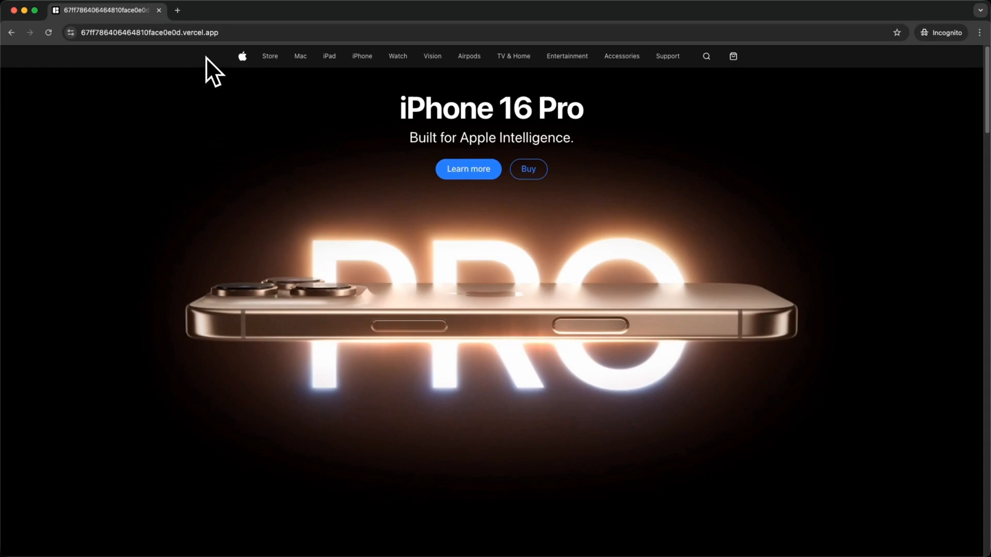
- Examine the finished Apple-style website from the iPhone hero through the product grid, galleries and footer
{"action": "scroll", "coordinate": [360, 270], "scroll_direction": "down", "scroll_amount": 5}
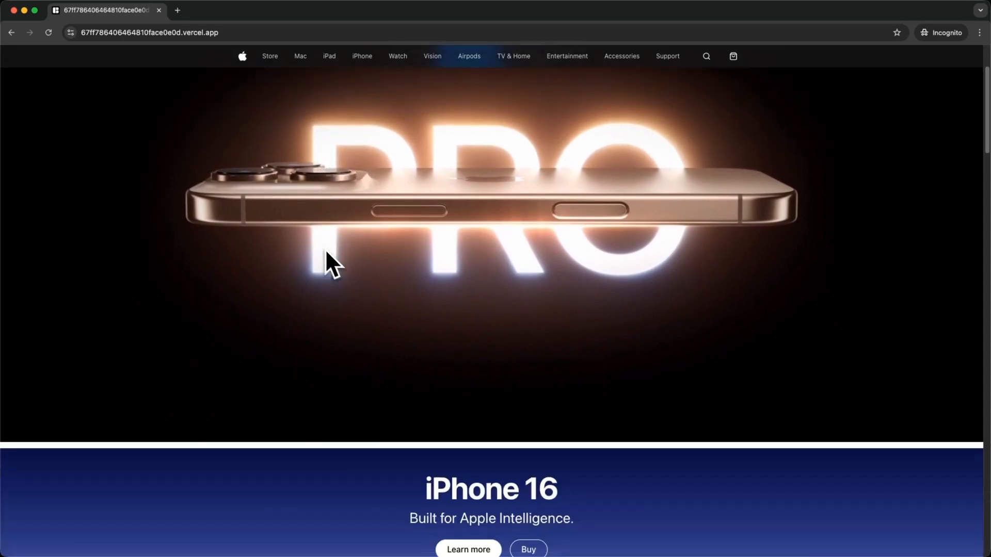
{"action": "scroll", "coordinate": [325, 249], "scroll_direction": "down", "scroll_amount": 10}
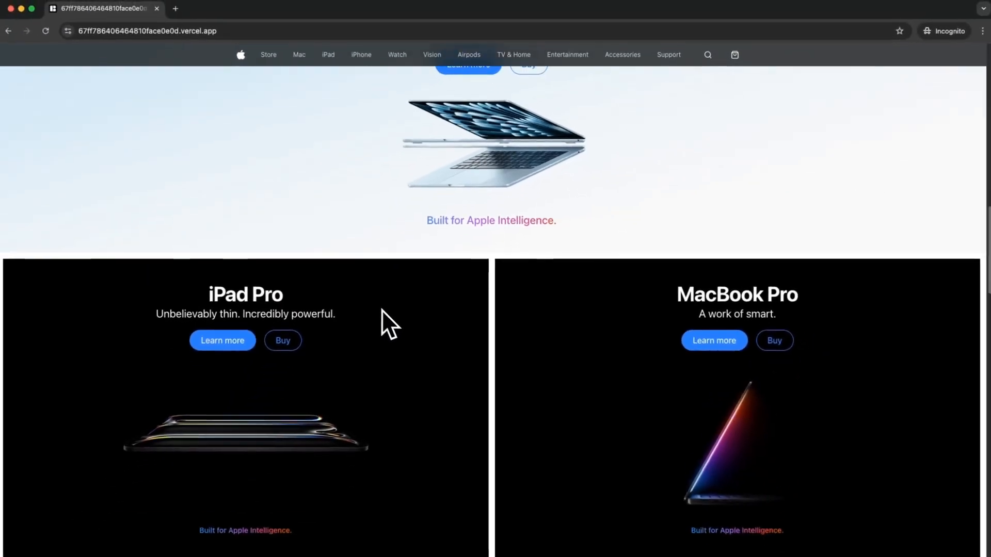
{"action": "scroll", "coordinate": [429, 324], "scroll_direction": "down", "scroll_amount": 4}
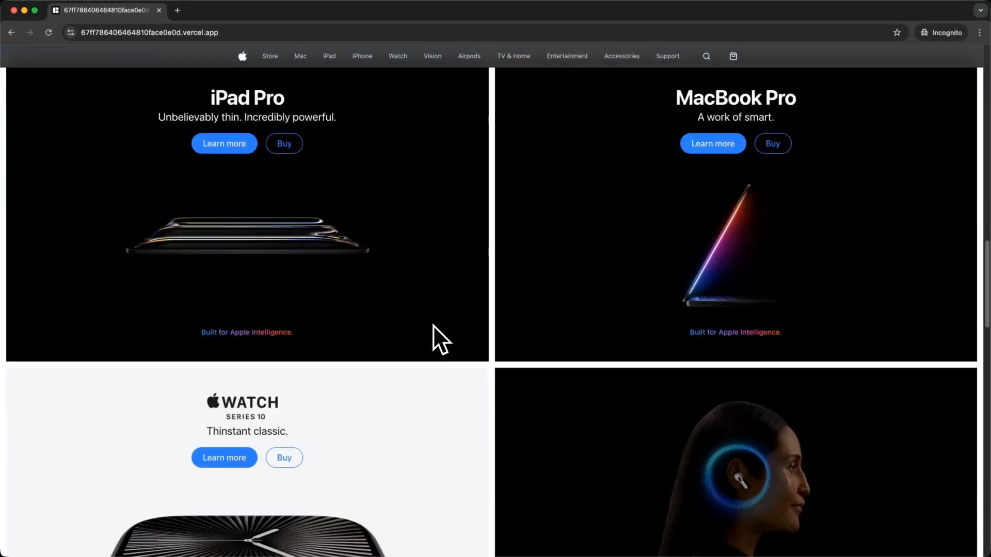
{"action": "scroll", "coordinate": [432, 326], "scroll_direction": "down", "scroll_amount": 10}
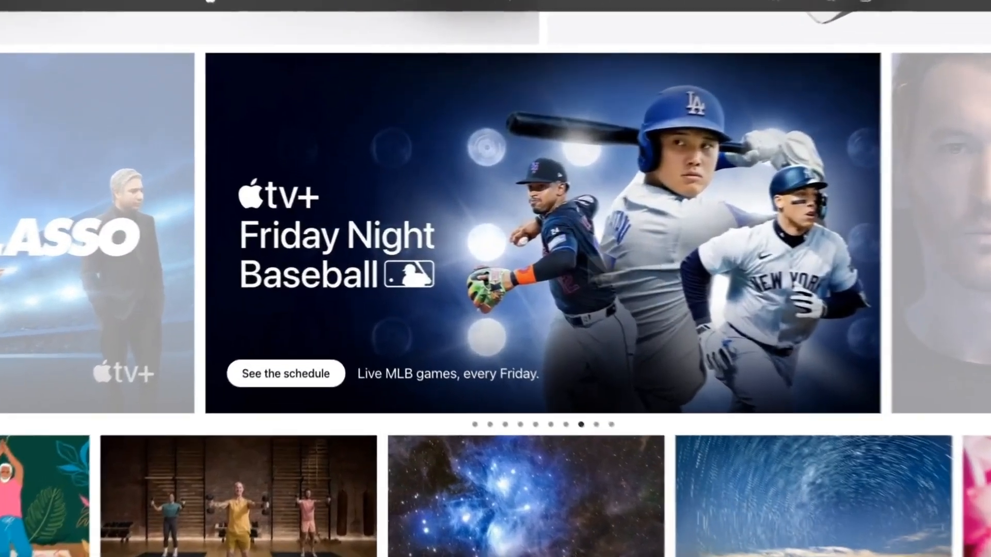
{"action": "scroll", "coordinate": [326, 305], "scroll_direction": "down", "scroll_amount": 10}
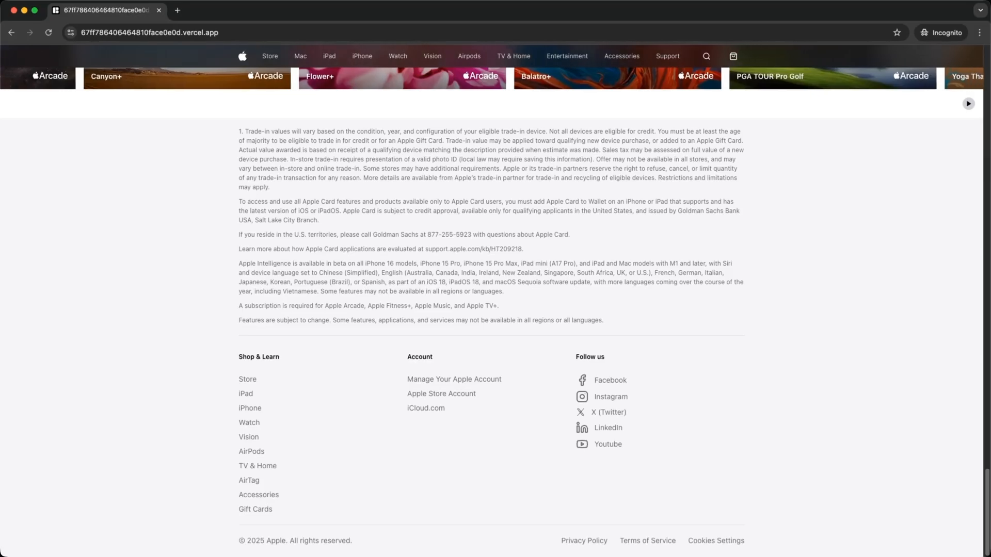
{"action": "scroll", "coordinate": [343, 293], "scroll_direction": "up", "scroll_amount": 7}
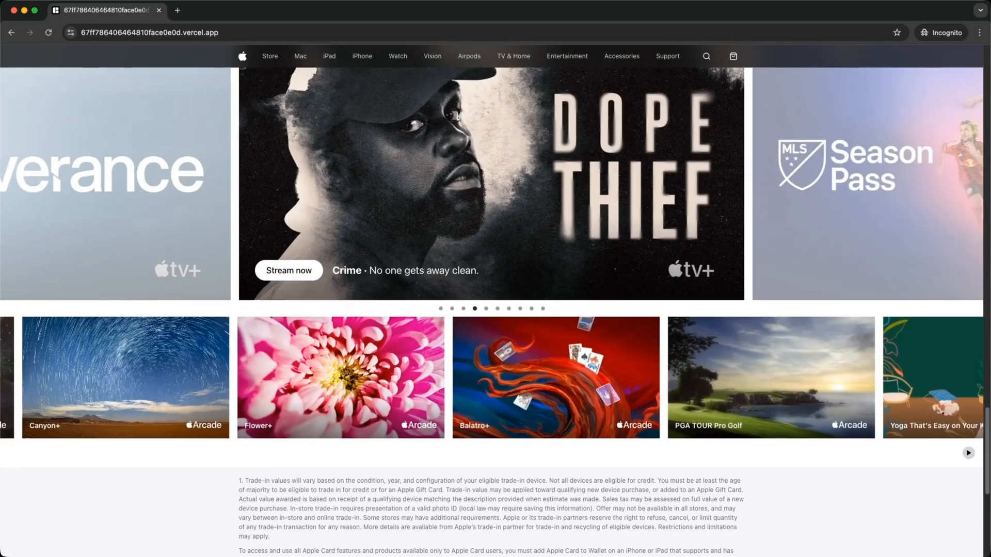
{"action": "scroll", "coordinate": [343, 293], "scroll_direction": "up", "scroll_amount": 3}
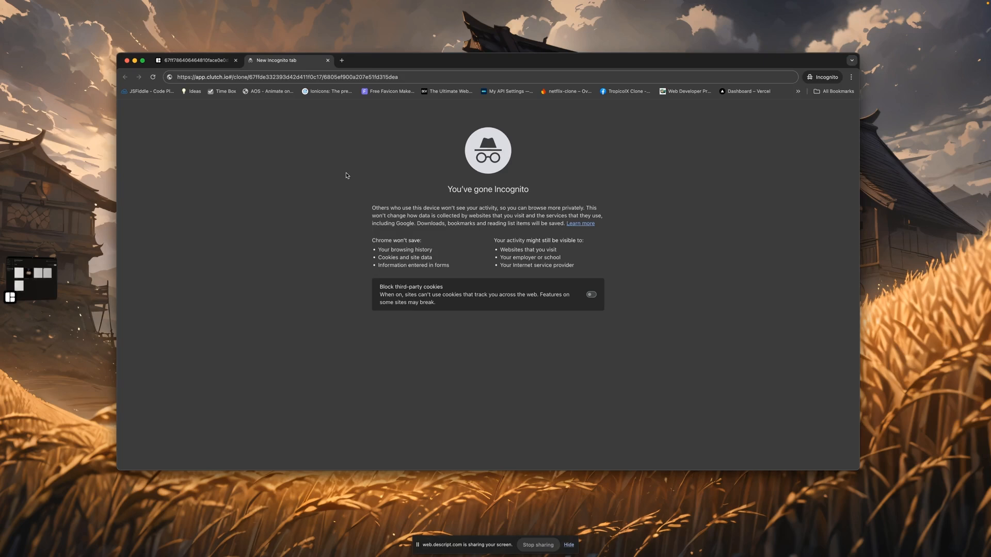
- Open the Clutch project clone link in the new incognito tab
{"action": "left_click", "coordinate": [405, 78]}
{"action": "left_click", "coordinate": [408, 78]}
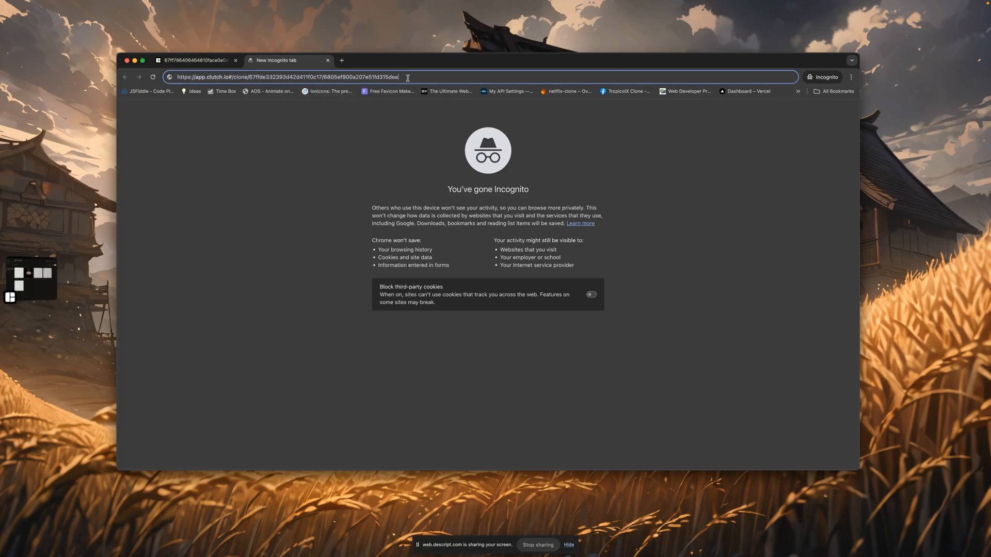
{"action": "key", "text": "Return"}
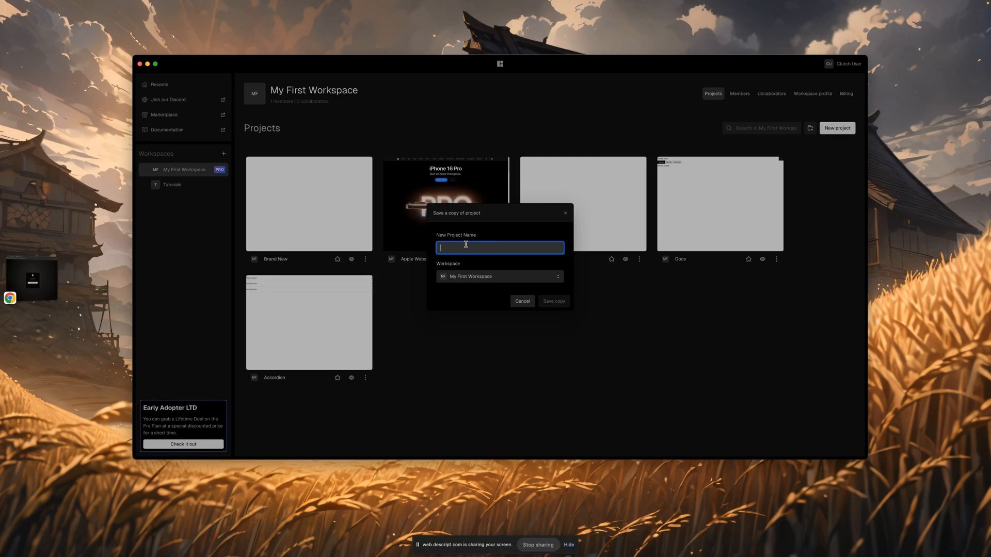
- Save a copy of the project as "Apple Starter Template" in My First Workspace
{"action": "type", "text": "Apple S"}
{"action": "type", "text": "S"}
{"action": "type", "text": "arter "}
{"action": "type", "text": "Template"}
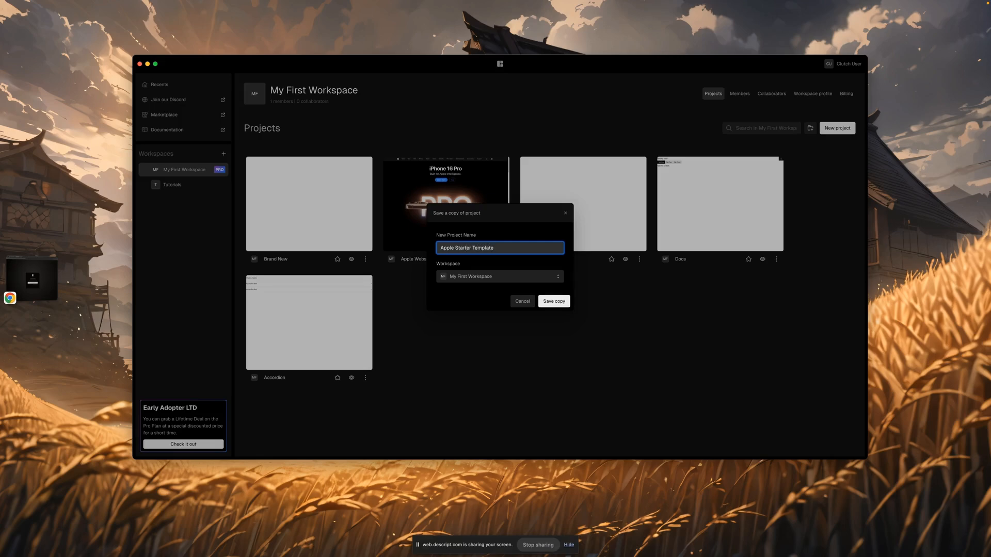
{"action": "left_click", "coordinate": [475, 274]}
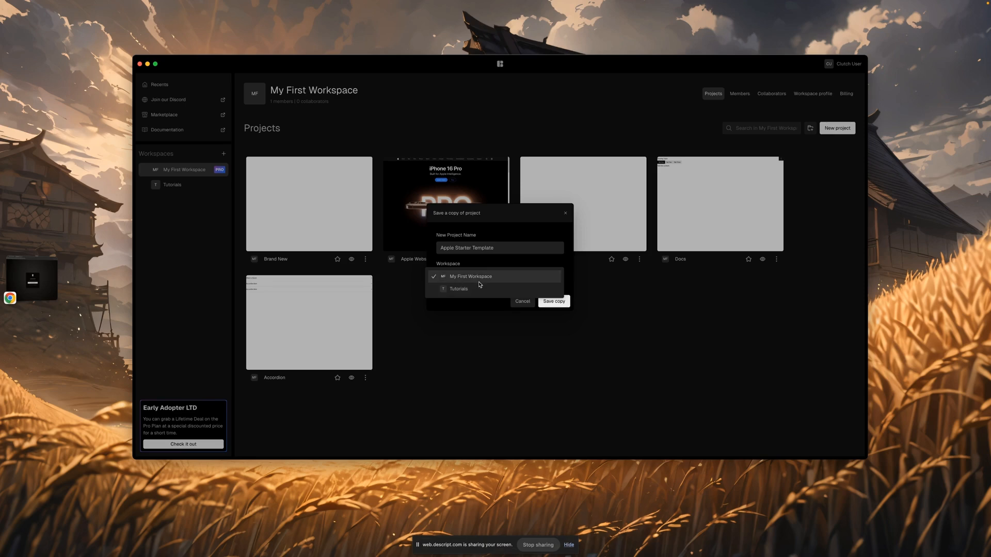
{"action": "left_click", "coordinate": [473, 280]}
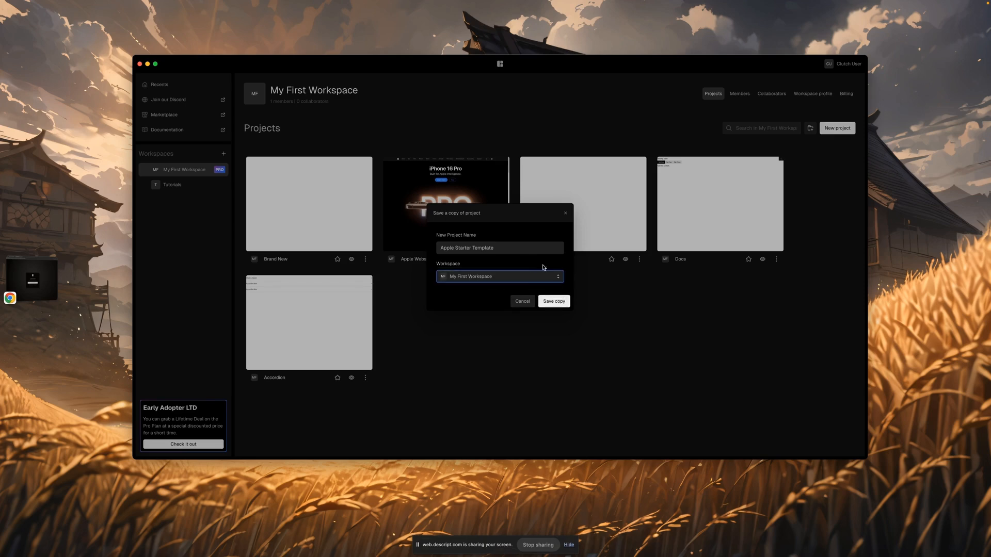
{"action": "left_click", "coordinate": [555, 304]}
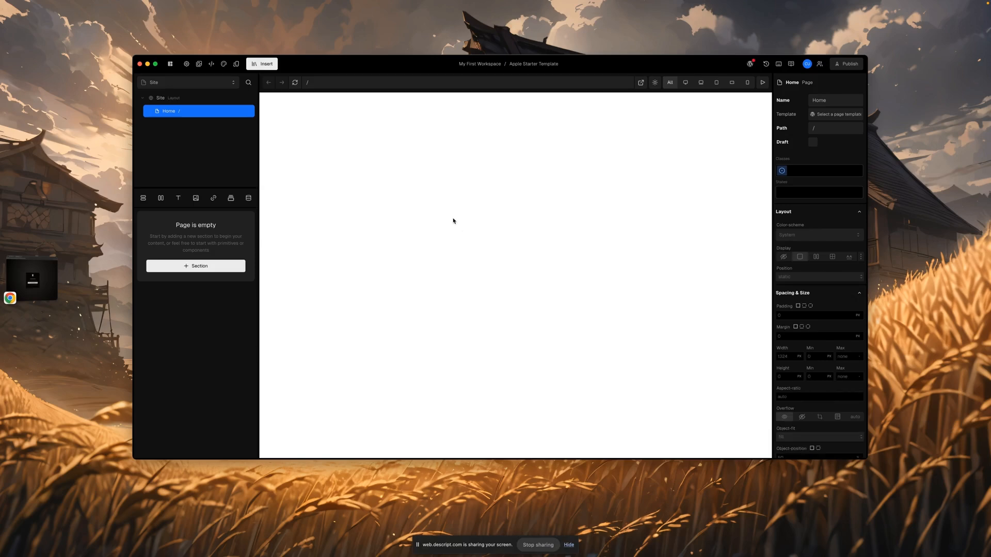
- Open the project's public assets folder and examine its gallery, hero, logo, promo, stock photo, TV plus and video subfolders
{"action": "left_click", "coordinate": [199, 64]}
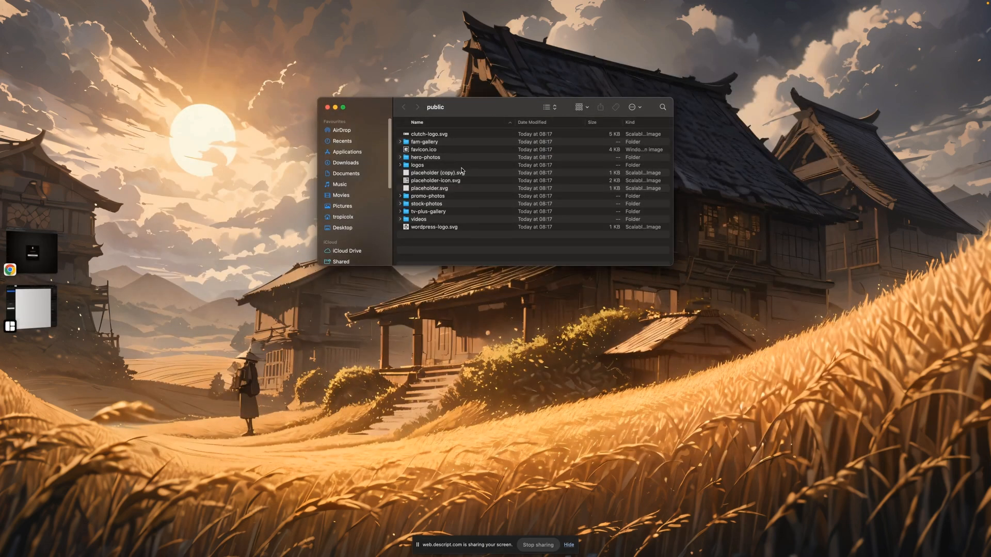
{"action": "left_click", "coordinate": [400, 141]}
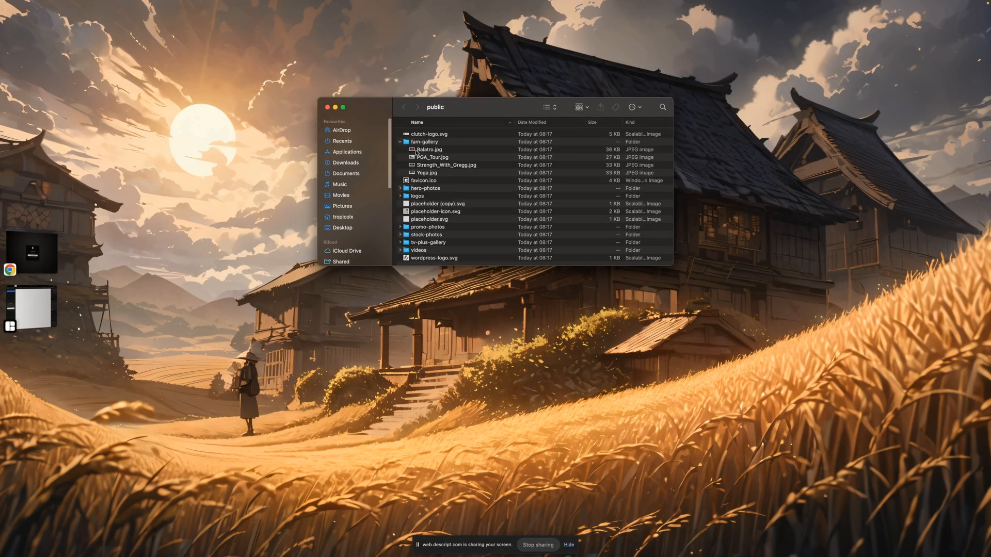
{"action": "left_click", "coordinate": [399, 143]}
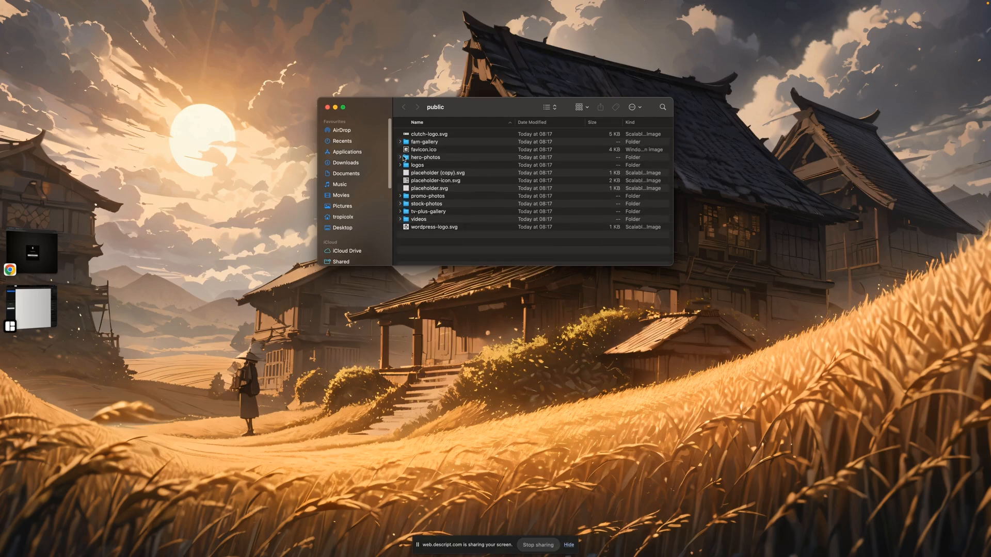
{"action": "left_click", "coordinate": [400, 158]}
{"action": "left_click", "coordinate": [400, 157]}
{"action": "left_click", "coordinate": [400, 165]}
{"action": "left_click", "coordinate": [400, 165]}
{"action": "left_click", "coordinate": [400, 196]}
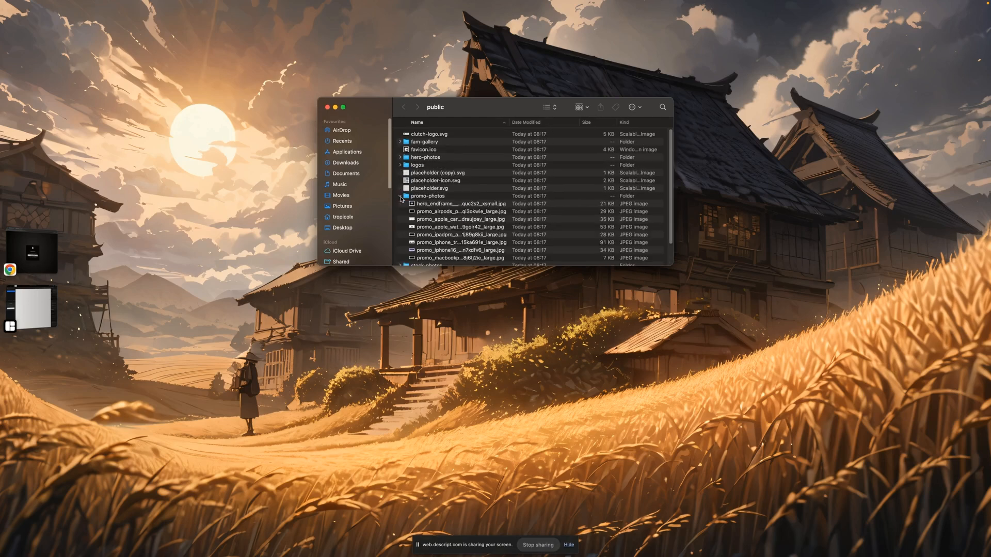
{"action": "left_click", "coordinate": [400, 196]}
{"action": "left_click", "coordinate": [399, 204]}
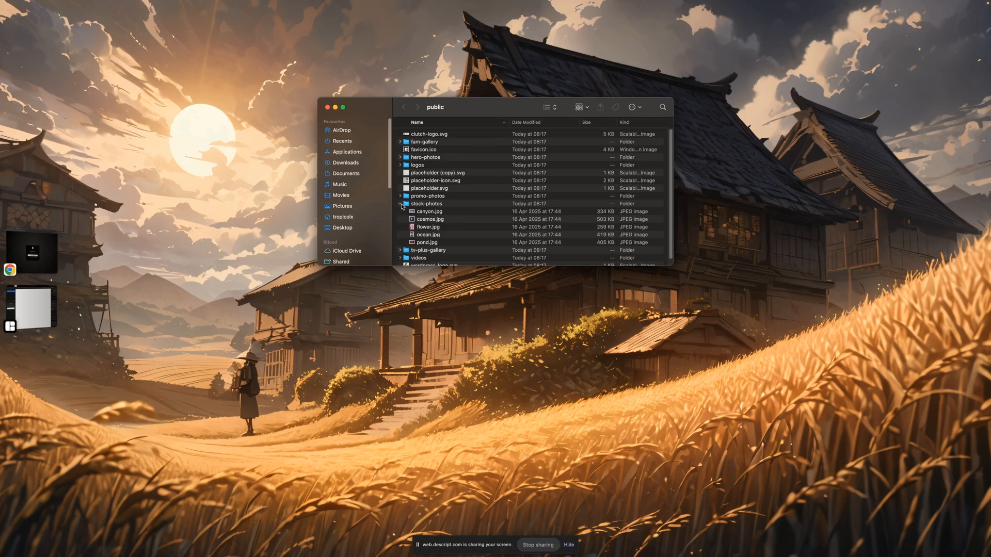
{"action": "left_click", "coordinate": [400, 204]}
{"action": "left_click", "coordinate": [400, 212]}
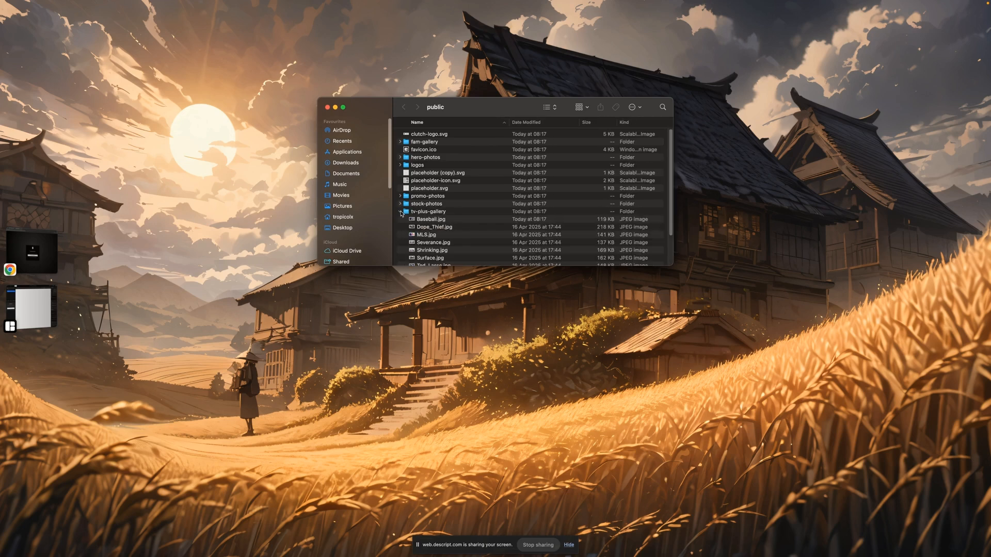
{"action": "left_click", "coordinate": [400, 212]}
{"action": "left_click", "coordinate": [400, 219]}
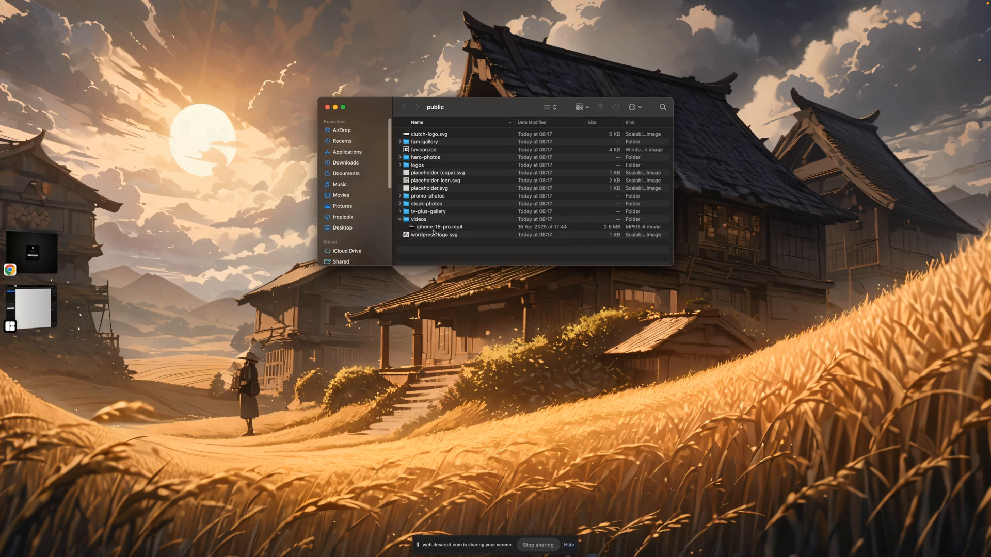
{"action": "left_click", "coordinate": [400, 219]}
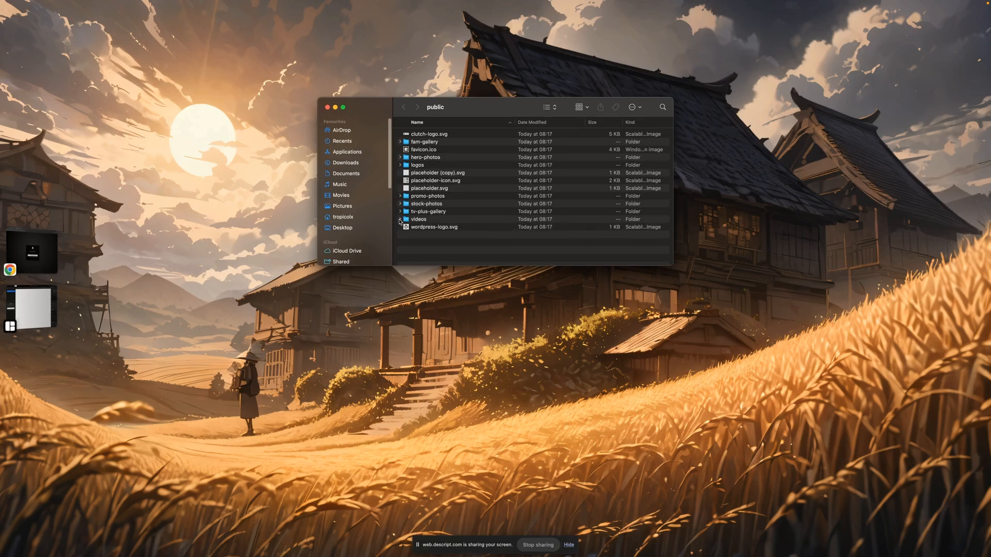
- Switch back to Clutch in full screen and set the Site layout's background color to #161617
{"action": "left_click", "coordinate": [48, 305]}
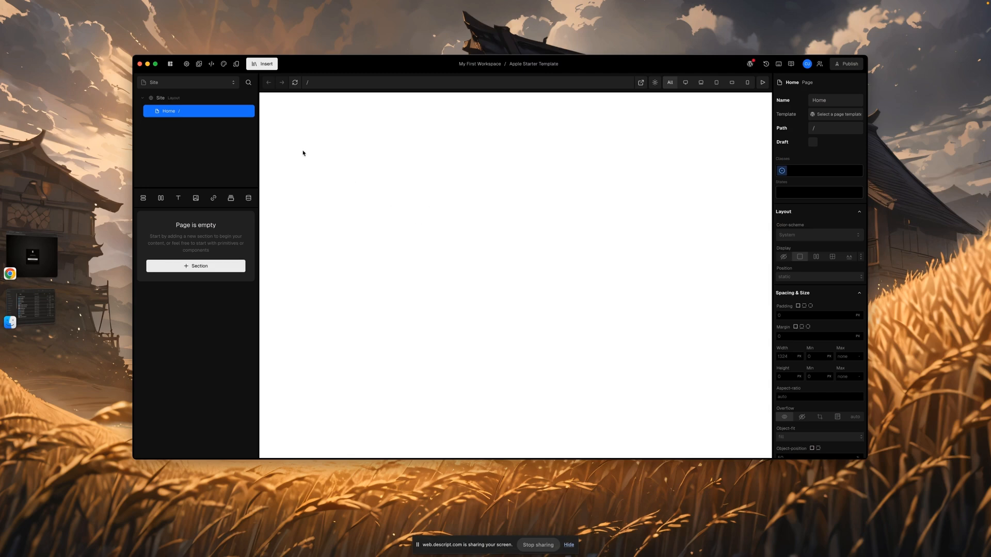
{"action": "left_click", "coordinate": [155, 64]}
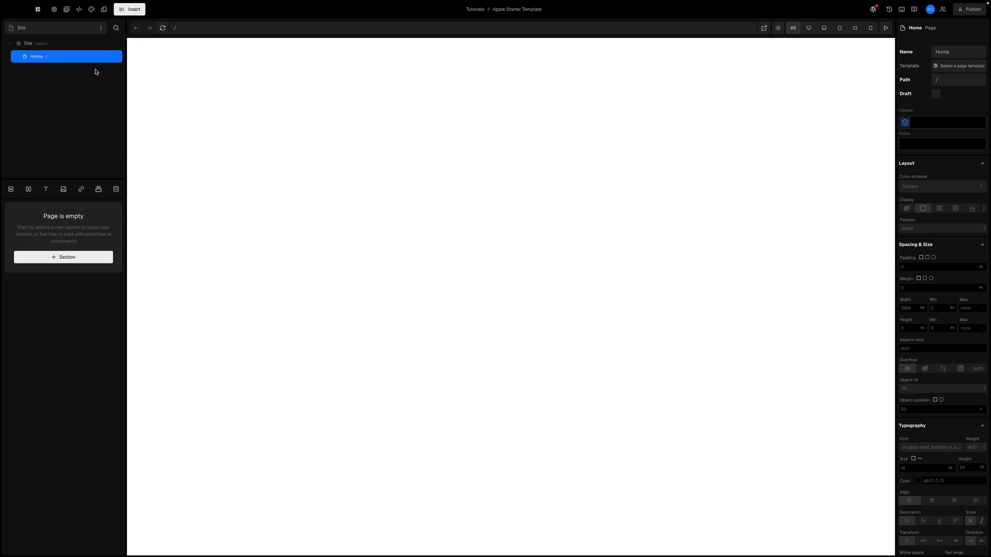
{"action": "left_click", "coordinate": [41, 46]}
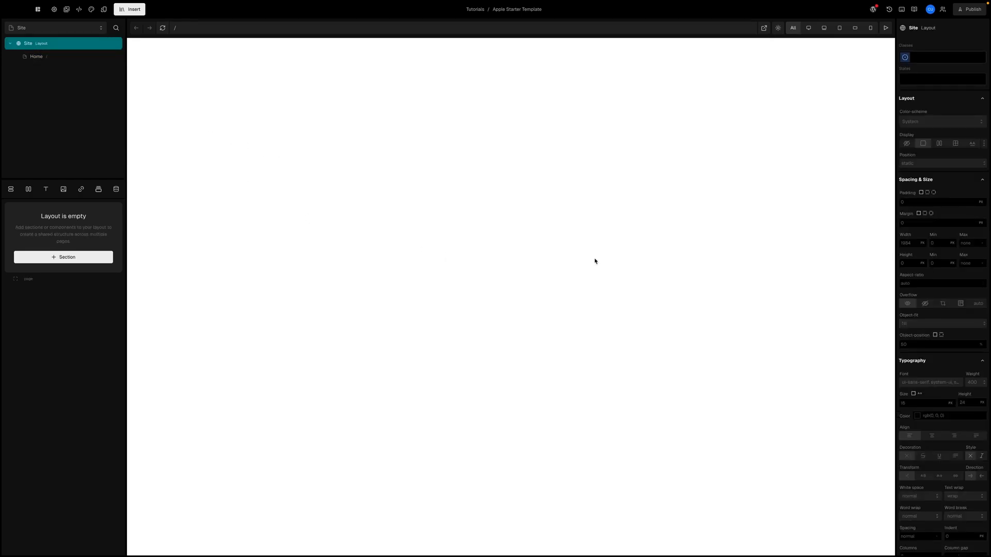
{"action": "scroll", "coordinate": [908, 361], "scroll_direction": "down", "scroll_amount": 5}
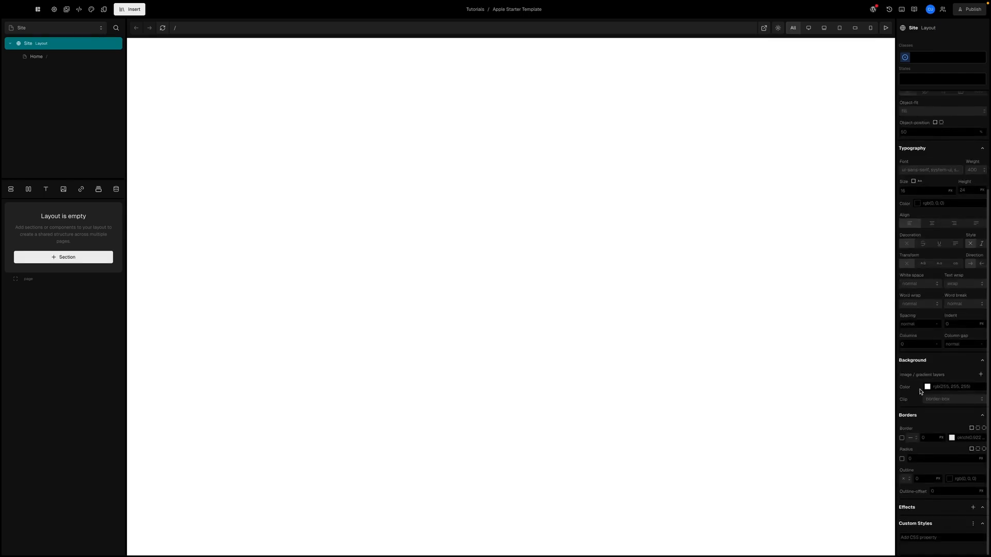
{"action": "left_click", "coordinate": [935, 387]}
{"action": "key", "text": "ctrl+a"}
{"action": "type", "text": "#"}
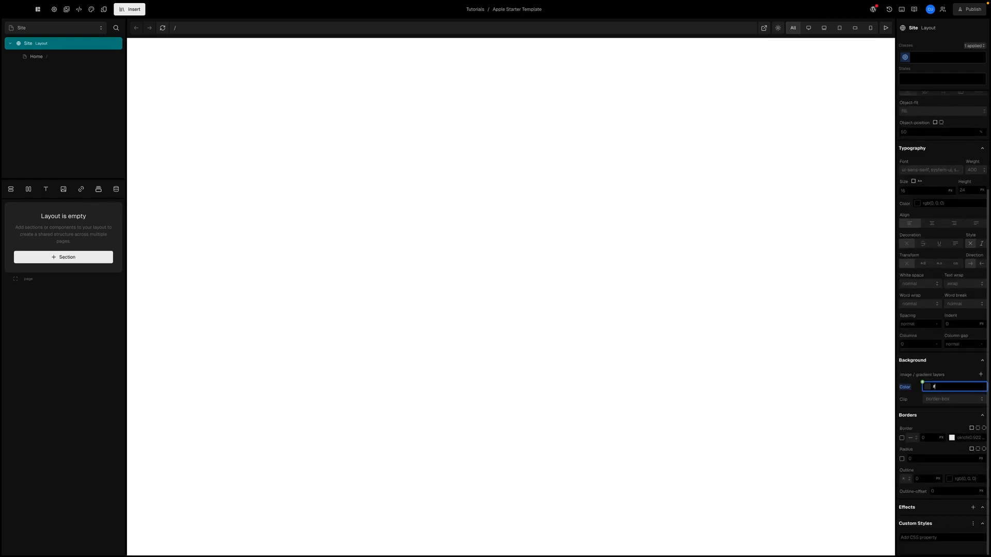
{"action": "type", "text": "1616"}
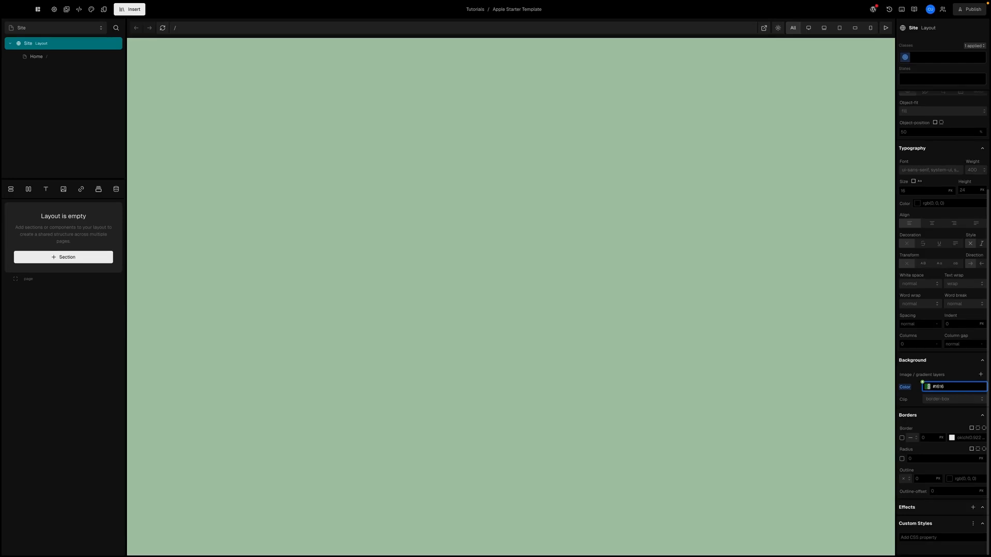
{"action": "type", "text": "17"}
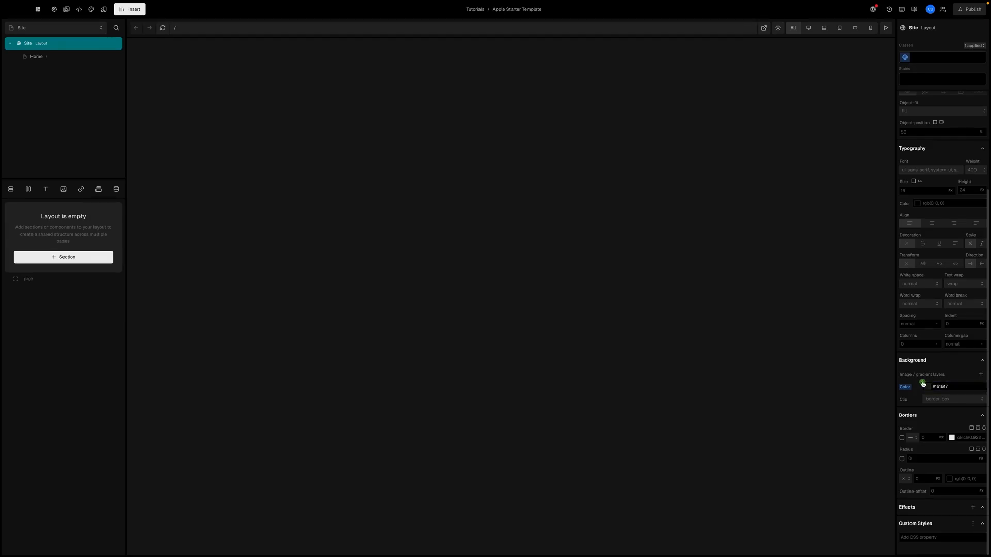
- Save the Site layout's background color as a new token named colors/dark-background, and select the Home page
{"action": "left_click", "coordinate": [923, 384]}
{"action": "scroll", "coordinate": [861, 432], "scroll_direction": "down", "scroll_amount": 5}
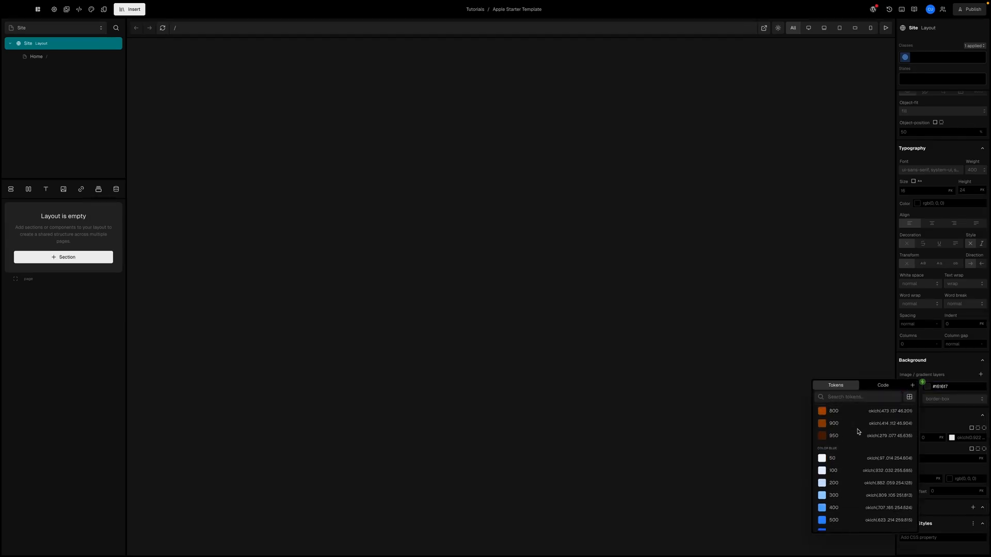
{"action": "scroll", "coordinate": [861, 433], "scroll_direction": "up", "scroll_amount": 5}
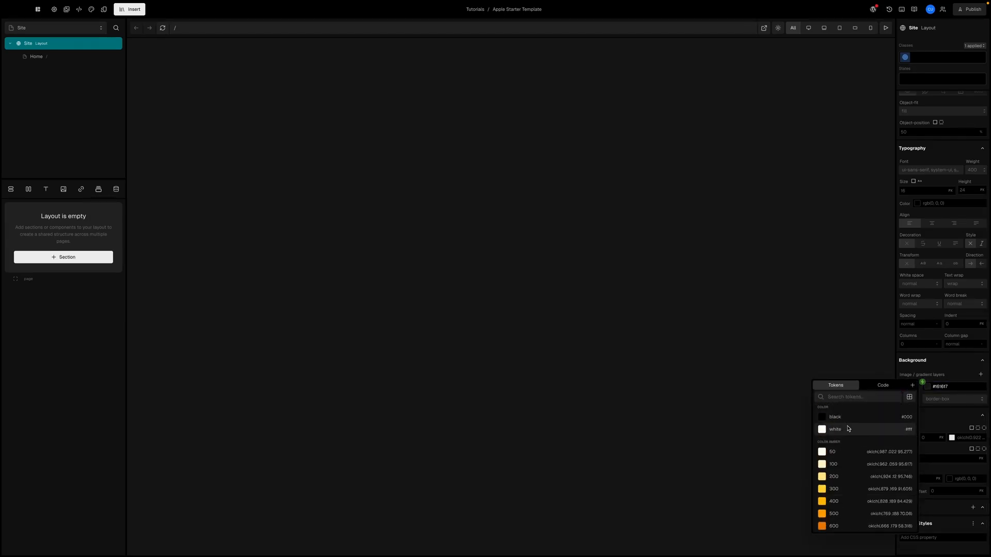
{"action": "scroll", "coordinate": [834, 451], "scroll_direction": "down", "scroll_amount": 1}
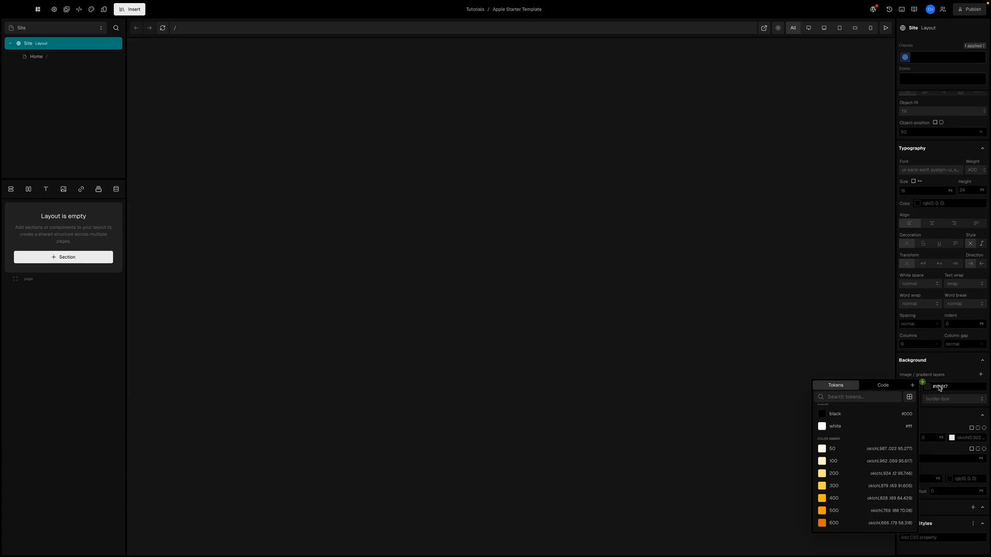
{"action": "left_click", "coordinate": [912, 387]}
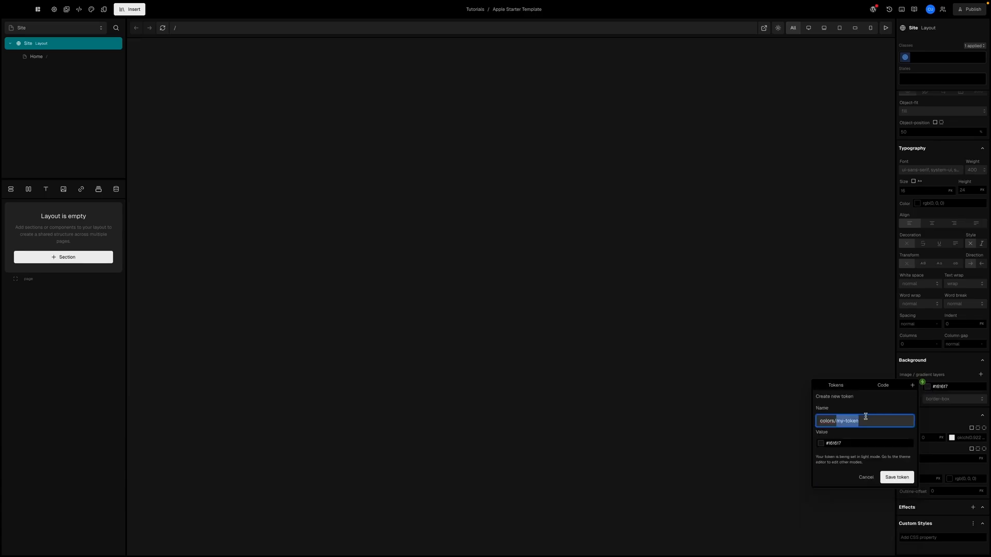
{"action": "type", "text": "dark-background"}
{"action": "left_click", "coordinate": [897, 477]}
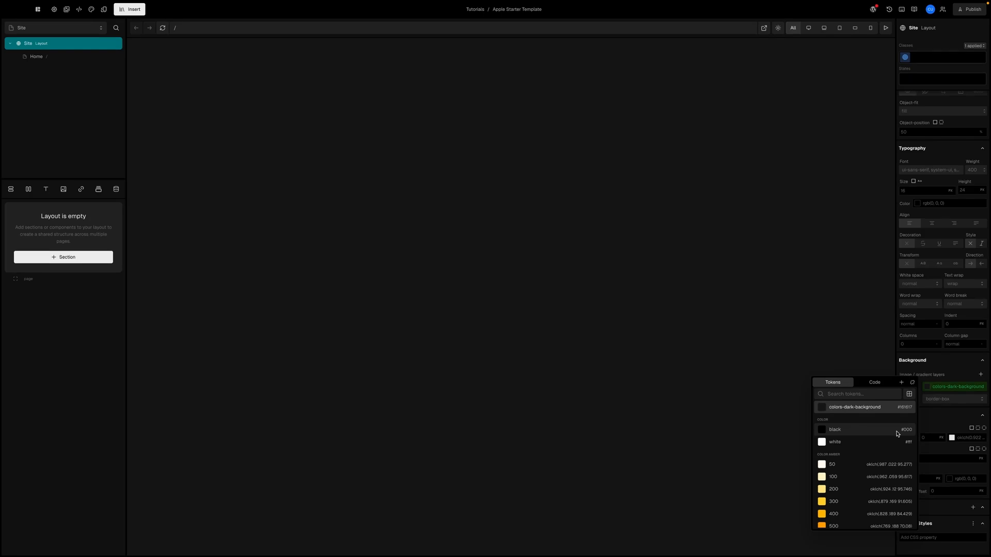
{"action": "left_click", "coordinate": [954, 376]}
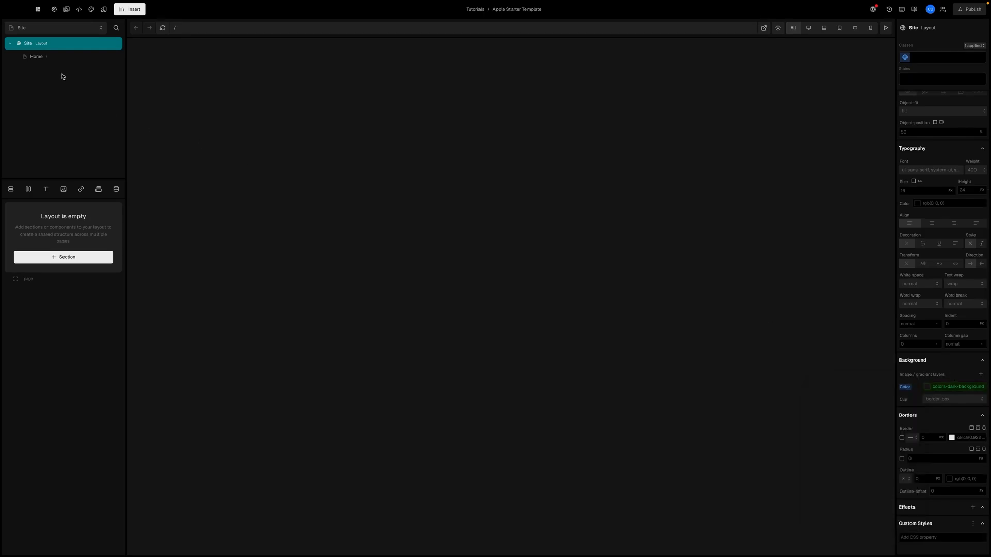
{"action": "left_click", "coordinate": [49, 60]}
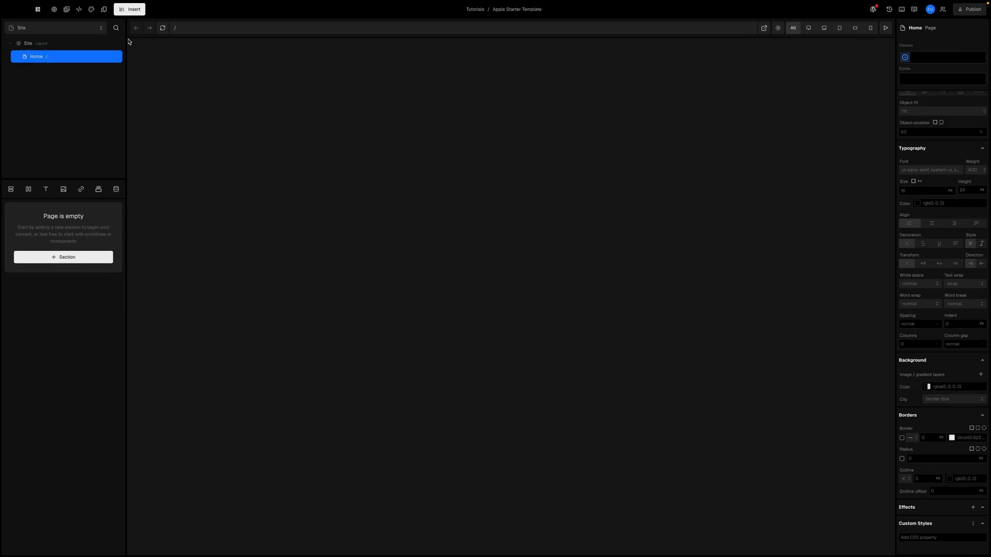
- Open the navbar templates among the insertable sections for the Home page
{"action": "left_click", "coordinate": [127, 11]}
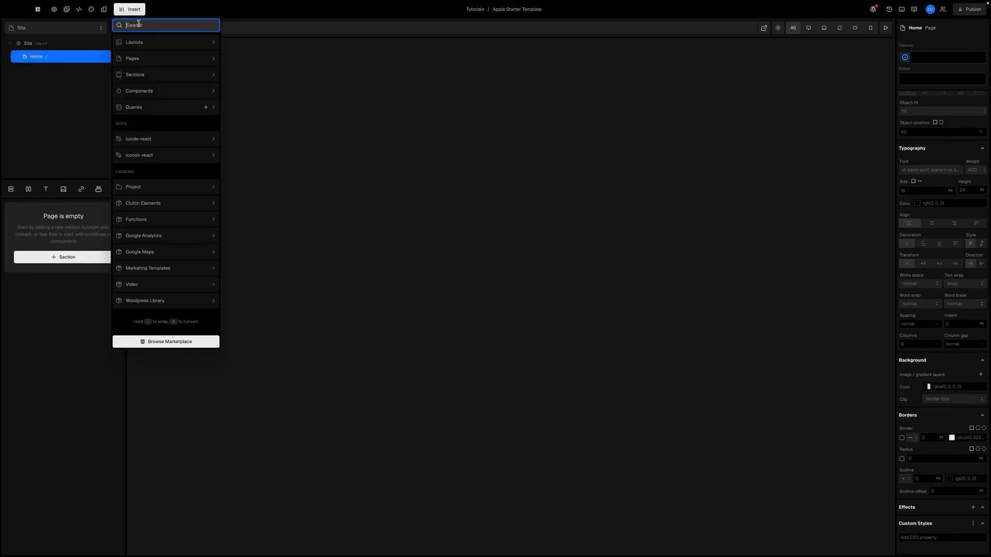
{"action": "mouse_move", "coordinate": [150, 77]}
{"action": "mouse_move", "coordinate": [255, 88]}
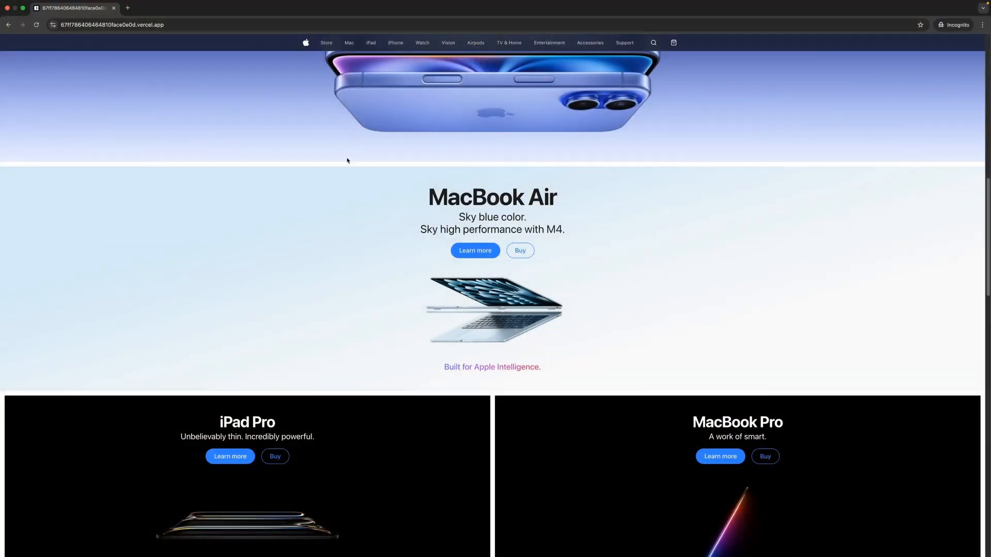
- Switch to the finished Apple clone in the browser and examine how its sticky navbar looks over the hero, iPhone 16 and MacBook Air sections
{"action": "scroll", "coordinate": [344, 169], "scroll_direction": "up", "scroll_amount": 2}
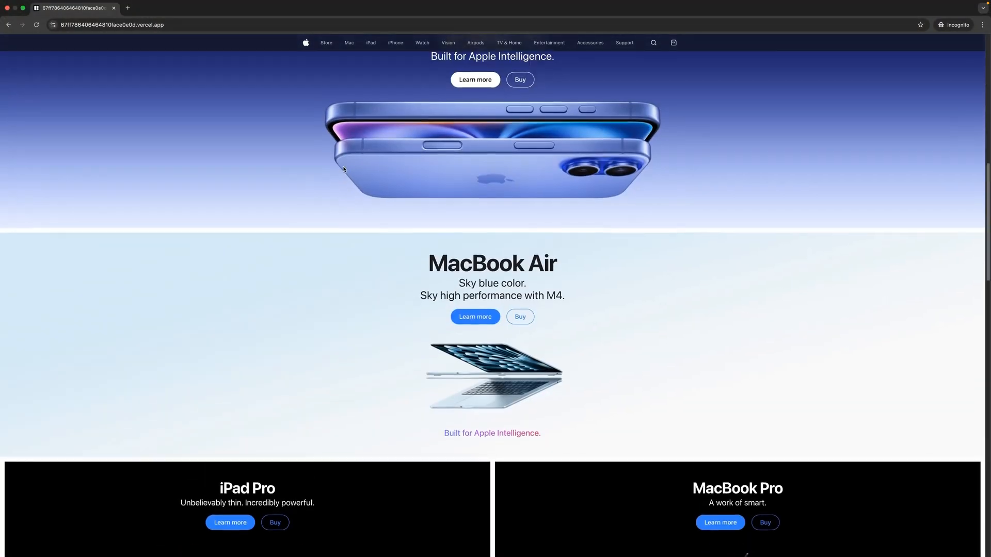
{"action": "scroll", "coordinate": [343, 169], "scroll_direction": "up", "scroll_amount": 10}
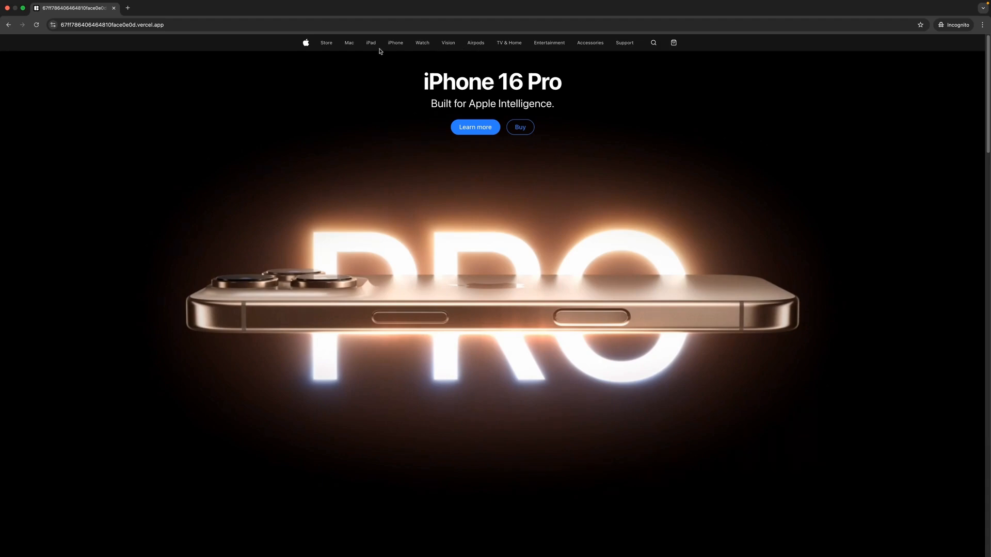
{"action": "scroll", "coordinate": [394, 161], "scroll_direction": "down", "scroll_amount": 1}
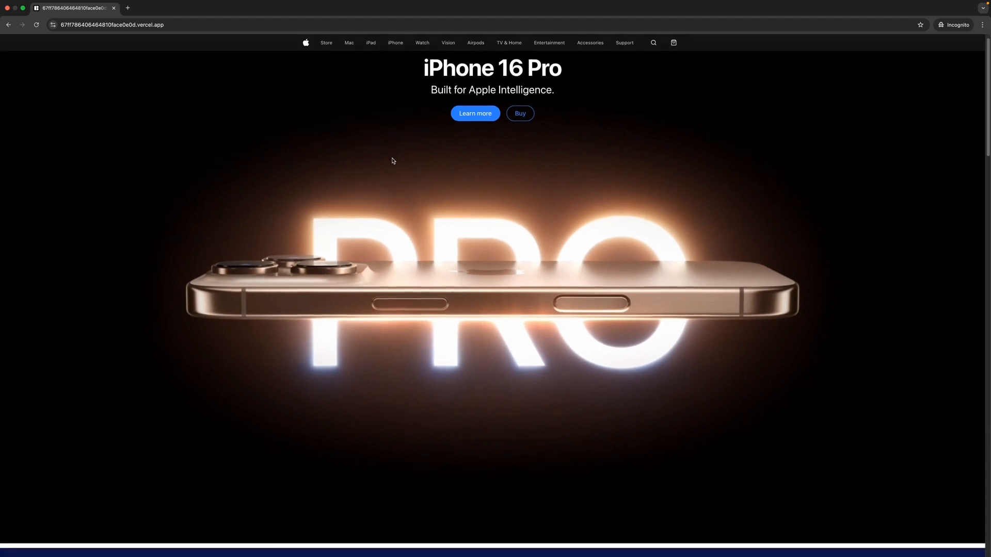
{"action": "scroll", "coordinate": [393, 161], "scroll_direction": "down", "scroll_amount": 2}
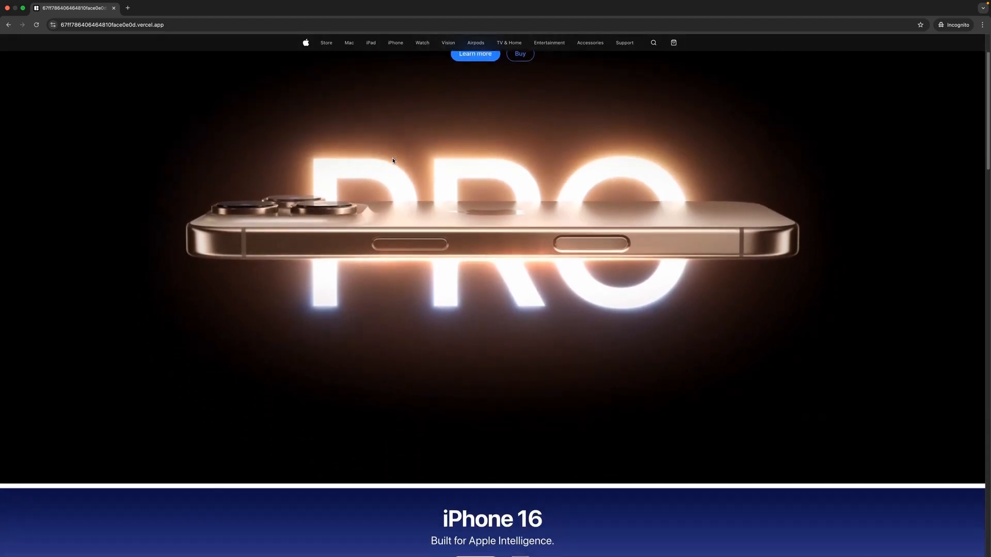
{"action": "scroll", "coordinate": [394, 161], "scroll_direction": "down", "scroll_amount": 2}
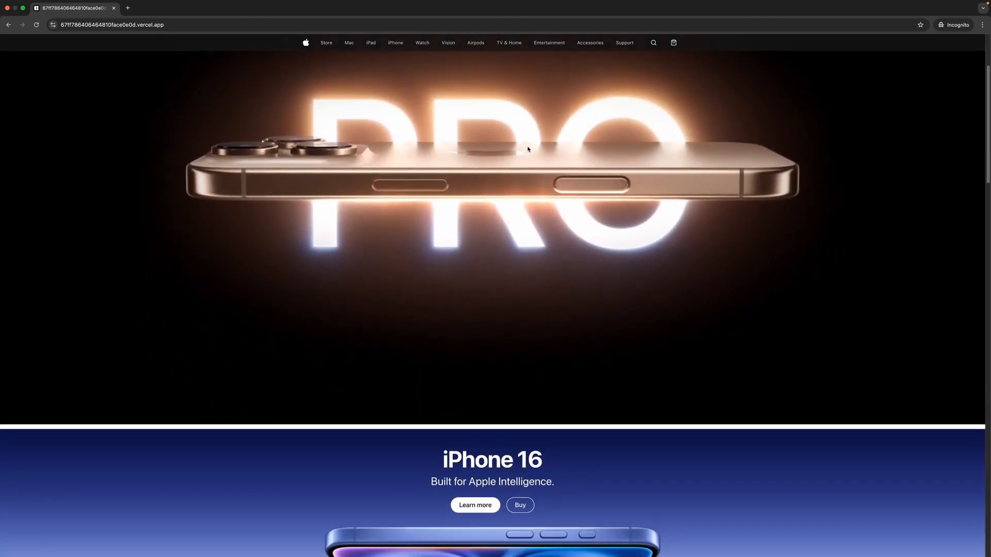
{"action": "scroll", "coordinate": [528, 149], "scroll_direction": "down", "scroll_amount": 5}
{"action": "scroll", "coordinate": [618, 133], "scroll_direction": "up", "scroll_amount": 3}
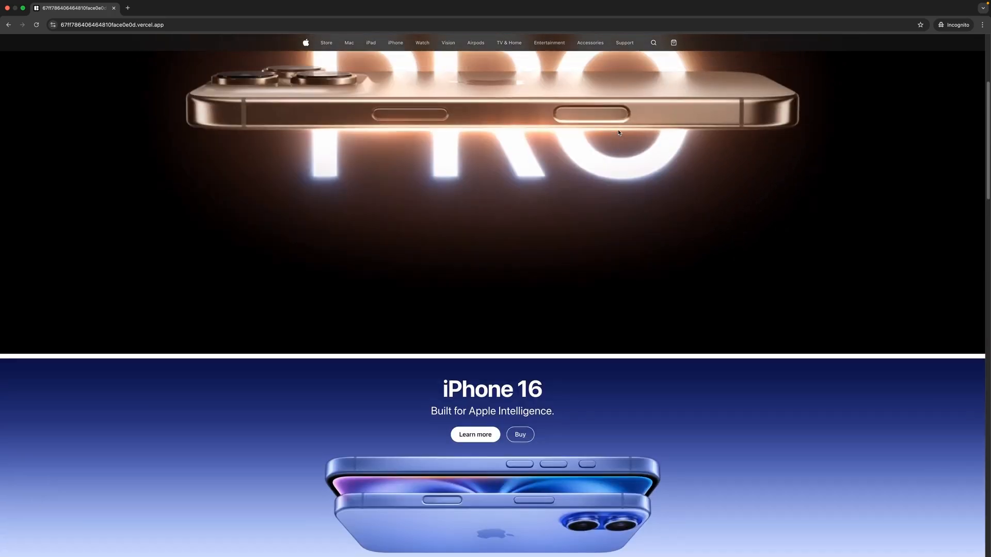
{"action": "scroll", "coordinate": [618, 133], "scroll_direction": "up", "scroll_amount": 7}
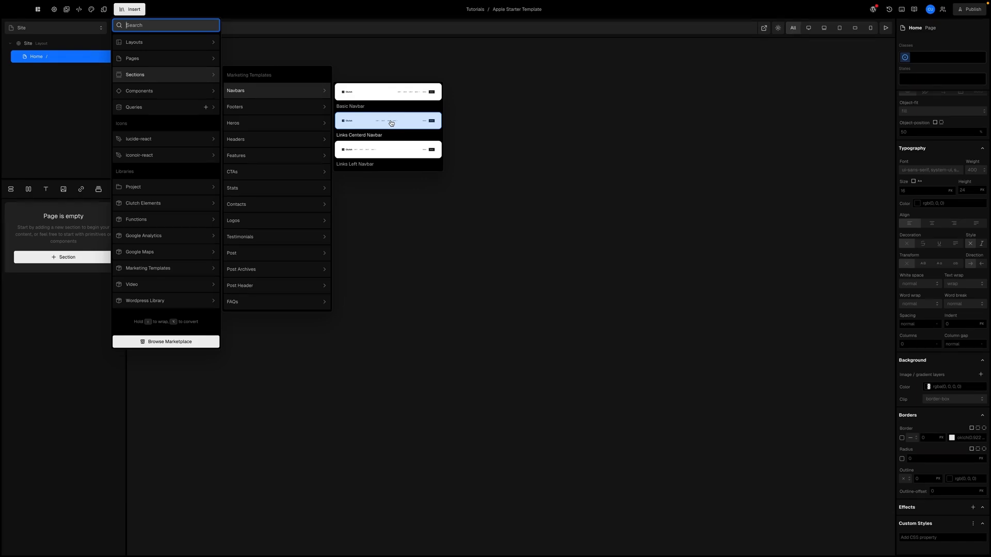
- Insert the Links Centerd Navbar section in Clutch with its layers expanded down to the Row's children, and preview it at the Mobile Portrait width
{"action": "left_click", "coordinate": [397, 122]}
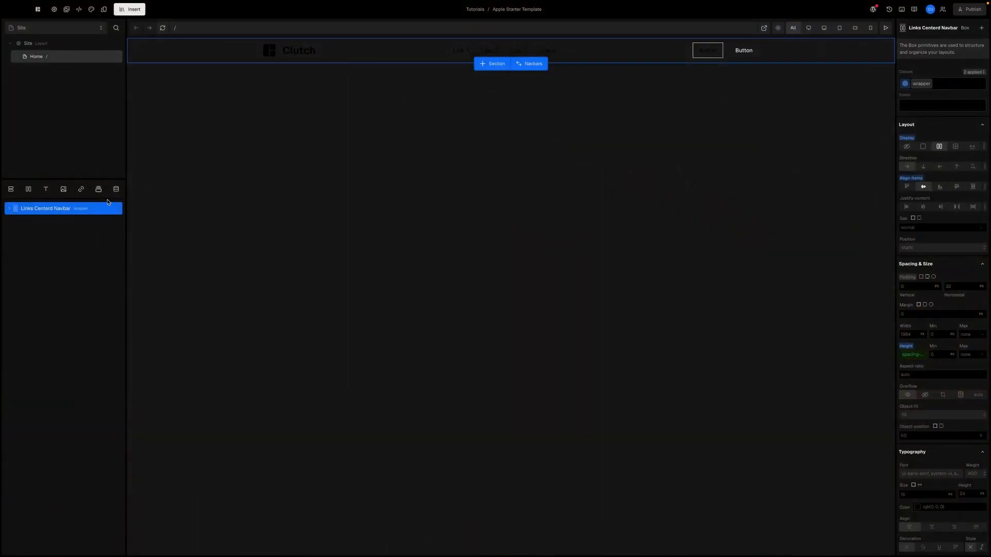
{"action": "left_click", "coordinate": [9, 208]}
{"action": "left_click", "coordinate": [16, 221]}
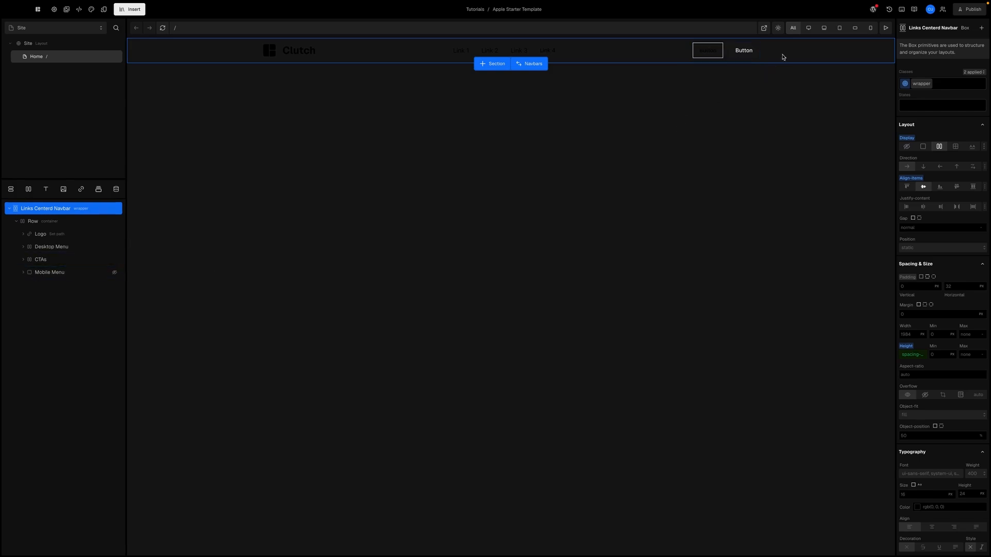
{"action": "left_click", "coordinate": [871, 28]}
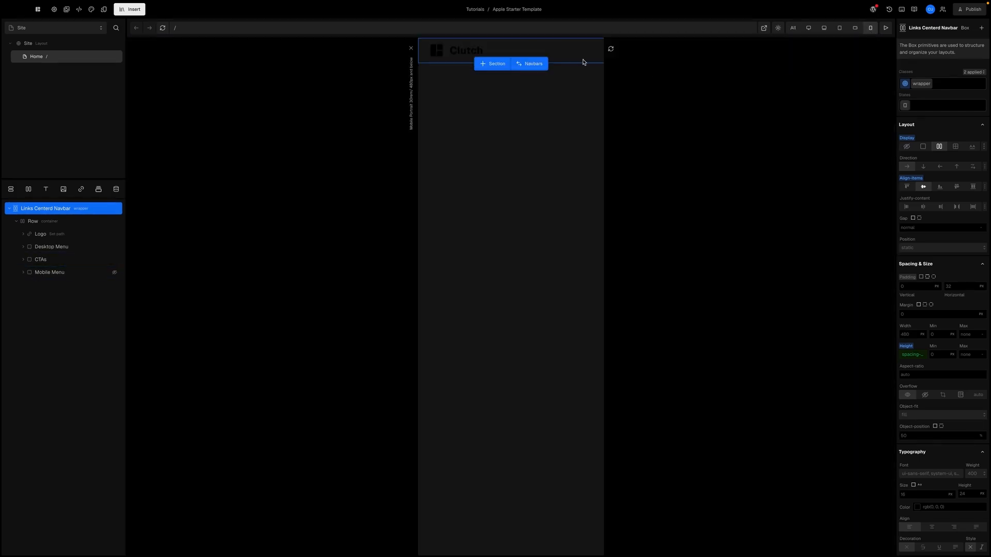
{"action": "left_click", "coordinate": [788, 29]}
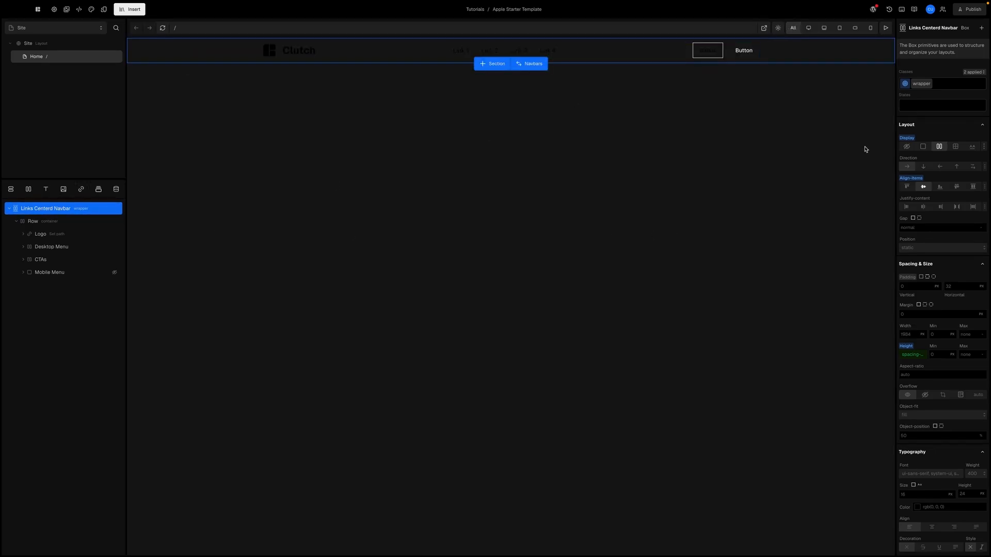
- Remove the wrapper class from the Links Centerd Navbar box
{"action": "mouse_move", "coordinate": [929, 86]}
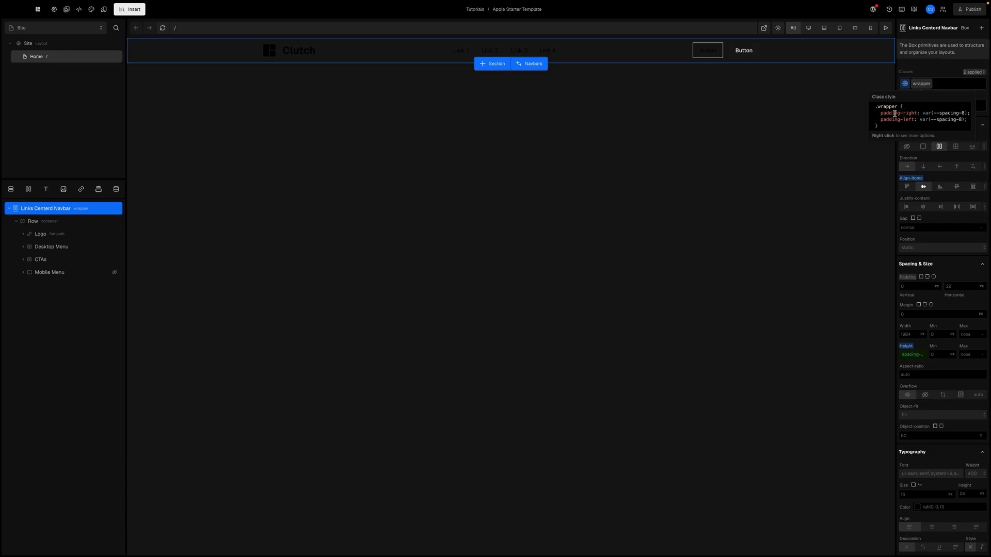
{"action": "left_click", "coordinate": [939, 84]}
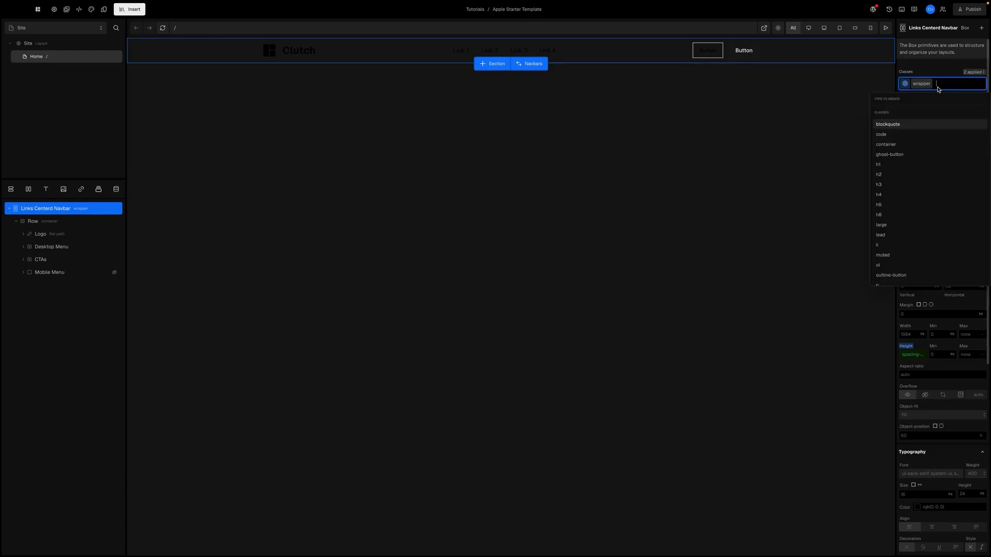
{"action": "key", "text": "BackSpace"}
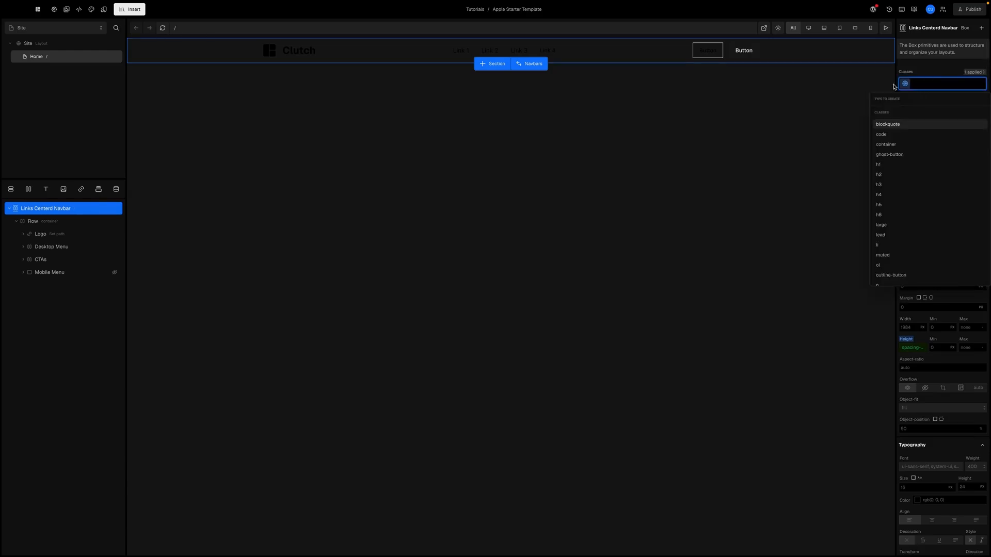
{"action": "left_click", "coordinate": [895, 87]}
{"action": "mouse_move", "coordinate": [906, 85]}
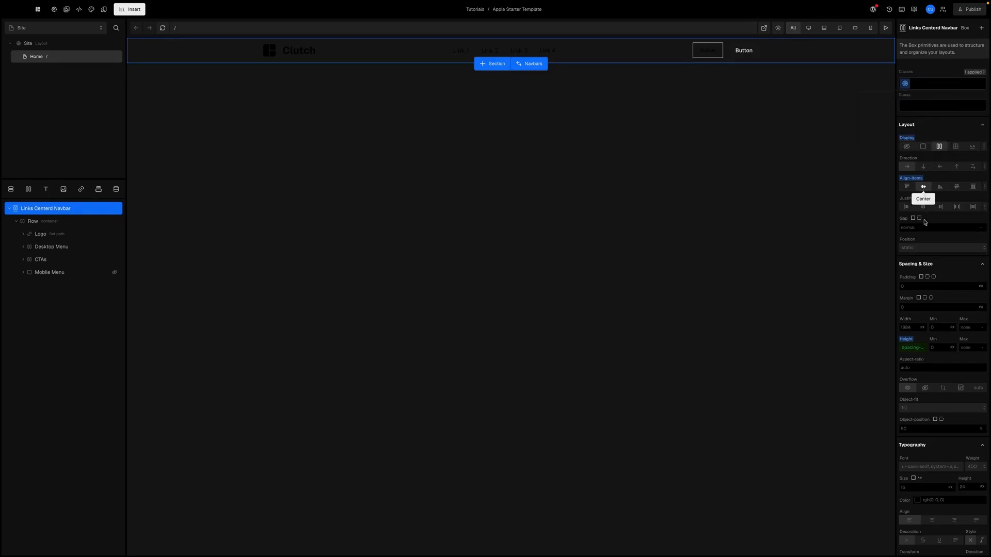
- Set the navbar's height to the spacing-11 token (2.75rem)
{"action": "scroll", "coordinate": [925, 259], "scroll_direction": "down", "scroll_amount": 3}
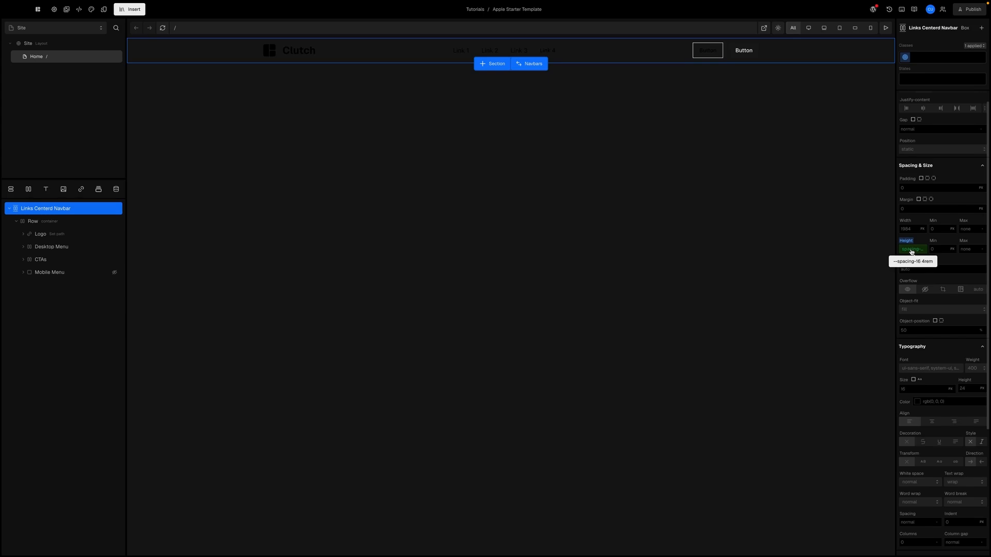
{"action": "left_click", "coordinate": [912, 251]}
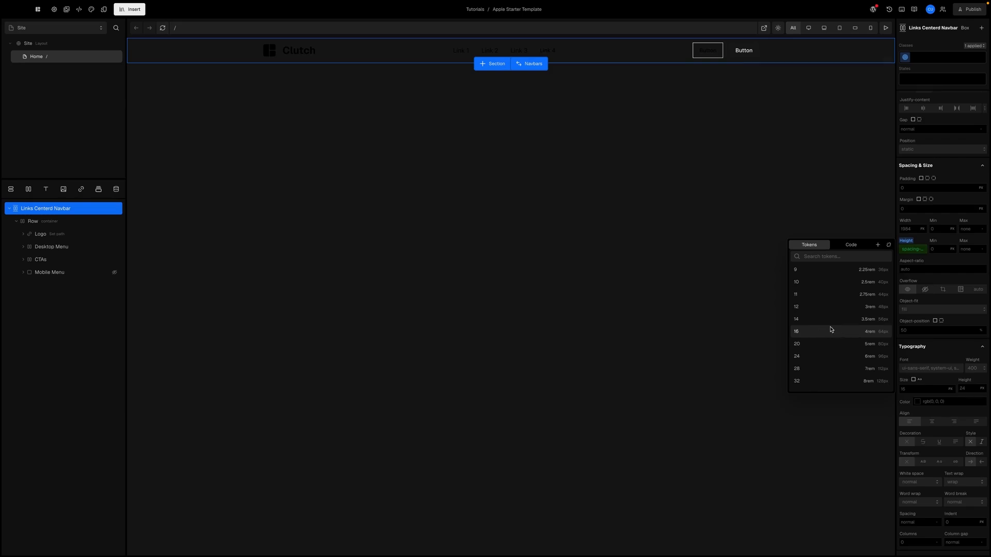
{"action": "left_click", "coordinate": [822, 299]}
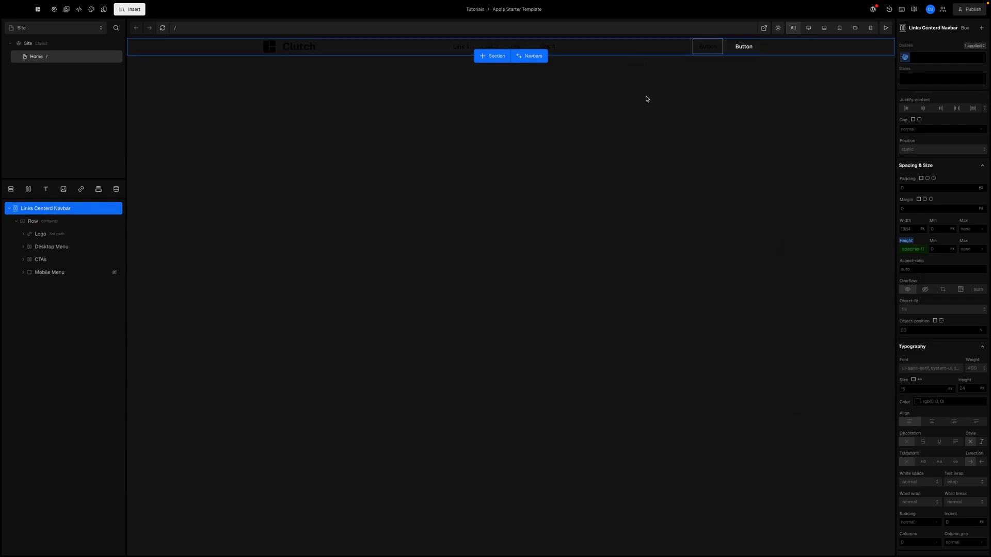
- Set the navbar's background color to #161617 at 80% opacity
{"action": "scroll", "coordinate": [940, 310], "scroll_direction": "down", "scroll_amount": 4}
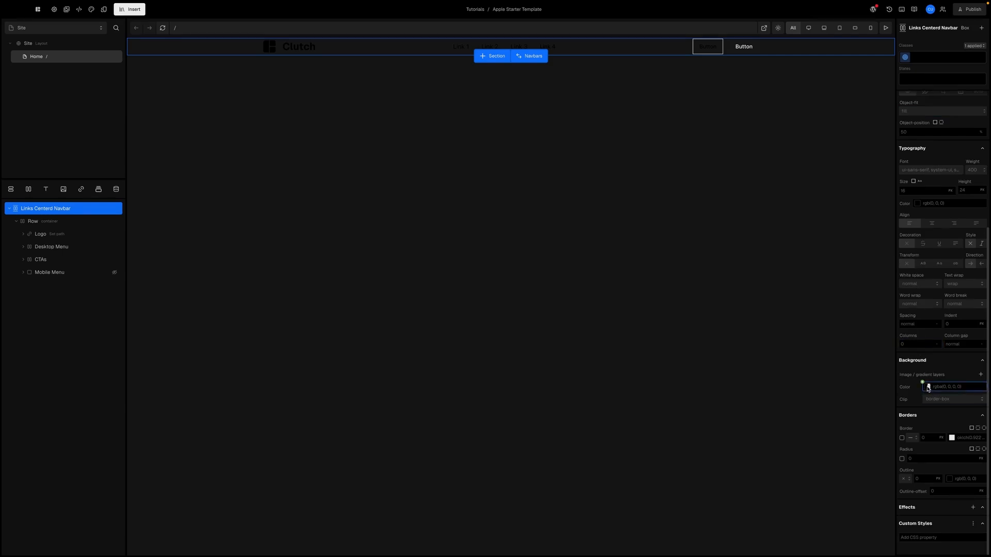
{"action": "left_click", "coordinate": [929, 387]}
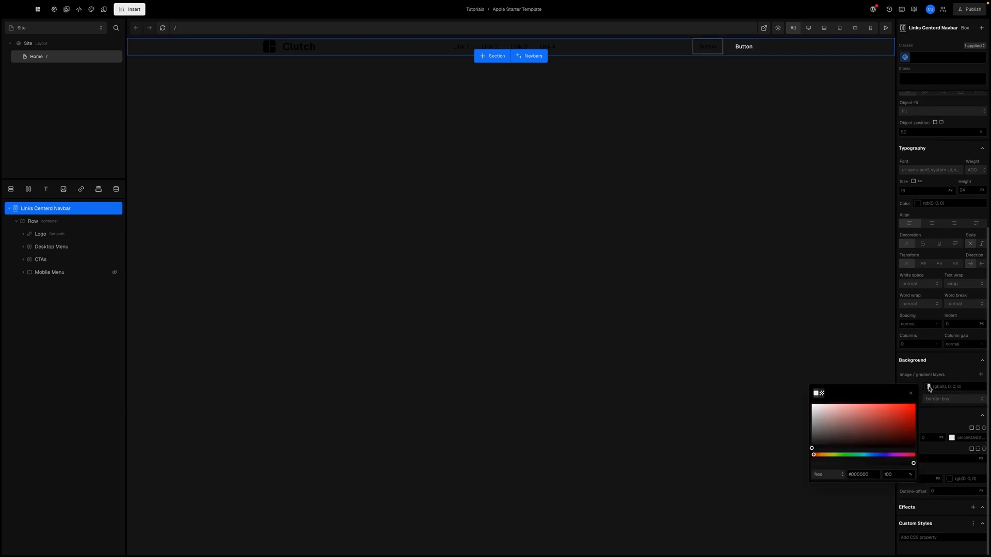
{"action": "left_click", "coordinate": [862, 473]}
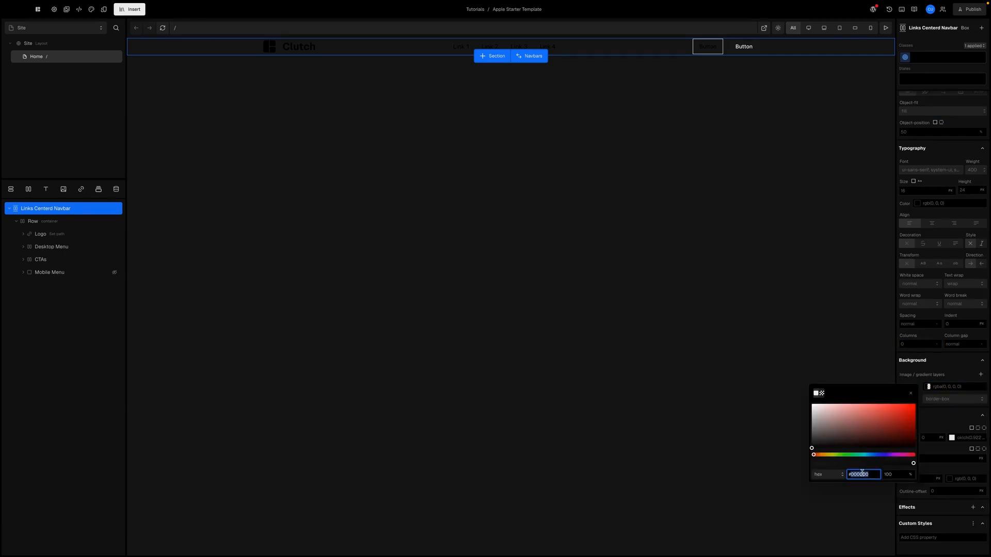
{"action": "type", "text": "#1616"}
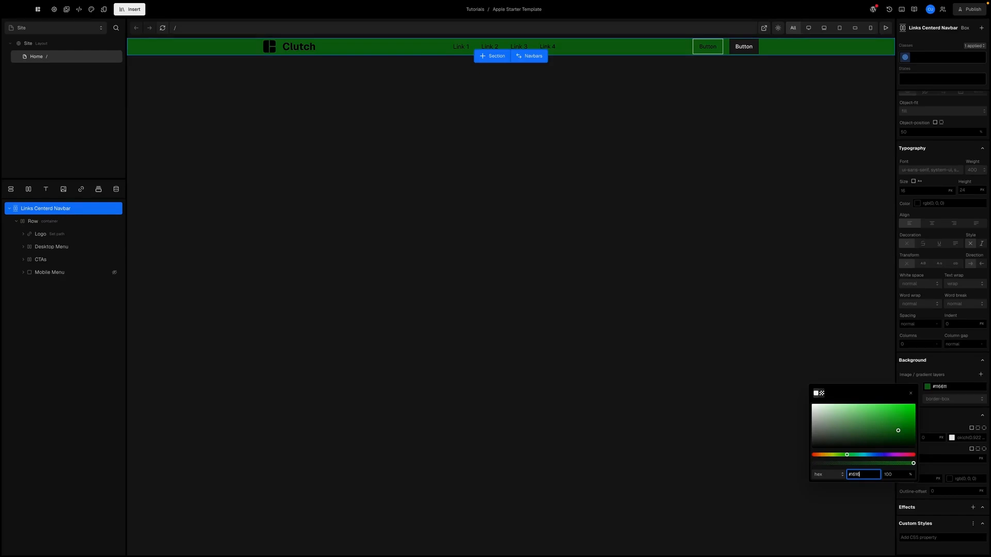
{"action": "type", "text": "7"}
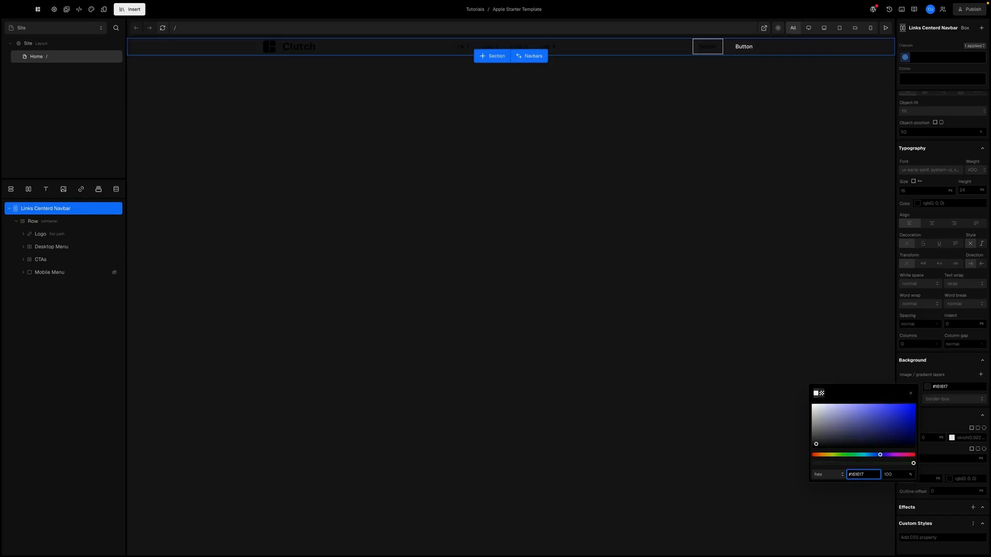
{"action": "double_click", "coordinate": [887, 474]}
{"action": "type", "text": "80"}
{"action": "key", "text": "Return"}
{"action": "left_click", "coordinate": [929, 387]}
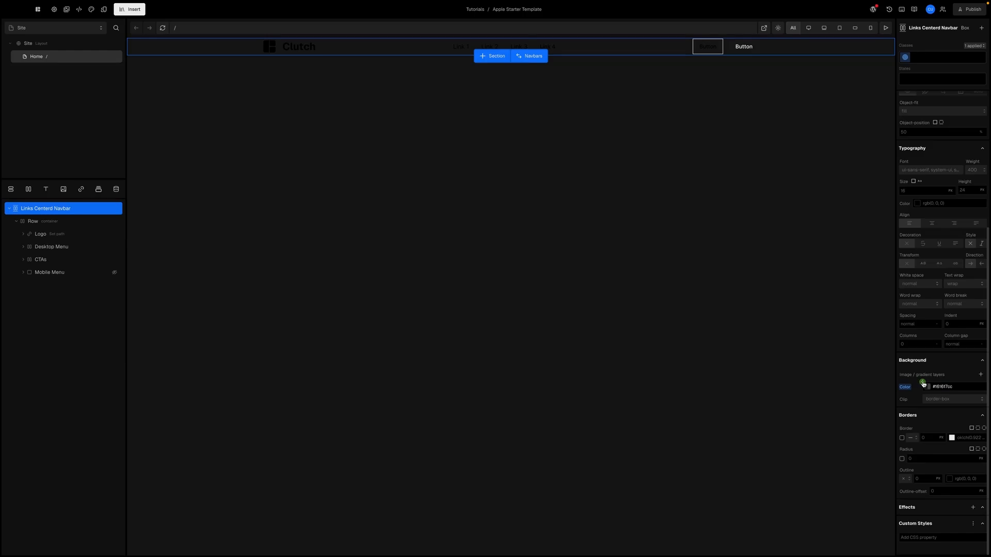
- Save the navbar's background color as a new token named colors/nav-background
{"action": "left_click", "coordinate": [923, 383]}
{"action": "left_click", "coordinate": [912, 385]}
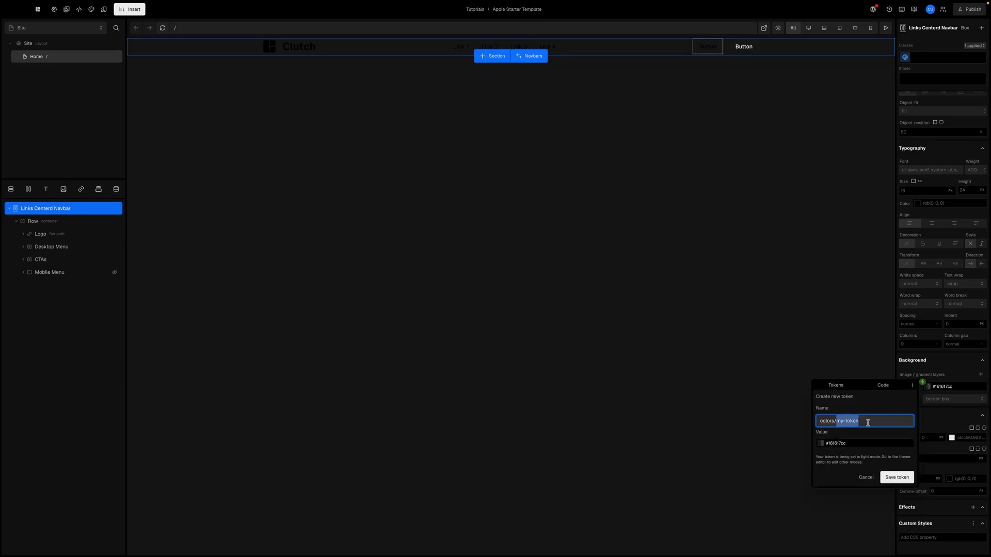
{"action": "type", "text": "nav-background"}
{"action": "left_click", "coordinate": [896, 477]}
{"action": "left_click", "coordinate": [955, 373]}
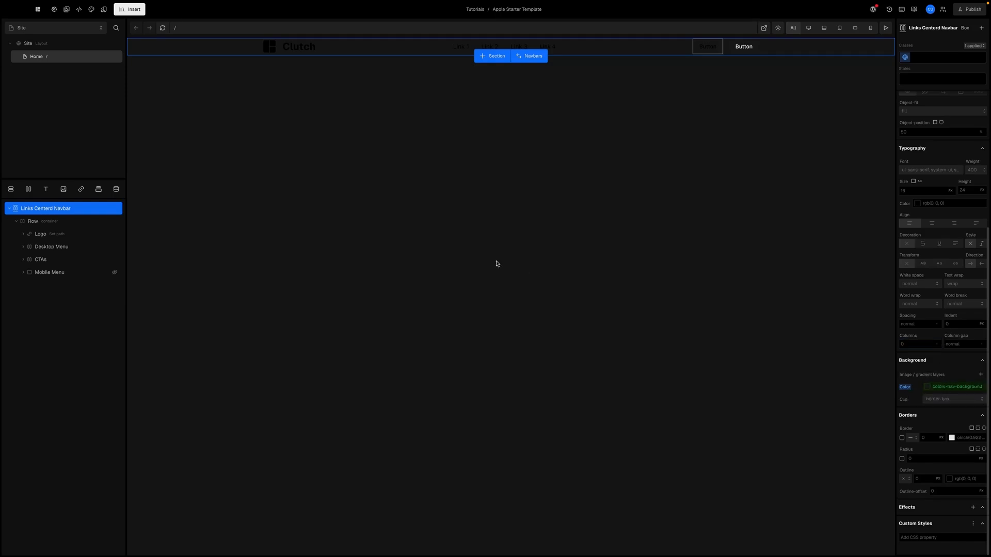
- Open the project's design tokens and examine the light-mode color value of the nav-background token
{"action": "left_click", "coordinate": [92, 9]}
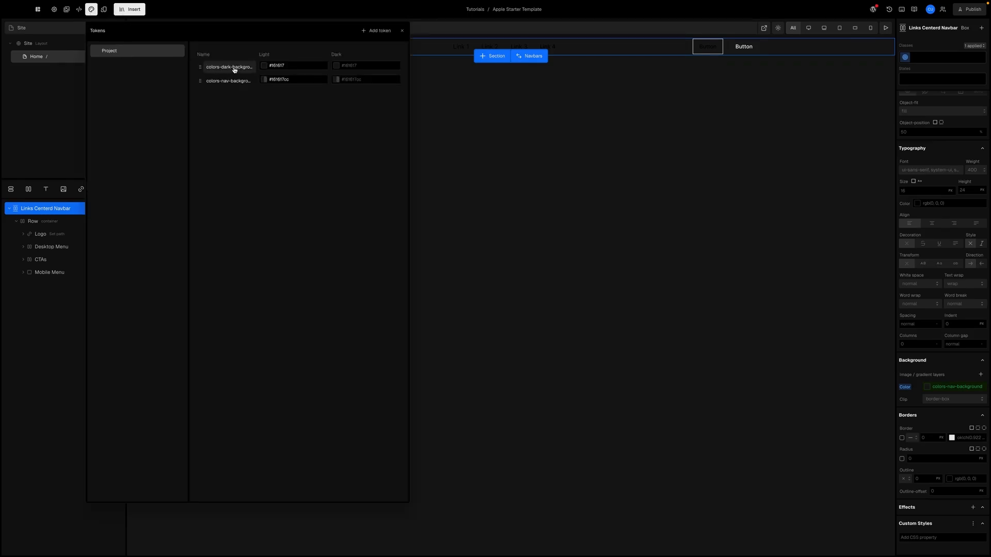
{"action": "left_click", "coordinate": [290, 80]}
{"action": "left_click", "coordinate": [265, 79]}
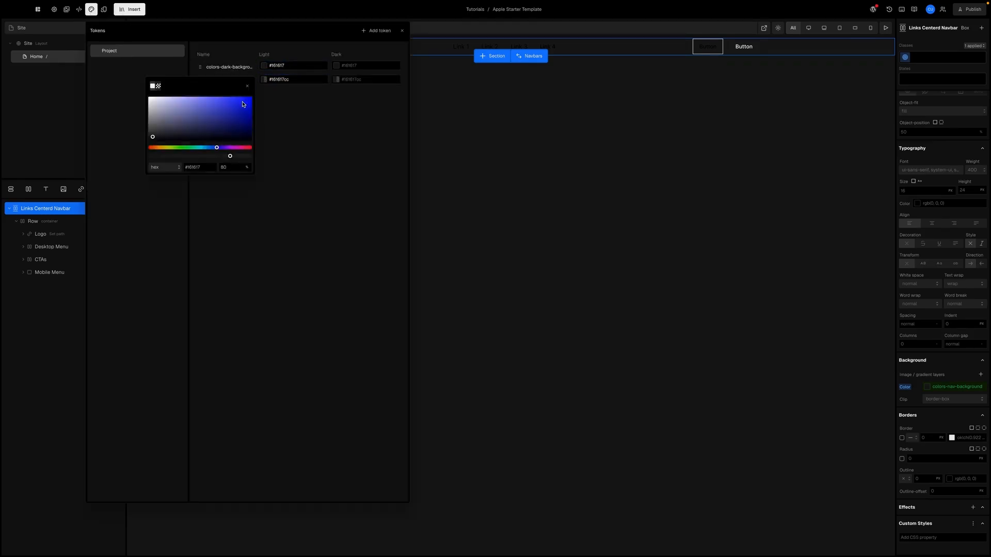
{"action": "left_click", "coordinate": [247, 87]}
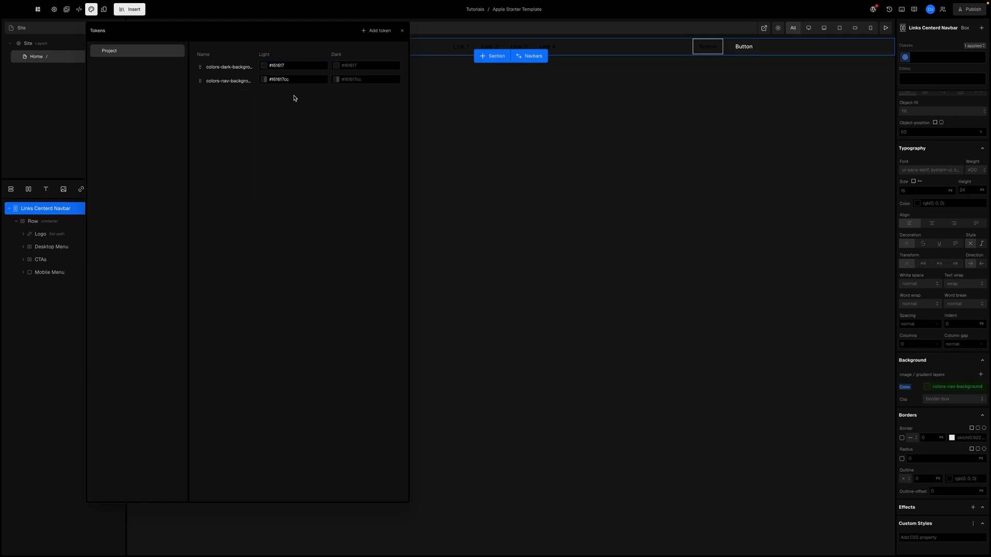
{"action": "left_click", "coordinate": [278, 81]}
{"action": "left_click", "coordinate": [289, 80]}
{"action": "left_click", "coordinate": [291, 81]}
{"action": "left_click", "coordinate": [401, 32]}
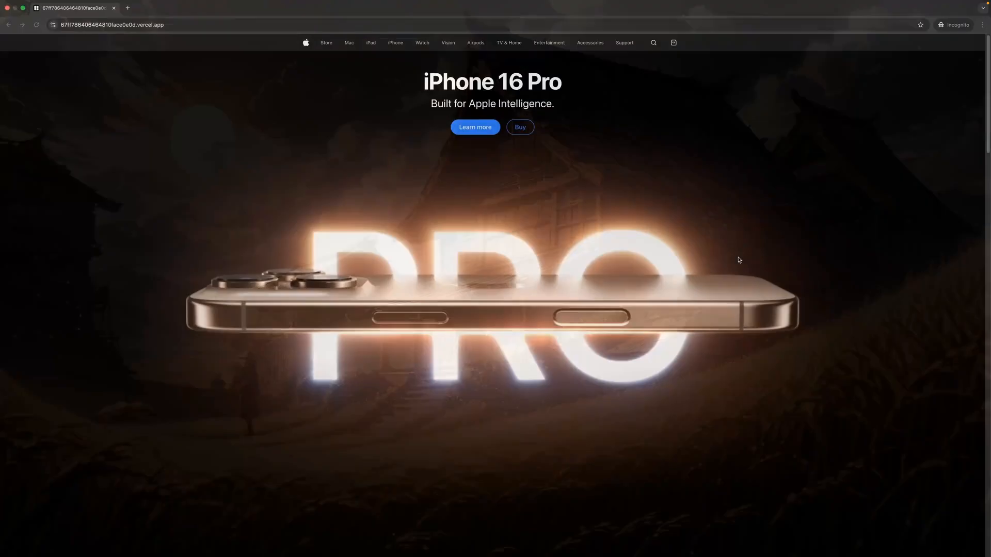
- Switch to the finished site in the browser and examine the navbar's translucency over its dark and light product sections
{"action": "scroll", "coordinate": [742, 243], "scroll_direction": "down", "scroll_amount": 10}
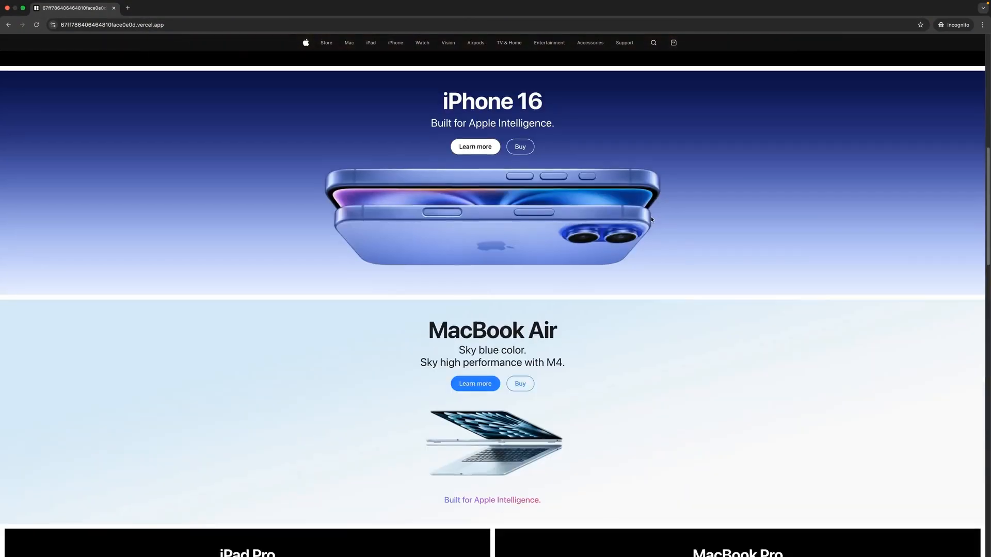
{"action": "scroll", "coordinate": [649, 219], "scroll_direction": "down", "scroll_amount": 8}
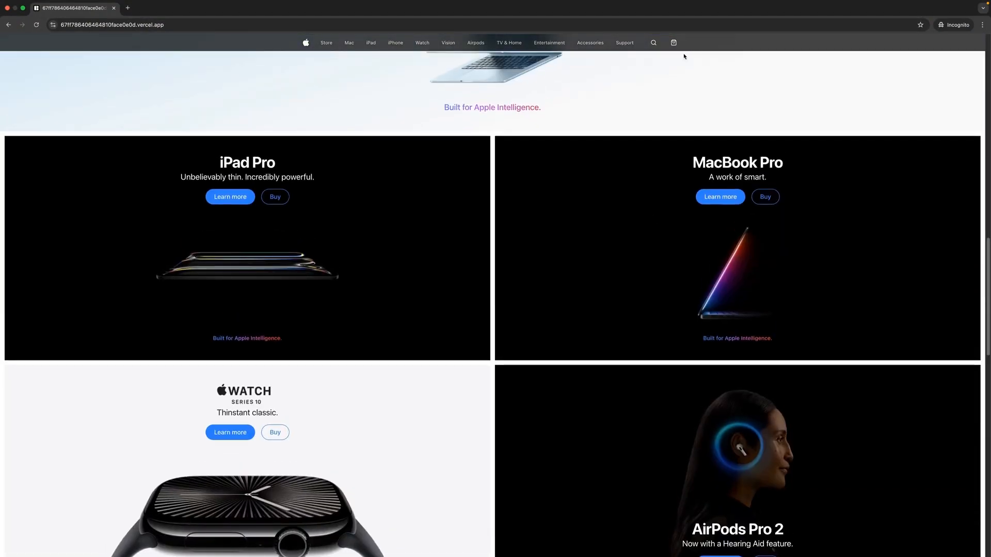
{"action": "scroll", "coordinate": [665, 104], "scroll_direction": "up", "scroll_amount": 8}
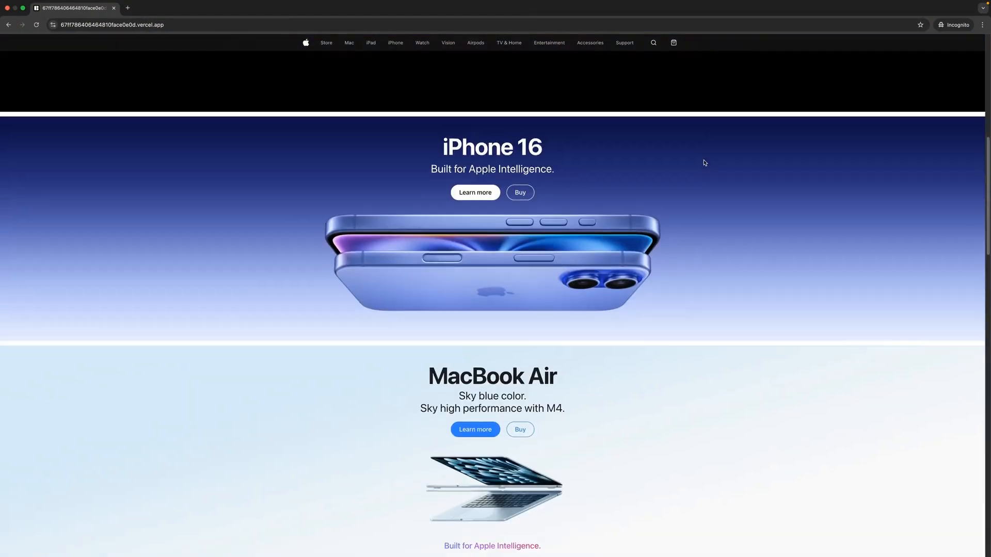
- Examine how the finished site's navbar stays in place and blends over the iPhone, MacBook and iPad sections
{"action": "scroll", "coordinate": [705, 163], "scroll_direction": "down", "scroll_amount": 9}
{"action": "scroll", "coordinate": [706, 170], "scroll_direction": "up", "scroll_amount": 7}
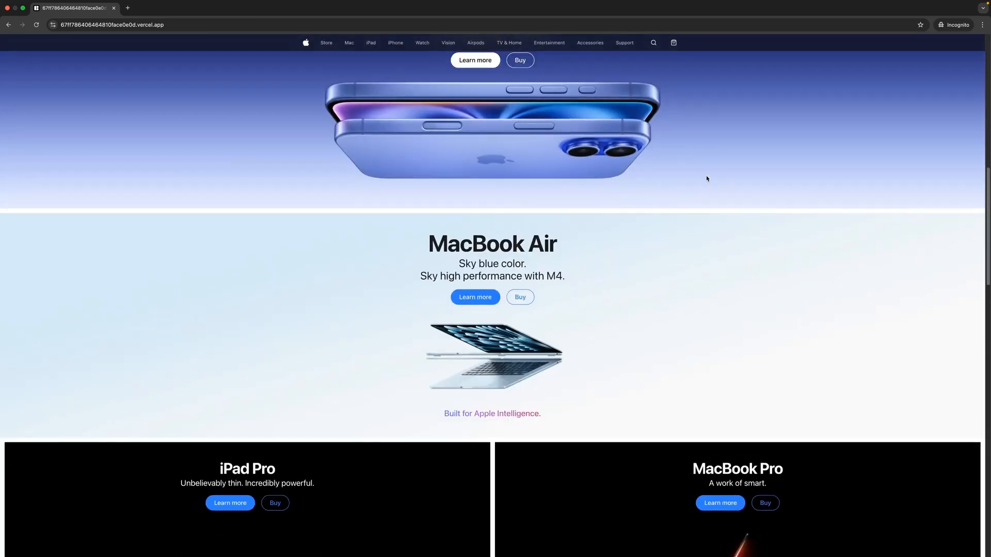
{"action": "scroll", "coordinate": [707, 179], "scroll_direction": "down", "scroll_amount": 5}
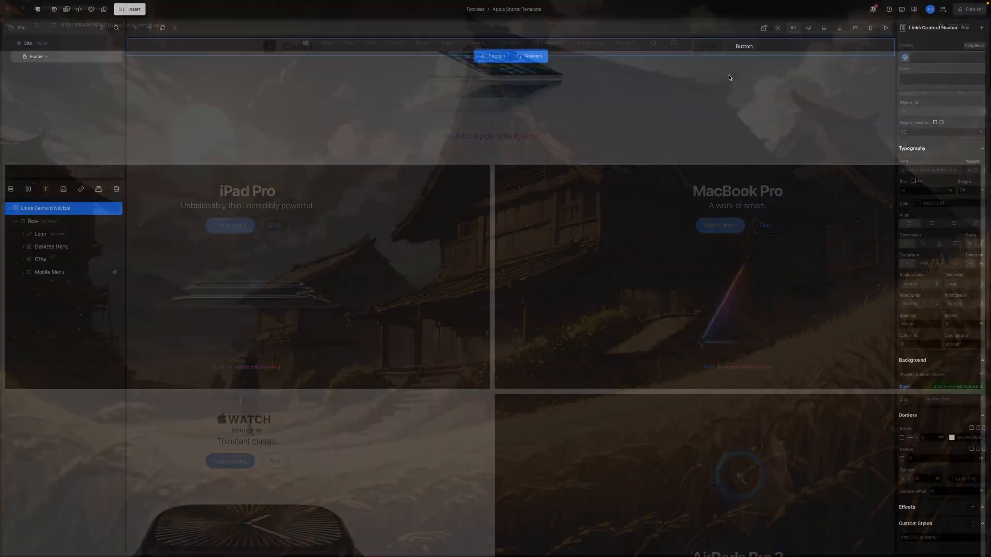
- Set the Links Centerd Navbar's justify-content to center and its position to fixed
{"action": "scroll", "coordinate": [942, 246], "scroll_direction": "up", "scroll_amount": 3}
{"action": "scroll", "coordinate": [942, 246], "scroll_direction": "up", "scroll_amount": 3}
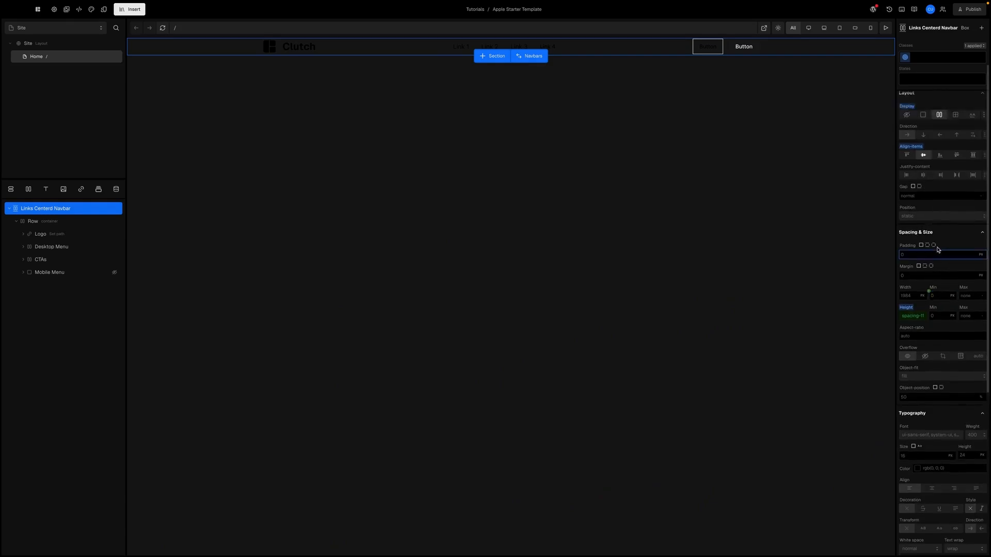
{"action": "left_click", "coordinate": [924, 206]}
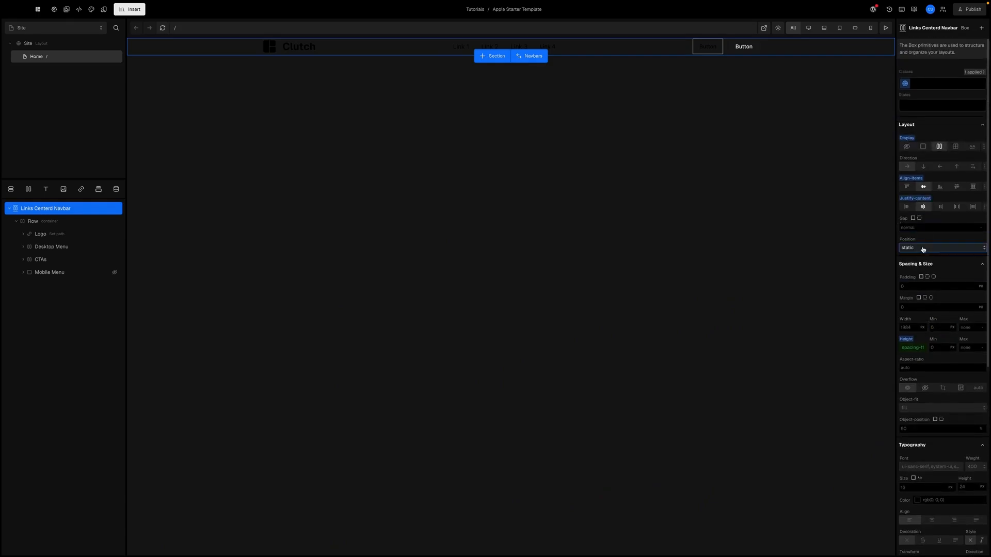
{"action": "left_click", "coordinate": [923, 248]}
{"action": "left_click", "coordinate": [929, 238]}
{"action": "left_click", "coordinate": [928, 249]}
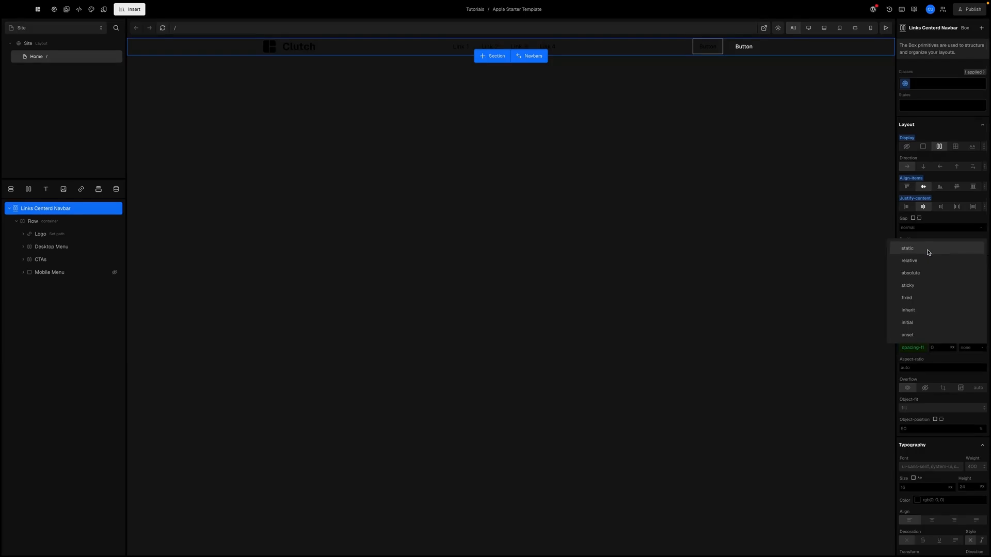
{"action": "left_click", "coordinate": [918, 302]}
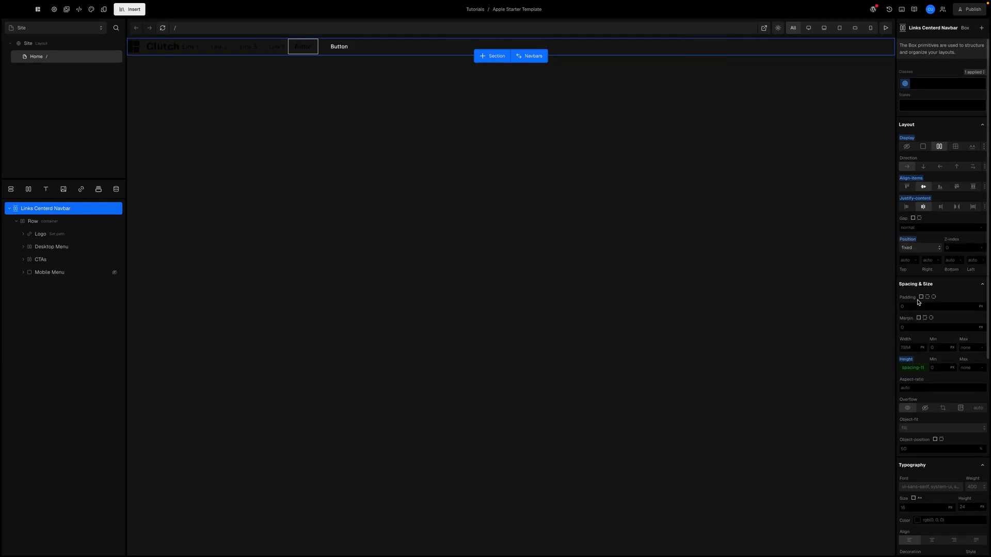
- Set the fixed navbar's top, right and bottom offsets to 0
{"action": "left_click", "coordinate": [906, 260]}
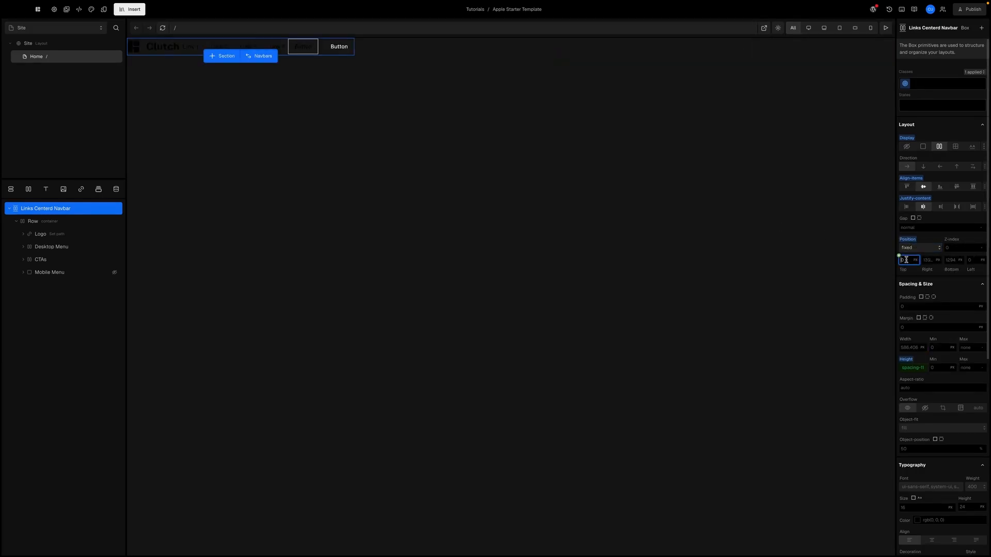
{"action": "type", "text": "0"}
{"action": "left_click", "coordinate": [930, 260]}
{"action": "double_click", "coordinate": [930, 261]}
{"action": "type", "text": "0"}
{"action": "left_click", "coordinate": [949, 260]}
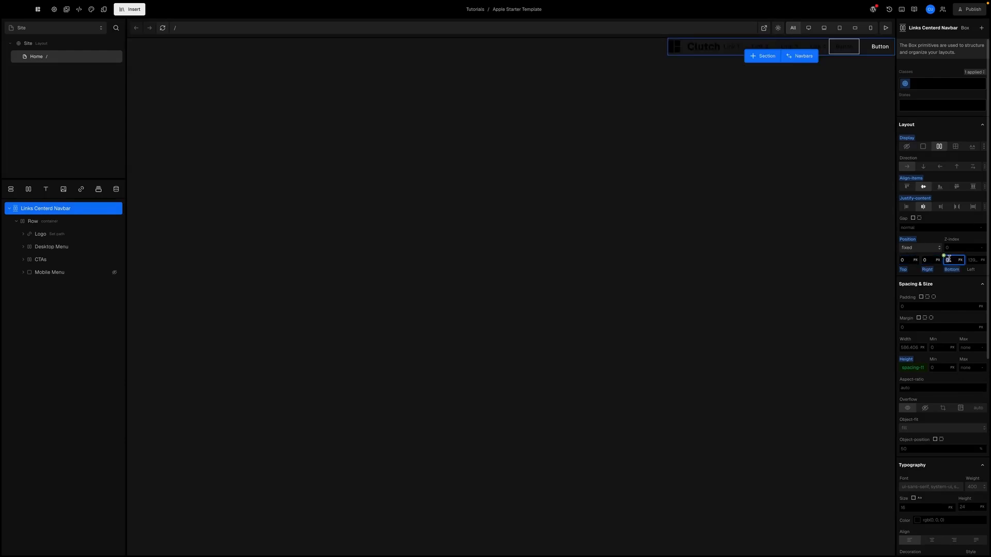
{"action": "type", "text": "0"}
- Set the navbar's width to 100%
{"action": "left_click", "coordinate": [908, 349]}
{"action": "type", "text": "100%"}
{"action": "key", "text": "Return"}
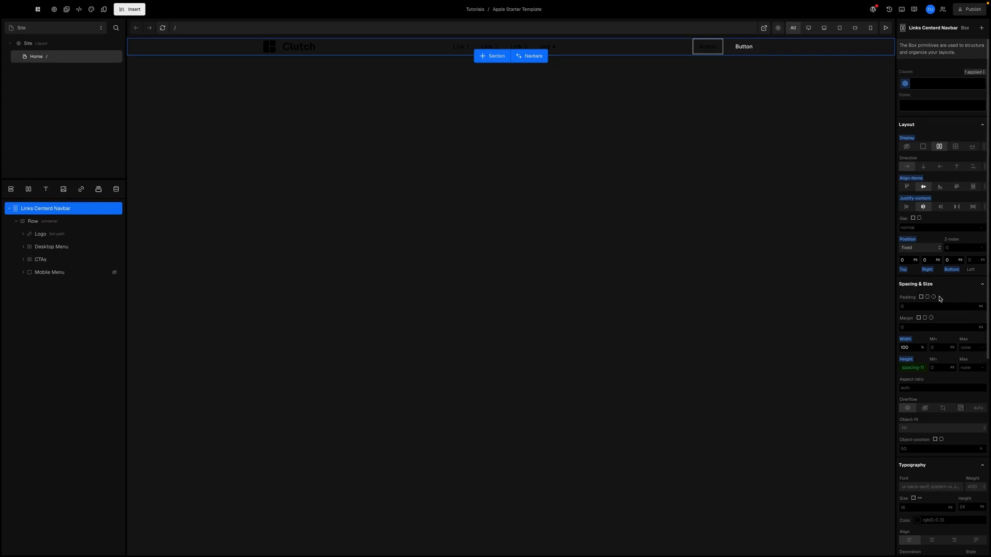
- Add a Saturate filter effect to the navbar with an amount of 180%
{"action": "scroll", "coordinate": [941, 298], "scroll_direction": "down", "scroll_amount": 6}
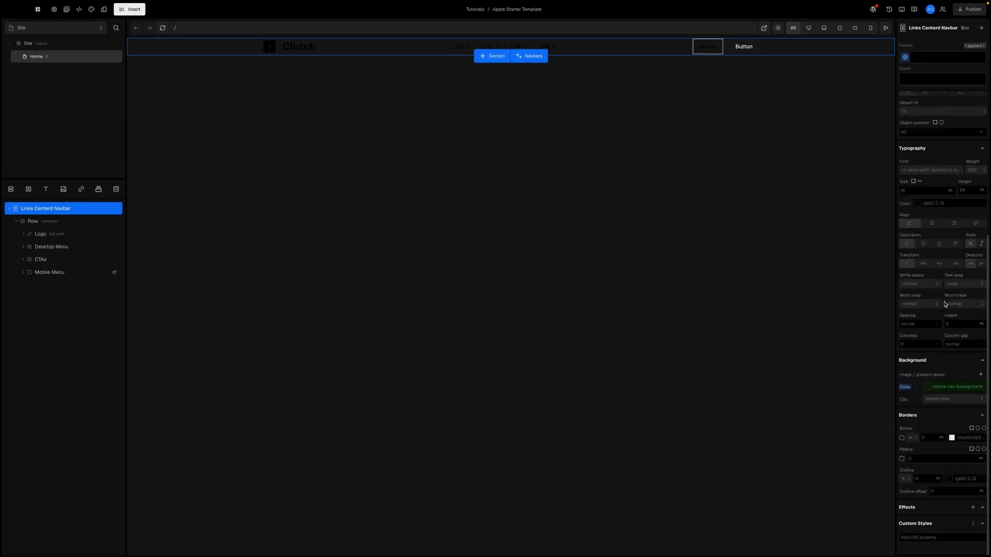
{"action": "left_click", "coordinate": [973, 507]}
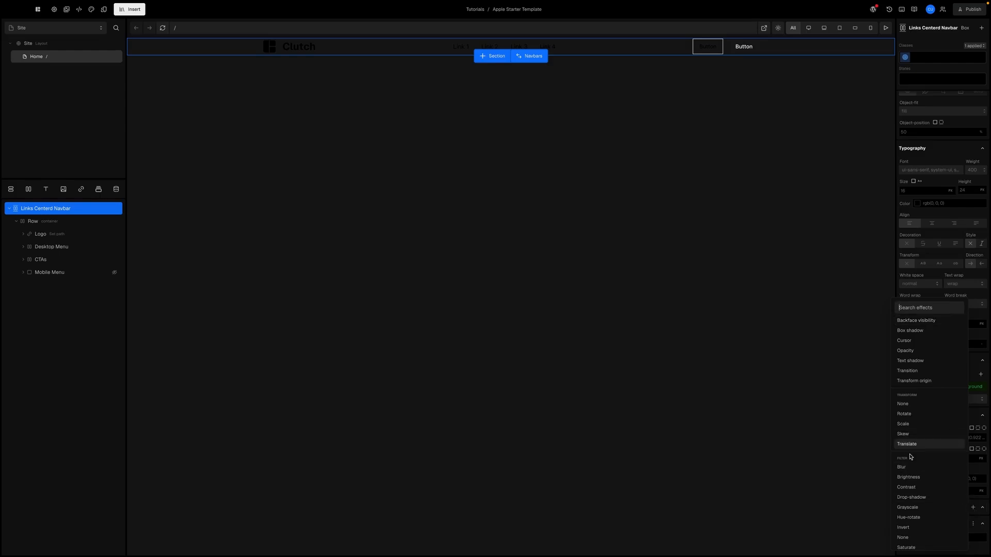
{"action": "scroll", "coordinate": [913, 475], "scroll_direction": "down", "scroll_amount": 1}
{"action": "scroll", "coordinate": [912, 436], "scroll_direction": "down", "scroll_amount": 3}
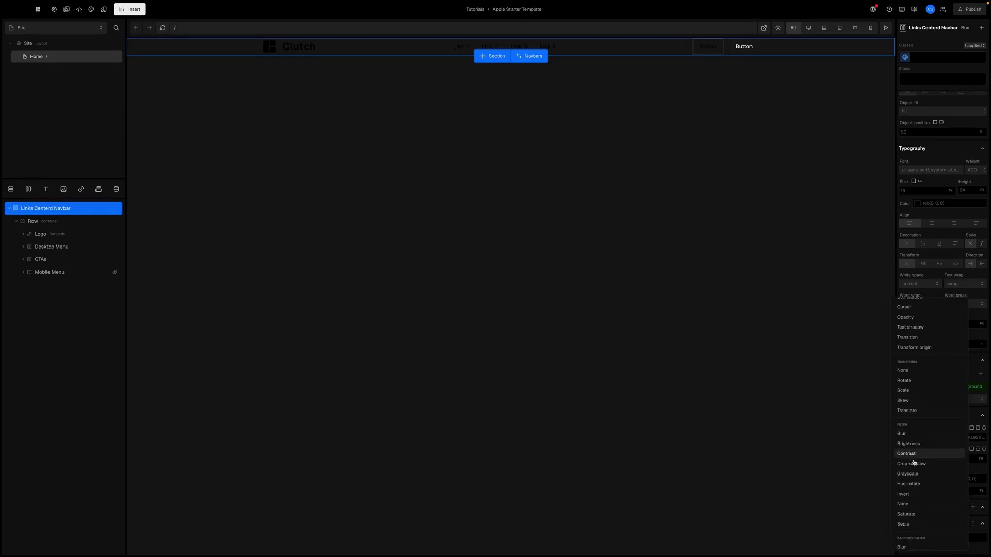
{"action": "left_click", "coordinate": [911, 436]}
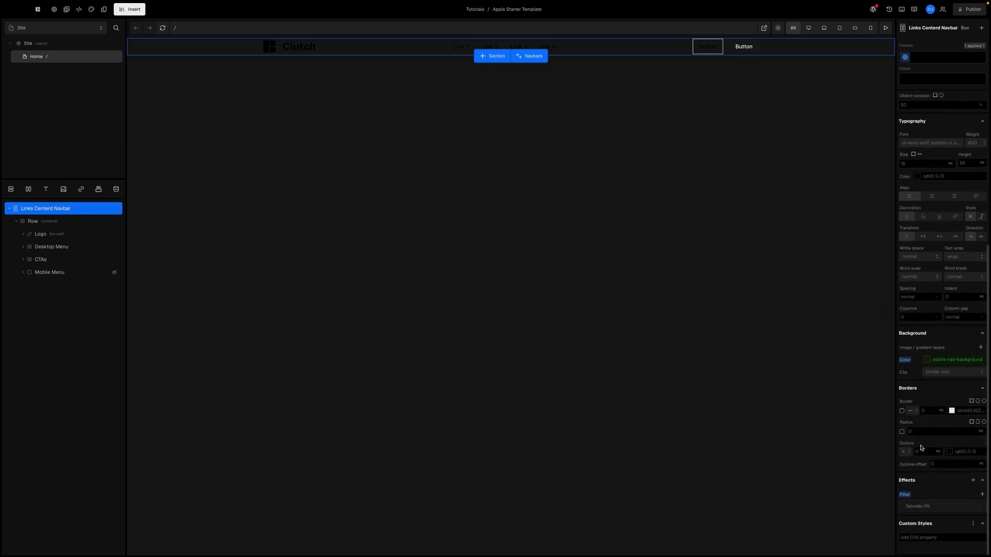
{"action": "left_click", "coordinate": [932, 509]}
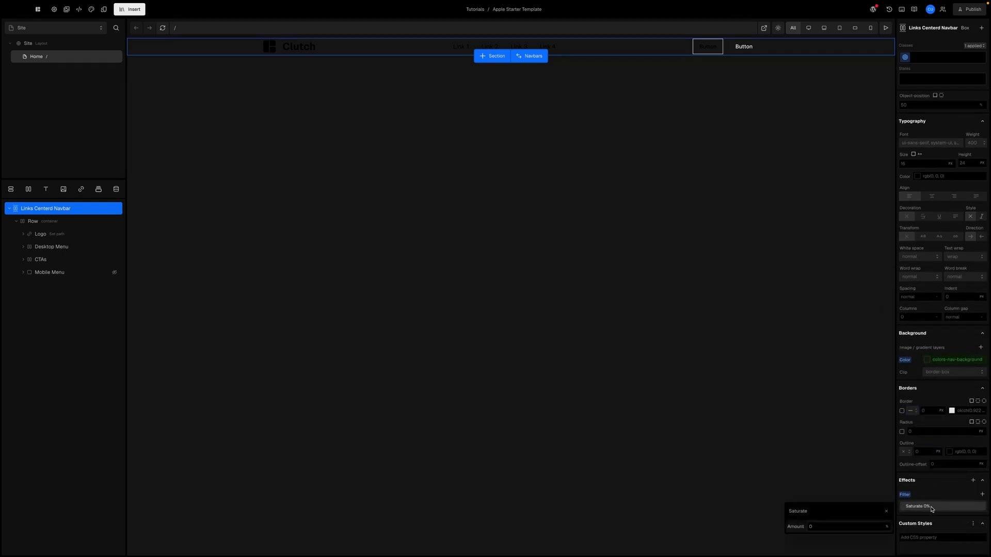
{"action": "left_click", "coordinate": [853, 527]}
{"action": "type", "text": "180%"}
{"action": "key", "text": "Return"}
- Add a Blur backdrop filter to the navbar with an amount of 20 px
{"action": "left_click", "coordinate": [973, 482]}
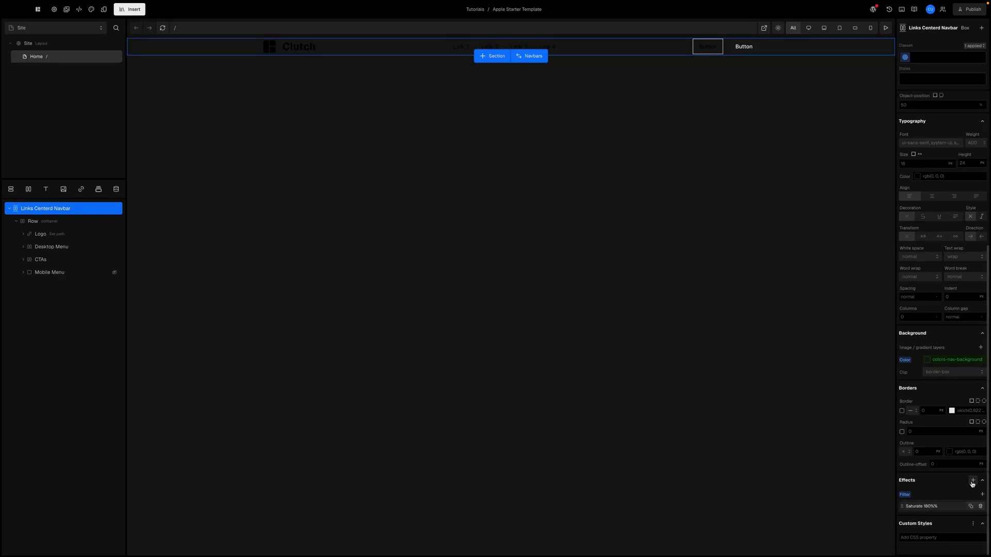
{"action": "left_click", "coordinate": [973, 482]}
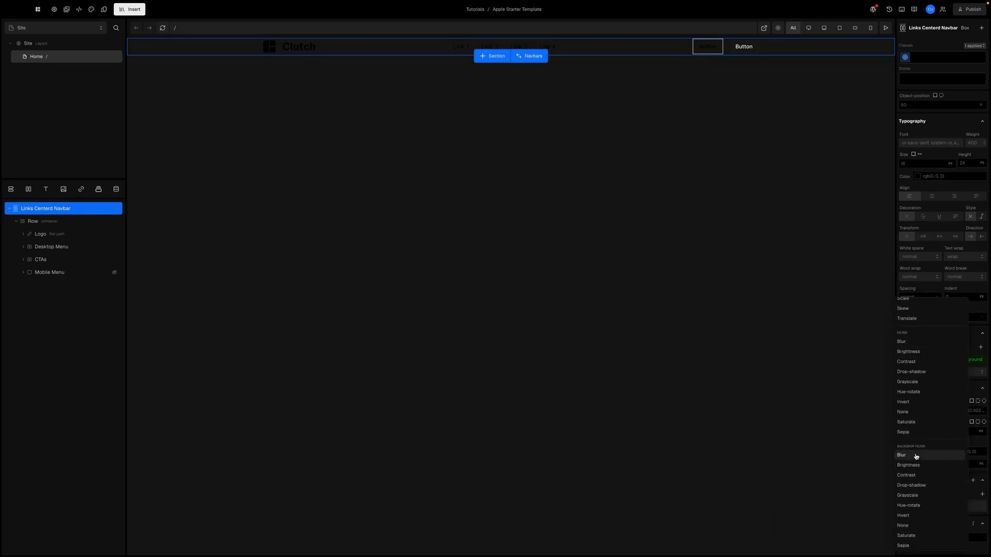
{"action": "left_click", "coordinate": [916, 456]}
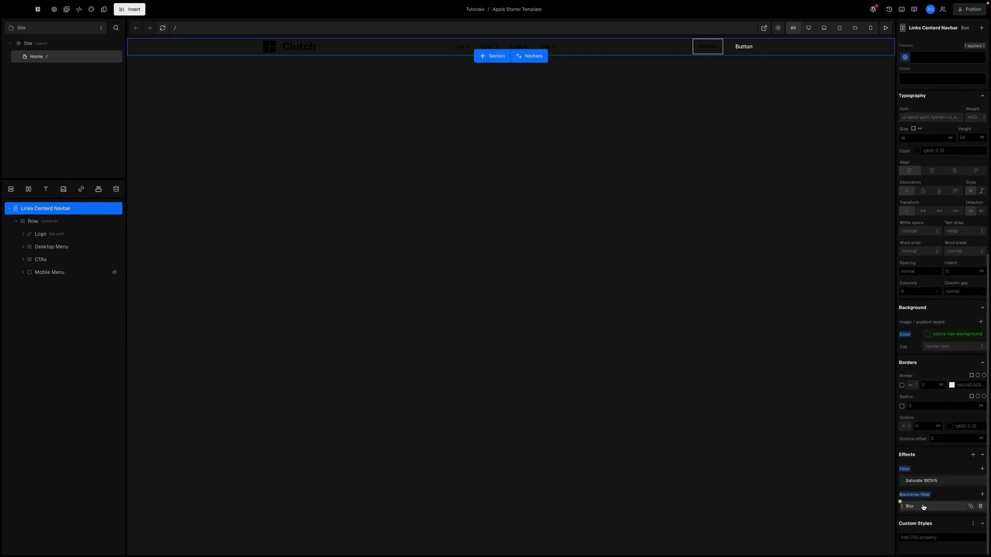
{"action": "left_click", "coordinate": [923, 507]}
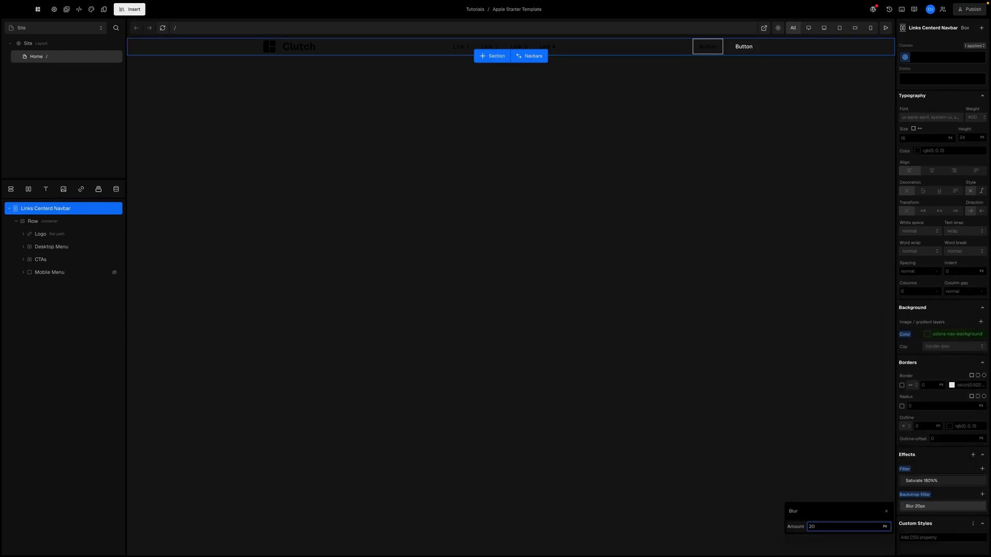
{"action": "left_click", "coordinate": [944, 498]}
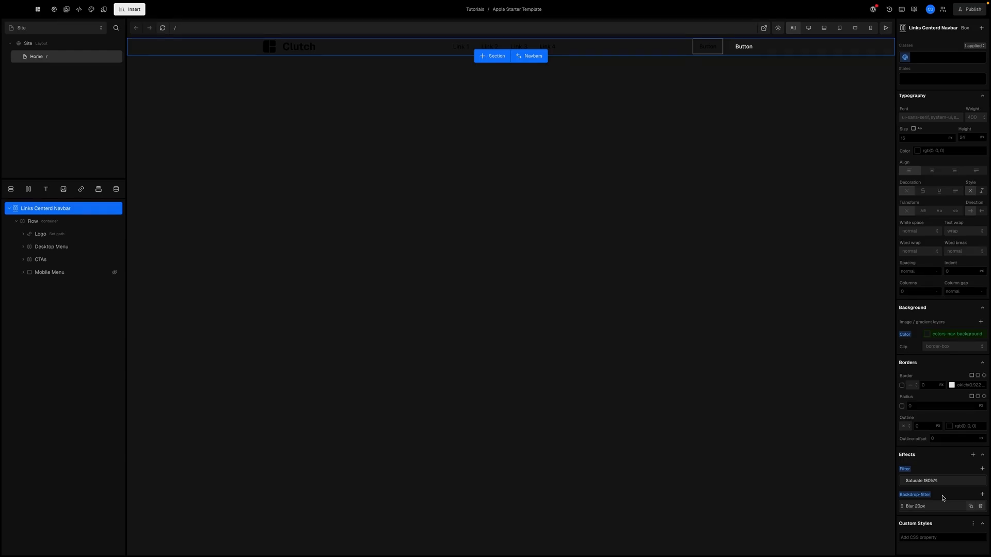
- Remove the container class from the Row inside the navbar
{"action": "left_click", "coordinate": [42, 223]}
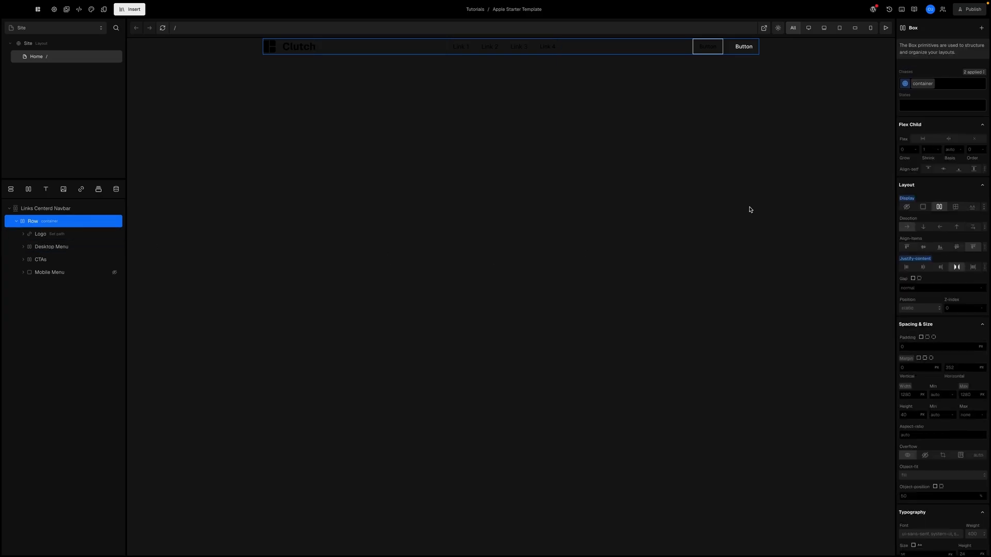
{"action": "left_click", "coordinate": [941, 85]}
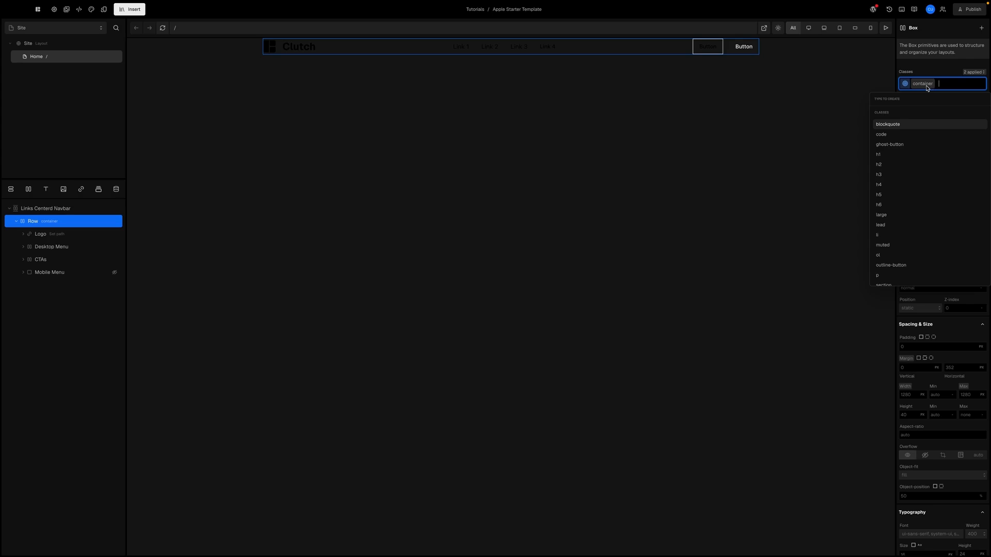
{"action": "left_click", "coordinate": [932, 74]}
{"action": "mouse_move", "coordinate": [926, 88]}
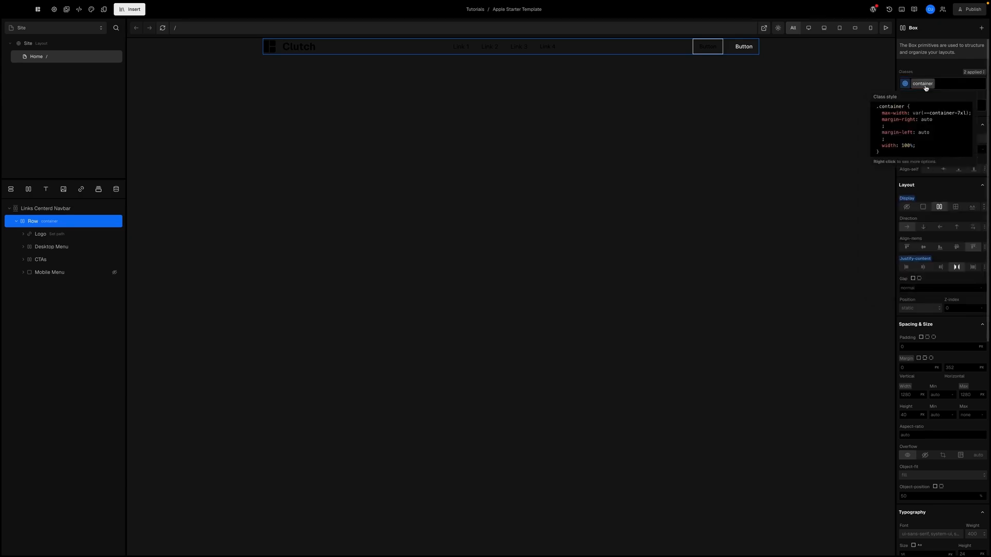
{"action": "left_click", "coordinate": [945, 85]}
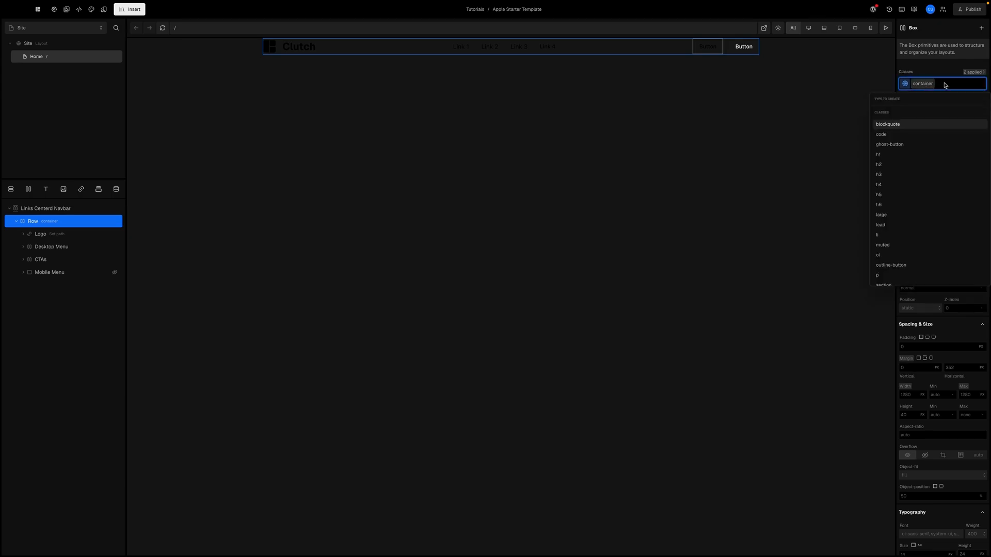
{"action": "key", "text": "BackSpace"}
{"action": "left_click", "coordinate": [936, 73]}
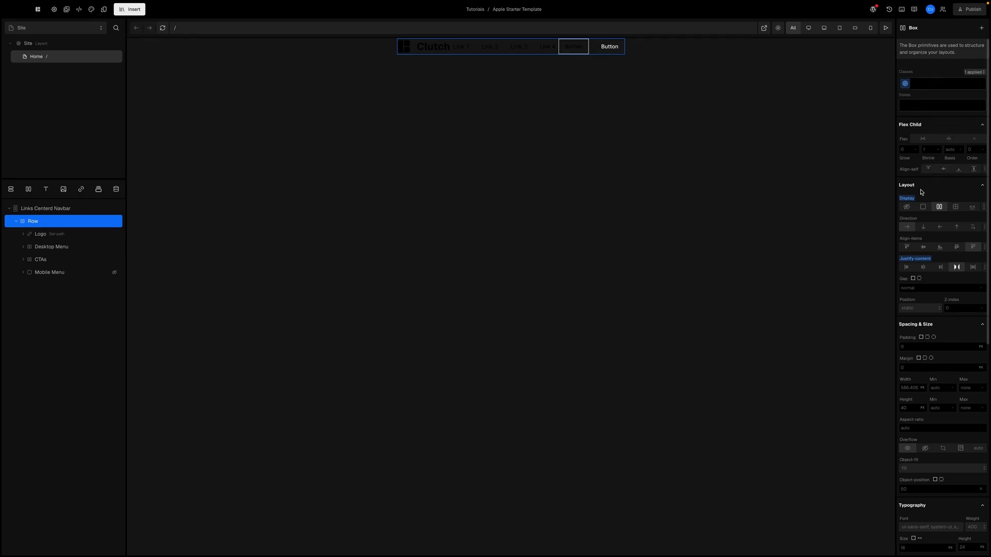
- Change the Row's justify-content distribution and set its gap to spacing token 5 (1.25rem)
{"action": "scroll", "coordinate": [935, 235], "scroll_direction": "down", "scroll_amount": 2}
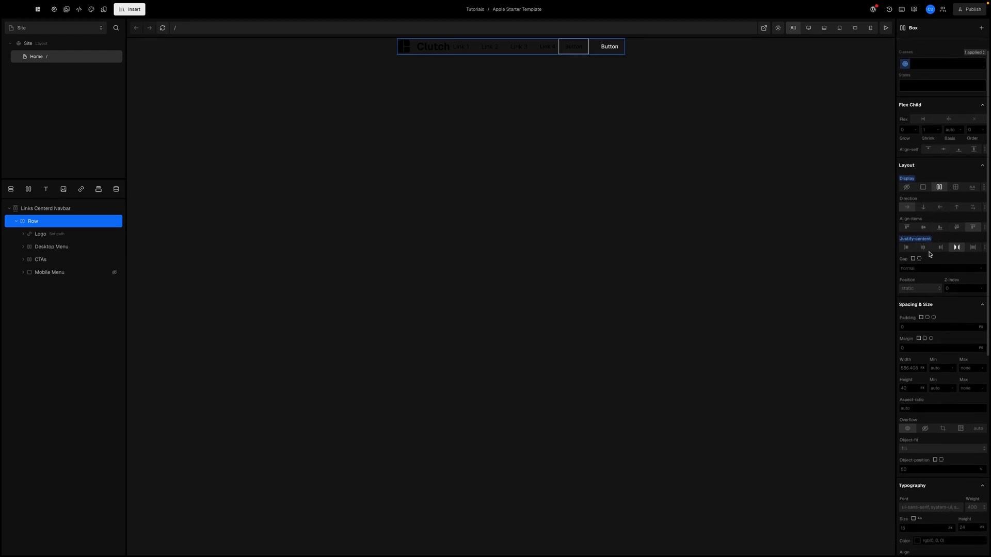
{"action": "left_click", "coordinate": [973, 248]}
{"action": "scroll", "coordinate": [934, 262], "scroll_direction": "down", "scroll_amount": 1}
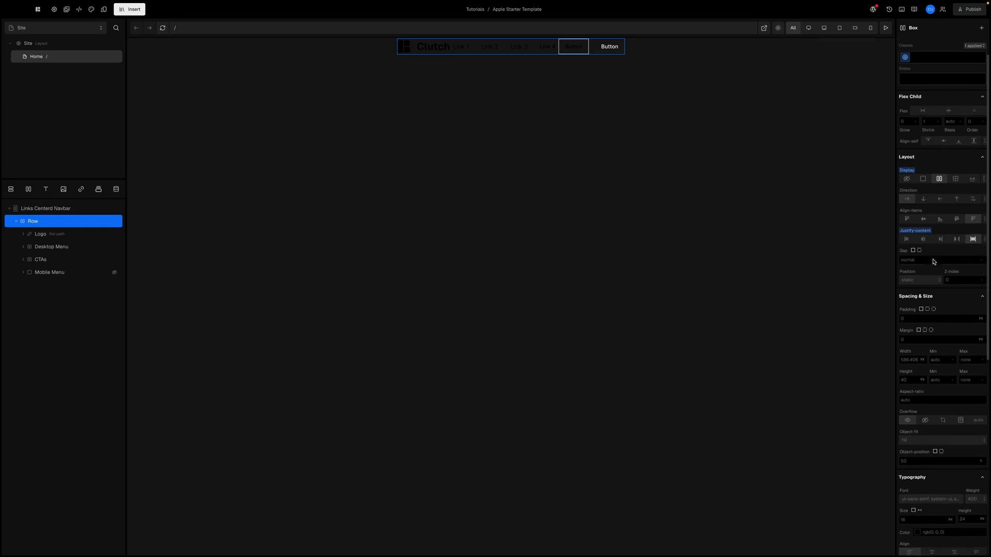
{"action": "scroll", "coordinate": [934, 261], "scroll_direction": "down", "scroll_amount": 1}
{"action": "left_click", "coordinate": [898, 252]}
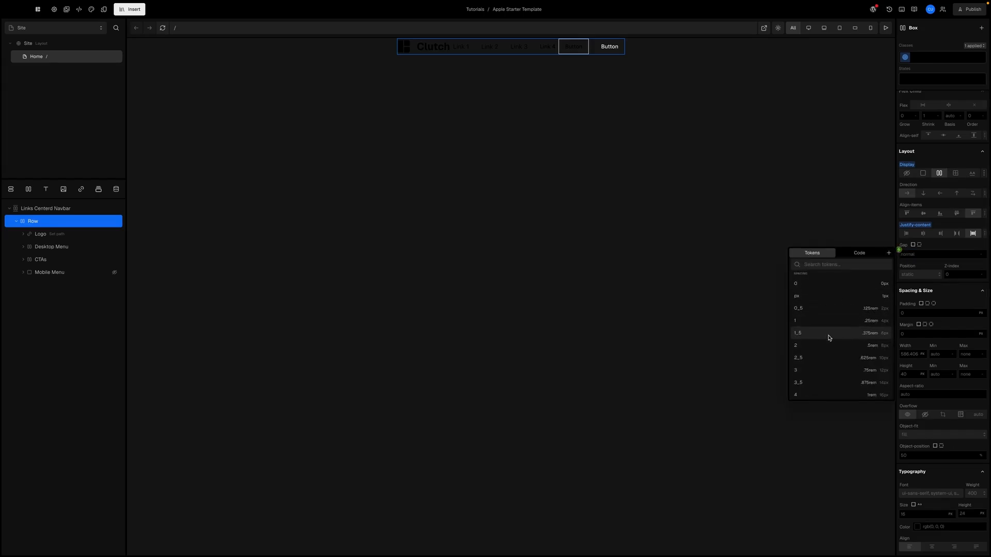
{"action": "scroll", "coordinate": [829, 338], "scroll_direction": "down", "scroll_amount": 3}
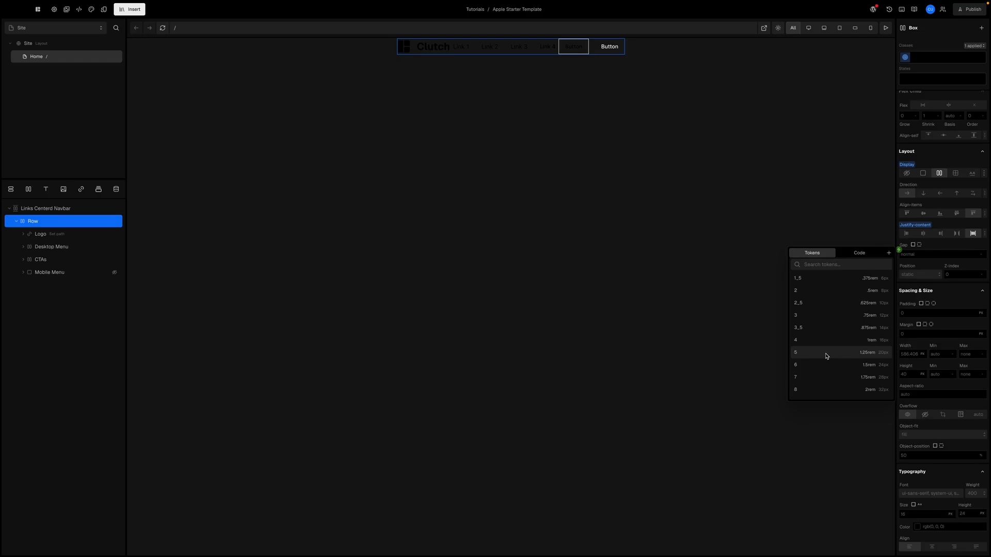
{"action": "left_click", "coordinate": [879, 356]}
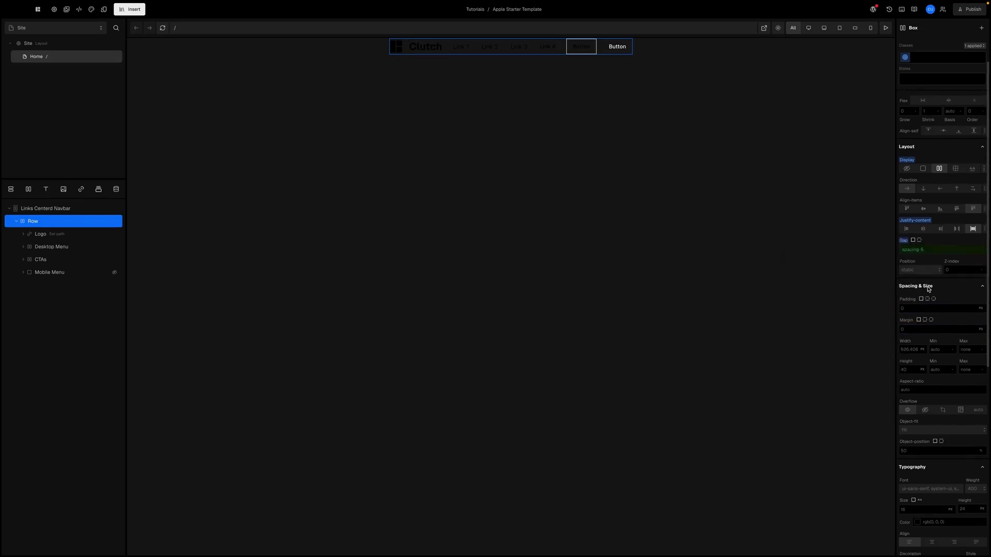
- Set both the margin and the width of the Row to auto
{"action": "scroll", "coordinate": [928, 288], "scroll_direction": "down", "scroll_amount": 1}
{"action": "scroll", "coordinate": [928, 290], "scroll_direction": "down", "scroll_amount": 3}
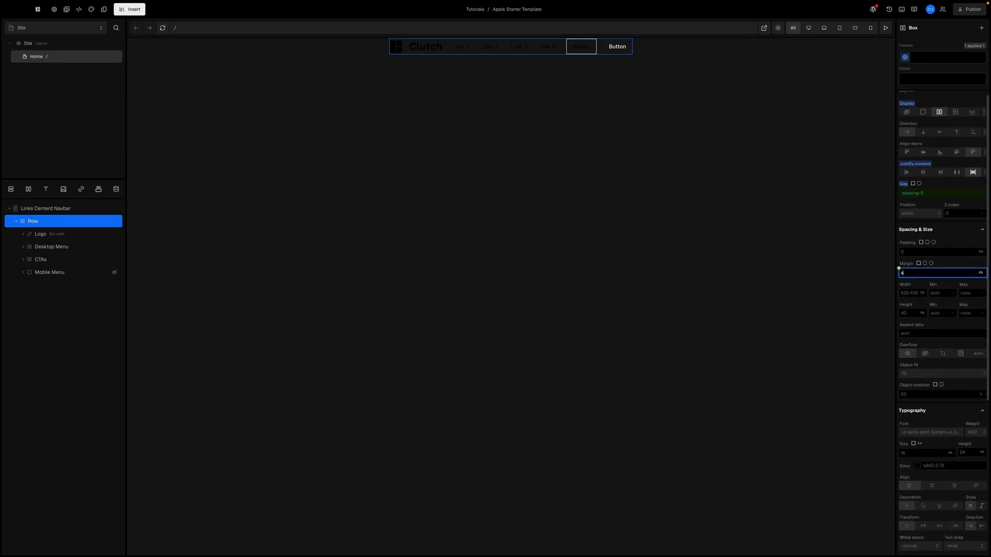
{"action": "key", "text": "Return"}
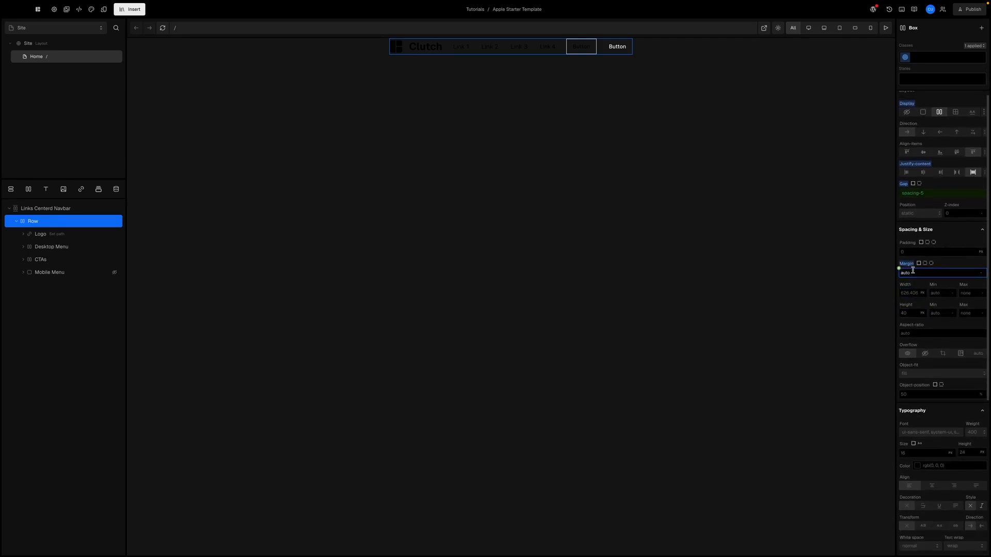
{"action": "left_click", "coordinate": [908, 293]}
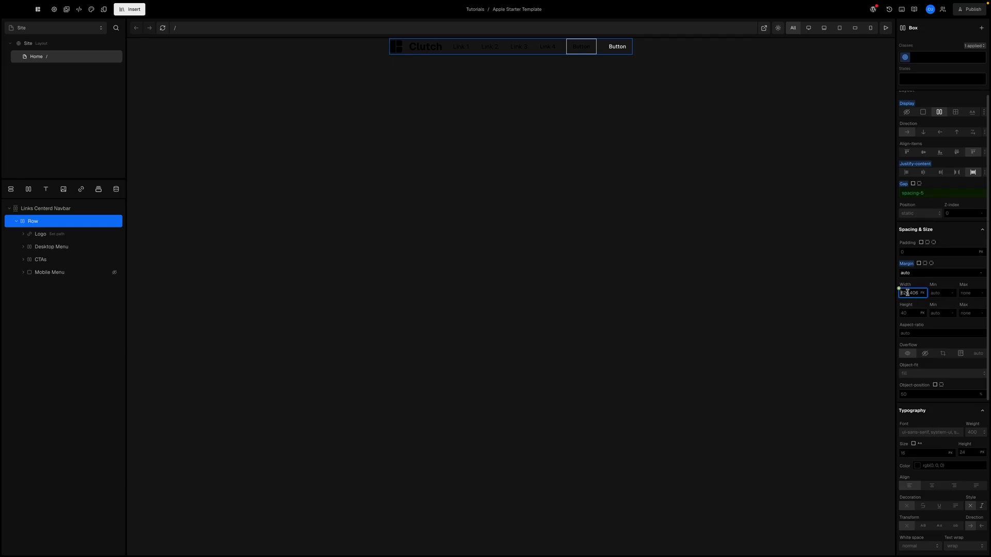
{"action": "type", "text": "auto"}
{"action": "key", "text": "Return"}
- Replace the source of the SVG inside the navbar's Logo link with apple-logo.svg from the logos folder
{"action": "left_click", "coordinate": [59, 237]}
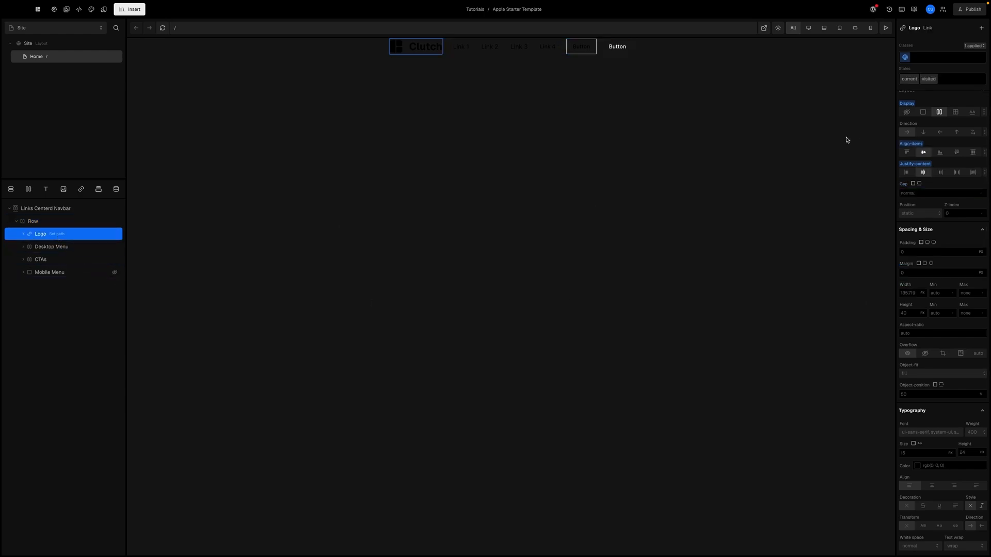
{"action": "scroll", "coordinate": [933, 119], "scroll_direction": "up", "scroll_amount": 3}
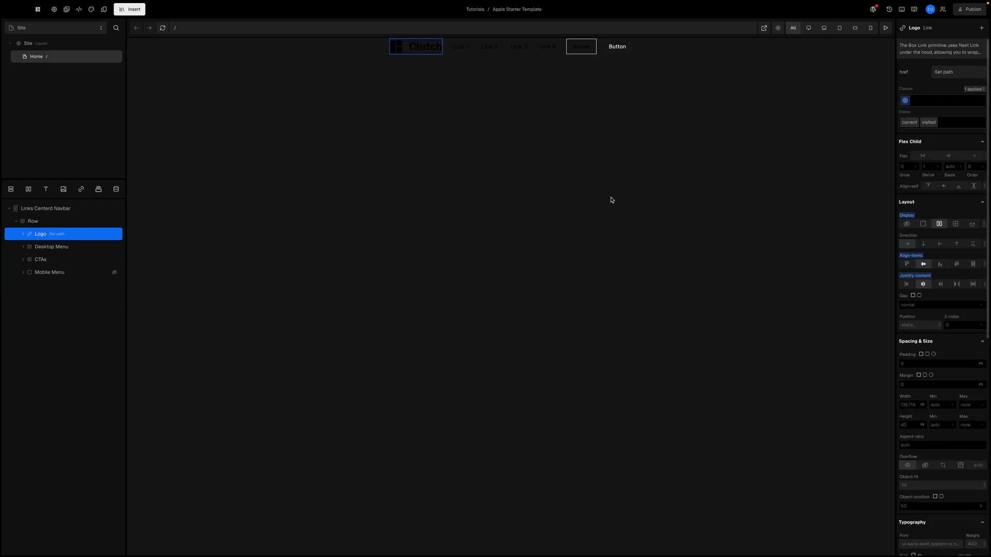
{"action": "left_click", "coordinate": [23, 234]}
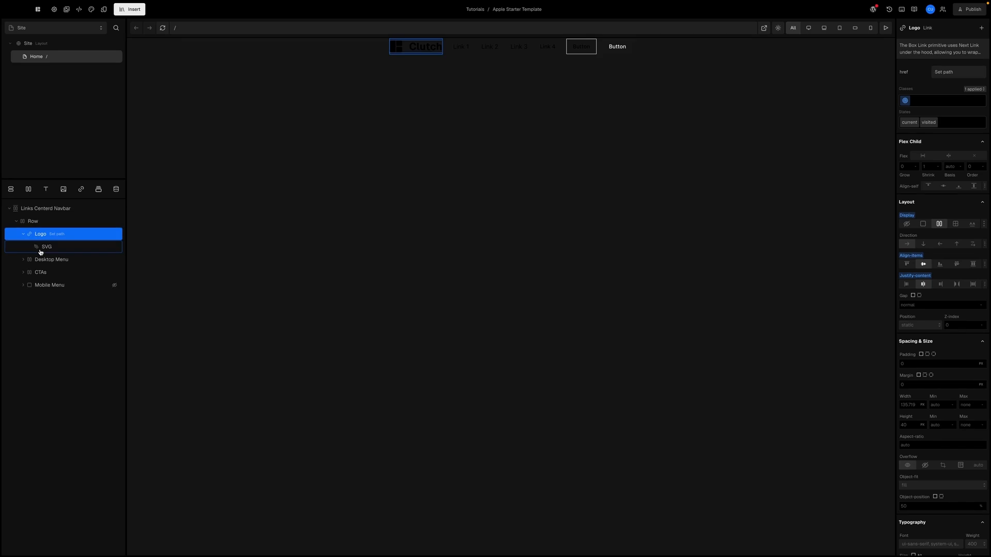
{"action": "left_click", "coordinate": [41, 248]}
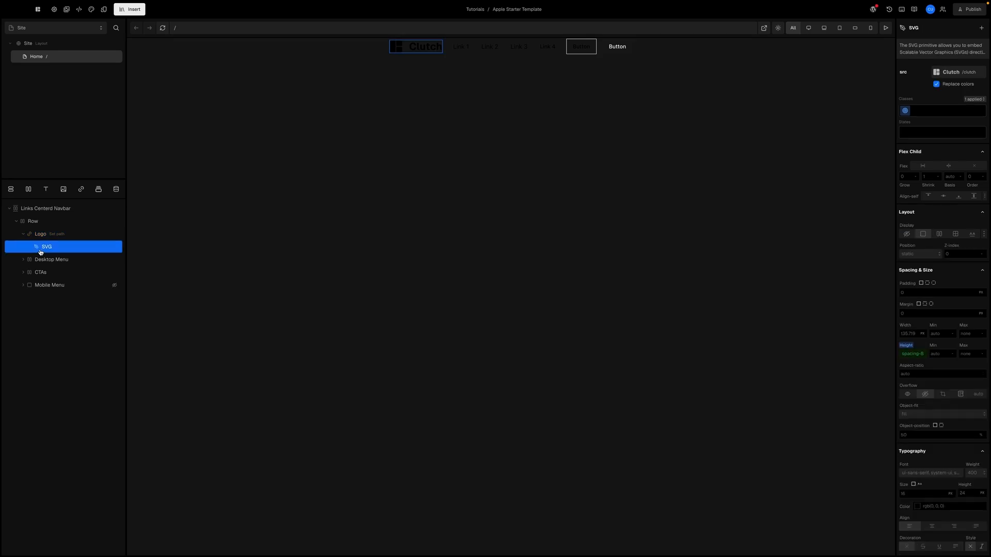
{"action": "left_click", "coordinate": [937, 72]}
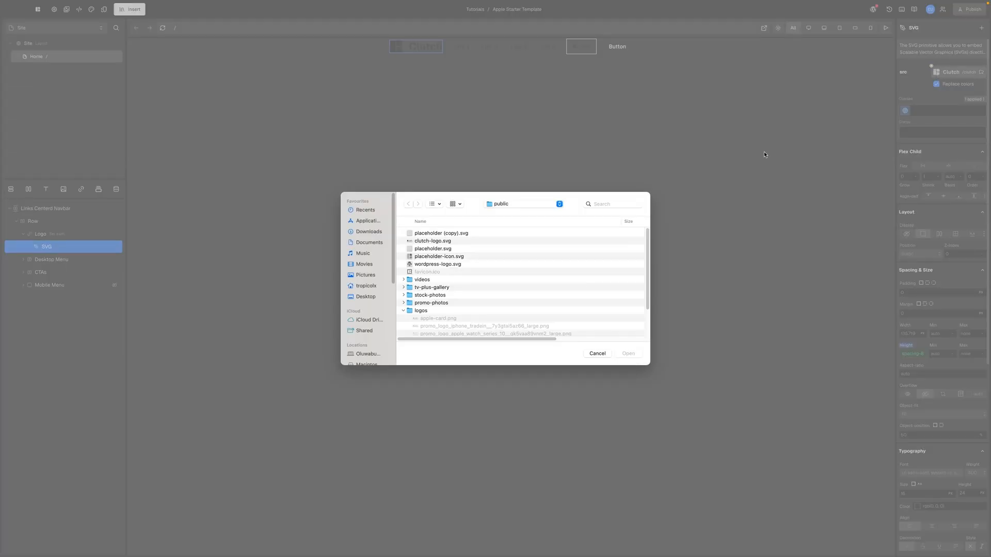
{"action": "scroll", "coordinate": [440, 244], "scroll_direction": "down", "scroll_amount": 3}
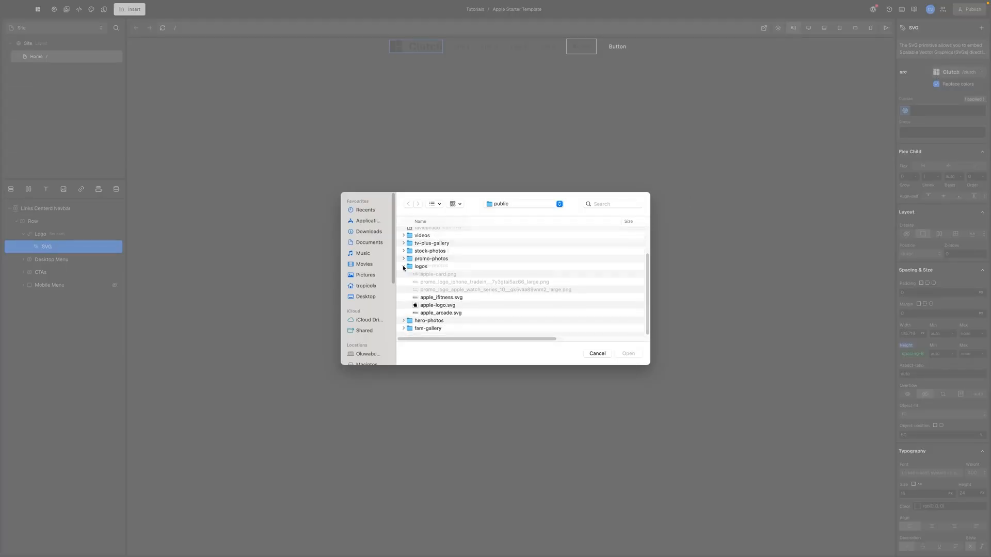
{"action": "left_click", "coordinate": [403, 267]}
{"action": "left_click", "coordinate": [403, 311]}
{"action": "scroll", "coordinate": [419, 311], "scroll_direction": "down", "scroll_amount": 3}
{"action": "left_click", "coordinate": [423, 306]}
{"action": "left_click", "coordinate": [623, 354]}
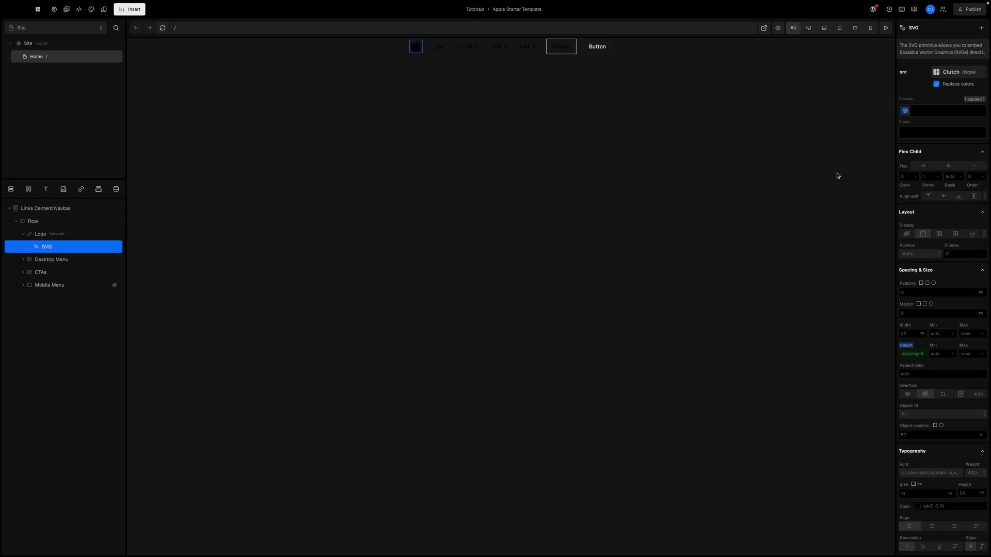
- Add a custom fill property to the logo SVG and set it to the white color token
{"action": "scroll", "coordinate": [927, 230], "scroll_direction": "down", "scroll_amount": 6}
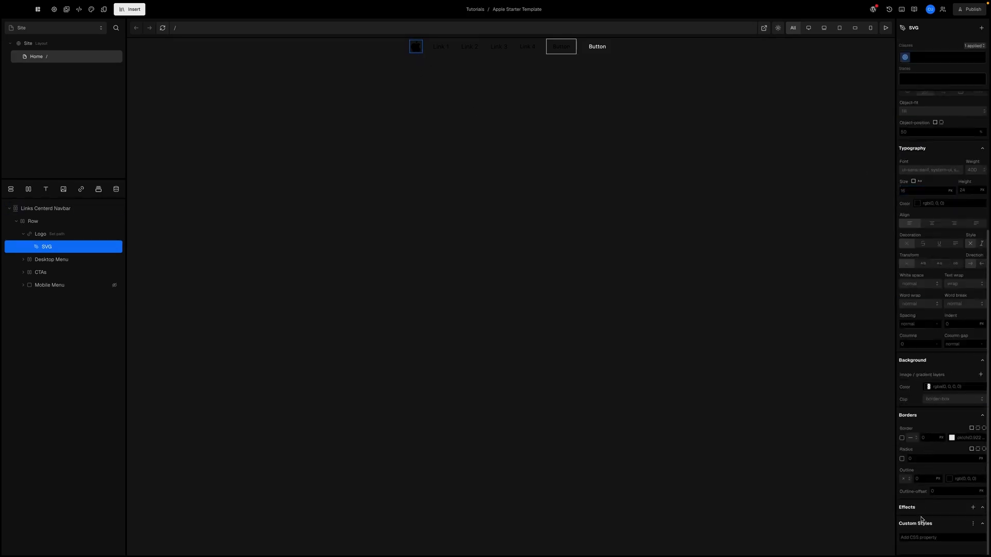
{"action": "left_click", "coordinate": [920, 537]}
{"action": "type", "text": "f"}
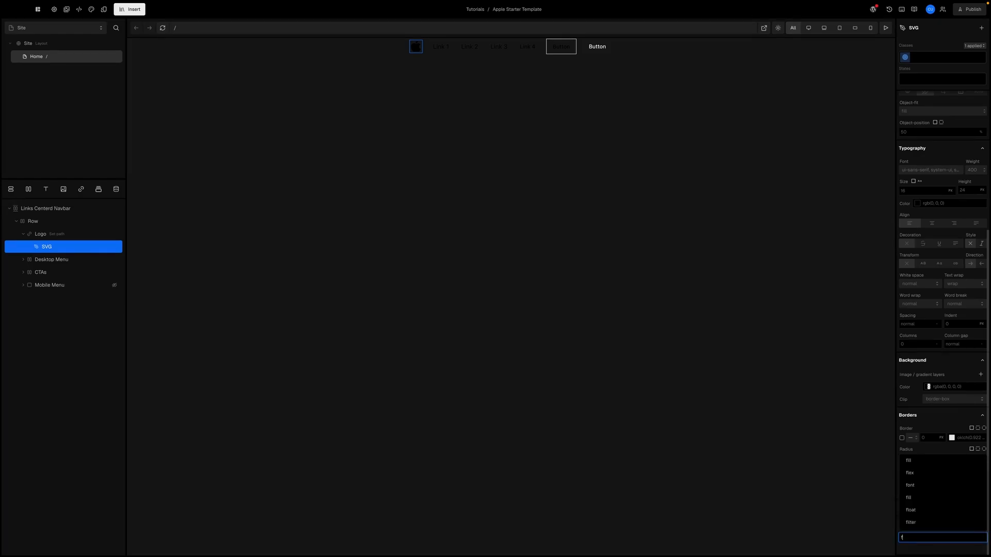
{"action": "type", "text": "ill"}
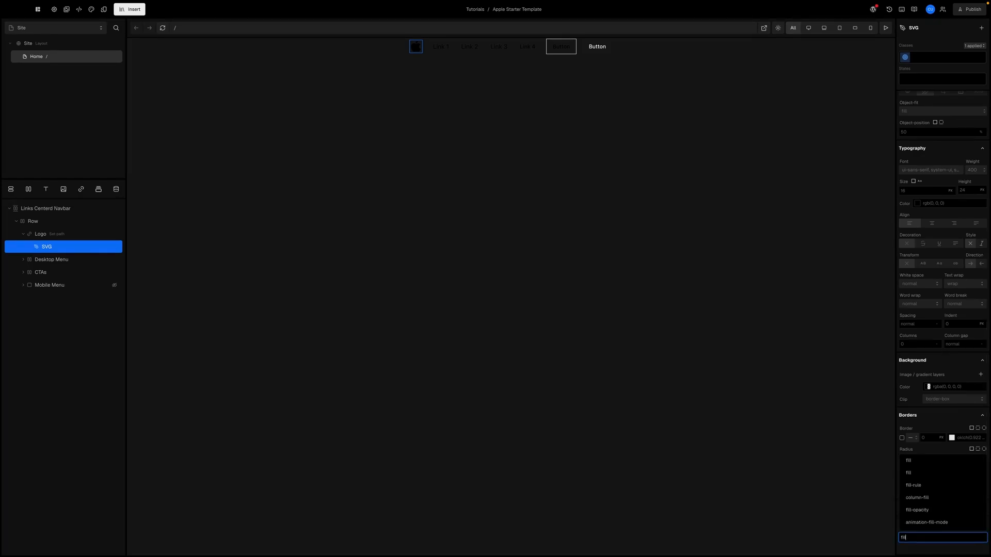
{"action": "left_click", "coordinate": [927, 460]}
{"action": "scroll", "coordinate": [926, 529], "scroll_direction": "down", "scroll_amount": 1}
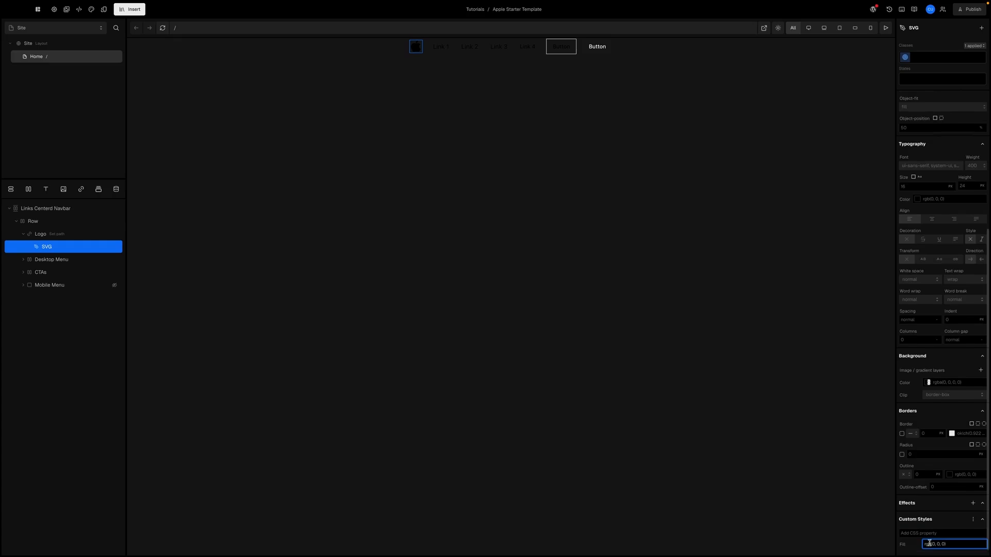
{"action": "left_click", "coordinate": [920, 533]}
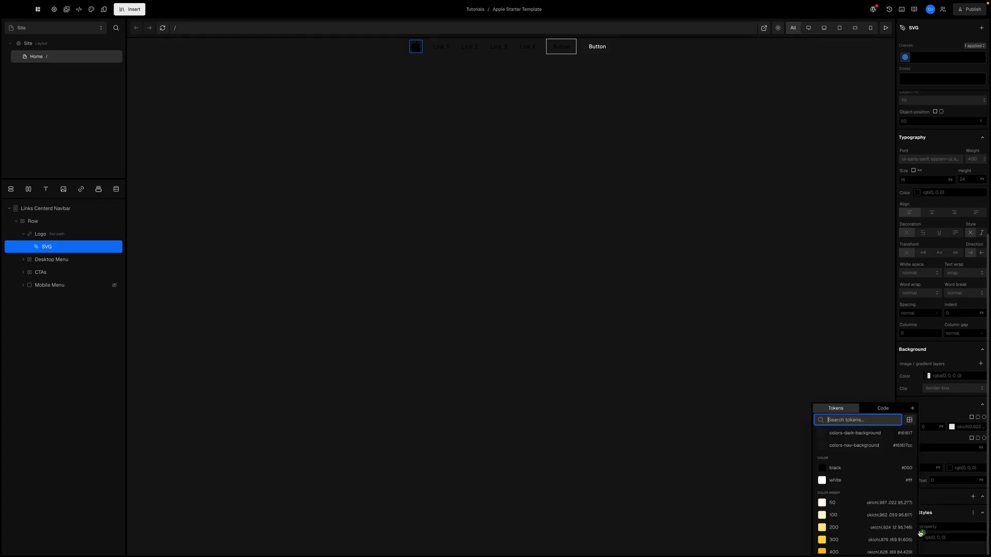
{"action": "left_click", "coordinate": [854, 480]}
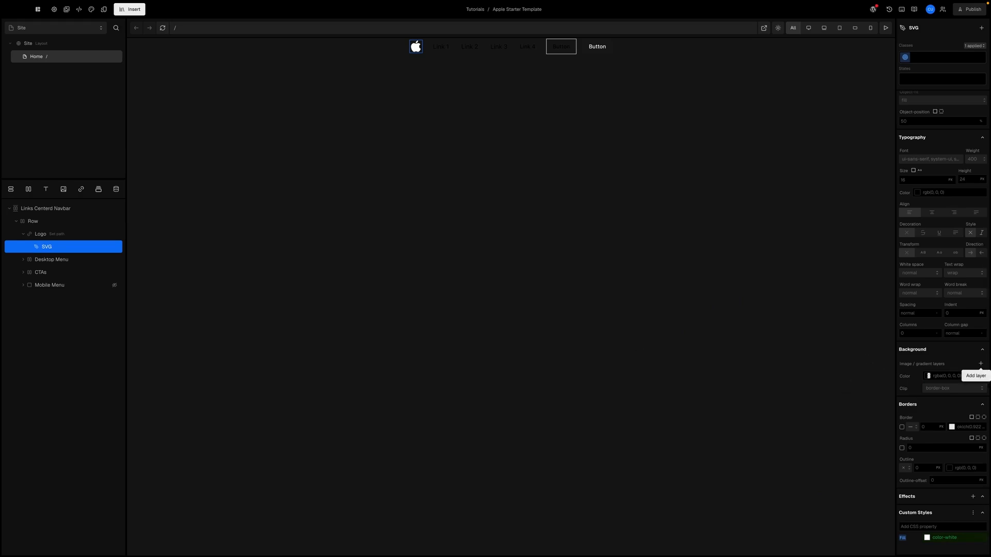
- Set both the height and the width of the logo SVG to spacing token 5 (1.25rem)
{"action": "scroll", "coordinate": [924, 387], "scroll_direction": "up", "scroll_amount": 3}
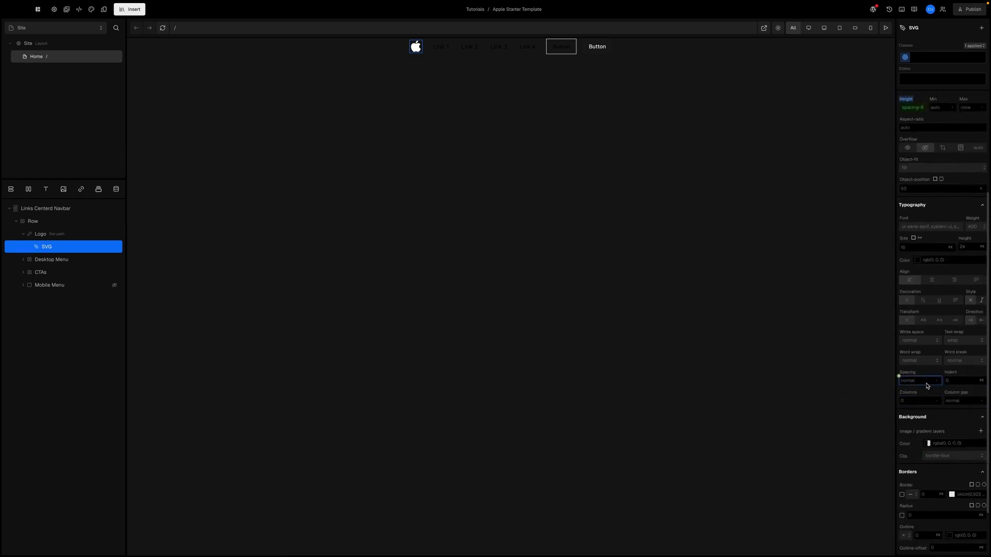
{"action": "scroll", "coordinate": [928, 386], "scroll_direction": "up", "scroll_amount": 3}
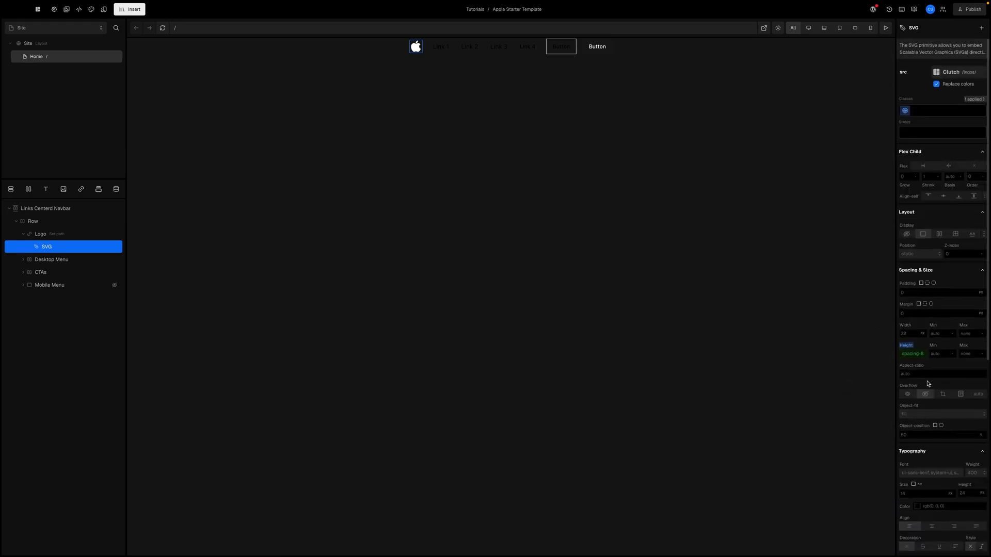
{"action": "left_click", "coordinate": [906, 354]}
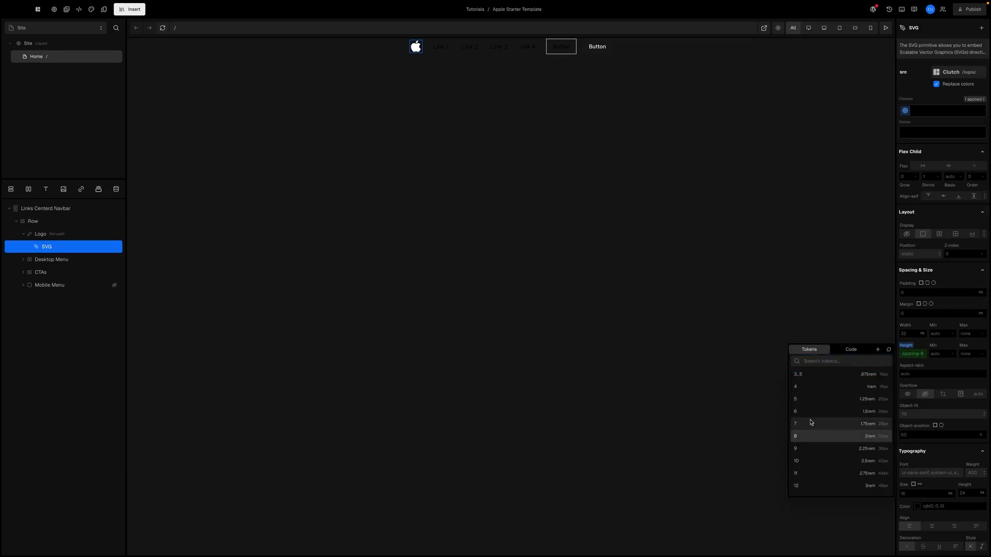
{"action": "left_click", "coordinate": [815, 402]}
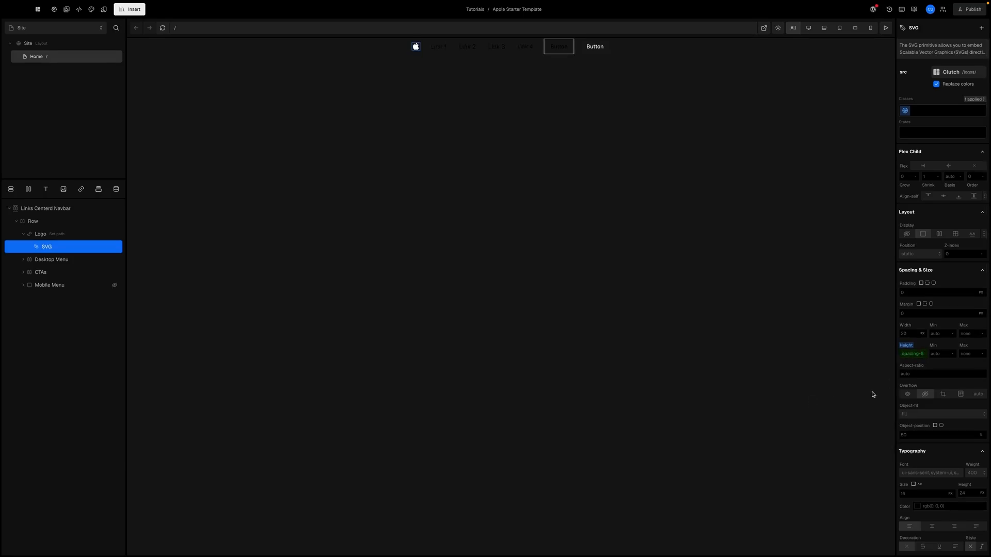
{"action": "left_click", "coordinate": [904, 333]}
{"action": "left_click", "coordinate": [899, 329]}
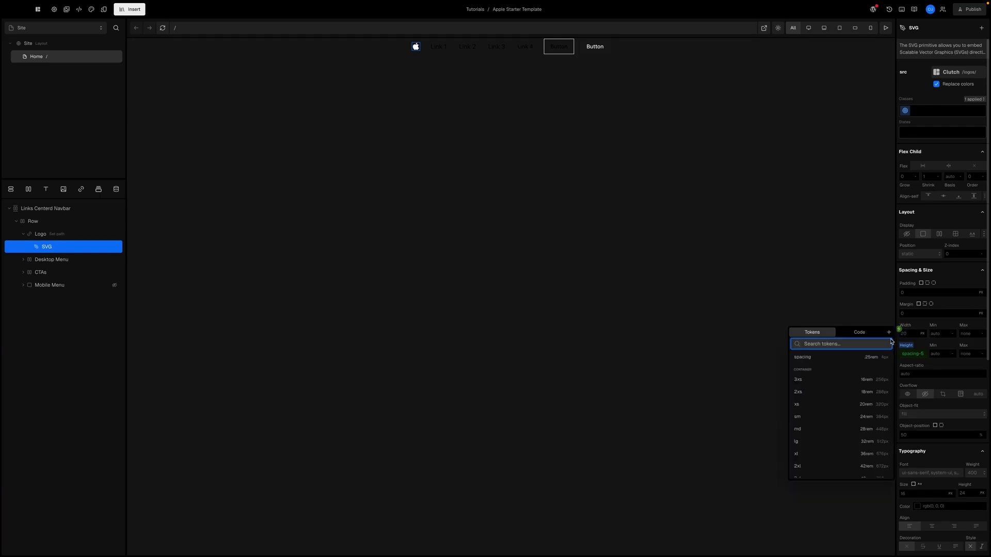
{"action": "scroll", "coordinate": [834, 413], "scroll_direction": "up", "scroll_amount": 5}
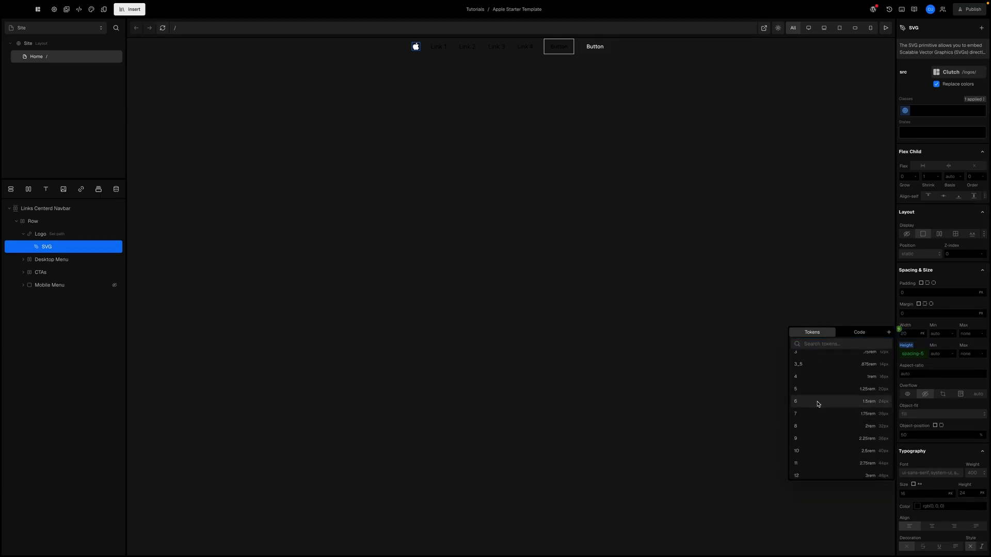
{"action": "left_click", "coordinate": [815, 393]}
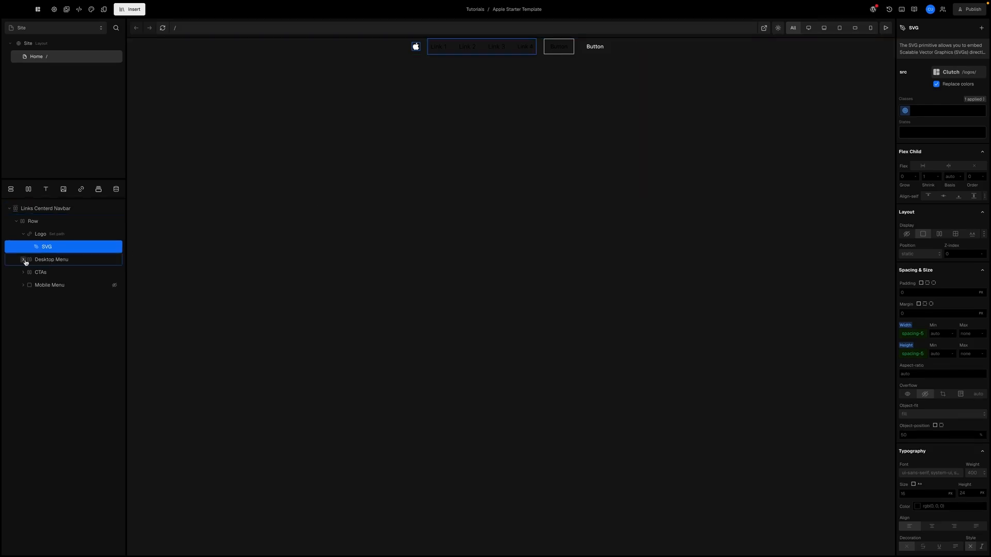
- Set the Desktop Menu's font size to the xs token and its line height to the xs line-height token
{"action": "left_click", "coordinate": [51, 261]}
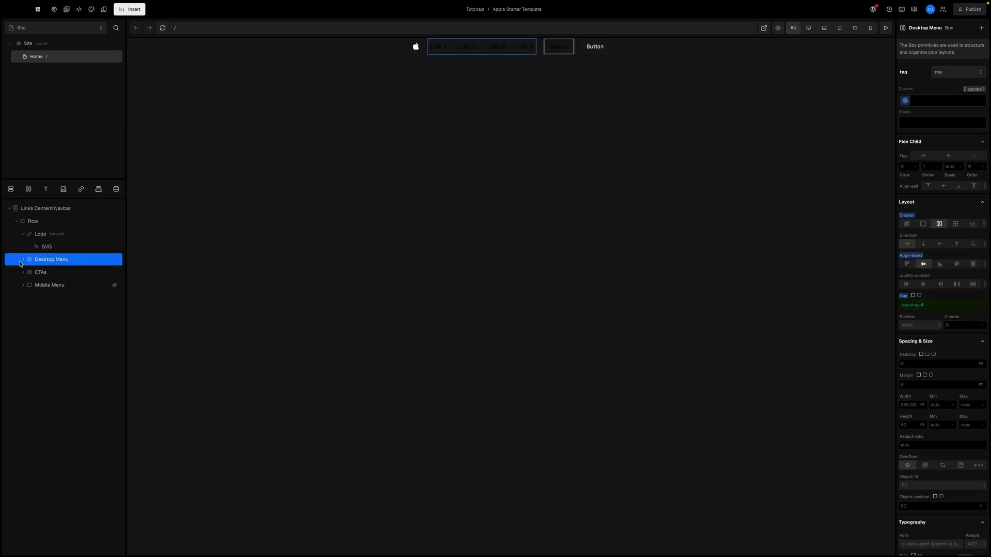
{"action": "left_click", "coordinate": [22, 260]}
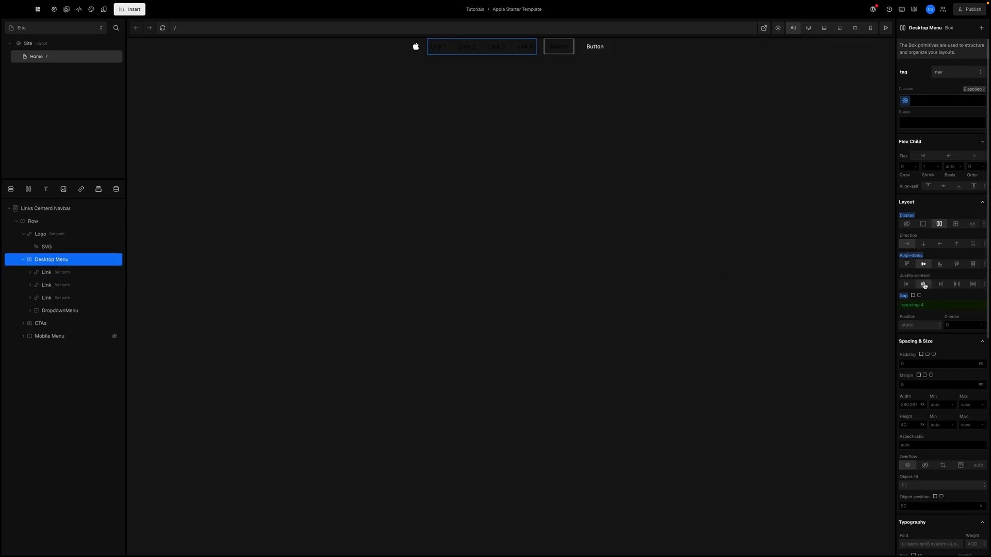
{"action": "scroll", "coordinate": [932, 295], "scroll_direction": "down", "scroll_amount": 4}
{"action": "scroll", "coordinate": [935, 304], "scroll_direction": "down", "scroll_amount": 2}
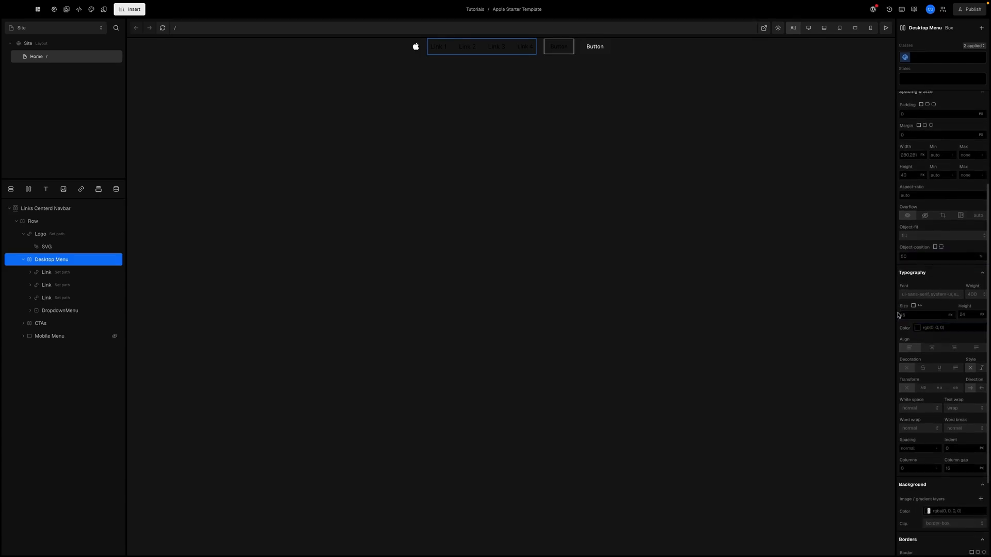
{"action": "left_click", "coordinate": [899, 313]}
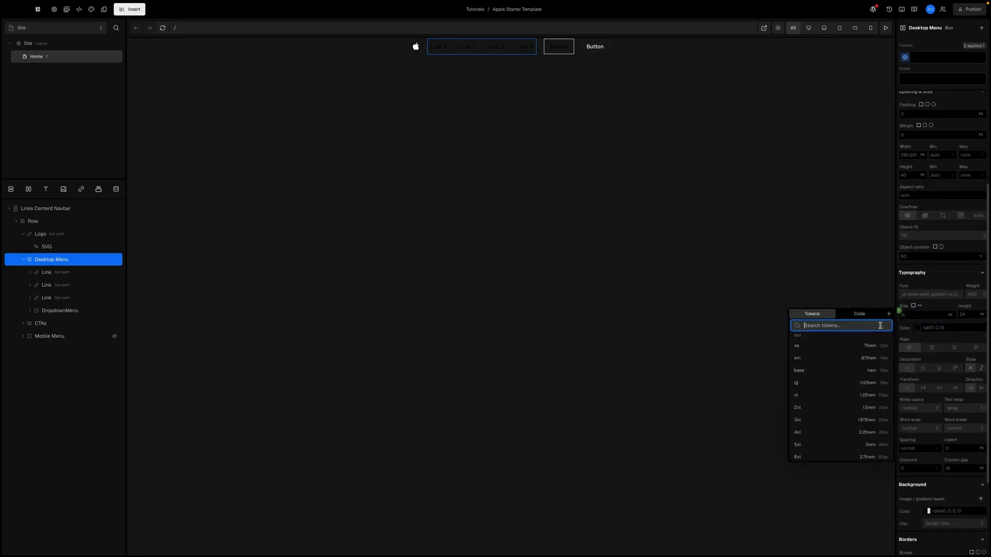
{"action": "left_click", "coordinate": [834, 350]}
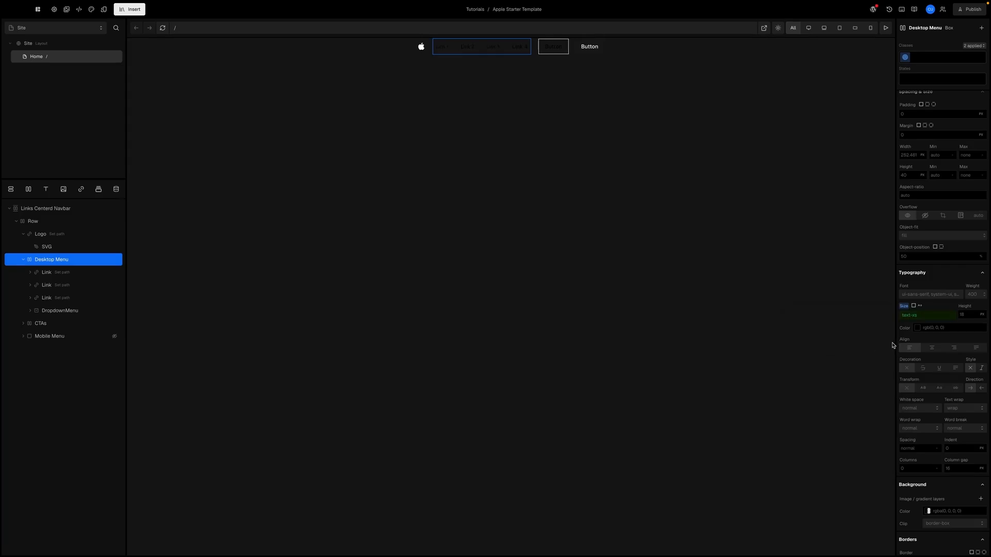
{"action": "left_click", "coordinate": [958, 311]}
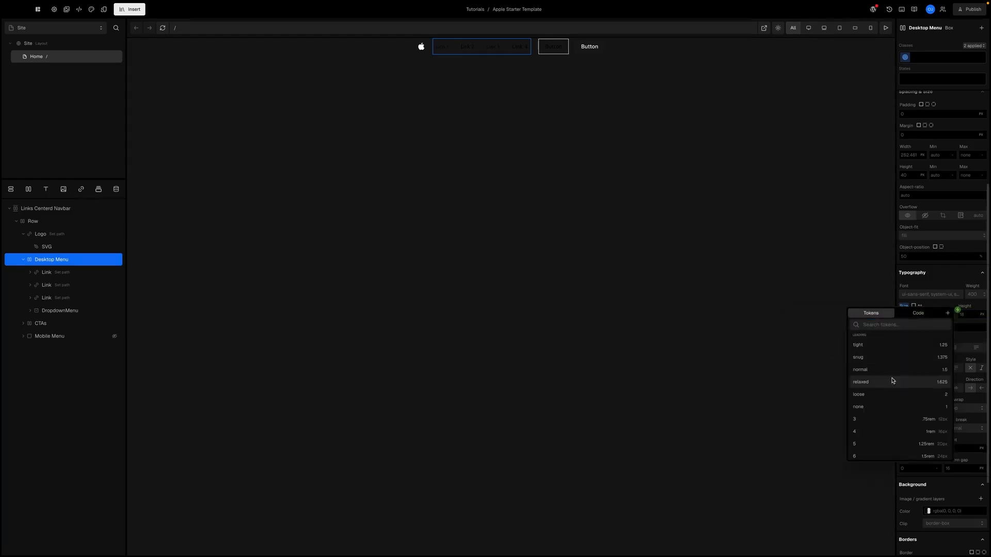
{"action": "scroll", "coordinate": [892, 380], "scroll_direction": "down", "scroll_amount": 10}
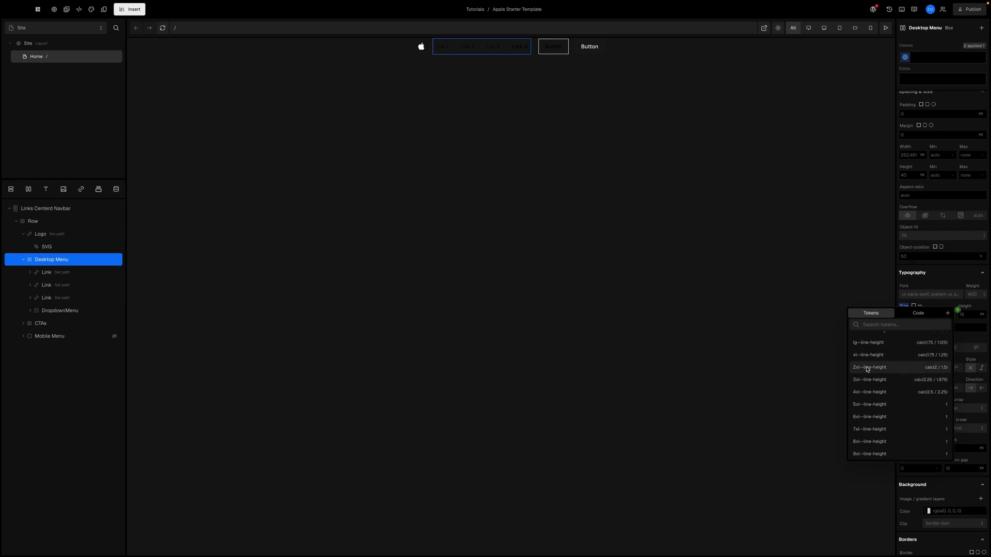
{"action": "scroll", "coordinate": [867, 371], "scroll_direction": "up", "scroll_amount": 3}
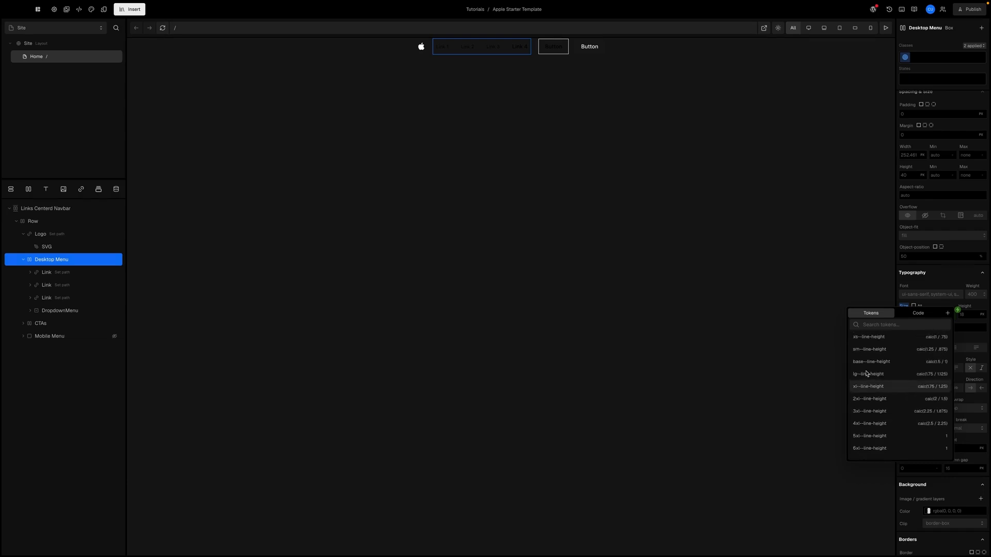
{"action": "left_click", "coordinate": [875, 352]}
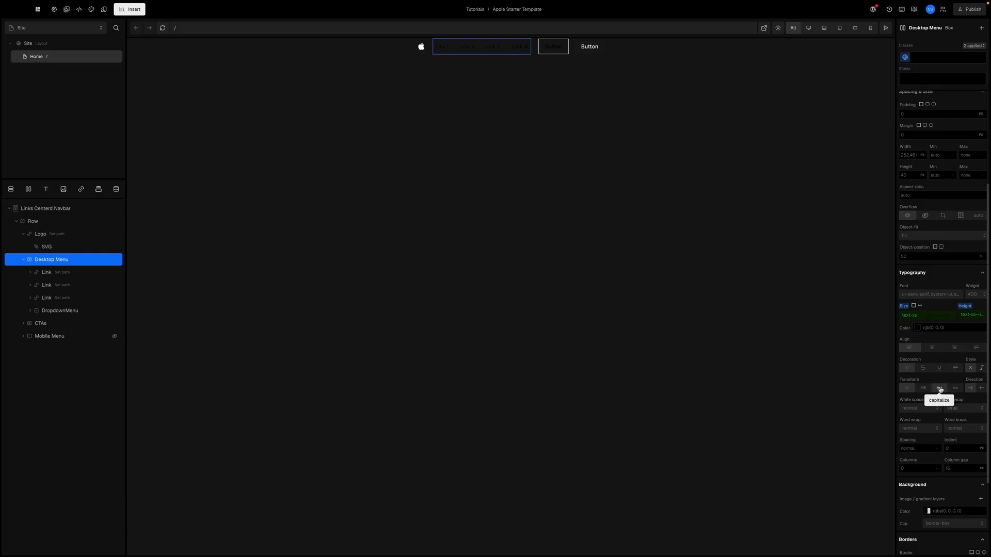
- Set the Desktop Menu's text color to white (#ffffff) with 80% opacity
{"action": "scroll", "coordinate": [940, 308], "scroll_direction": "down", "scroll_amount": 1}
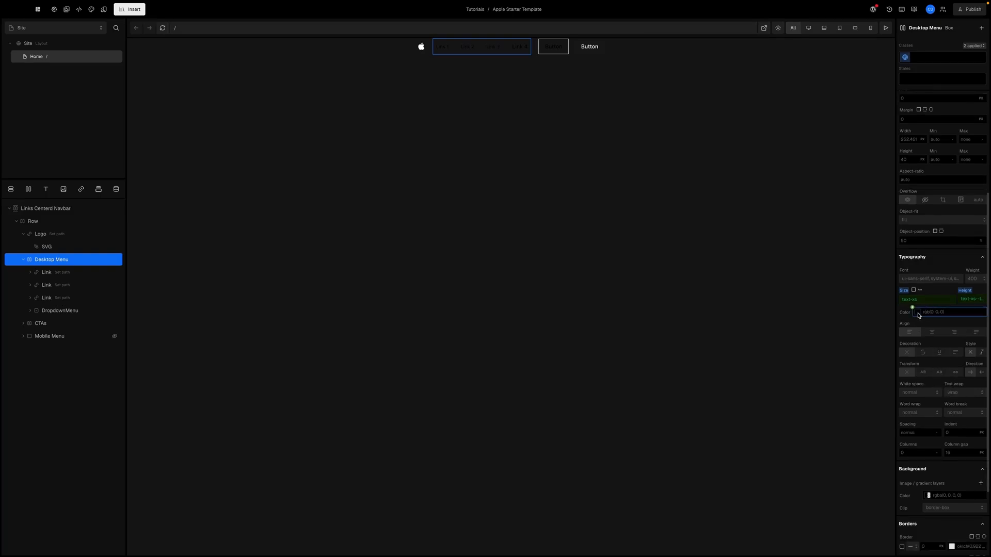
{"action": "left_click", "coordinate": [917, 313]}
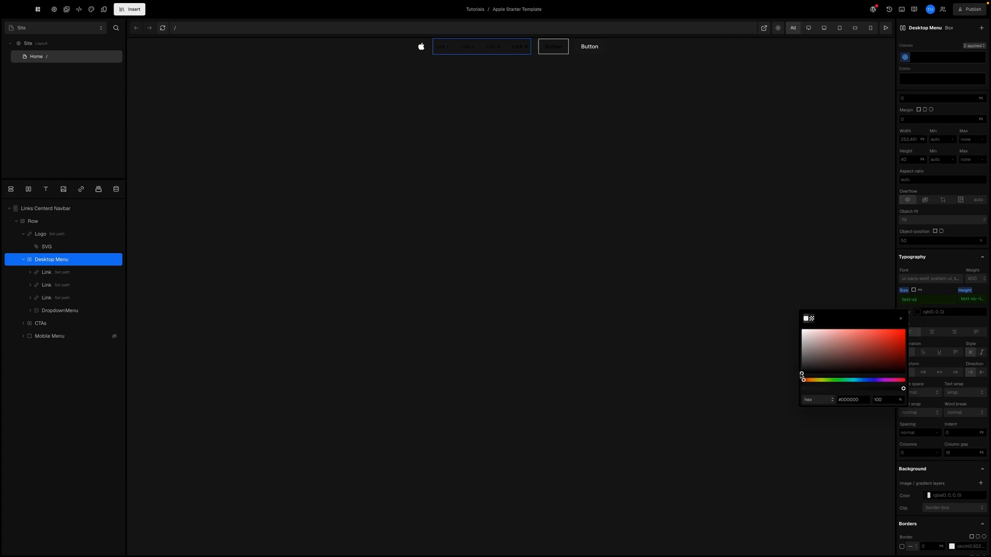
{"action": "left_click_drag", "start_coordinate": [801, 375], "coordinate": [798, 327]}
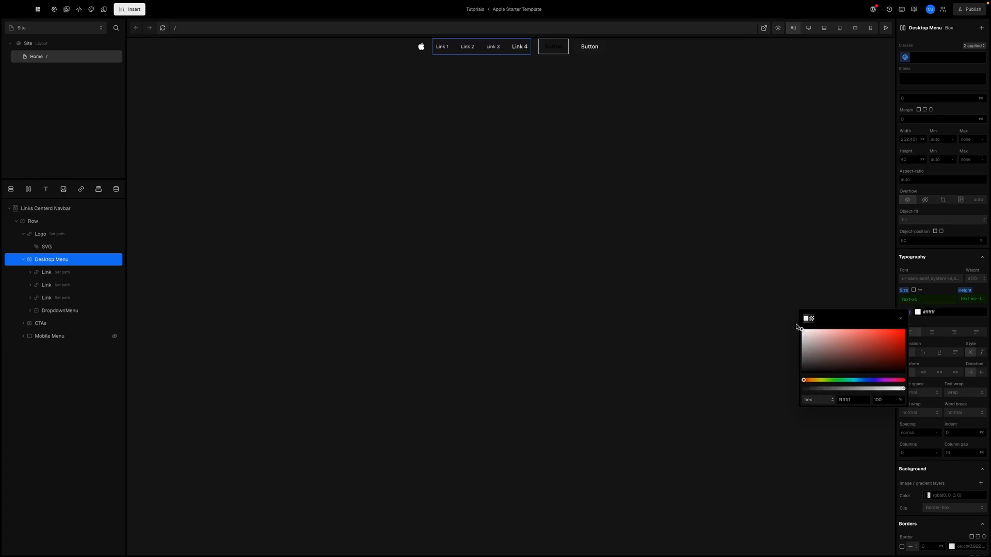
{"action": "left_click", "coordinate": [879, 399]}
{"action": "type", "text": "80"}
{"action": "key", "text": "Return"}
{"action": "left_click", "coordinate": [928, 321]}
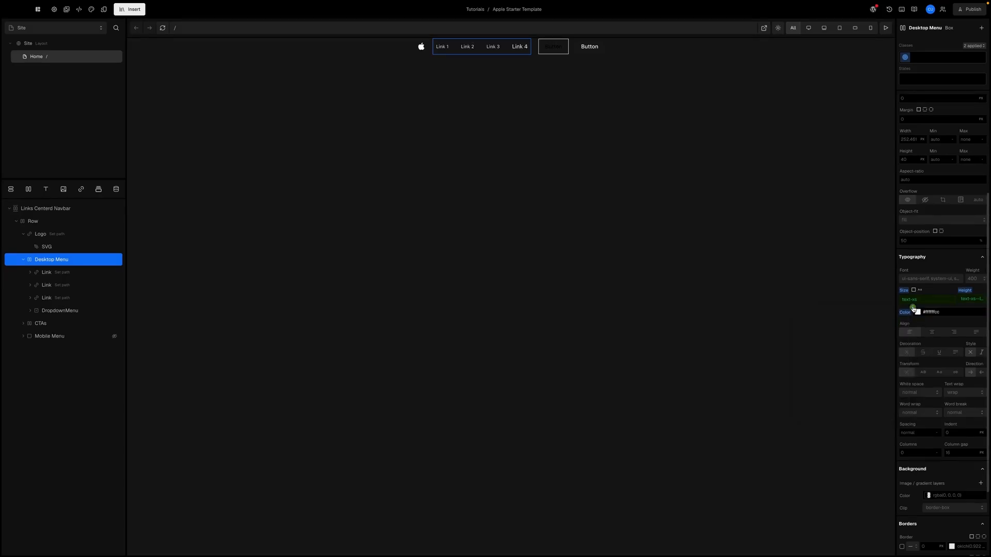
- Save the Desktop Menu's text color as a new color token named nav-link-color and preview the navbar
{"action": "left_click", "coordinate": [913, 309]}
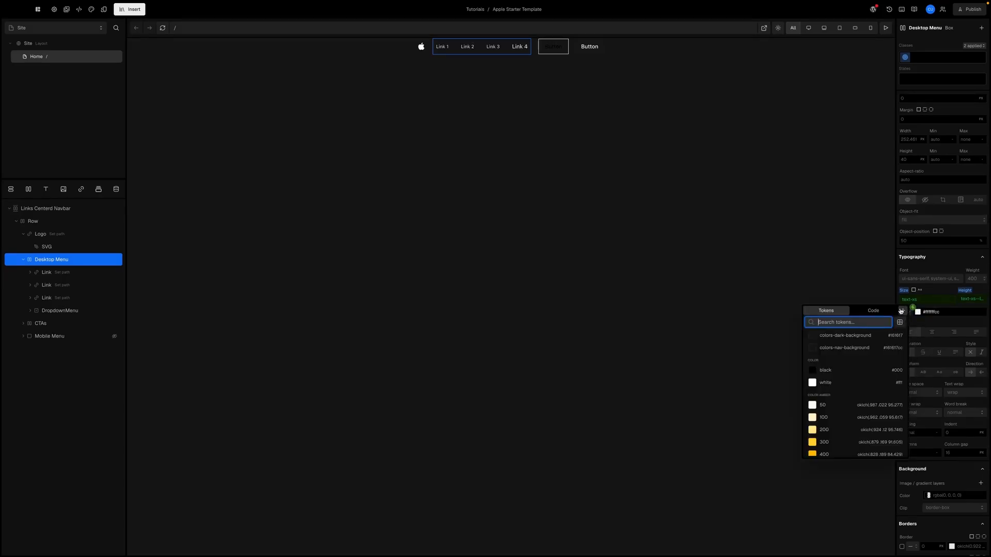
{"action": "left_click", "coordinate": [901, 310]}
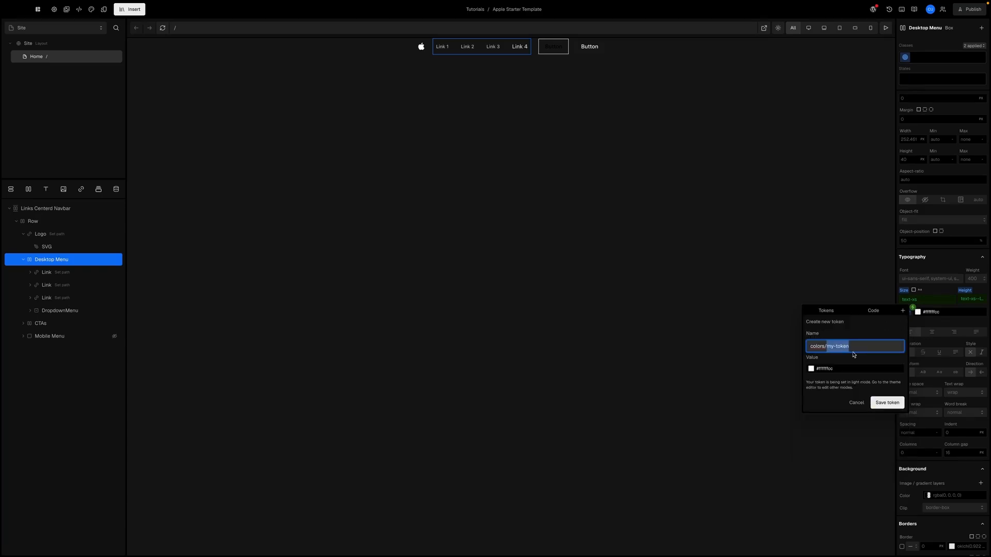
{"action": "type", "text": "nav"}
{"action": "left_click", "coordinate": [890, 404]}
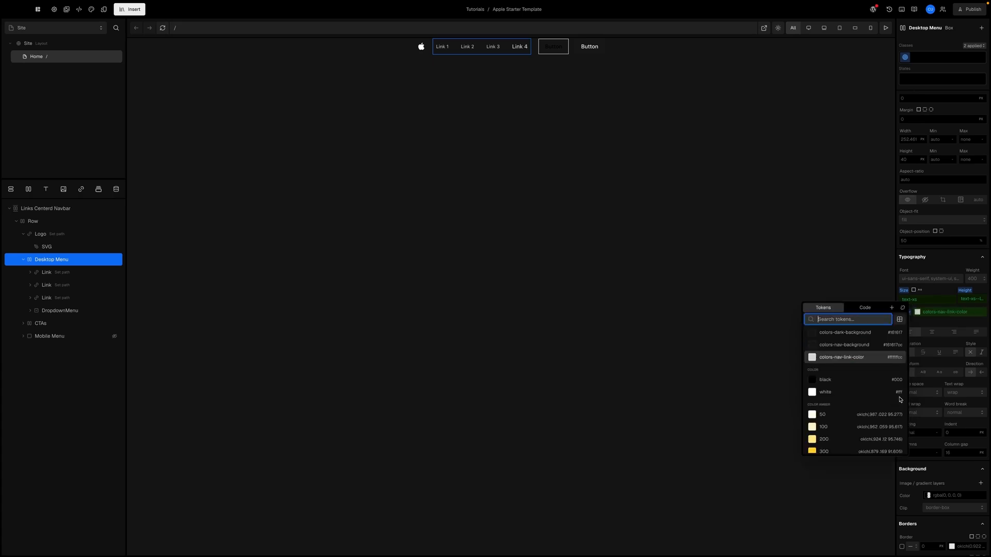
{"action": "left_click", "coordinate": [937, 323]}
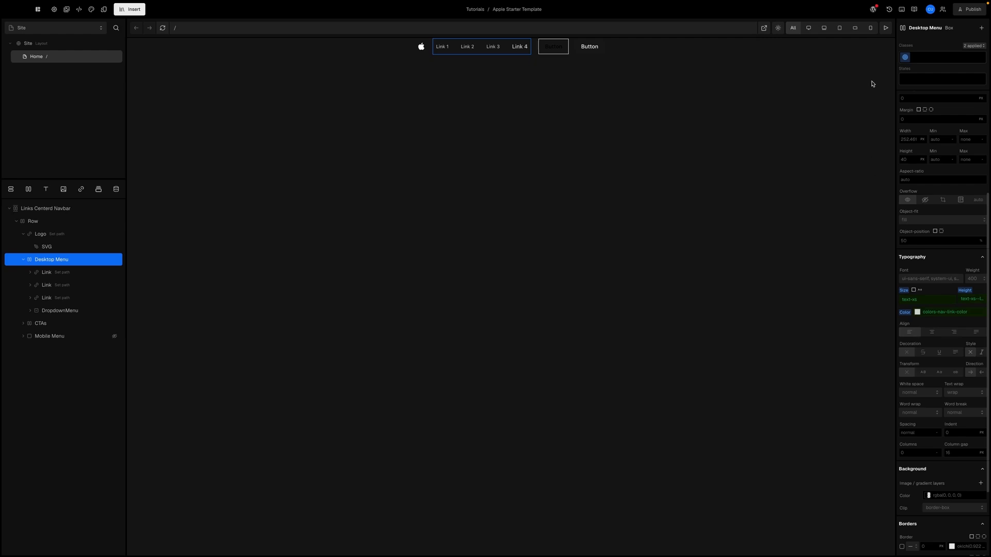
{"action": "left_click", "coordinate": [885, 28]}
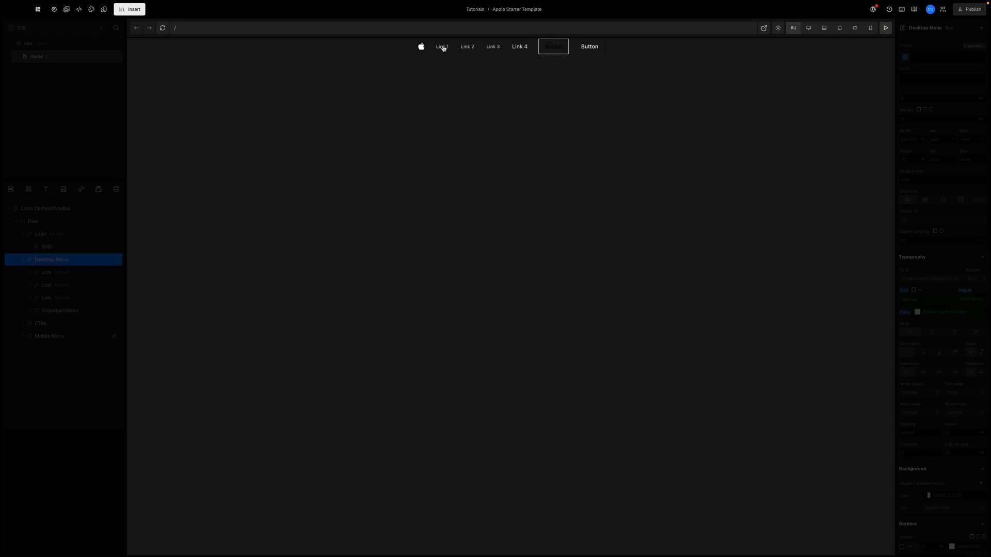
- Delete the second and third links and the DropdownMenu from the Desktop Menu
{"action": "left_click", "coordinate": [67, 273]}
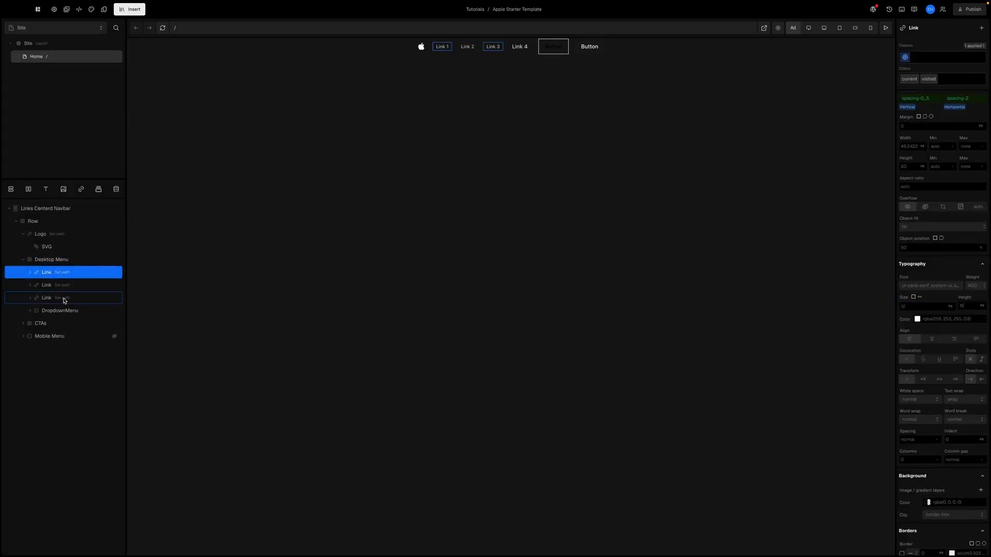
{"action": "left_click", "coordinate": [62, 298]}
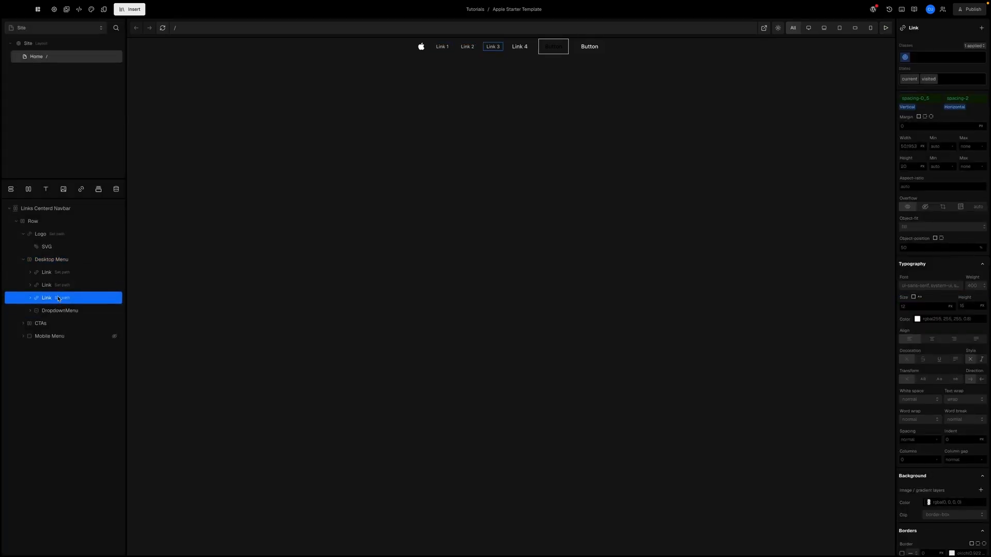
{"action": "left_click", "coordinate": [58, 288], "text": "shift"}
{"action": "right_click", "coordinate": [59, 289]}
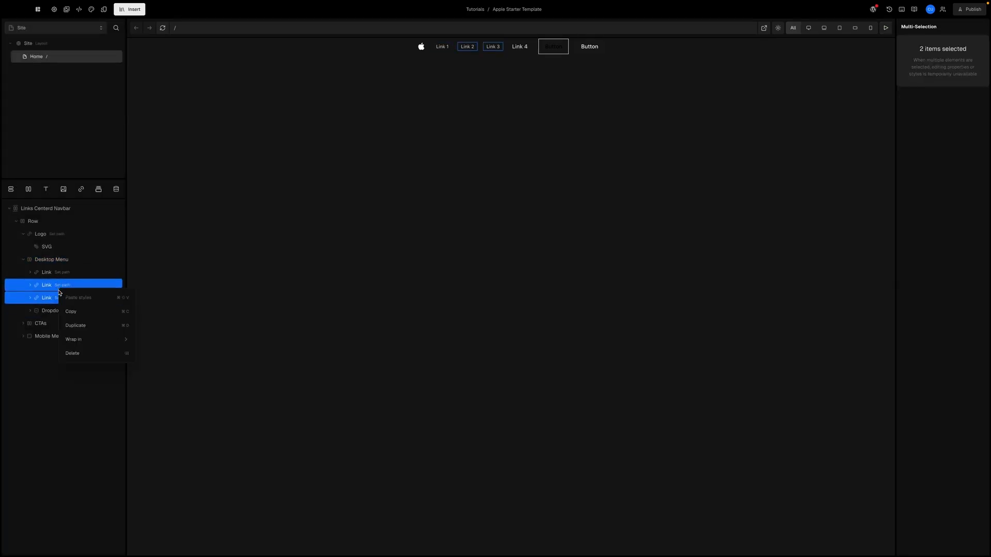
{"action": "left_click", "coordinate": [71, 354]}
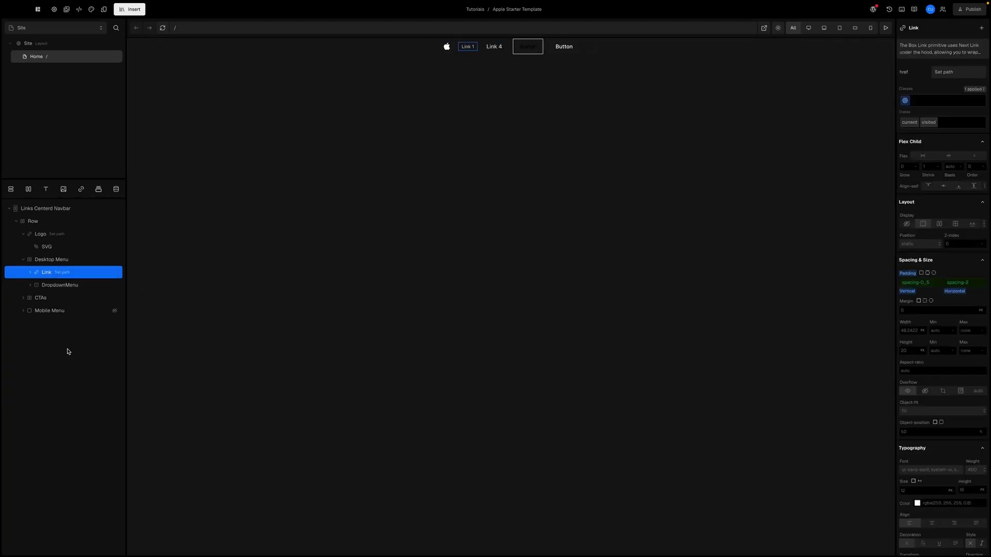
{"action": "left_click", "coordinate": [49, 287]}
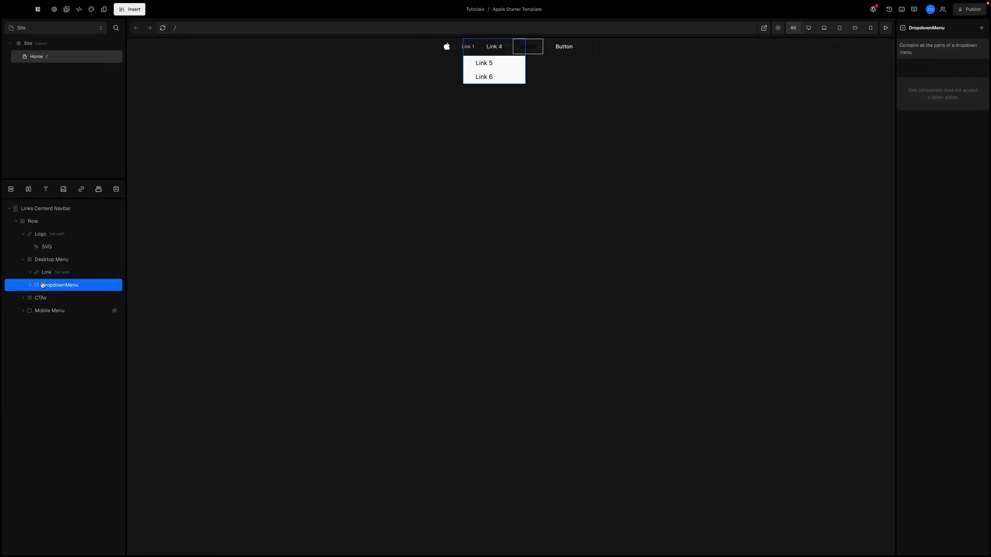
{"action": "right_click", "coordinate": [54, 287]}
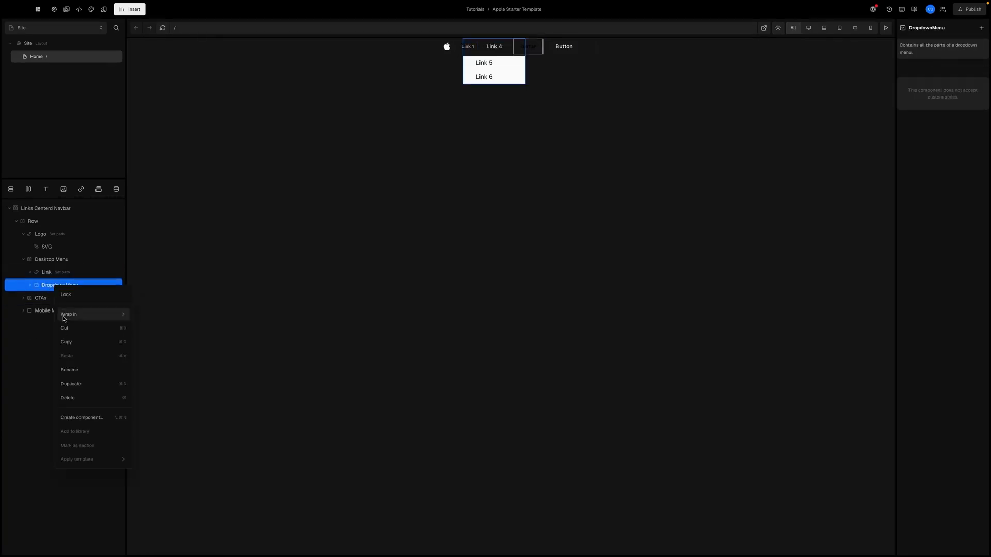
{"action": "left_click", "coordinate": [67, 397]}
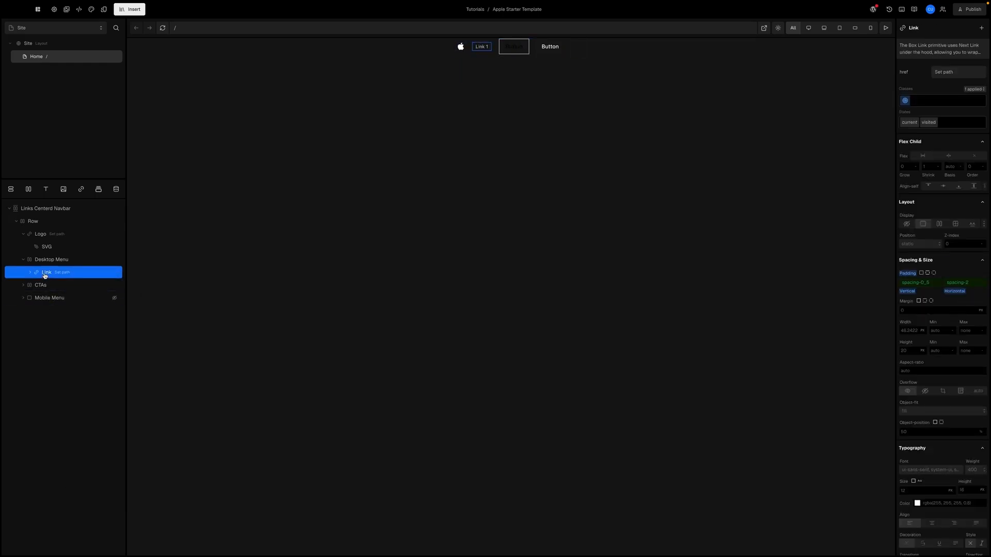
- Convert the instance styles of the Desktop Menu's remaining link to a class
{"action": "left_click", "coordinate": [904, 101]}
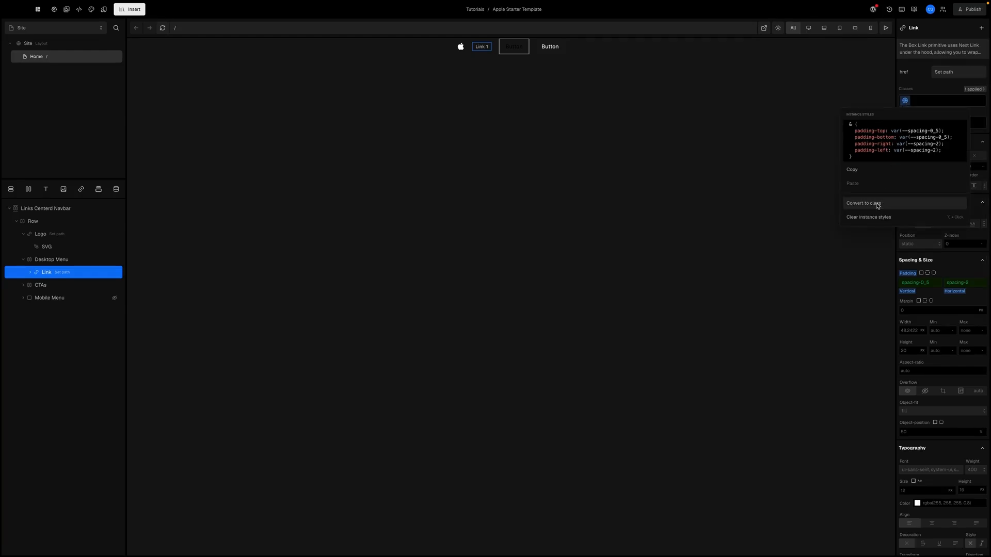
{"action": "left_click", "coordinate": [906, 102]}
{"action": "left_click", "coordinate": [906, 101]}
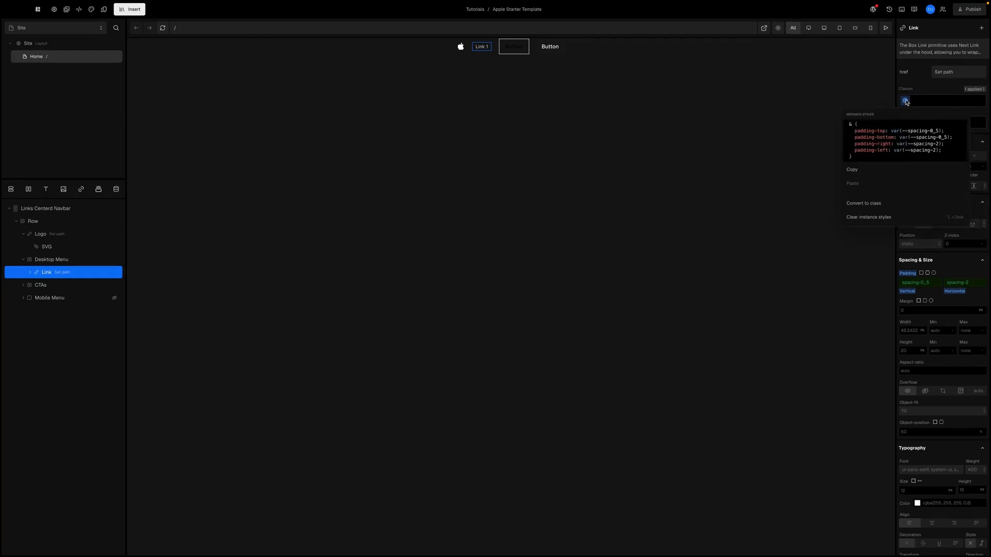
{"action": "left_click", "coordinate": [866, 204]}
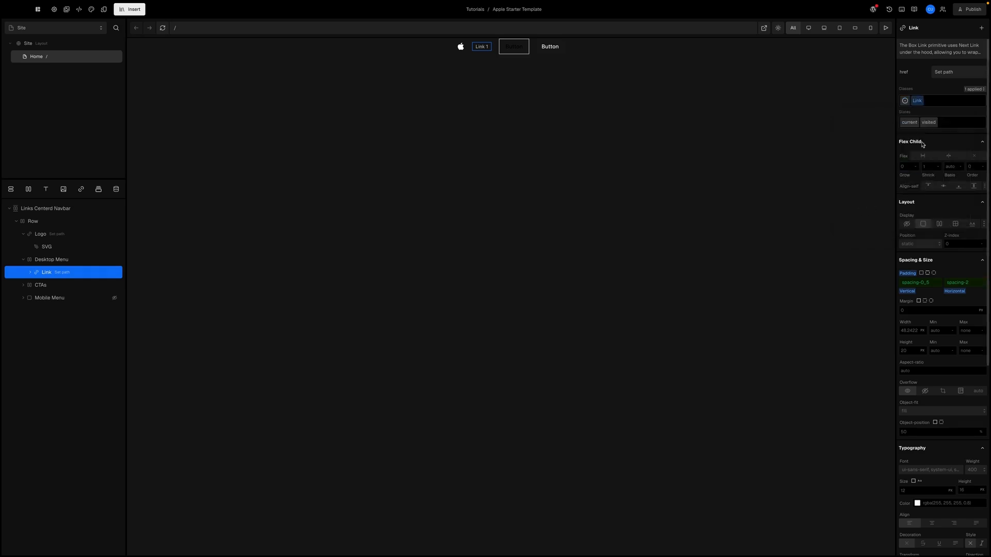
- Add a hover state to the Link class
{"action": "mouse_move", "coordinate": [924, 102]}
{"action": "left_click", "coordinate": [946, 123]}
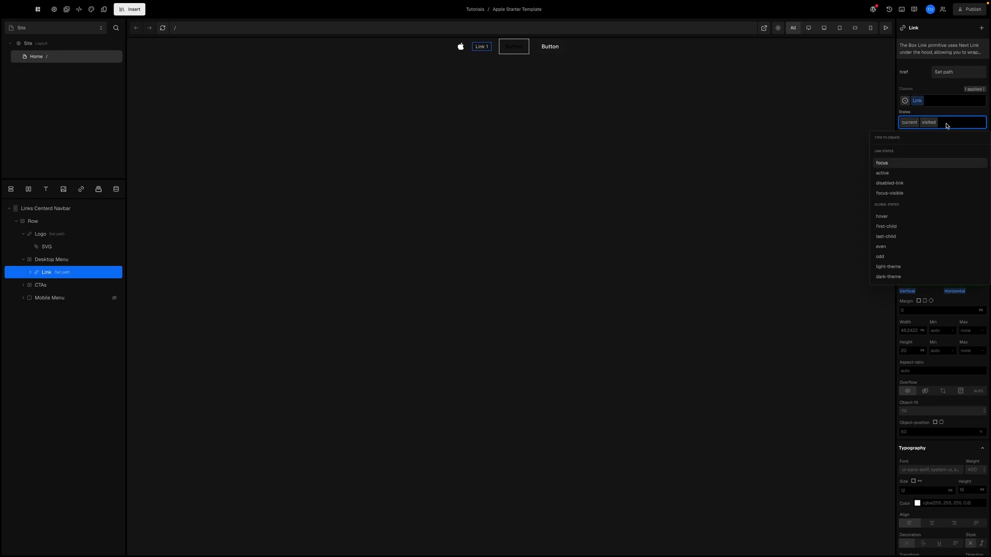
{"action": "left_click", "coordinate": [896, 217]}
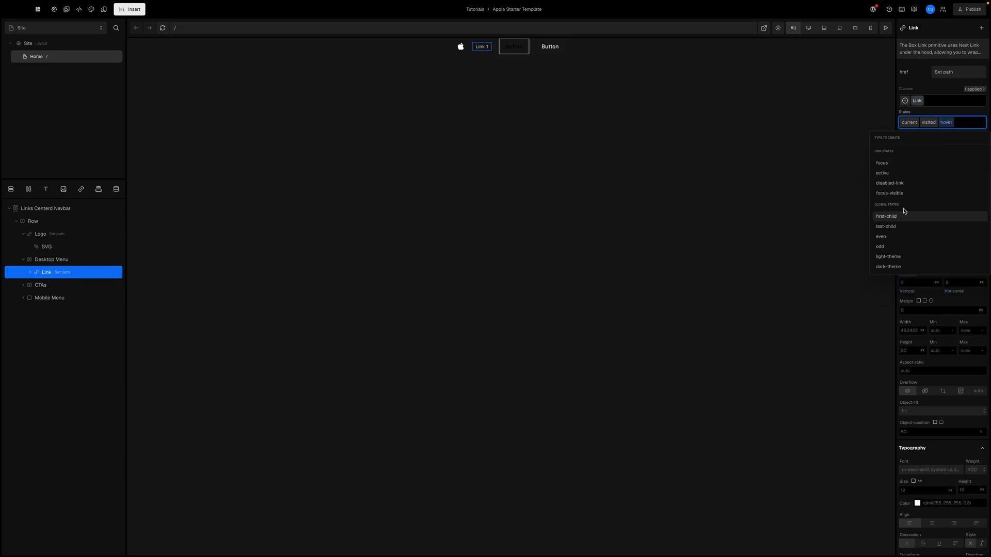
{"action": "left_click", "coordinate": [967, 115]}
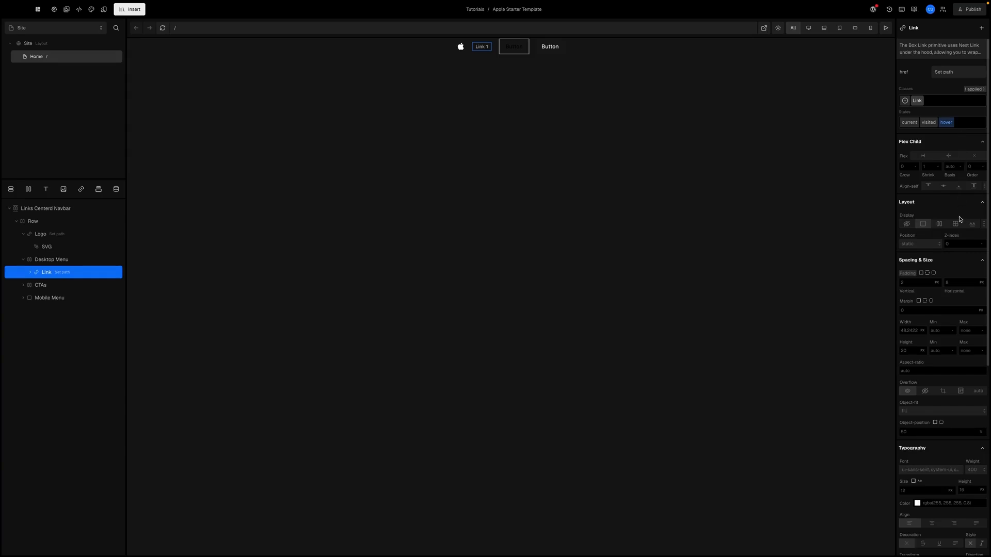
- Set the link's hover text color to the white color token and preview the hover effect
{"action": "scroll", "coordinate": [958, 247], "scroll_direction": "down", "scroll_amount": 1}
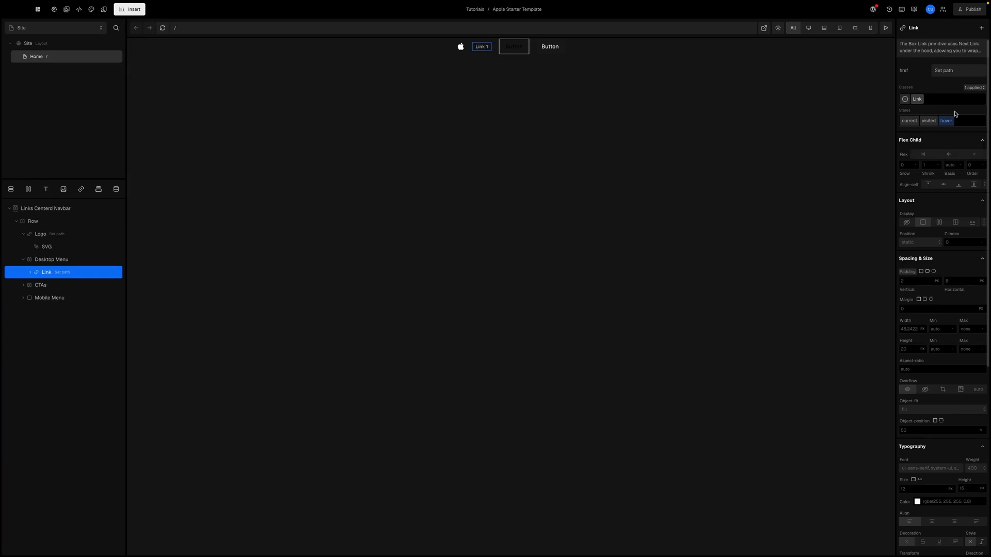
{"action": "scroll", "coordinate": [938, 209], "scroll_direction": "down", "scroll_amount": 6}
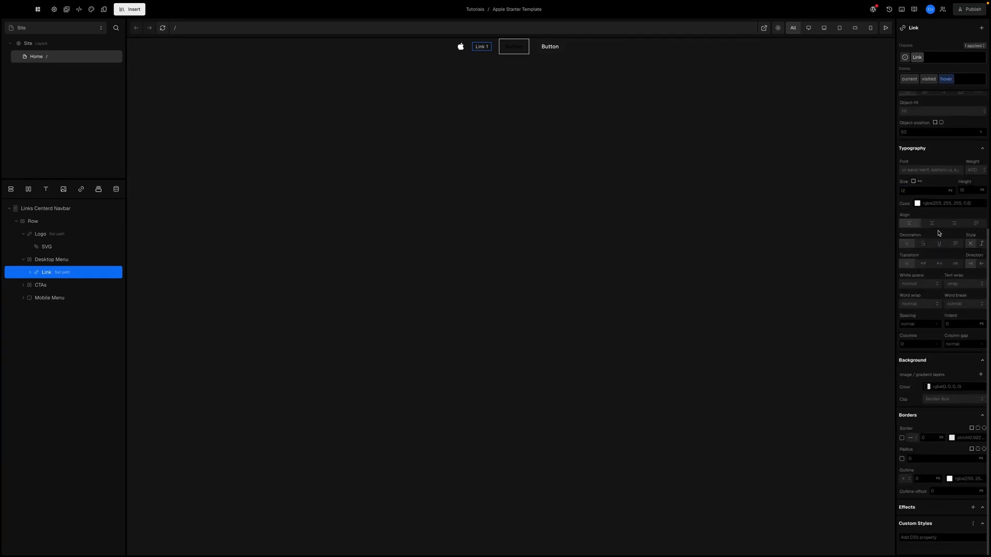
{"action": "left_click", "coordinate": [926, 204]}
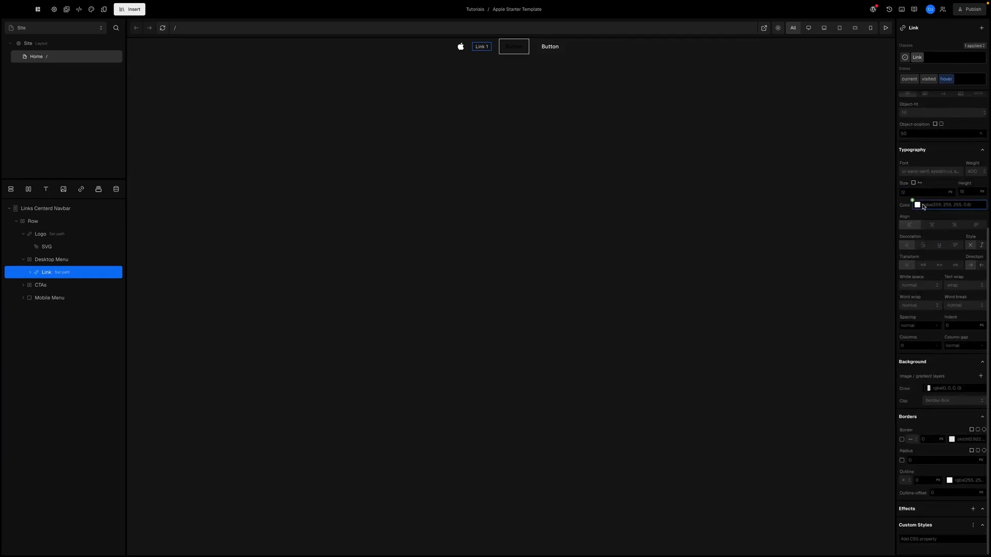
{"action": "left_click", "coordinate": [917, 205]}
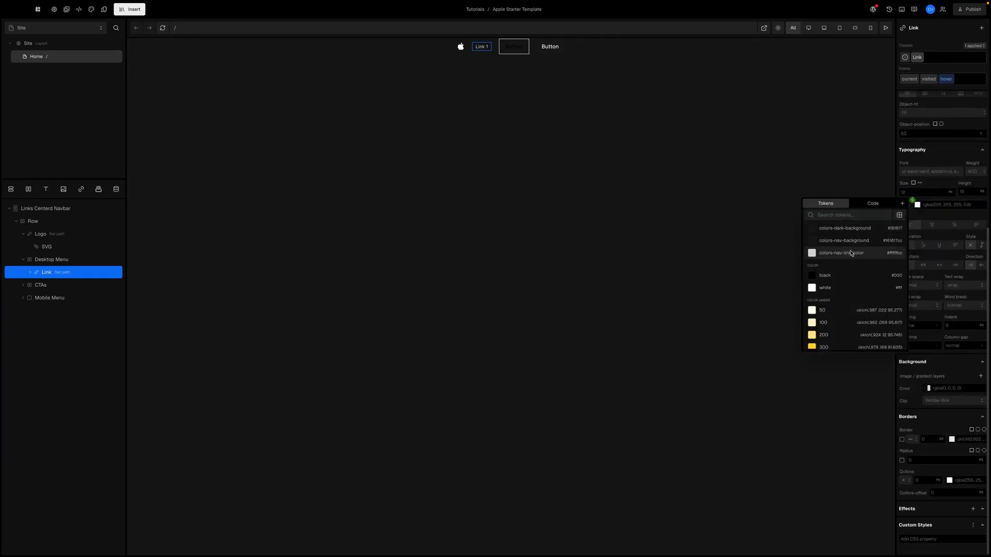
{"action": "left_click", "coordinate": [842, 288]}
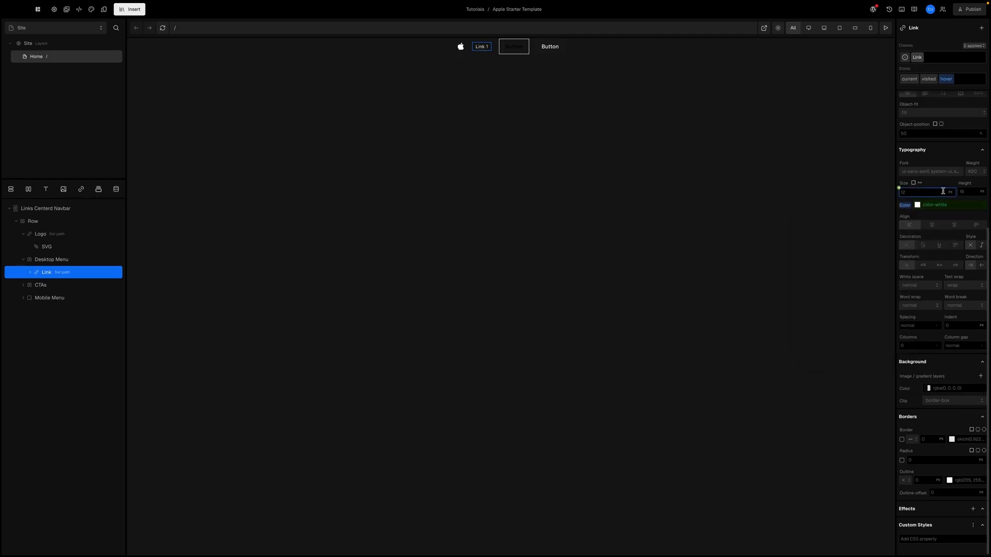
{"action": "scroll", "coordinate": [942, 193], "scroll_direction": "up", "scroll_amount": 3}
{"action": "scroll", "coordinate": [941, 192], "scroll_direction": "up", "scroll_amount": 5}
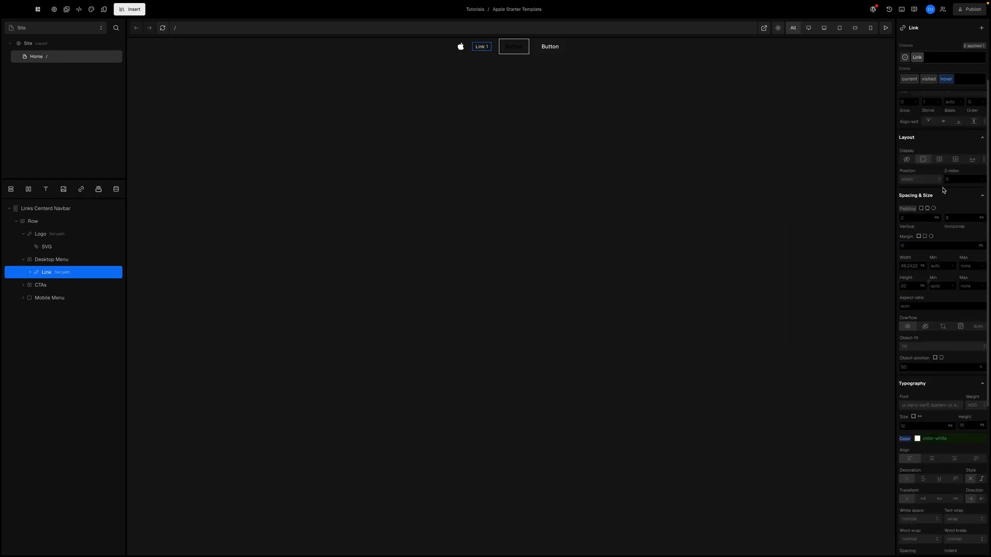
{"action": "left_click", "coordinate": [886, 28]}
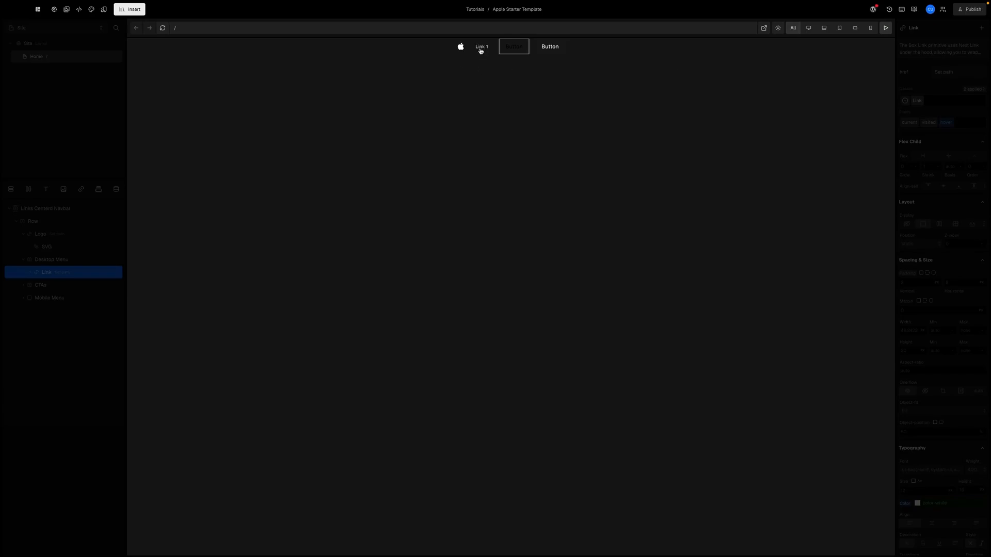
{"action": "left_click", "coordinate": [912, 84]}
- Add an Ease Out transition on all properties with a 0.3 s duration to the link's hover state, and preview it
{"action": "scroll", "coordinate": [964, 246], "scroll_direction": "down", "scroll_amount": 6}
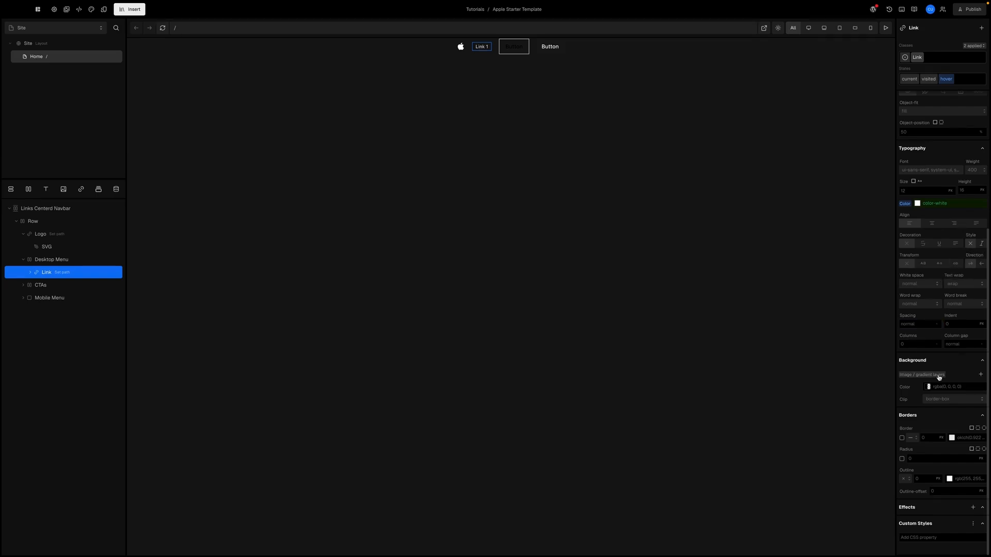
{"action": "left_click", "coordinate": [973, 507]}
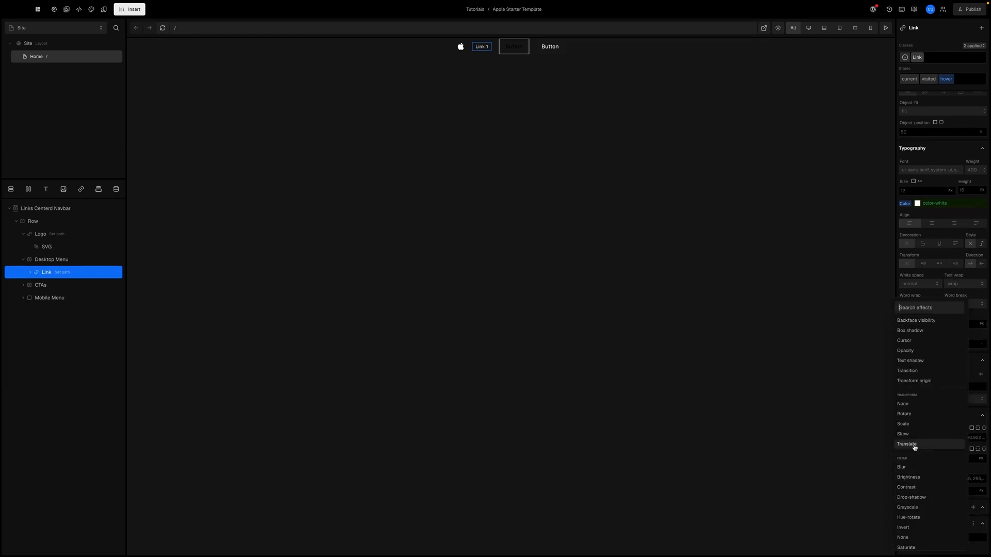
{"action": "left_click", "coordinate": [916, 372]}
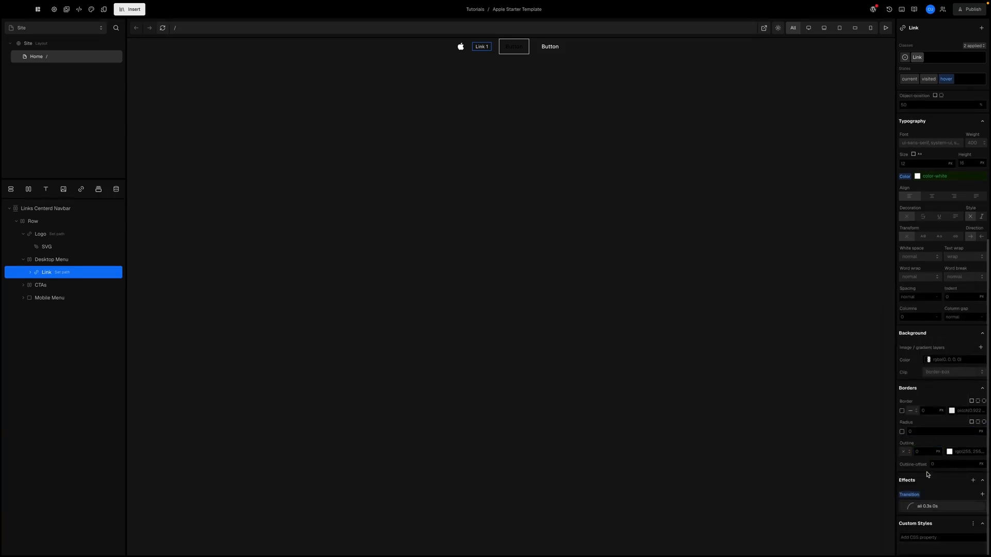
{"action": "left_click", "coordinate": [929, 507]}
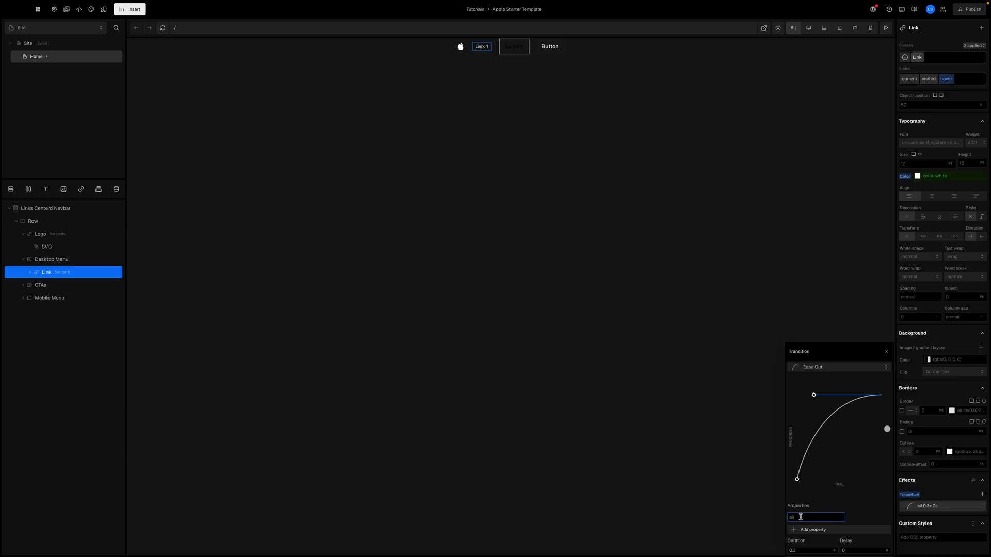
{"action": "left_click", "coordinate": [807, 551]}
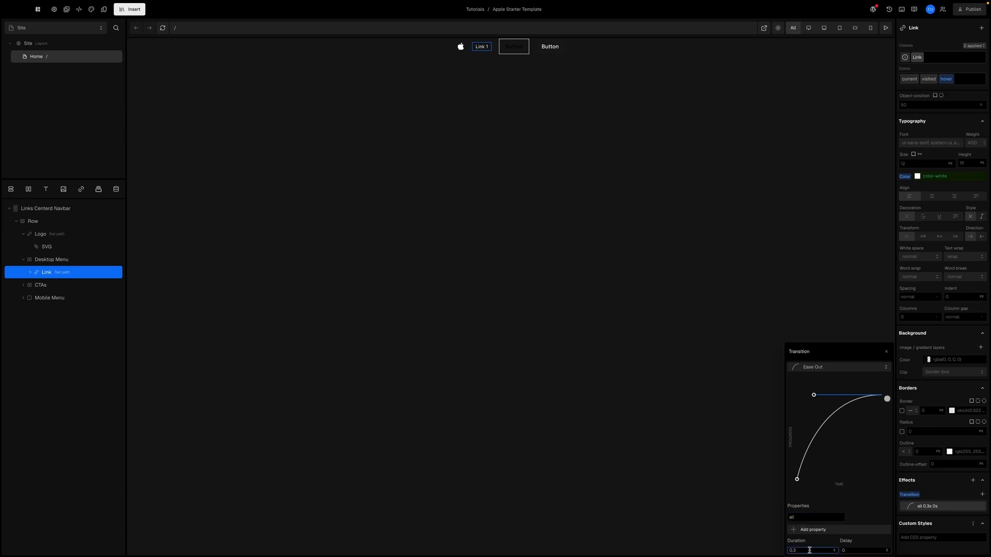
{"action": "left_click", "coordinate": [804, 516]}
{"action": "left_click", "coordinate": [930, 487]}
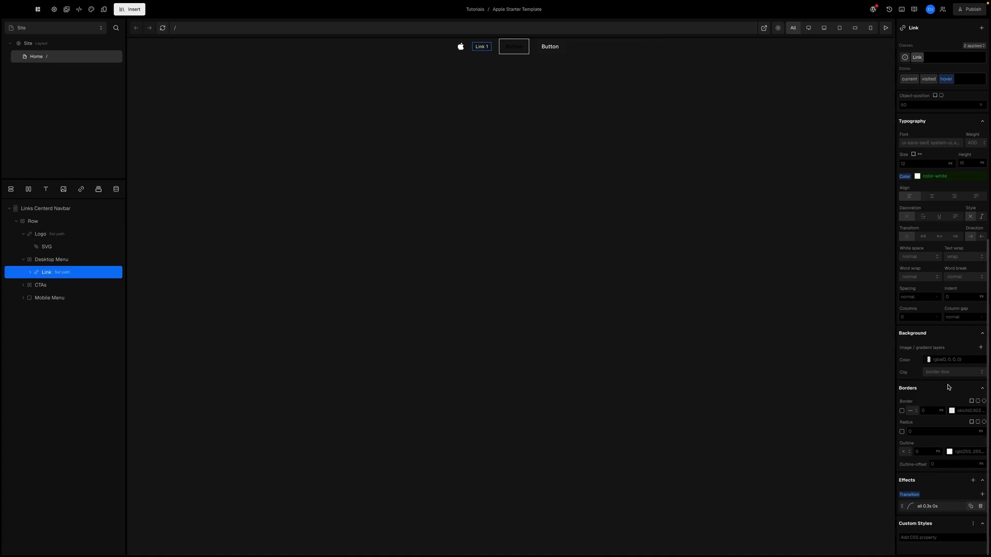
{"action": "left_click", "coordinate": [885, 29]}
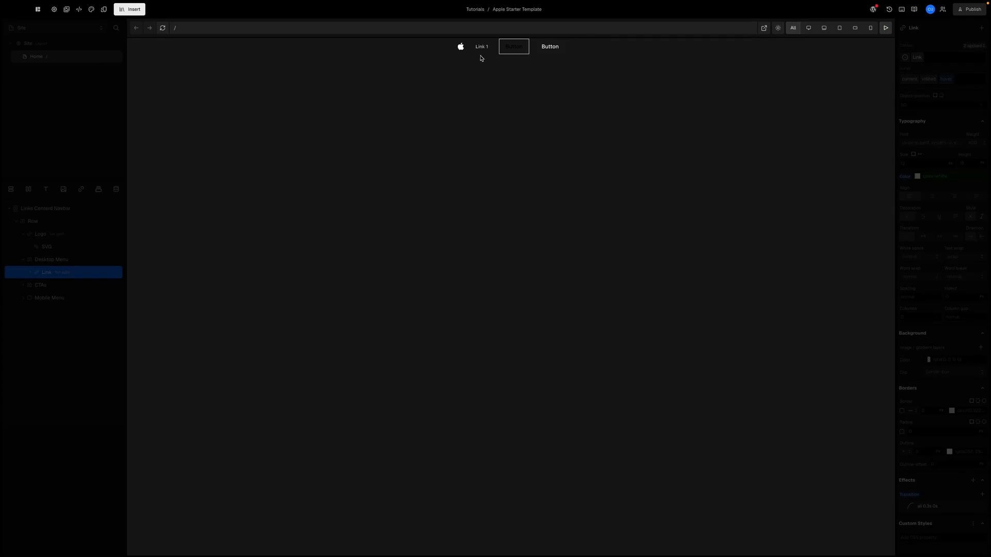
{"action": "left_click", "coordinate": [885, 31]}
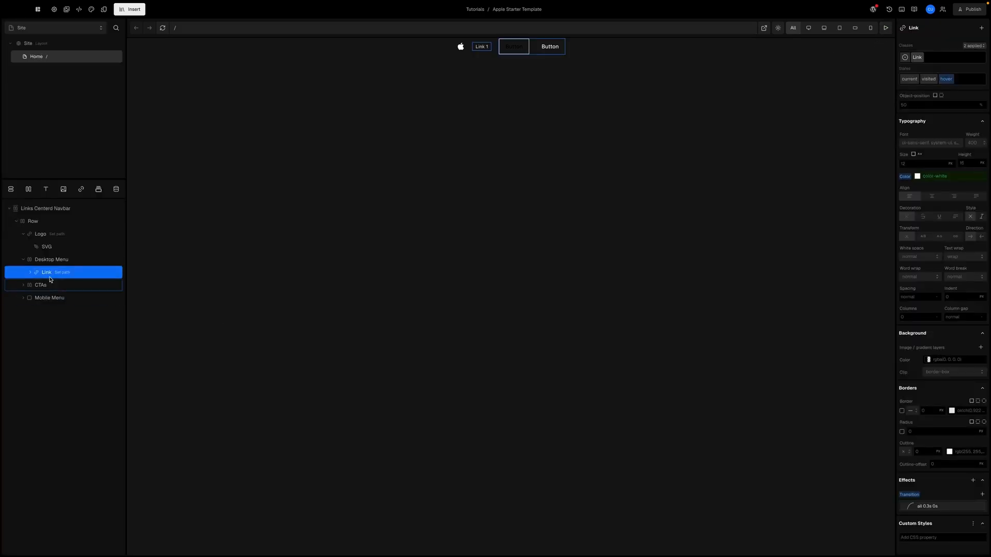
- Duplicate the styled link nine times to make ten links in the Desktop Menu
{"action": "key", "text": "ctrl+d"}
{"action": "key", "text": "ctrl+d"}
{"action": "key", "text": "ctrl+d"}
{"action": "key", "text": "ctrl+d"}
{"action": "key", "text": "ctrl+d"}
{"action": "key", "text": "ctrl+d"}
{"action": "key", "text": "ctrl+d"}
{"action": "key", "text": "ctrl+d"}
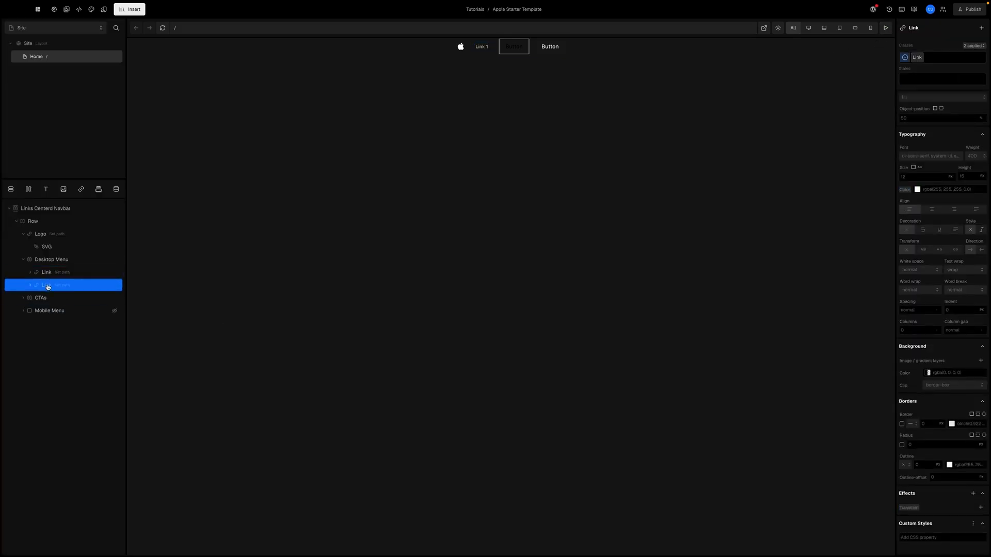
{"action": "key", "text": "ctrl+d"}
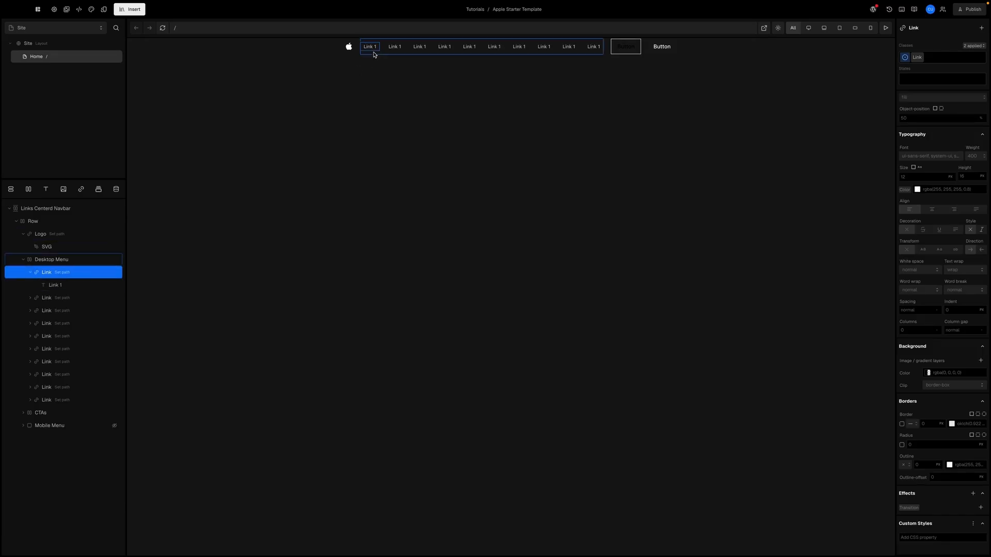
- Set the text of the first link in the Desktop Menu to Store through its text property
{"action": "left_click", "coordinate": [57, 285]}
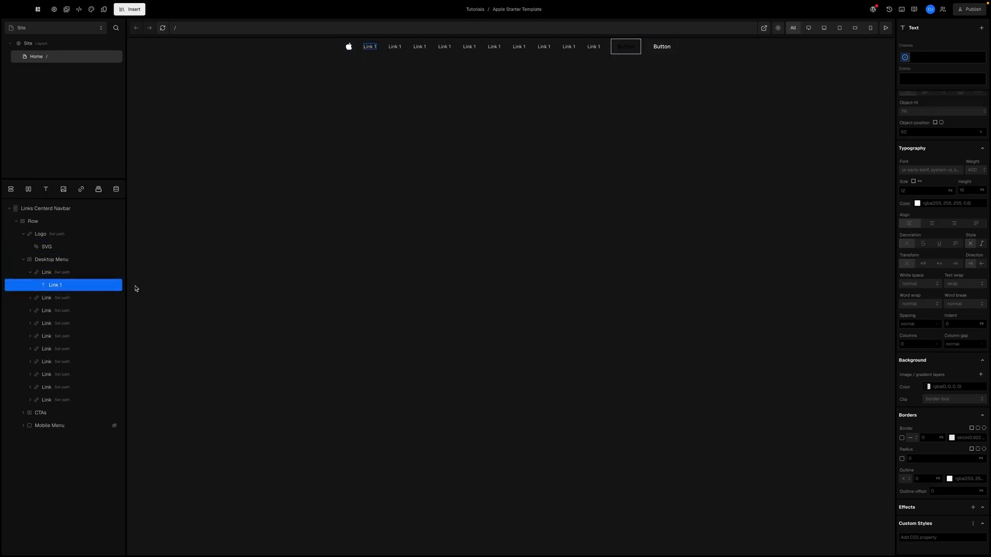
{"action": "scroll", "coordinate": [917, 121], "scroll_direction": "up", "scroll_amount": 5}
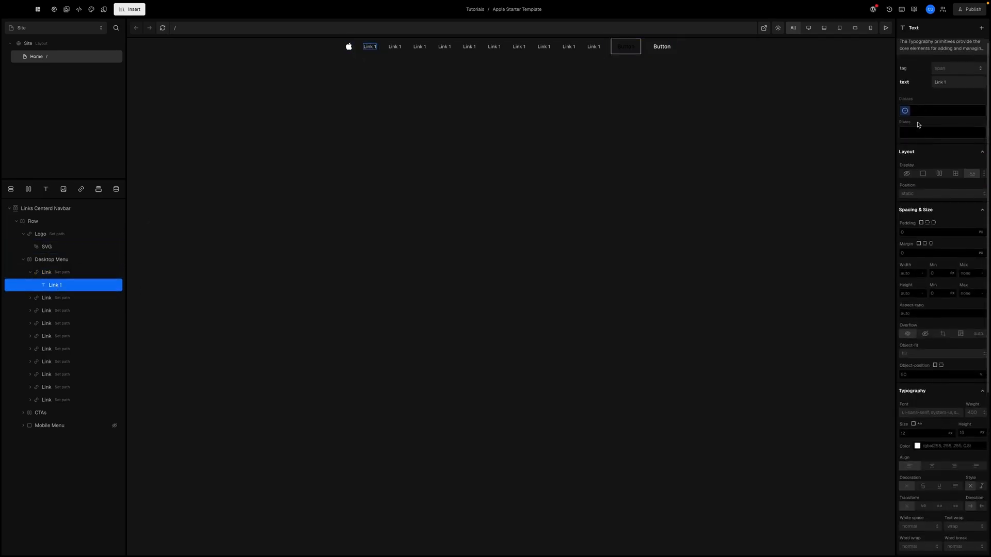
{"action": "left_click", "coordinate": [935, 86]}
{"action": "type", "text": "Store"}
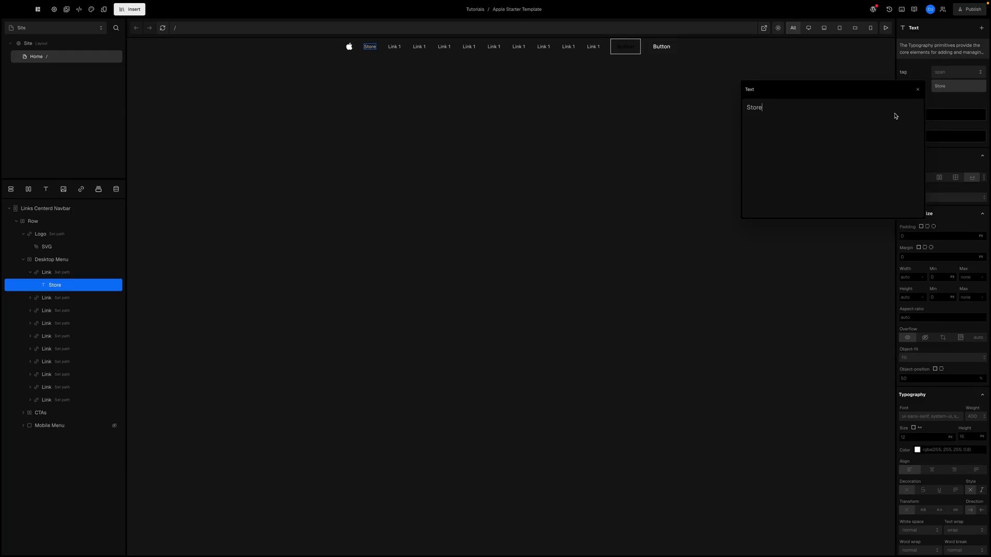
{"action": "left_click", "coordinate": [936, 105]}
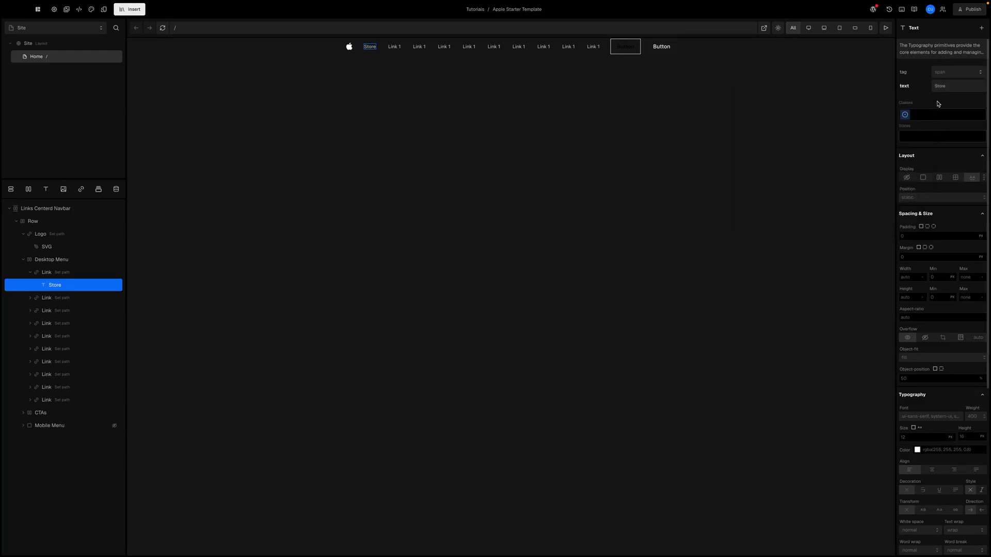
- Change the first Desktop Menu link's text back to Link 1
{"action": "left_click", "coordinate": [940, 85]}
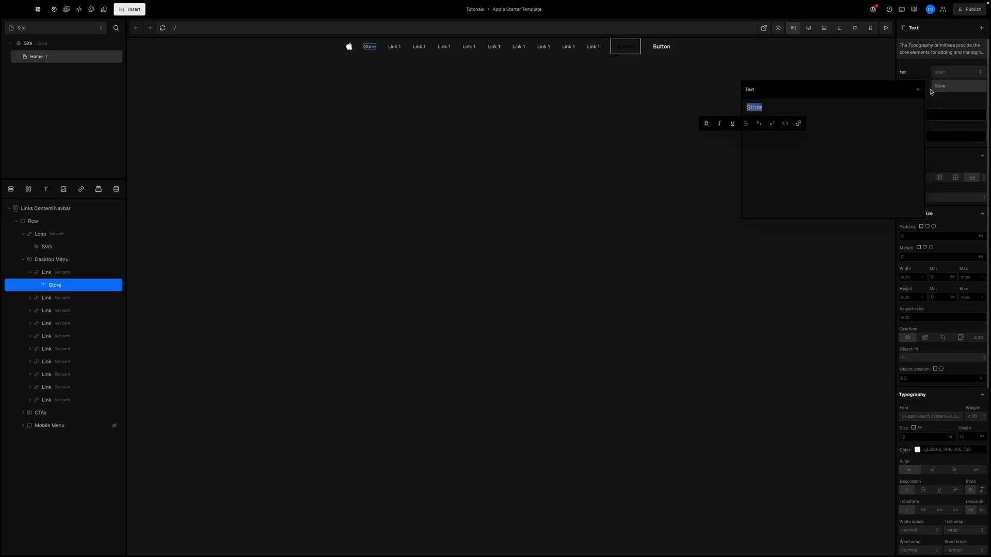
{"action": "type", "text": "Link 1"}
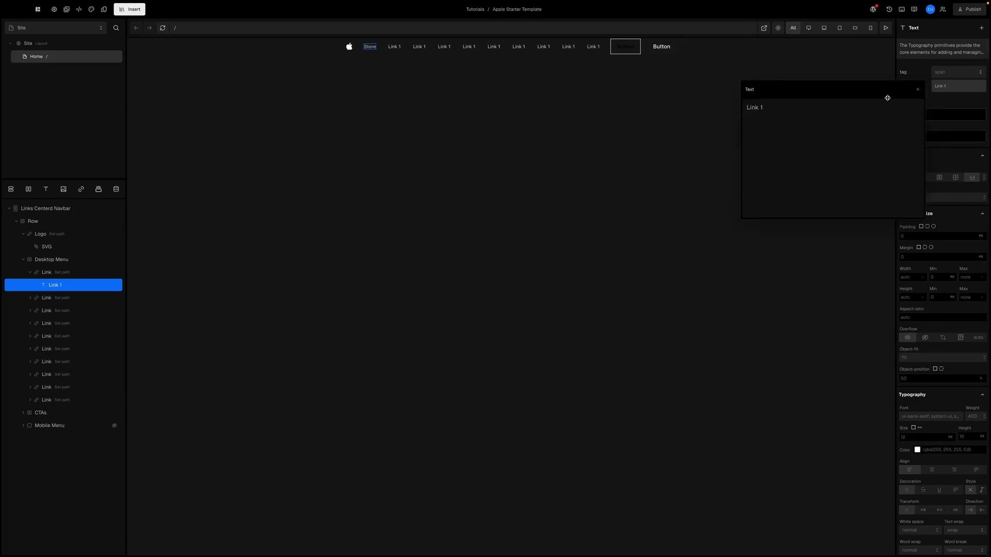
{"action": "left_click", "coordinate": [963, 97]}
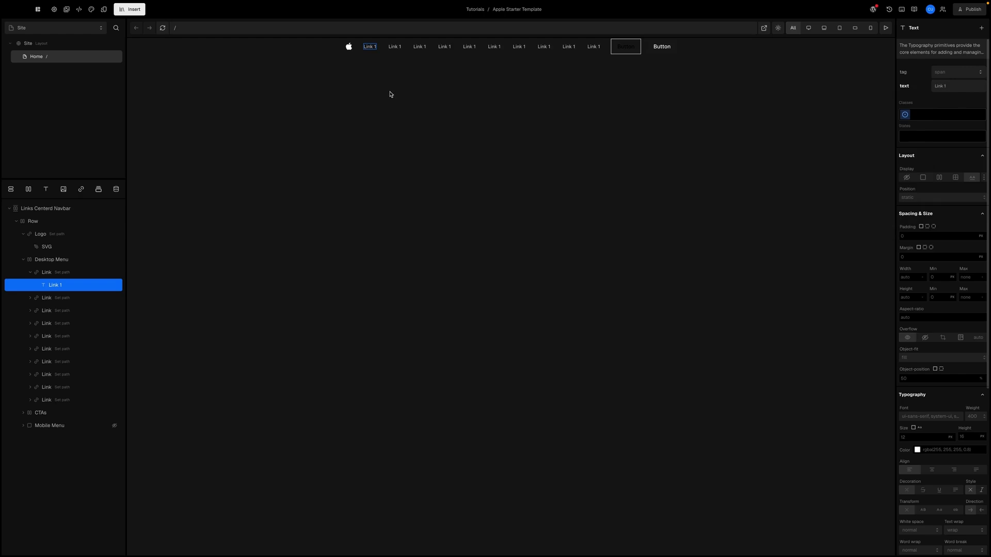
- Edit the first navbar link's text directly on the canvas so it reads Store
{"action": "double_click", "coordinate": [373, 47]}
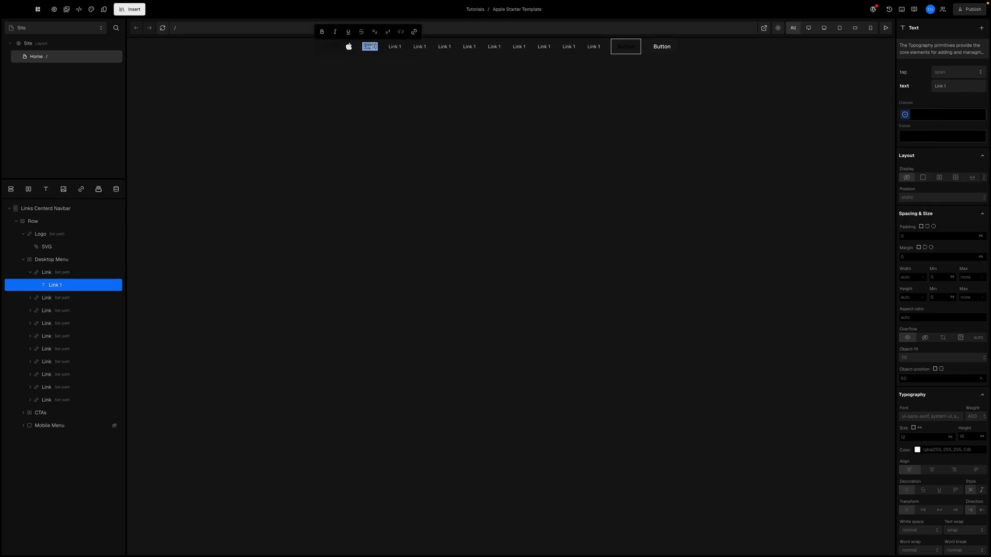
{"action": "type", "text": "Store"}
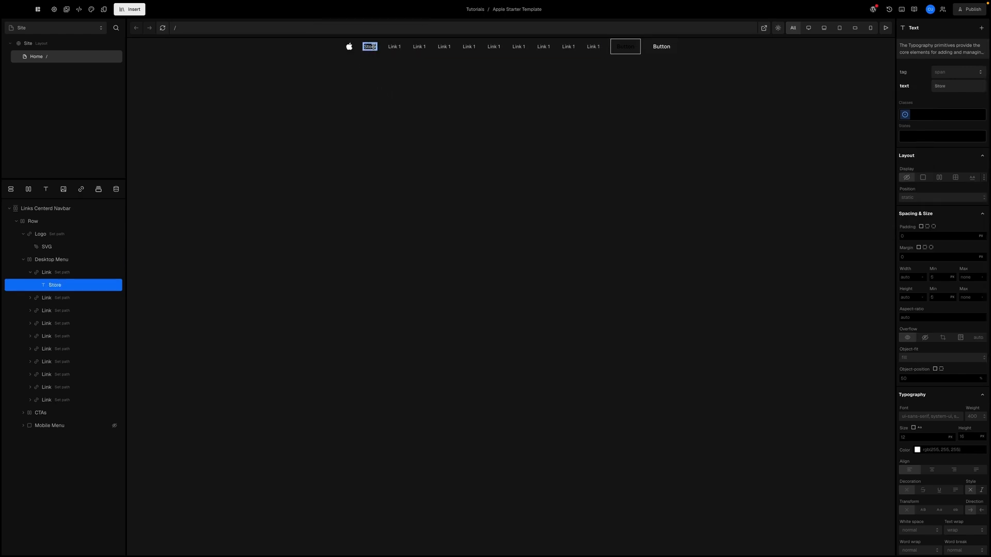
{"action": "left_click", "coordinate": [386, 70]}
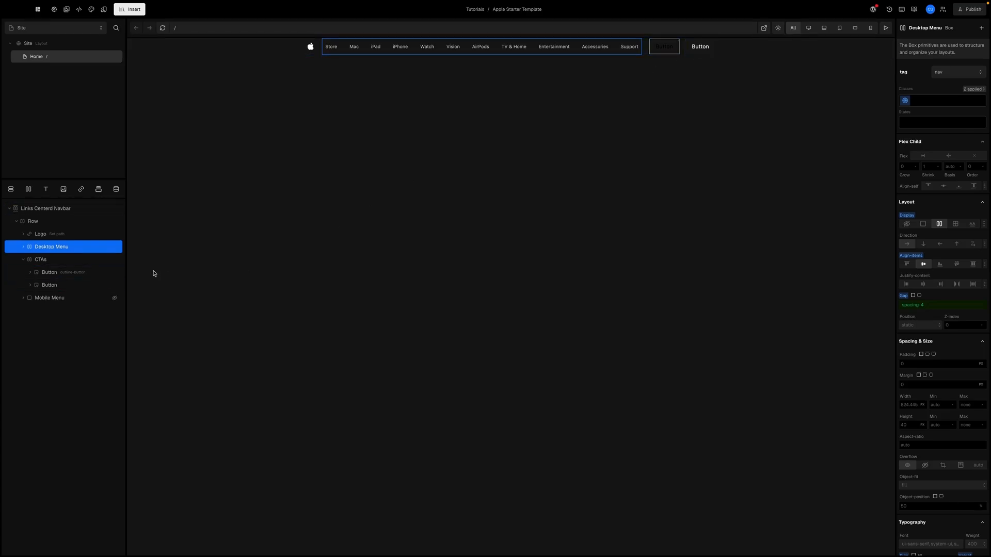
- Rename the navbar's CTAs box to Nav Buttons
{"action": "left_click", "coordinate": [59, 262]}
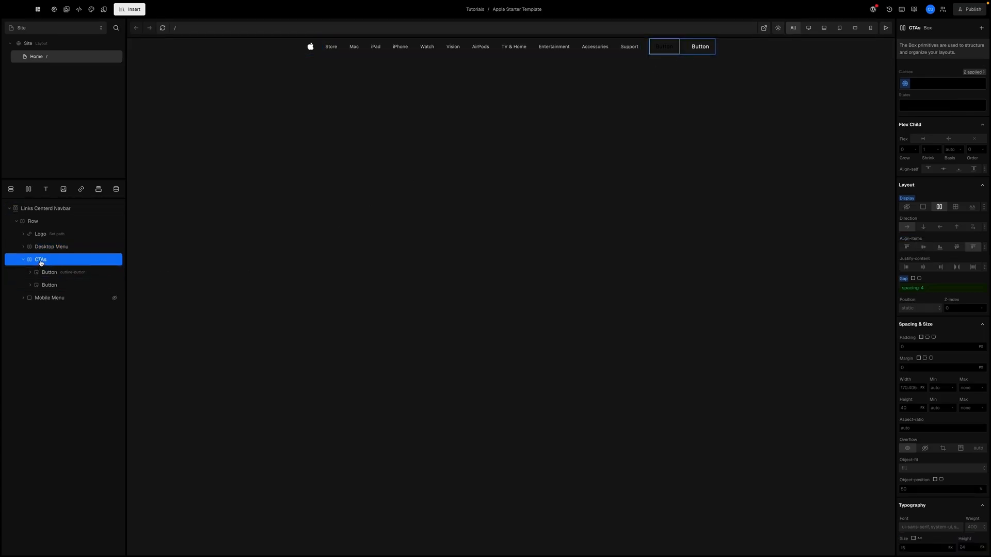
{"action": "double_click", "coordinate": [40, 260]}
{"action": "type", "text": "Nav Buttons"}
{"action": "key", "text": "Return"}
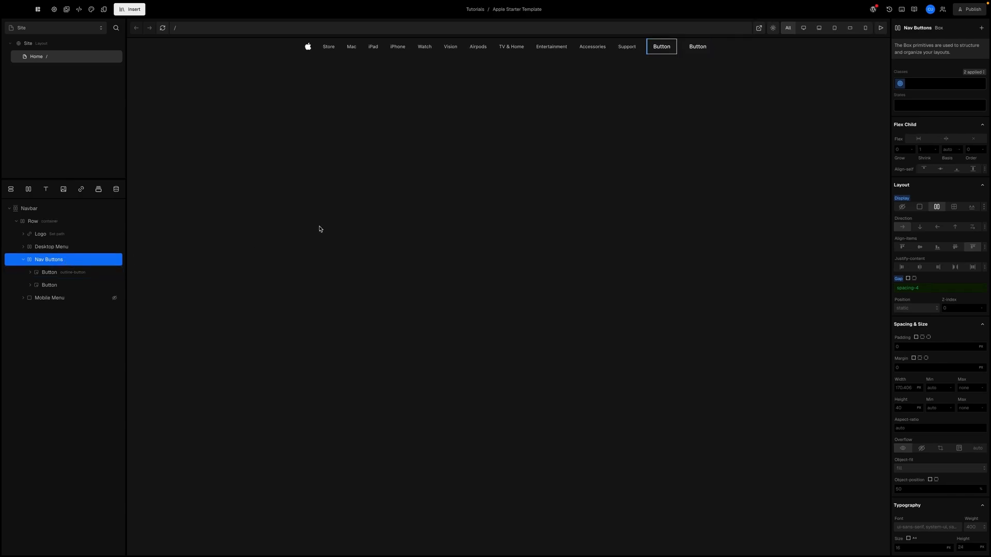
- Delete the outline-button from the Nav Buttons box, keeping the plain Button
{"action": "left_click", "coordinate": [674, 51]}
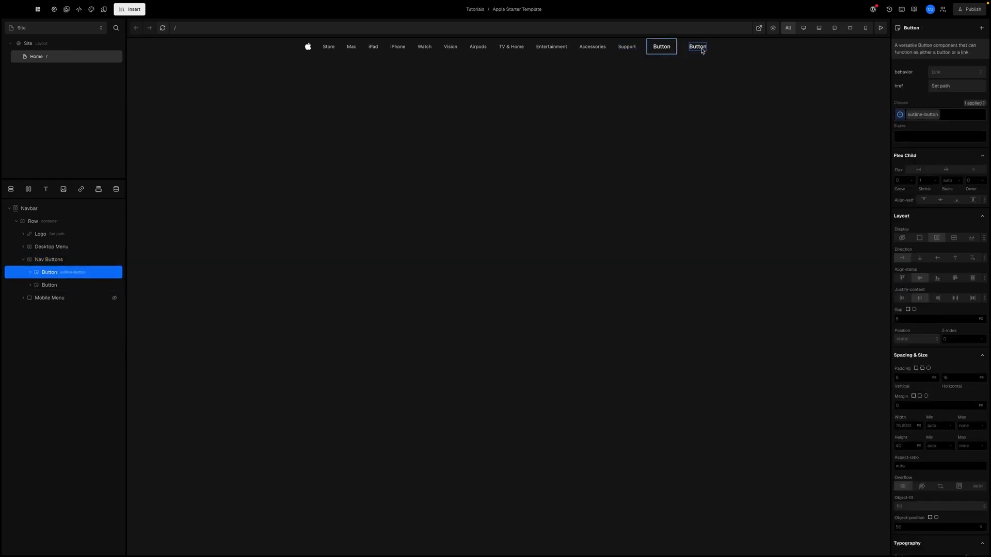
{"action": "left_click", "coordinate": [698, 48]}
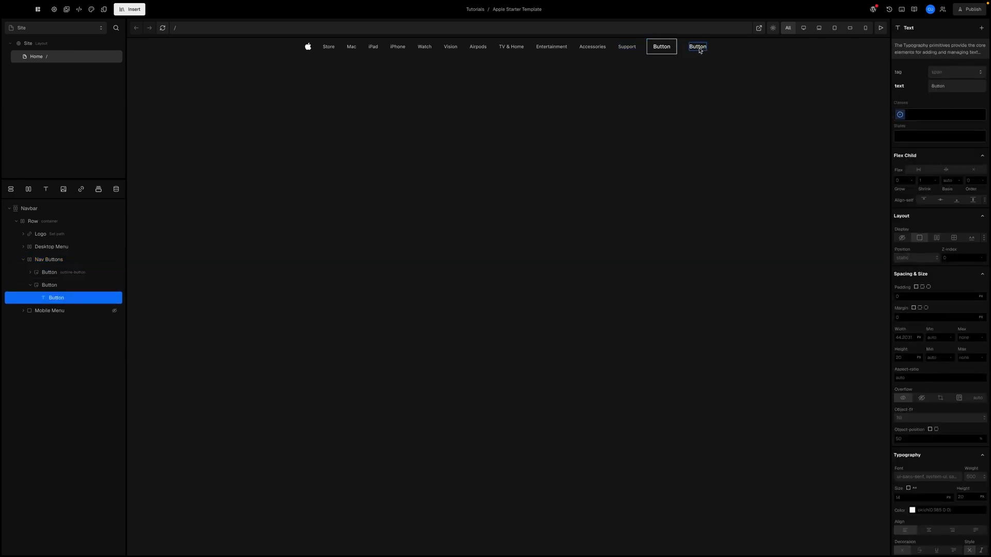
{"action": "left_click", "coordinate": [58, 273]}
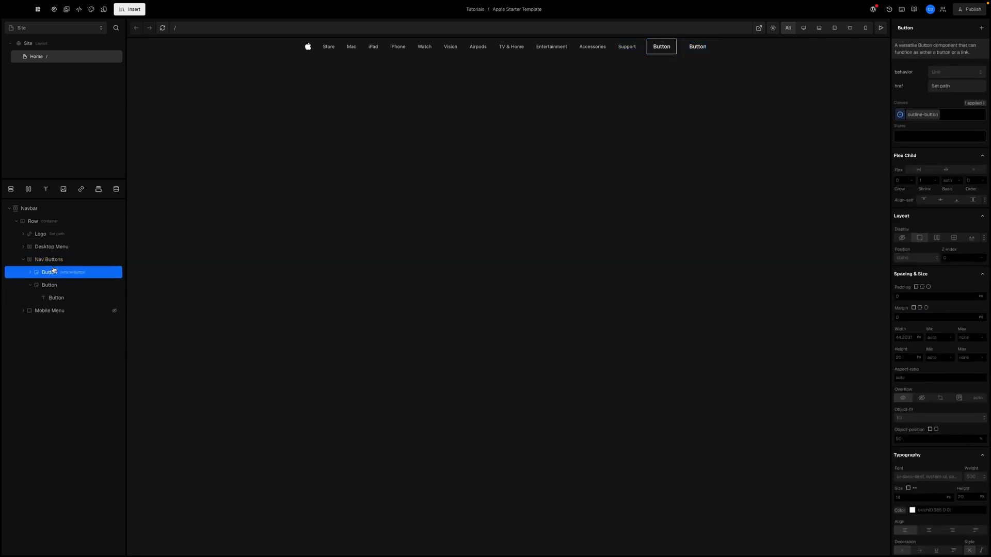
{"action": "right_click", "coordinate": [59, 273]}
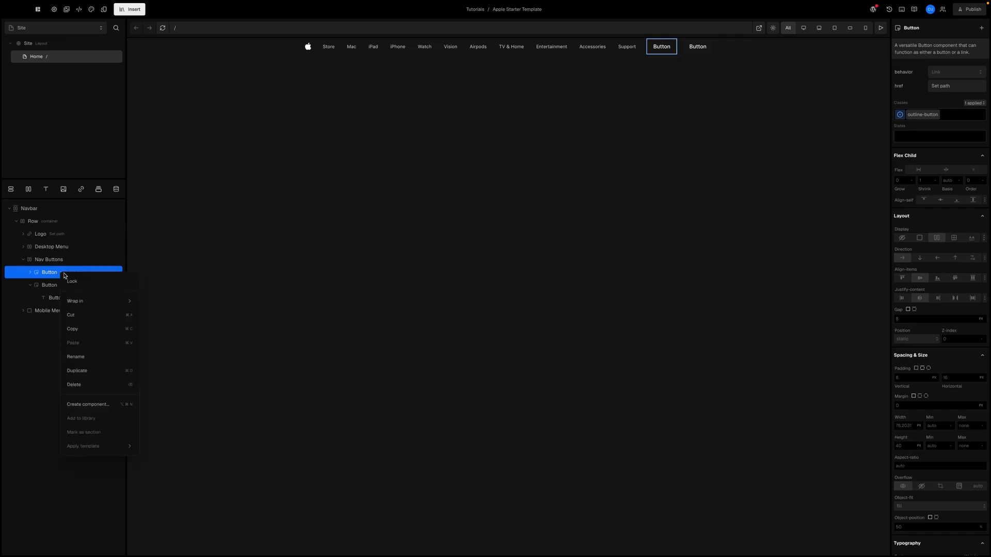
{"action": "left_click", "coordinate": [84, 376]}
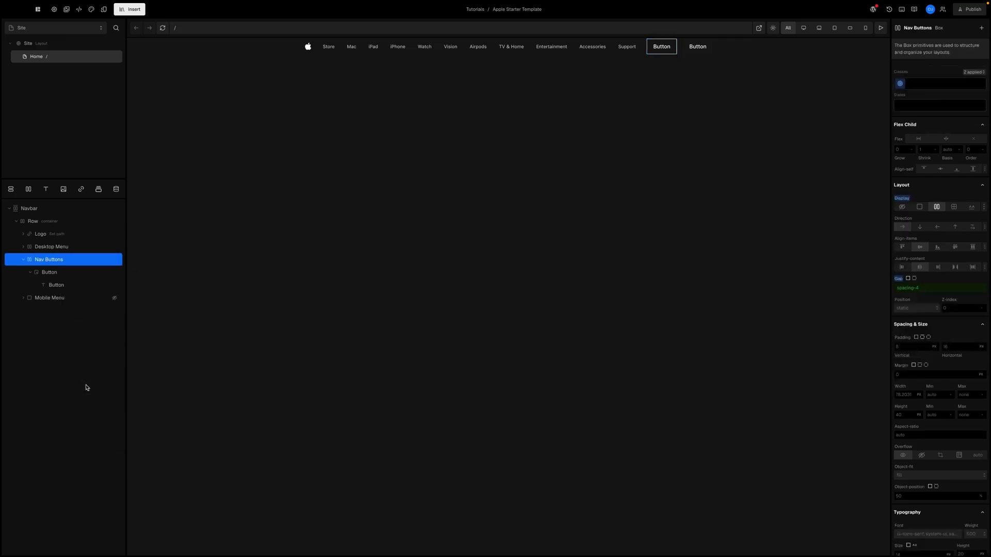
- Delete the text element inside the remaining button in Nav Buttons
{"action": "left_click", "coordinate": [64, 286]}
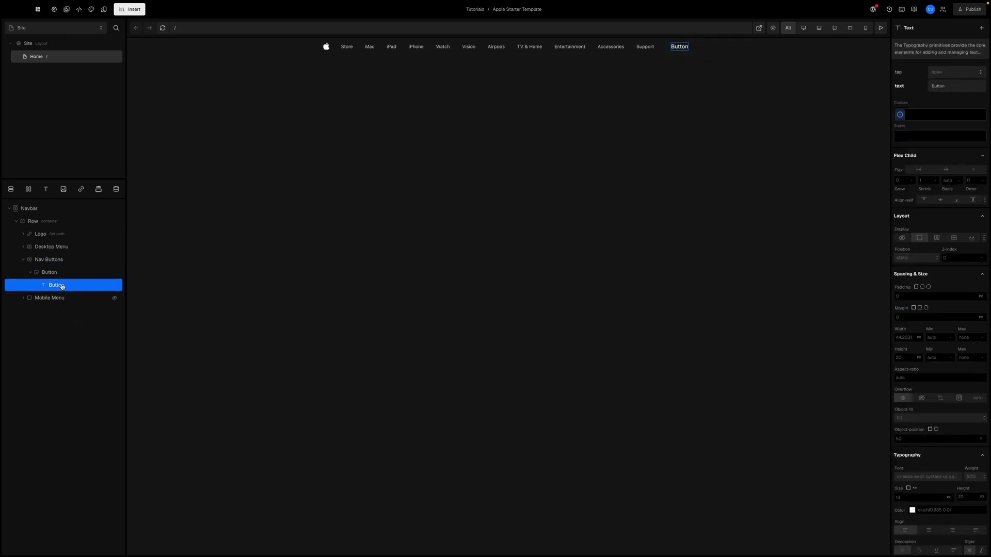
{"action": "right_click", "coordinate": [62, 286]}
{"action": "left_click", "coordinate": [81, 397]}
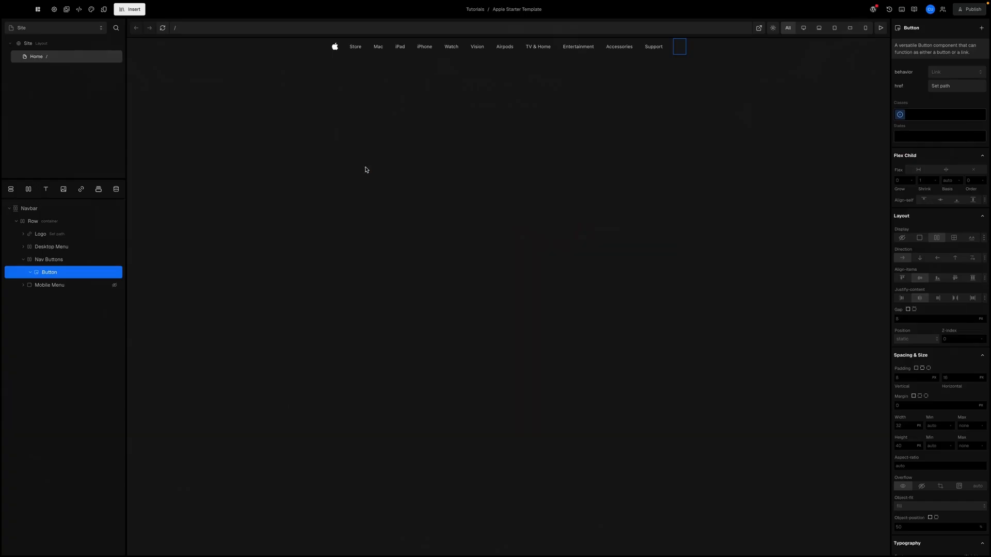
- Insert a Search icon into the empty button in Nav Buttons
{"action": "left_click", "coordinate": [134, 8]}
{"action": "type", "text": "sea"}
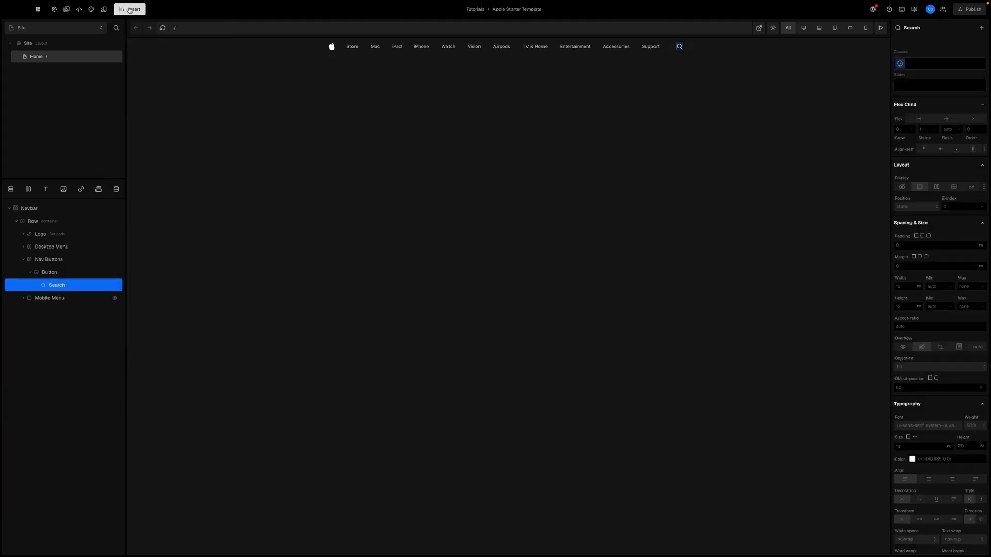
{"action": "left_click", "coordinate": [129, 11]}
{"action": "left_click", "coordinate": [58, 160]}
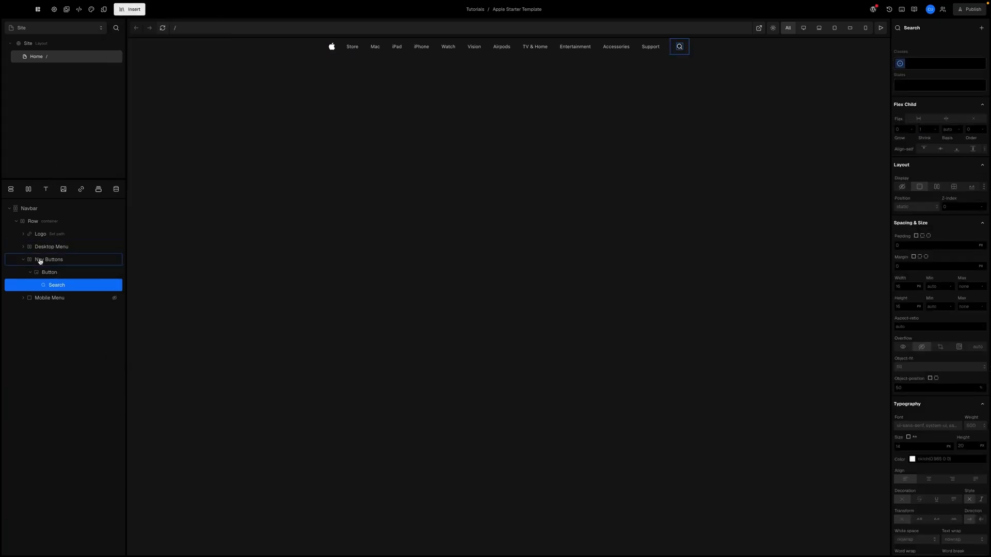
- Duplicate the search icon button inside Nav Buttons
{"action": "left_click", "coordinate": [30, 276]}
{"action": "left_click", "coordinate": [44, 272]}
{"action": "key", "text": "ctrl+d"}
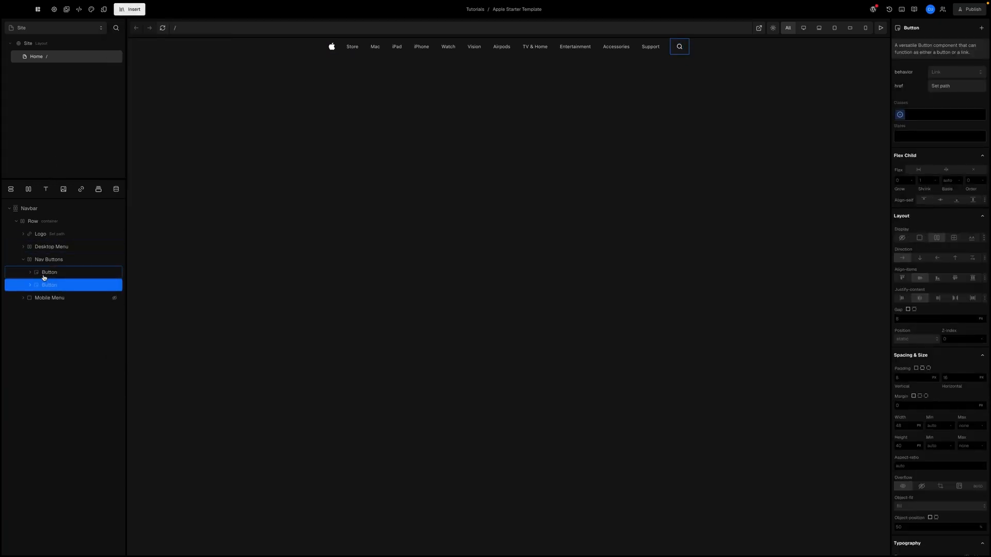
- Replace the Search icon in the duplicated button with a ShoppingBag icon
{"action": "left_click", "coordinate": [45, 287]}
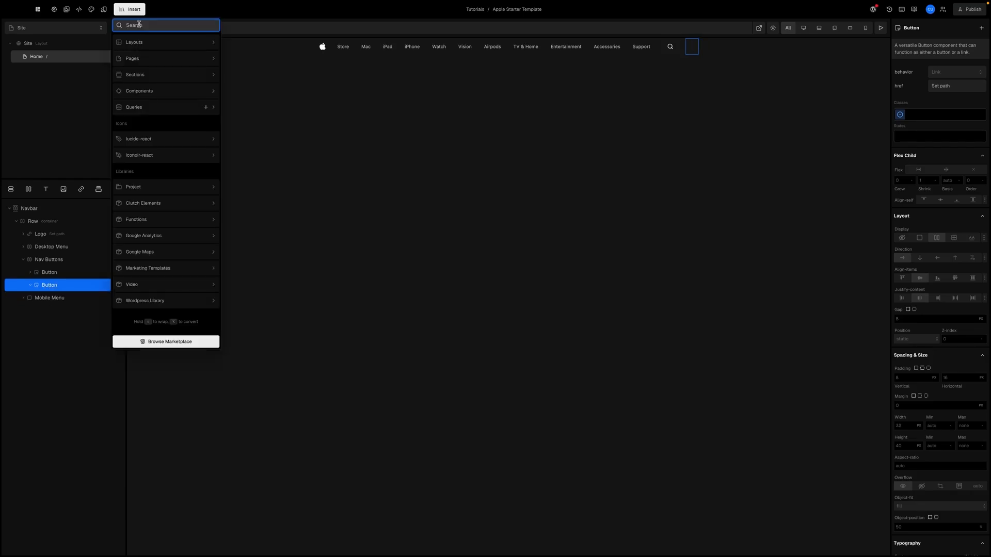
{"action": "type", "text": "bag"}
{"action": "key", "text": "Return"}
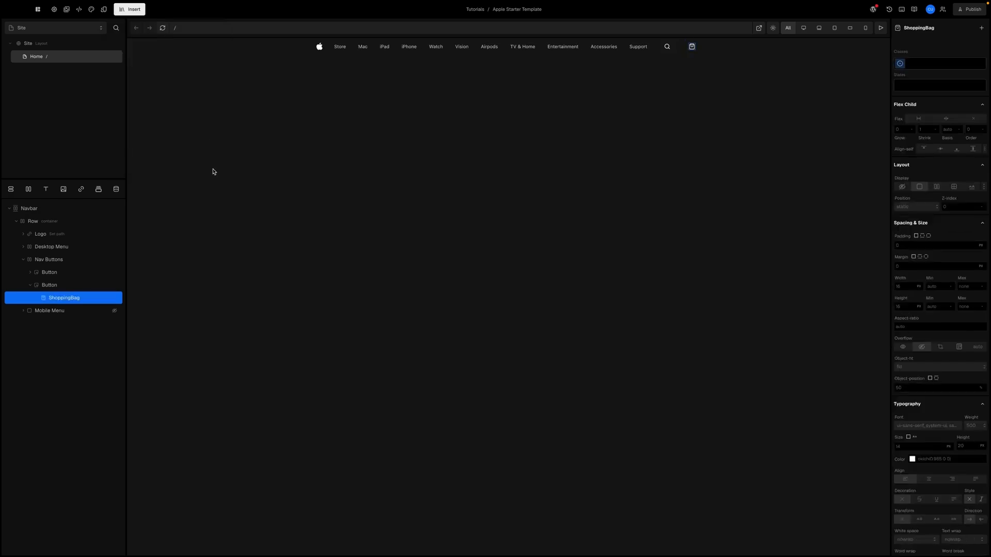
{"action": "left_click", "coordinate": [31, 287]}
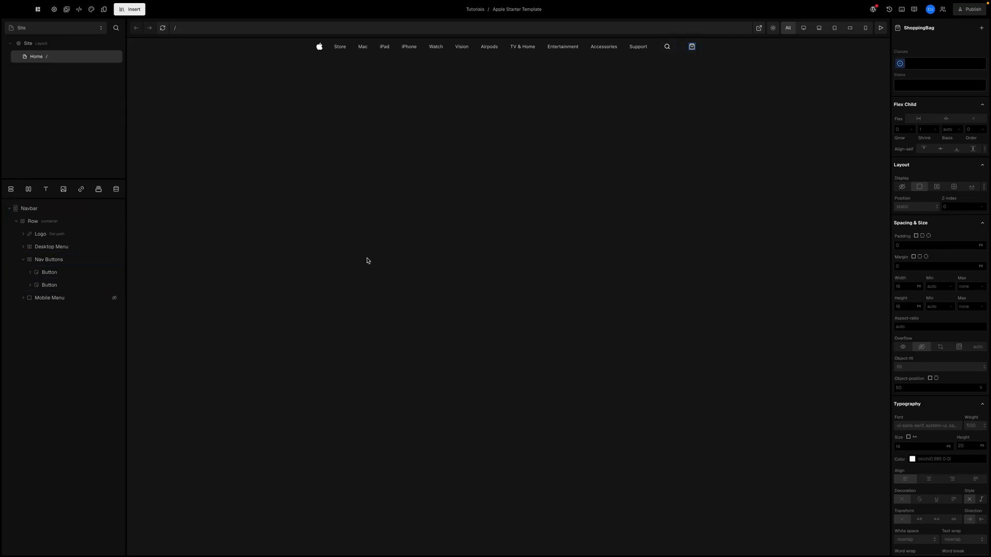
- Remove the spacing-4 gap from the Nav Buttons box so it resets to normal
{"action": "left_click", "coordinate": [51, 262]}
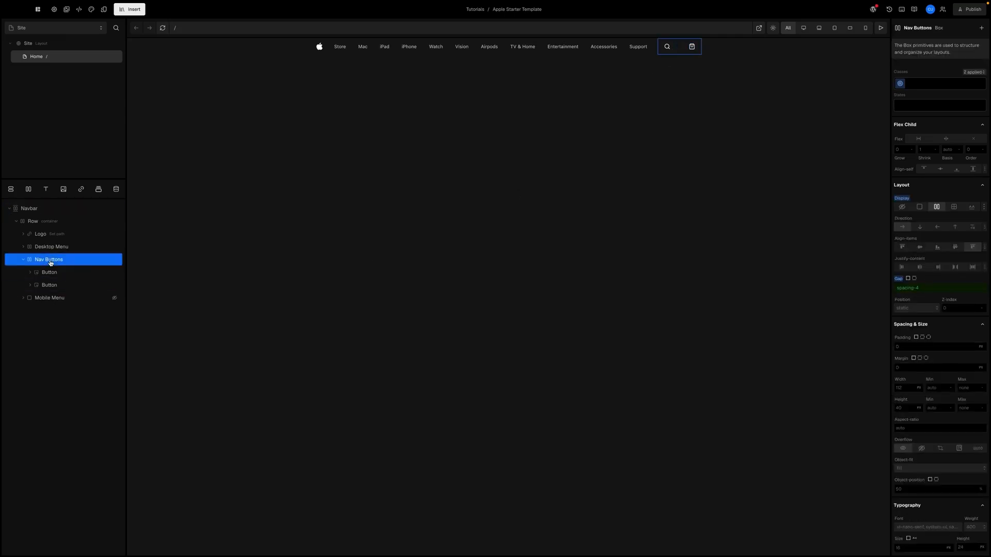
{"action": "left_click", "coordinate": [893, 289]}
{"action": "left_click", "coordinate": [816, 377]}
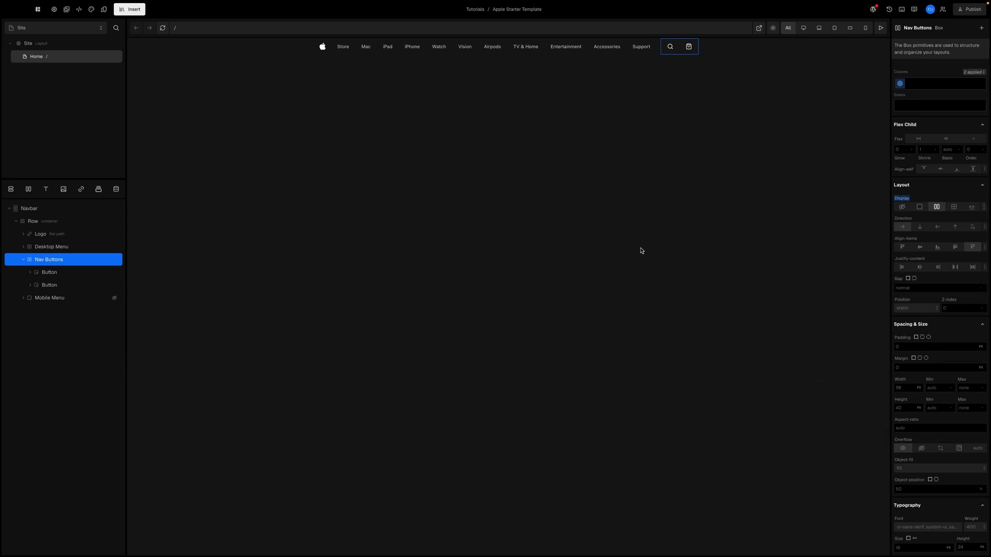
- Preview the navbar and compare it with the finished Apple clone in the browser
{"action": "left_click", "coordinate": [880, 28]}
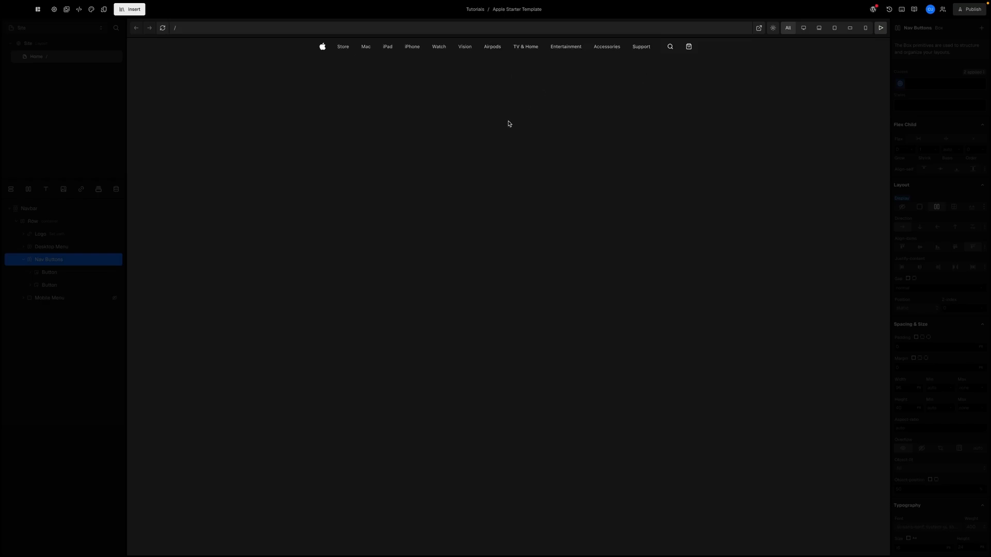
{"action": "key", "text": "ctrl+Right"}
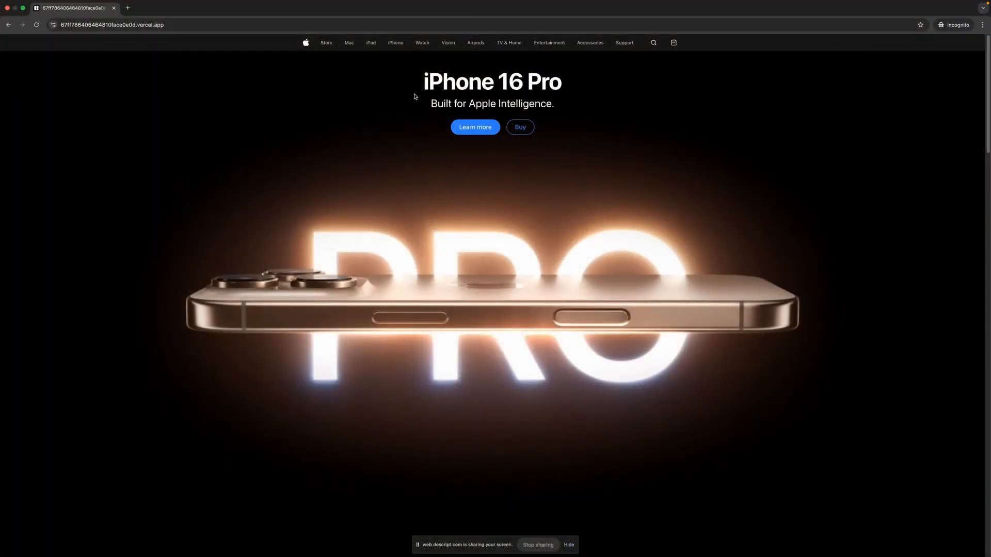
{"action": "key", "text": "ctrl+Left"}
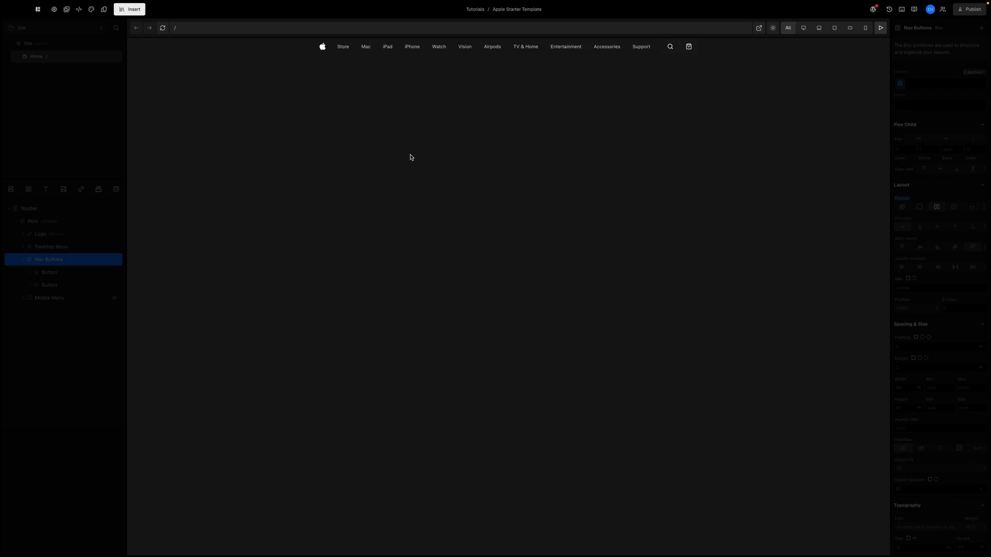
- Expand the Mobile Menu and inspect its dropdown links by selecting the dropdown trigger's button
{"action": "left_click", "coordinate": [55, 301]}
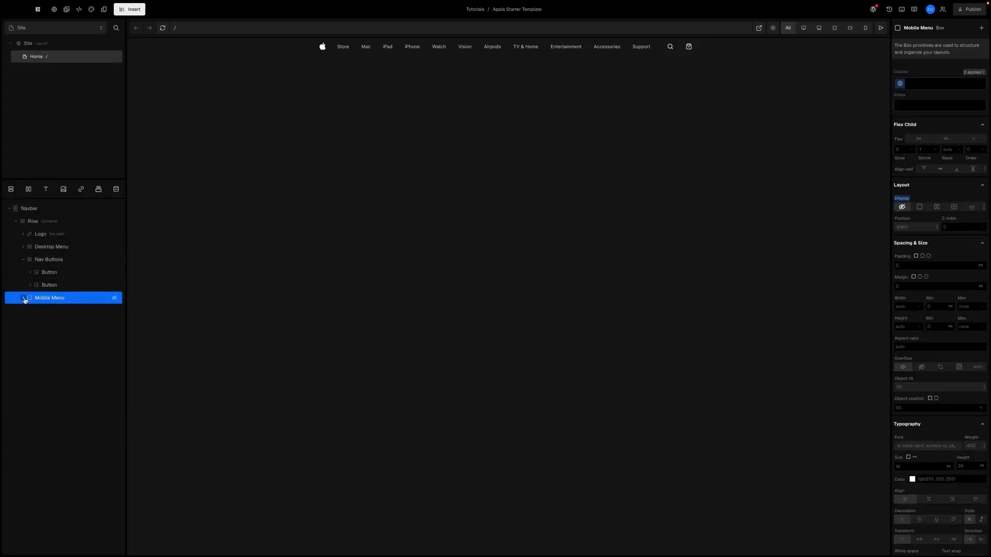
{"action": "left_click", "coordinate": [23, 298]}
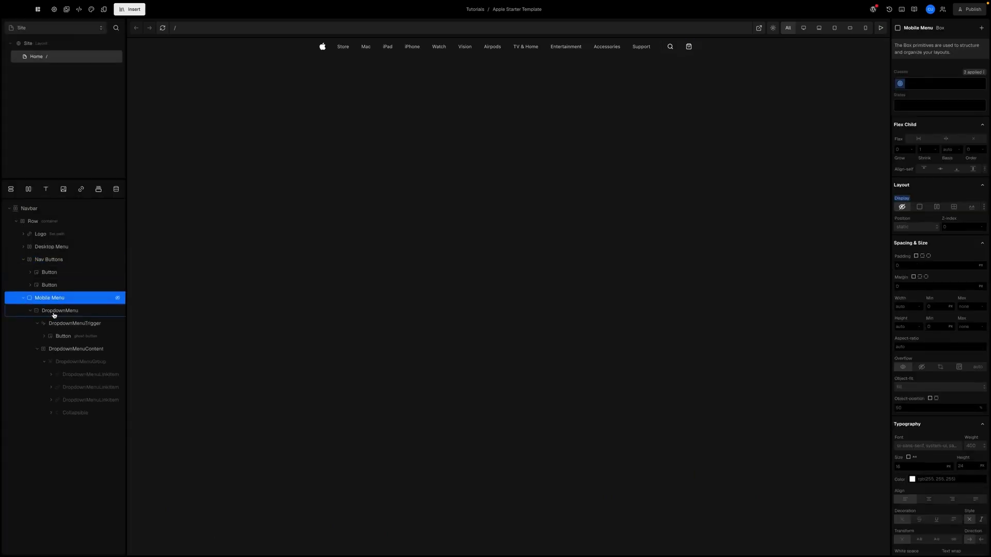
{"action": "left_click", "coordinate": [63, 337]}
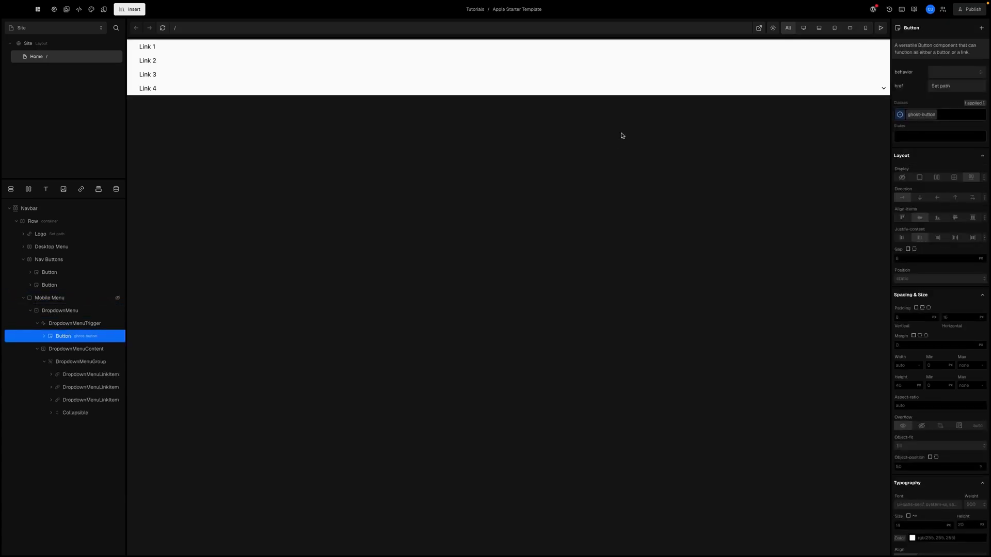
- Hide the Nav Buttons box at the Mobile Landscape breakpoint and check it against the full-width view
{"action": "left_click", "coordinate": [835, 28]}
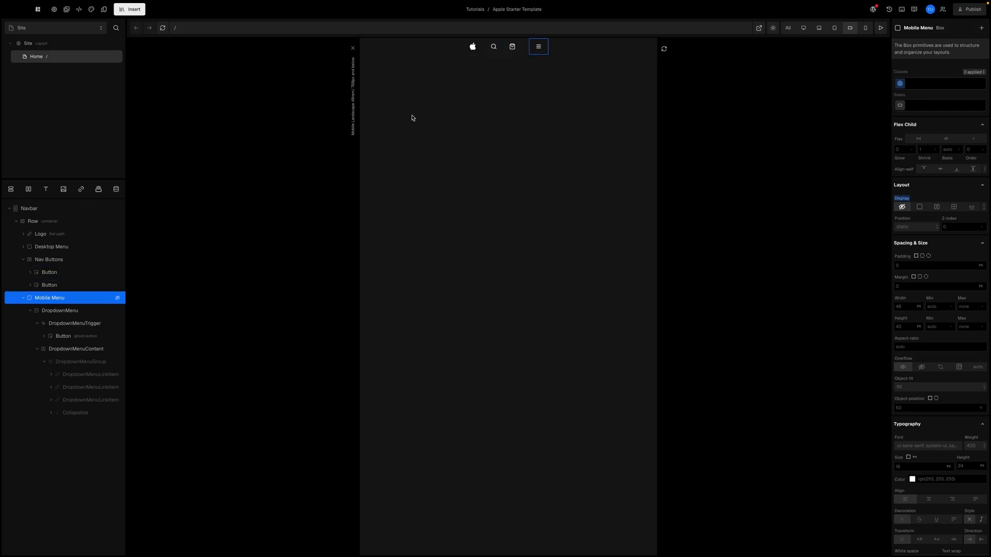
{"action": "left_click", "coordinate": [66, 260]}
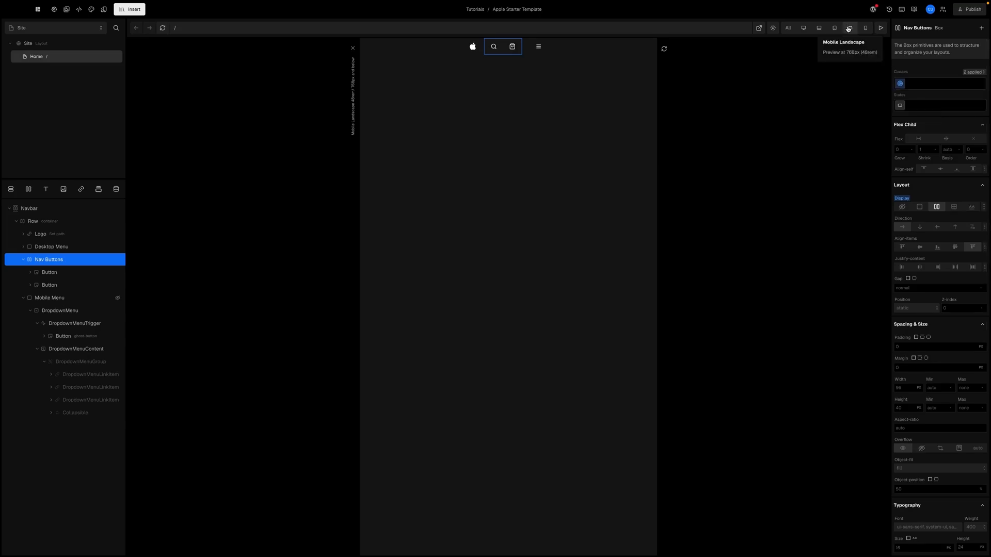
{"action": "left_click", "coordinate": [901, 106]}
{"action": "left_click", "coordinate": [901, 204]}
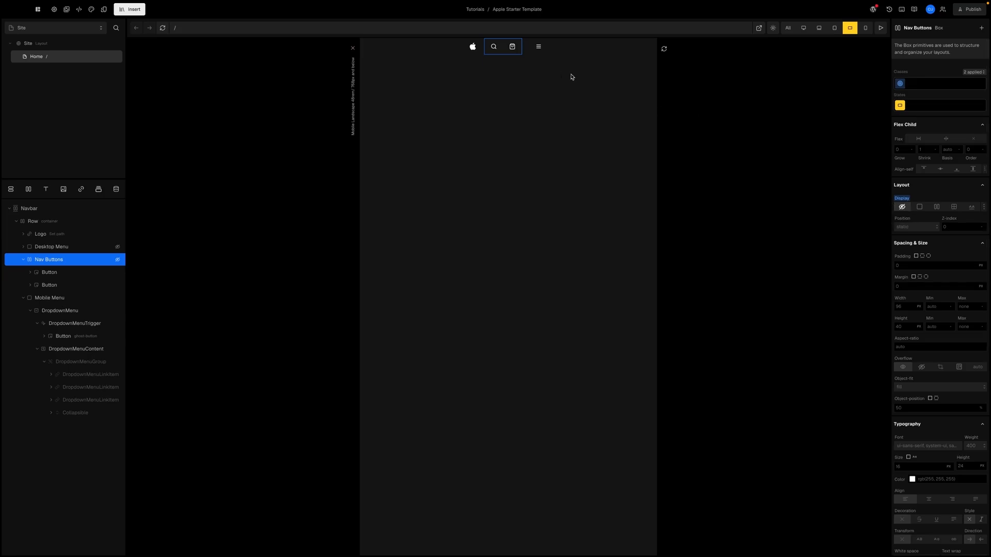
{"action": "left_click", "coordinate": [902, 206]}
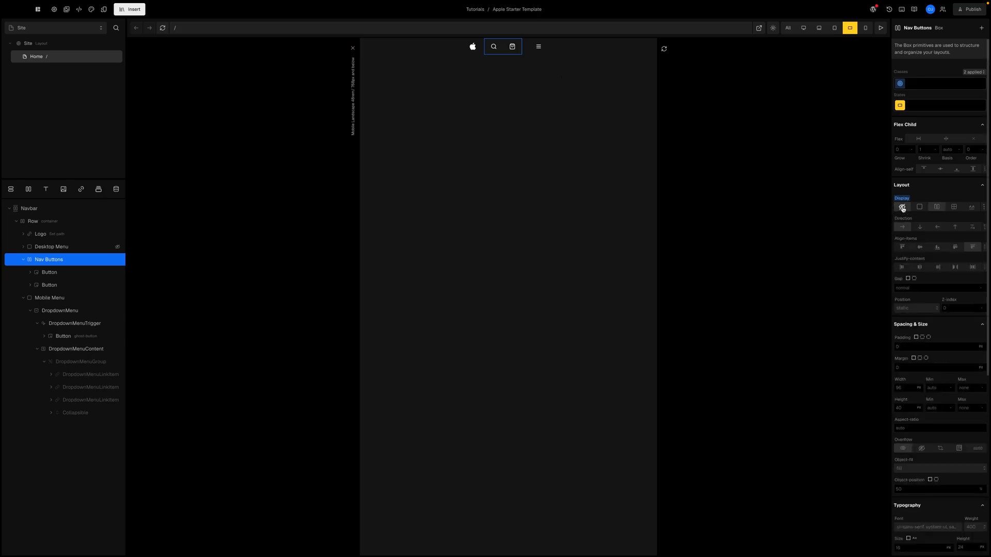
{"action": "left_click", "coordinate": [902, 207]}
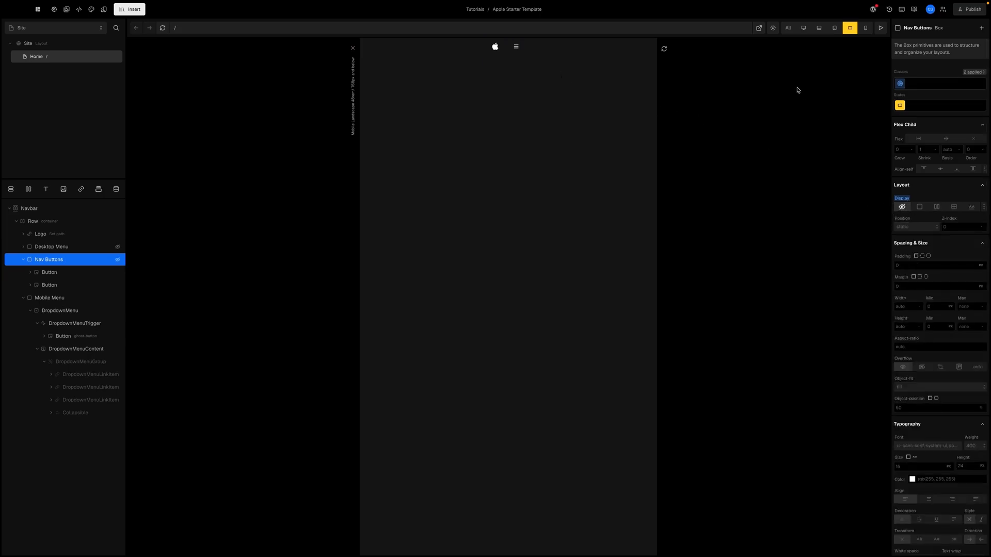
{"action": "left_click", "coordinate": [787, 31]}
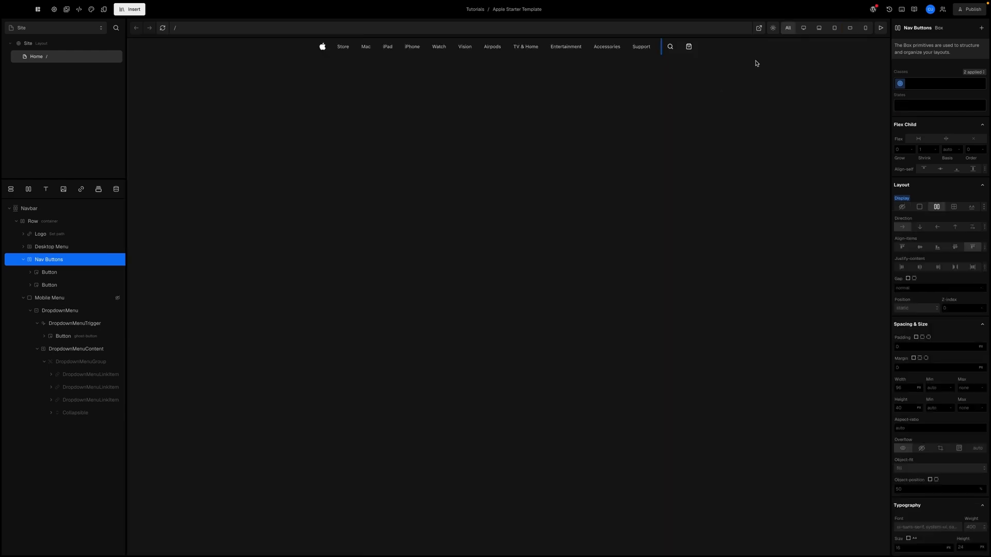
{"action": "left_click", "coordinate": [850, 29]}
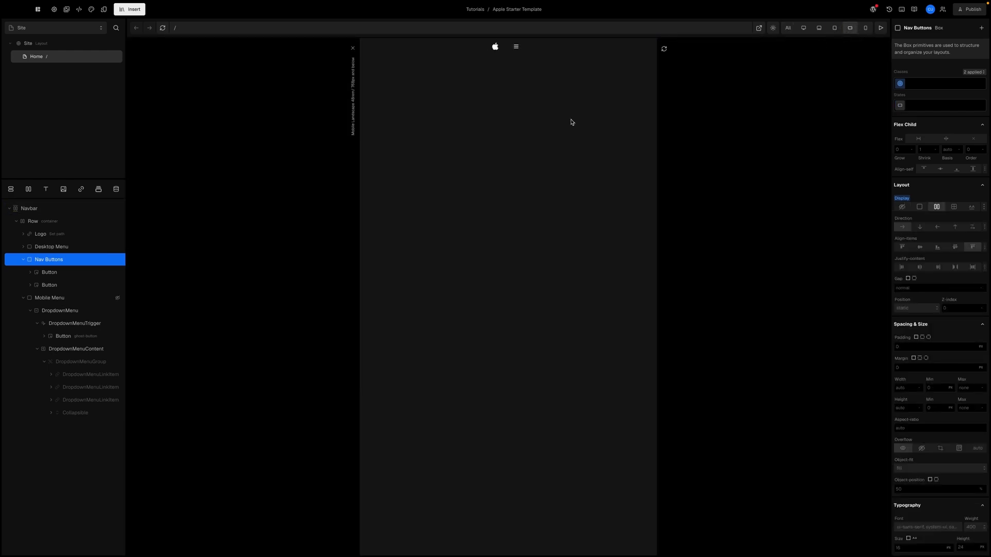
- Set the Row container's width to 100% and its justify-content to space-between at the Mobile Landscape breakpoint
{"action": "left_click", "coordinate": [54, 222]}
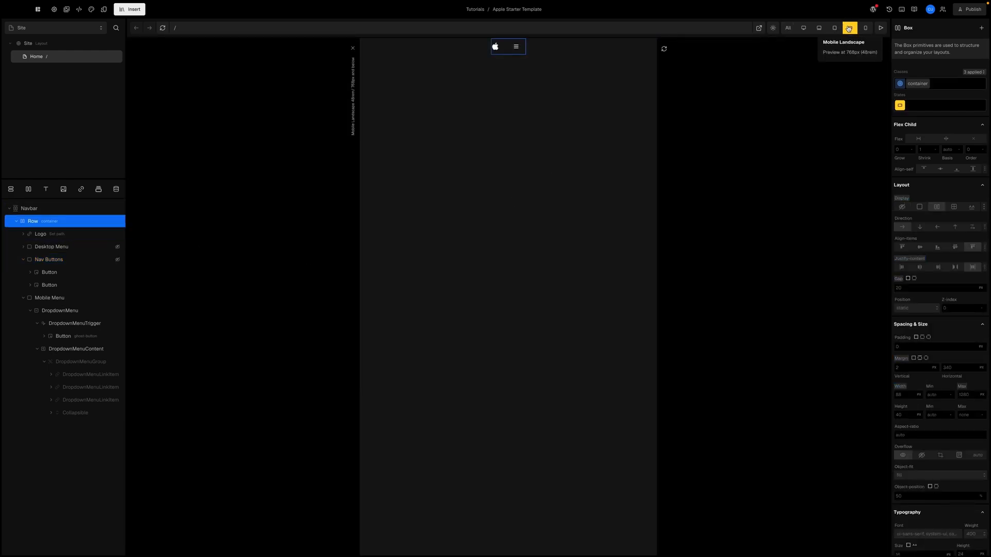
{"action": "scroll", "coordinate": [921, 278], "scroll_direction": "down", "scroll_amount": 2}
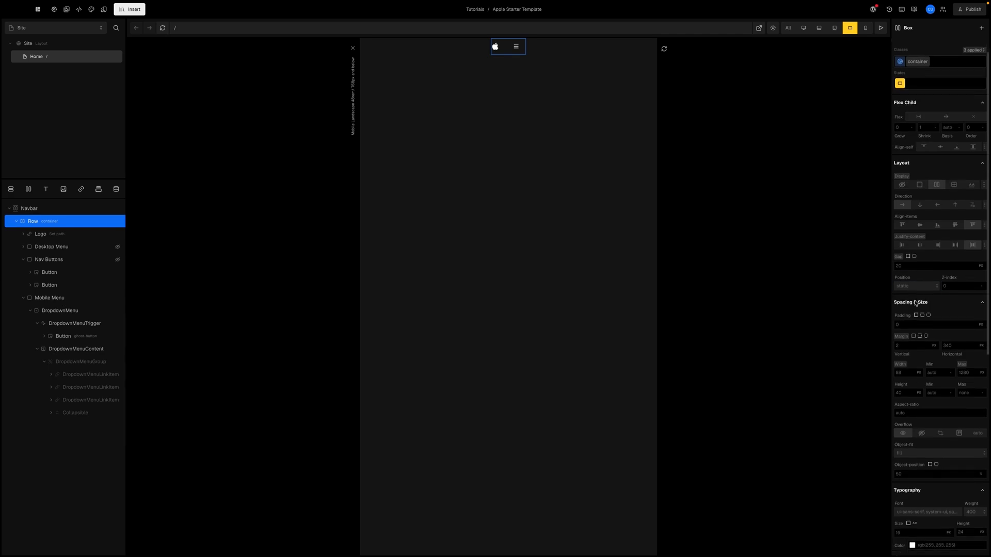
{"action": "scroll", "coordinate": [915, 316], "scroll_direction": "down", "scroll_amount": 5}
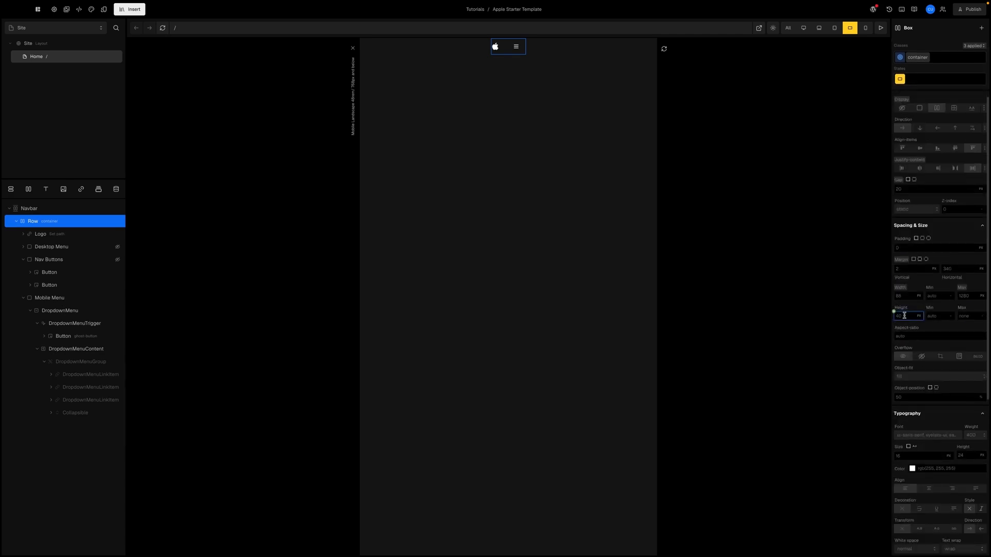
{"action": "left_click", "coordinate": [901, 298]}
{"action": "double_click", "coordinate": [901, 297]}
{"action": "type", "text": "100%"}
{"action": "key", "text": "Return"}
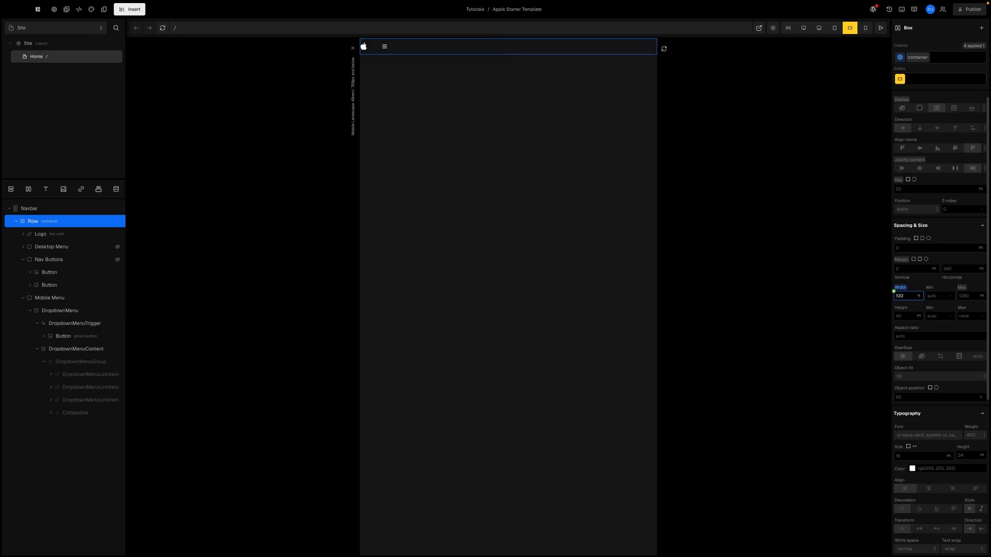
{"action": "scroll", "coordinate": [923, 281], "scroll_direction": "up", "scroll_amount": 4}
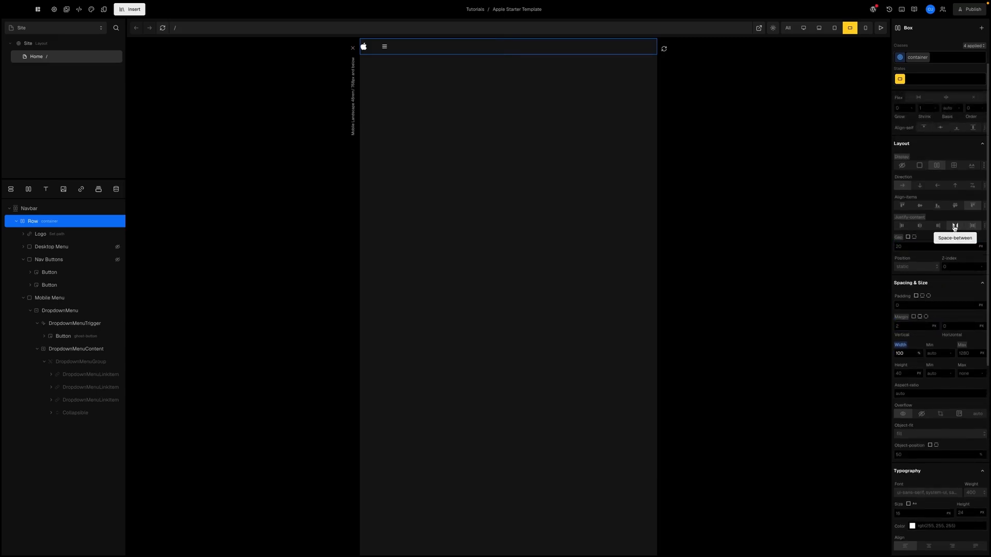
{"action": "left_click", "coordinate": [954, 227]}
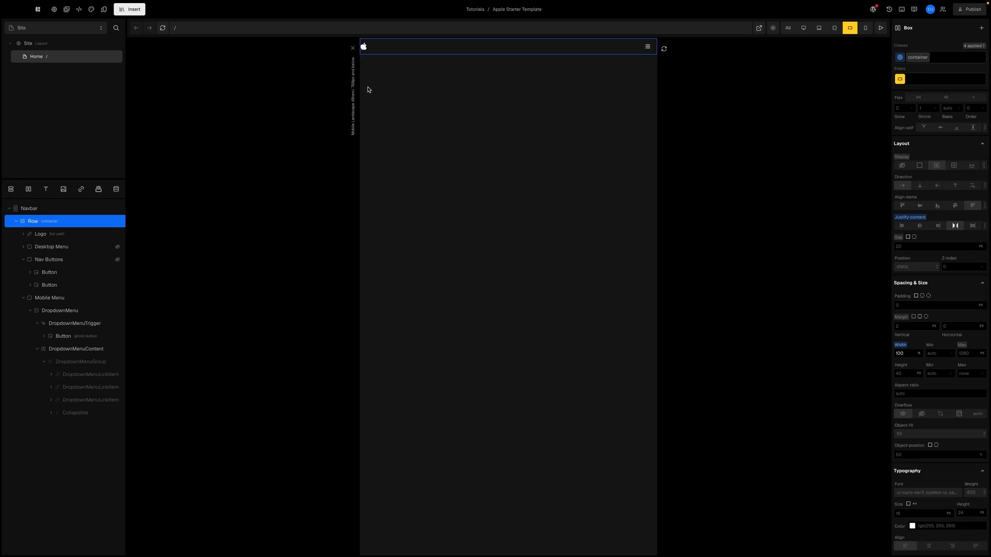
- Give the Navbar box a left padding using spacing token 4 (1rem) at the Mobile Landscape breakpoint
{"action": "left_click", "coordinate": [40, 209]}
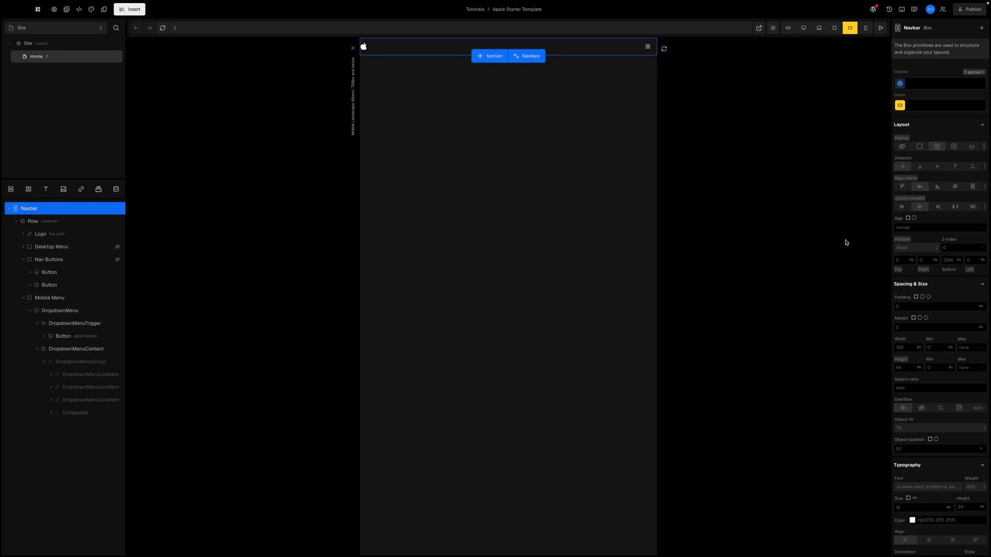
{"action": "scroll", "coordinate": [921, 313], "scroll_direction": "down", "scroll_amount": 1}
{"action": "scroll", "coordinate": [921, 312], "scroll_direction": "down", "scroll_amount": 1}
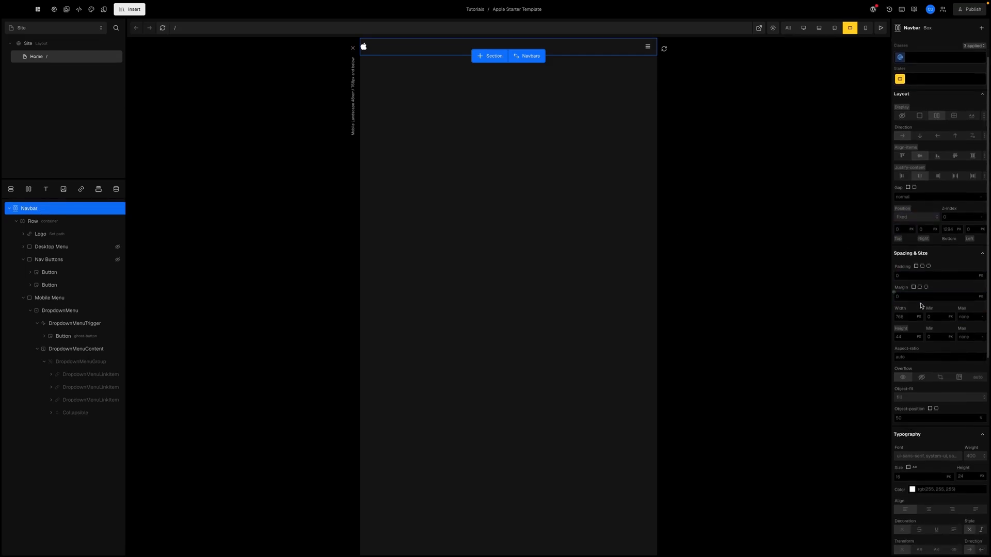
{"action": "left_click", "coordinate": [928, 265]}
{"action": "left_click", "coordinate": [973, 276]}
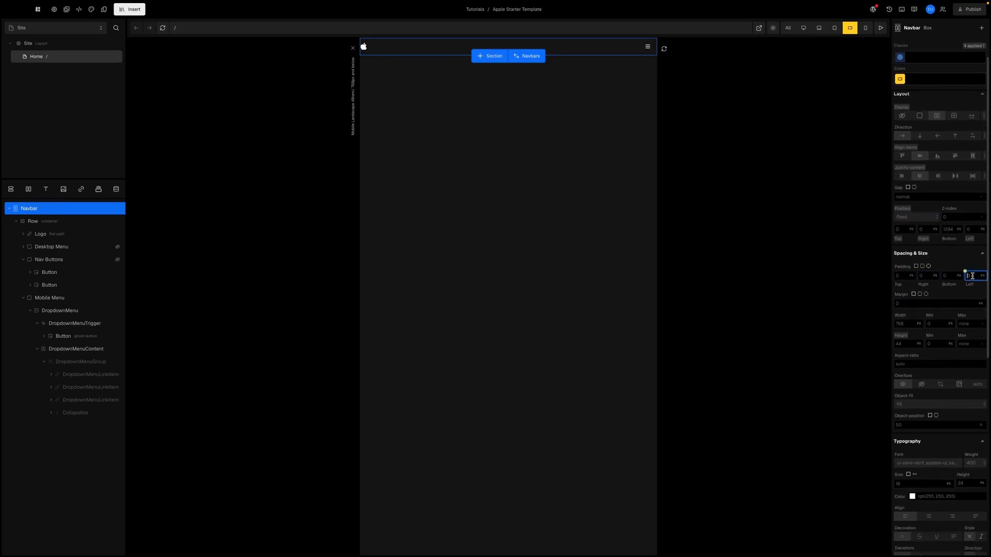
{"action": "left_click", "coordinate": [966, 273]}
{"action": "scroll", "coordinate": [912, 339], "scroll_direction": "down", "scroll_amount": 3}
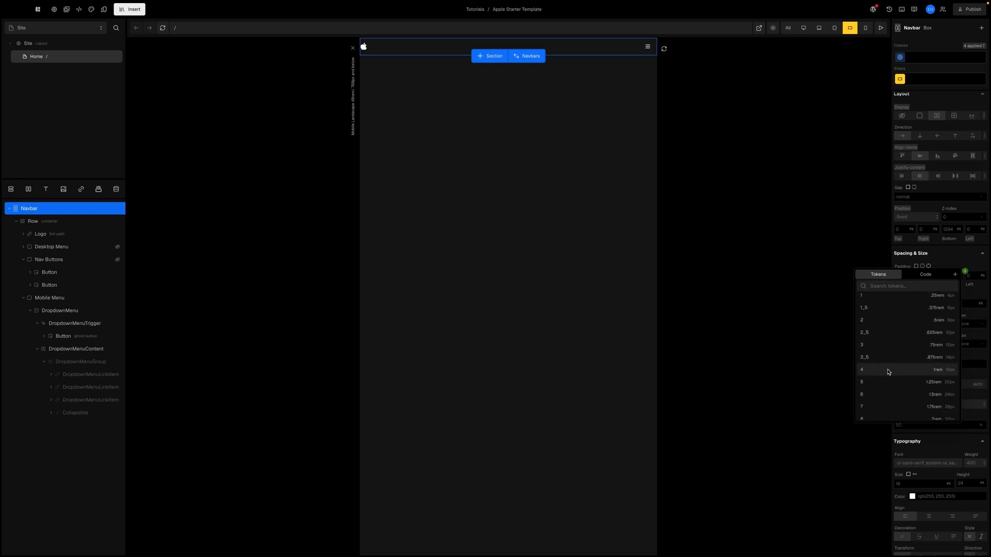
{"action": "left_click", "coordinate": [886, 370]}
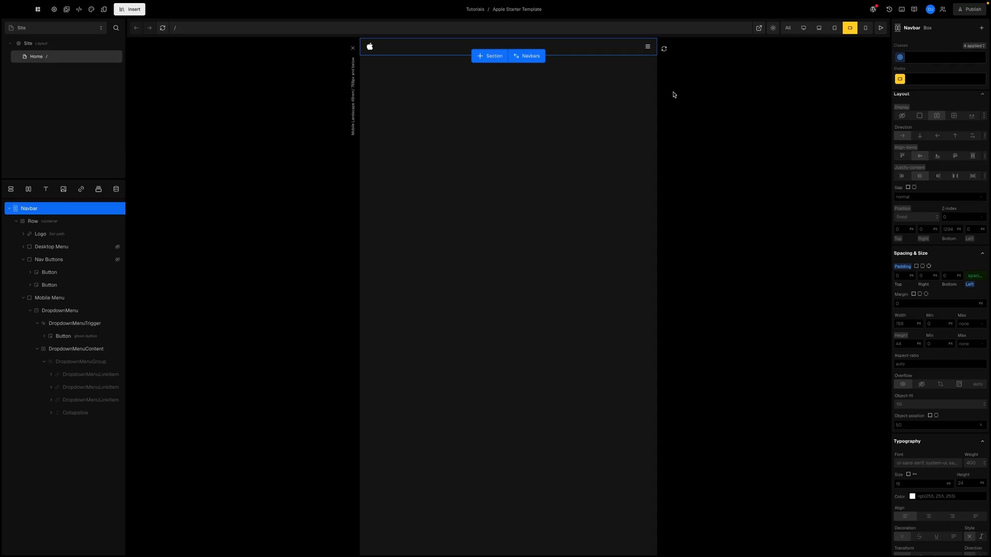
- Insert an If logic component inside the DropdownMenuTrigger's button, alongside its Menu icon
{"action": "left_click", "coordinate": [65, 328]}
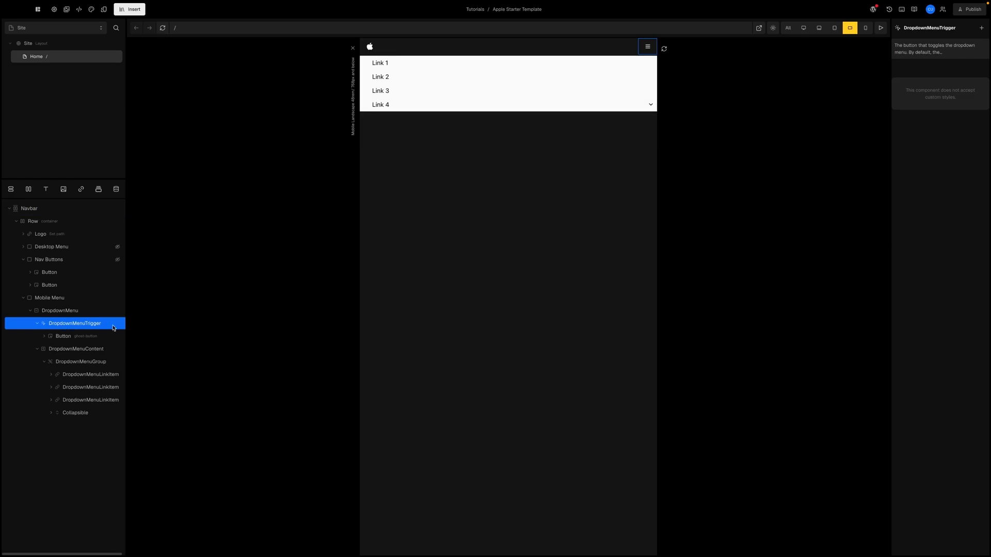
{"action": "left_click", "coordinate": [62, 336]}
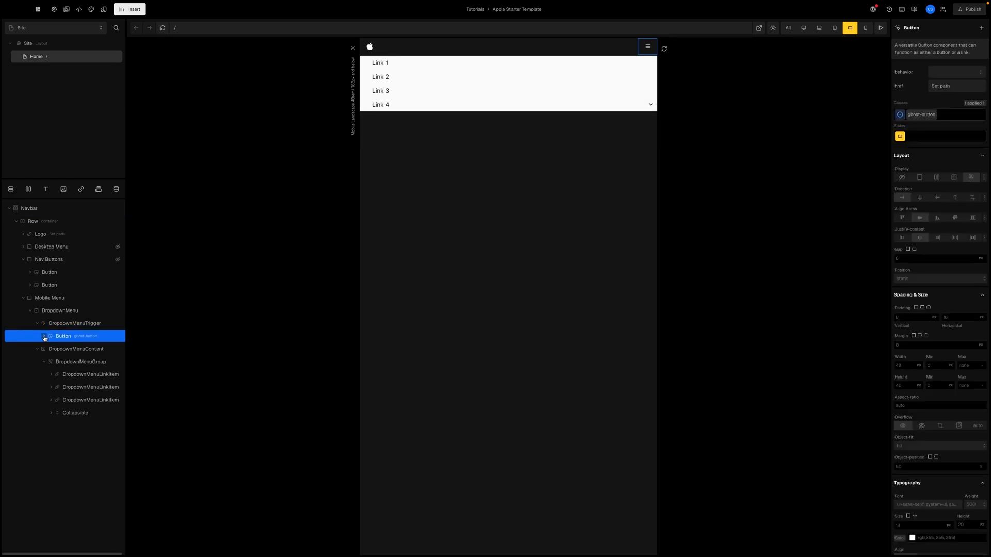
{"action": "left_click", "coordinate": [44, 336]}
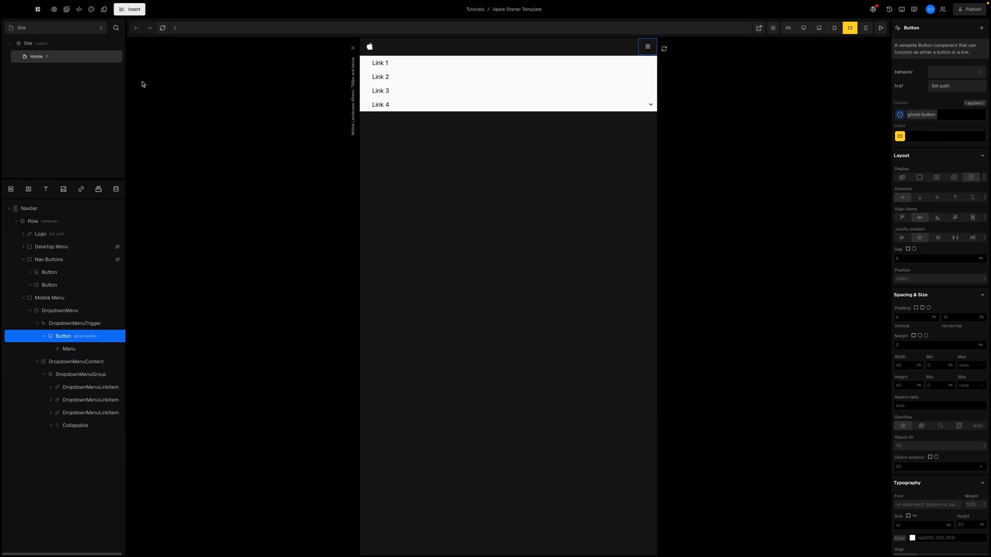
{"action": "left_click", "coordinate": [124, 9]}
{"action": "mouse_move", "coordinate": [140, 94]}
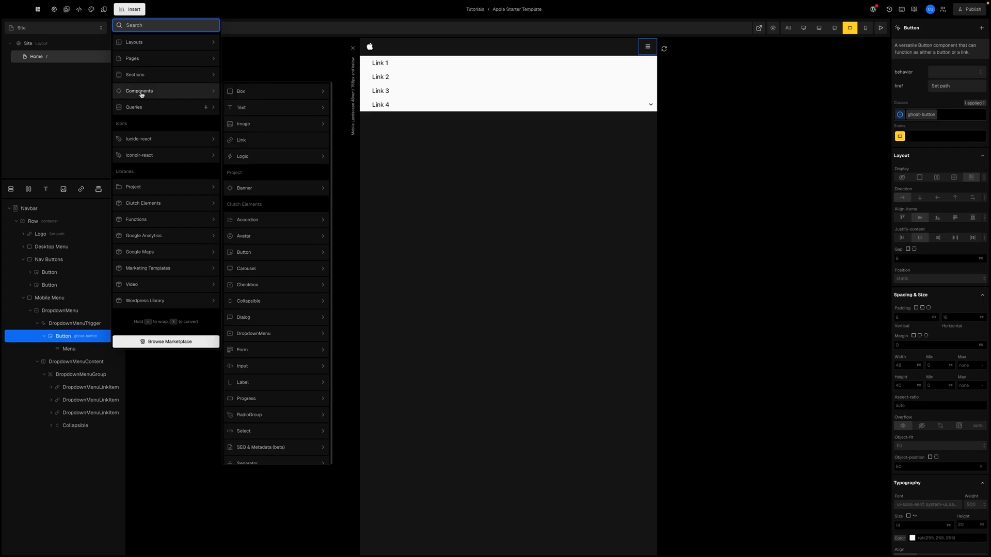
{"action": "mouse_move", "coordinate": [279, 159]}
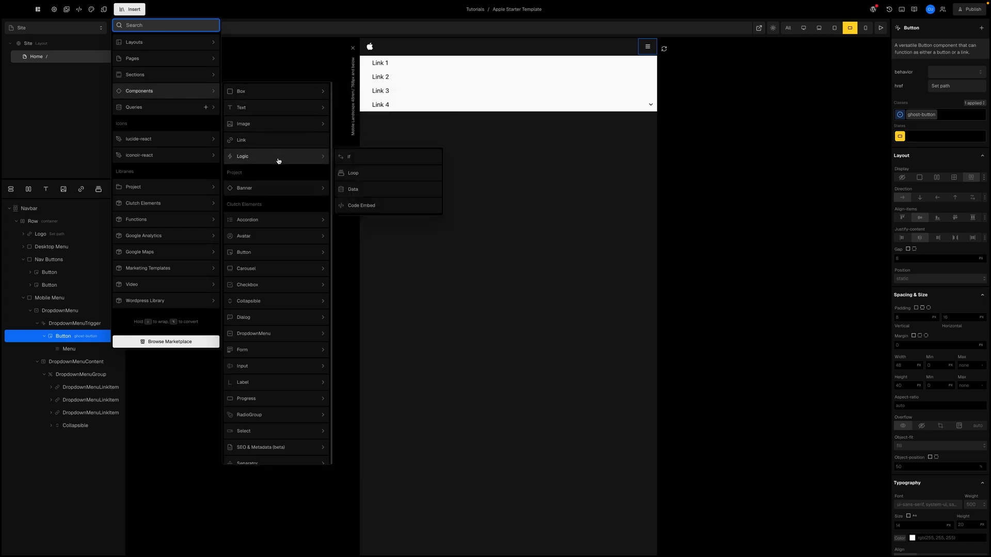
{"action": "left_click", "coordinate": [352, 161]}
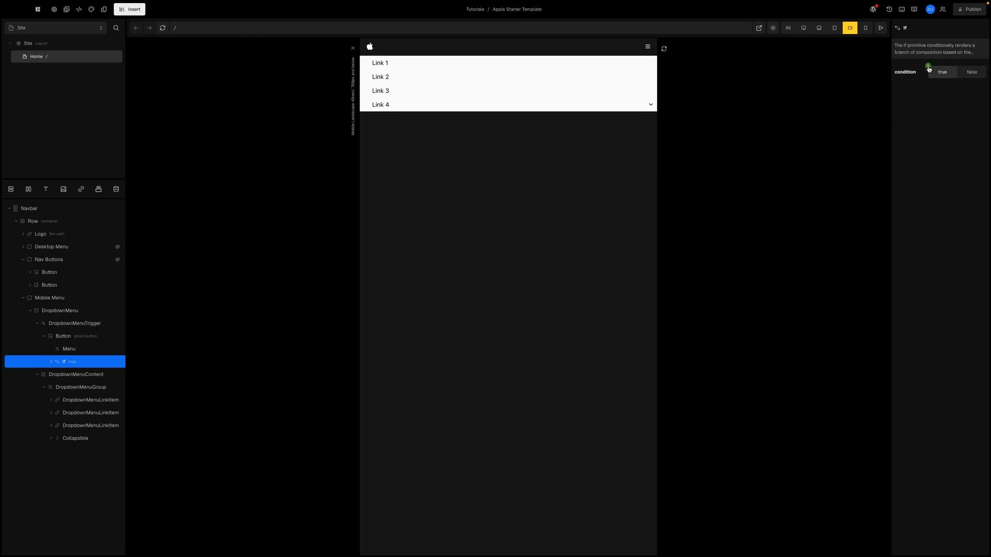
- Bind the If condition to the DropdownMenu's open variable and nest the Menu icon inside the If
{"action": "left_click", "coordinate": [927, 67]}
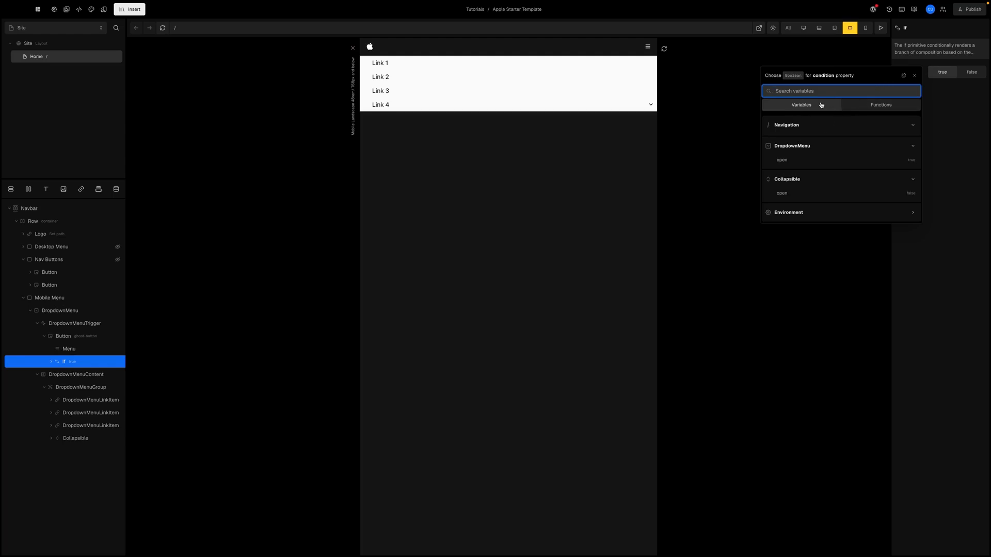
{"action": "left_click", "coordinate": [817, 160]}
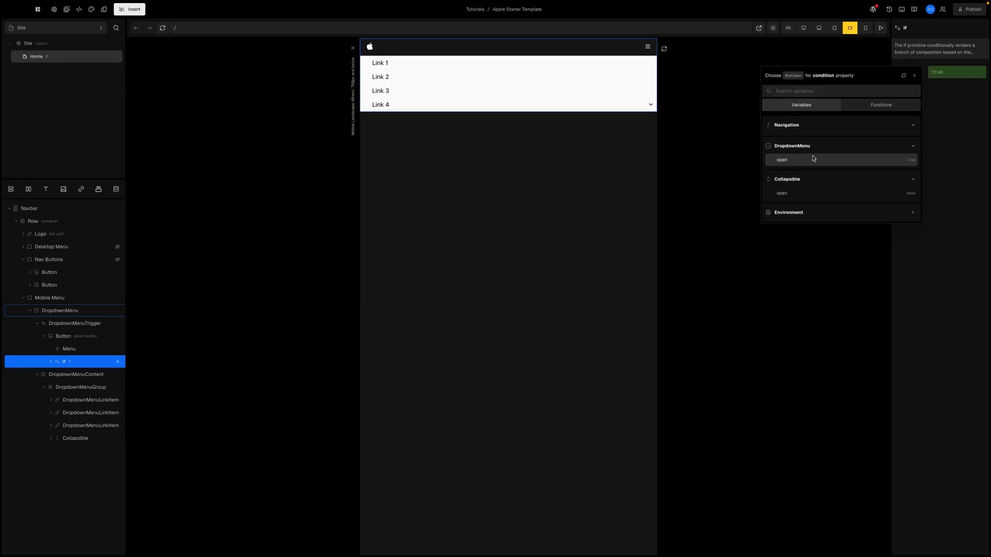
{"action": "left_click", "coordinate": [933, 127]}
{"action": "left_click", "coordinate": [936, 72]}
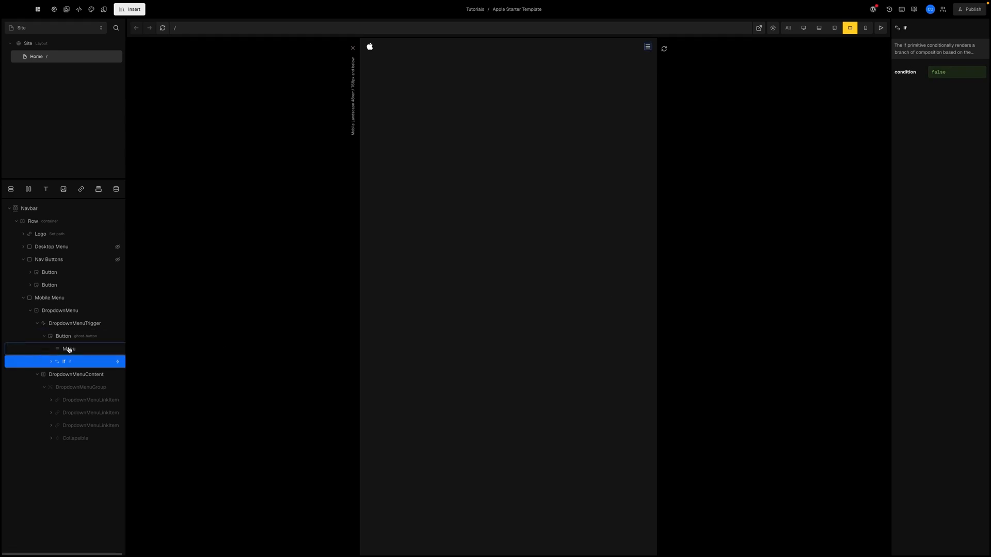
{"action": "left_click_drag", "start_coordinate": [65, 361], "coordinate": [64, 361]}
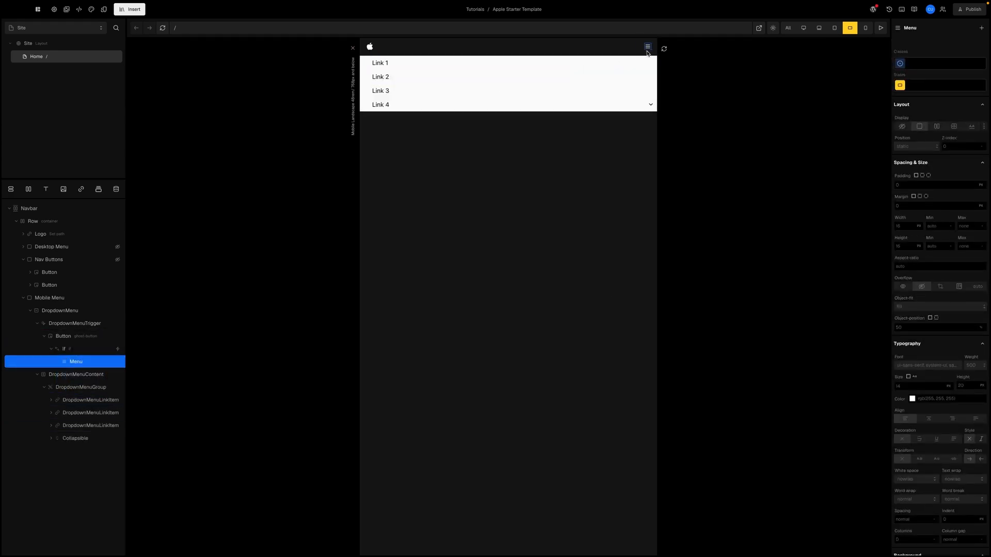
- Change the If condition to the isFalsy function, with the DropdownMenu's open variable as its value
{"action": "left_click", "coordinate": [57, 349]}
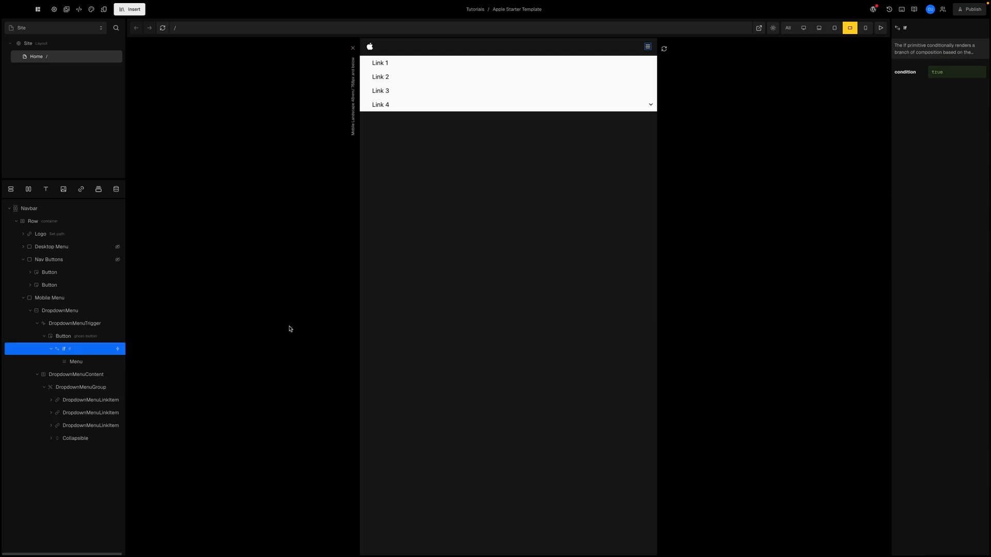
{"action": "left_click", "coordinate": [948, 76]}
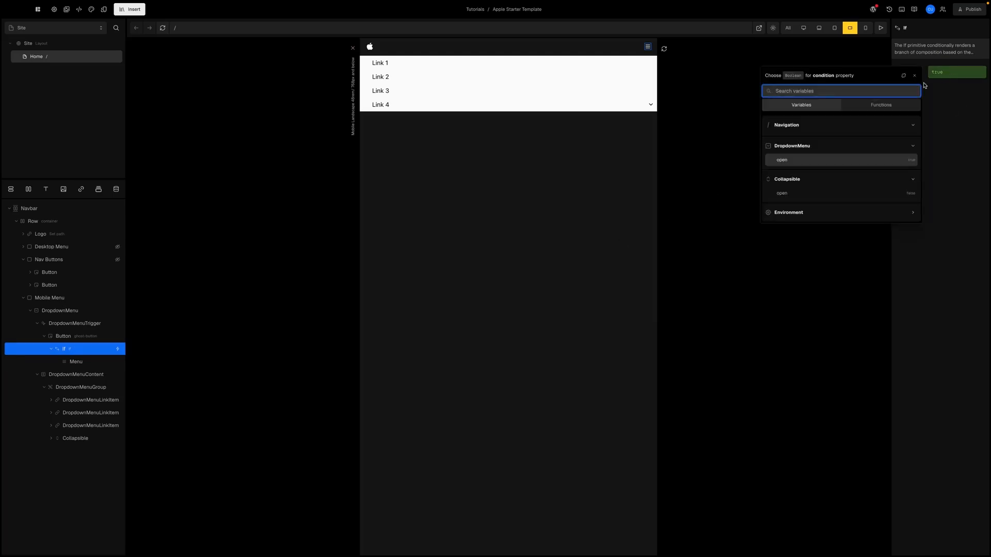
{"action": "left_click", "coordinate": [872, 107]}
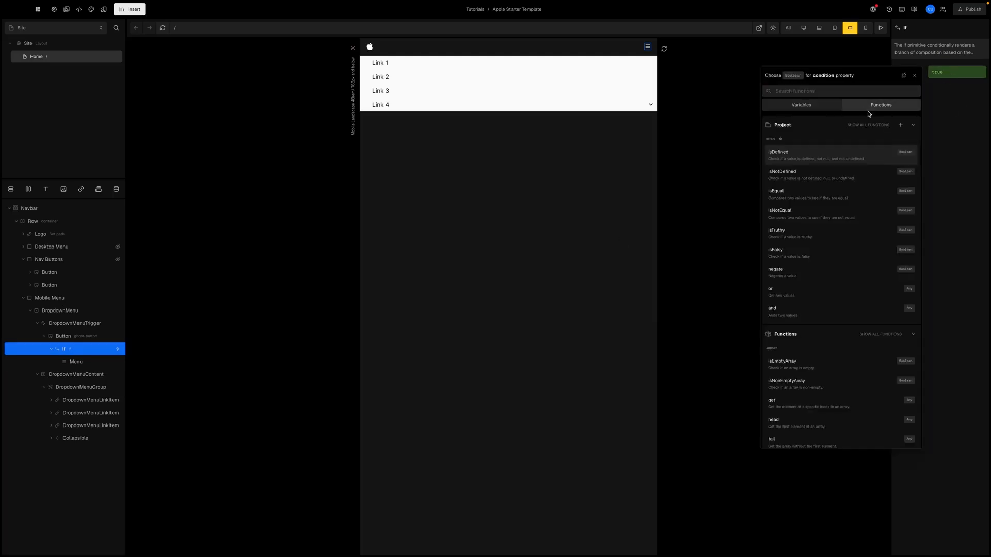
{"action": "left_click", "coordinate": [802, 257]}
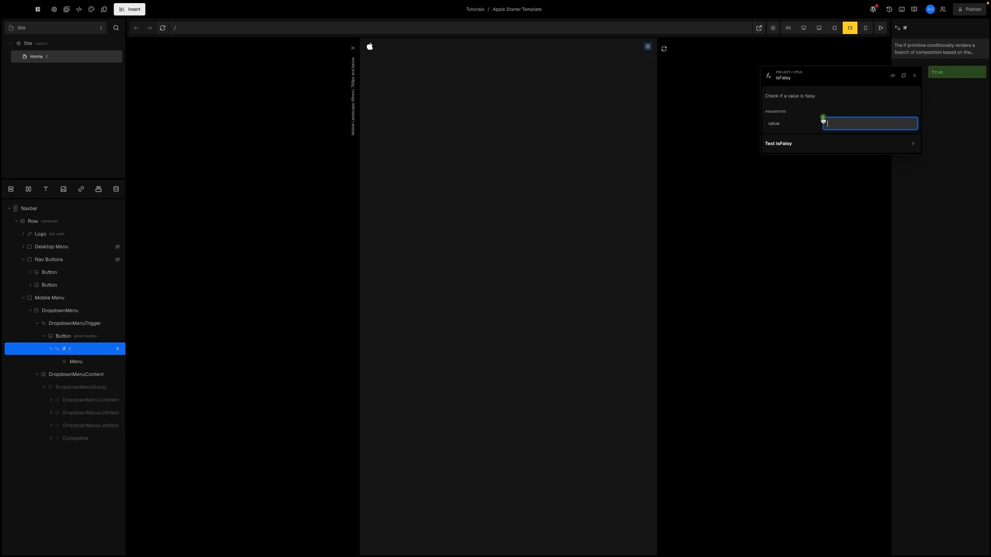
{"action": "left_click", "coordinate": [823, 120]}
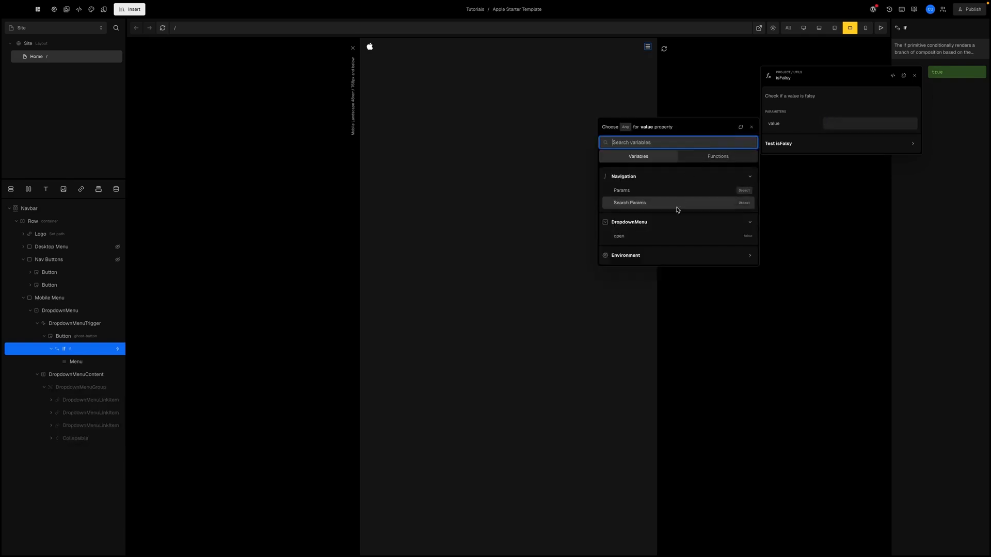
{"action": "left_click", "coordinate": [663, 236]}
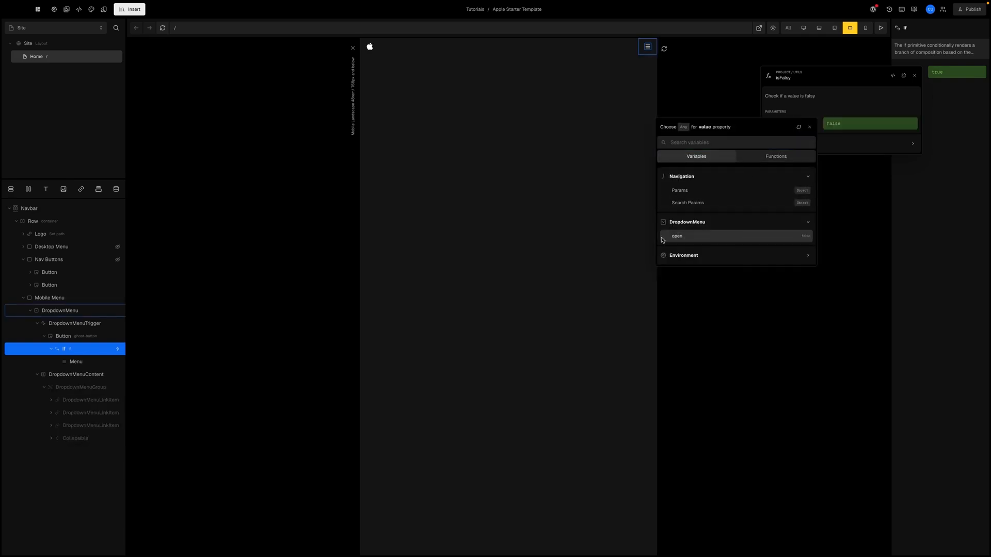
{"action": "left_click", "coordinate": [946, 129]}
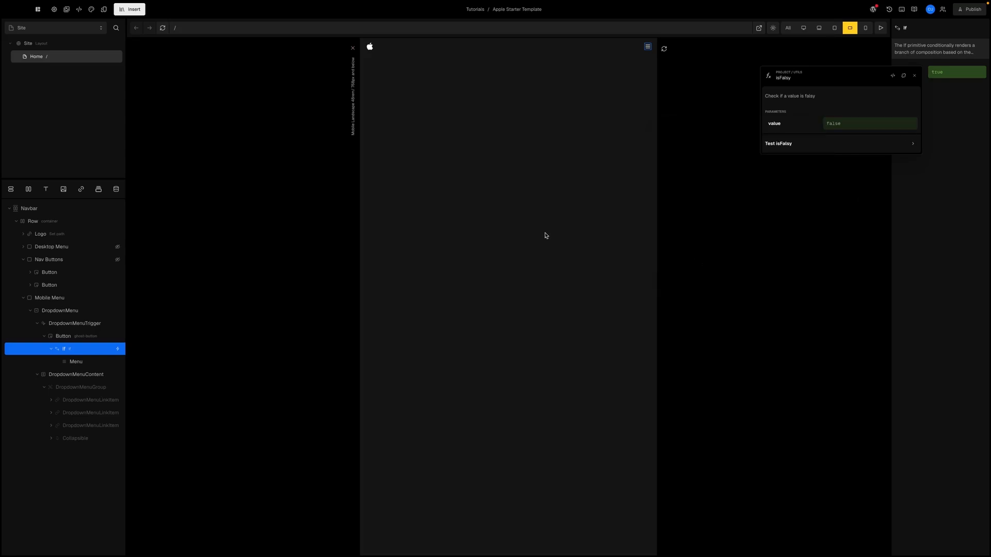
- Insert a second If inside the DropdownMenuTrigger's button and bind its condition to the DropdownMenu's open variable
{"action": "left_click", "coordinate": [76, 365]}
{"action": "left_click", "coordinate": [73, 363]}
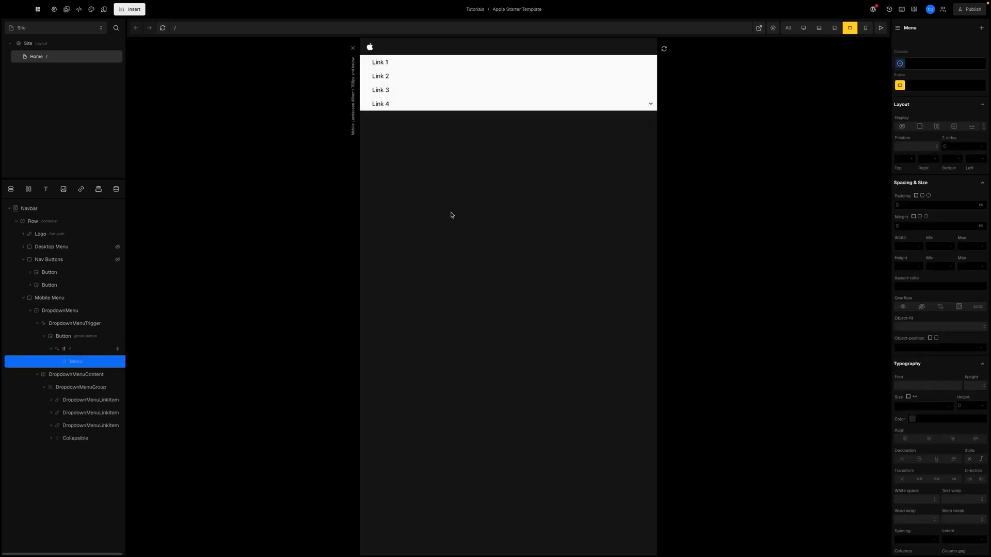
{"action": "left_click", "coordinate": [55, 351]}
{"action": "left_click", "coordinate": [51, 349]}
{"action": "left_click", "coordinate": [61, 336]}
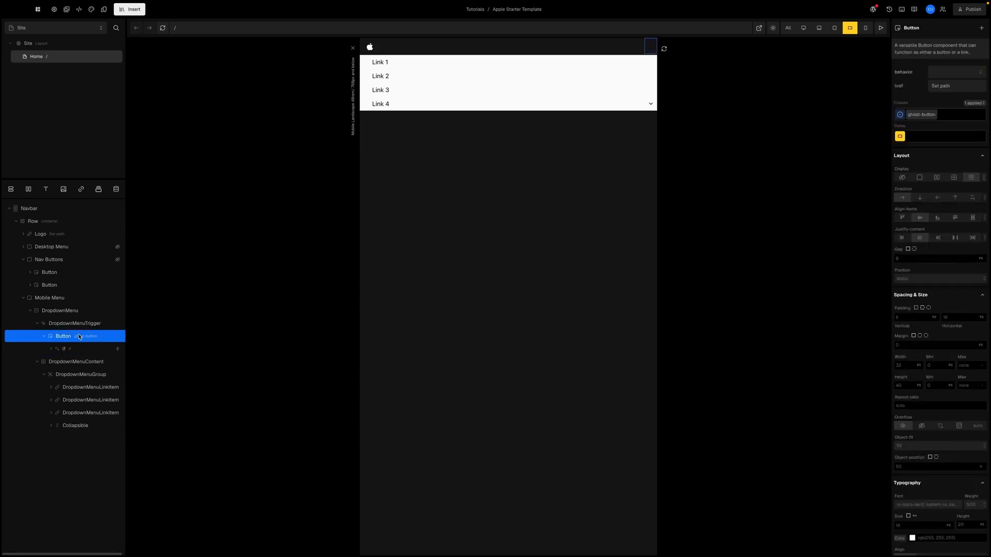
{"action": "left_click", "coordinate": [136, 10]}
{"action": "mouse_move", "coordinate": [155, 91]}
{"action": "mouse_move", "coordinate": [269, 156]}
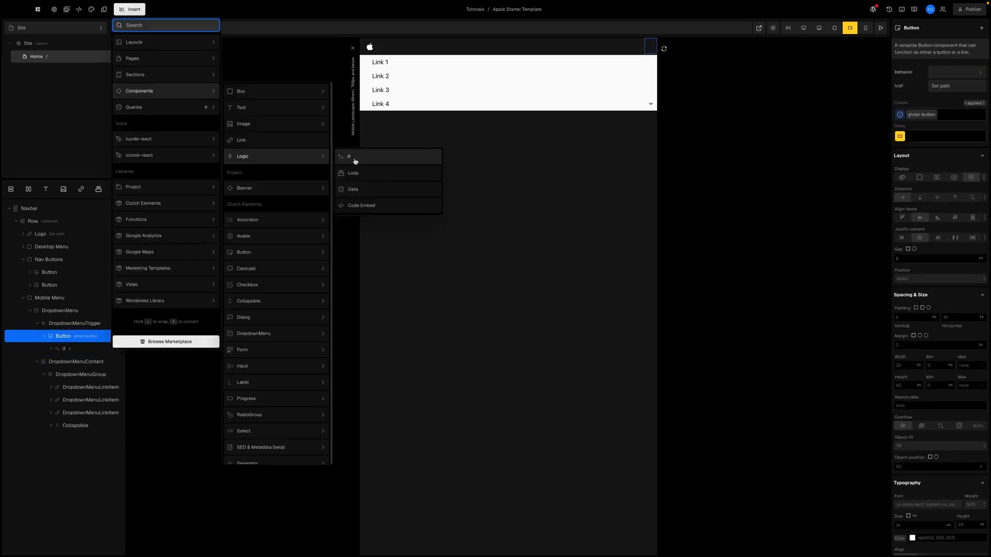
{"action": "left_click", "coordinate": [354, 157]}
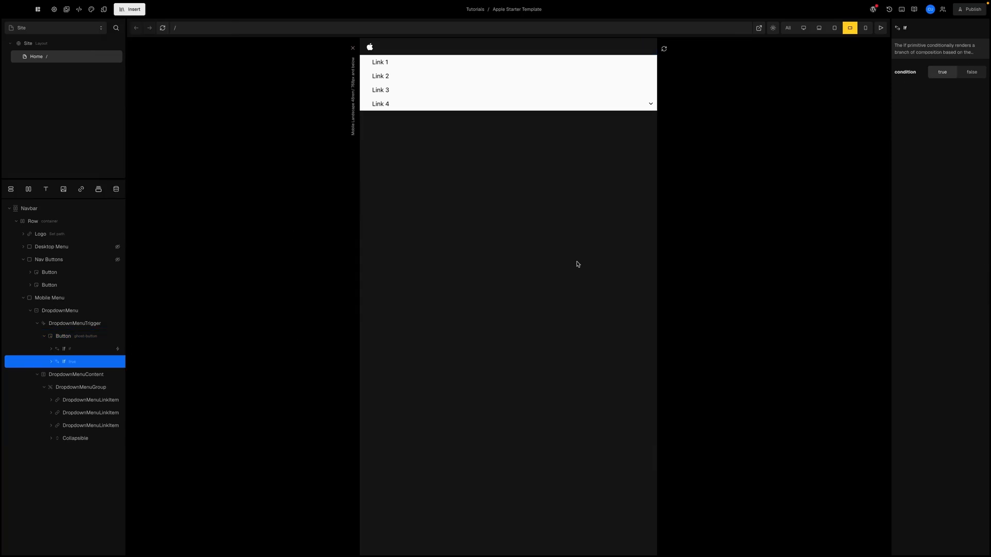
{"action": "left_click", "coordinate": [928, 67]}
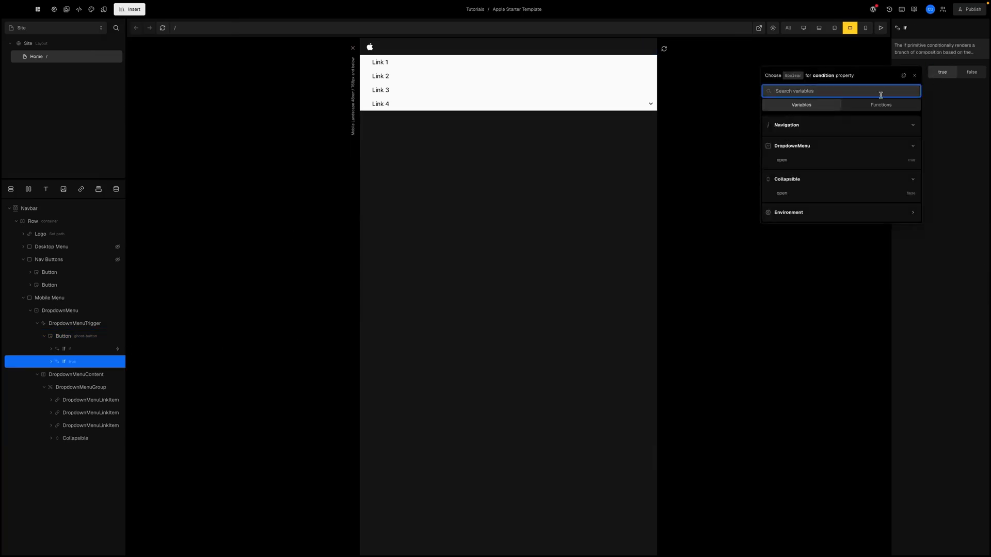
{"action": "left_click", "coordinate": [840, 159]}
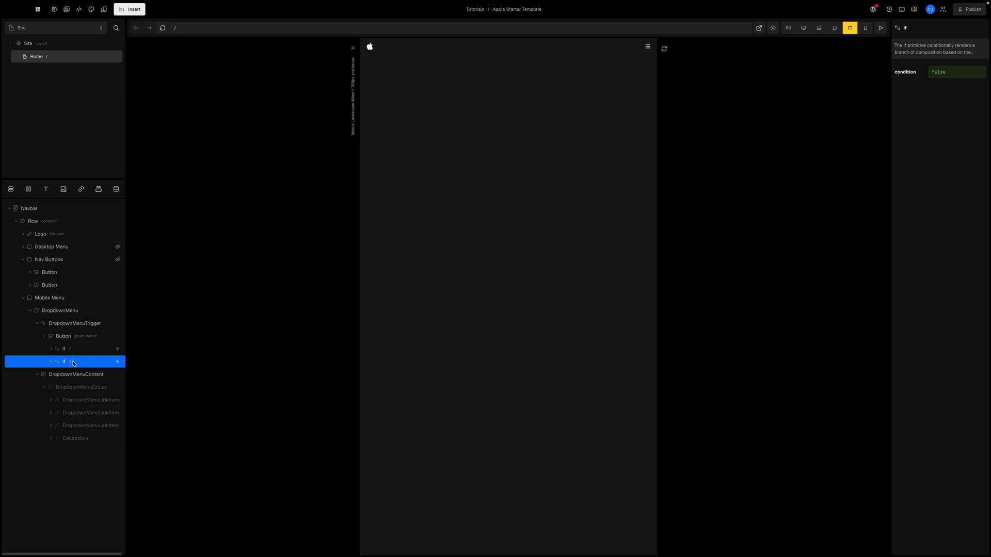
- Insert the lucide-react X icon inside the second If of the menu trigger button
{"action": "left_click", "coordinate": [130, 9]}
{"action": "mouse_move", "coordinate": [142, 42]}
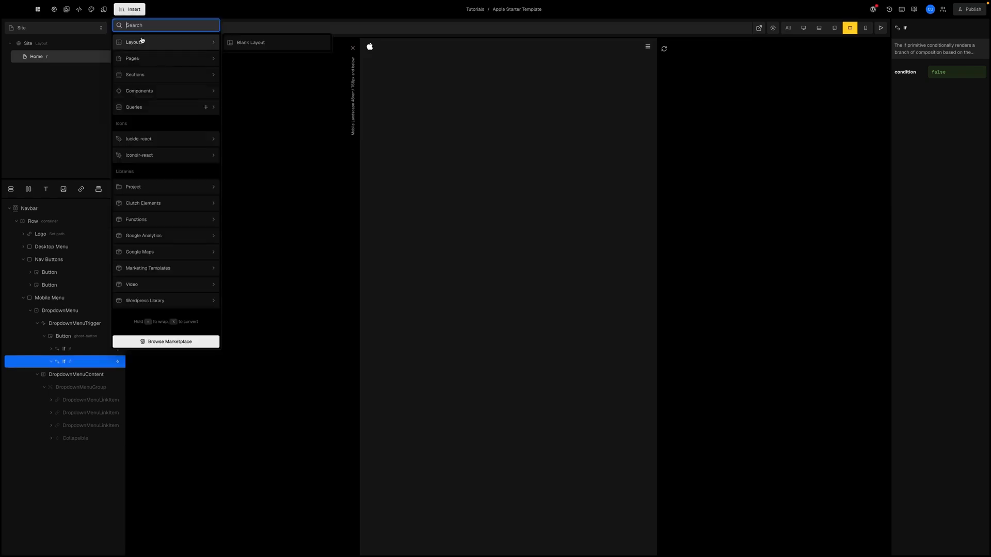
{"action": "type", "text": "close"}
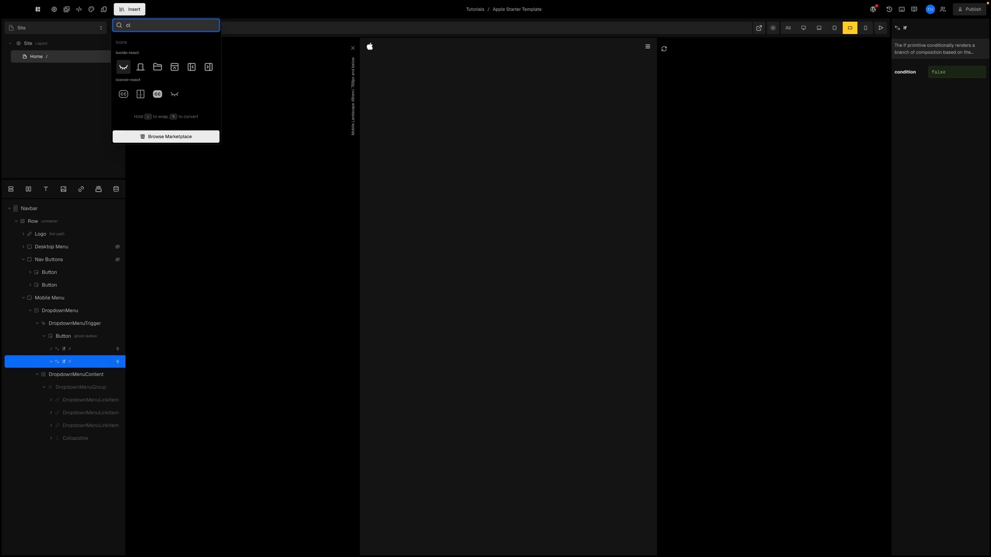
{"action": "key", "text": "BackSpace"}
{"action": "key", "text": "BackSpace"}
{"action": "key", "text": "BackSpace"}
{"action": "key", "text": "BackSpace"}
{"action": "type", "text": "x"}
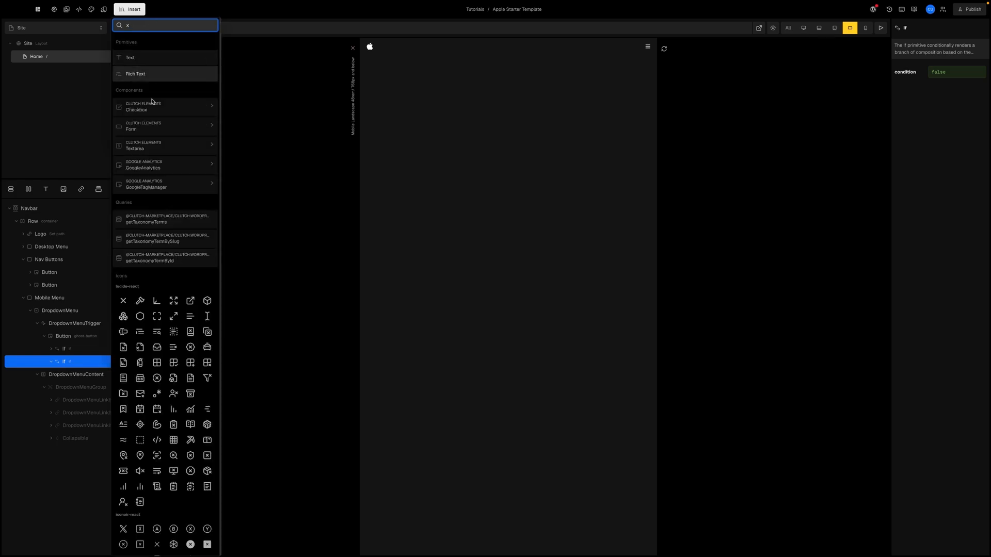
{"action": "left_click", "coordinate": [123, 300]}
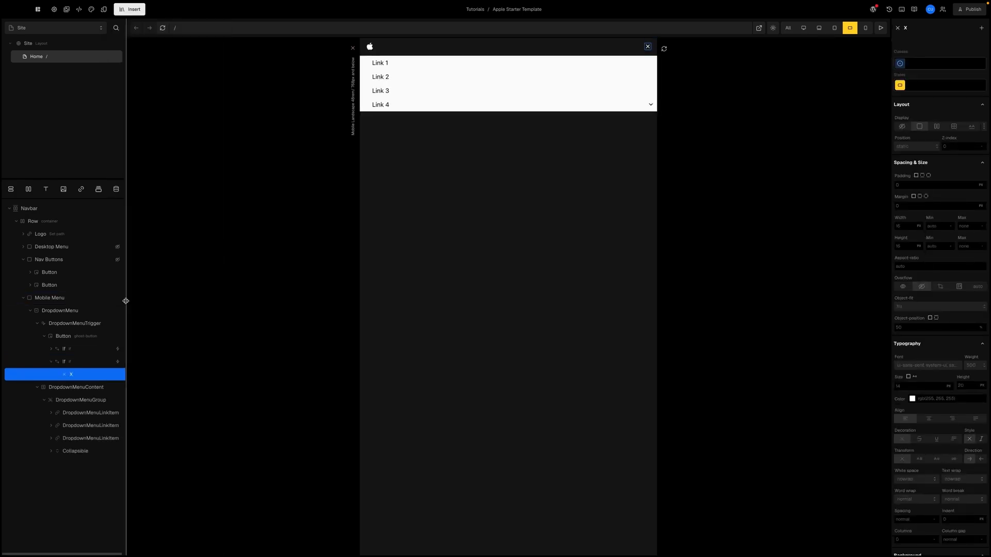
{"action": "left_click", "coordinate": [51, 363]}
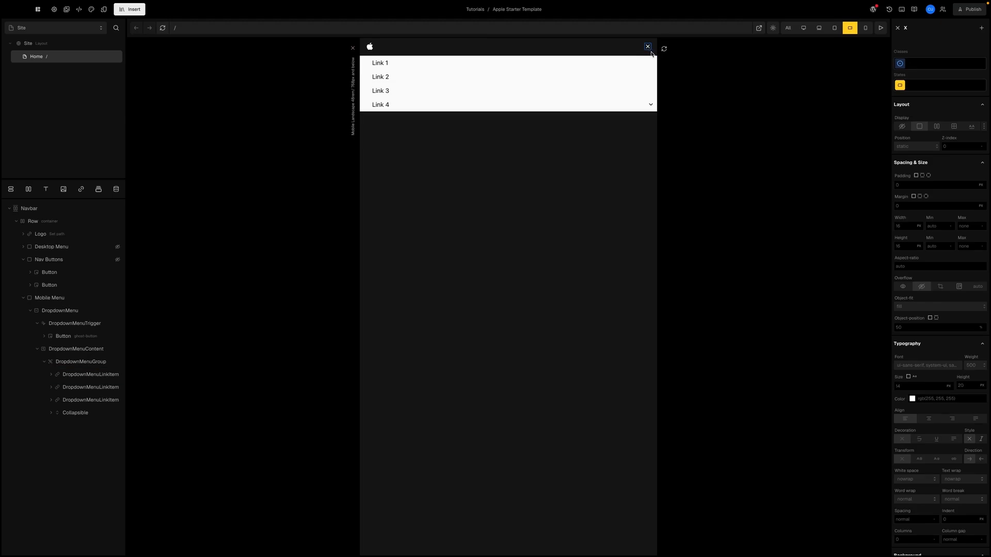
- Preview the navbar and toggle the mobile menu to check the switch between the Menu and X icons
{"action": "left_click", "coordinate": [880, 27]}
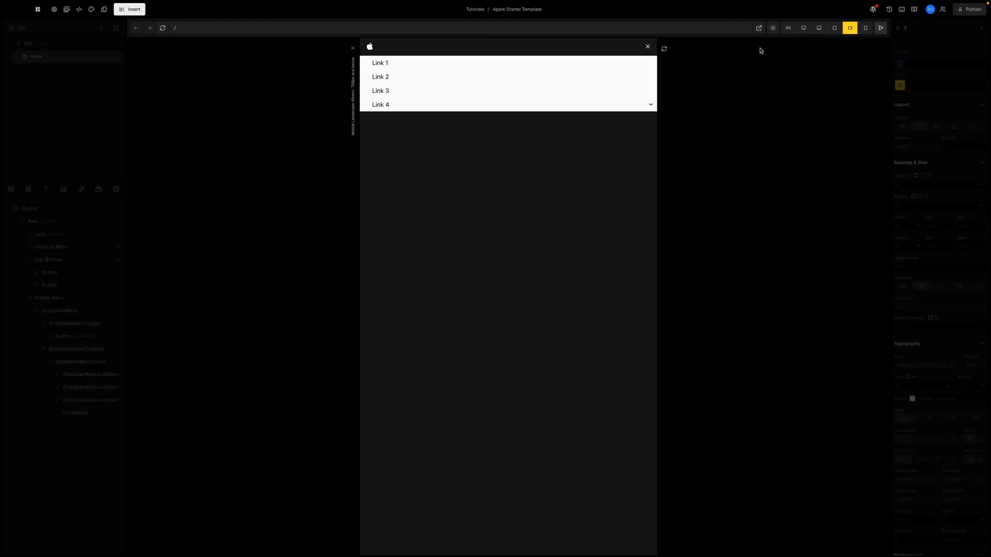
{"action": "left_click", "coordinate": [647, 48]}
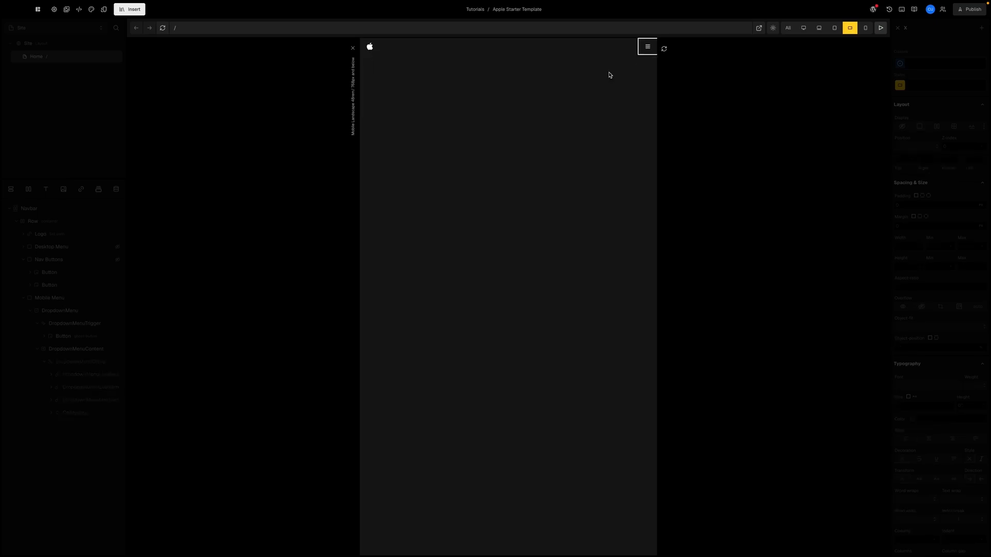
{"action": "left_click", "coordinate": [648, 48]}
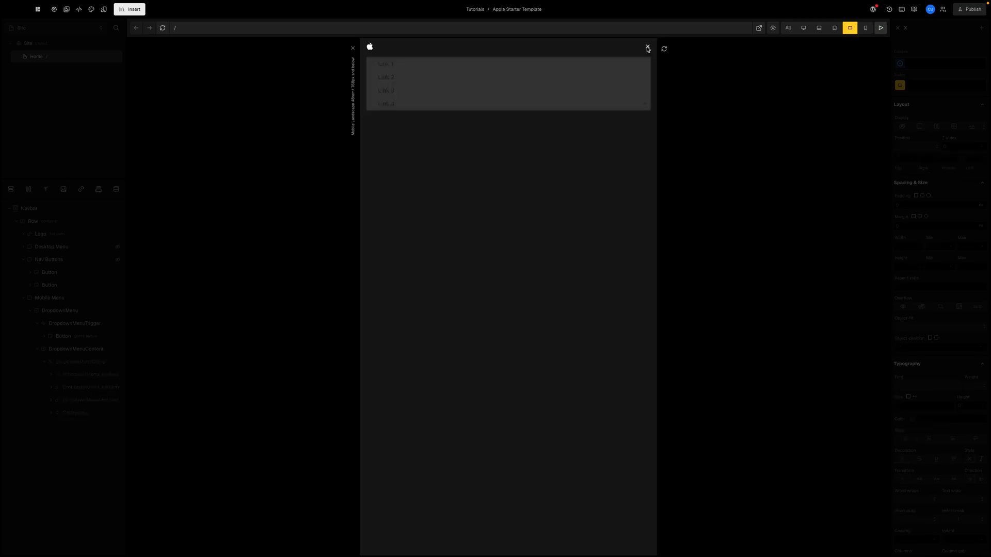
{"action": "left_click", "coordinate": [576, 129]}
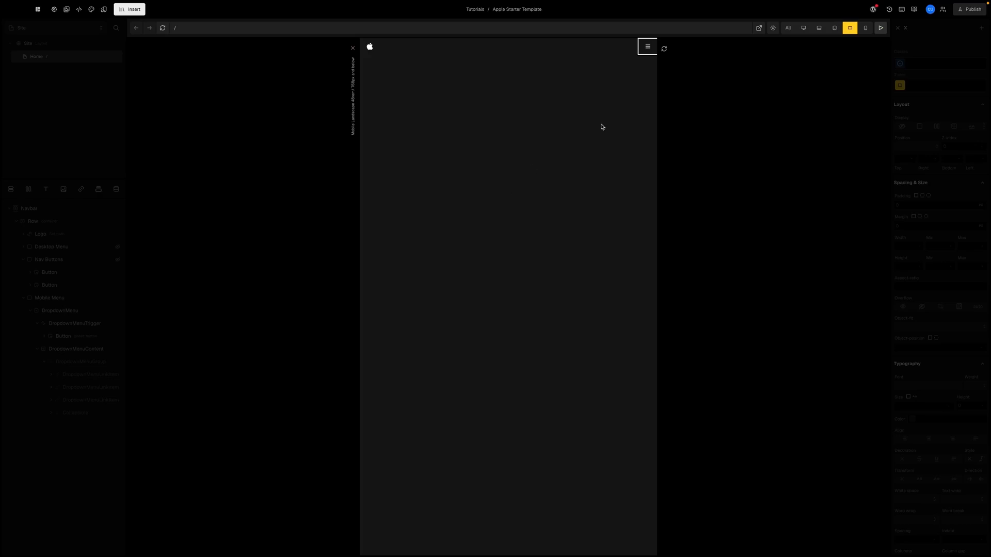
{"action": "left_click", "coordinate": [648, 48]}
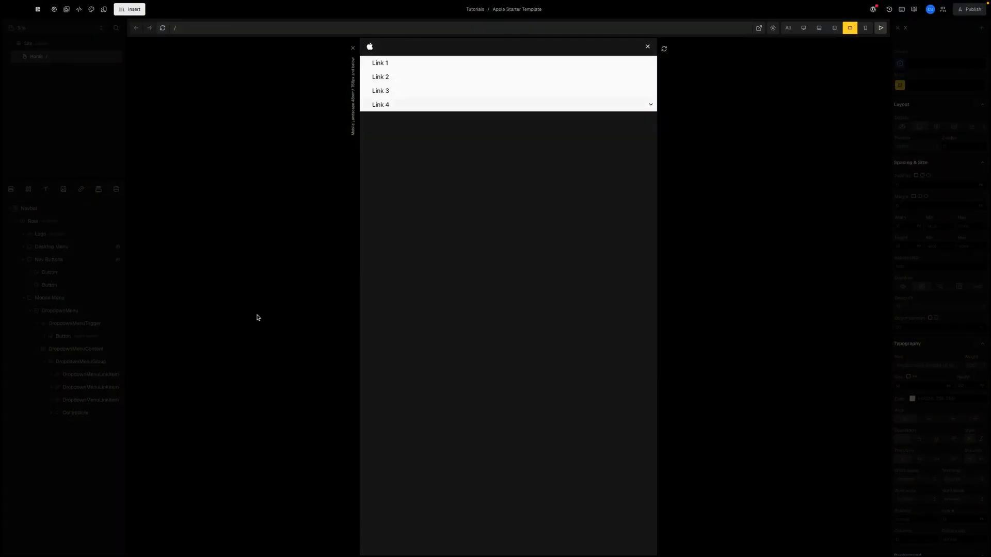
- Set the DropdownMenuContent's background color to the colors-dark-background token at the Mobile Landscape breakpoint
{"action": "left_click", "coordinate": [62, 349]}
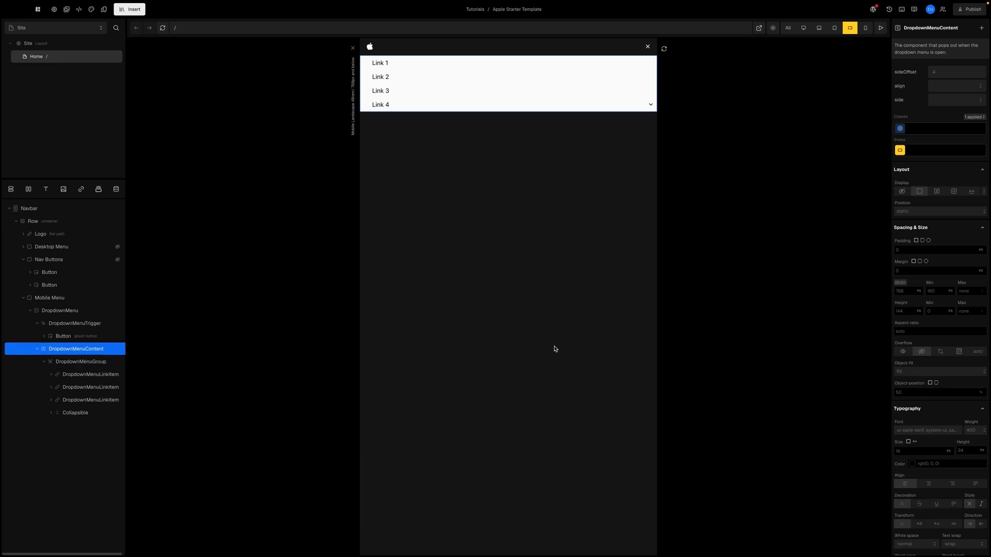
{"action": "scroll", "coordinate": [938, 357], "scroll_direction": "down", "scroll_amount": 10}
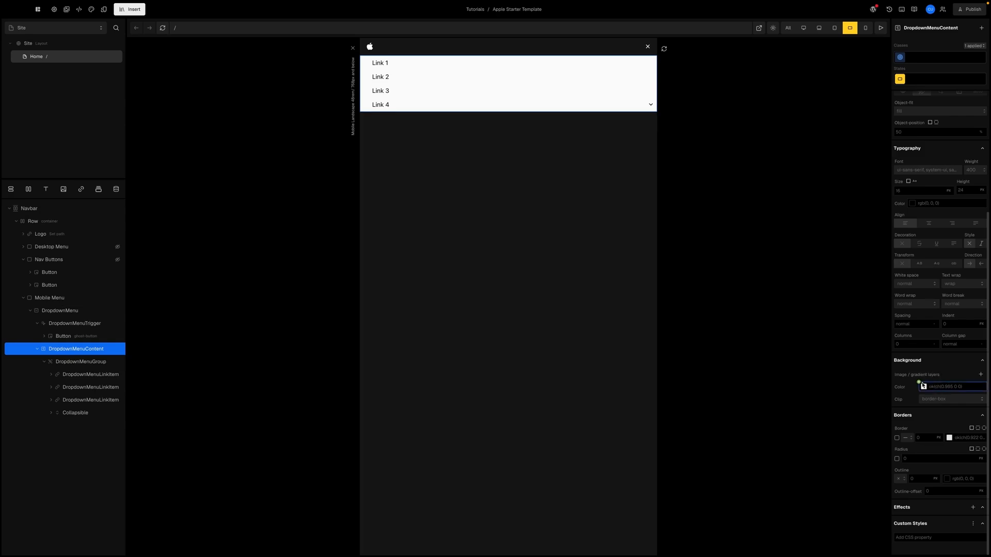
{"action": "left_click", "coordinate": [923, 386]}
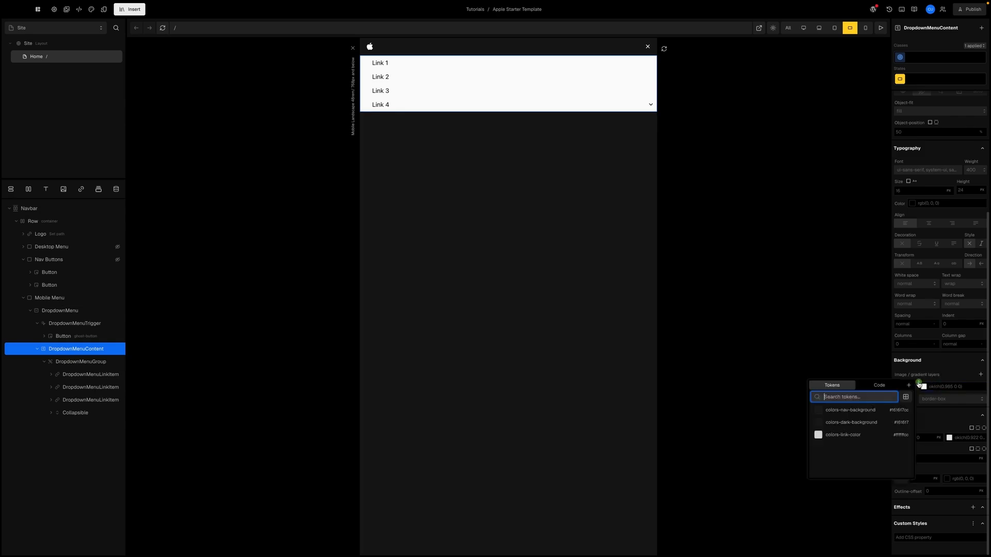
{"action": "left_click", "coordinate": [850, 423]}
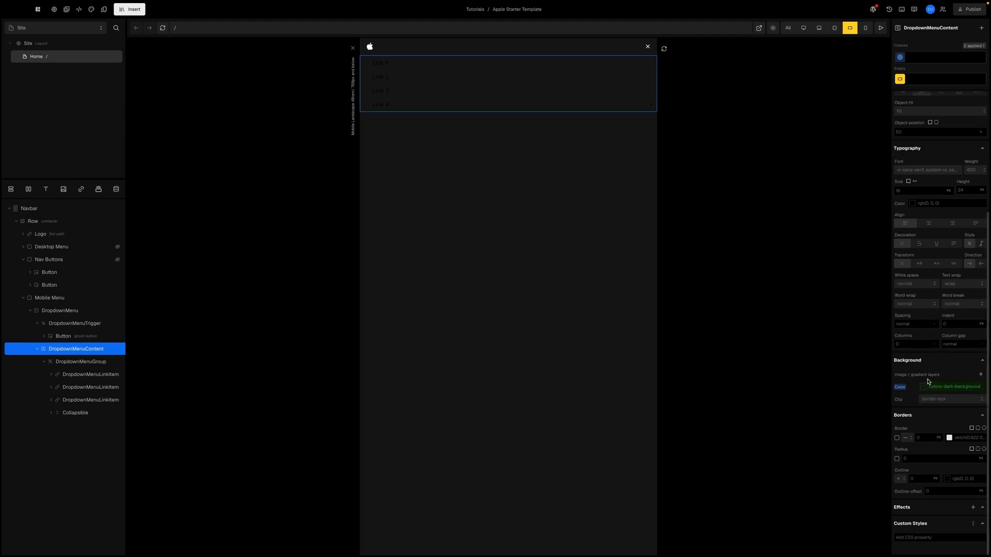
- Set the DropdownMenuContent's text color to the white color token
{"action": "scroll", "coordinate": [928, 381], "scroll_direction": "up", "scroll_amount": 5}
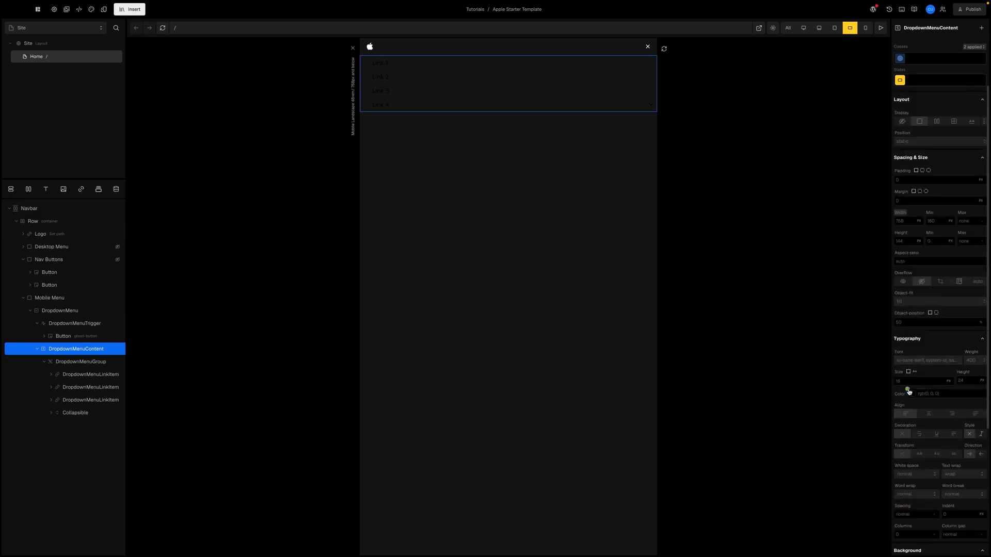
{"action": "left_click", "coordinate": [907, 389]}
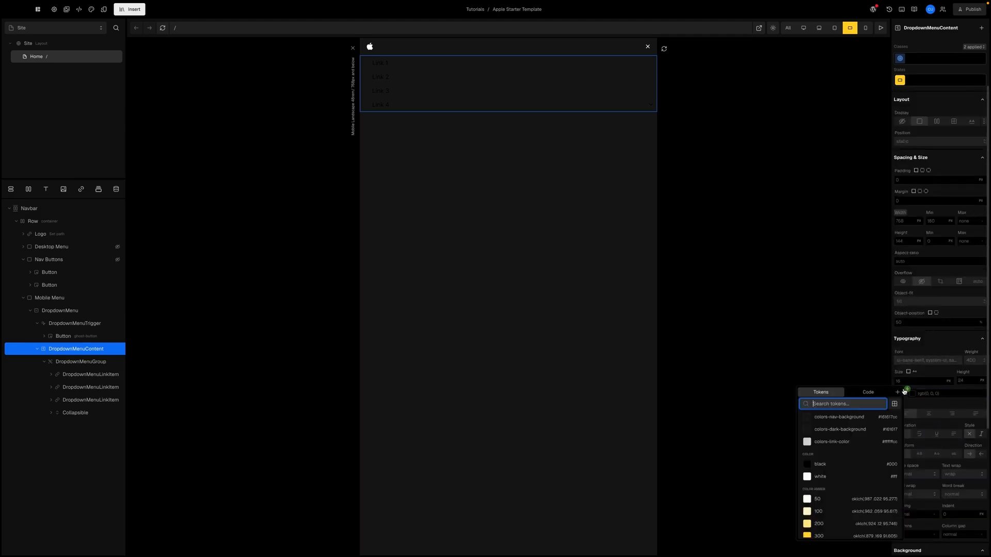
{"action": "left_click", "coordinate": [837, 477]}
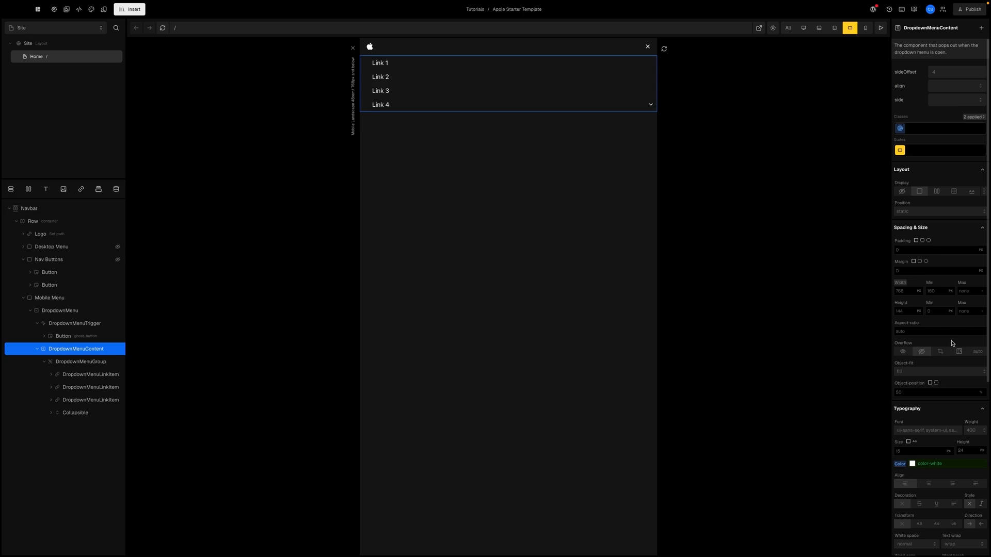
{"action": "left_click", "coordinate": [934, 272]}
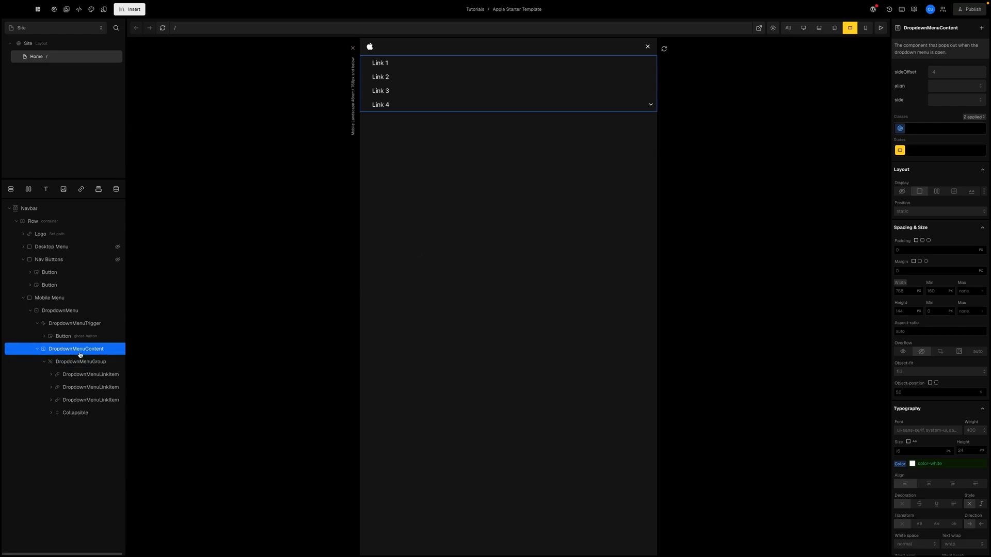
- Set the DropdownMenuContent's sideOffset to 0
{"action": "left_click", "coordinate": [907, 76]}
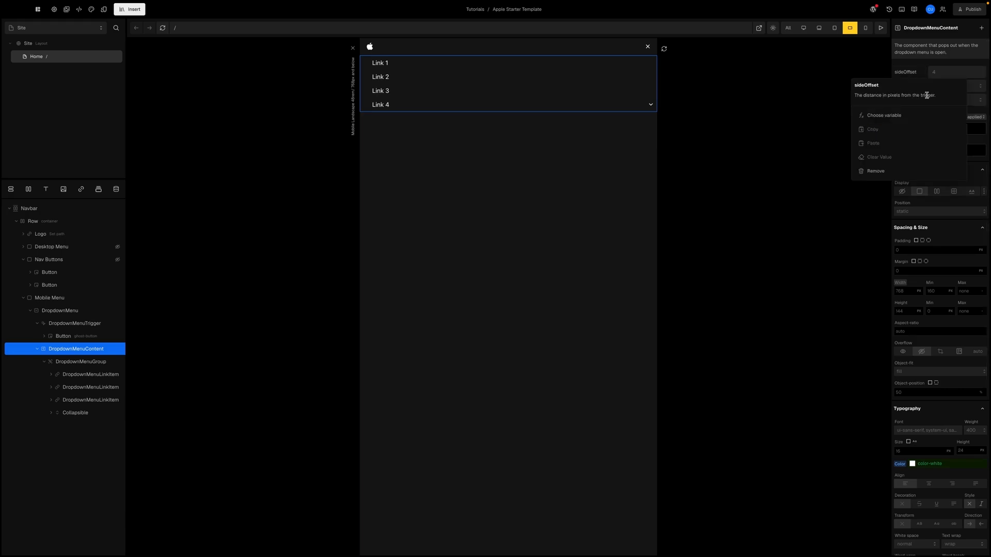
{"action": "left_click", "coordinate": [939, 73]}
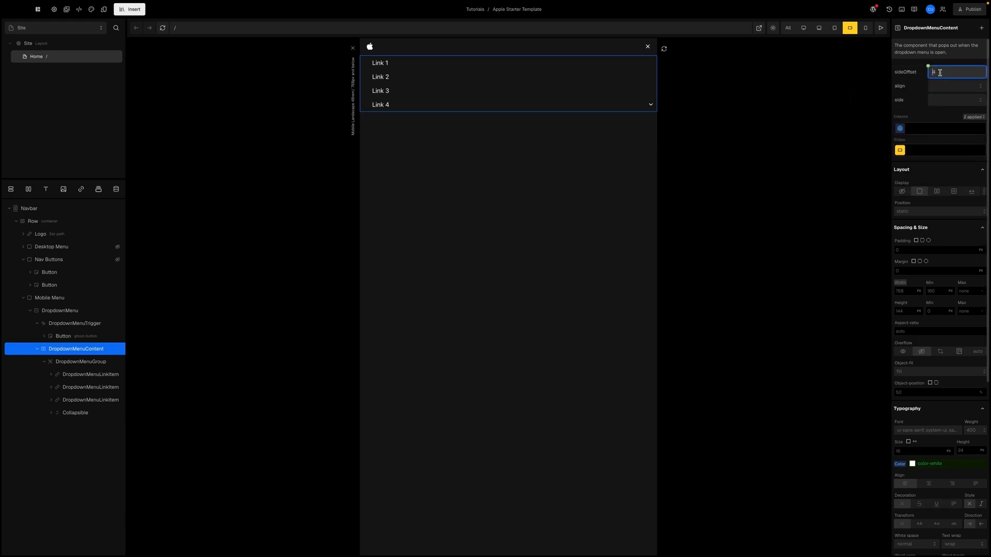
{"action": "type", "text": "0"}
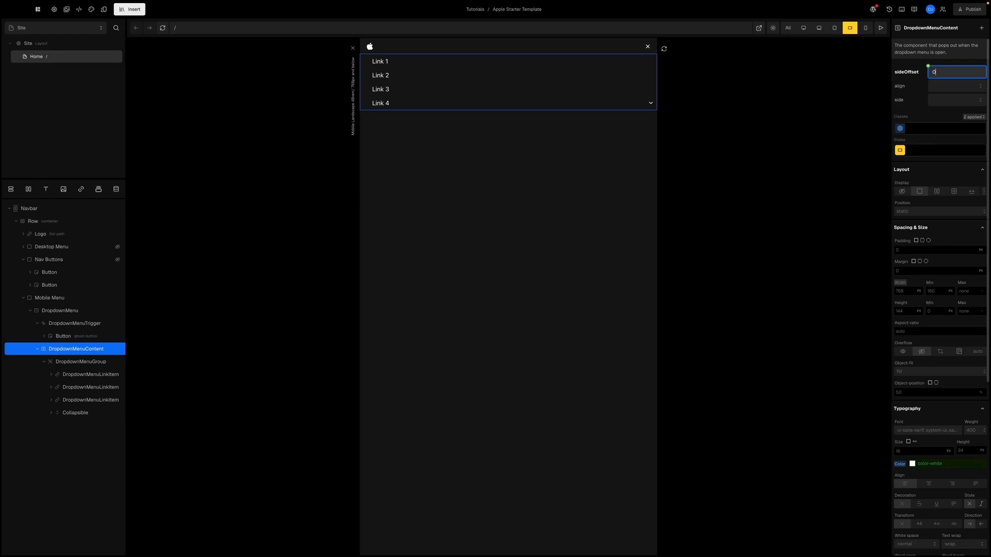
{"action": "left_click", "coordinate": [954, 63]}
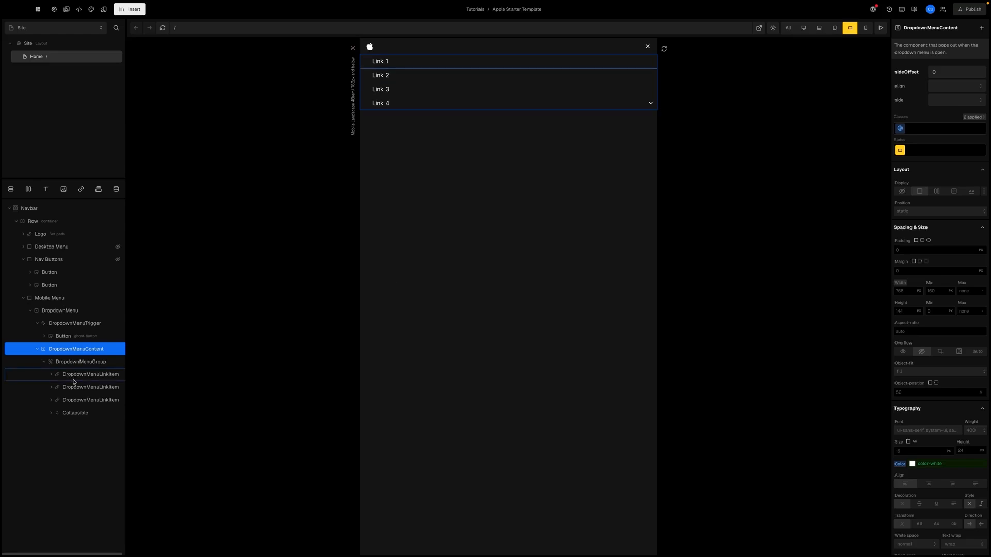
- Delete the second and third DropdownMenuLinkItems and the Collapsible from the DropdownMenuGroup, keeping only Link 1
{"action": "left_click", "coordinate": [73, 401]}
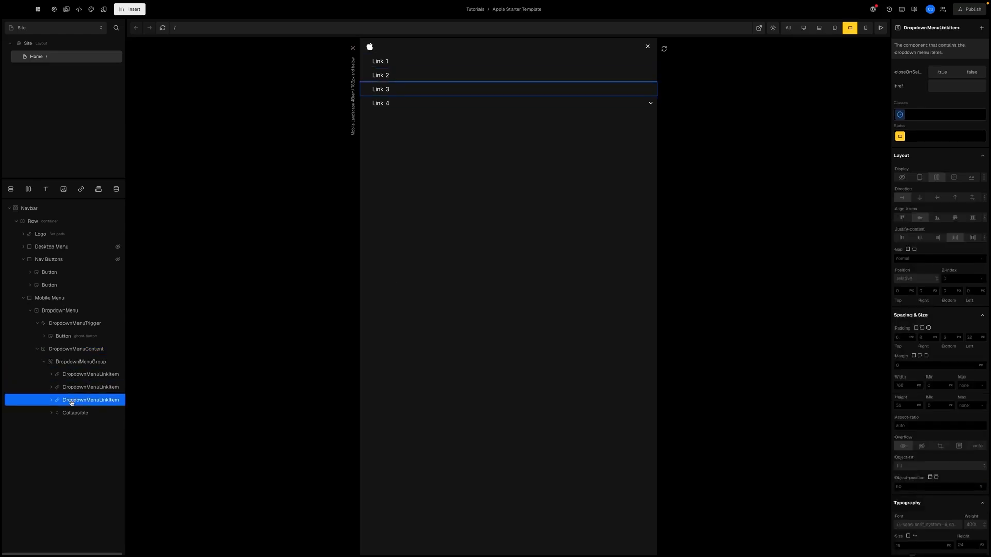
{"action": "left_click", "coordinate": [73, 412]}
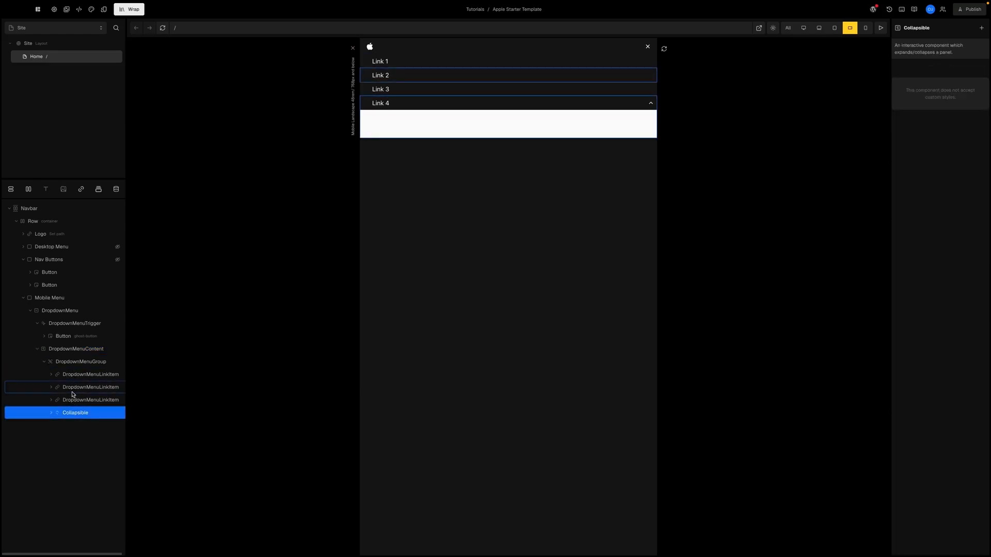
{"action": "left_click", "coordinate": [73, 390], "text": "shift"}
{"action": "right_click", "coordinate": [75, 396]}
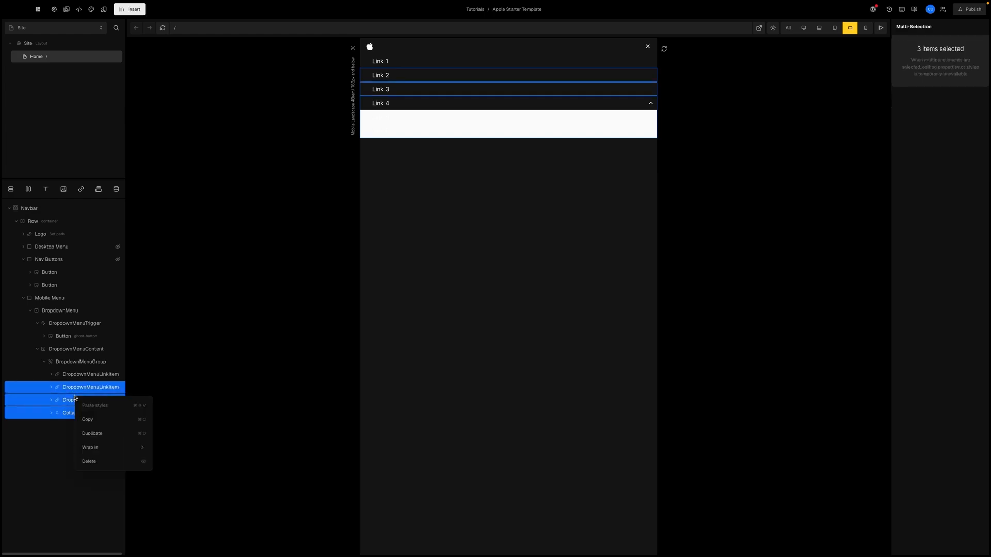
{"action": "left_click", "coordinate": [102, 462]}
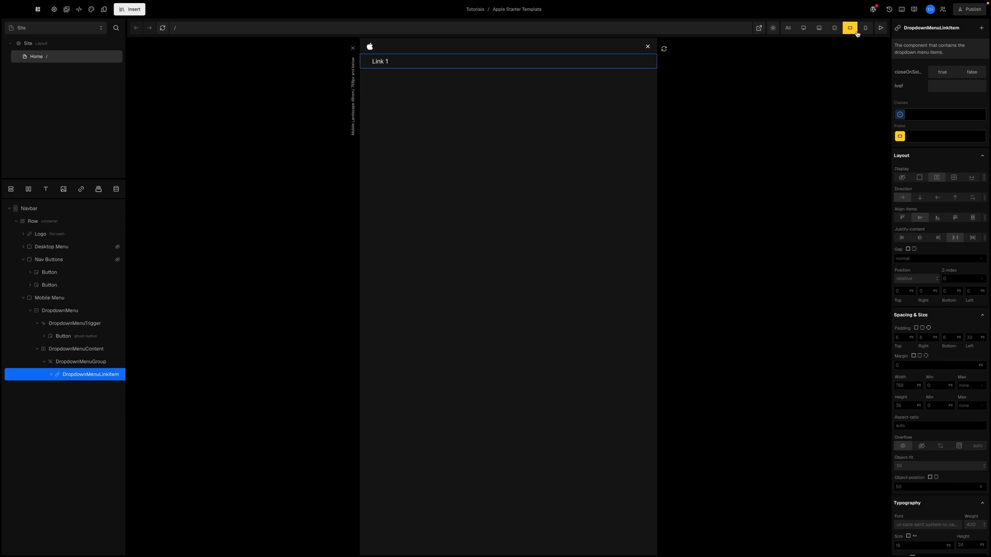
- Set the remaining DropdownMenuLinkItem's font size to 1.75 rem at the Mobile Landscape breakpoint
{"action": "left_click", "coordinate": [880, 28]}
{"action": "scroll", "coordinate": [921, 303], "scroll_direction": "down", "scroll_amount": 2}
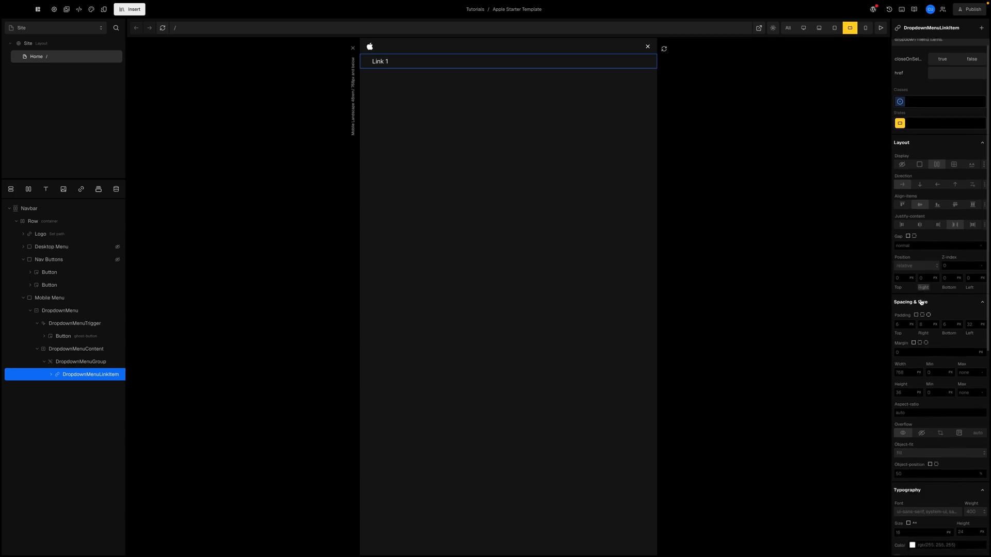
{"action": "scroll", "coordinate": [921, 302], "scroll_direction": "down", "scroll_amount": 5}
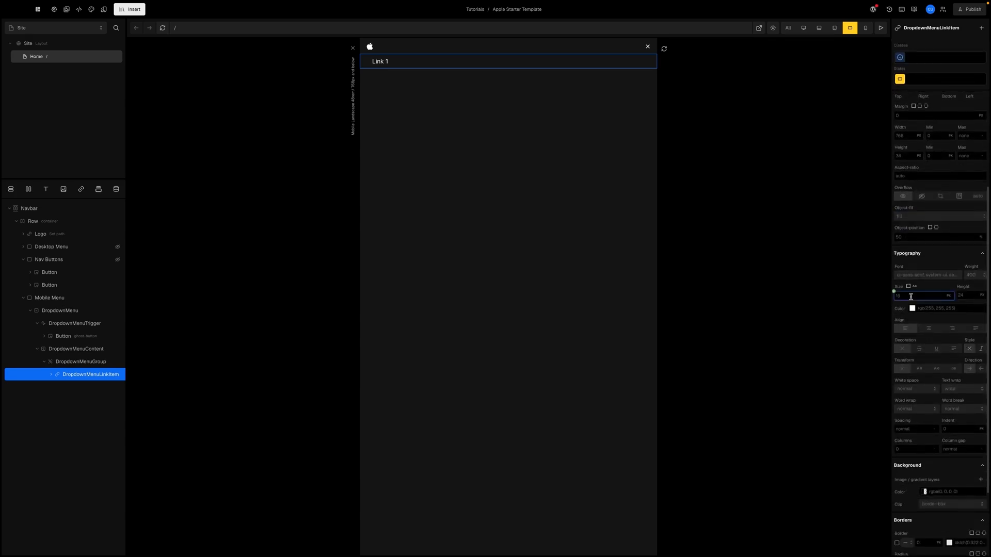
{"action": "left_click", "coordinate": [902, 294]}
{"action": "key", "text": "BackSpace"}
{"action": "key", "text": "Return"}
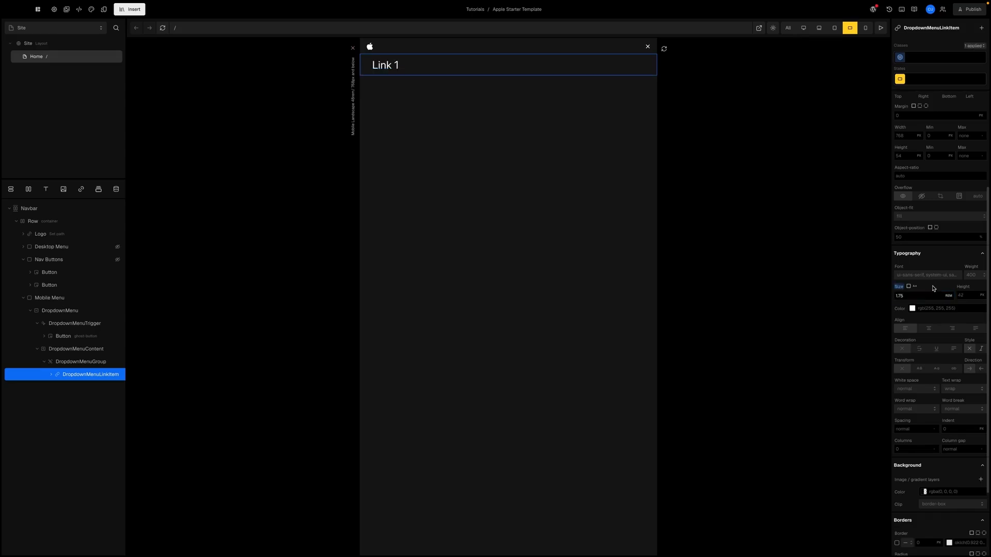
- Set the DropdownMenuLinkItem's font weight to Semi Bold 600 and its left padding to spacing token 12 (3rem)
{"action": "left_click", "coordinate": [973, 275]}
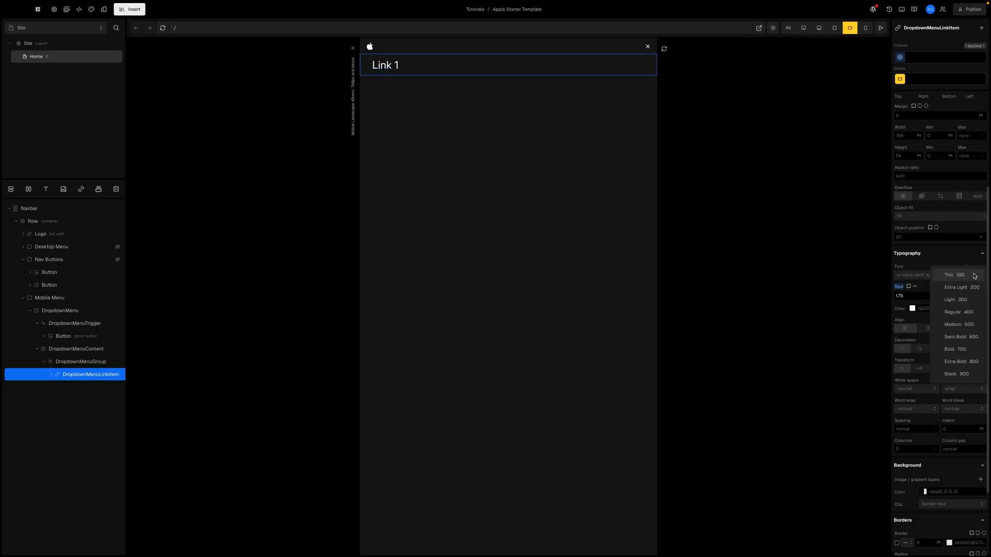
{"action": "left_click", "coordinate": [958, 338]}
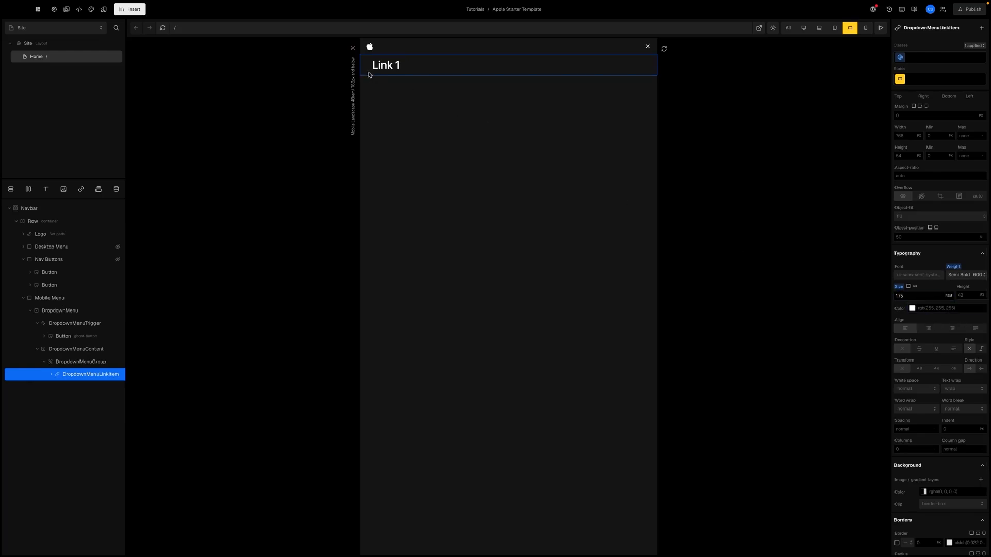
{"action": "scroll", "coordinate": [936, 291], "scroll_direction": "up", "scroll_amount": 3}
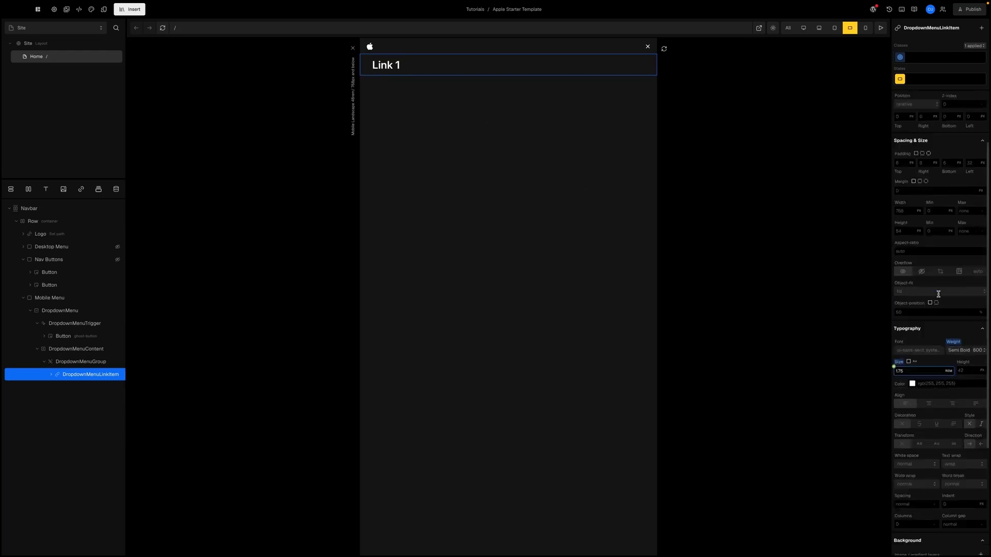
{"action": "scroll", "coordinate": [938, 294], "scroll_direction": "up", "scroll_amount": 2}
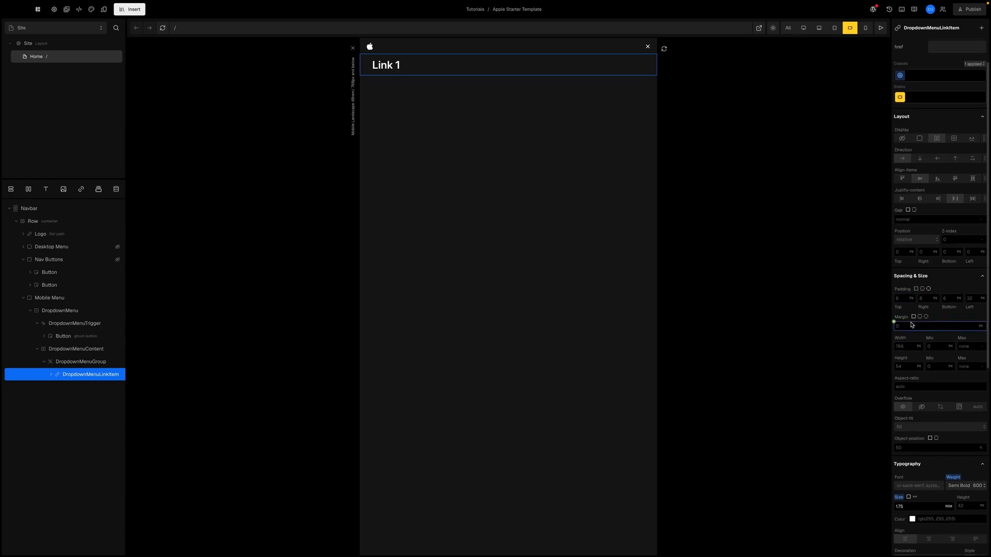
{"action": "left_click", "coordinate": [898, 298]}
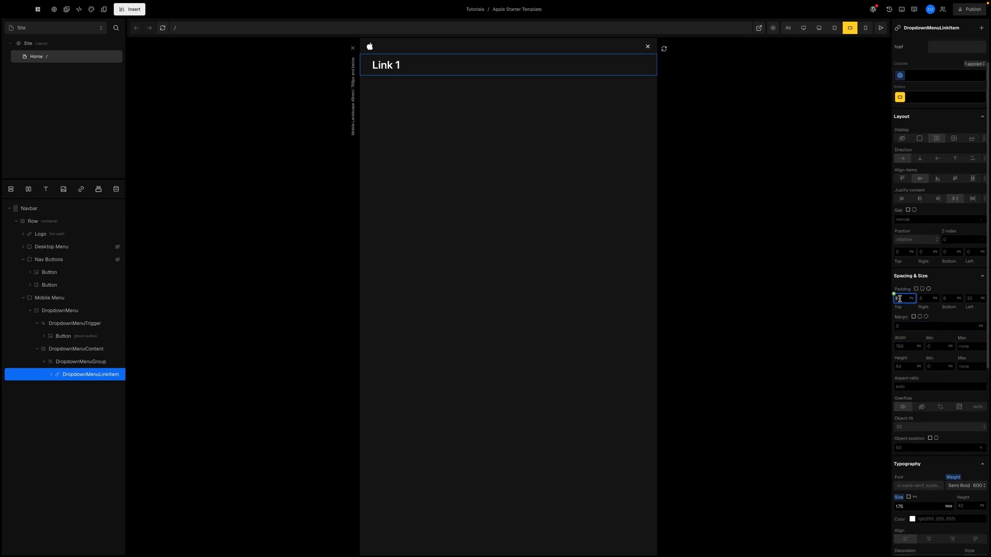
{"action": "left_click", "coordinate": [969, 299]}
{"action": "left_click", "coordinate": [965, 294]}
{"action": "scroll", "coordinate": [913, 367], "scroll_direction": "down", "scroll_amount": 4}
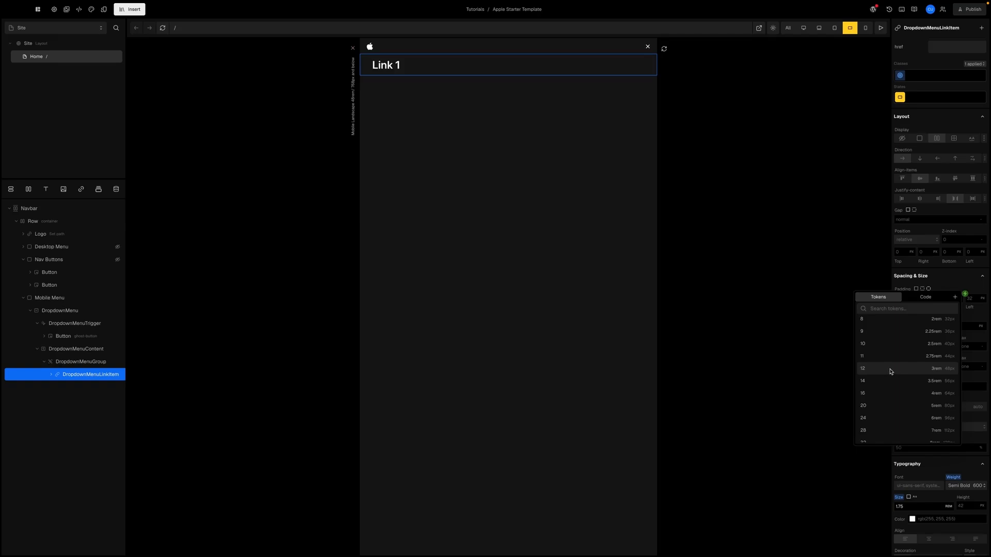
{"action": "left_click", "coordinate": [879, 370]}
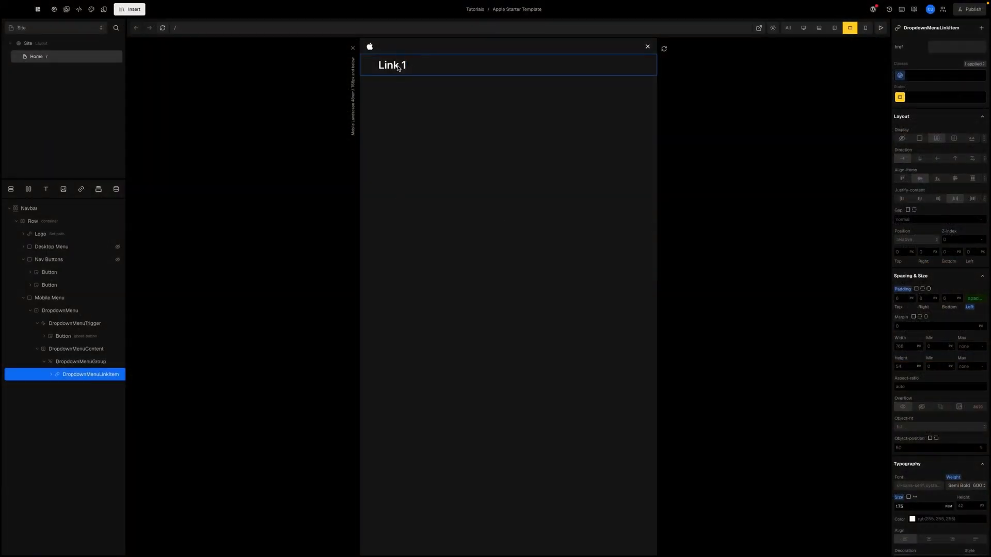
- Replace the Link 1 text with Store and preview the link's hover highlight in the mobile menu
{"action": "double_click", "coordinate": [398, 67]}
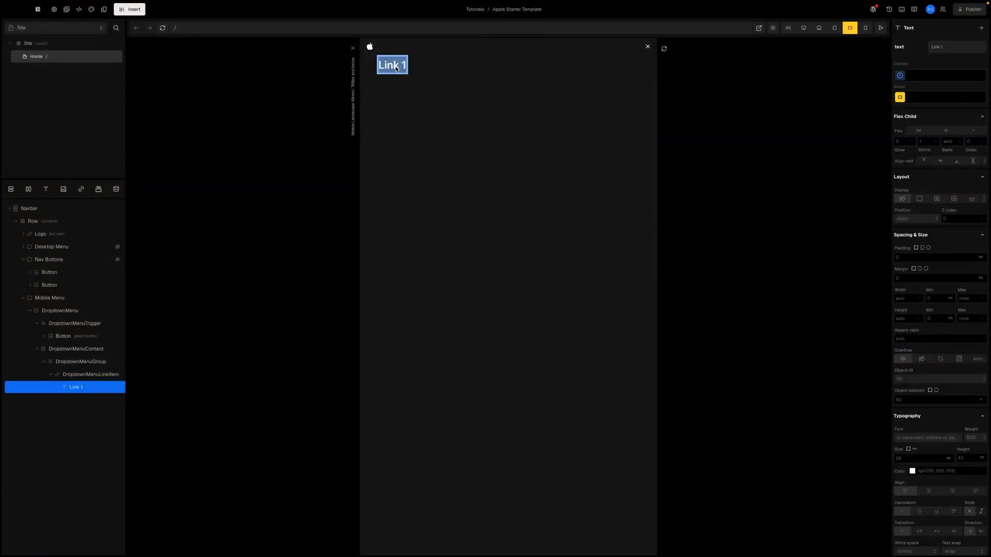
{"action": "type", "text": "Sore"}
{"action": "key", "text": "BackSpace"}
{"action": "key", "text": "BackSpace"}
{"action": "key", "text": "BackSpace"}
{"action": "type", "text": "tore"}
{"action": "key", "text": "Escape"}
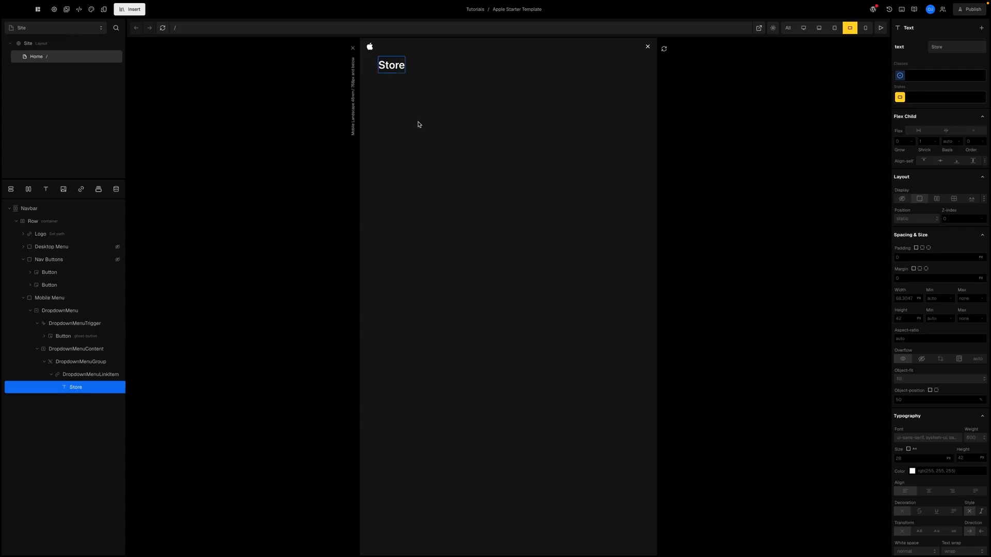
{"action": "left_click", "coordinate": [882, 31]}
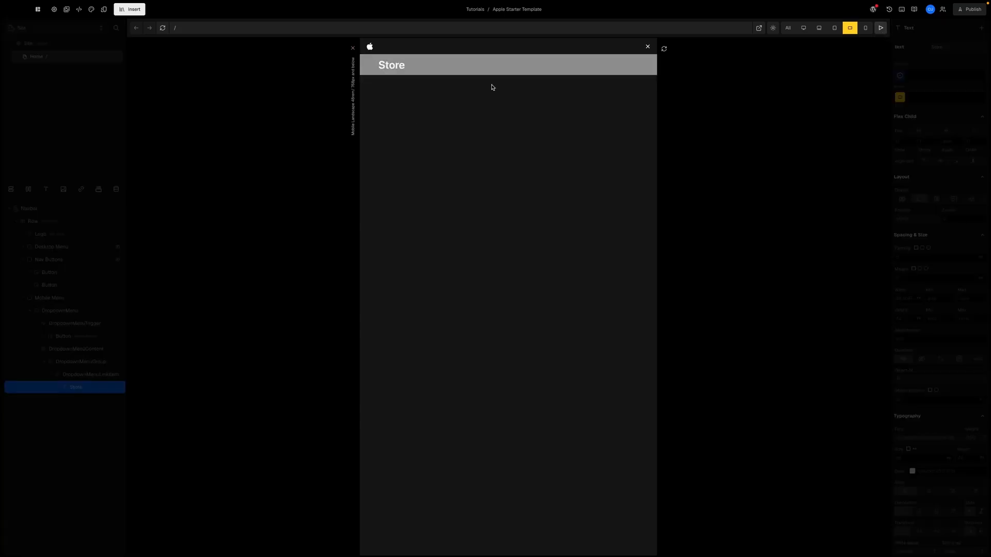
{"action": "left_click", "coordinate": [880, 29]}
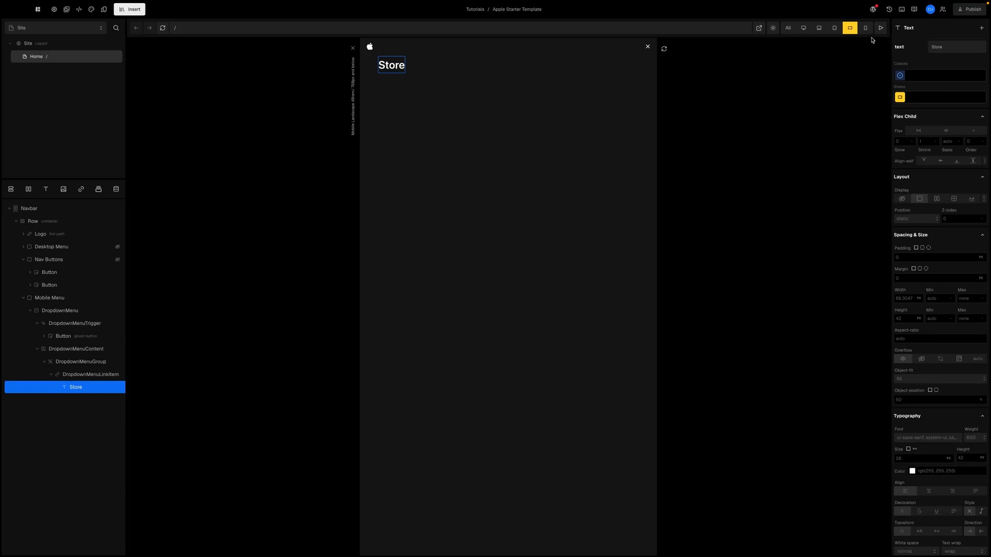
- Switch the Store DropdownMenuLinkItem's styling to its highlighted state
{"action": "left_click", "coordinate": [94, 379]}
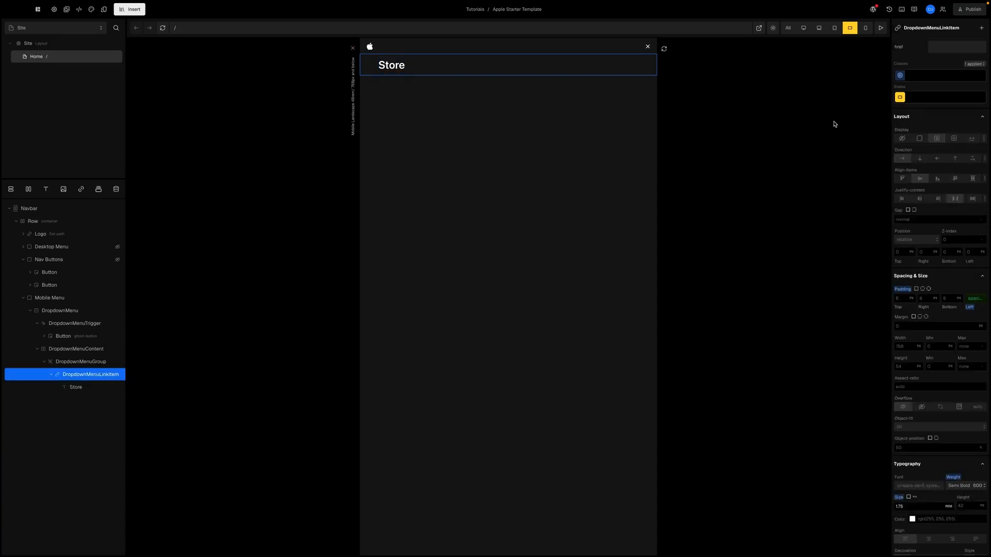
{"action": "scroll", "coordinate": [929, 114], "scroll_direction": "up", "scroll_amount": 2}
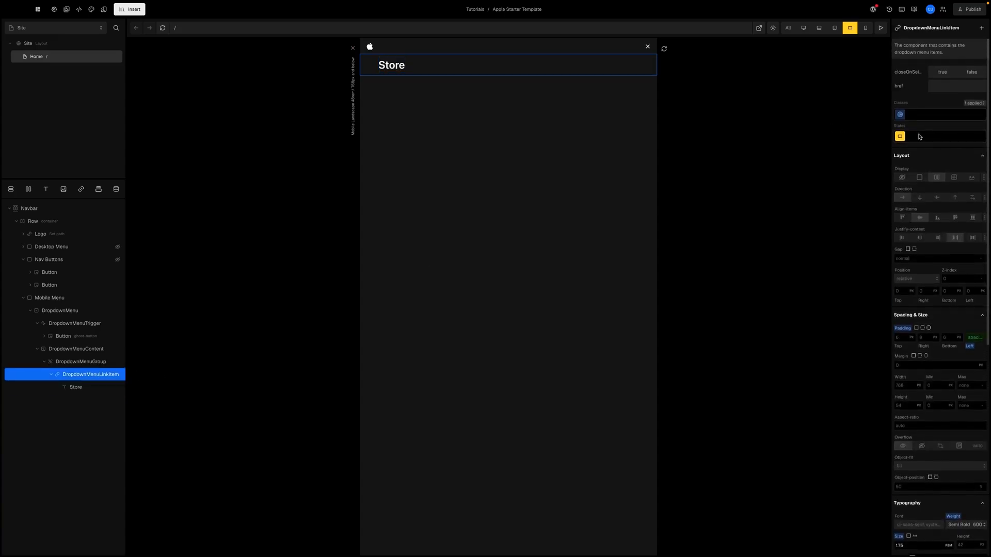
{"action": "left_click", "coordinate": [919, 137]}
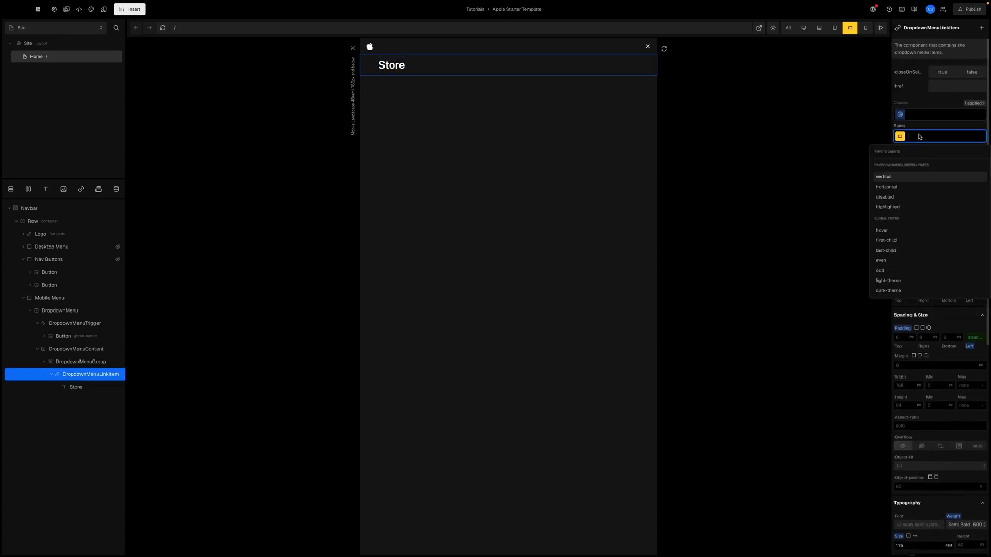
{"action": "left_click", "coordinate": [890, 208]}
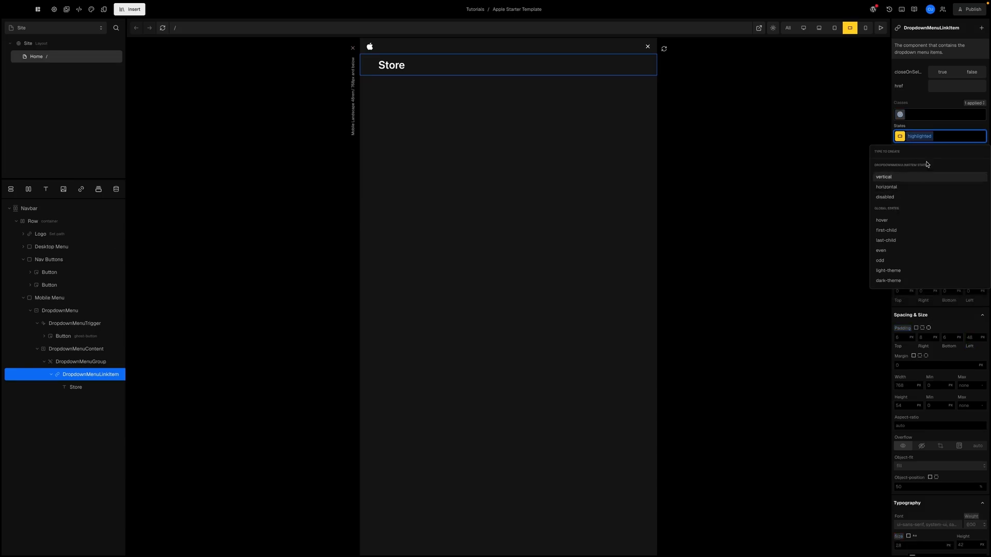
{"action": "left_click", "coordinate": [954, 127]}
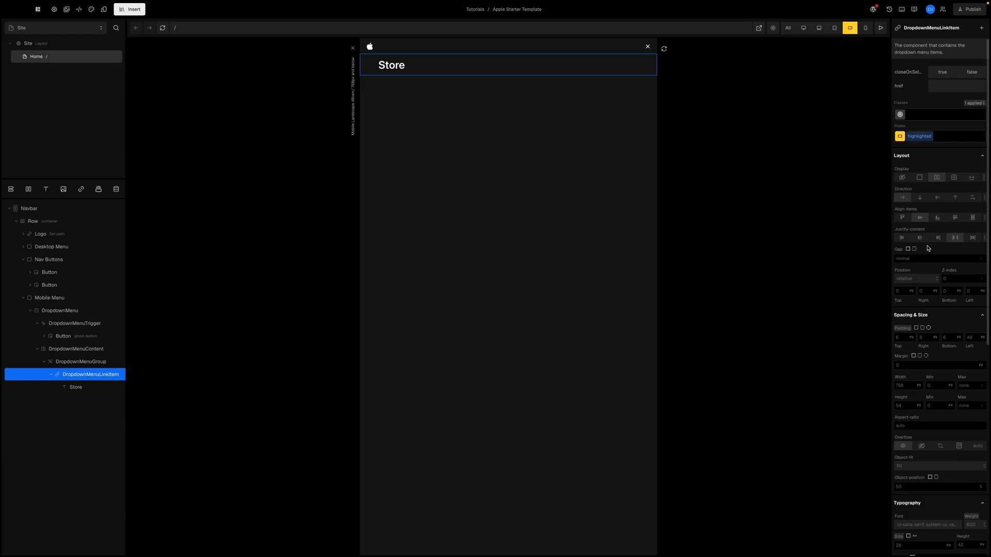
- Set the highlighted state's background color to white (#ffffff) at 5% opacity and preview it
{"action": "scroll", "coordinate": [927, 248], "scroll_direction": "down", "scroll_amount": 7}
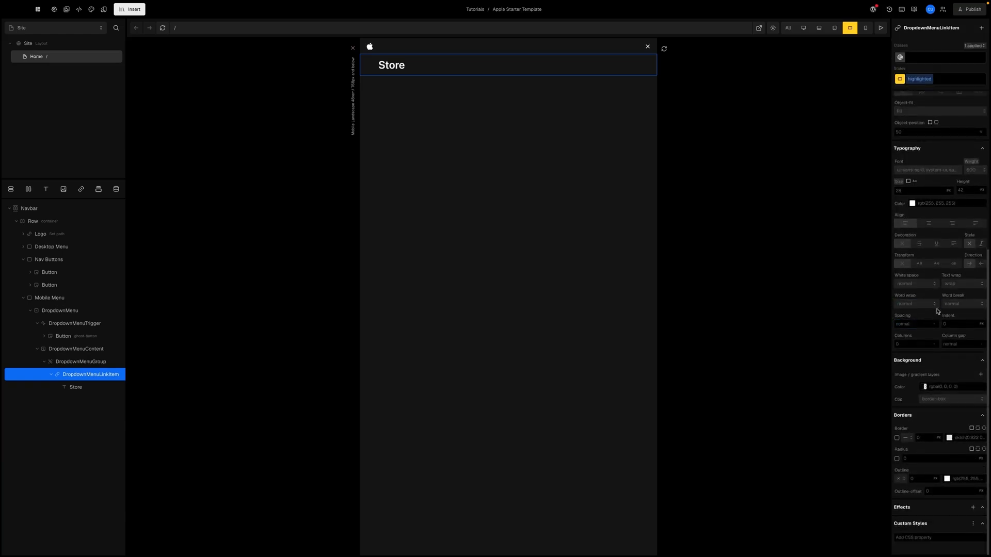
{"action": "scroll", "coordinate": [941, 301], "scroll_direction": "up", "scroll_amount": 1}
{"action": "scroll", "coordinate": [941, 301], "scroll_direction": "up", "scroll_amount": 1}
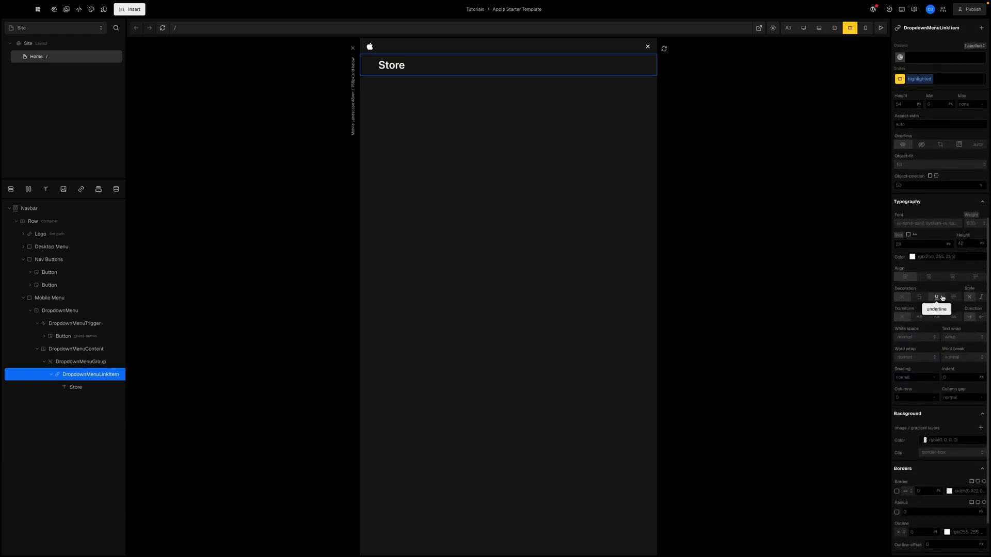
{"action": "scroll", "coordinate": [943, 298], "scroll_direction": "down", "scroll_amount": 2}
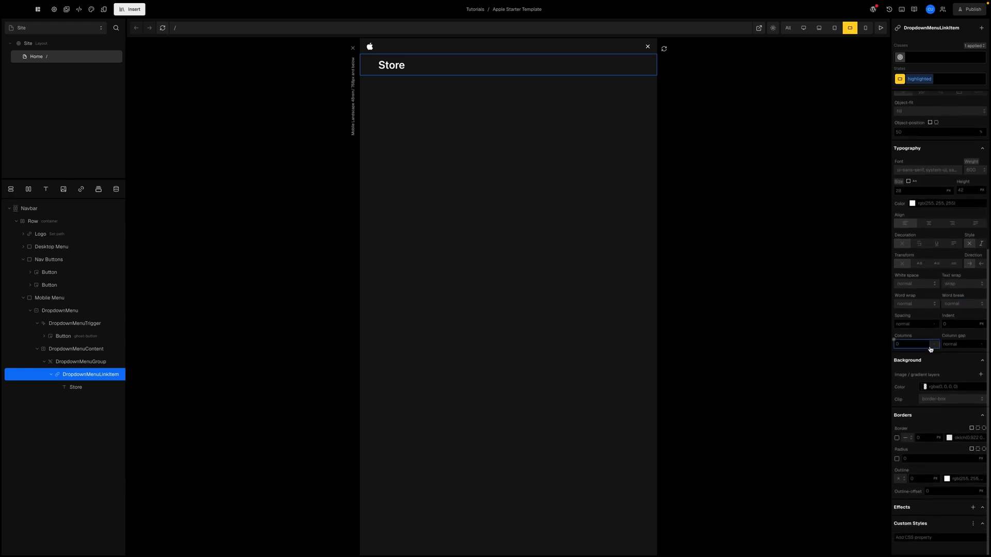
{"action": "left_click", "coordinate": [921, 386]}
{"action": "left_click", "coordinate": [889, 474]}
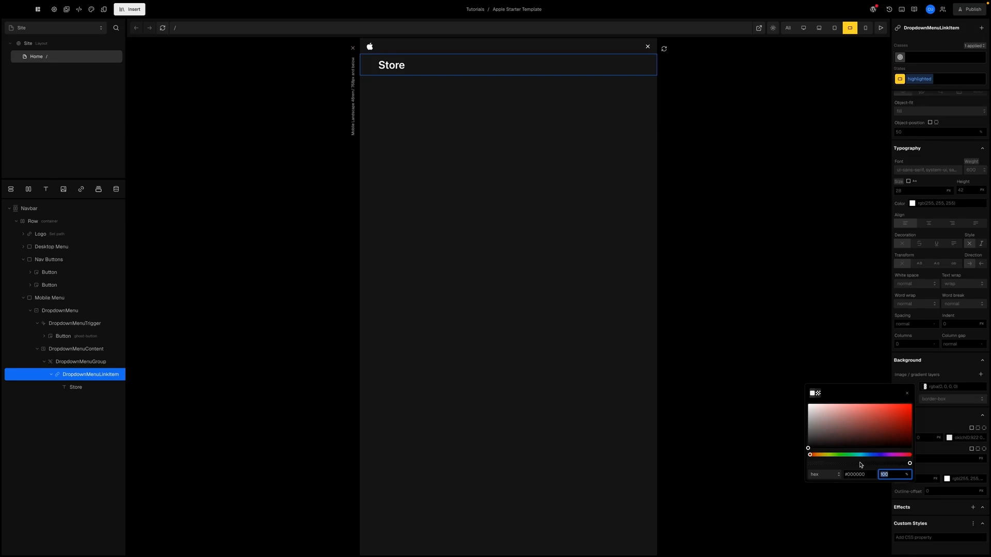
{"action": "left_click_drag", "start_coordinate": [808, 450], "coordinate": [812, 394]}
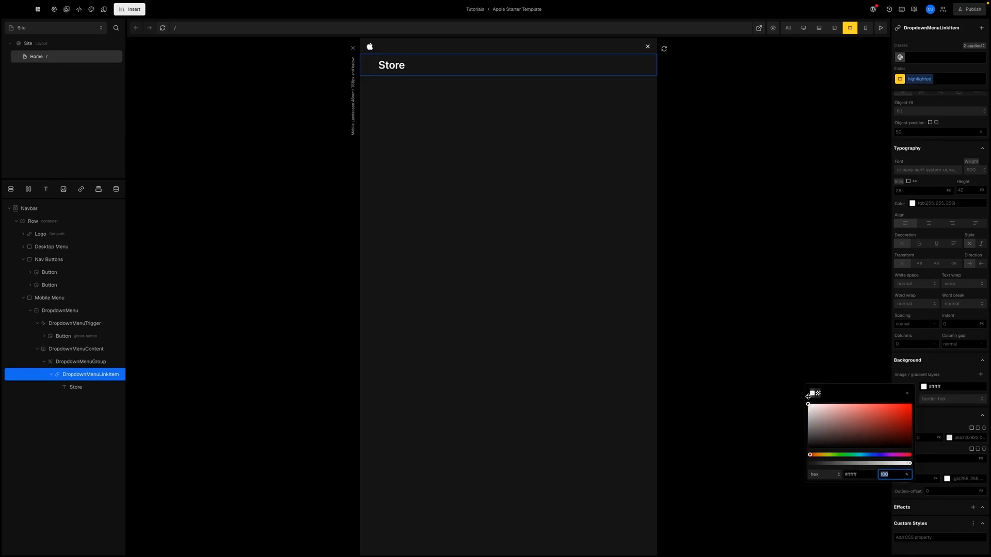
{"action": "left_click", "coordinate": [893, 480]}
{"action": "type", "text": "5"}
{"action": "left_click", "coordinate": [909, 449]}
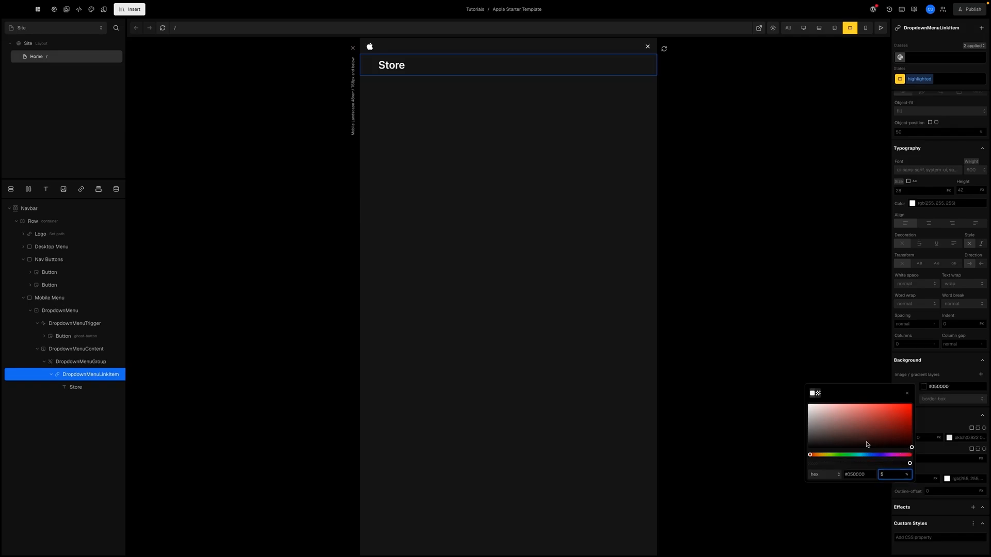
{"action": "left_click_drag", "start_coordinate": [911, 449], "coordinate": [796, 398]}
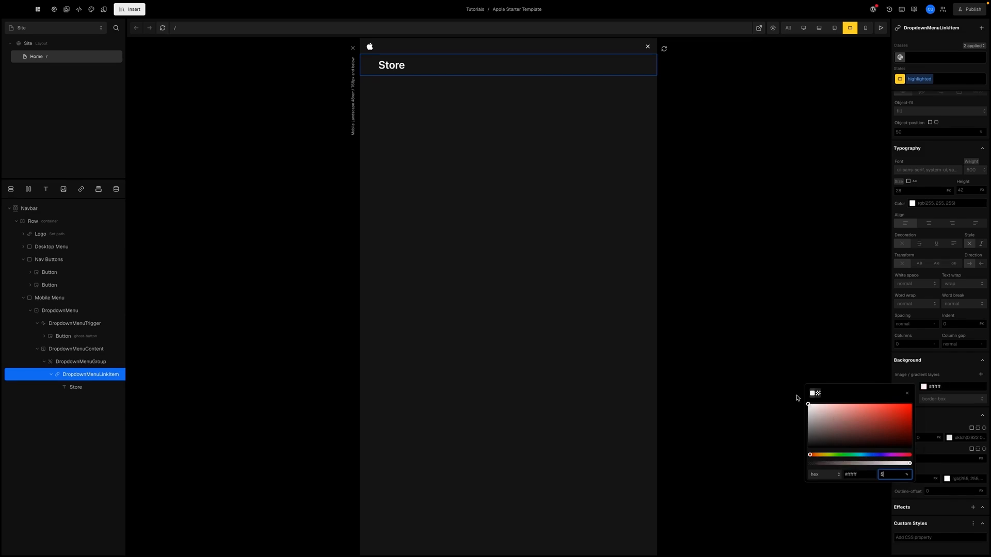
{"action": "left_click", "coordinate": [944, 413]}
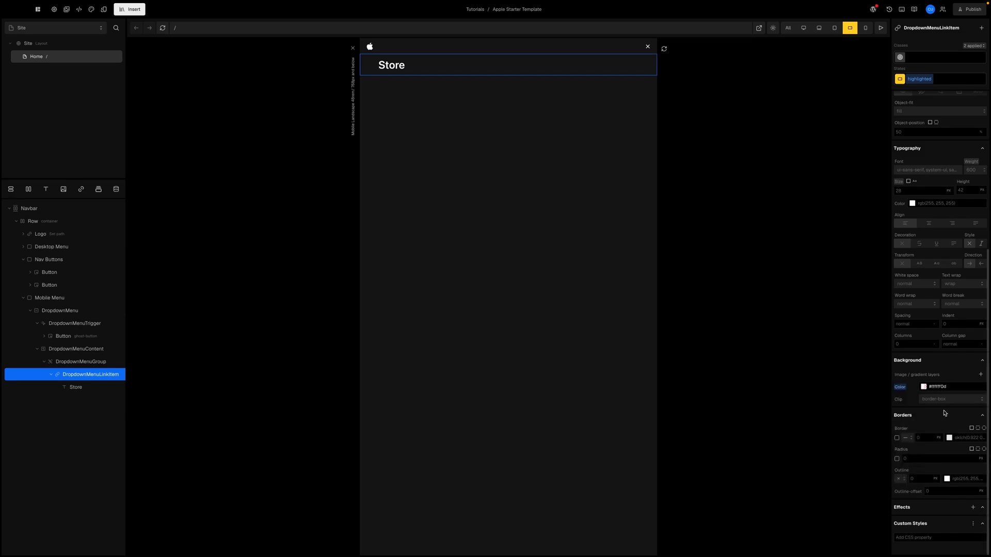
{"action": "left_click", "coordinate": [881, 28]}
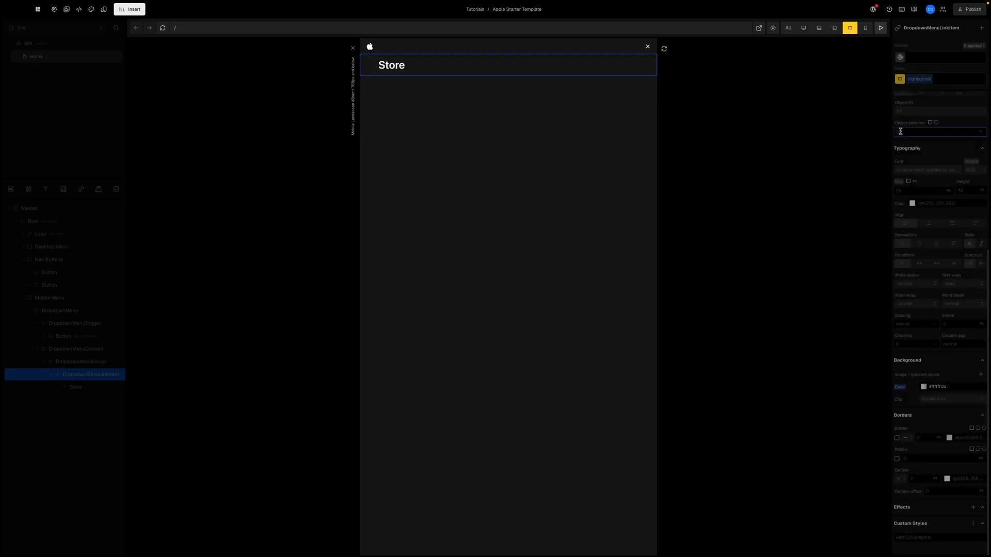
- Convert the DropdownMenuLinkItem's instance styles to a reusable class
{"action": "left_click", "coordinate": [934, 151]}
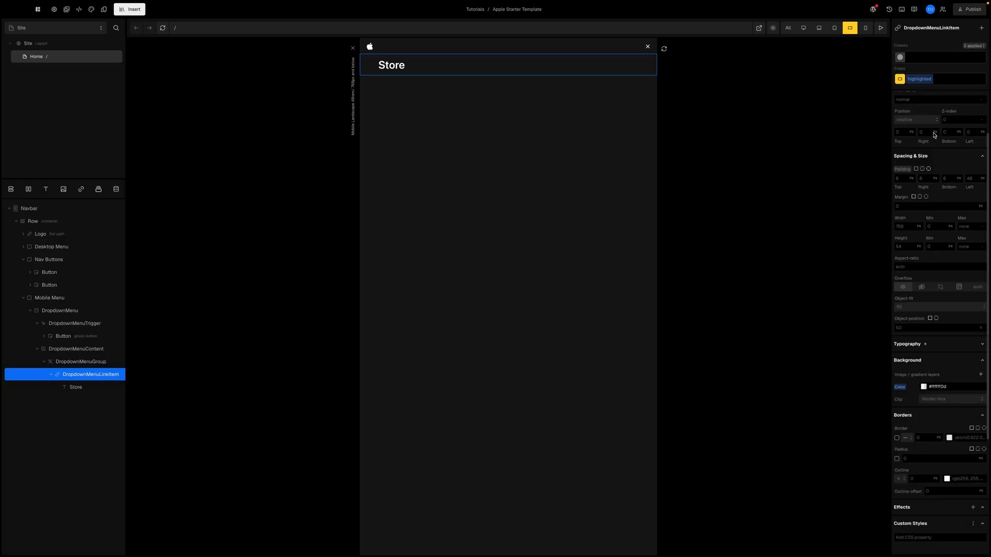
{"action": "scroll", "coordinate": [918, 152], "scroll_direction": "up", "scroll_amount": 4}
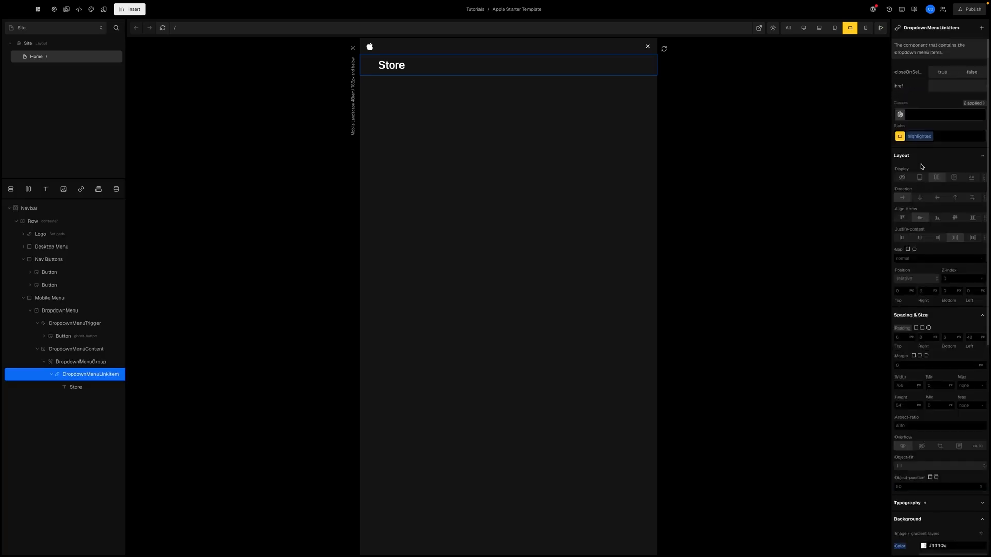
{"action": "left_click", "coordinate": [900, 115]}
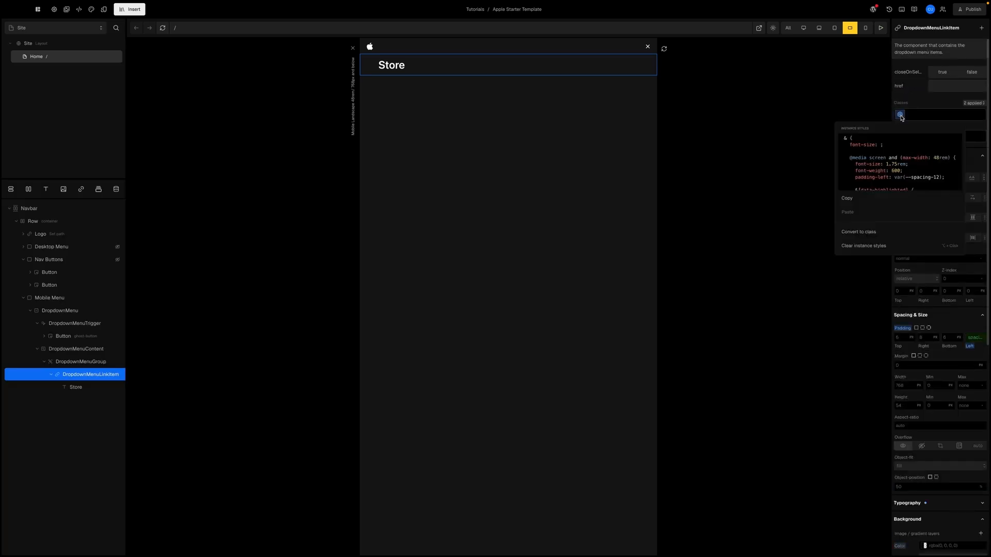
{"action": "left_click", "coordinate": [879, 232]}
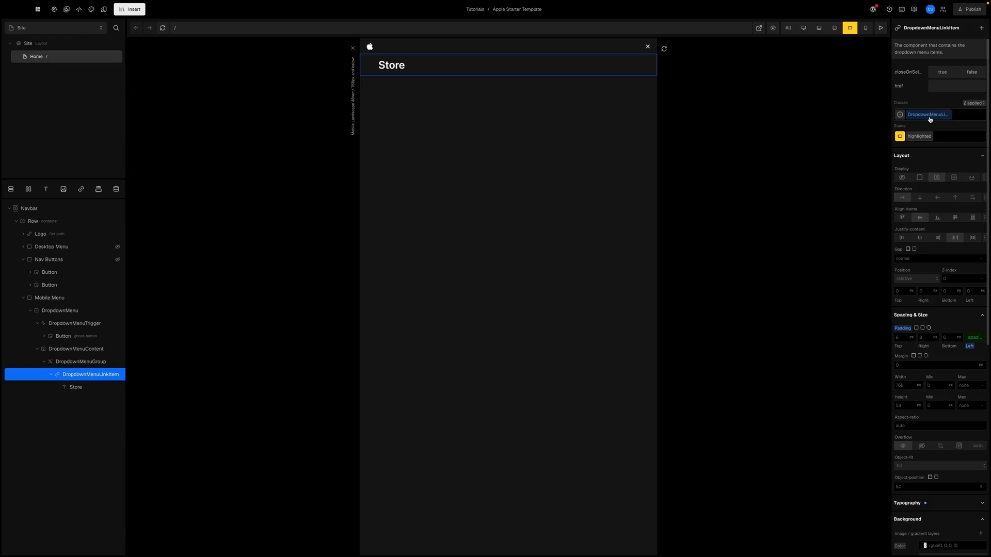
{"action": "mouse_move", "coordinate": [936, 120]}
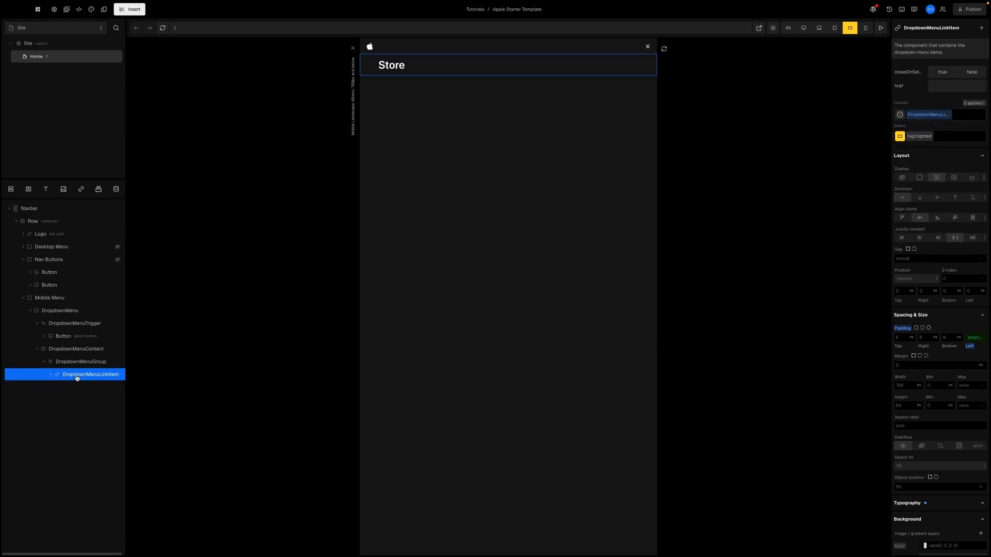
- Duplicate the Store DropdownMenuLinkItem ten times inside the DropdownMenuGroup
{"action": "key", "text": "ctrl+d"}
{"action": "key", "text": "ctrl+d"}
{"action": "key", "text": "ctrl+d"}
{"action": "key", "text": "ctrl+d"}
{"action": "key", "text": "ctrl+d"}
{"action": "key", "text": "ctrl+d"}
{"action": "key", "text": "ctrl+d"}
{"action": "key", "text": "ctrl+d"}
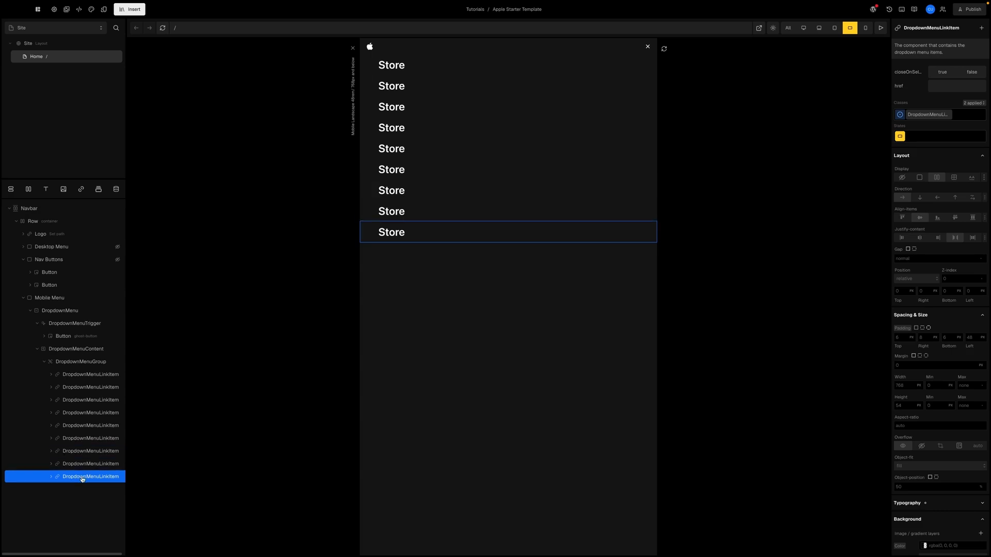
{"action": "key", "text": "ctrl+d"}
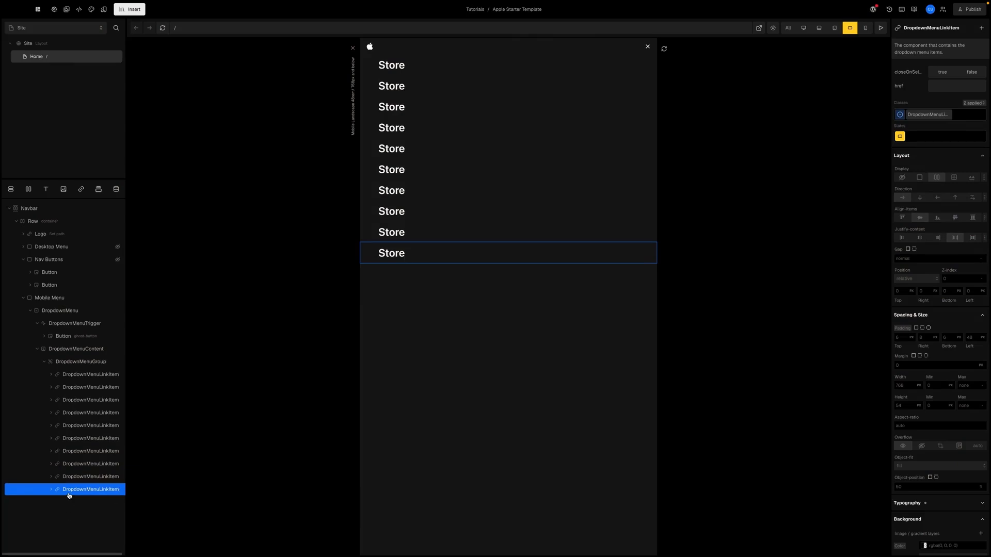
{"action": "key", "text": "ctrl+d"}
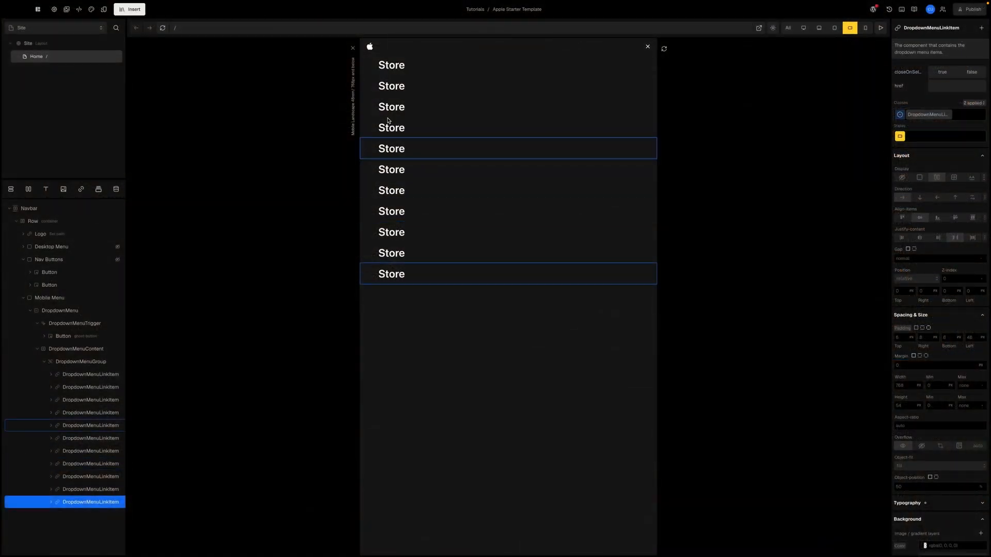
- Rename the duplicated links, in order, Mac, iPad, iPhone, Watch, Vision, AirPods, TV & Home, Entertainment, Accessories and Support
{"action": "double_click", "coordinate": [394, 91]}
{"action": "type", "text": "Mac"}
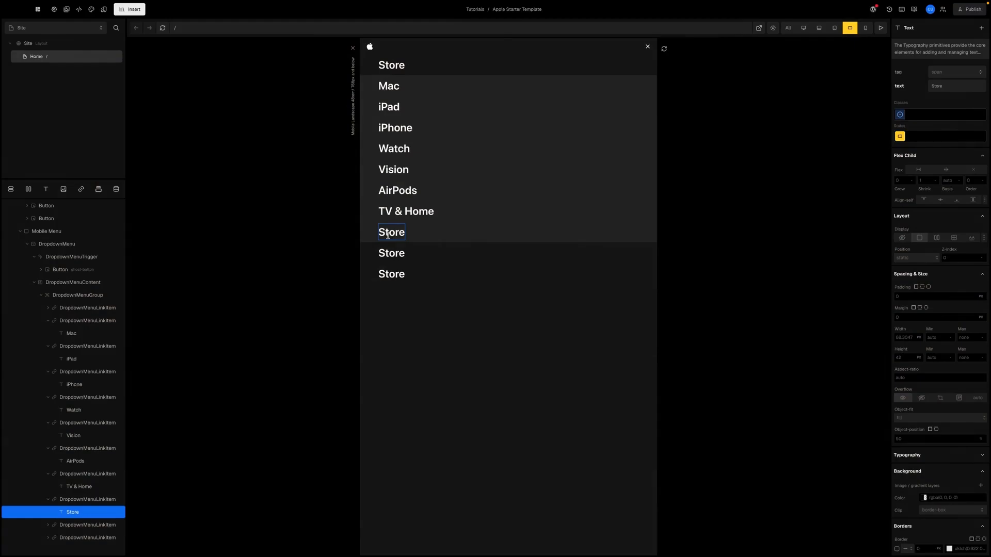
{"action": "double_click", "coordinate": [387, 236]}
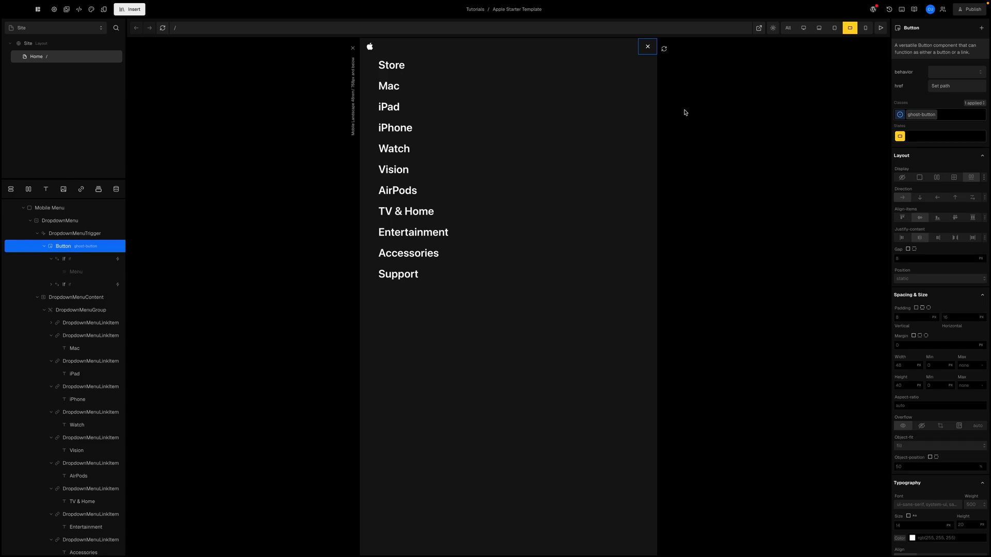
- Show the page at the all-sizes breakpoint and close the opened mobile menu by running the preview briefly
{"action": "left_click", "coordinate": [787, 29]}
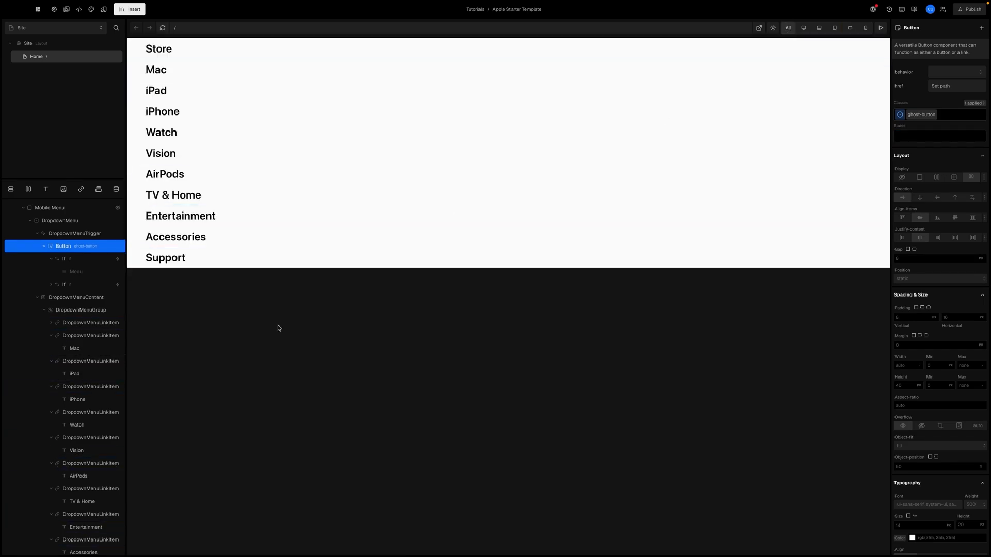
{"action": "left_click", "coordinate": [880, 28]}
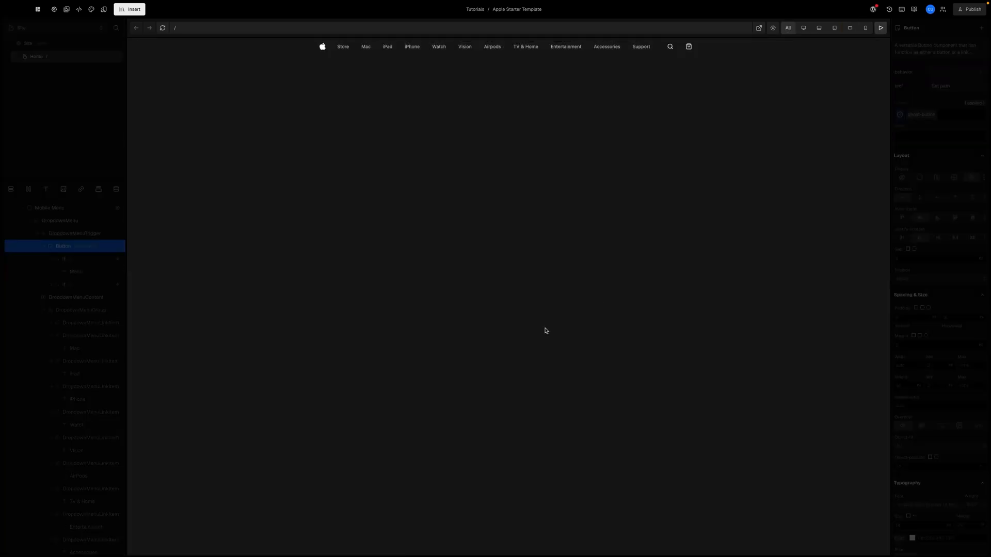
{"action": "key", "text": "super+shift+p"}
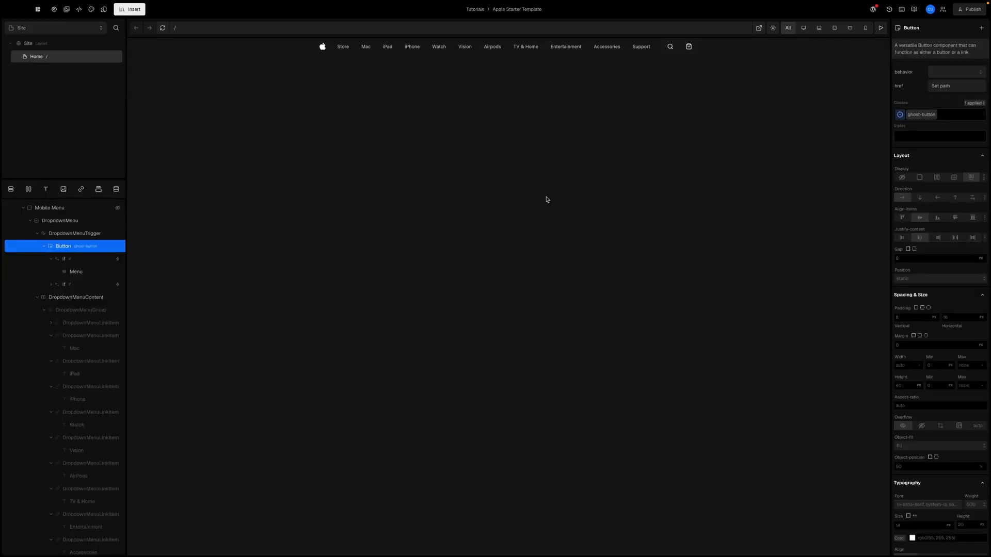
- Test the navbar against a white Site layout background, and restore the colors-dark-background token
{"action": "left_click", "coordinate": [54, 48]}
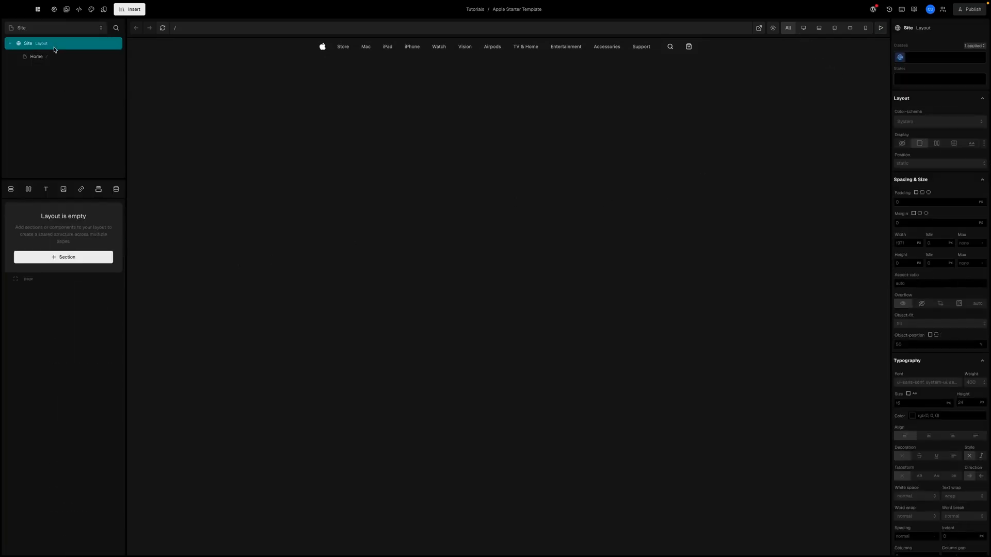
{"action": "scroll", "coordinate": [923, 389], "scroll_direction": "down", "scroll_amount": 5}
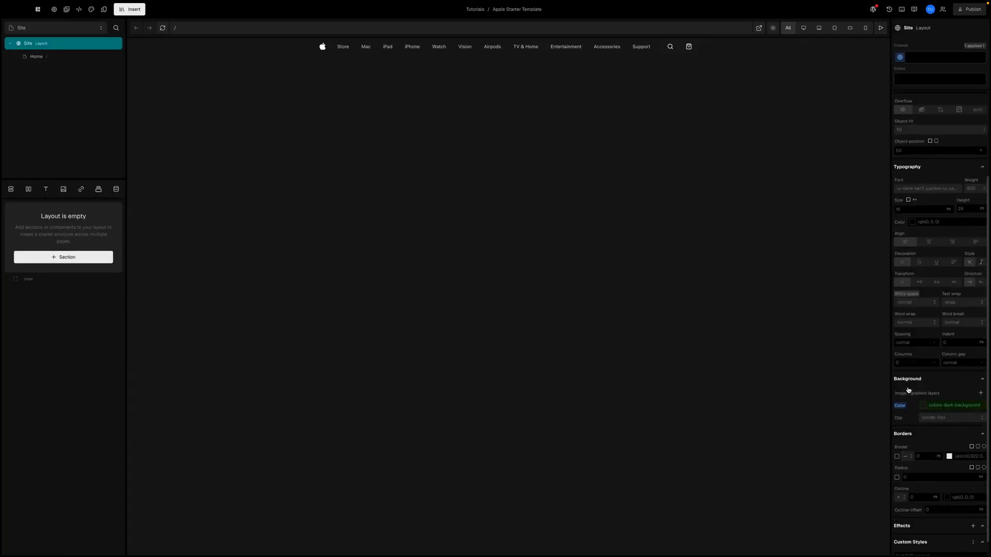
{"action": "left_click", "coordinate": [924, 388]}
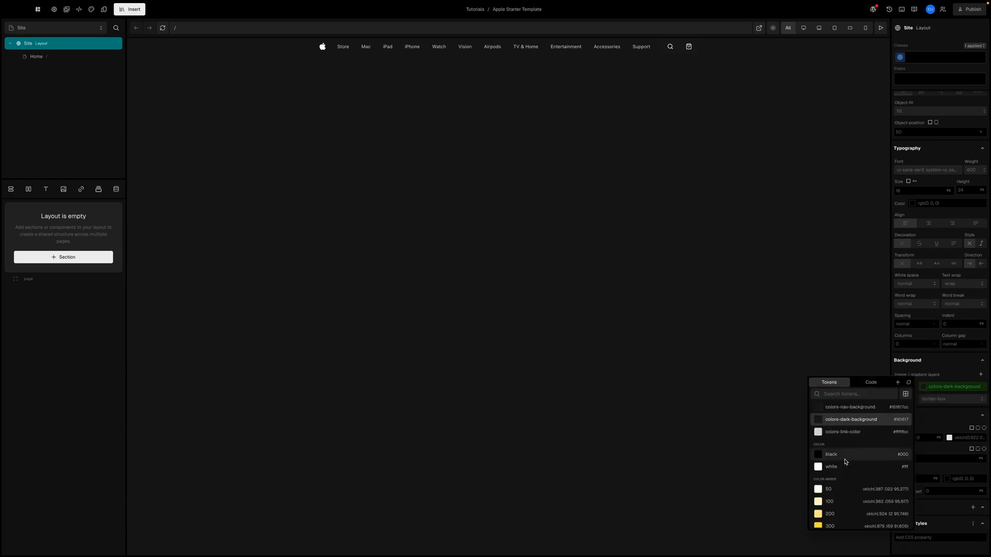
{"action": "left_click", "coordinate": [865, 461]}
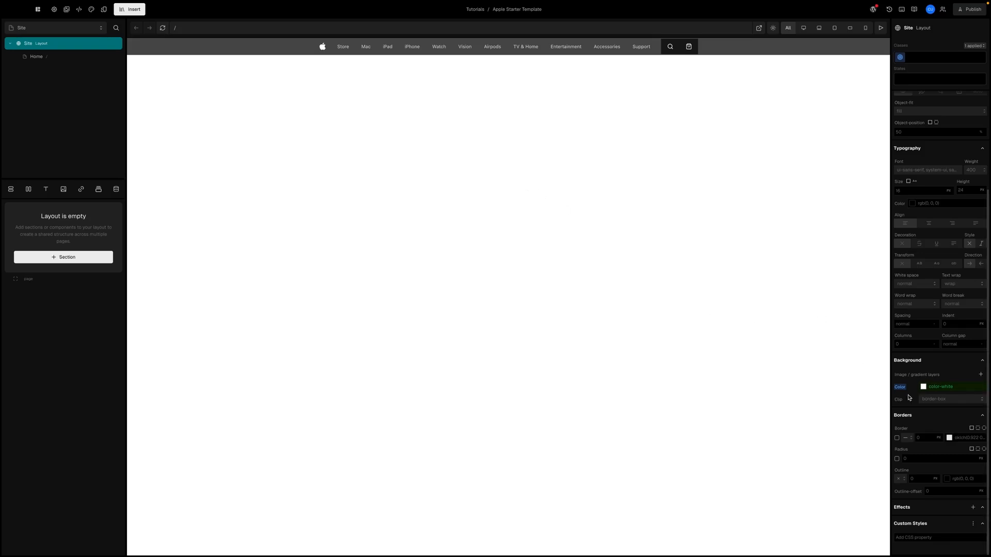
{"action": "left_click", "coordinate": [941, 386]}
{"action": "left_click", "coordinate": [853, 420]}
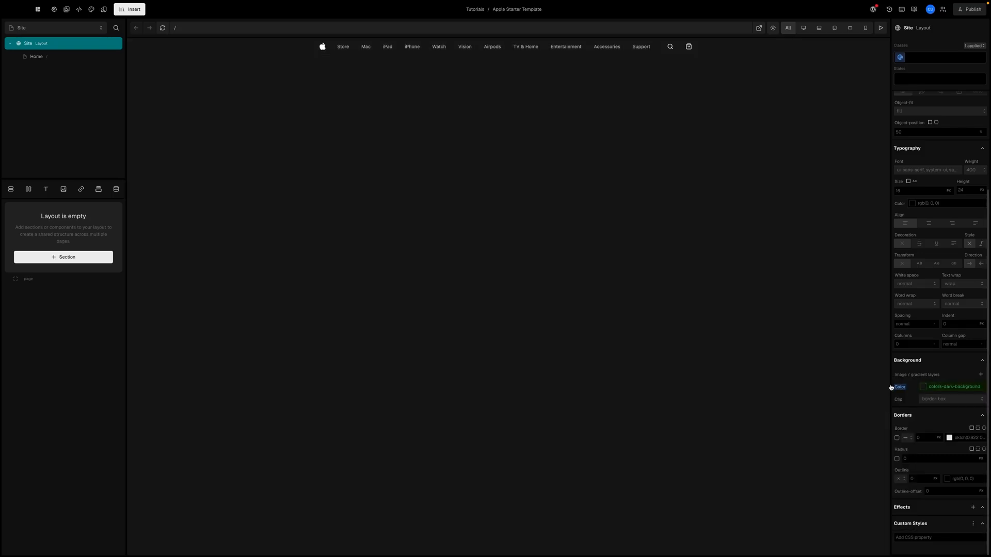
- Set the background color of the search button in the Home page's Nav Buttons to transparent
{"action": "left_click", "coordinate": [68, 56]}
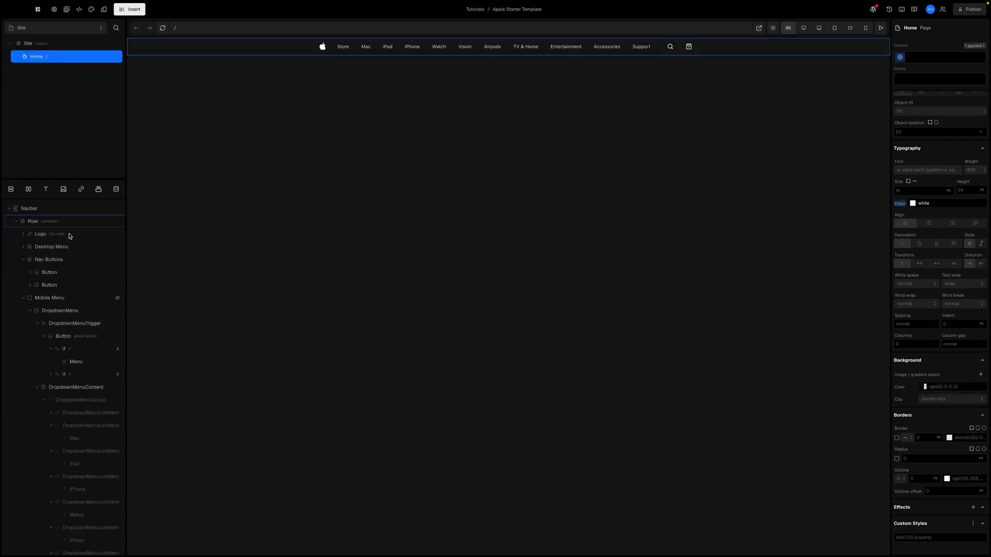
{"action": "left_click", "coordinate": [60, 276]}
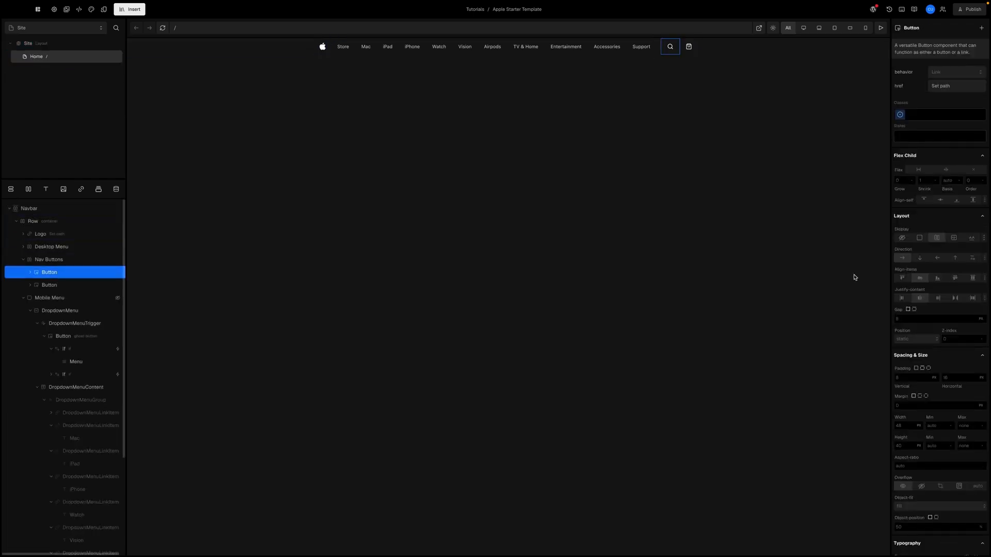
{"action": "scroll", "coordinate": [932, 314], "scroll_direction": "down", "scroll_amount": 10}
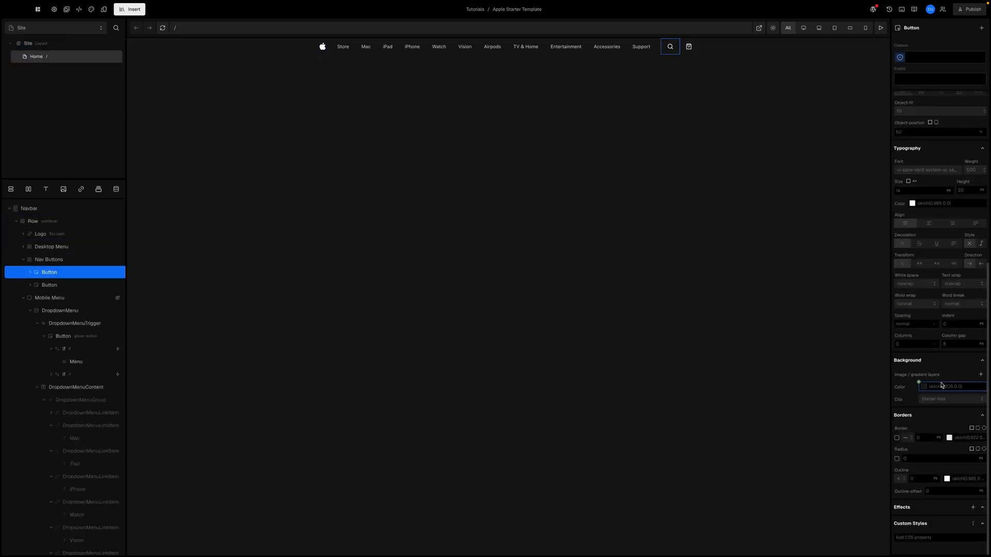
{"action": "left_click", "coordinate": [942, 386]}
{"action": "key", "text": "ctrl+a"}
{"action": "type", "text": "t"}
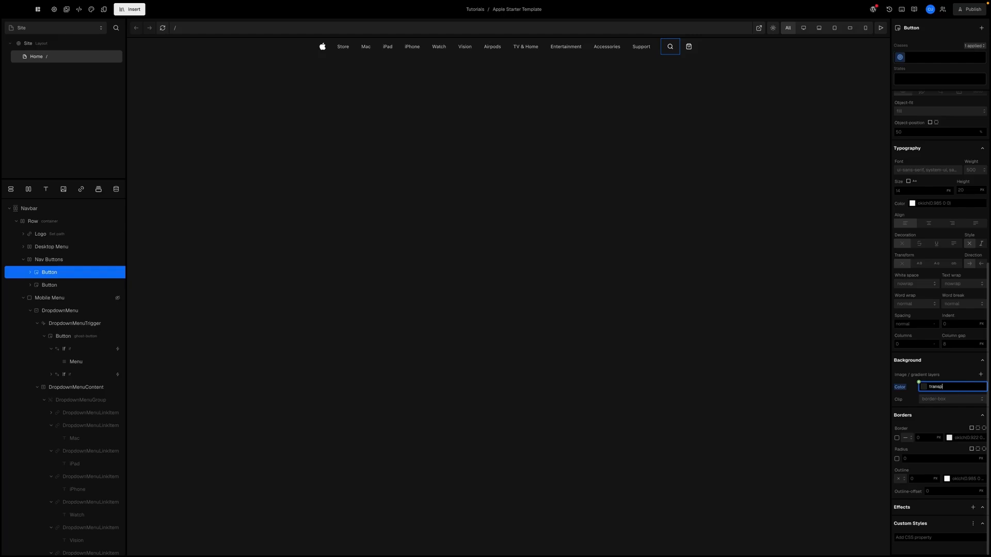
{"action": "type", "text": "ransparent"}
{"action": "key", "text": "Return"}
- Set the background color of the shopping bag button in Nav Buttons to transparent
{"action": "left_click", "coordinate": [49, 285]}
{"action": "left_click", "coordinate": [938, 387]}
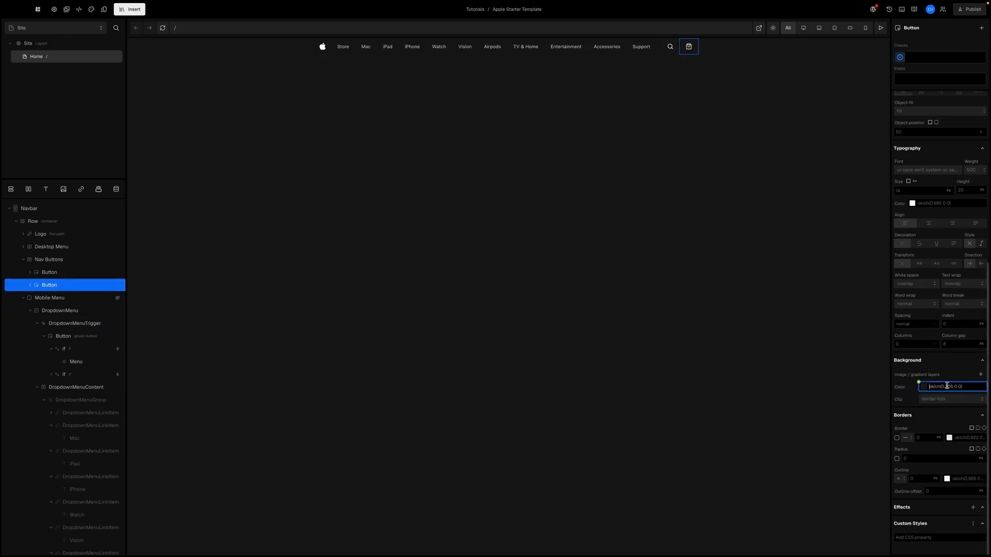
{"action": "key", "text": "ctrl+a"}
{"action": "type", "text": "transparent"}
{"action": "key", "text": "Return"}
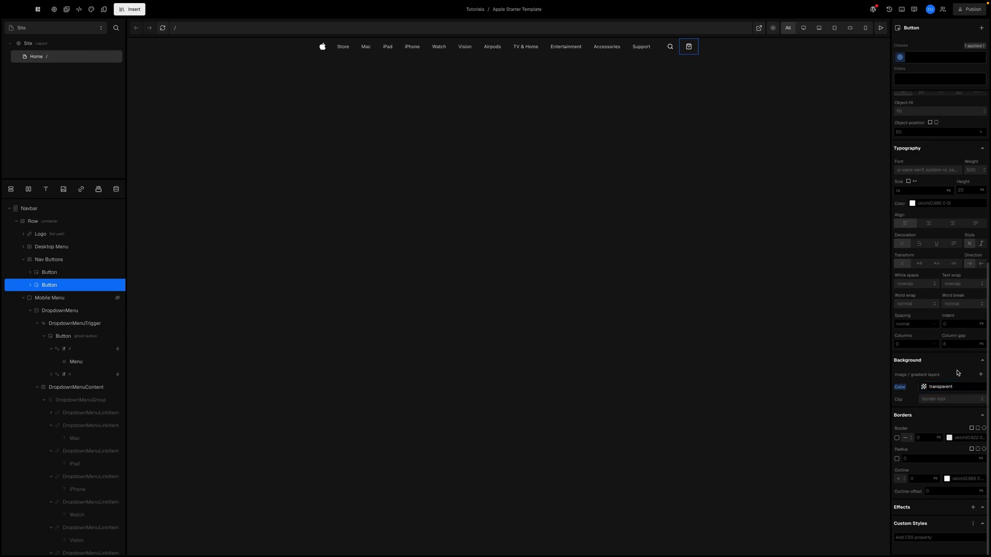
- Recheck the nav buttons on a white Site layout background, and reapply the colors-dark-background token
{"action": "left_click", "coordinate": [54, 43]}
{"action": "scroll", "coordinate": [919, 413], "scroll_direction": "down", "scroll_amount": 4}
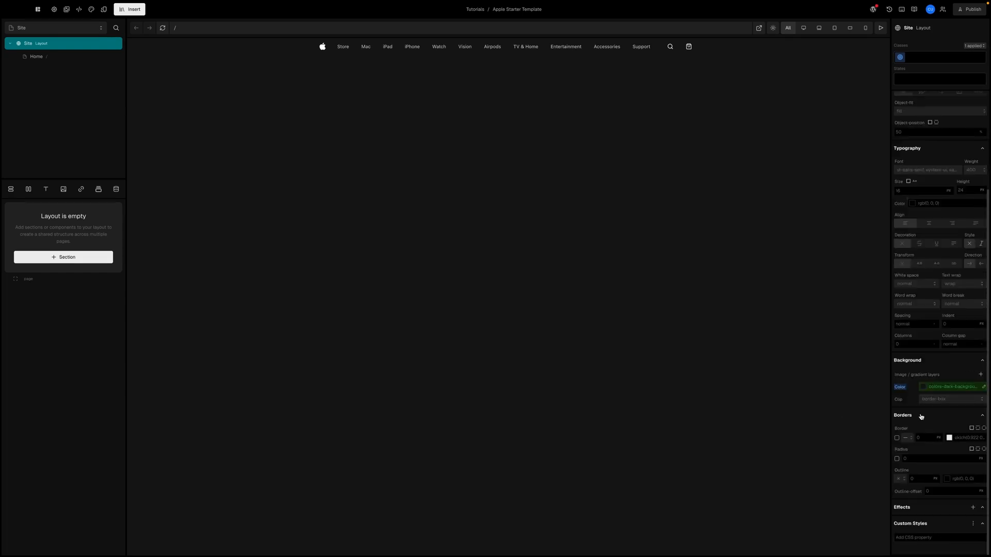
{"action": "left_click", "coordinate": [924, 388]}
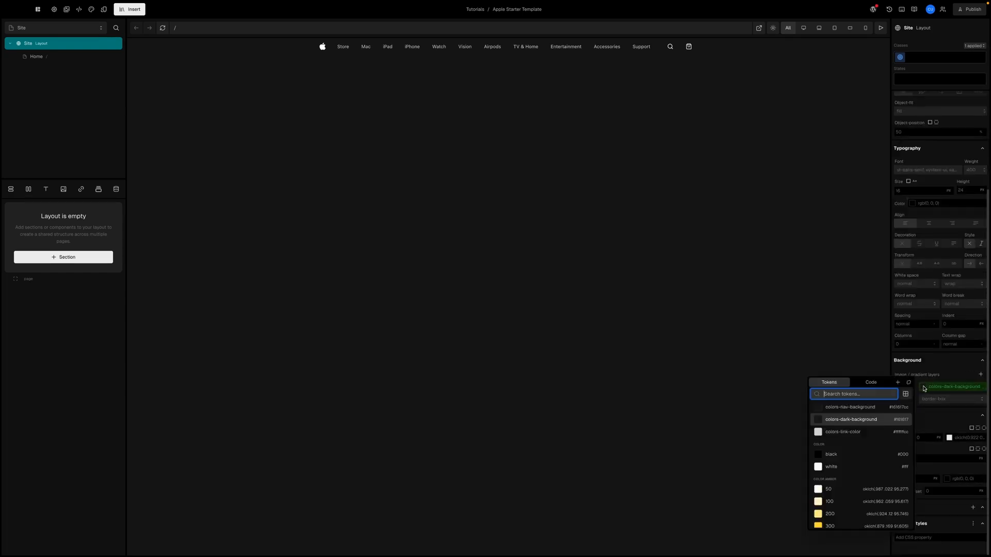
{"action": "left_click", "coordinate": [844, 467]}
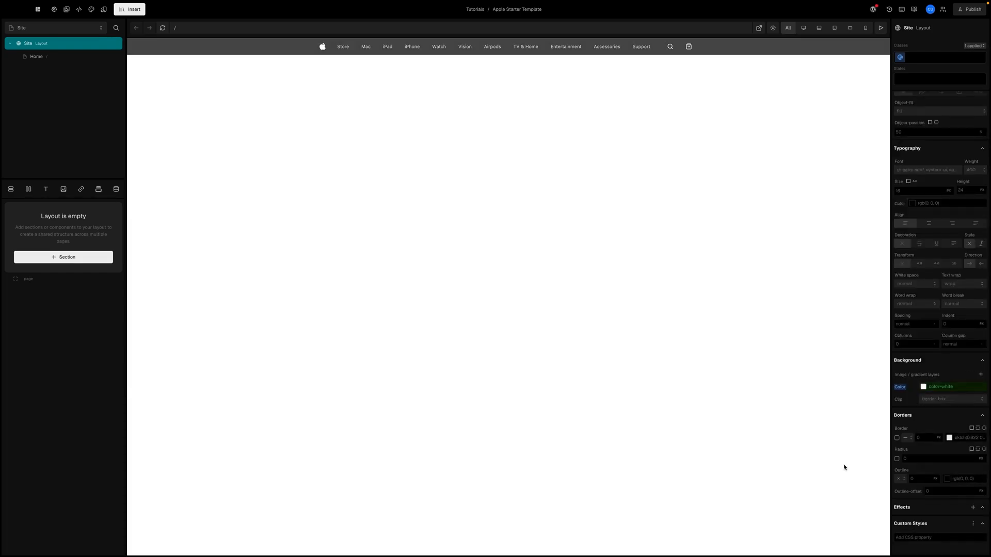
{"action": "left_click", "coordinate": [923, 387]}
{"action": "left_click", "coordinate": [857, 419]}
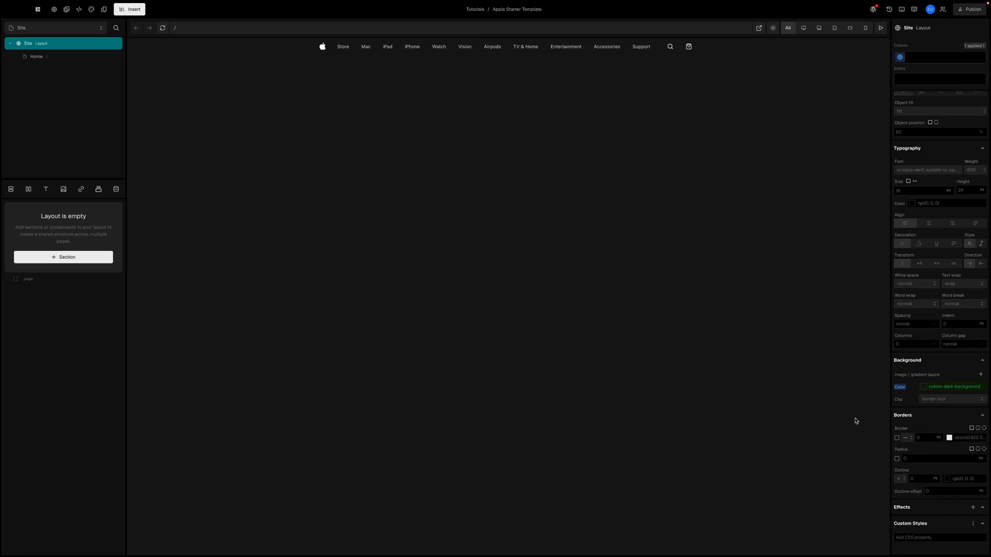
- Set the z-index of the Home page's Navbar box to 999
{"action": "left_click", "coordinate": [61, 57]}
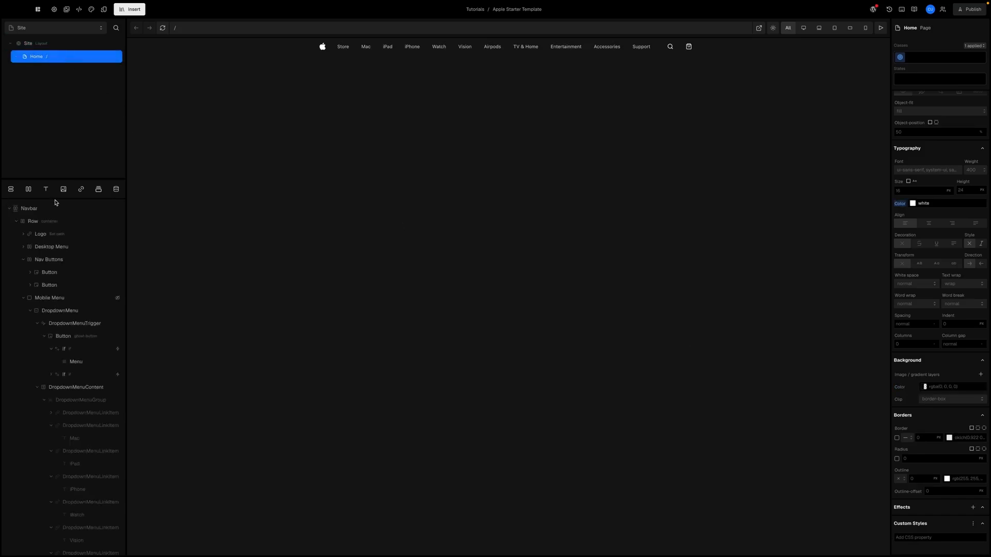
{"action": "left_click", "coordinate": [55, 212]}
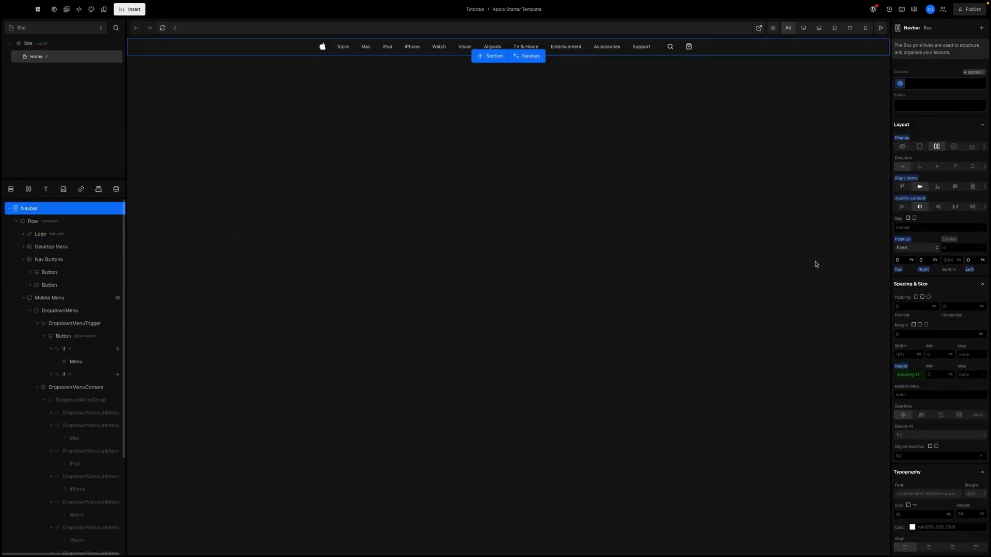
{"action": "left_click", "coordinate": [945, 248]}
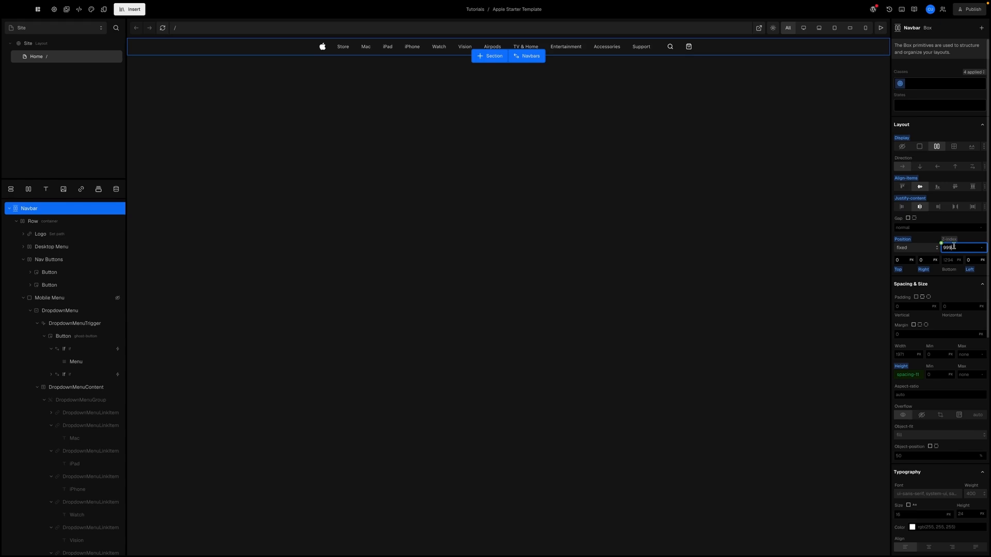
{"action": "type", "text": "999"}
{"action": "key", "text": "Return"}
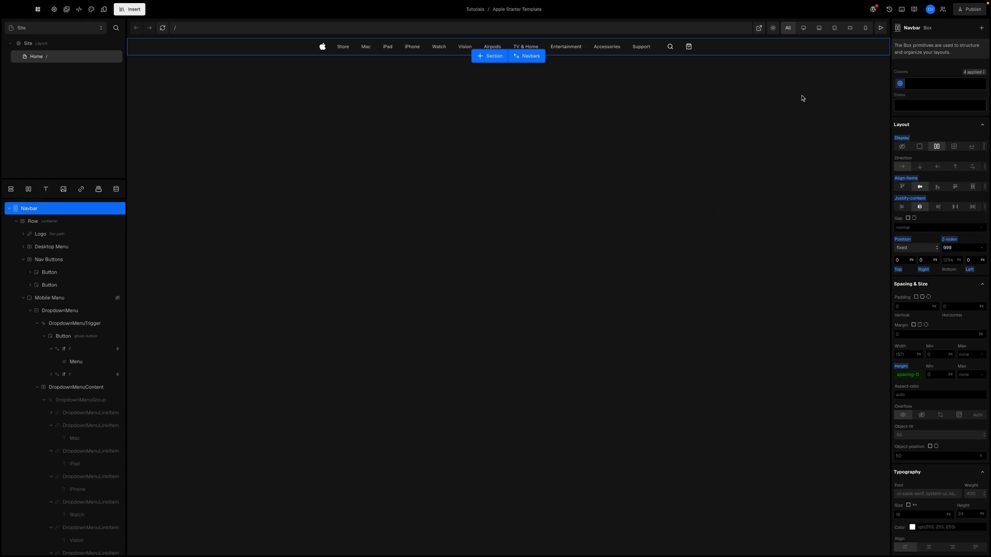
- Preview opening and closing the mobile menu at the mobile landscape and portrait breakpoints, and return to the all-sizes view
{"action": "left_click", "coordinate": [850, 28]}
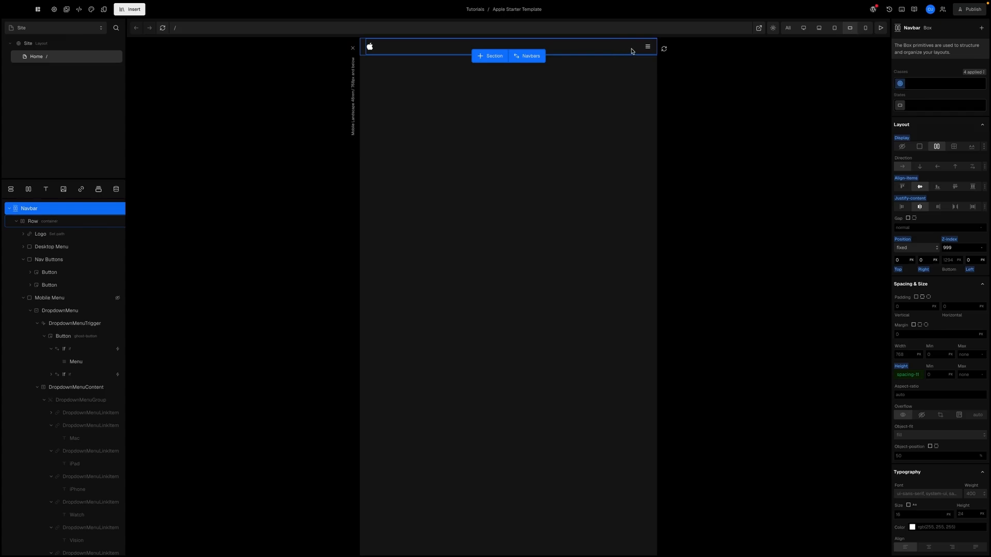
{"action": "left_click", "coordinate": [881, 28]}
{"action": "left_click", "coordinate": [647, 47]}
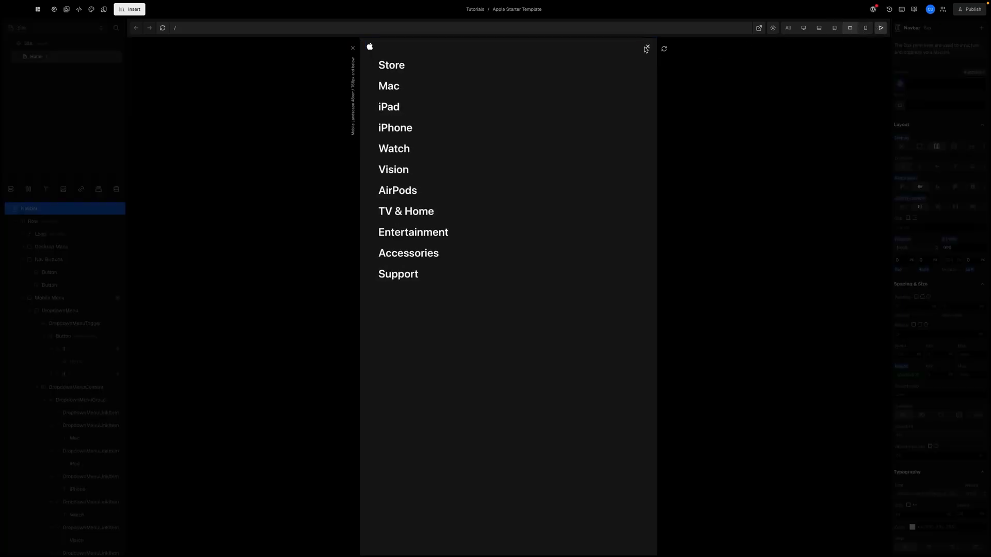
{"action": "left_click", "coordinate": [647, 47]}
{"action": "left_click", "coordinate": [865, 28]}
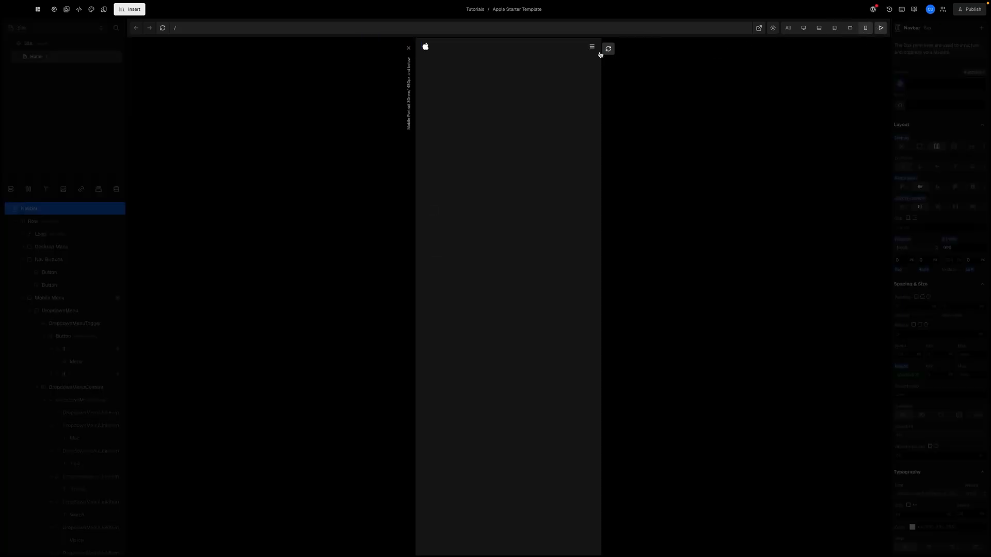
{"action": "left_click", "coordinate": [592, 48]}
{"action": "left_click", "coordinate": [593, 49]}
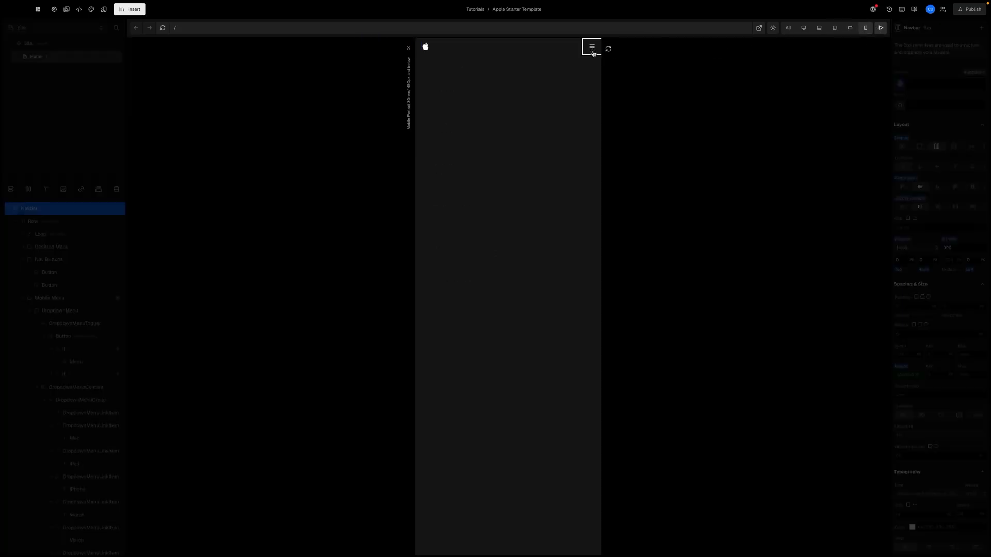
{"action": "left_click", "coordinate": [788, 29]}
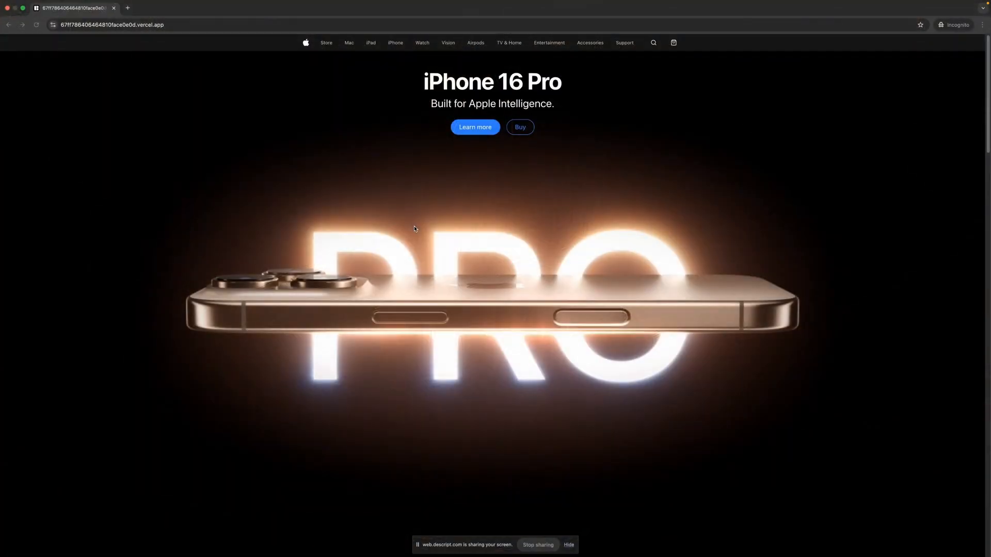
- Switch to the published Apple clone in the browser, reload it, and examine the hero and product sections below the navbar
{"action": "left_click", "coordinate": [36, 25]}
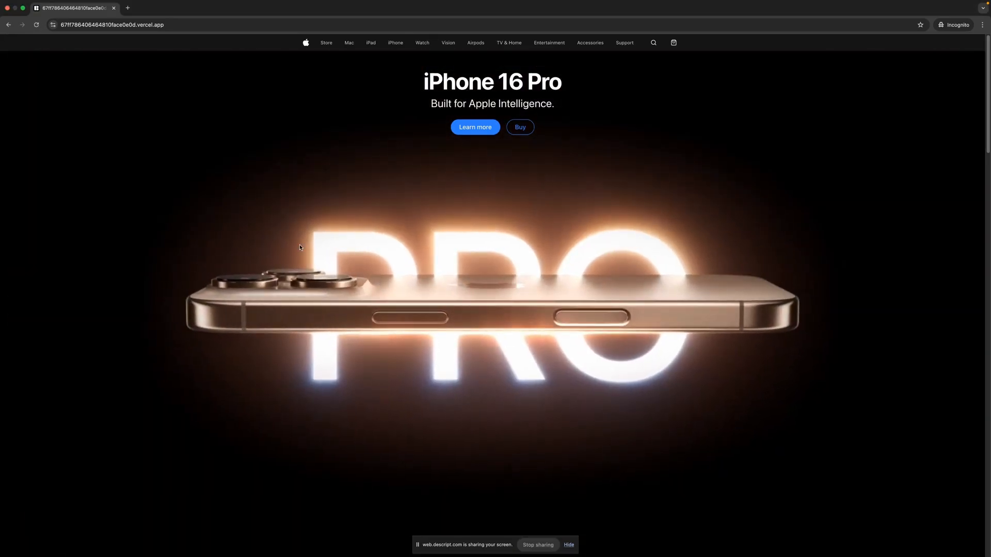
{"action": "scroll", "coordinate": [330, 247], "scroll_direction": "down", "scroll_amount": 8}
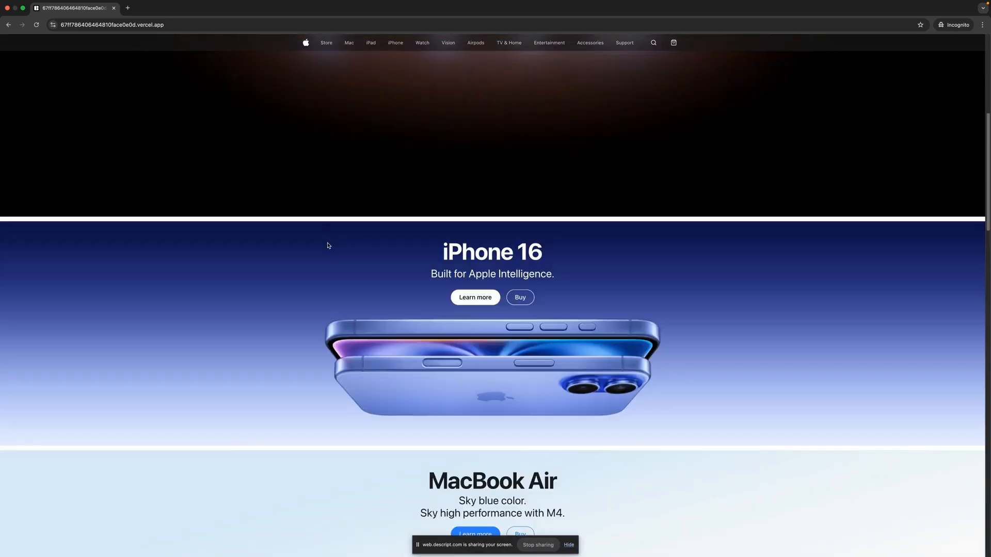
{"action": "scroll", "coordinate": [328, 245], "scroll_direction": "down", "scroll_amount": 4}
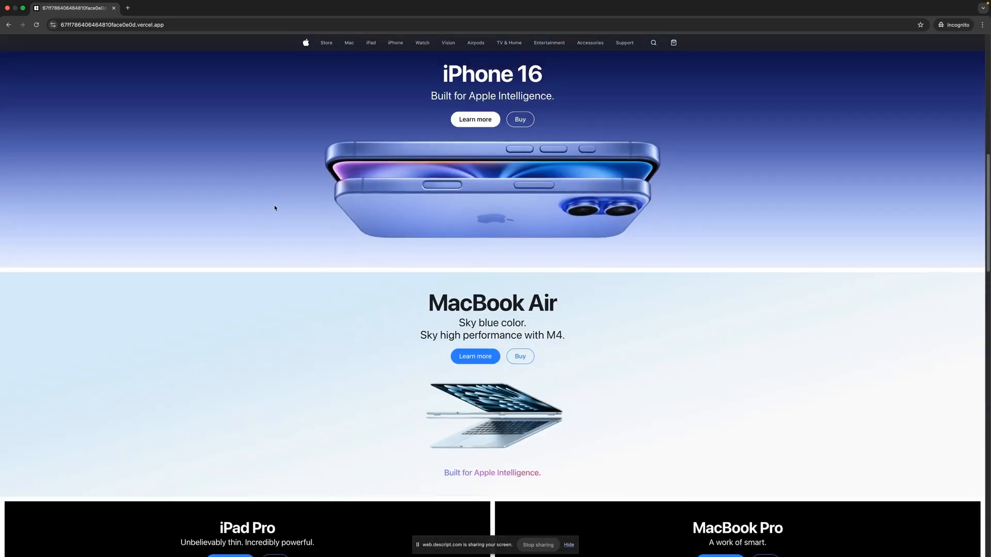
{"action": "scroll", "coordinate": [279, 260], "scroll_direction": "down", "scroll_amount": 5}
{"action": "scroll", "coordinate": [279, 260], "scroll_direction": "down", "scroll_amount": 2}
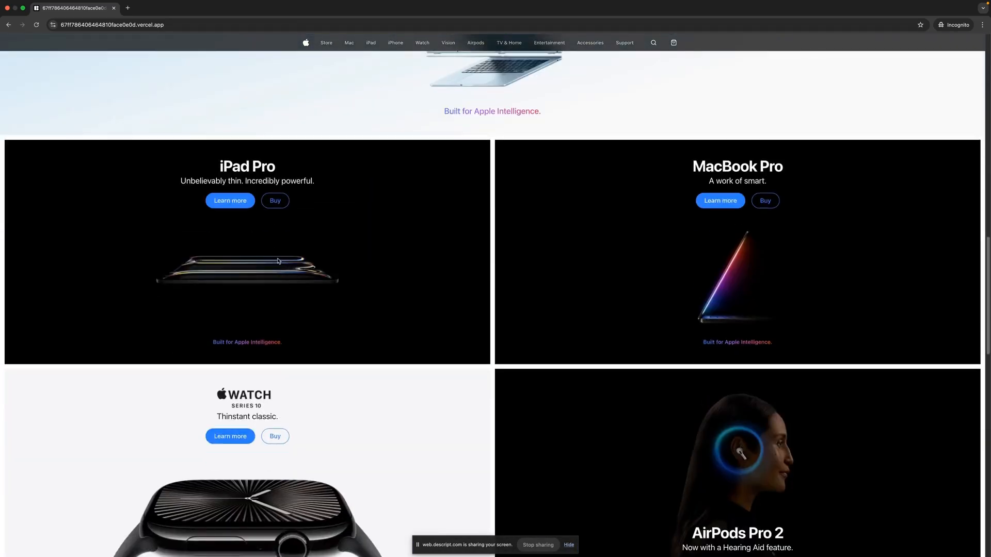
{"action": "scroll", "coordinate": [387, 258], "scroll_direction": "down", "scroll_amount": 4}
{"action": "scroll", "coordinate": [365, 261], "scroll_direction": "down", "scroll_amount": 2}
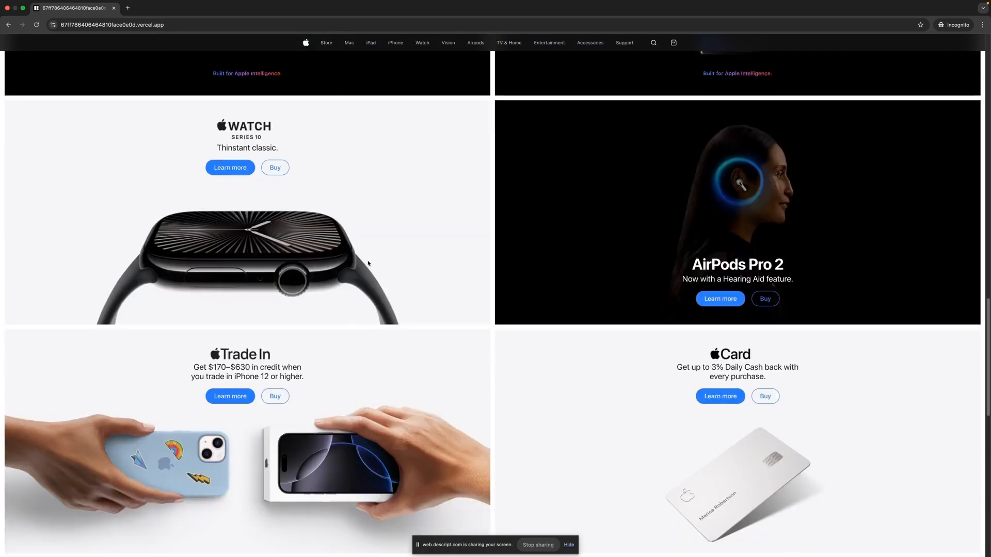
{"action": "scroll", "coordinate": [550, 268], "scroll_direction": "up", "scroll_amount": 8}
{"action": "scroll", "coordinate": [395, 248], "scroll_direction": "up", "scroll_amount": 15}
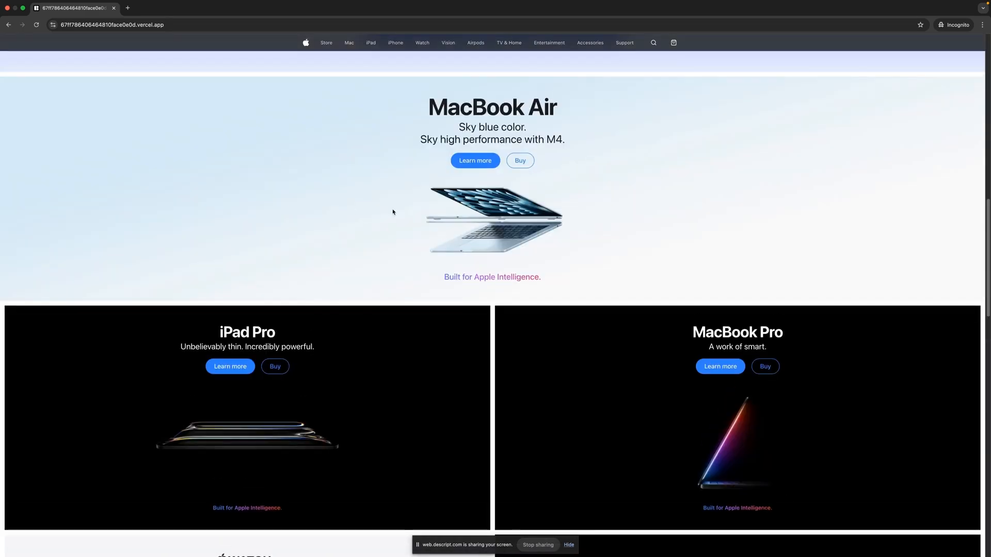
{"action": "scroll", "coordinate": [396, 251], "scroll_direction": "up", "scroll_amount": 1}
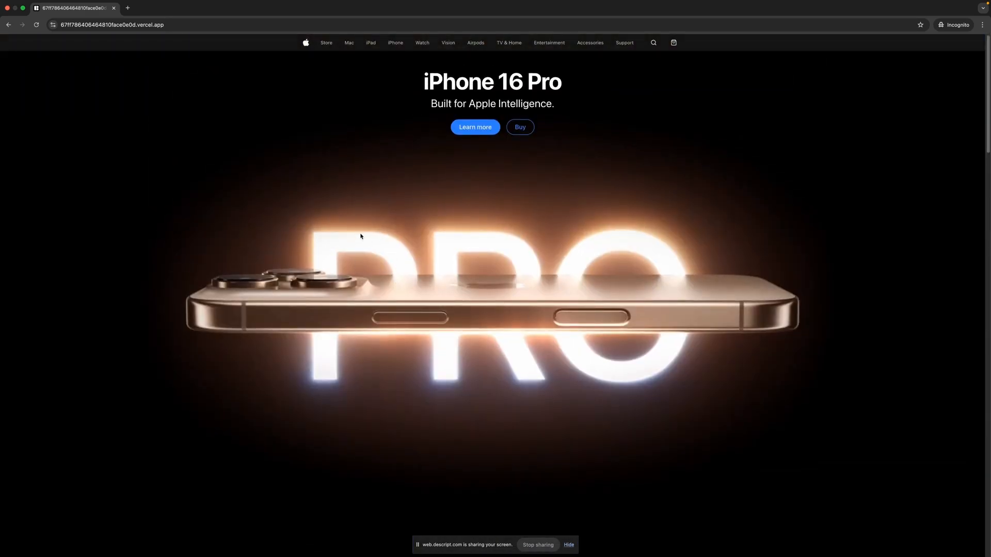
{"action": "scroll", "coordinate": [389, 245], "scroll_direction": "down", "scroll_amount": 15}
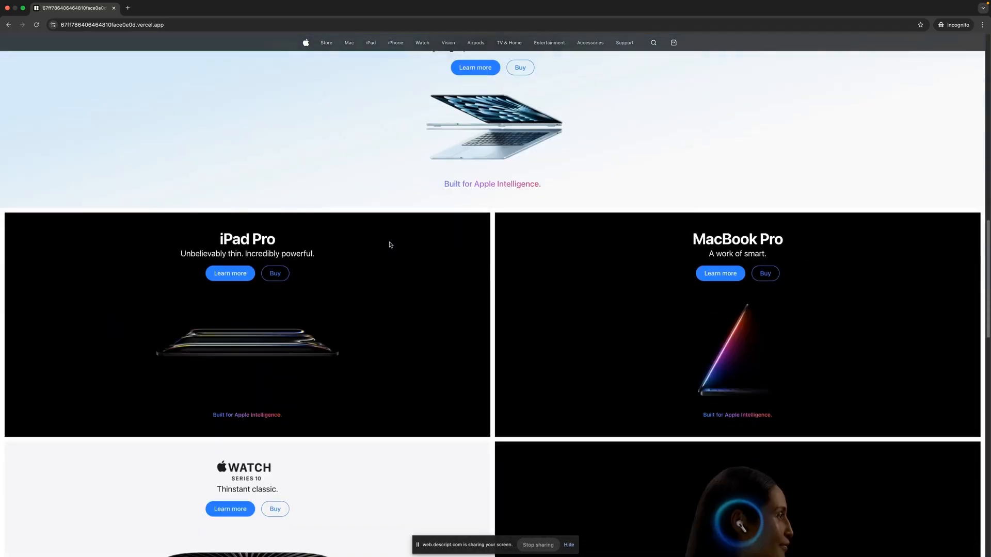
- Insert the Centered CTA section from the Marketing Templates on the Home page, comparing it with the published clone's product sections
{"action": "scroll", "coordinate": [390, 245], "scroll_direction": "up", "scroll_amount": 15}
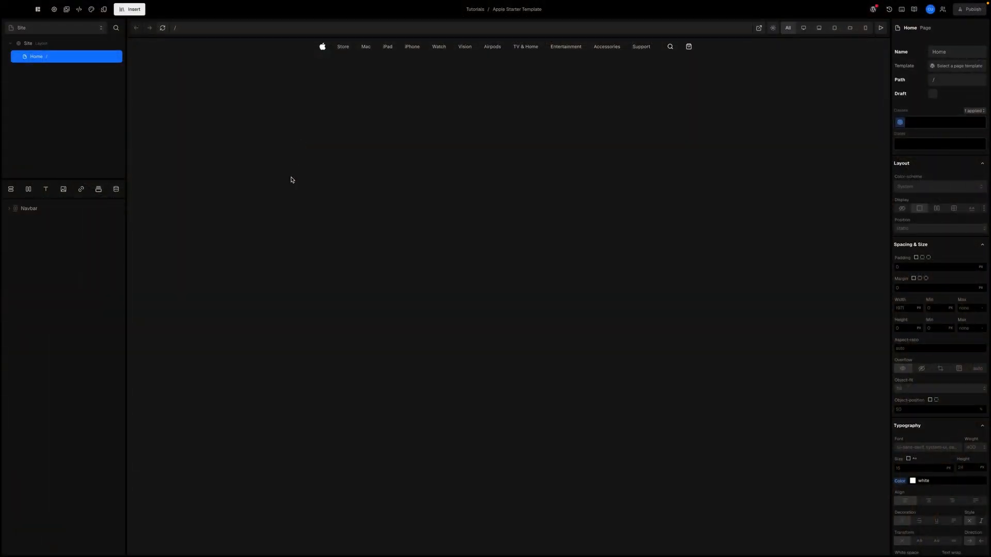
{"action": "left_click", "coordinate": [128, 9]}
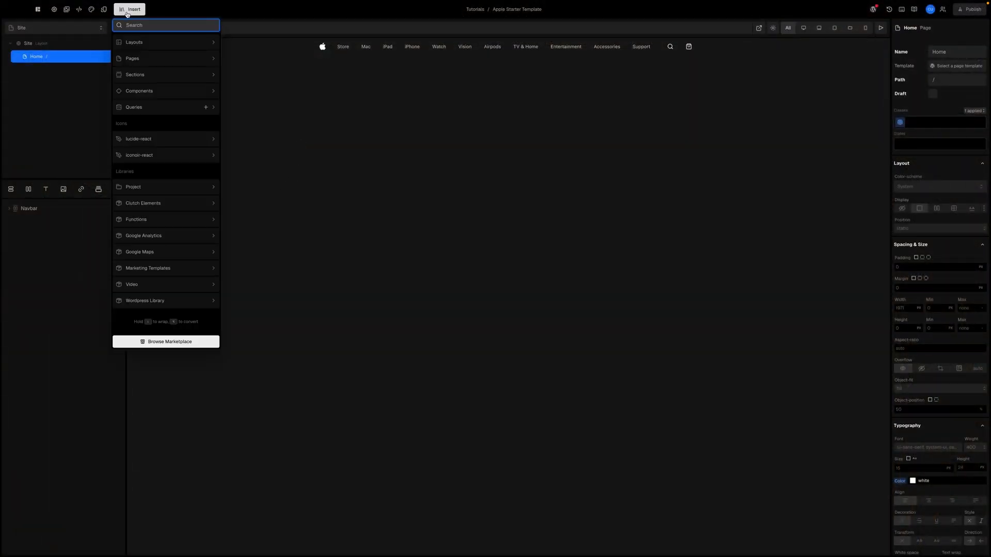
{"action": "mouse_move", "coordinate": [161, 77]}
{"action": "mouse_move", "coordinate": [253, 174]}
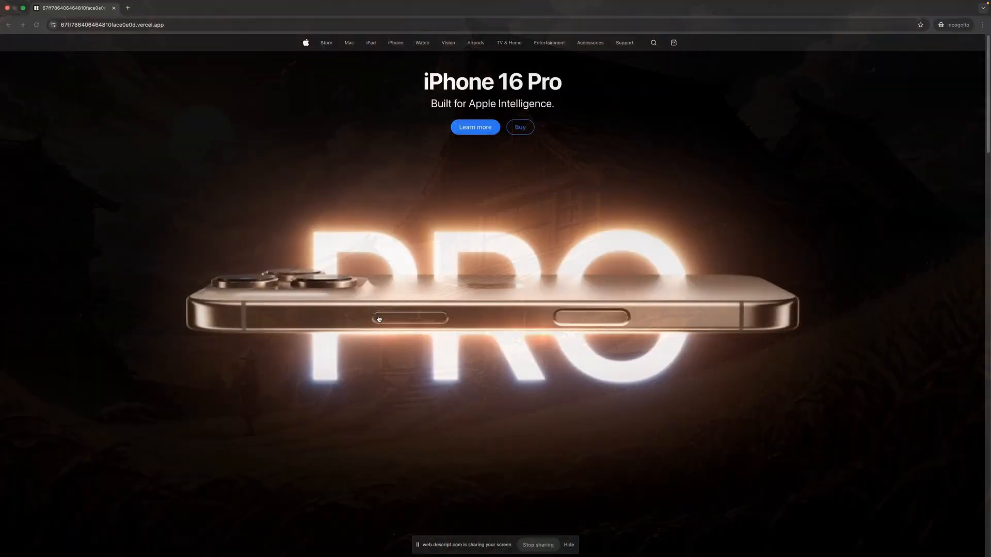
{"action": "scroll", "coordinate": [435, 278], "scroll_direction": "down", "scroll_amount": 20}
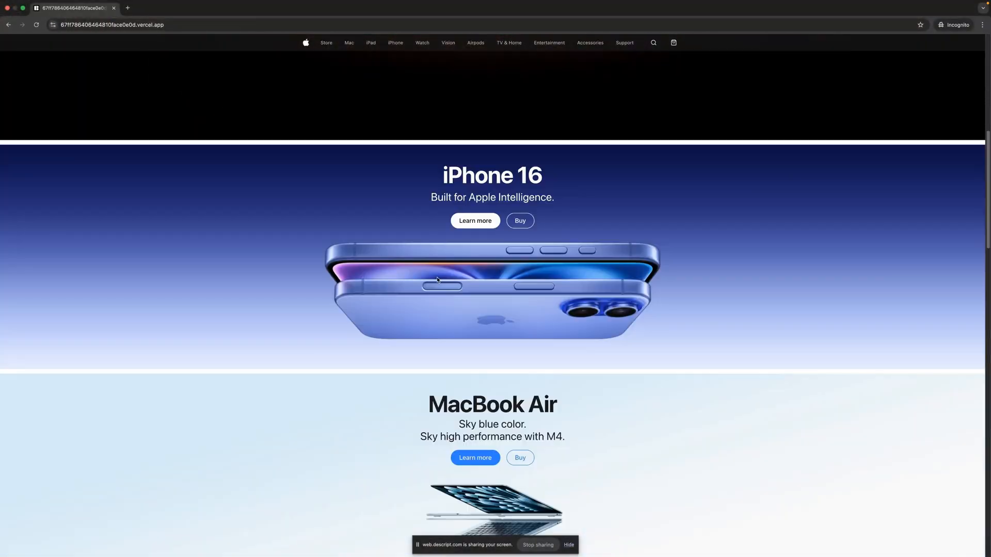
{"action": "scroll", "coordinate": [420, 277], "scroll_direction": "down", "scroll_amount": 5}
{"action": "scroll", "coordinate": [394, 274], "scroll_direction": "up", "scroll_amount": 20}
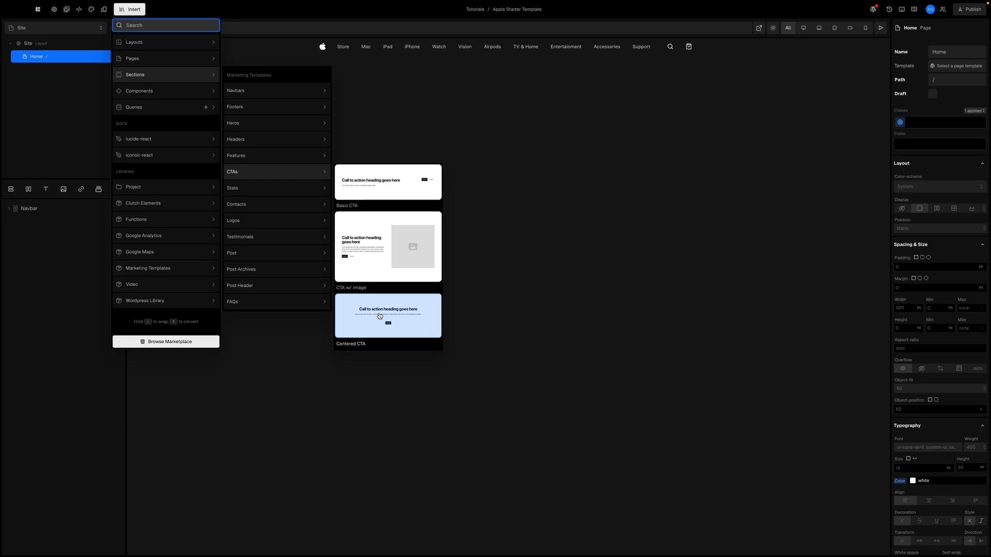
{"action": "left_click", "coordinate": [386, 317]}
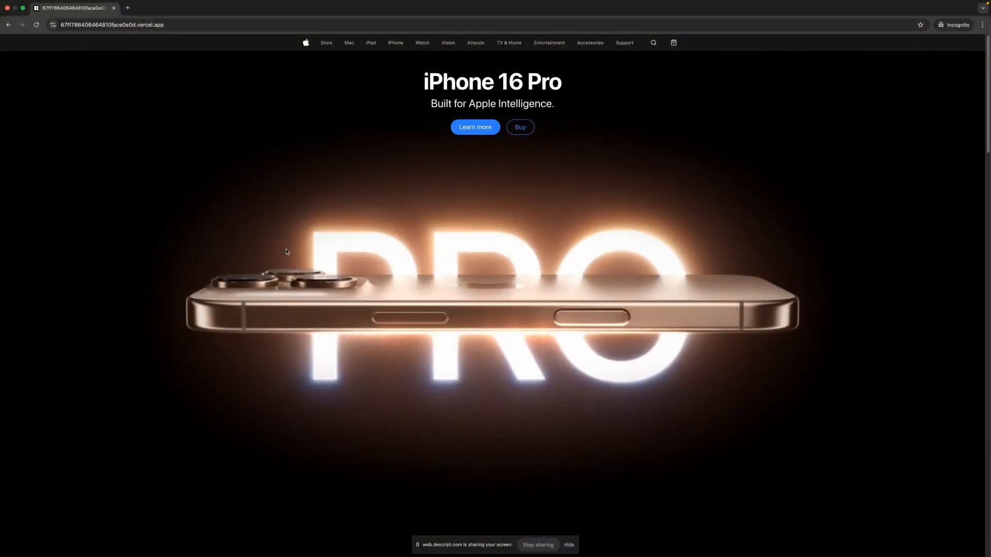
- Switch to the published Apple clone and examine the stacking and spacing of its full-width and two-column product sections
{"action": "scroll", "coordinate": [288, 251], "scroll_direction": "down", "scroll_amount": 6}
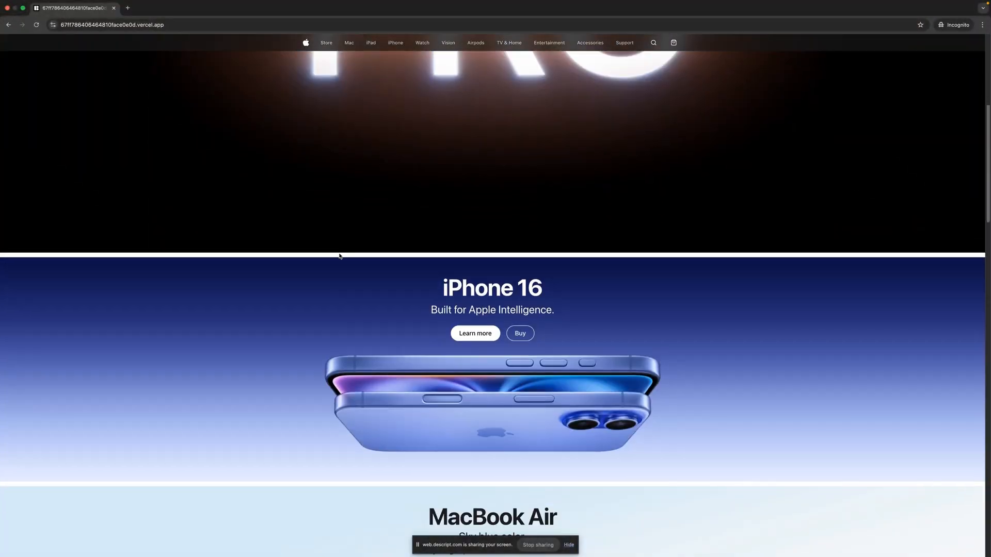
{"action": "scroll", "coordinate": [350, 258], "scroll_direction": "down", "scroll_amount": 3}
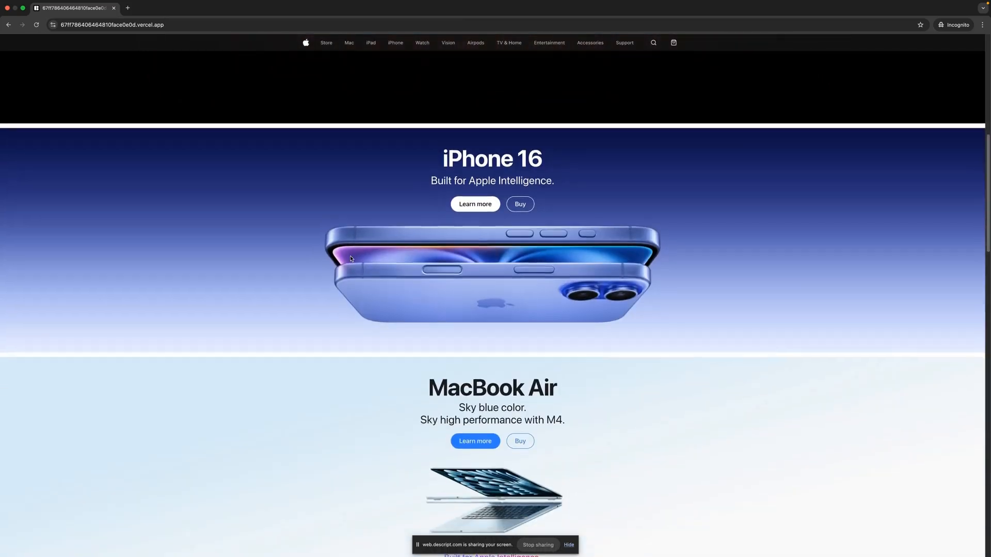
{"action": "scroll", "coordinate": [356, 310], "scroll_direction": "down", "scroll_amount": 11}
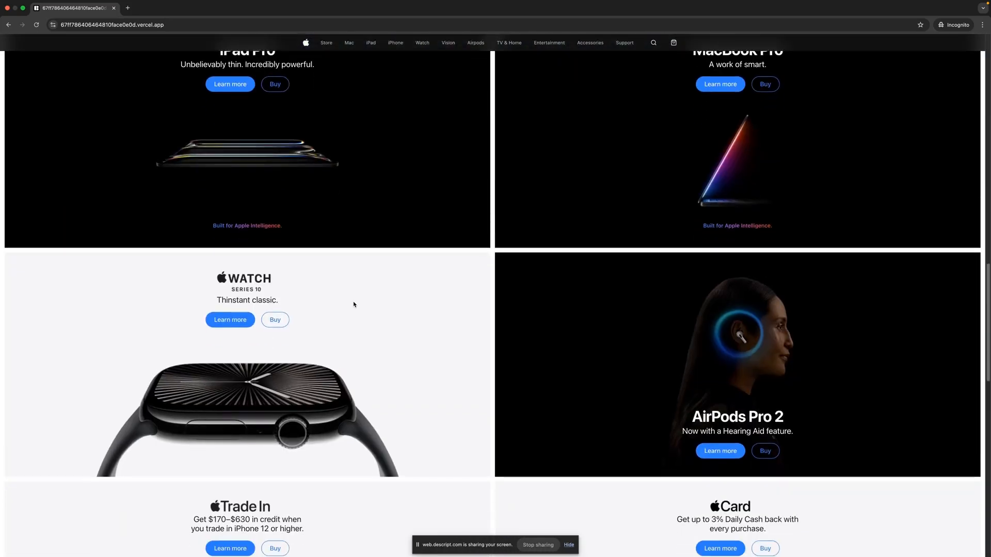
{"action": "scroll", "coordinate": [354, 305], "scroll_direction": "up", "scroll_amount": 3}
{"action": "scroll", "coordinate": [422, 270], "scroll_direction": "down", "scroll_amount": 5}
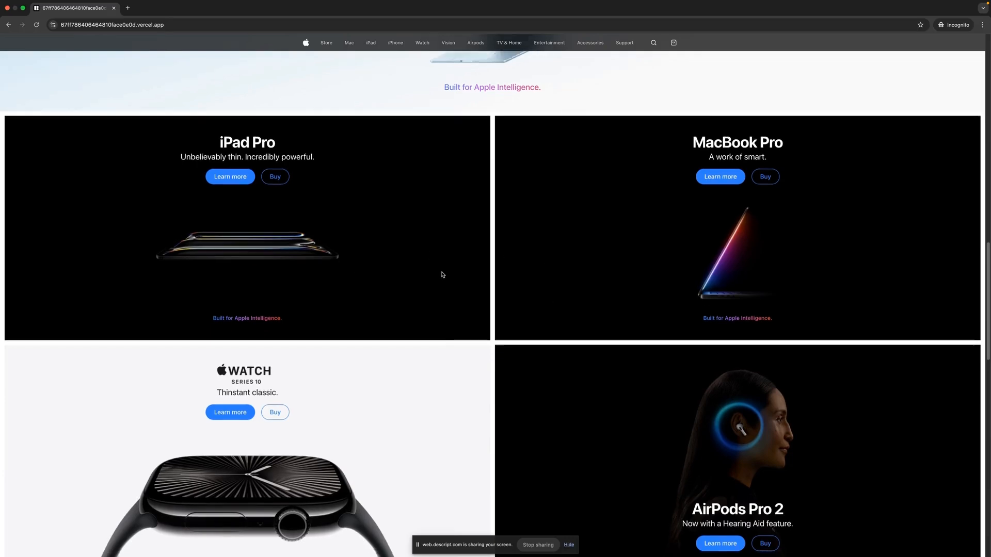
{"action": "scroll", "coordinate": [431, 270], "scroll_direction": "up", "scroll_amount": 9}
{"action": "scroll", "coordinate": [432, 253], "scroll_direction": "up", "scroll_amount": 5}
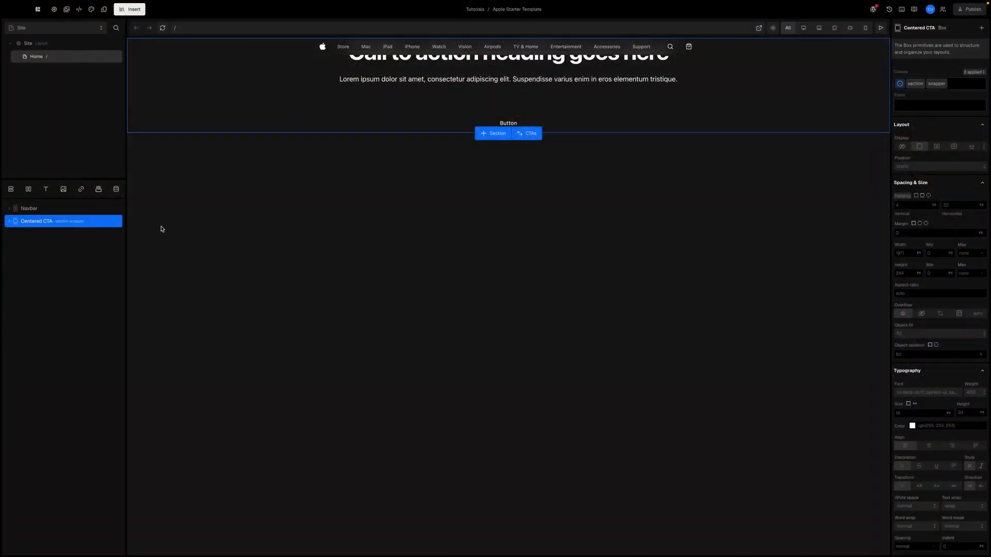
- Switch back to Clutch and wrap the Home page's Centered CTA section in a Column
{"action": "right_click", "coordinate": [69, 224]}
{"action": "mouse_move", "coordinate": [90, 252]}
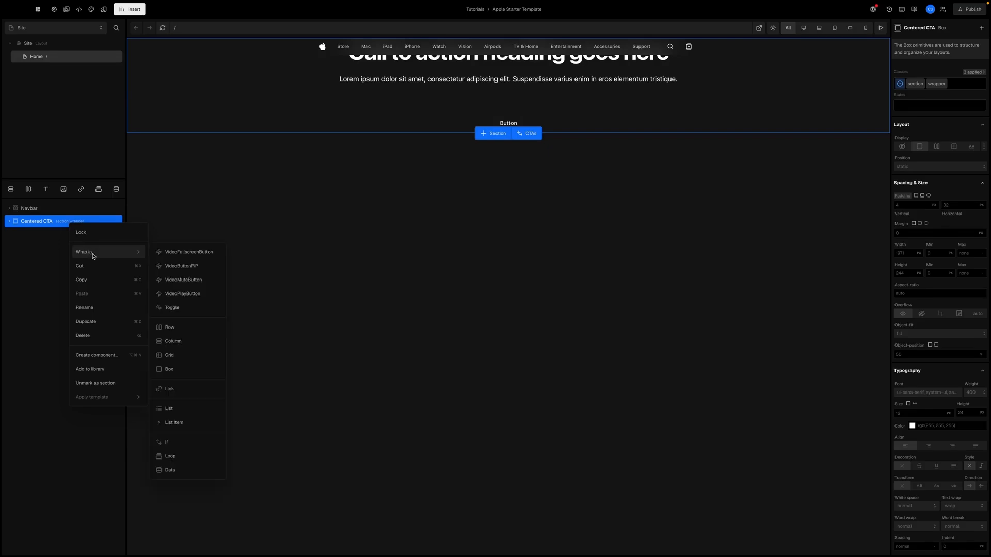
{"action": "left_click", "coordinate": [174, 343]}
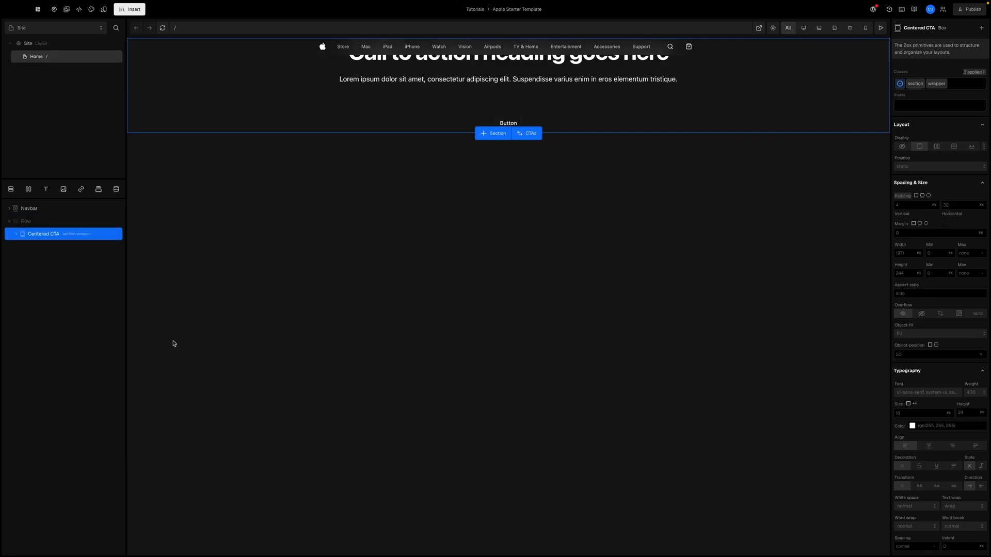
- Set the gap of the Column around the Centered CTA to the spacing-3 token
{"action": "left_click", "coordinate": [45, 222]}
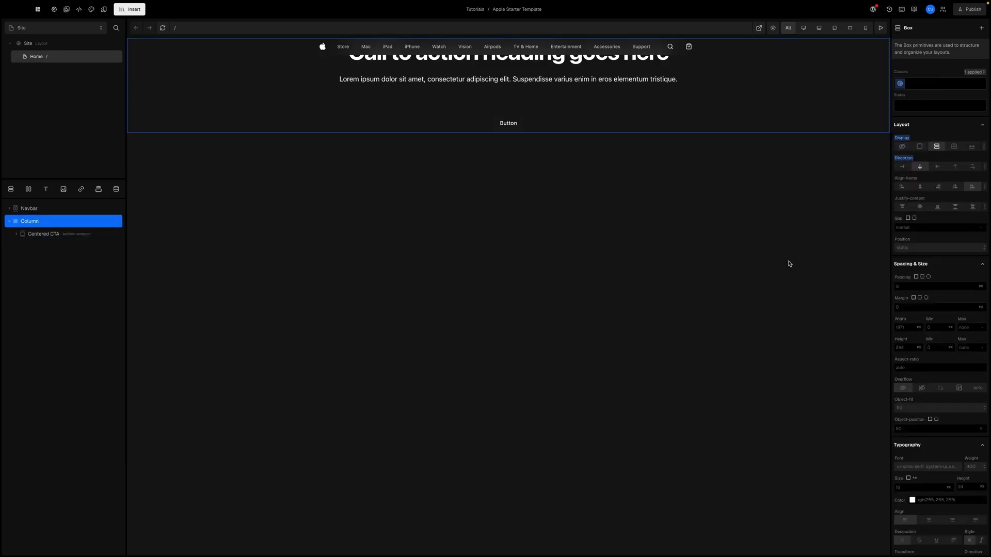
{"action": "left_click", "coordinate": [895, 224]}
{"action": "scroll", "coordinate": [820, 298], "scroll_direction": "down", "scroll_amount": 3}
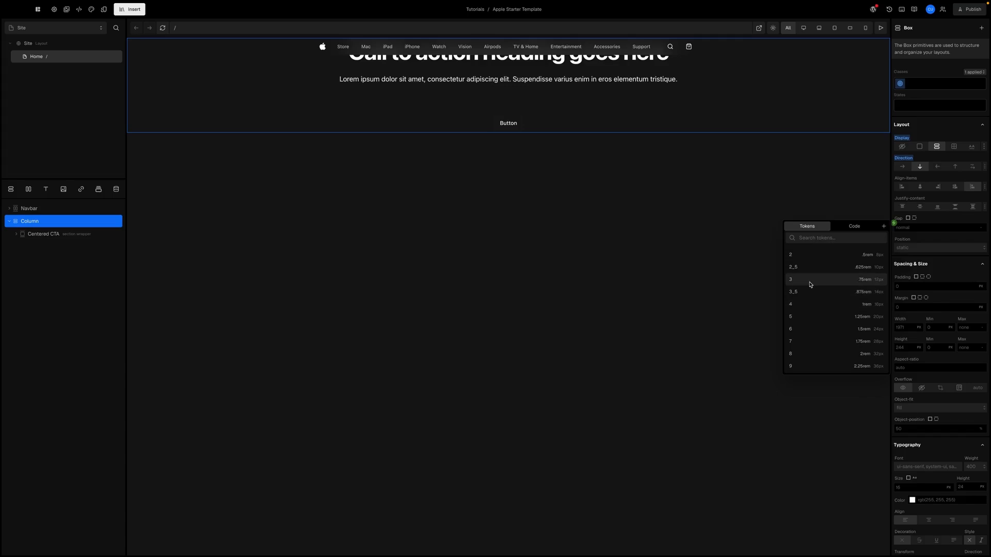
{"action": "left_click", "coordinate": [810, 283]}
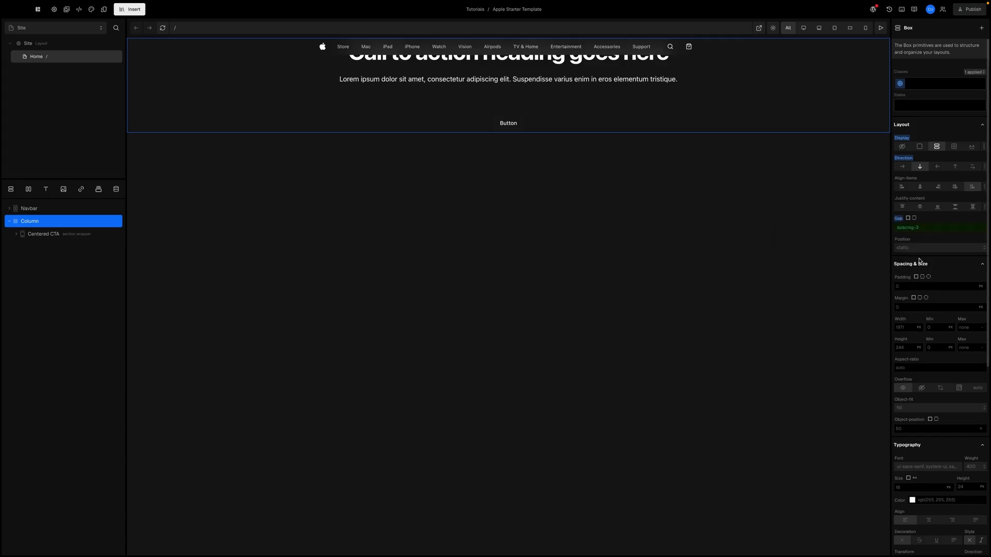
- Split the Column's margin into individual sides and set its top margin to a spacing token matching the navbar's height
{"action": "scroll", "coordinate": [923, 258], "scroll_direction": "down", "scroll_amount": 1}
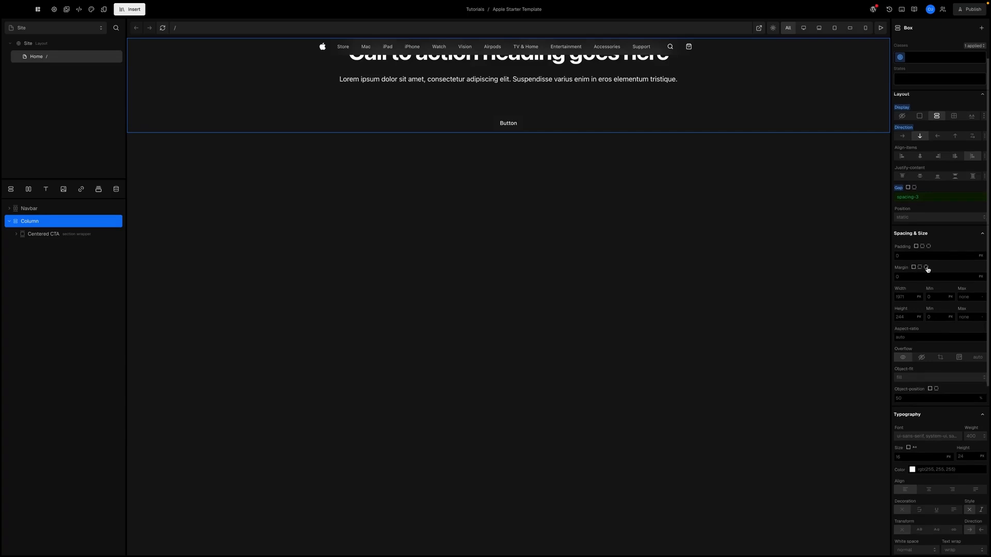
{"action": "left_click", "coordinate": [926, 268]}
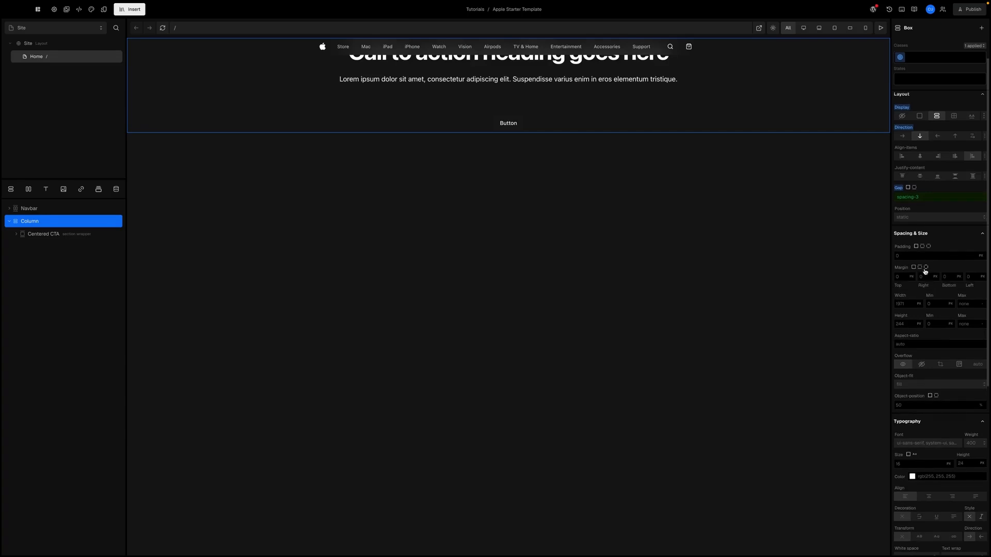
{"action": "left_click", "coordinate": [895, 273]}
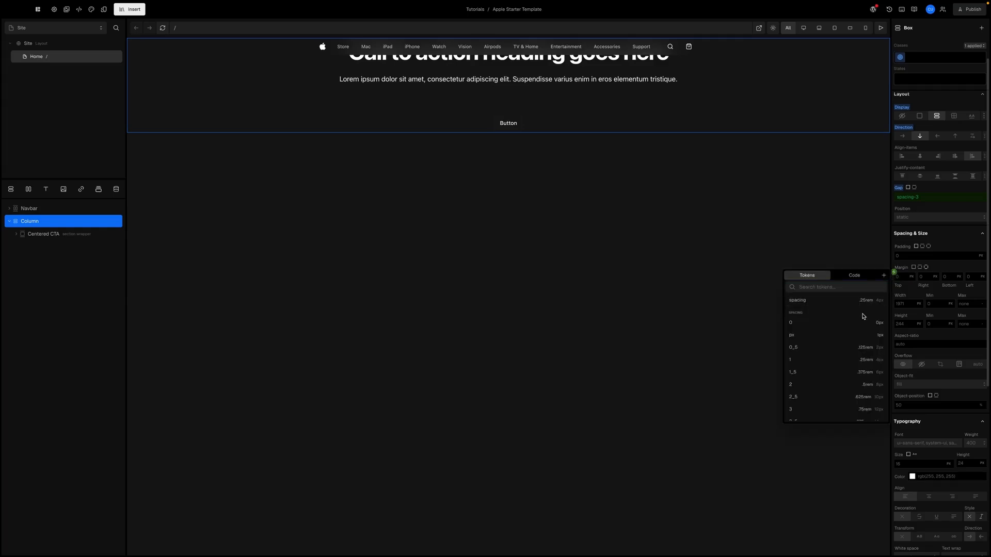
{"action": "scroll", "coordinate": [827, 325], "scroll_direction": "down", "scroll_amount": 1}
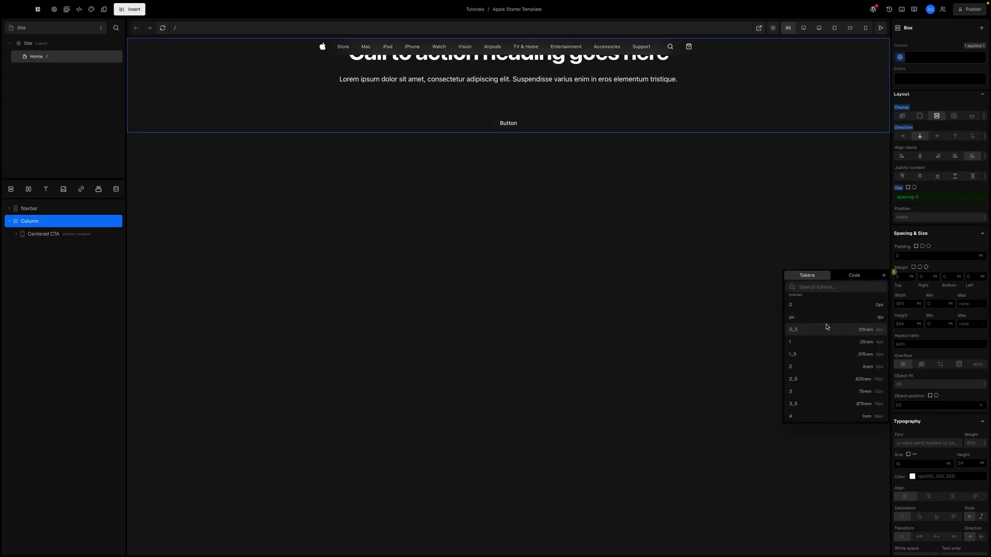
{"action": "scroll", "coordinate": [827, 327], "scroll_direction": "down", "scroll_amount": 4}
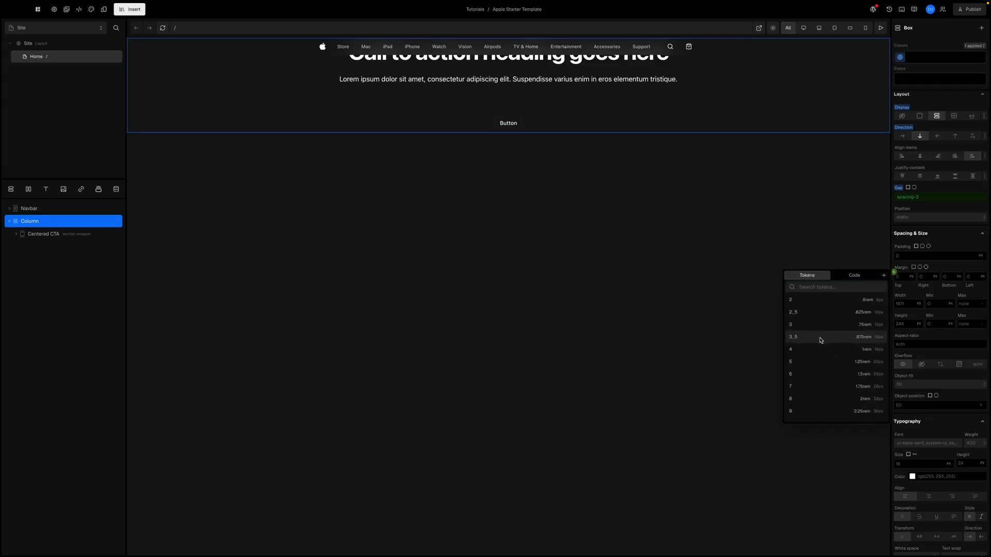
{"action": "scroll", "coordinate": [821, 340], "scroll_direction": "down", "scroll_amount": 7}
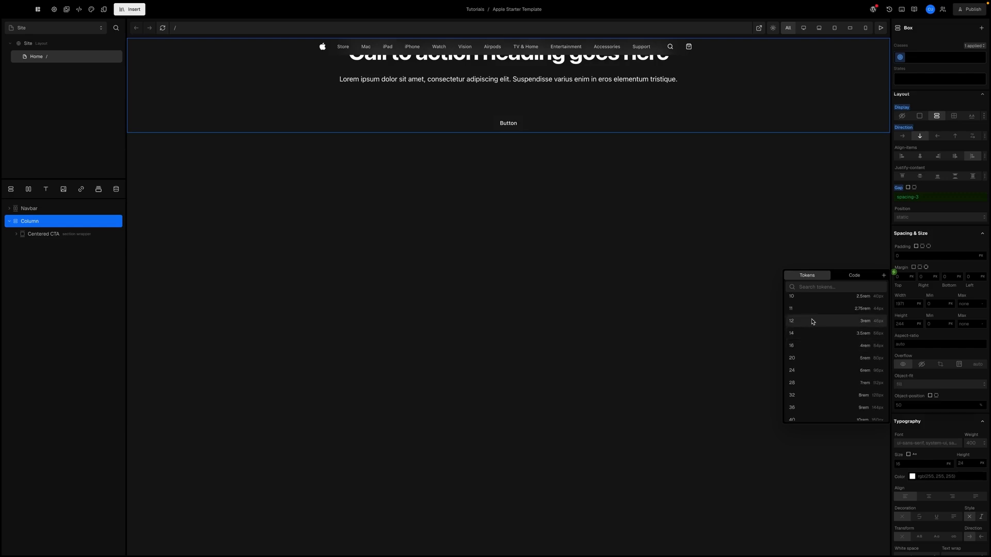
{"action": "left_click", "coordinate": [811, 321]}
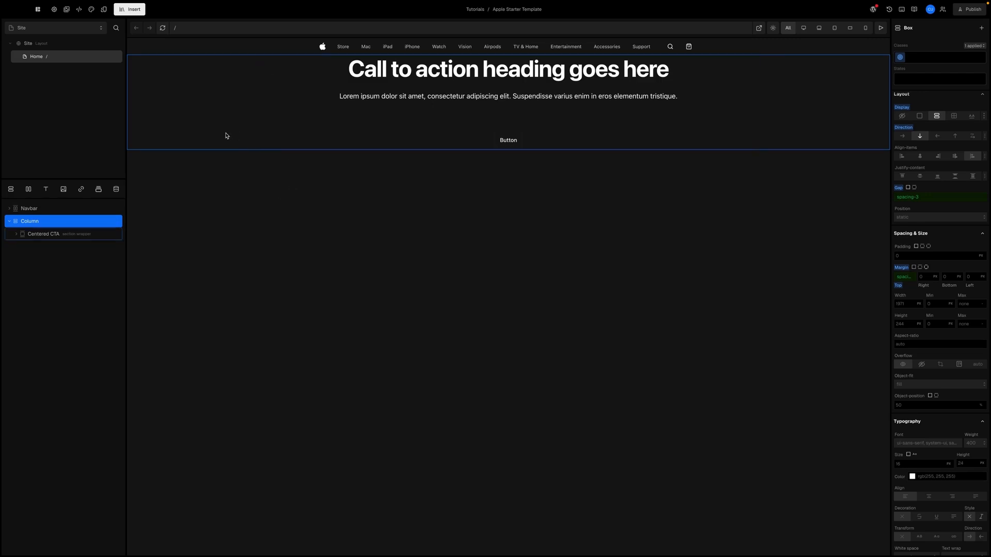
- Set the Column's background color to the white color token
{"action": "scroll", "coordinate": [923, 376], "scroll_direction": "down", "scroll_amount": 5}
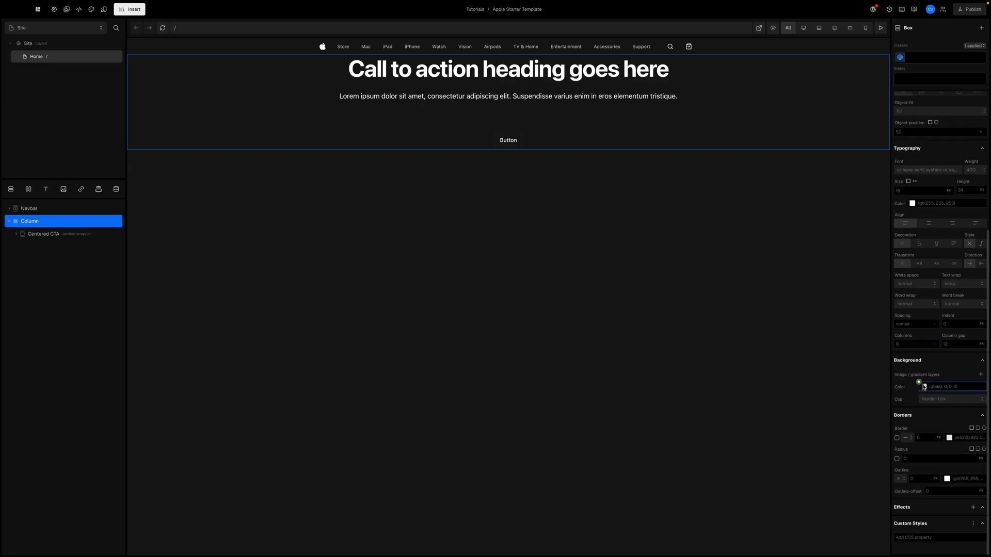
{"action": "left_click", "coordinate": [924, 387]}
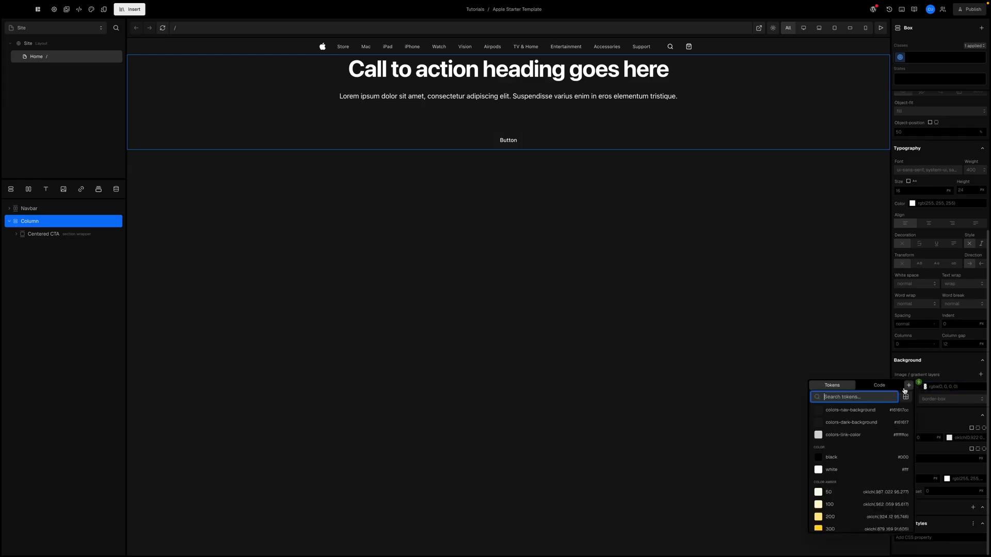
{"action": "left_click", "coordinate": [844, 469]}
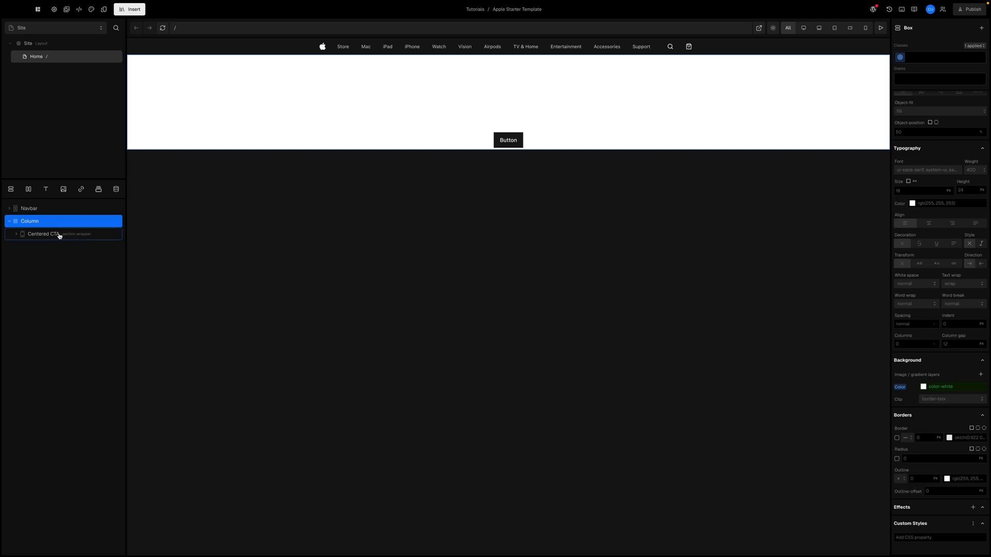
- Select the Centered CTA section inside the Column for styling
{"action": "left_click", "coordinate": [44, 235]}
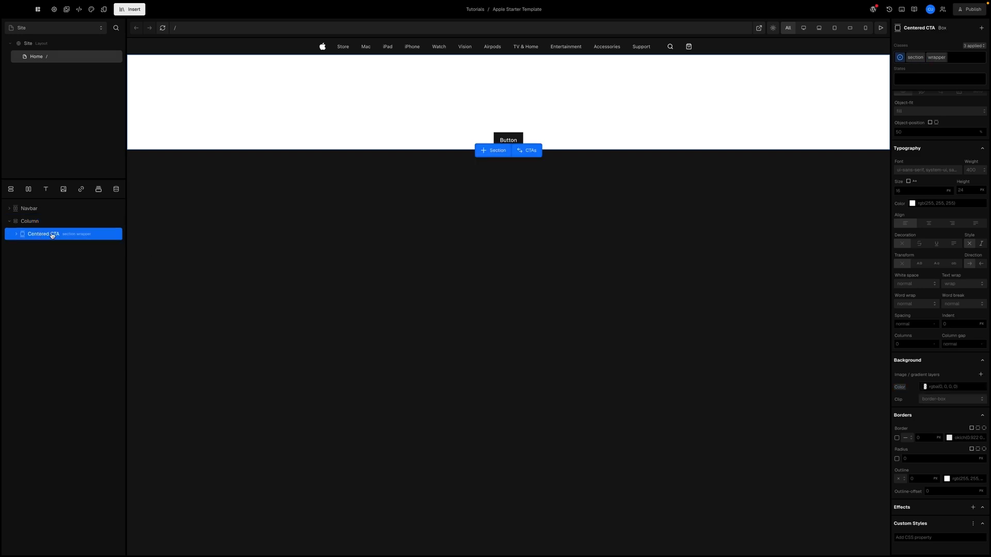
- Rename the Centered CTA layer as "iPhone 16 Pro" and expand it to show its contents
{"action": "double_click", "coordinate": [40, 234]}
{"action": "type", "text": "iPhone 16 P"}
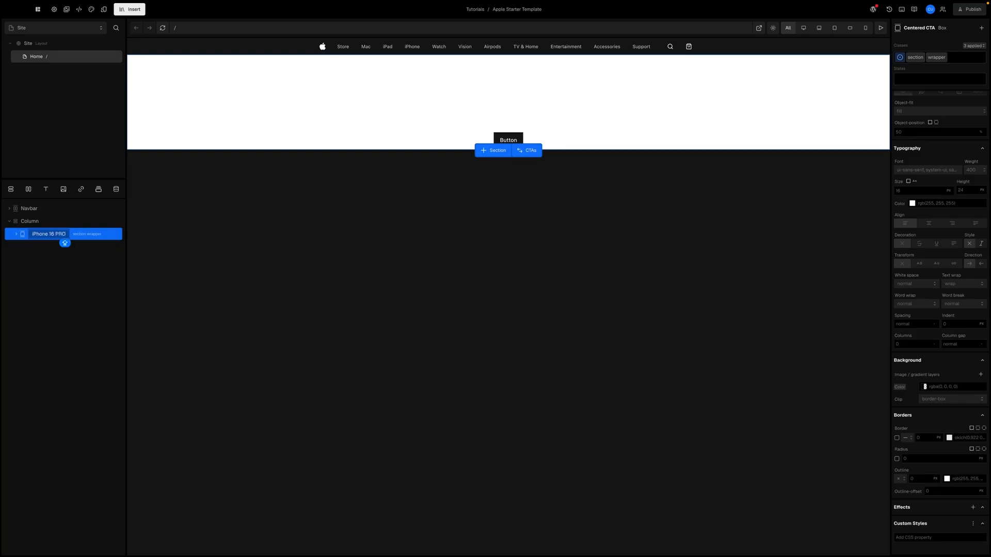
{"action": "type", "text": "ro"}
{"action": "left_click", "coordinate": [38, 243]}
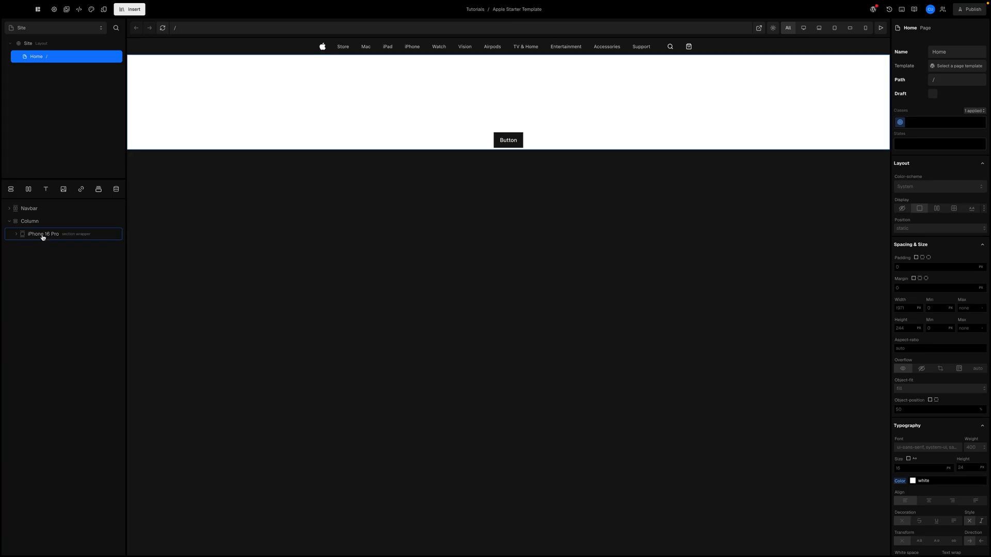
{"action": "left_click", "coordinate": [43, 235]}
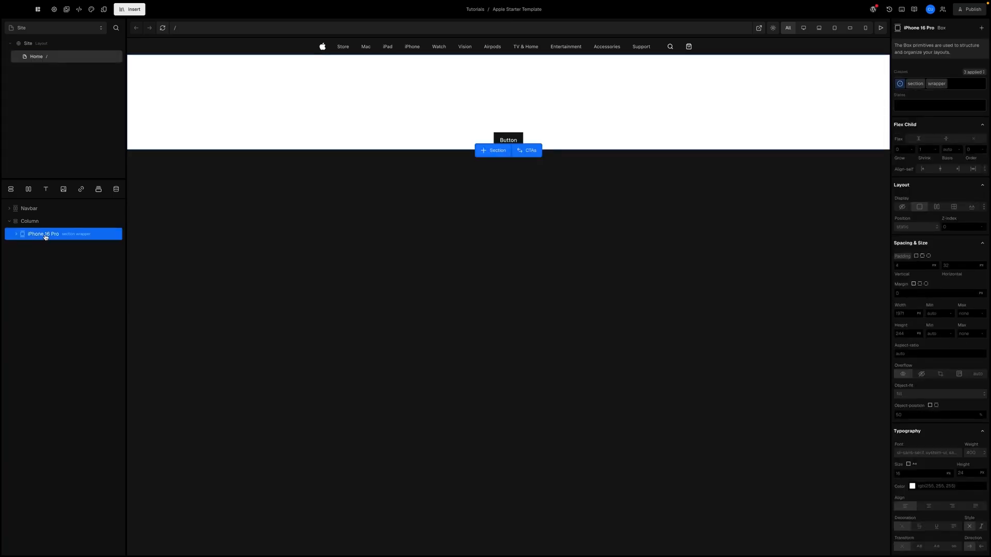
{"action": "left_click", "coordinate": [16, 234]}
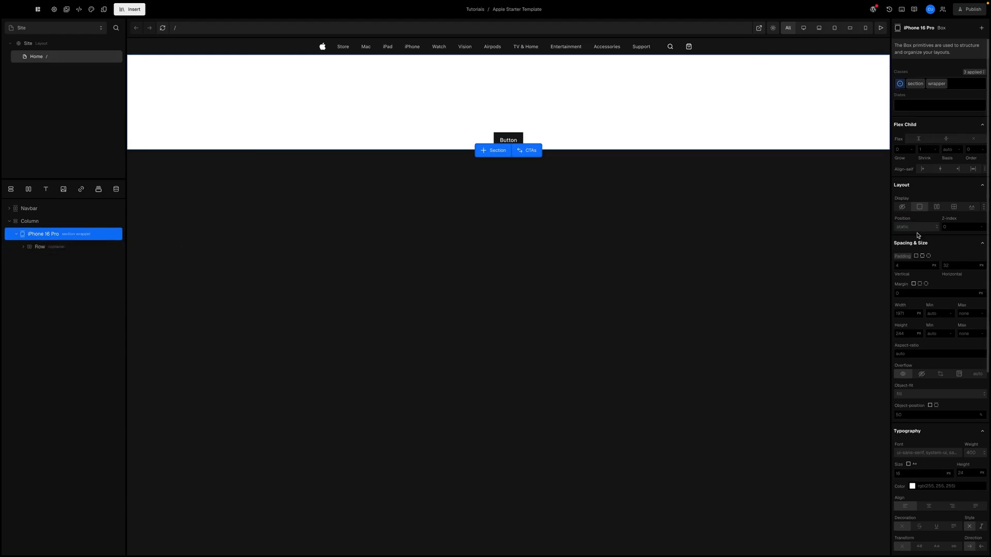
- Set the iPhone 16 Pro section's height to the code value calc(100svh - 44px)
{"action": "scroll", "coordinate": [917, 247], "scroll_direction": "down", "scroll_amount": 3}
{"action": "scroll", "coordinate": [918, 273], "scroll_direction": "up", "scroll_amount": 2}
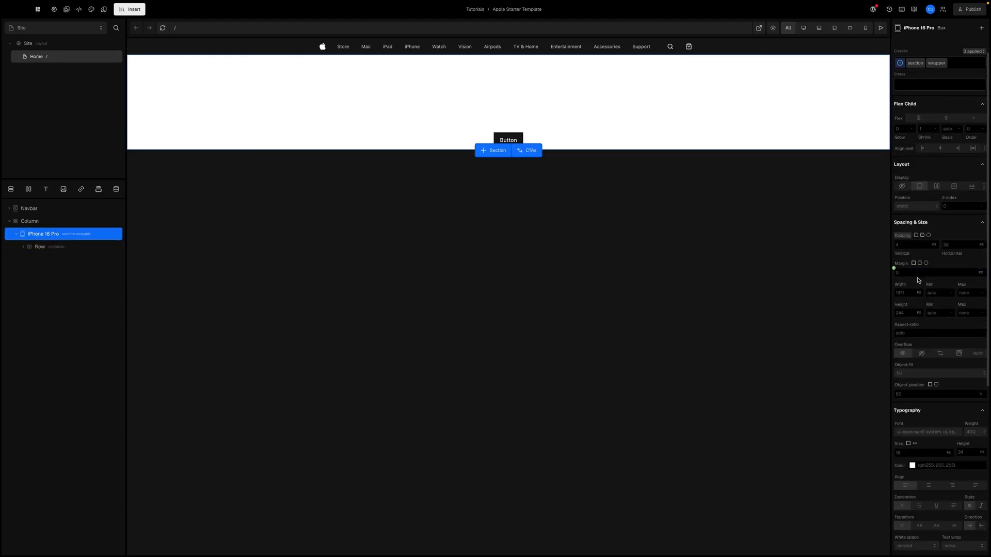
{"action": "left_click", "coordinate": [899, 312]}
{"action": "left_click", "coordinate": [894, 309]}
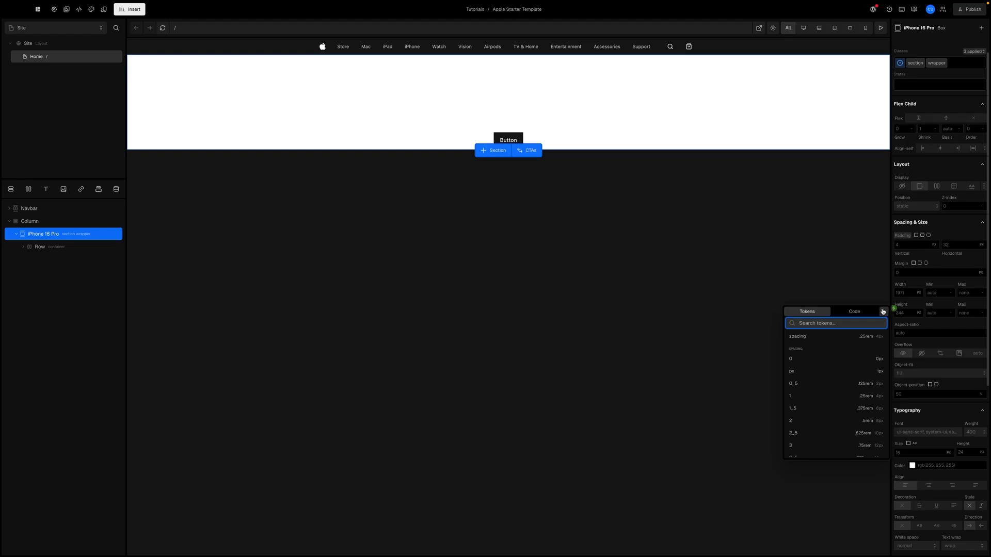
{"action": "left_click", "coordinate": [855, 312]}
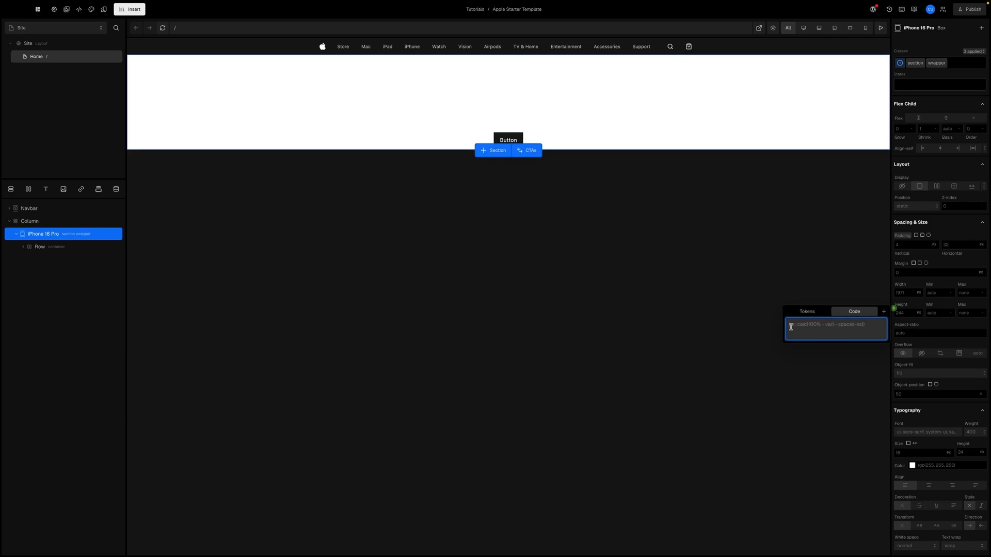
{"action": "type", "text": "calc(100svh -"}
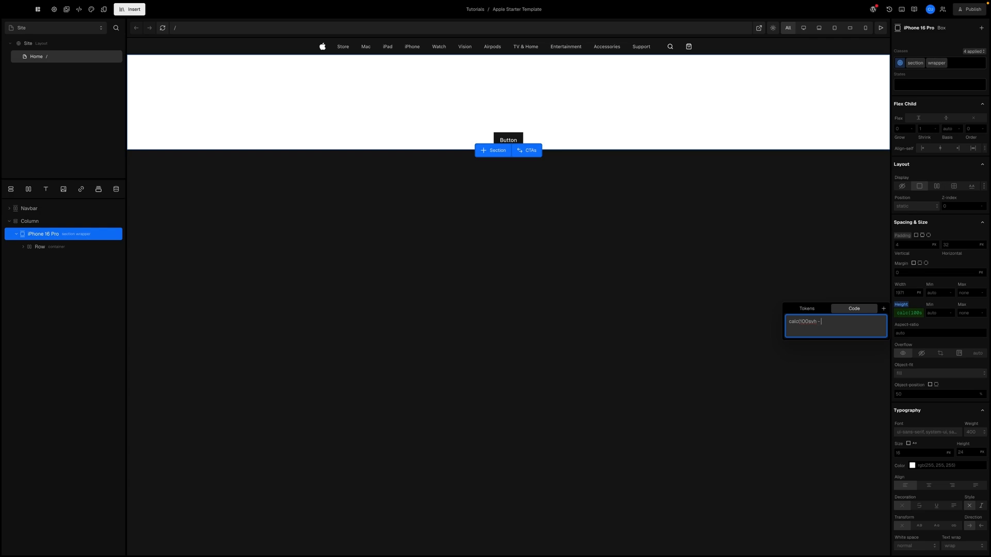
{"action": "type", "text": ")"}
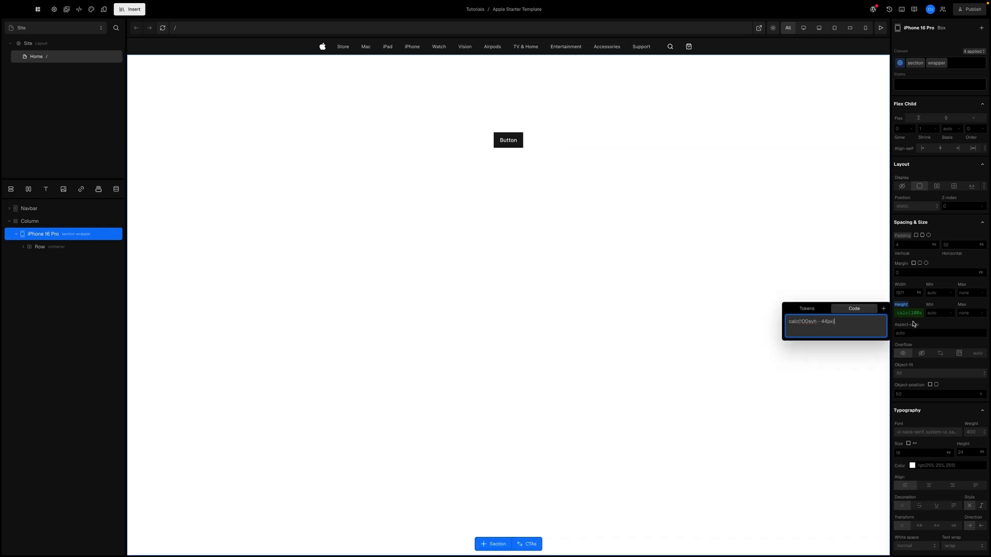
{"action": "left_click", "coordinate": [913, 323]}
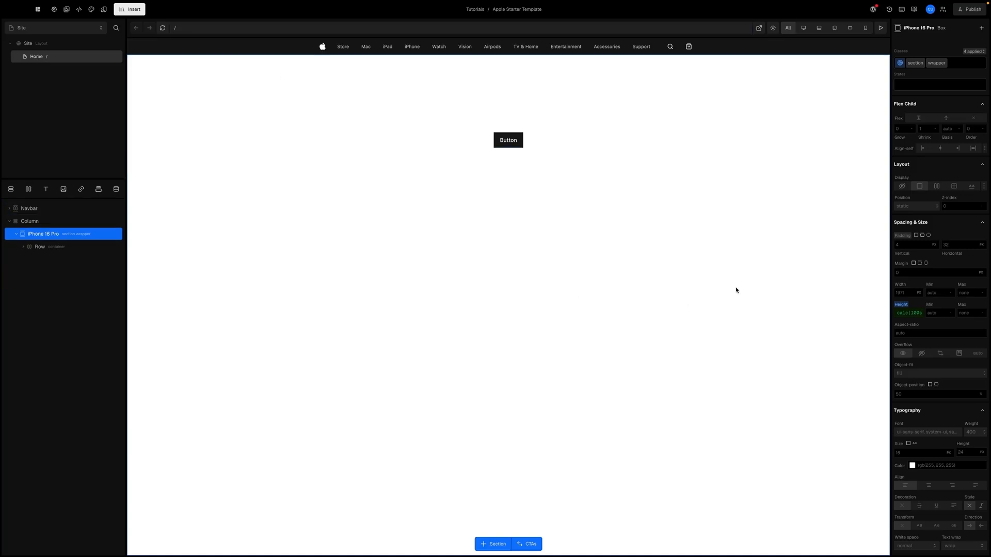
- In the section class, set the position to relative and apply a uniform padding of 47 px on all sides
{"action": "left_click", "coordinate": [916, 65]}
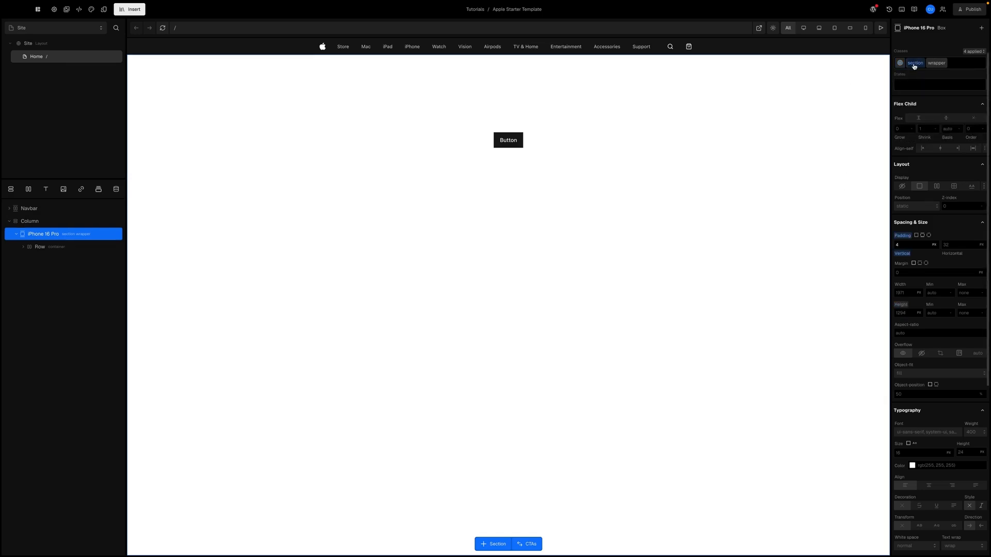
{"action": "mouse_move", "coordinate": [914, 66]}
{"action": "scroll", "coordinate": [912, 215], "scroll_direction": "down", "scroll_amount": 1}
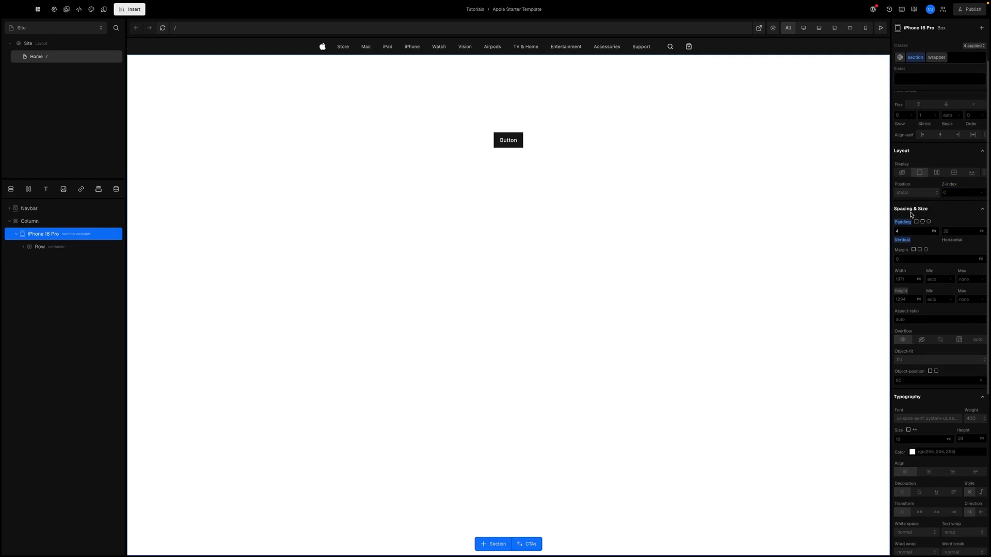
{"action": "left_click", "coordinate": [917, 191]}
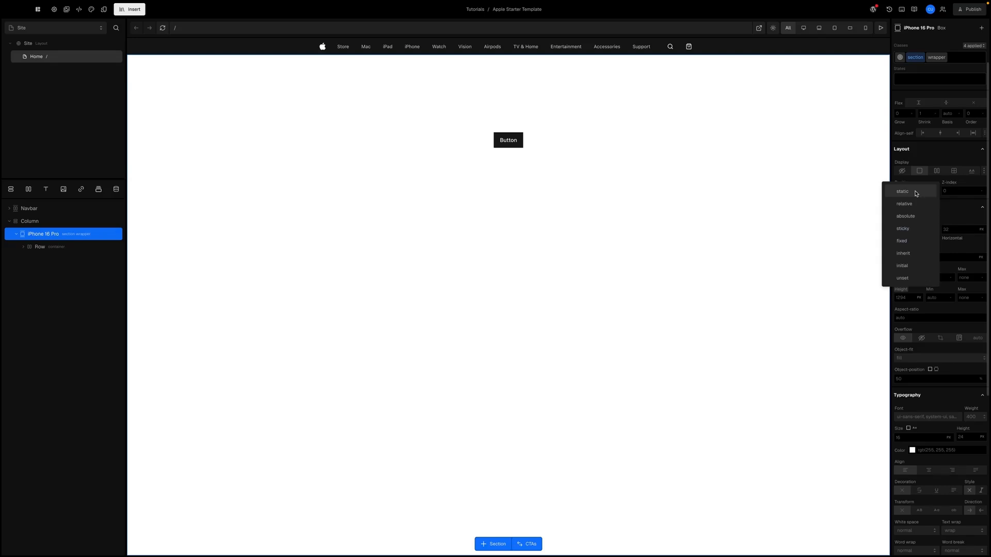
{"action": "left_click", "coordinate": [904, 204]}
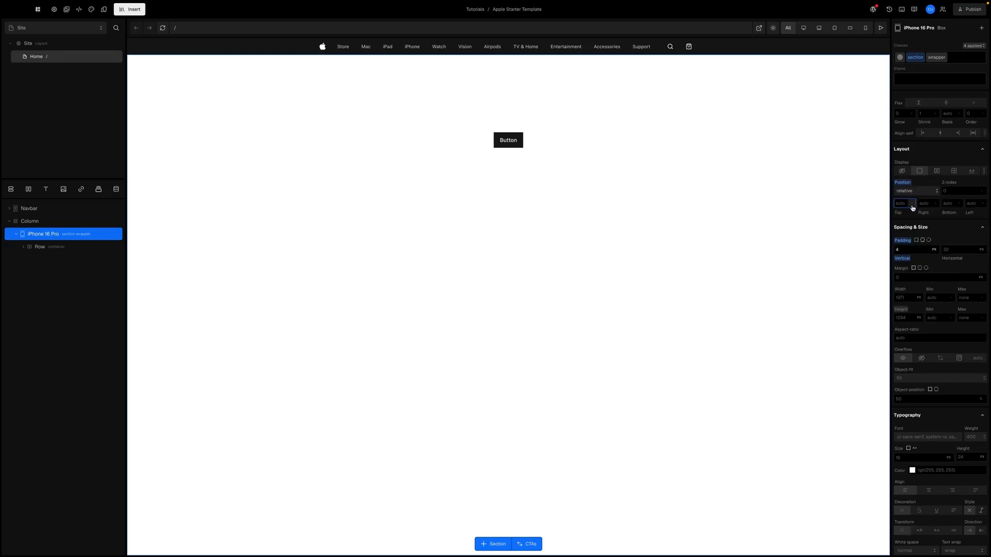
{"action": "left_click", "coordinate": [909, 250]}
{"action": "left_click", "coordinate": [909, 250]}
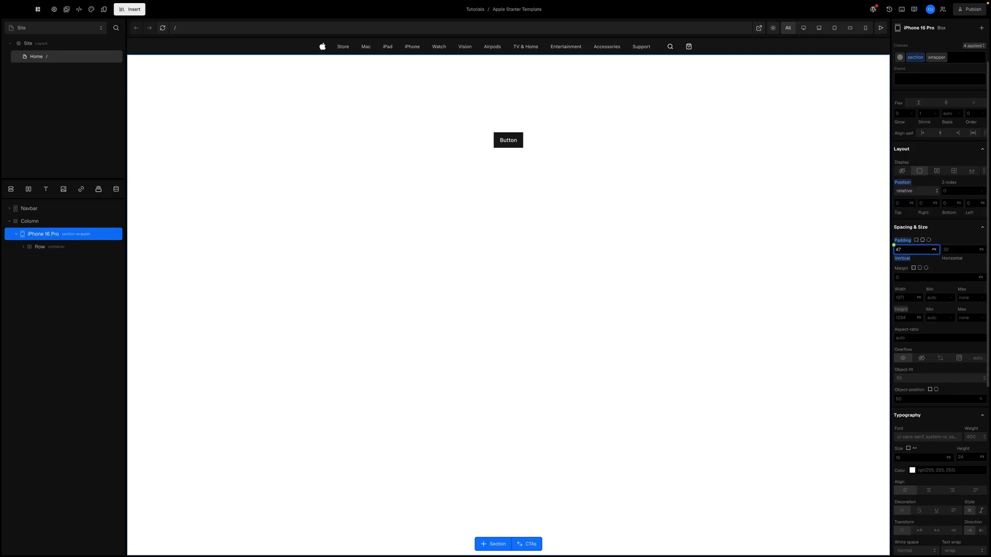
{"action": "left_click", "coordinate": [916, 240]}
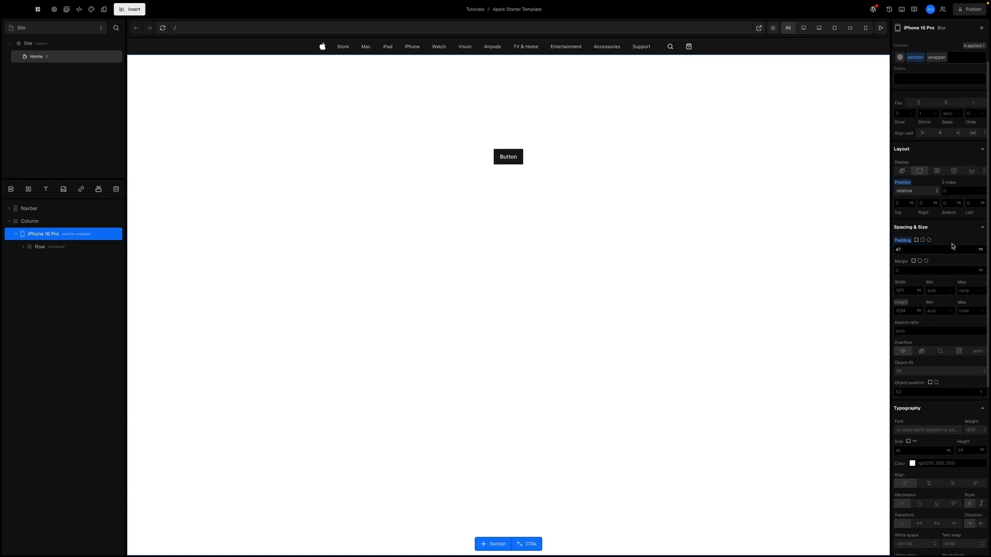
- Set the height in the section class to 580 px and check the local and section class styles
{"action": "scroll", "coordinate": [944, 256], "scroll_direction": "down", "scroll_amount": 1}
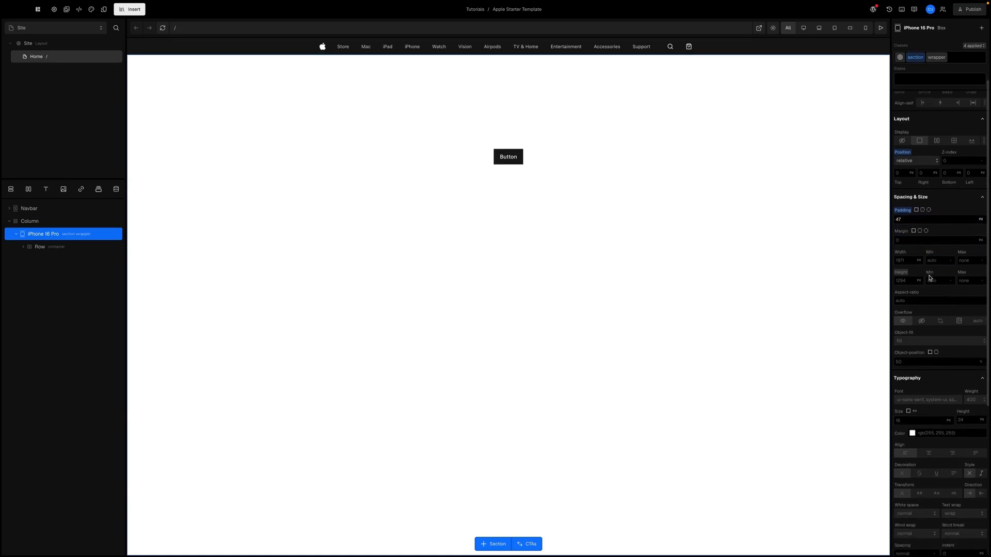
{"action": "left_click", "coordinate": [907, 280]}
{"action": "type", "text": "580"}
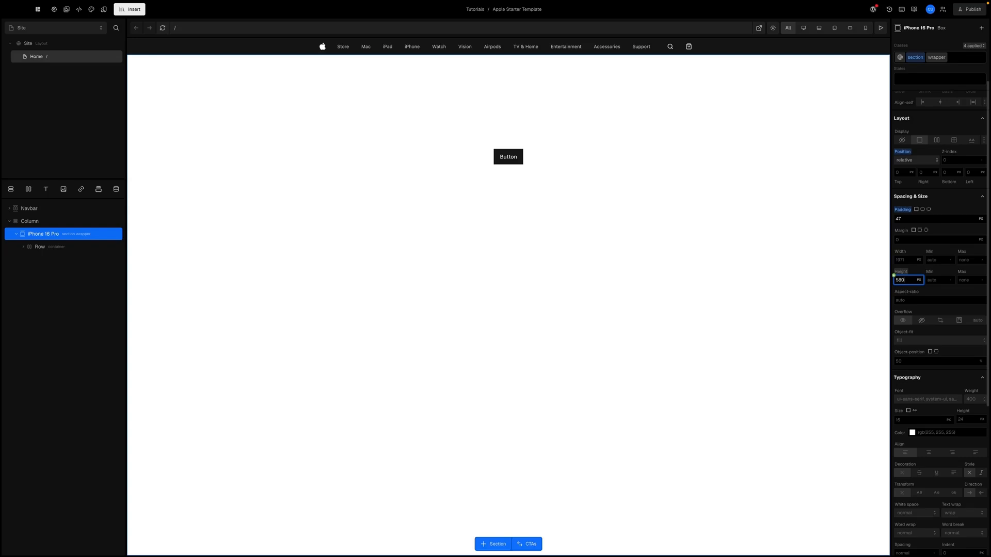
{"action": "key", "text": "Return"}
{"action": "left_click", "coordinate": [902, 61]}
{"action": "left_click", "coordinate": [916, 57]}
- Select the Row inside iPhone 16 Pro and expand its nested wrappers down to the button's text layer
{"action": "left_click", "coordinate": [42, 248]}
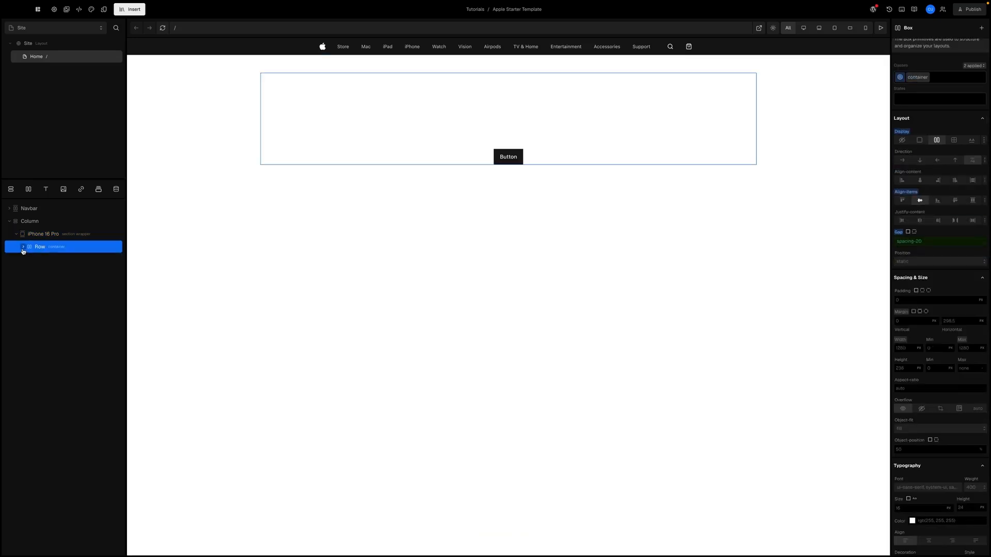
{"action": "left_click", "coordinate": [22, 250]}
{"action": "left_click", "coordinate": [30, 261]}
{"action": "left_click", "coordinate": [37, 272]}
{"action": "left_click", "coordinate": [37, 311]}
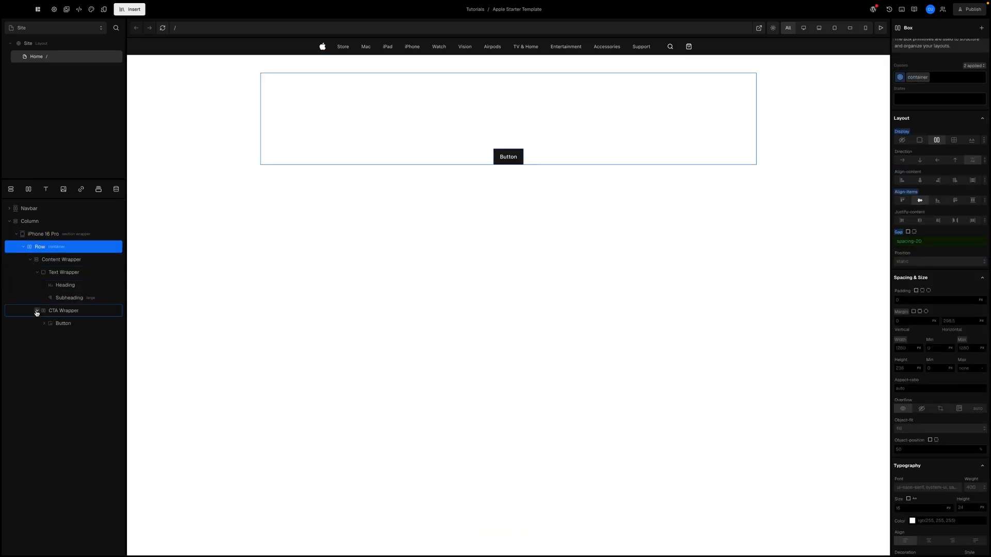
{"action": "left_click", "coordinate": [44, 324]}
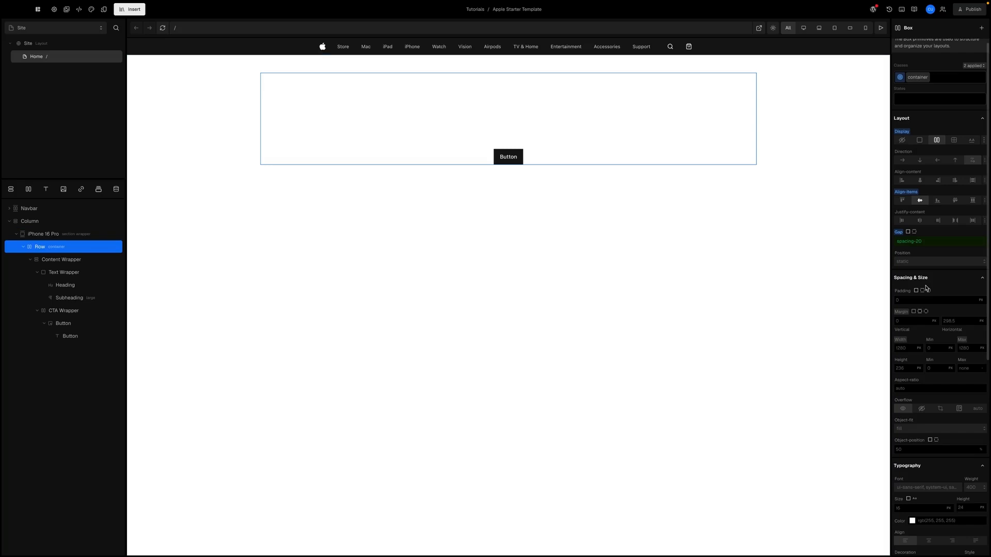
- Set the Row's position to relative
{"action": "scroll", "coordinate": [922, 294], "scroll_direction": "down", "scroll_amount": 2}
{"action": "scroll", "coordinate": [906, 241], "scroll_direction": "up", "scroll_amount": 3}
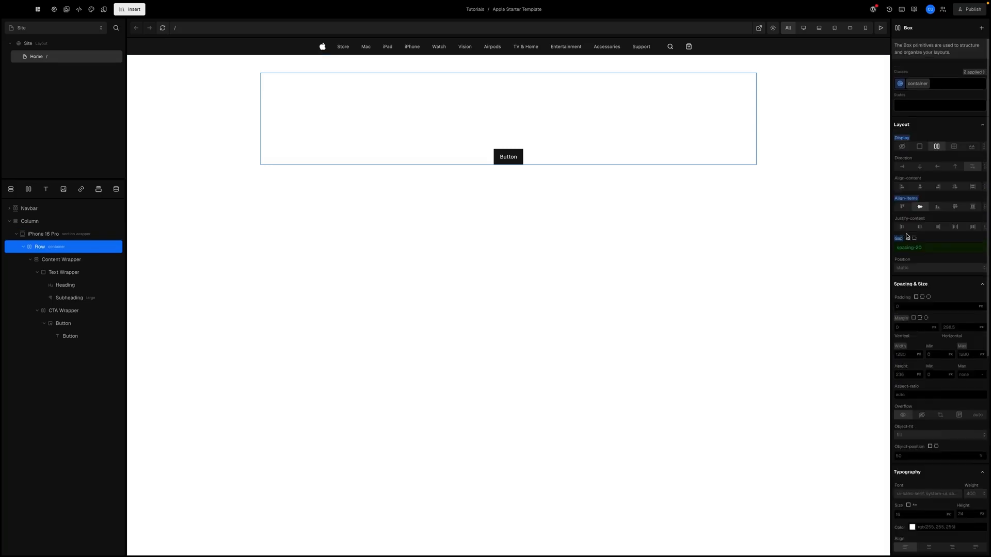
{"action": "left_click", "coordinate": [909, 267]}
{"action": "left_click", "coordinate": [911, 283]}
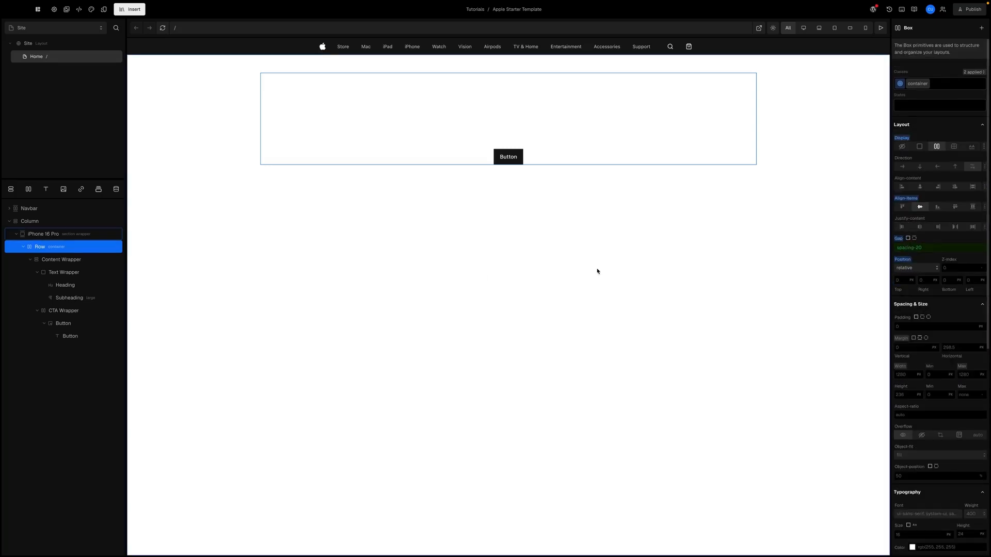
- Set the background color of the iPhone 16 Pro section to black
{"action": "left_click", "coordinate": [56, 235]}
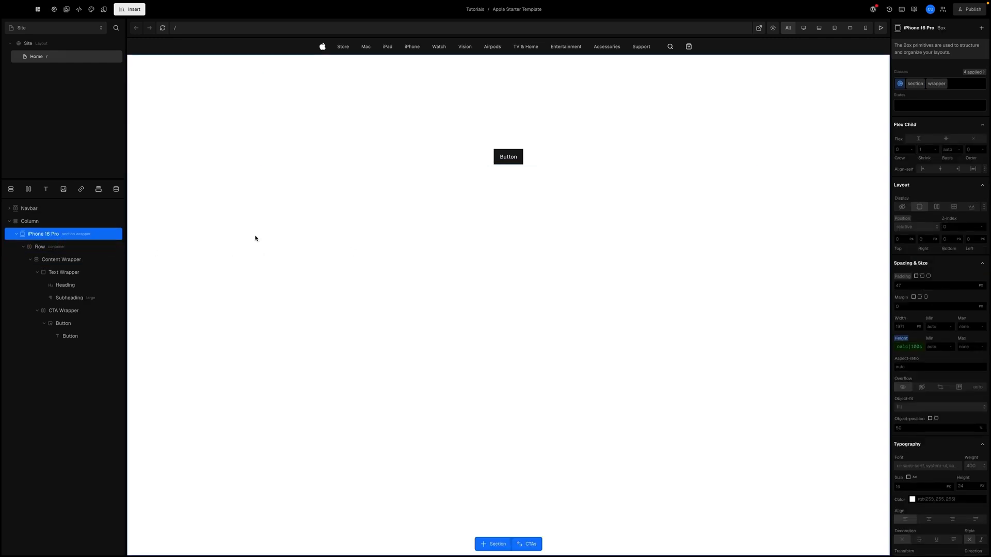
{"action": "scroll", "coordinate": [923, 336], "scroll_direction": "down", "scroll_amount": 6}
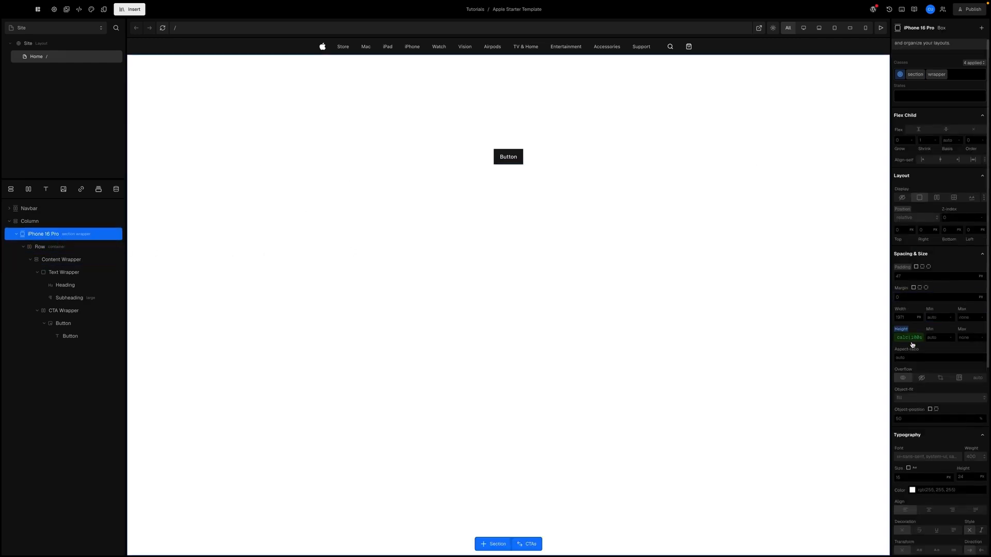
{"action": "left_click", "coordinate": [929, 386]}
{"action": "key", "text": "ctrl+a"}
{"action": "type", "text": "black"}
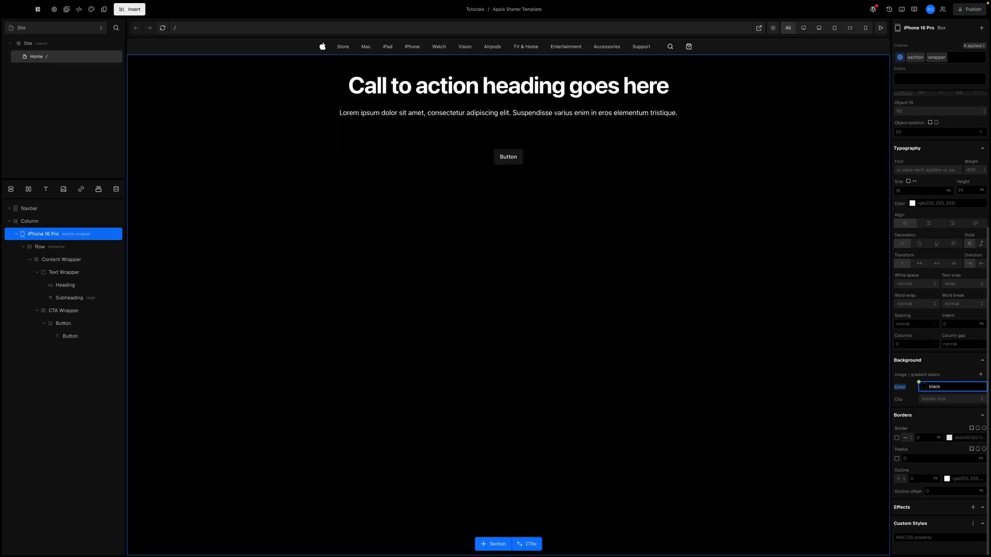
{"action": "left_click", "coordinate": [955, 375]}
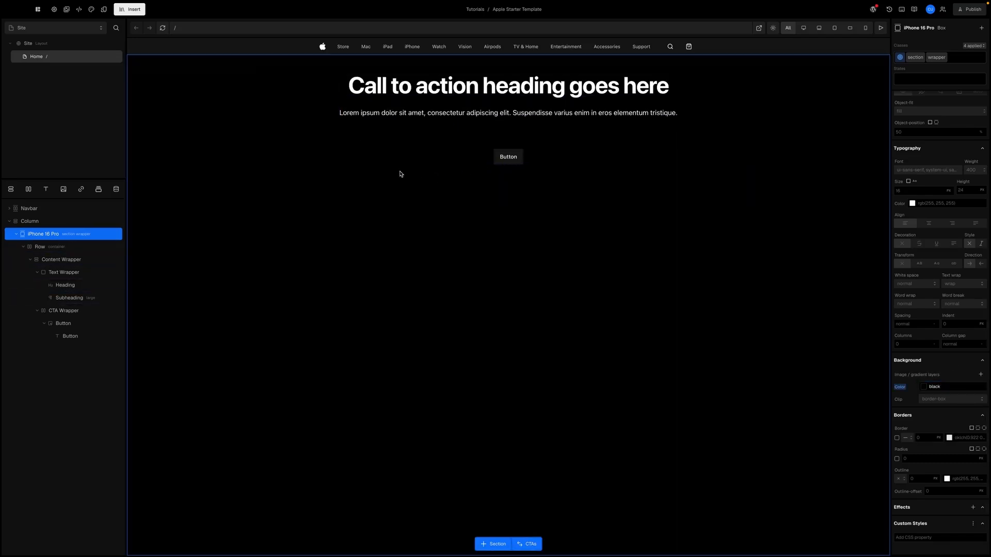
- Set the Row's z-index to 2
{"action": "left_click", "coordinate": [50, 250]}
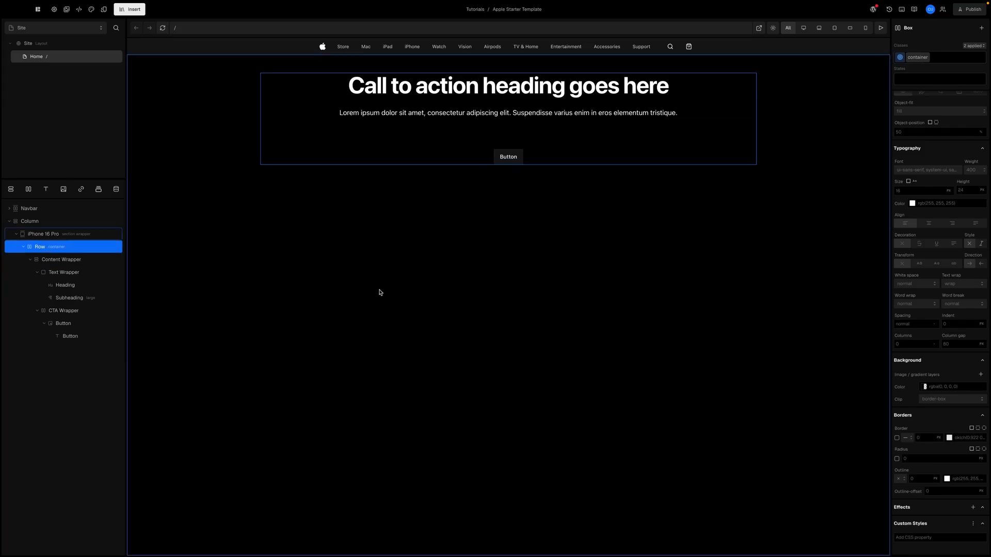
{"action": "scroll", "coordinate": [945, 292], "scroll_direction": "up", "scroll_amount": 6}
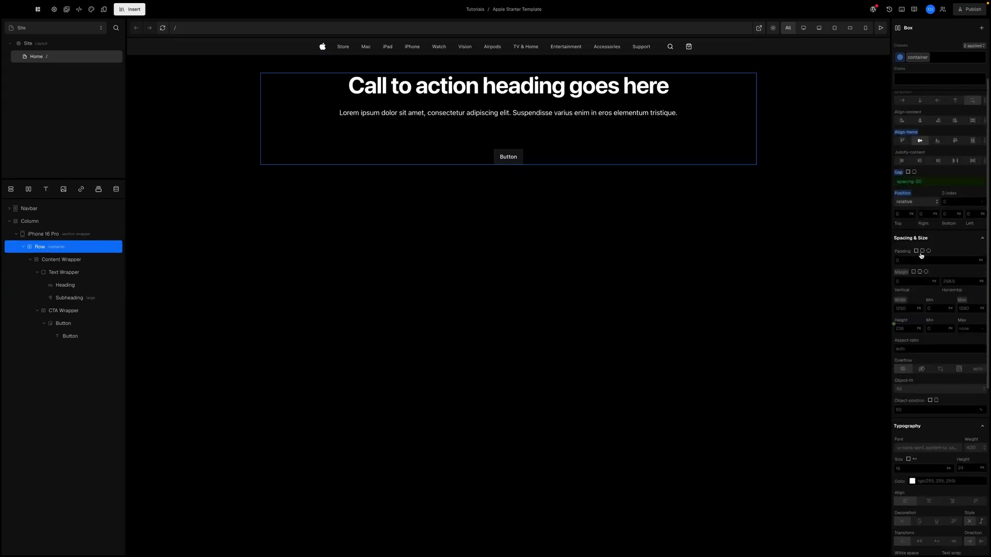
{"action": "left_click", "coordinate": [945, 222]}
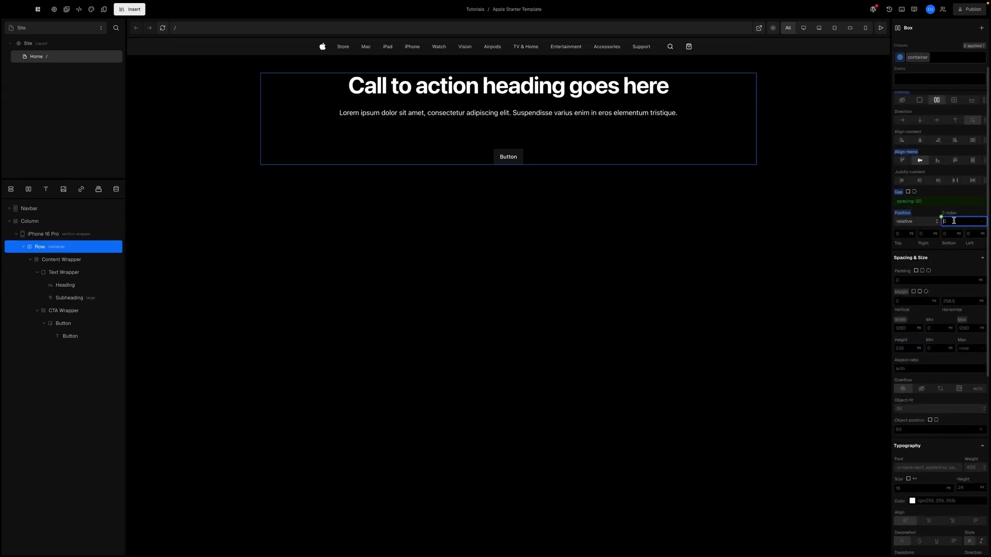
{"action": "type", "text": "2"}
{"action": "left_click", "coordinate": [958, 256]}
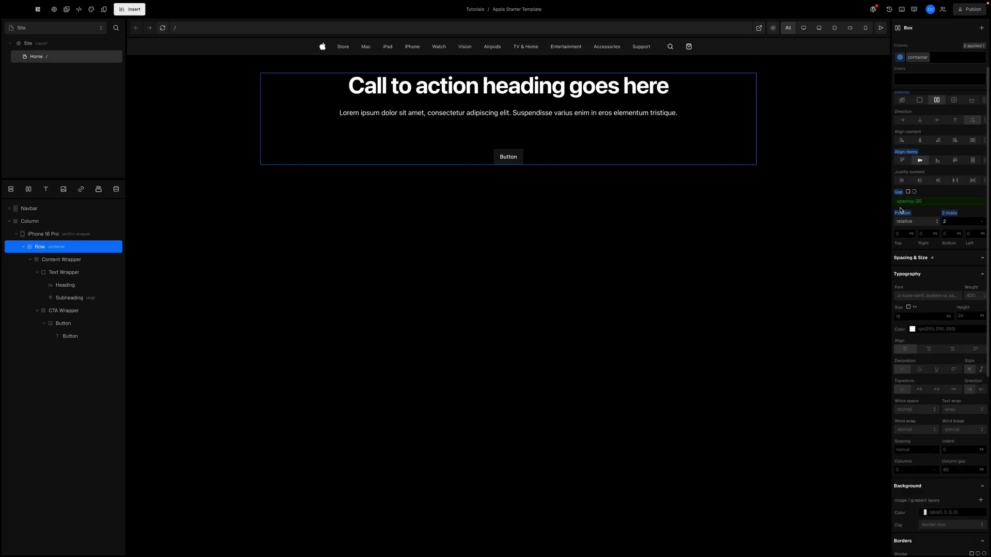
- Set the gap of the Content Wrapper to the spacing-5 token
{"action": "left_click", "coordinate": [93, 263]}
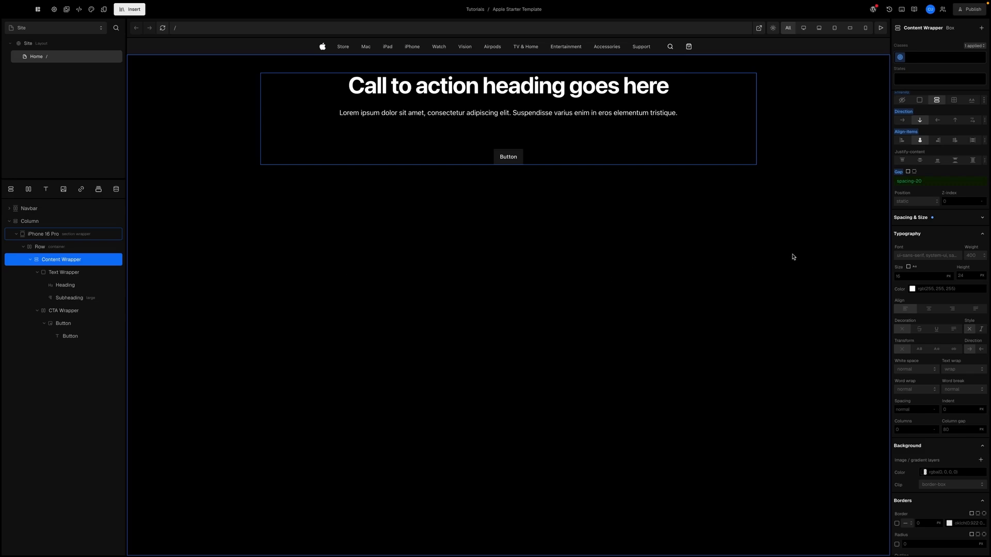
{"action": "scroll", "coordinate": [923, 251], "scroll_direction": "up", "scroll_amount": 2}
{"action": "scroll", "coordinate": [923, 252], "scroll_direction": "up", "scroll_amount": 4}
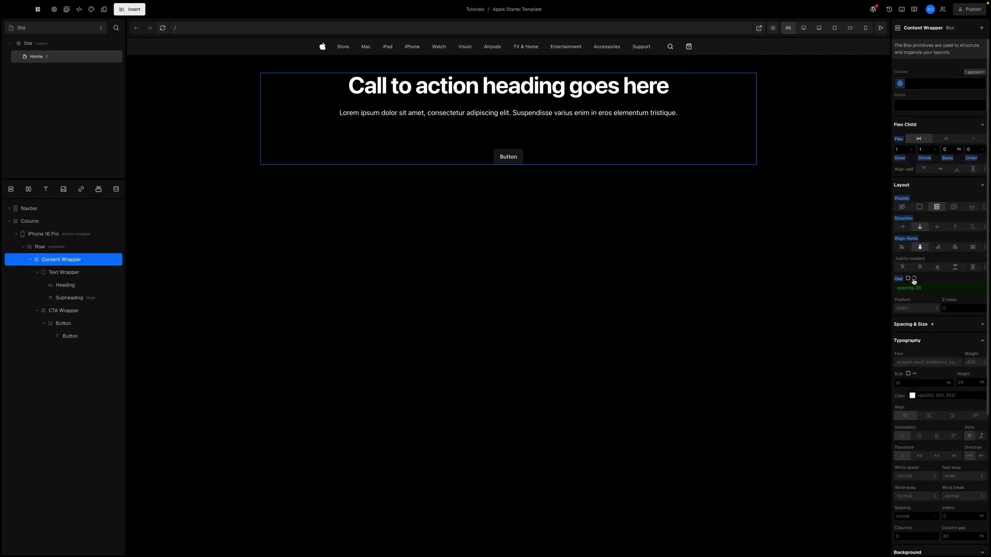
{"action": "left_click", "coordinate": [901, 290]}
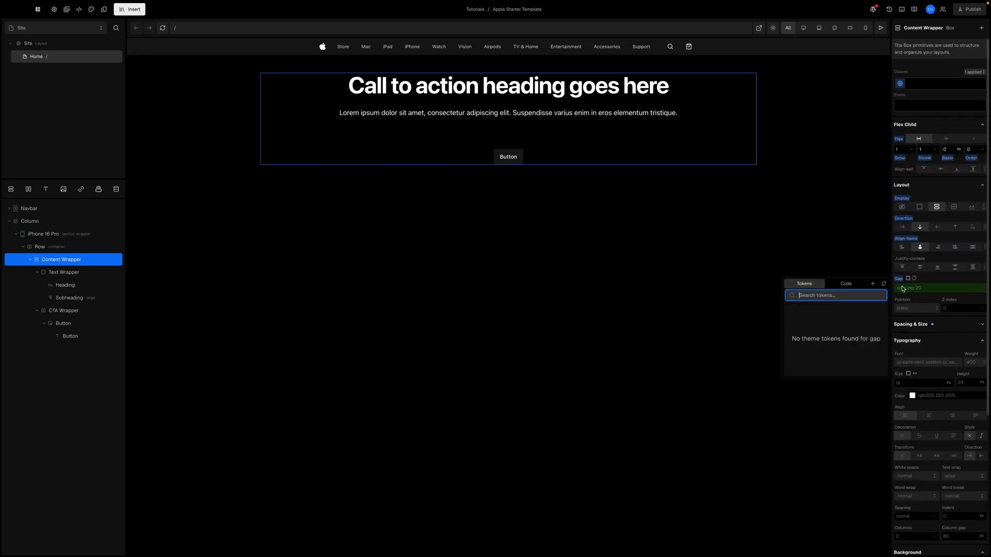
{"action": "scroll", "coordinate": [845, 348], "scroll_direction": "up", "scroll_amount": 3}
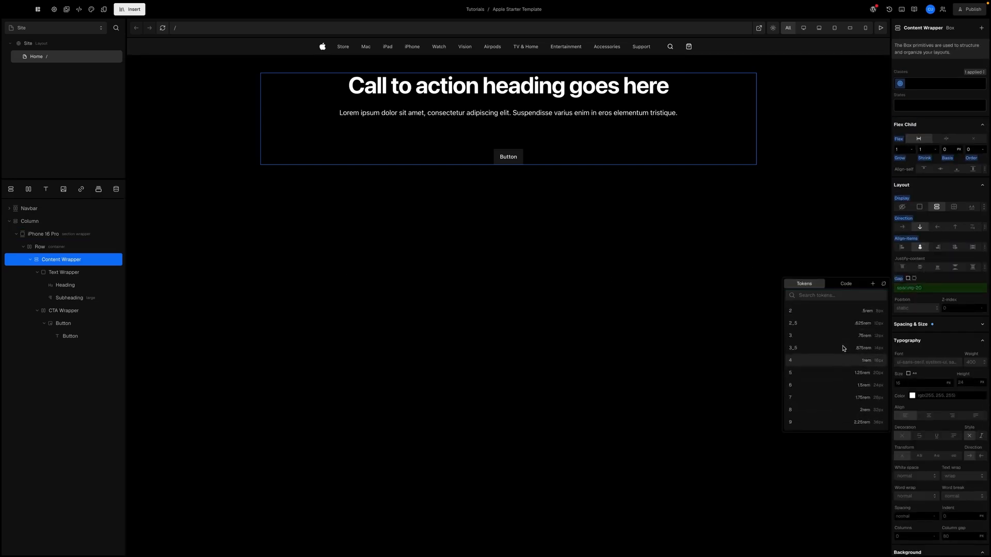
{"action": "left_click", "coordinate": [821, 358]}
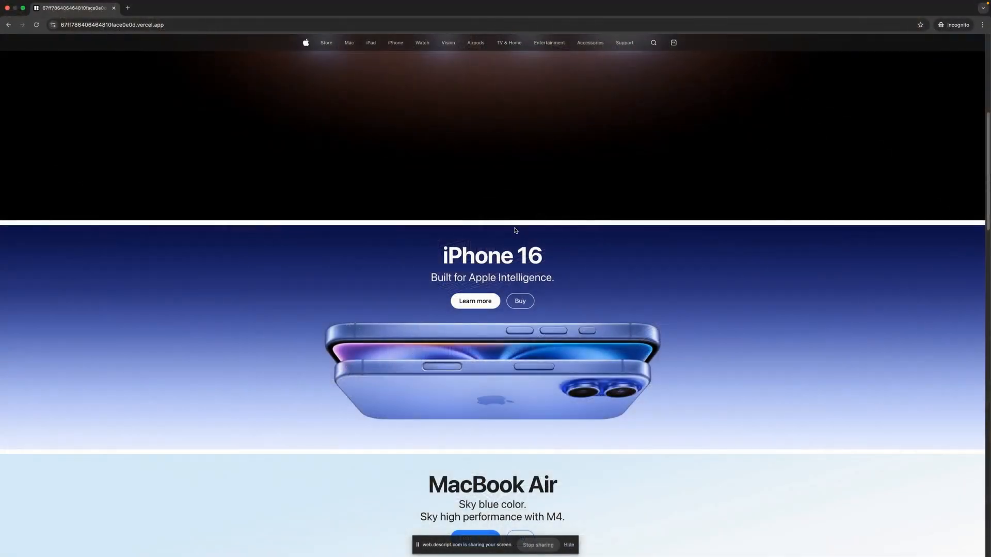
- Replace the hero heading text with "iPhone 16 Pro", matching the reference page
{"action": "scroll", "coordinate": [505, 228], "scroll_direction": "up", "scroll_amount": 5}
{"action": "scroll", "coordinate": [496, 217], "scroll_direction": "up", "scroll_amount": 1}
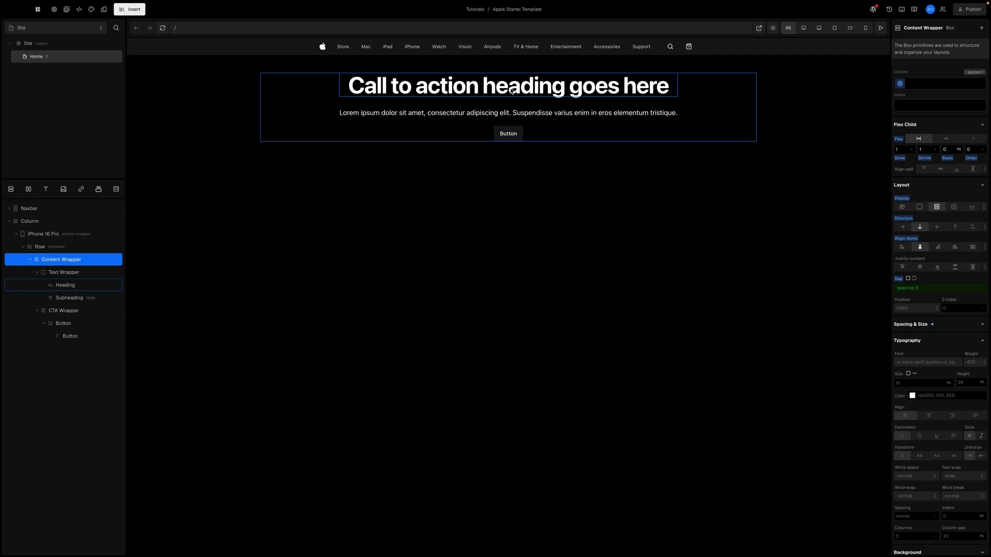
{"action": "double_click", "coordinate": [509, 91]}
{"action": "type", "text": "iPH"}
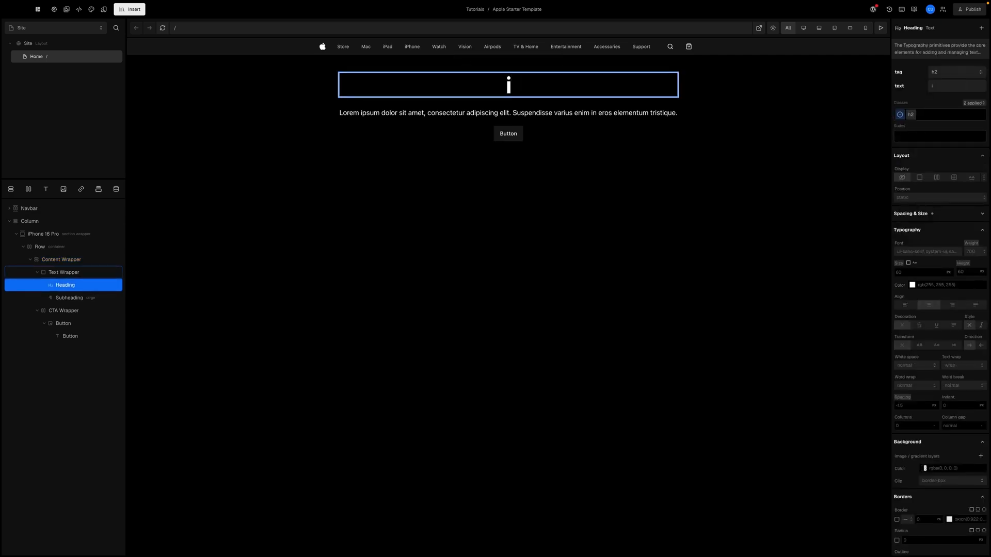
{"action": "key", "text": "BackSpace"}
{"action": "type", "text": "HONE"}
{"action": "key", "text": "BackSpace"}
{"action": "key", "text": "BackSpace"}
{"action": "key", "text": "BackSpace"}
{"action": "key", "text": "BackSpace"}
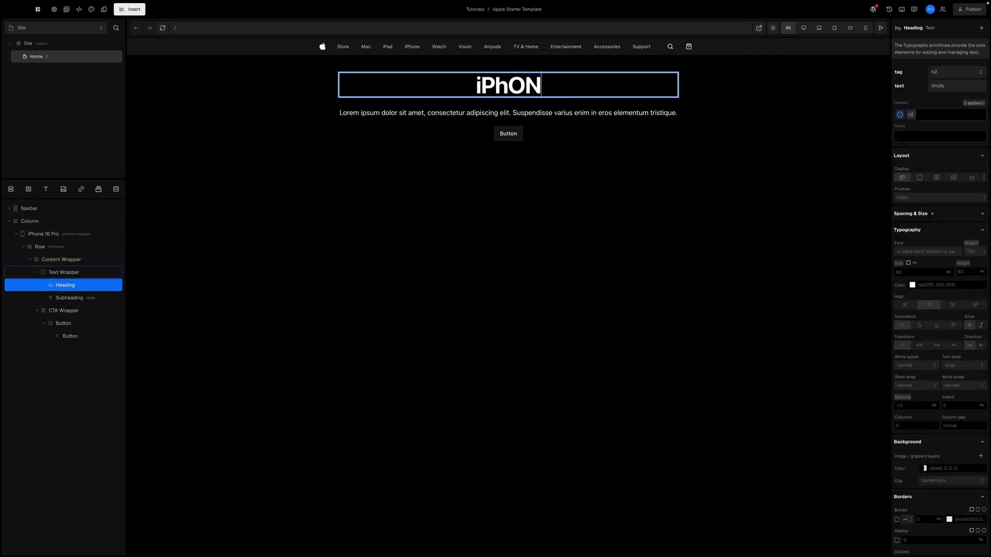
{"action": "type", "text": "hone 16 Pro"}
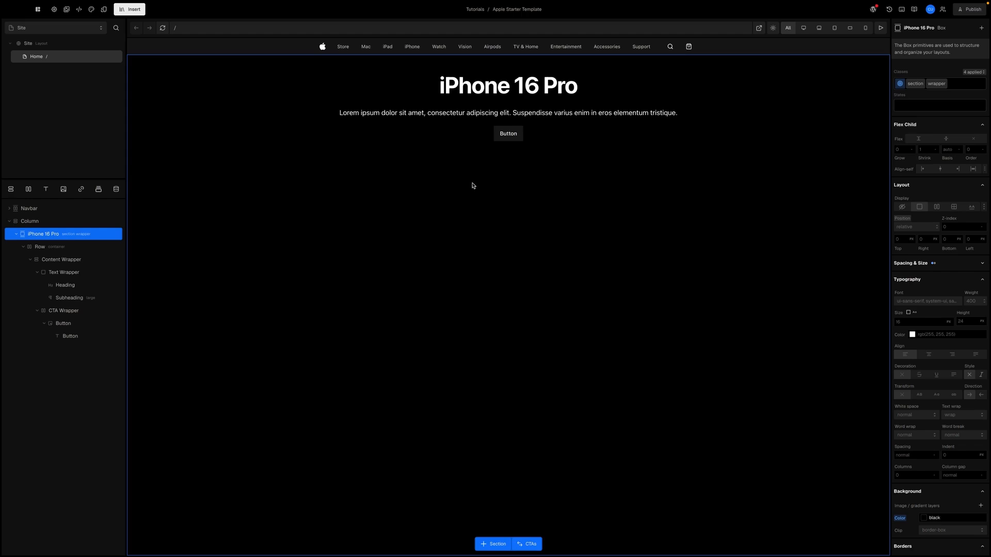
- Set the Subheading's top margin to the 1_5 spacing token (.375rem)
{"action": "left_click", "coordinate": [67, 298]}
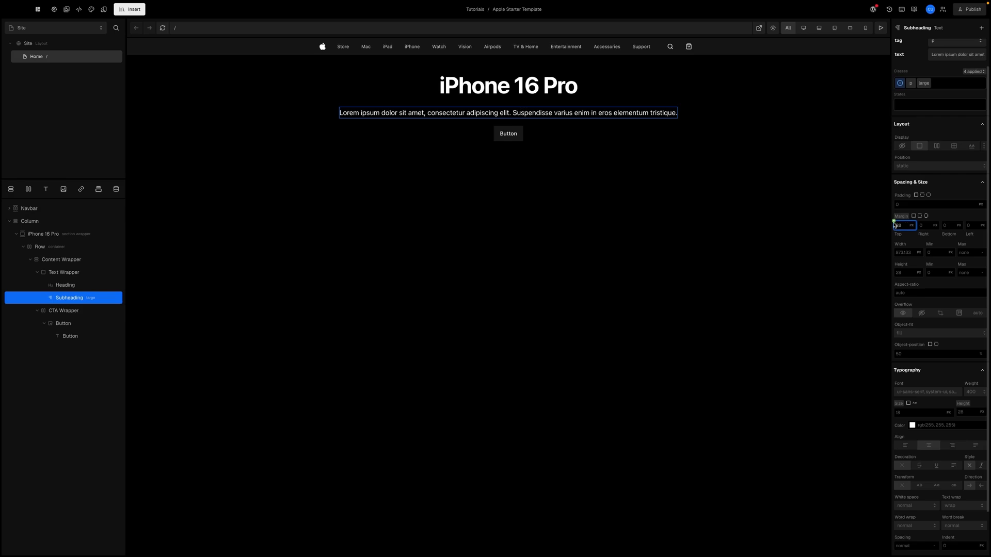
{"action": "left_click", "coordinate": [894, 221]}
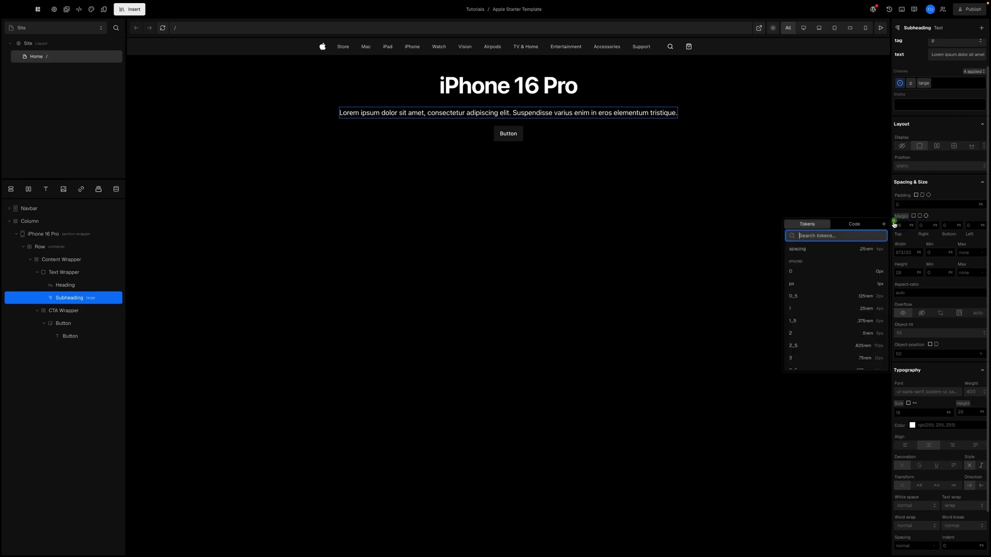
{"action": "left_click", "coordinate": [826, 319]}
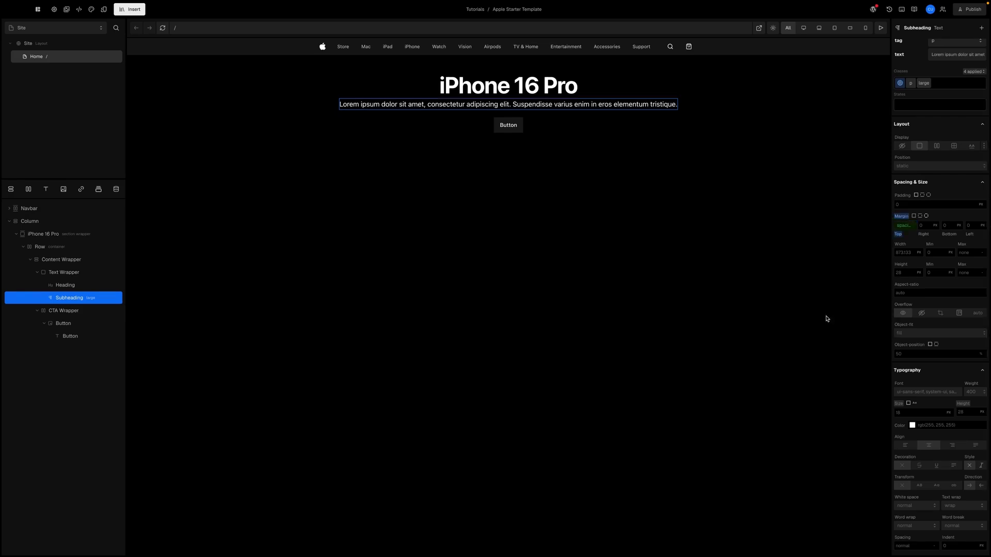
- Set the Subheading's font size to 1.75rem and its line height value to 1.143
{"action": "scroll", "coordinate": [923, 281], "scroll_direction": "down", "scroll_amount": 2}
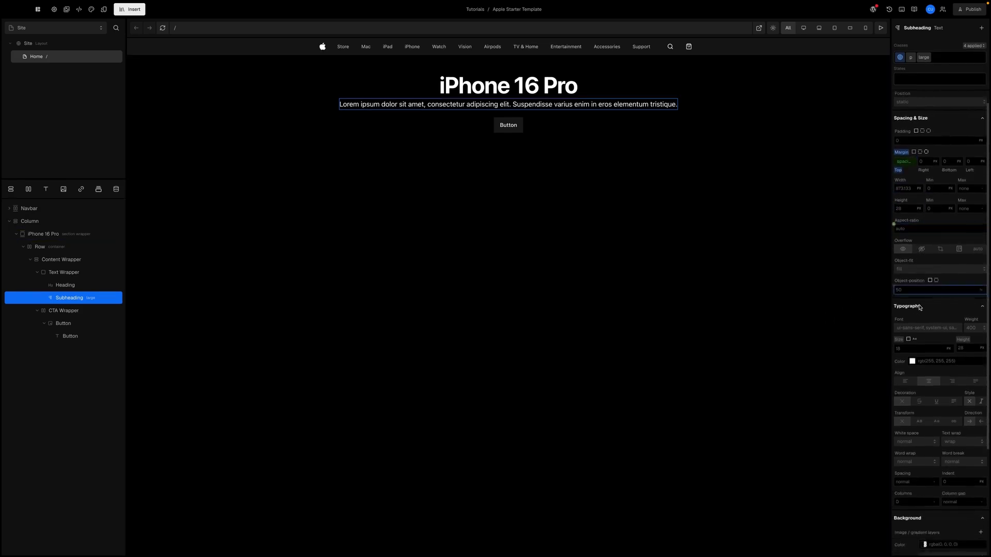
{"action": "left_click", "coordinate": [909, 349]}
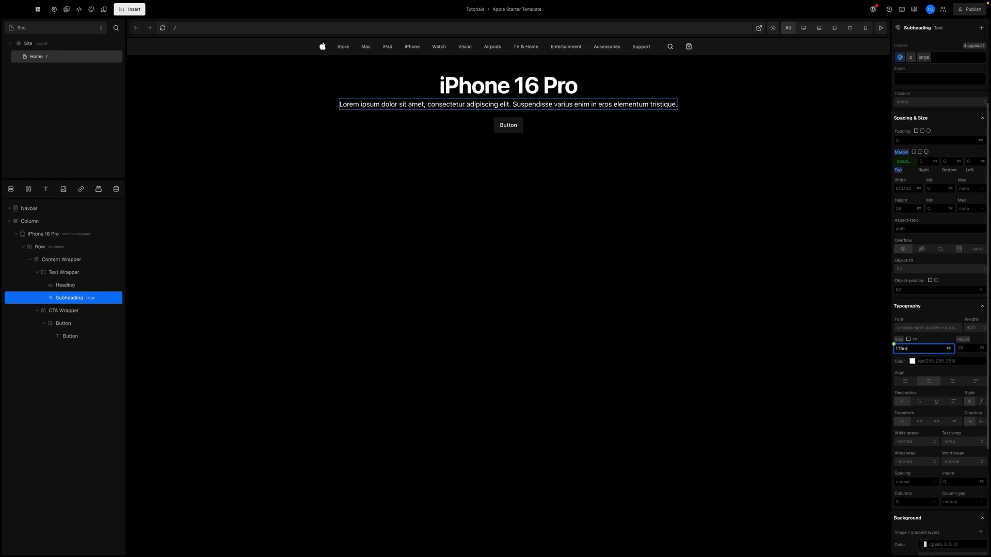
{"action": "key", "text": "Return"}
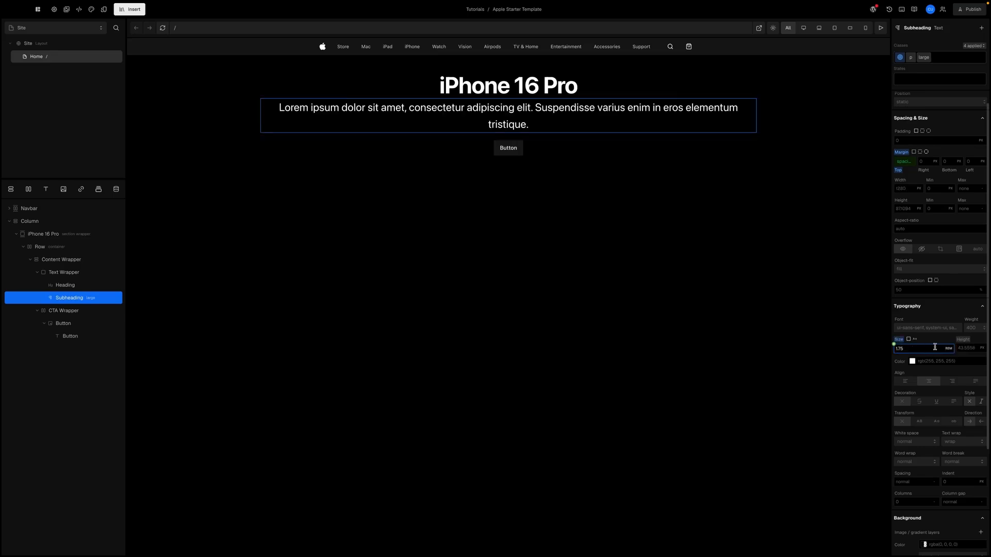
{"action": "left_click", "coordinate": [963, 349]}
{"action": "type", "text": "1.143"}
{"action": "key", "text": "Return"}
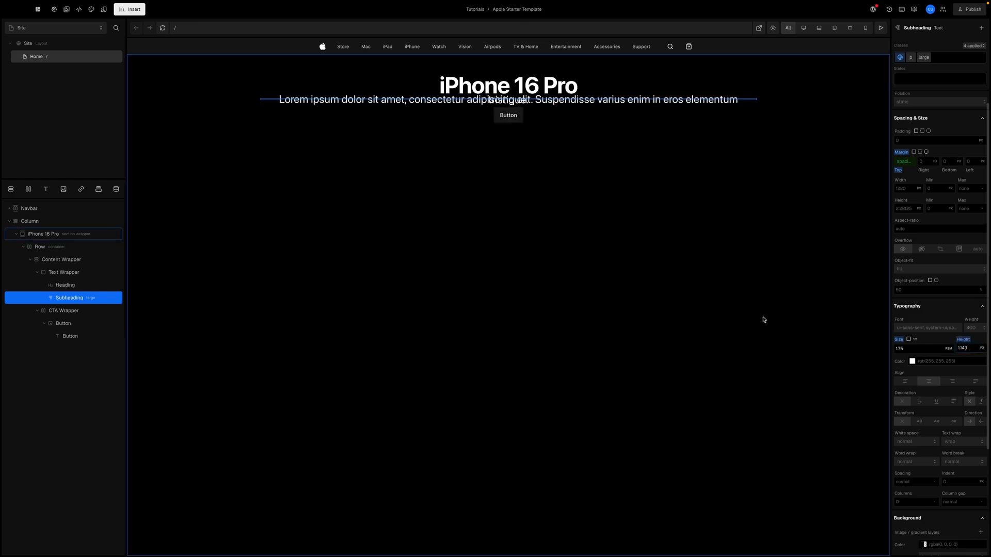
- Replace the Subheading text with "Built for Apple Intelligence." from the reference page and correct the unit of its line height
{"action": "left_click", "coordinate": [485, 281]}
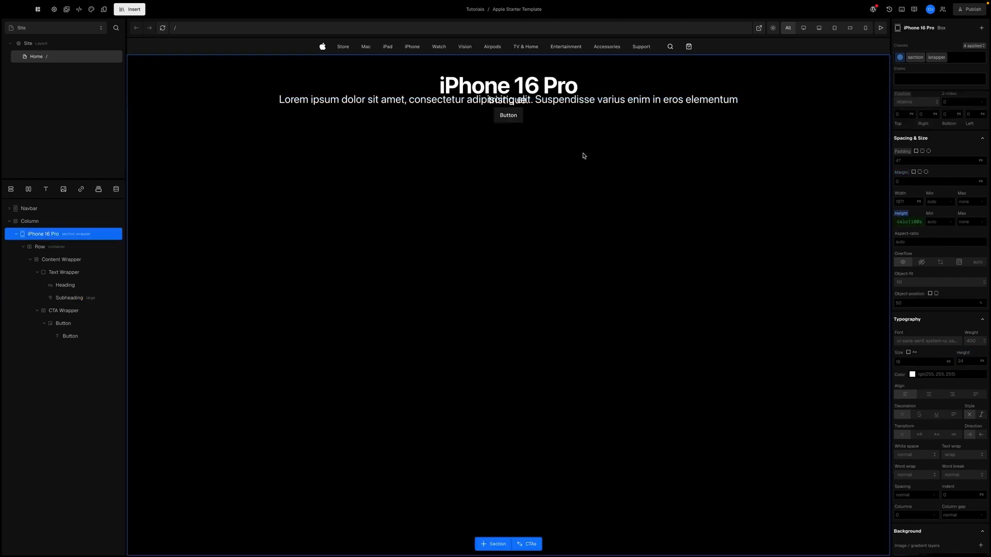
{"action": "left_click", "coordinate": [64, 297]}
{"action": "scroll", "coordinate": [951, 89], "scroll_direction": "up", "scroll_amount": 3}
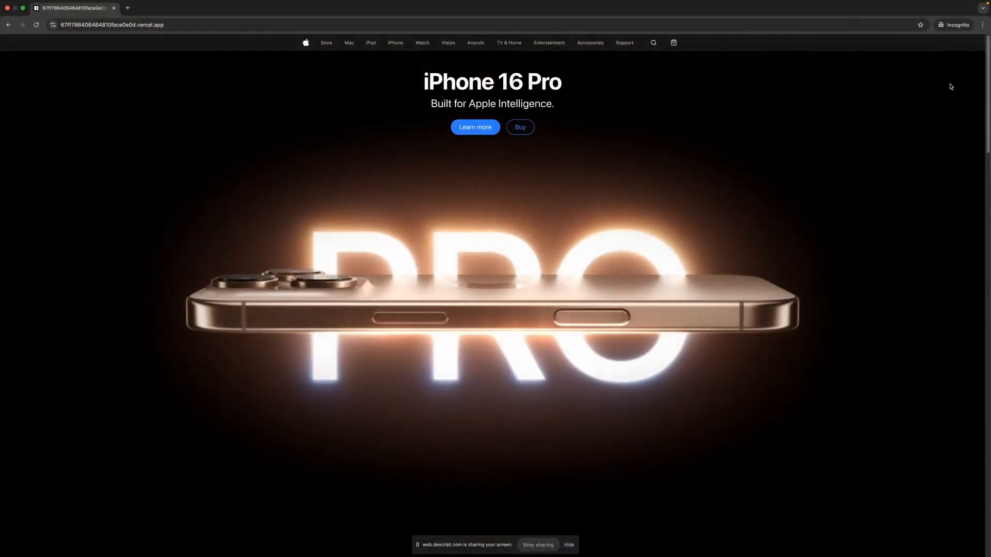
{"action": "left_click_drag", "start_coordinate": [428, 104], "coordinate": [564, 106]}
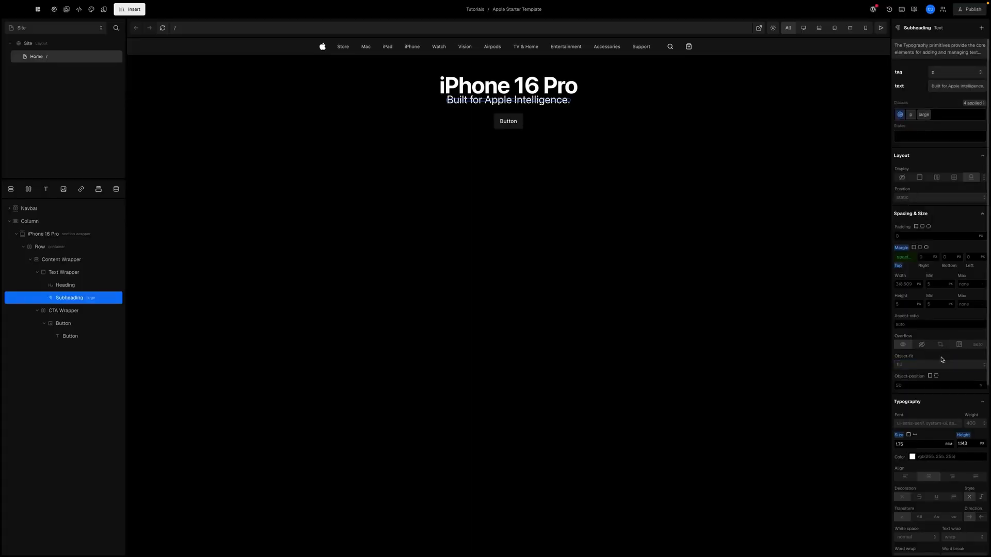
{"action": "left_click", "coordinate": [958, 375]}
{"action": "left_click", "coordinate": [880, 486]}
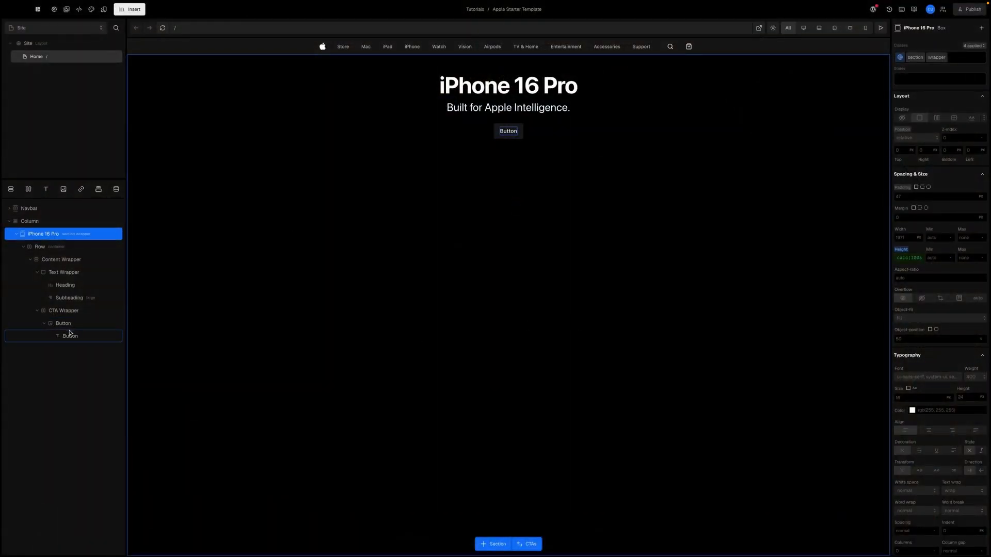
- Collapse the Button layer and examine the Learn more and Buy buttons across the reference page's sections
{"action": "left_click", "coordinate": [44, 323]}
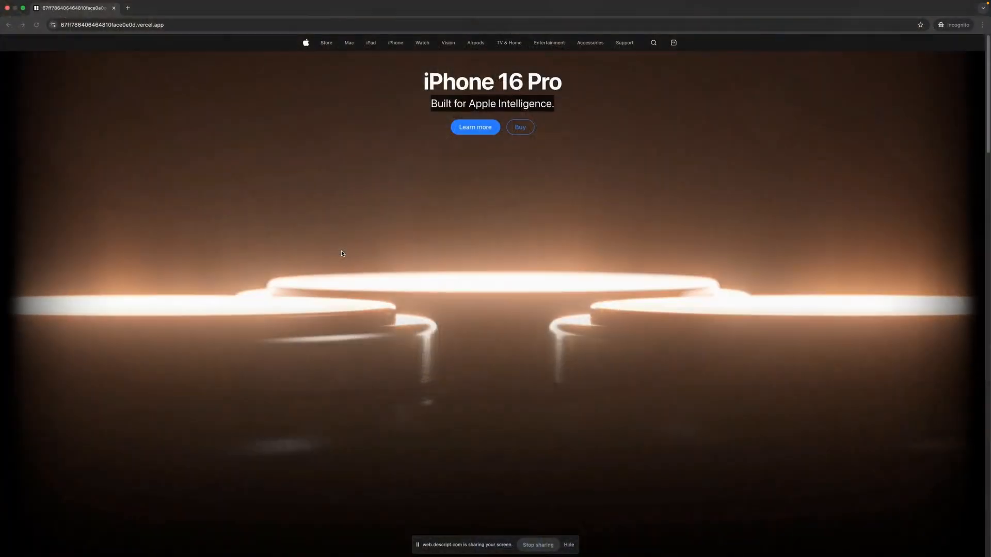
{"action": "triple_click", "coordinate": [525, 104]}
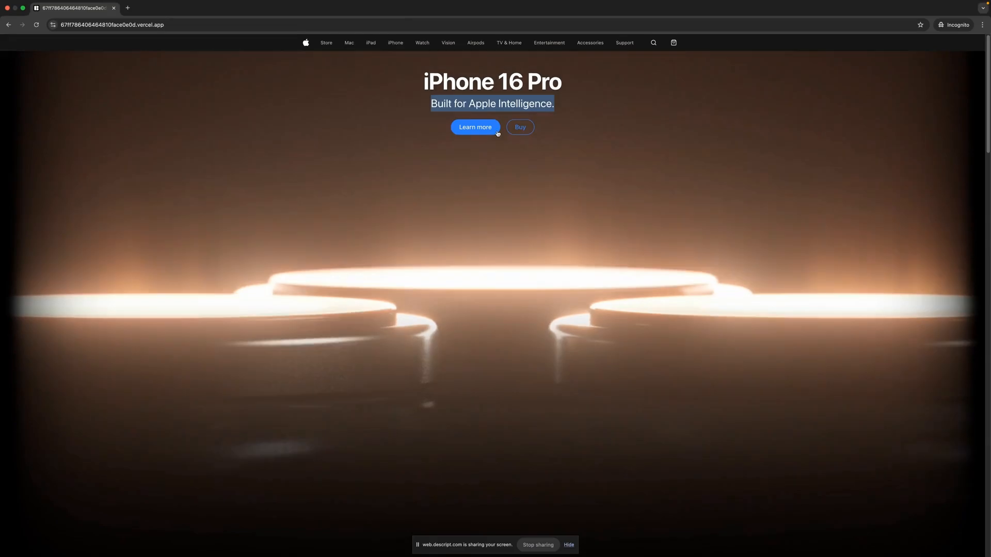
{"action": "left_click", "coordinate": [526, 106]}
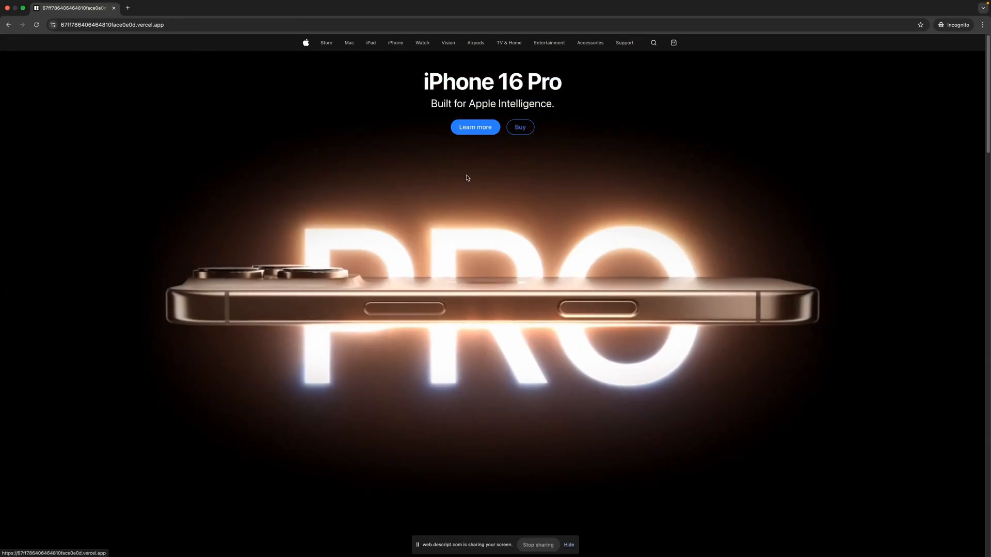
{"action": "scroll", "coordinate": [438, 206], "scroll_direction": "down", "scroll_amount": 10}
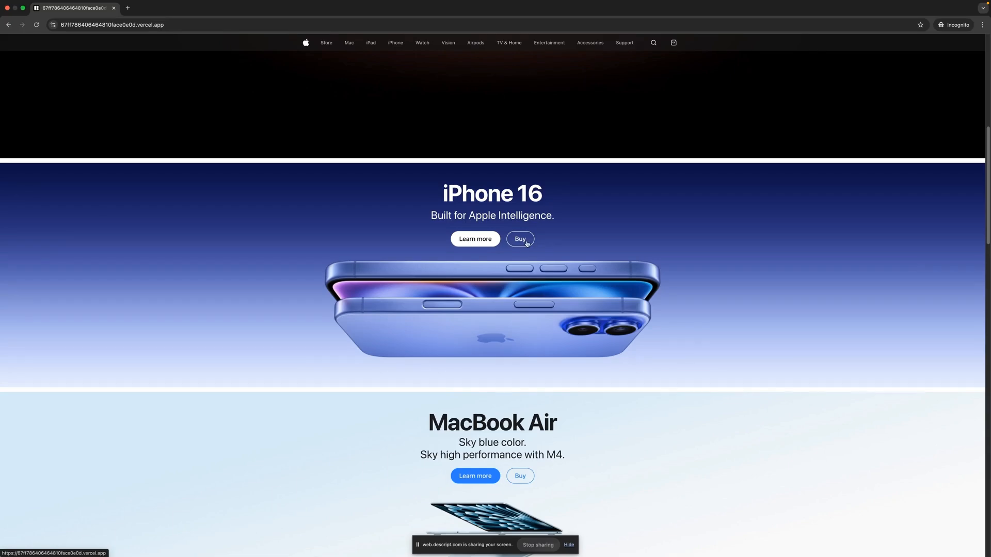
{"action": "scroll", "coordinate": [527, 244], "scroll_direction": "up", "scroll_amount": 10}
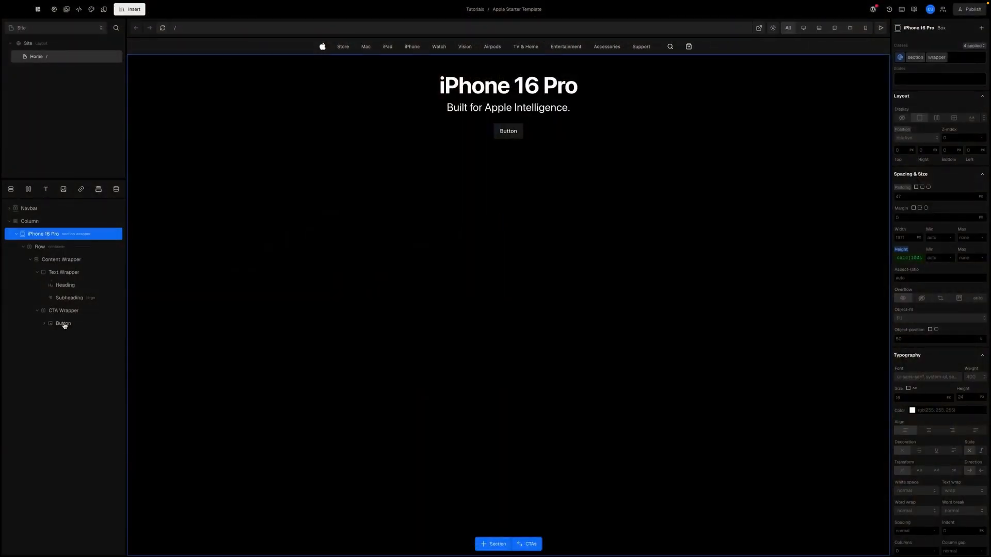
- Set the horizontal padding of the Button inside the CTA Wrapper to the spacing-3 token
{"action": "left_click", "coordinate": [66, 325]}
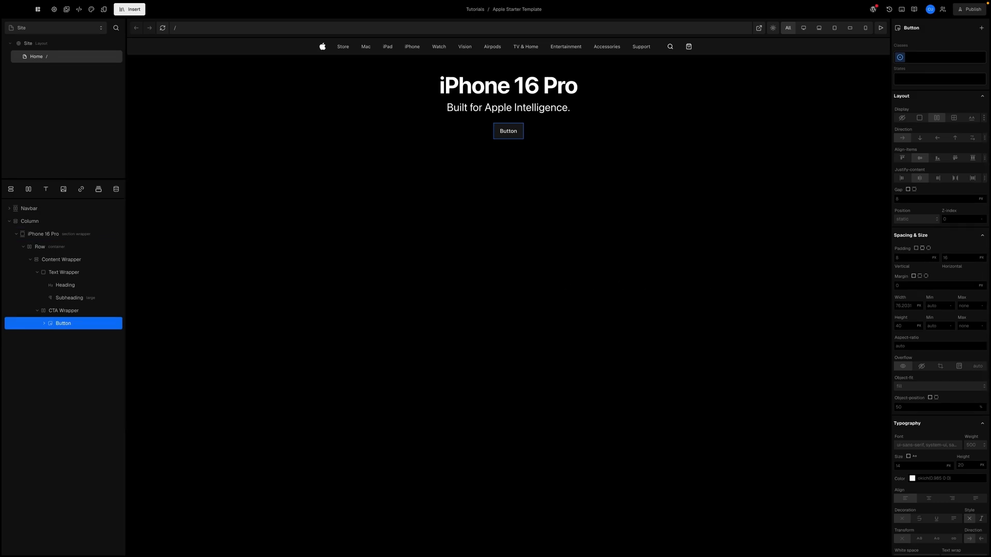
{"action": "scroll", "coordinate": [925, 269], "scroll_direction": "up", "scroll_amount": 1}
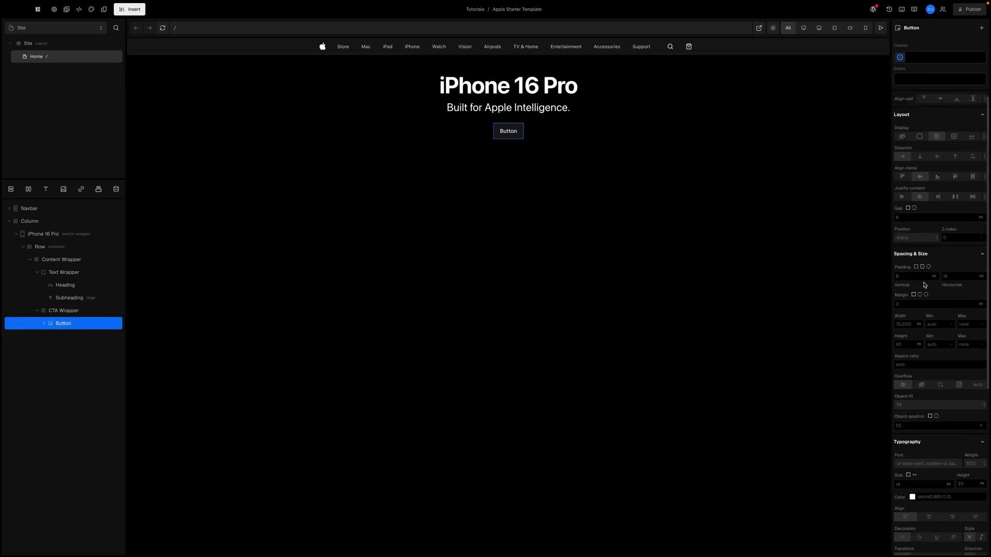
{"action": "left_click", "coordinate": [949, 278]}
{"action": "left_click", "coordinate": [941, 272]}
{"action": "scroll", "coordinate": [869, 379], "scroll_direction": "down", "scroll_amount": 1}
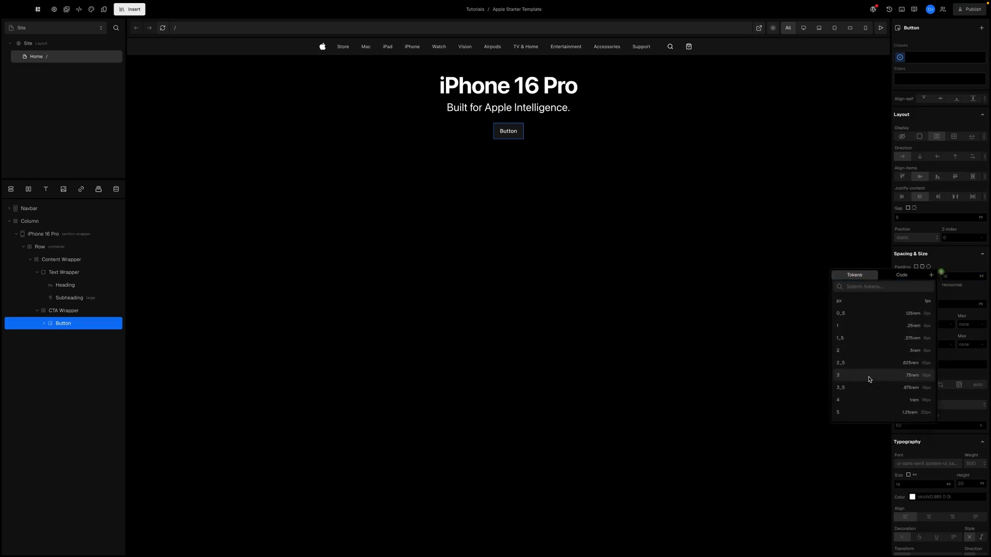
{"action": "left_click", "coordinate": [869, 375]}
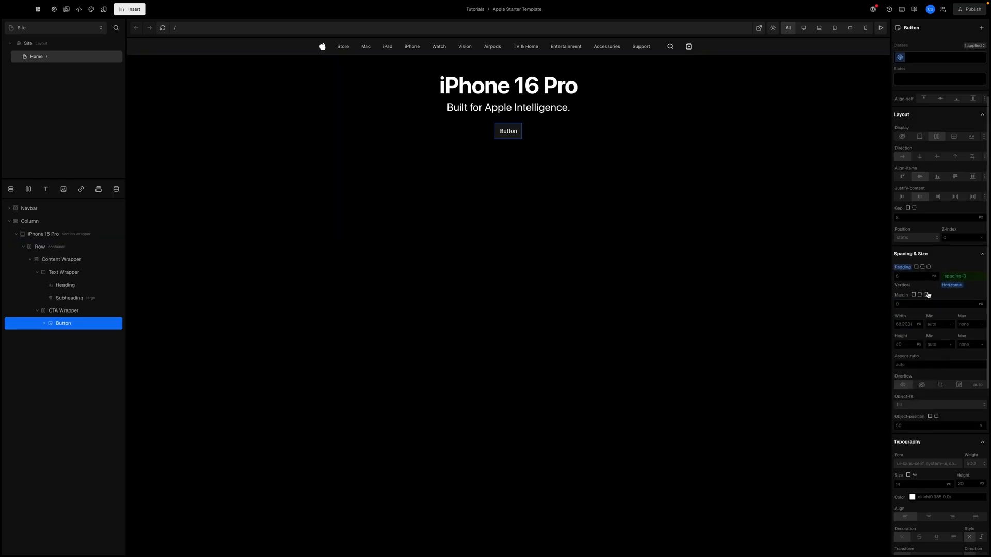
- Set the Button's vertical padding to the spacing-5 token
{"action": "left_click", "coordinate": [897, 277]}
{"action": "left_click", "coordinate": [894, 273]}
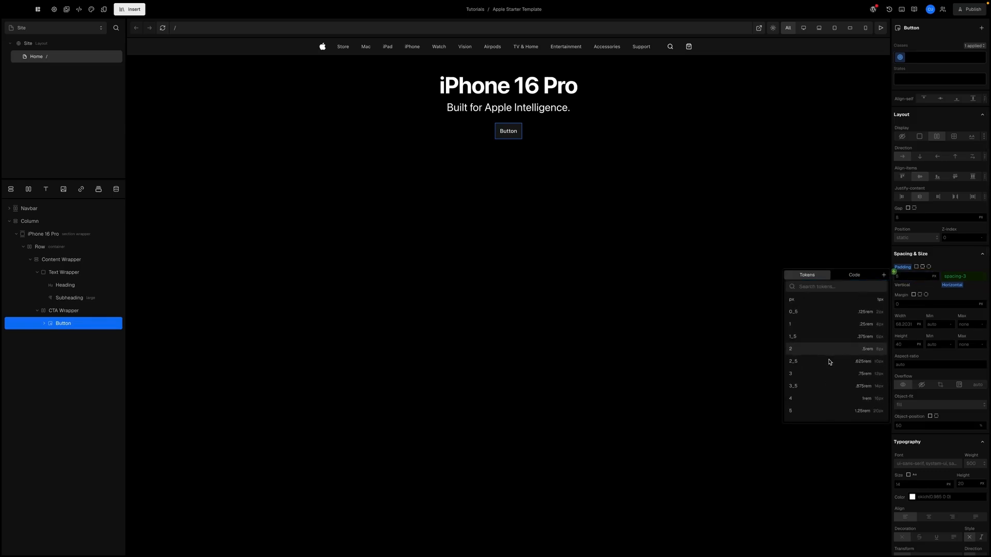
{"action": "scroll", "coordinate": [828, 367], "scroll_direction": "down", "scroll_amount": 1}
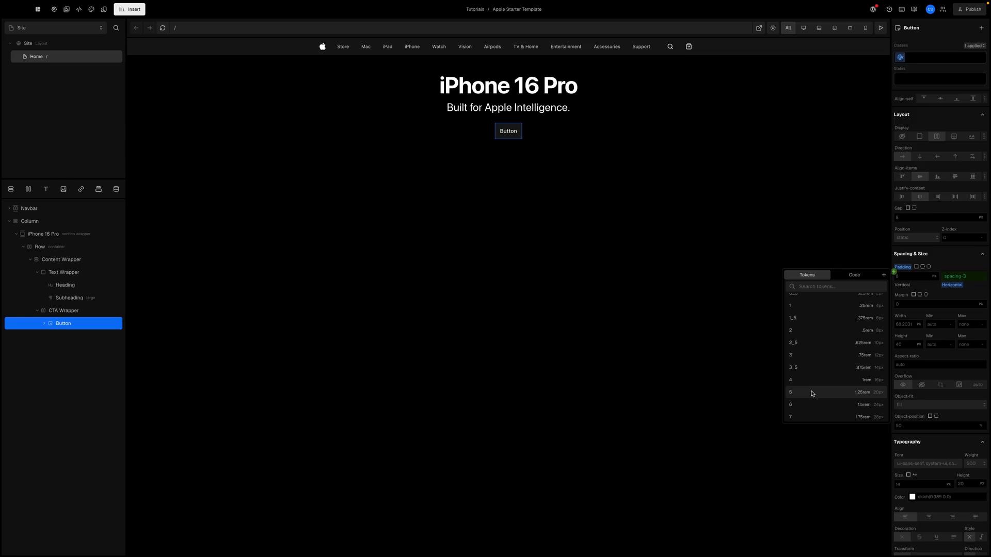
{"action": "left_click", "coordinate": [812, 393]}
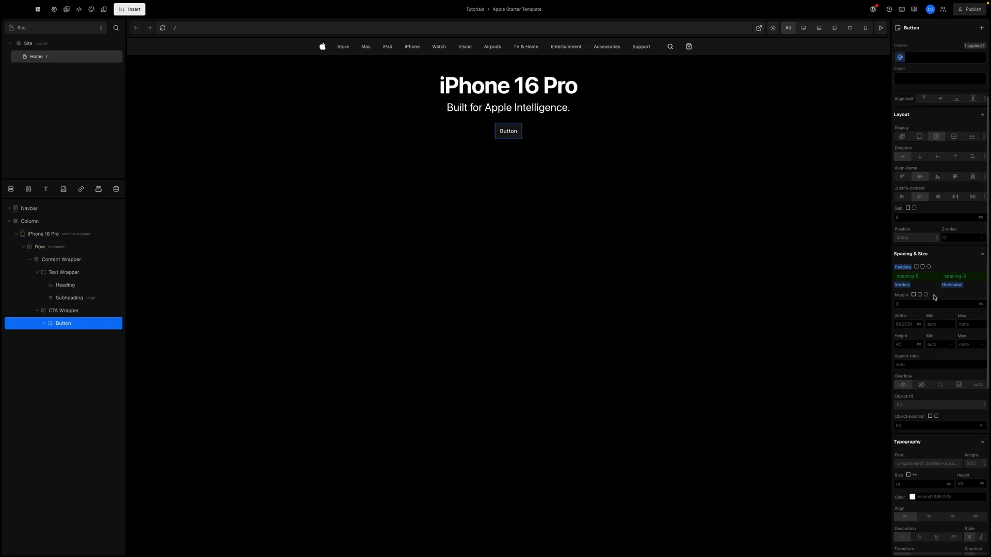
- Set the Button's font size to the base text token
{"action": "scroll", "coordinate": [934, 296], "scroll_direction": "down", "scroll_amount": 2}
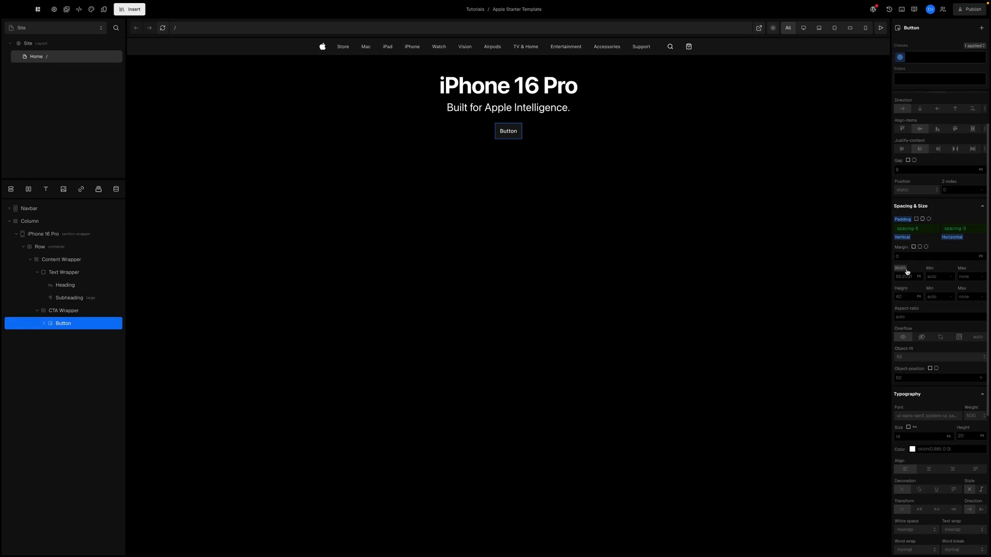
{"action": "scroll", "coordinate": [906, 272], "scroll_direction": "down", "scroll_amount": 5}
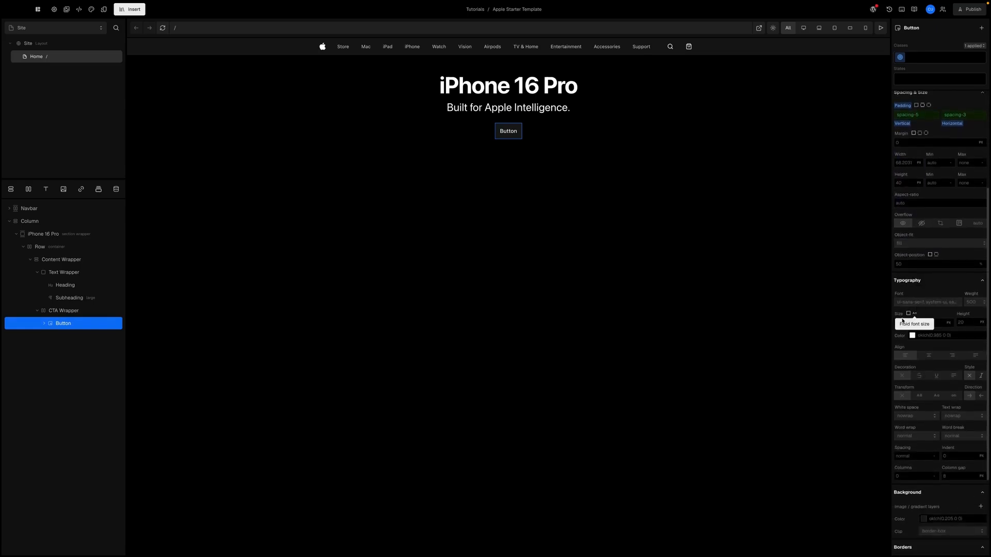
{"action": "left_click", "coordinate": [894, 318]}
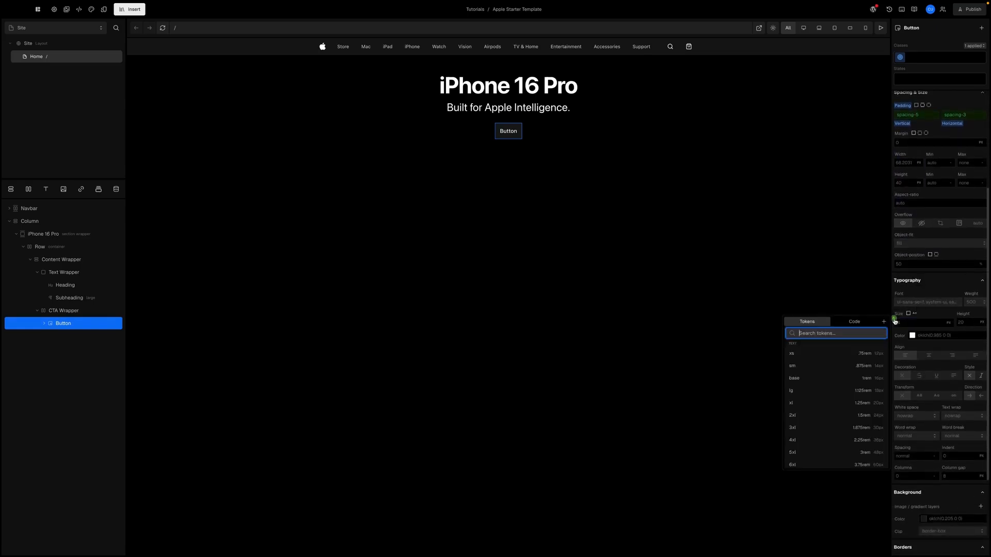
{"action": "left_click", "coordinate": [850, 382]}
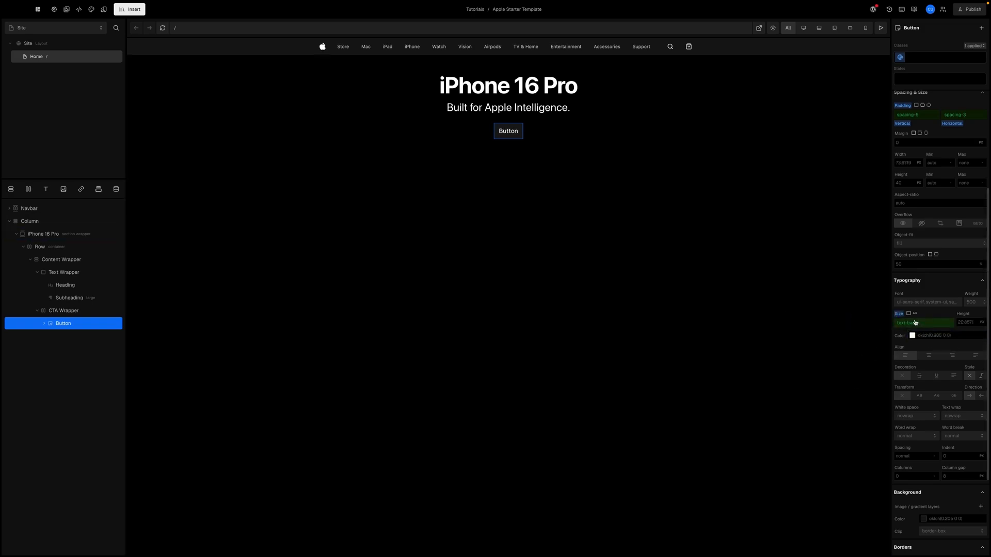
- Search the color tokens for blue and set the Button's background color to blue-500
{"action": "scroll", "coordinate": [929, 331], "scroll_direction": "down", "scroll_amount": 3}
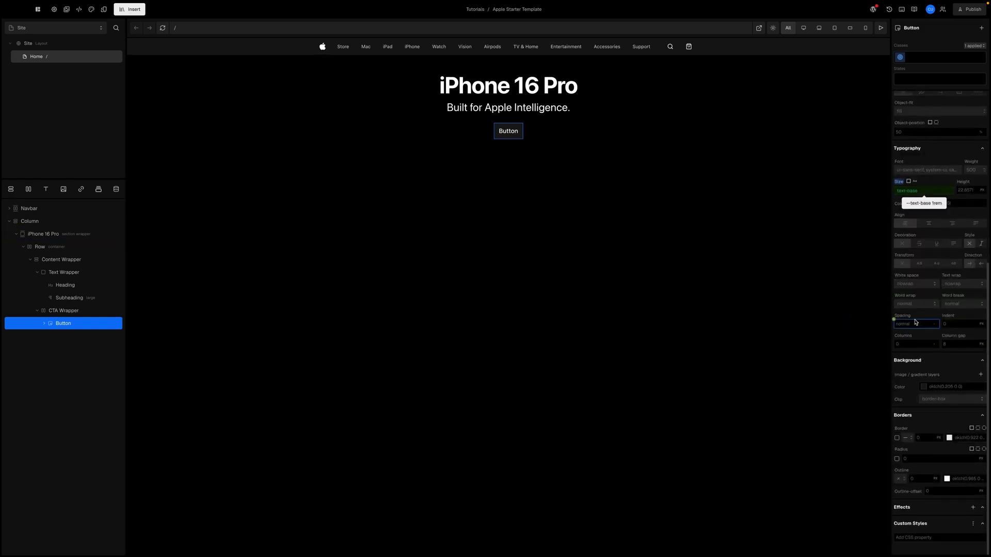
{"action": "left_click", "coordinate": [918, 382]}
{"action": "scroll", "coordinate": [855, 426], "scroll_direction": "down", "scroll_amount": 2}
{"action": "left_click", "coordinate": [842, 396]}
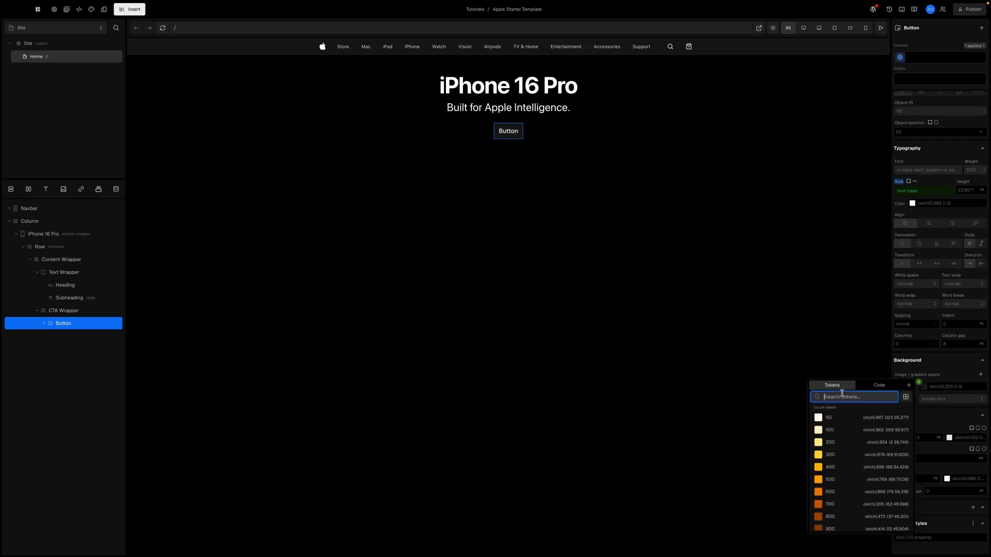
{"action": "type", "text": "blule"}
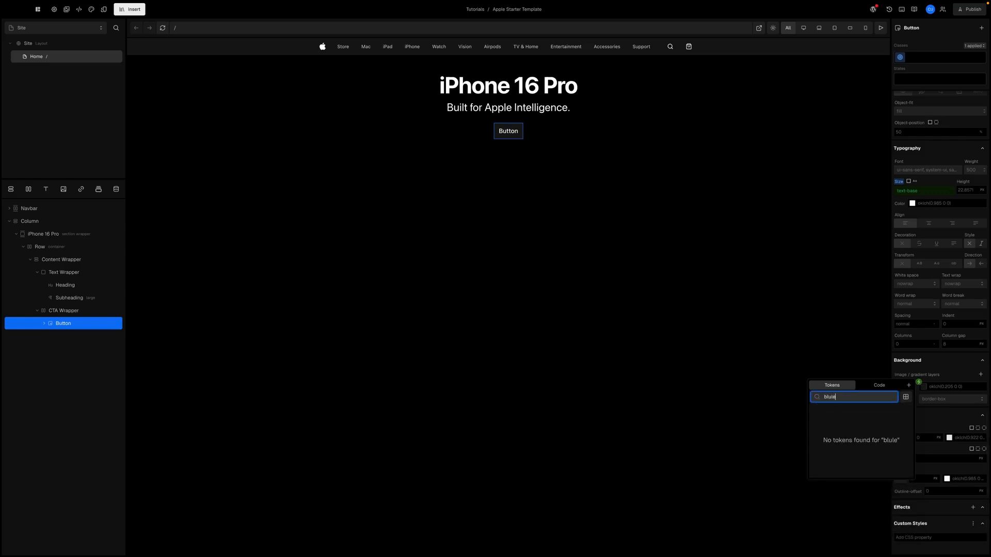
{"action": "key", "text": "BackSpace"}
{"action": "key", "text": "BackSpace"}
{"action": "type", "text": "e"}
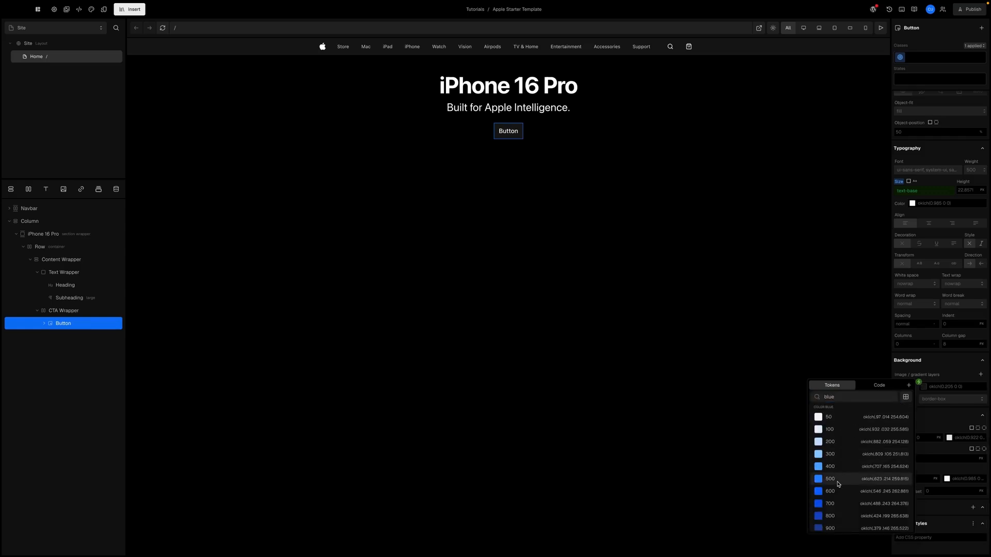
{"action": "left_click", "coordinate": [836, 479]}
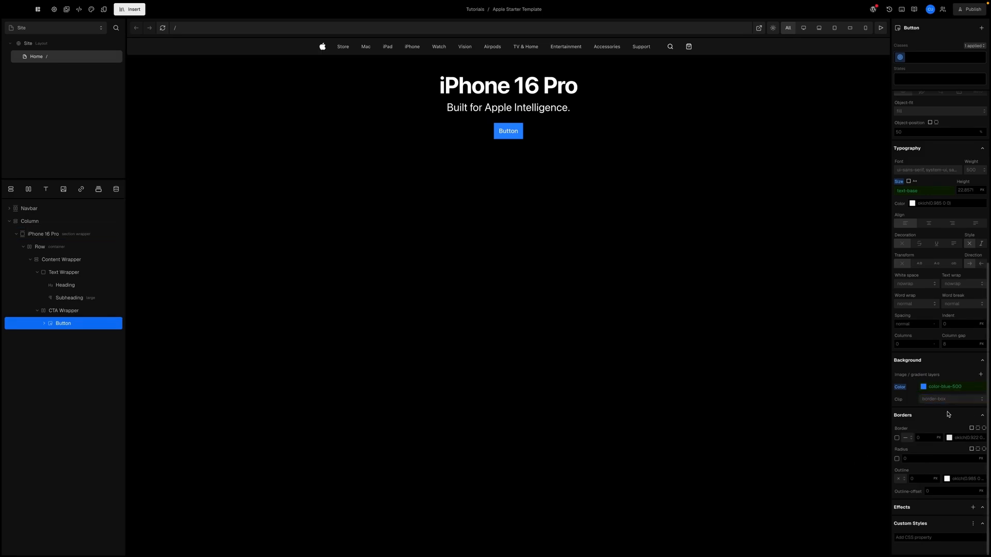
- Give the Button a corner radius of 999 px and a 1 px border
{"action": "left_click", "coordinate": [913, 459]}
{"action": "key", "text": "Return"}
{"action": "left_click", "coordinate": [926, 436]}
{"action": "key", "text": "Return"}
- Set the Button's border color to the blue-500 token
{"action": "left_click", "coordinate": [965, 437]}
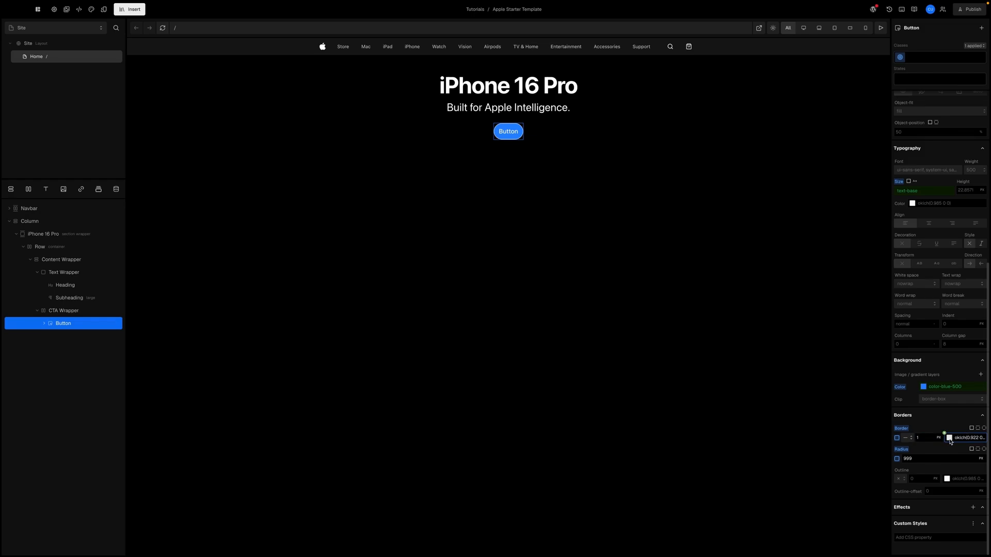
{"action": "left_click", "coordinate": [950, 438]}
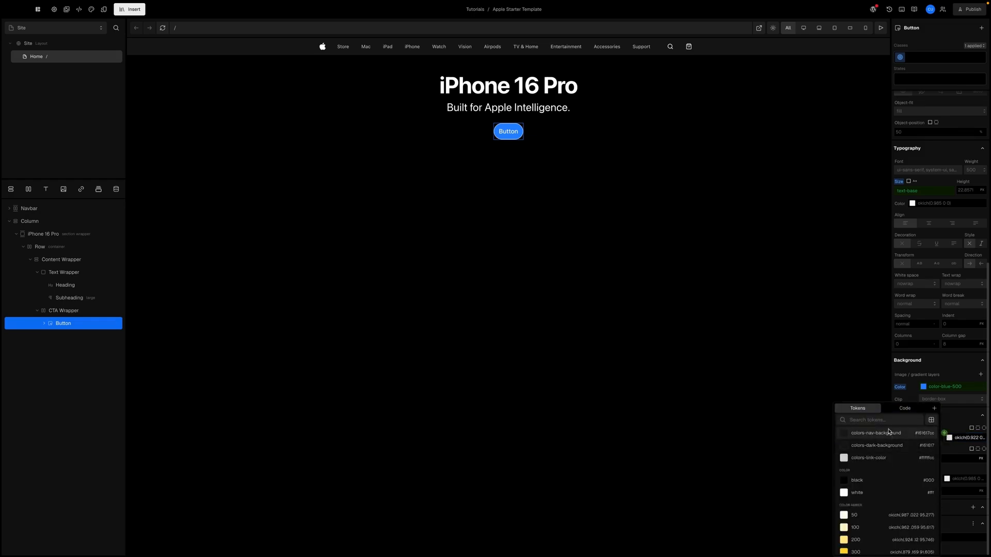
{"action": "left_click", "coordinate": [880, 419]}
{"action": "type", "text": "blue"}
{"action": "left_click", "coordinate": [870, 500]}
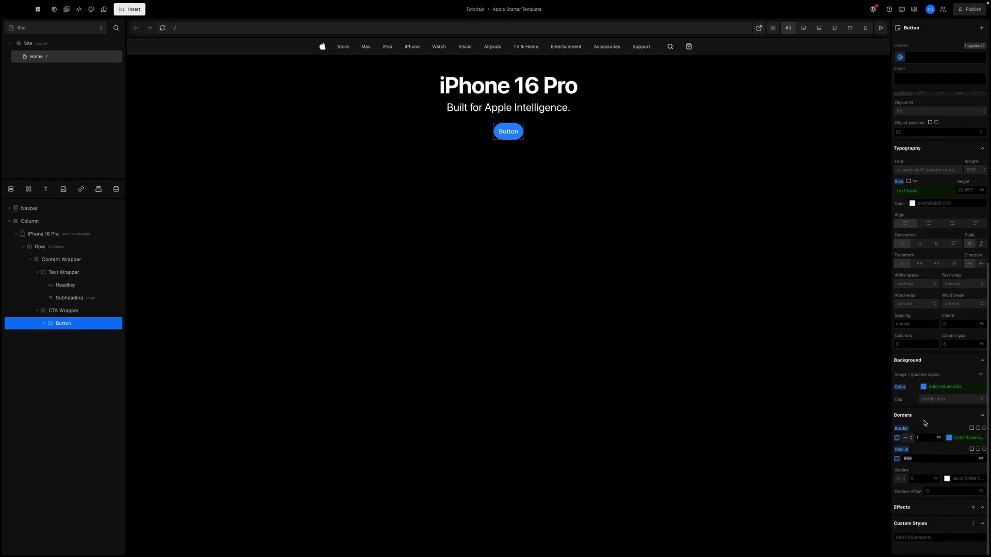
- Refresh the page preview and clear the padding values of the Button in the CTA Wrapper
{"action": "scroll", "coordinate": [942, 330], "scroll_direction": "up", "scroll_amount": 6}
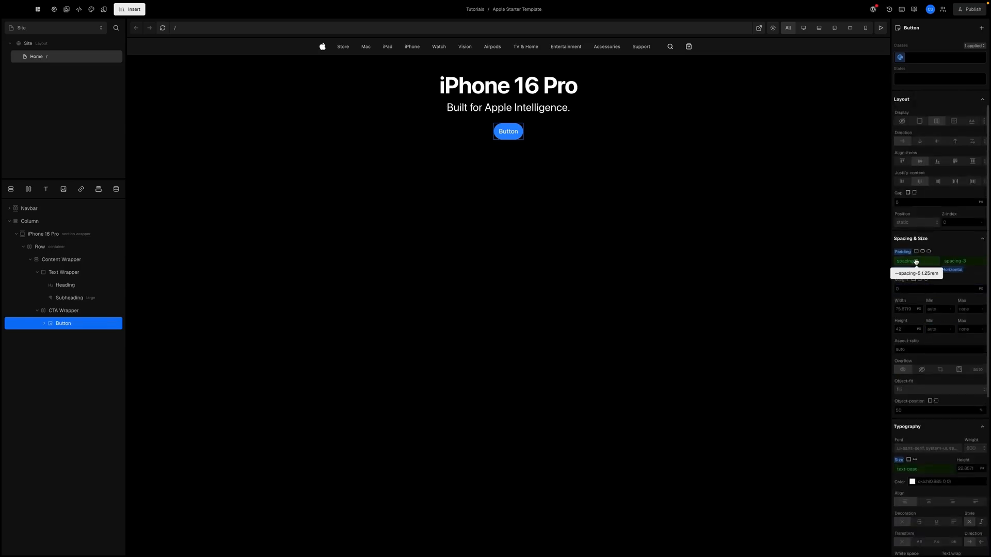
{"action": "left_click", "coordinate": [161, 29]}
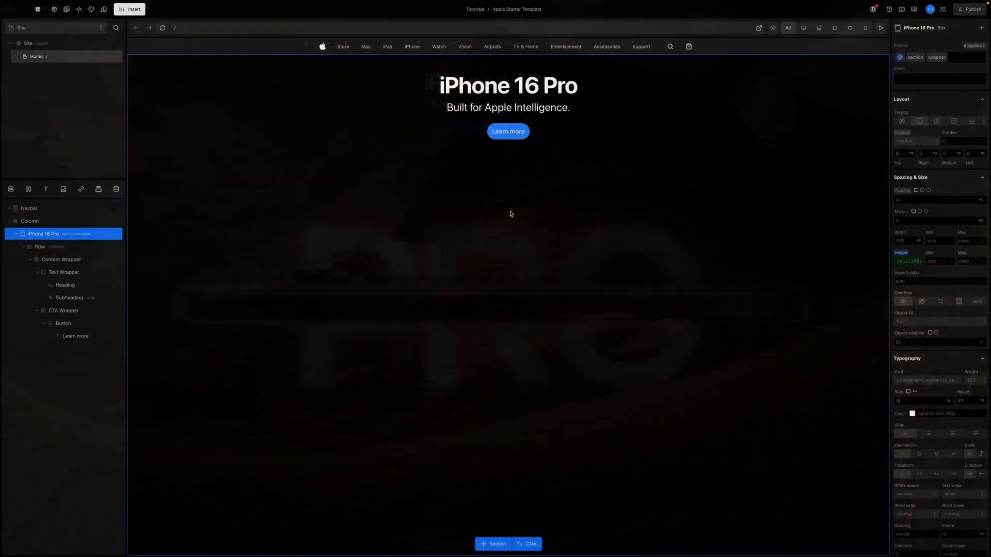
{"action": "left_click", "coordinate": [62, 324]}
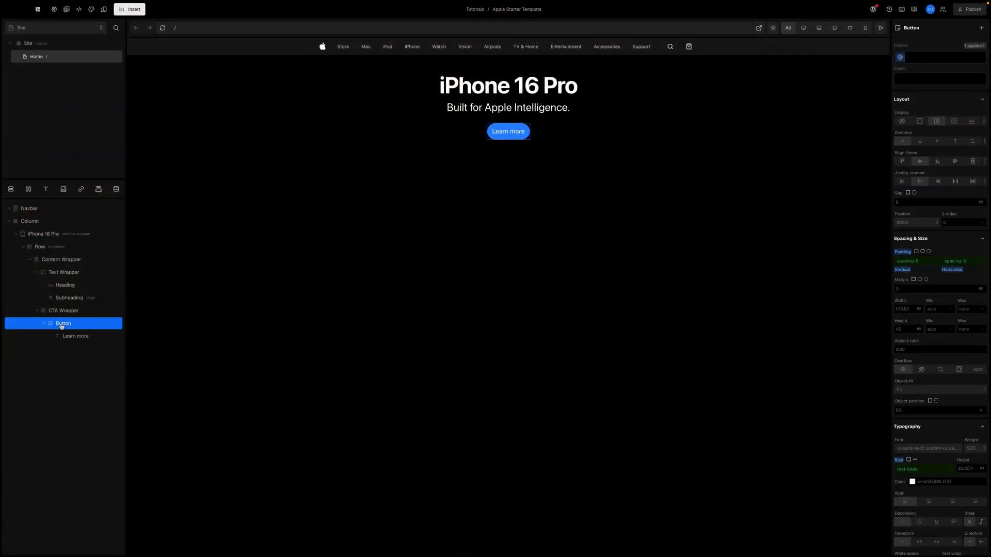
{"action": "left_click", "coordinate": [902, 251]}
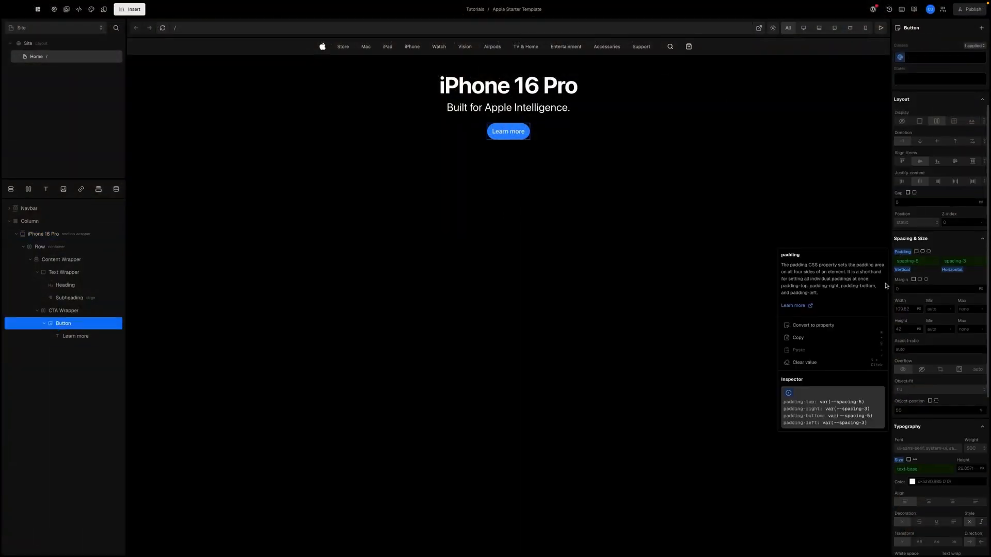
{"action": "left_click", "coordinate": [825, 364]}
- Try 21 px vertical and 12 px horizontal padding on the Button, and undo the horizontal value
{"action": "left_click", "coordinate": [899, 261]}
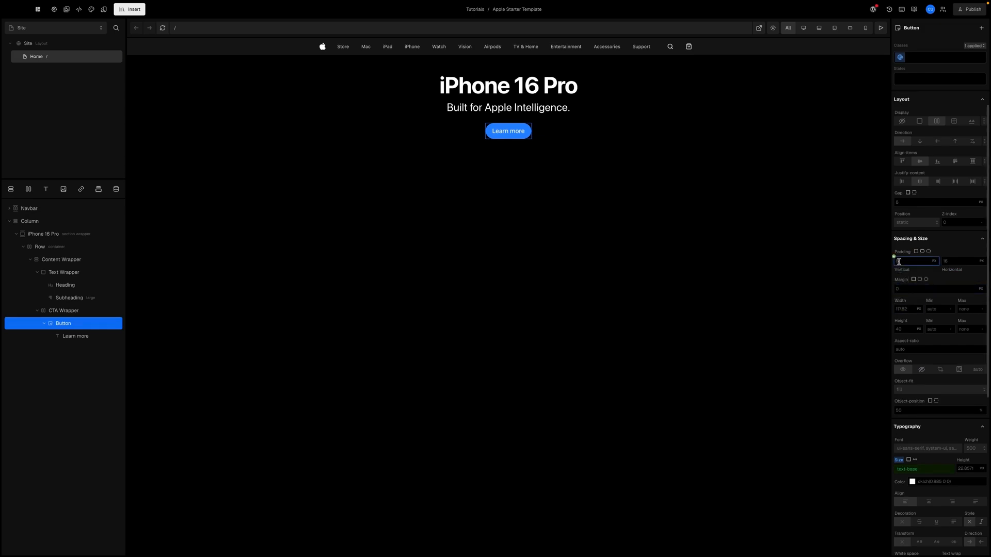
{"action": "left_click", "coordinate": [899, 261]}
{"action": "key", "text": "Return"}
{"action": "left_click", "coordinate": [957, 261]}
{"action": "key", "text": "Return"}
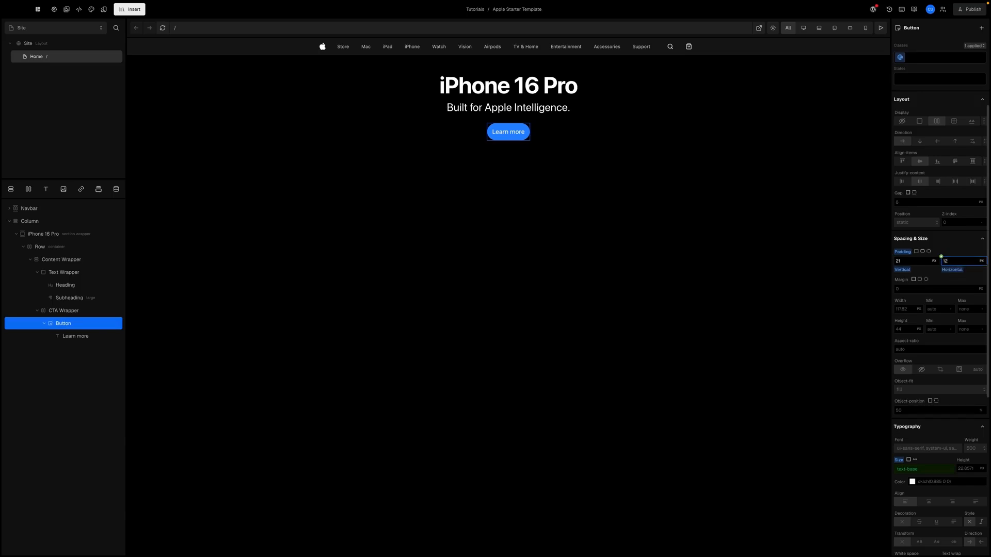
{"action": "key", "text": "super+z"}
{"action": "left_click", "coordinate": [950, 262]}
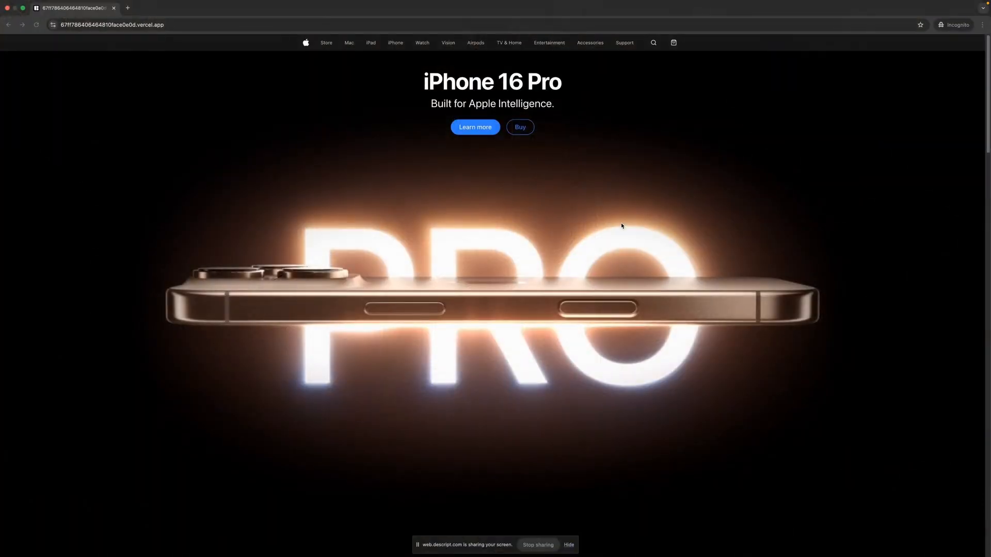
- Switch to the reference page in the browser and inspect the Learn more button's padding in the developer tools
{"action": "right_click", "coordinate": [460, 129]}
{"action": "left_click", "coordinate": [474, 198]}
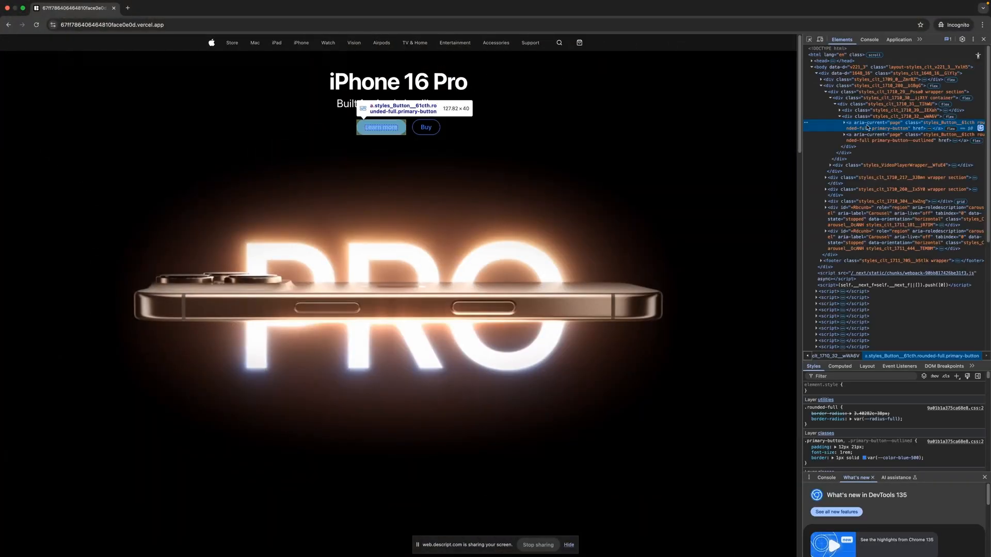
{"action": "scroll", "coordinate": [853, 426], "scroll_direction": "down", "scroll_amount": 2}
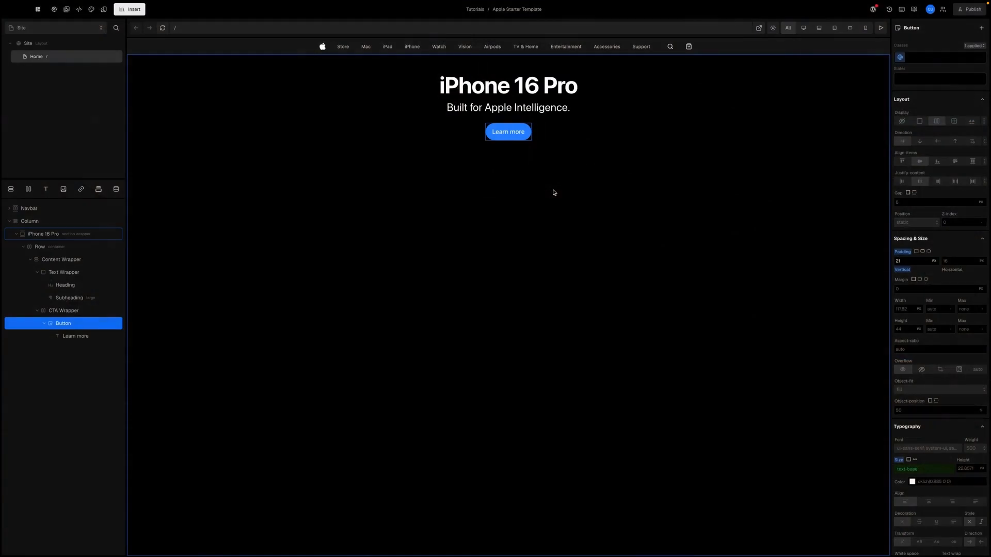
- Set the Button's padding to 12 px vertical and 21 px horizontal, and close the reference page's developer tools
{"action": "left_click", "coordinate": [903, 262]}
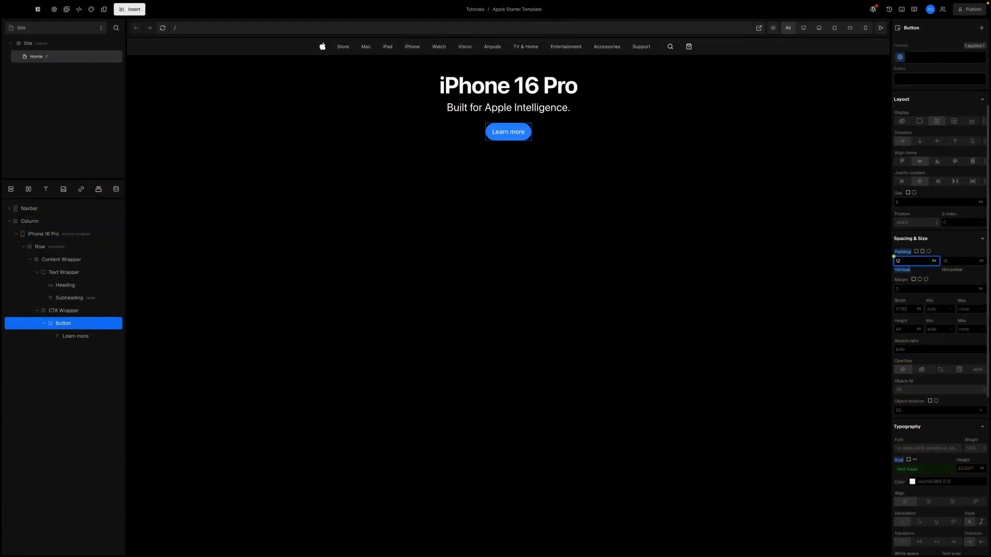
{"action": "type", "text": "12"}
{"action": "key", "text": "Return"}
{"action": "left_click", "coordinate": [949, 261]}
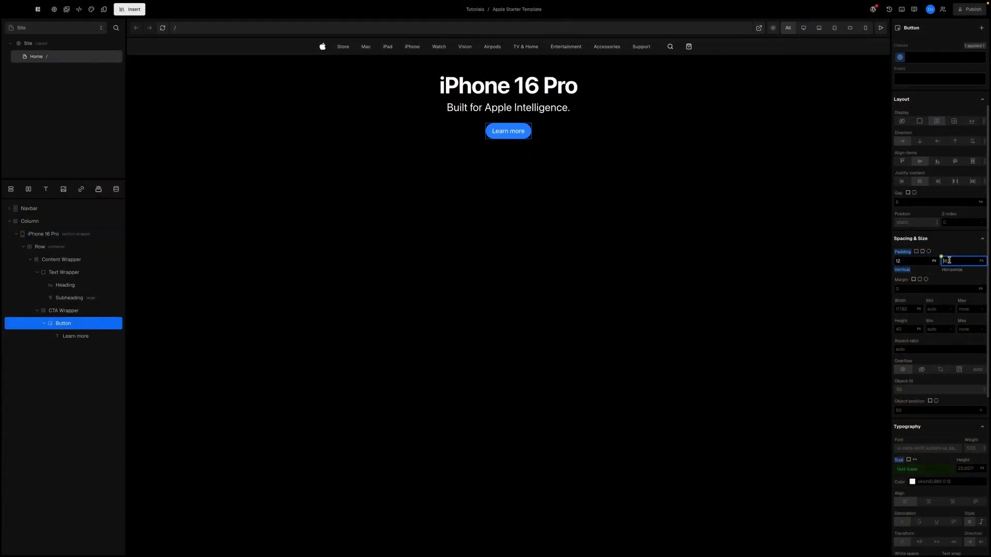
{"action": "type", "text": "21"}
{"action": "key", "text": "Return"}
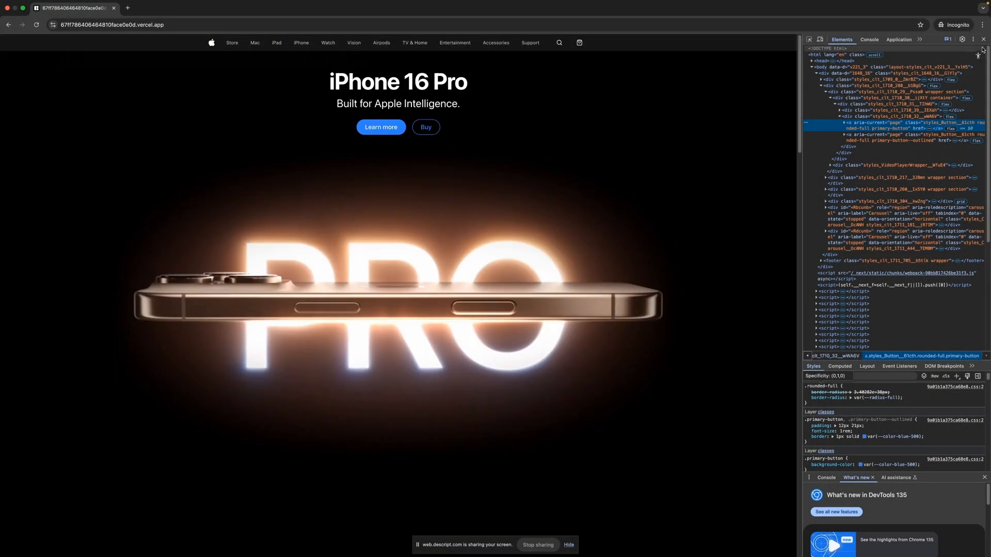
{"action": "left_click", "coordinate": [984, 40]}
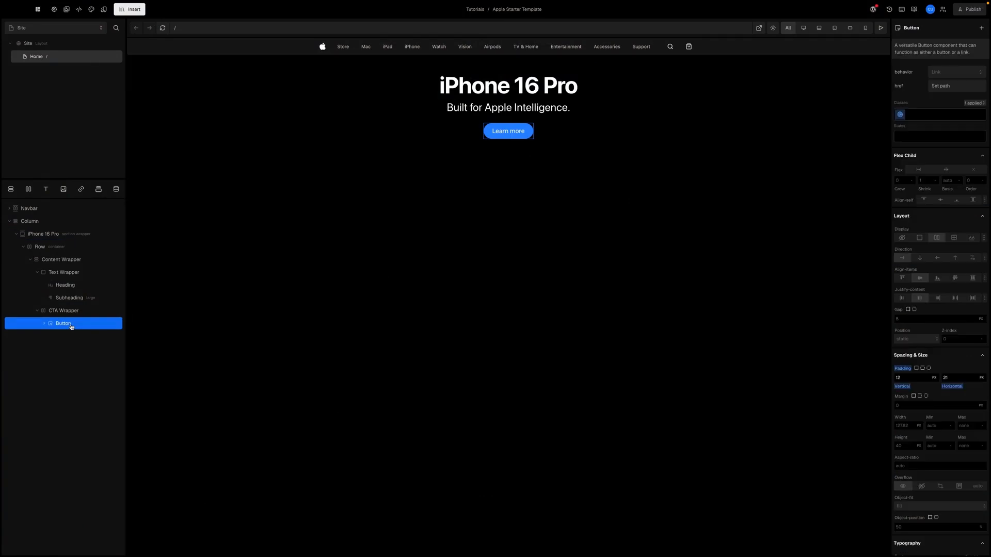
- Duplicate the Button in the CTA Wrapper and convert the first Button's instance styles to a class named primary-button
{"action": "key", "text": "ctrl+d"}
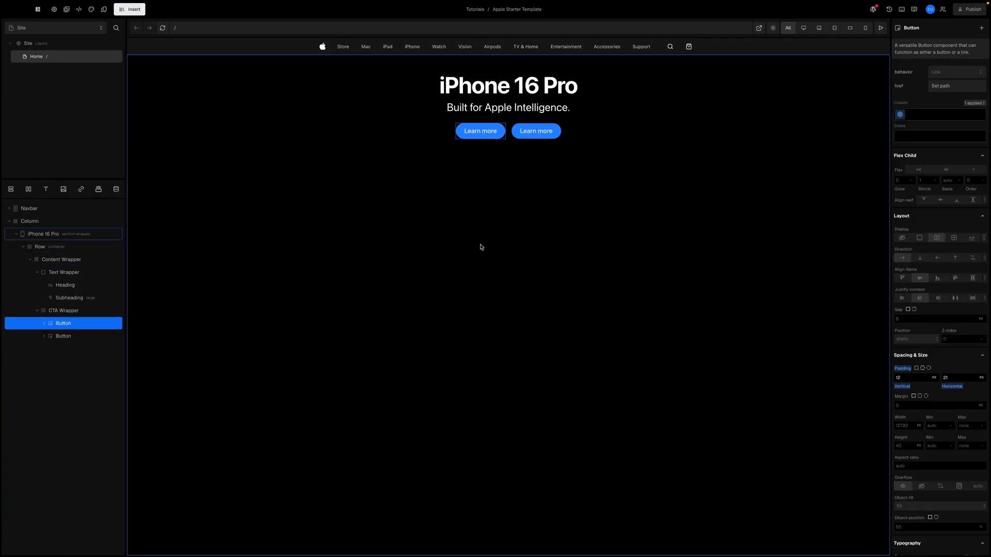
{"action": "left_click", "coordinate": [900, 116]}
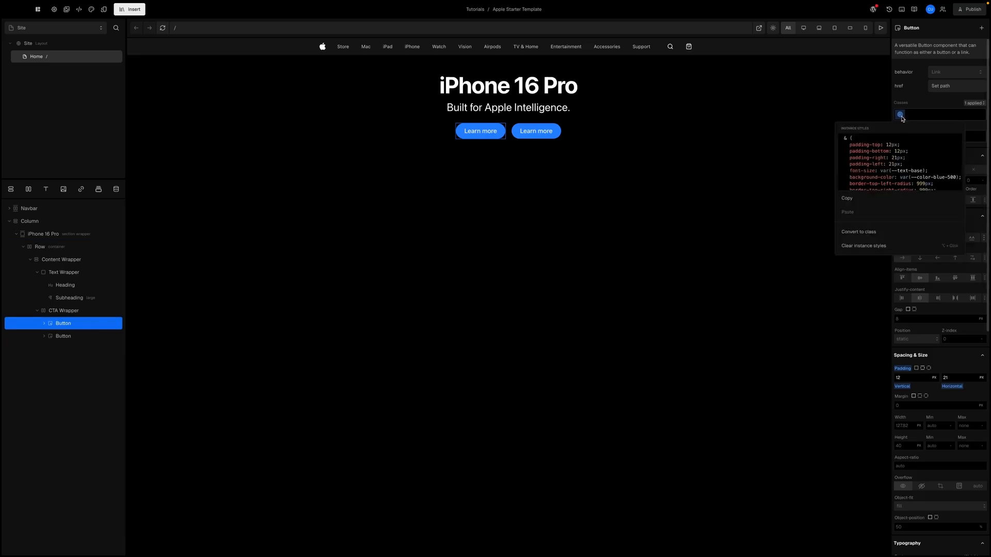
{"action": "left_click", "coordinate": [869, 233]}
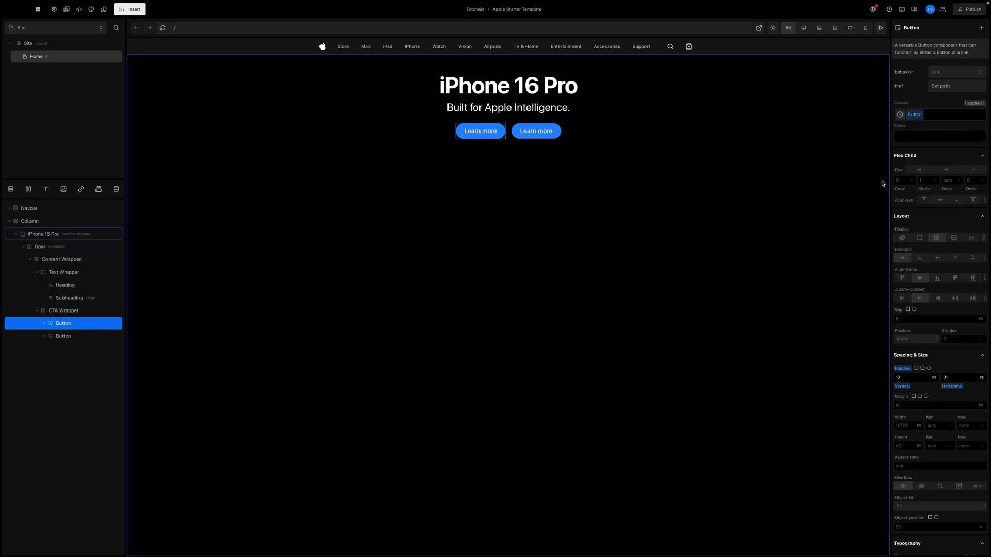
- Convert the second Button's instance styles to a class named primary-button--outlined
{"action": "left_click", "coordinate": [58, 336]}
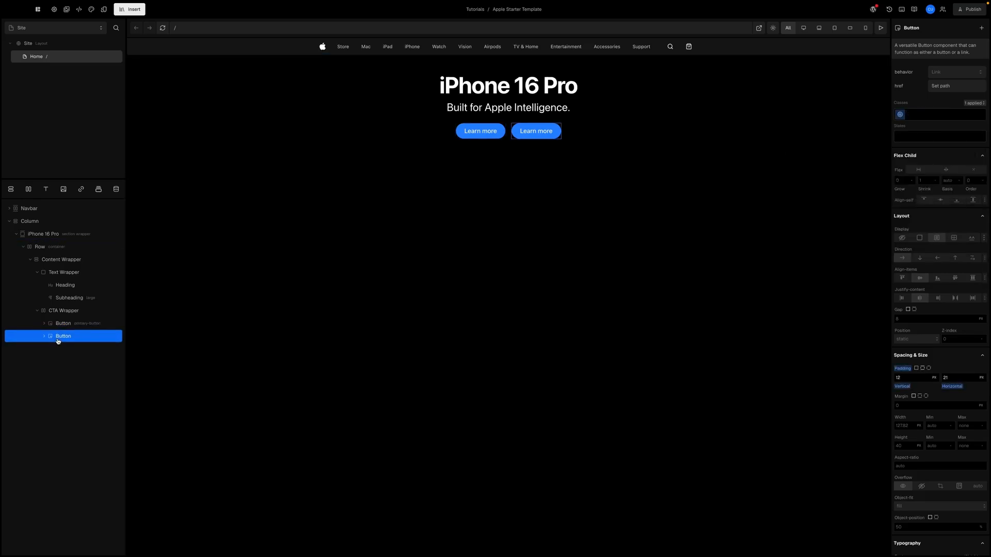
{"action": "left_click", "coordinate": [900, 116]}
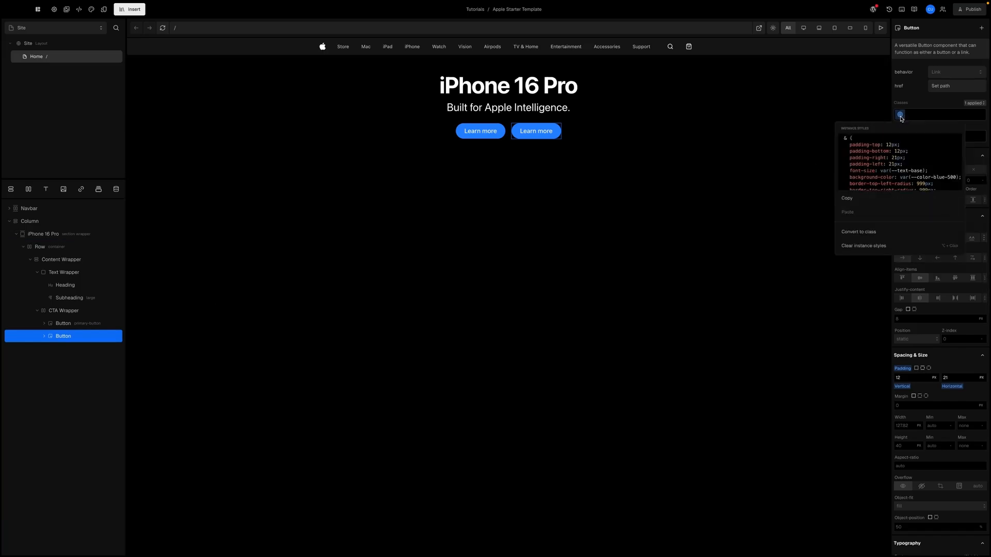
{"action": "left_click", "coordinate": [882, 232]}
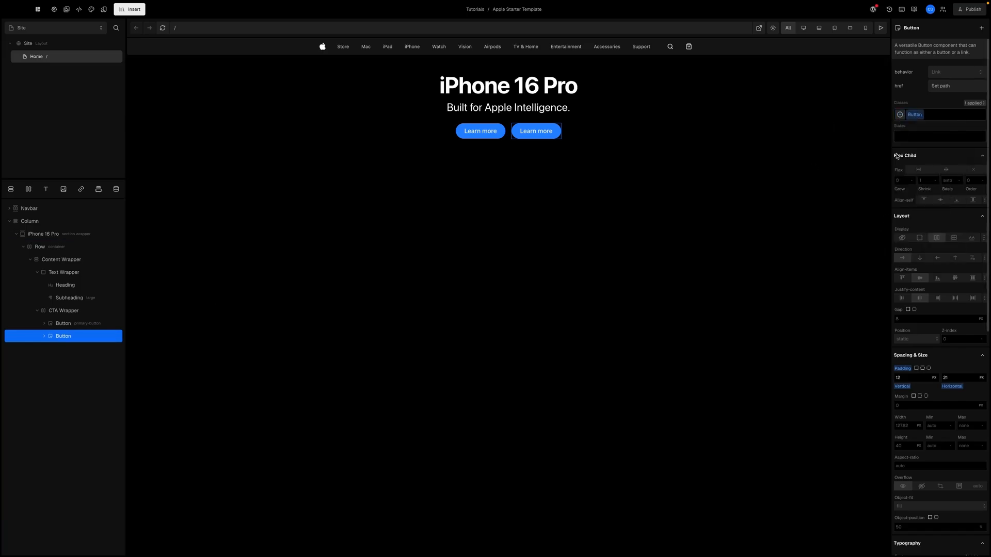
{"action": "double_click", "coordinate": [914, 115]}
{"action": "type", "text": "primary-button"}
{"action": "type", "text": "--outlined"}
{"action": "key", "text": "Return"}
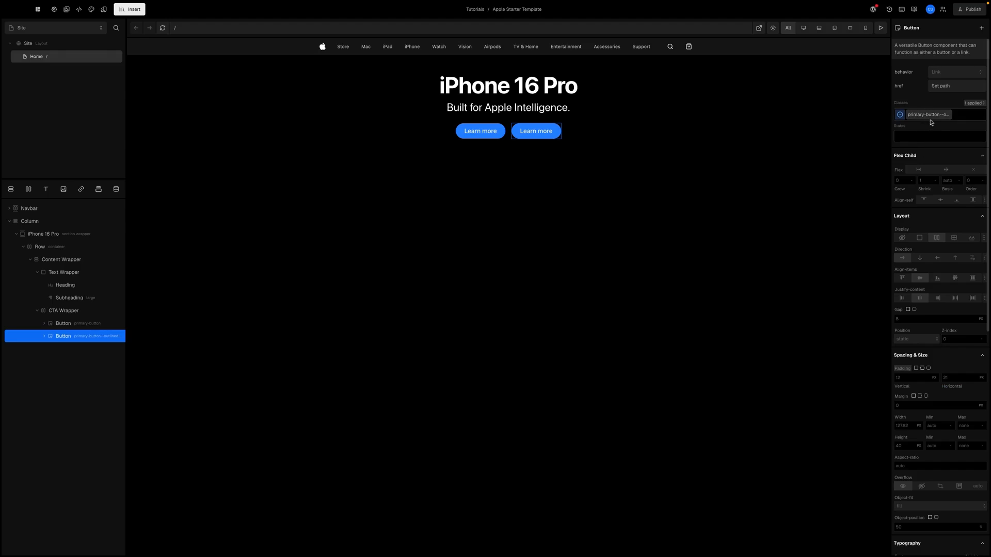
- Detach the blue token from the primary-button--outlined class's background colour and set the colour to transparent
{"action": "mouse_move", "coordinate": [933, 119]}
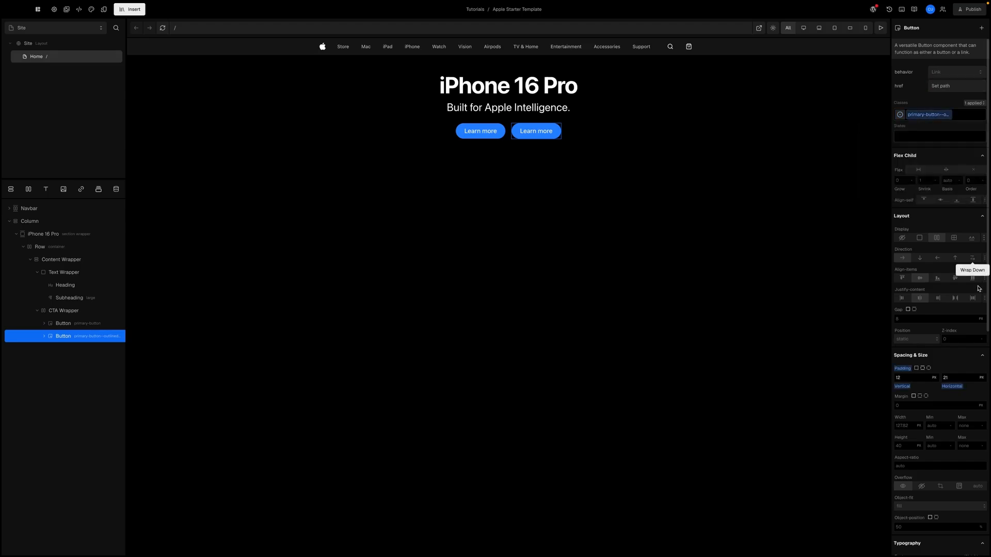
{"action": "scroll", "coordinate": [936, 325], "scroll_direction": "down", "scroll_amount": 6}
{"action": "scroll", "coordinate": [935, 328], "scroll_direction": "down", "scroll_amount": 1}
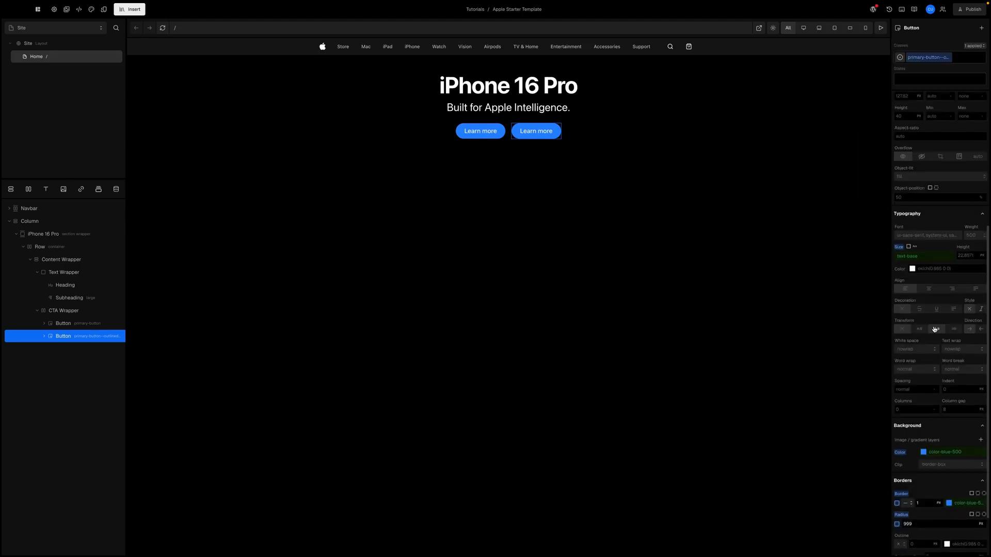
{"action": "scroll", "coordinate": [935, 329], "scroll_direction": "down", "scroll_amount": 3}
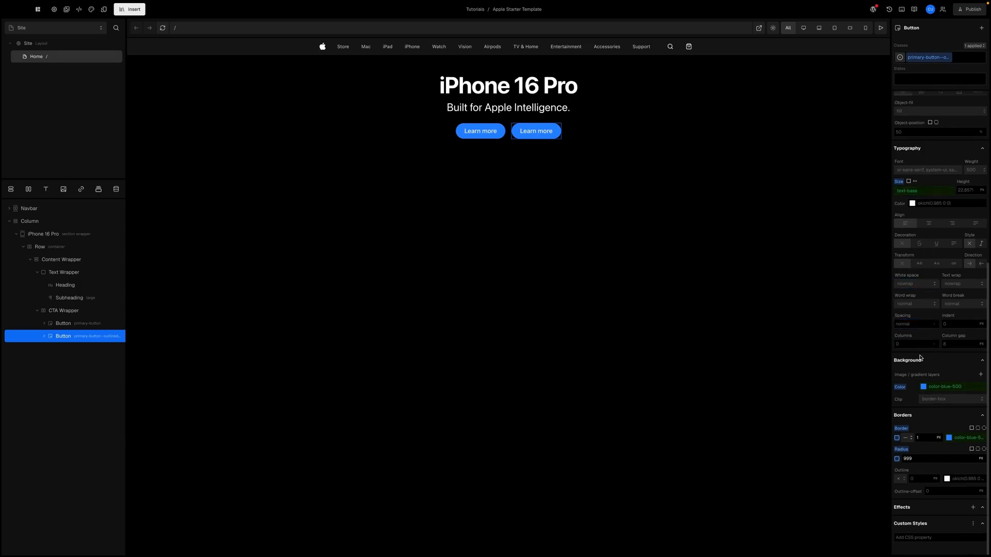
{"action": "left_click", "coordinate": [923, 386]}
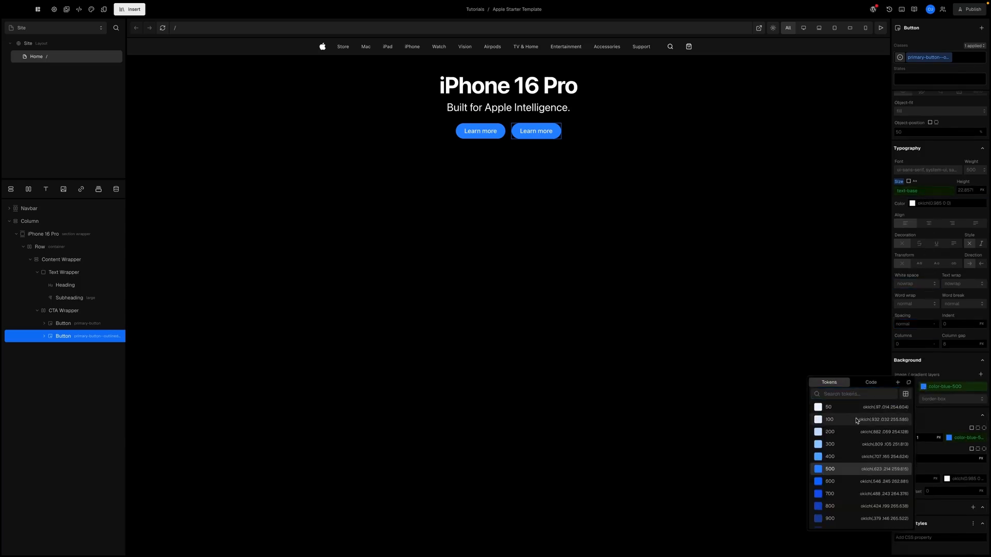
{"action": "left_click", "coordinate": [942, 388]}
{"action": "left_click", "coordinate": [923, 388]}
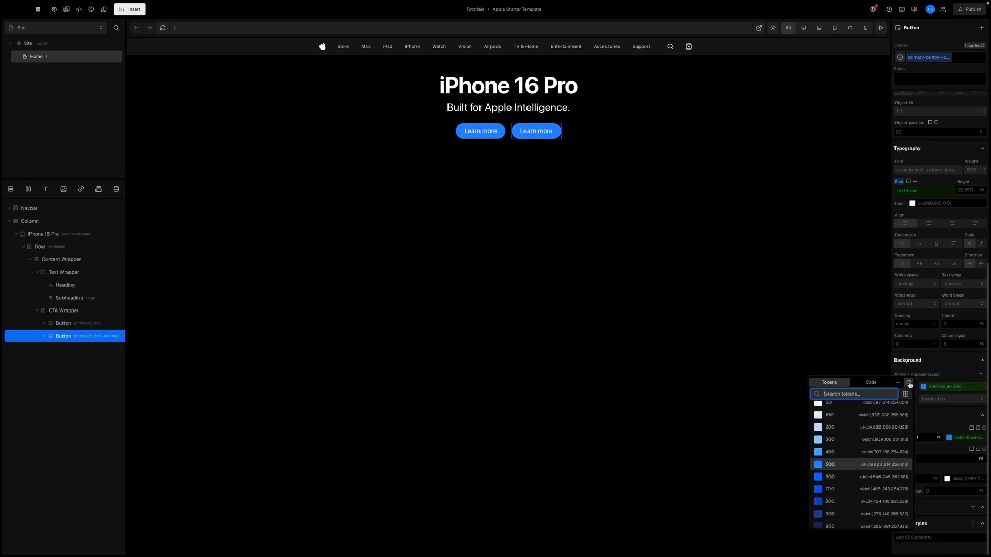
{"action": "left_click", "coordinate": [909, 384]}
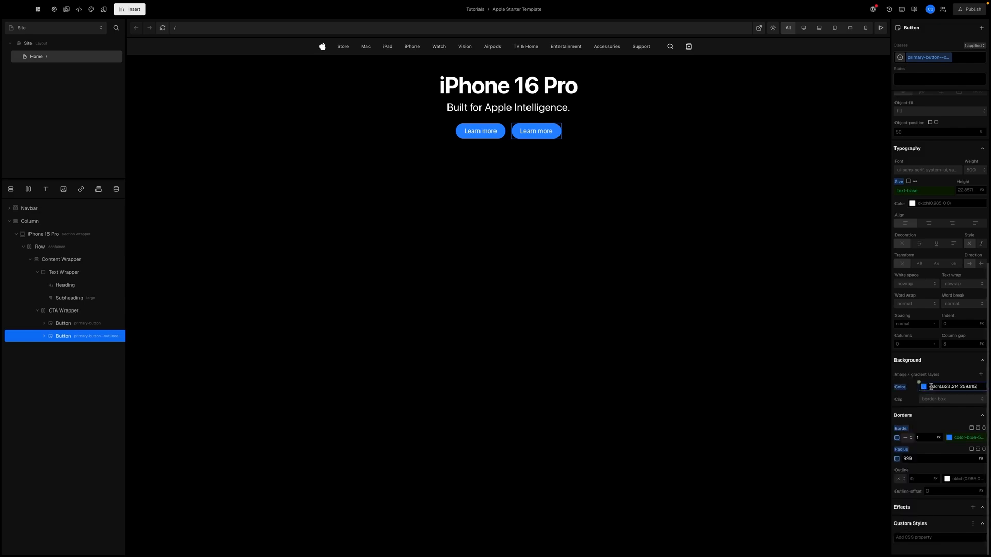
{"action": "left_click", "coordinate": [947, 388]}
{"action": "key", "text": "ctrl+a"}
{"action": "type", "text": "transparent"}
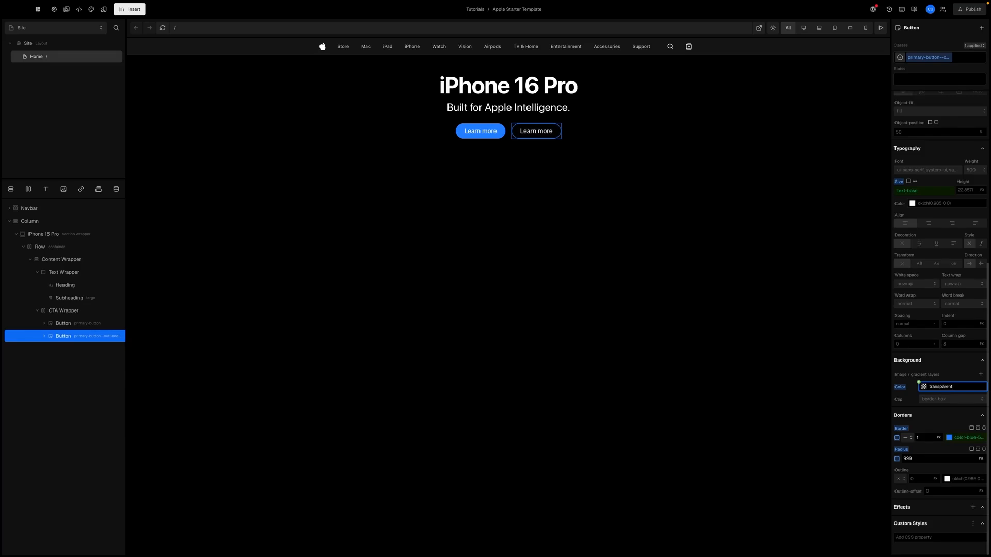
{"action": "left_click", "coordinate": [947, 374]}
- Set the primary-button--outlined class's text colour to the blue-500 token
{"action": "scroll", "coordinate": [924, 335], "scroll_direction": "up", "scroll_amount": 3}
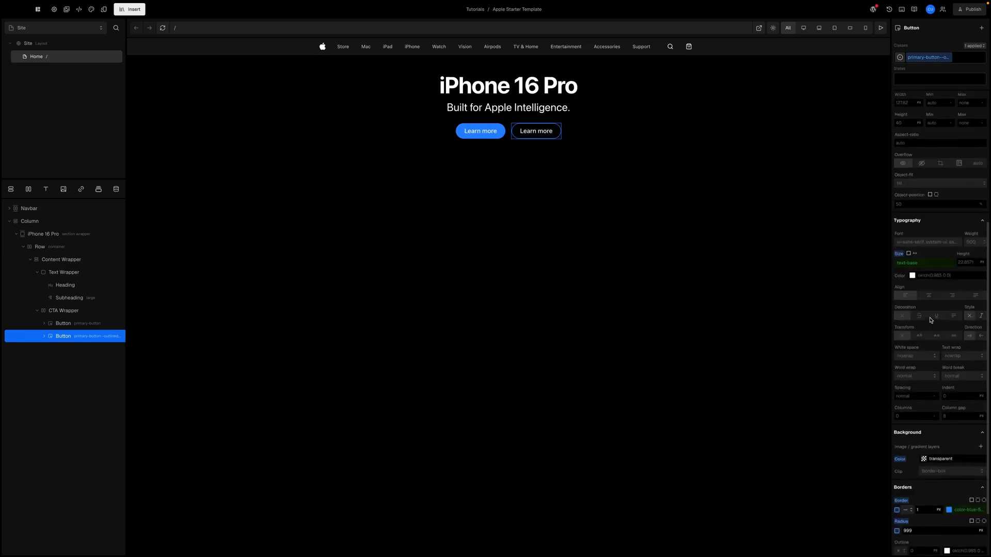
{"action": "left_click", "coordinate": [907, 272]}
{"action": "type", "text": "blu"}
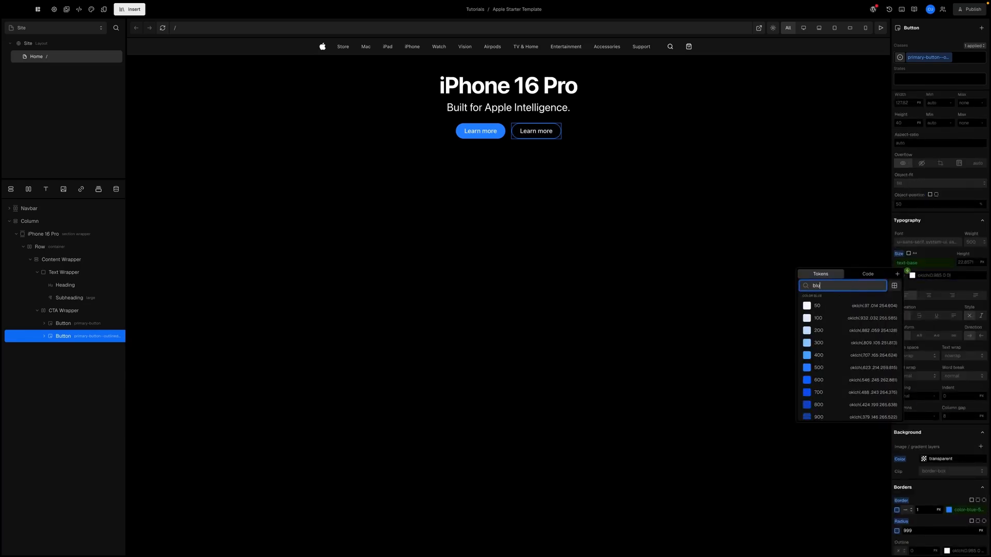
{"action": "type", "text": "e-500"}
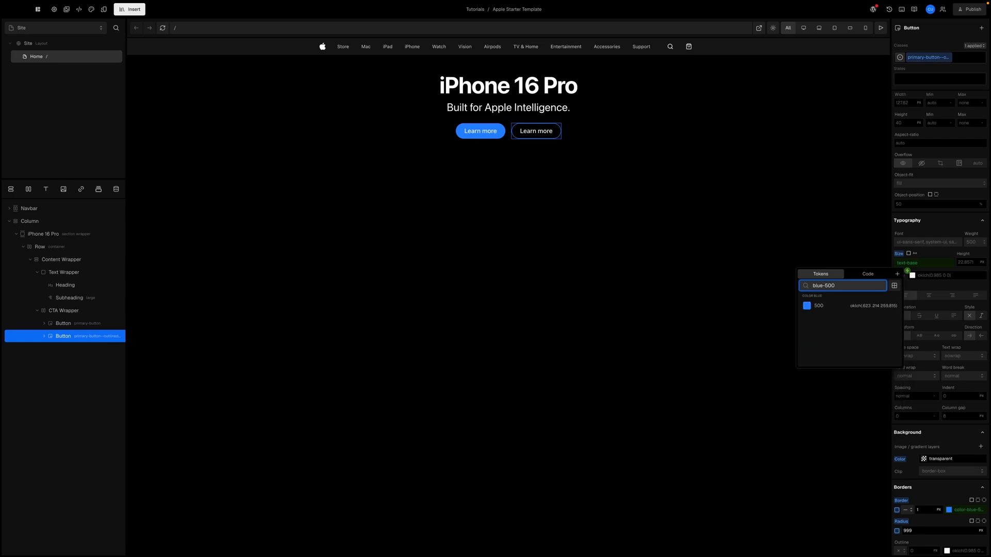
{"action": "left_click", "coordinate": [854, 303]}
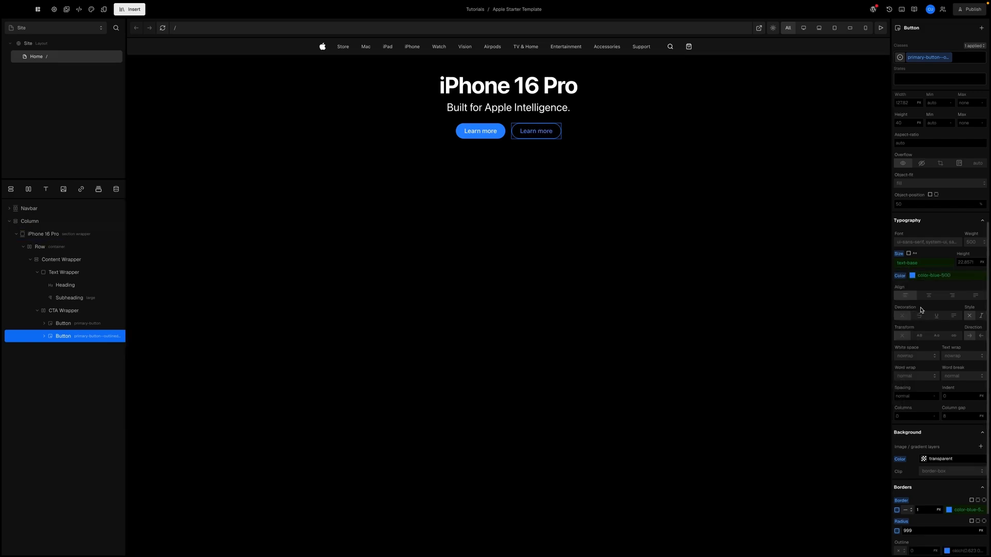
{"action": "scroll", "coordinate": [931, 308], "scroll_direction": "down", "scroll_amount": 2}
{"action": "scroll", "coordinate": [931, 309], "scroll_direction": "down", "scroll_amount": 1}
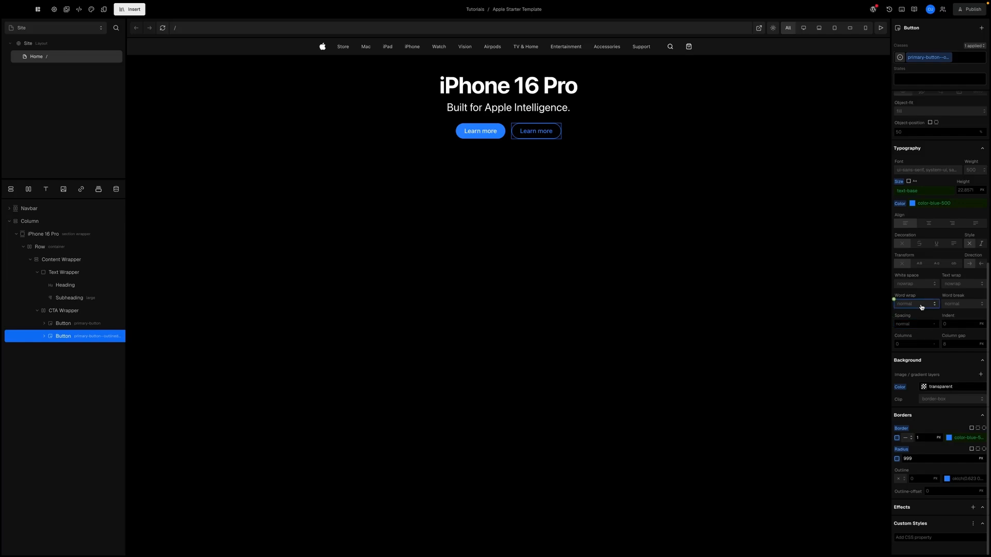
- Change the outlined button's label text to Buy
{"action": "double_click", "coordinate": [538, 132]}
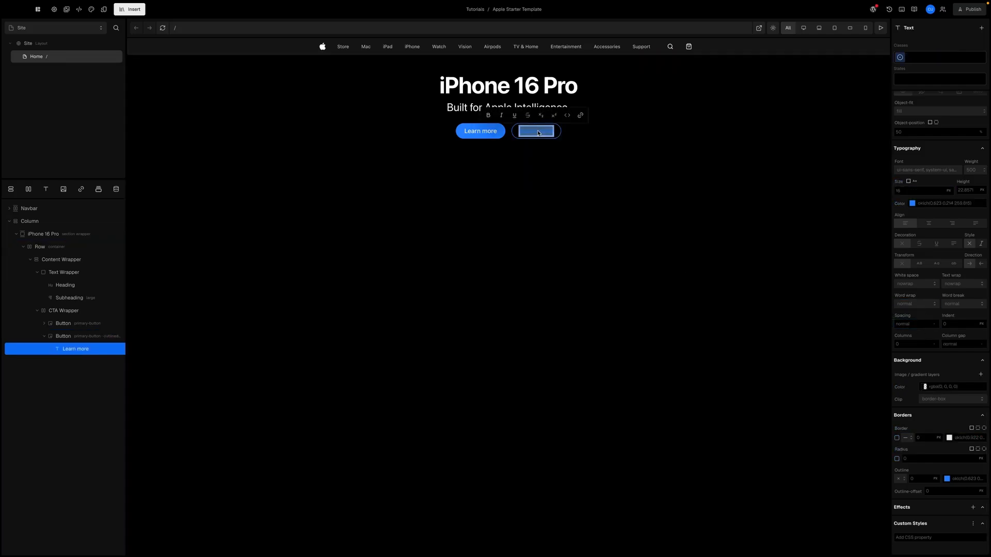
{"action": "key", "text": "BackSpace"}
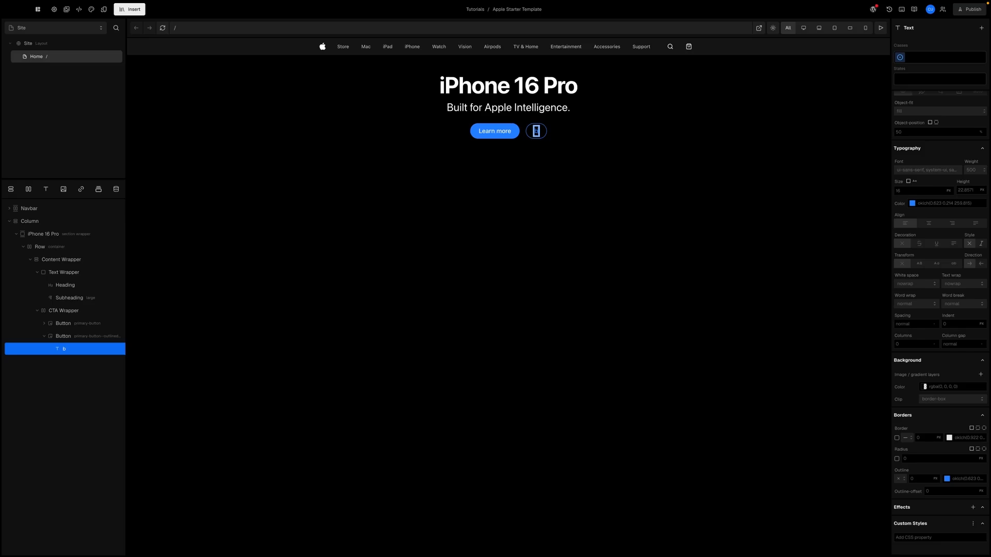
{"action": "type", "text": "Buy"}
{"action": "left_click", "coordinate": [540, 175]}
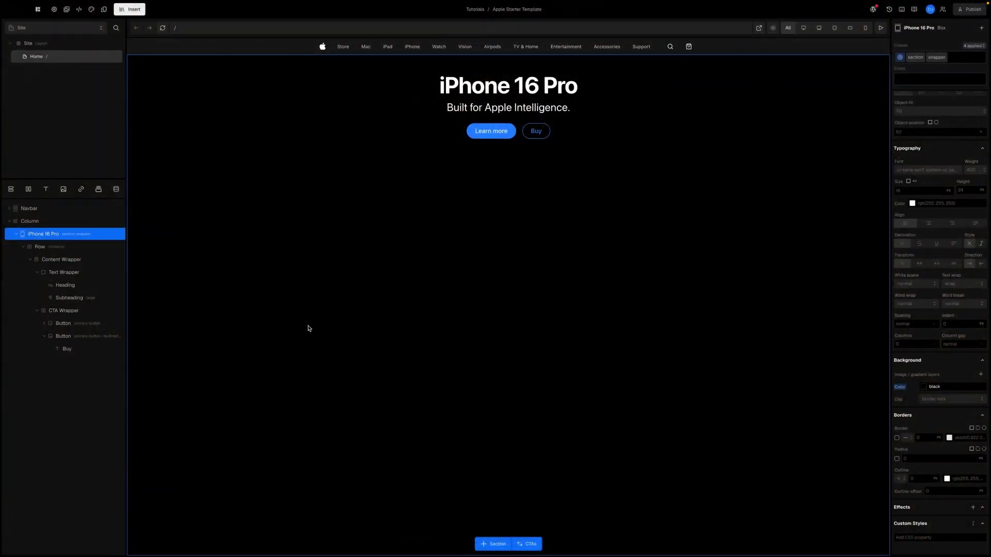
- Collapse the CTA Wrapper and Text Wrapper layers, and clear the iPhone 16 Pro section's own background colour
{"action": "left_click", "coordinate": [37, 311]}
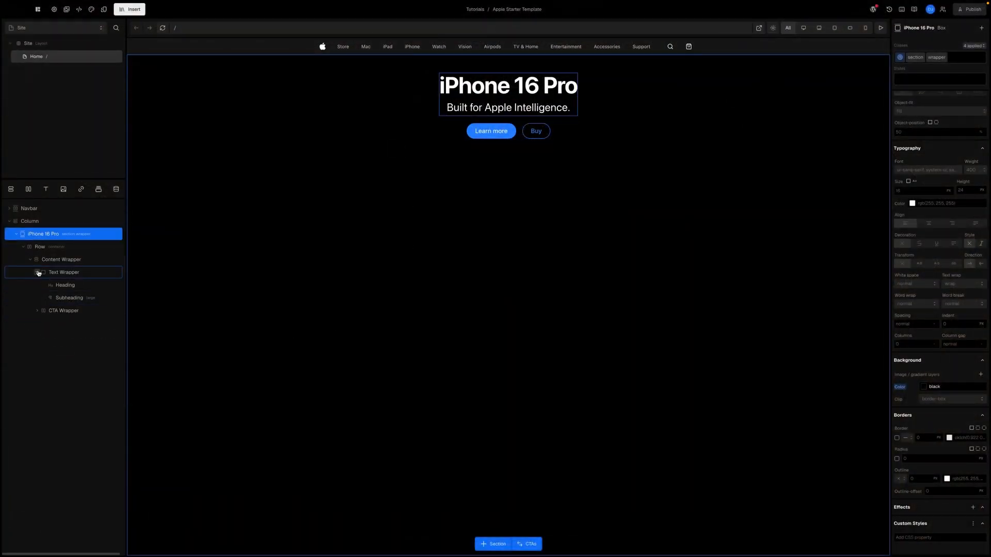
{"action": "left_click", "coordinate": [38, 273]}
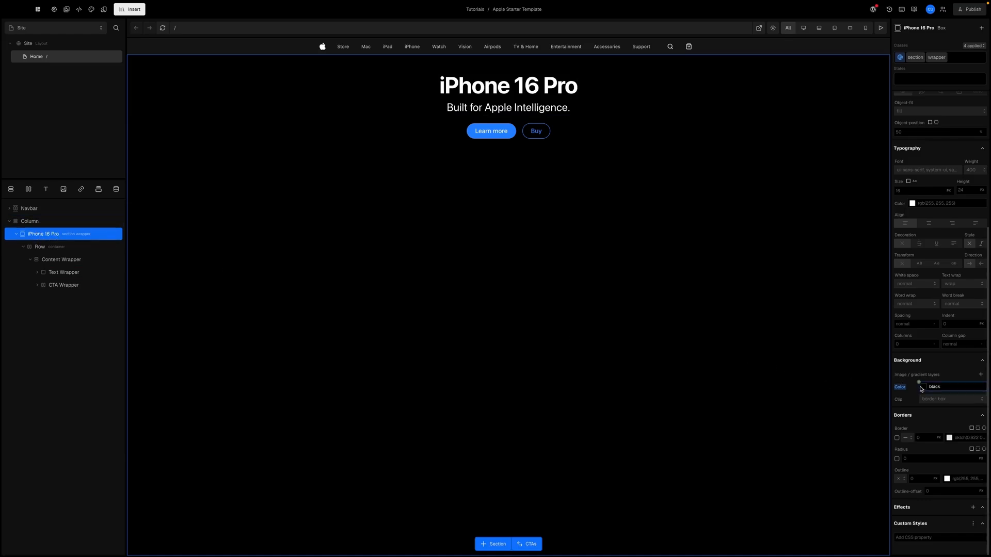
{"action": "left_click", "coordinate": [903, 388]}
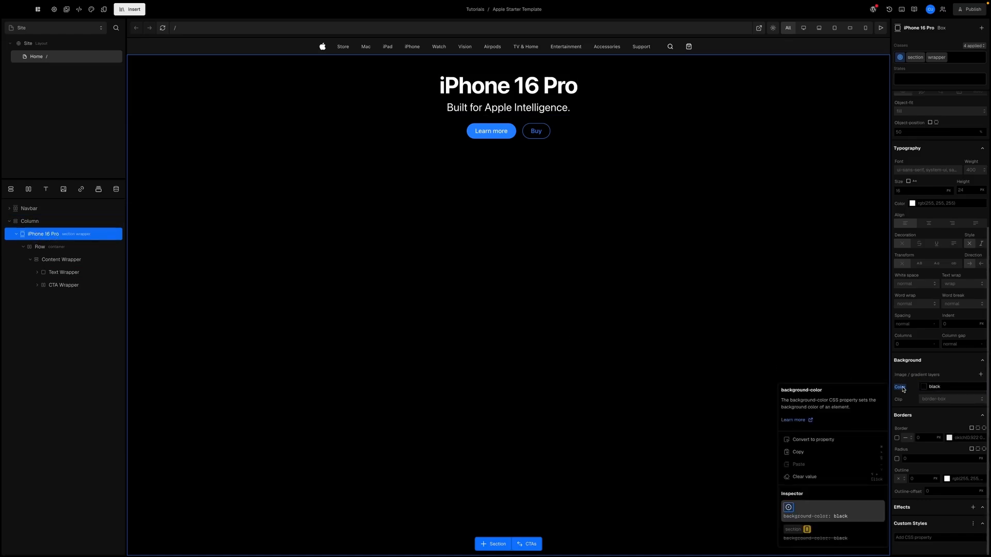
{"action": "left_click", "coordinate": [829, 477]}
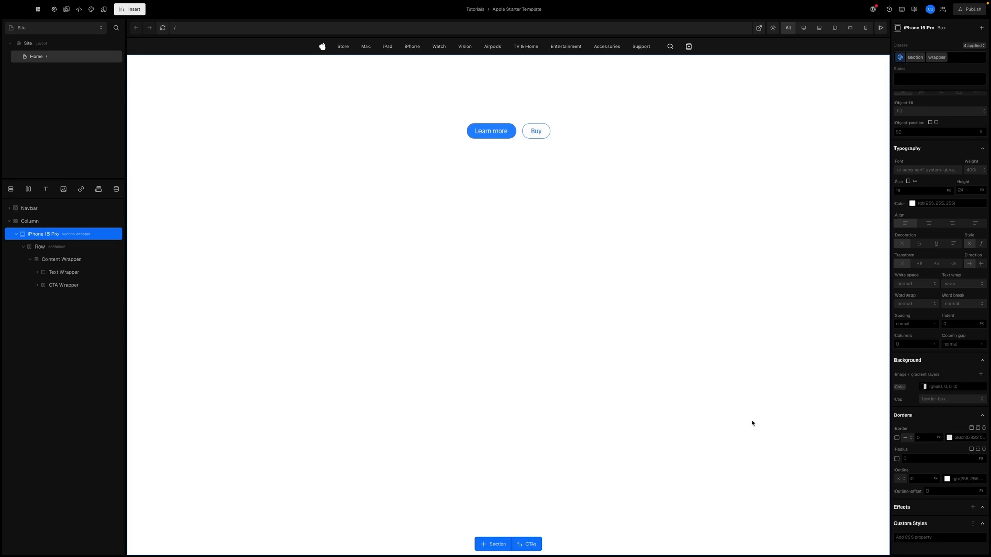
- Collapse the Row layer and insert a Simple Video Player from the Video library into the iPhone 16 Pro section
{"action": "left_click", "coordinate": [24, 247]}
{"action": "left_click", "coordinate": [129, 9]}
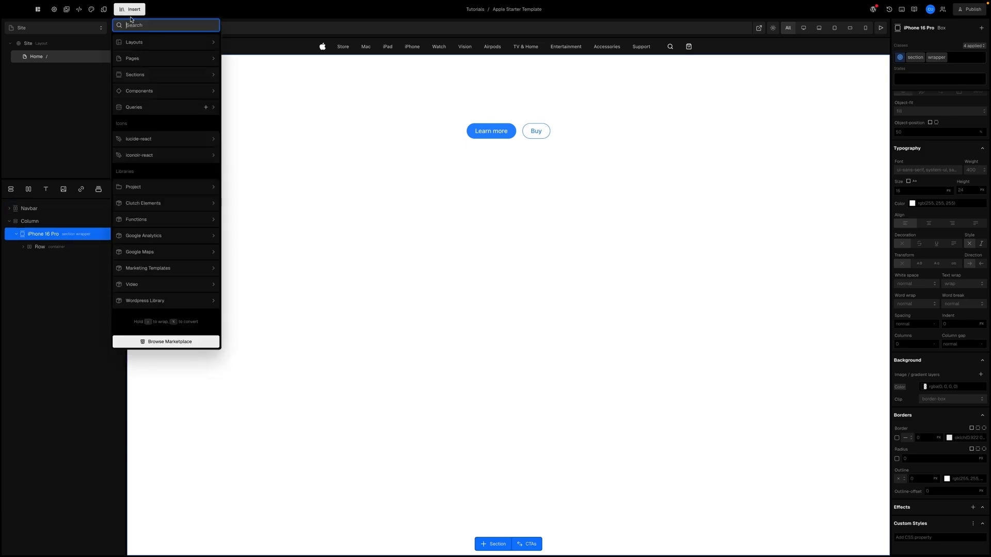
{"action": "mouse_move", "coordinate": [130, 46]}
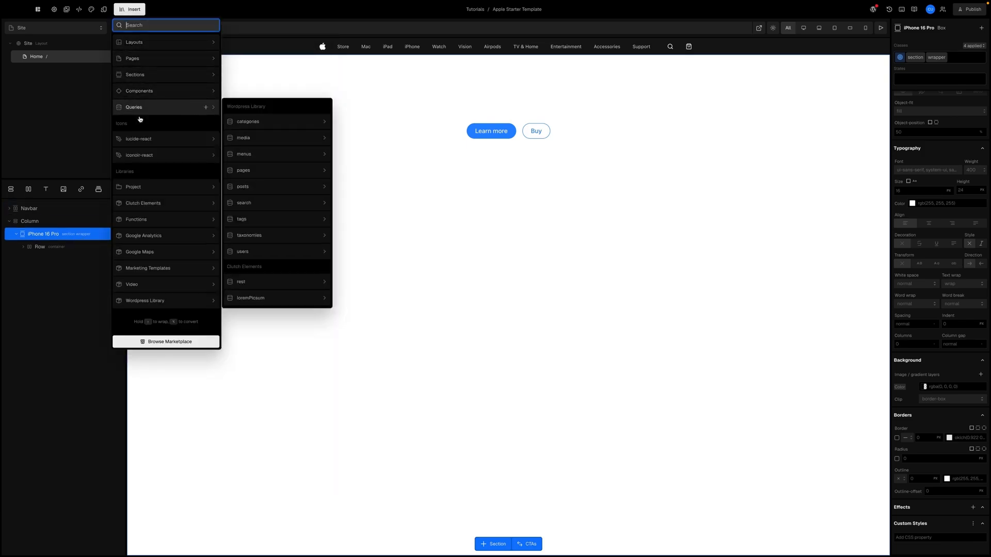
{"action": "mouse_move", "coordinate": [152, 236]}
{"action": "mouse_move", "coordinate": [147, 285]}
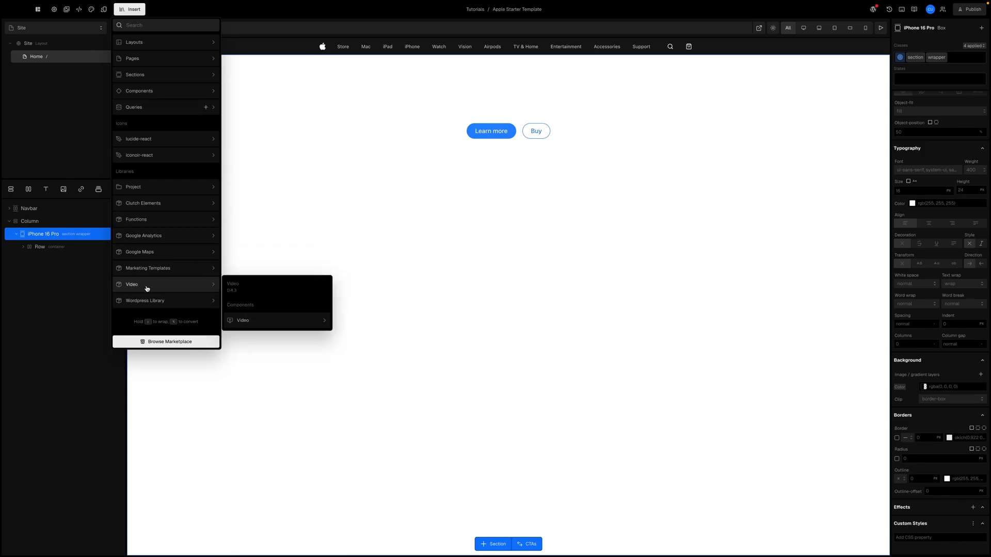
{"action": "mouse_move", "coordinate": [272, 335]}
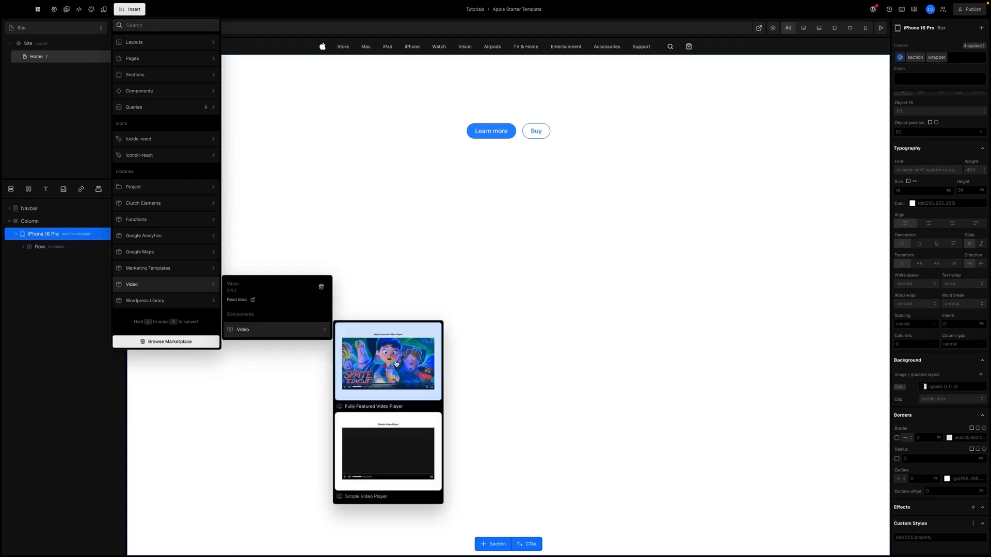
{"action": "left_click", "coordinate": [387, 464]}
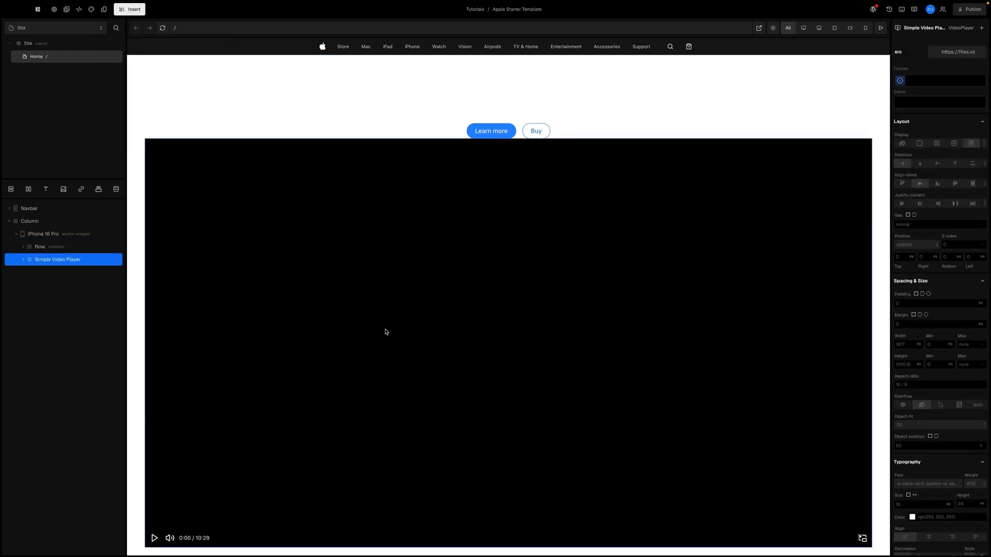
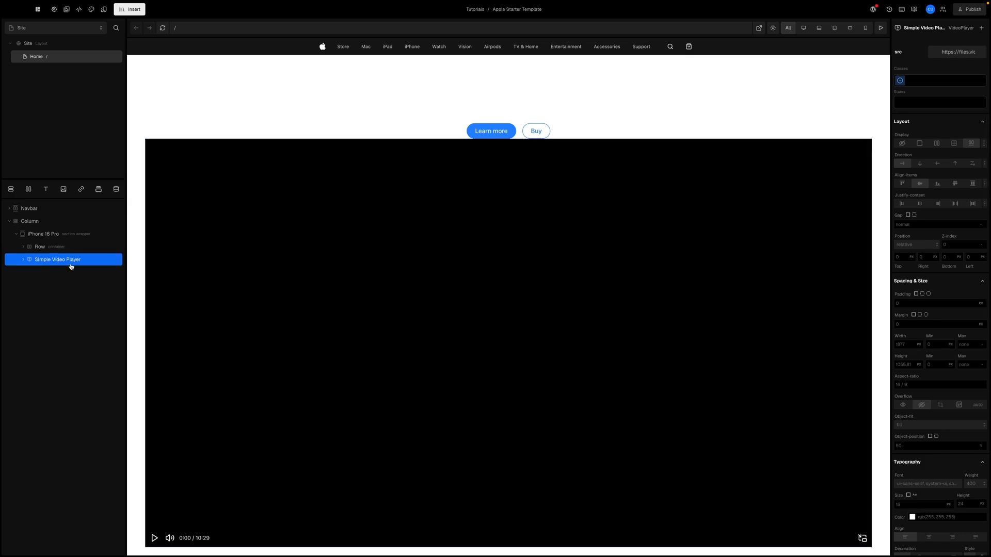
- Position the Simple Video Player absolutely with top, right and bottom offsets of 0 px
{"action": "left_click", "coordinate": [902, 245]}
{"action": "left_click", "coordinate": [903, 268]}
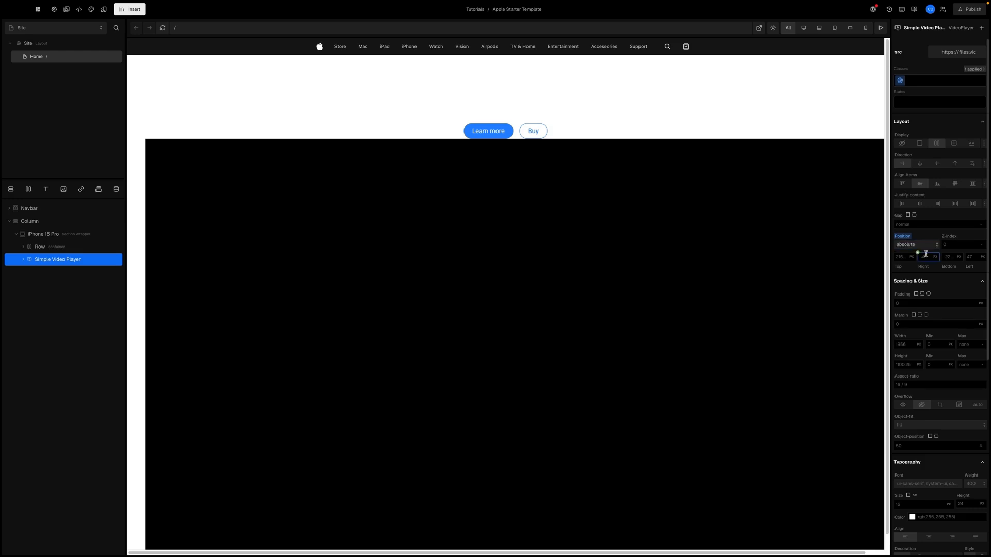
{"action": "left_click", "coordinate": [903, 256]}
{"action": "type", "text": "0"}
{"action": "left_click", "coordinate": [924, 257]}
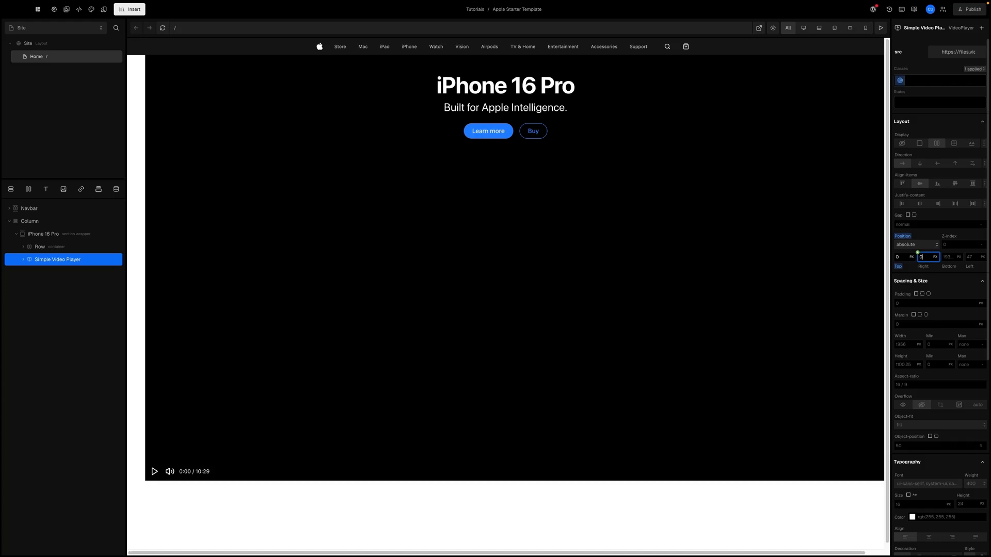
{"action": "type", "text": "0"}
{"action": "key", "text": "Return"}
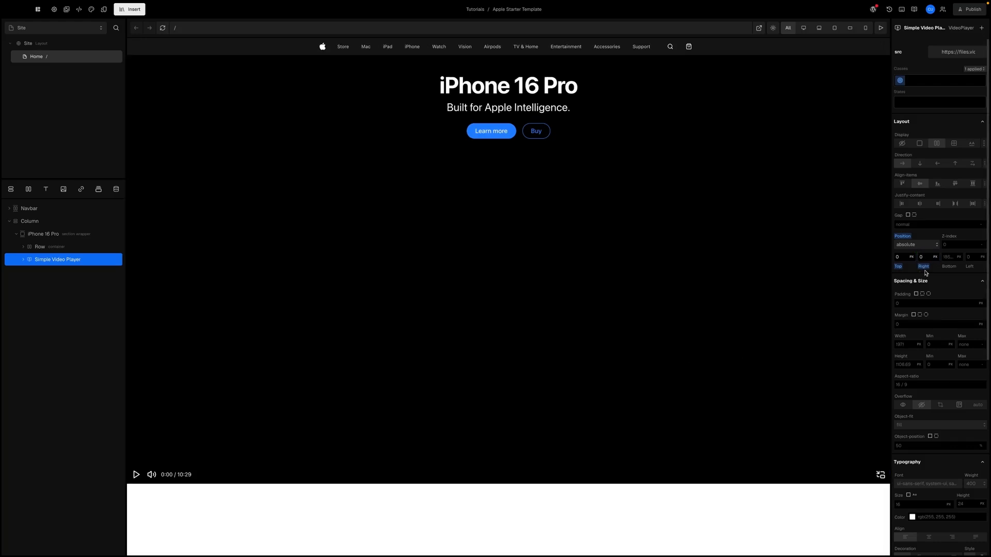
{"action": "left_click", "coordinate": [947, 257]}
{"action": "left_click", "coordinate": [947, 258]}
{"action": "type", "text": "0"}
{"action": "key", "text": "Return"}
{"action": "left_click", "coordinate": [957, 280]}
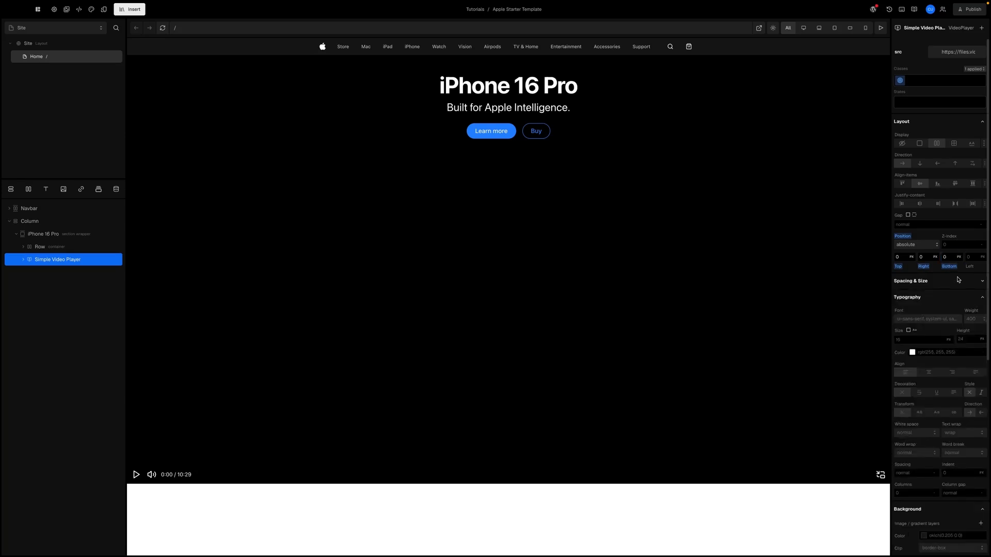
- Set the Simple Video Player's width and height to 100%
{"action": "left_click", "coordinate": [910, 282]}
{"action": "scroll", "coordinate": [911, 289], "scroll_direction": "down", "scroll_amount": 1}
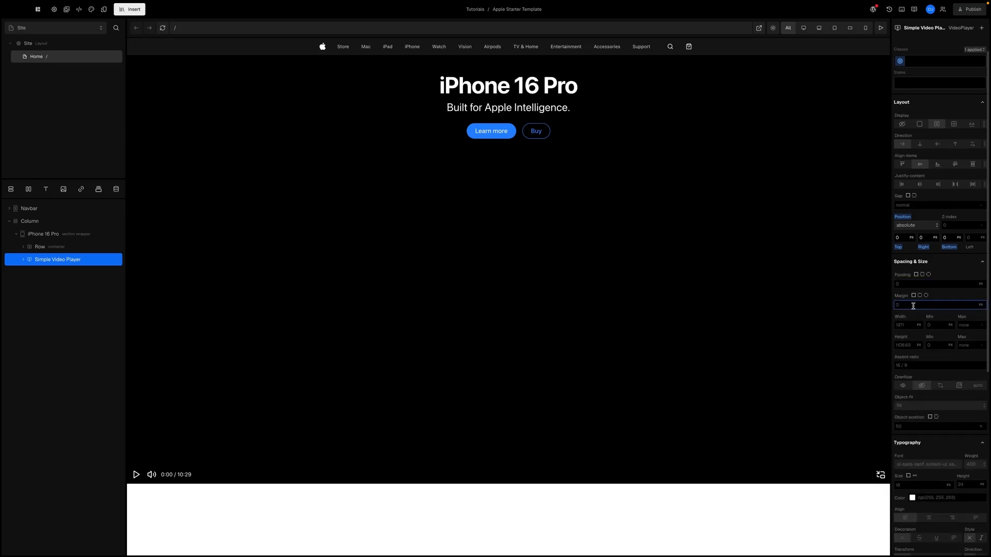
{"action": "left_click", "coordinate": [906, 326]}
{"action": "key", "text": "Return"}
{"action": "left_click", "coordinate": [906, 346]}
{"action": "type", "text": "100%"}
{"action": "key", "text": "Return"}
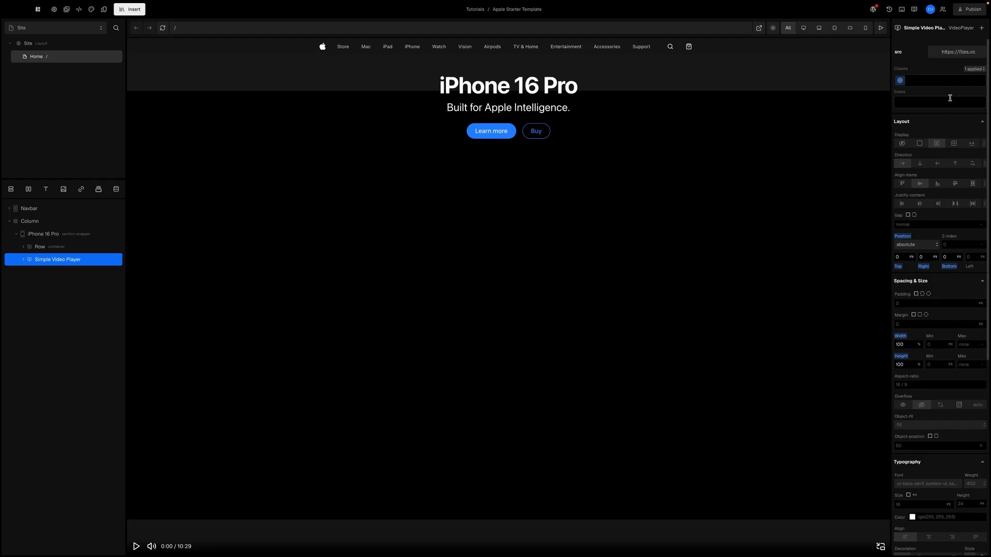
- Set the Simple Video Player's source to iphone-16-pro.mp4 from the videos folder
{"action": "mouse_move", "coordinate": [938, 56]}
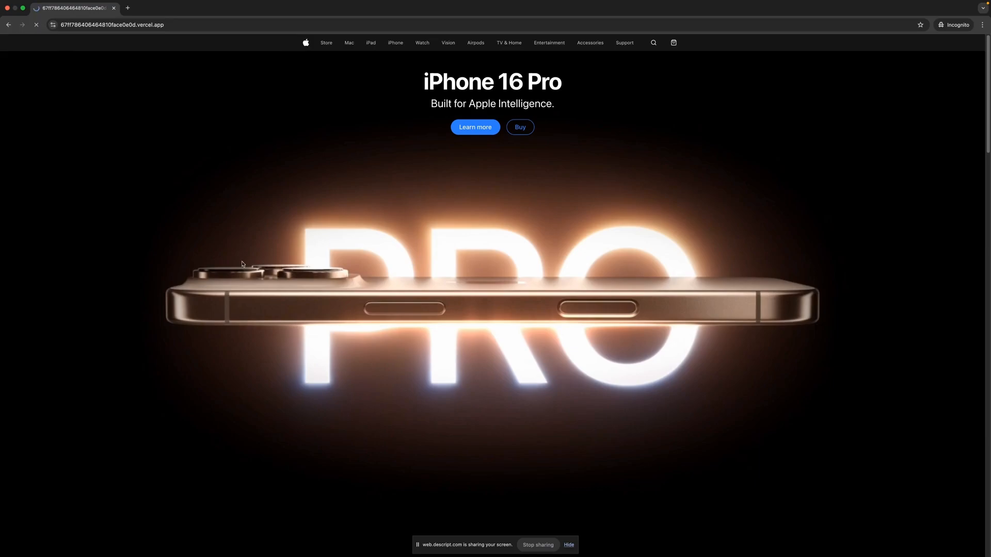
{"action": "key", "text": "ctrl+Left"}
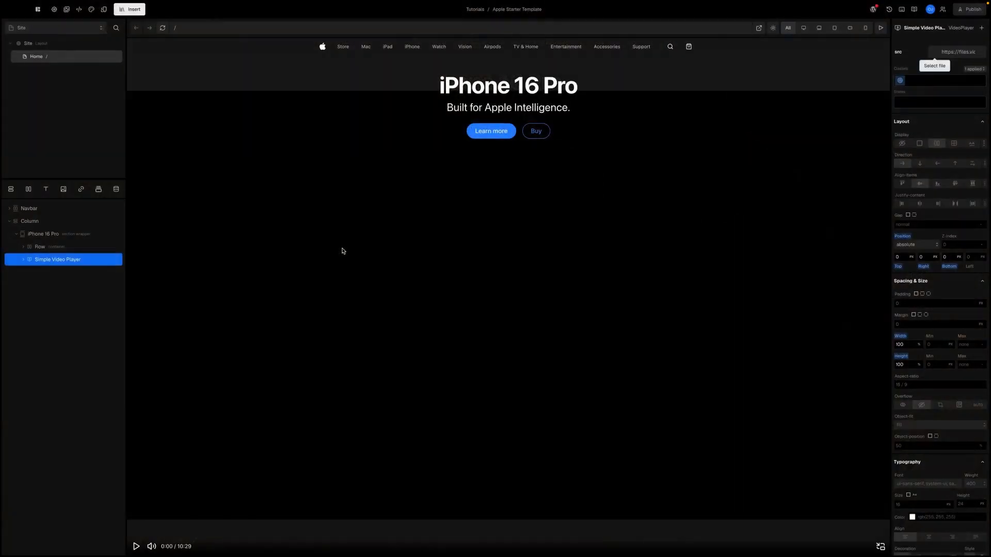
{"action": "left_click", "coordinate": [936, 52]}
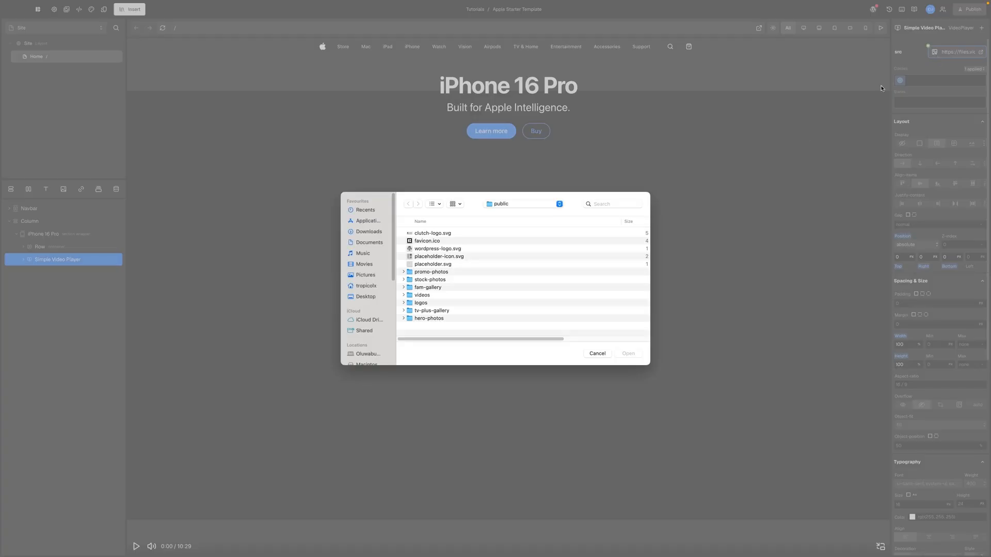
{"action": "left_click", "coordinate": [403, 295]}
{"action": "left_click", "coordinate": [436, 304]}
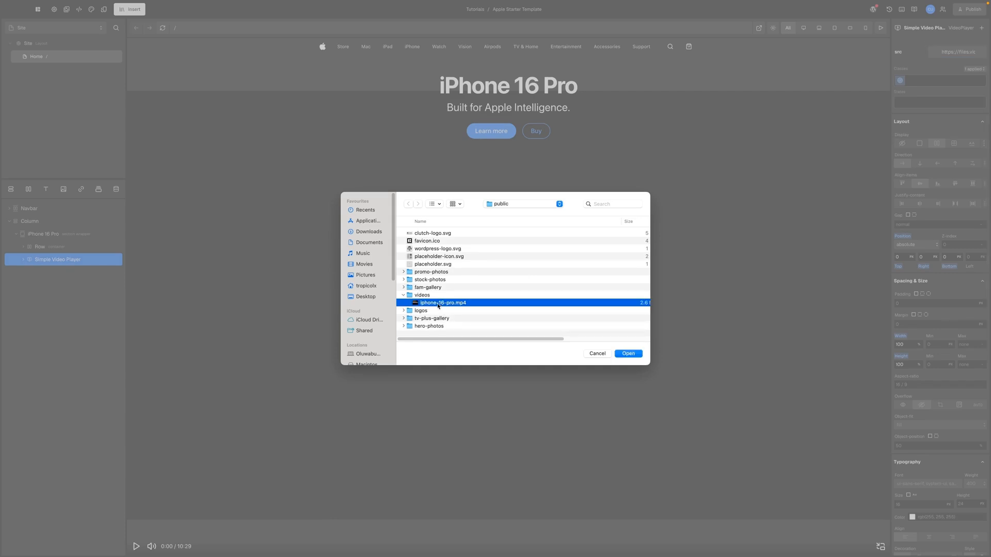
{"action": "left_click", "coordinate": [623, 354]}
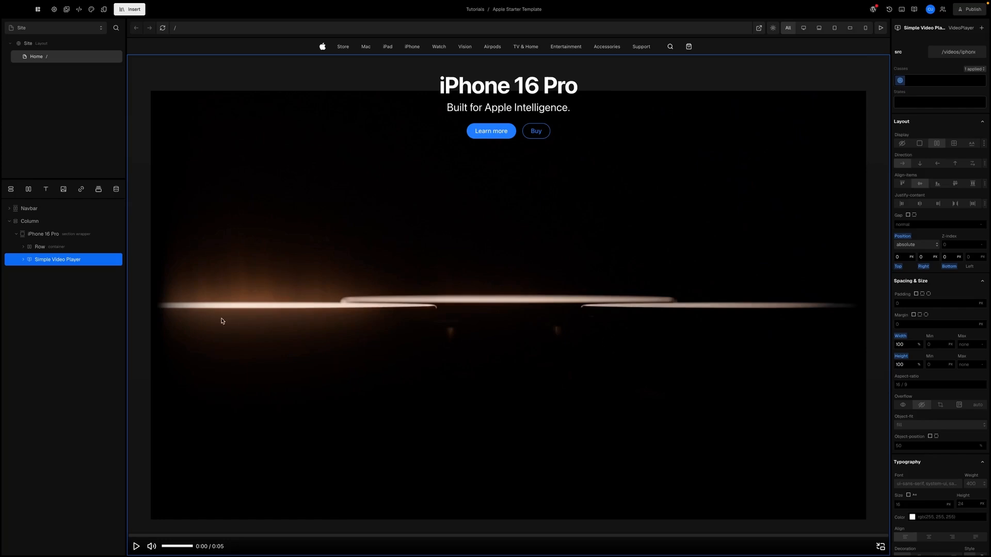
- Play the hero video in preview mode, return to editing and reload the page canvas
{"action": "left_click", "coordinate": [136, 547]}
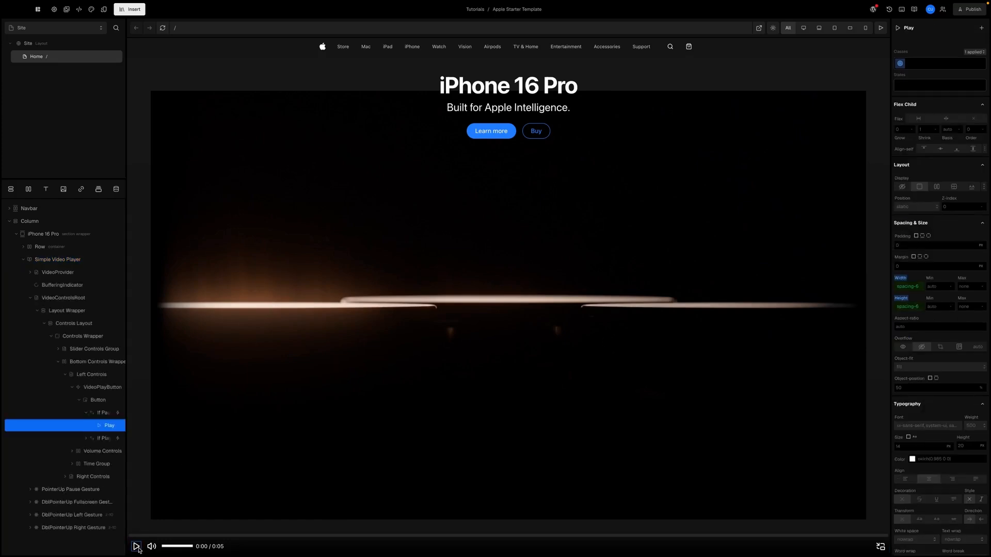
{"action": "left_click", "coordinate": [881, 28]}
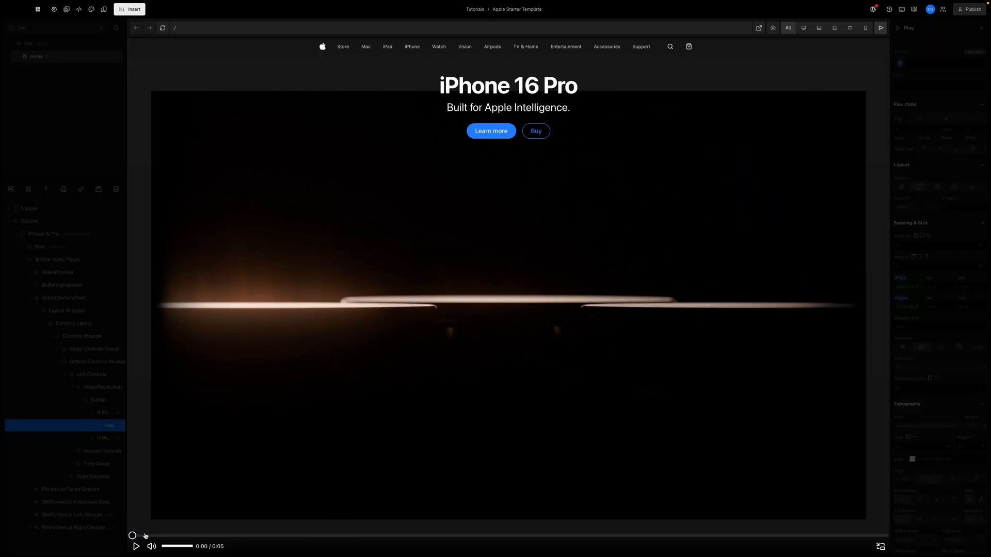
{"action": "left_click", "coordinate": [134, 547]}
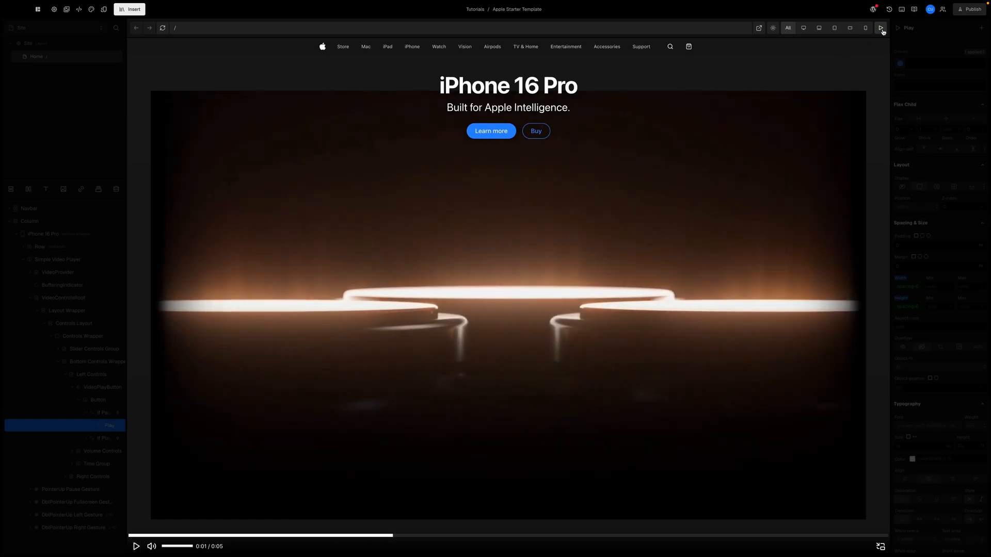
{"action": "left_click", "coordinate": [880, 28]}
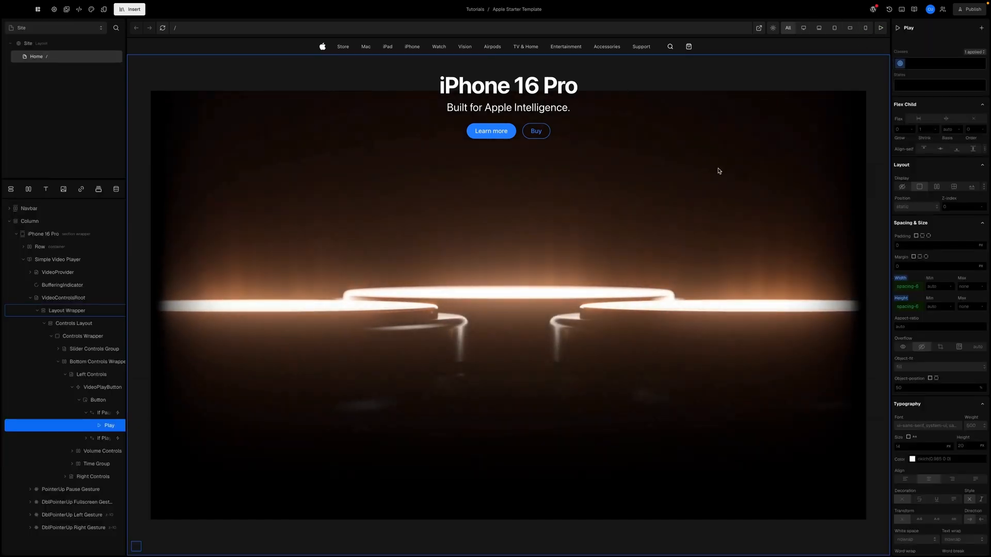
{"action": "left_click", "coordinate": [163, 28]}
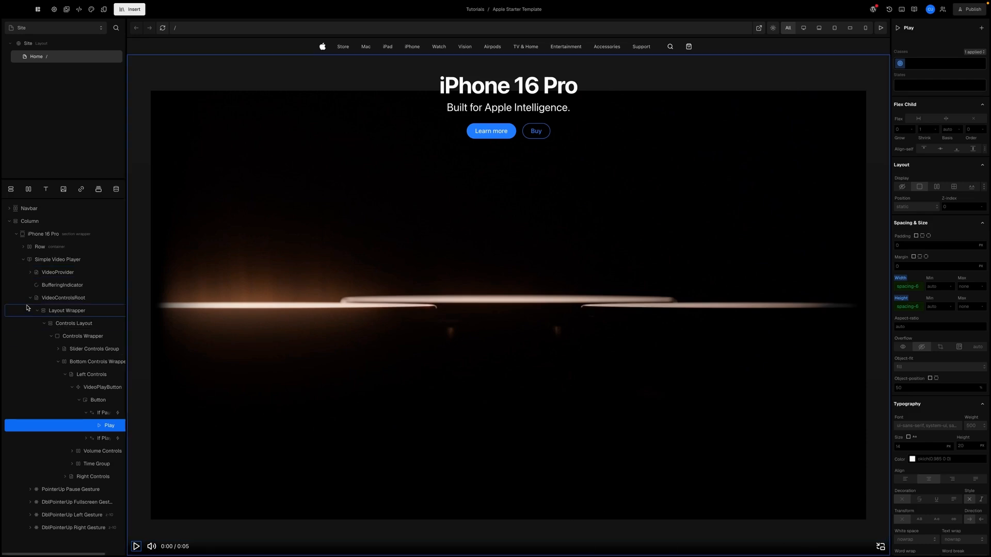
- Delete the VideoControlsRoot and BufferingIndicator layers from the Simple Video Player
{"action": "left_click", "coordinate": [30, 298]}
{"action": "left_click", "coordinate": [61, 302]}
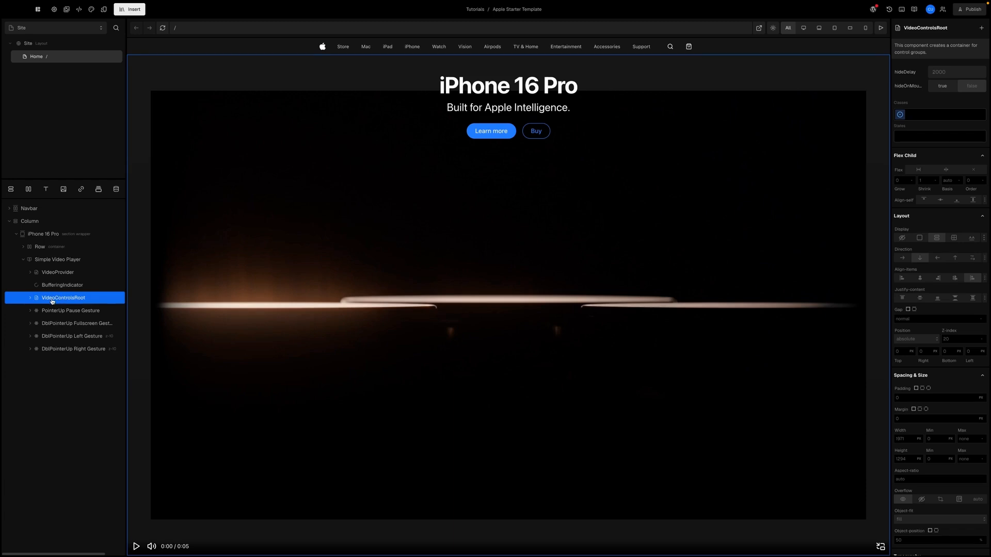
{"action": "left_click", "coordinate": [30, 298]}
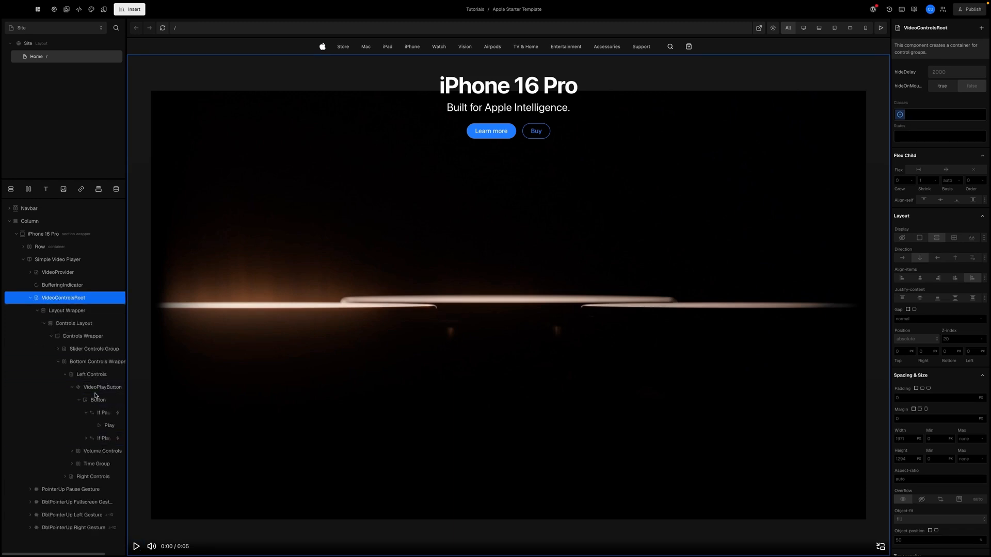
{"action": "left_click", "coordinate": [30, 298]}
{"action": "right_click", "coordinate": [35, 303]}
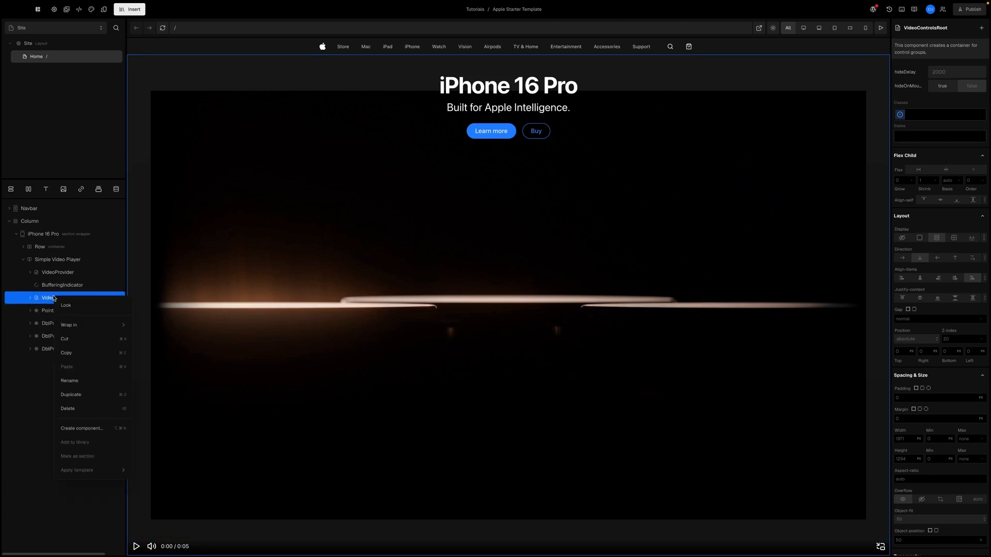
{"action": "left_click", "coordinate": [70, 410]}
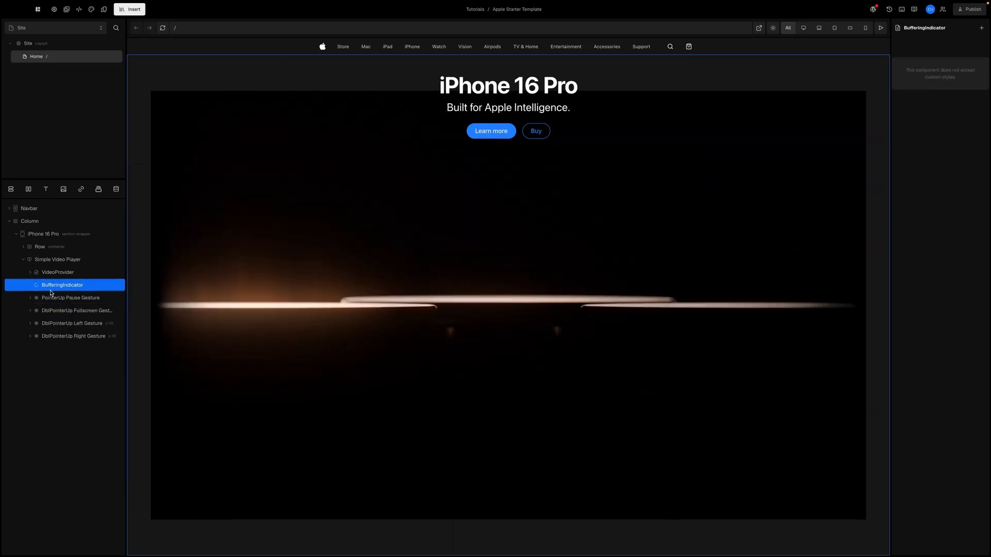
{"action": "right_click", "coordinate": [53, 289]}
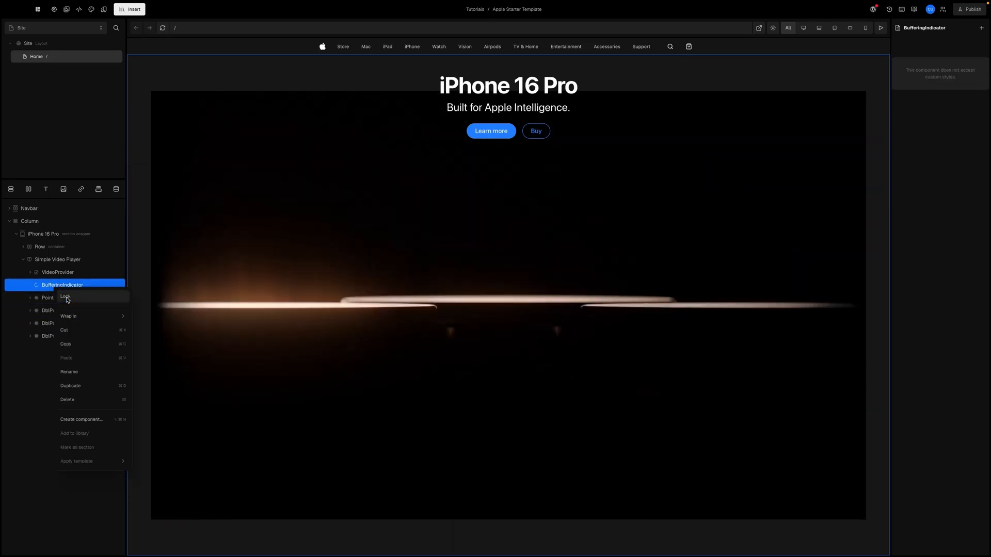
{"action": "left_click", "coordinate": [87, 401]}
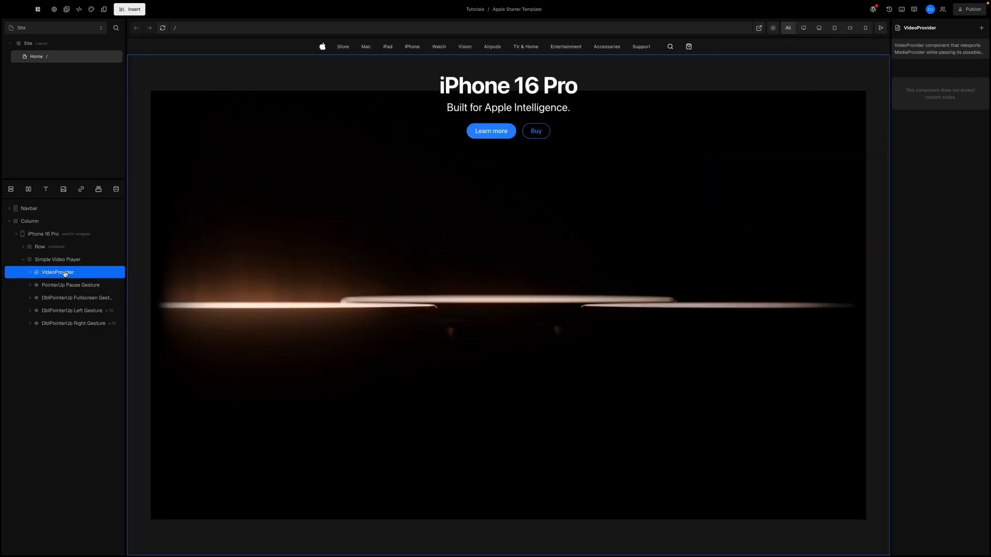
- Add the autoPlay property to the Simple Video Player and set it to true
{"action": "left_click", "coordinate": [59, 261]}
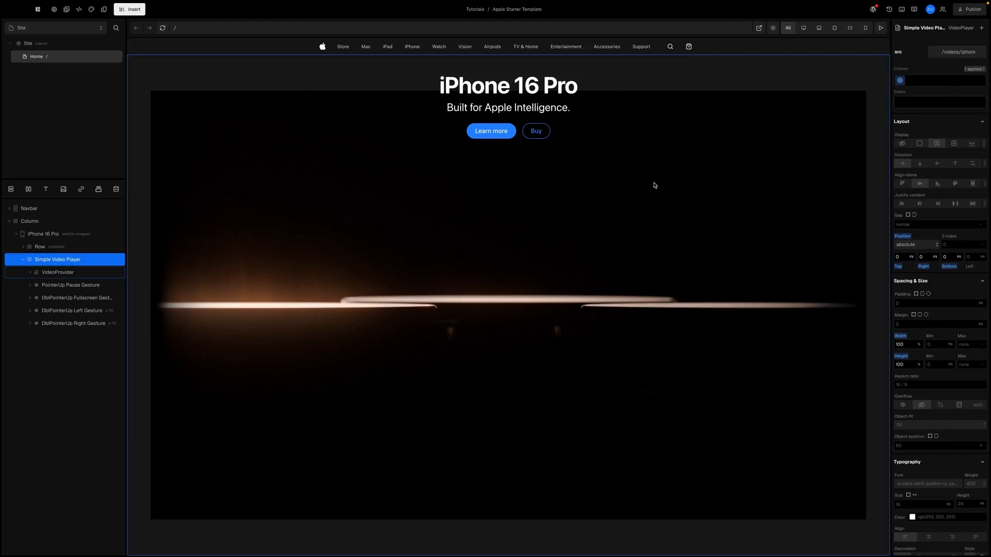
{"action": "left_click", "coordinate": [979, 28]}
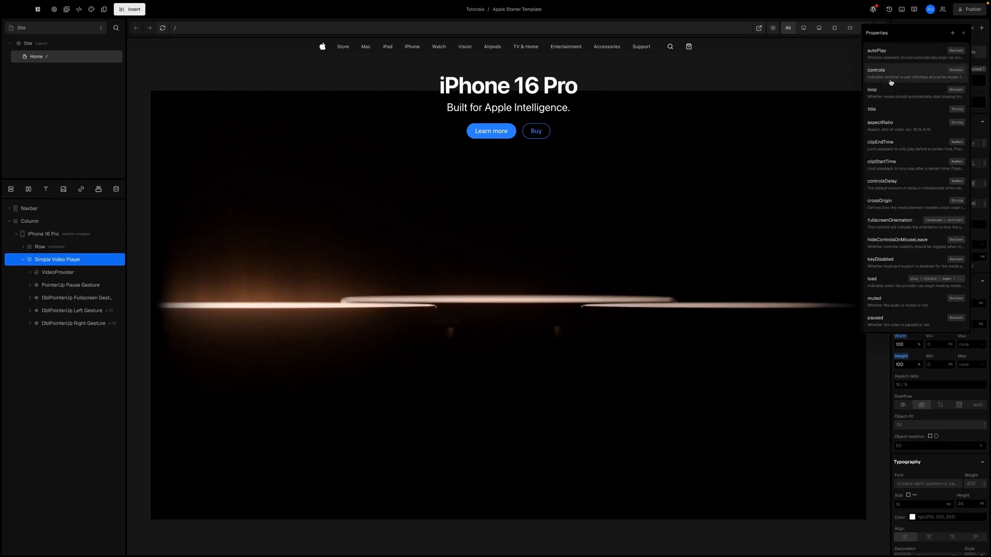
{"action": "left_click", "coordinate": [896, 54]}
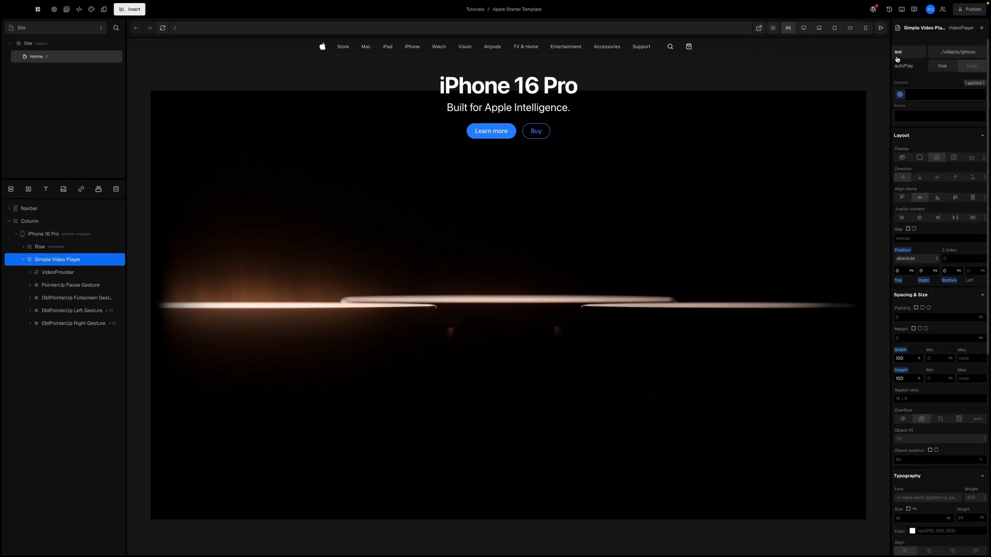
{"action": "left_click", "coordinate": [939, 70]}
- Add the aspectRatio property to the Simple Video Player with the value 4/3
{"action": "left_click", "coordinate": [981, 28]}
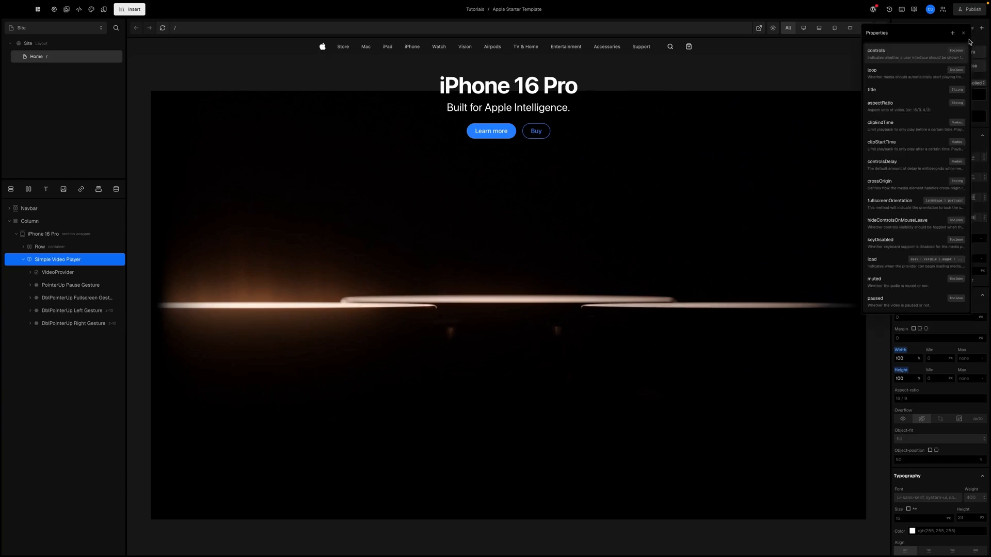
{"action": "left_click", "coordinate": [898, 103]}
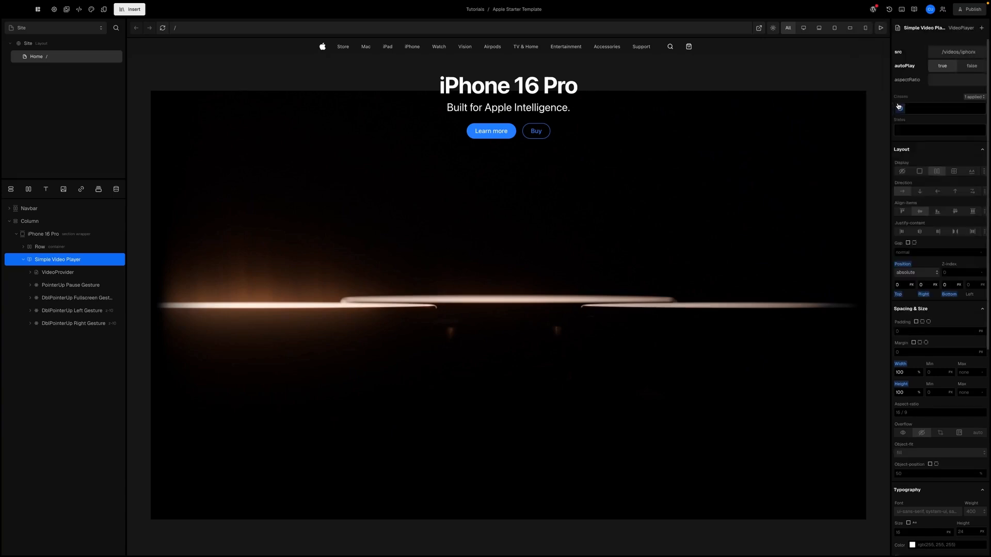
{"action": "left_click", "coordinate": [936, 80]}
{"action": "type", "text": "4/3"}
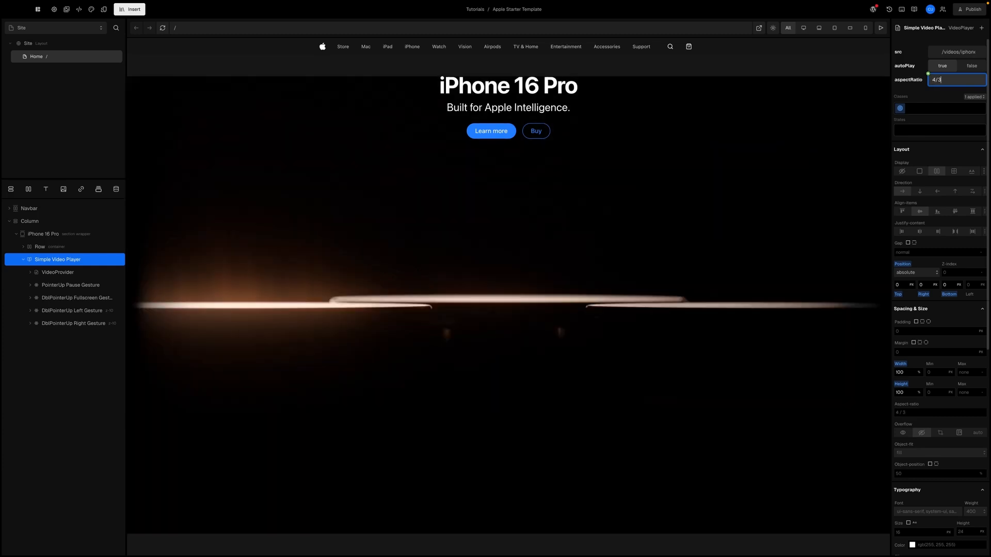
{"action": "left_click", "coordinate": [934, 95]}
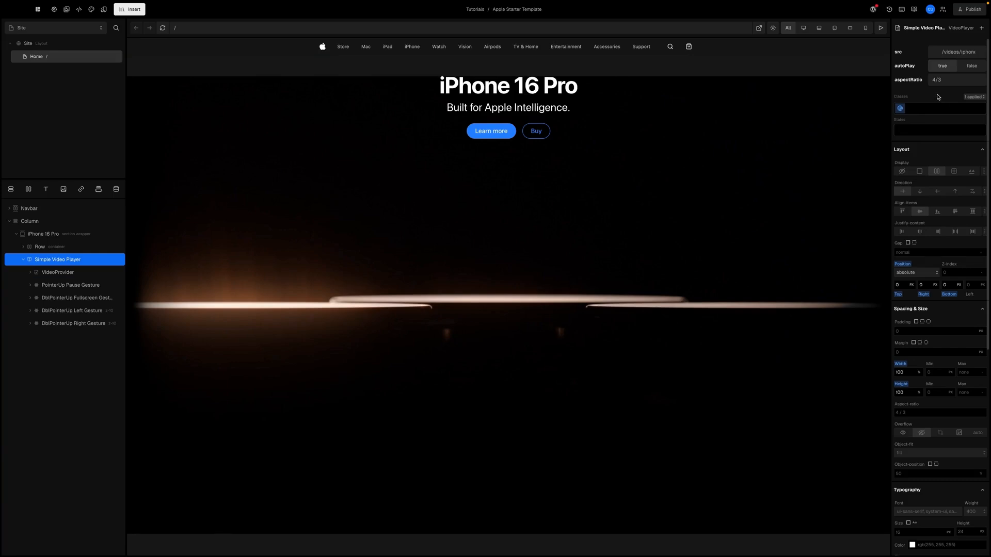
- Add the muted and paused properties to the Simple Video Player, with muted true and paused false
{"action": "left_click", "coordinate": [981, 27]}
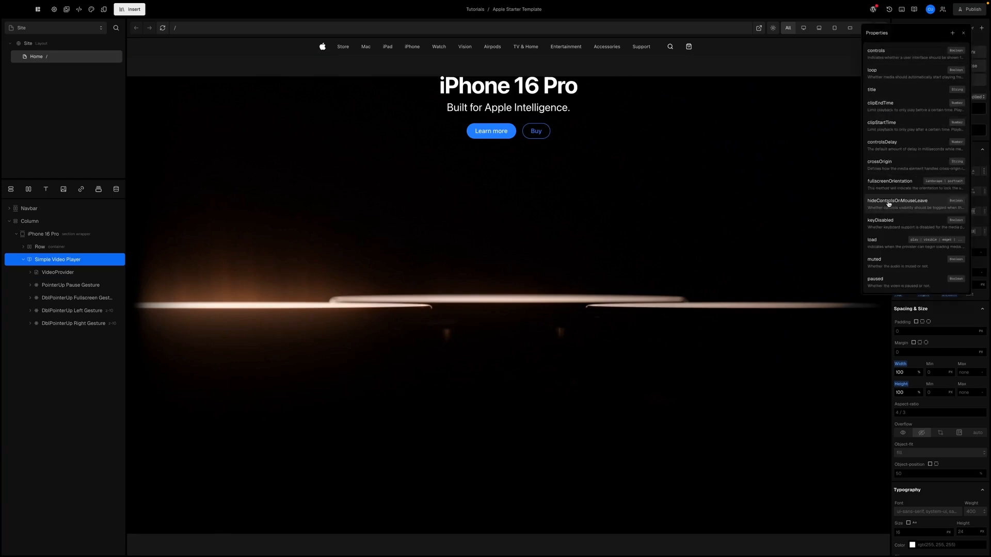
{"action": "left_click", "coordinate": [886, 259]}
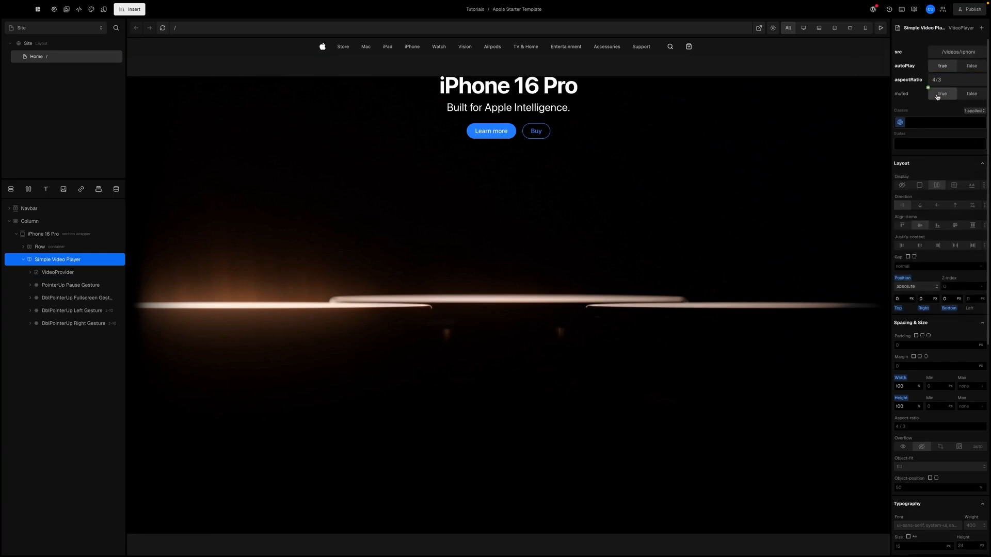
{"action": "left_click", "coordinate": [982, 27]}
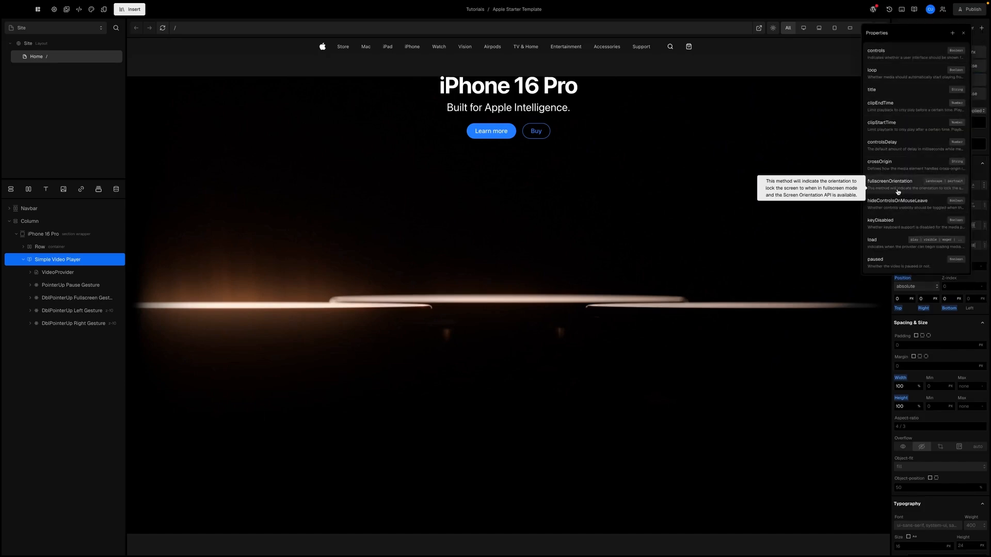
{"action": "left_click", "coordinate": [887, 260]}
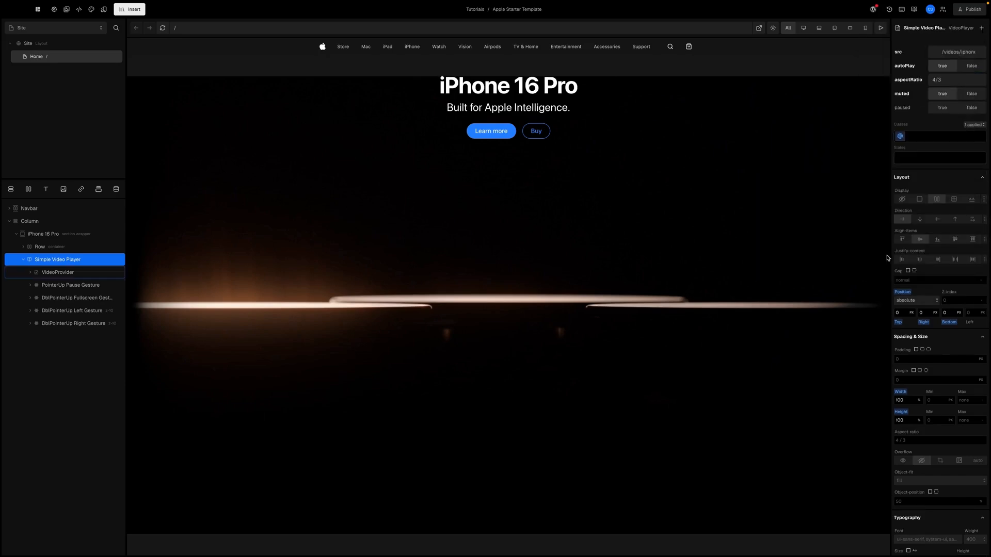
{"action": "left_click", "coordinate": [972, 108]}
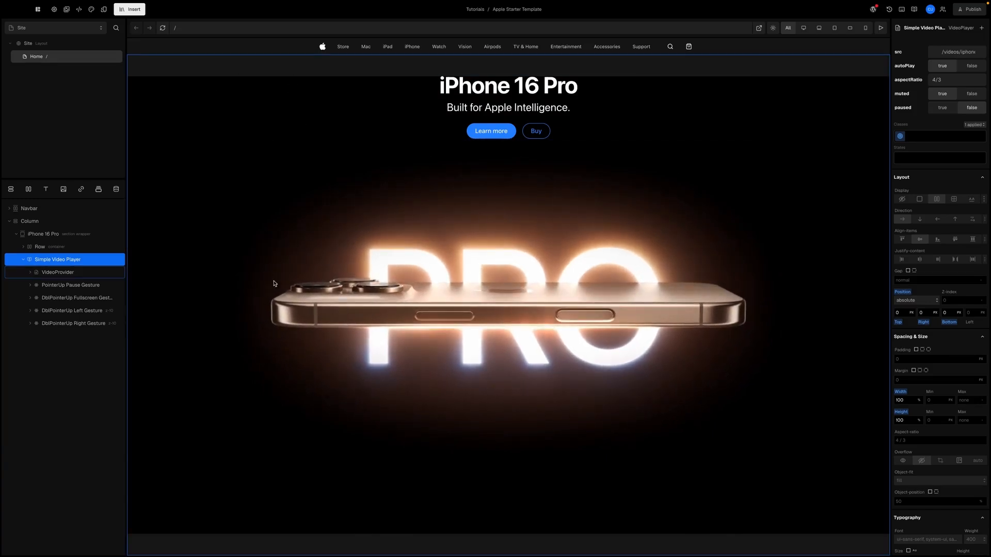
- Insert an Image primitive inside the Simple Video Player and set its position to absolute
{"action": "left_click_drag", "start_coordinate": [126, 126], "coordinate": [138, 155]}
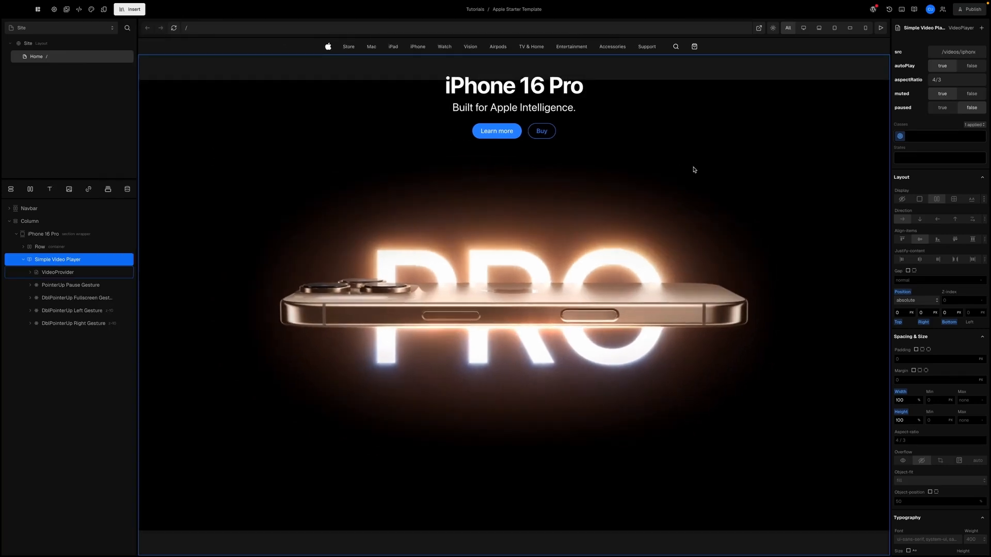
{"action": "left_click_drag", "start_coordinate": [892, 96], "coordinate": [867, 97]}
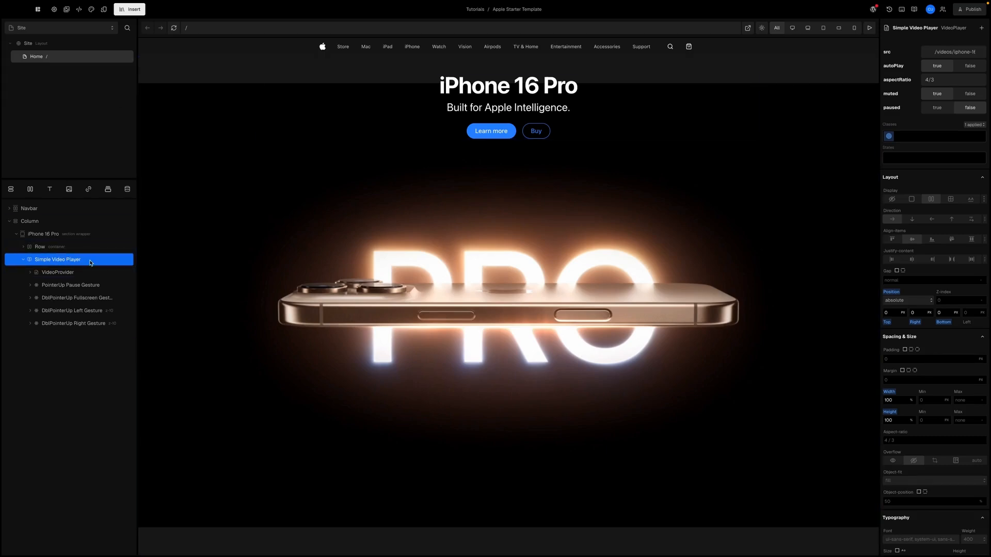
{"action": "left_click", "coordinate": [133, 12]}
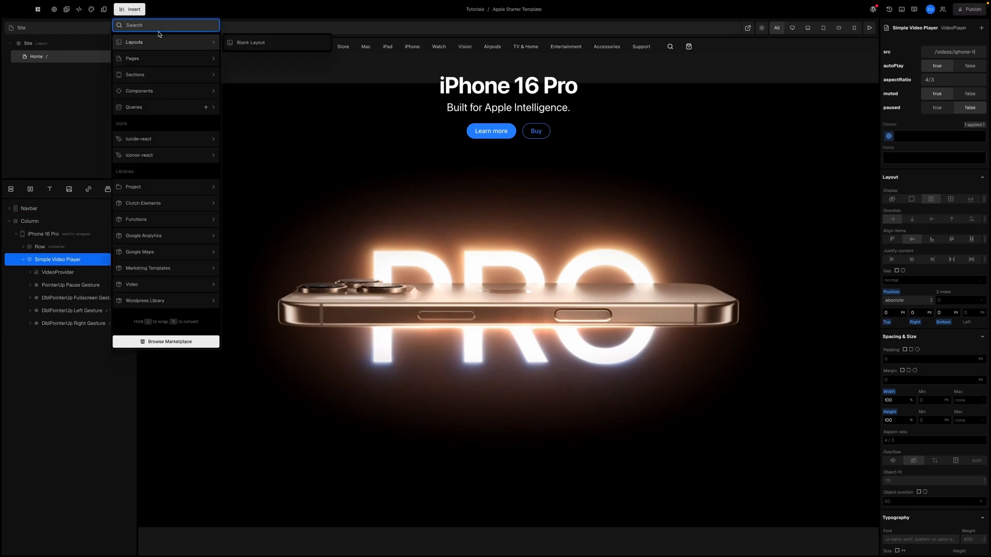
{"action": "type", "text": "image"}
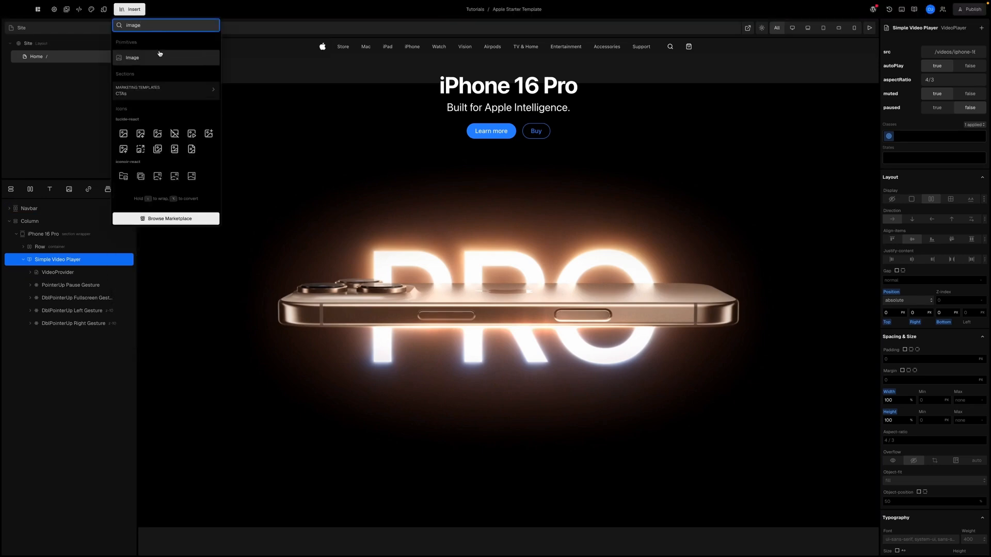
{"action": "left_click", "coordinate": [153, 59]}
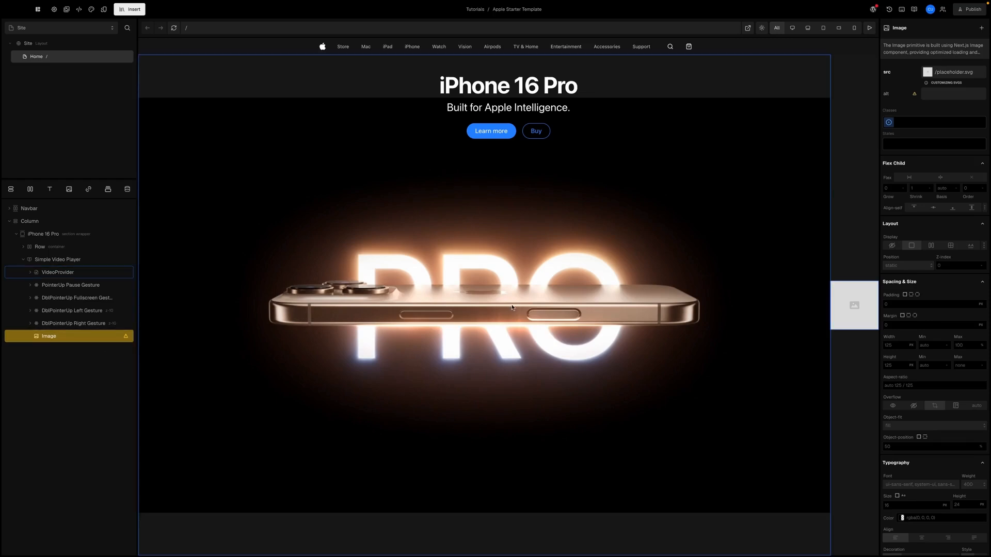
{"action": "left_click", "coordinate": [908, 266]}
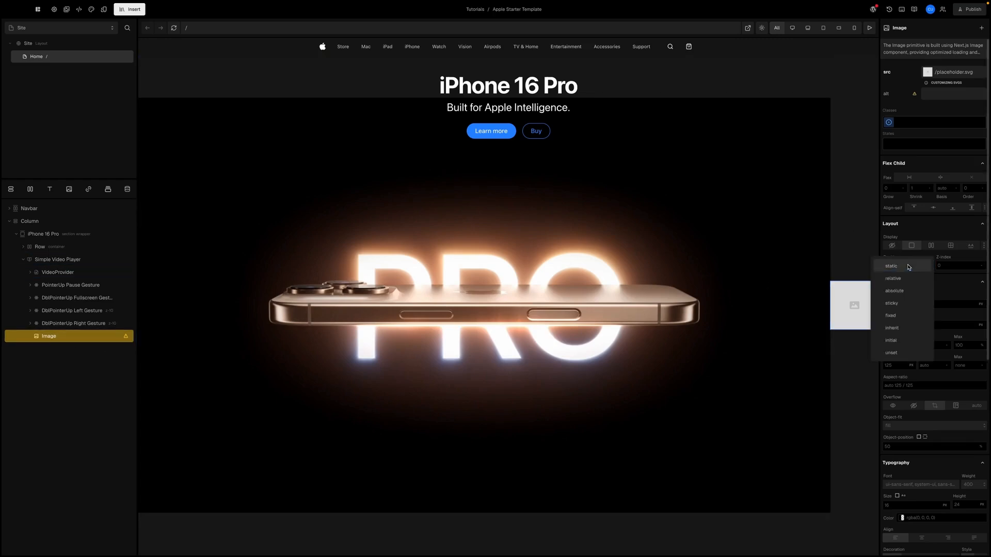
{"action": "left_click", "coordinate": [900, 296]}
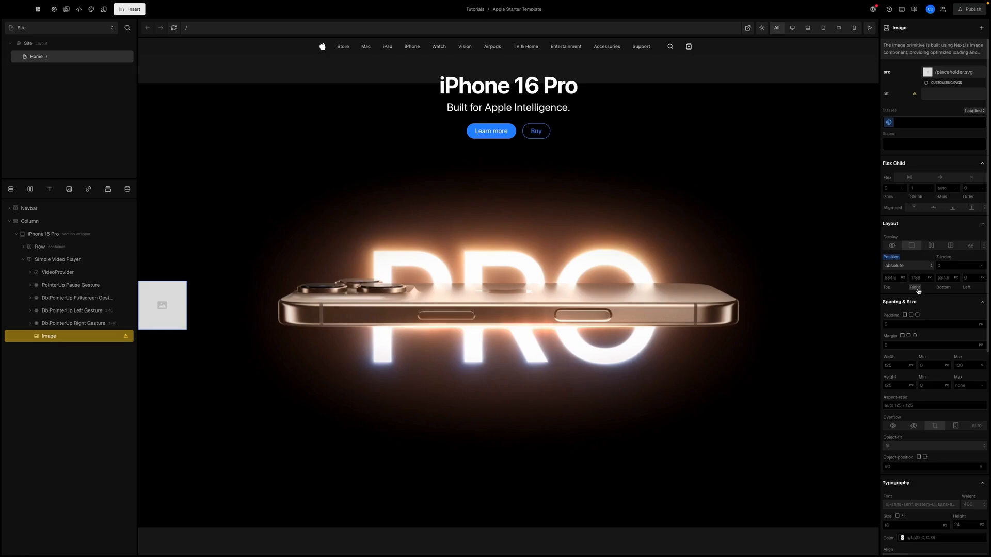
- Set the image's z-index to 1
{"action": "scroll", "coordinate": [922, 301], "scroll_direction": "down", "scroll_amount": 1}
{"action": "left_click", "coordinate": [953, 266]}
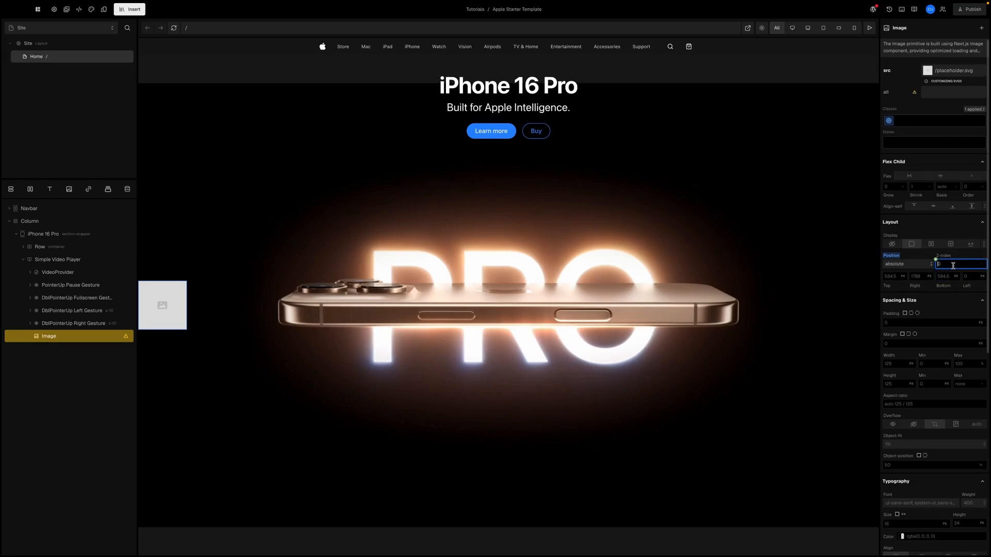
{"action": "type", "text": "1"}
{"action": "key", "text": "Return"}
- Set the absolutely positioned image's top, right, bottom and left offsets to 0
{"action": "scroll", "coordinate": [938, 308], "scroll_direction": "down", "scroll_amount": 1}
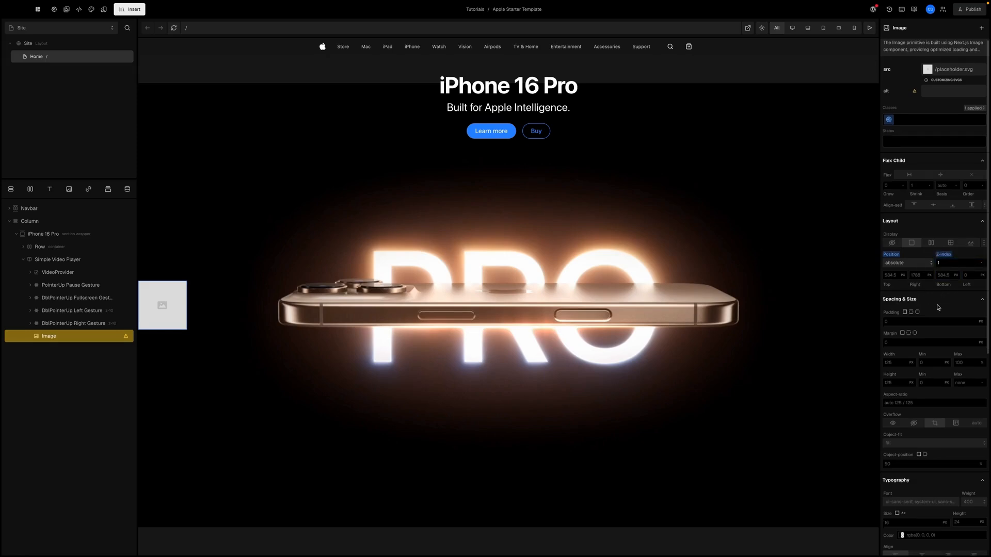
{"action": "scroll", "coordinate": [938, 308], "scroll_direction": "down", "scroll_amount": 1}
{"action": "left_click", "coordinate": [890, 257]}
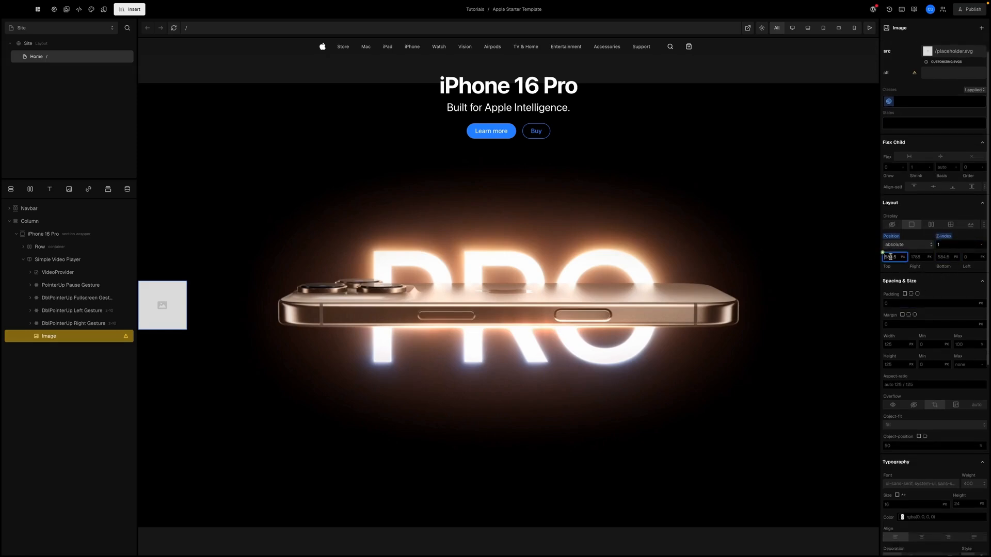
{"action": "type", "text": "0"}
{"action": "key", "text": "Return"}
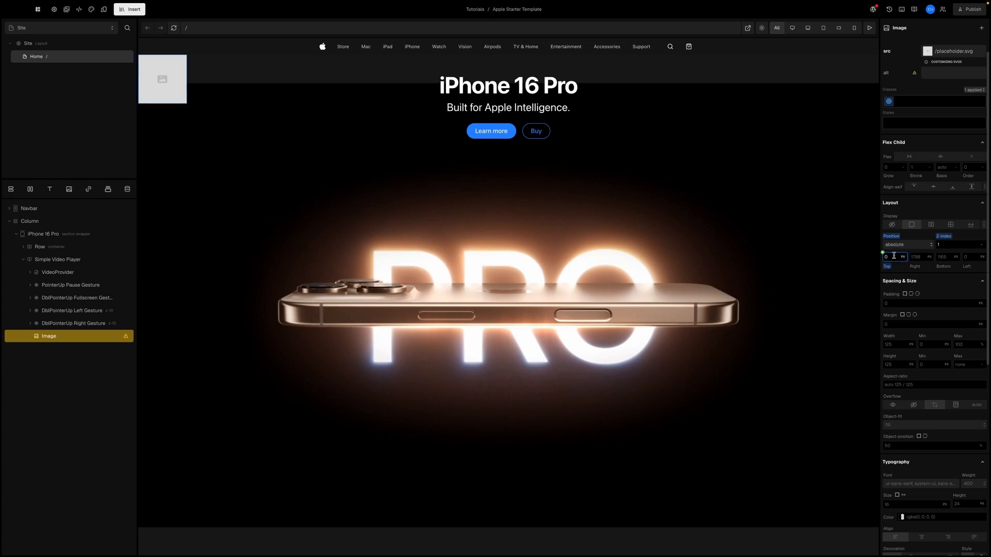
{"action": "left_click", "coordinate": [914, 257]}
{"action": "type", "text": "0"}
{"action": "key", "text": "Return"}
{"action": "left_click", "coordinate": [940, 257]}
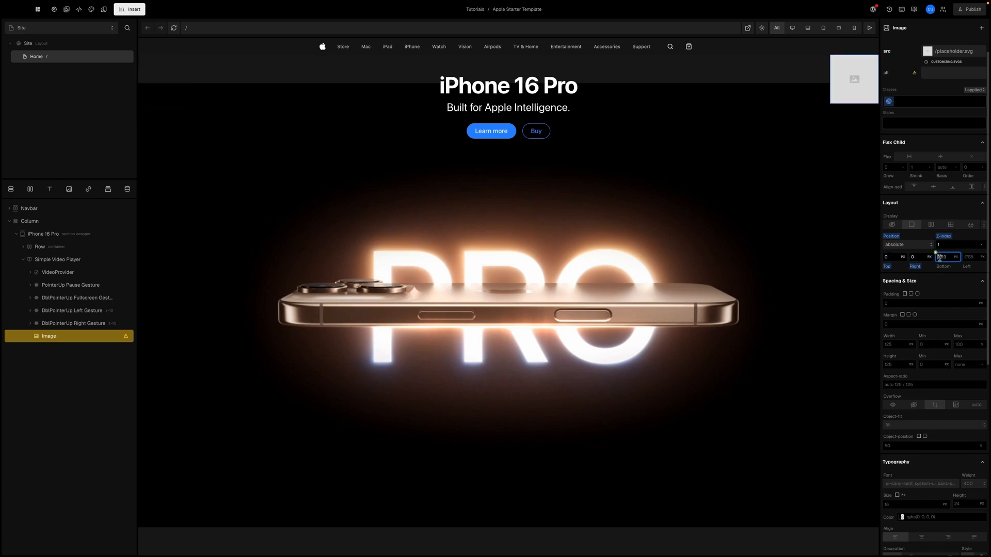
{"action": "type", "text": "0"}
{"action": "left_click", "coordinate": [966, 257]}
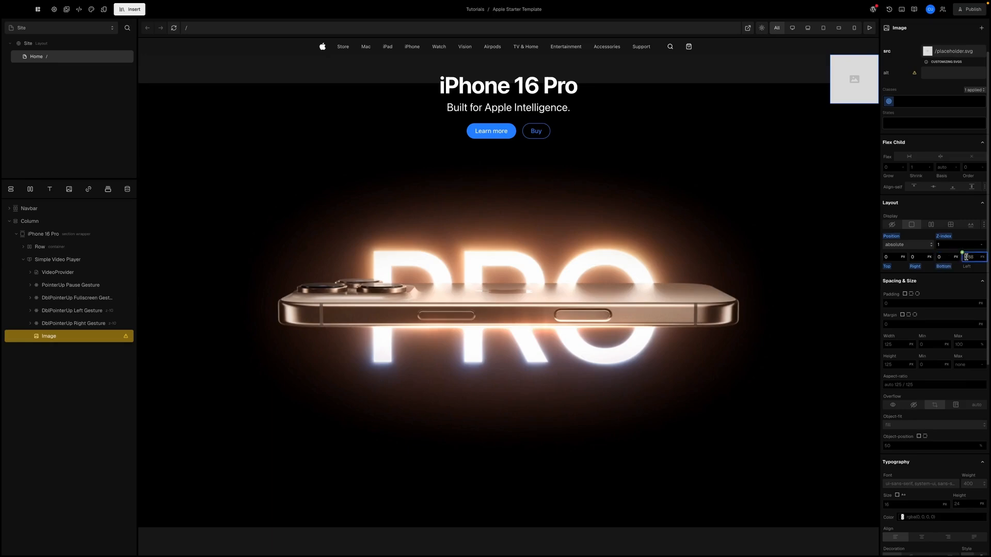
{"action": "type", "text": "0"}
{"action": "key", "text": "Return"}
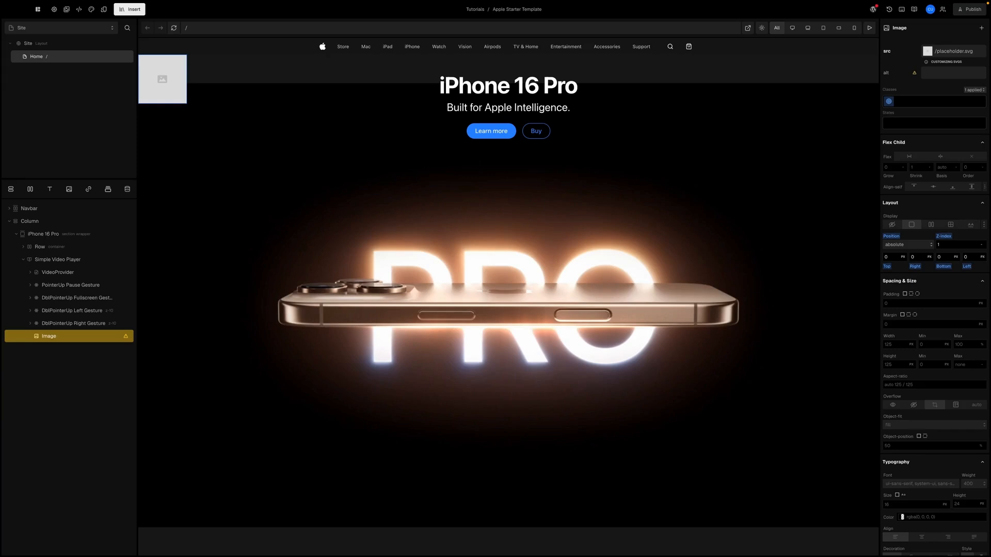
- Set the image's width and height to 100%
{"action": "left_click", "coordinate": [895, 343]}
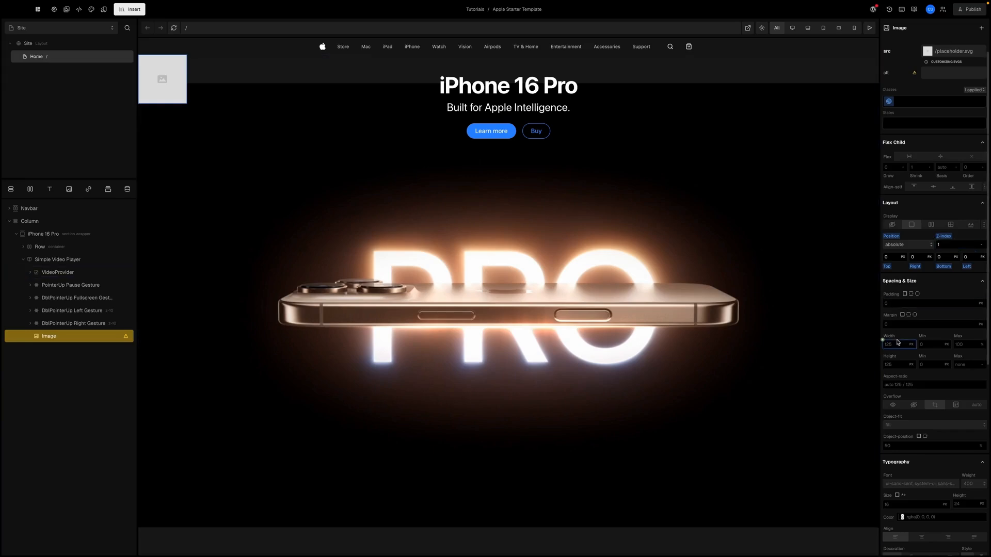
{"action": "left_click", "coordinate": [895, 343]}
{"action": "type", "text": "100%"}
{"action": "key", "text": "Return"}
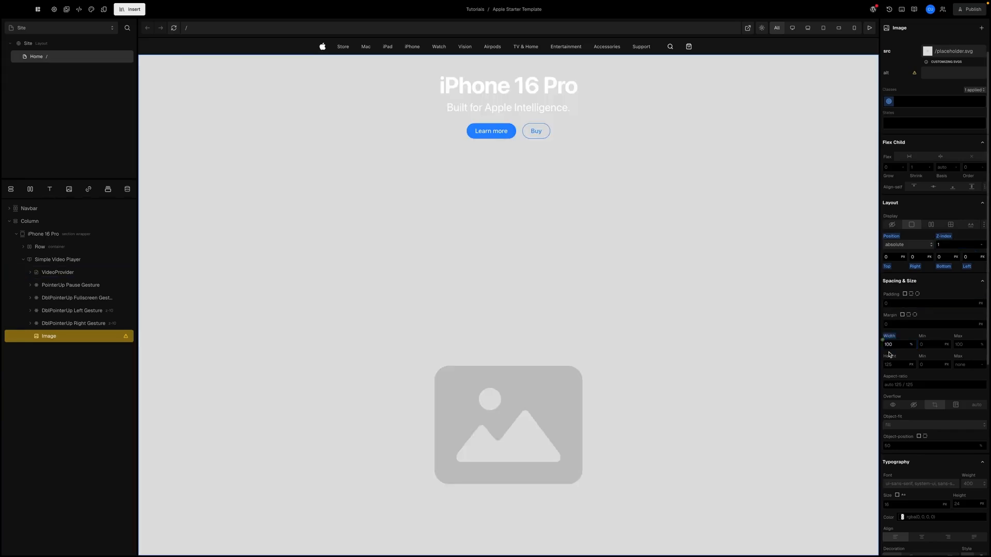
{"action": "left_click", "coordinate": [890, 365]}
{"action": "type", "text": "100%"}
{"action": "key", "text": "Return"}
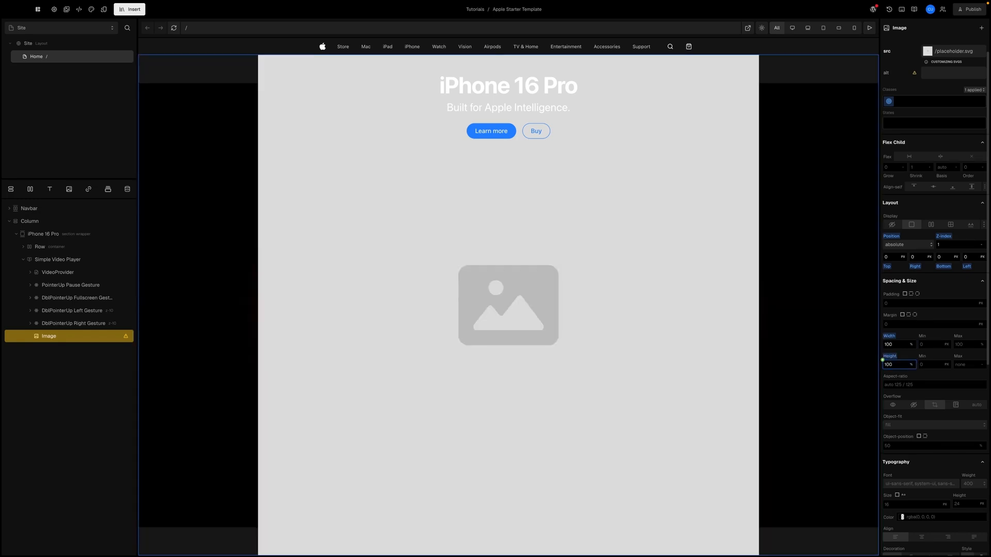
- Change the image's z-index to -1 to place it behind the video
{"action": "left_click", "coordinate": [943, 246]}
{"action": "double_click", "coordinate": [943, 245]}
{"action": "type", "text": "0"}
{"action": "key", "text": "Return"}
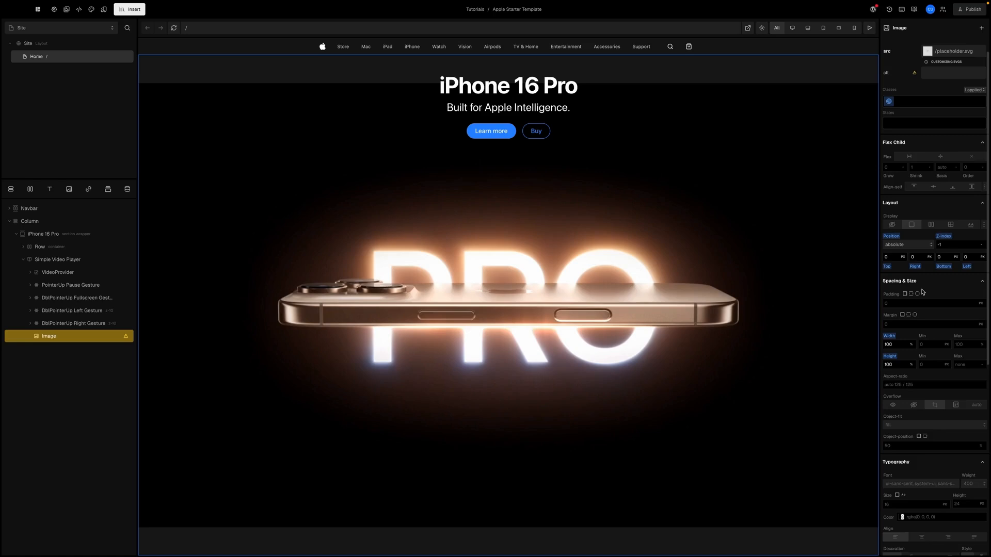
- Set the image's alt text to "iPhone 16 Pro"
{"action": "left_click", "coordinate": [926, 304]}
{"action": "left_click", "coordinate": [938, 94]}
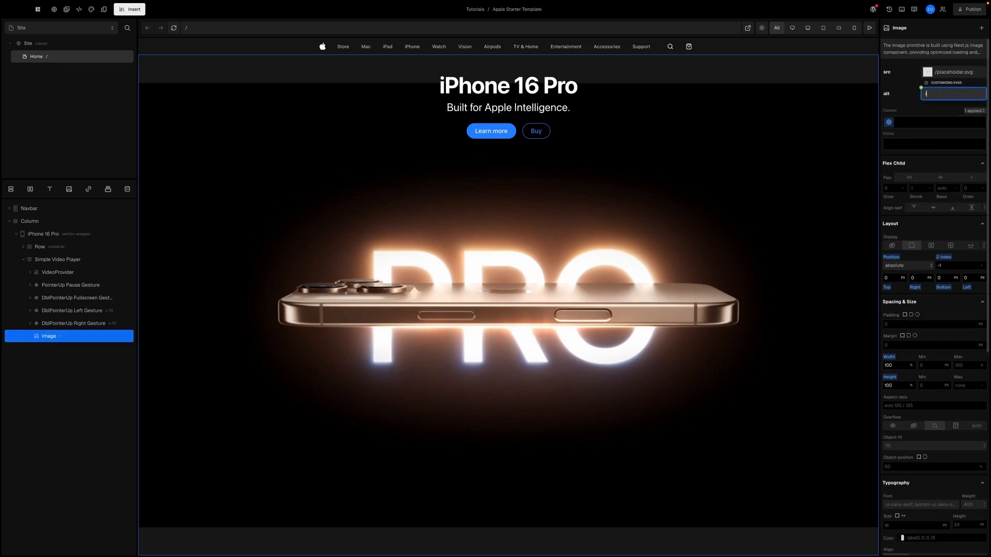
{"action": "type", "text": "Phone 16 Pro"}
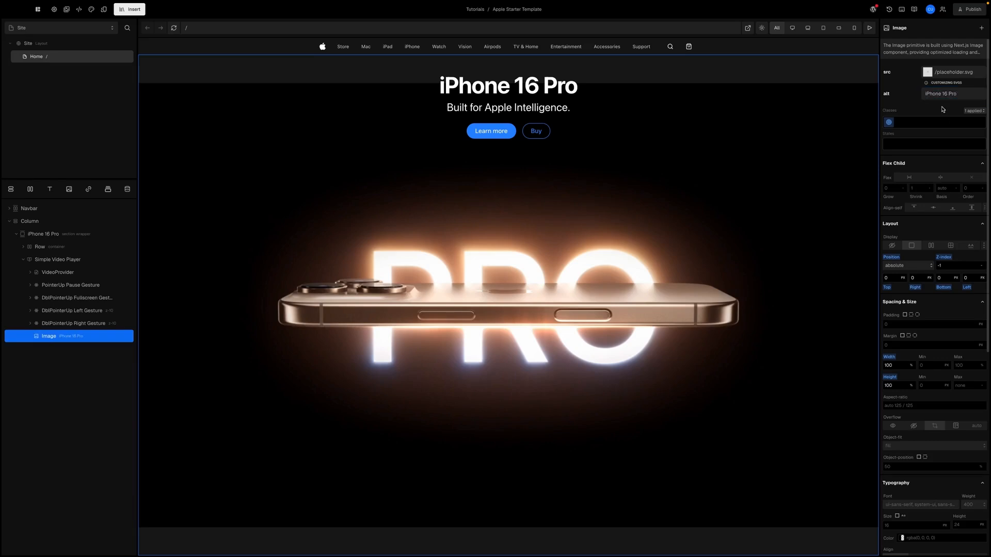
- Set the image's source to hero_startframe__6pqj154zt9ym_medium.jpg from the hero-photos folder
{"action": "left_click", "coordinate": [932, 75]}
{"action": "left_click", "coordinate": [928, 73]}
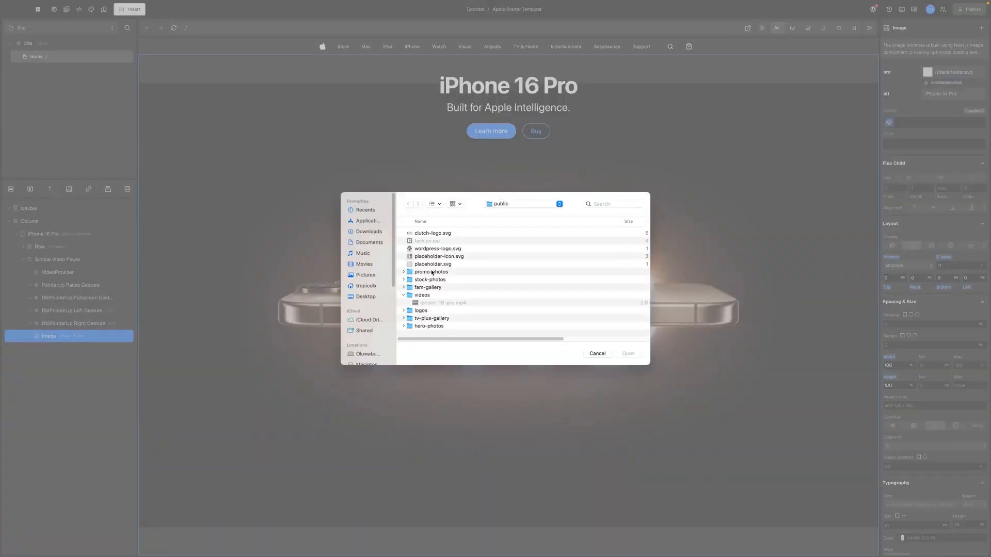
{"action": "left_click", "coordinate": [404, 327]}
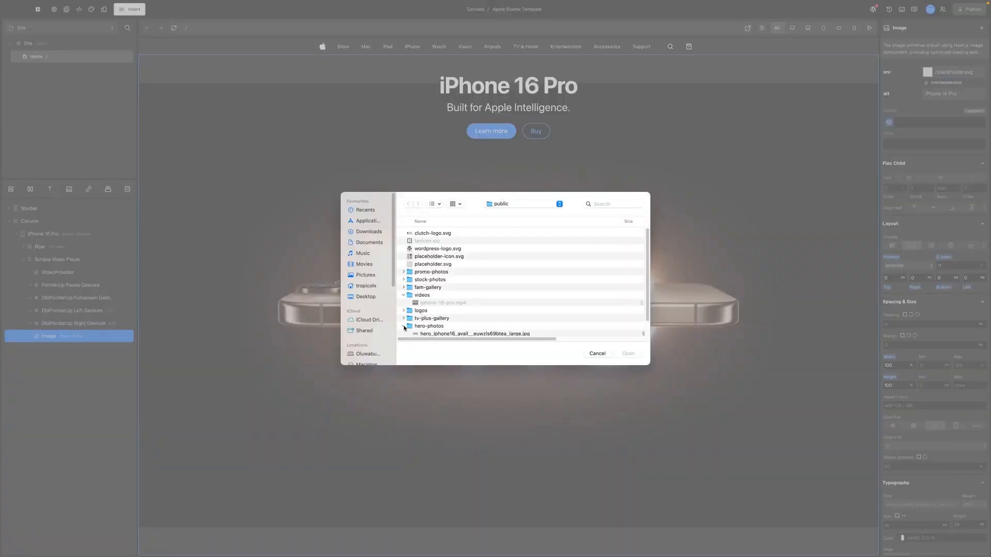
{"action": "scroll", "coordinate": [429, 314], "scroll_direction": "down", "scroll_amount": 2}
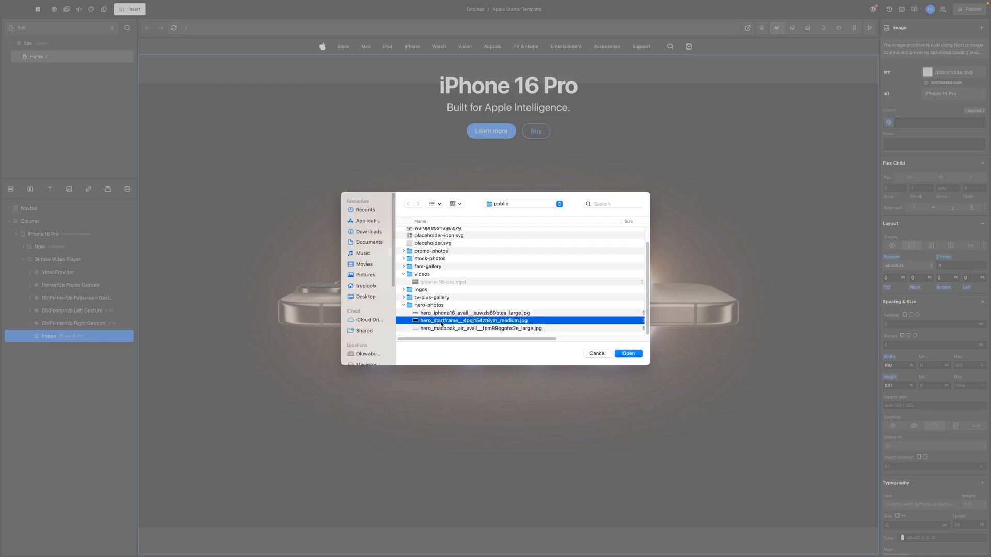
{"action": "left_click", "coordinate": [629, 354]}
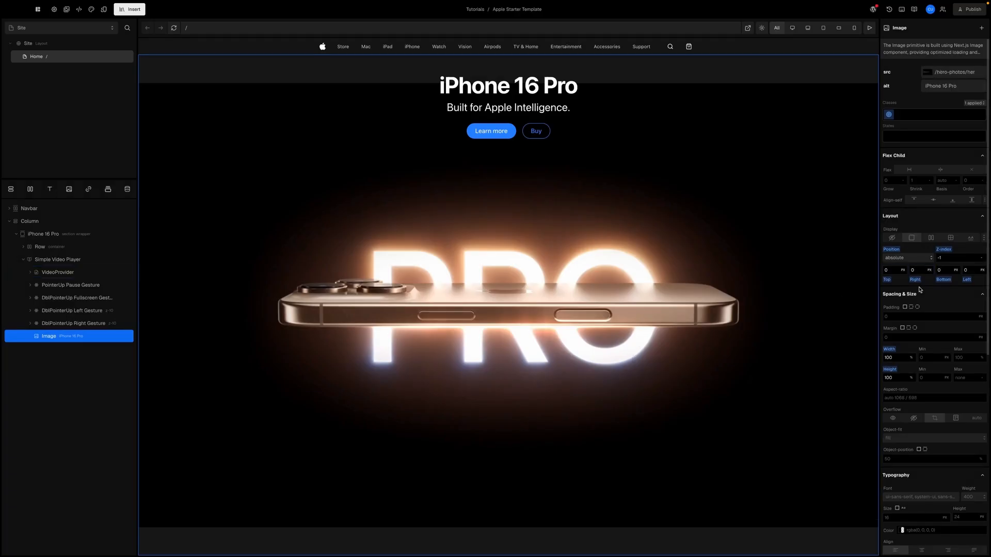
{"action": "scroll", "coordinate": [899, 346], "scroll_direction": "down", "scroll_amount": 2}
{"action": "scroll", "coordinate": [900, 346], "scroll_direction": "up", "scroll_amount": 2}
{"action": "scroll", "coordinate": [915, 295], "scroll_direction": "down", "scroll_amount": 1}
{"action": "scroll", "coordinate": [915, 295], "scroll_direction": "down", "scroll_amount": 2}
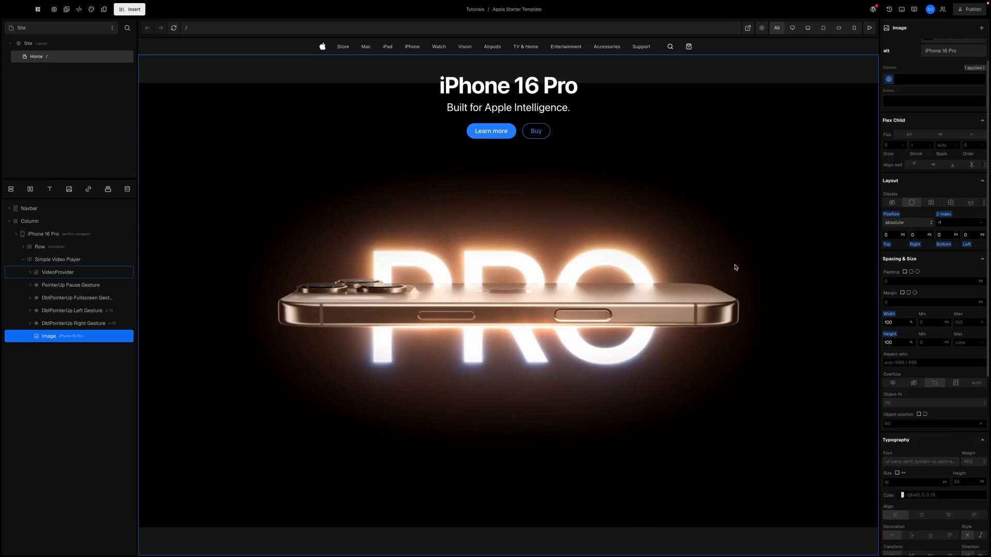
- Replace the Simple Video Player's source with clutch-logo.svg to test the image without the video
{"action": "left_click", "coordinate": [48, 260]}
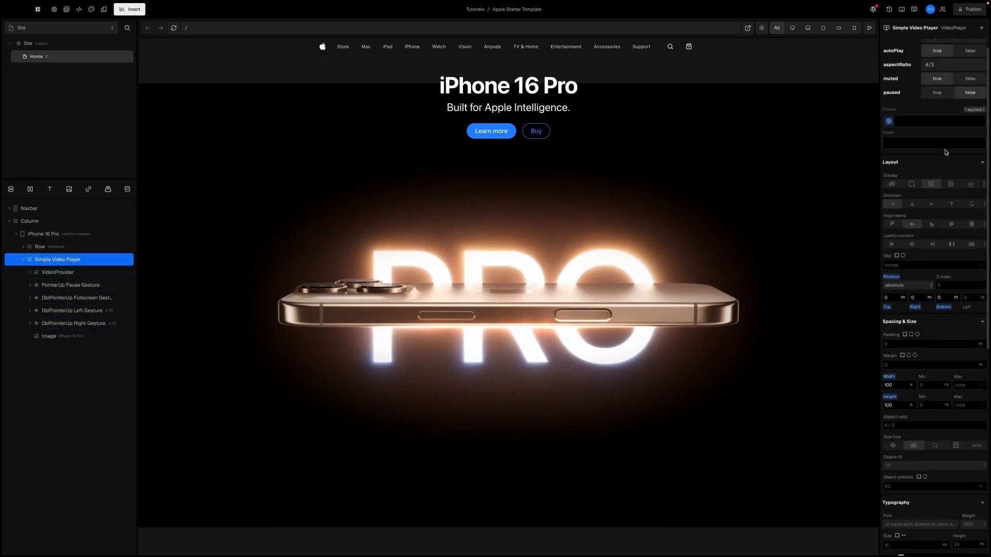
{"action": "scroll", "coordinate": [929, 155], "scroll_direction": "up", "scroll_amount": 1}
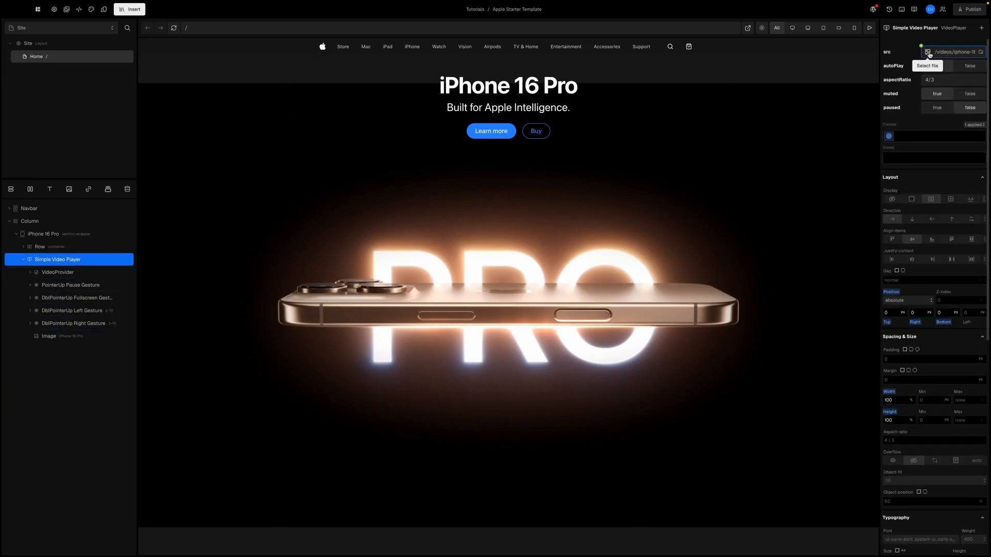
{"action": "left_click", "coordinate": [928, 53]}
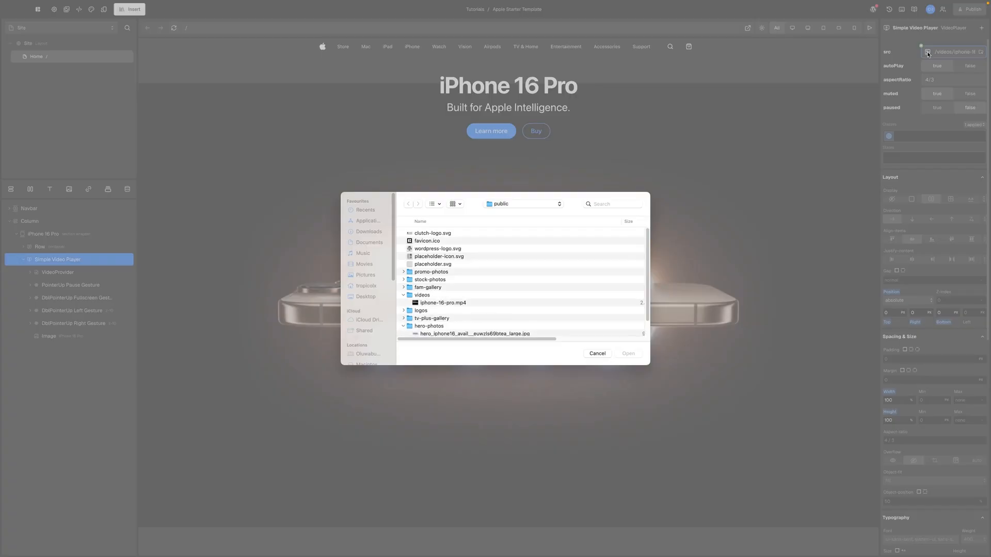
{"action": "left_click", "coordinate": [472, 238]}
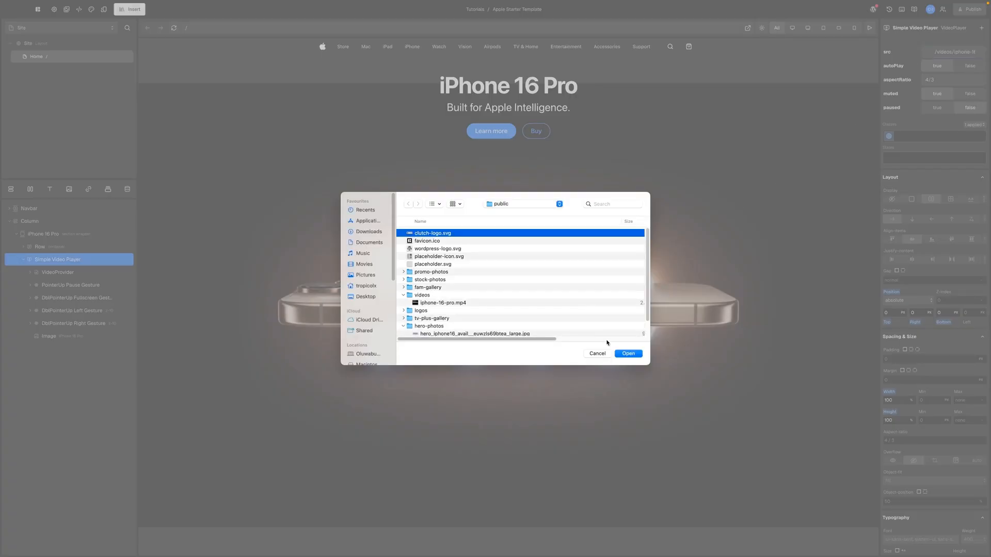
{"action": "left_click", "coordinate": [628, 353]}
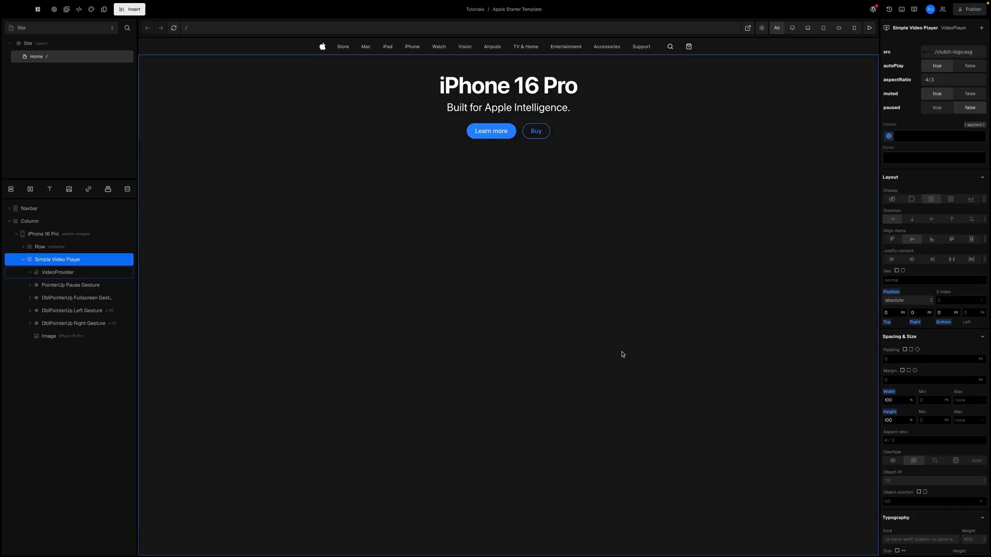
- Set the z-index of the image inside the Simple Video Player to 0
{"action": "left_click", "coordinate": [42, 337]}
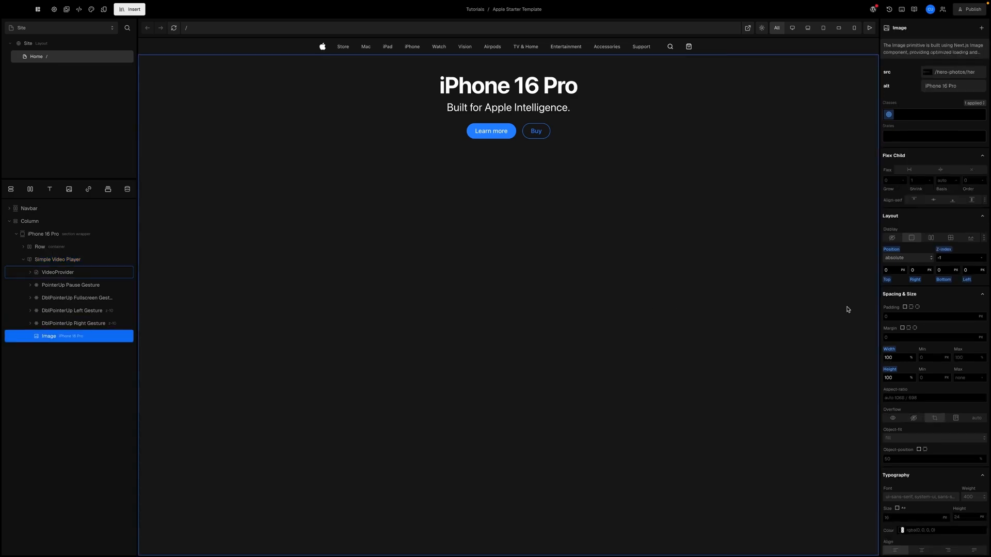
{"action": "left_click", "coordinate": [946, 257]}
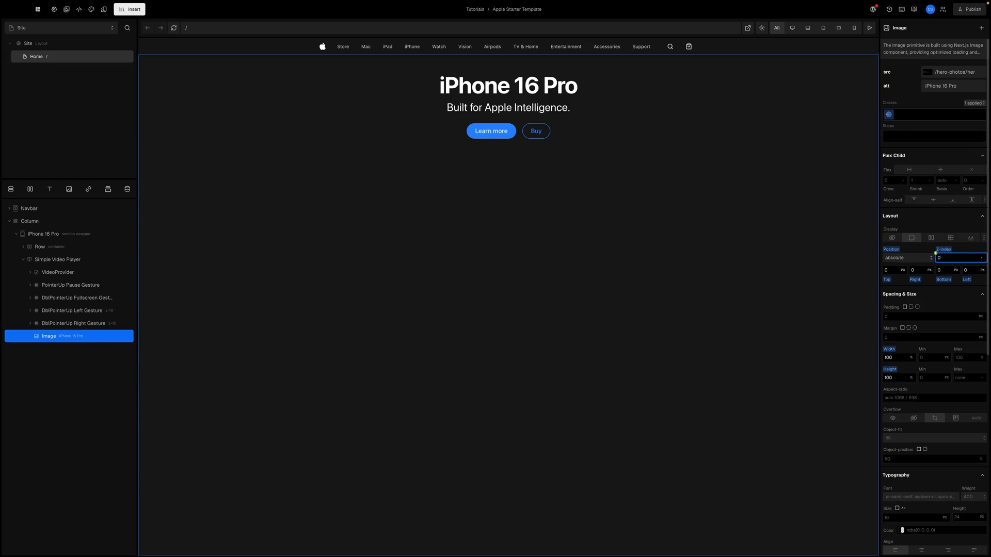
{"action": "left_click", "coordinate": [962, 251]}
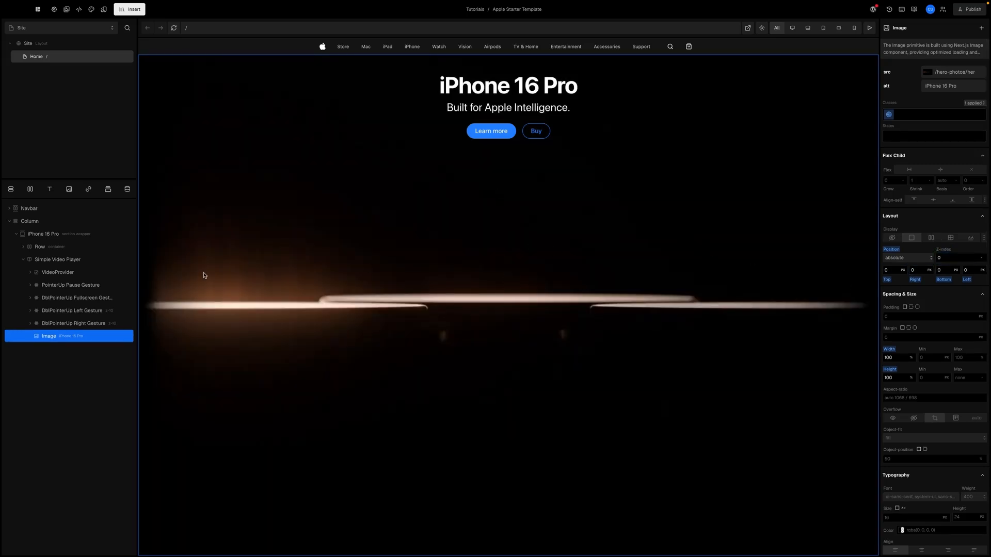
- Set the Simple Video Player's source back to iphone-16-pro.mp4 from the videos folder
{"action": "left_click", "coordinate": [54, 260]}
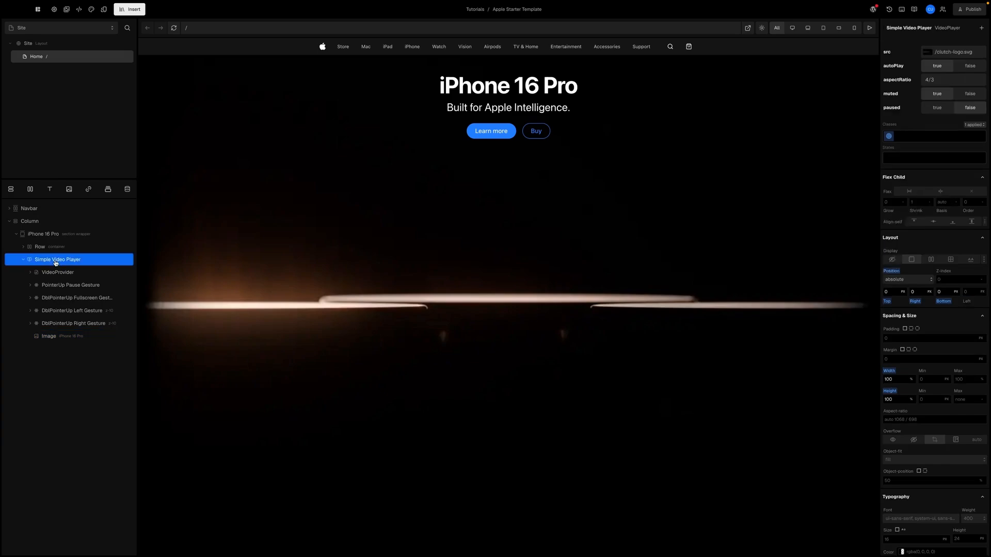
{"action": "left_click", "coordinate": [928, 52]}
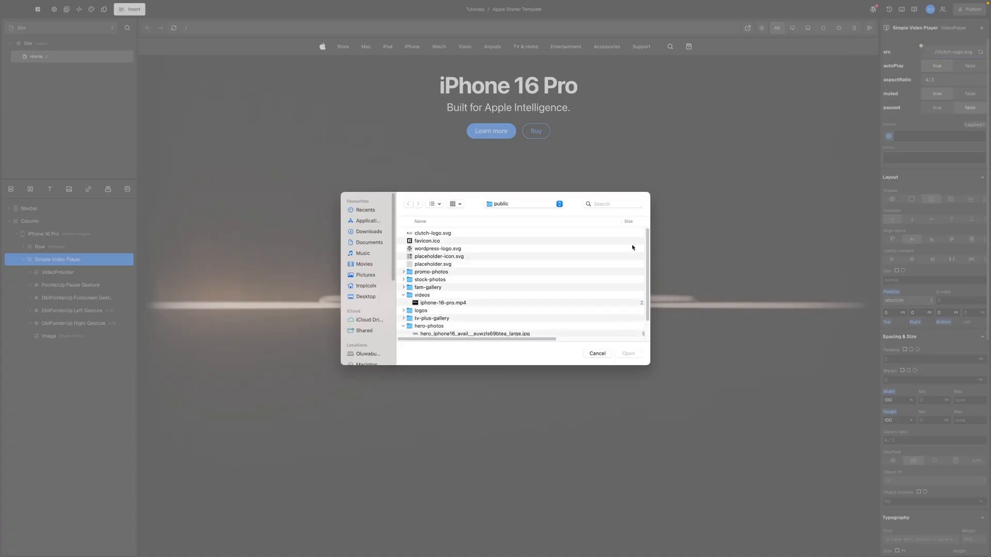
{"action": "left_click", "coordinate": [451, 305]}
{"action": "left_click", "coordinate": [625, 354]}
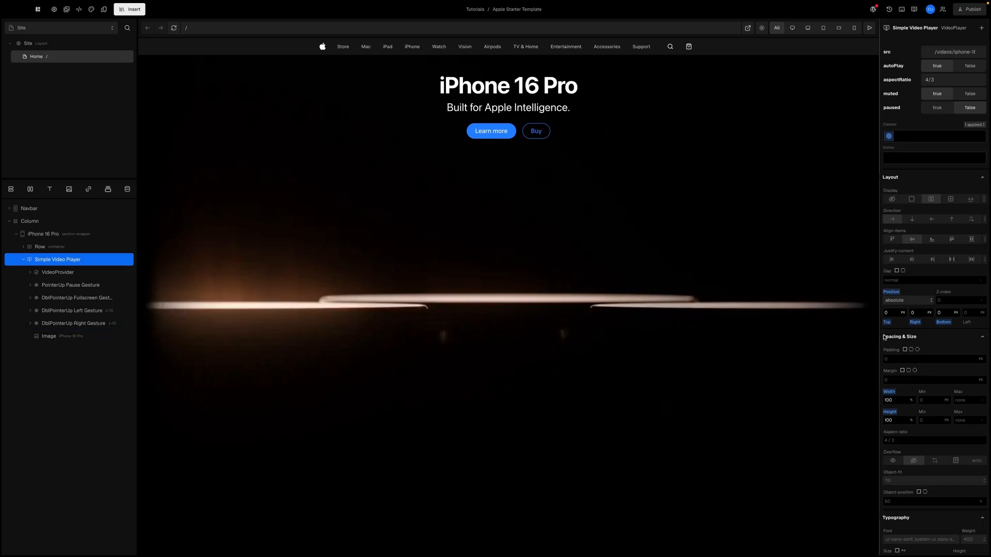
- Set the Simple Video Player's z-index to 1
{"action": "left_click", "coordinate": [940, 300]}
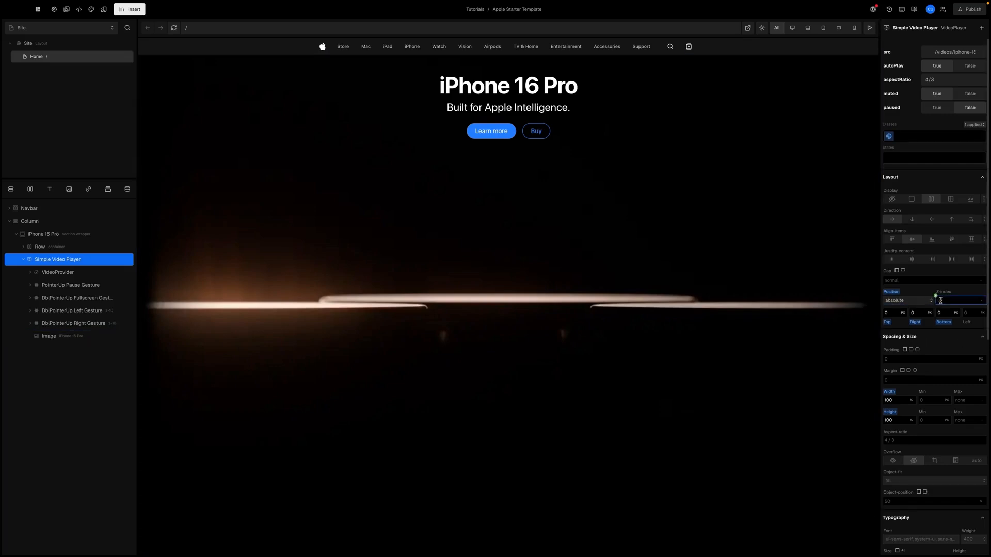
{"action": "type", "text": "1"}
{"action": "key", "text": "Return"}
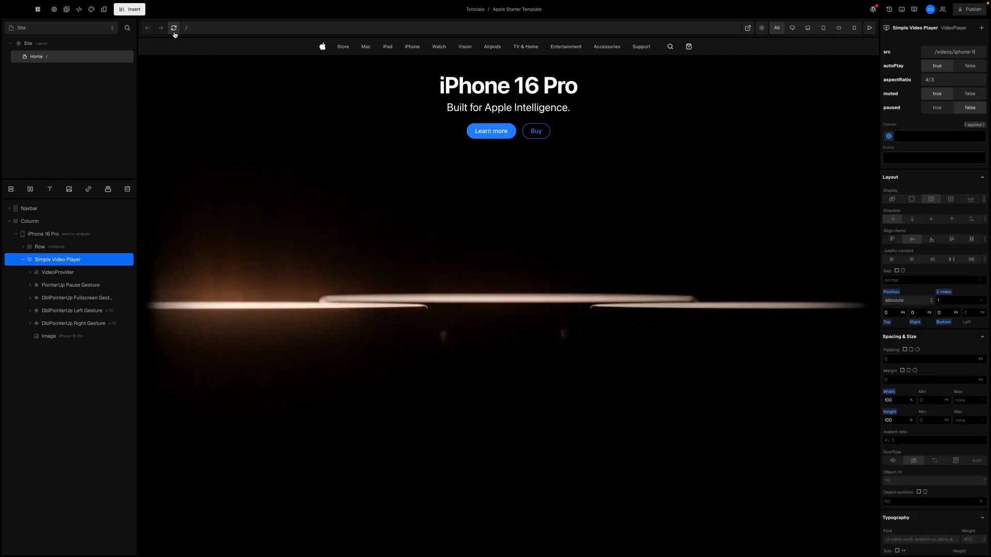
- Return the z-index of the image inside the Simple Video Player to -1
{"action": "left_click", "coordinate": [60, 336]}
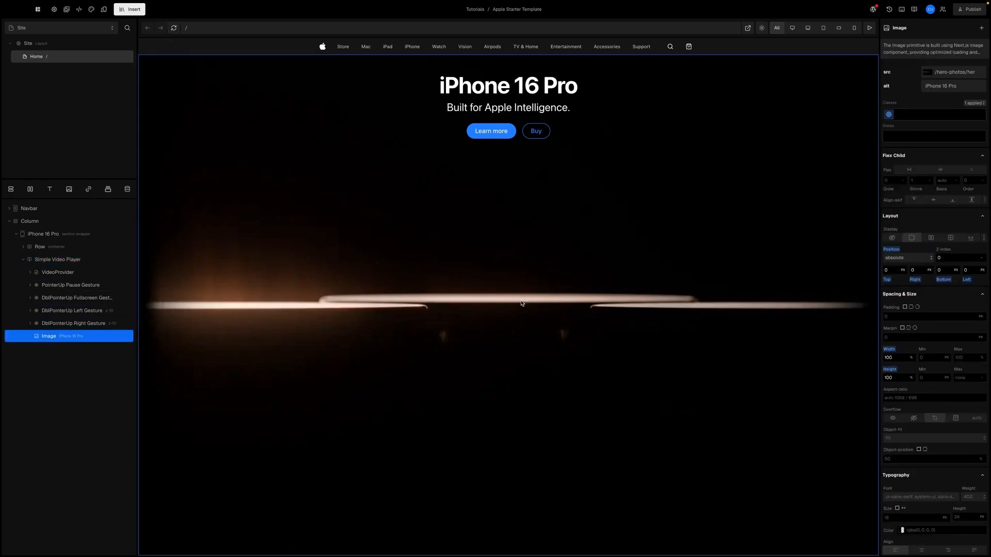
{"action": "left_click", "coordinate": [942, 257]}
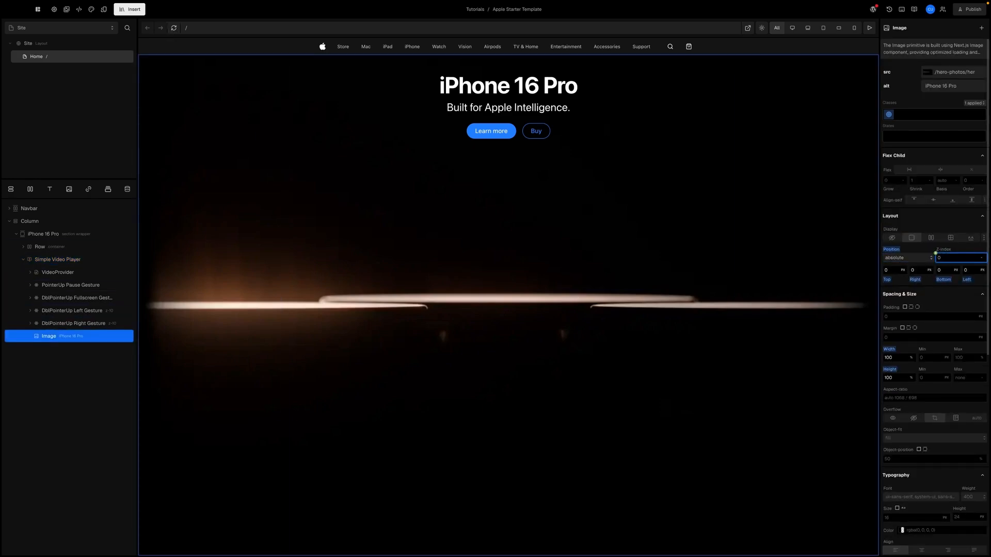
{"action": "type", "text": "-1"}
{"action": "key", "text": "Return"}
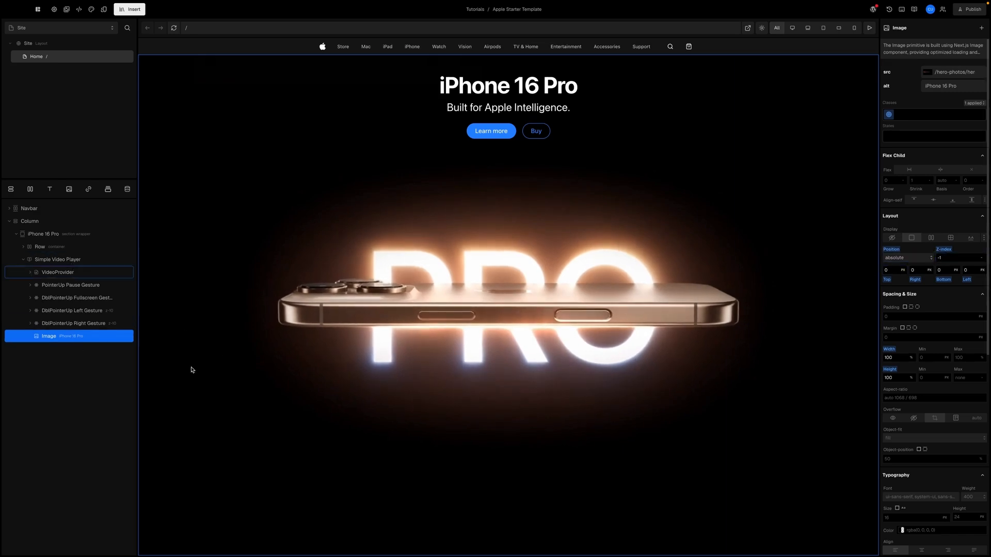
- Collapse the Simple Video Player, the row and the whole iPhone 16 Pro section in the layer tree
{"action": "left_click", "coordinate": [80, 259]}
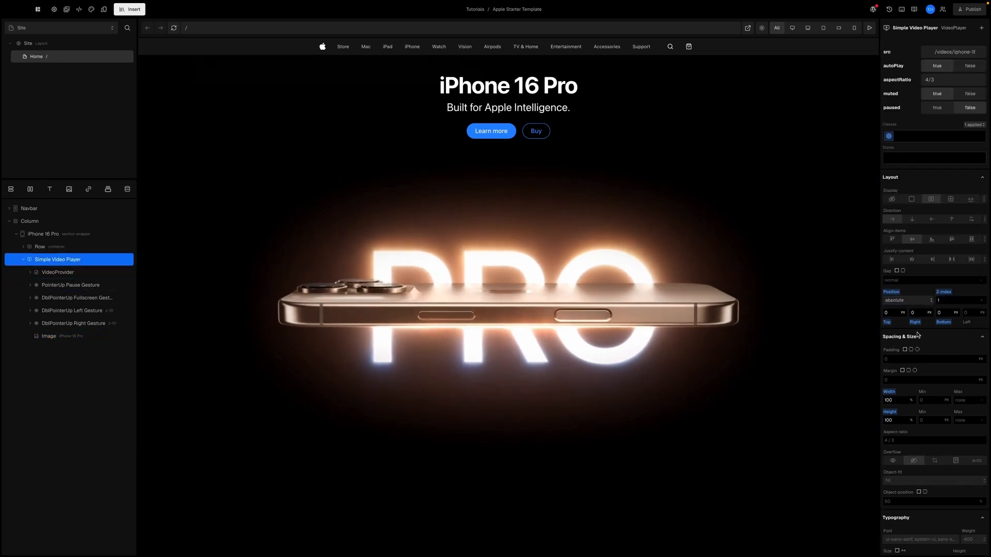
{"action": "left_click", "coordinate": [945, 299]}
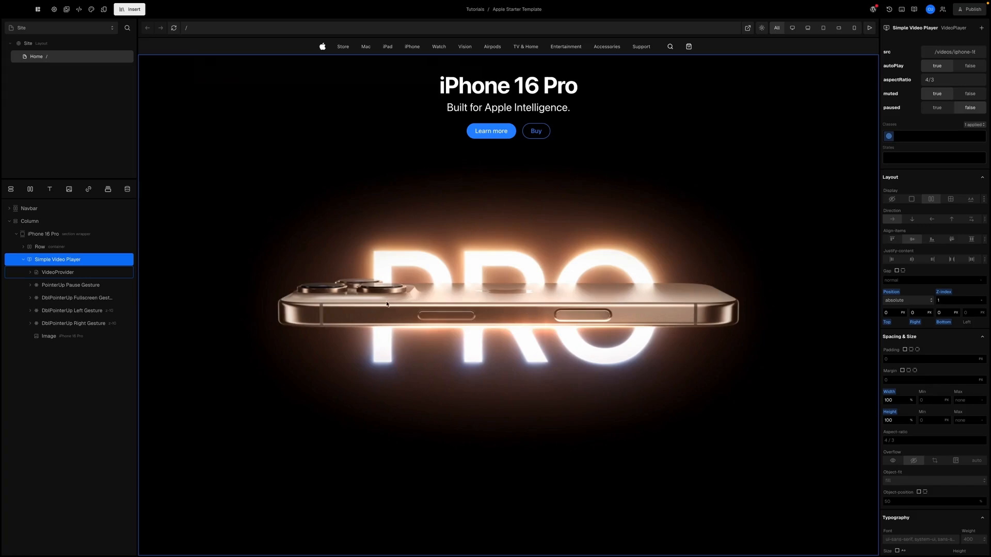
{"action": "left_click", "coordinate": [23, 259]}
{"action": "left_click", "coordinate": [22, 247]}
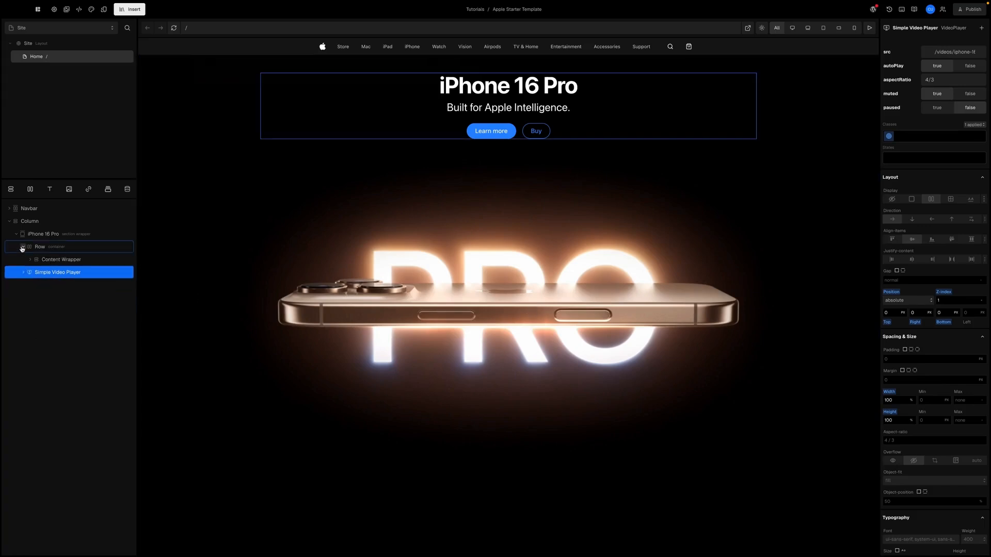
{"action": "left_click", "coordinate": [23, 247]}
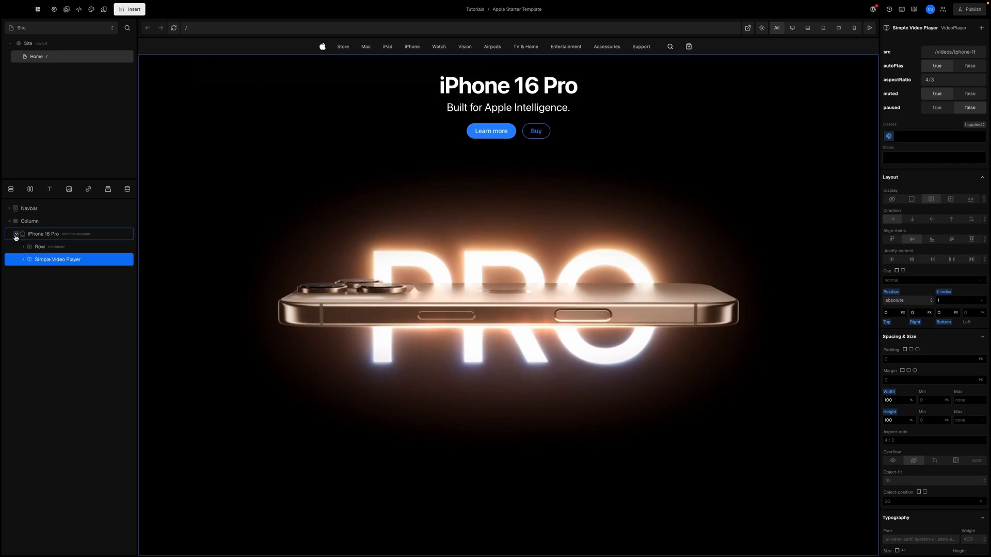
{"action": "left_click", "coordinate": [16, 233]}
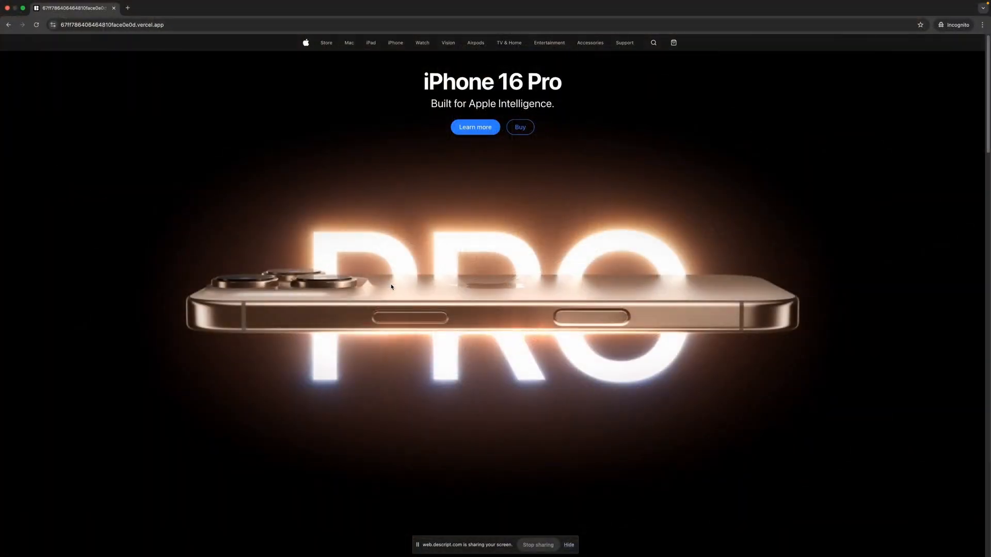
- Switch to the browser with the published Apple page and examine the sections that follow the iPhone 16 Pro hero
{"action": "scroll", "coordinate": [377, 278], "scroll_direction": "down", "scroll_amount": 10}
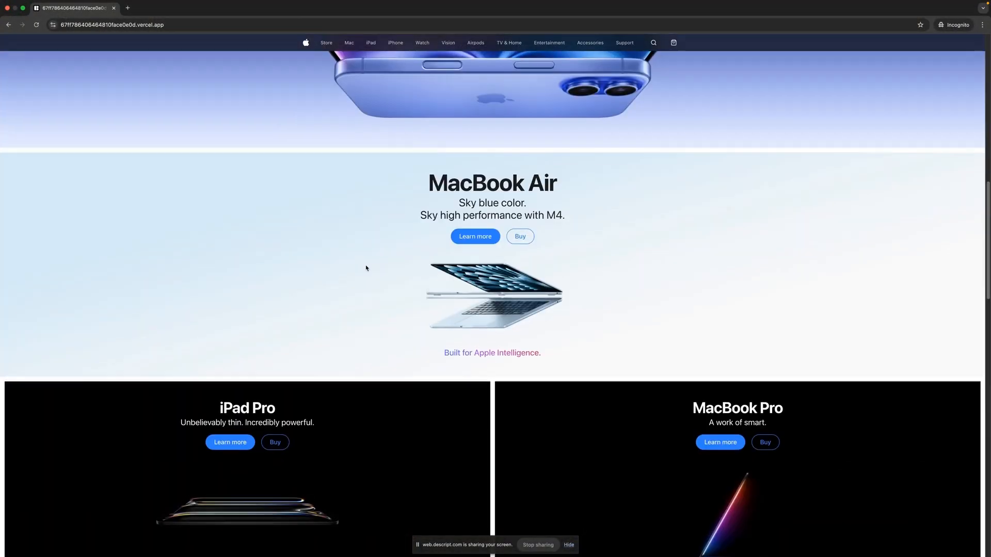
{"action": "scroll", "coordinate": [365, 268], "scroll_direction": "up", "scroll_amount": 3}
{"action": "scroll", "coordinate": [309, 237], "scroll_direction": "down", "scroll_amount": 1}
{"action": "scroll", "coordinate": [361, 274], "scroll_direction": "down", "scroll_amount": 2}
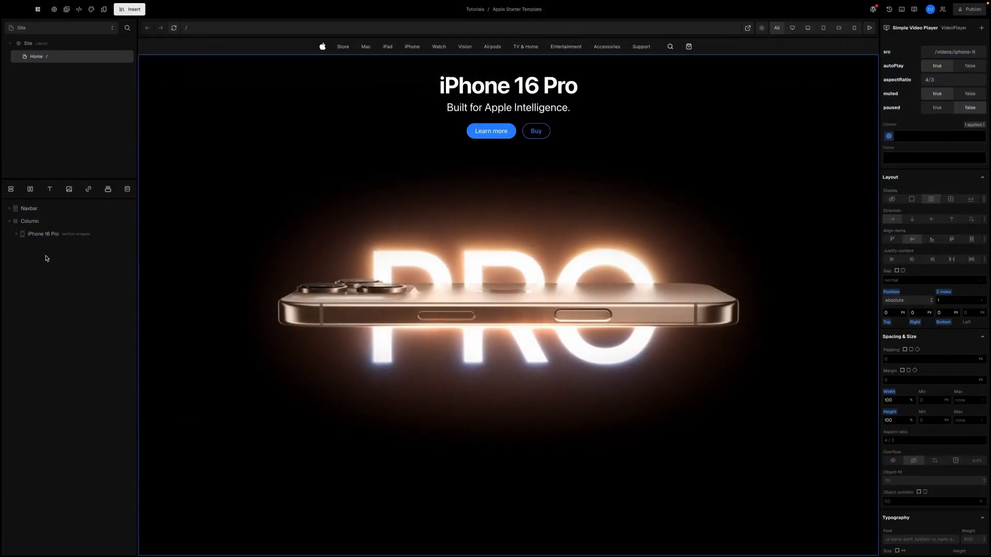
- Switch back to the site builder and duplicate the iPhone 16 Pro section on the Home page
{"action": "left_click", "coordinate": [46, 258]}
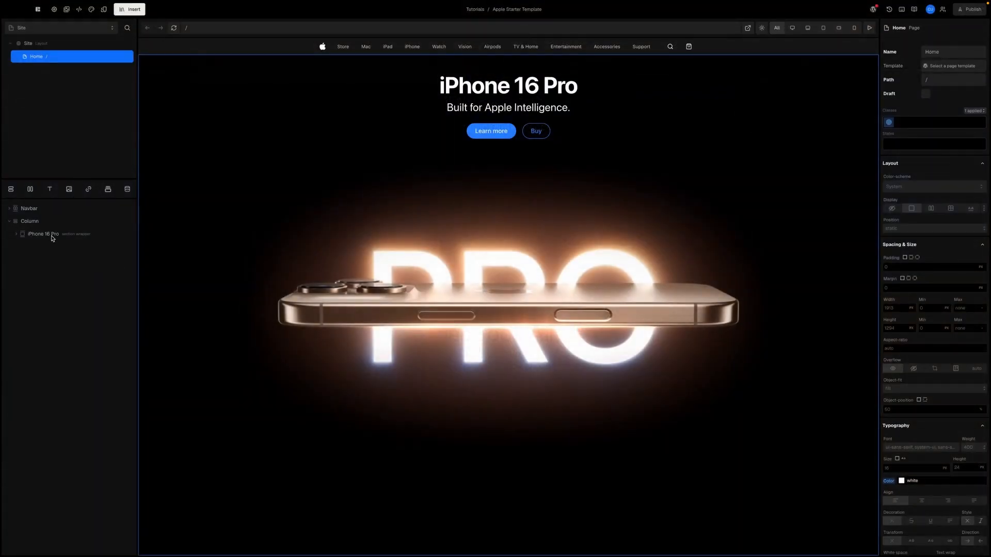
{"action": "left_click", "coordinate": [40, 235]}
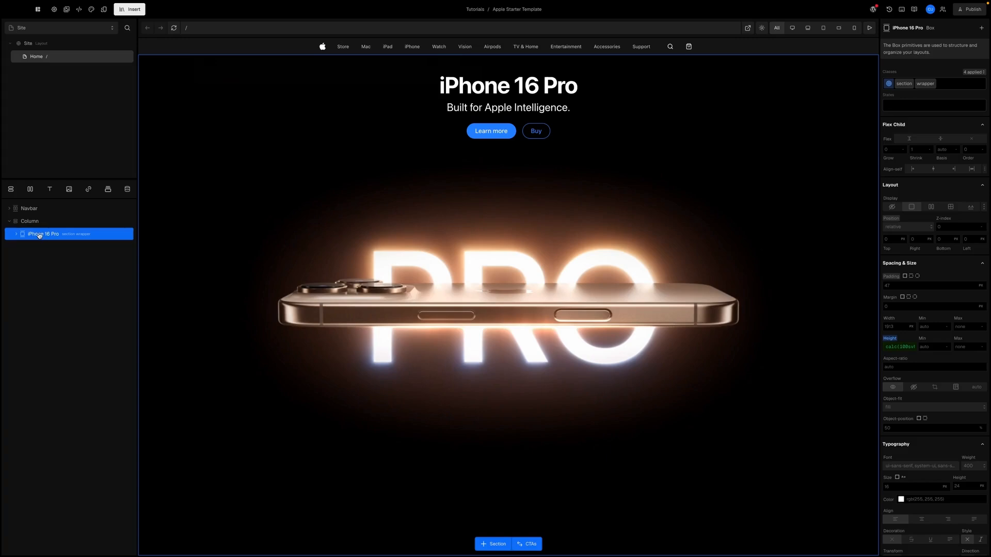
{"action": "key", "text": "ctrl+d"}
{"action": "scroll", "coordinate": [321, 247], "scroll_direction": "down", "scroll_amount": 9}
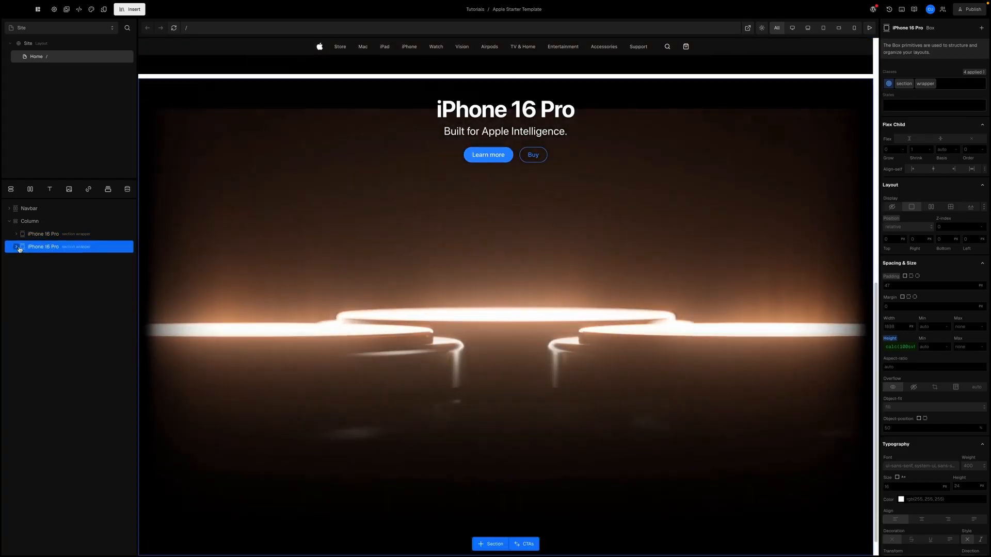
- Clear the custom calc height from the duplicated iPhone 16 Pro section
{"action": "scroll", "coordinate": [909, 289], "scroll_direction": "down", "scroll_amount": 4}
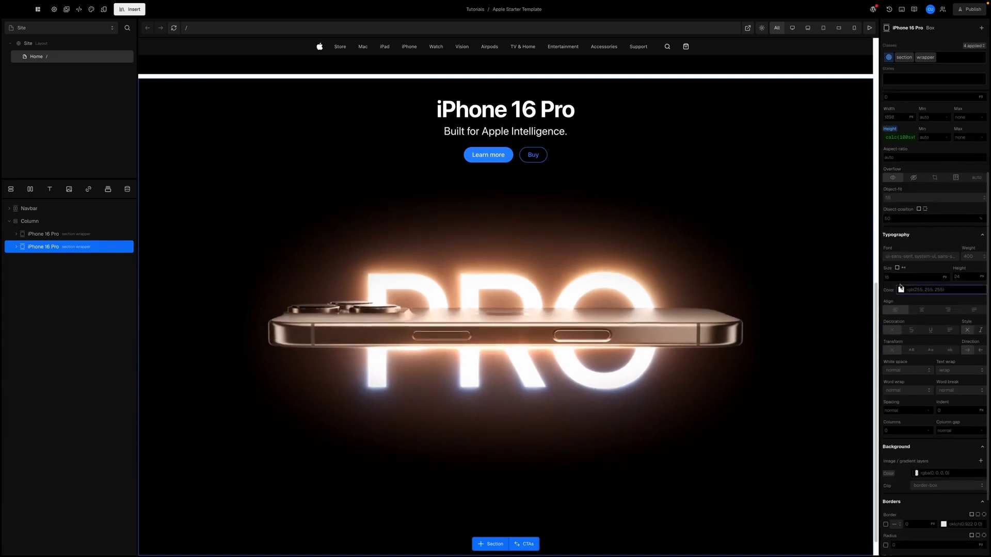
{"action": "scroll", "coordinate": [903, 284], "scroll_direction": "up", "scroll_amount": 2}
{"action": "scroll", "coordinate": [900, 231], "scroll_direction": "up", "scroll_amount": 1}
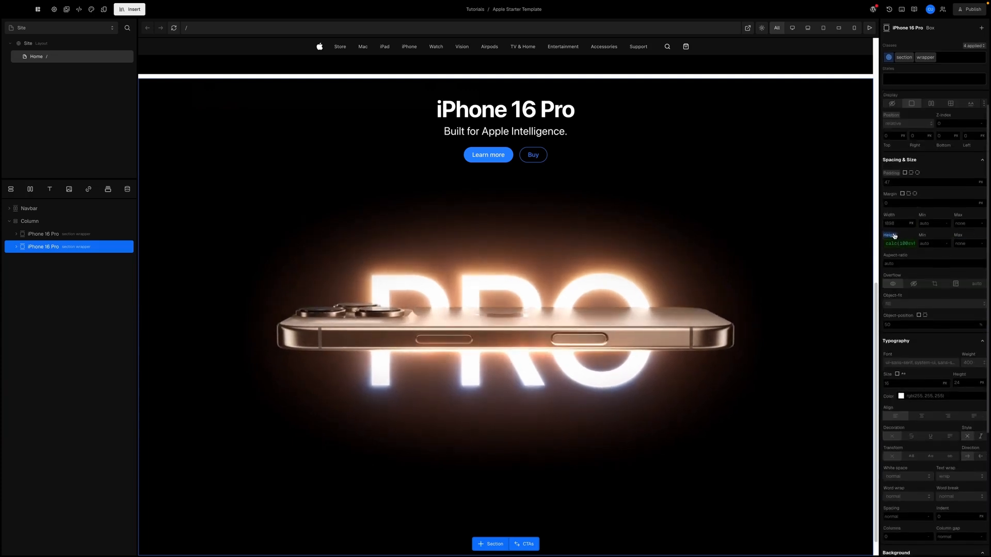
{"action": "left_click", "coordinate": [893, 236]}
{"action": "left_click", "coordinate": [814, 345]}
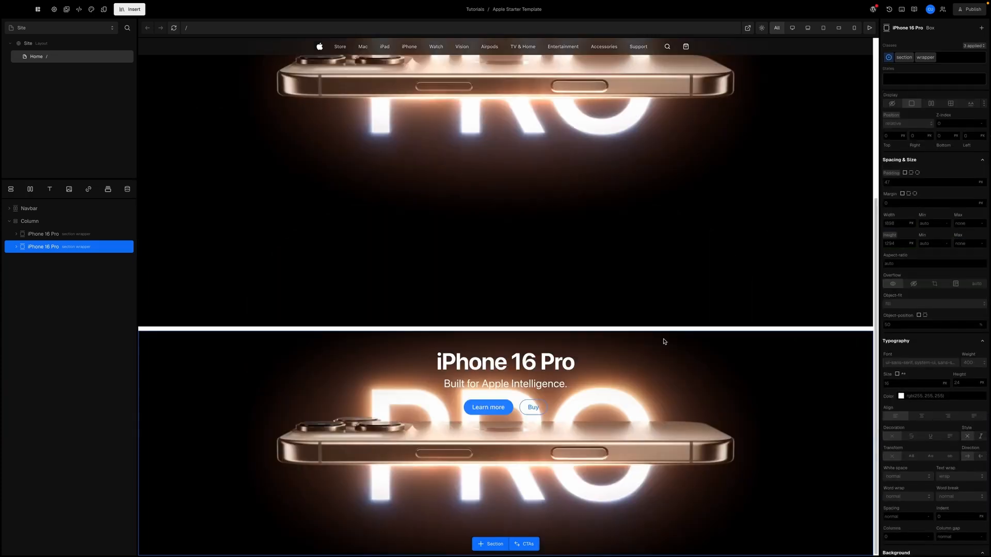
- Delete the Simple Video Player from the duplicated iPhone 16 Pro section
{"action": "left_click", "coordinate": [16, 247]}
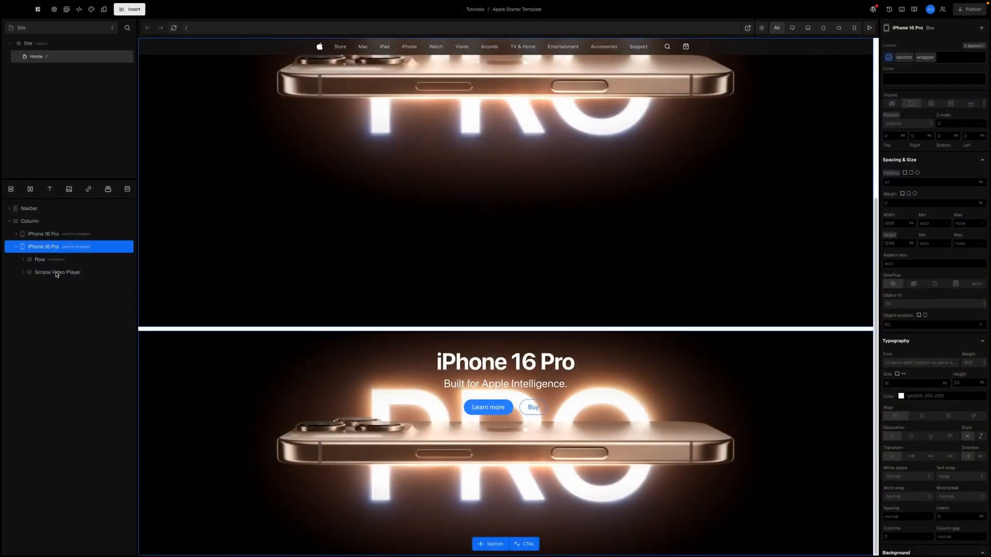
{"action": "left_click", "coordinate": [57, 273]}
{"action": "right_click", "coordinate": [57, 273]}
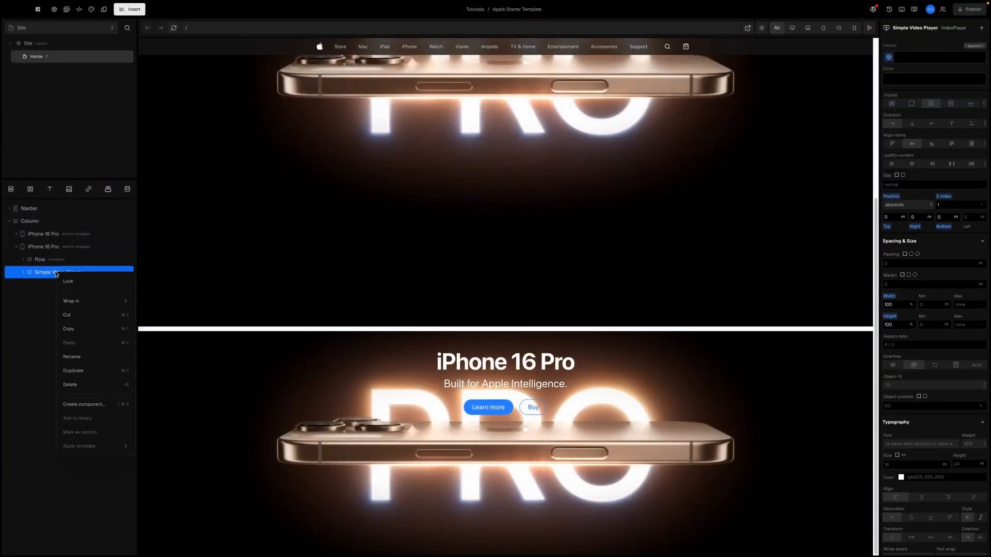
{"action": "left_click", "coordinate": [67, 386]}
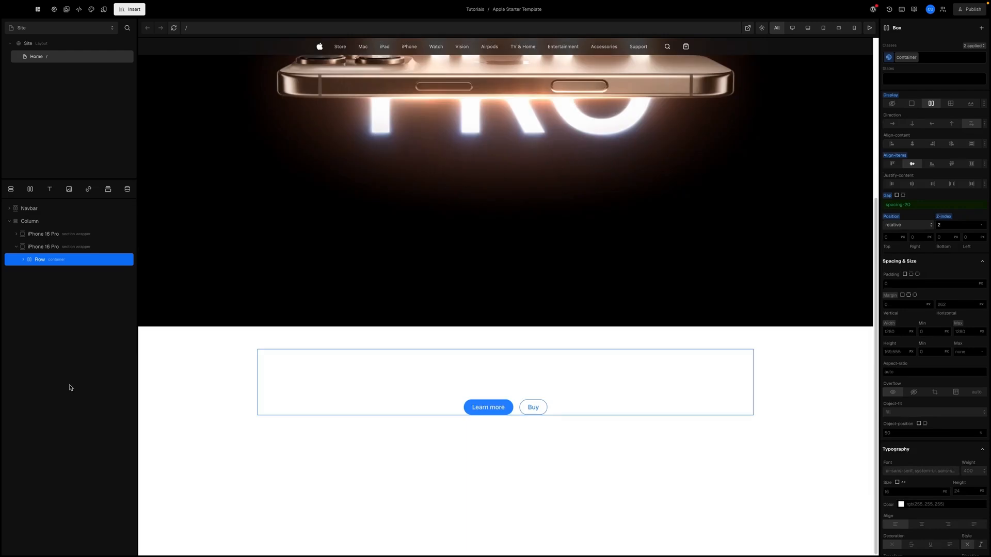
- Rename the duplicated section as iPhone 16
{"action": "left_click", "coordinate": [58, 252]}
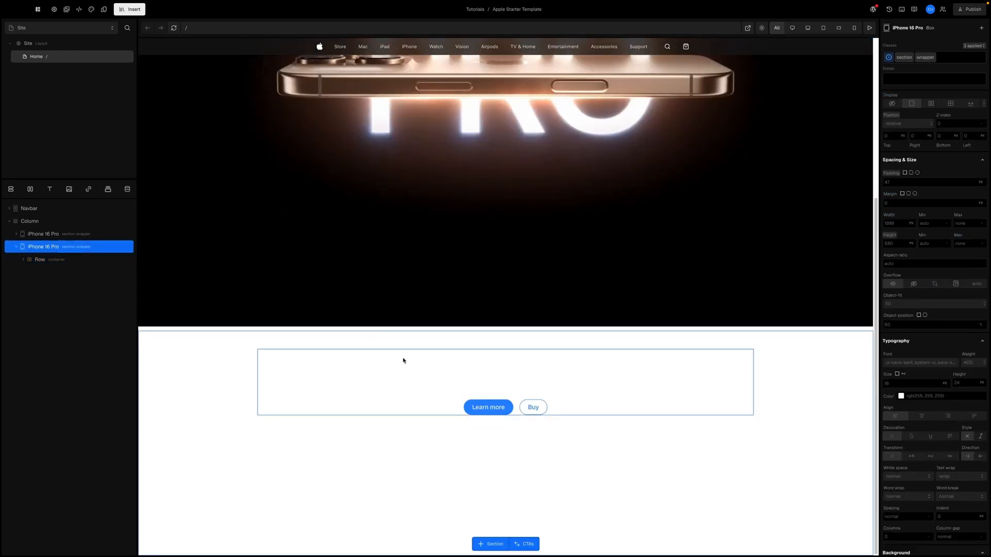
{"action": "double_click", "coordinate": [44, 247]}
{"action": "key", "text": "BackSpace"}
{"action": "key", "text": "BackSpace"}
{"action": "key", "text": "BackSpace"}
{"action": "key", "text": "BackSpace"}
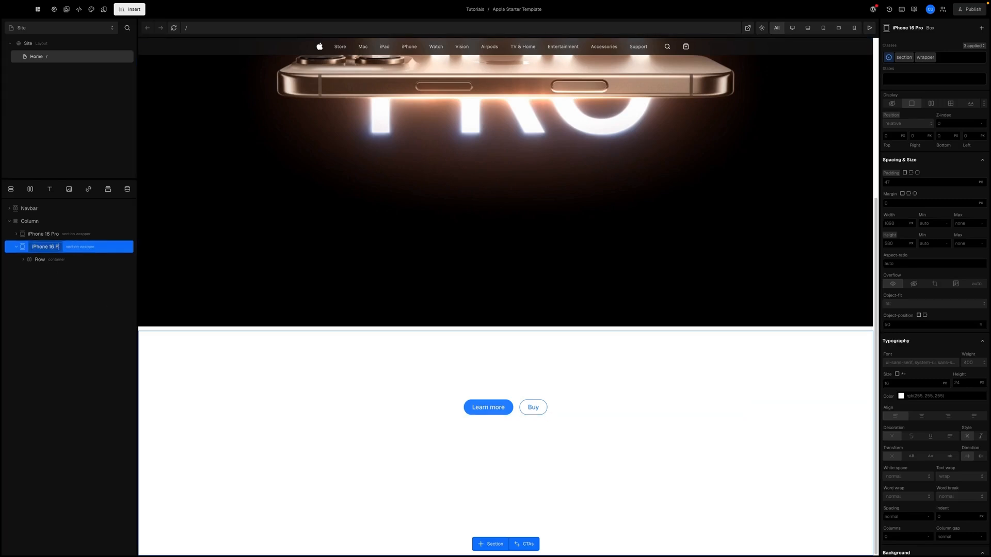
{"action": "key", "text": "Return"}
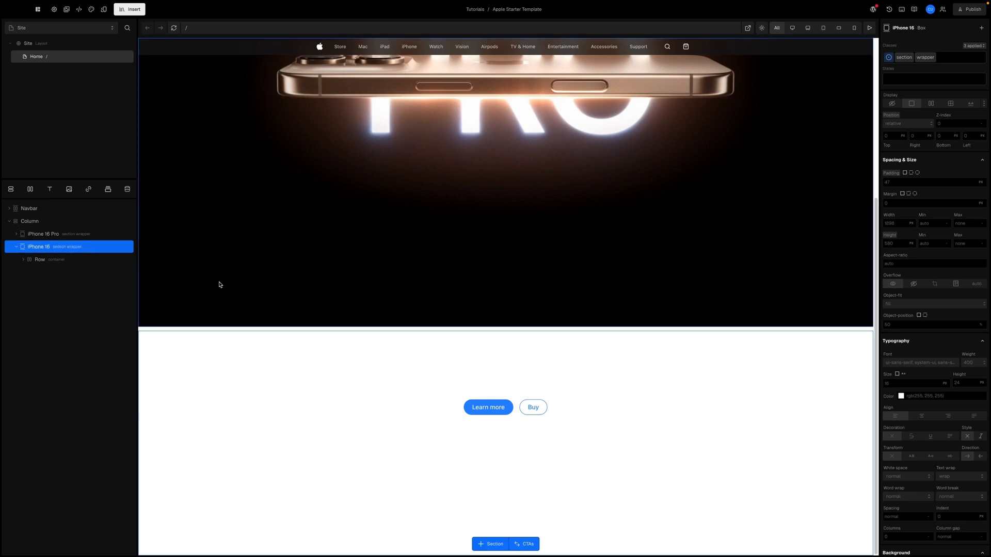
- Add a background image layer to the iPhone 16 section using hero_iphone16_avail__euwzls69btea_large.jpg from the hero-photos folder
{"action": "scroll", "coordinate": [919, 375], "scroll_direction": "down", "scroll_amount": 1}
{"action": "scroll", "coordinate": [919, 376], "scroll_direction": "down", "scroll_amount": 5}
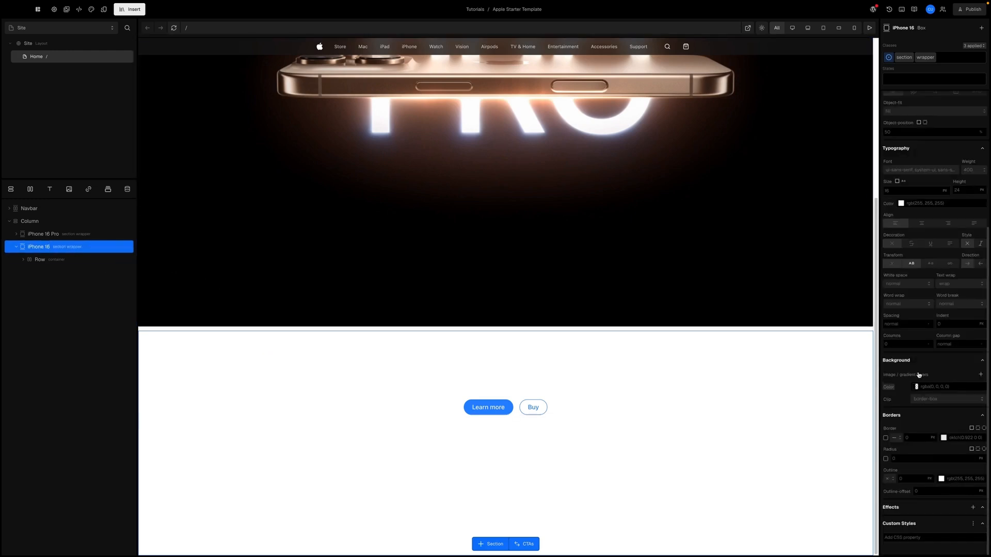
{"action": "left_click", "coordinate": [979, 376]}
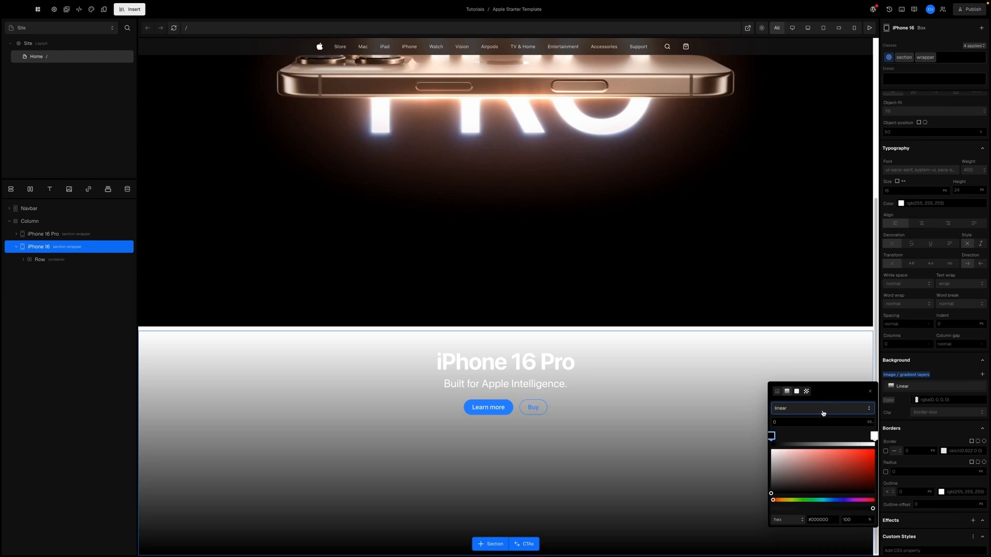
{"action": "left_click", "coordinate": [778, 392]}
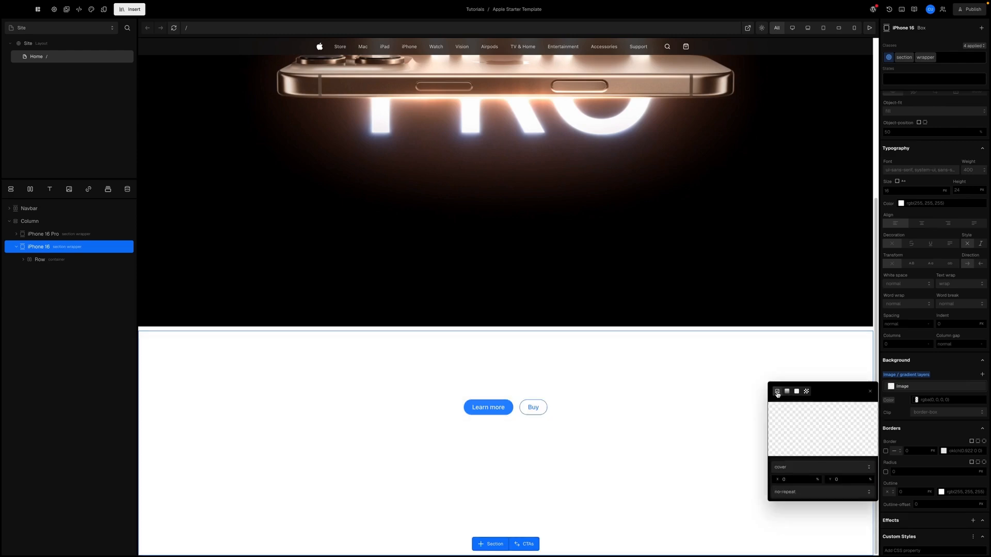
{"action": "left_click", "coordinate": [824, 429]}
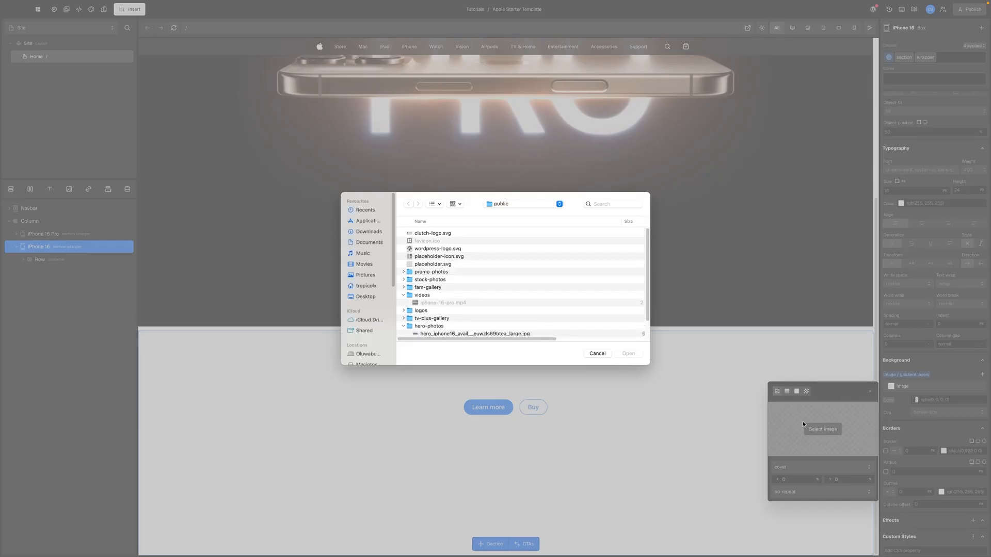
{"action": "scroll", "coordinate": [431, 309], "scroll_direction": "down", "scroll_amount": 2}
{"action": "left_click", "coordinate": [449, 314]}
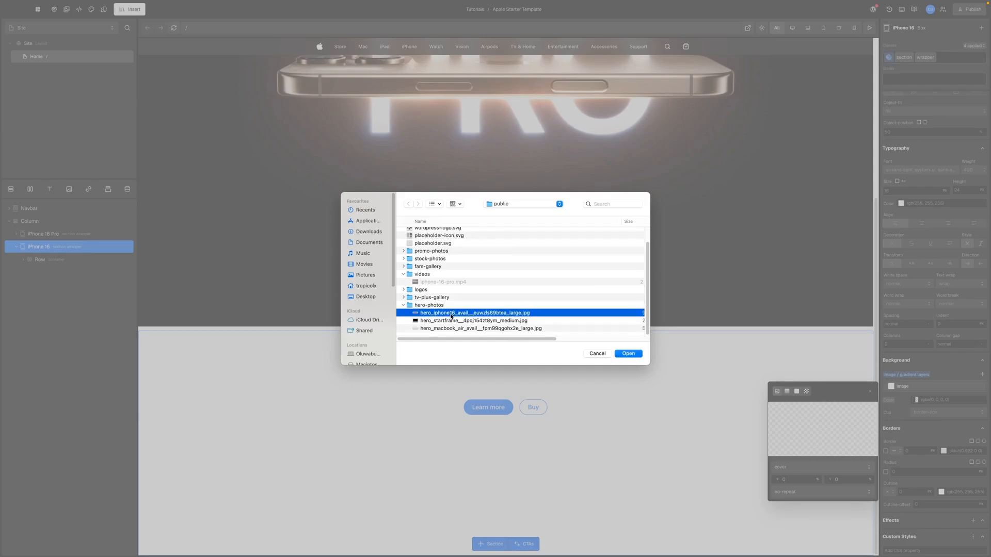
{"action": "left_click", "coordinate": [629, 355]}
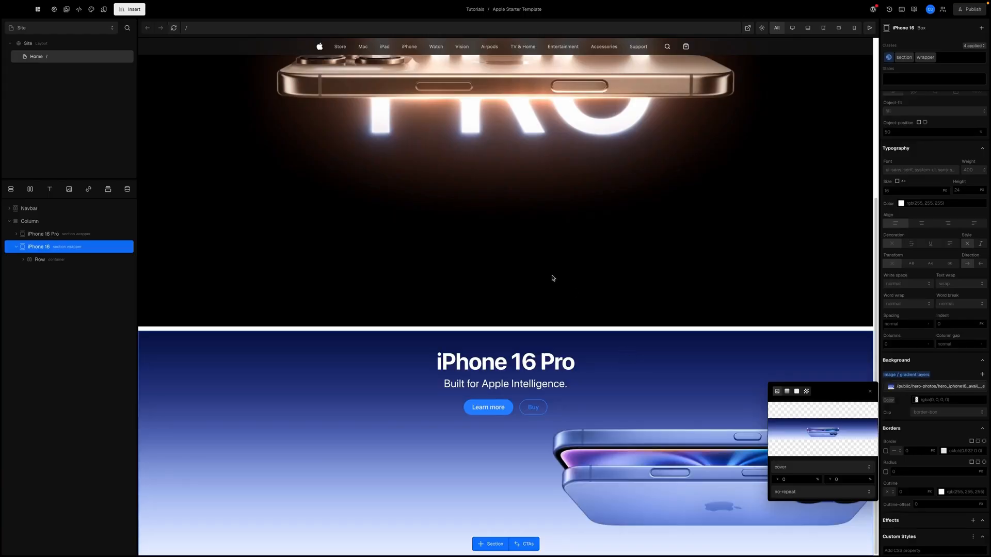
- Center the iPhone 16 background image horizontally by setting its X position to 50%
{"action": "left_click", "coordinate": [791, 480]}
{"action": "type", "text": "50"}
{"action": "key", "text": "Return"}
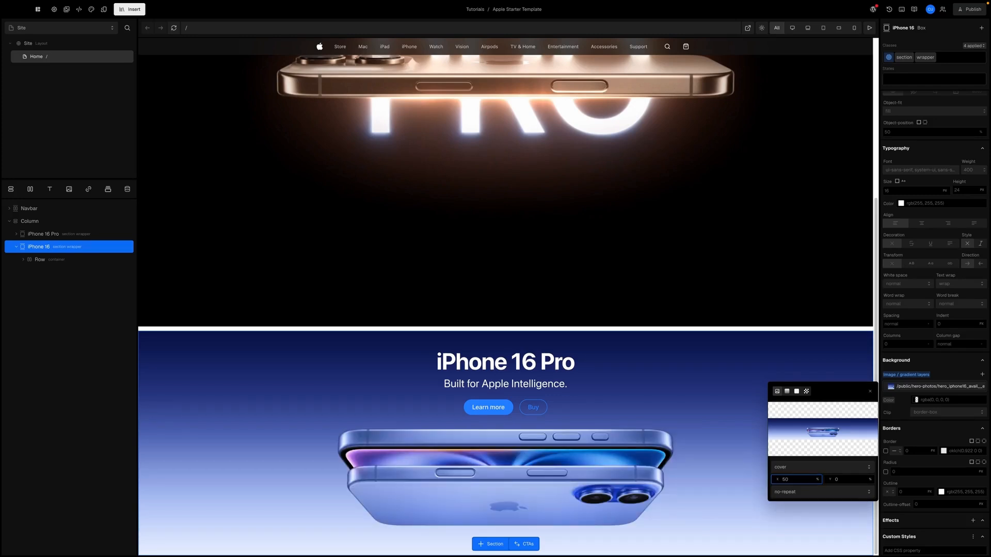
{"action": "left_click", "coordinate": [649, 401]}
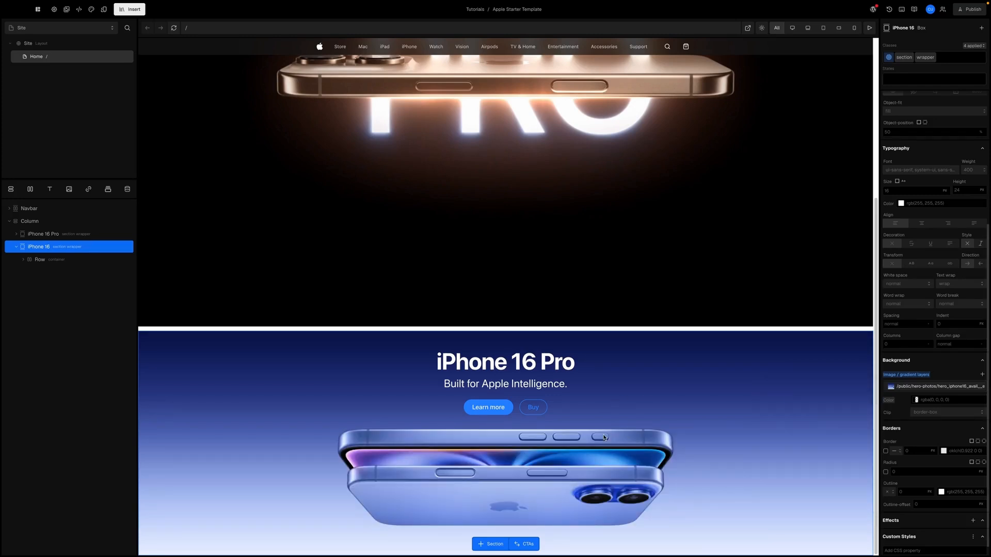
- Change the heading of the second section to "iPhone 16"
{"action": "double_click", "coordinate": [511, 366]}
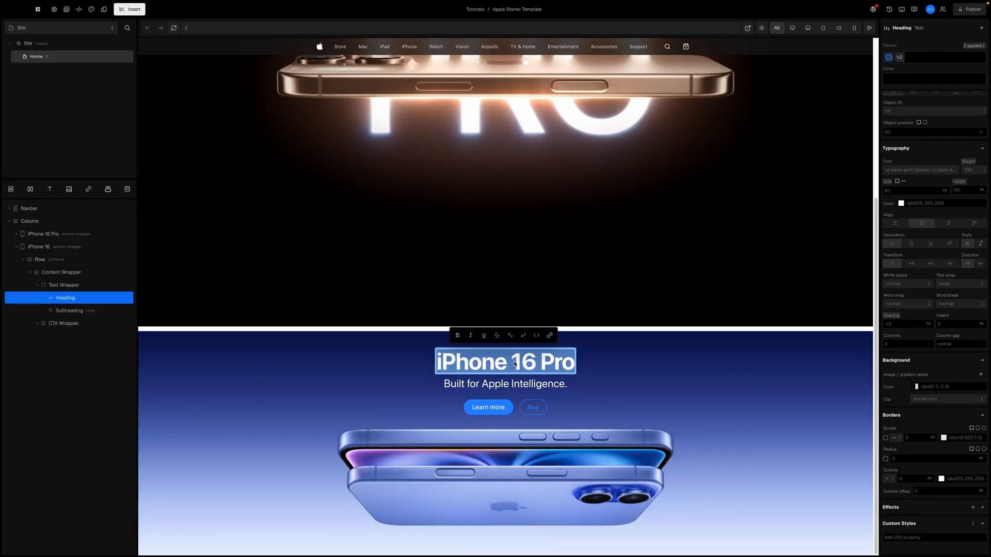
{"action": "left_click", "coordinate": [573, 364]}
{"action": "key", "text": "BackSpace"}
{"action": "key", "text": "BackSpace"}
{"action": "key", "text": "BackSpace"}
{"action": "key", "text": "BackSpace"}
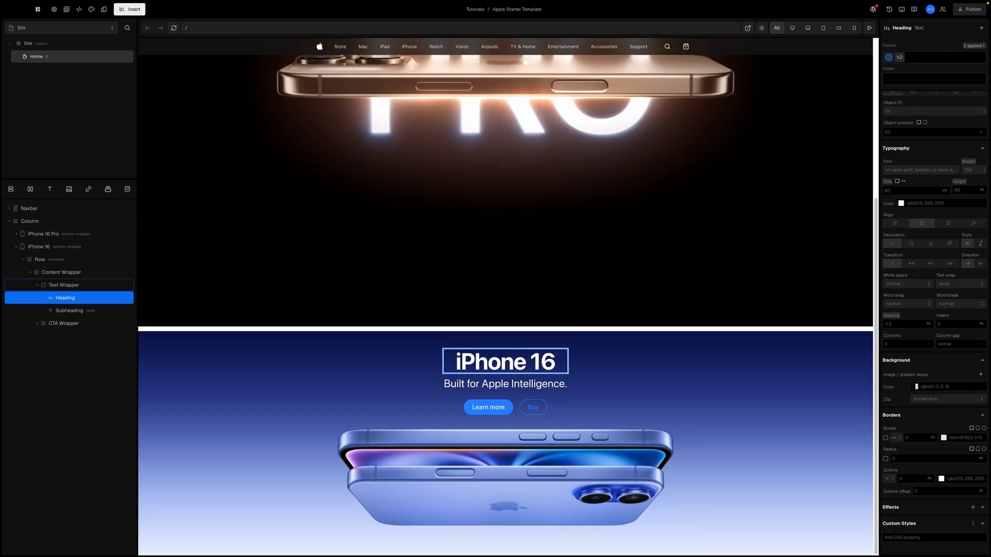
- Copy the primary-button class styles from the Learn more button in the iPhone 16 section
{"action": "left_click", "coordinate": [61, 272]}
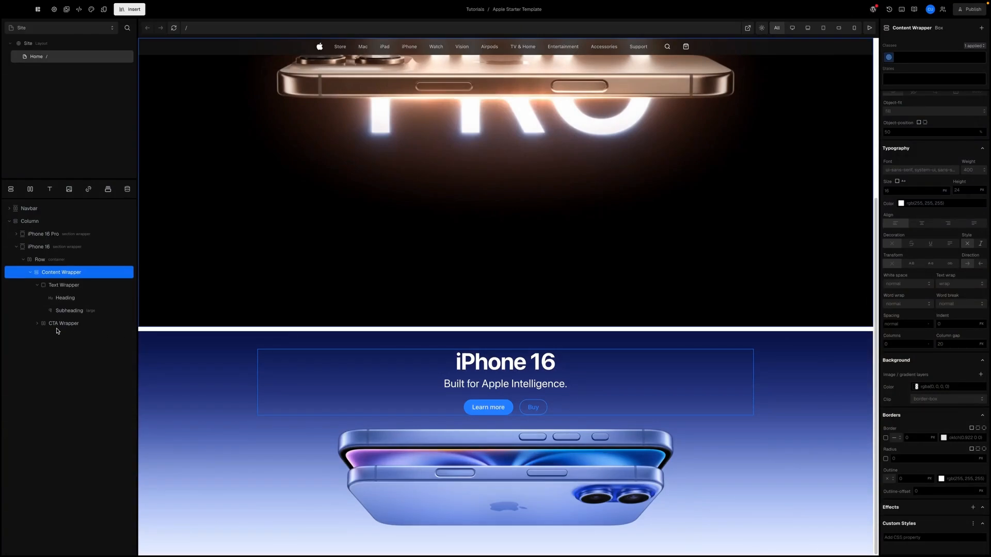
{"action": "left_click", "coordinate": [57, 325]}
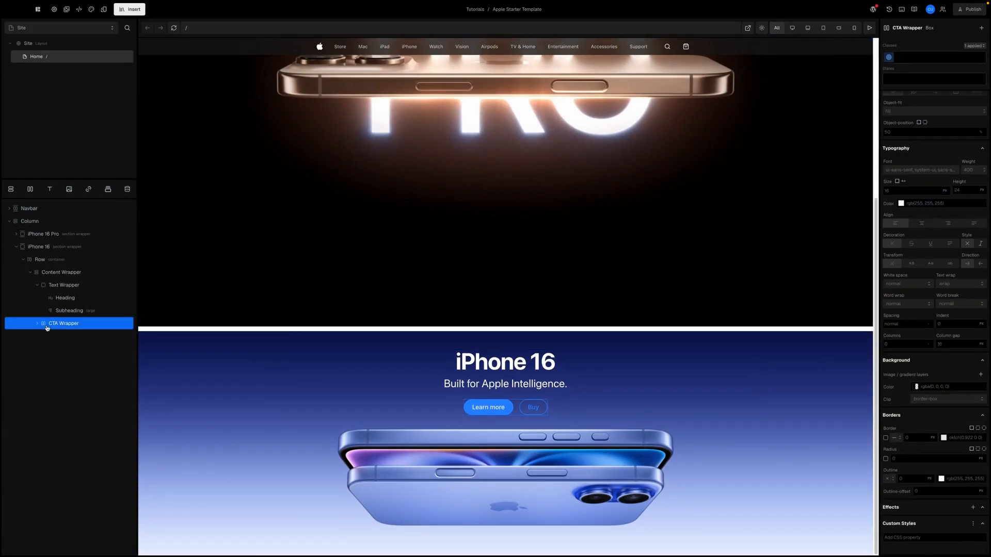
{"action": "left_click", "coordinate": [40, 325]}
{"action": "left_click", "coordinate": [63, 337]}
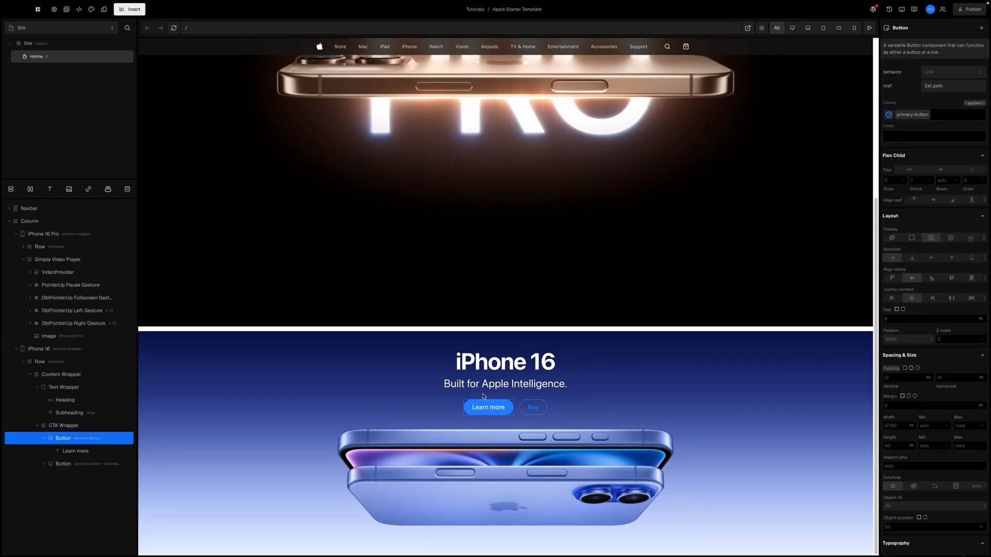
{"action": "left_click", "coordinate": [44, 439]}
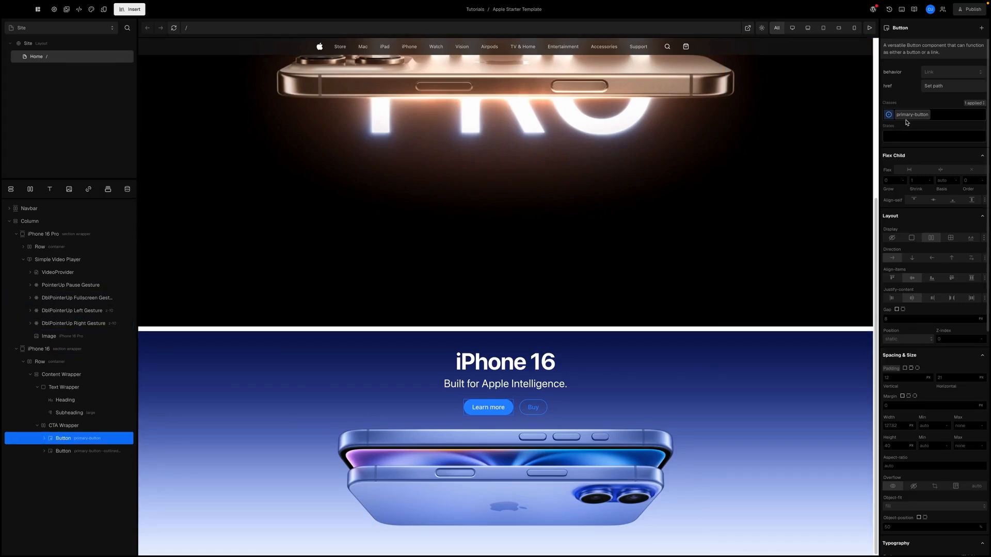
{"action": "mouse_move", "coordinate": [910, 116]}
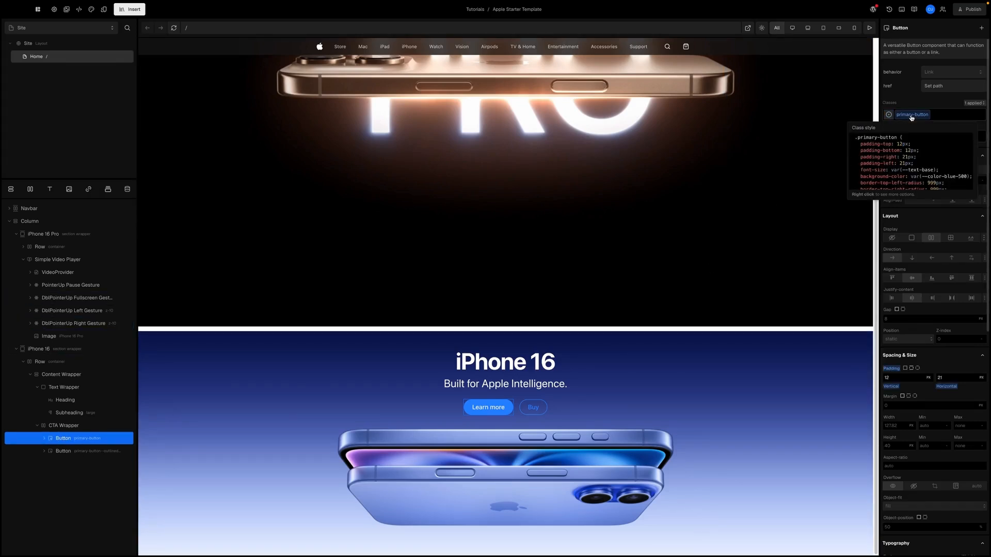
{"action": "right_click", "coordinate": [911, 117]}
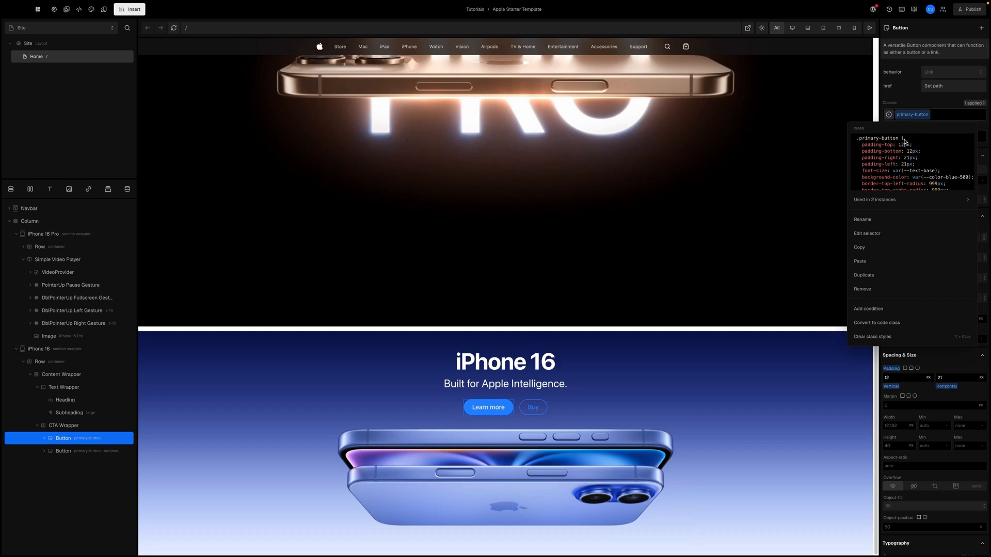
{"action": "left_click", "coordinate": [883, 252]}
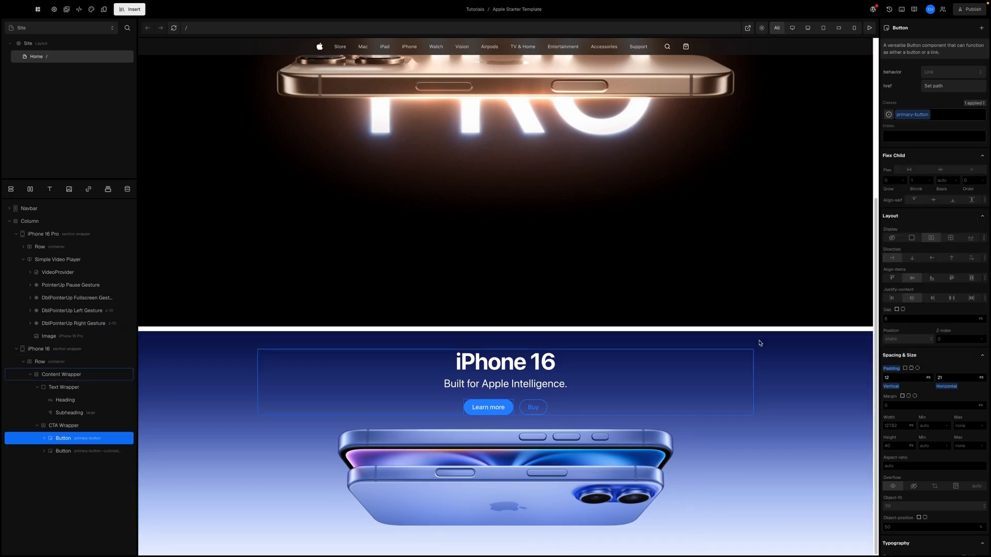
- Paste the copied styles into the Learn more button's instance styles and remove its primary-button class
{"action": "left_click", "coordinate": [888, 115]}
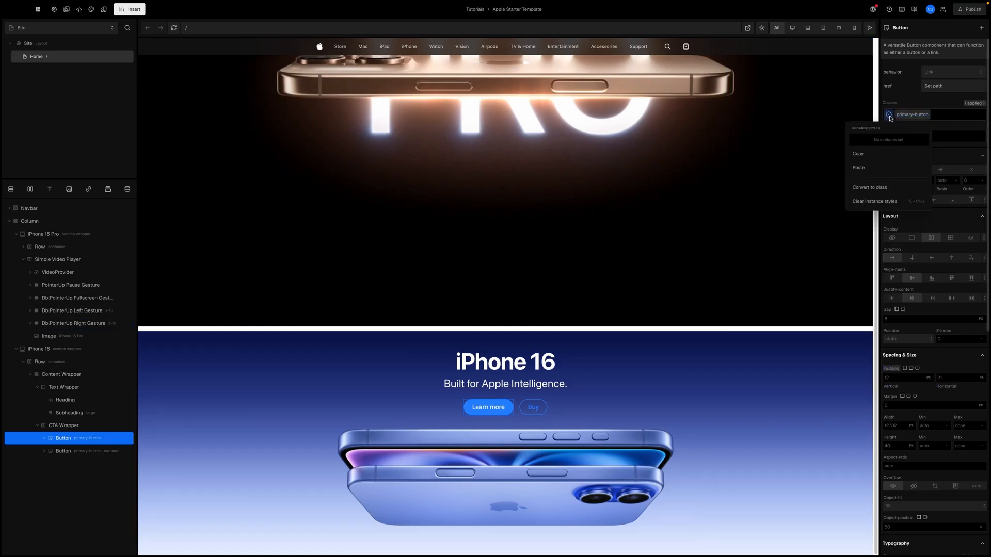
{"action": "left_click", "coordinate": [872, 168]}
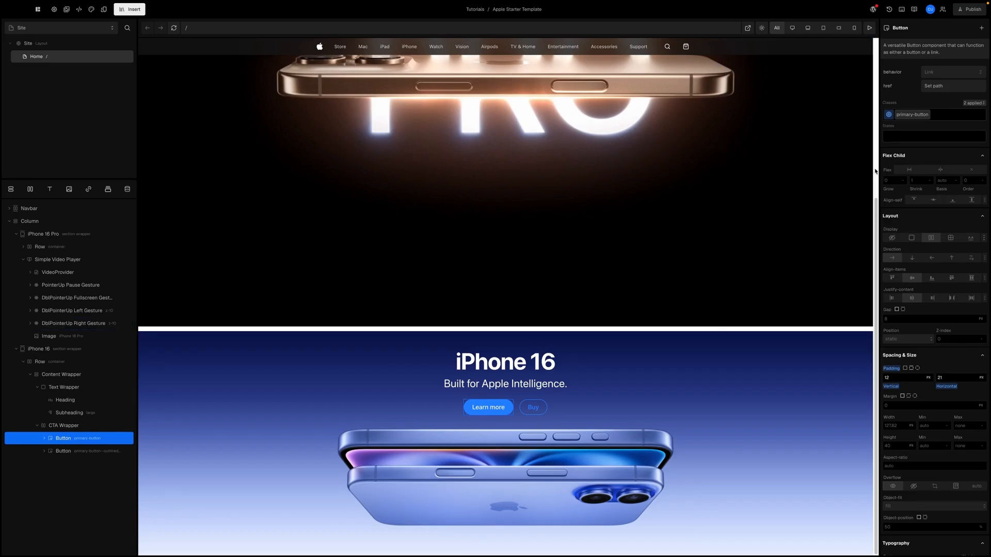
{"action": "left_click", "coordinate": [939, 115]}
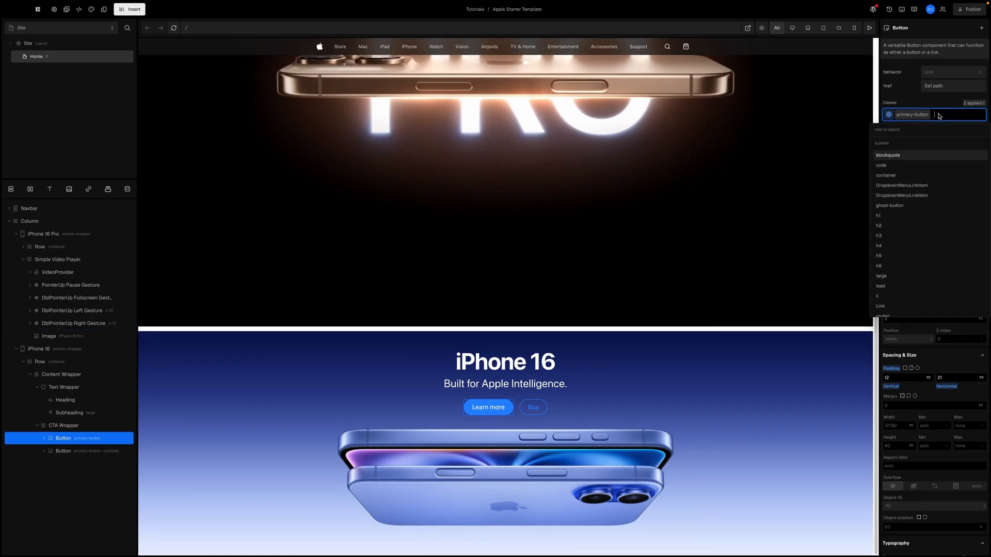
{"action": "key", "text": "BackSpace"}
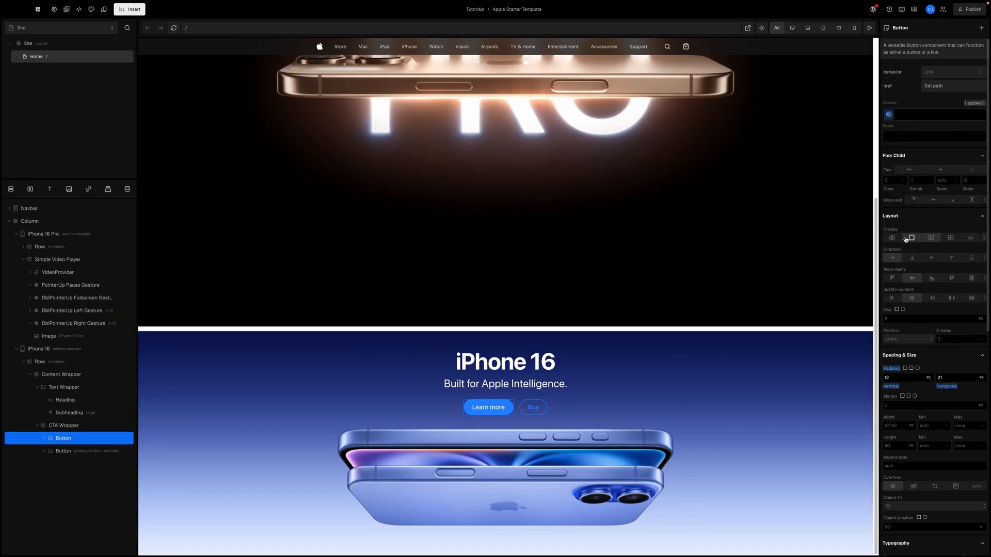
- Set the text color of the iPhone 16 section's Learn more button to black
{"action": "scroll", "coordinate": [911, 238], "scroll_direction": "down", "scroll_amount": 1}
{"action": "scroll", "coordinate": [911, 237], "scroll_direction": "down", "scroll_amount": 8}
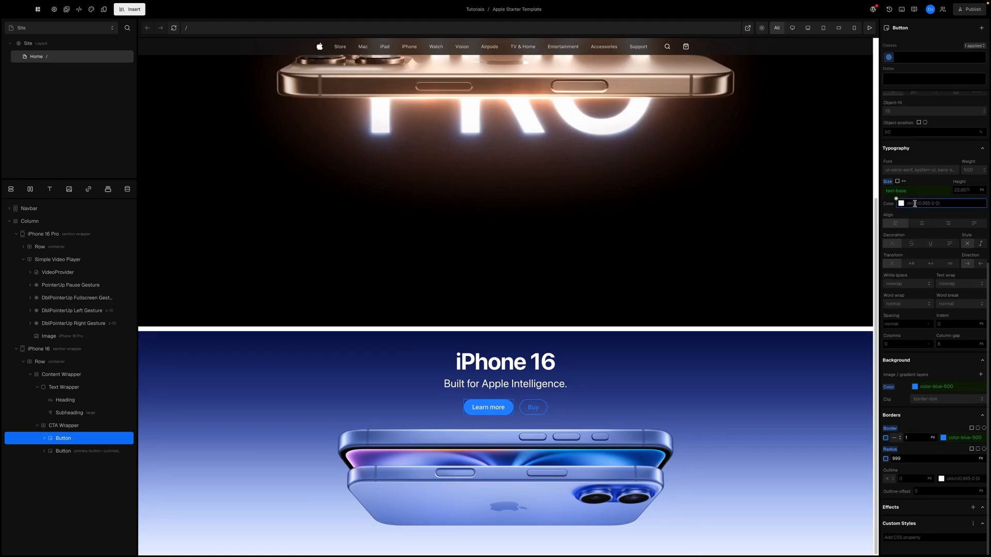
{"action": "left_click", "coordinate": [913, 203]}
{"action": "key", "text": "ctrl+a"}
{"action": "type", "text": "black"}
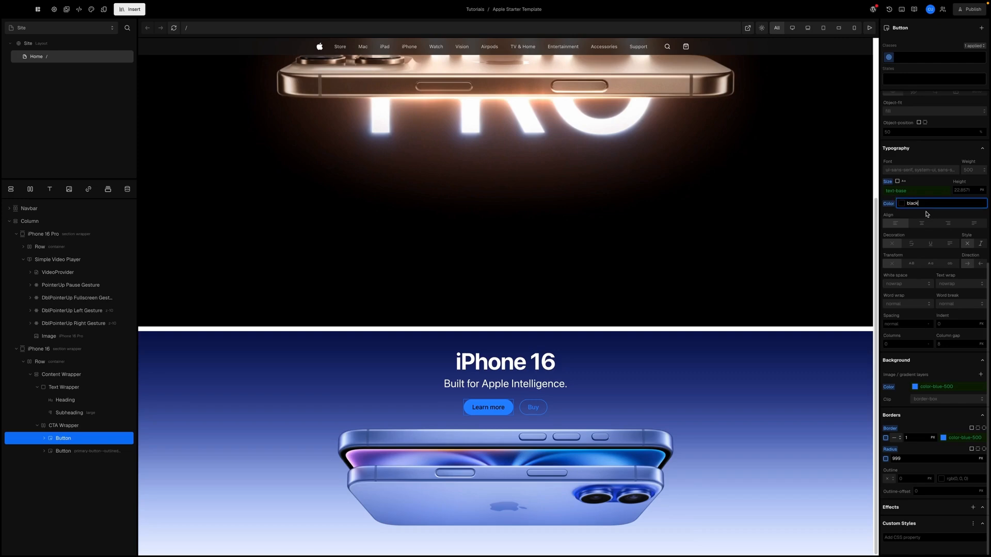
{"action": "key", "text": "Return"}
- Set the Learn more button's background color and border color to the white color token
{"action": "left_click", "coordinate": [915, 386]}
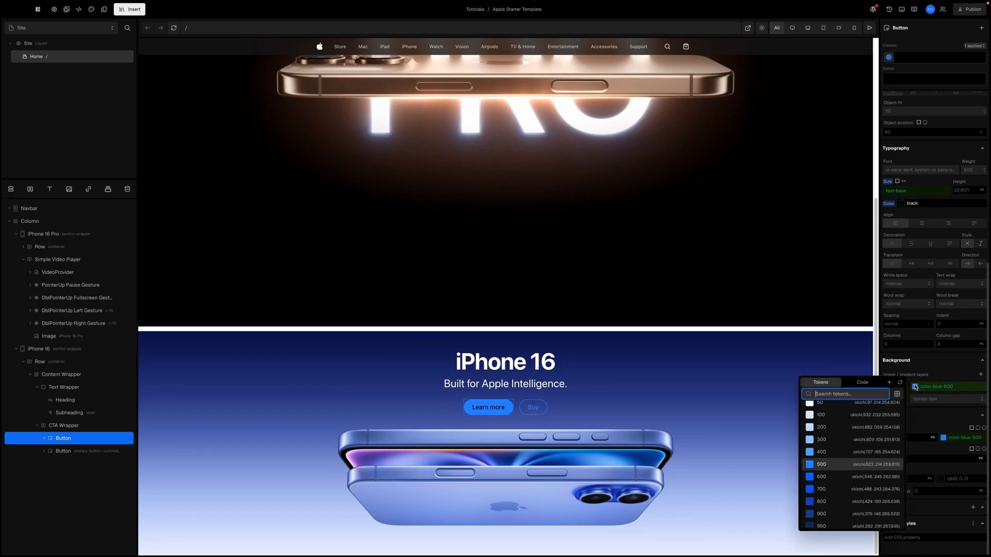
{"action": "scroll", "coordinate": [835, 469], "scroll_direction": "up", "scroll_amount": 6}
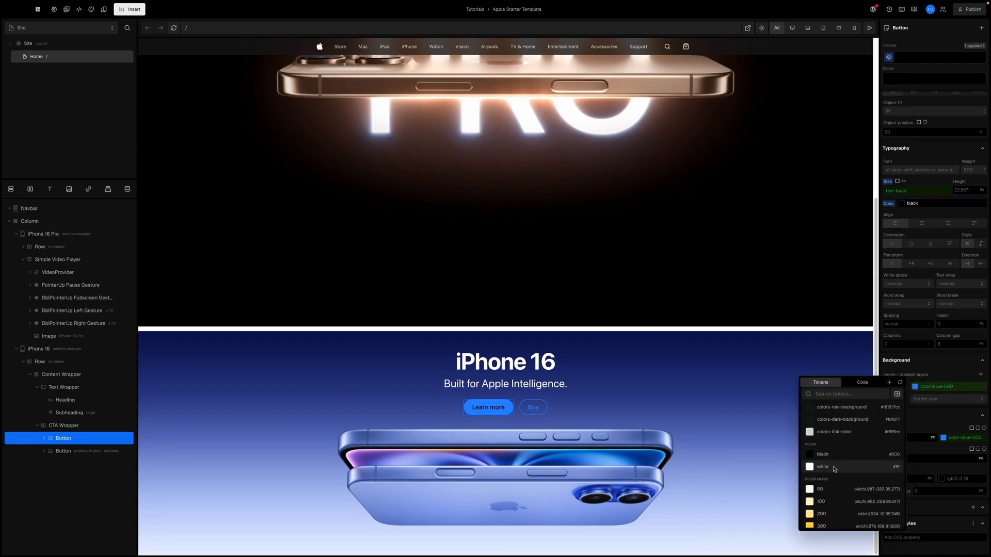
{"action": "left_click", "coordinate": [832, 467]}
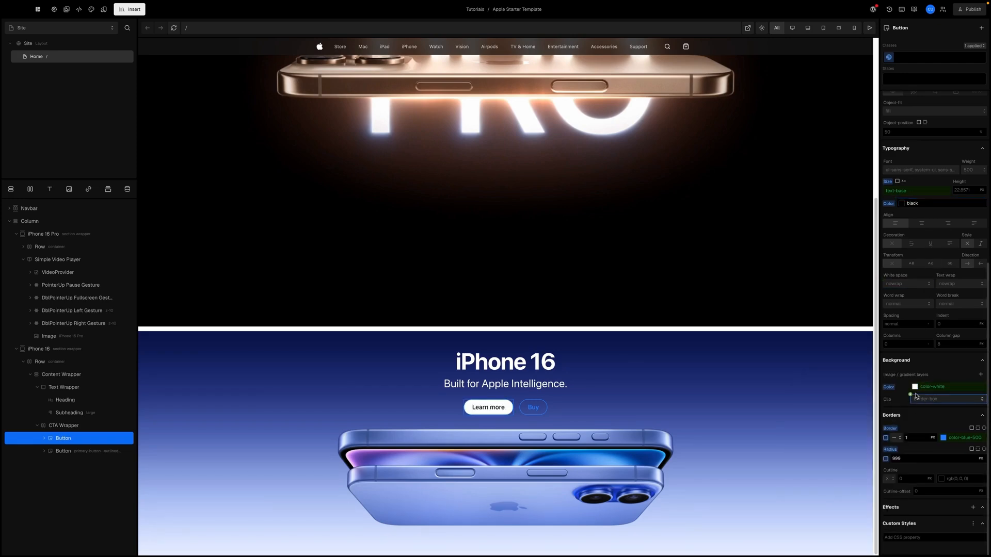
{"action": "left_click", "coordinate": [943, 438]}
{"action": "scroll", "coordinate": [864, 461], "scroll_direction": "up", "scroll_amount": 5}
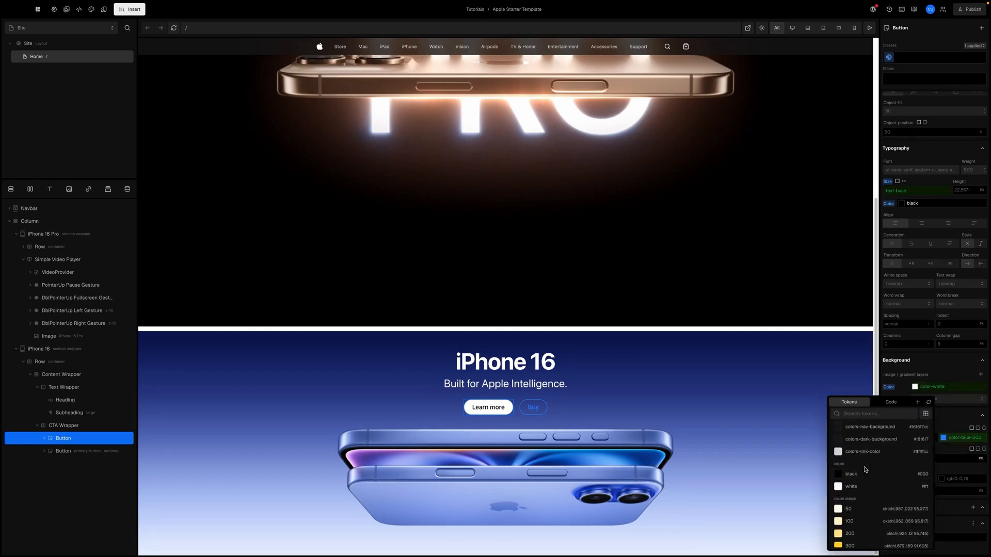
{"action": "left_click", "coordinate": [866, 488]}
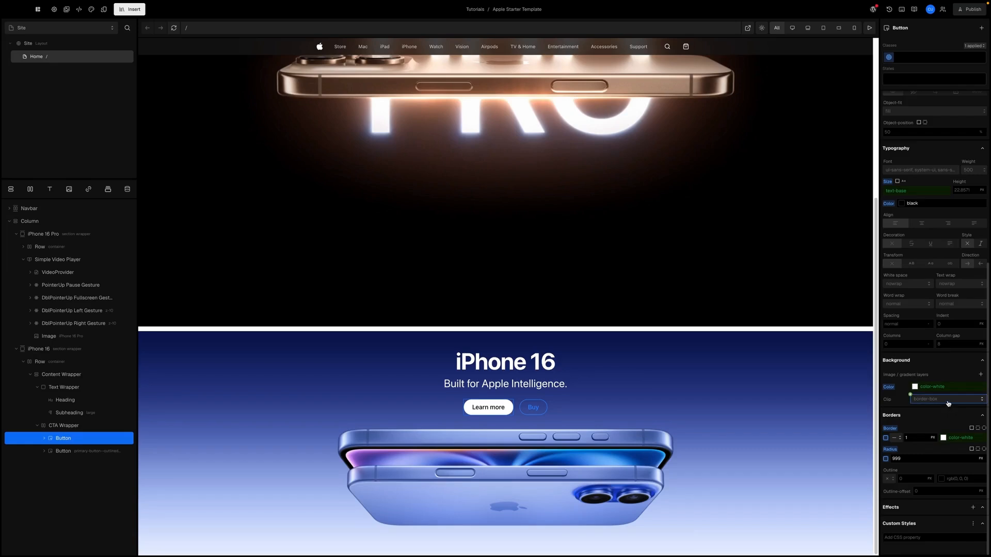
- Convert the Learn more button's instance styles to a class named secondary-button
{"action": "scroll", "coordinate": [934, 403], "scroll_direction": "up", "scroll_amount": 8}
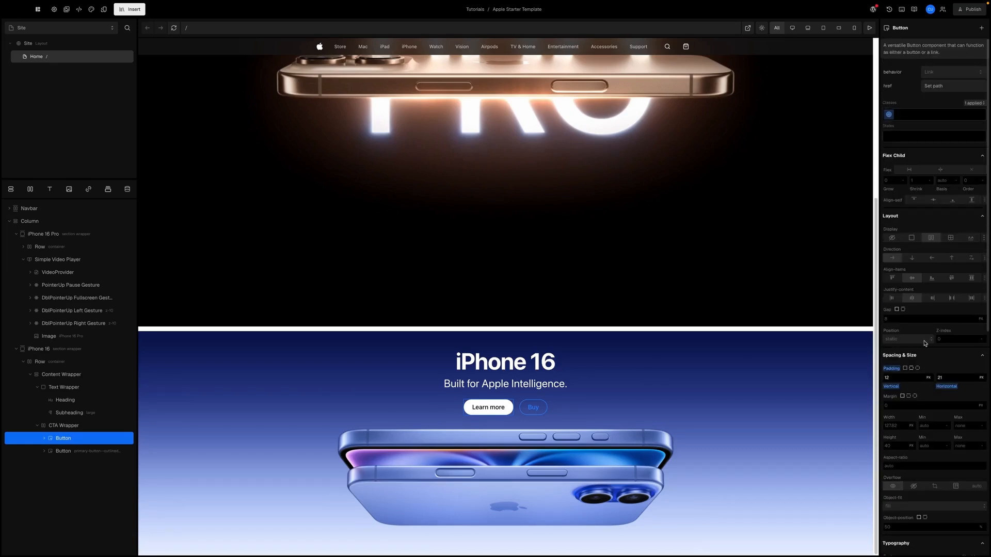
{"action": "right_click", "coordinate": [889, 117]}
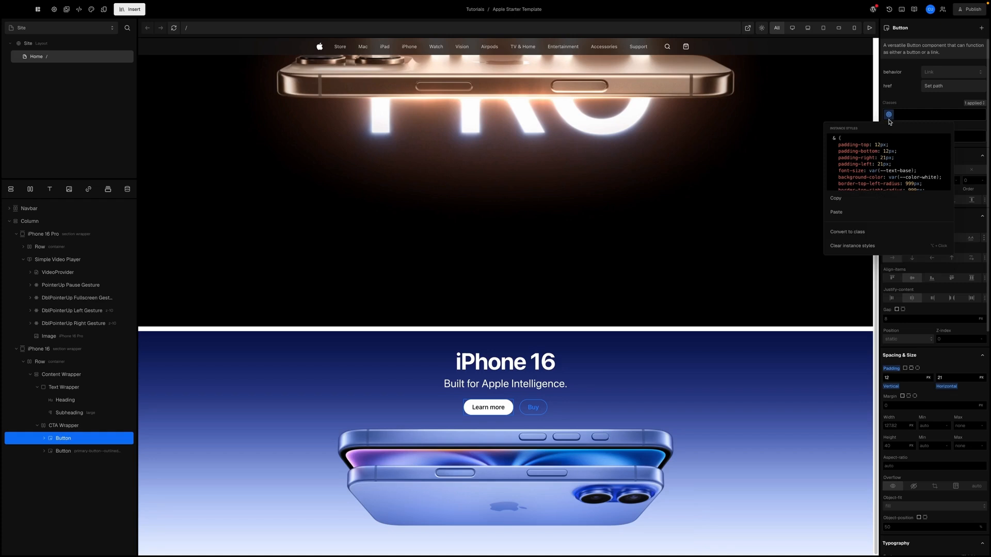
{"action": "left_click", "coordinate": [863, 232]}
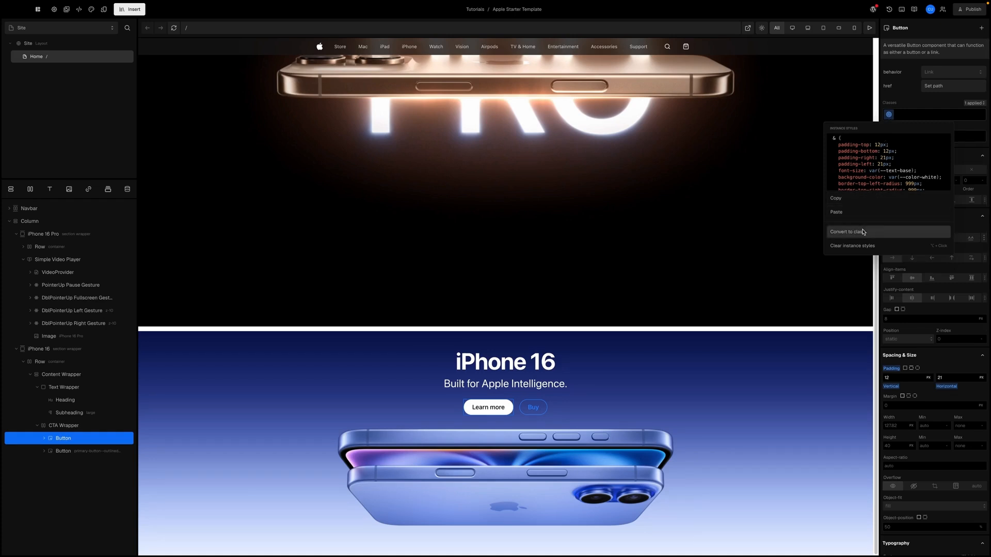
{"action": "type", "text": "secondar"}
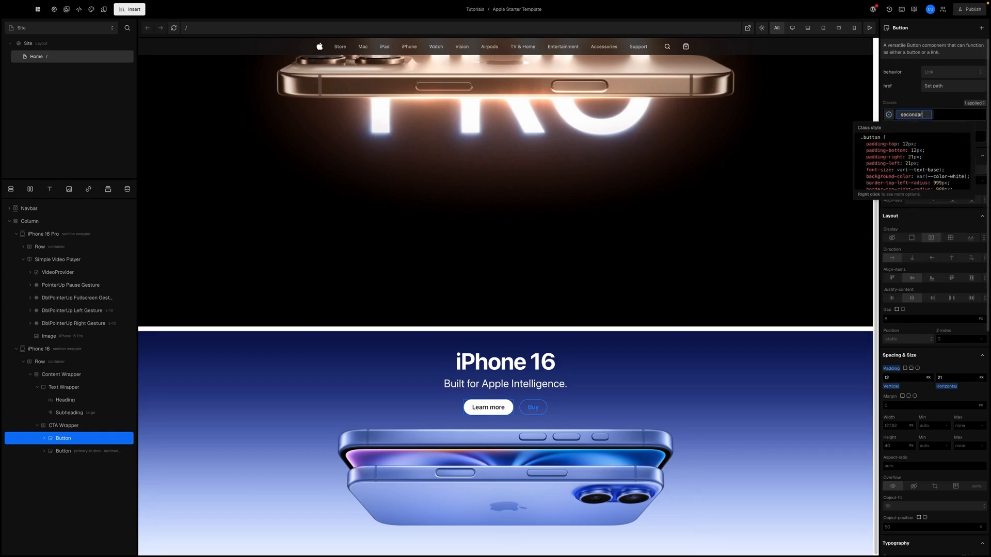
{"action": "type", "text": "y-button"}
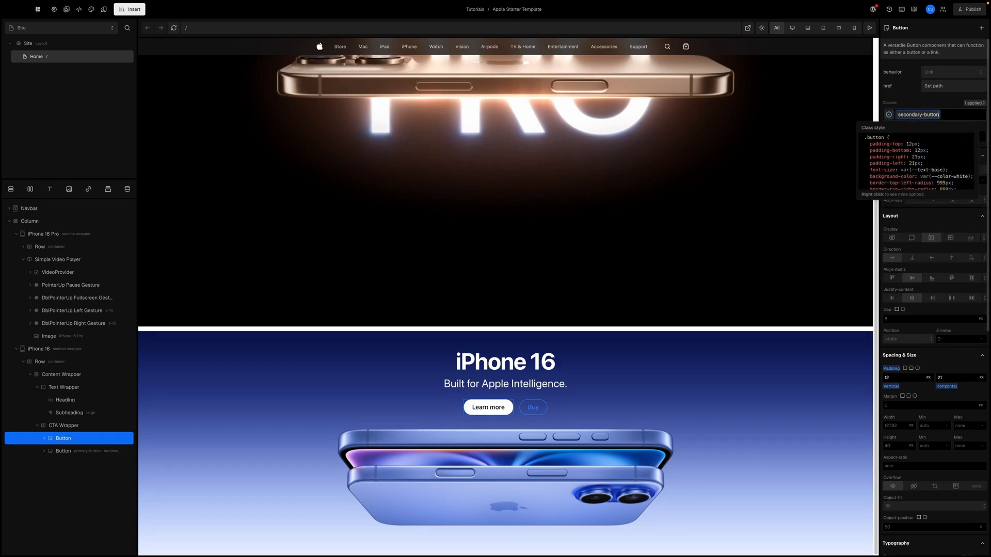
{"action": "key", "text": "Return"}
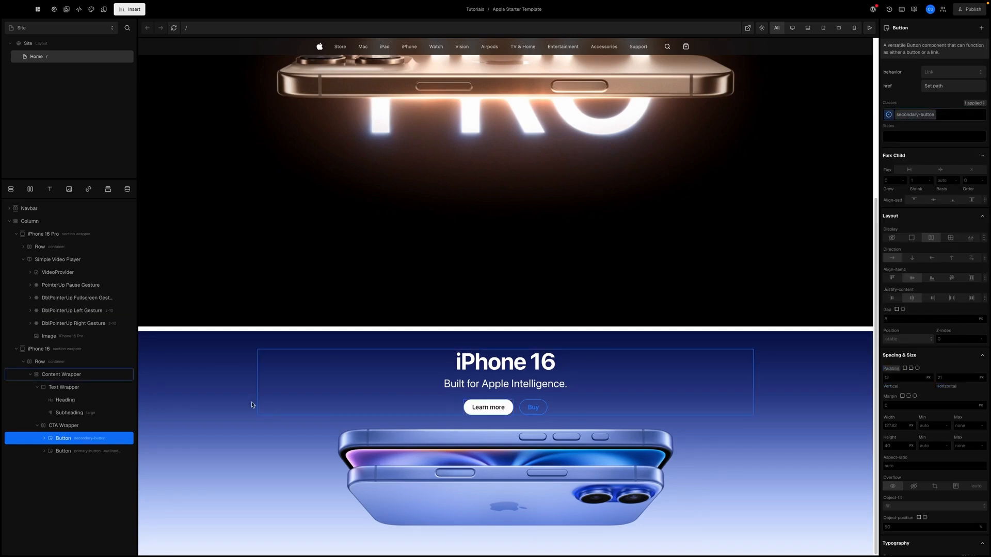
- Copy the outlined primary-button class styles from the Buy button in the iPhone 16 section
{"action": "left_click", "coordinate": [88, 452]}
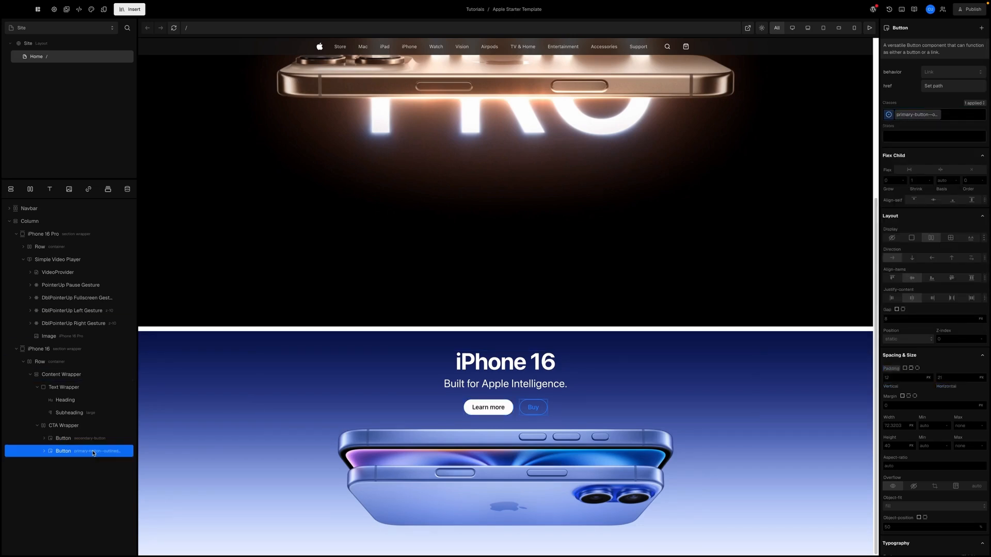
{"action": "right_click", "coordinate": [93, 453]}
{"action": "left_click", "coordinate": [72, 467]}
{"action": "left_click", "coordinate": [911, 118]}
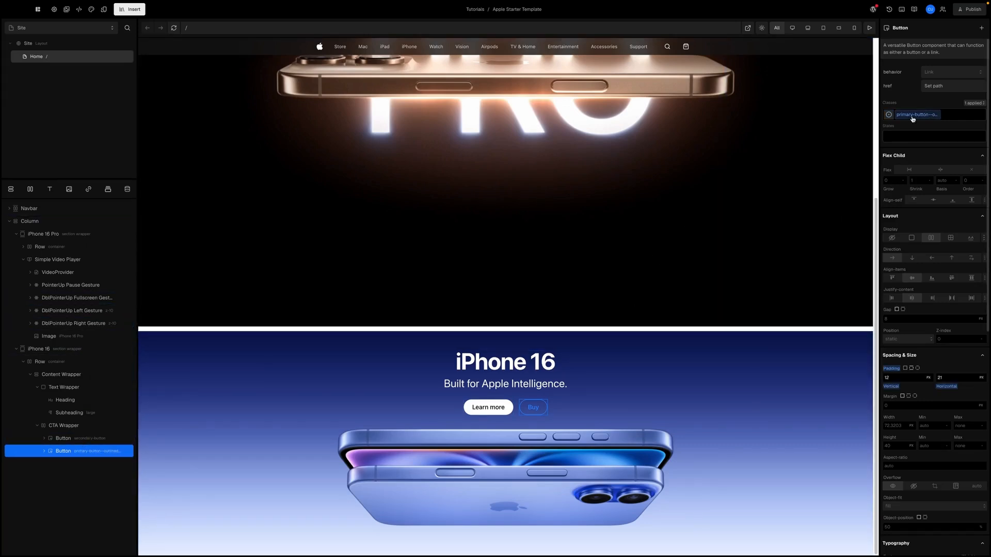
{"action": "right_click", "coordinate": [913, 119]}
{"action": "left_click", "coordinate": [884, 261]}
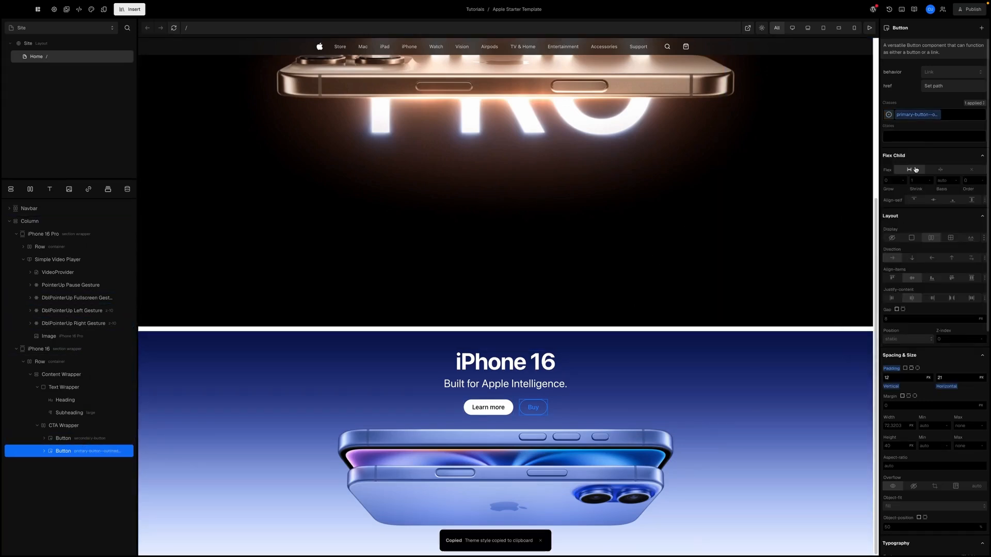
- Paste the copied styles into the Buy button's instance styles and remove its outlined primary-button class
{"action": "left_click", "coordinate": [889, 115]}
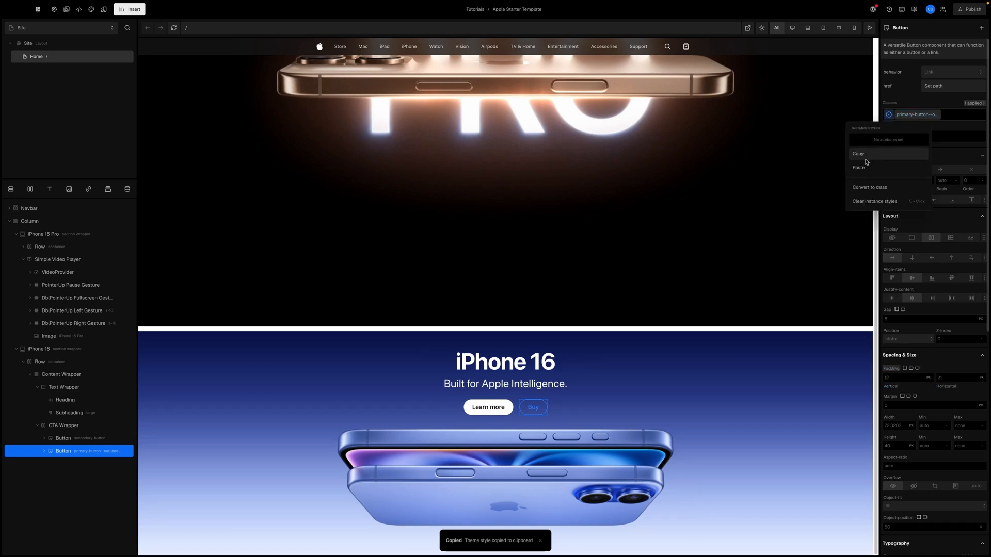
{"action": "left_click", "coordinate": [866, 169]}
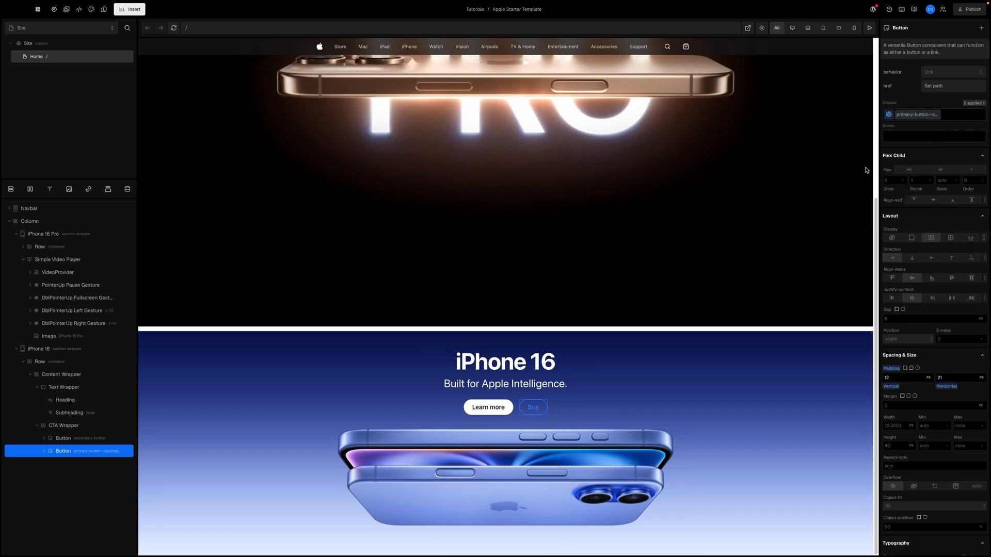
{"action": "left_click", "coordinate": [949, 113]}
{"action": "key", "text": "BackSpace"}
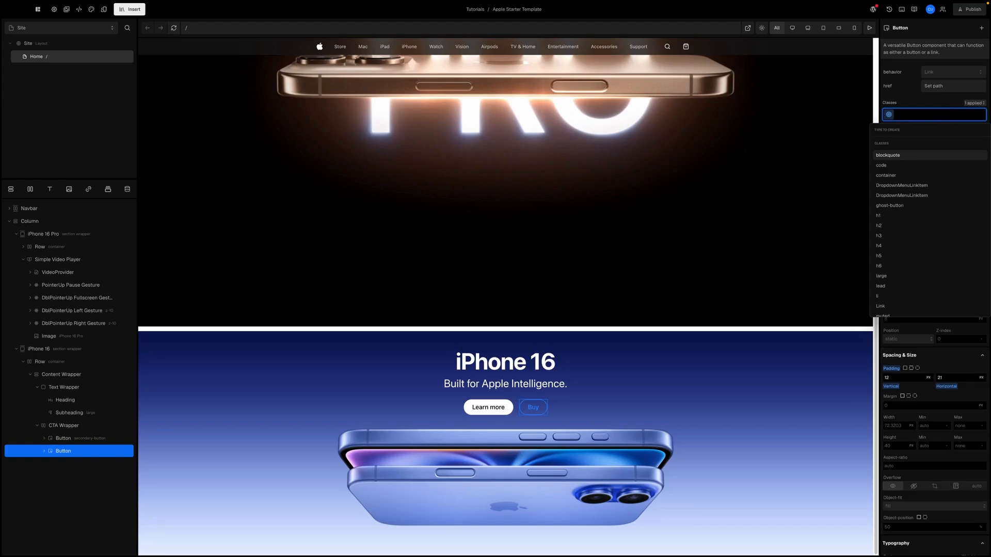
{"action": "left_click", "coordinate": [916, 107]}
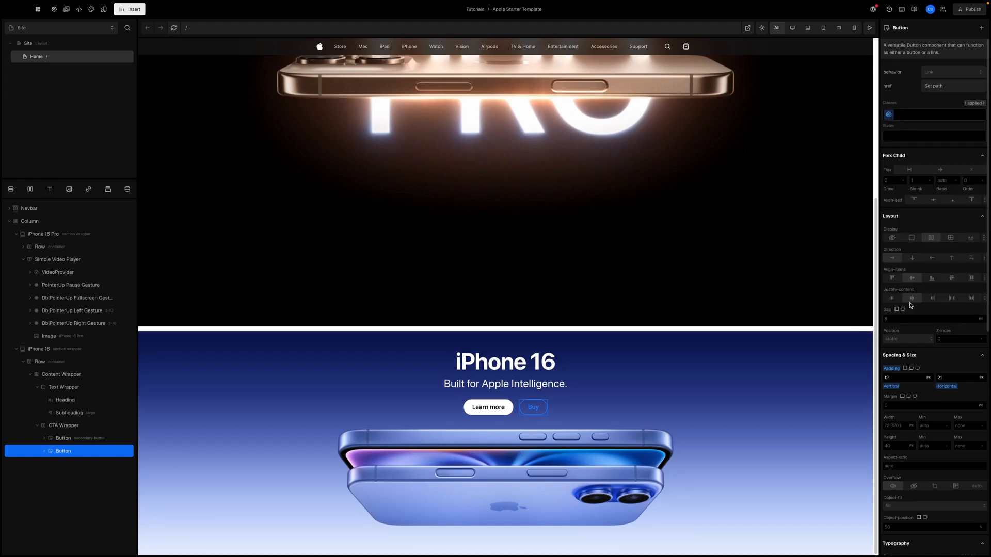
- Set the Buy button's border color to the white color token
{"action": "scroll", "coordinate": [911, 305], "scroll_direction": "down", "scroll_amount": 8}
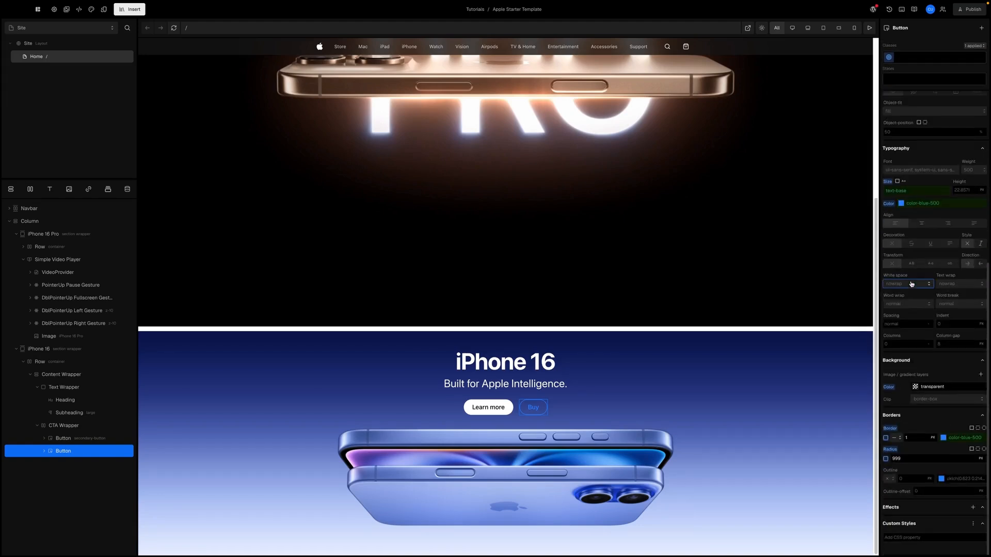
{"action": "left_click", "coordinate": [920, 440]}
{"action": "left_click", "coordinate": [943, 440]}
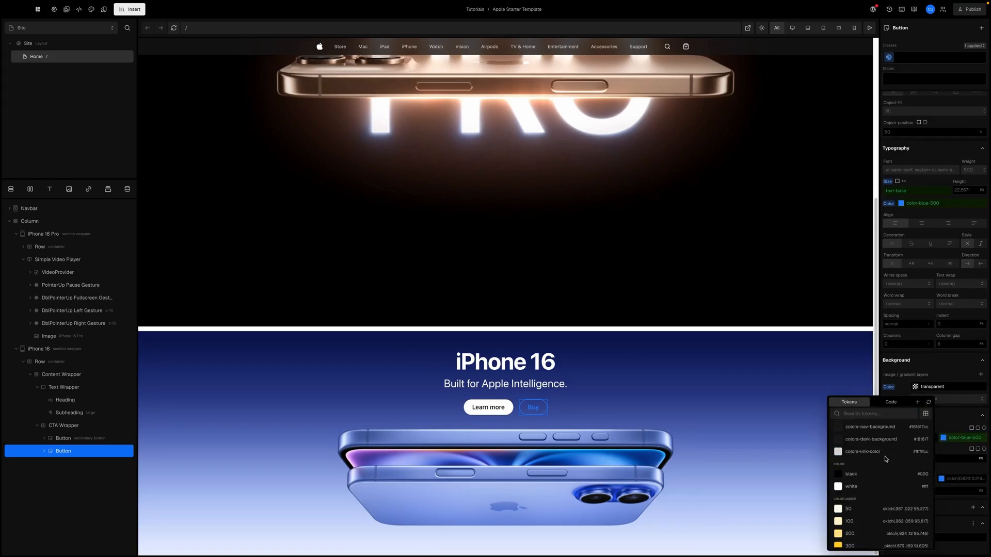
{"action": "left_click", "coordinate": [866, 486]}
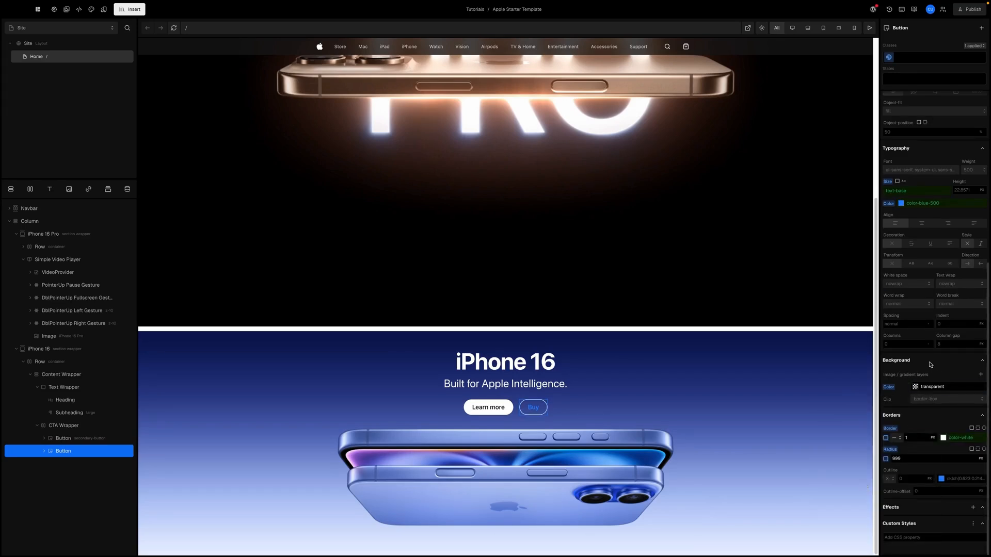
- Set the text color of the iPhone 16 section's Buy button to the white color token
{"action": "scroll", "coordinate": [908, 310], "scroll_direction": "up", "scroll_amount": 3}
{"action": "left_click", "coordinate": [901, 293]}
{"action": "scroll", "coordinate": [838, 361], "scroll_direction": "up", "scroll_amount": 10}
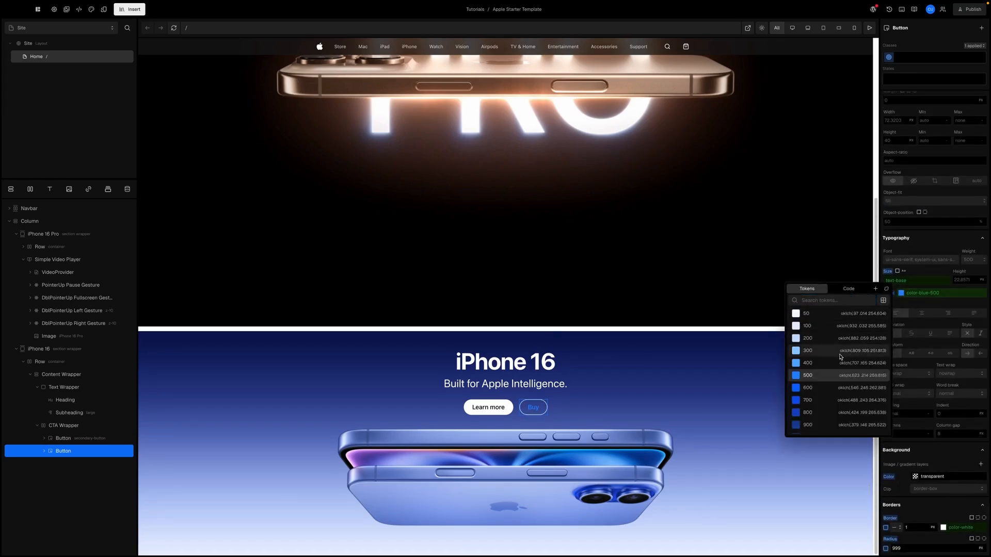
{"action": "left_click", "coordinate": [835, 373]}
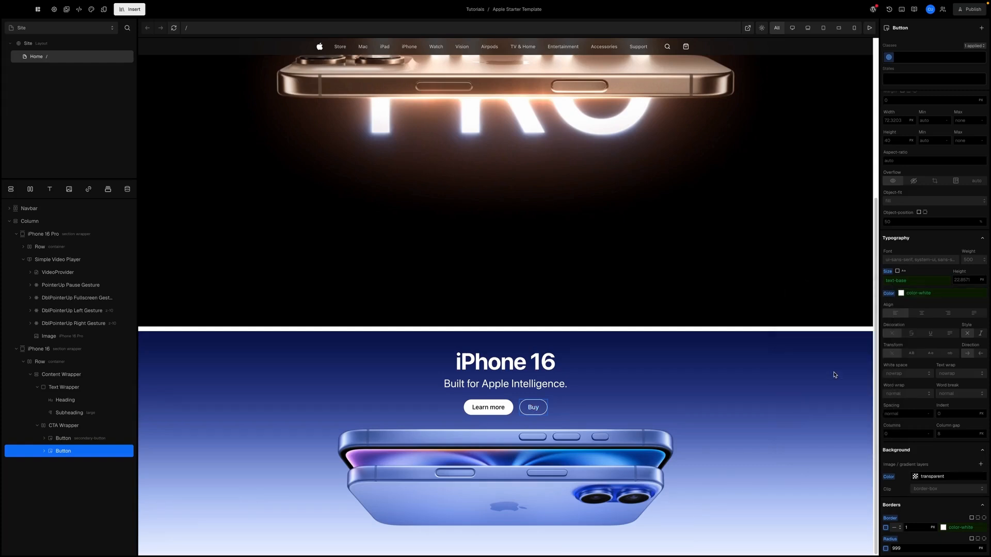
{"action": "scroll", "coordinate": [939, 294], "scroll_direction": "up", "scroll_amount": 5}
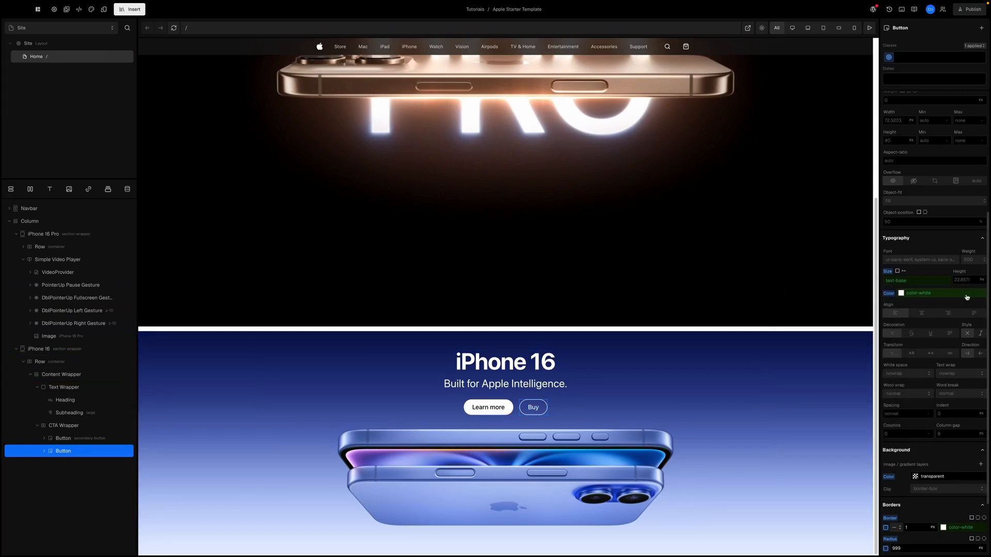
{"action": "left_click", "coordinate": [941, 293]}
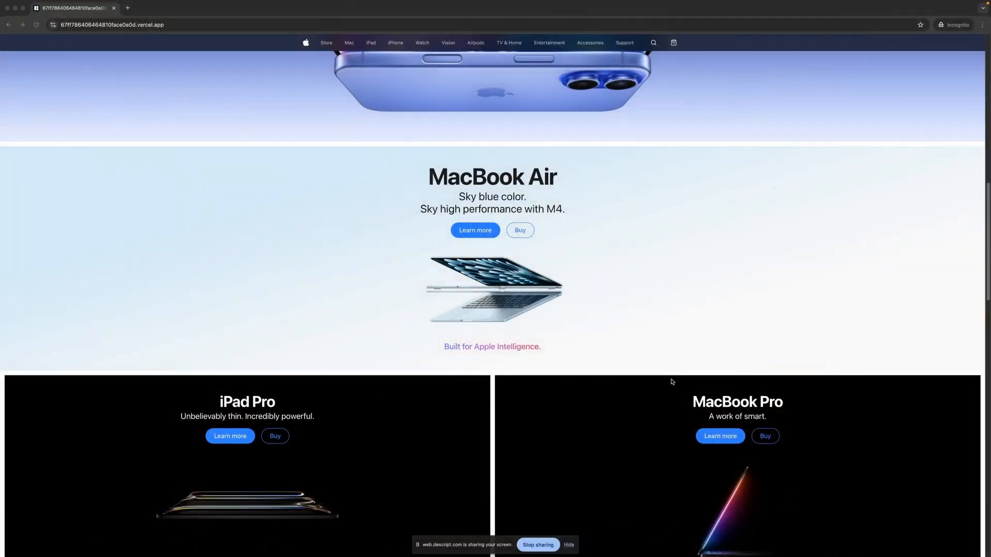
- Convert the Buy button's instance styles to a class named secondary-button-outlined
{"action": "scroll", "coordinate": [580, 277], "scroll_direction": "up", "scroll_amount": 5}
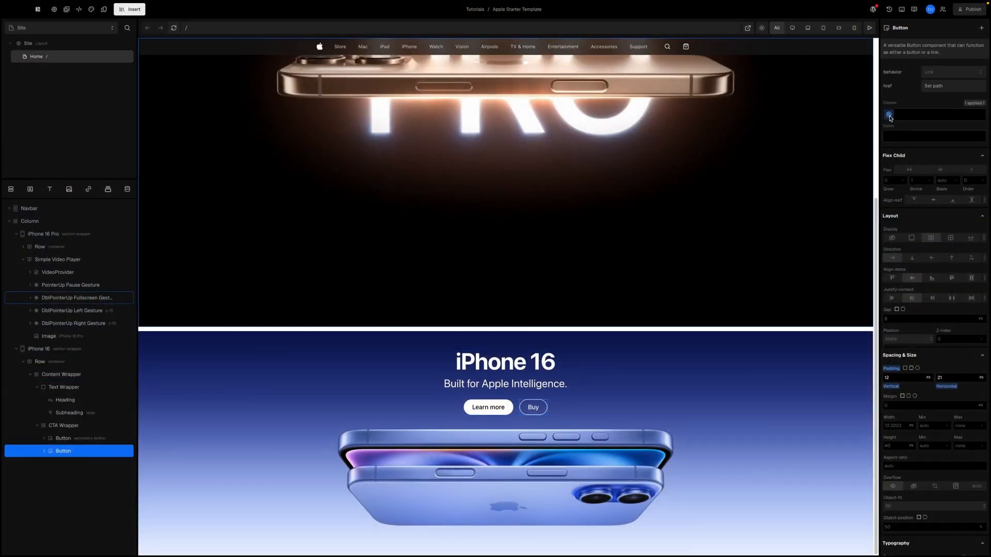
{"action": "left_click", "coordinate": [889, 116]}
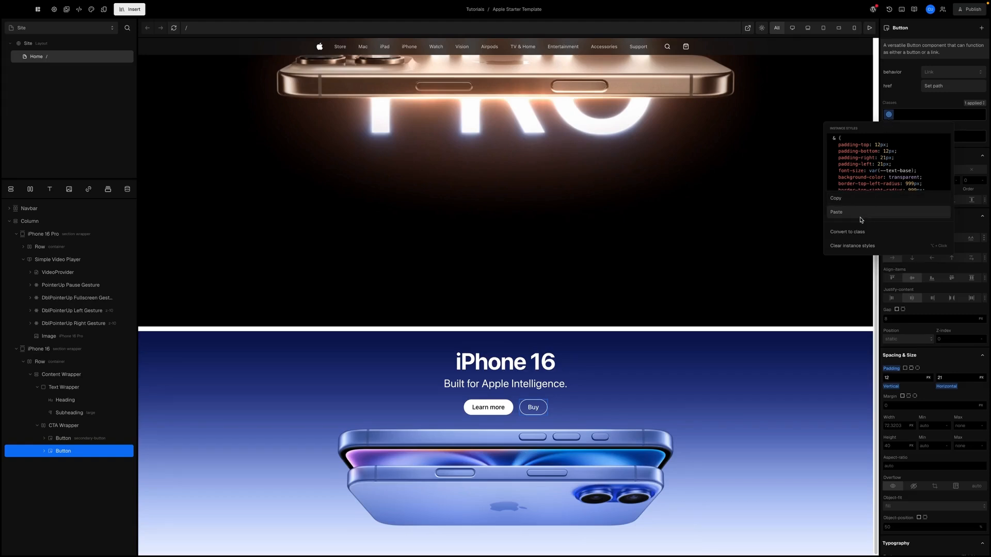
{"action": "left_click", "coordinate": [856, 231]}
{"action": "type", "text": "second"}
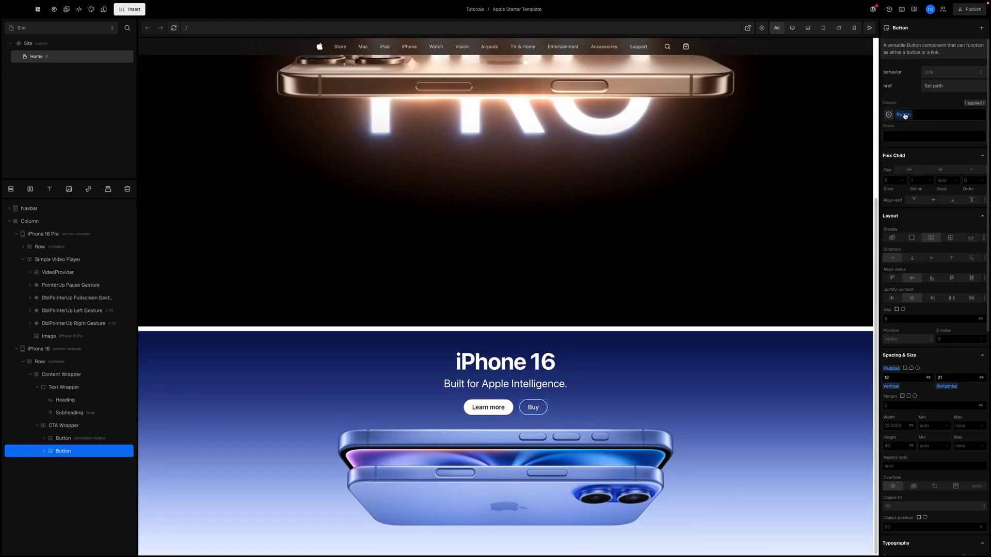
{"action": "type", "text": "ary"}
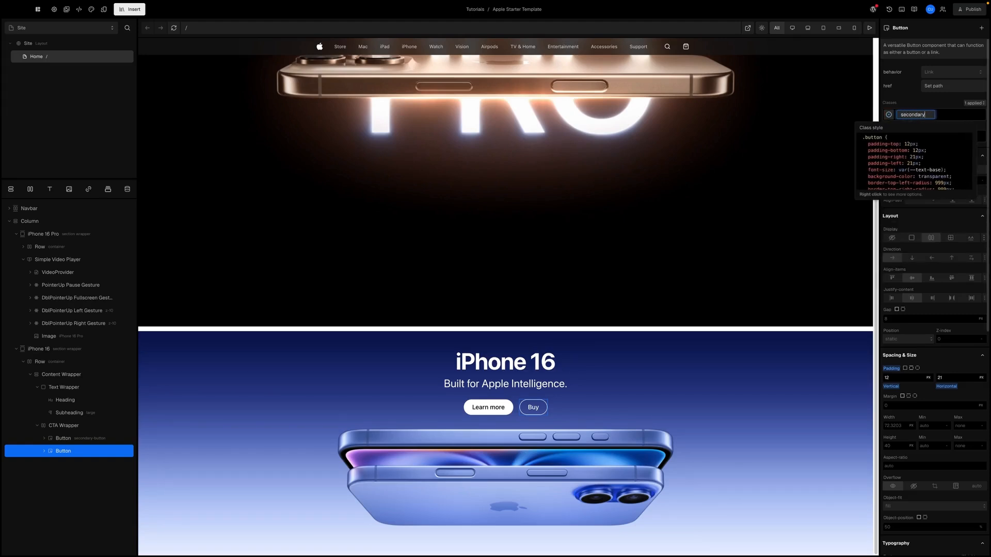
{"action": "type", "text": "-button-"}
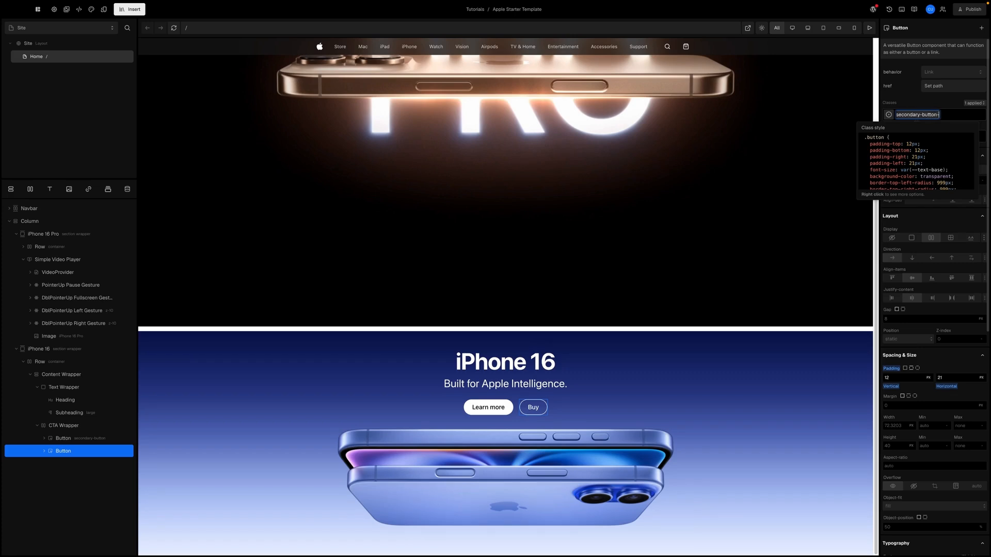
{"action": "type", "text": "outlined"}
{"action": "key", "text": "Return"}
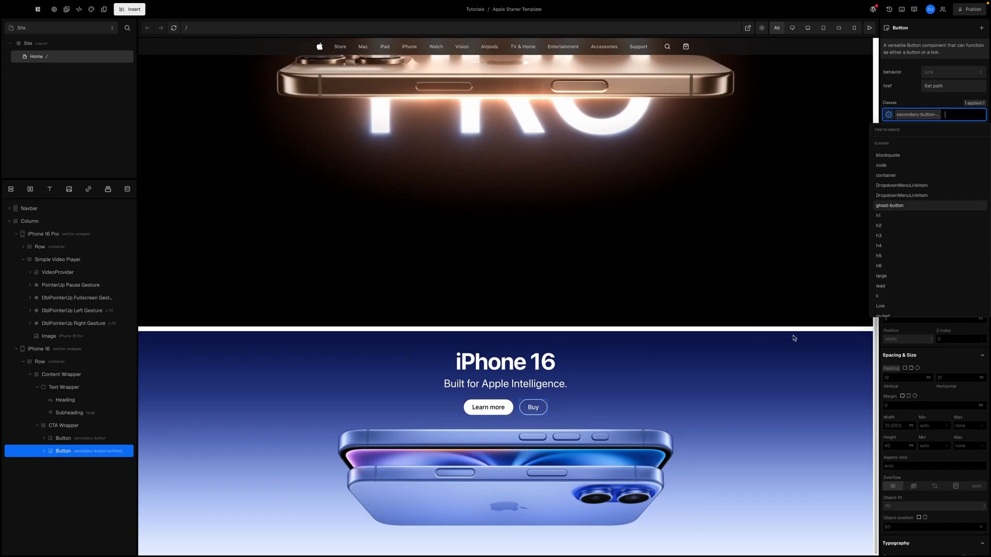
{"action": "key", "text": "Escape"}
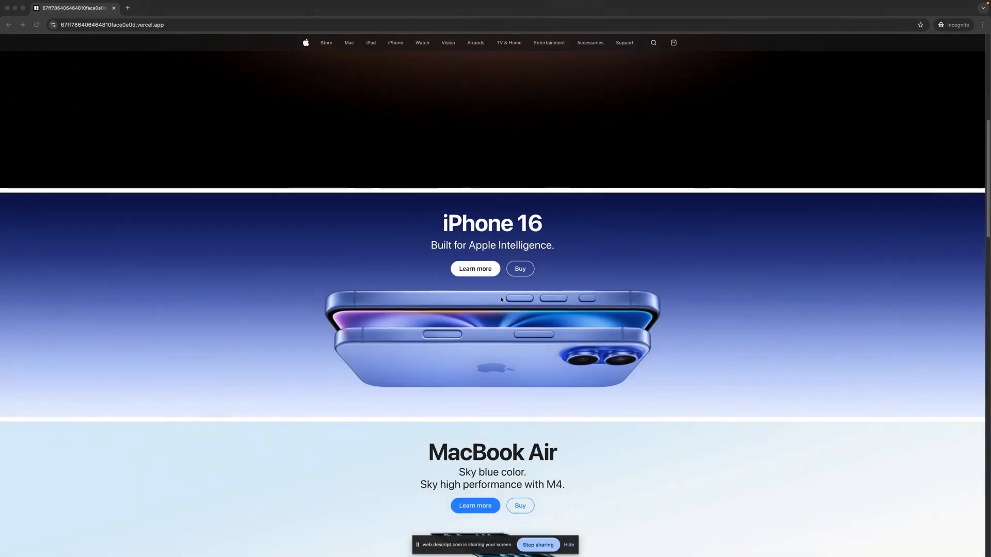
- Examine the MacBook Air section on the reference site, including its subheading, buttons and the gradient "Built for Apple Intelligence." line
{"action": "scroll", "coordinate": [402, 165], "scroll_direction": "down", "scroll_amount": 5}
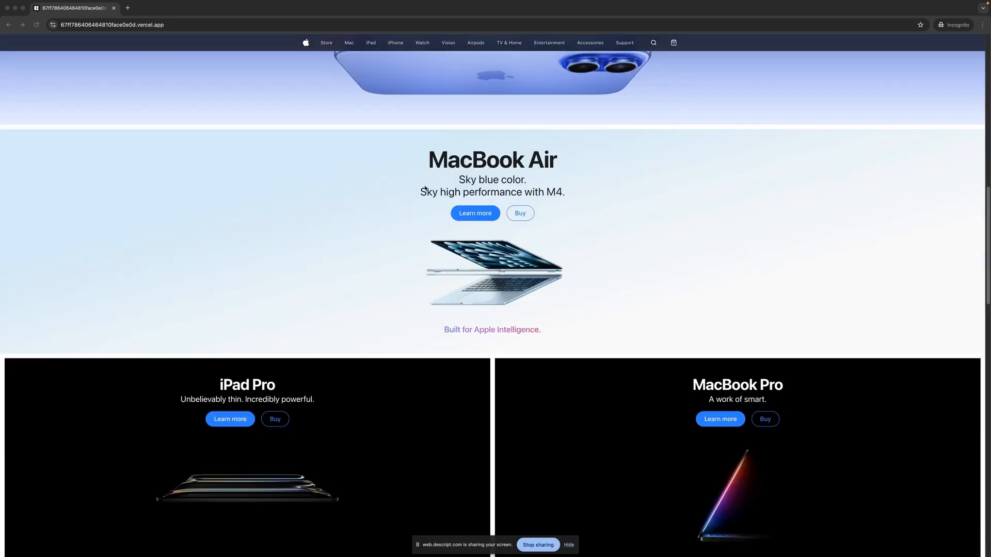
{"action": "scroll", "coordinate": [433, 163], "scroll_direction": "up", "scroll_amount": 5}
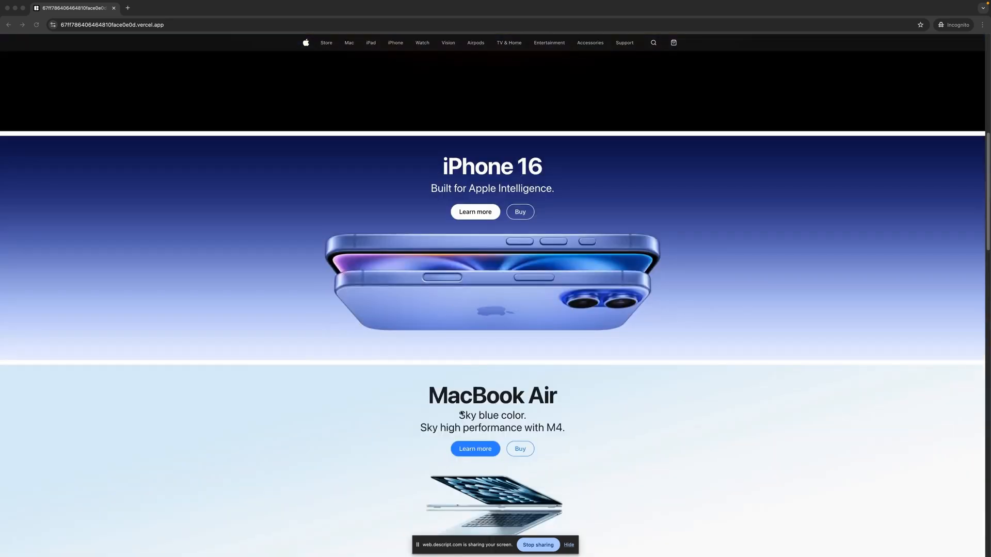
{"action": "scroll", "coordinate": [461, 414], "scroll_direction": "down", "scroll_amount": 3}
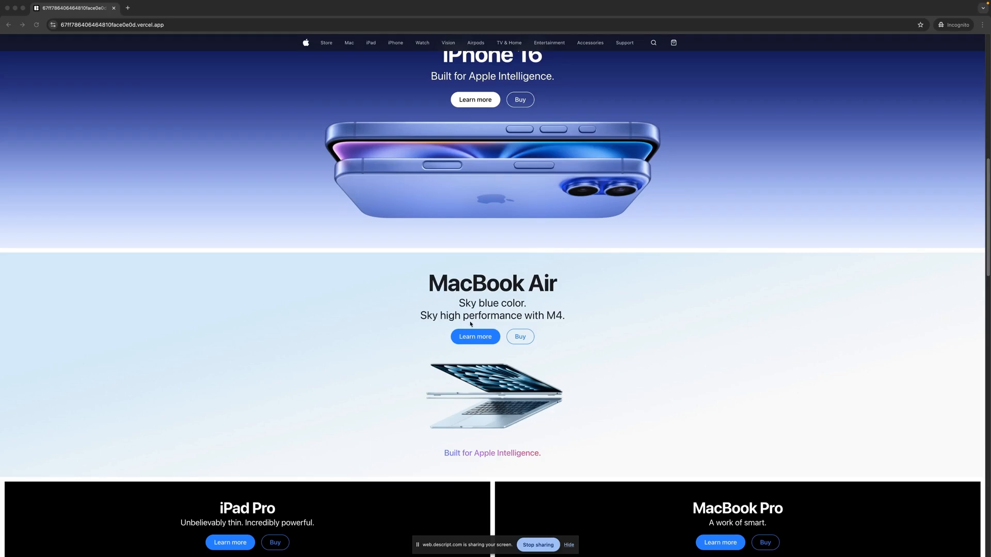
{"action": "scroll", "coordinate": [470, 353], "scroll_direction": "down", "scroll_amount": 3}
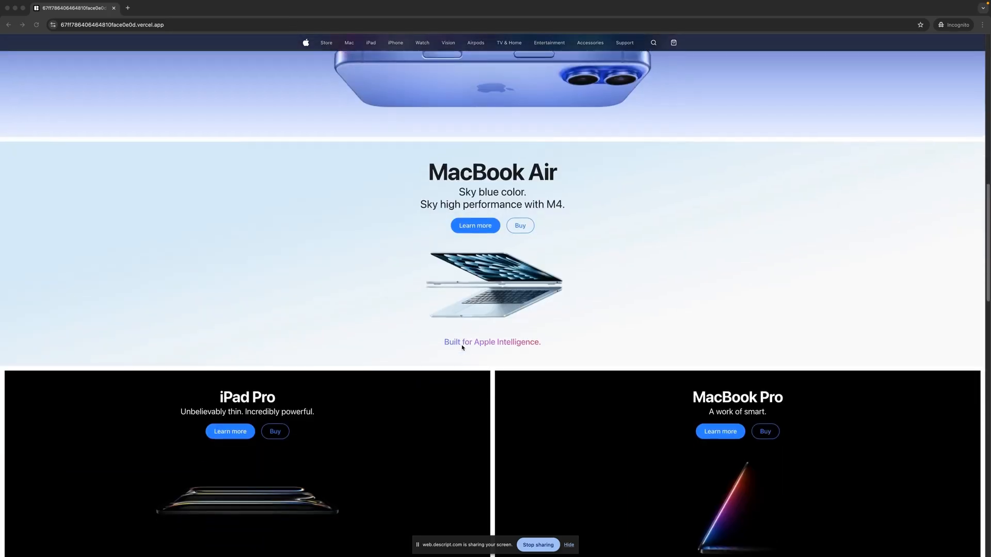
{"action": "left_click_drag", "start_coordinate": [447, 343], "coordinate": [544, 348]}
{"action": "left_click", "coordinate": [544, 348]}
{"action": "scroll", "coordinate": [537, 310], "scroll_direction": "up", "scroll_amount": 3}
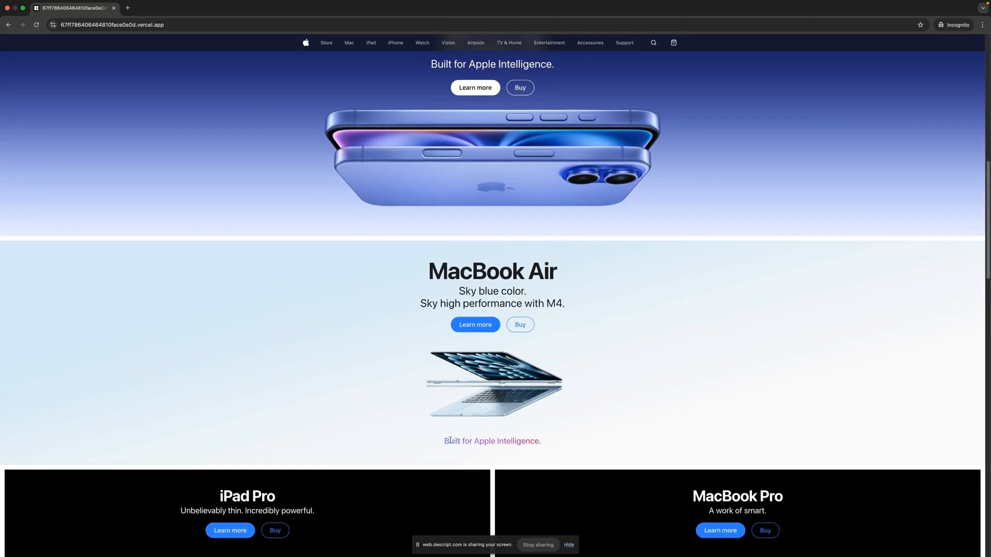
{"action": "left_click_drag", "start_coordinate": [444, 442], "coordinate": [544, 442]}
{"action": "left_click", "coordinate": [545, 442]}
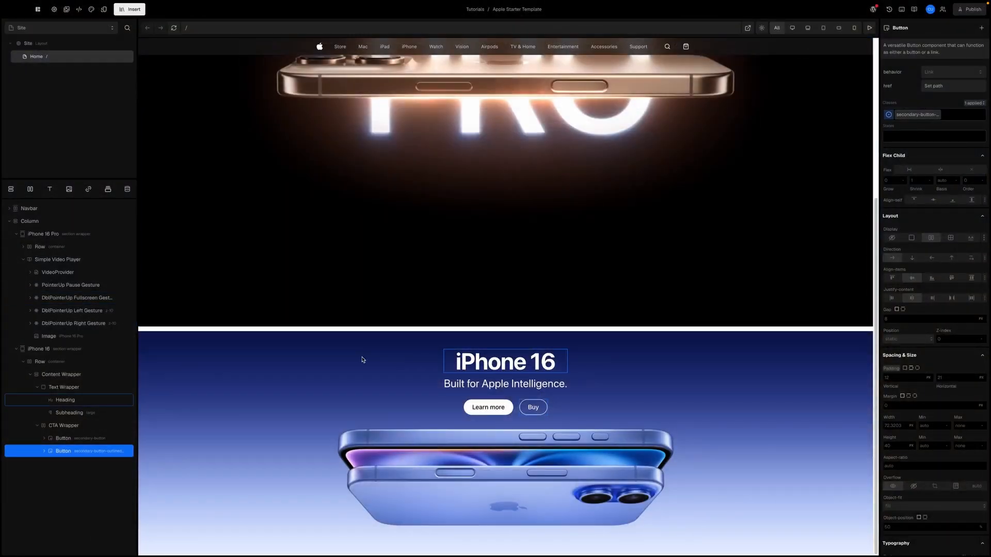
- Duplicate the iPhone 16 section in the Apple Starter Template and expand the copy's row and content wrapper
{"action": "left_click", "coordinate": [37, 427]}
{"action": "left_click", "coordinate": [17, 349]}
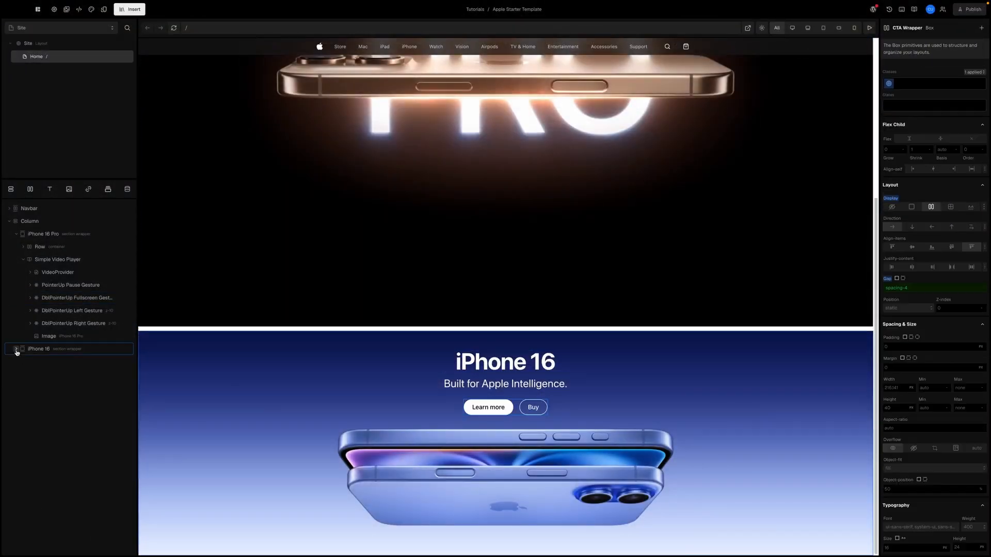
{"action": "left_click", "coordinate": [45, 352]}
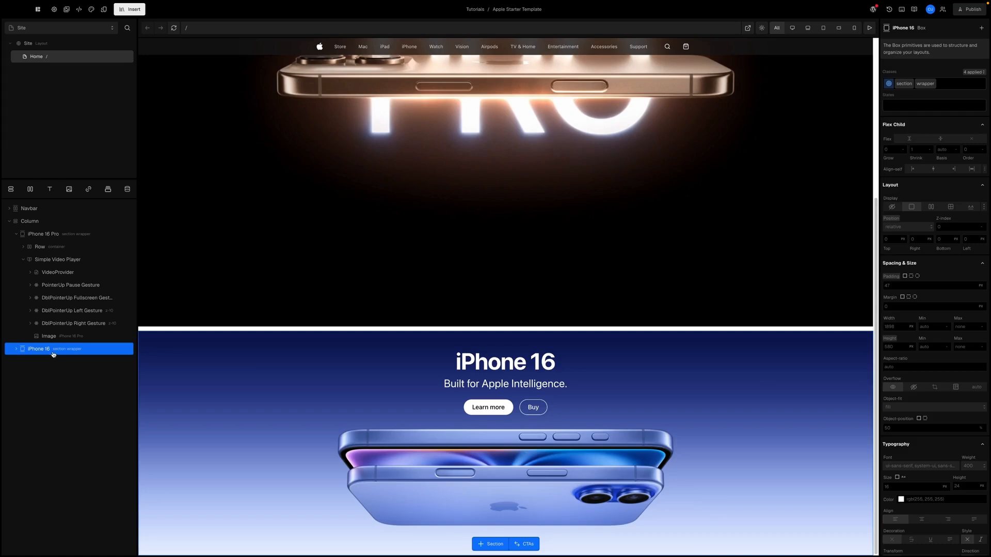
{"action": "key", "text": "ctrl+d"}
{"action": "left_click", "coordinate": [23, 374]}
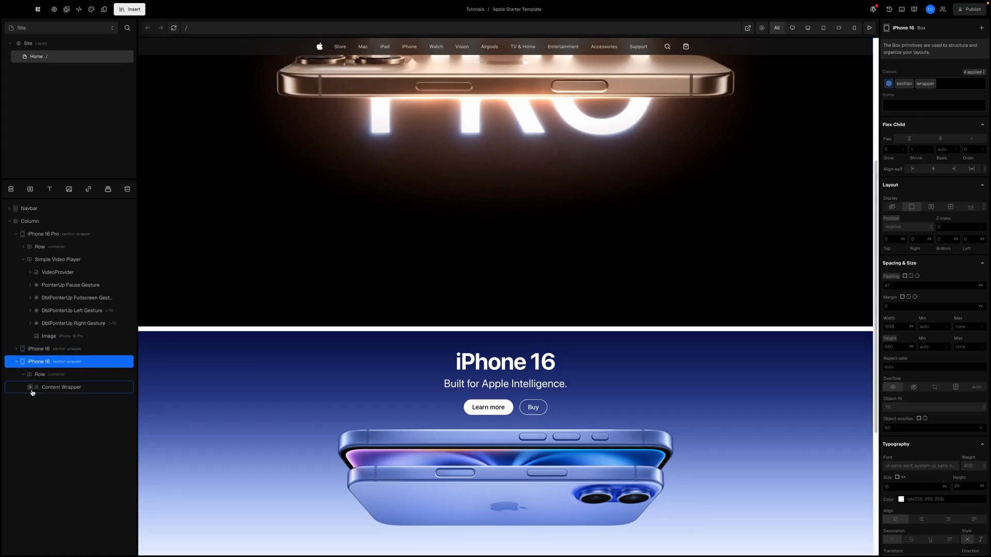
{"action": "left_click", "coordinate": [30, 389]}
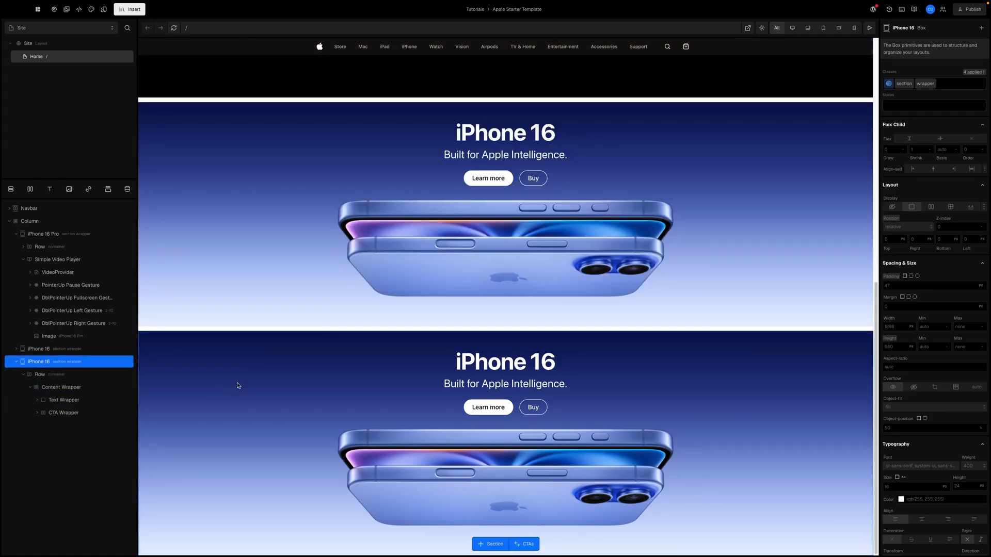
- Change the duplicated section's heading text to "MacBook Air"
{"action": "left_click", "coordinate": [73, 413]}
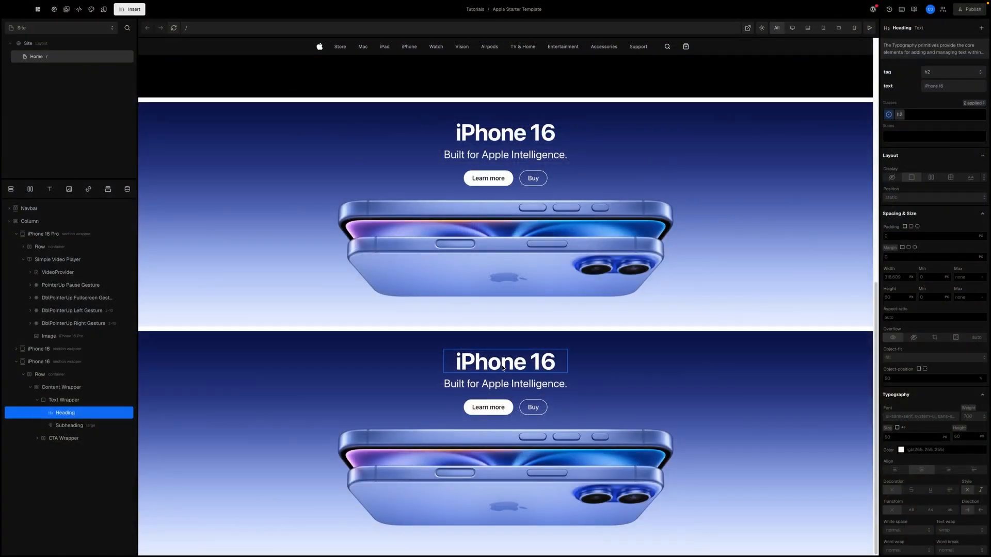
{"action": "double_click", "coordinate": [502, 368]}
{"action": "type", "text": "MacBook Air"}
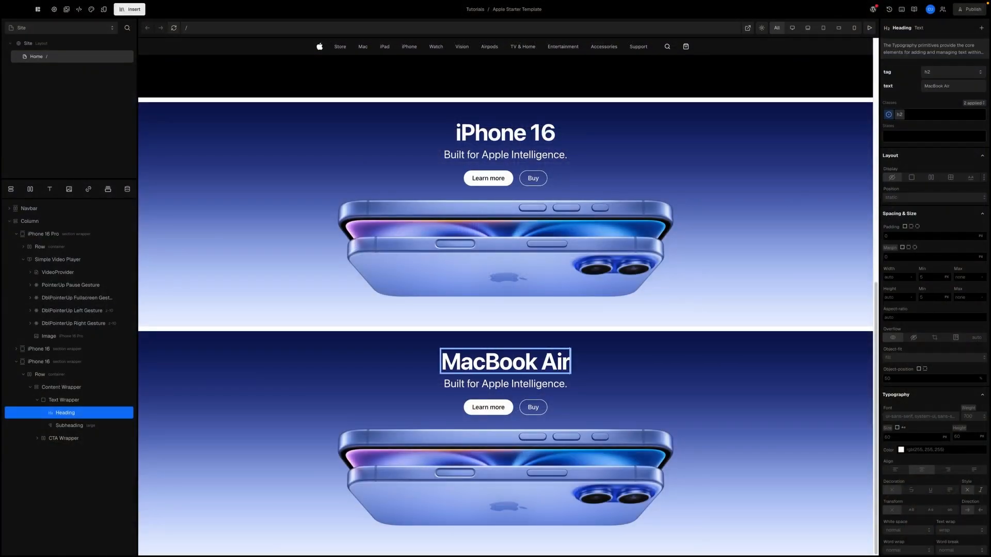
- Replace the duplicated section's subheading with "Sky blue color. Sky high performance with M4." on two lines, copied from the reference site
{"action": "left_click", "coordinate": [489, 386]}
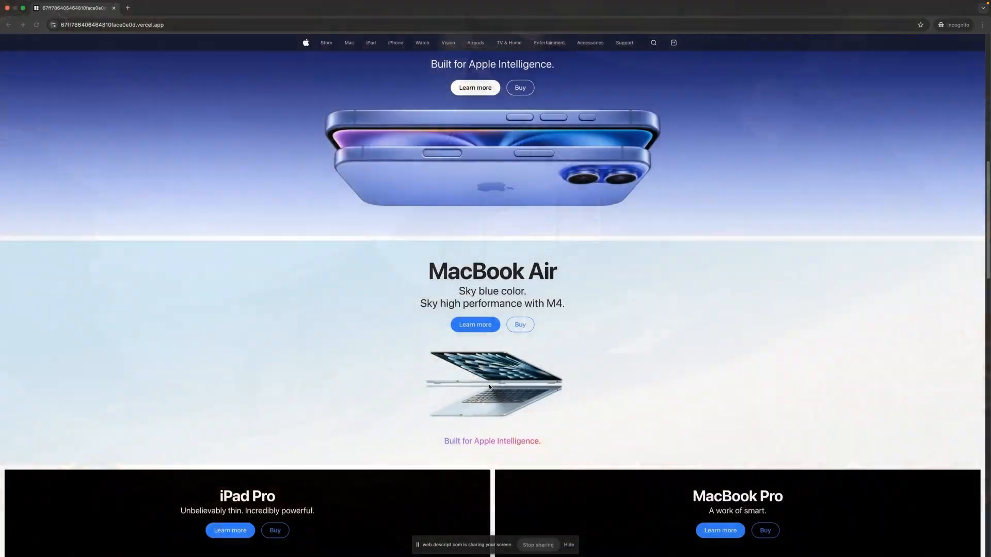
{"action": "left_click_drag", "start_coordinate": [457, 289], "coordinate": [578, 310]}
{"action": "key", "text": "ctrl+c"}
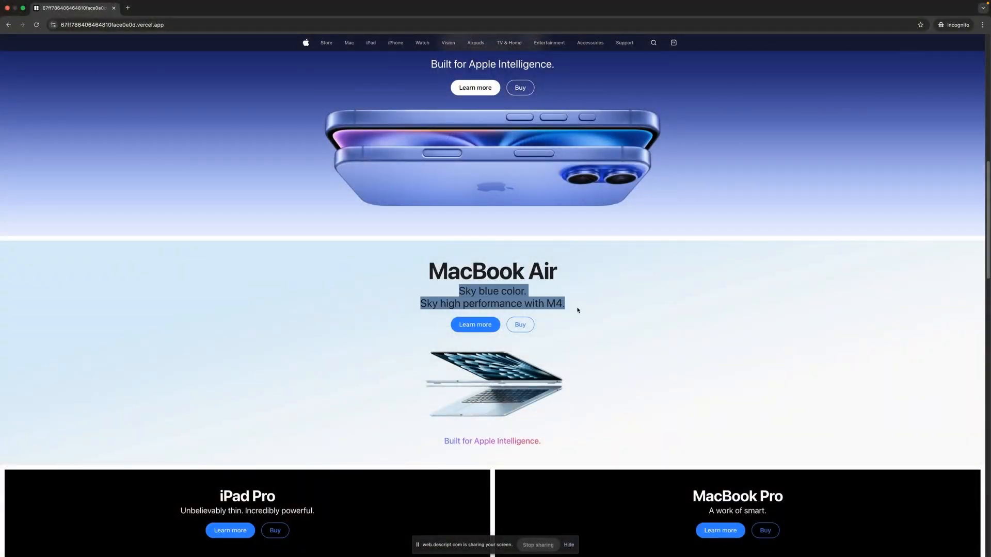
{"action": "key", "text": "super+Tab"}
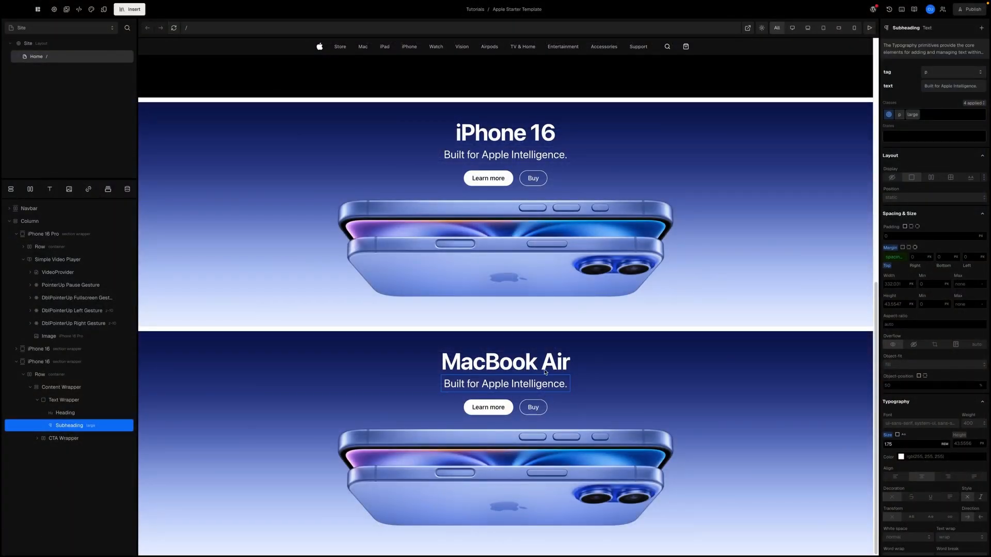
{"action": "left_click", "coordinate": [937, 87]}
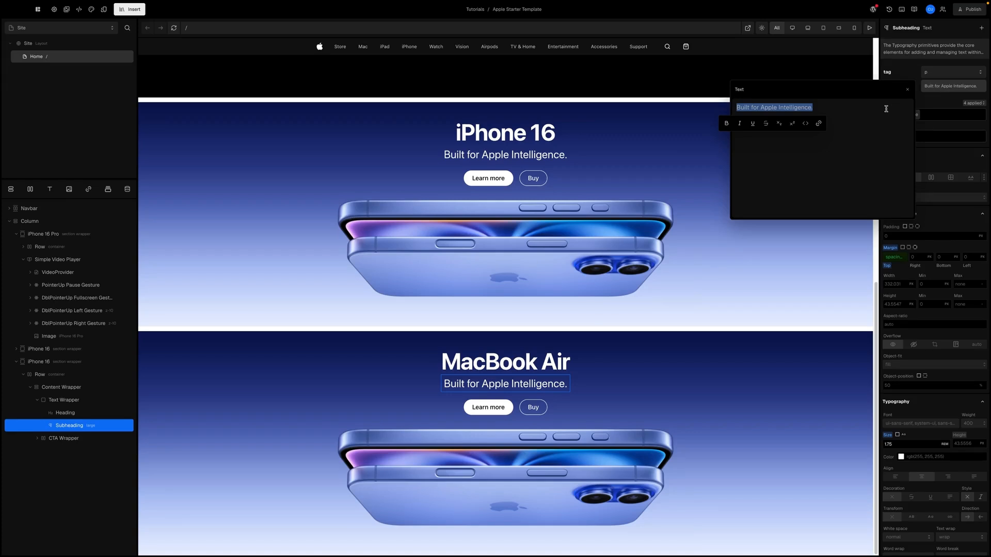
{"action": "key", "text": "ctrl+v"}
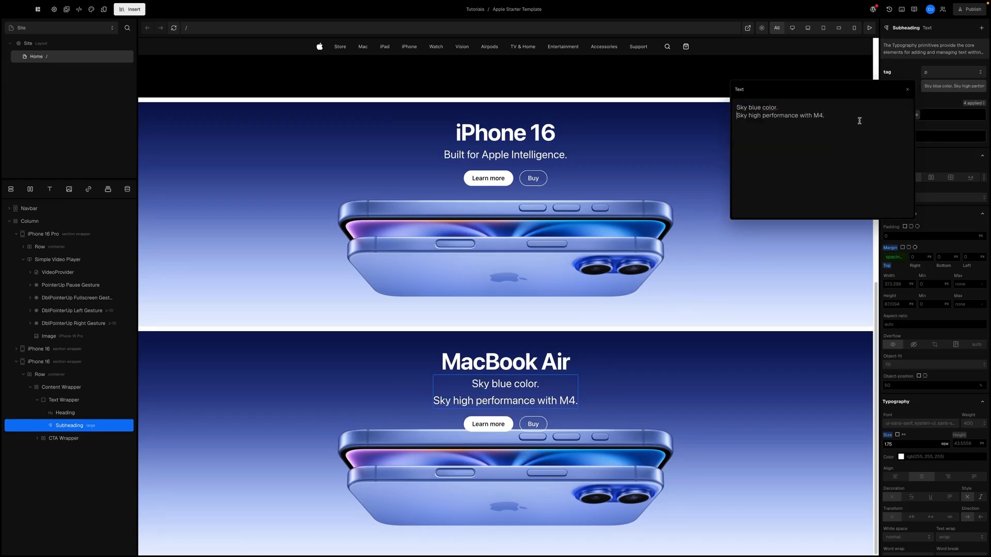
{"action": "left_click", "coordinate": [934, 102]}
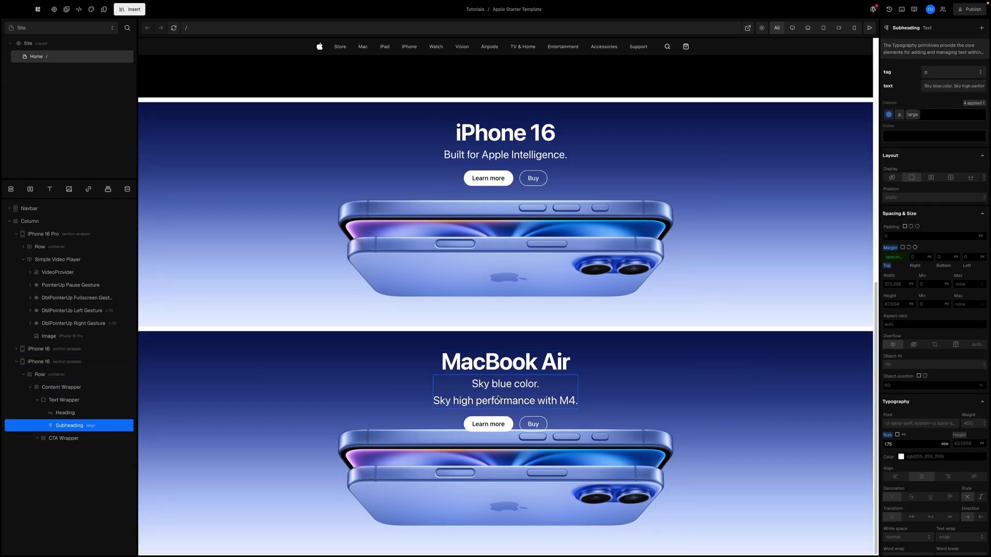
- Set the line height of the MacBook Air subheading to 1.143 px
{"action": "scroll", "coordinate": [929, 351], "scroll_direction": "down", "scroll_amount": 2}
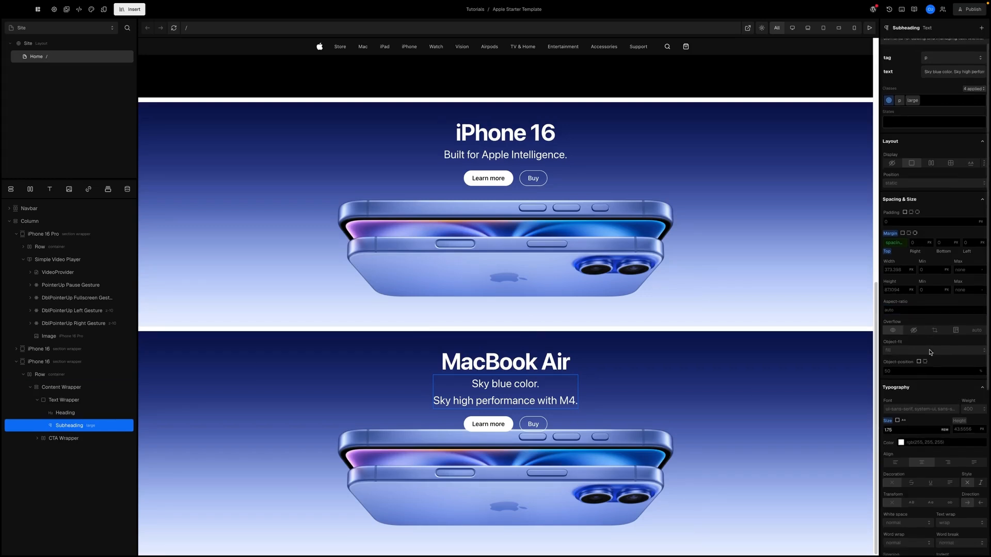
{"action": "scroll", "coordinate": [931, 352], "scroll_direction": "down", "scroll_amount": 1}
{"action": "left_click", "coordinate": [963, 317]}
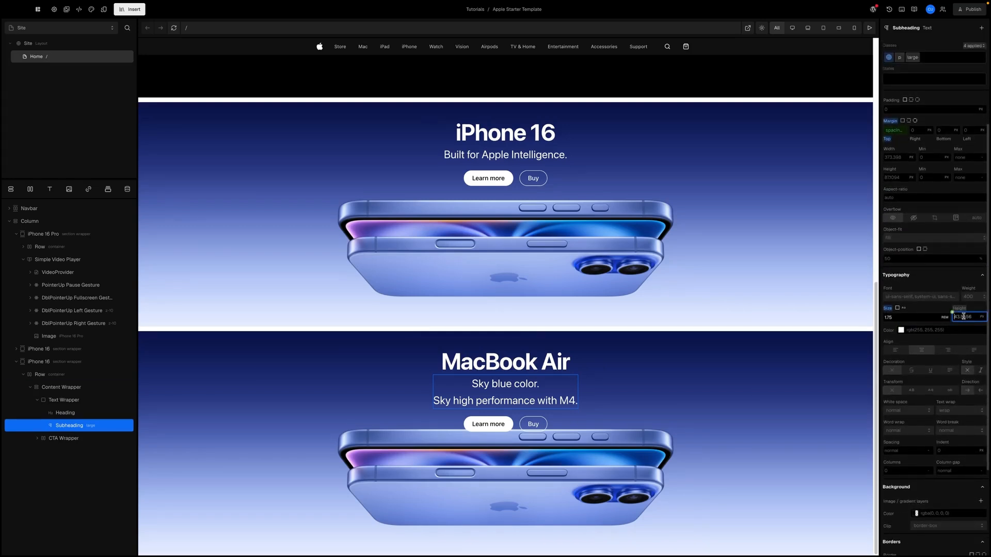
{"action": "type", "text": "1.143"}
{"action": "key", "text": "Return"}
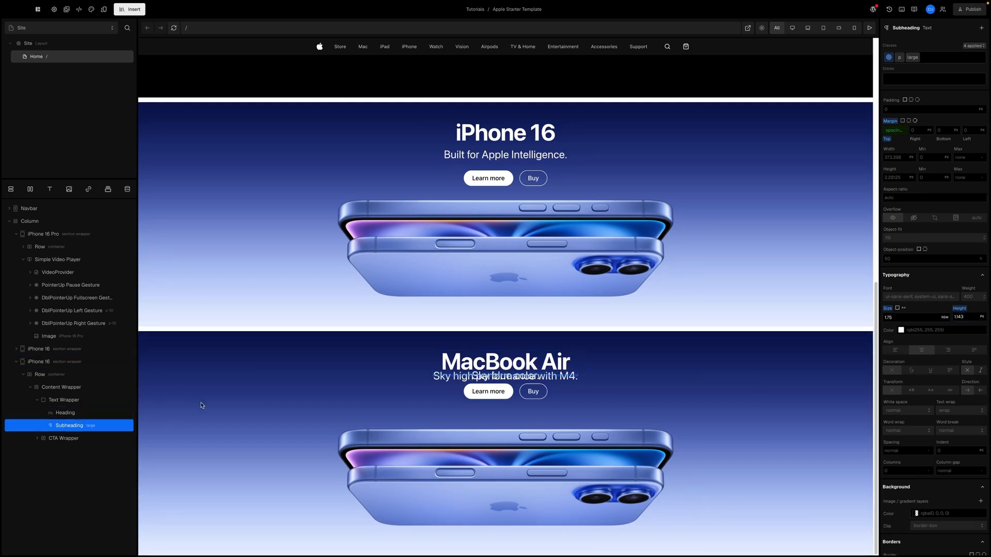
- Set the height of the MacBook Air subheading's box to 20 px
{"action": "scroll", "coordinate": [916, 268], "scroll_direction": "up", "scroll_amount": 3}
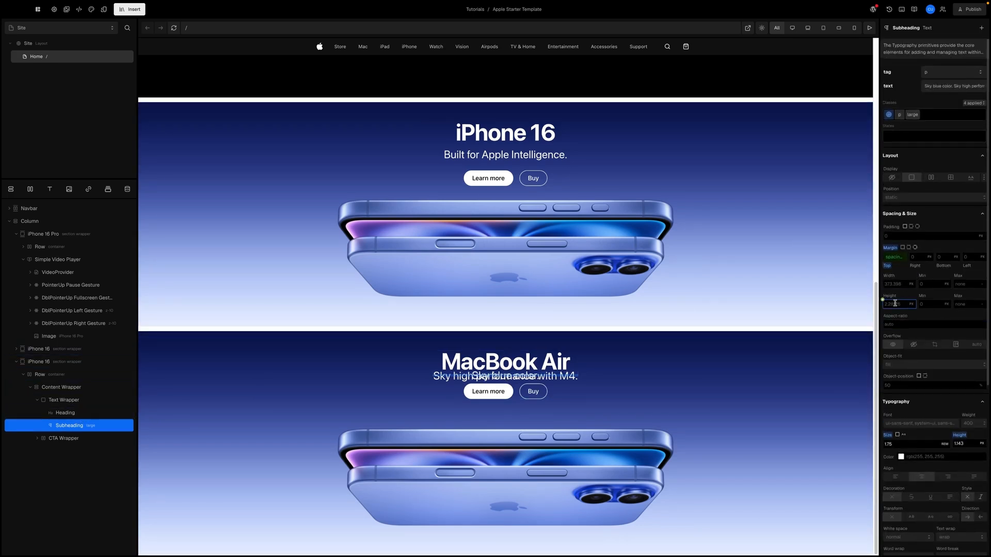
{"action": "scroll", "coordinate": [894, 301], "scroll_direction": "down", "scroll_amount": 1}
{"action": "left_click", "coordinate": [894, 283]}
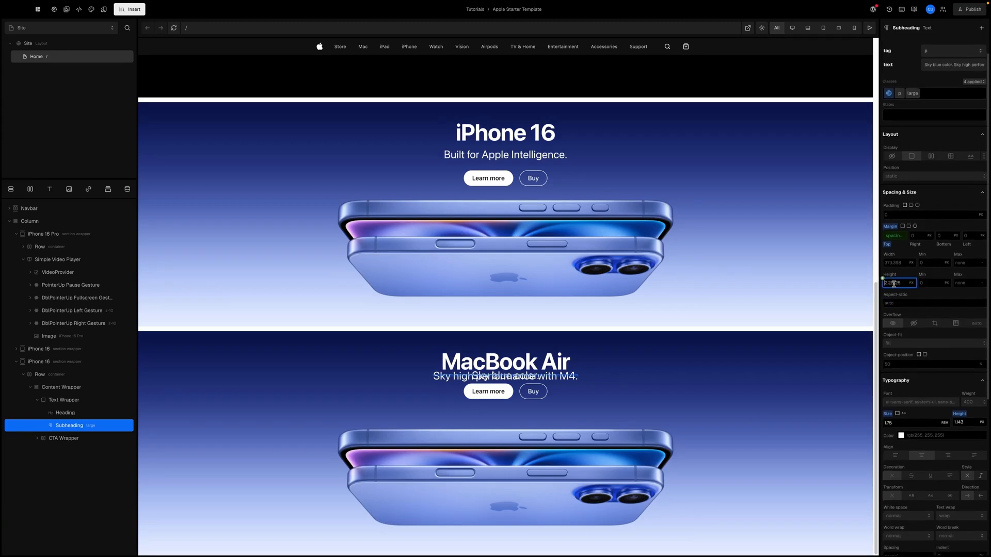
{"action": "key", "text": "ctrl+a"}
{"action": "type", "text": "20"}
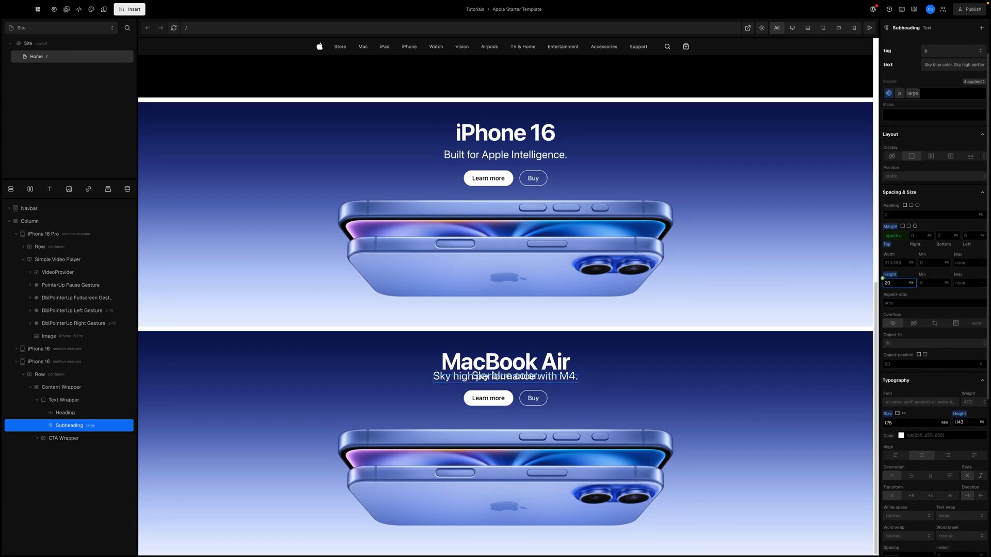
- Clear the fixed height from the MacBook Air subheading's box
{"action": "type", "text": "20"}
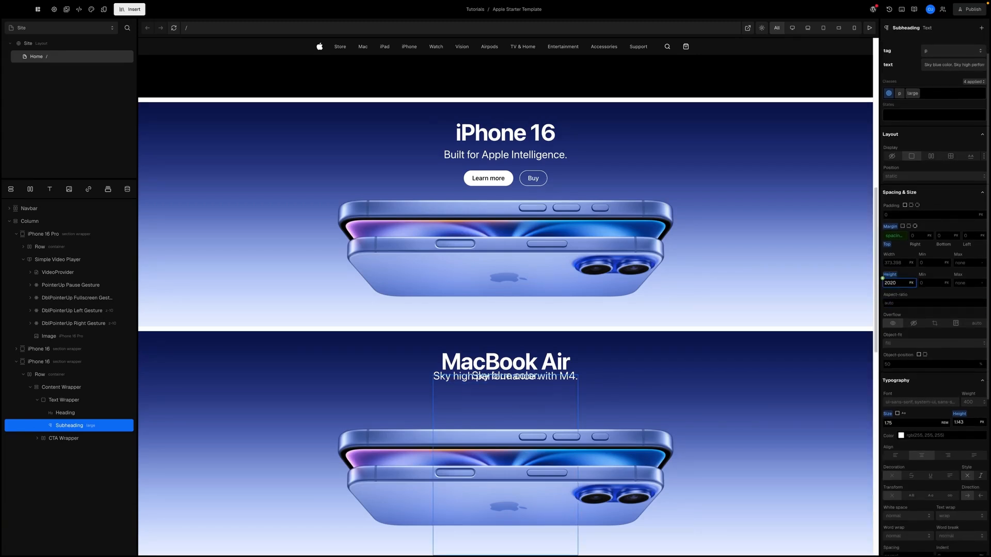
{"action": "key", "text": "BackSpace"}
{"action": "key", "text": "BackSpace"}
{"action": "key", "text": "BackSpace"}
{"action": "key", "text": "BackSpace"}
{"action": "left_click", "coordinate": [898, 303]}
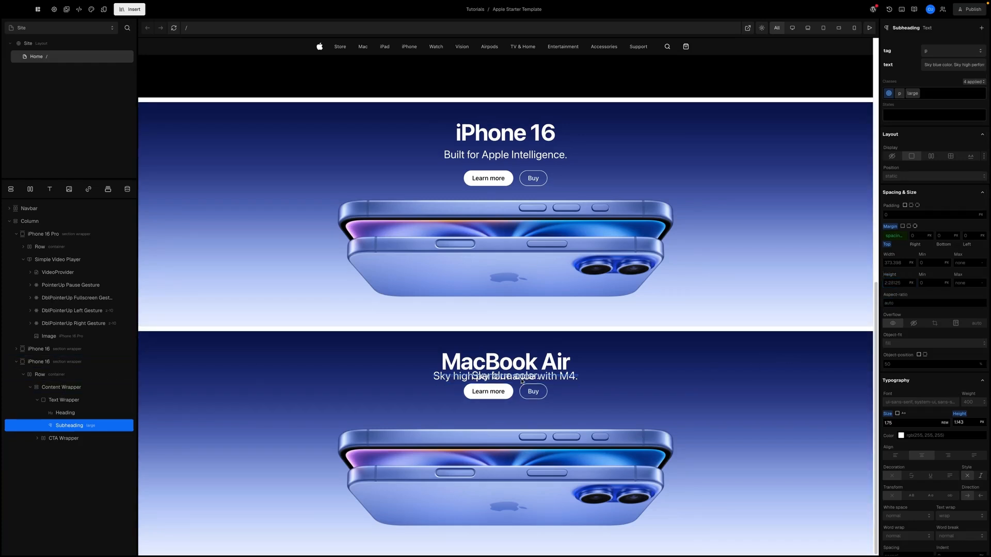
- Change the unit of the MacBook Air subheading's line height from px to unitless and compare it with the reference site
{"action": "left_click", "coordinate": [982, 425]}
{"action": "left_click", "coordinate": [976, 434]}
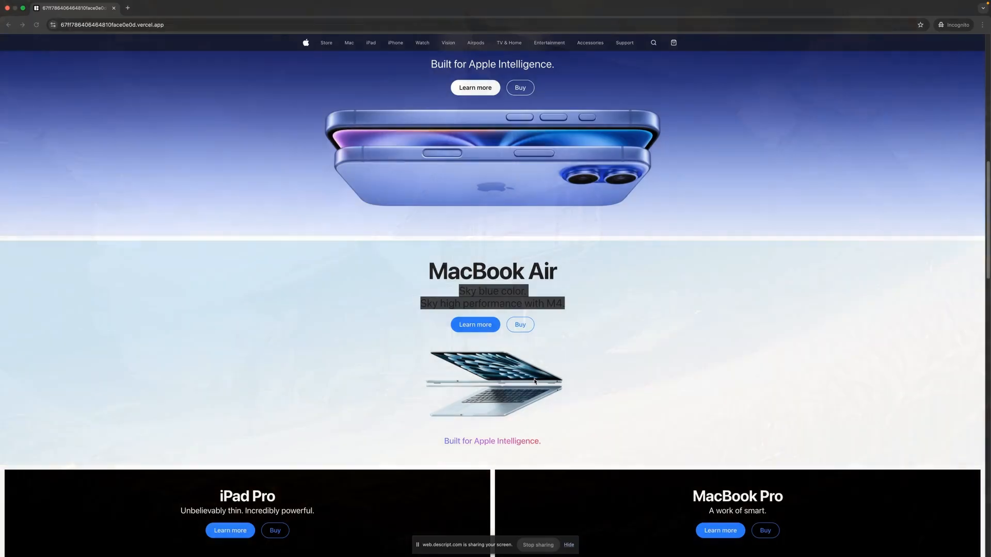
{"action": "left_click", "coordinate": [481, 303]}
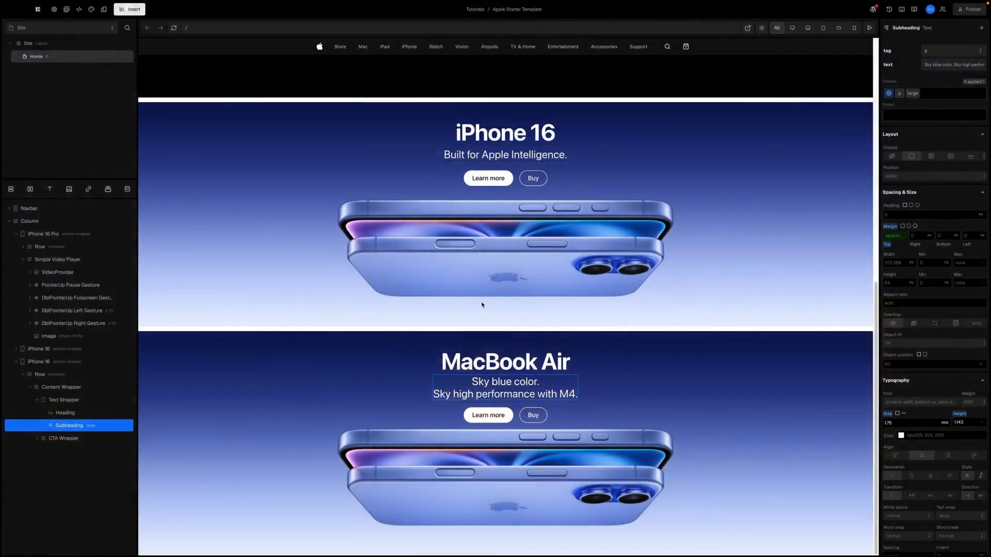
- Set the text color of the MacBook Air section's Text Wrapper to the black color token
{"action": "left_click", "coordinate": [61, 402]}
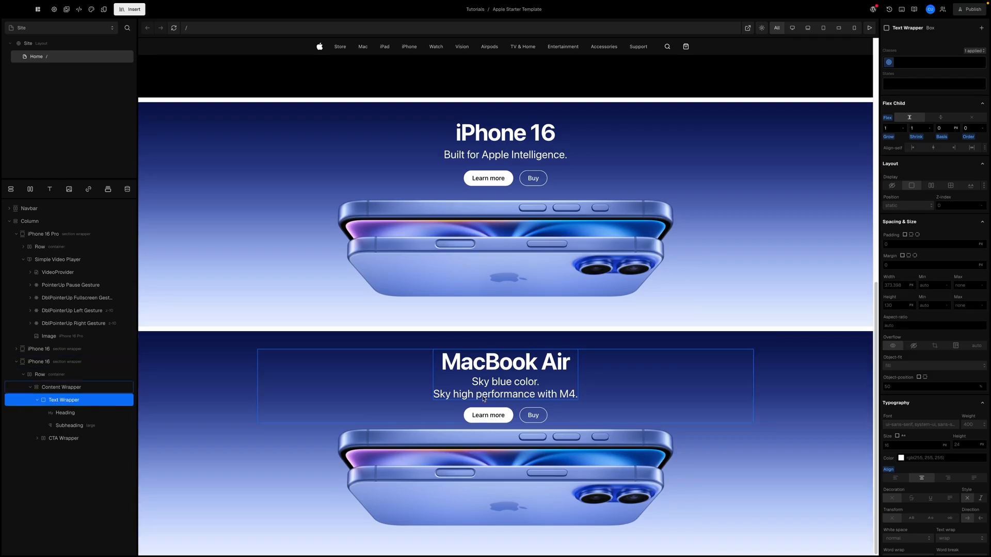
{"action": "scroll", "coordinate": [922, 346], "scroll_direction": "down", "scroll_amount": 5}
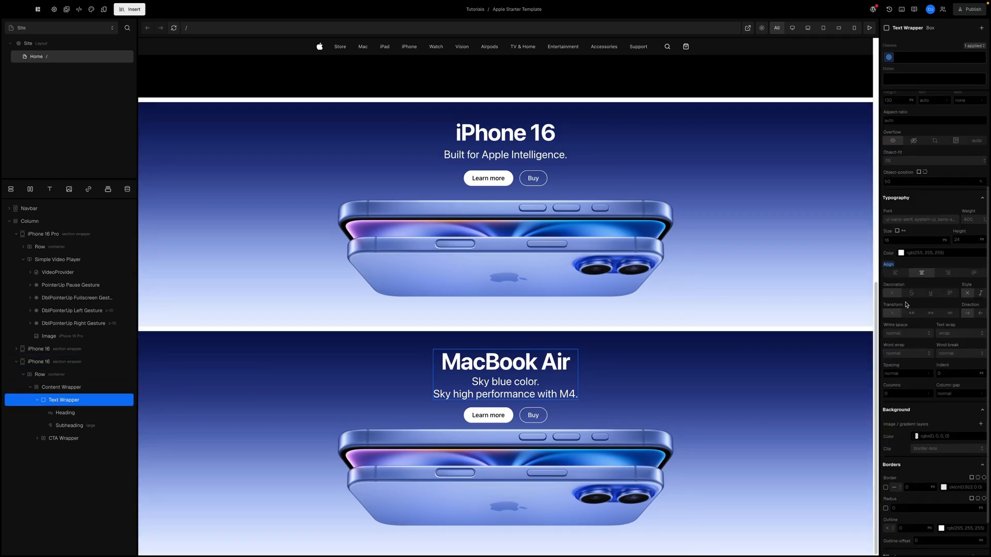
{"action": "left_click", "coordinate": [901, 254]}
{"action": "left_click", "coordinate": [900, 255]}
{"action": "left_click", "coordinate": [896, 249]}
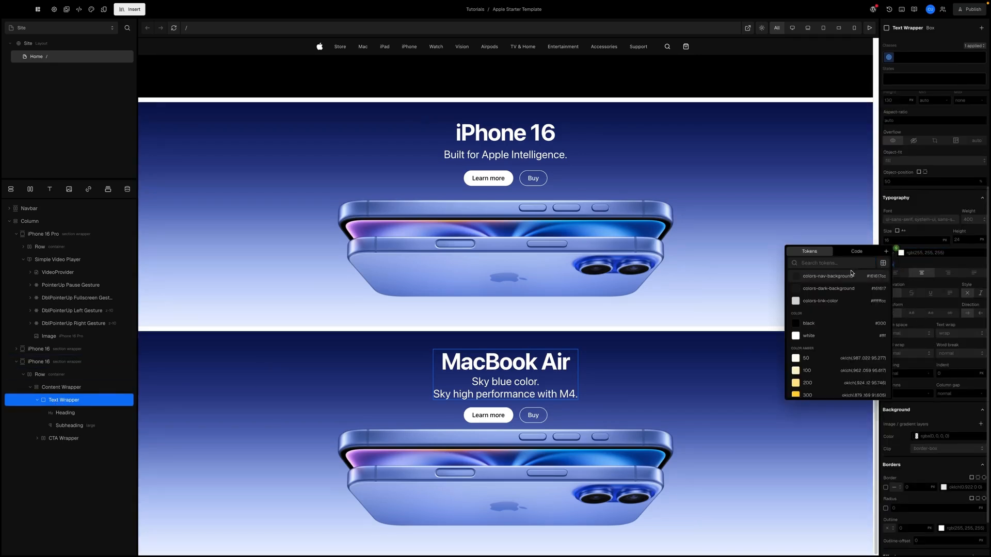
{"action": "left_click", "coordinate": [826, 323]}
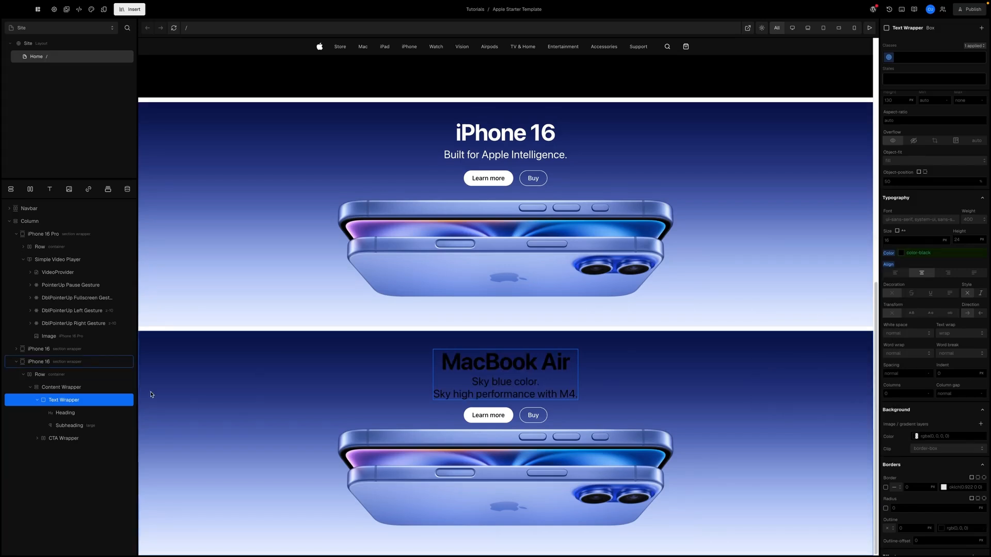
- Copy the CTA Wrapper with the blue buttons from the iPhone 16 Pro section
{"action": "left_click", "coordinate": [37, 439]}
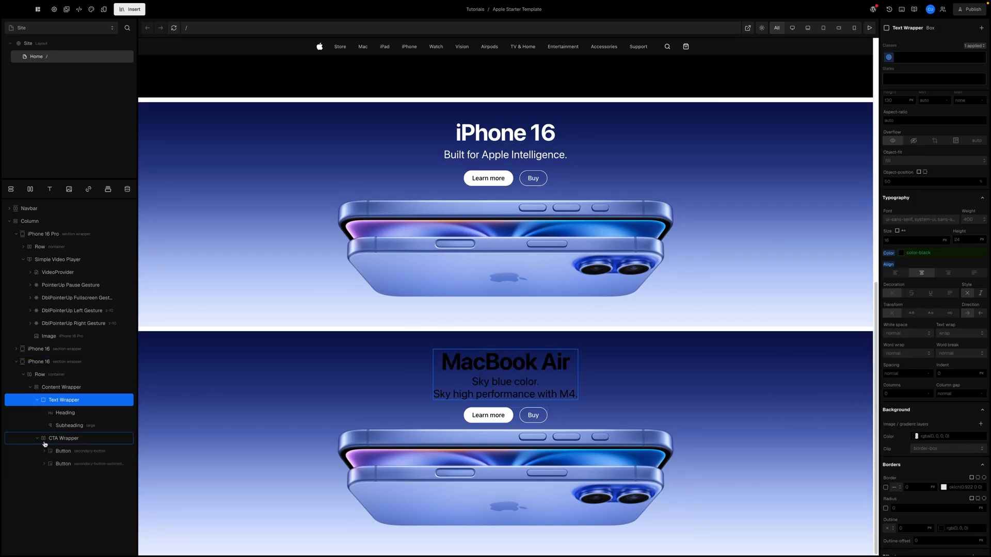
{"action": "left_click", "coordinate": [37, 438]}
{"action": "scroll", "coordinate": [309, 339], "scroll_direction": "up", "scroll_amount": 10}
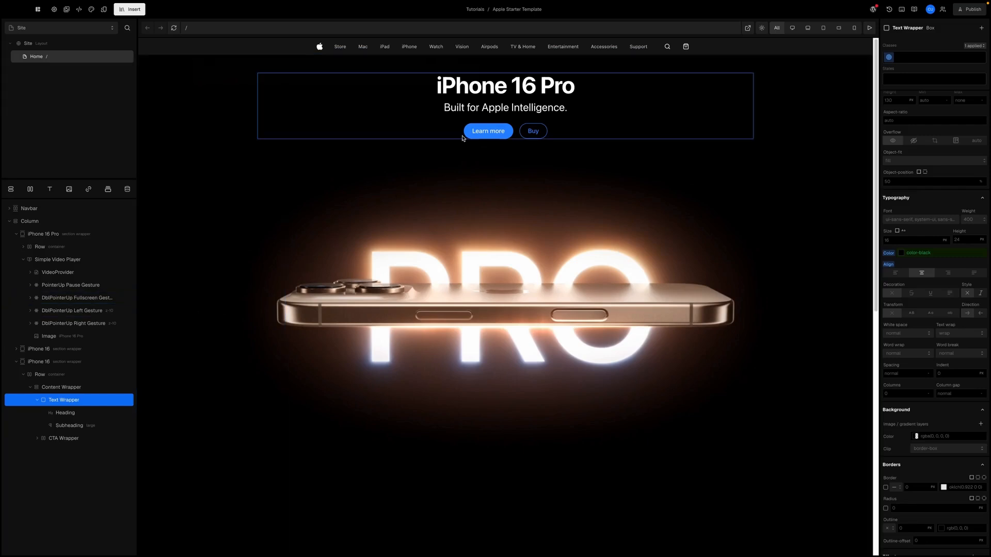
{"action": "left_click", "coordinate": [463, 139]}
{"action": "left_click", "coordinate": [469, 135]}
{"action": "left_click", "coordinate": [57, 286]}
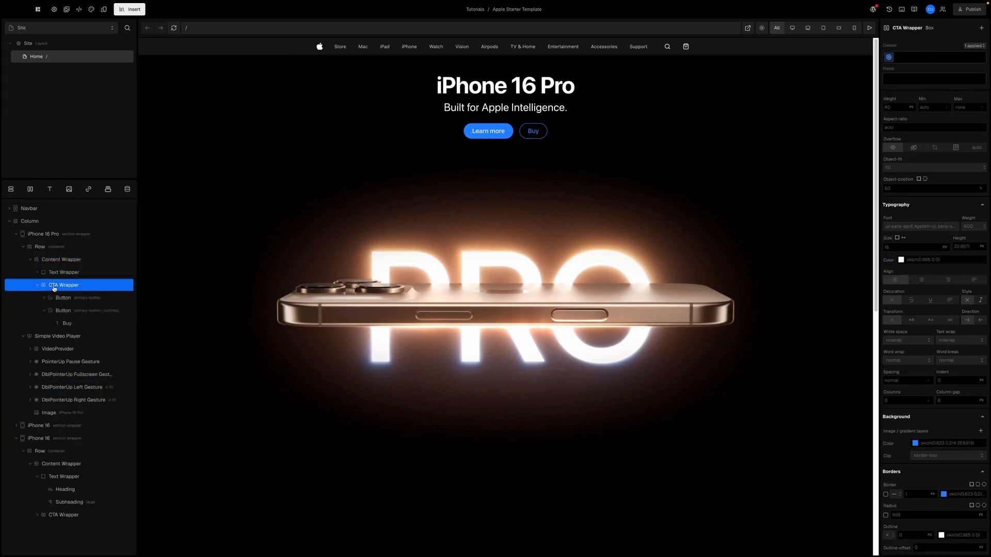
{"action": "right_click", "coordinate": [57, 287]}
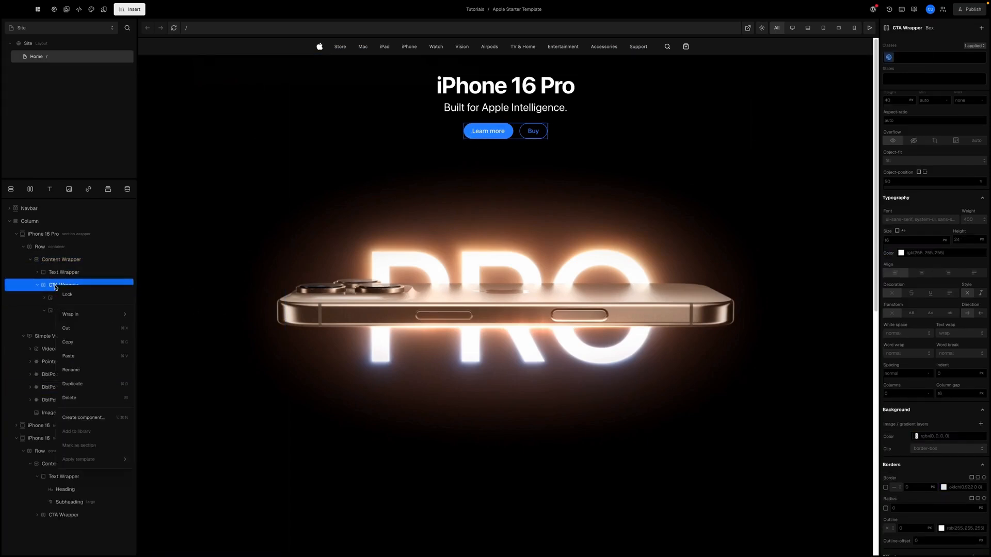
{"action": "left_click", "coordinate": [69, 343]}
- Delete the CTA Wrapper of the MacBook Air section and paste the copied one into its Content Wrapper
{"action": "left_click", "coordinate": [63, 515]}
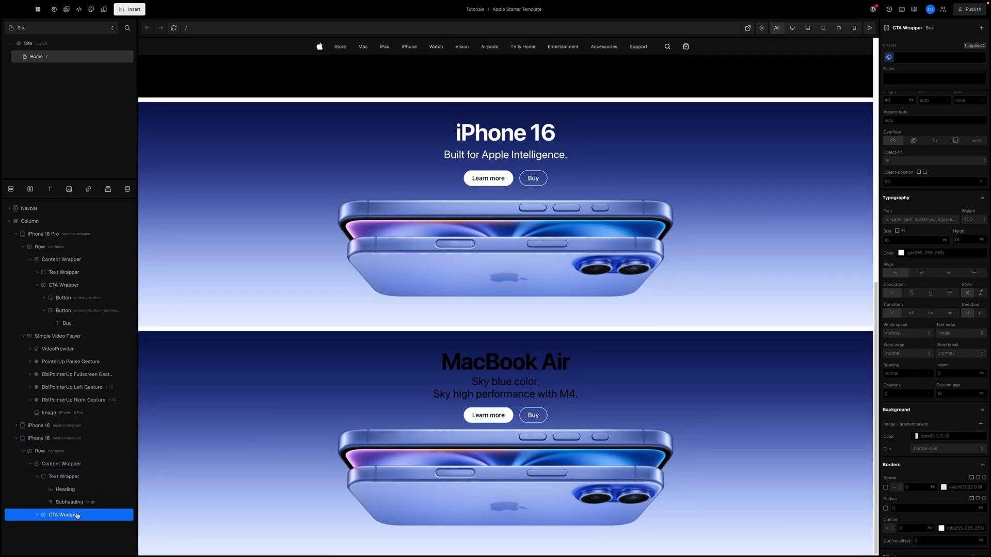
{"action": "key", "text": "Delete"}
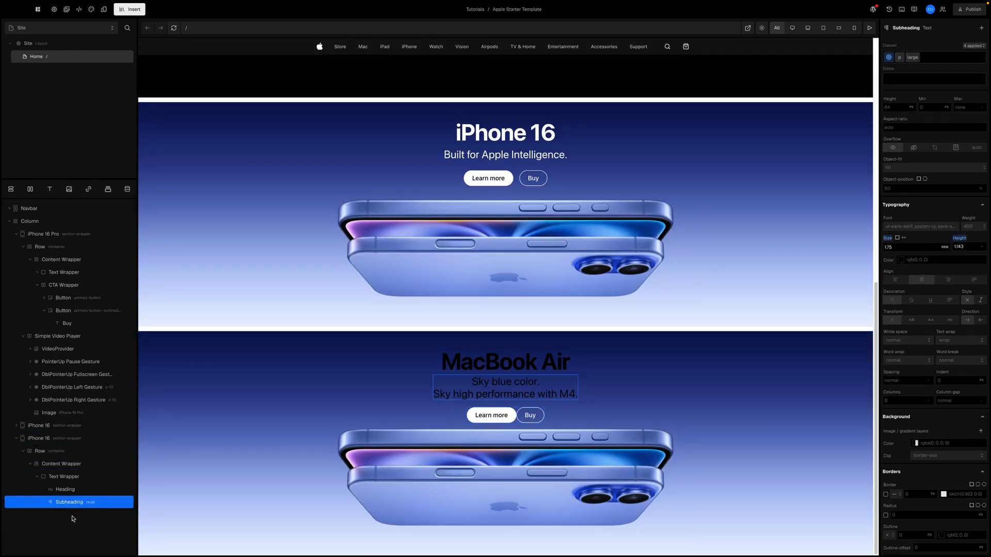
{"action": "left_click", "coordinate": [37, 478]}
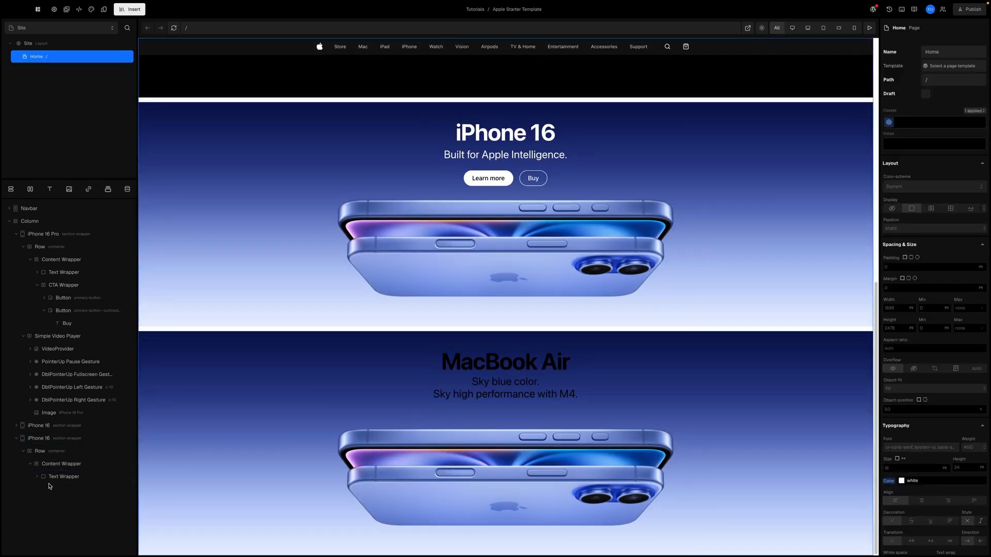
{"action": "left_click", "coordinate": [56, 465]}
{"action": "right_click", "coordinate": [56, 467]}
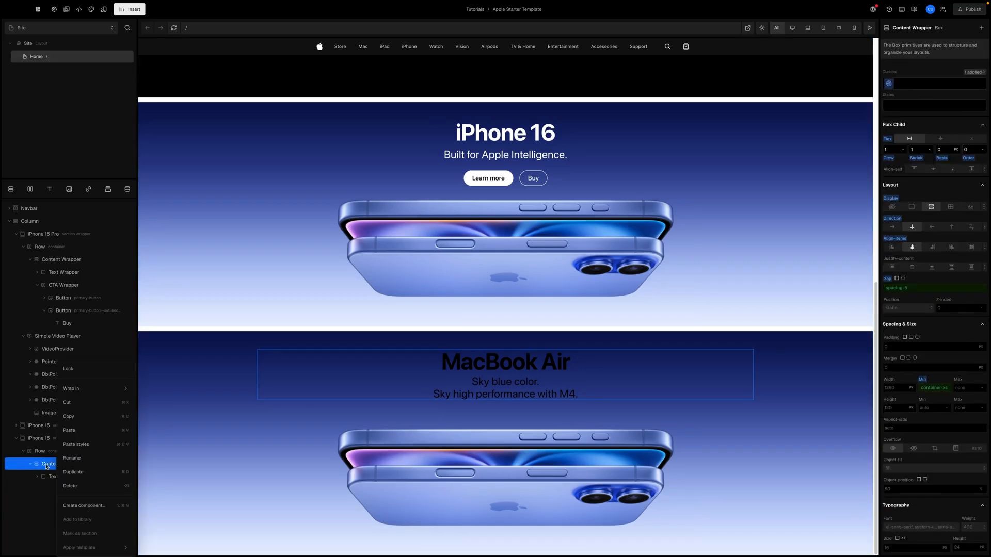
{"action": "left_click", "coordinate": [69, 430]}
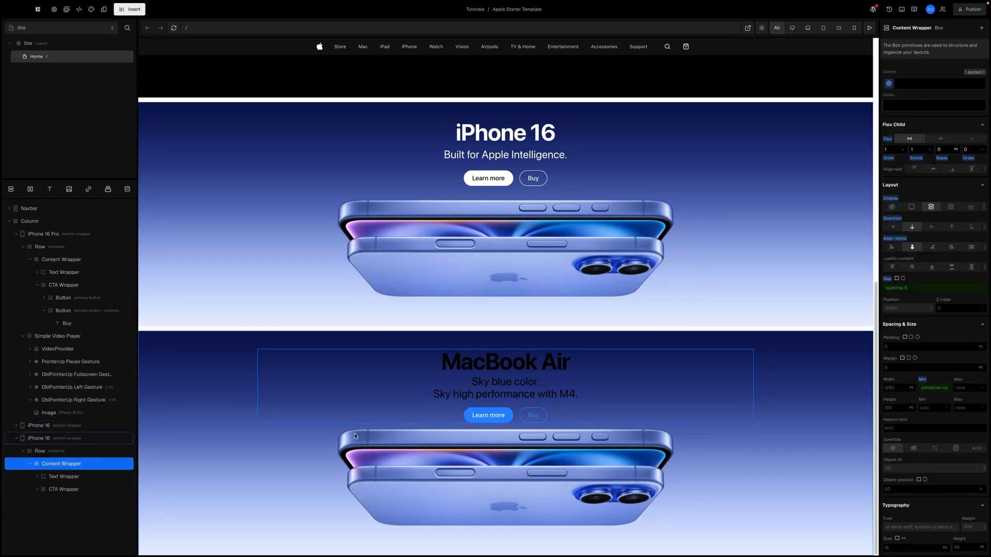
- Rename the duplicated iPhone 16 section to "MacBook Air" and open its background image layer settings
{"action": "left_click", "coordinate": [47, 440]}
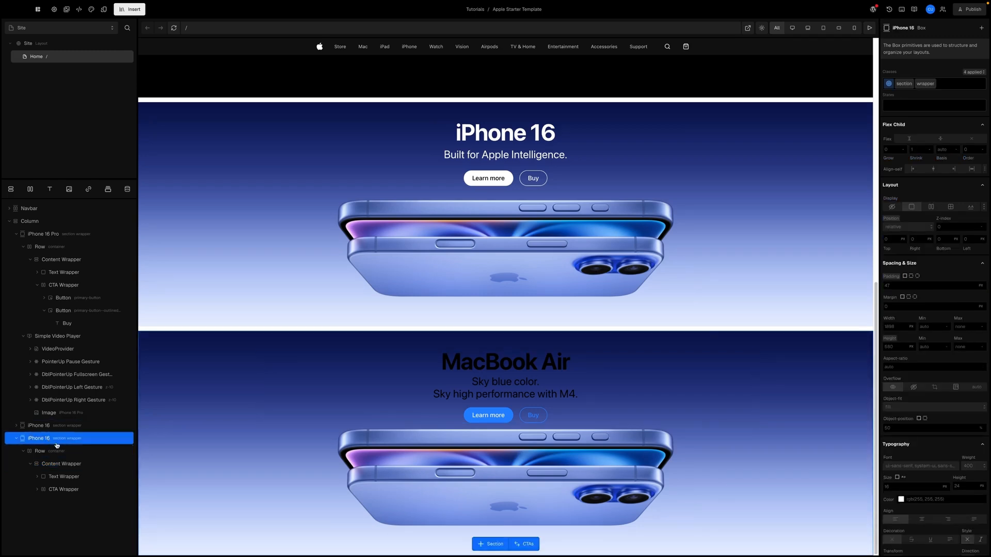
{"action": "double_click", "coordinate": [41, 439]}
{"action": "type", "text": "MacBook Air"}
{"action": "key", "text": "Return"}
{"action": "scroll", "coordinate": [923, 384], "scroll_direction": "down", "scroll_amount": 6}
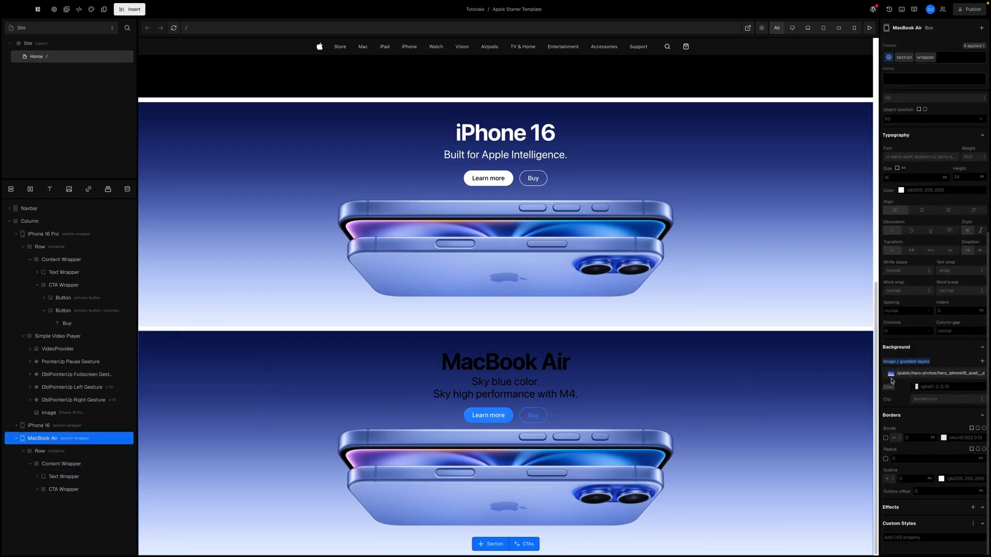
{"action": "left_click", "coordinate": [891, 374]}
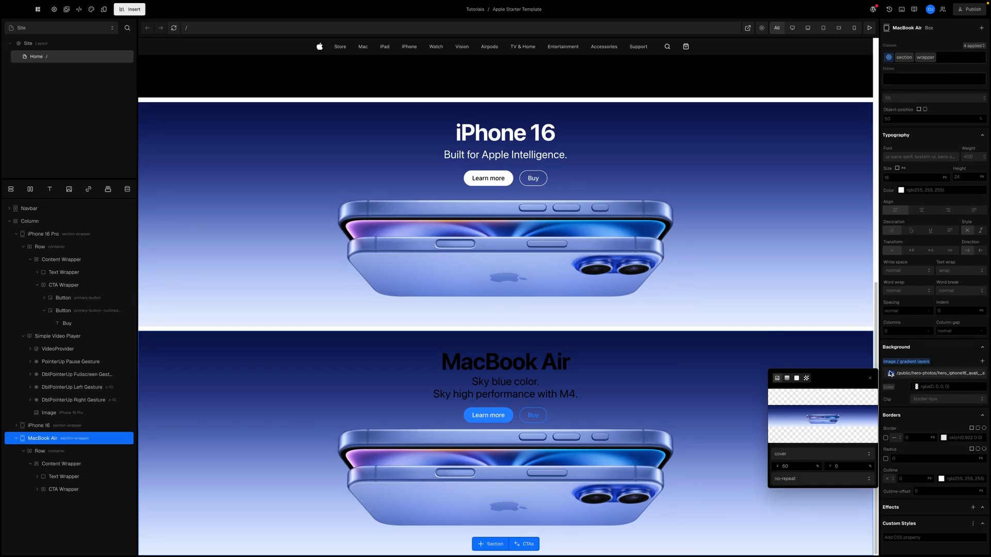
{"action": "left_click", "coordinate": [822, 416]}
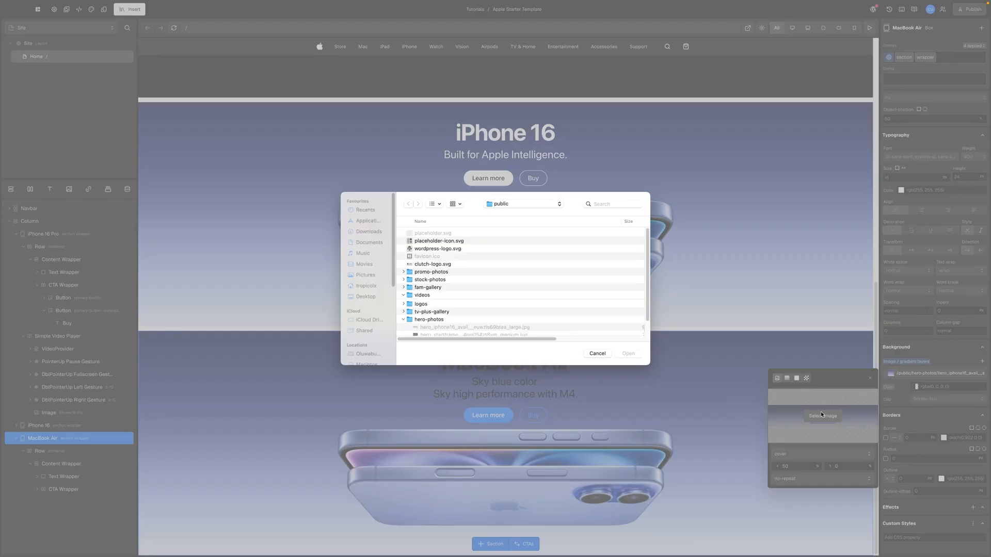
{"action": "scroll", "coordinate": [485, 306], "scroll_direction": "down", "scroll_amount": 2}
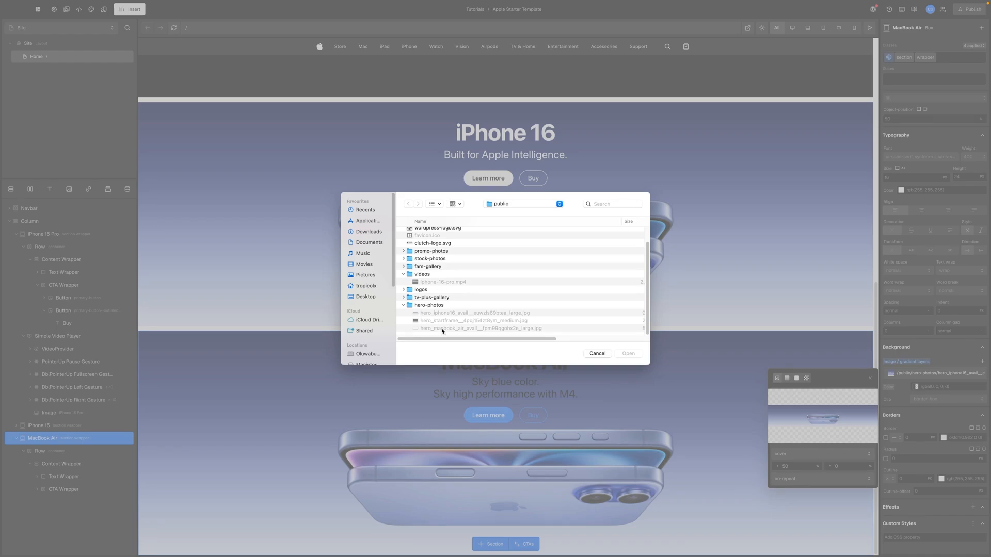
{"action": "scroll", "coordinate": [408, 312], "scroll_direction": "up", "scroll_amount": 3}
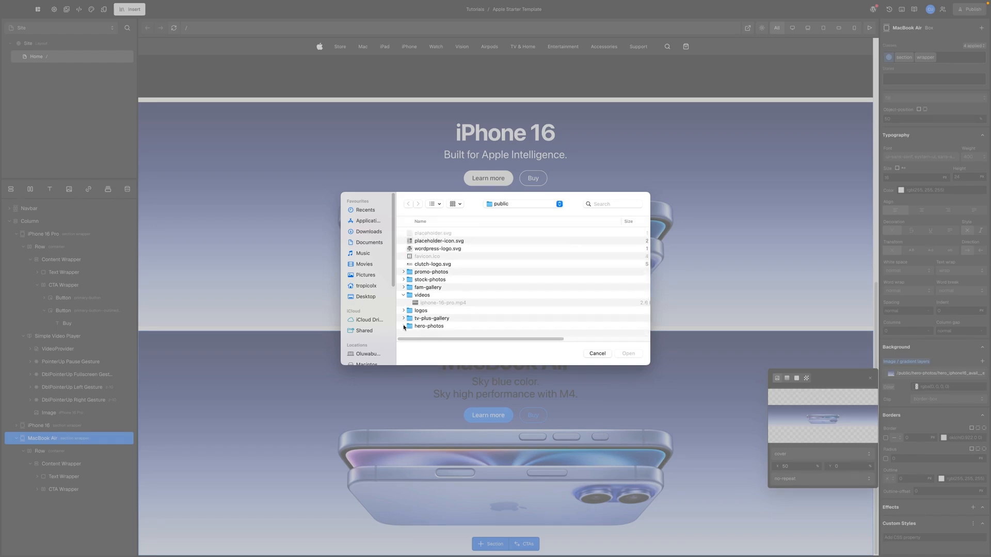
{"action": "scroll", "coordinate": [516, 330], "scroll_direction": "down", "scroll_amount": 3}
{"action": "left_click", "coordinate": [597, 354]}
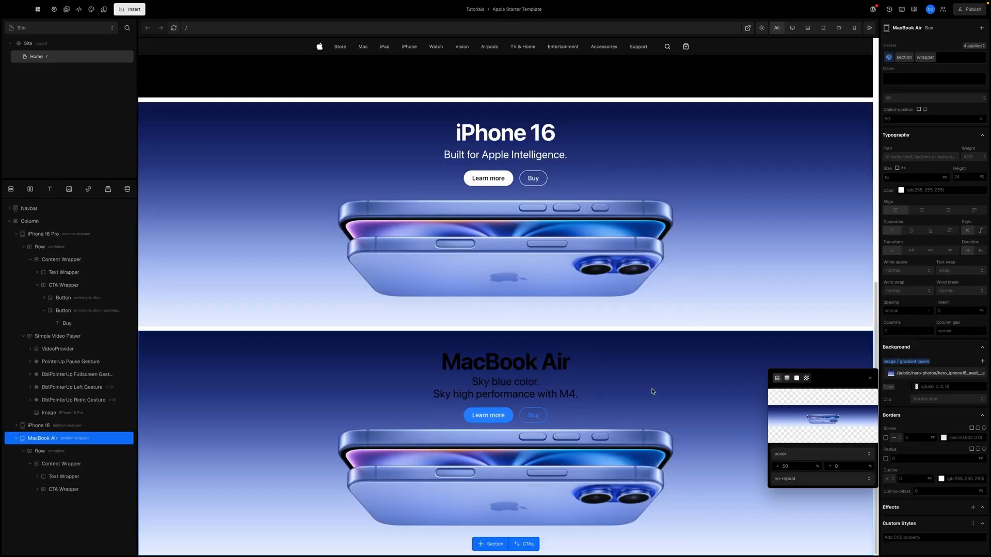
- Replace the MacBook Air section's background image with the hero_macbook_air_avail large JPG from the hero-photos folder
{"action": "left_click", "coordinate": [813, 422]}
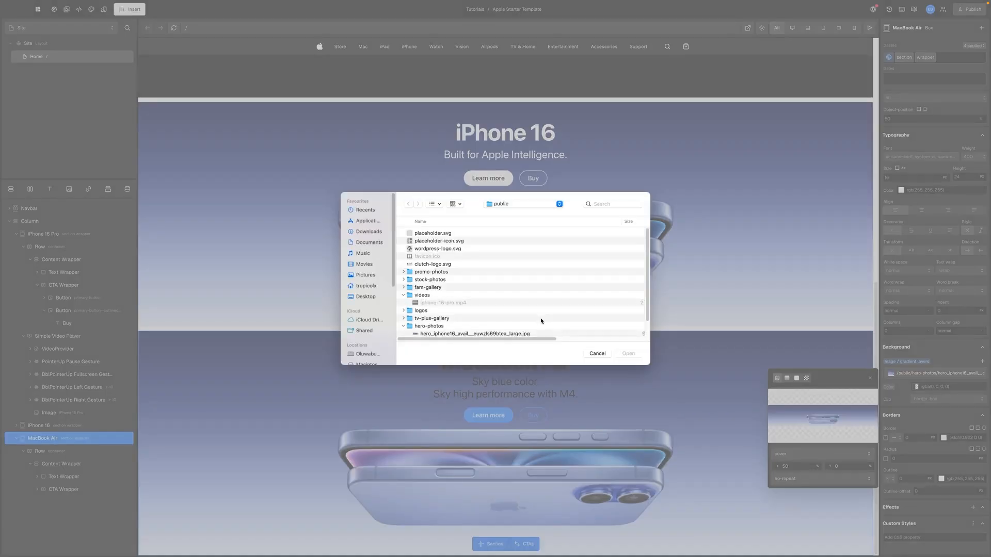
{"action": "left_click", "coordinate": [462, 329]}
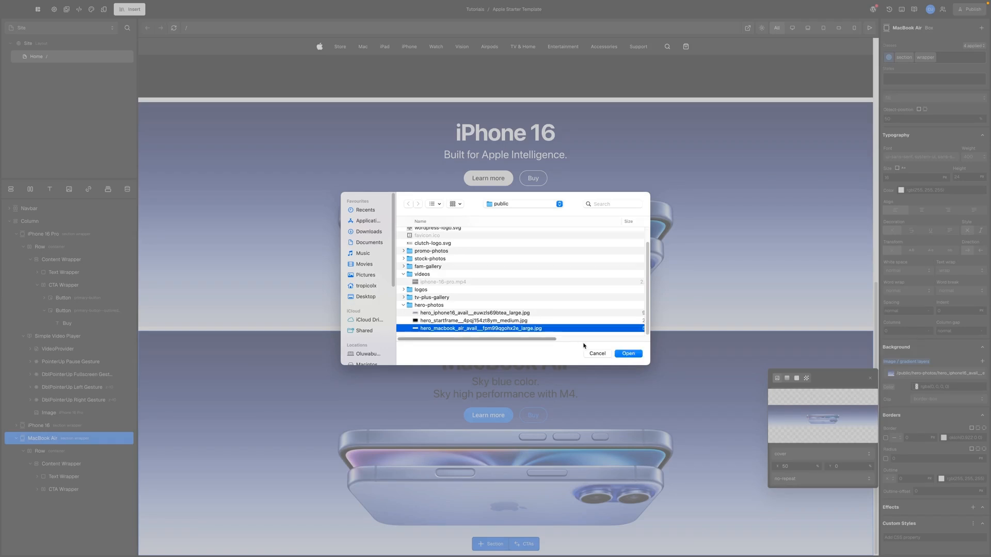
{"action": "left_click", "coordinate": [627, 354]}
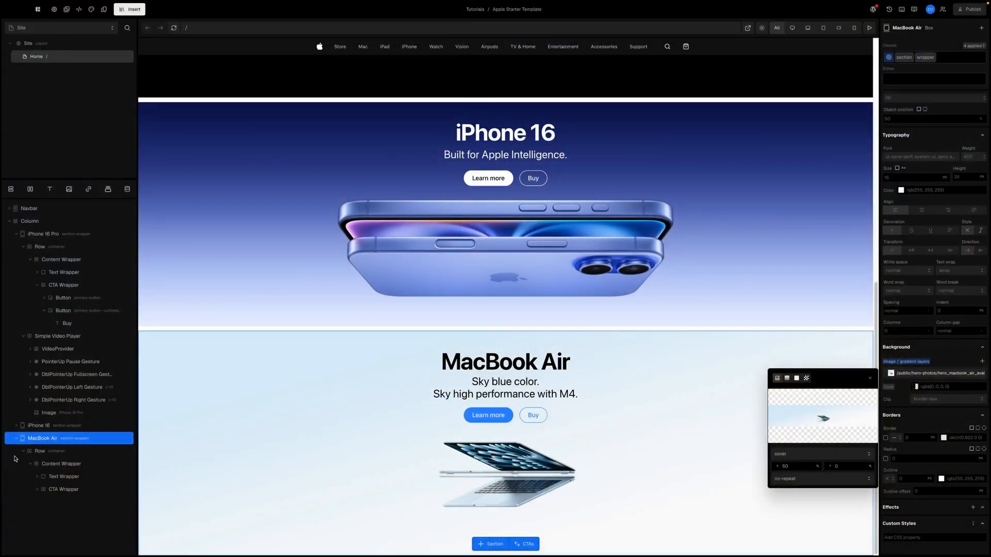
- Wrap the MacBook Air section's Row container in a Column
{"action": "left_click", "coordinate": [42, 452]}
{"action": "left_click", "coordinate": [24, 452]}
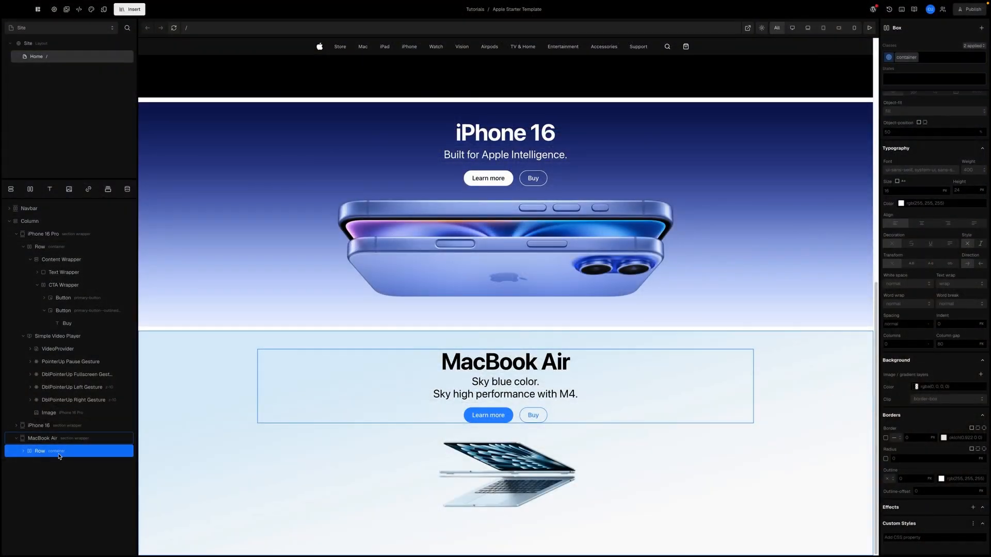
{"action": "right_click", "coordinate": [64, 467]}
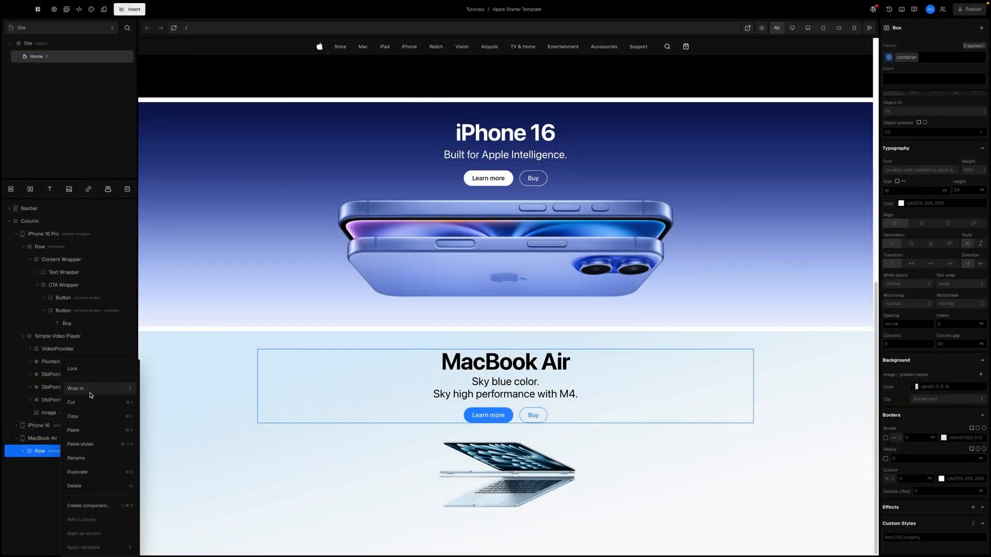
{"action": "mouse_move", "coordinate": [90, 390]}
{"action": "left_click", "coordinate": [164, 419]}
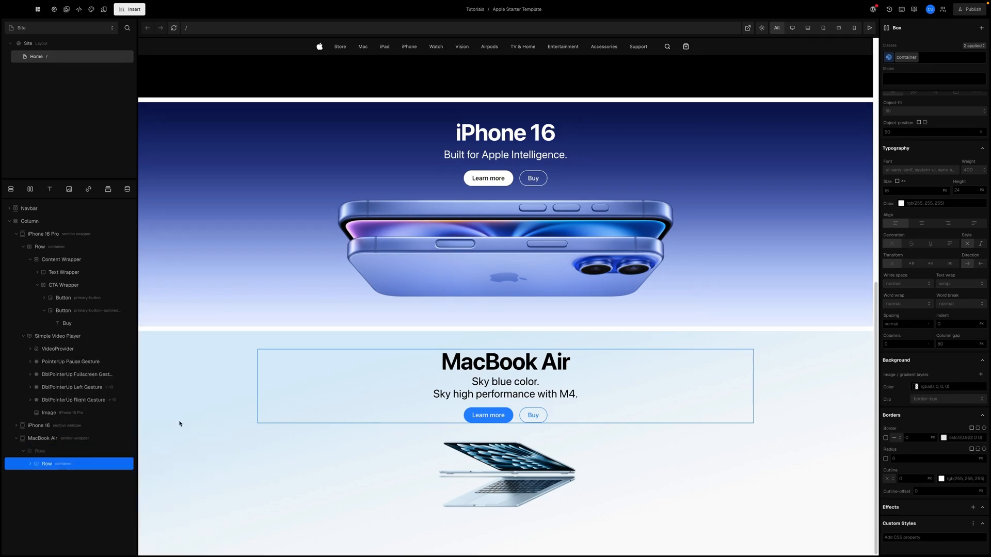
- Set the new Column's height to 100% and justify its content with space between
{"action": "left_click", "coordinate": [92, 453]}
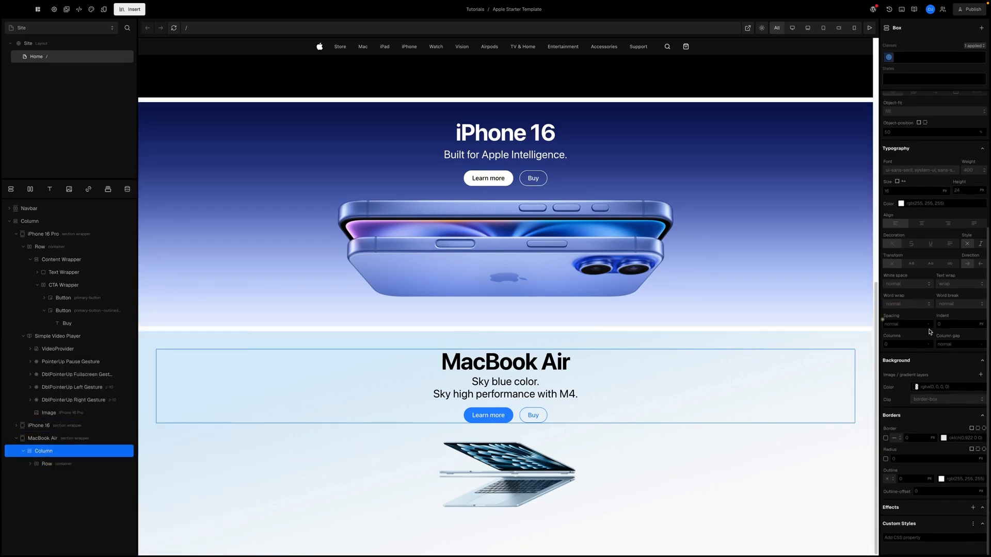
{"action": "scroll", "coordinate": [931, 330], "scroll_direction": "up", "scroll_amount": 5}
{"action": "scroll", "coordinate": [932, 330], "scroll_direction": "up", "scroll_amount": 2}
{"action": "left_click", "coordinate": [887, 348]}
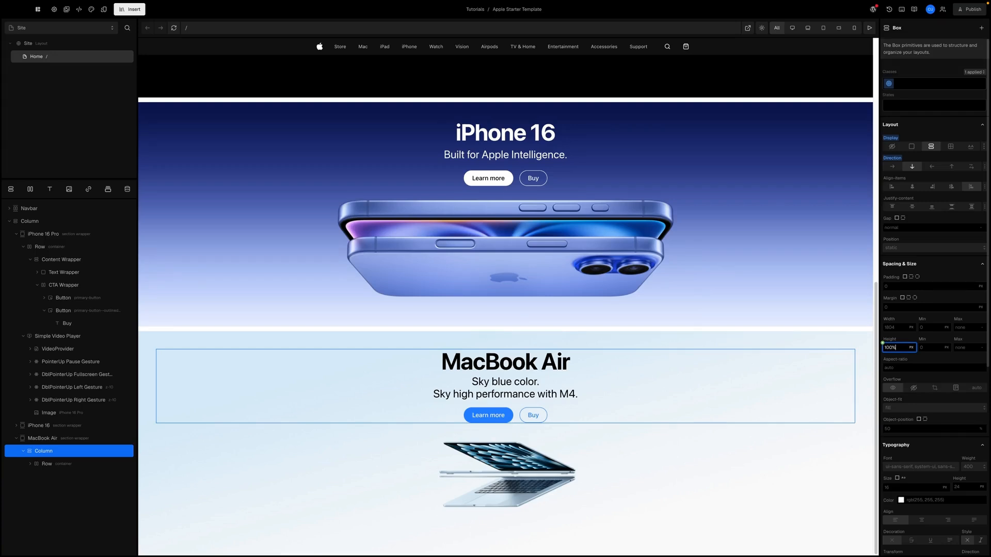
{"action": "key", "text": "Return"}
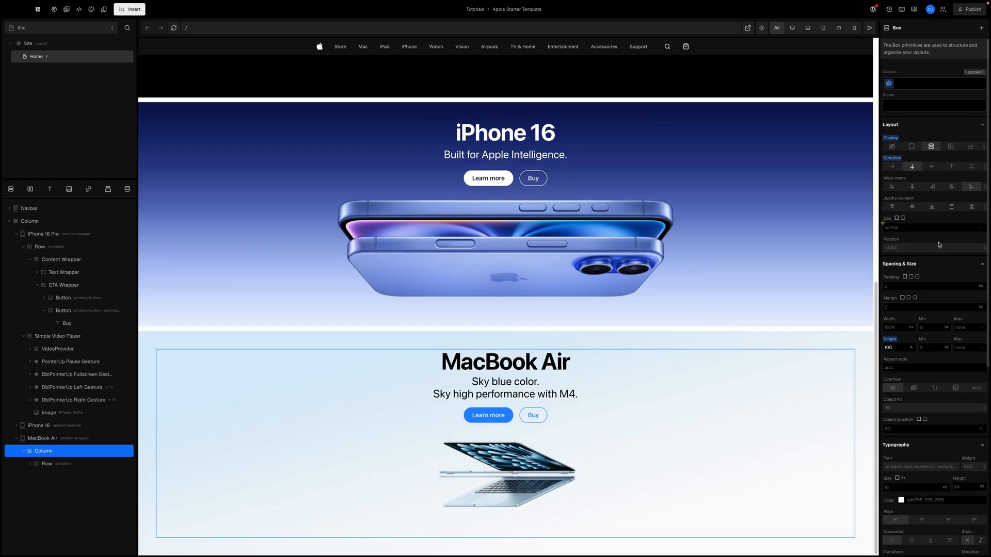
{"action": "left_click", "coordinate": [952, 208]}
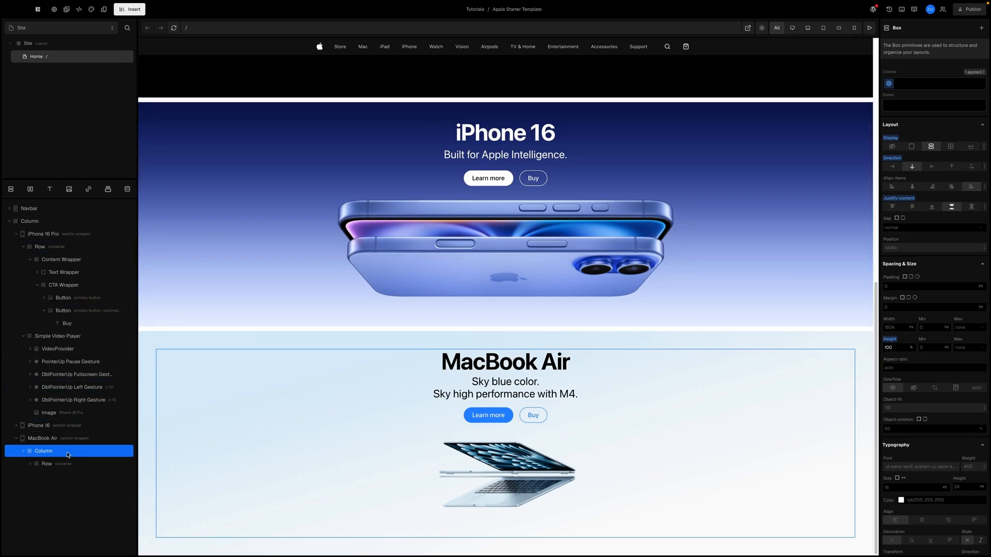
{"action": "key", "text": "t"}
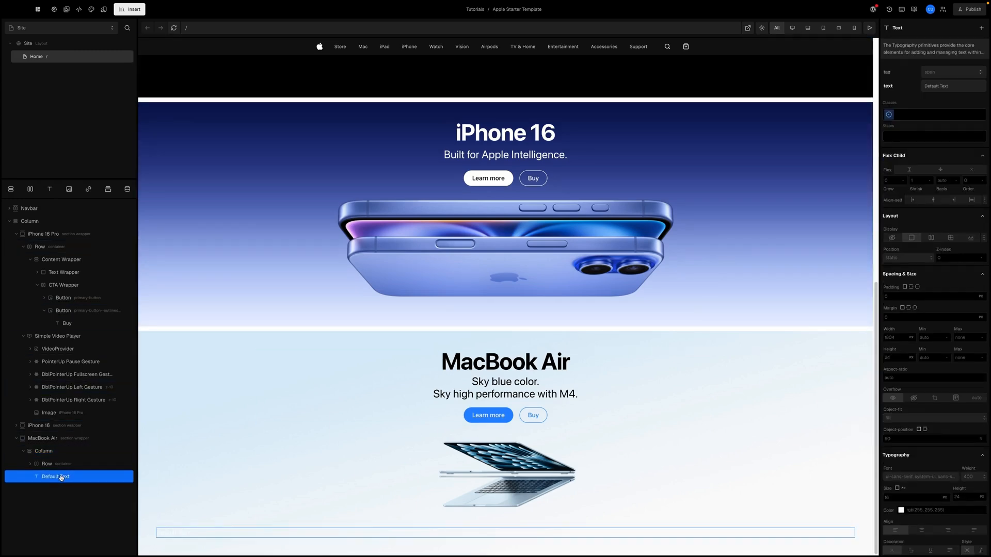
{"action": "key", "text": "Delete"}
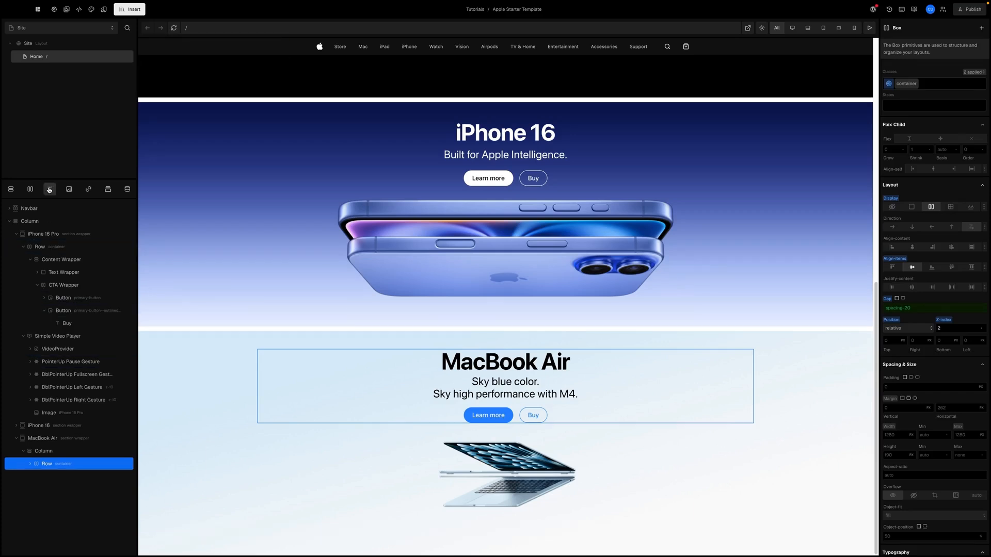
{"action": "left_click", "coordinate": [50, 190]}
{"action": "key", "text": "Delete"}
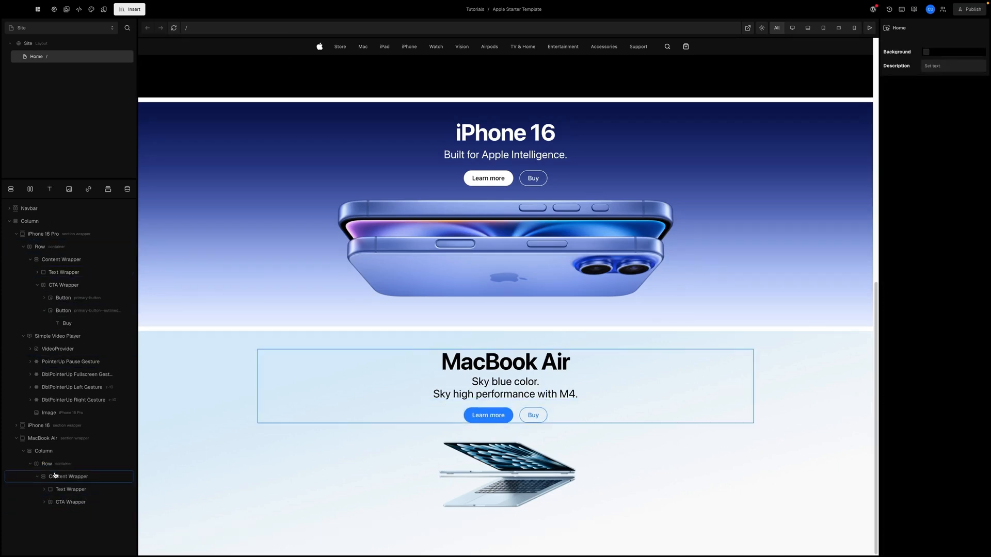
- Add a text element inside the MacBook Air section's Column, below the Row container
{"action": "left_click", "coordinate": [38, 452]}
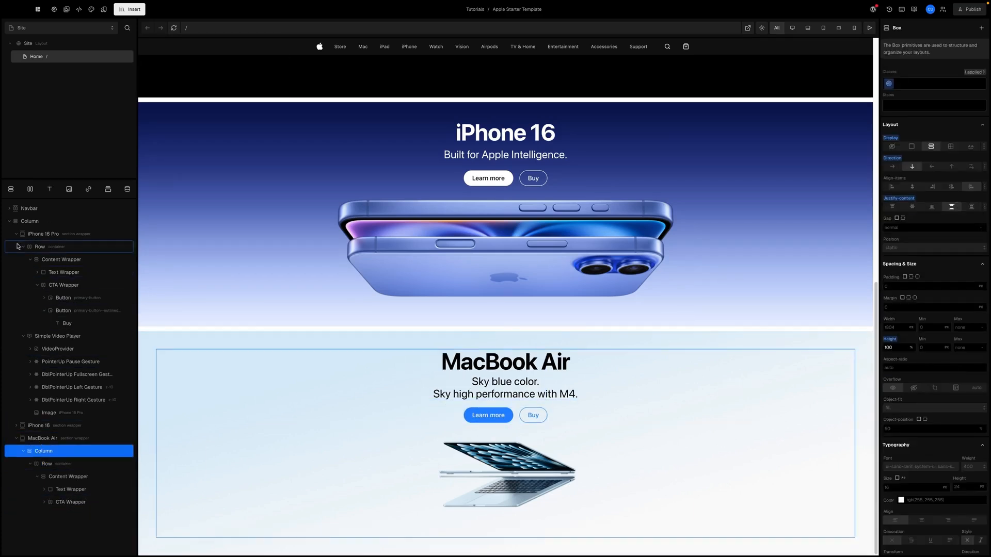
{"action": "left_click", "coordinate": [47, 195]}
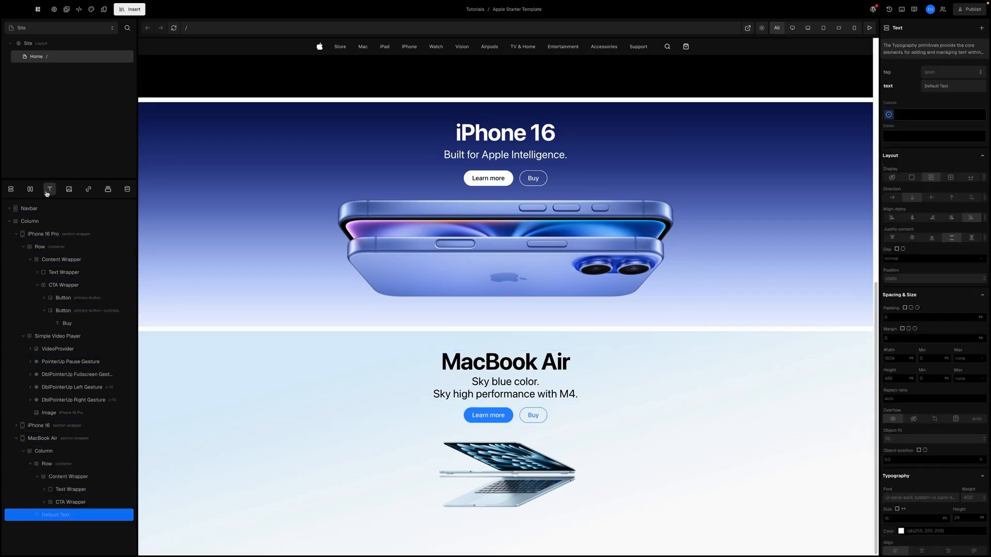
{"action": "left_click", "coordinate": [31, 464]}
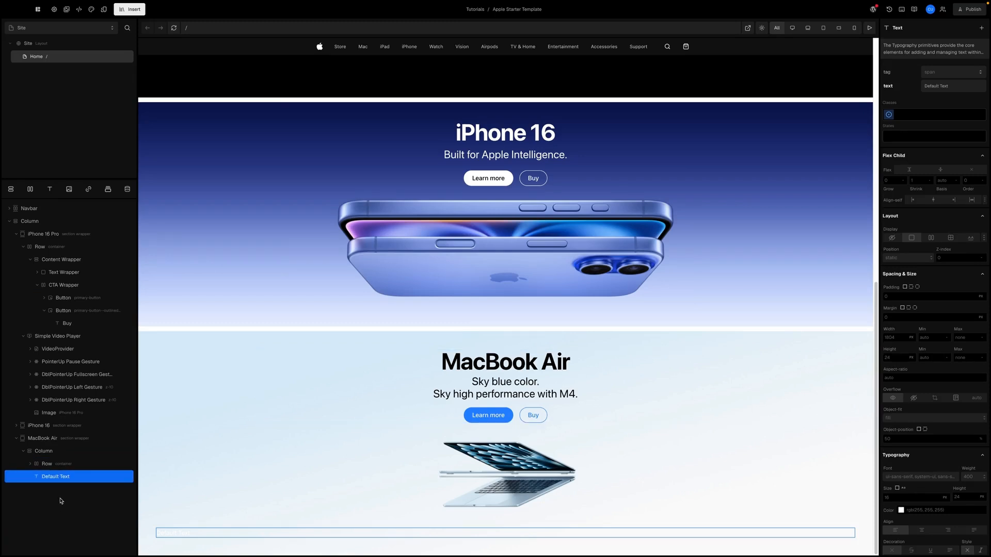
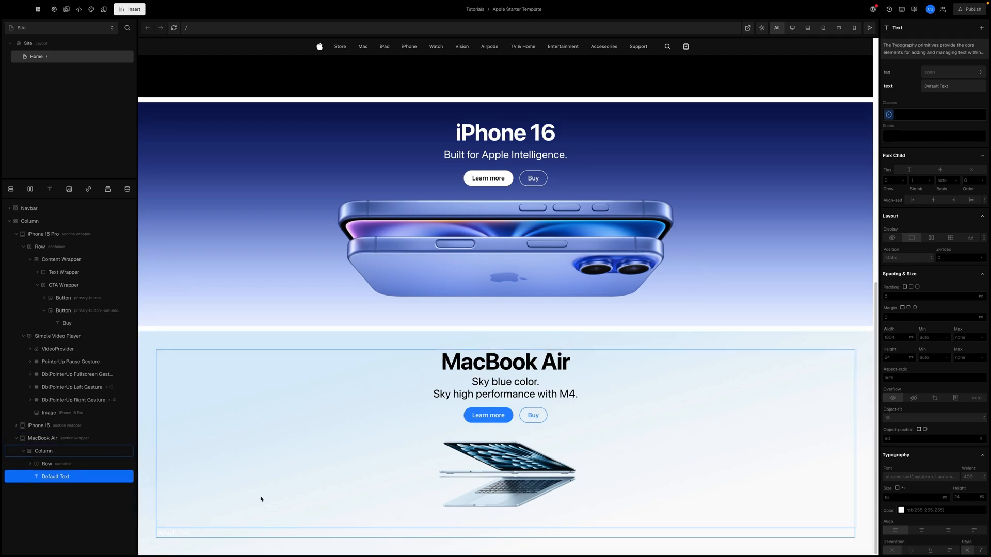
- Set the new text element's font weight to Medium 500 and its colour to transparent
{"action": "scroll", "coordinate": [942, 326], "scroll_direction": "down", "scroll_amount": 5}
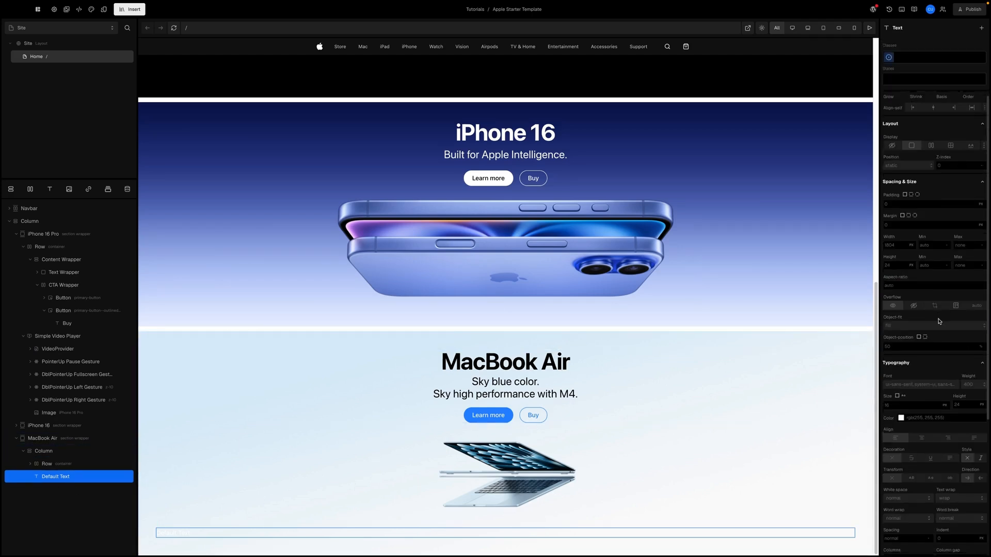
{"action": "scroll", "coordinate": [955, 304], "scroll_direction": "up", "scroll_amount": 1}
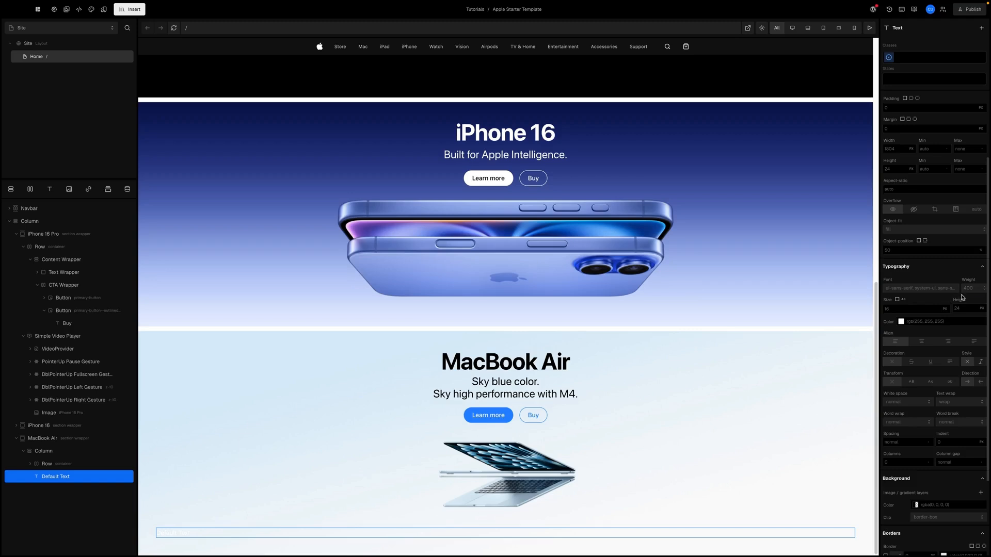
{"action": "left_click", "coordinate": [969, 289]}
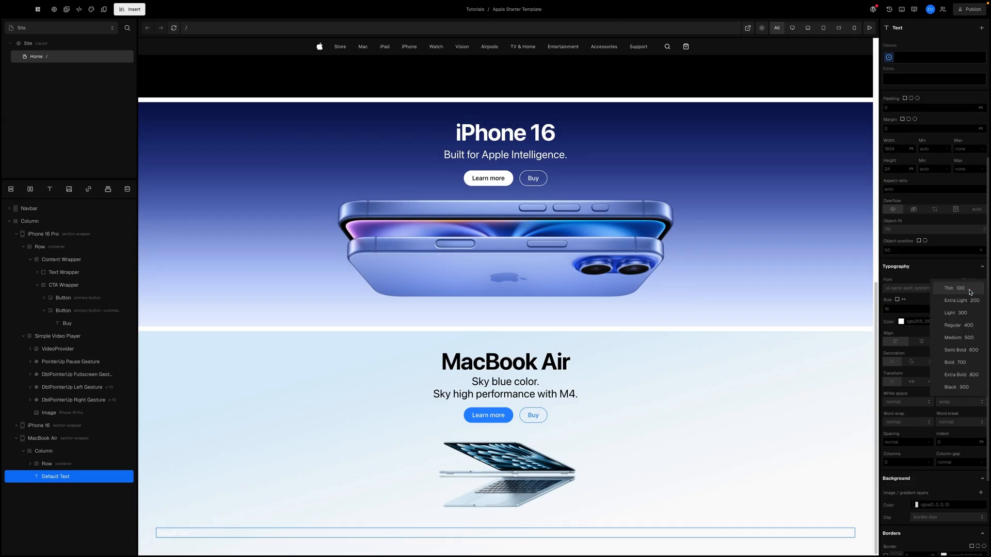
{"action": "left_click", "coordinate": [959, 339]}
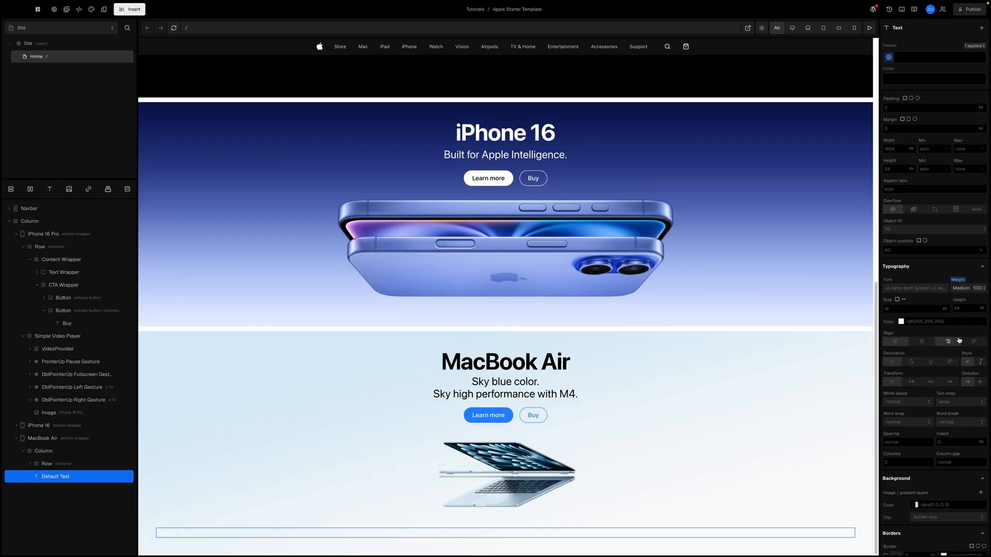
{"action": "left_click", "coordinate": [931, 322]}
{"action": "type", "text": "trans"}
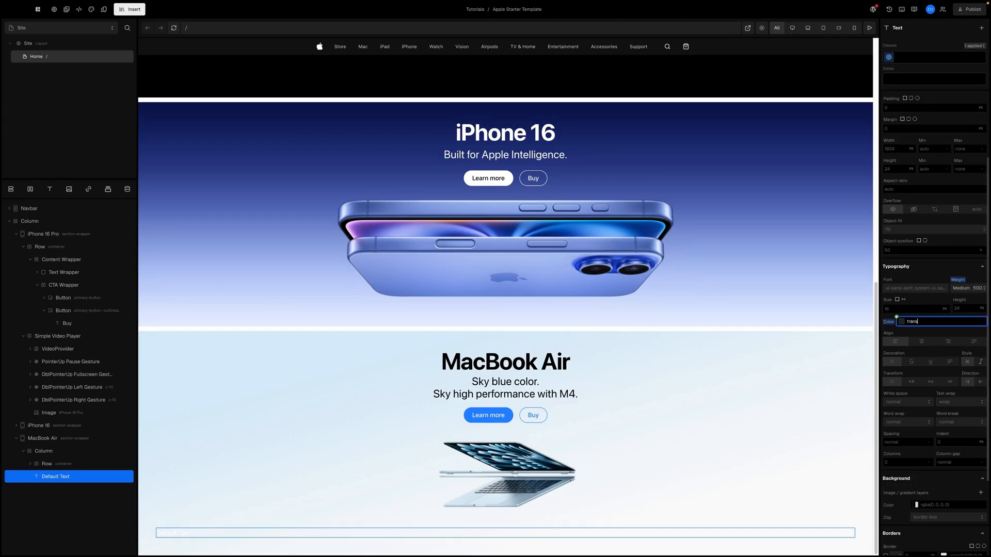
{"action": "type", "text": "parent"}
{"action": "key", "text": "Return"}
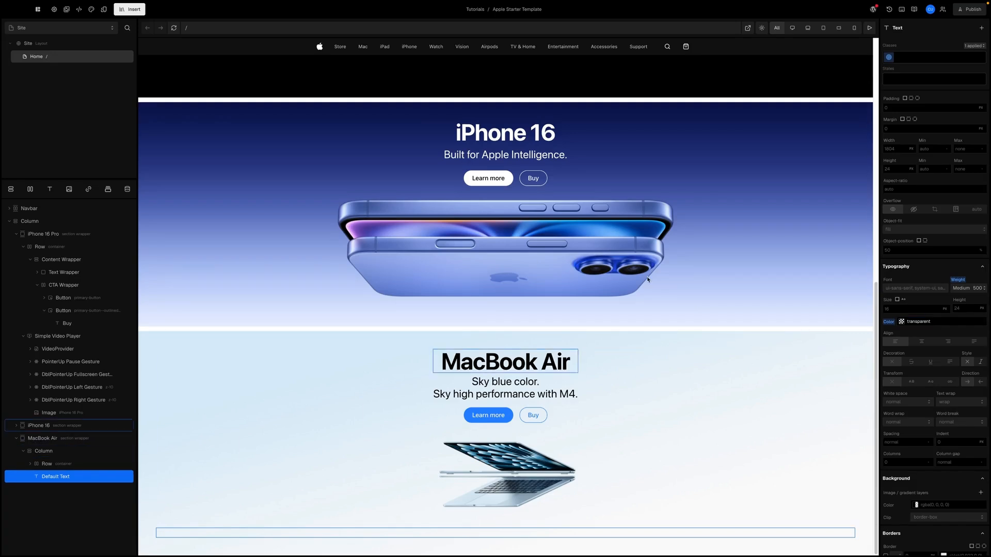
- Replace the default text content with "Built for Apple Intelligence."
{"action": "scroll", "coordinate": [958, 119], "scroll_direction": "up", "scroll_amount": 4}
{"action": "left_click", "coordinate": [945, 87]}
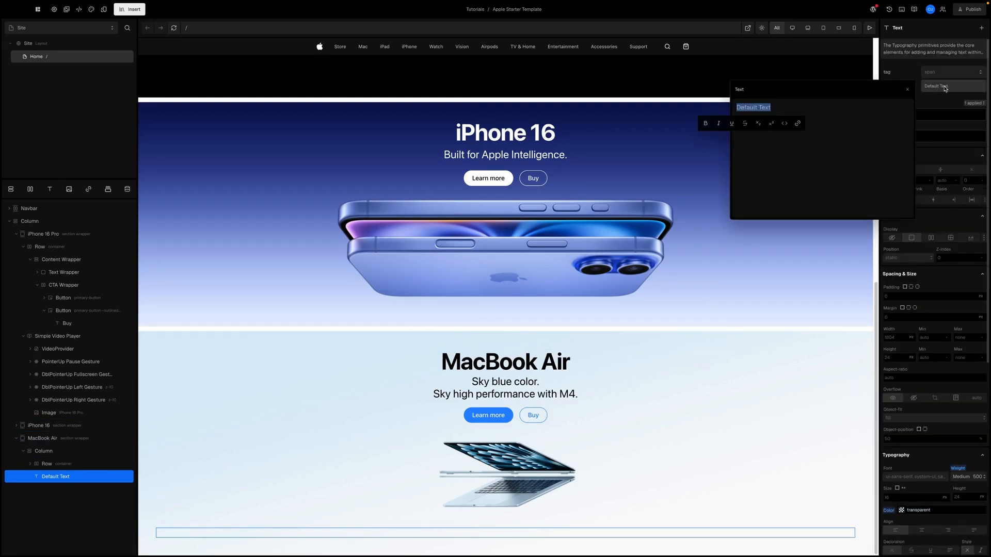
{"action": "type", "text": "b"}
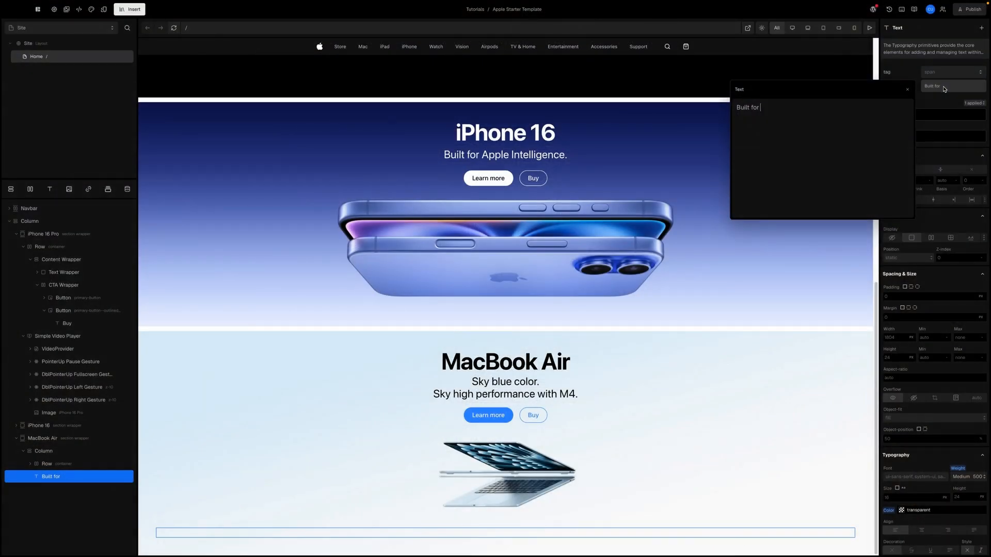
{"action": "type", "text": "uilt for Apple Intelligence."}
{"action": "key", "text": "Escape"}
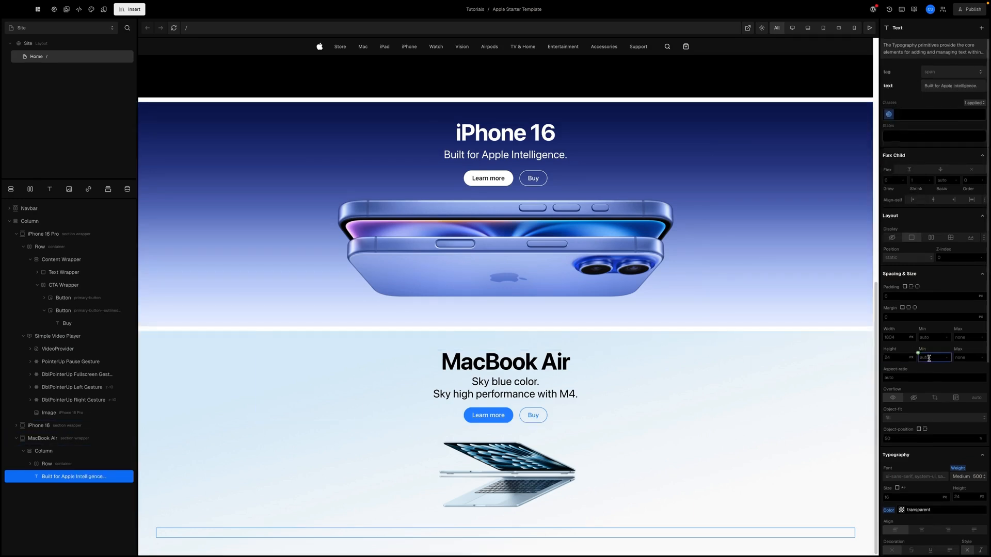
- Center-align the "Built for Apple Intelligence." tagline in the MacBook Air section
{"action": "scroll", "coordinate": [929, 358], "scroll_direction": "down", "scroll_amount": 3}
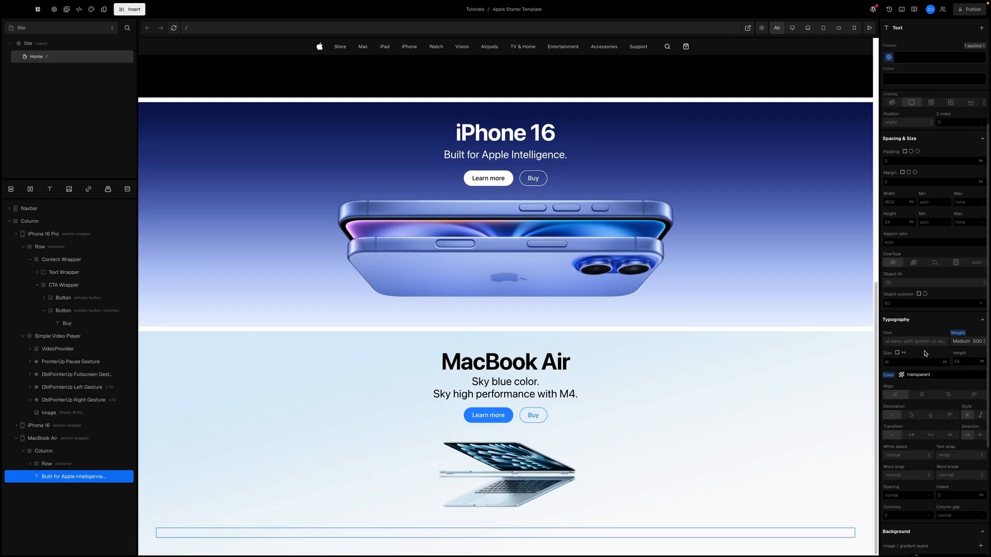
{"action": "scroll", "coordinate": [925, 353], "scroll_direction": "down", "scroll_amount": 3}
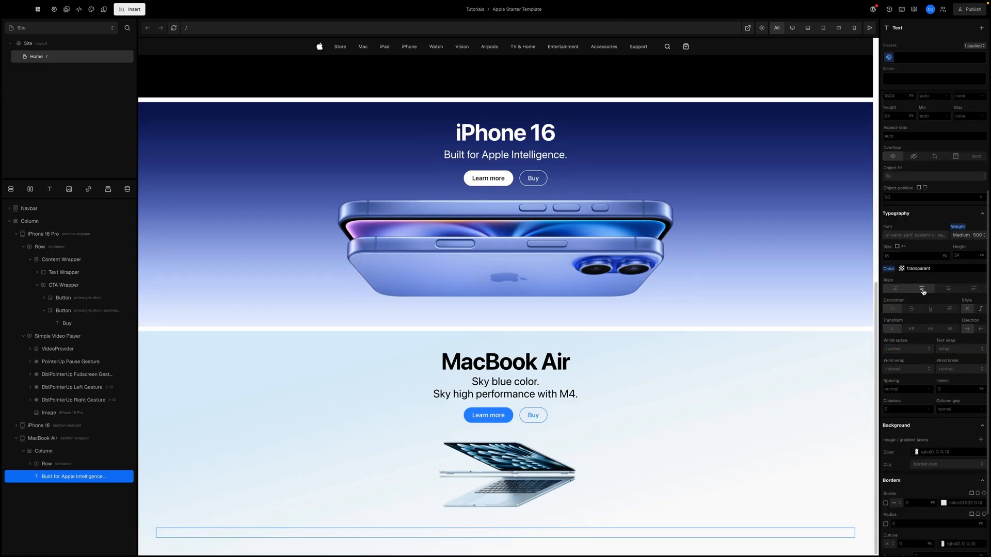
{"action": "left_click", "coordinate": [922, 289]}
{"action": "left_click", "coordinate": [911, 328]}
{"action": "scroll", "coordinate": [920, 313], "scroll_direction": "down", "scroll_amount": 2}
{"action": "scroll", "coordinate": [920, 313], "scroll_direction": "down", "scroll_amount": 2}
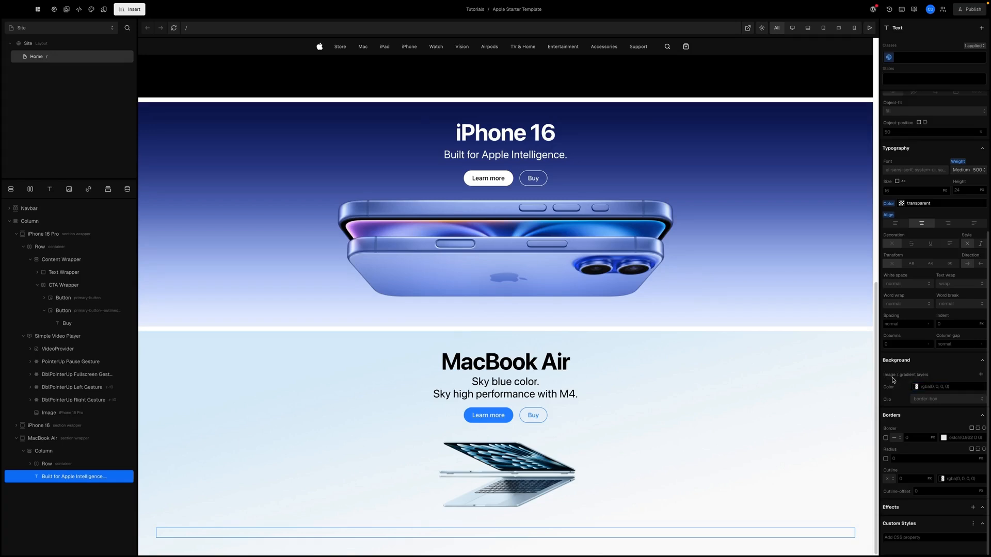
{"action": "left_click", "coordinate": [912, 384]}
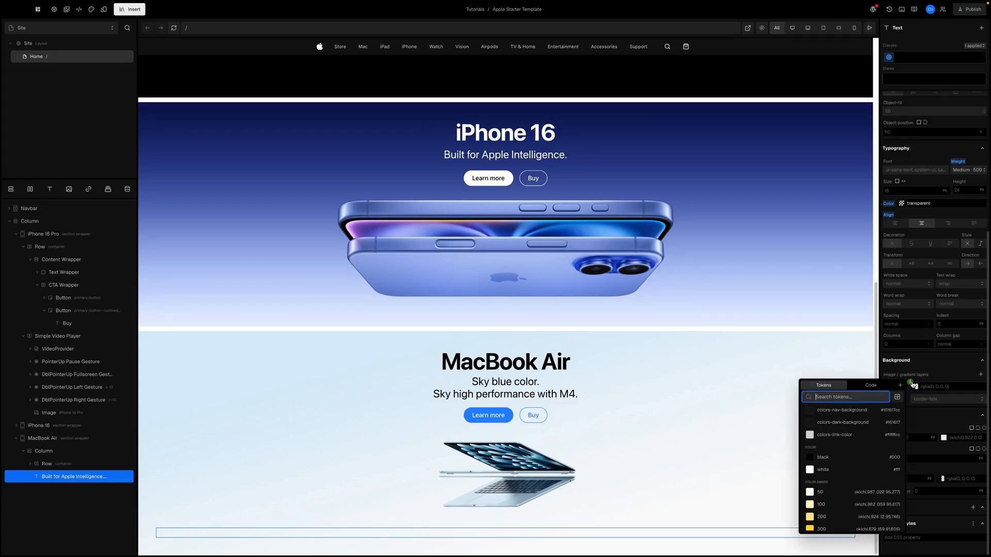
{"action": "left_click", "coordinate": [947, 377]}
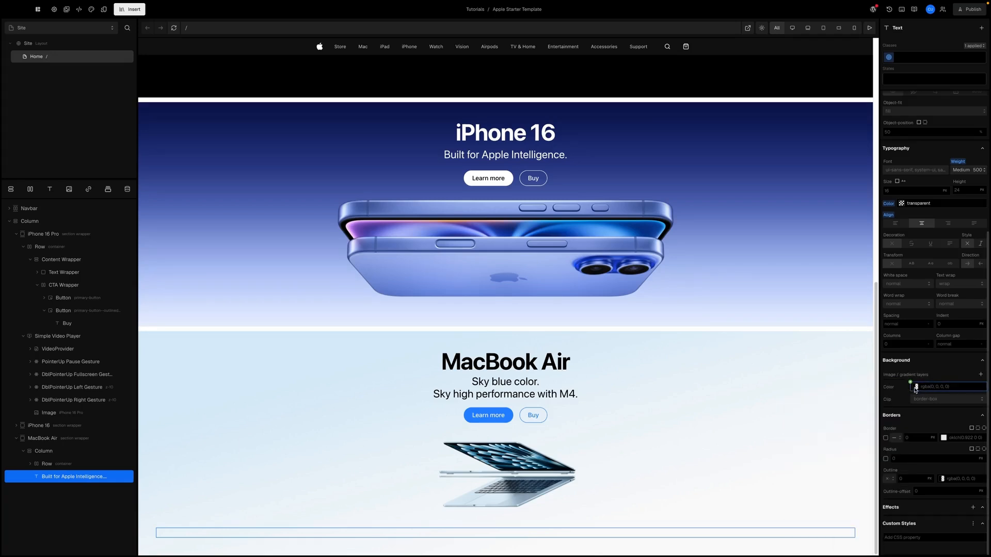
{"action": "left_click", "coordinate": [916, 387]}
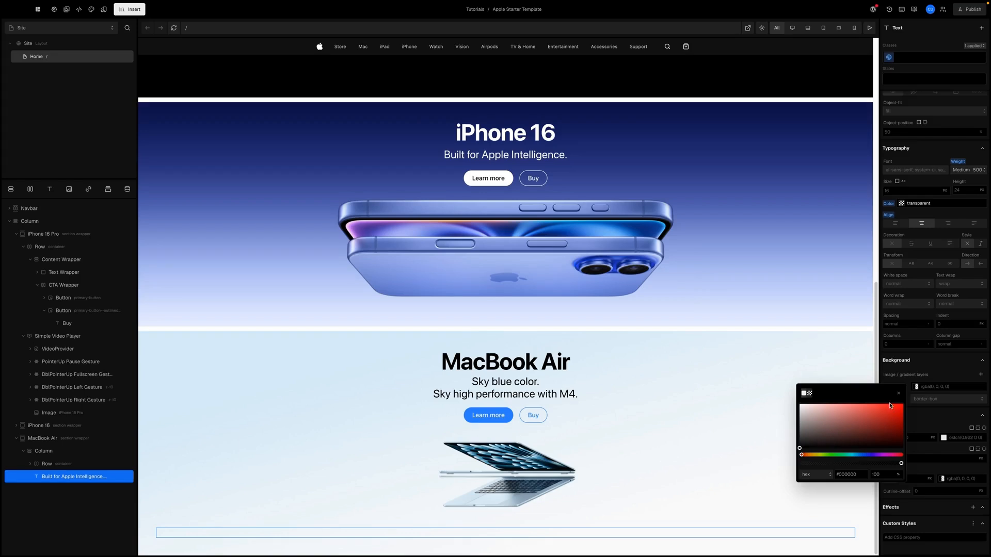
{"action": "left_click", "coordinate": [952, 382]}
- Add a linear gradient background layer to the tagline text and move its black stop inward
{"action": "left_click", "coordinate": [981, 377]}
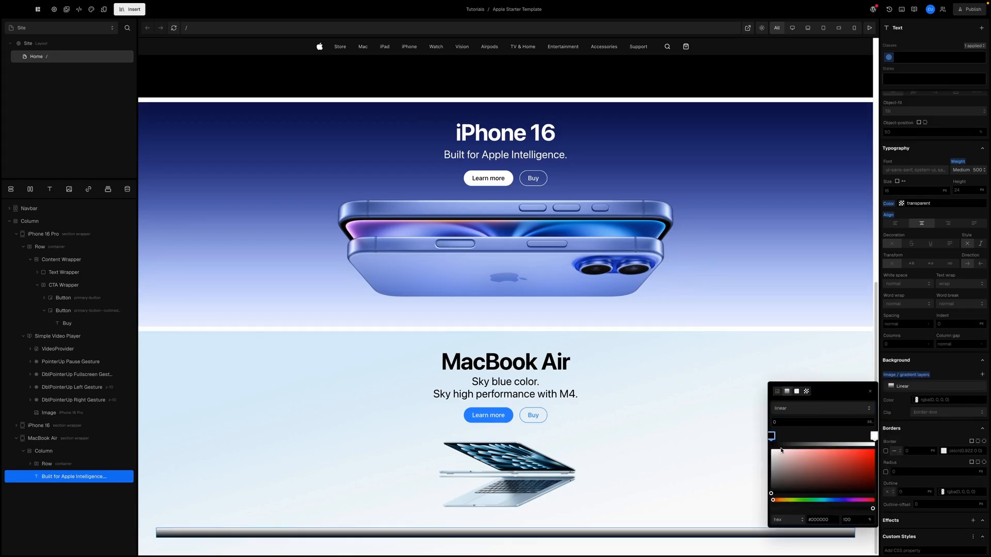
{"action": "left_click_drag", "start_coordinate": [771, 436], "coordinate": [796, 436]}
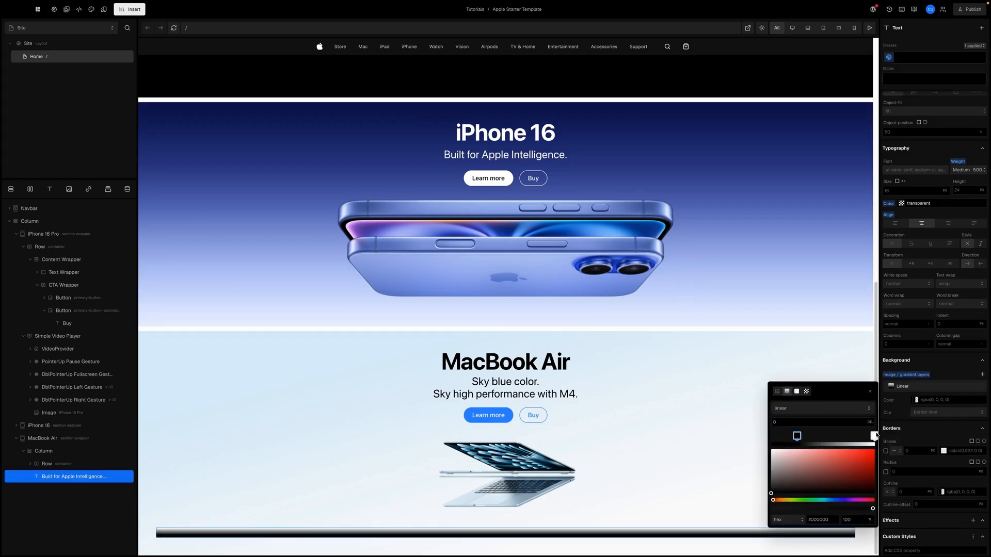
{"action": "left_click", "coordinate": [902, 390]}
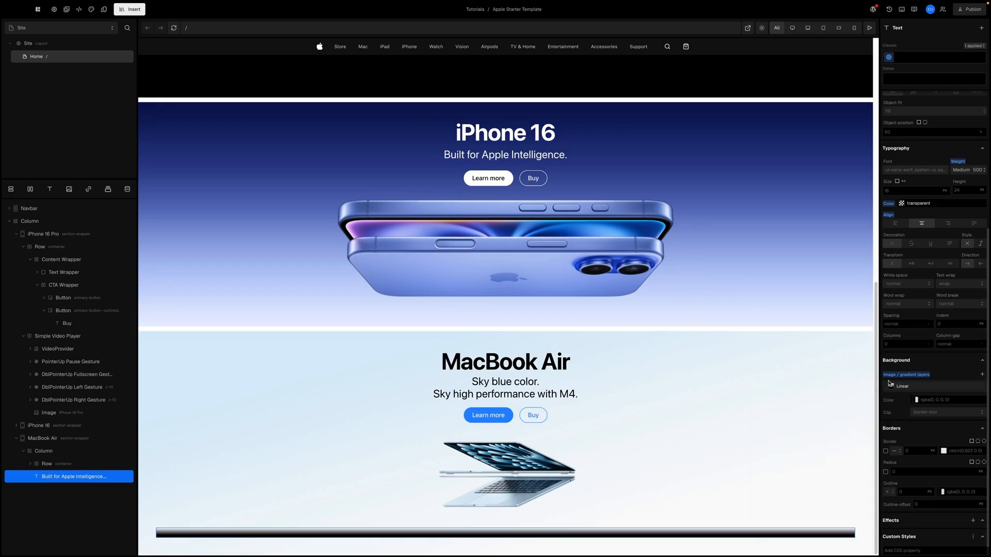
{"action": "left_click", "coordinate": [894, 386]}
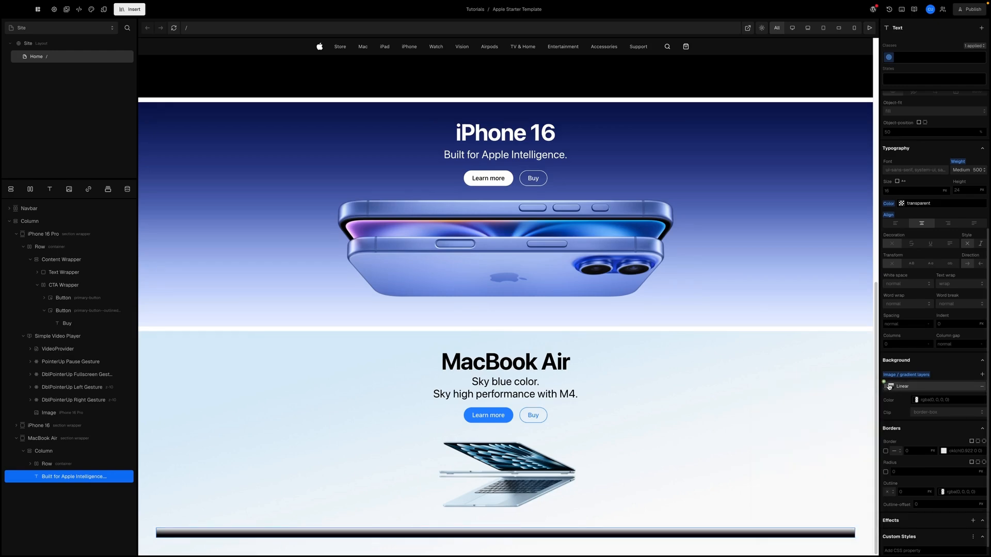
- Open the gradient layer's code value, and copy the background-image linear-gradient of the tagline from the reference page in the browser
{"action": "left_click", "coordinate": [886, 386]}
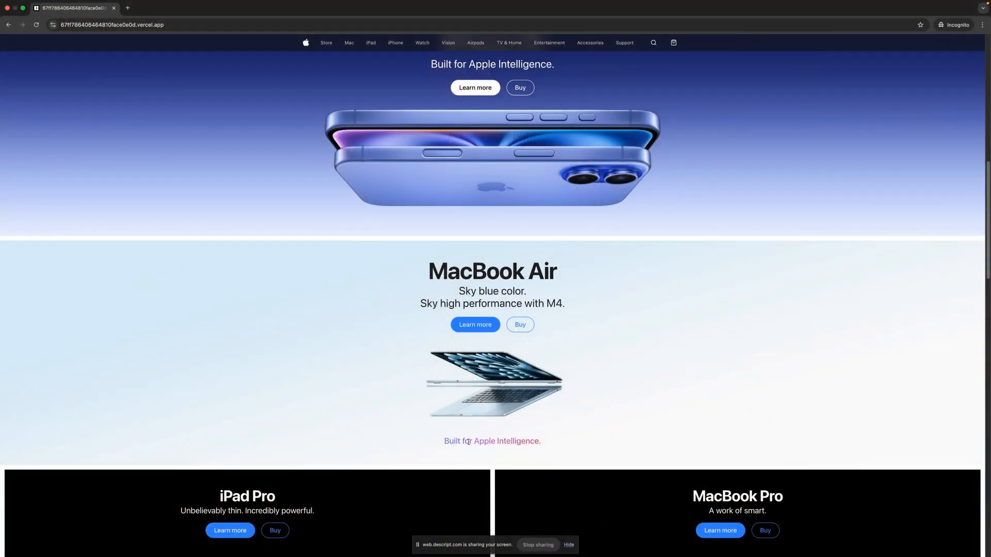
{"action": "right_click", "coordinate": [469, 442]}
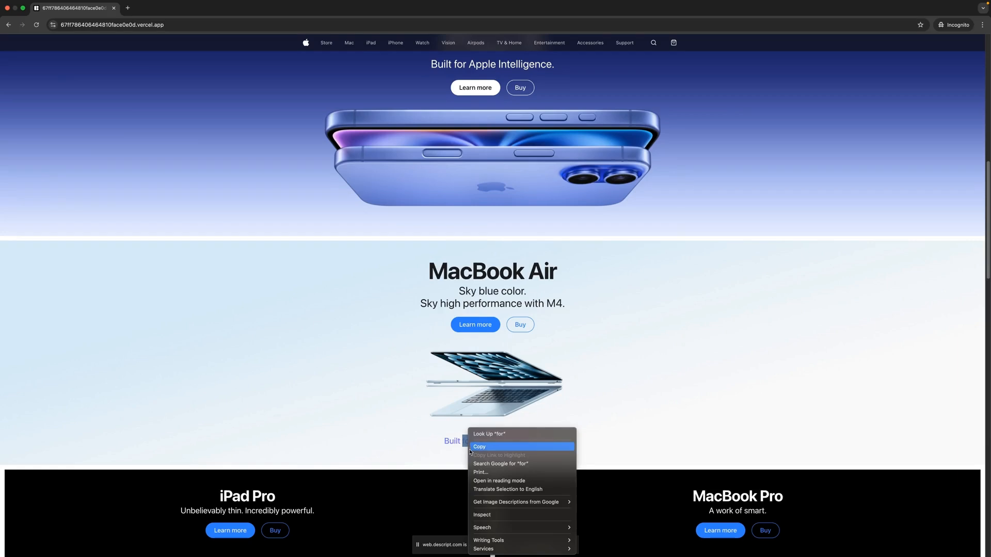
{"action": "left_click", "coordinate": [484, 519]}
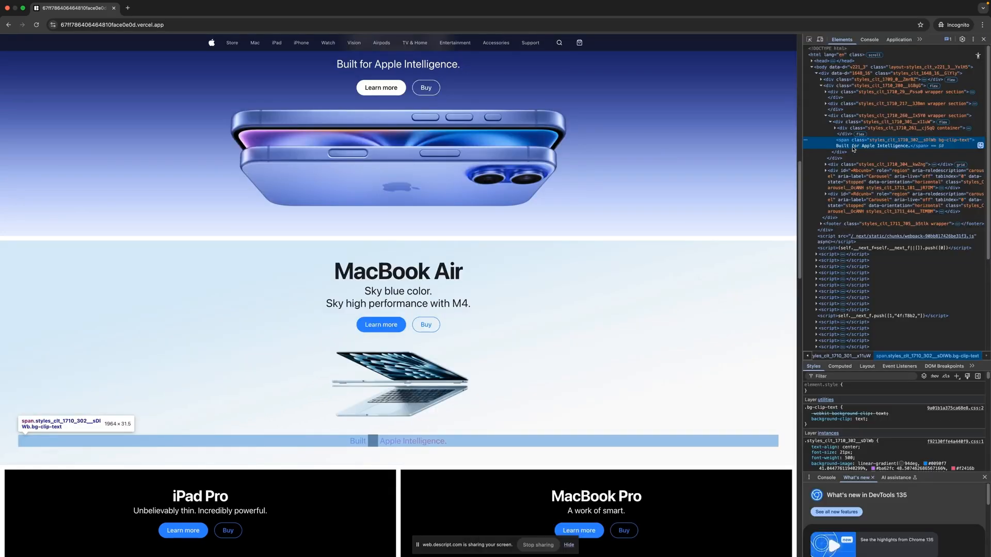
{"action": "scroll", "coordinate": [861, 449], "scroll_direction": "down", "scroll_amount": 2}
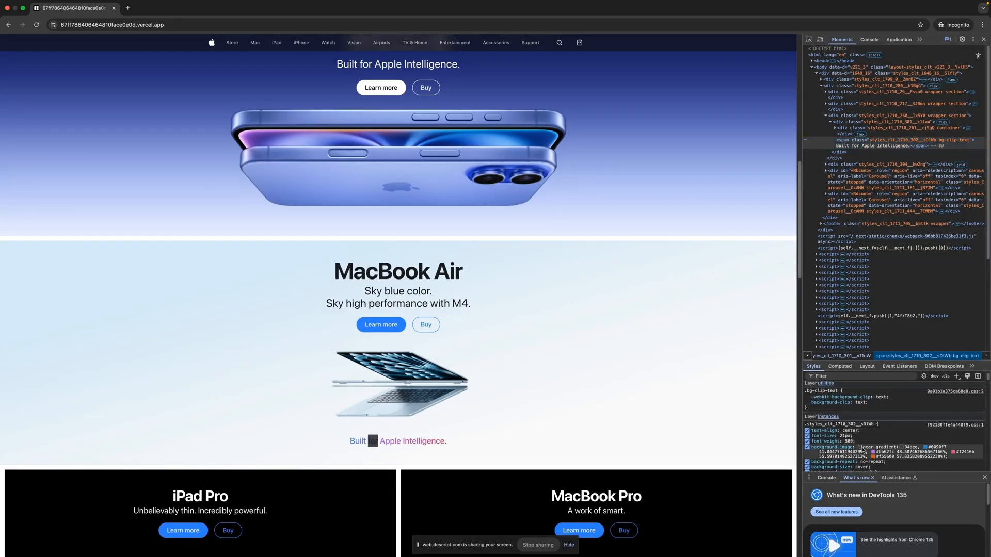
{"action": "left_click", "coordinate": [863, 449]}
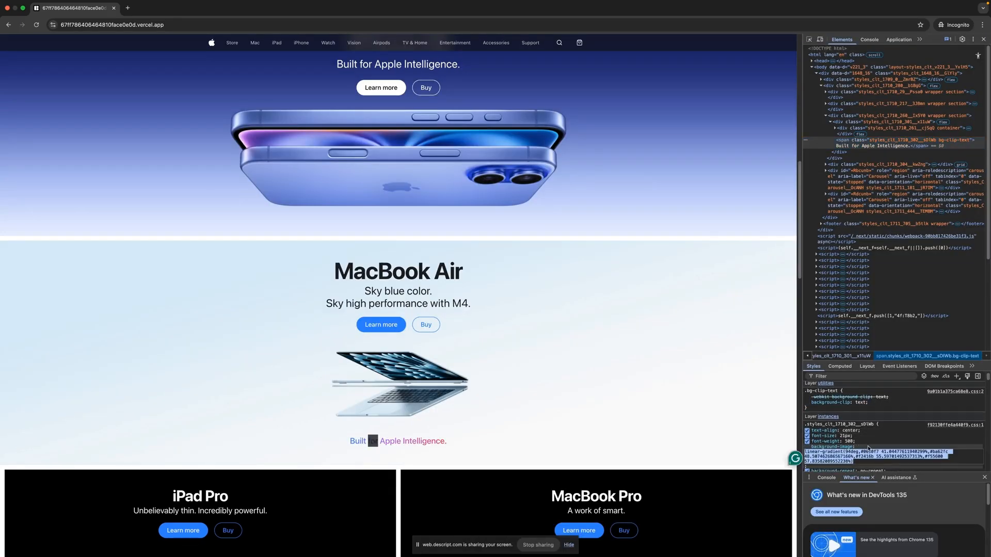
- Back in the site editor, paste the copied 94deg linear gradient of #0090f7, #ba62fc, #f2416b and #f55600 as the tagline's background layer
{"action": "left_click", "coordinate": [606, 371]}
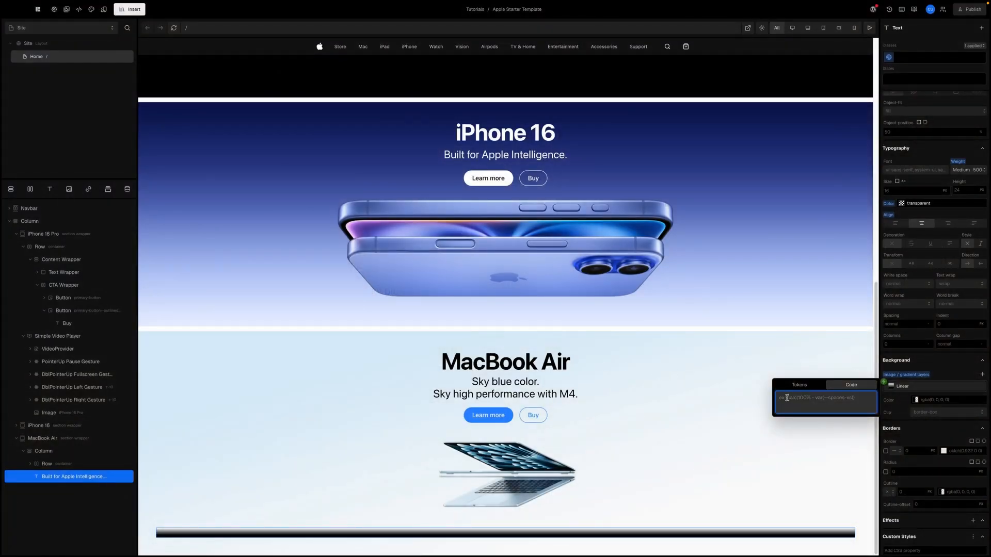
{"action": "key", "text": "ctrl+v"}
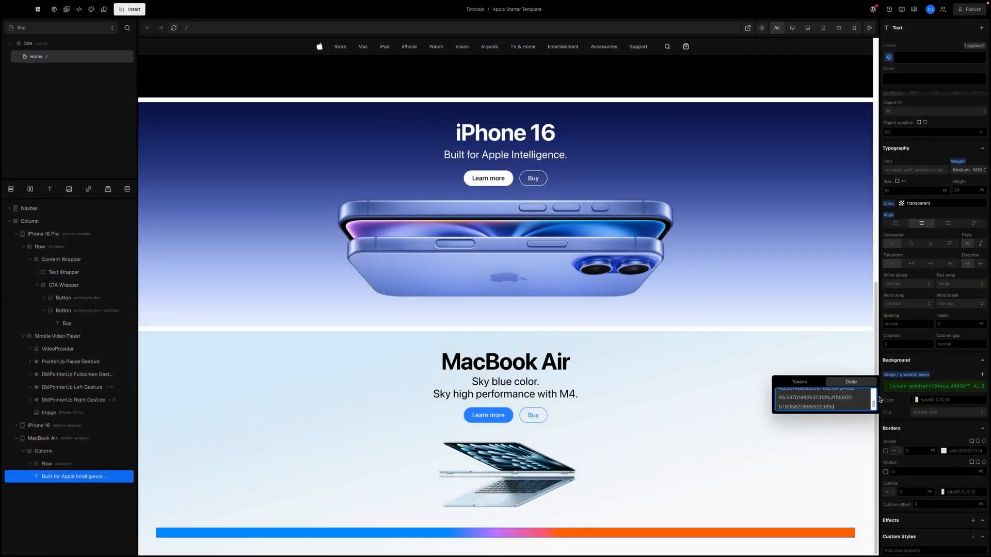
{"action": "left_click", "coordinate": [946, 378]}
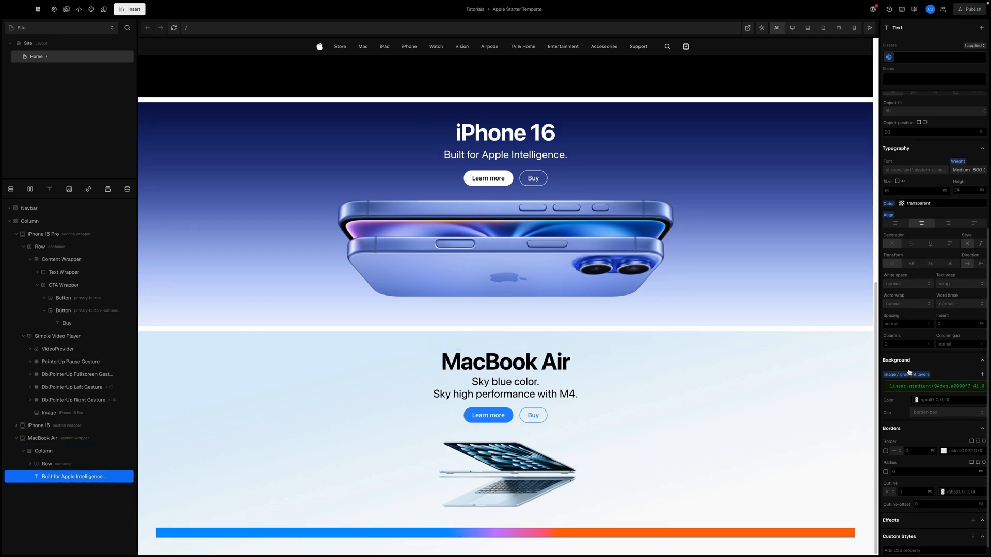
{"action": "scroll", "coordinate": [919, 363], "scroll_direction": "down", "scroll_amount": 1}
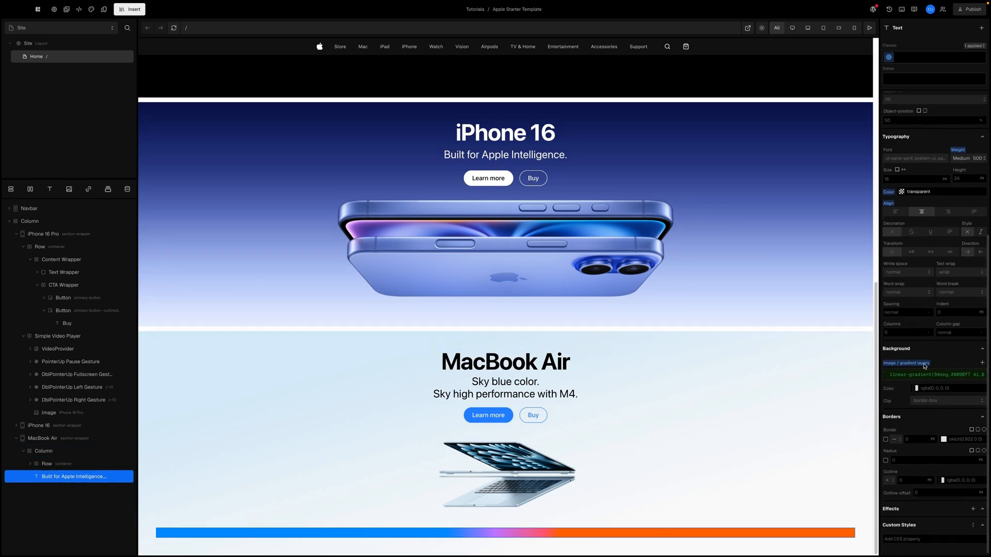
- Add a background-clip custom CSS property to the "Built for Apple Intelligence." tagline
{"action": "left_click", "coordinate": [920, 537]}
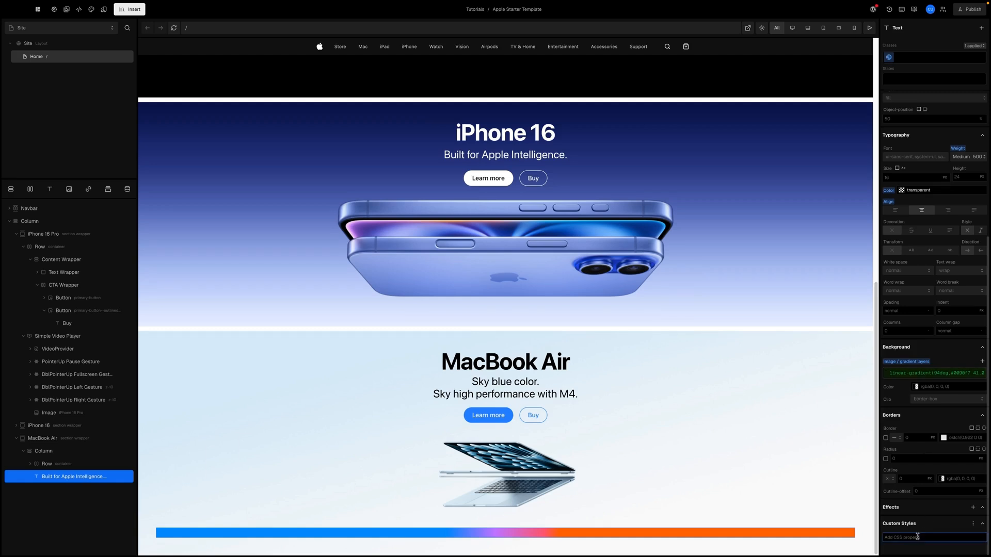
{"action": "left_click", "coordinate": [908, 538]}
{"action": "type", "text": "backgr"}
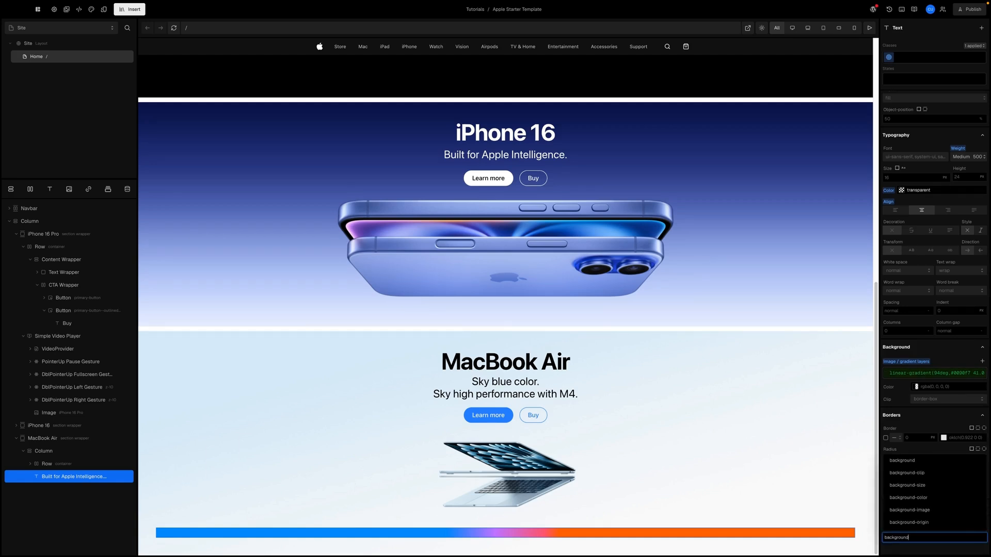
{"action": "type", "text": "ound"}
{"action": "left_click", "coordinate": [917, 473]}
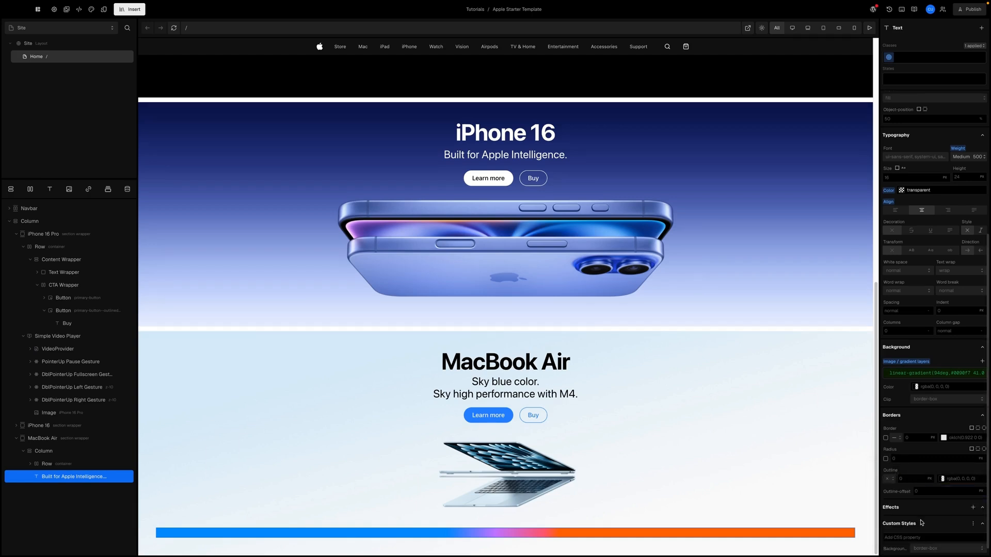
- Set the tagline's custom background-clip property to the code value "text"
{"action": "scroll", "coordinate": [921, 526], "scroll_direction": "down", "scroll_amount": 1}
{"action": "left_click", "coordinate": [910, 536]}
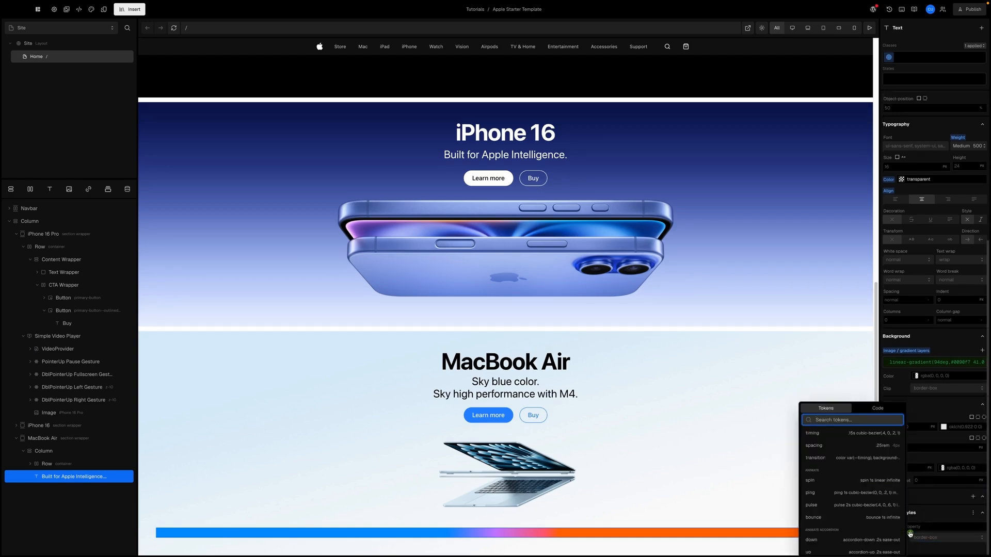
{"action": "left_click", "coordinate": [929, 538]}
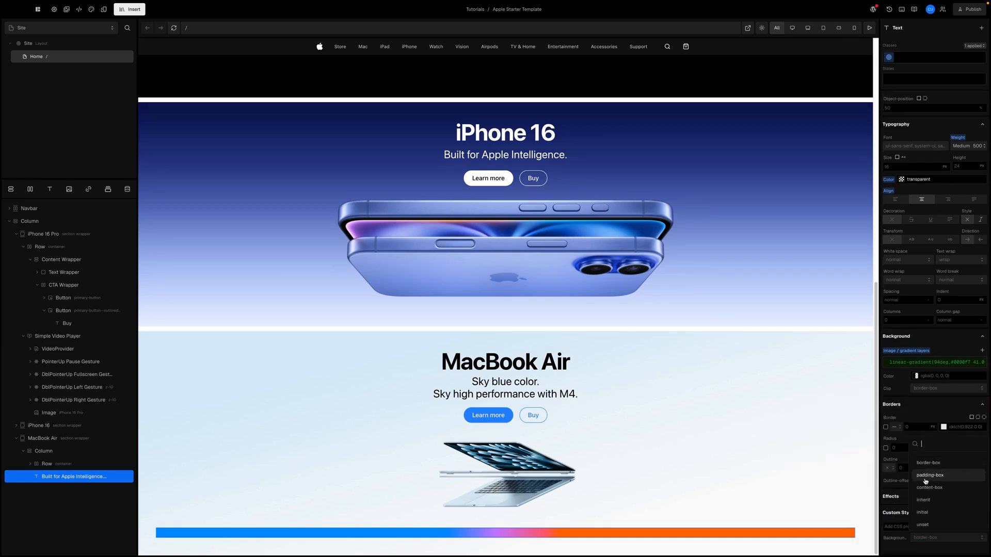
{"action": "left_click", "coordinate": [925, 540]}
{"action": "left_click", "coordinate": [910, 533]}
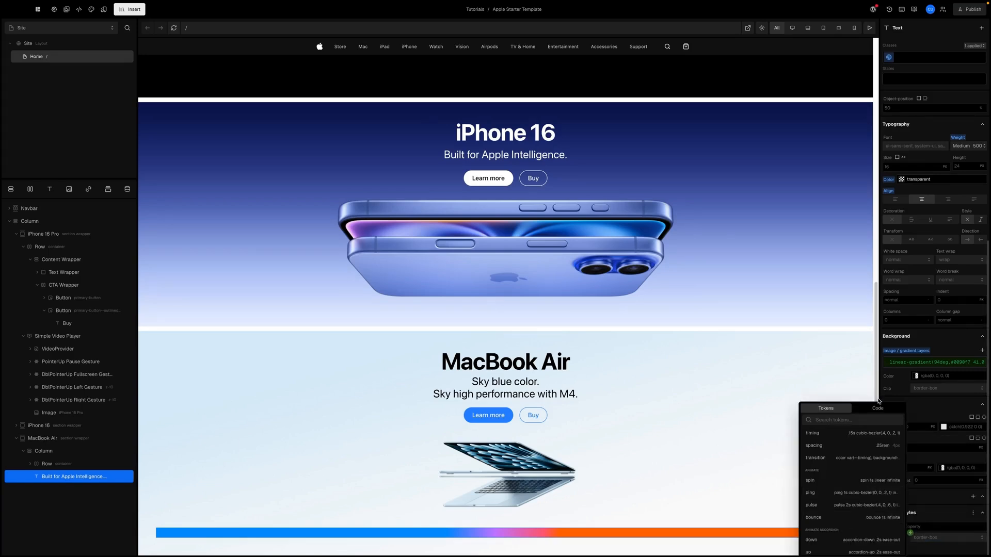
{"action": "left_click", "coordinate": [877, 525]}
{"action": "type", "text": "tex"}
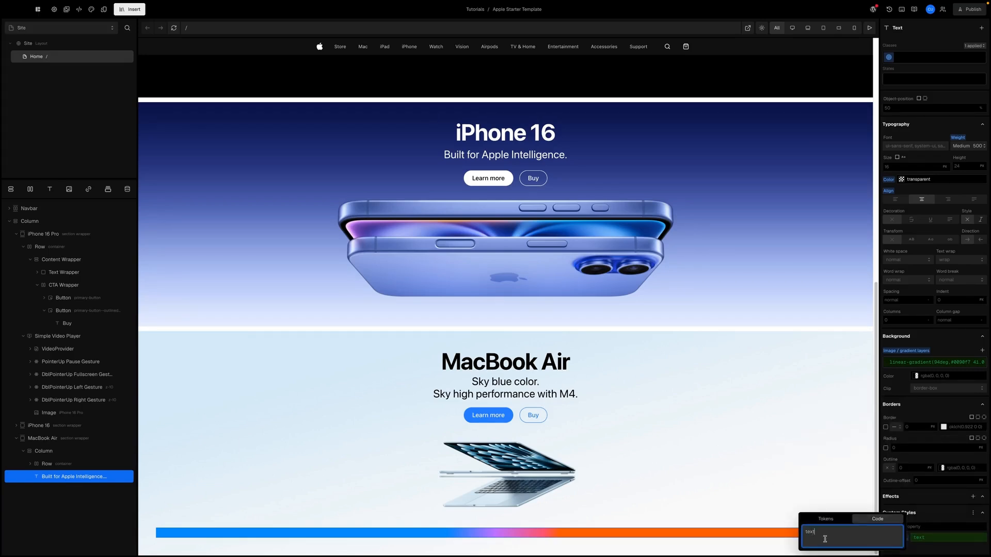
{"action": "type", "text": "t"}
{"action": "left_click", "coordinate": [932, 540]}
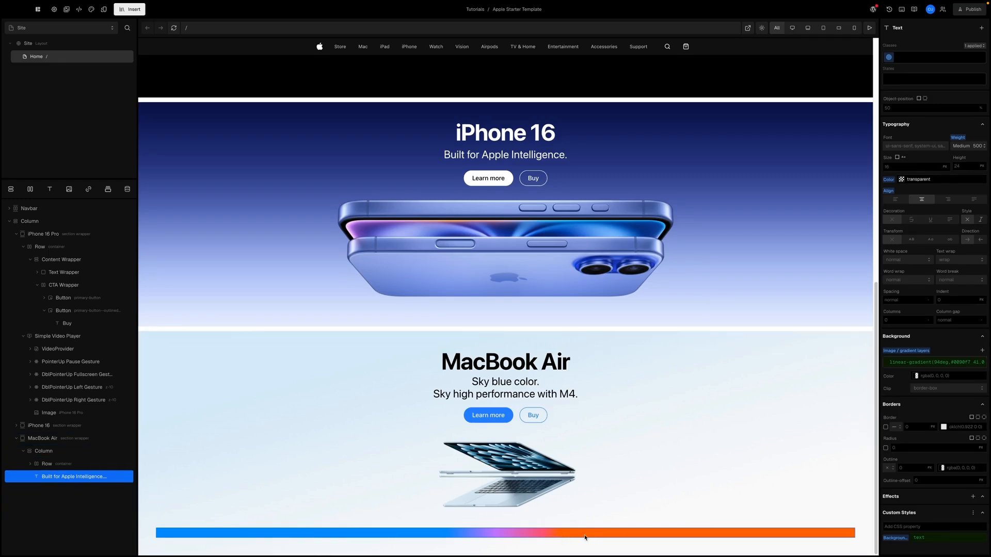
- Remove the custom background-clip text style from the gradient "Built for Apple Intelligence." text in the MacBook Air section
{"action": "right_click", "coordinate": [899, 538]}
{"action": "left_click", "coordinate": [818, 512]}
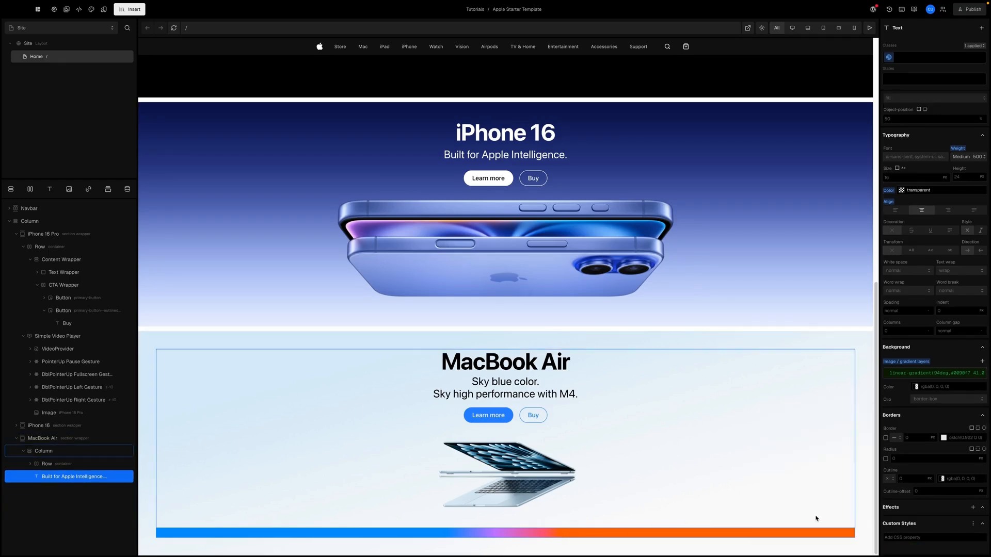
- Add the Tailwind class bg-clip-text to the "Built for Apple Intelligence." text element
{"action": "scroll", "coordinate": [911, 523], "scroll_direction": "up", "scroll_amount": 6}
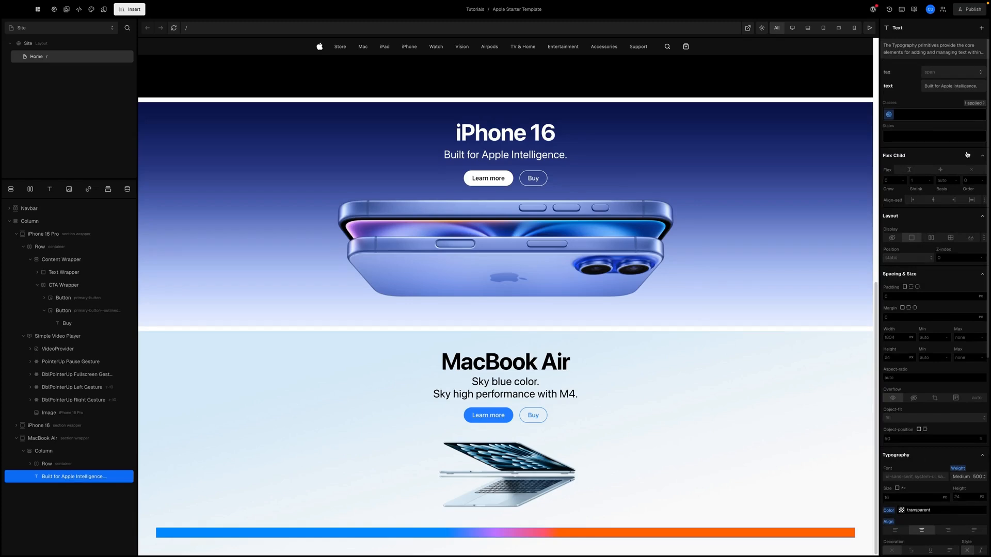
{"action": "left_click", "coordinate": [910, 114]}
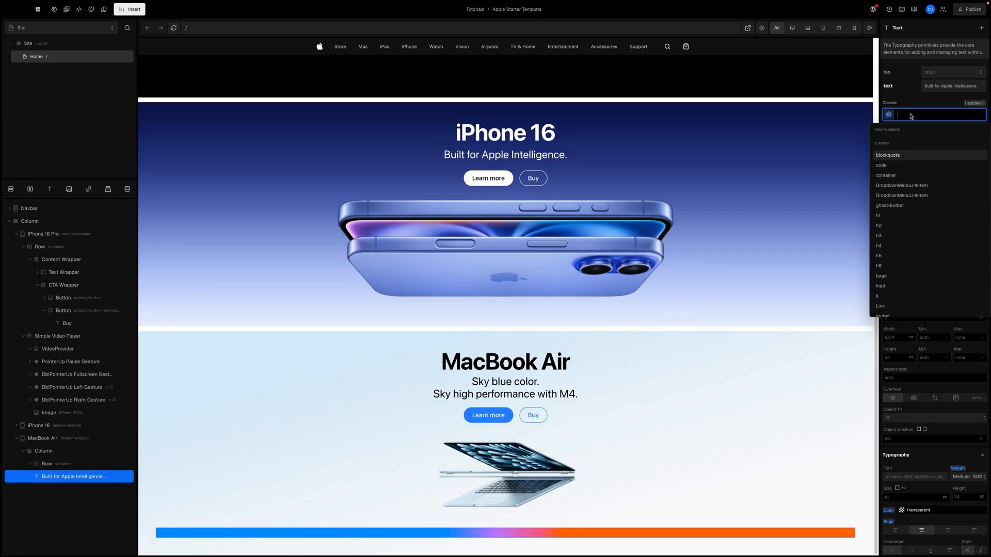
{"action": "type", "text": "b"}
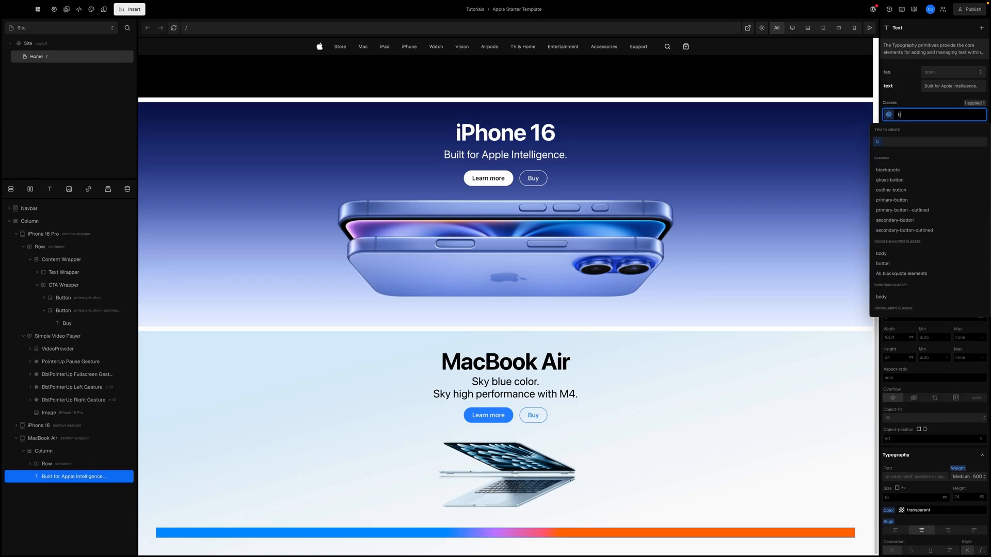
{"action": "type", "text": "ackgrou"}
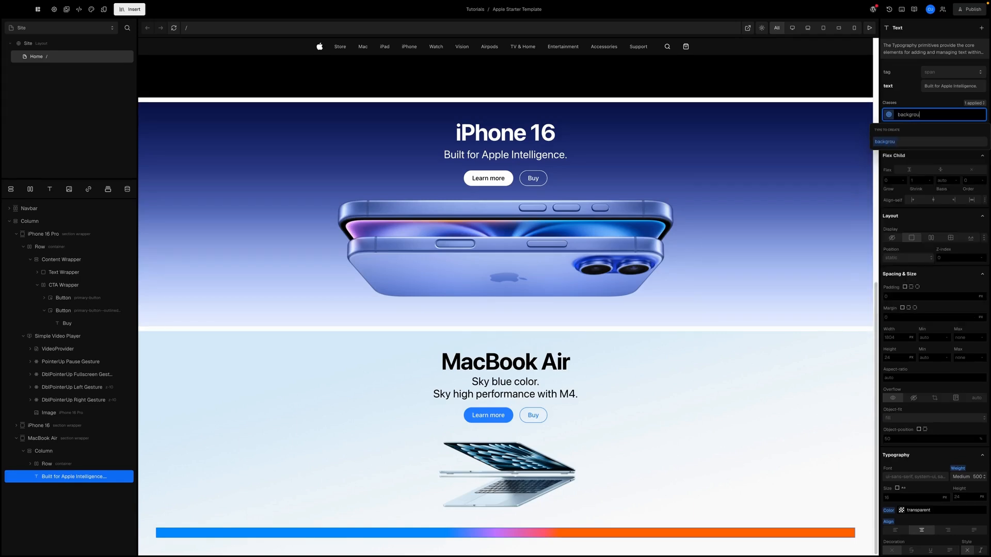
{"action": "key", "text": "BackSpace"}
{"action": "key", "text": "BackSpace"}
{"action": "key", "text": "BackSpace"}
{"action": "key", "text": "BackSpace"}
{"action": "key", "text": "BackSpace"}
{"action": "key", "text": "BackSpace"}
{"action": "key", "text": "BackSpace"}
{"action": "key", "text": "BackSpace"}
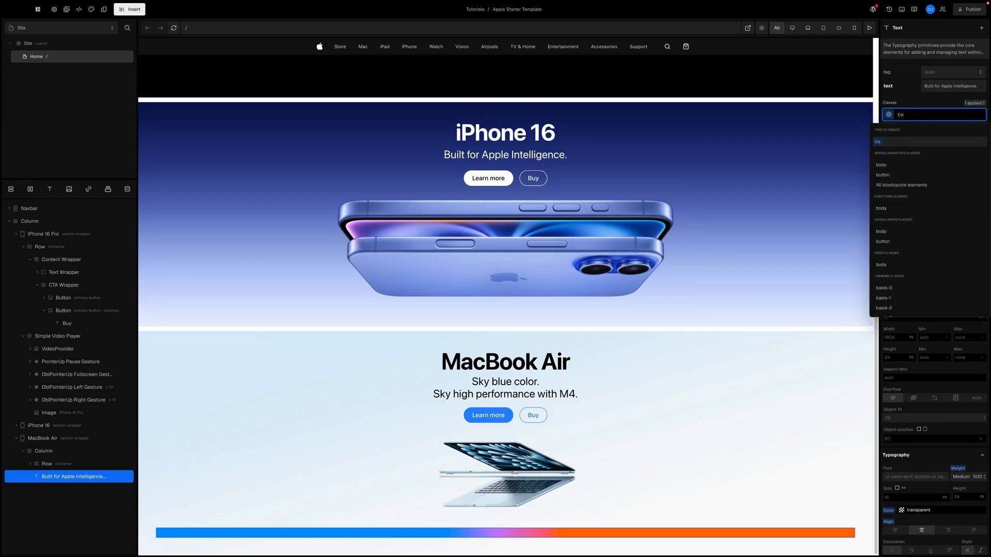
{"action": "type", "text": "g-clip"}
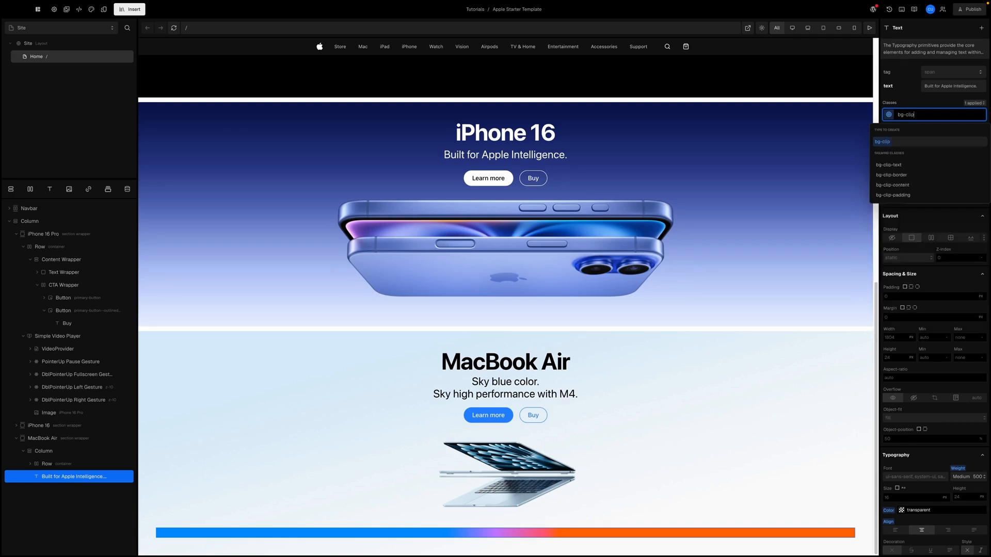
{"action": "type", "text": "-text"}
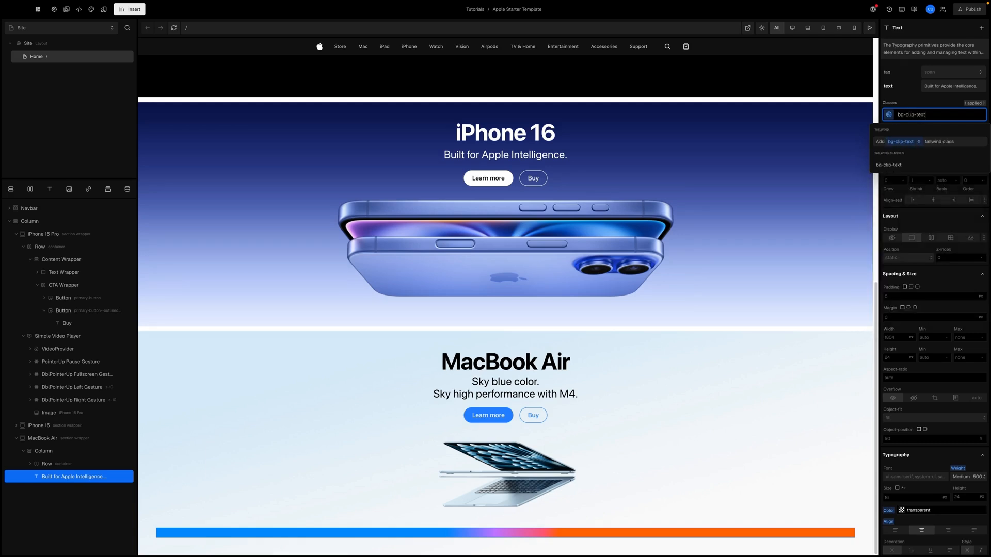
{"action": "left_click", "coordinate": [905, 146]}
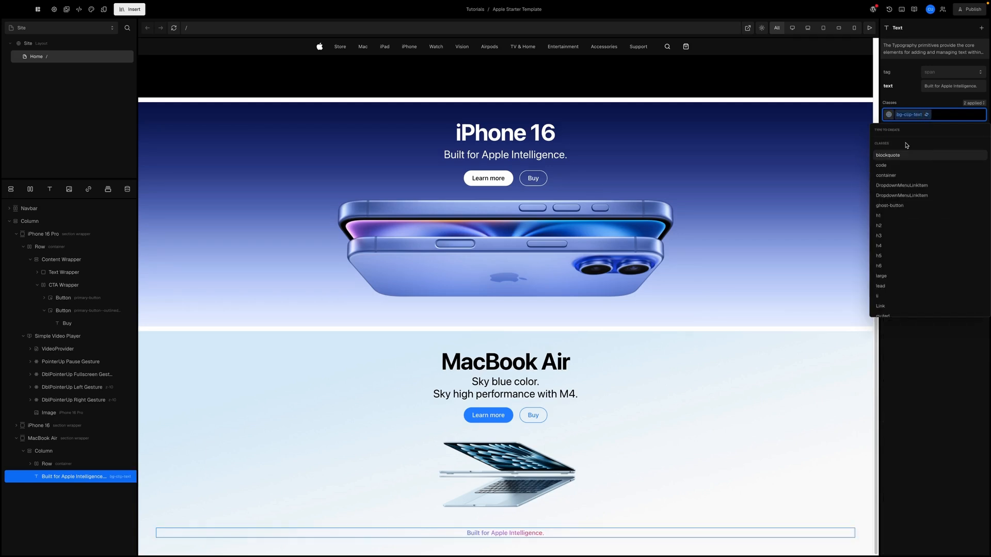
{"action": "left_click", "coordinate": [932, 100]}
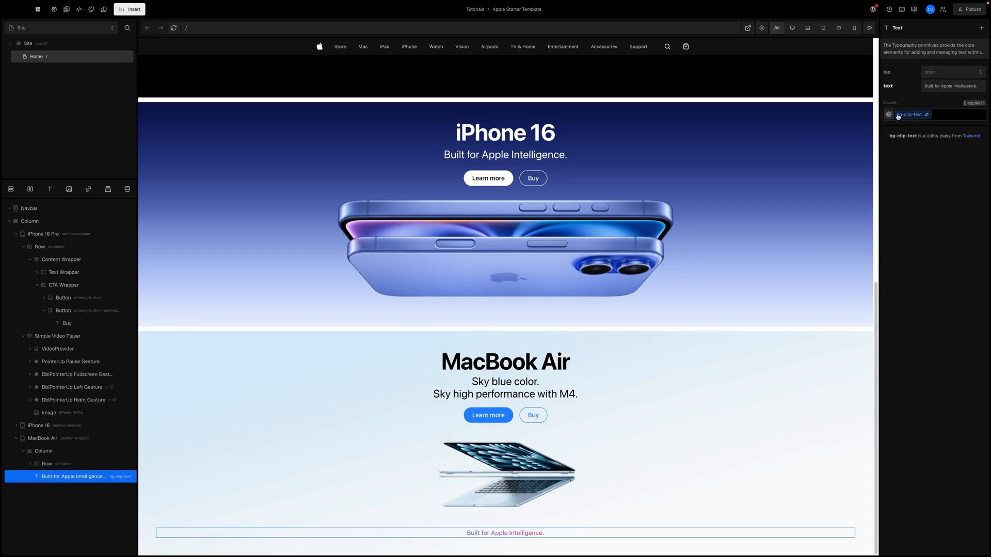
- Set the font size of the "Built for Apple Intelligence." text to 21 px
{"action": "scroll", "coordinate": [919, 310], "scroll_direction": "down", "scroll_amount": 6}
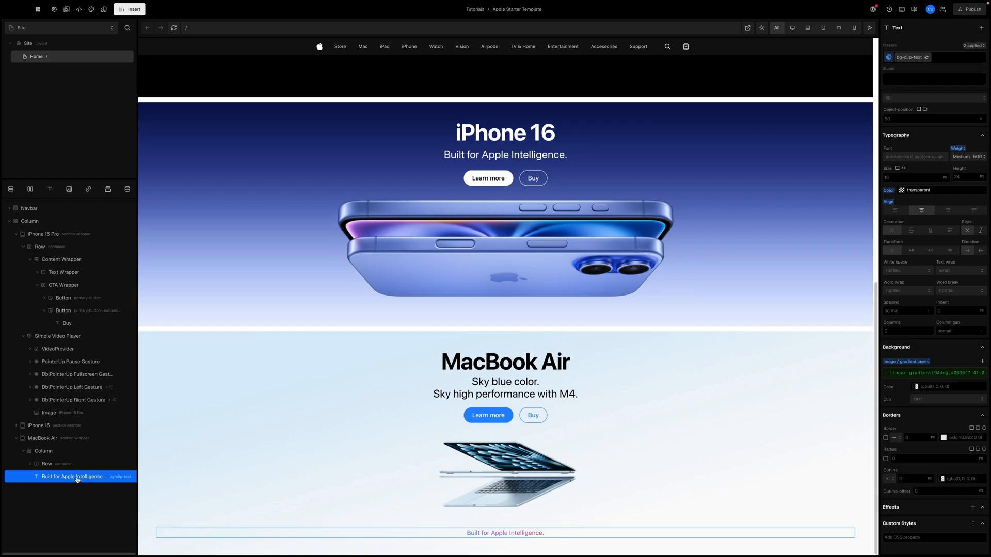
{"action": "scroll", "coordinate": [915, 305], "scroll_direction": "up", "scroll_amount": 5}
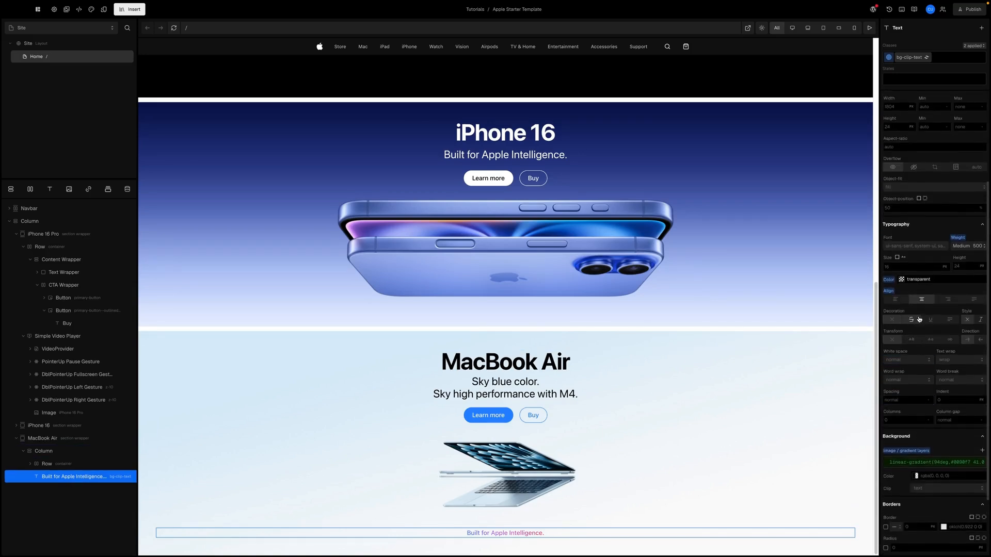
{"action": "left_click", "coordinate": [905, 284]}
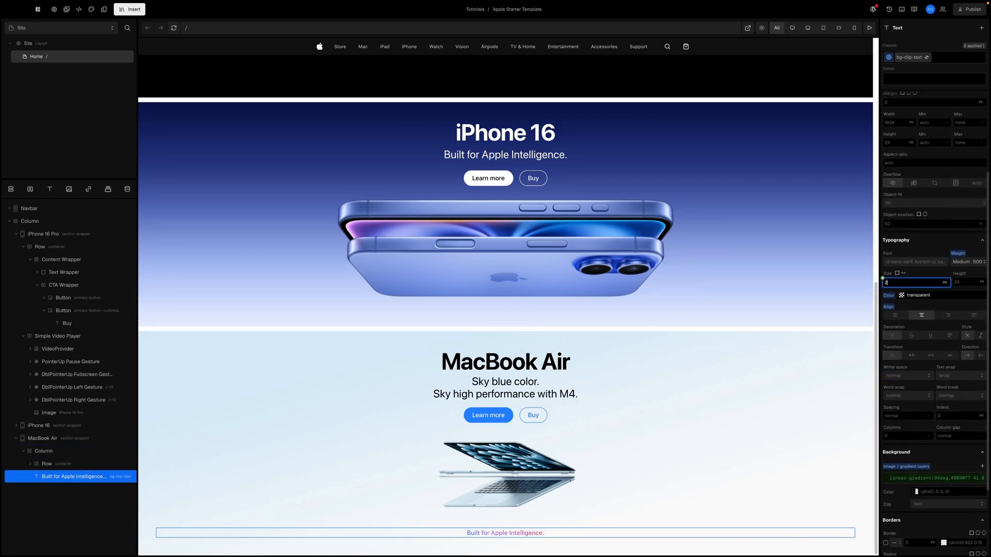
{"action": "type", "text": "21p"}
{"action": "key", "text": "Return"}
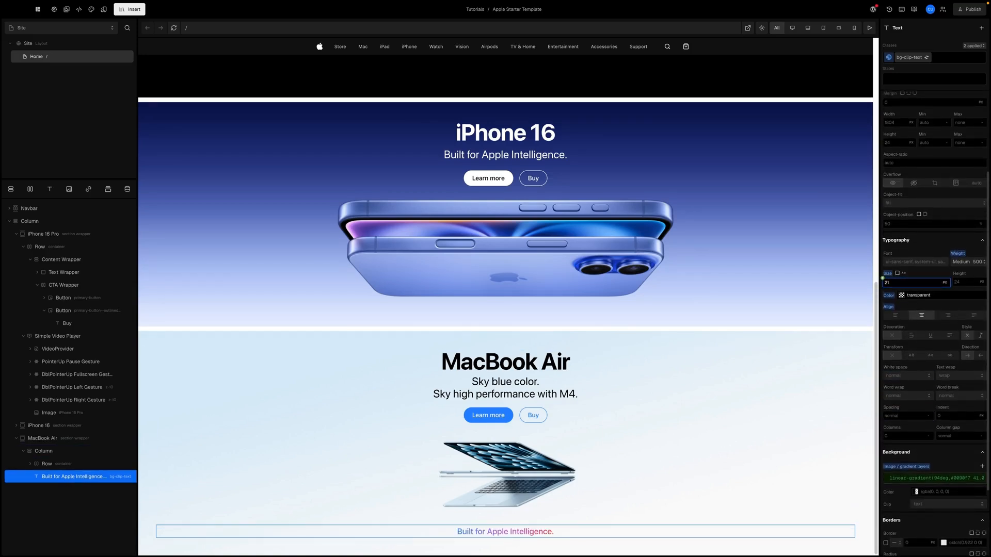
{"action": "left_click", "coordinate": [620, 440]}
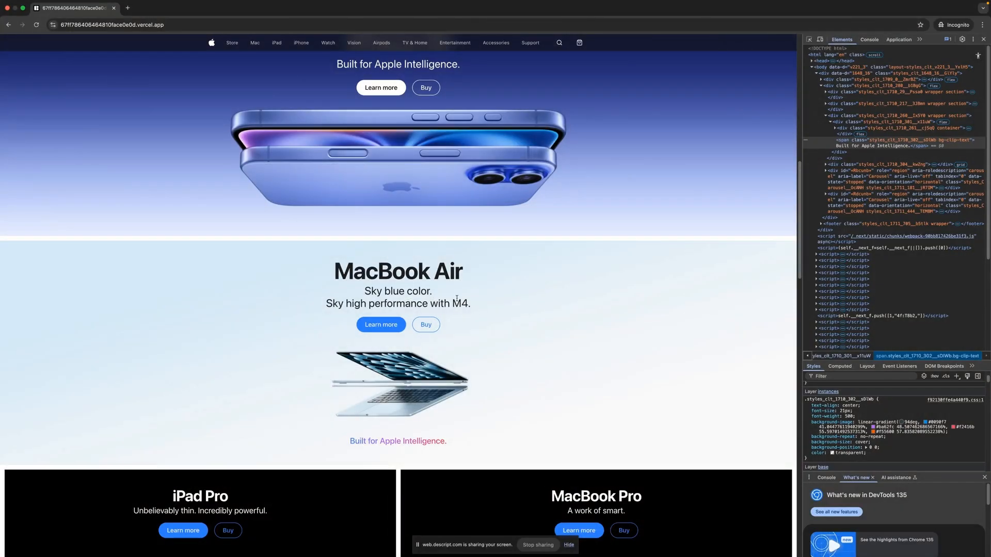
- Examine the layout of the product cards below the MacBook Air section on the reference site in Chrome, from iPad Pro to Apple Card
{"action": "scroll", "coordinate": [346, 334], "scroll_direction": "down", "scroll_amount": 5}
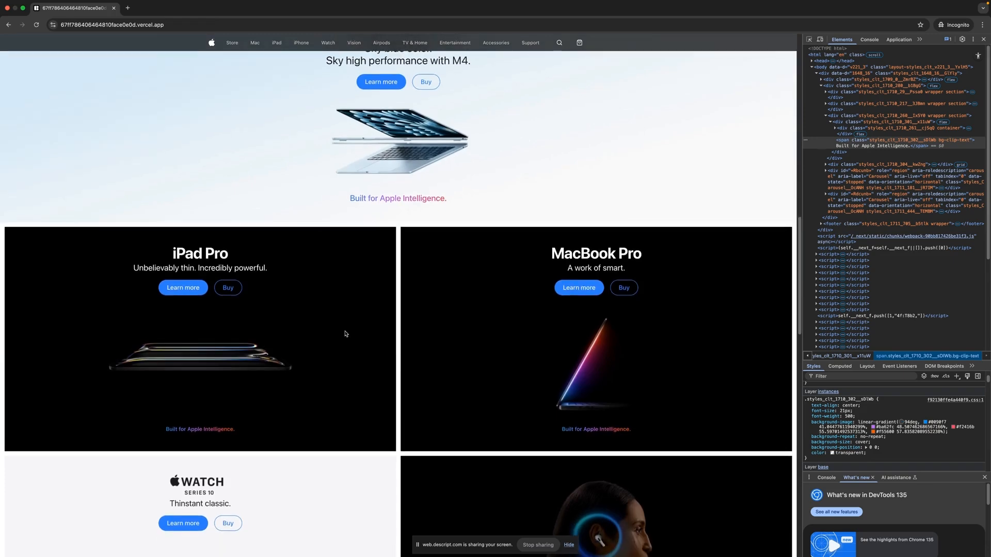
{"action": "scroll", "coordinate": [326, 331], "scroll_direction": "down", "scroll_amount": 2}
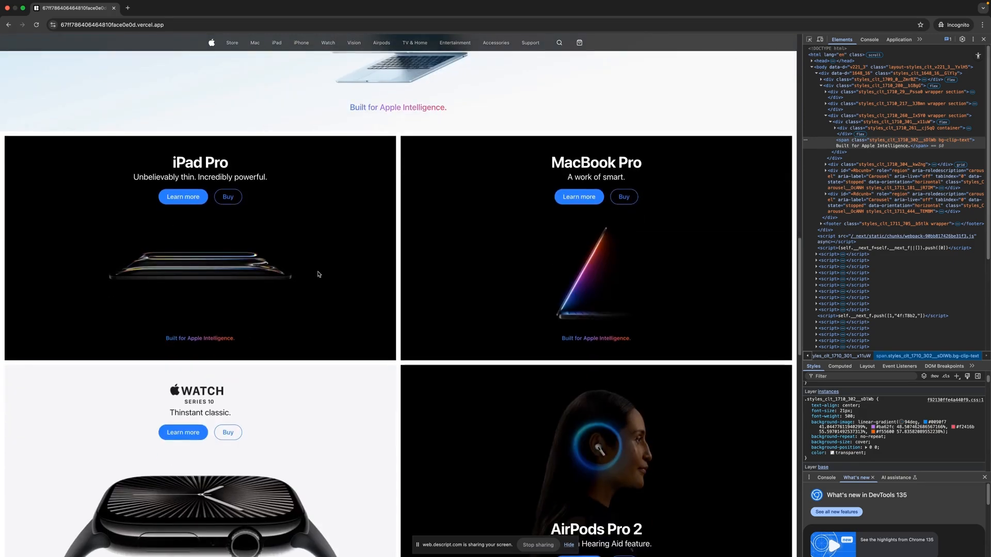
{"action": "scroll", "coordinate": [361, 289], "scroll_direction": "down", "scroll_amount": 4}
{"action": "scroll", "coordinate": [385, 302], "scroll_direction": "down", "scroll_amount": 4}
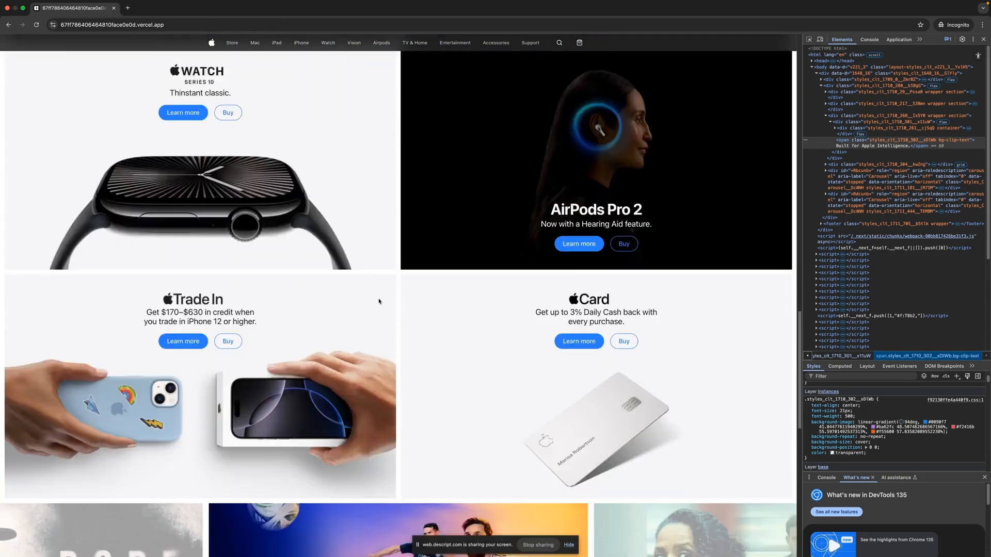
{"action": "scroll", "coordinate": [381, 287], "scroll_direction": "up", "scroll_amount": 9}
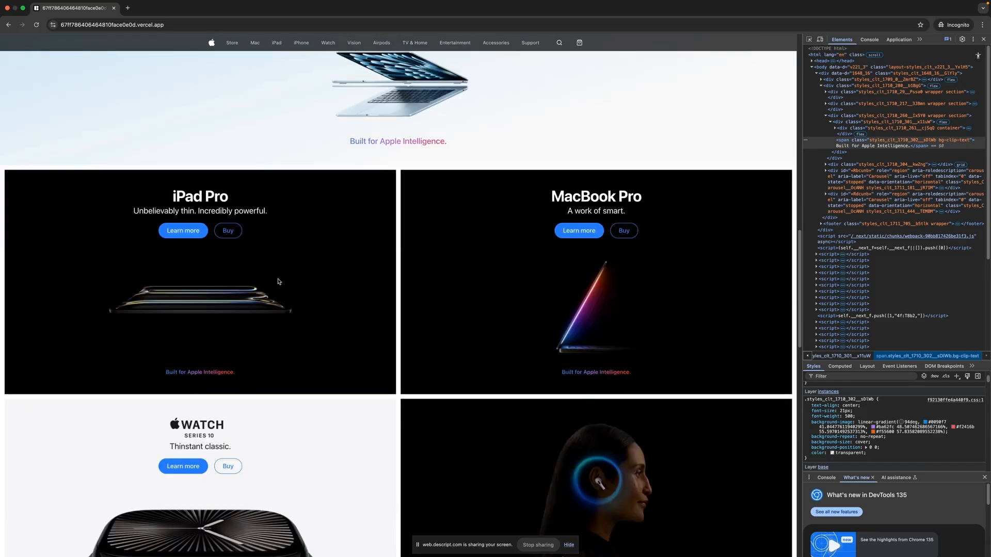
{"action": "scroll", "coordinate": [333, 294], "scroll_direction": "down", "scroll_amount": 1}
{"action": "scroll", "coordinate": [333, 293], "scroll_direction": "down", "scroll_amount": 2}
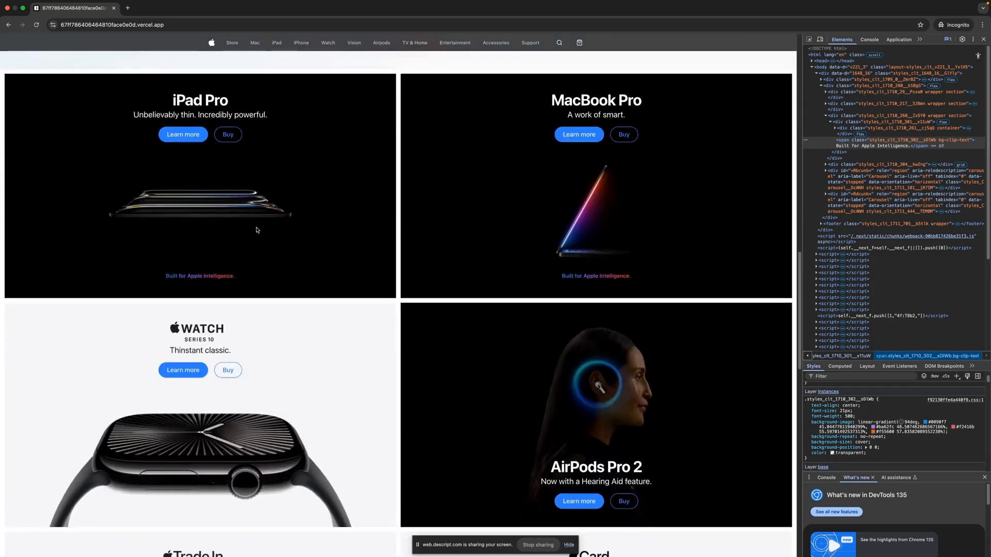
{"action": "scroll", "coordinate": [334, 281], "scroll_direction": "up", "scroll_amount": 1}
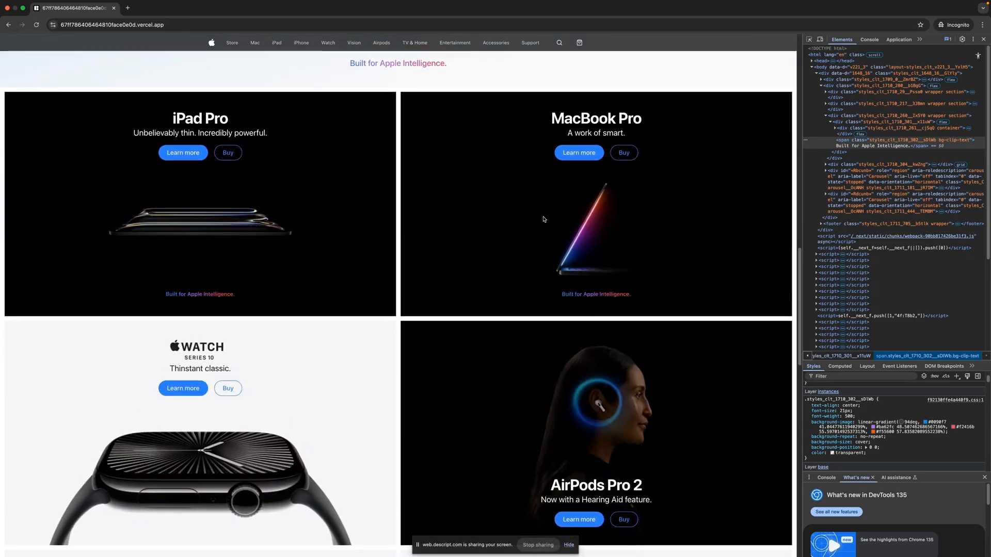
{"action": "scroll", "coordinate": [500, 246], "scroll_direction": "down", "scroll_amount": 3}
{"action": "scroll", "coordinate": [375, 303], "scroll_direction": "down", "scroll_amount": 2}
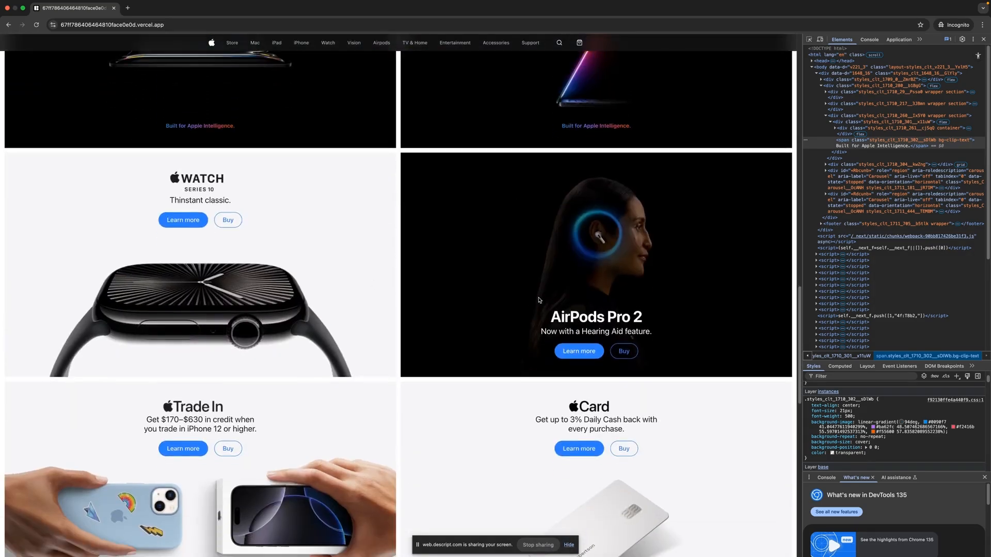
{"action": "scroll", "coordinate": [236, 271], "scroll_direction": "up", "scroll_amount": 10}
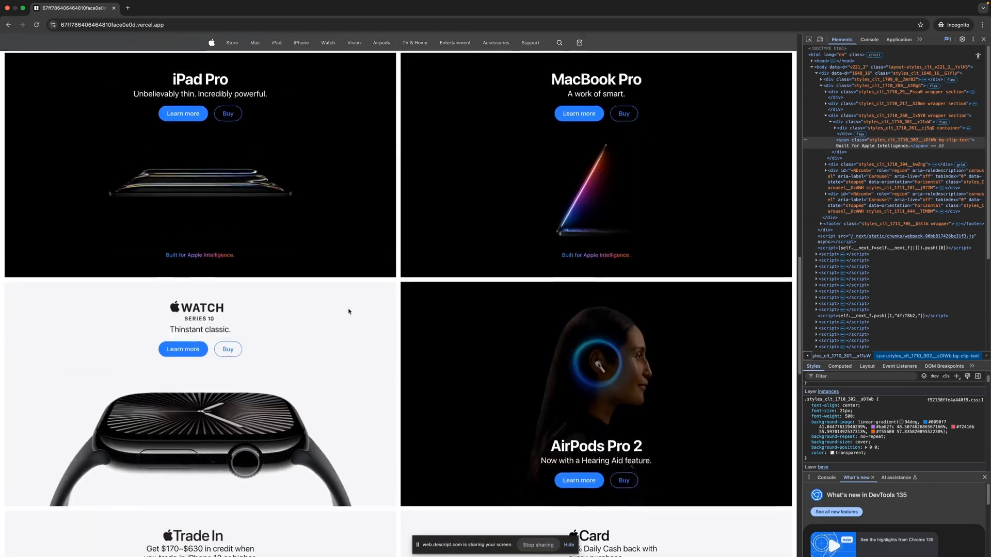
{"action": "scroll", "coordinate": [323, 326], "scroll_direction": "down", "scroll_amount": 6}
{"action": "scroll", "coordinate": [436, 213], "scroll_direction": "up", "scroll_amount": 2}
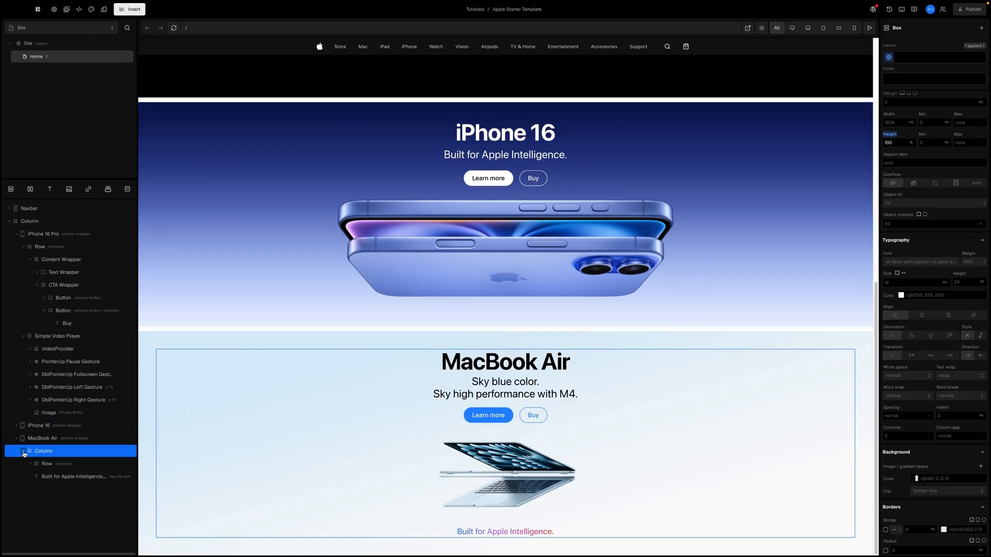
- Collapse the MacBook Air and iPhone 16 Pro sections in the layer tree
{"action": "left_click", "coordinate": [23, 452]}
{"action": "left_click", "coordinate": [16, 438]}
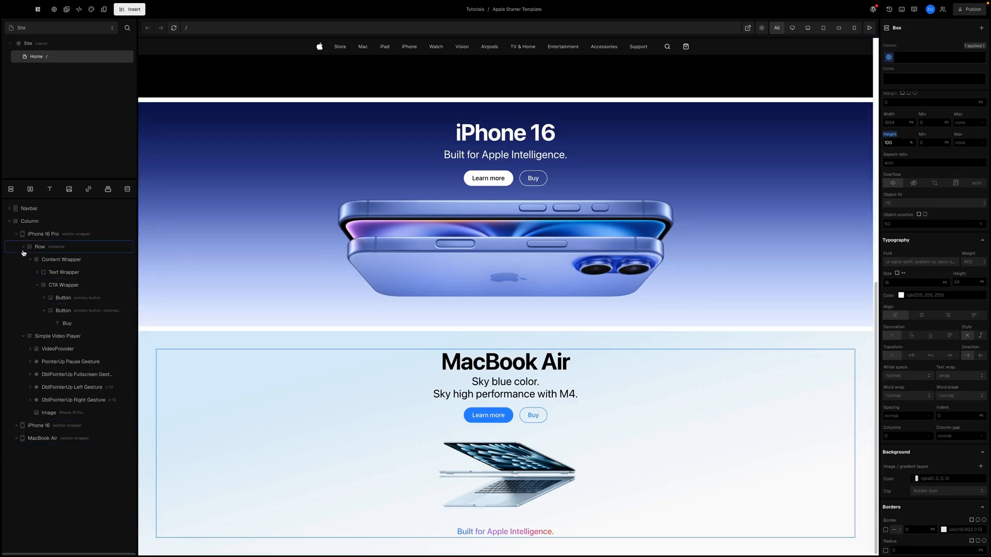
{"action": "left_click", "coordinate": [16, 233]}
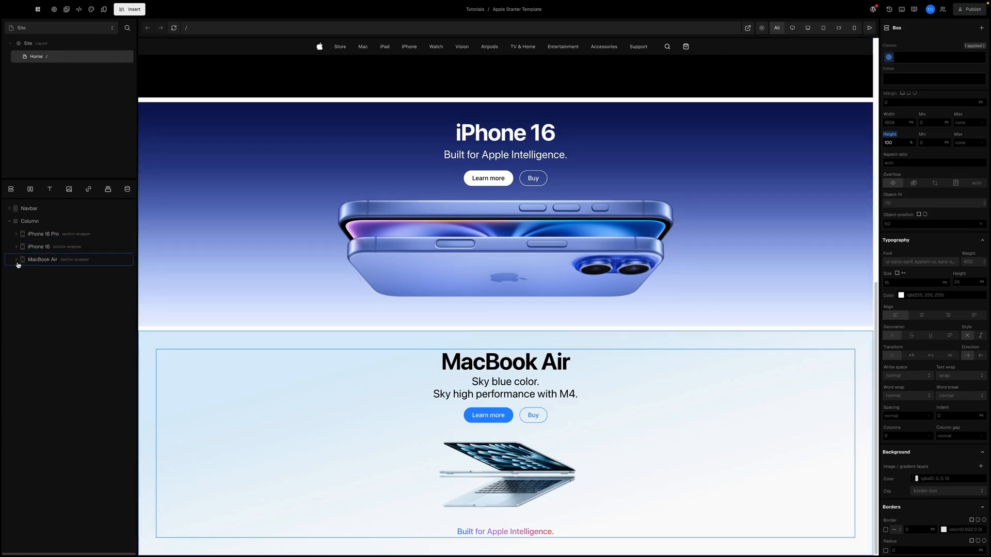
- Insert a Grid box into the main Column, after the MacBook Air section
{"action": "left_click", "coordinate": [32, 222]}
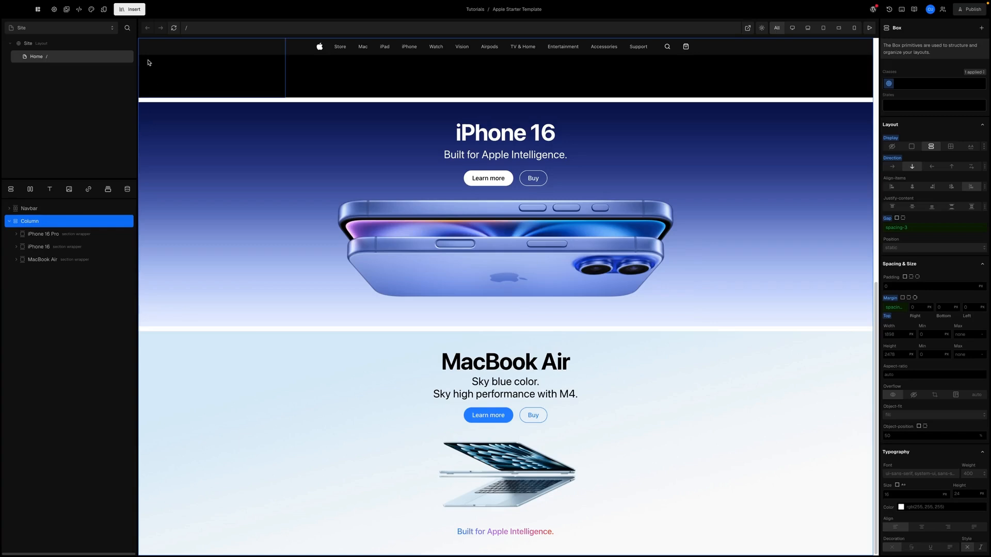
{"action": "left_click", "coordinate": [129, 9]}
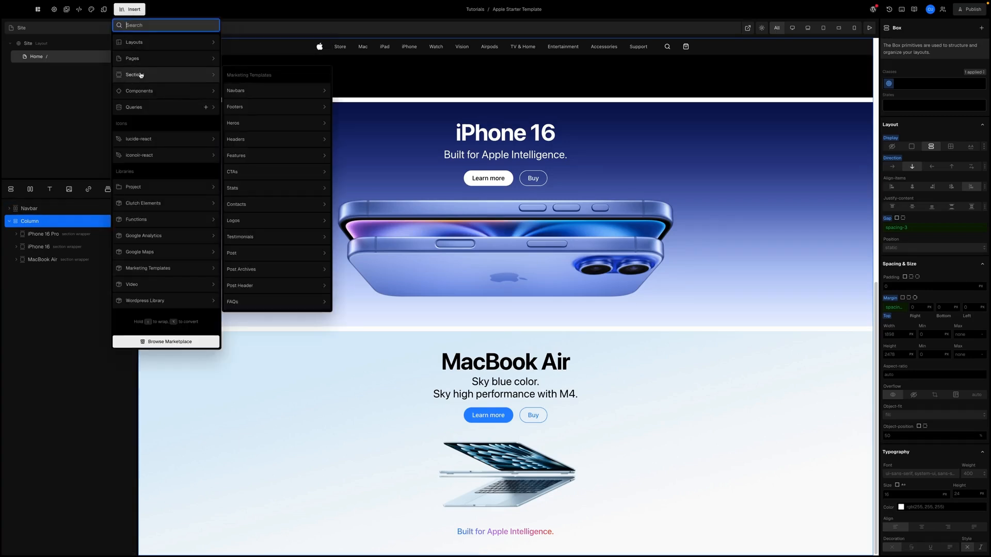
{"action": "mouse_move", "coordinate": [144, 95]}
{"action": "mouse_move", "coordinate": [263, 96]}
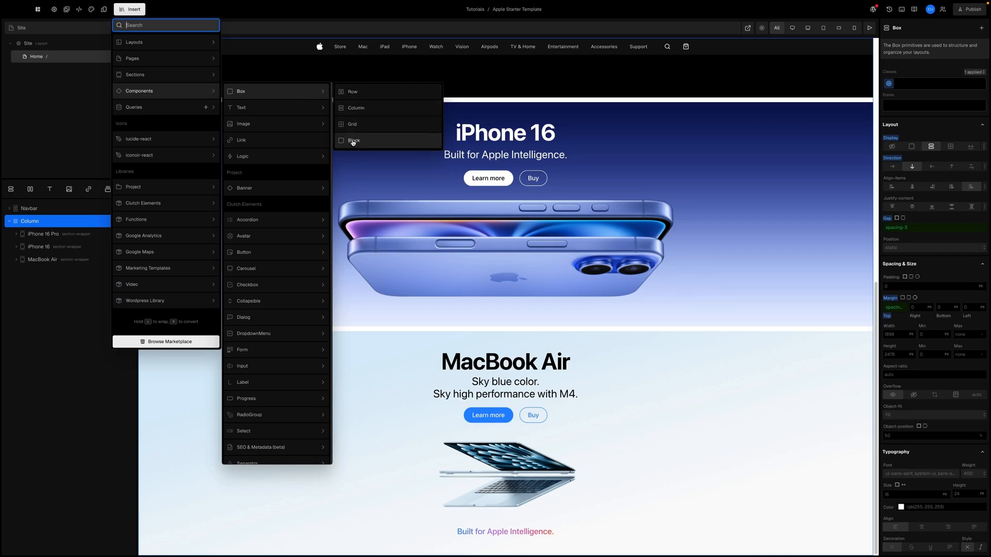
{"action": "left_click", "coordinate": [352, 125]}
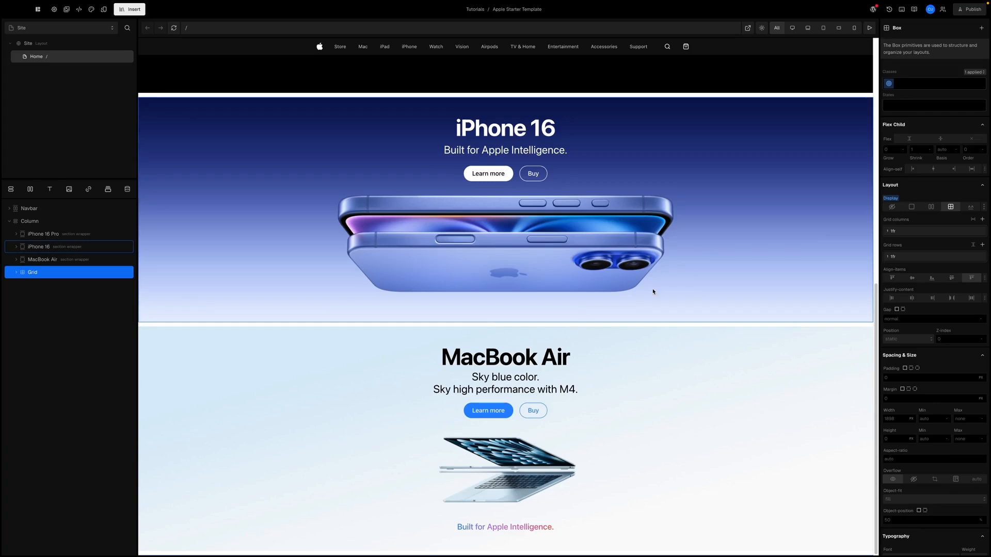
- Define two grid columns for the new Grid, each with a fixed size of 2fr
{"action": "left_click", "coordinate": [900, 231]}
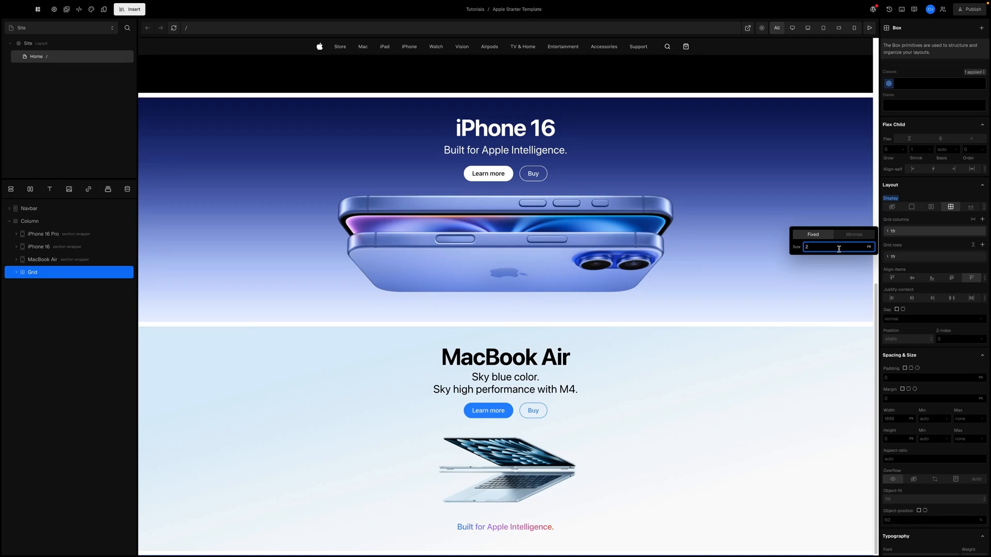
{"action": "key", "text": "Return"}
{"action": "left_click", "coordinate": [982, 222]}
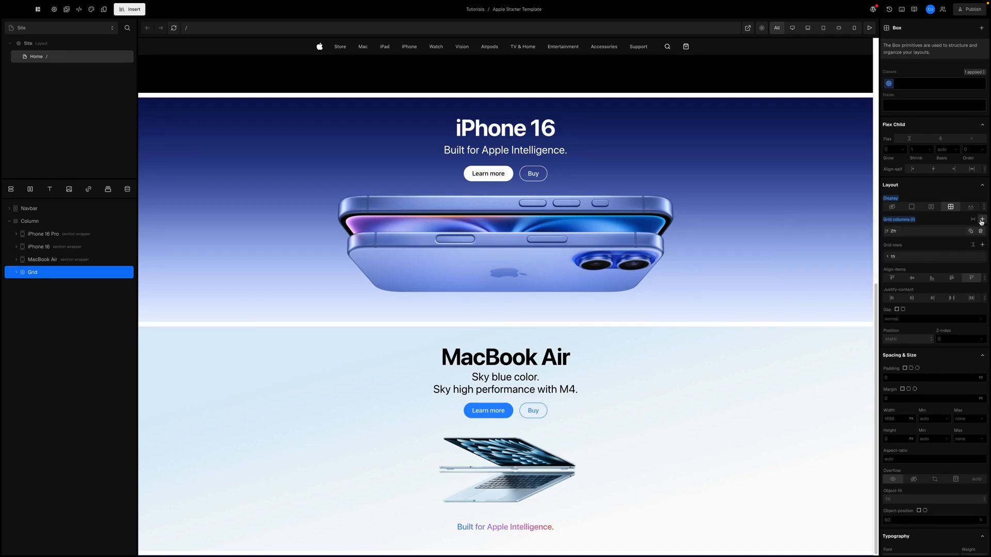
{"action": "left_click", "coordinate": [981, 220]}
{"action": "left_click", "coordinate": [894, 241]}
{"action": "type", "text": "2"}
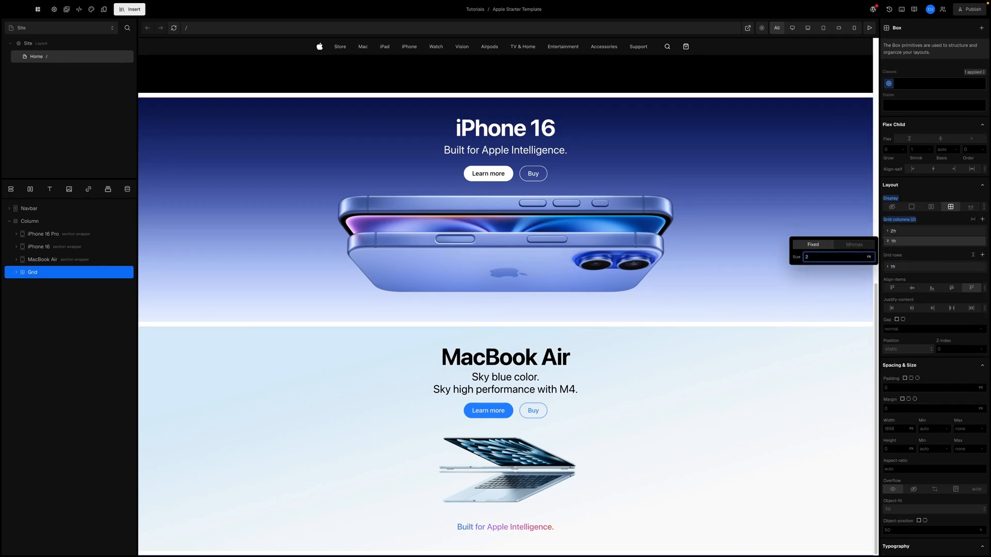
{"action": "key", "text": "Return"}
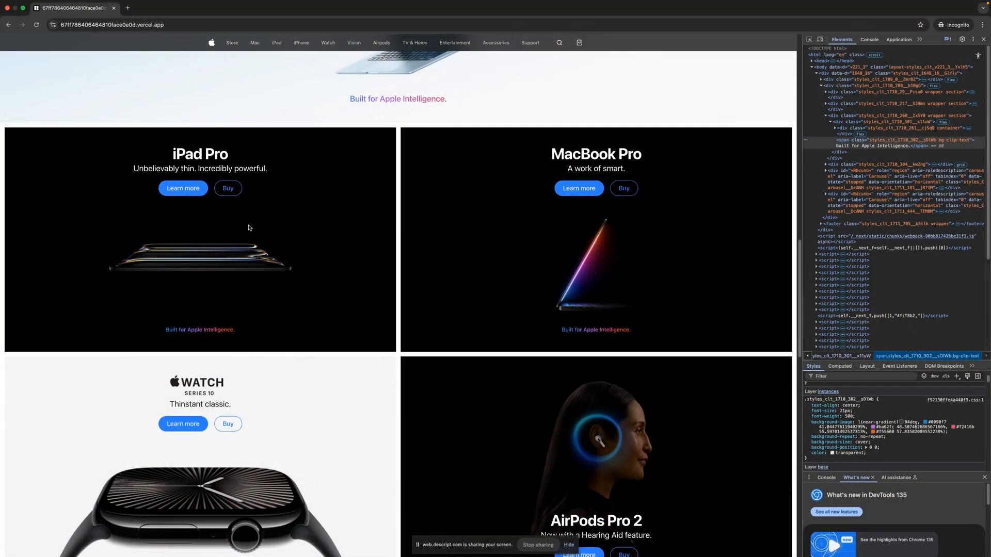
- Compare the spacing and sizing of the product cards with the MacBook Air section on the reference site
{"action": "scroll", "coordinate": [303, 247], "scroll_direction": "up", "scroll_amount": 1}
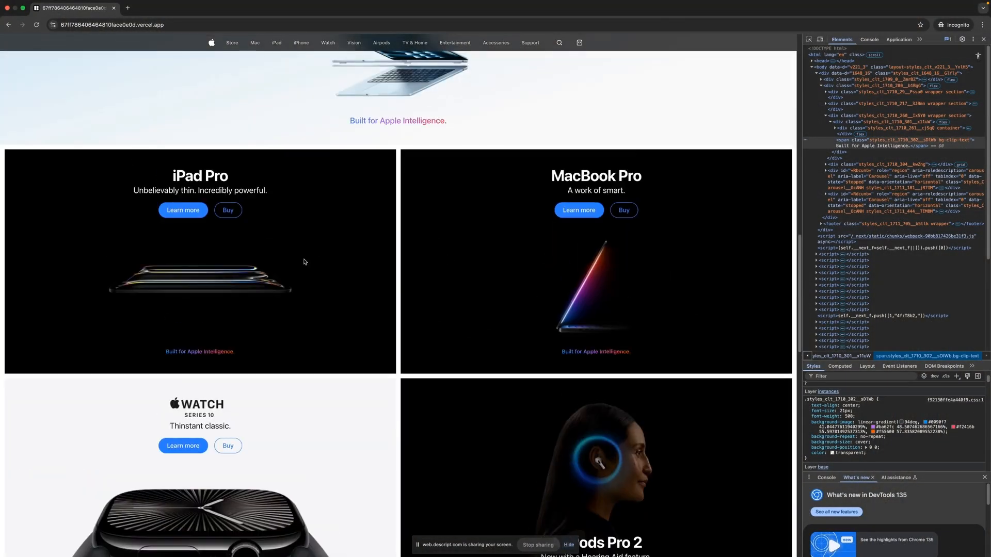
{"action": "scroll", "coordinate": [304, 261], "scroll_direction": "down", "scroll_amount": 3}
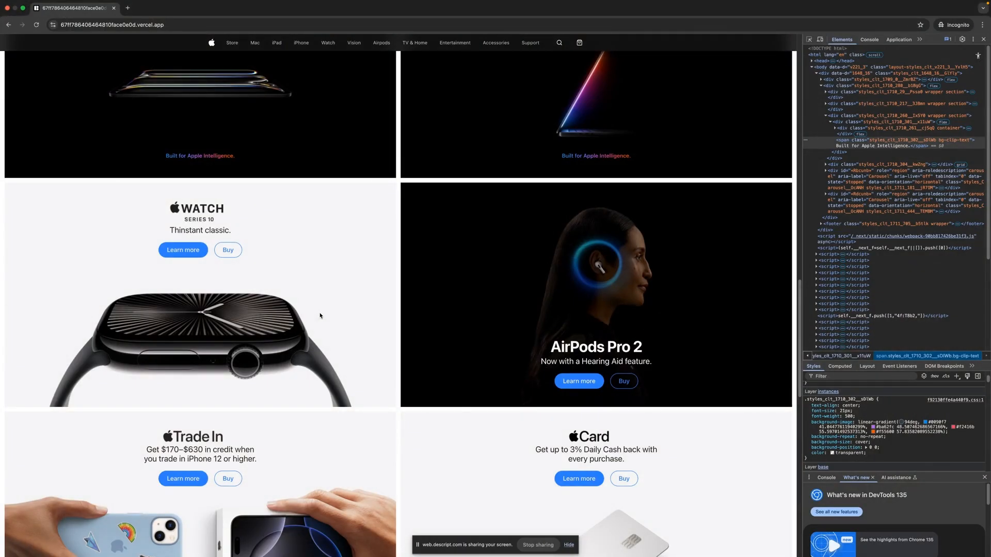
{"action": "scroll", "coordinate": [306, 331], "scroll_direction": "up", "scroll_amount": 5}
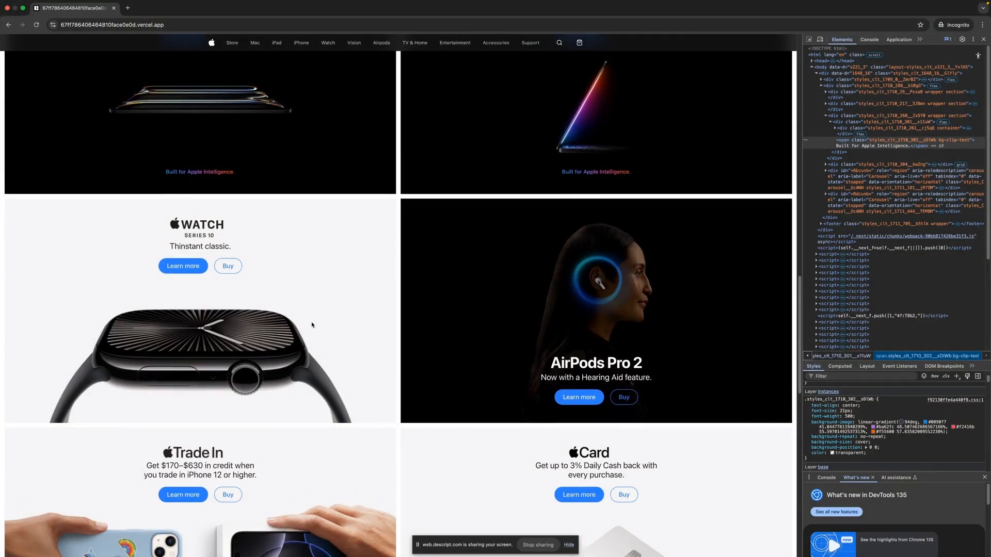
{"action": "scroll", "coordinate": [291, 162], "scroll_direction": "up", "scroll_amount": 3}
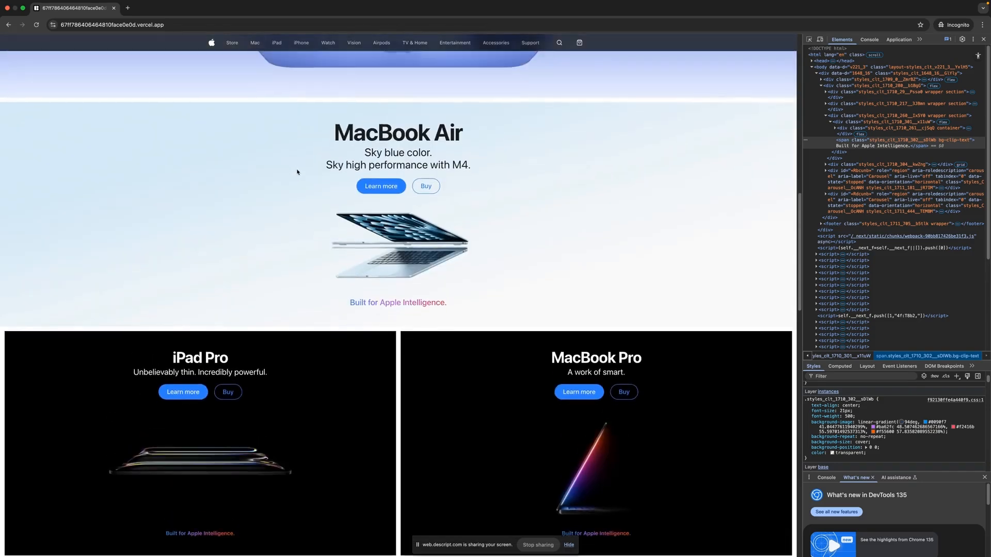
{"action": "scroll", "coordinate": [295, 181], "scroll_direction": "down", "scroll_amount": 3}
{"action": "scroll", "coordinate": [250, 288], "scroll_direction": "up", "scroll_amount": 2}
{"action": "scroll", "coordinate": [242, 291], "scroll_direction": "down", "scroll_amount": 2}
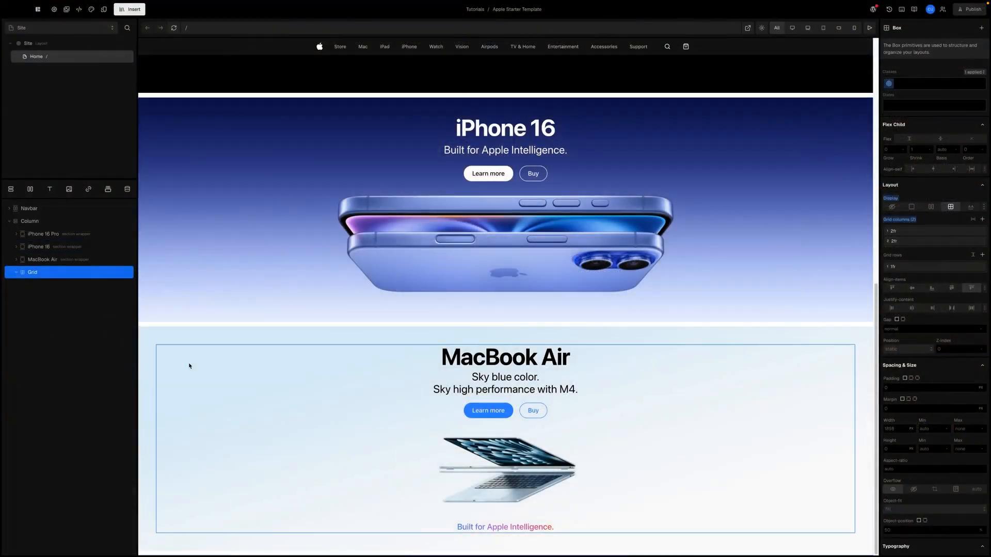
- Duplicate the MacBook Air section in the builder and move the copy inside the Grid
{"action": "left_click", "coordinate": [48, 262]}
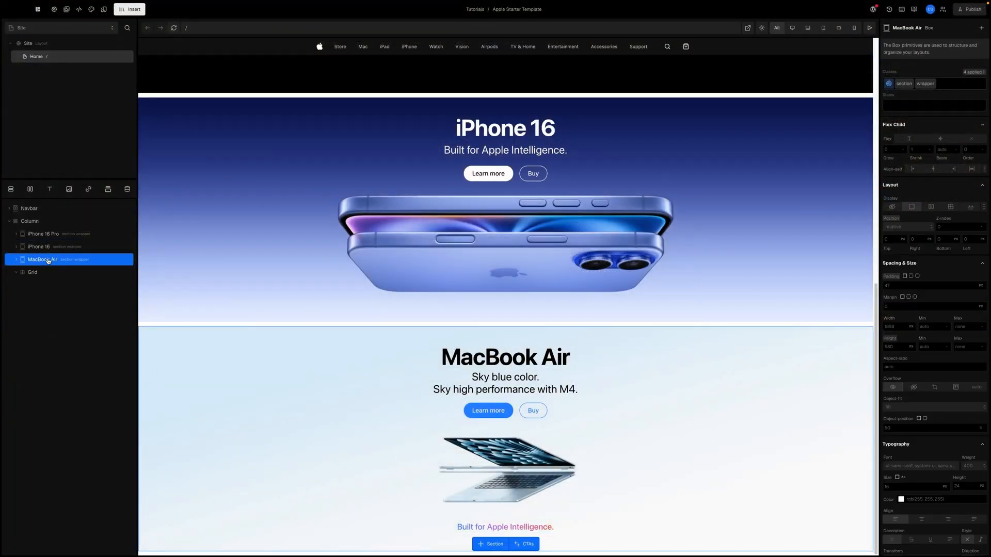
{"action": "key", "text": "super+d"}
{"action": "mouse_move", "coordinate": [51, 273]}
{"action": "left_mouse_down"}
{"action": "mouse_move", "coordinate": [45, 293]}
{"action": "mouse_move", "coordinate": [15, 281]}
{"action": "mouse_move", "coordinate": [32, 273]}
{"action": "left_mouse_up"}
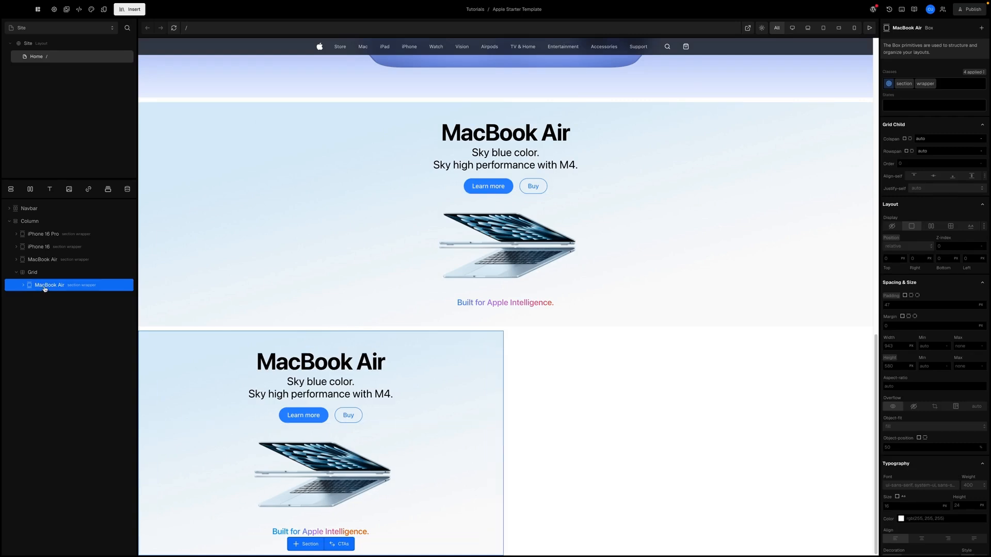
{"action": "left_click", "coordinate": [24, 287]}
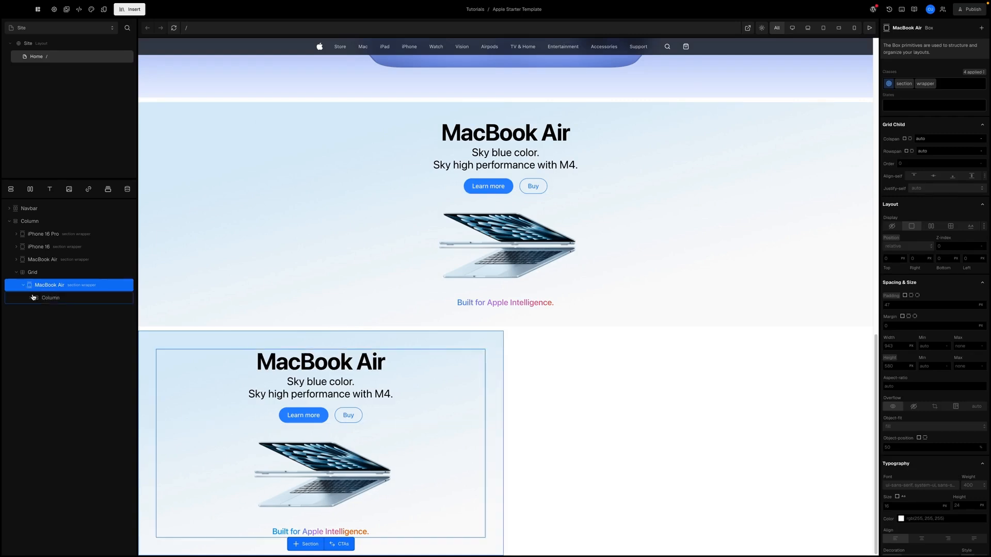
{"action": "left_click", "coordinate": [30, 298]}
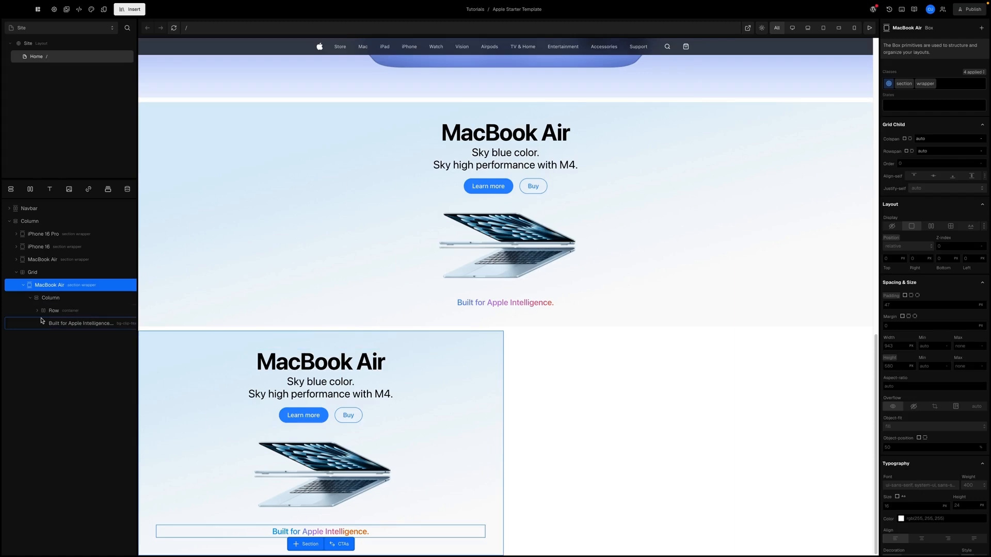
{"action": "left_click", "coordinate": [57, 324]}
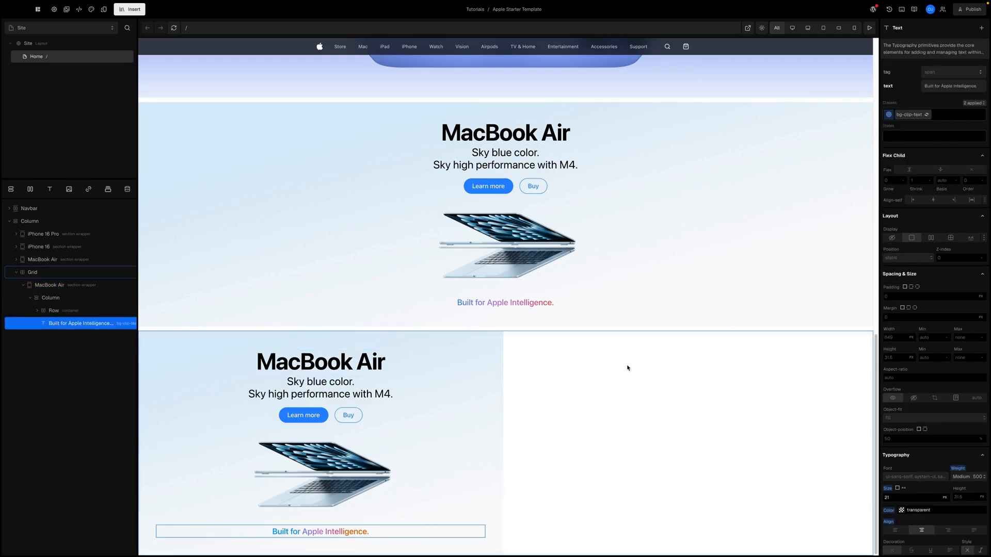
{"action": "scroll", "coordinate": [924, 361], "scroll_direction": "down", "scroll_amount": 3}
{"action": "left_click", "coordinate": [893, 393]}
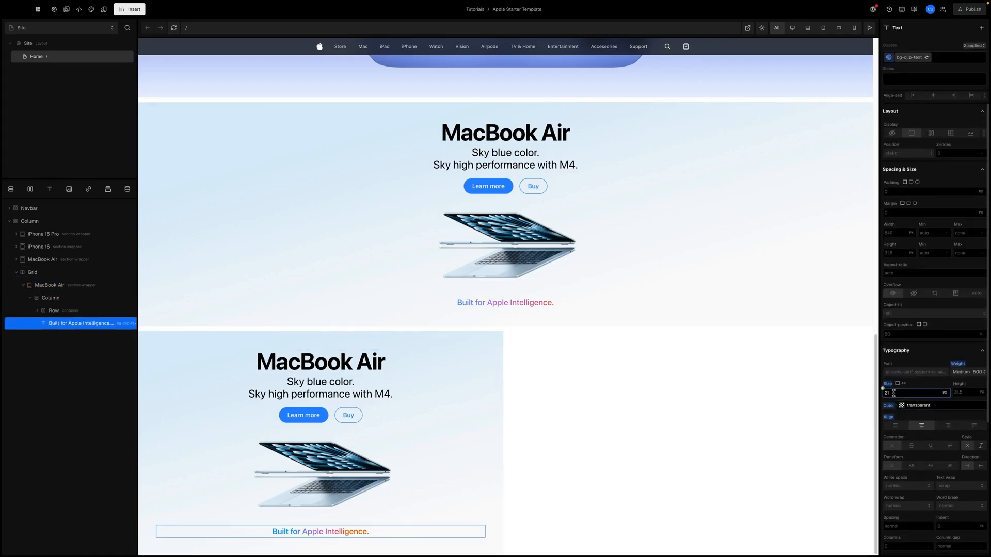
{"action": "double_click", "coordinate": [894, 393]}
{"action": "type", "text": "14"}
{"action": "key", "text": "Return"}
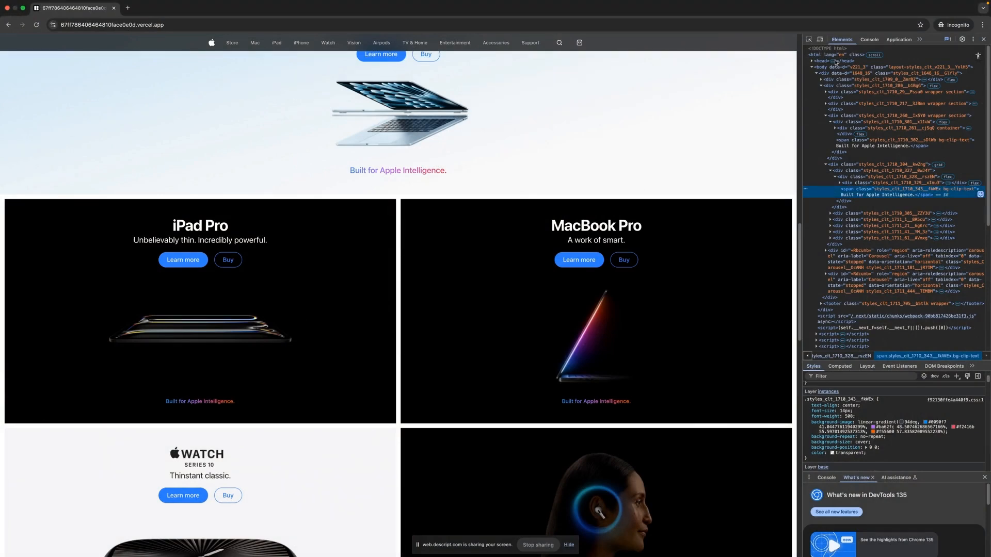
- Inspect the iPad Pro card's styles on the reference site in Chrome and return to the copied card in the builder
{"action": "left_click", "coordinate": [809, 39]}
{"action": "left_click", "coordinate": [362, 281]}
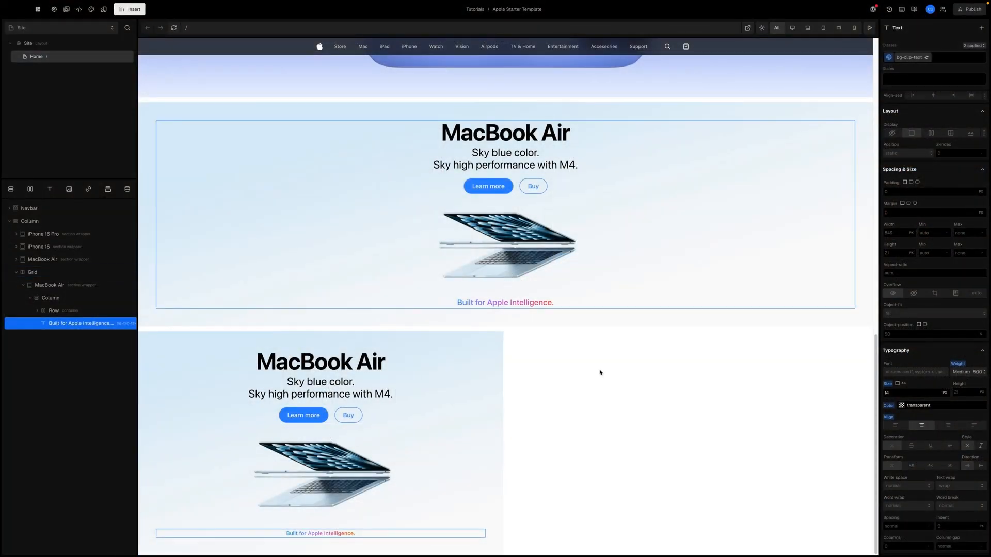
{"action": "left_click", "coordinate": [490, 375]}
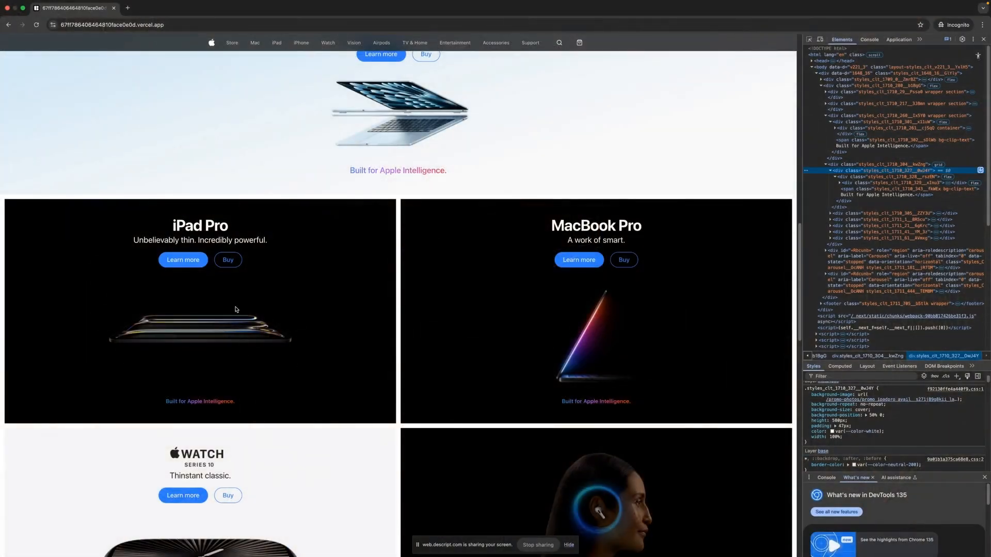
- Copy the iPad Pro title from the reference site and replace the Grid card's heading with "iPad Pro"
{"action": "left_click_drag", "start_coordinate": [172, 228], "coordinate": [246, 230]}
{"action": "key", "text": "super+c"}
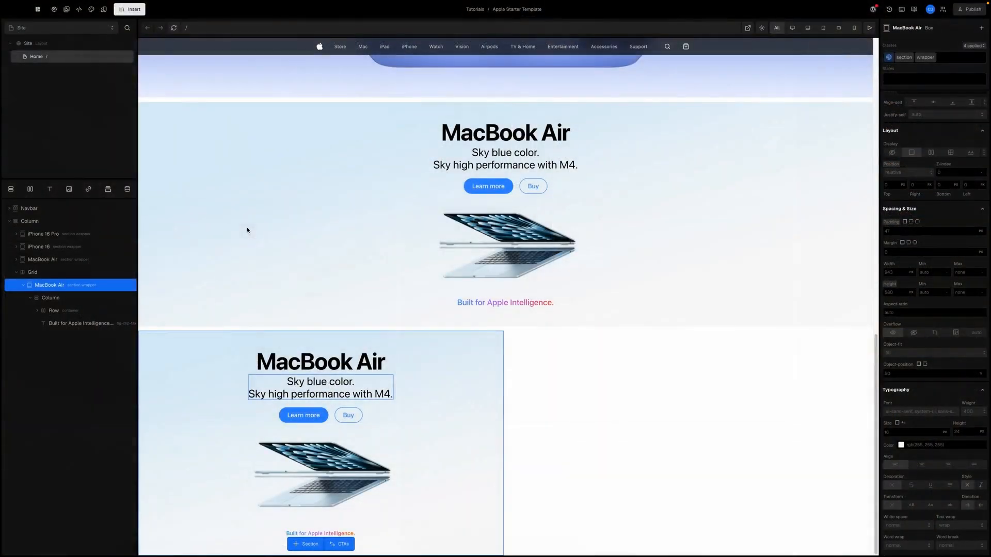
{"action": "double_click", "coordinate": [283, 366]}
{"action": "key", "text": "super+v"}
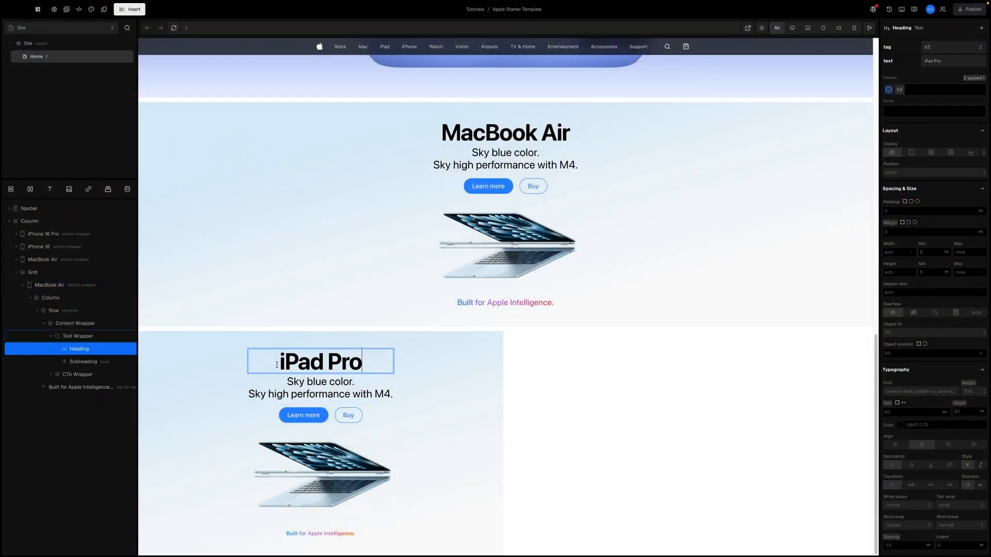
{"action": "left_click", "coordinate": [438, 394]}
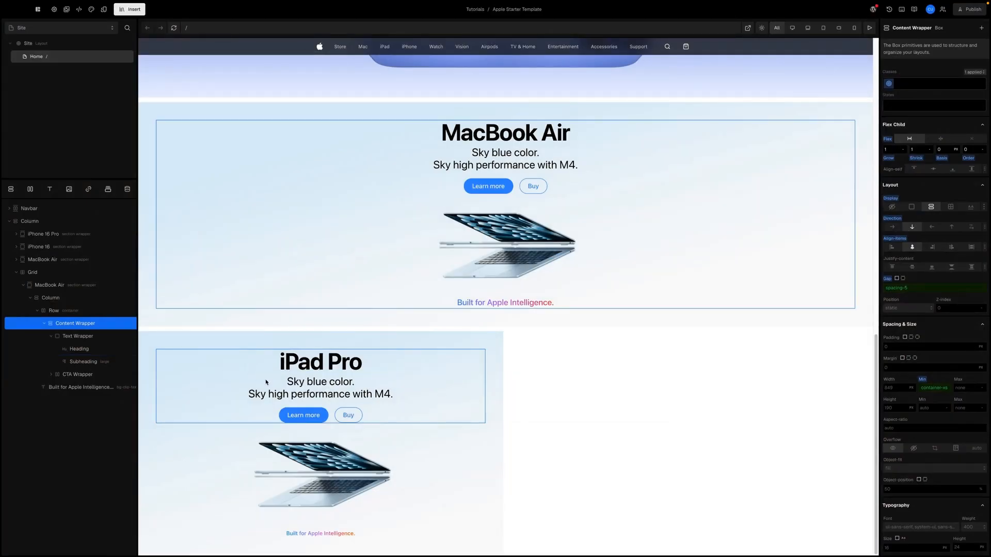
- Replace the Grid card's subheading with "Unbelievably thin. Incredibly powerful."
{"action": "left_click", "coordinate": [294, 393]}
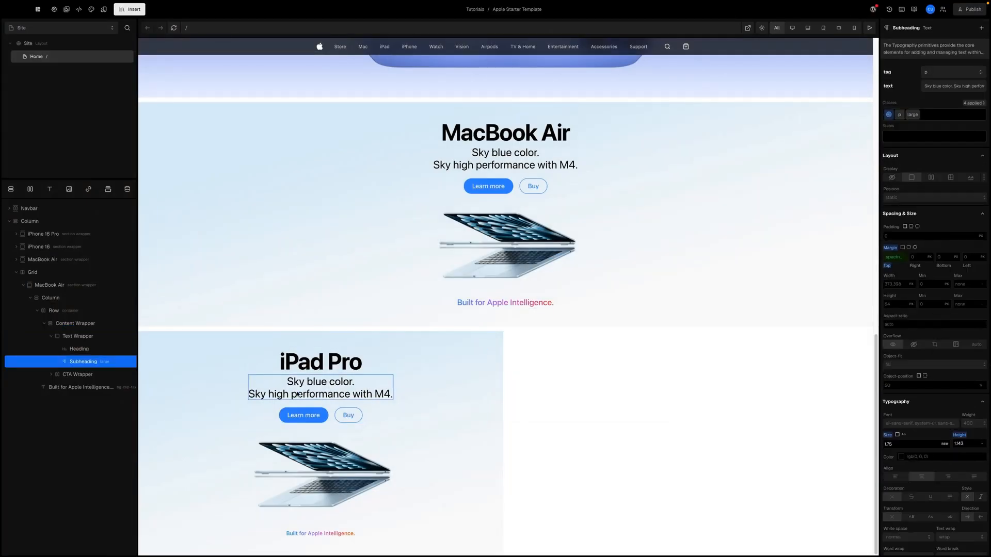
{"action": "double_click", "coordinate": [300, 390]}
{"action": "type", "text": "Unbelievably thin. Incredibly powerful."}
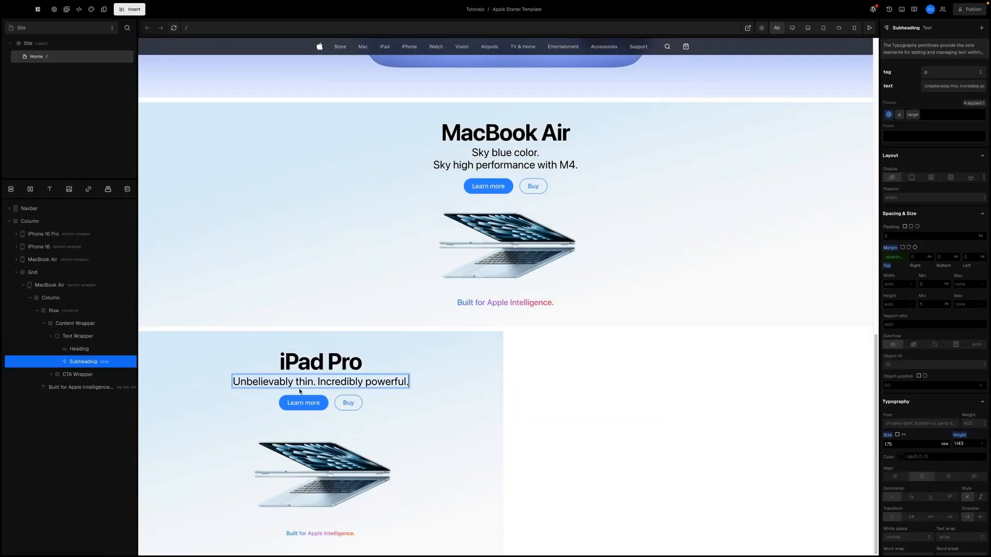
{"action": "left_click", "coordinate": [457, 421]}
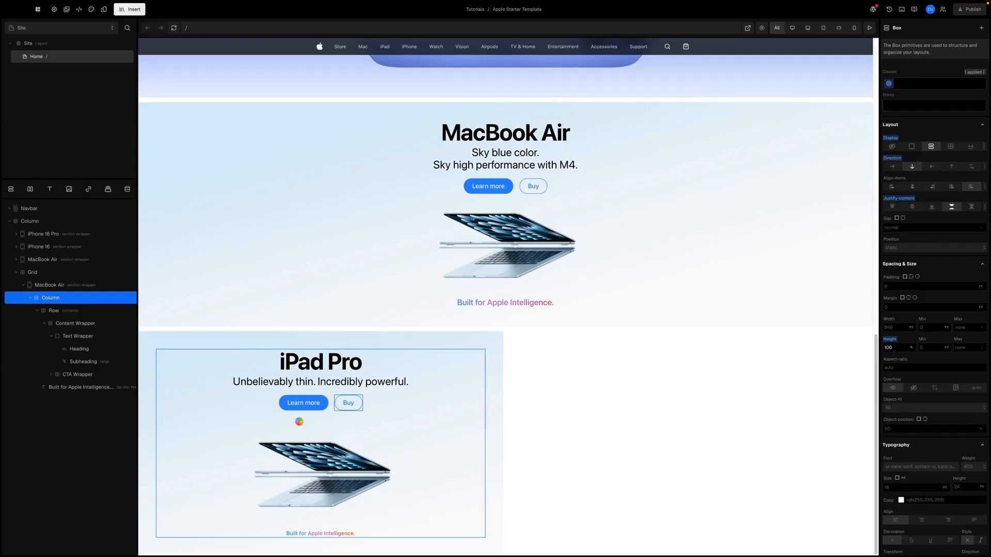
- Set the text color of the Grid card's Text Wrapper to the white color token
{"action": "left_click", "coordinate": [57, 287]}
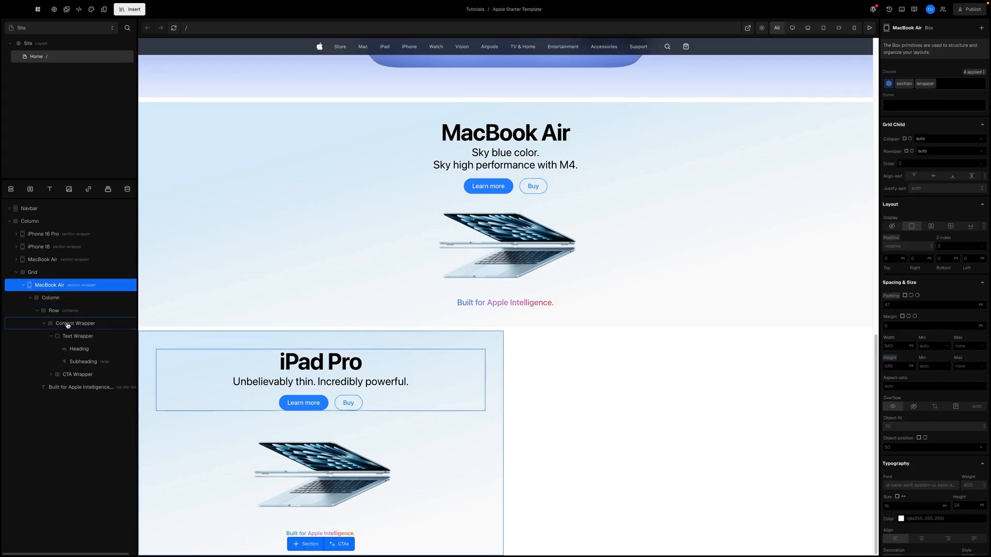
{"action": "left_click", "coordinate": [71, 339]}
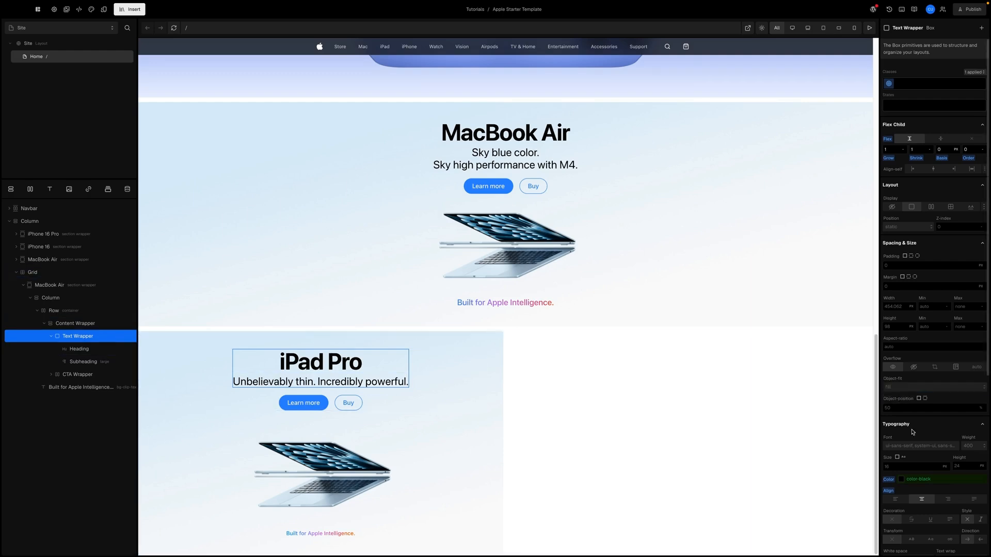
{"action": "scroll", "coordinate": [924, 444], "scroll_direction": "down", "scroll_amount": 1}
{"action": "left_click", "coordinate": [889, 444]}
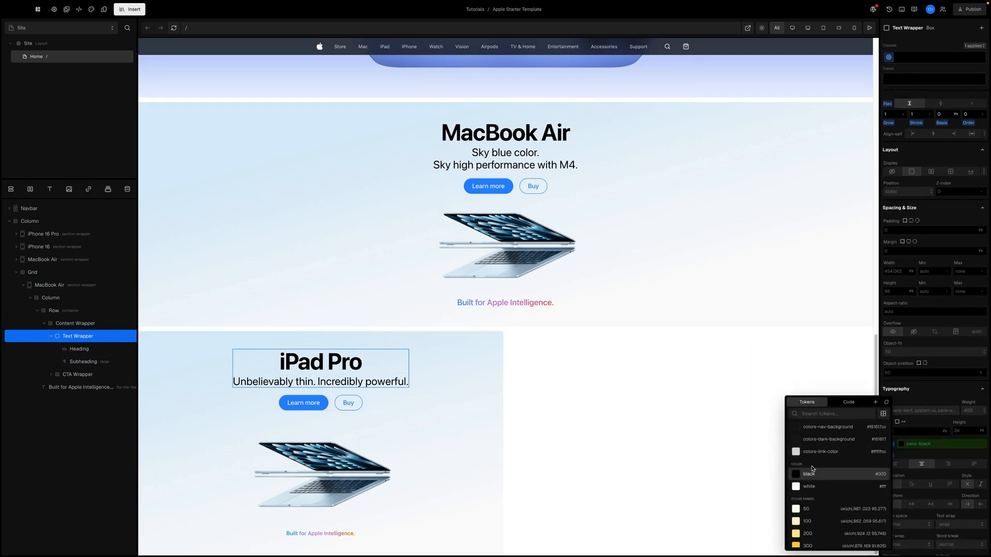
{"action": "left_click", "coordinate": [816, 487]}
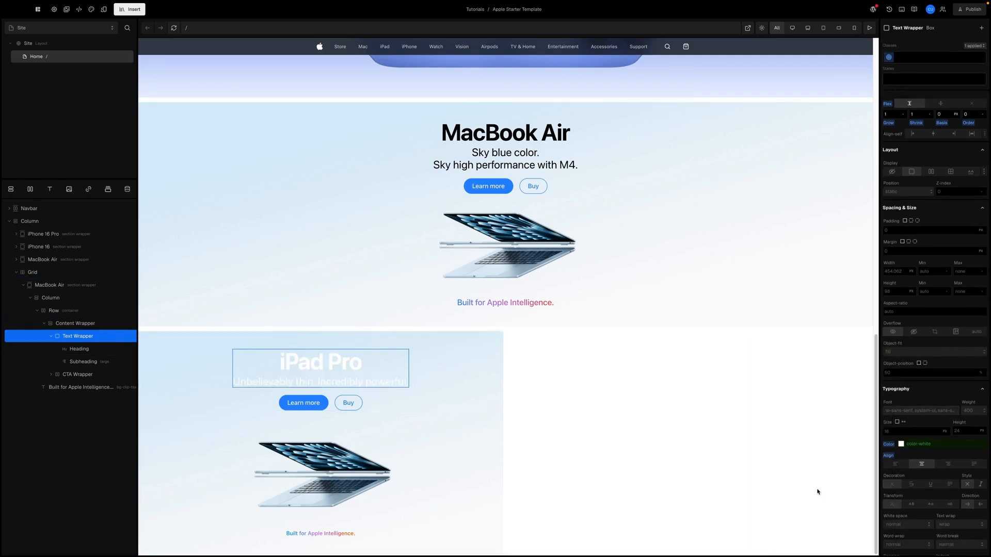
- Replace the Grid card's background image with the promo_ipadpro_avail large JPG from the promo-photos folder
{"action": "left_click", "coordinate": [54, 285]}
{"action": "scroll", "coordinate": [933, 400], "scroll_direction": "down", "scroll_amount": 6}
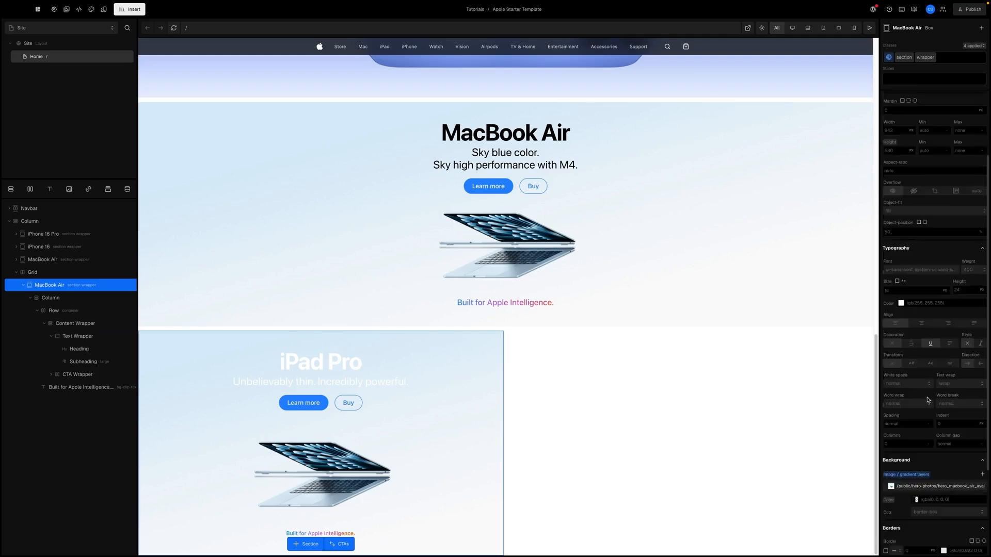
{"action": "left_click", "coordinate": [891, 373]}
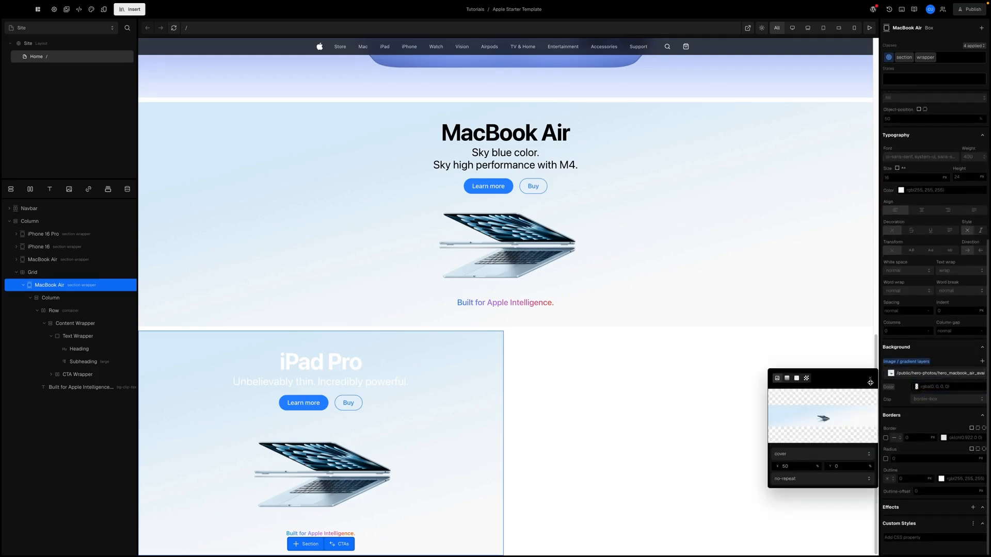
{"action": "left_click", "coordinate": [821, 417]}
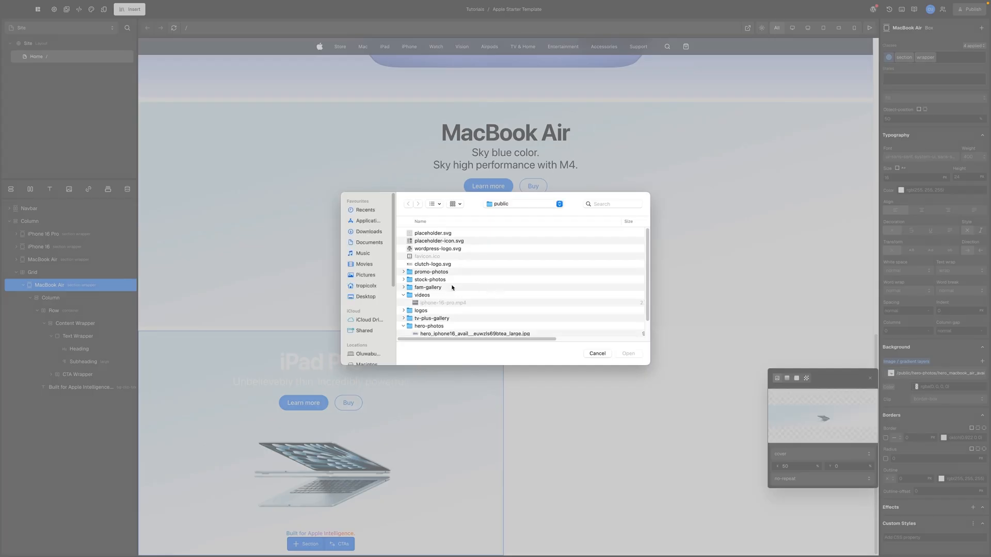
{"action": "scroll", "coordinate": [449, 288], "scroll_direction": "down", "scroll_amount": 2}
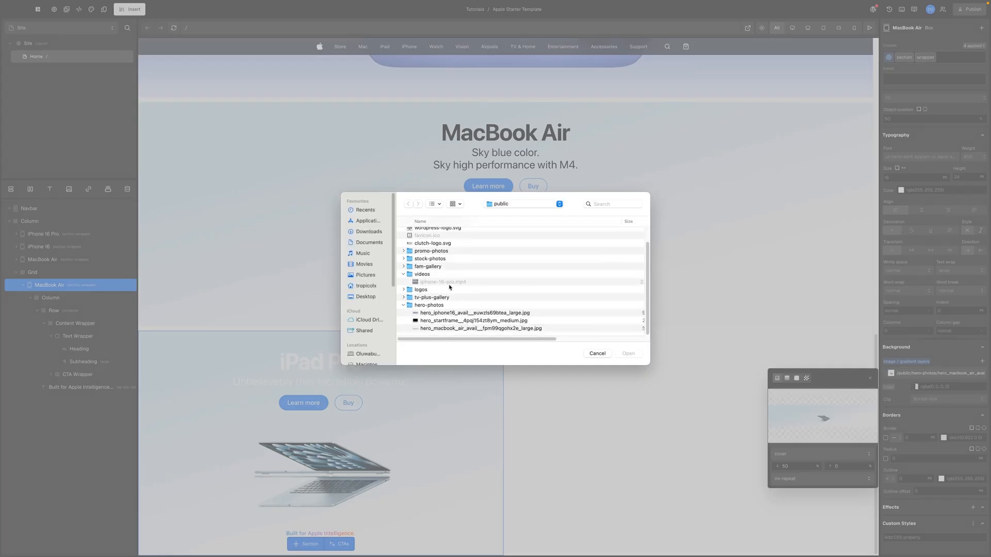
{"action": "left_click", "coordinate": [406, 306]}
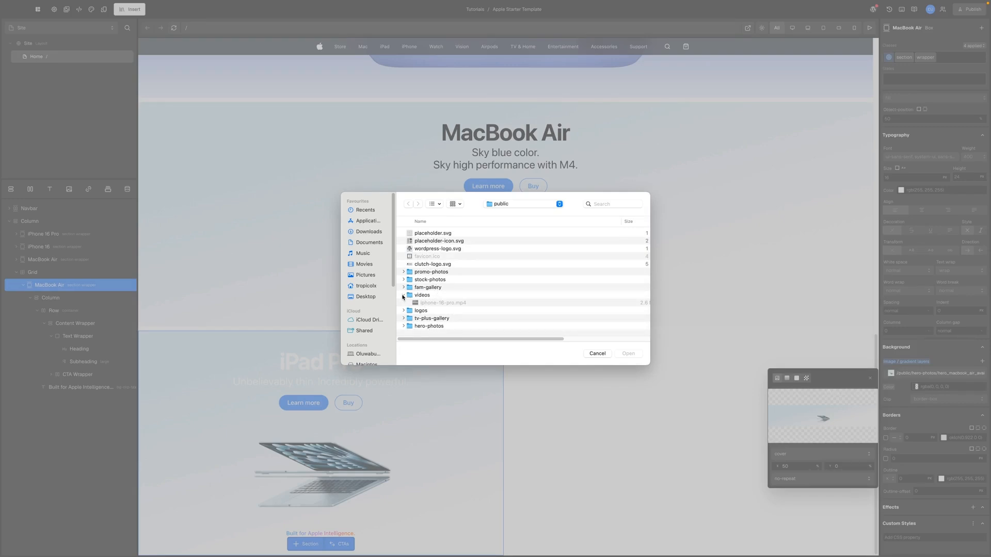
{"action": "left_click", "coordinate": [403, 296]}
{"action": "left_click", "coordinate": [404, 273]}
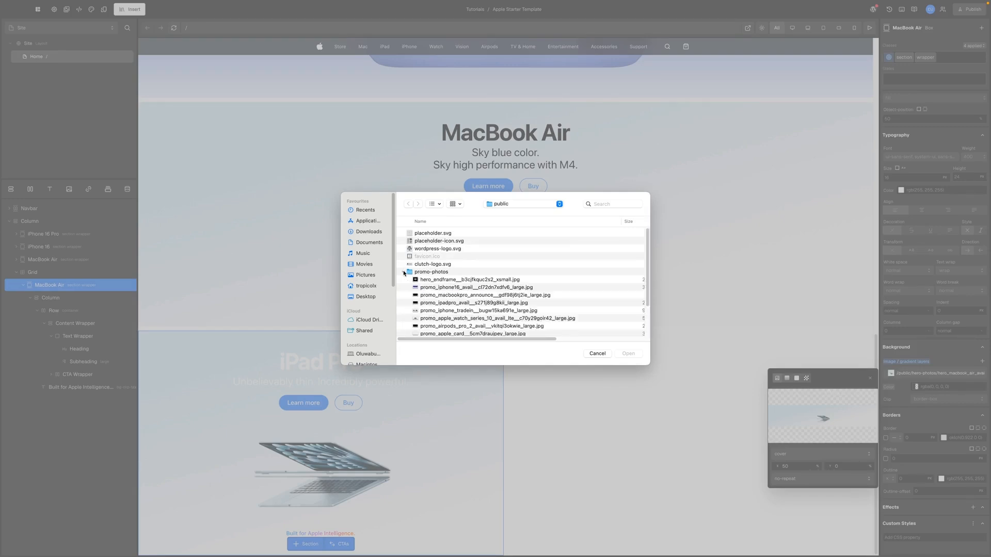
{"action": "scroll", "coordinate": [434, 292], "scroll_direction": "down", "scroll_amount": 2}
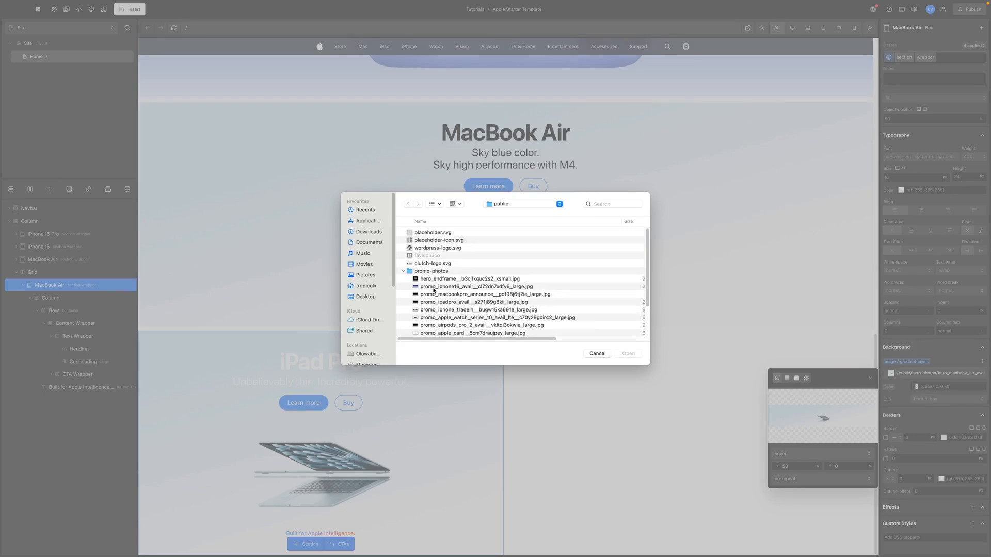
{"action": "left_click", "coordinate": [430, 295]}
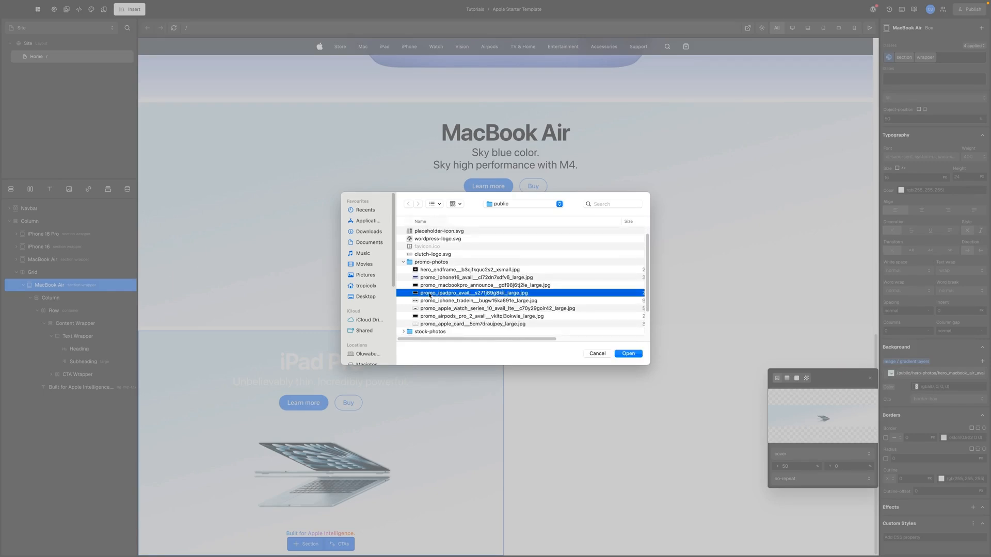
{"action": "left_click", "coordinate": [628, 354]}
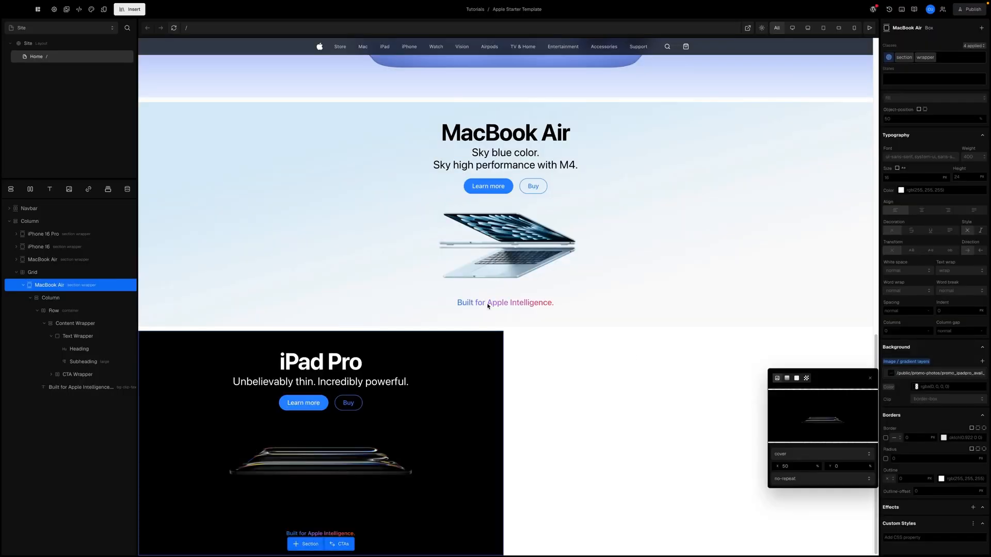
{"action": "left_click", "coordinate": [565, 392]}
- Give the two-column Grid a horizontal padding using the spacing-3 token
{"action": "left_click", "coordinate": [430, 282]}
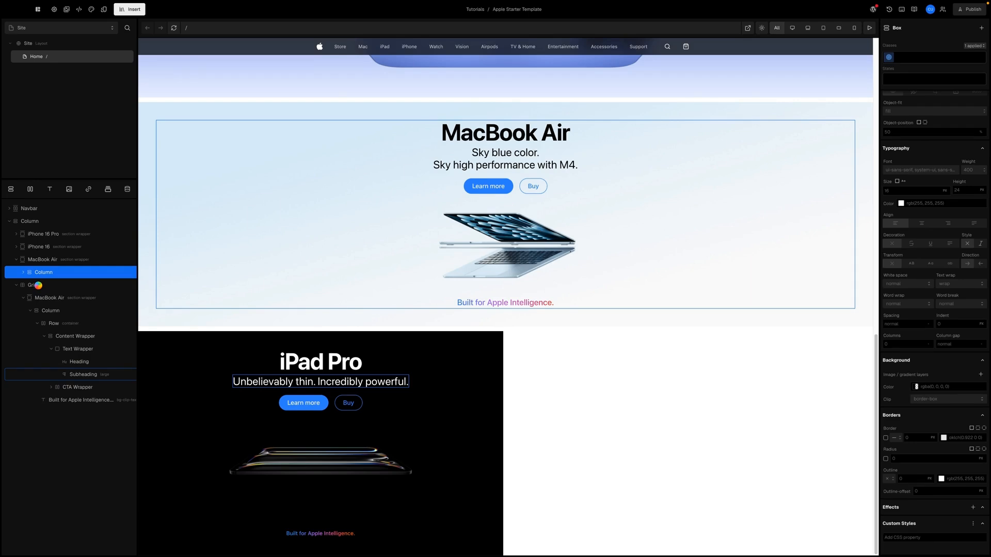
{"action": "left_click", "coordinate": [38, 285]}
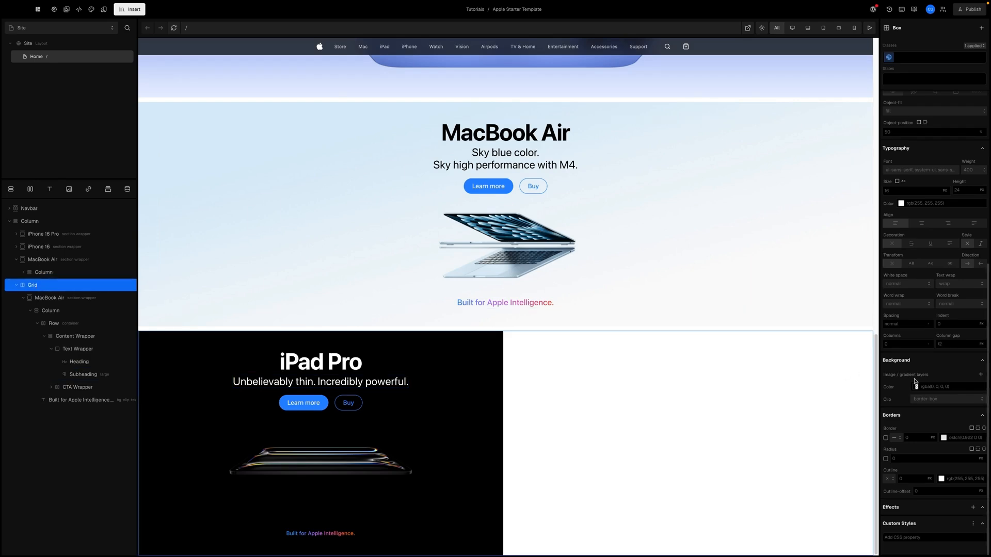
{"action": "scroll", "coordinate": [915, 382], "scroll_direction": "up", "scroll_amount": 2}
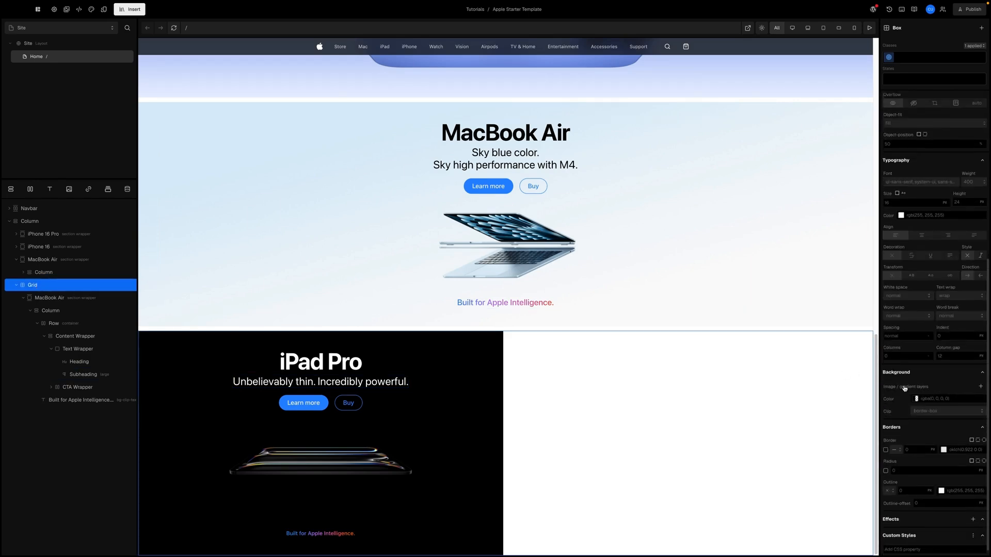
{"action": "scroll", "coordinate": [904, 388], "scroll_direction": "up", "scroll_amount": 10}
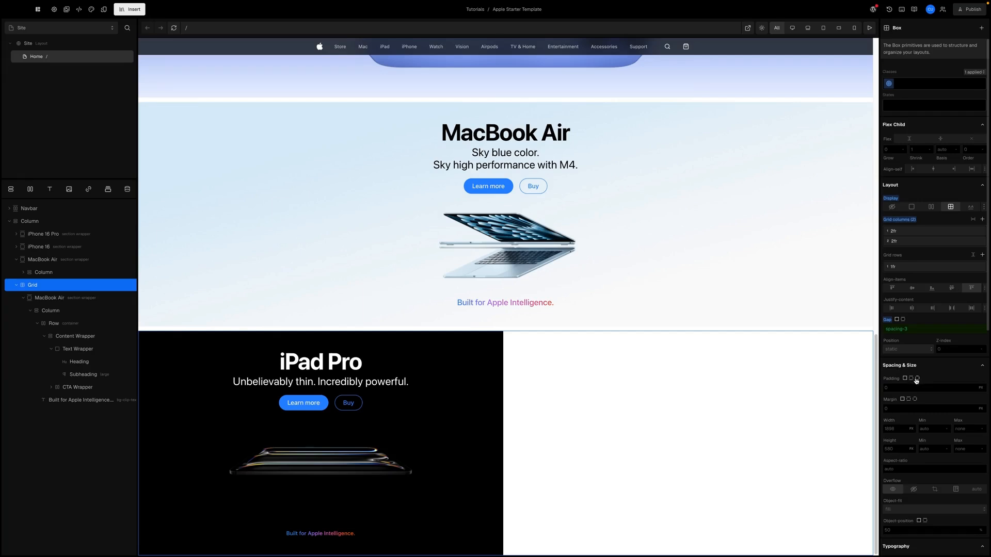
{"action": "left_click", "coordinate": [917, 379]}
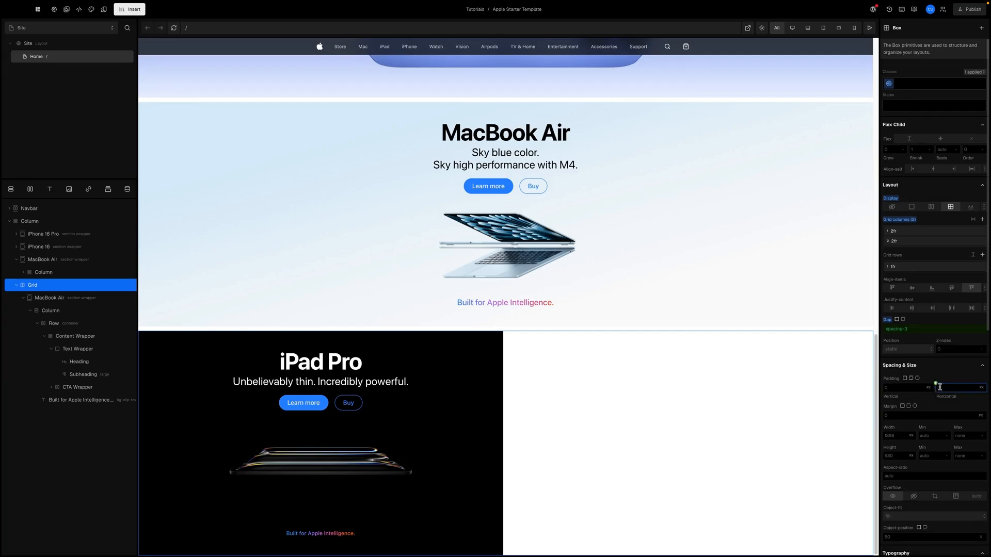
{"action": "left_click", "coordinate": [936, 384]}
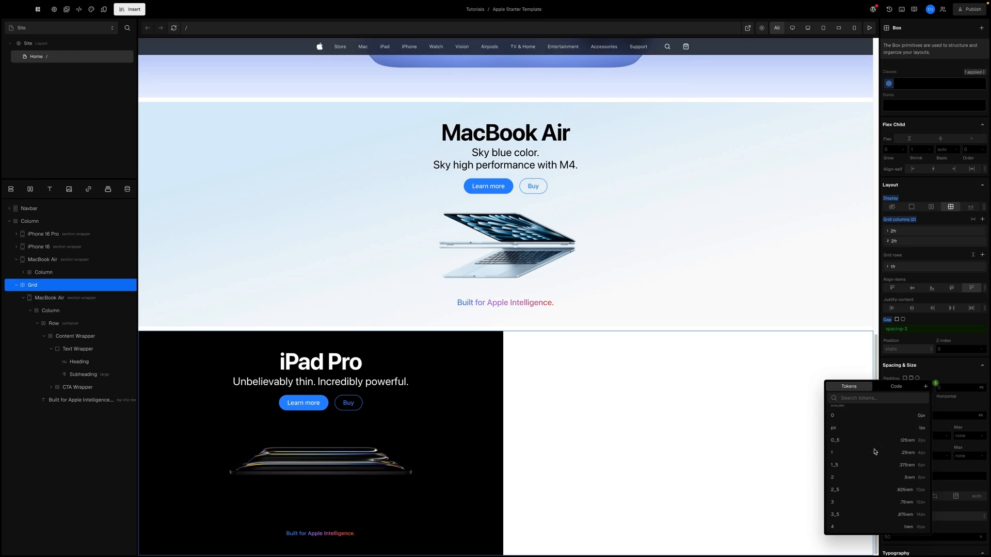
{"action": "scroll", "coordinate": [872, 454], "scroll_direction": "down", "scroll_amount": 2}
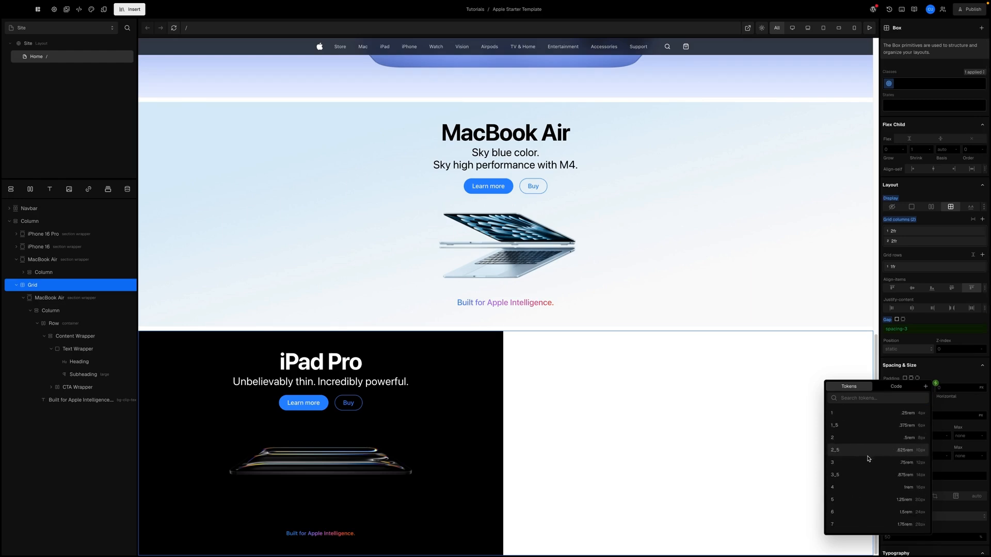
{"action": "left_click", "coordinate": [860, 463]}
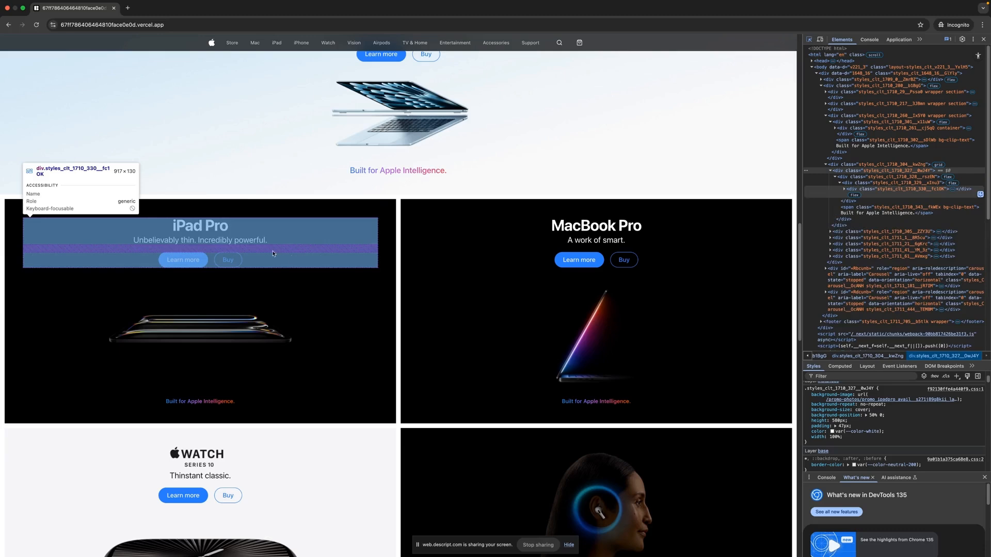
- Inspect the iPad Pro subheading on the reference site and set the Grid card's subheading font size to 21 px
{"action": "left_click", "coordinate": [228, 242]}
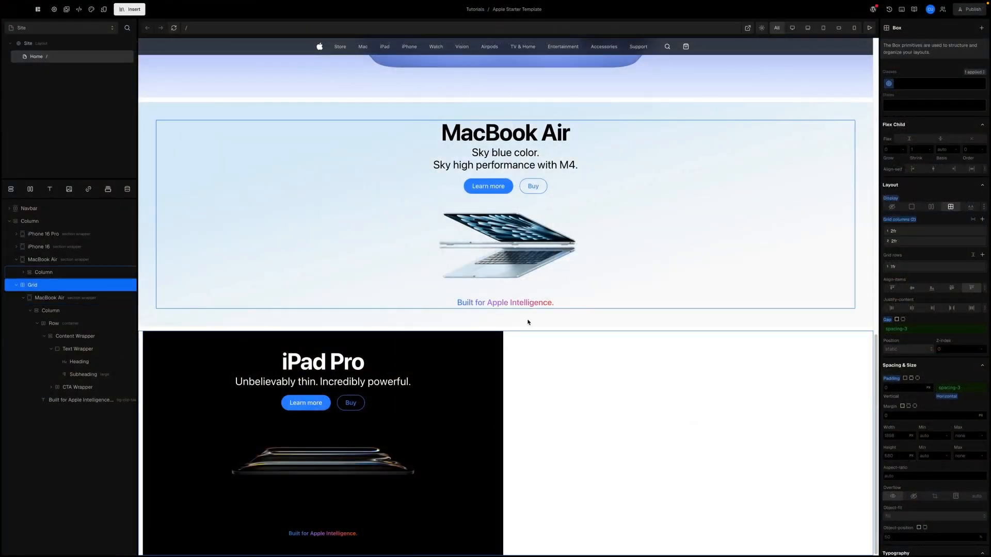
{"action": "left_click", "coordinate": [86, 379]}
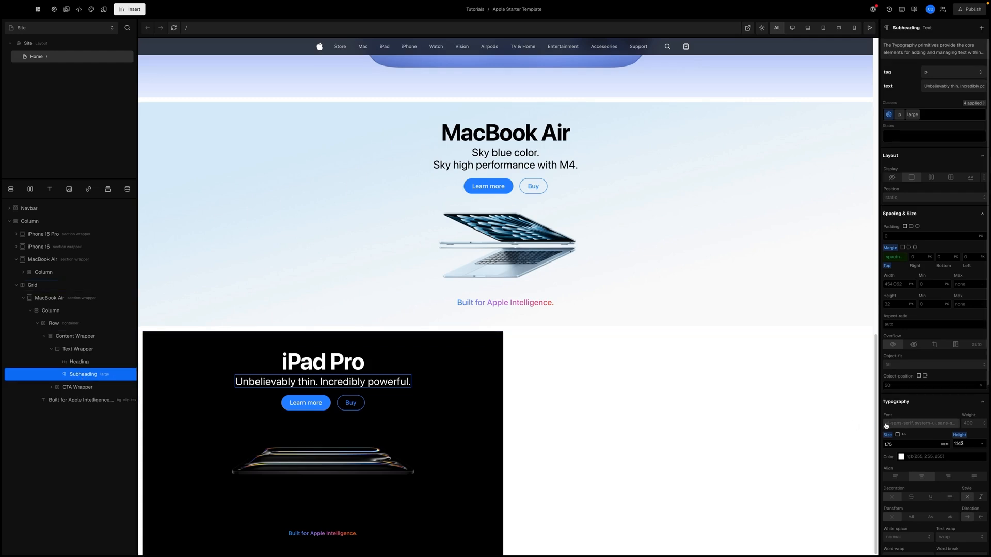
{"action": "scroll", "coordinate": [886, 427], "scroll_direction": "down", "scroll_amount": 1}
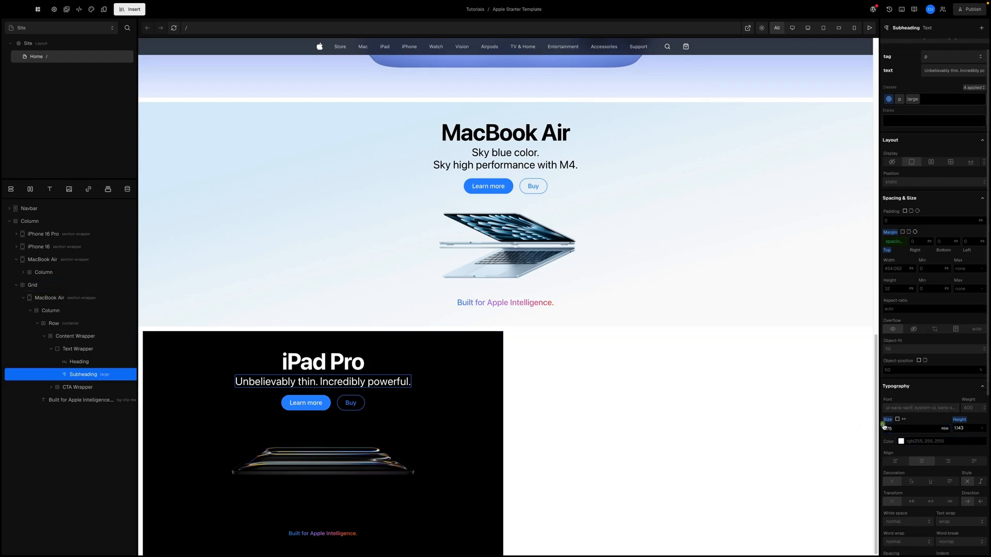
{"action": "left_click", "coordinate": [883, 425]}
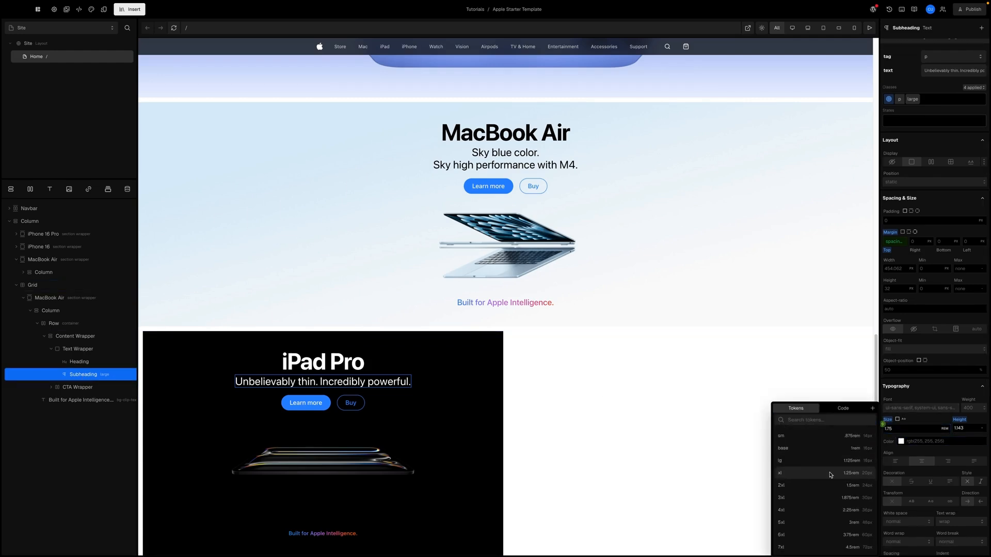
{"action": "scroll", "coordinate": [811, 488], "scroll_direction": "up", "scroll_amount": 1}
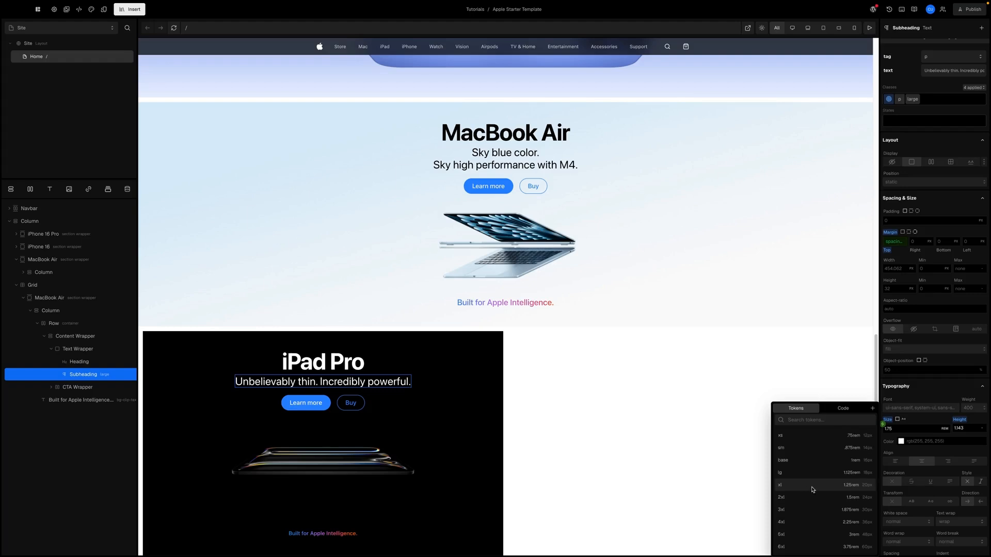
{"action": "scroll", "coordinate": [813, 491], "scroll_direction": "down", "scroll_amount": 1}
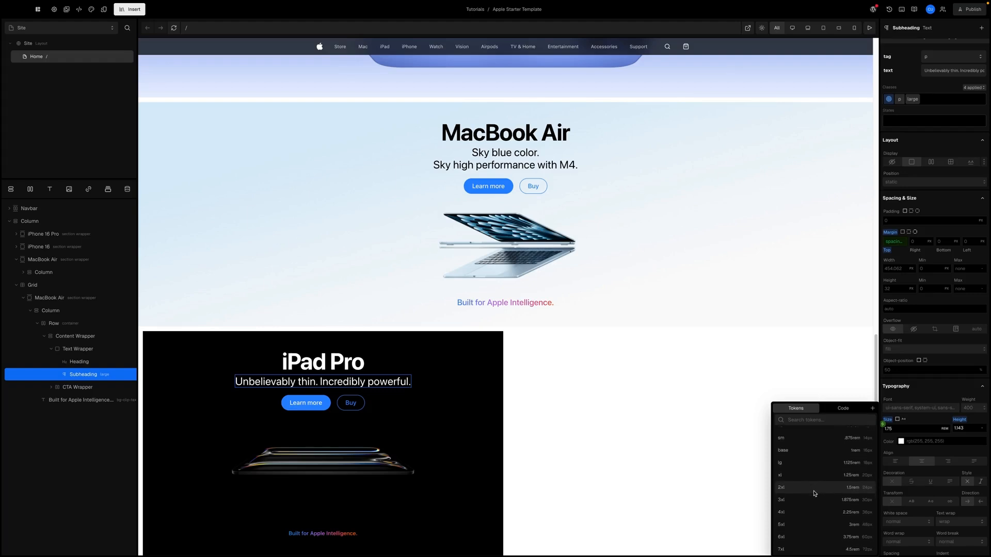
{"action": "scroll", "coordinate": [814, 492], "scroll_direction": "down", "scroll_amount": 1}
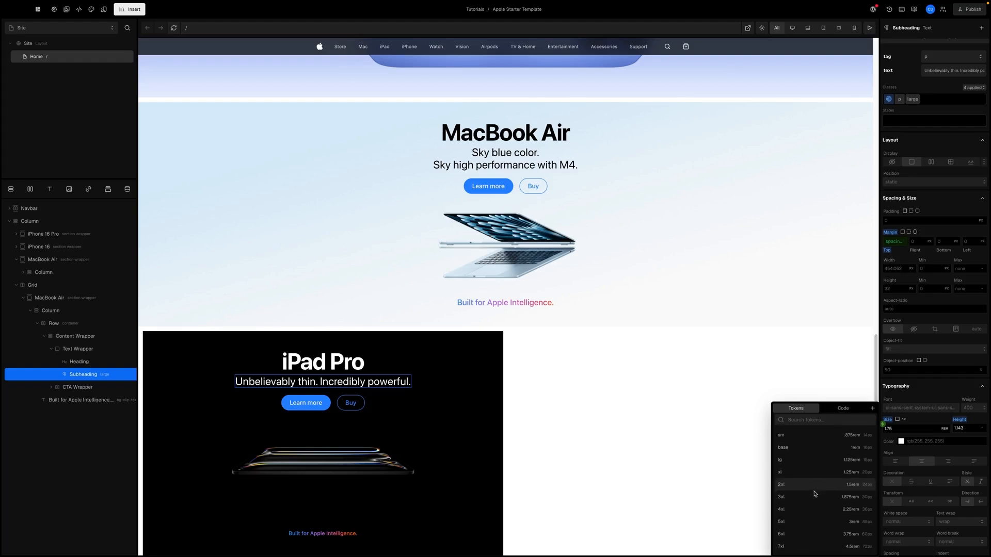
{"action": "left_click", "coordinate": [892, 431]}
{"action": "left_click", "coordinate": [892, 429]}
{"action": "type", "text": "21"}
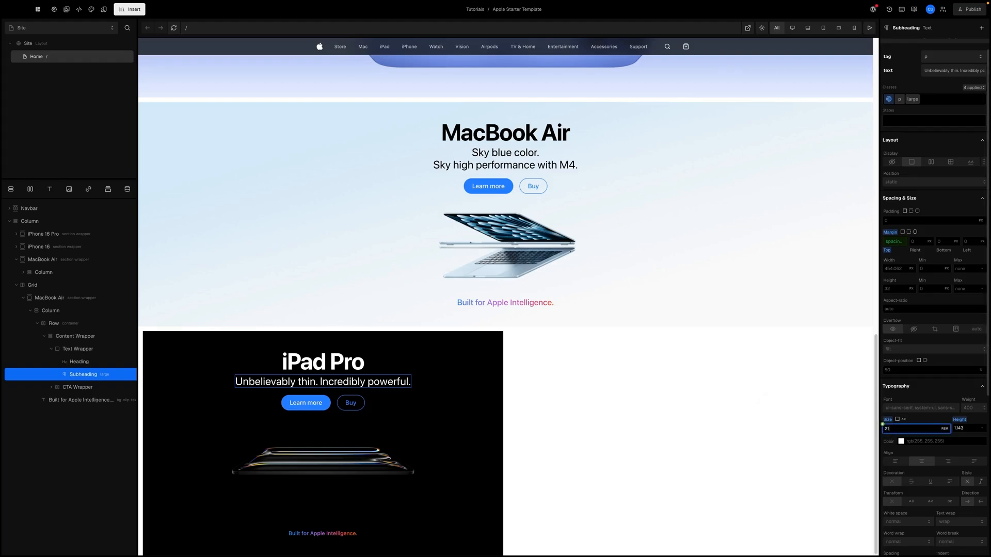
{"action": "type", "text": "px"}
{"action": "key", "text": "Return"}
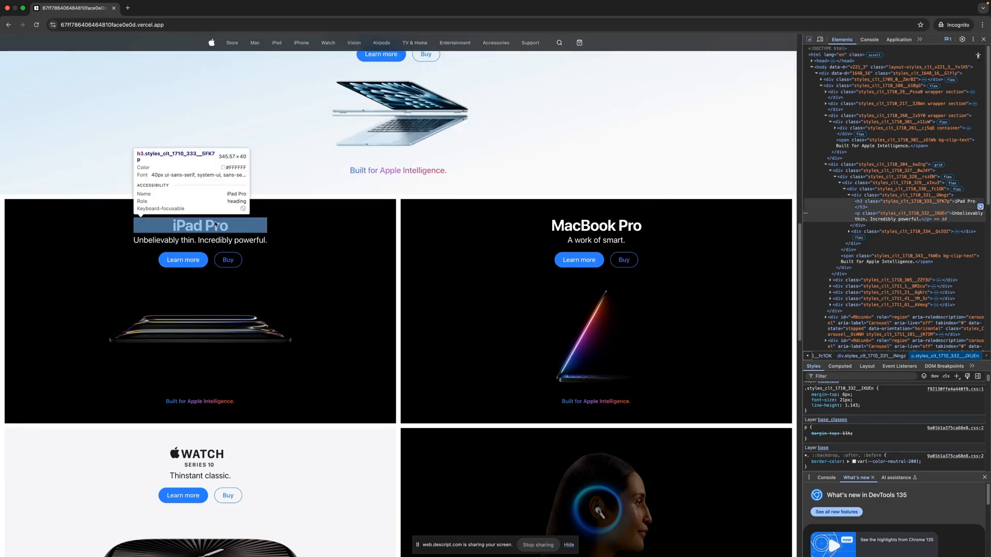
- Inspect the iPad Pro heading on the reference site and set the Grid card's heading font size to 40 px
{"action": "left_click", "coordinate": [194, 229]}
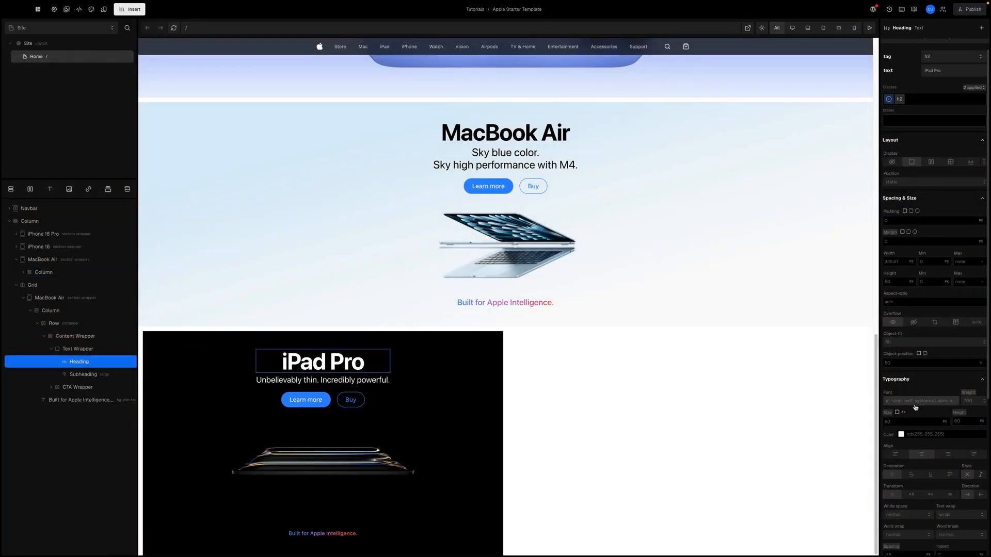
{"action": "scroll", "coordinate": [915, 408], "scroll_direction": "down", "scroll_amount": 3}
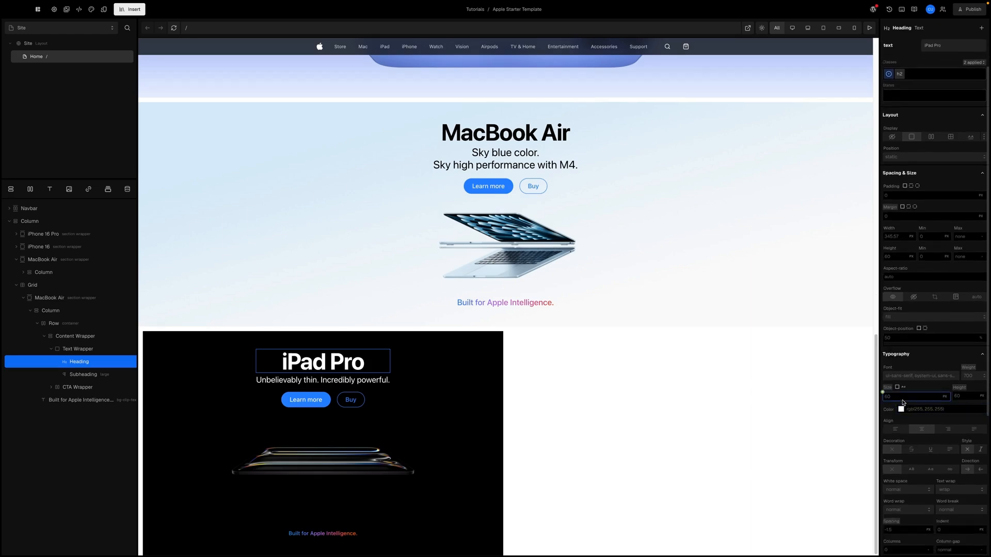
{"action": "left_click", "coordinate": [901, 396]}
{"action": "key", "text": "Return"}
{"action": "left_click", "coordinate": [671, 361]}
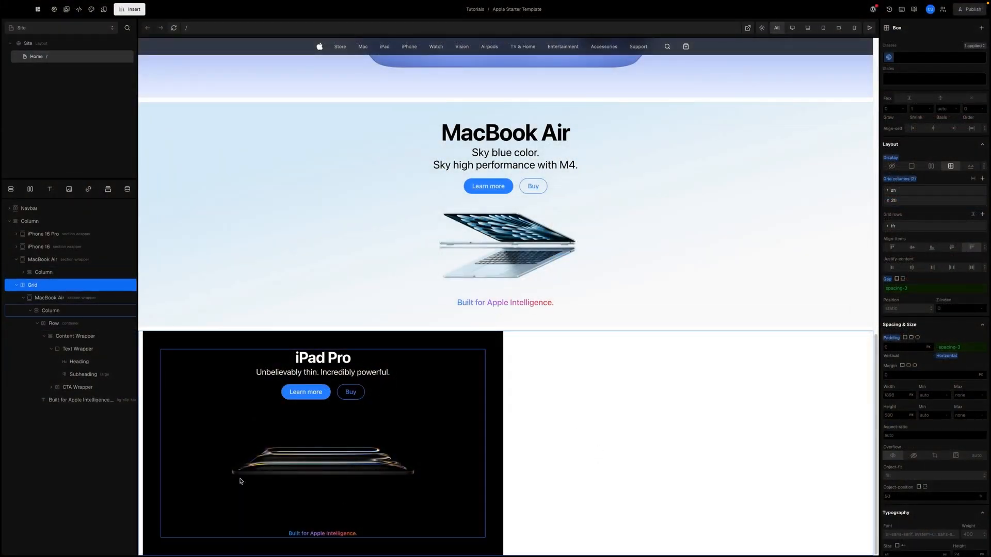
- Collapse the card layer inside the Grid and rename it from MacBook Air to "iPad Pro"
{"action": "left_click", "coordinate": [24, 299]}
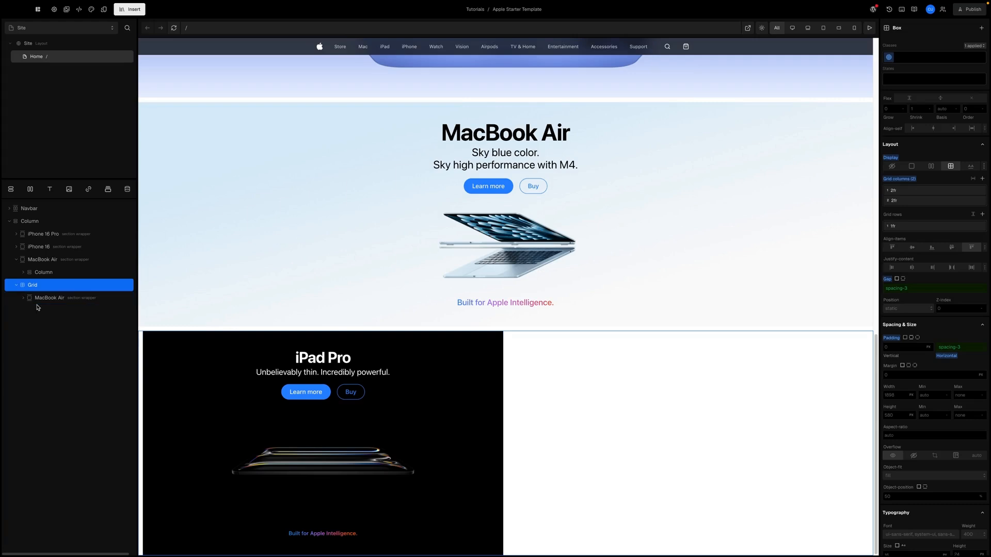
{"action": "double_click", "coordinate": [51, 297]}
{"action": "double_click", "coordinate": [51, 301]}
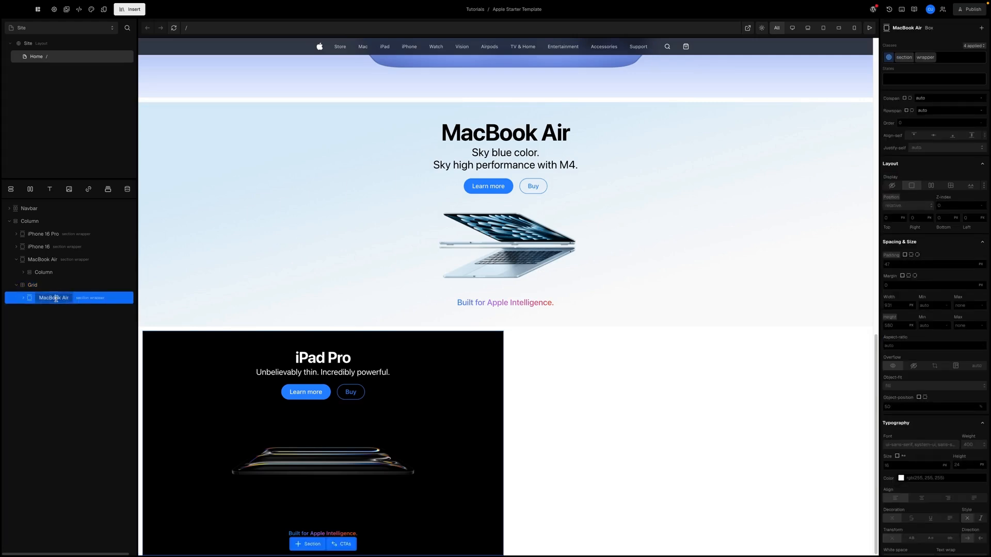
{"action": "left_click", "coordinate": [76, 324]}
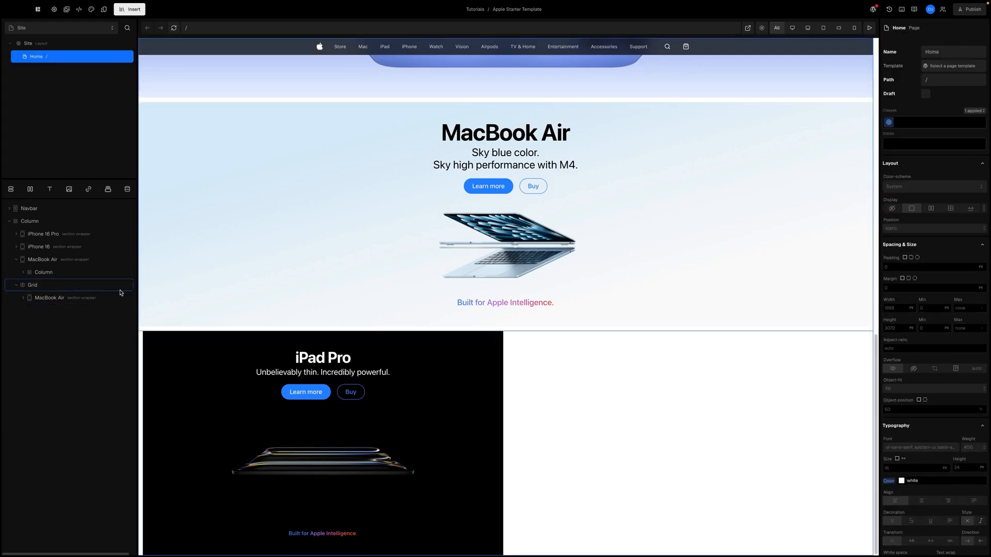
{"action": "left_click", "coordinate": [52, 300]}
{"action": "double_click", "coordinate": [52, 300]}
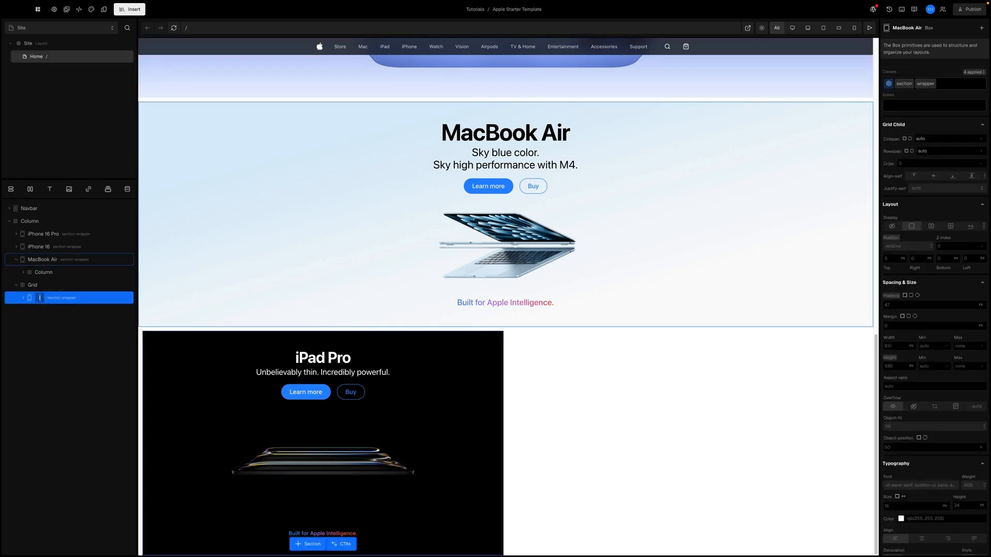
{"action": "type", "text": "iPad Pro"}
{"action": "left_click", "coordinate": [80, 336]}
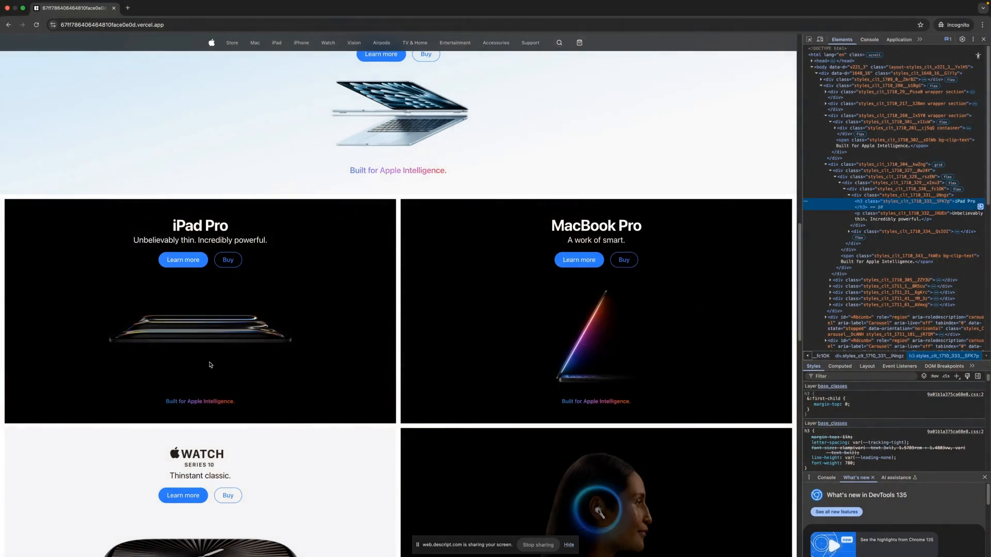
- Check the remaining product cards on the reference site and duplicate the iPad Pro card twice within the Grid
{"action": "scroll", "coordinate": [210, 365], "scroll_direction": "down", "scroll_amount": 5}
{"action": "scroll", "coordinate": [464, 342], "scroll_direction": "down", "scroll_amount": 4}
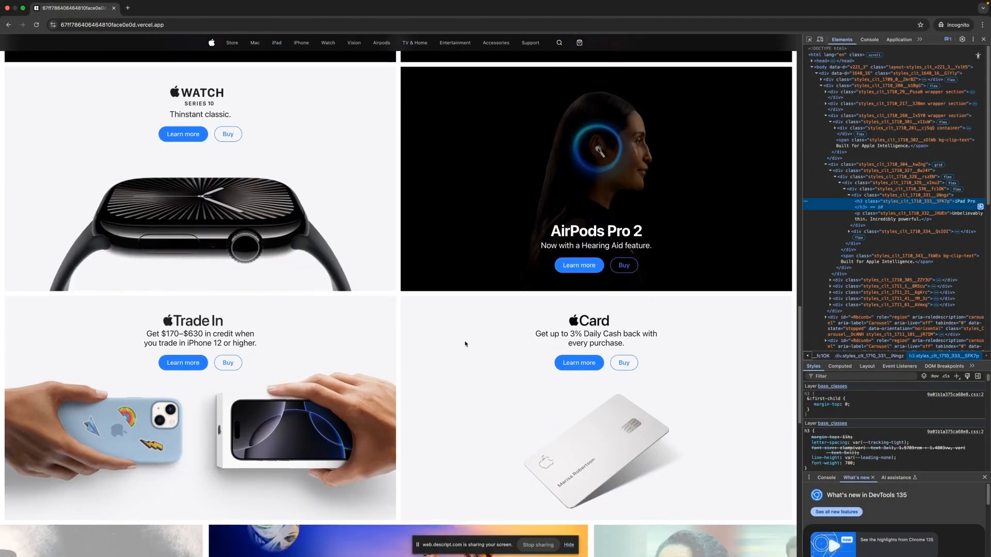
{"action": "scroll", "coordinate": [464, 342], "scroll_direction": "up", "scroll_amount": 7}
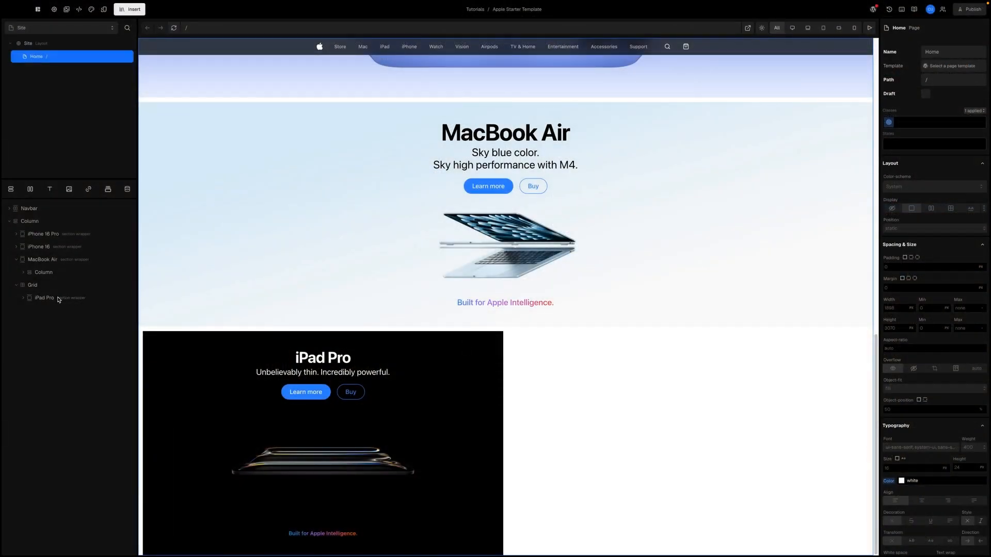
{"action": "left_click", "coordinate": [45, 300]}
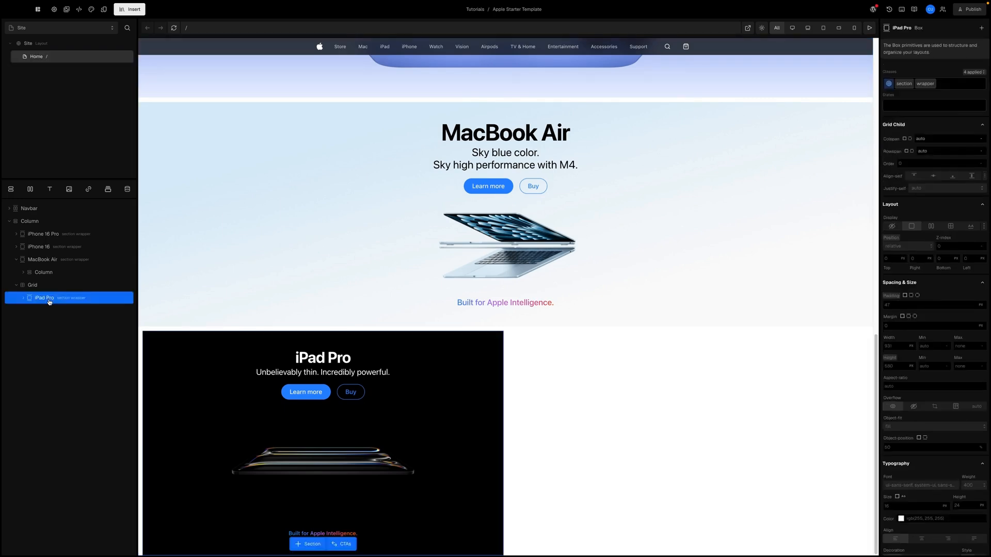
{"action": "key", "text": "ctrl+d"}
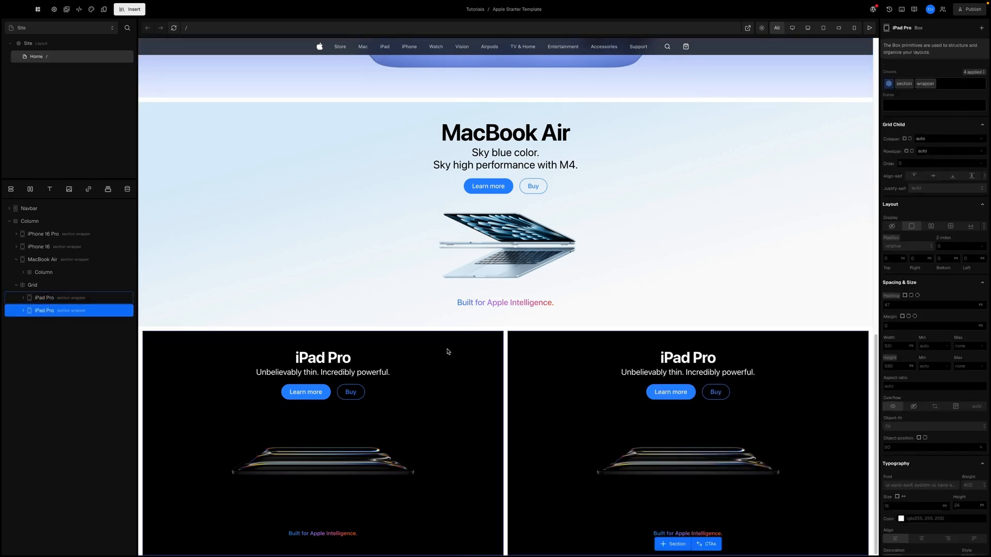
{"action": "key", "text": "ctrl+d"}
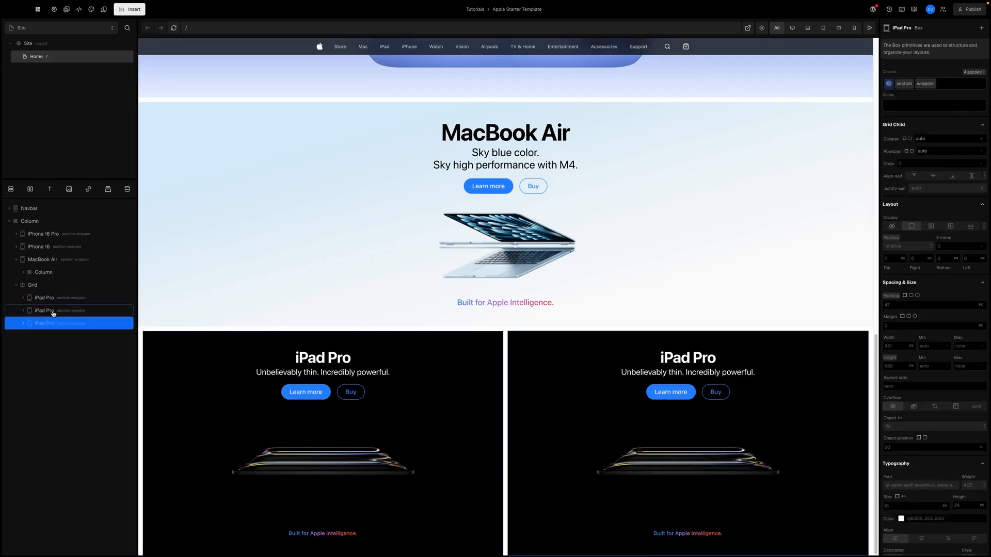
{"action": "scroll", "coordinate": [308, 326], "scroll_direction": "down", "scroll_amount": 4}
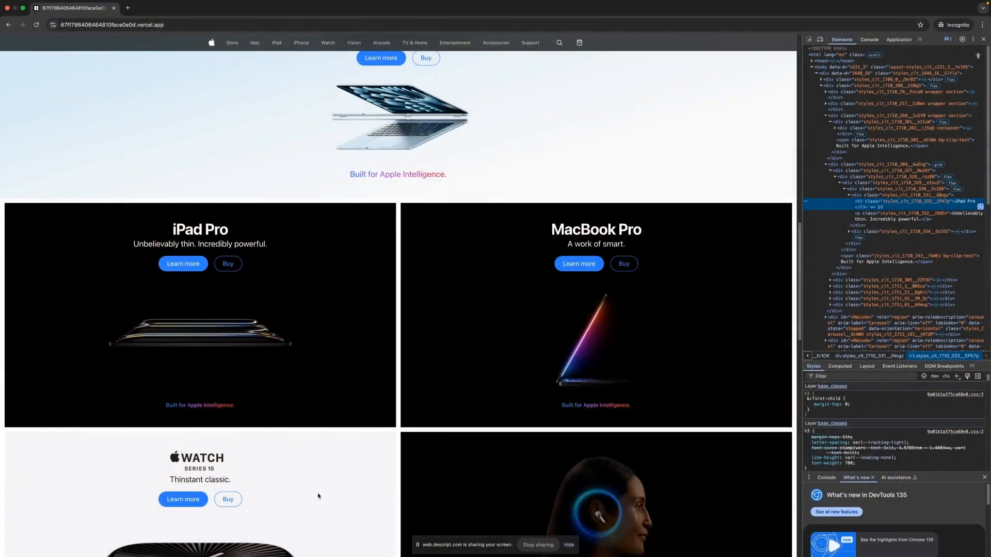
- Review the product cards on the reference site and rename the Grid's second card layer to "MacBook Pro"
{"action": "scroll", "coordinate": [320, 498], "scroll_direction": "down", "scroll_amount": 9}
{"action": "scroll", "coordinate": [252, 426], "scroll_direction": "down", "scroll_amount": 4}
{"action": "scroll", "coordinate": [553, 252], "scroll_direction": "up", "scroll_amount": 10}
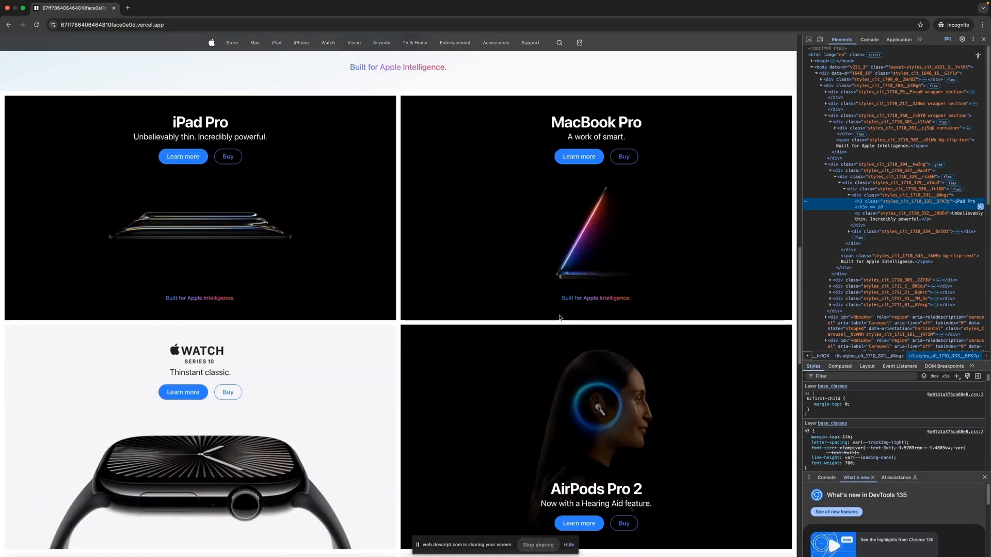
{"action": "scroll", "coordinate": [315, 350], "scroll_direction": "down", "scroll_amount": 4}
{"action": "scroll", "coordinate": [315, 350], "scroll_direction": "up", "scroll_amount": 2}
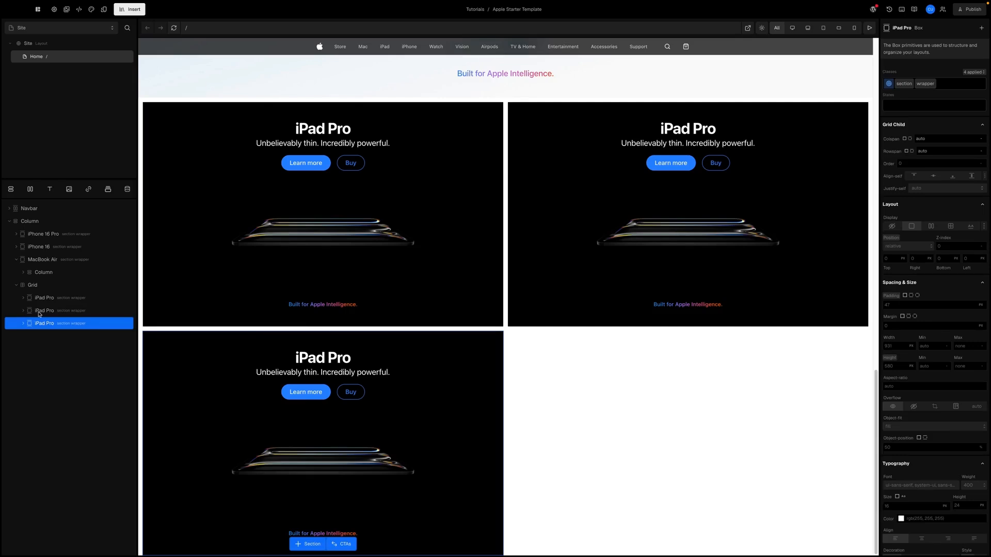
{"action": "left_click", "coordinate": [39, 311]}
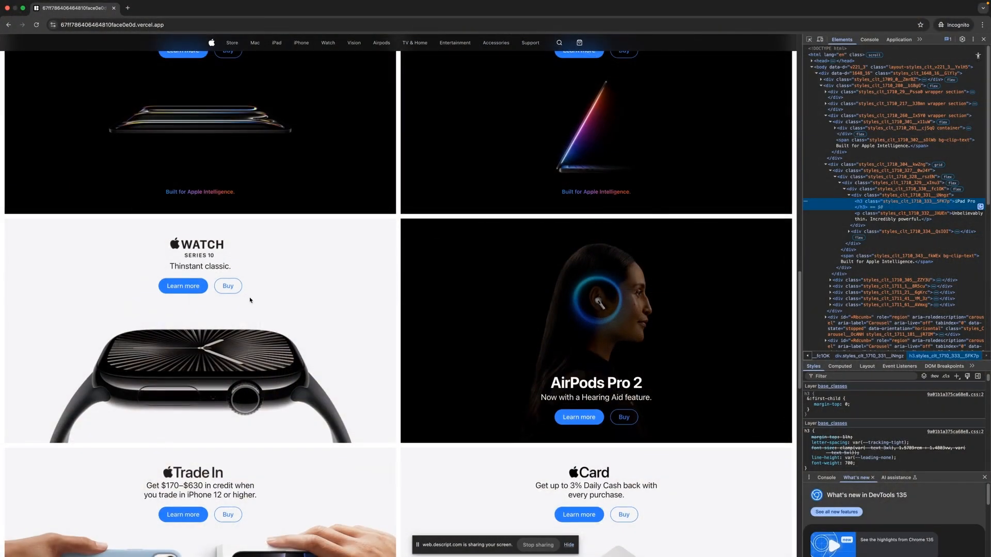
{"action": "scroll", "coordinate": [254, 303], "scroll_direction": "up", "scroll_amount": 3}
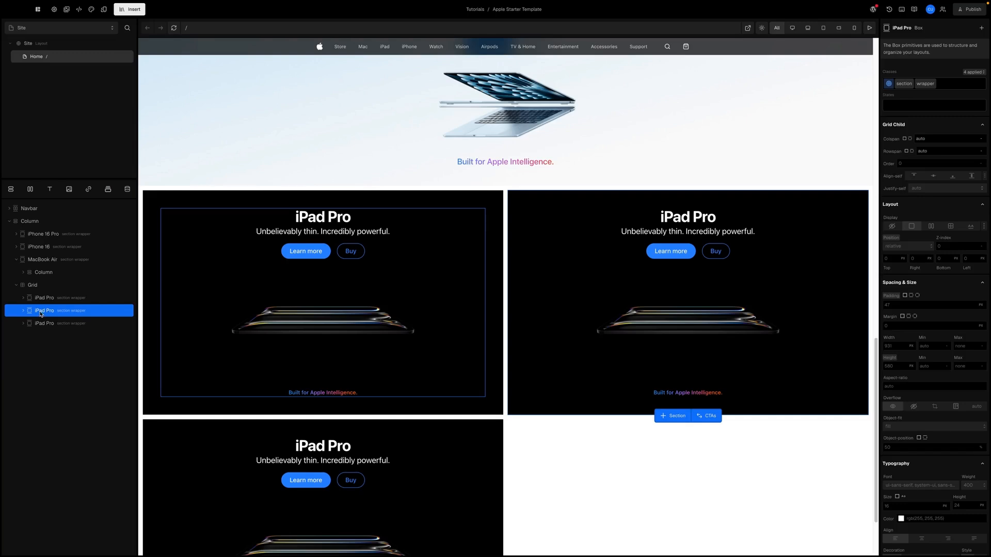
{"action": "double_click", "coordinate": [41, 312]}
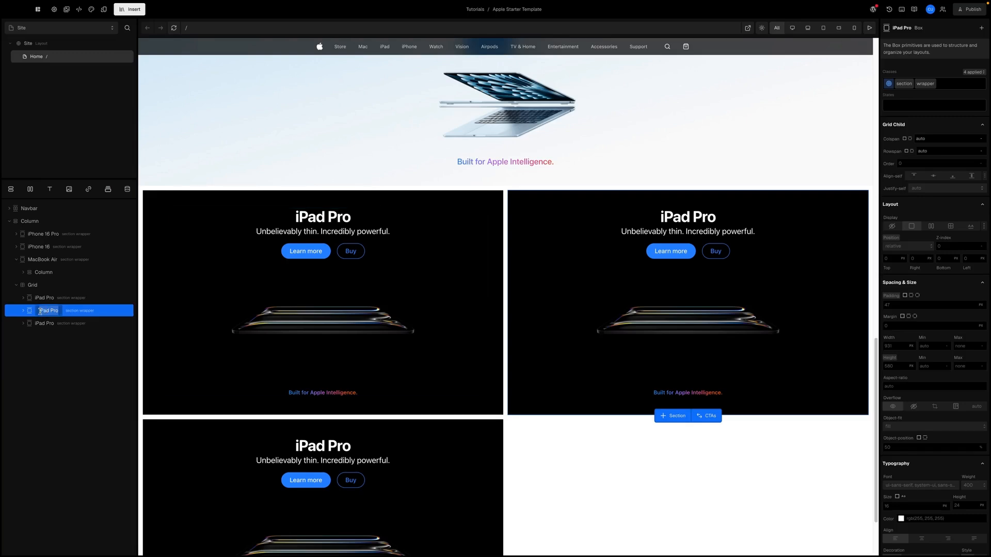
{"action": "type", "text": "MacBook Pro"}
{"action": "left_click", "coordinate": [38, 349]}
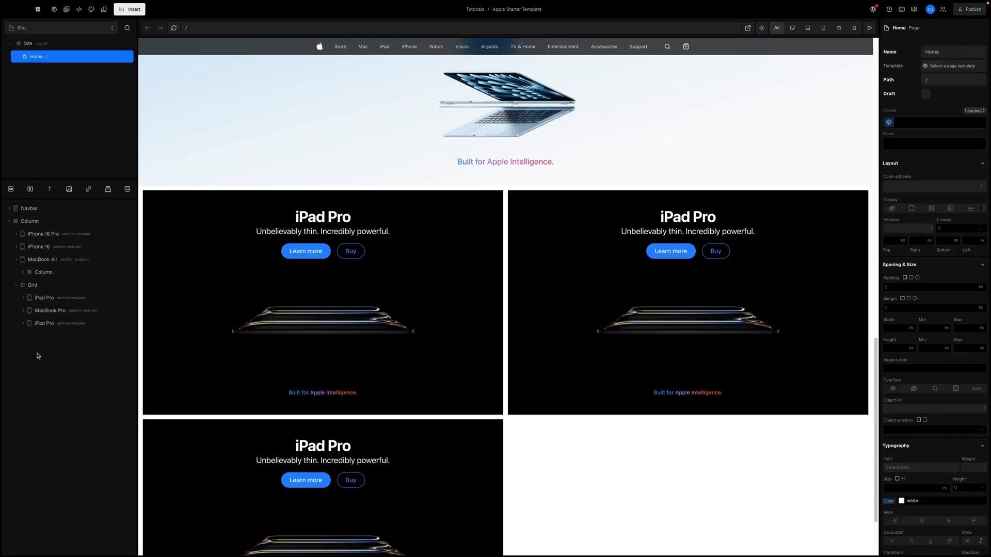
- Change the second card's heading to "MacBook Pro" and its subheading to "A work of smart." as on the reference site
{"action": "left_click", "coordinate": [679, 216]}
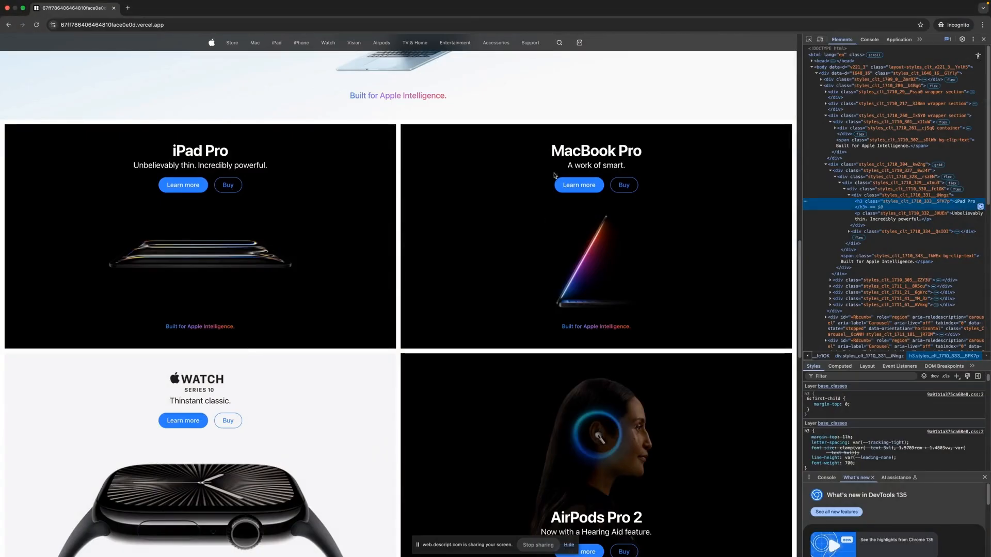
{"action": "left_click_drag", "start_coordinate": [625, 166], "coordinate": [547, 170]}
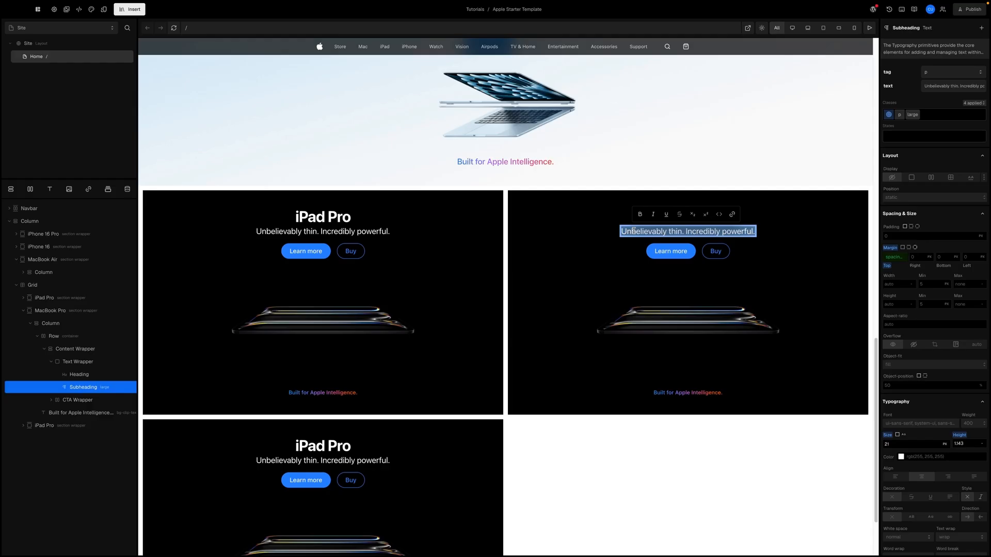
{"action": "left_click", "coordinate": [694, 339]}
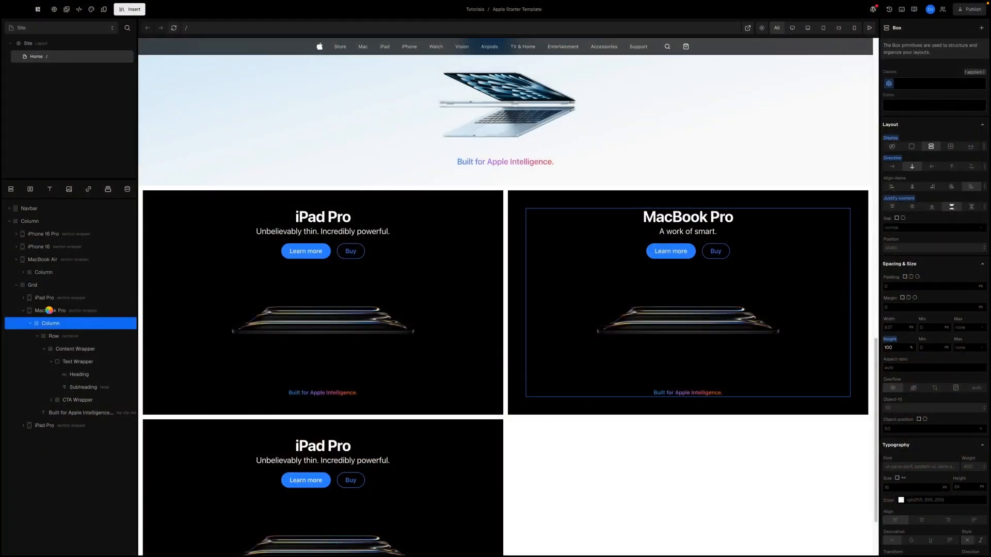
- Replace the MacBook Pro card's background image with the promo_macbookpro_announce photo from the promo-photos folder
{"action": "left_click", "coordinate": [49, 310]}
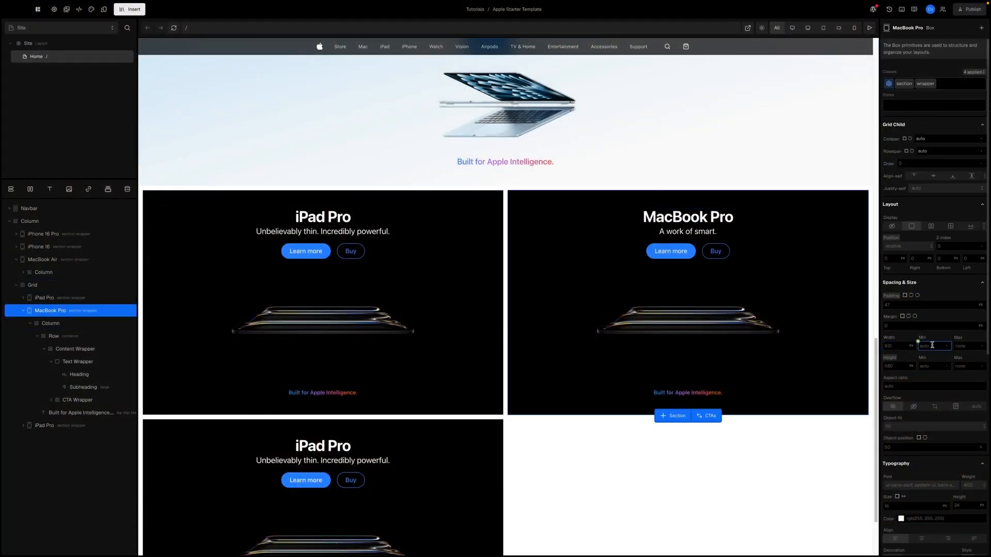
{"action": "scroll", "coordinate": [932, 345], "scroll_direction": "down", "scroll_amount": 6}
{"action": "left_click", "coordinate": [896, 375]}
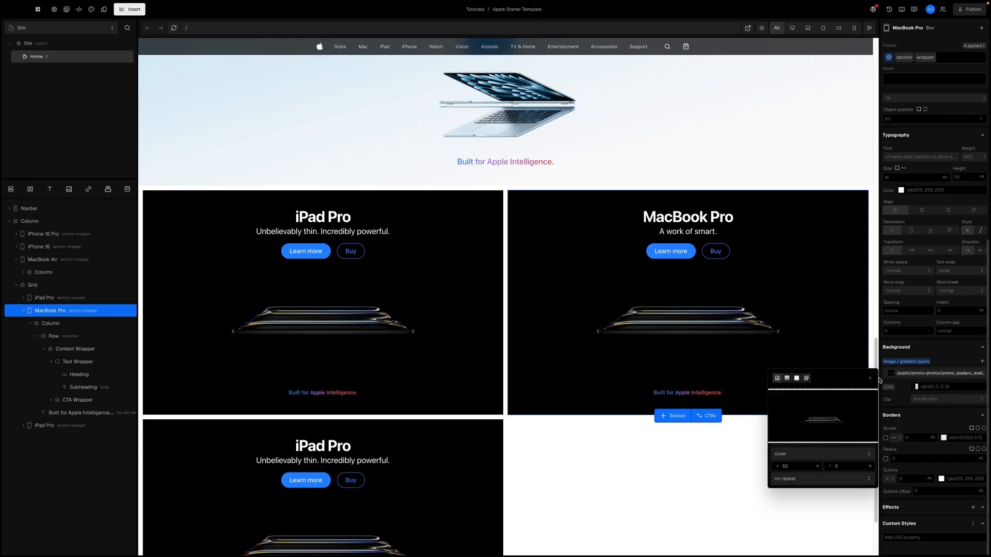
{"action": "left_click", "coordinate": [817, 420]}
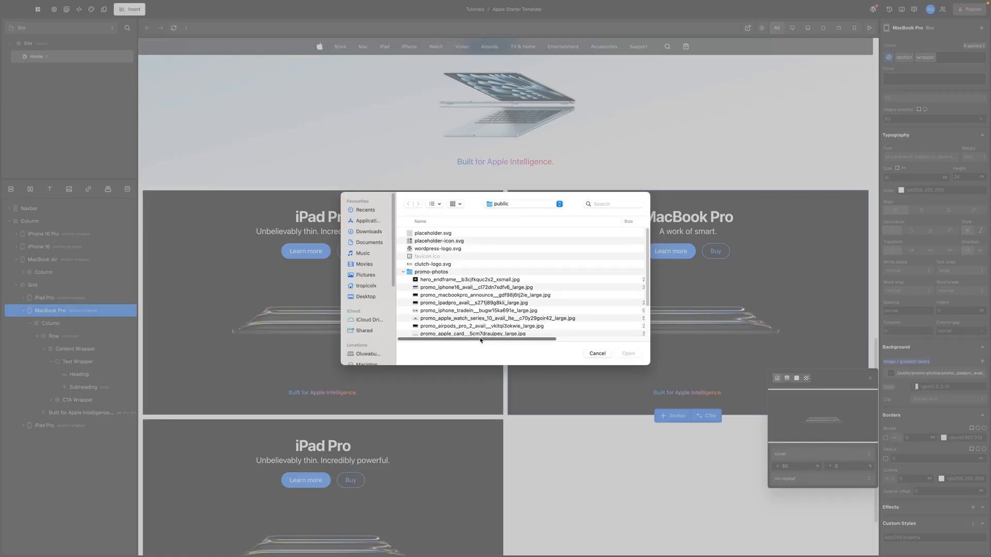
{"action": "scroll", "coordinate": [443, 292], "scroll_direction": "down", "scroll_amount": 3}
{"action": "scroll", "coordinate": [438, 281], "scroll_direction": "up", "scroll_amount": 1}
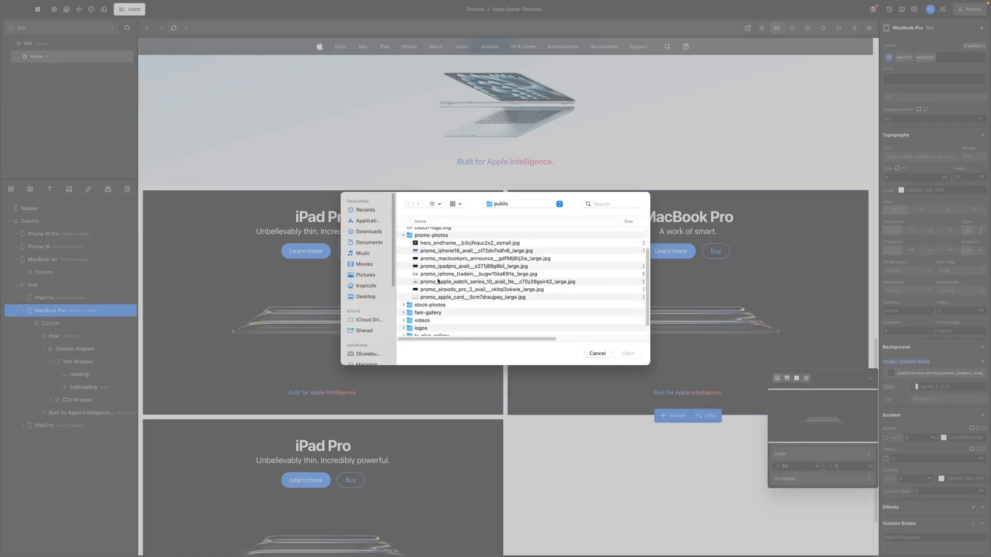
{"action": "left_click", "coordinate": [455, 259]}
{"action": "left_click", "coordinate": [628, 354]}
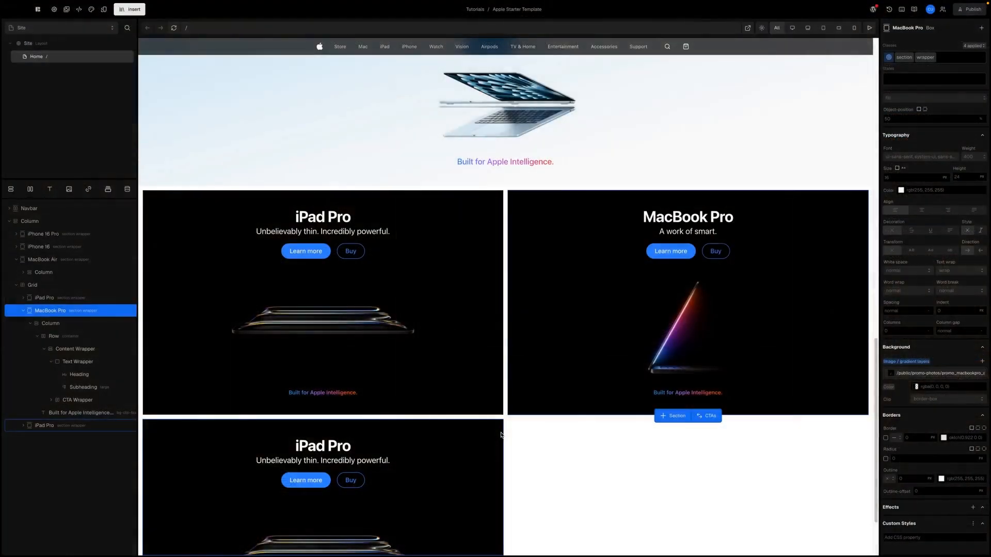
- Collapse the MacBook Pro layer, check the watch card on the reference site, and rename the third card layer to "Apple Watch Series 10"
{"action": "scroll", "coordinate": [356, 429], "scroll_direction": "down", "scroll_amount": 2}
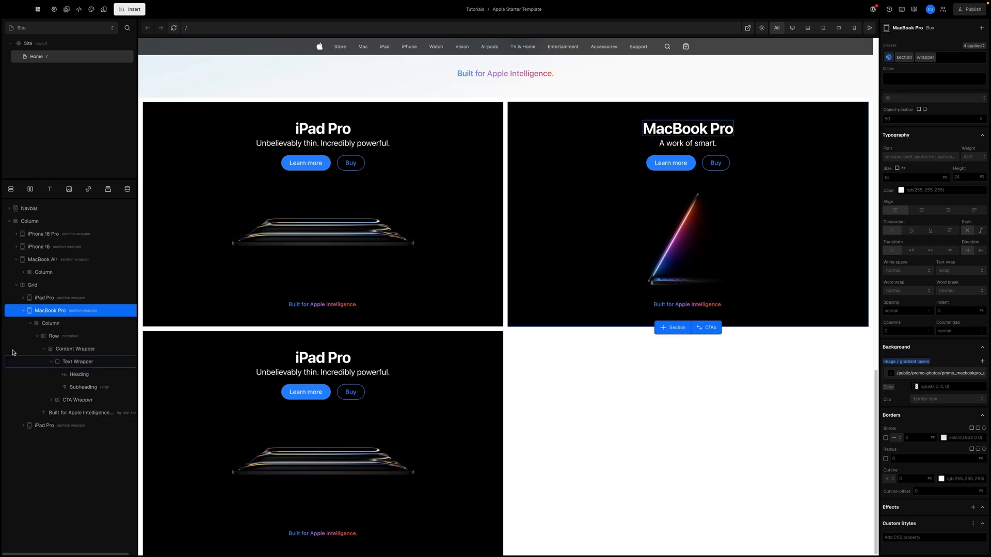
{"action": "left_click", "coordinate": [23, 310]}
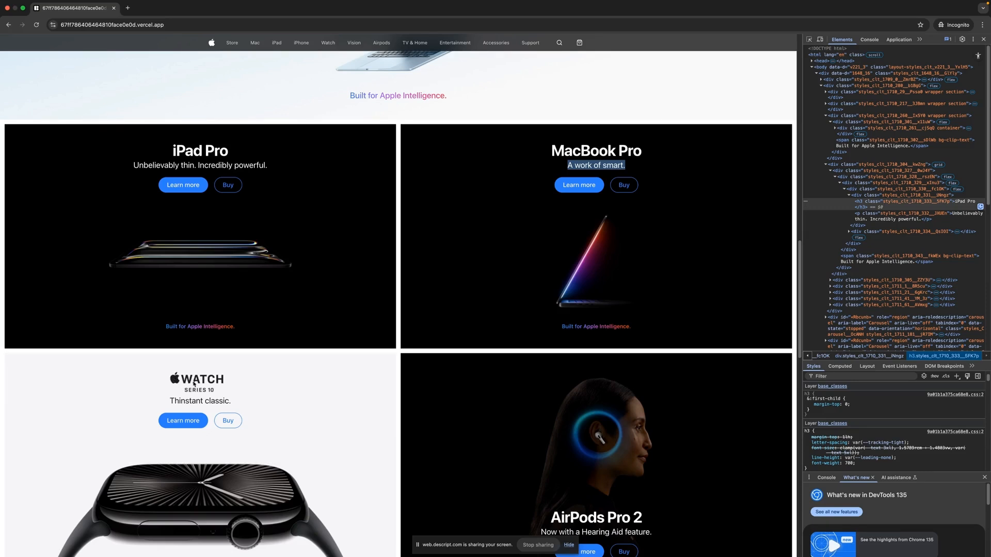
{"action": "left_click", "coordinate": [198, 384]}
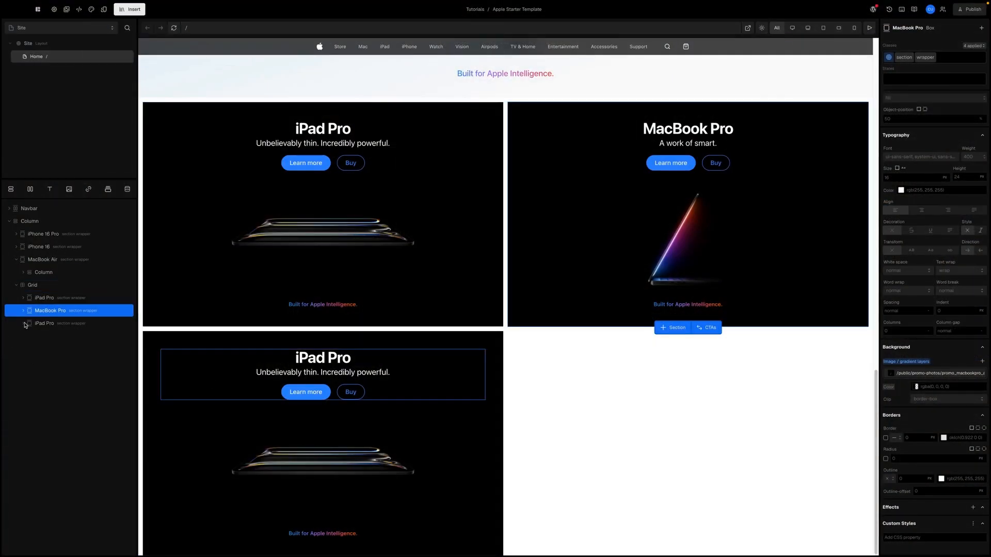
{"action": "left_click", "coordinate": [46, 326]}
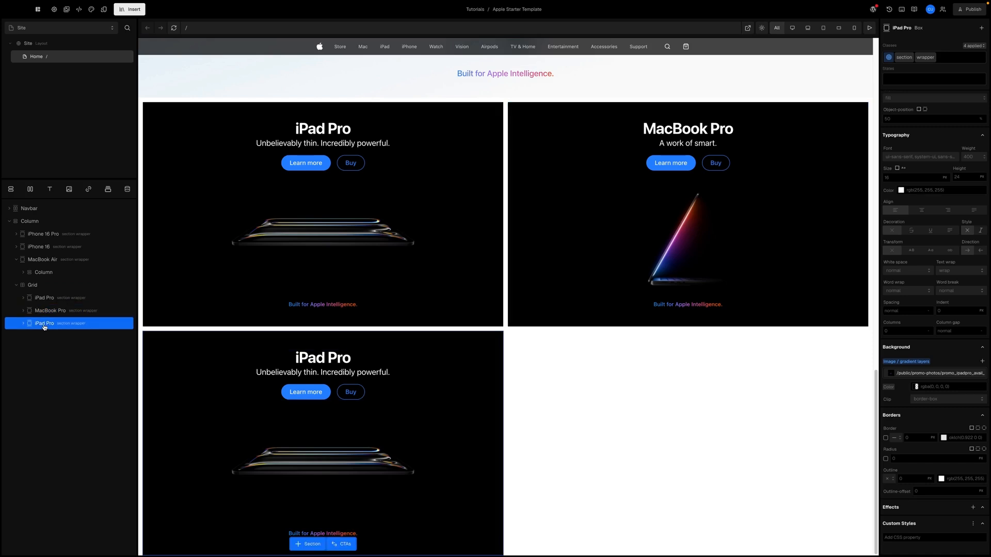
{"action": "double_click", "coordinate": [44, 324]}
{"action": "type", "text": "Apple Watch Series 10"}
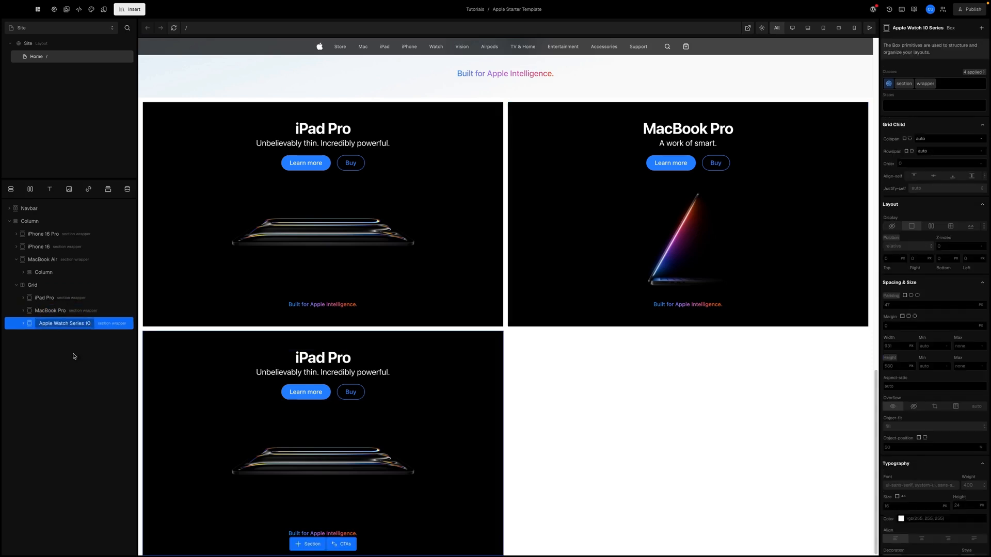
{"action": "left_click", "coordinate": [74, 356]}
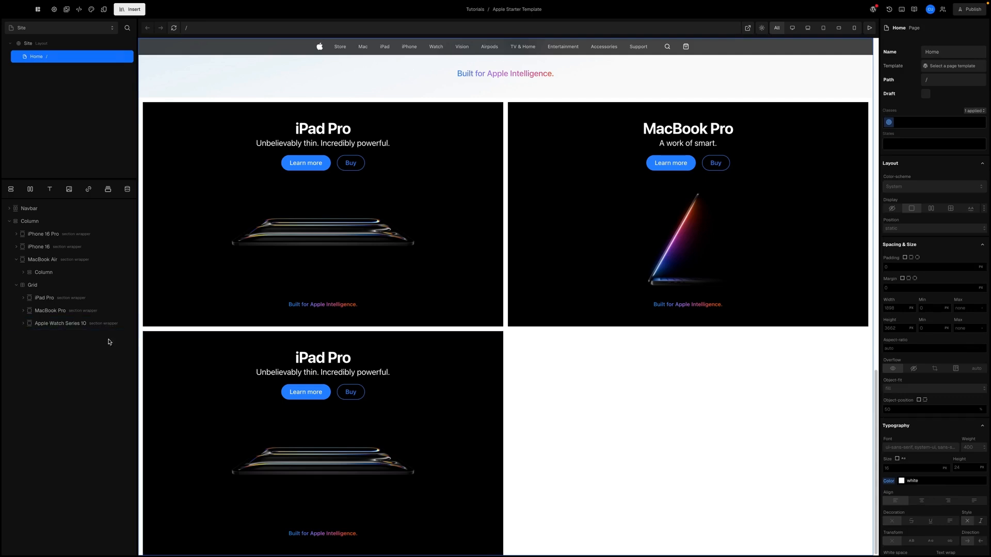
- Expand the Apple Watch Series 10 card's nested layers down to its Heading and Subheading
{"action": "left_click", "coordinate": [23, 323]}
{"action": "left_click", "coordinate": [30, 337]}
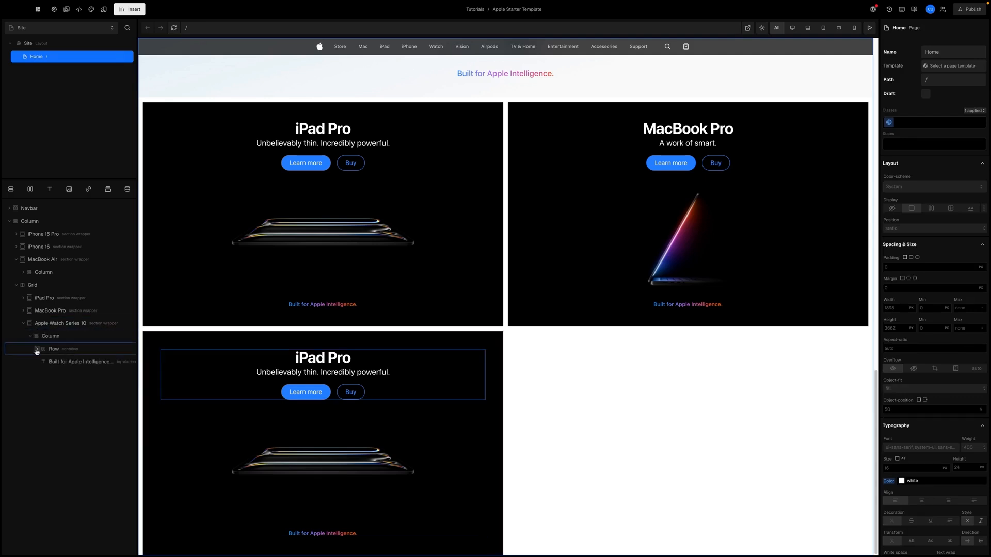
{"action": "left_click", "coordinate": [37, 349]}
{"action": "left_click", "coordinate": [44, 361]}
{"action": "left_click", "coordinate": [51, 374]}
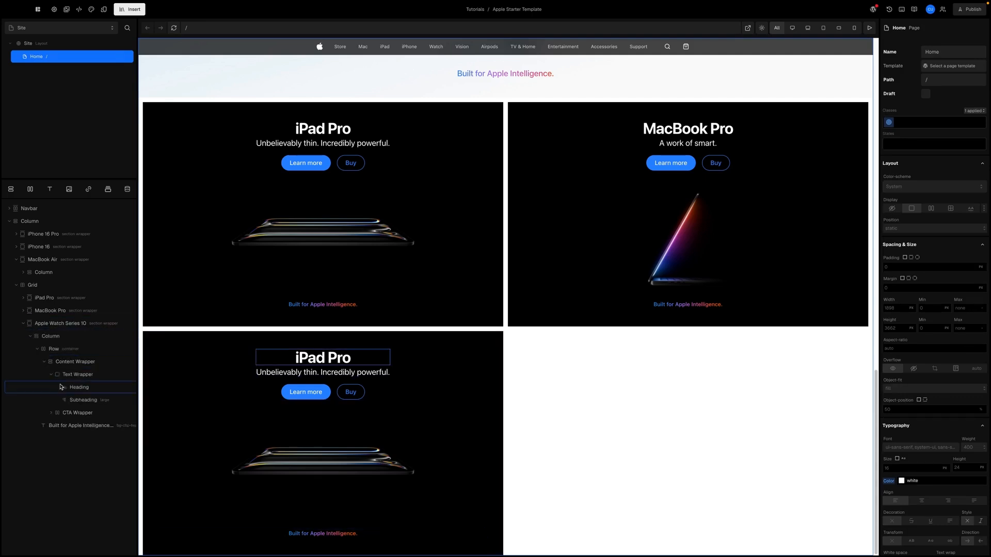
- Copy the third card's layer name and replace its iPad Pro heading text with "Apple Watch Series 10"
{"action": "left_click", "coordinate": [322, 360]}
{"action": "double_click", "coordinate": [320, 358]}
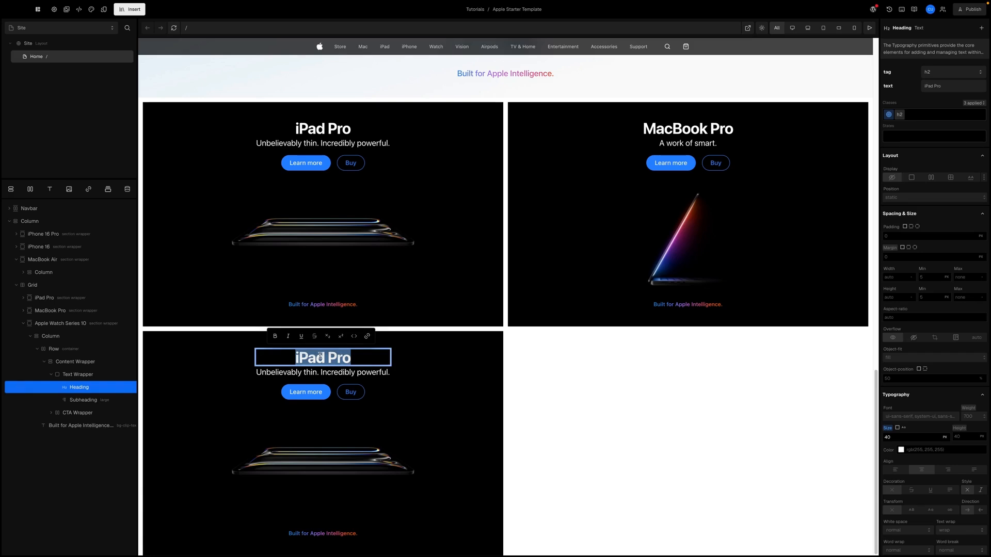
{"action": "double_click", "coordinate": [61, 323]}
{"action": "key", "text": "ctrl+c"}
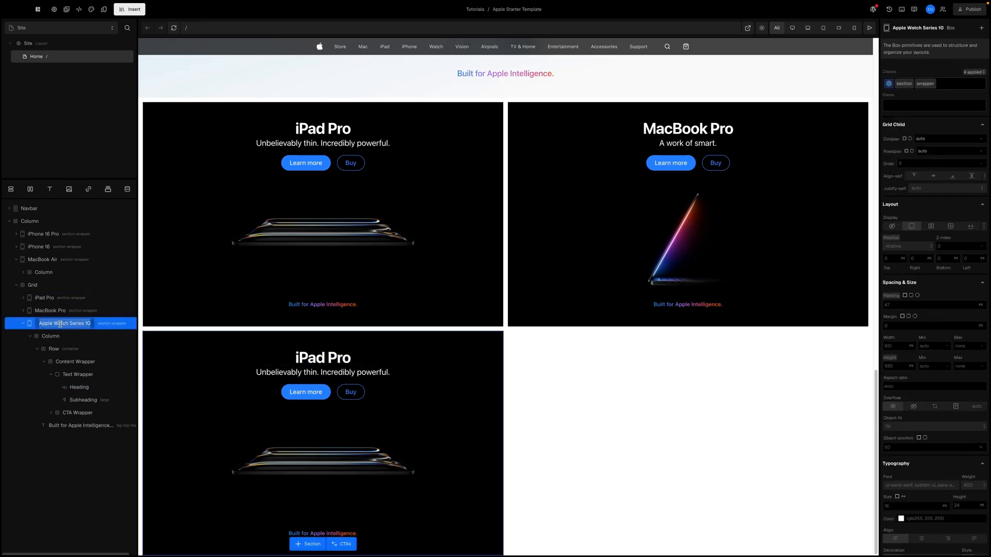
{"action": "left_click", "coordinate": [325, 357]}
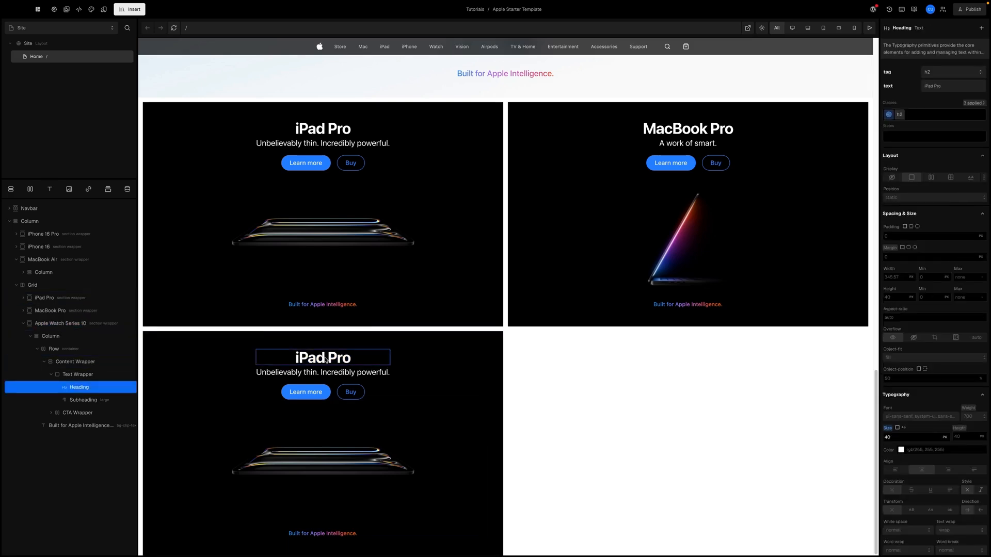
{"action": "double_click", "coordinate": [324, 358]}
{"action": "key", "text": "ctrl+v"}
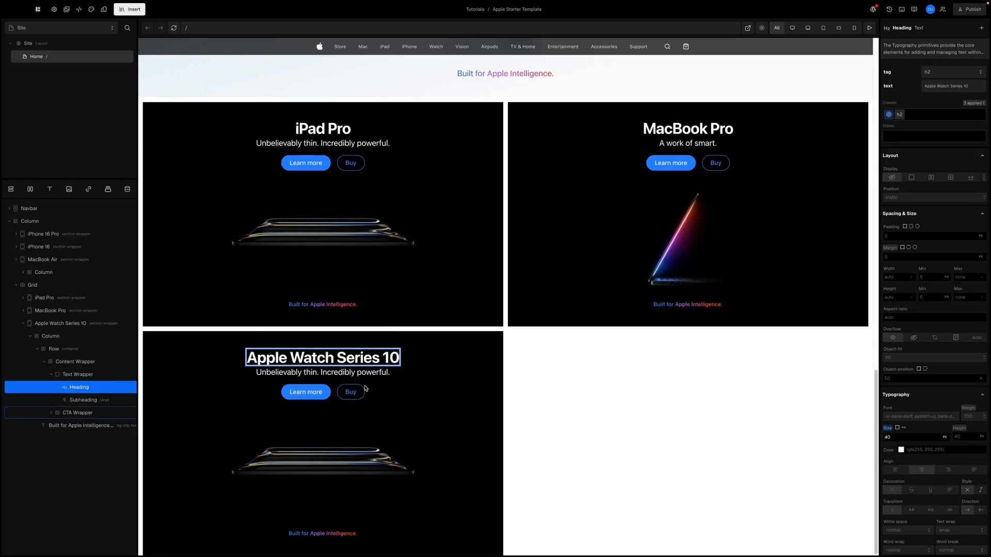
{"action": "key", "text": "Escape"}
{"action": "left_click", "coordinate": [400, 407]}
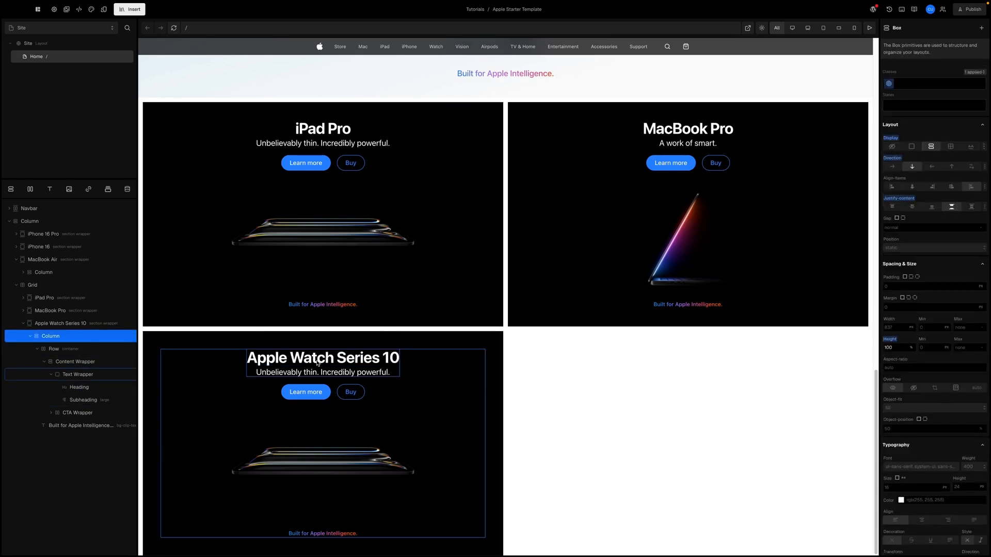
- Add the Tailwind class sr-only to the Apple Watch Series 10 card's Heading
{"action": "left_click", "coordinate": [69, 391]}
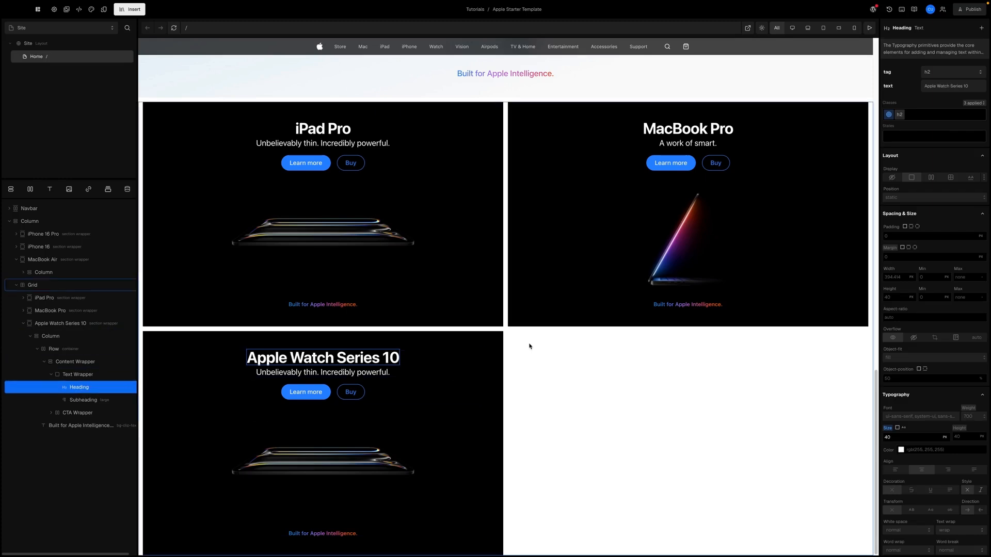
{"action": "left_click", "coordinate": [915, 119]}
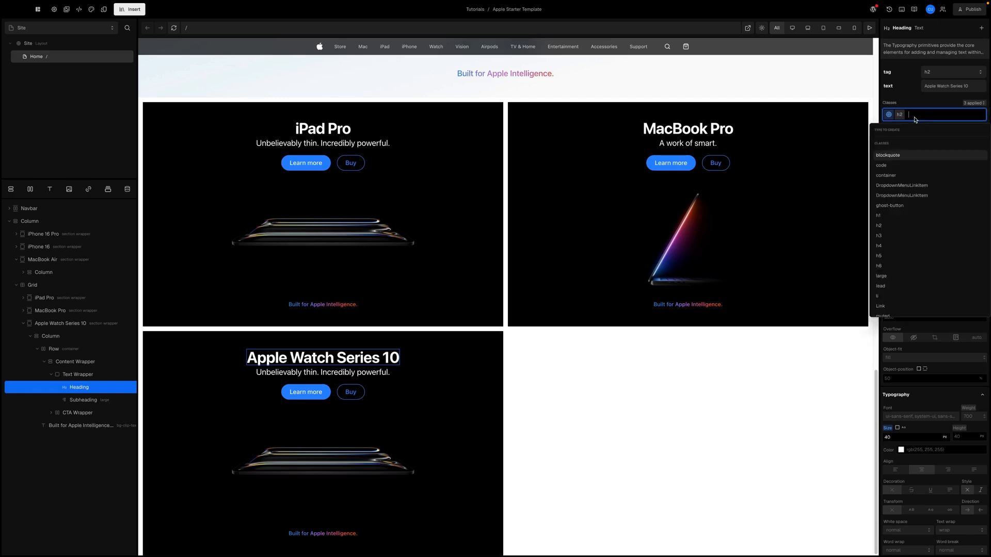
{"action": "type", "text": "sr-"}
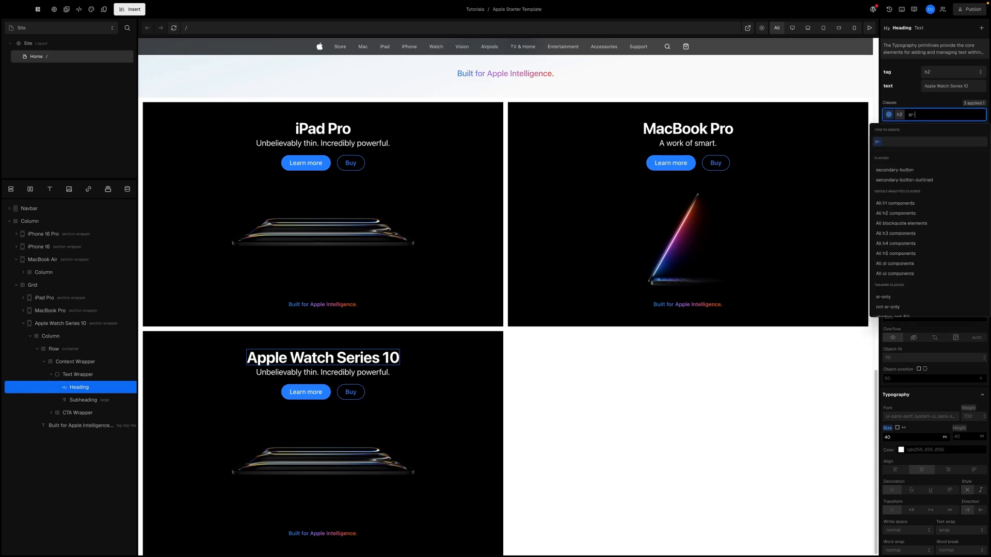
{"action": "type", "text": "only"}
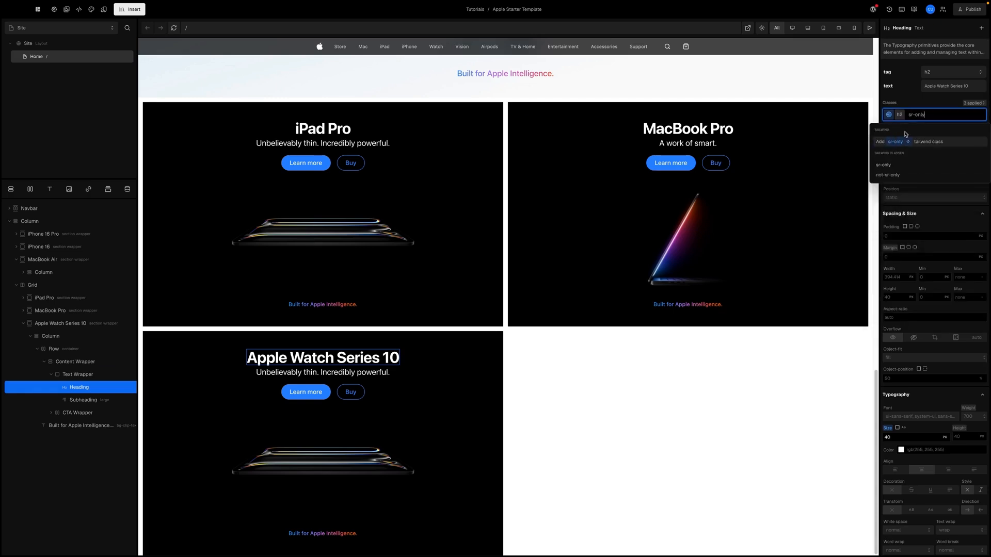
{"action": "left_click", "coordinate": [901, 142]}
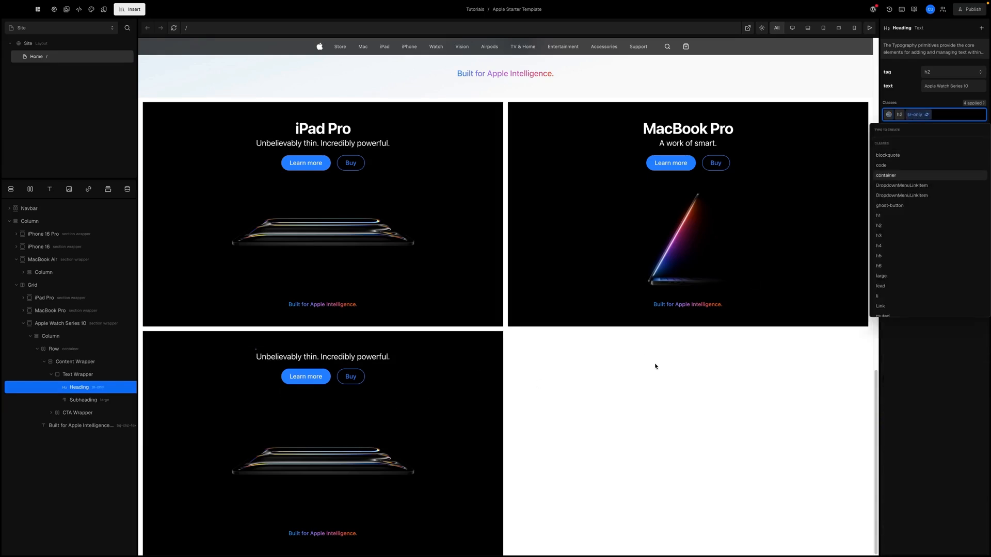
{"action": "left_click", "coordinate": [946, 362]}
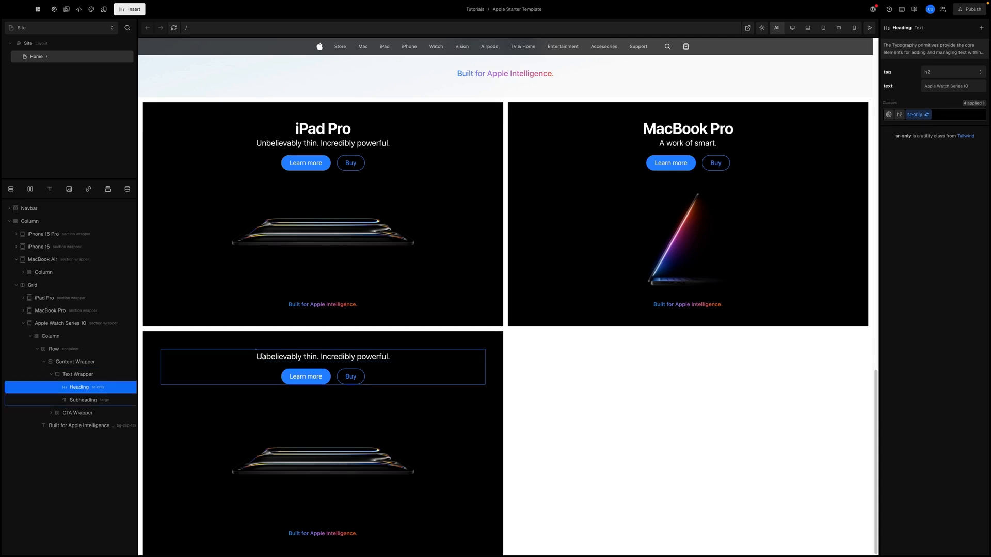
- Insert a Block into the Apple Watch Series 10 card's Text Wrapper and place it above the Heading
{"action": "left_click", "coordinate": [76, 376]}
{"action": "left_click", "coordinate": [135, 10]}
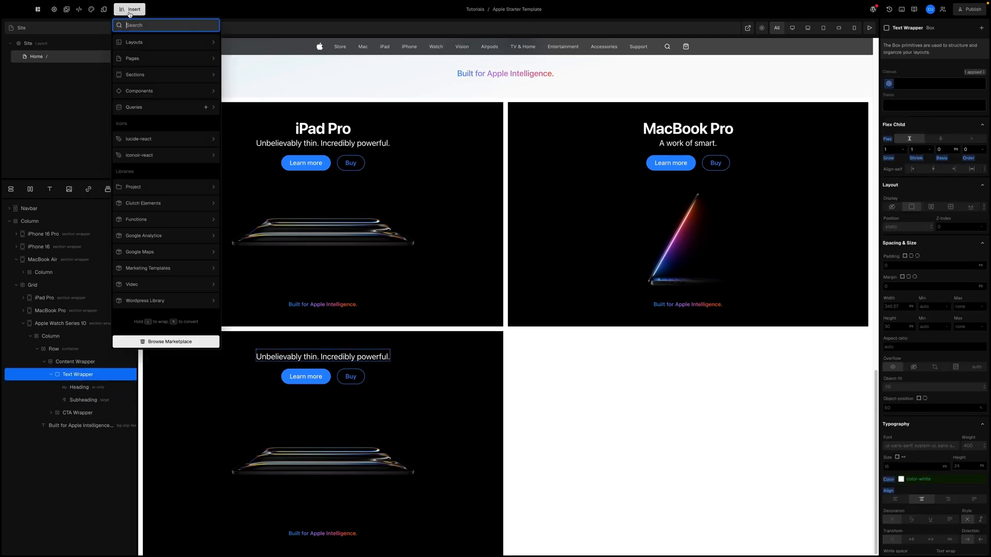
{"action": "mouse_move", "coordinate": [166, 76]}
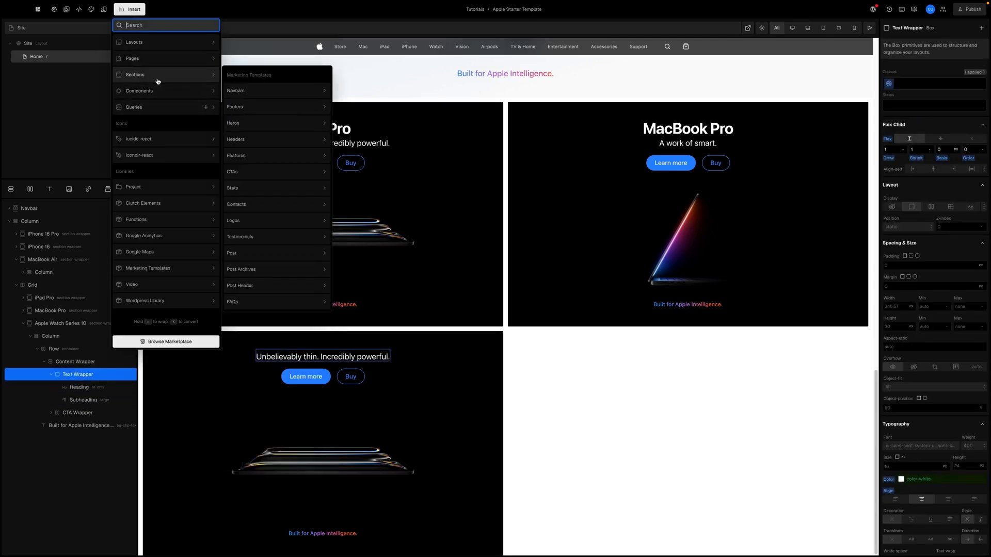
{"action": "mouse_move", "coordinate": [284, 97]}
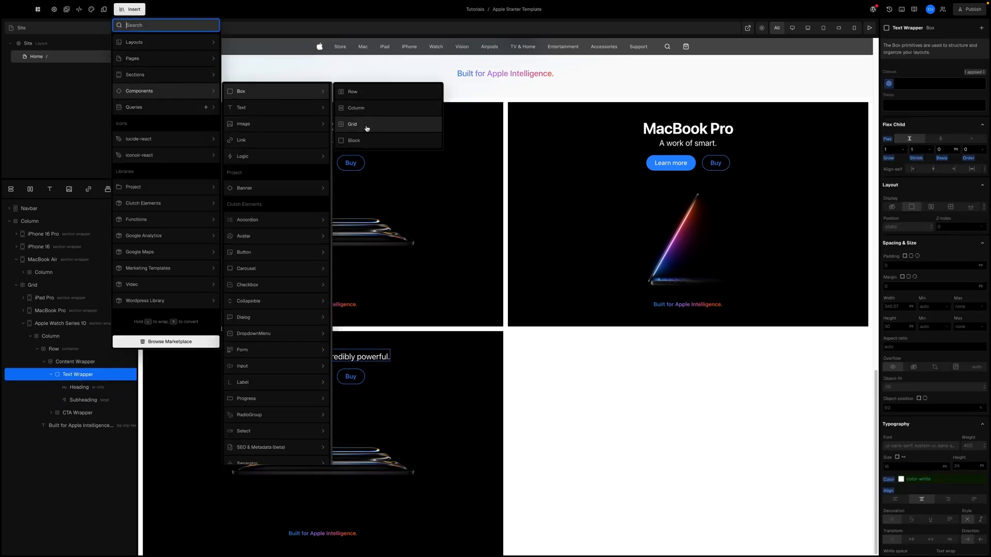
{"action": "left_click", "coordinate": [361, 140]}
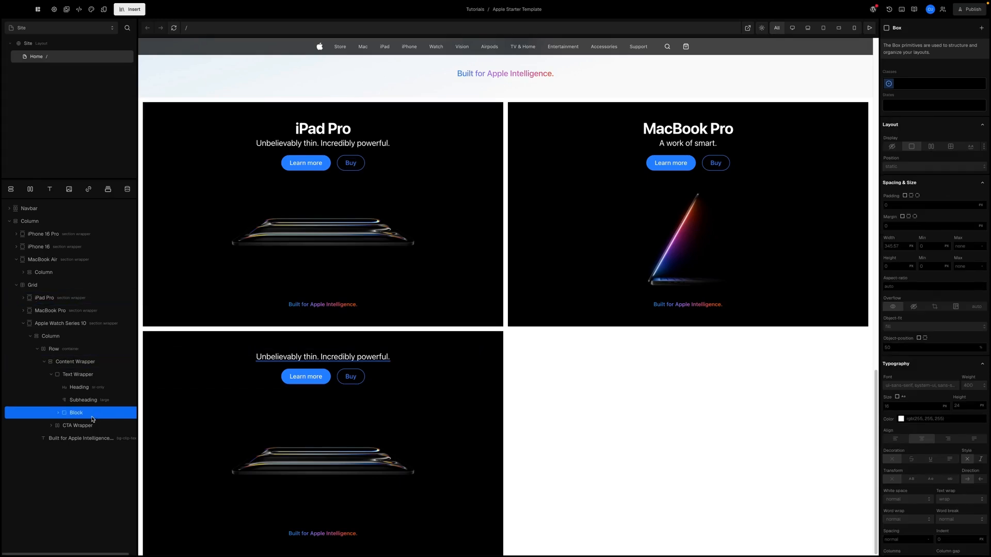
{"action": "left_click_drag", "start_coordinate": [112, 408], "coordinate": [85, 384]}
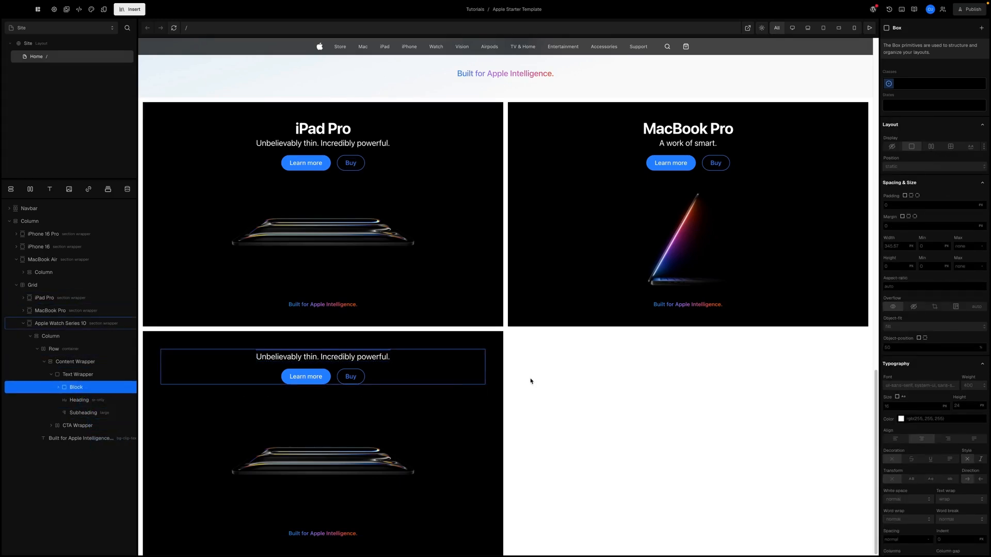
- Set the new Block's width to 88% and its height to 57 px
{"action": "scroll", "coordinate": [908, 369], "scroll_direction": "down", "scroll_amount": 1}
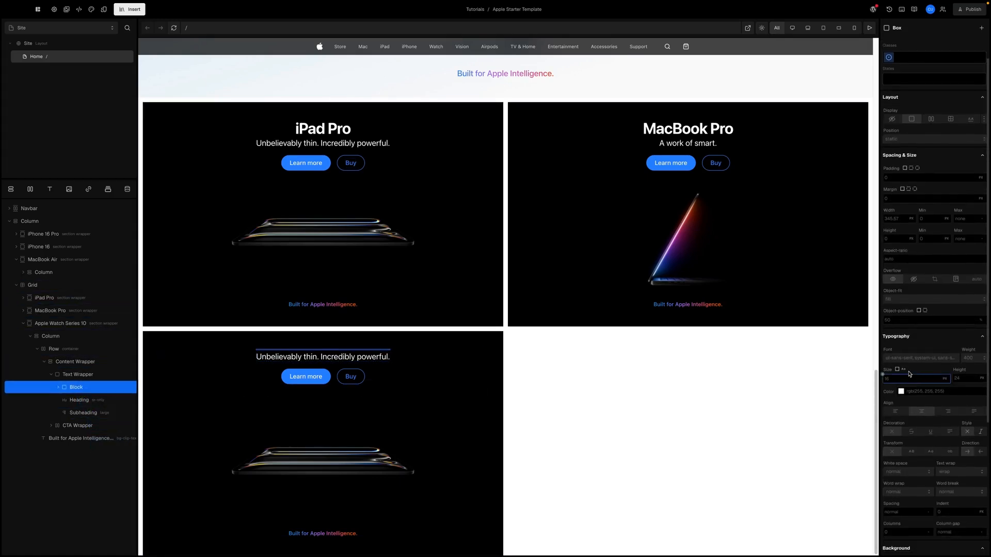
{"action": "left_click", "coordinate": [890, 219]}
{"action": "type", "text": "88%"}
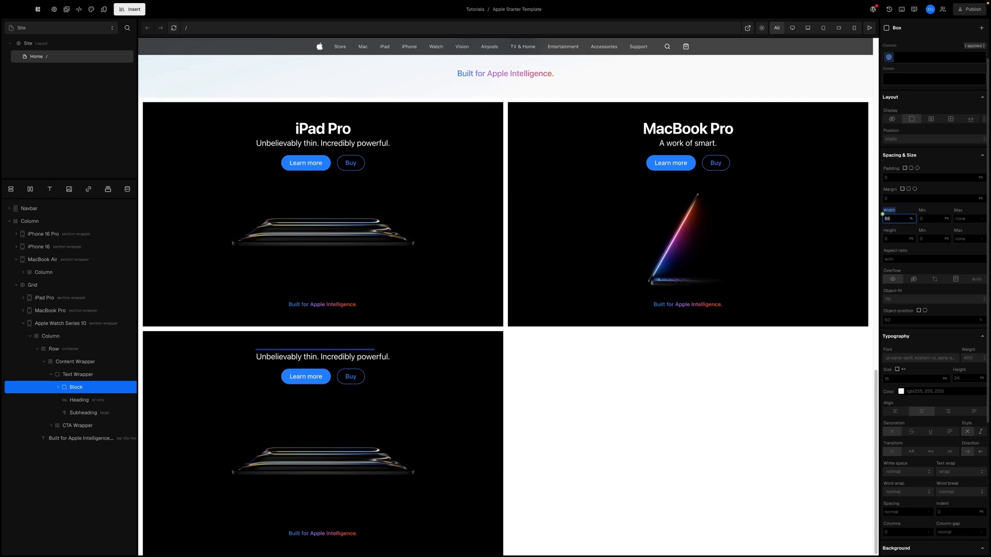
{"action": "left_click", "coordinate": [903, 239]}
{"action": "left_click", "coordinate": [901, 238]}
{"action": "type", "text": "57"}
{"action": "key", "text": "Return"}
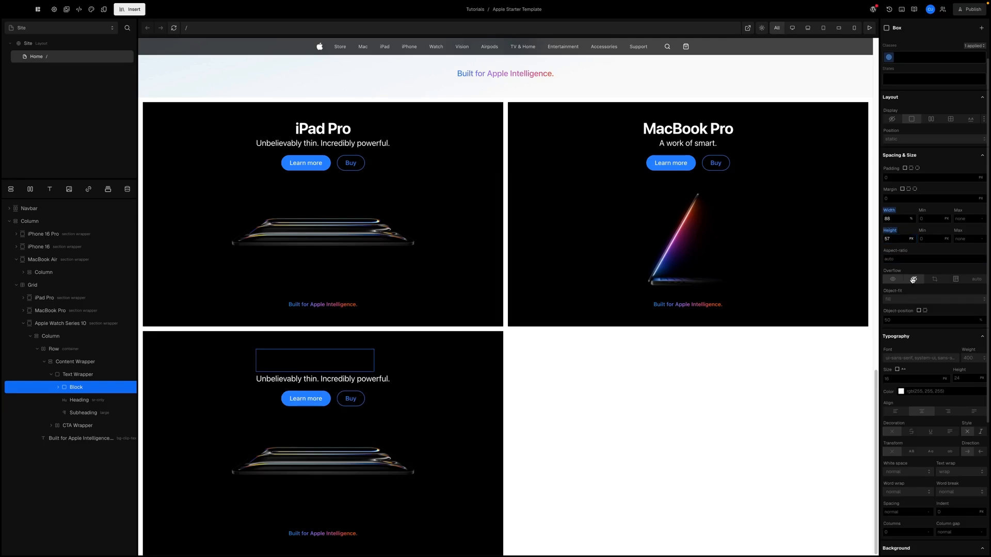
- Add a background image layer to the Block using promo_logo_apple_watch_series_10__qk5vaa89vnm2_large.png from the logos folder
{"action": "scroll", "coordinate": [912, 281], "scroll_direction": "down", "scroll_amount": 5}
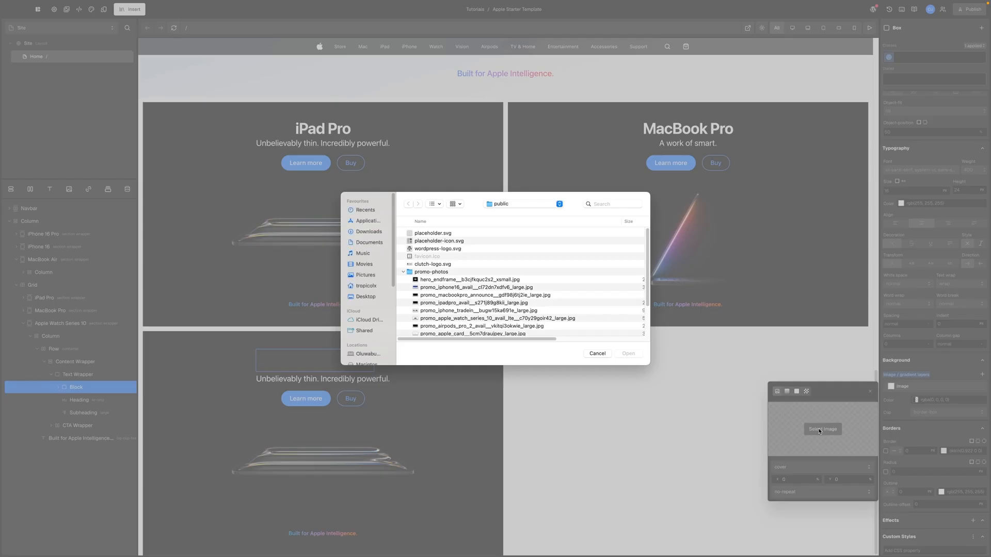
{"action": "scroll", "coordinate": [423, 291], "scroll_direction": "down", "scroll_amount": 5}
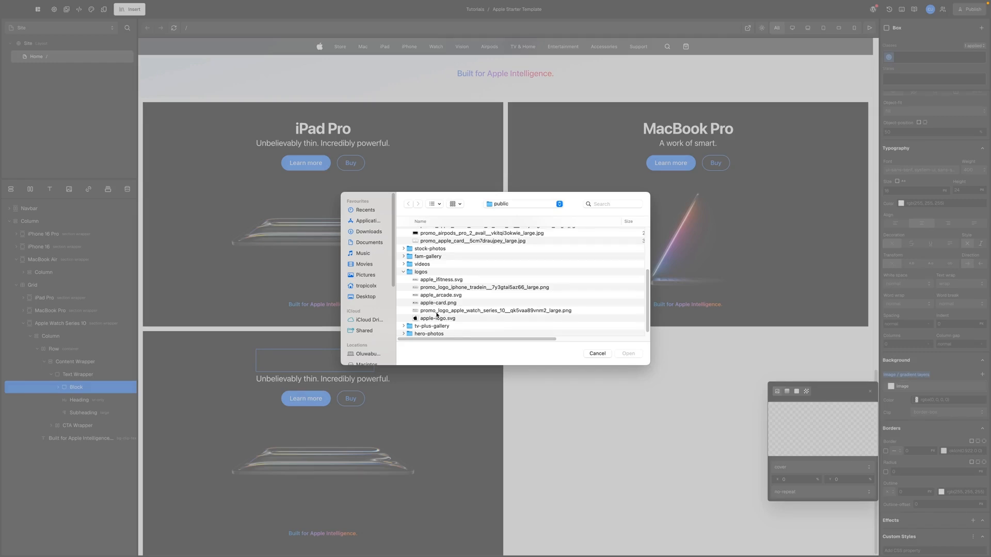
{"action": "left_click", "coordinate": [438, 311]}
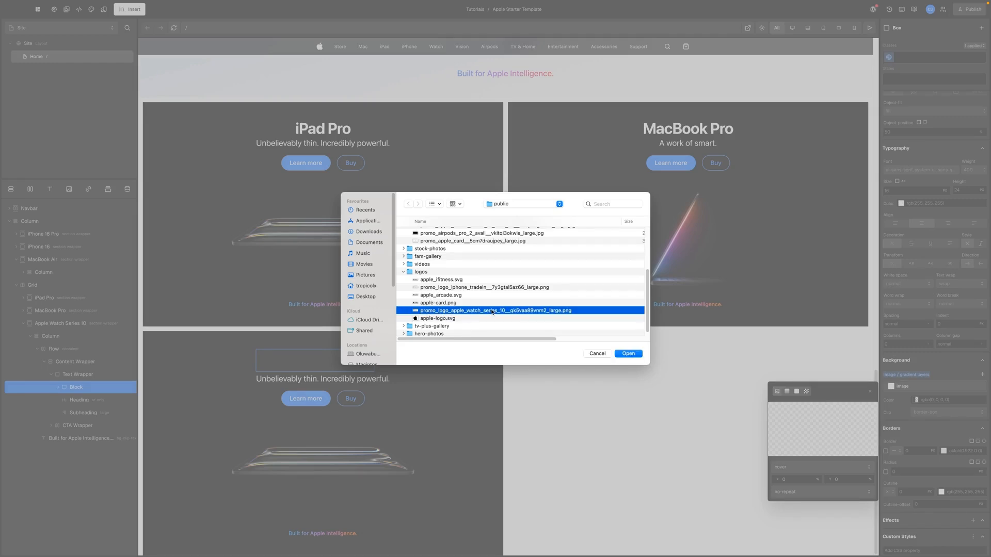
{"action": "left_click", "coordinate": [626, 354]}
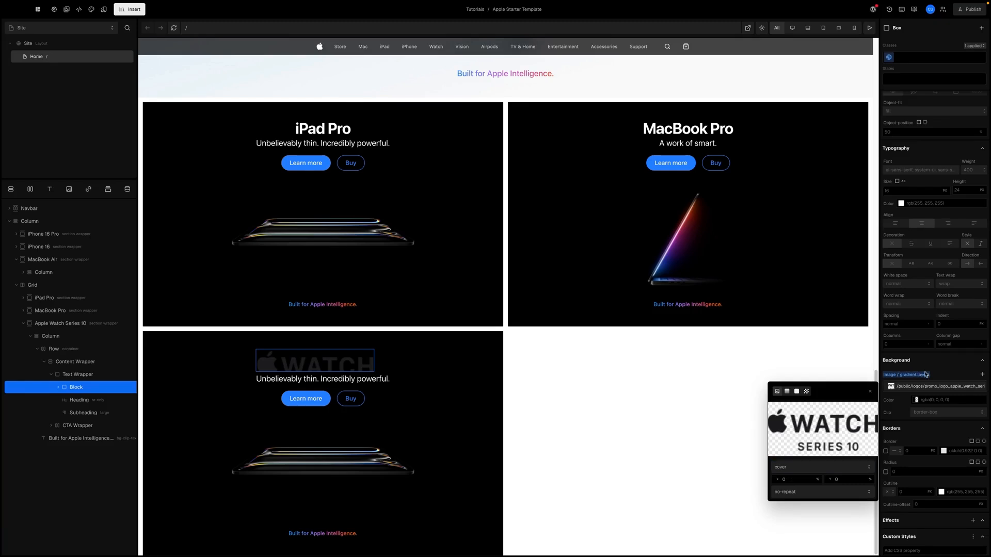
- Set the Block's background logo size to contain and its X position to 50%
{"action": "scroll", "coordinate": [926, 372], "scroll_direction": "up", "scroll_amount": 4}
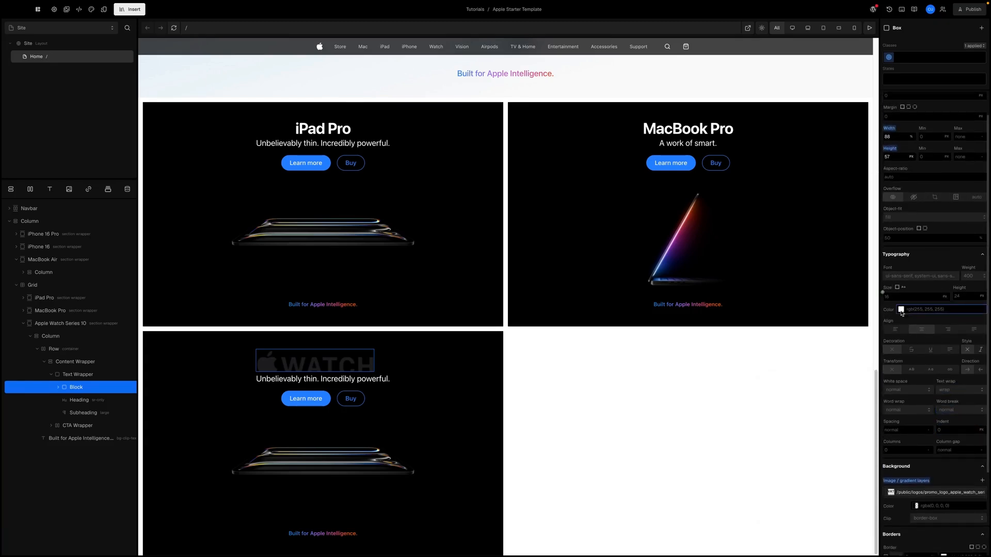
{"action": "scroll", "coordinate": [901, 313], "scroll_direction": "down", "scroll_amount": 4}
{"action": "left_click", "coordinate": [891, 377]}
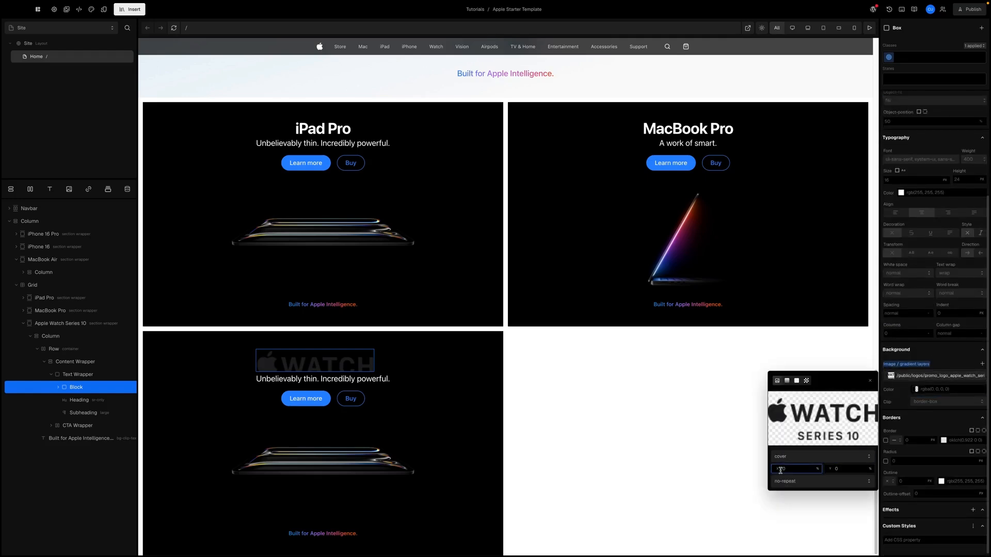
{"action": "left_click", "coordinate": [788, 469]}
{"action": "left_click", "coordinate": [788, 468]}
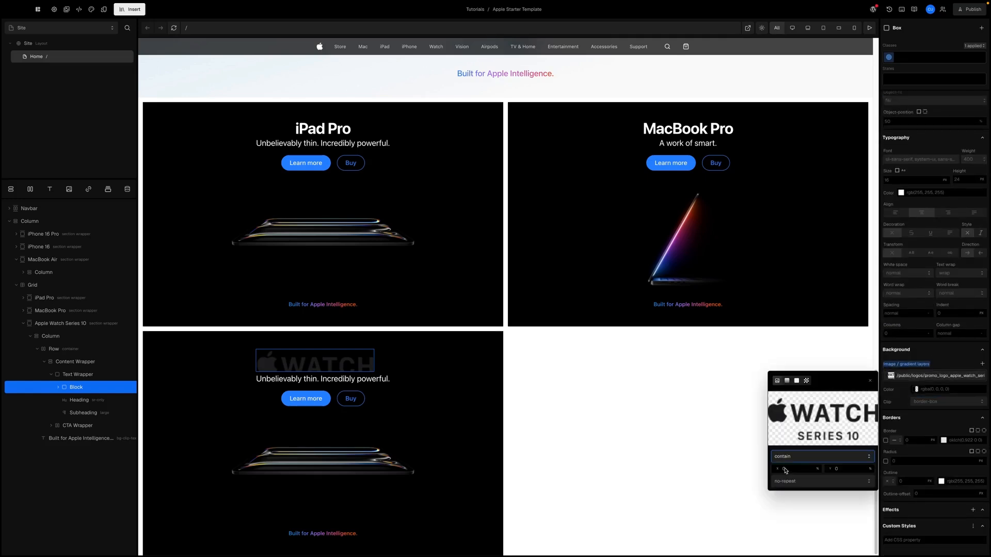
{"action": "left_click", "coordinate": [791, 469]}
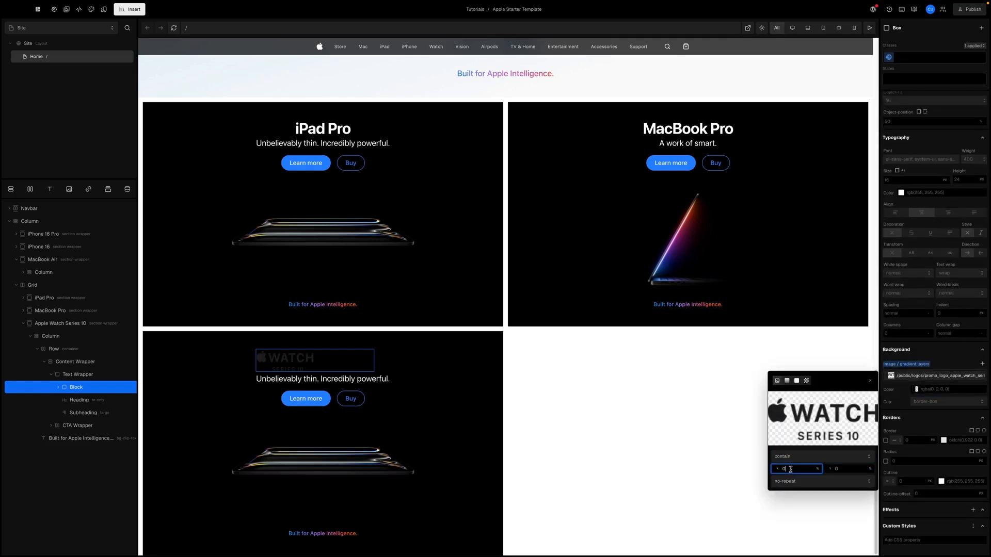
{"action": "key", "text": "Return"}
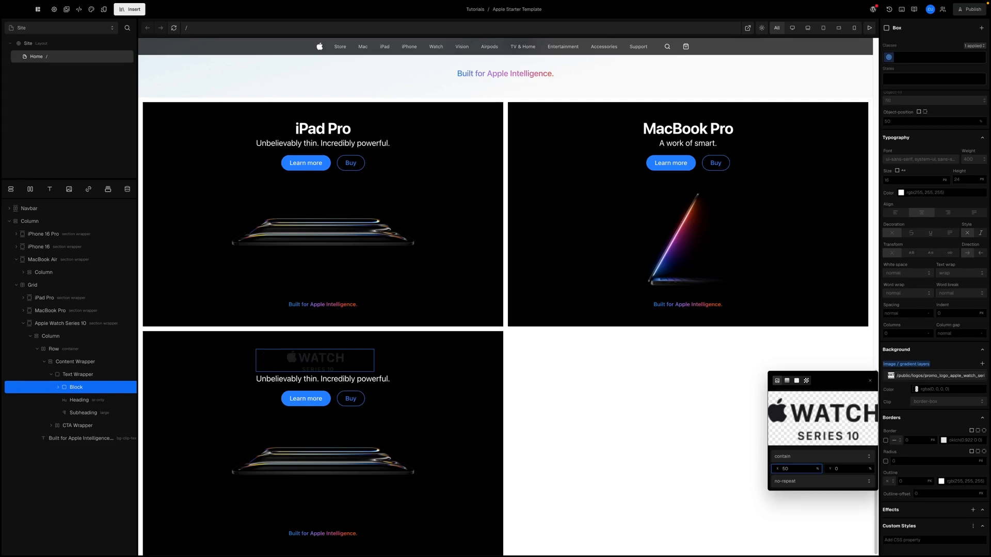
{"action": "left_click", "coordinate": [911, 426]}
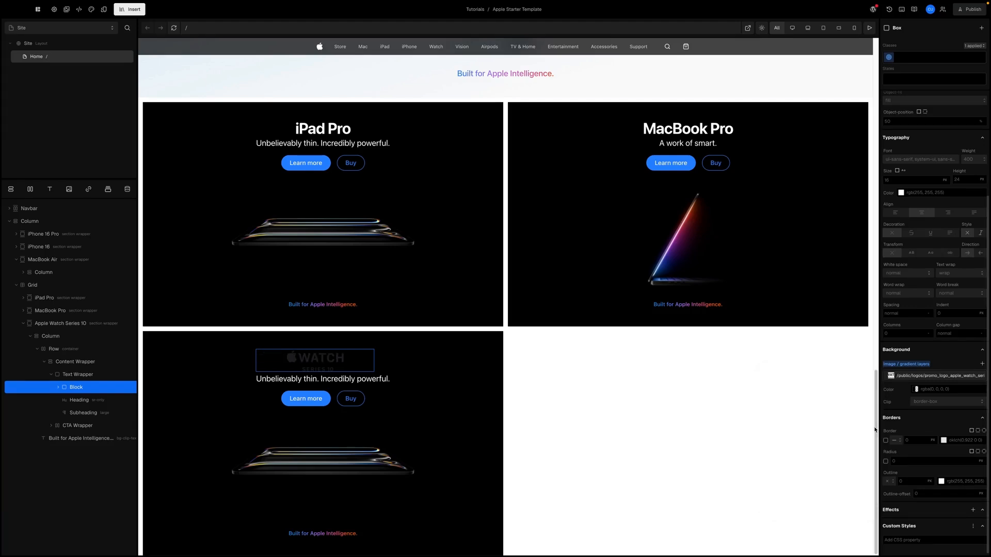
- Replace the Apple Watch Series 10 card's background image with promo_apple_watch_series_10_avail_lte__c70y29goir42_large.jpg from the promo-photos folder
{"action": "left_click", "coordinate": [51, 327]}
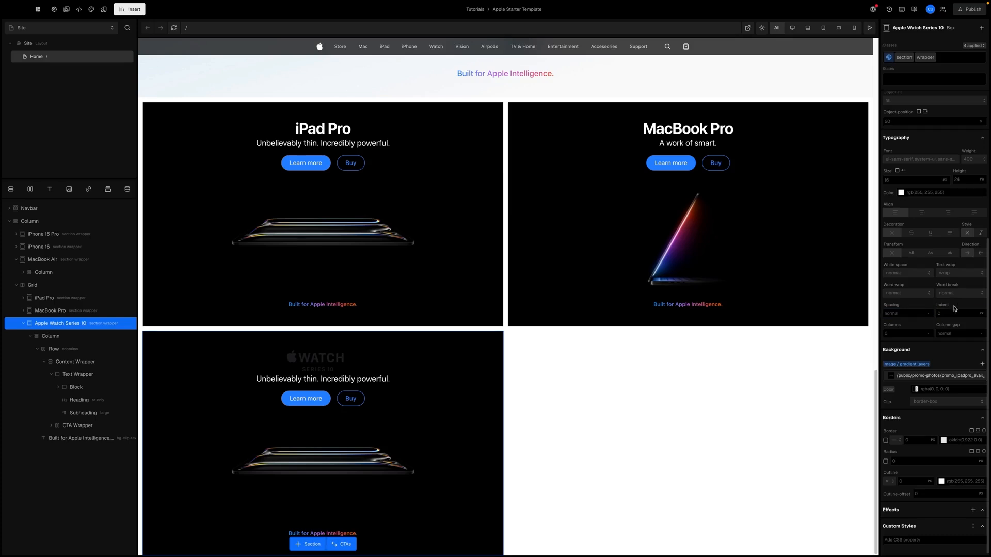
{"action": "scroll", "coordinate": [949, 328], "scroll_direction": "down", "scroll_amount": 1}
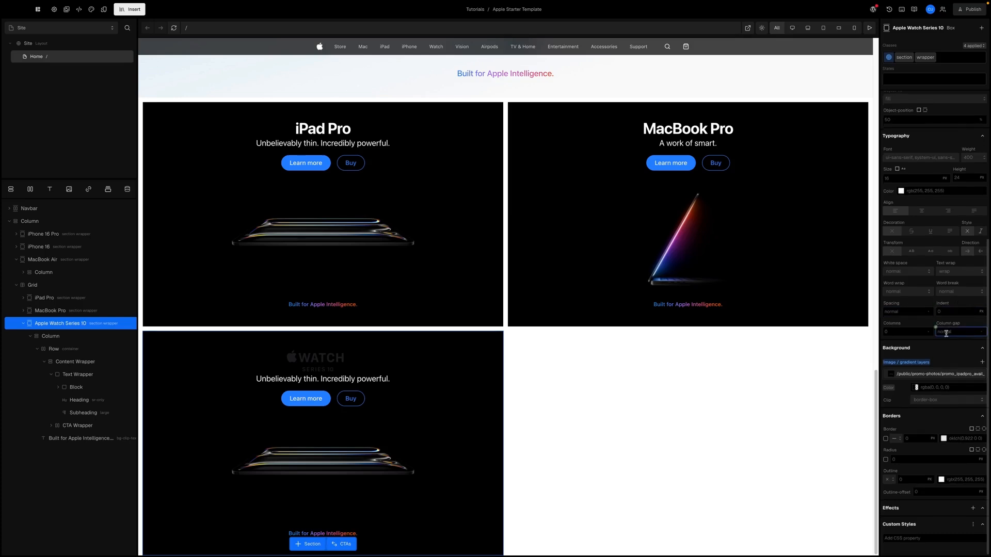
{"action": "left_click", "coordinate": [893, 373]}
{"action": "left_click", "coordinate": [823, 416]}
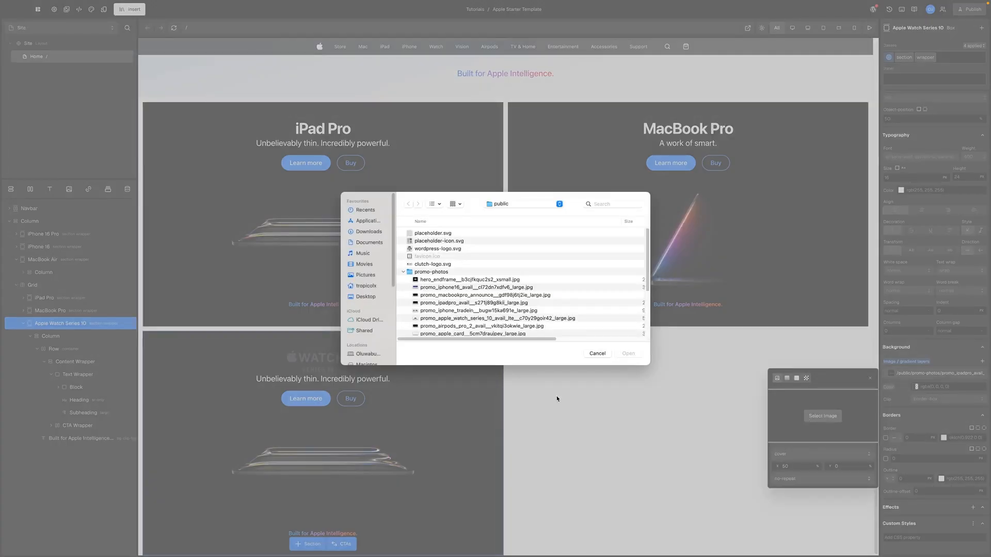
{"action": "scroll", "coordinate": [443, 304], "scroll_direction": "down", "scroll_amount": 1}
{"action": "left_click", "coordinate": [446, 310]}
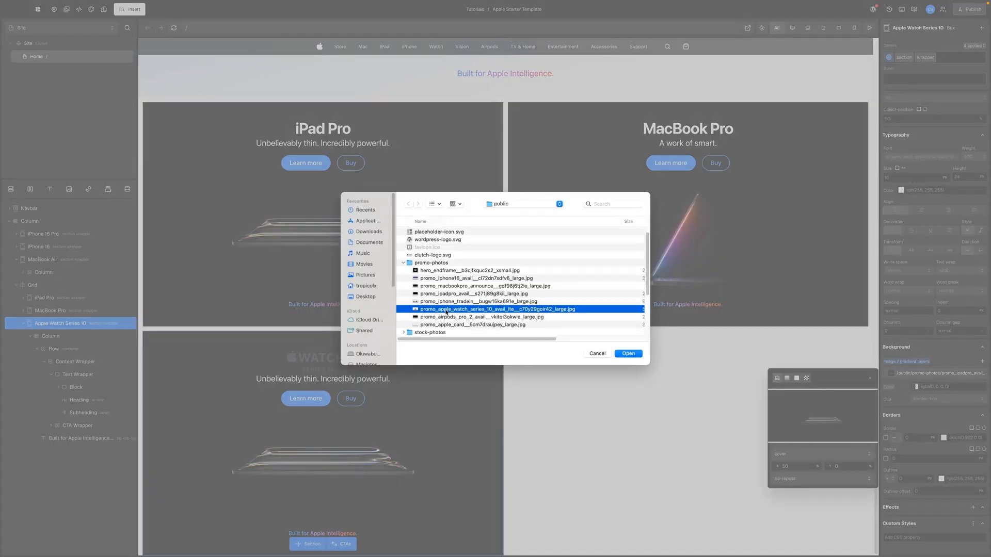
{"action": "left_click", "coordinate": [629, 354]}
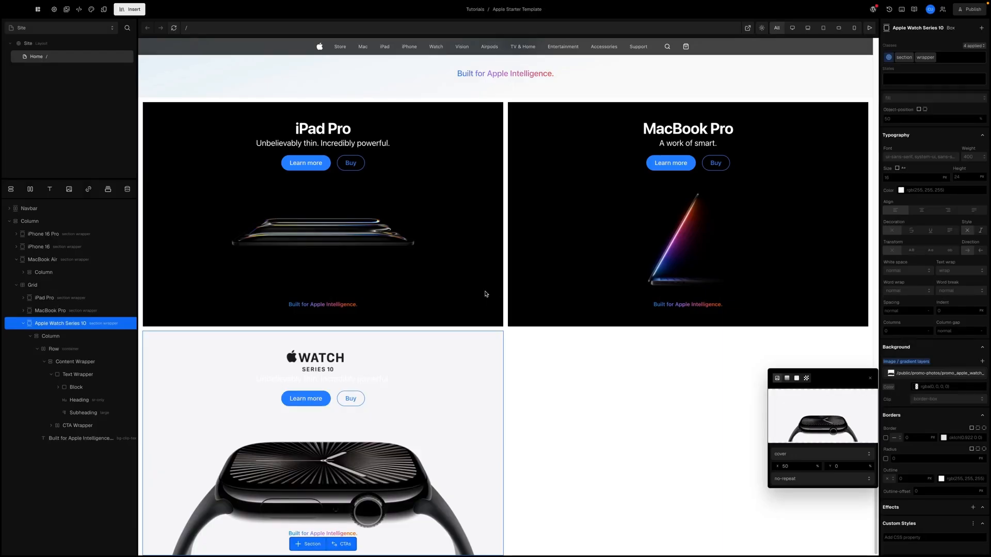
- Change the Apple Watch card's Text Wrapper text color to color-black
{"action": "left_click", "coordinate": [69, 374]}
{"action": "left_click", "coordinate": [70, 375]}
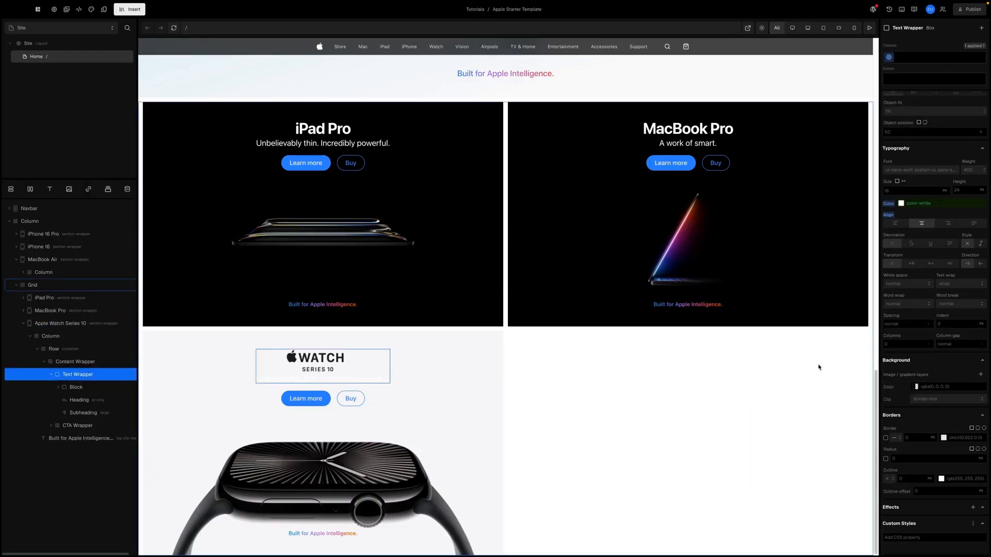
{"action": "left_click", "coordinate": [901, 203]}
{"action": "left_click", "coordinate": [831, 271]}
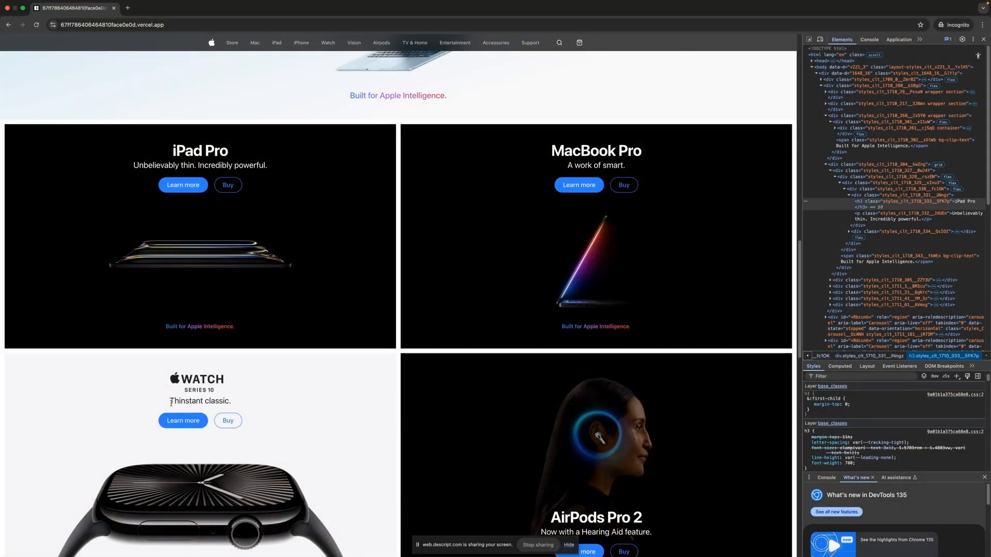
- Copy "Thinstant classic." from the reference site and paste it over the Apple Watch card's subheading
{"action": "left_click_drag", "start_coordinate": [172, 402], "coordinate": [235, 402]}
{"action": "key", "text": "ctrl+c"}
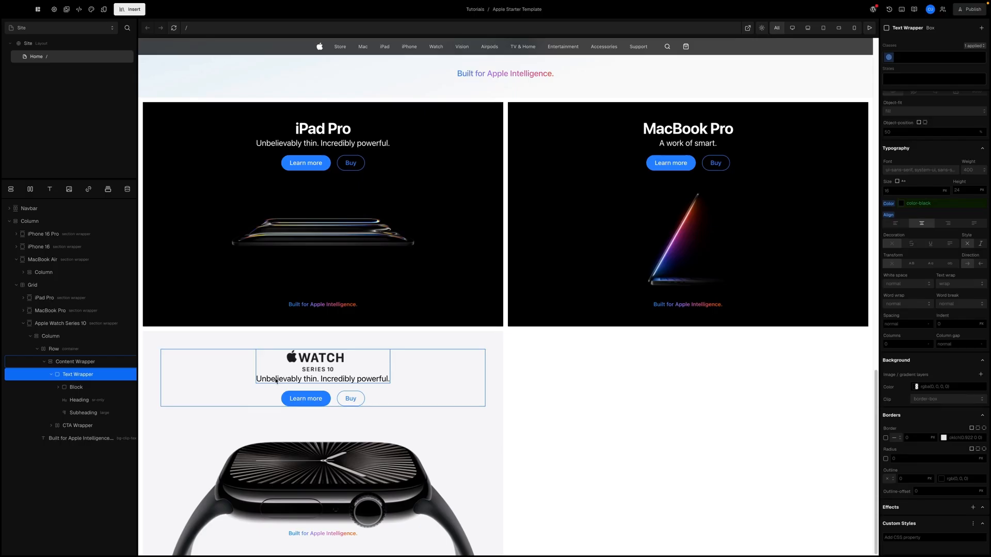
{"action": "double_click", "coordinate": [282, 382]}
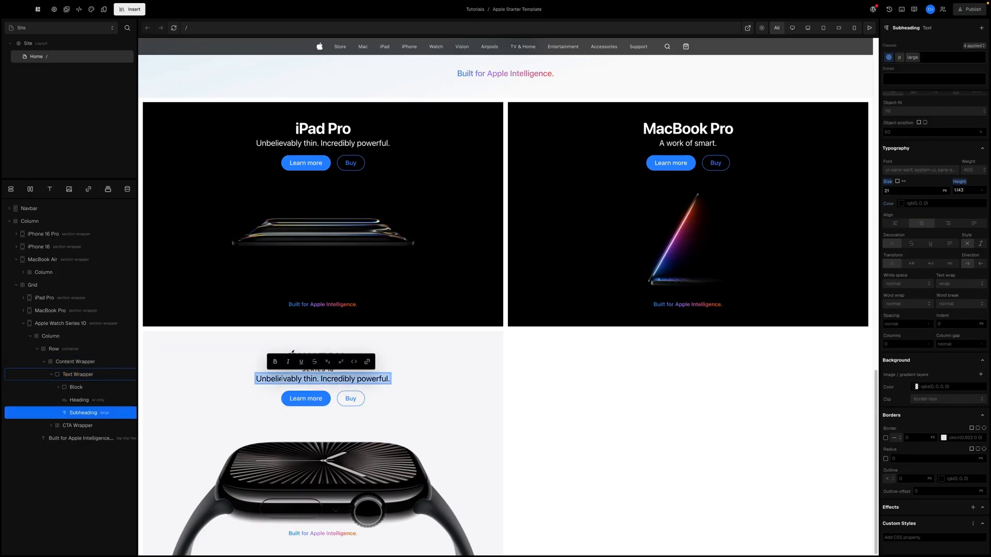
{"action": "key", "text": "ctrl+v"}
{"action": "left_click", "coordinate": [421, 398]}
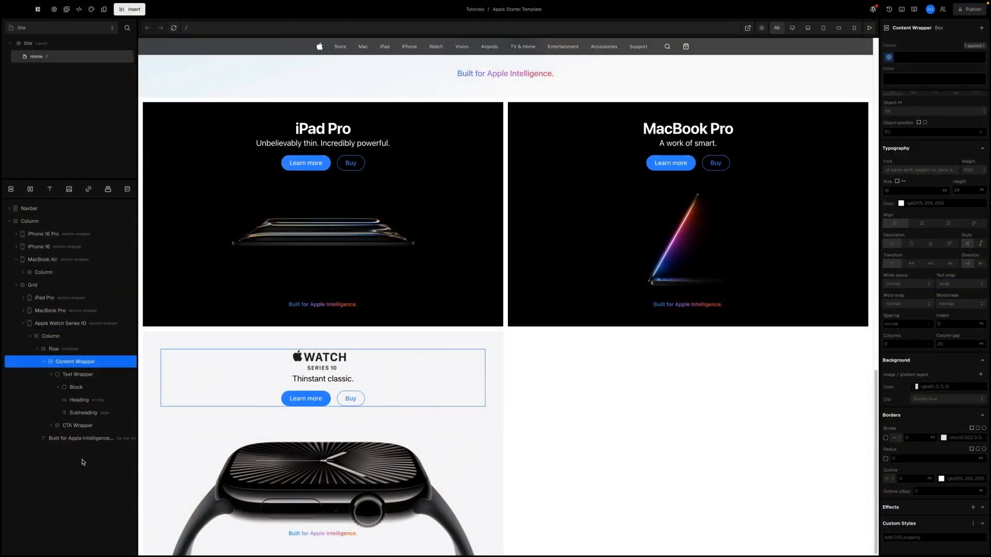
- Delete the "Built for Apple Intelligence." text from the Apple Watch card and collapse the card's layers
{"action": "left_click", "coordinate": [45, 362]}
{"action": "left_click", "coordinate": [74, 377]}
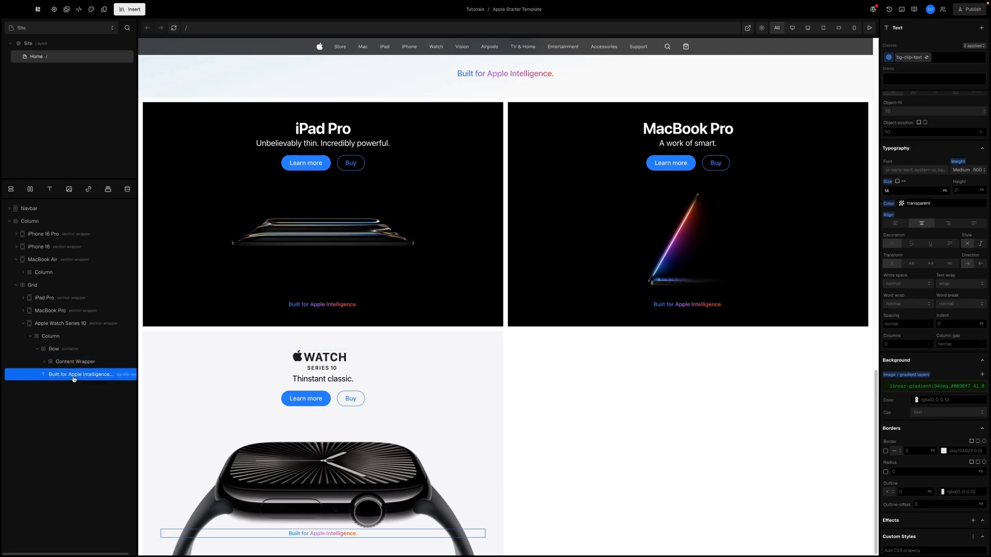
{"action": "key", "text": "Delete"}
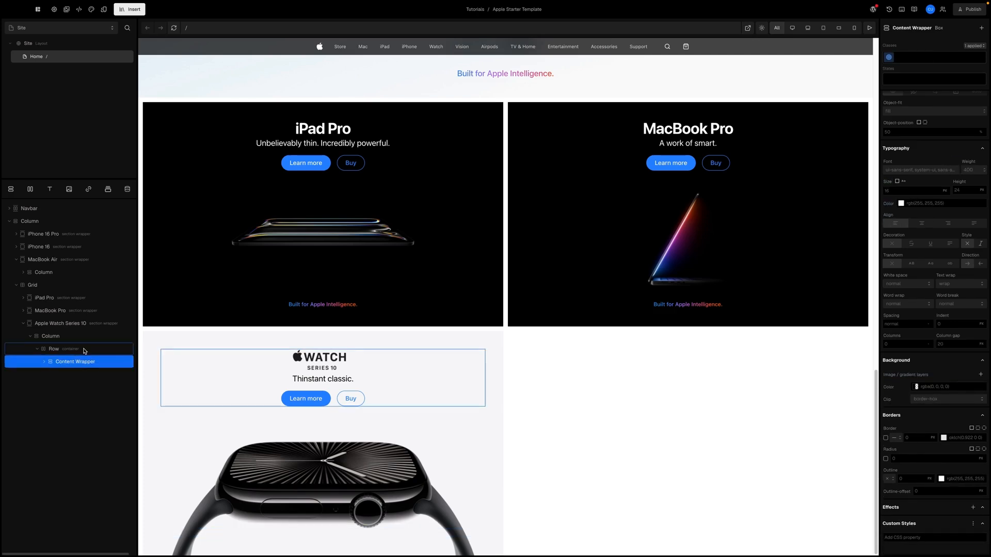
{"action": "left_click", "coordinate": [36, 349]}
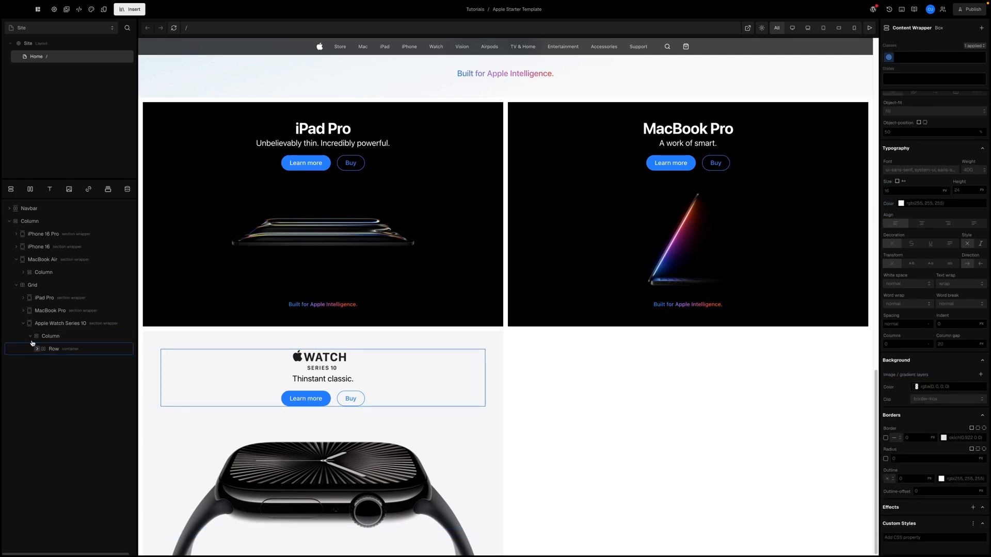
{"action": "left_click", "coordinate": [22, 323]}
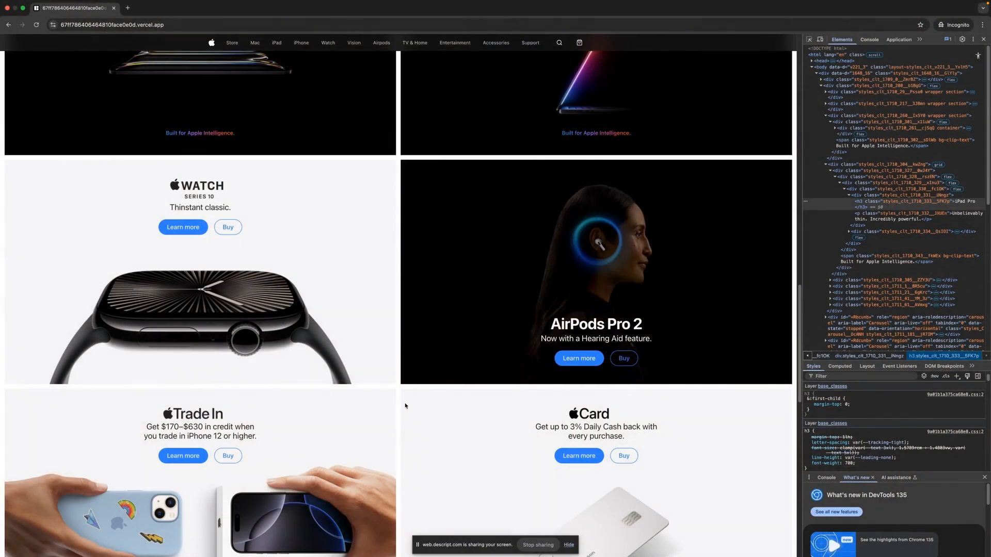
- Duplicate the MacBook Pro card and place the copy after the Apple Watch Series 10 card in the grid
{"action": "scroll", "coordinate": [392, 392], "scroll_direction": "down", "scroll_amount": 2}
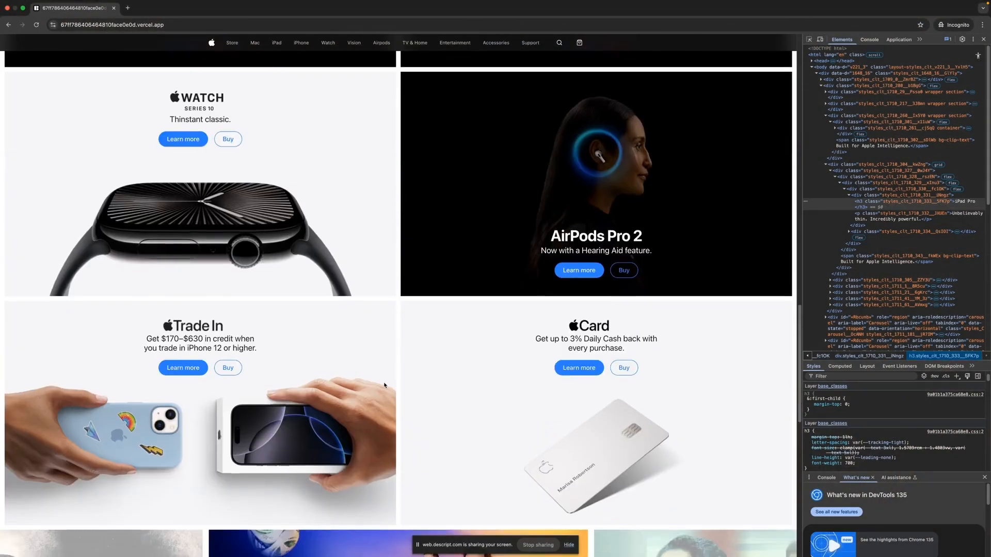
{"action": "scroll", "coordinate": [384, 385], "scroll_direction": "up", "scroll_amount": 2}
{"action": "scroll", "coordinate": [359, 340], "scroll_direction": "up", "scroll_amount": 1}
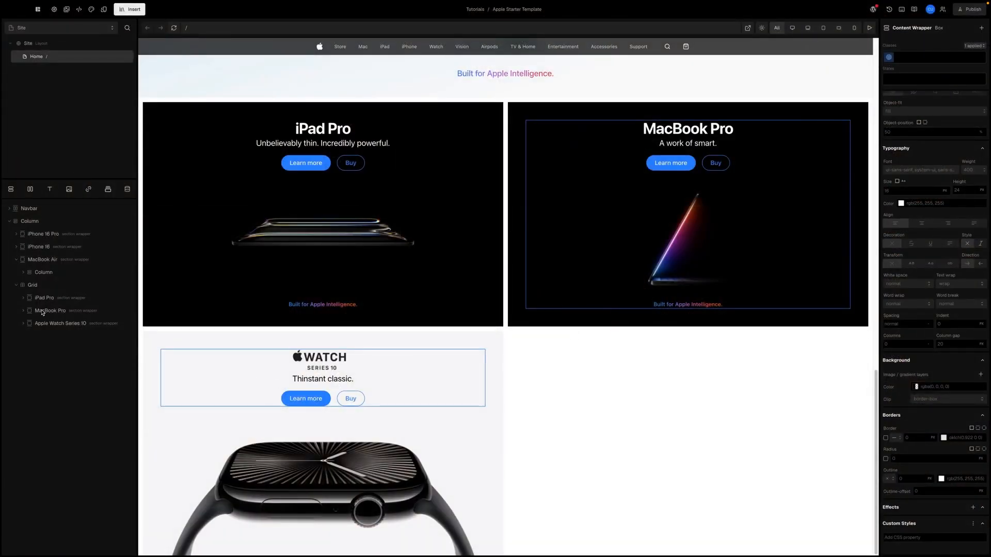
{"action": "left_click", "coordinate": [49, 312]}
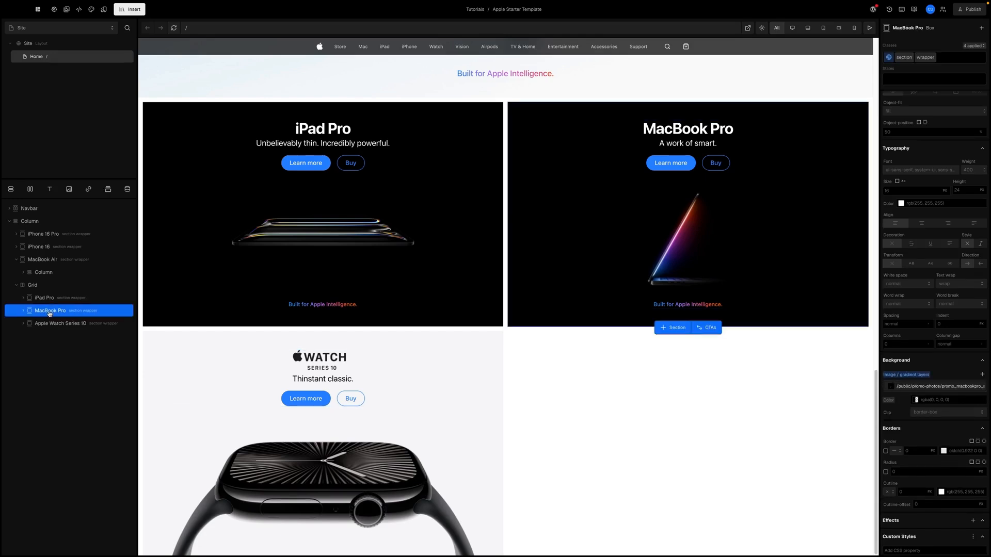
{"action": "left_click_drag", "start_coordinate": [49, 313], "coordinate": [46, 344]}
- Delete the "Built for Apple Intelligence." text from the duplicated MacBook Pro card
{"action": "left_click", "coordinate": [24, 336]}
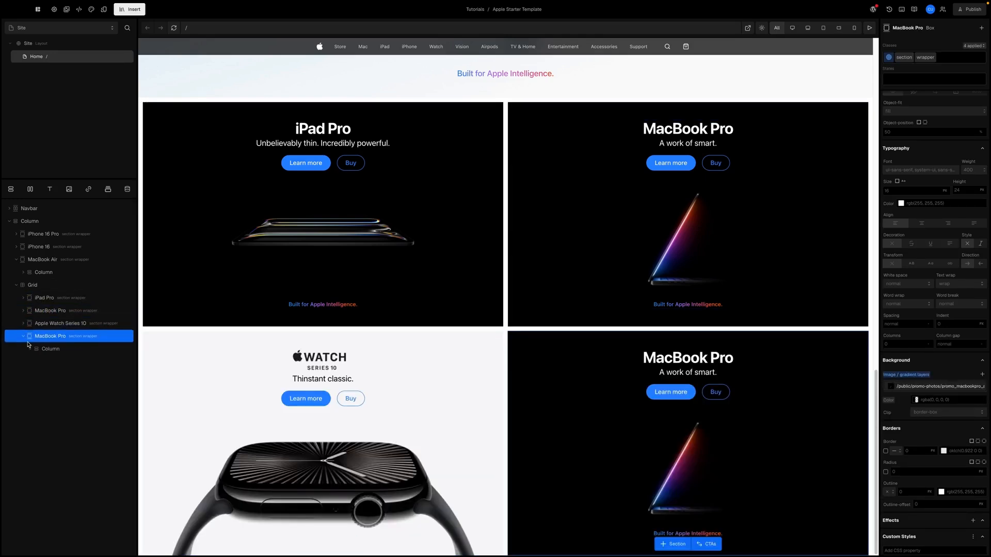
{"action": "left_click", "coordinate": [29, 350]}
{"action": "left_click", "coordinate": [53, 375]}
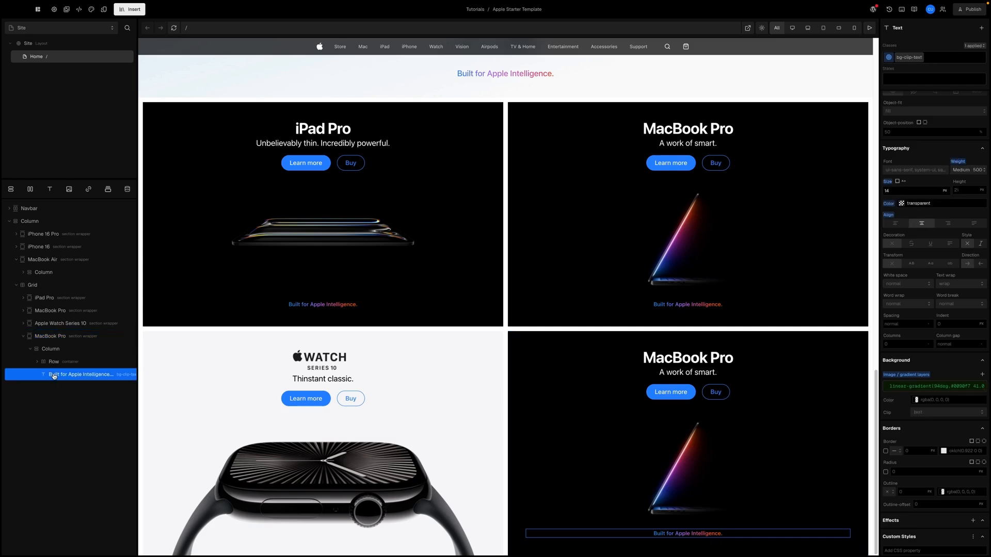
{"action": "key", "text": "Delete"}
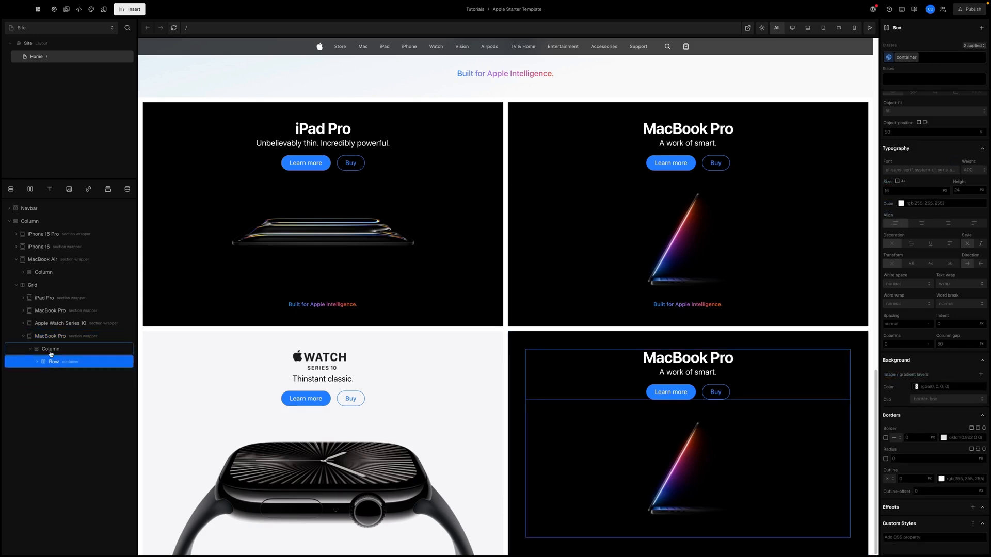
- Set the duplicated card's Column justify-content to end so its content sits at the card's bottom
{"action": "left_click", "coordinate": [51, 349]}
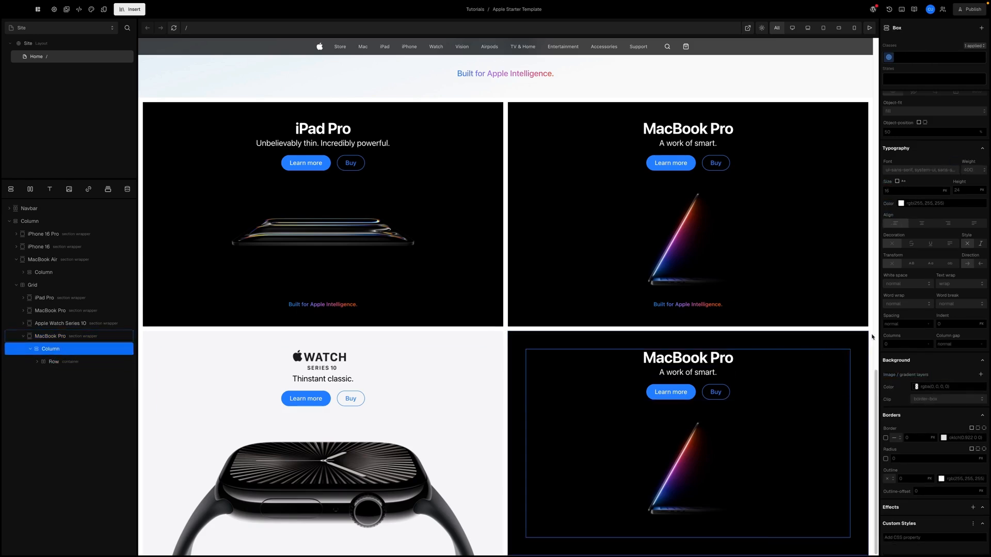
{"action": "scroll", "coordinate": [939, 317], "scroll_direction": "up", "scroll_amount": 3}
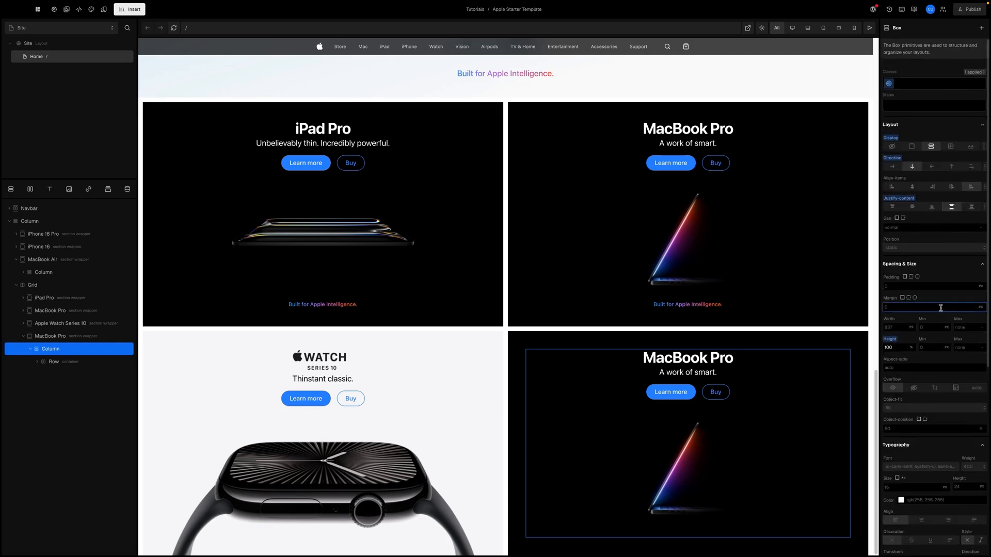
{"action": "left_click", "coordinate": [933, 209]}
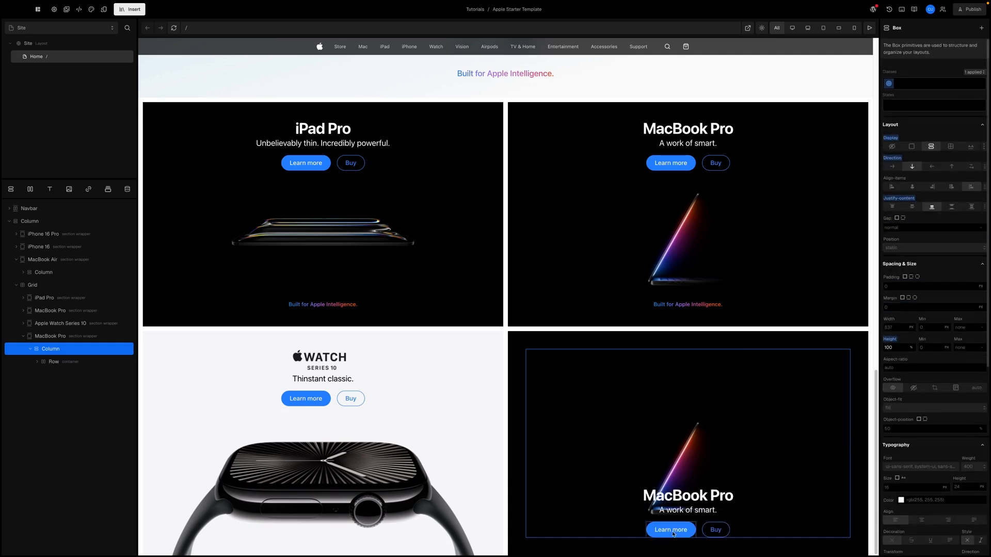
- Copy "AirPods Pro 2" from the reference site and rename the duplicated MacBook Pro card's layer to AirPods Pro 2
{"action": "left_click", "coordinate": [50, 337]}
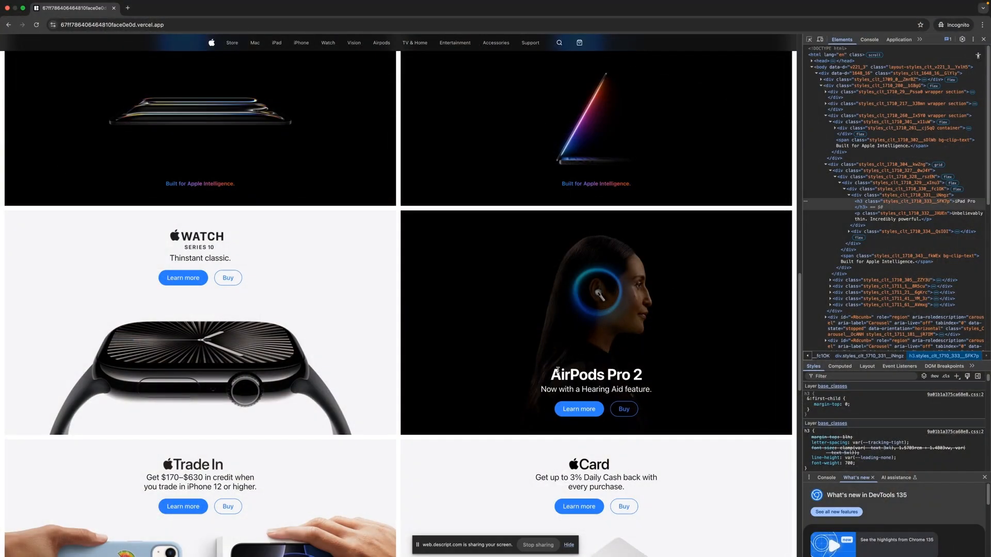
{"action": "left_click_drag", "start_coordinate": [551, 372], "coordinate": [644, 380]}
{"action": "key", "text": "ctrl+c"}
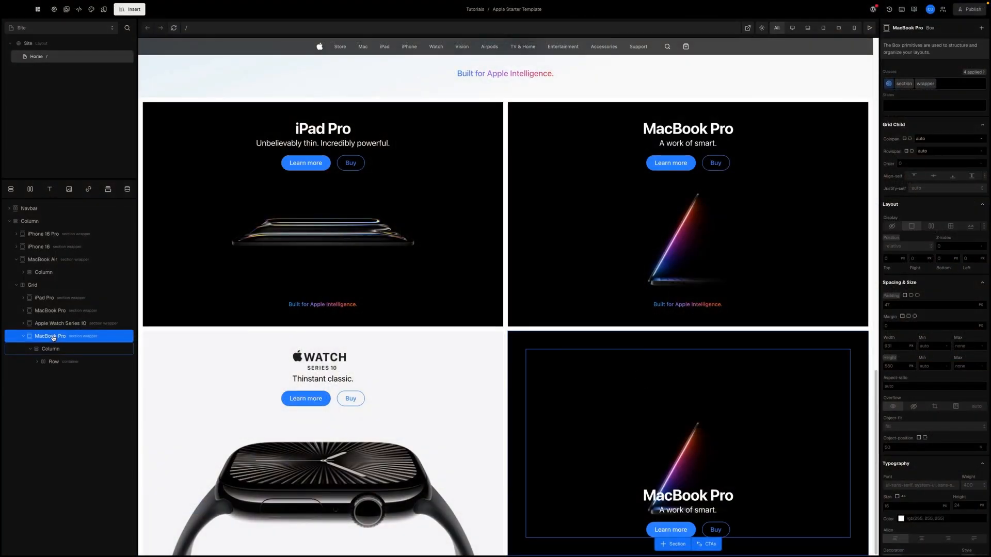
{"action": "double_click", "coordinate": [53, 336]}
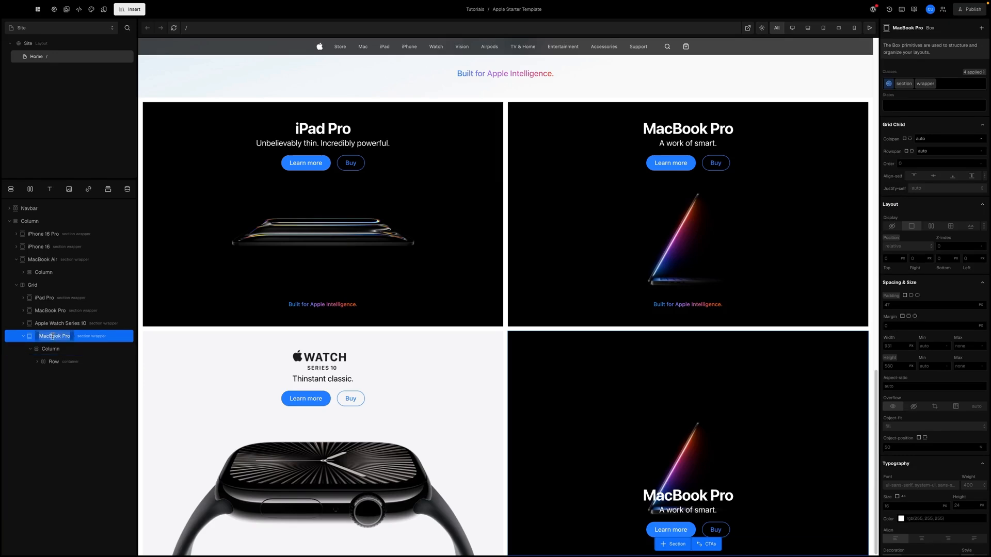
{"action": "type", "text": "AirPods Pro 2"}
{"action": "left_click", "coordinate": [65, 384]}
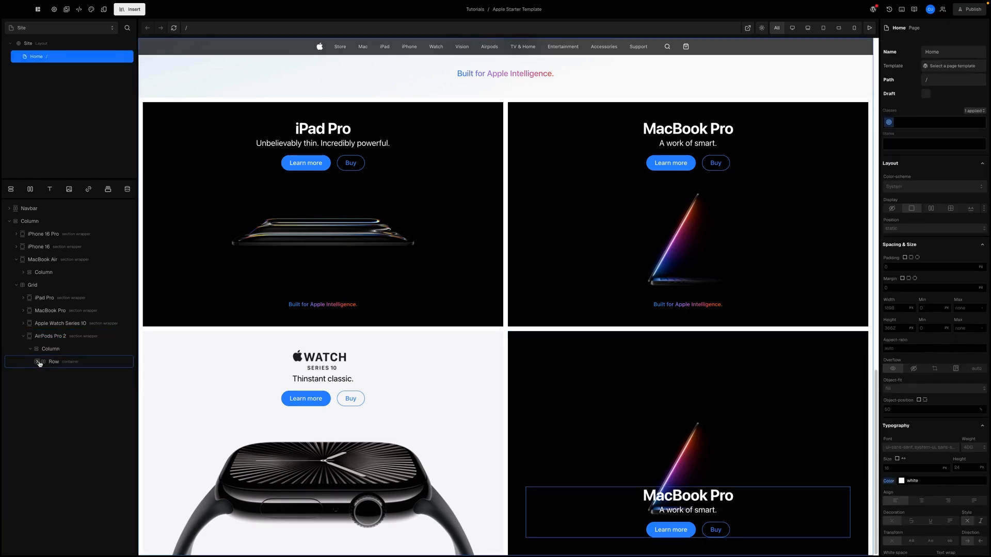
- Replace the AirPods Pro 2 card's heading text with "AirPods Pro 2"
{"action": "left_click", "coordinate": [37, 362]}
{"action": "left_click", "coordinate": [45, 374]}
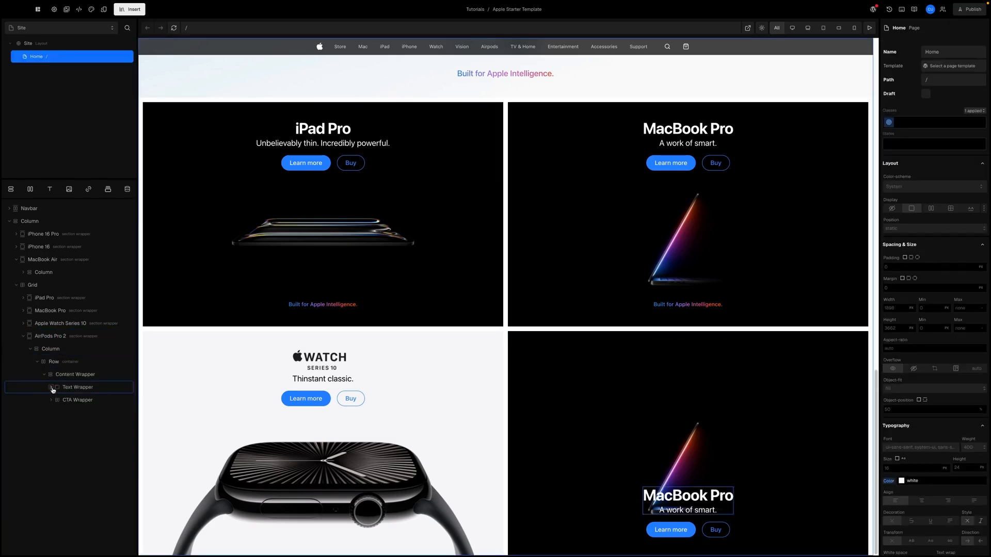
{"action": "left_click", "coordinate": [52, 388]}
{"action": "left_click", "coordinate": [77, 402]}
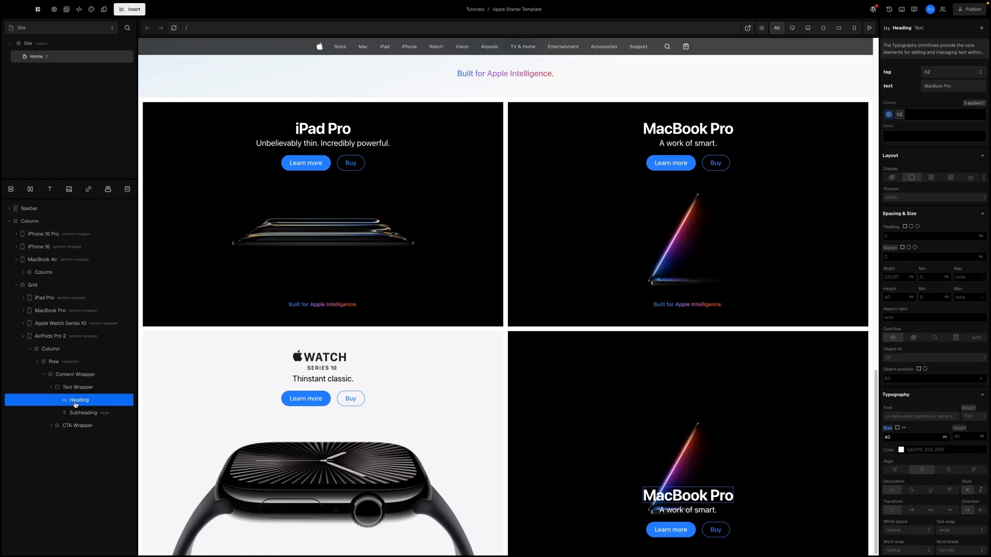
{"action": "left_click", "coordinate": [937, 93]}
{"action": "key", "text": "ctrl+v"}
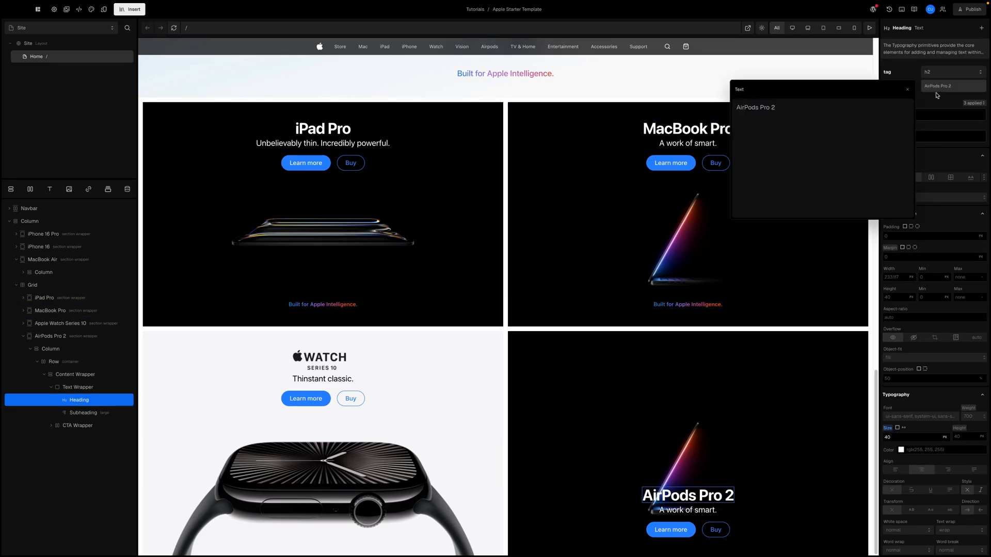
{"action": "left_click", "coordinate": [937, 95]}
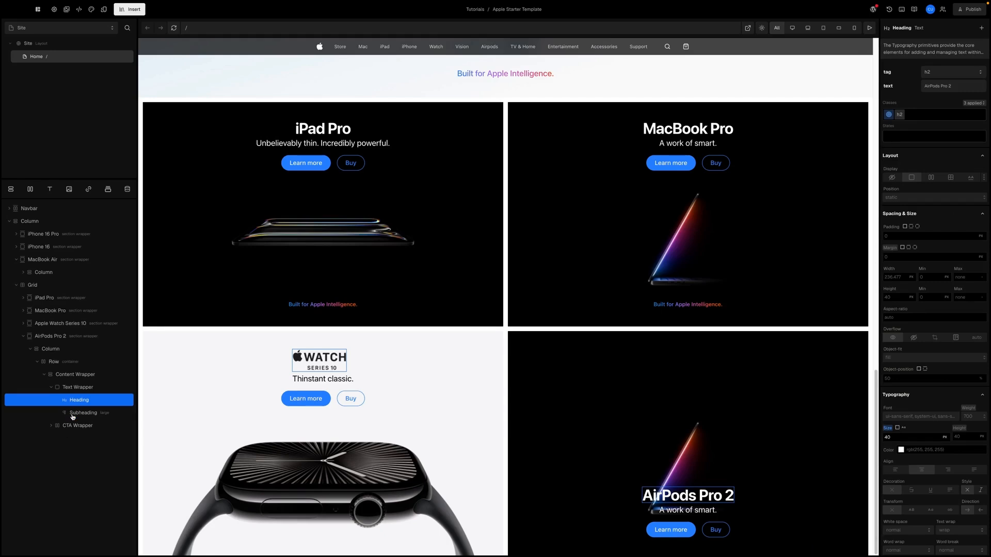
- Change the AirPods Pro 2 card's subheading to "Now with a Hearing Aid feature."
{"action": "left_click", "coordinate": [73, 417]}
{"action": "left_click", "coordinate": [940, 87]}
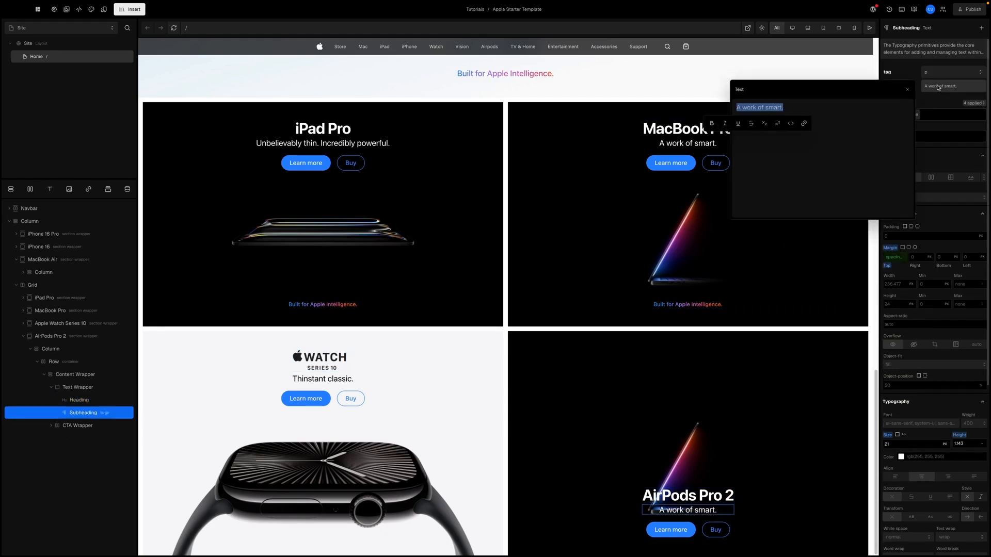
{"action": "type", "text": "v"}
{"action": "key", "text": "BackSpace"}
{"action": "type", "text": "Now with a Hearing Aid feature."}
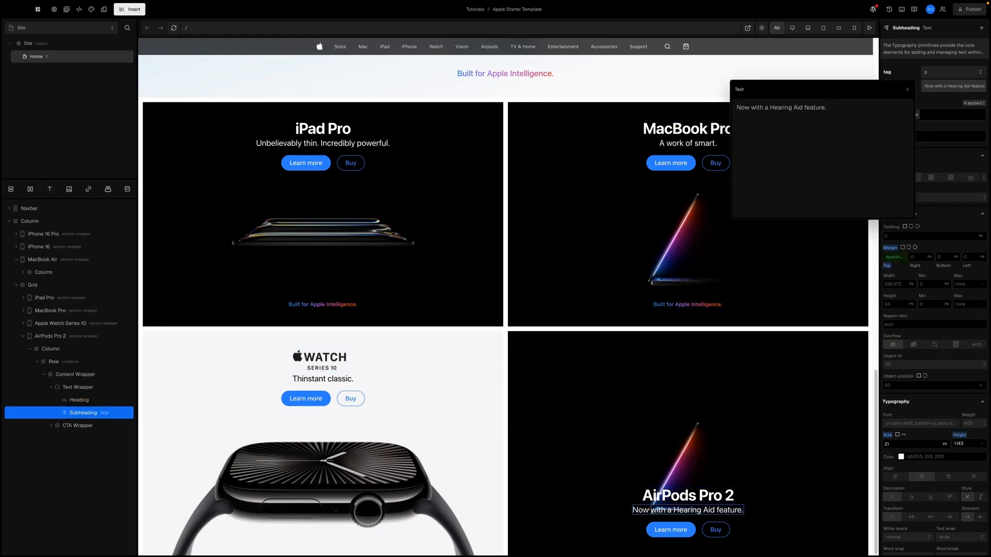
{"action": "left_click", "coordinate": [941, 104]}
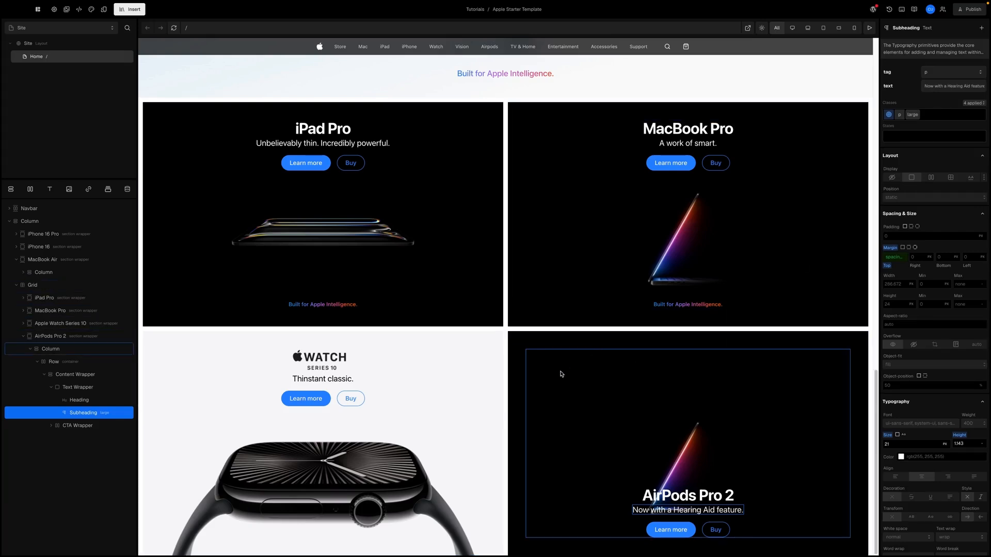
- Replace the AirPods Pro 2 card's background image with promo_airpods_pro_2_avail__vkitqi3okwie_large.jpg from the promo-photos folder
{"action": "left_click", "coordinate": [50, 336]}
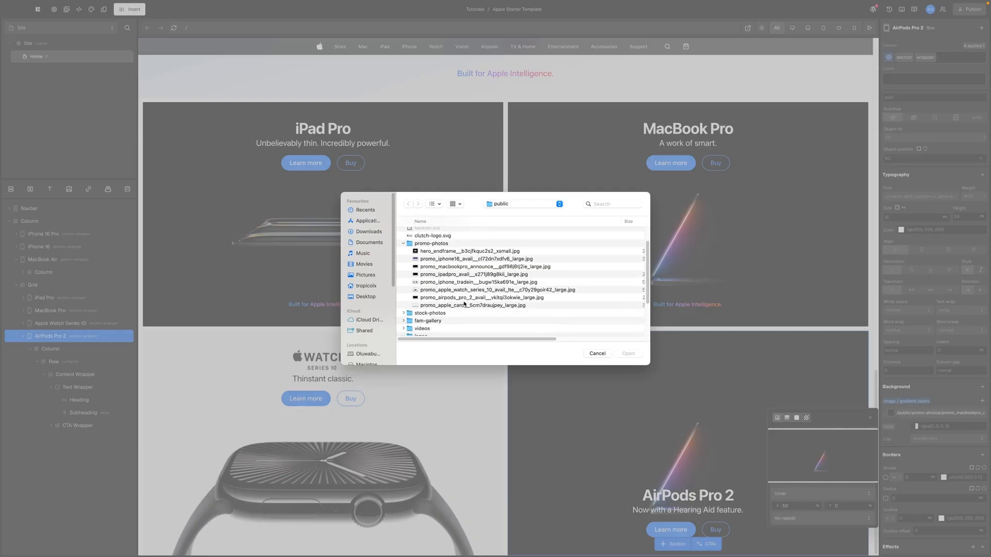
{"action": "left_click", "coordinate": [444, 297]}
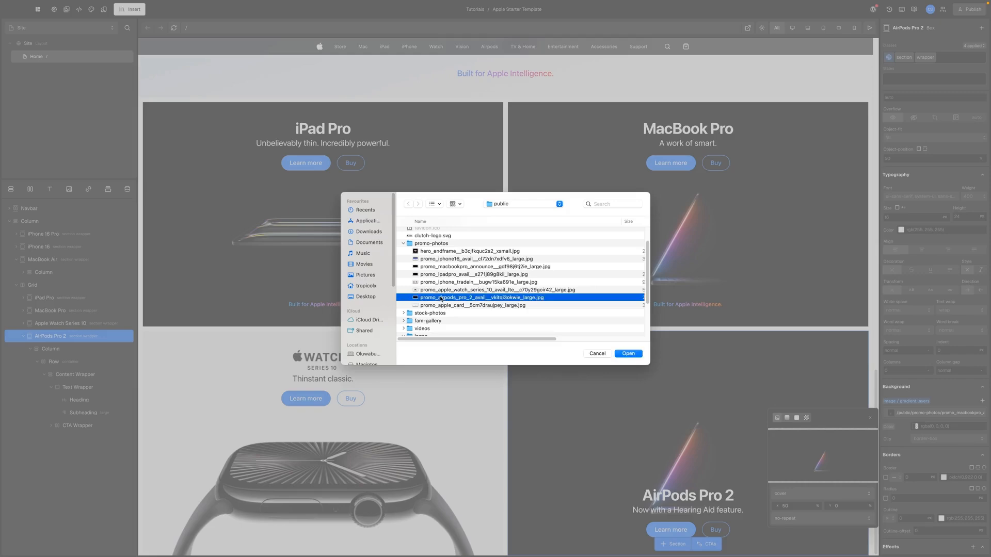
{"action": "left_click", "coordinate": [629, 353]}
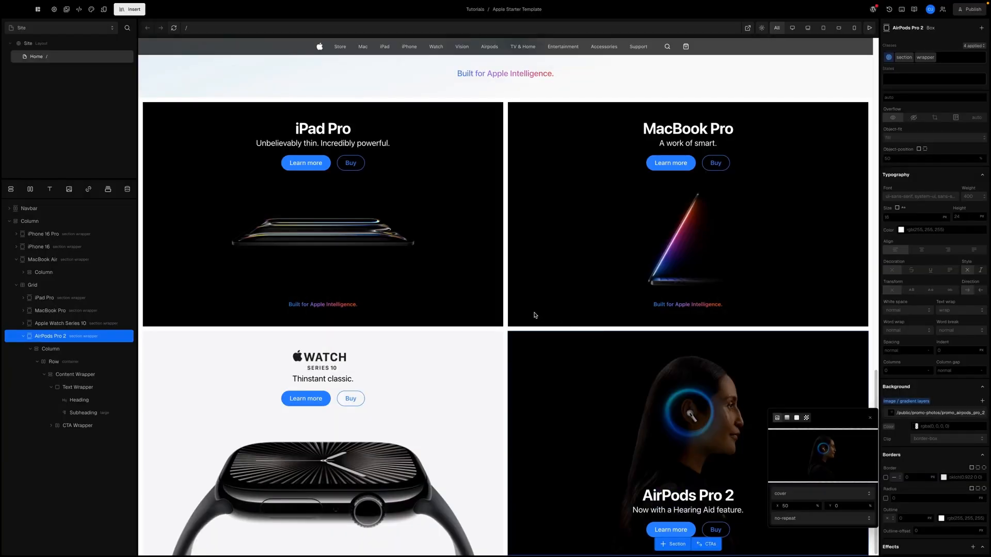
{"action": "left_click", "coordinate": [524, 336]}
{"action": "left_click", "coordinate": [458, 342]}
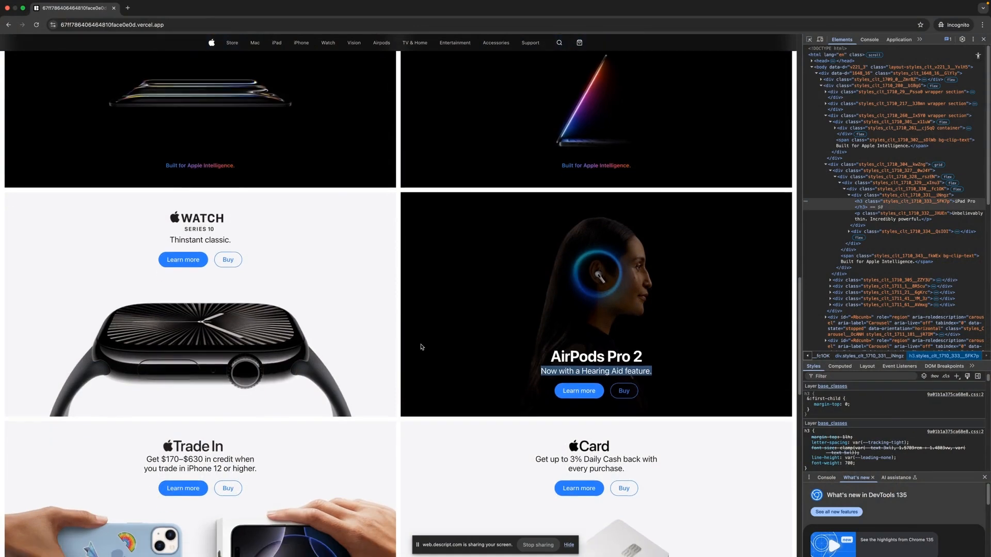
- Collapse the AirPods Pro 2 layers, then duplicate the Apple Watch Series 10 card and place the copy last in the grid
{"action": "scroll", "coordinate": [421, 347], "scroll_direction": "down", "scroll_amount": 5}
{"action": "scroll", "coordinate": [420, 347], "scroll_direction": "up", "scroll_amount": 2}
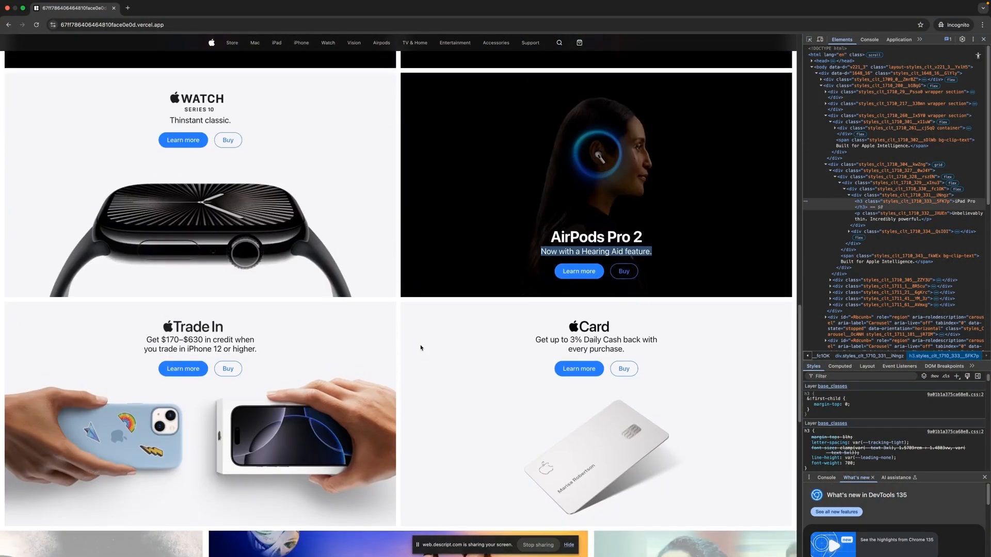
{"action": "scroll", "coordinate": [421, 347], "scroll_direction": "down", "scroll_amount": 2}
{"action": "scroll", "coordinate": [420, 348], "scroll_direction": "up", "scroll_amount": 2}
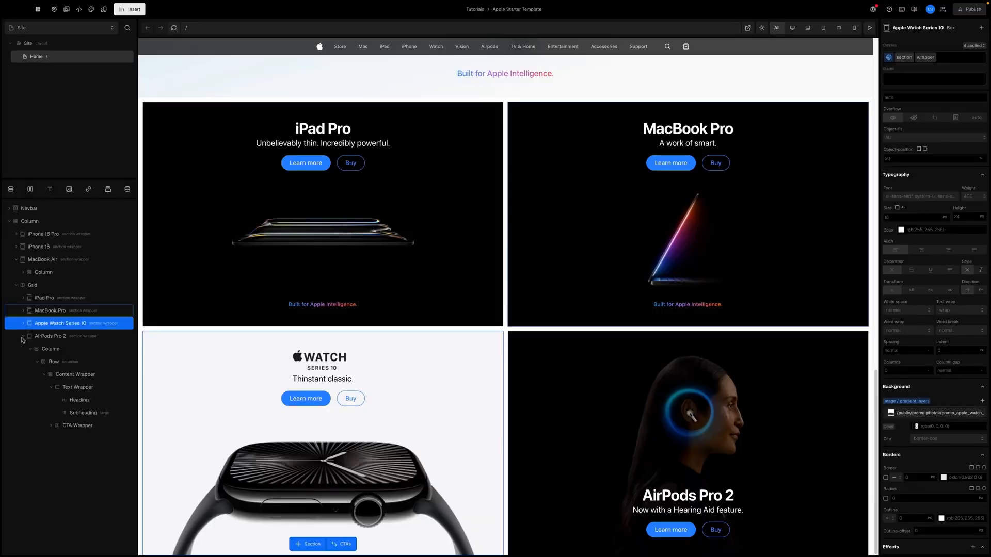
{"action": "left_click", "coordinate": [23, 336]}
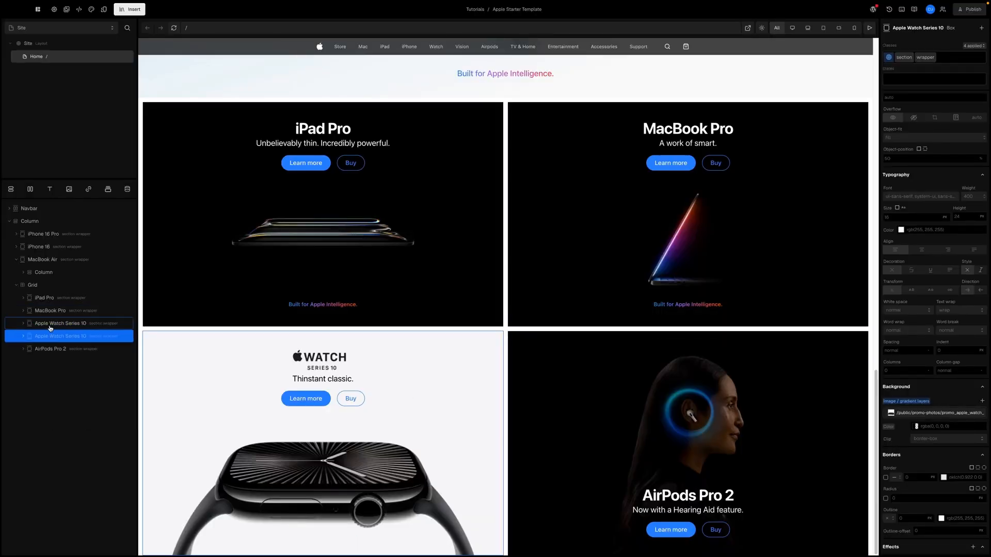
{"action": "key", "text": "ctrl+d"}
{"action": "left_click_drag", "start_coordinate": [48, 336], "coordinate": [36, 351]}
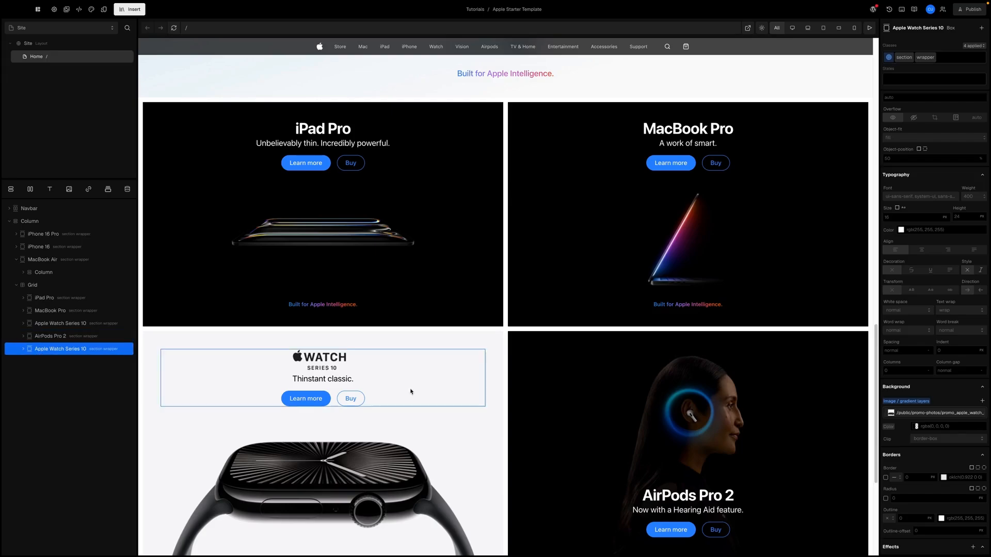
{"action": "scroll", "coordinate": [444, 395], "scroll_direction": "down", "scroll_amount": 4}
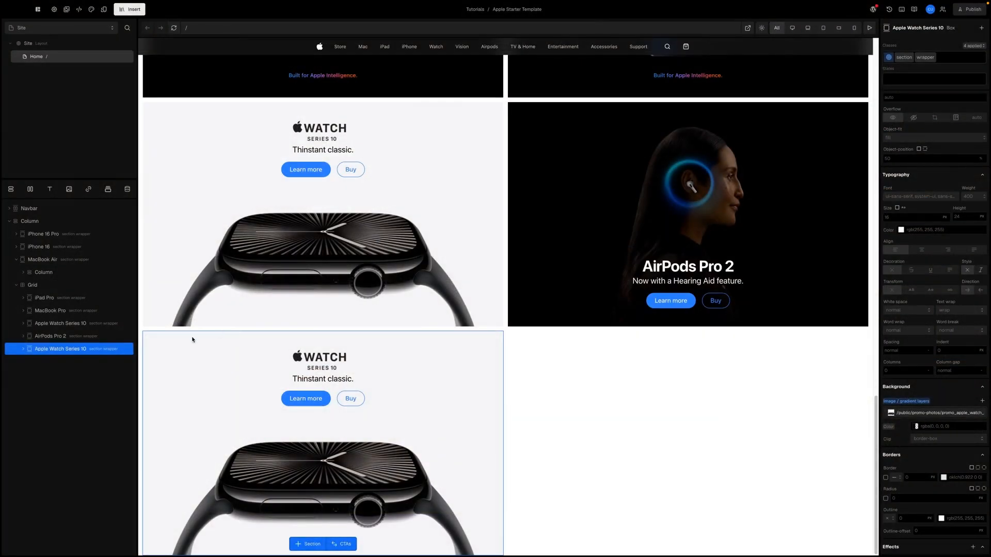
- Expand the duplicated Apple Watch card's layers and rename the card to Apple Trade In
{"action": "left_click", "coordinate": [23, 349]}
{"action": "left_click", "coordinate": [30, 362]}
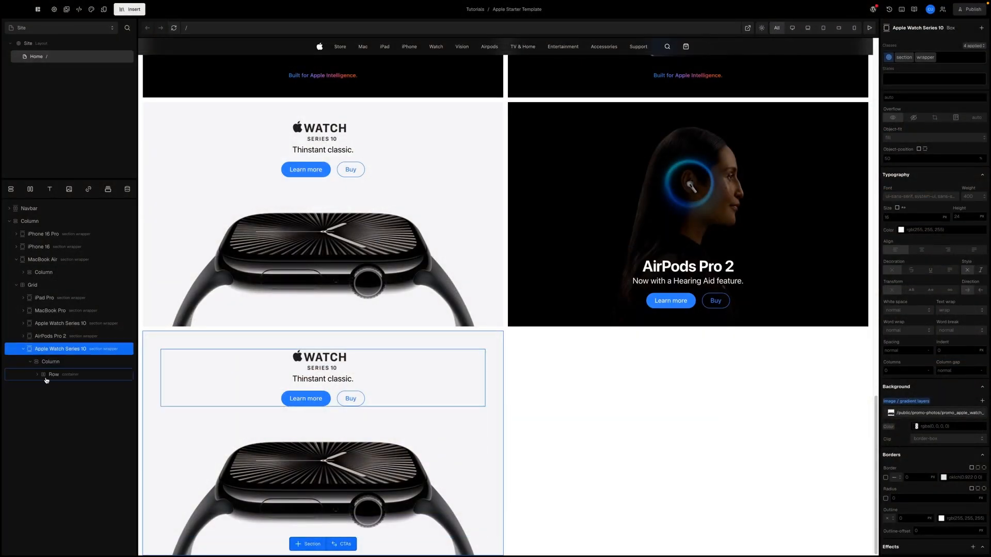
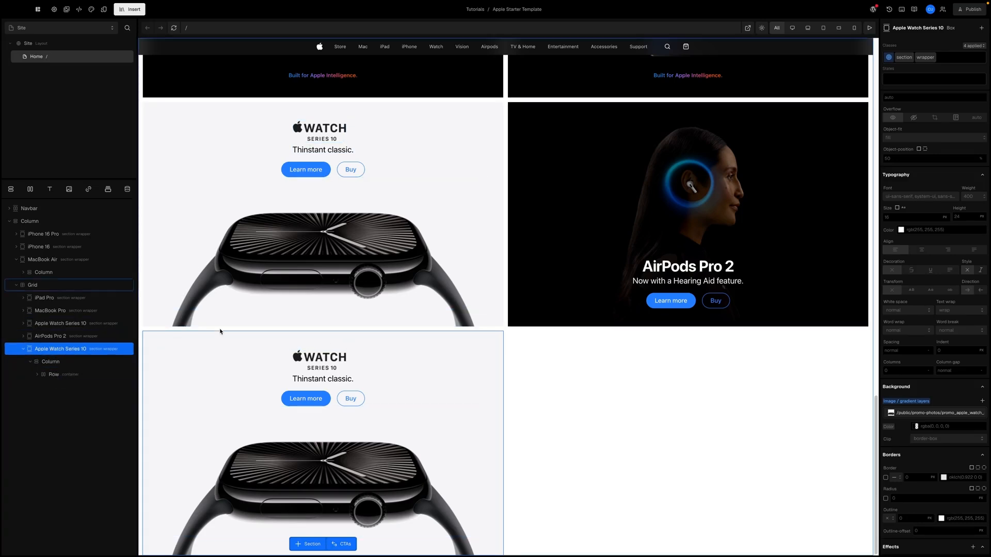
{"action": "double_click", "coordinate": [59, 350]}
{"action": "type", "text": "Apple T"}
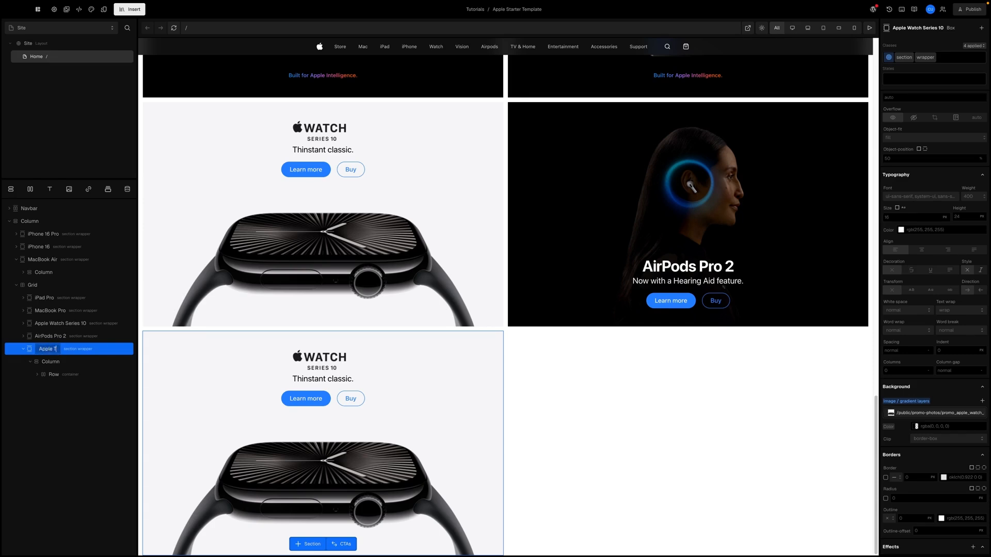
{"action": "type", "text": "rade In"}
{"action": "key", "text": "Return"}
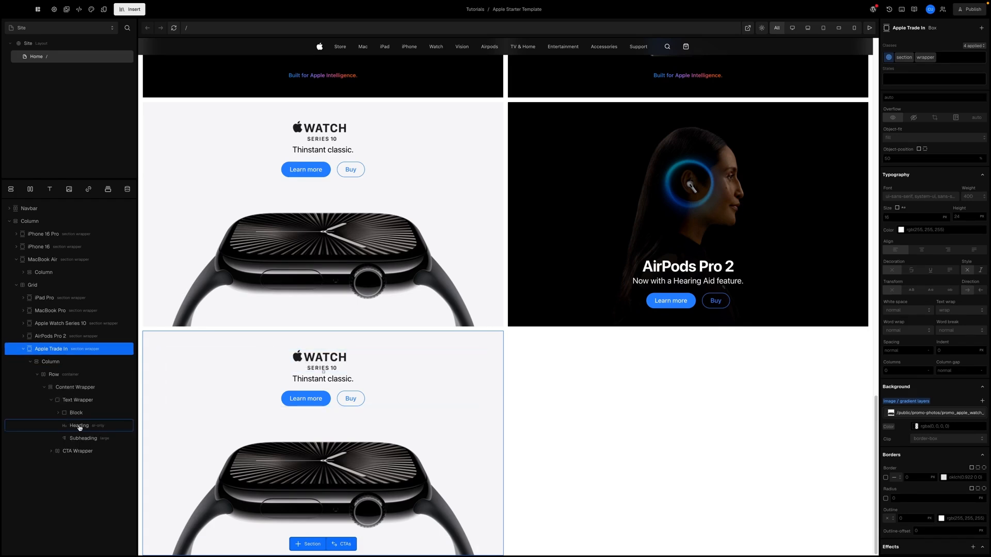
- Replace the Apple Trade In card's logo block background with promo_logo_iphone_tradein__7y3gtai5az66_large.png from the logos folder
{"action": "left_click", "coordinate": [52, 415]}
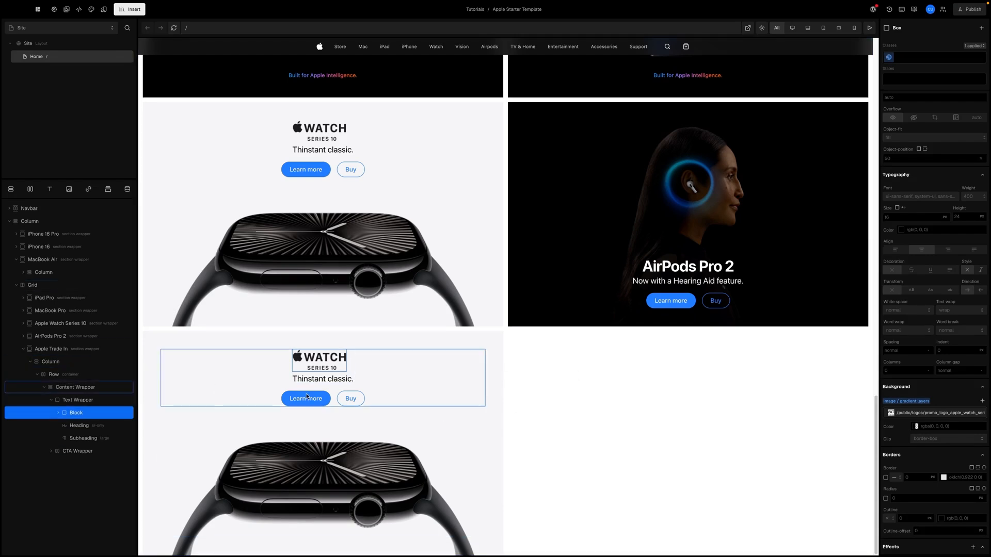
{"action": "left_click", "coordinate": [893, 415]}
{"action": "left_click", "coordinate": [817, 456]}
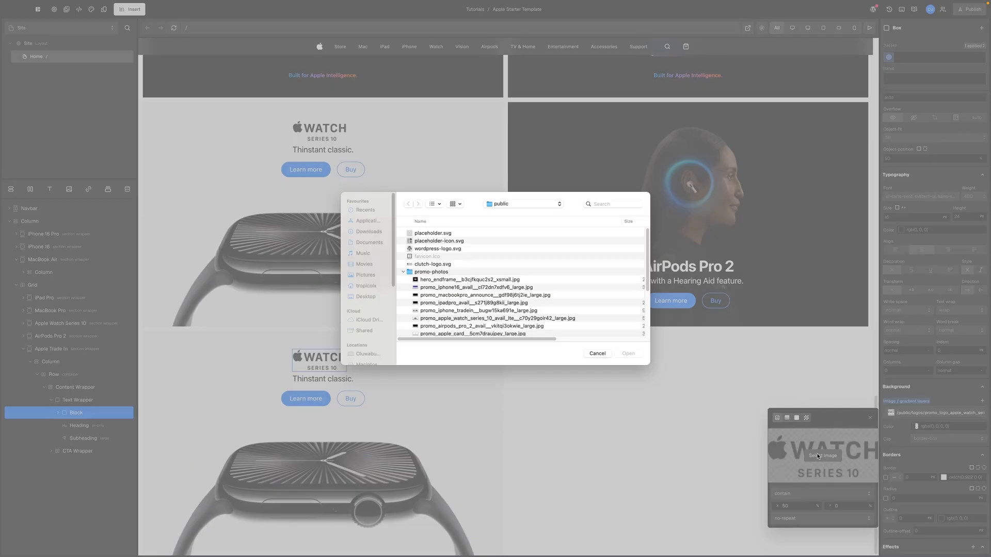
{"action": "scroll", "coordinate": [491, 312], "scroll_direction": "down", "scroll_amount": 2}
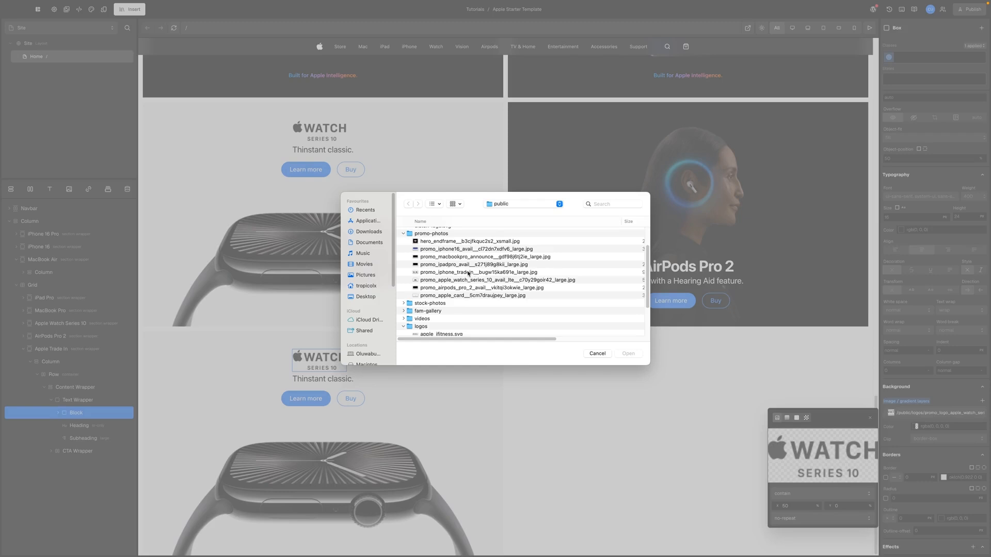
{"action": "scroll", "coordinate": [468, 274], "scroll_direction": "down", "scroll_amount": 3}
{"action": "left_click", "coordinate": [443, 282]}
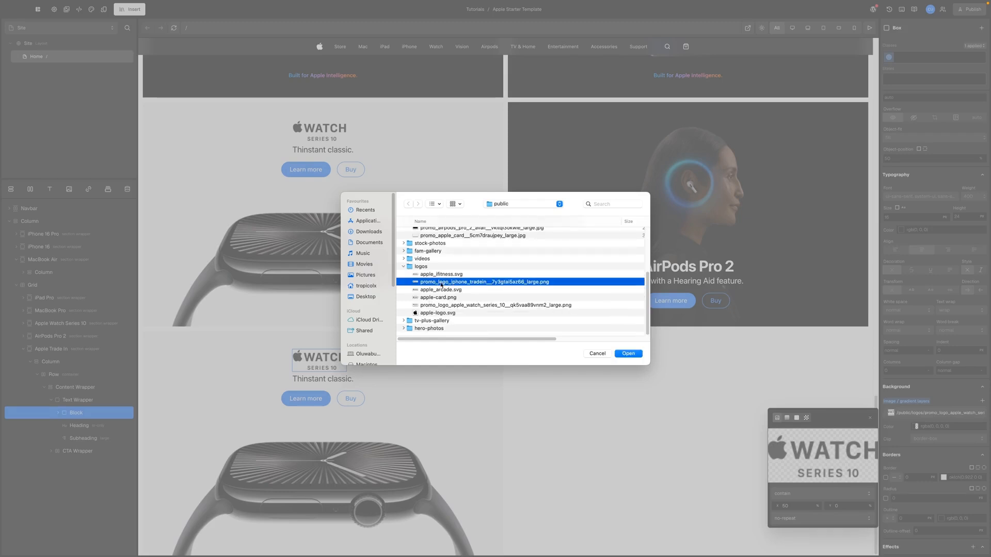
{"action": "left_click", "coordinate": [628, 354]}
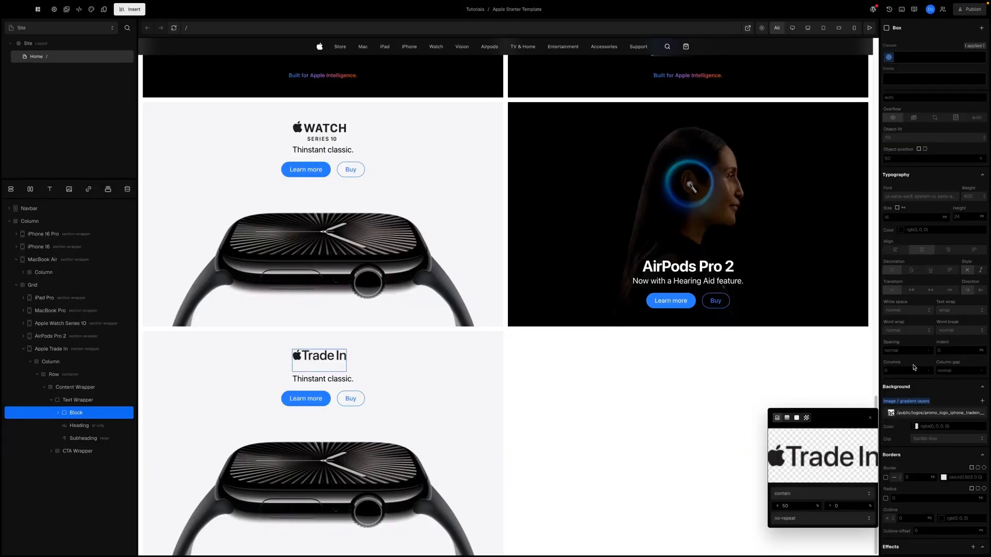
- Set the height of the Apple Trade In card's logo block to 32 px
{"action": "left_click", "coordinate": [921, 239]}
{"action": "scroll", "coordinate": [918, 248], "scroll_direction": "up", "scroll_amount": 4}
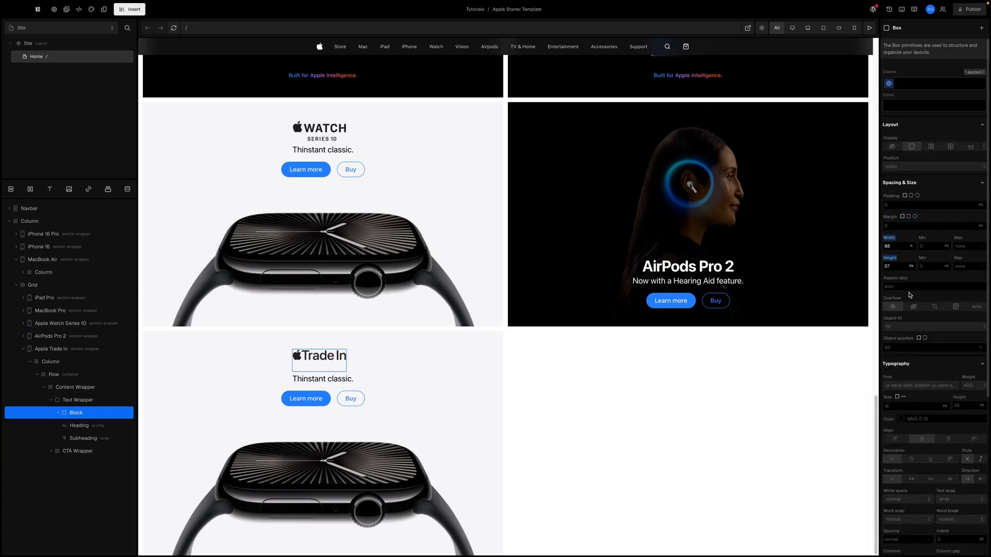
{"action": "left_click", "coordinate": [890, 267]}
{"action": "type", "text": "32"}
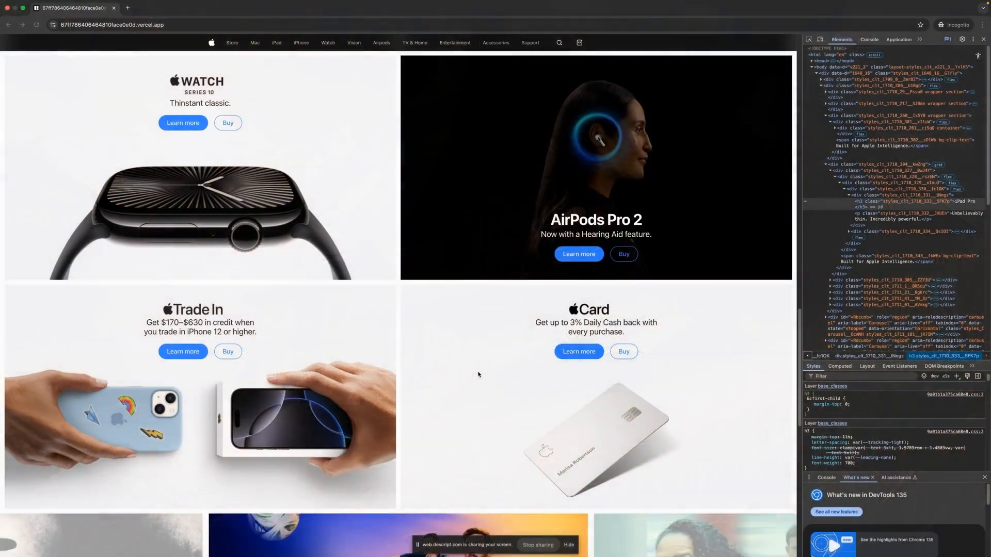
- Copy the Trade In tagline from the browser's reference page into the card's subheading: "Get $170–$630 in credit when you trade in iPhone 12 or higher."
{"action": "left_click_drag", "start_coordinate": [146, 322], "coordinate": [260, 336]}
{"action": "key", "text": "ctrl+c"}
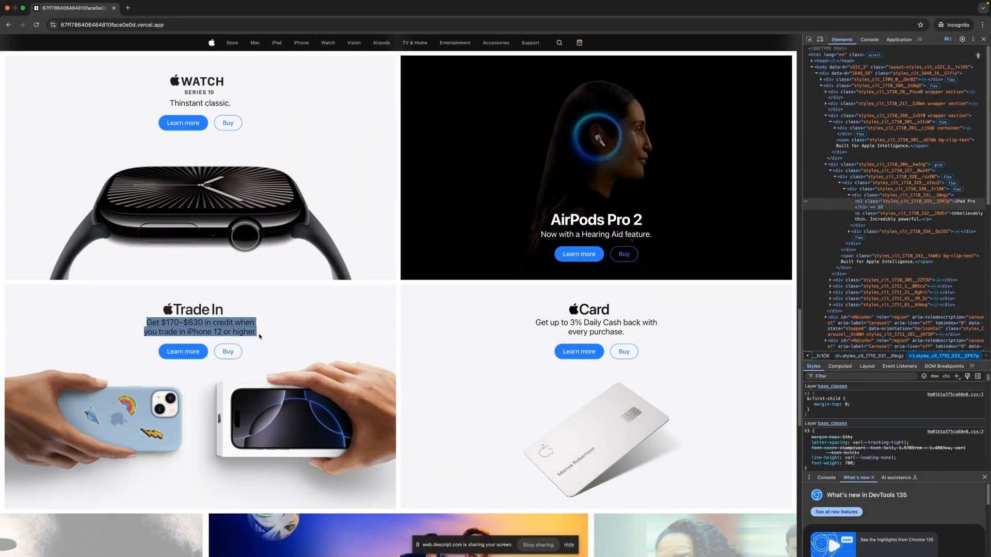
{"action": "left_click", "coordinate": [79, 438]}
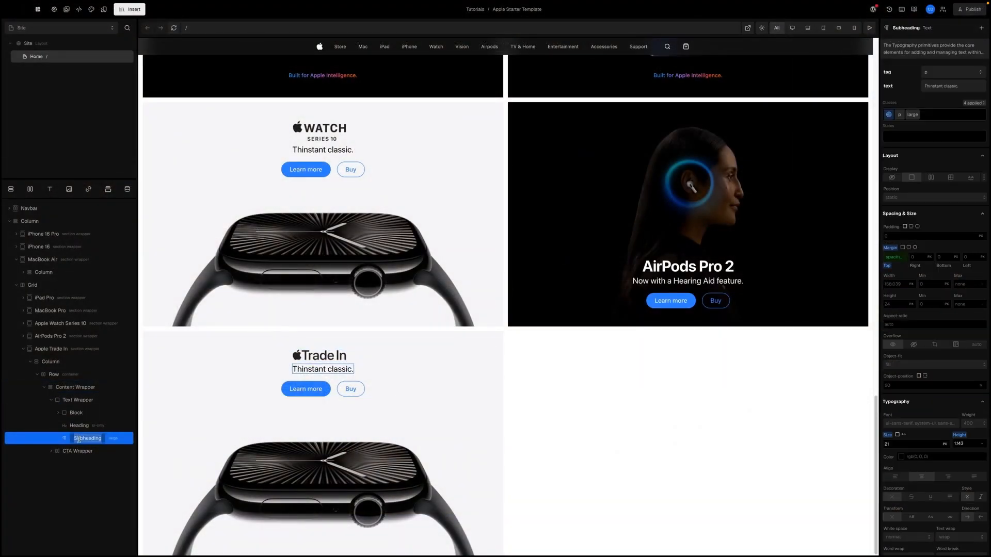
{"action": "double_click", "coordinate": [316, 369]}
{"action": "key", "text": "ctrl+v"}
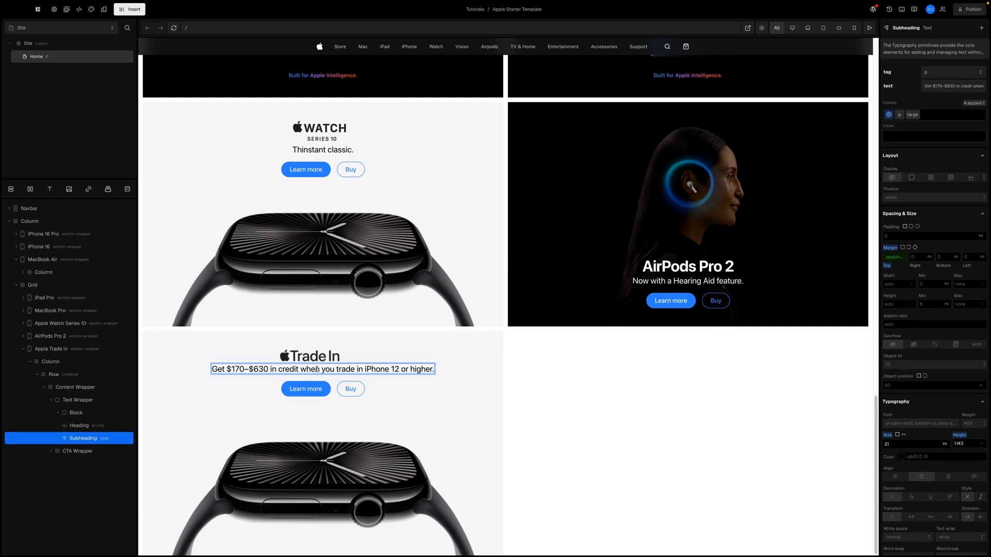
{"action": "left_click", "coordinate": [341, 409]}
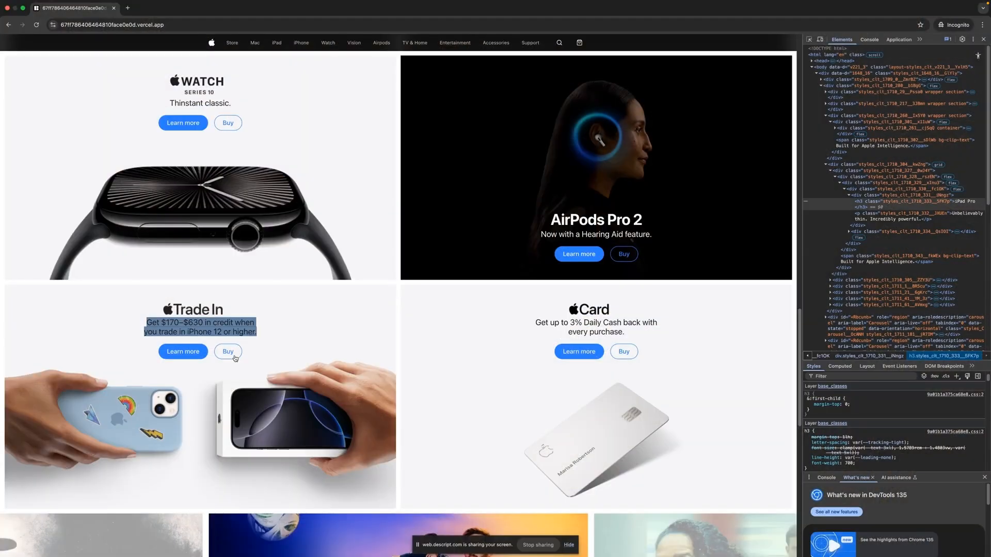
- Set the Apple Trade In subheading's width to 315 px so its text wraps as on the reference page
{"action": "left_click", "coordinate": [216, 332]}
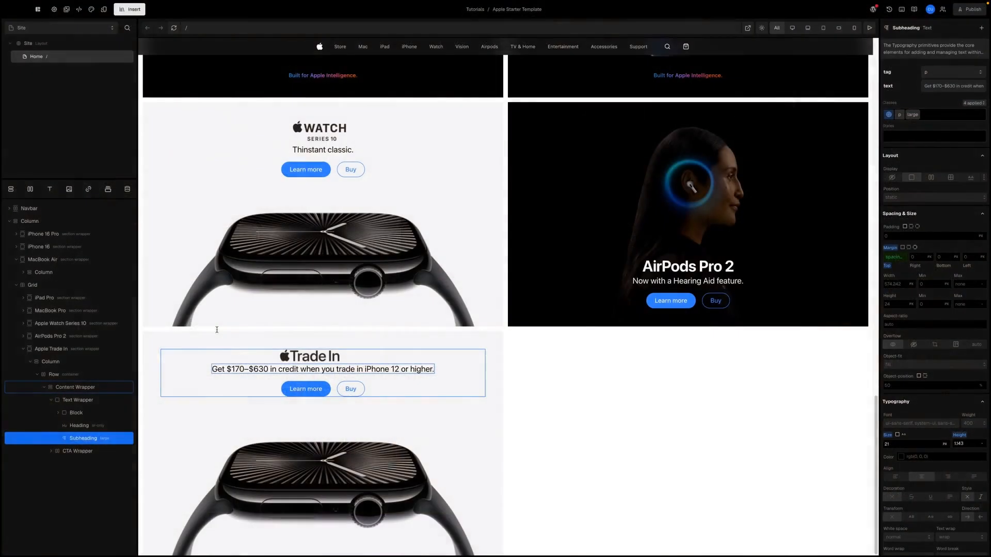
{"action": "left_click", "coordinate": [893, 284]}
{"action": "type", "text": "31"}
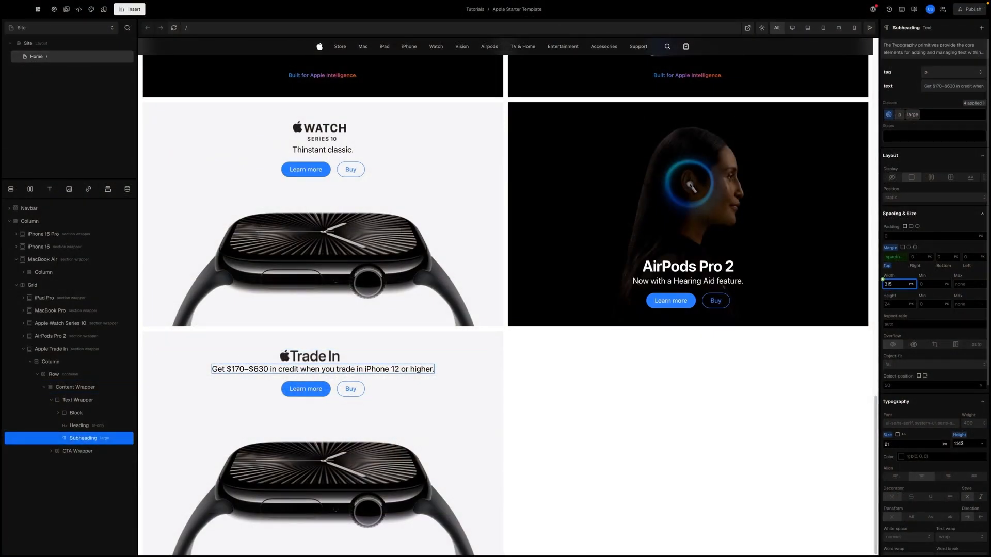
{"action": "type", "text": "5"}
{"action": "key", "text": "Return"}
{"action": "left_click", "coordinate": [439, 394]}
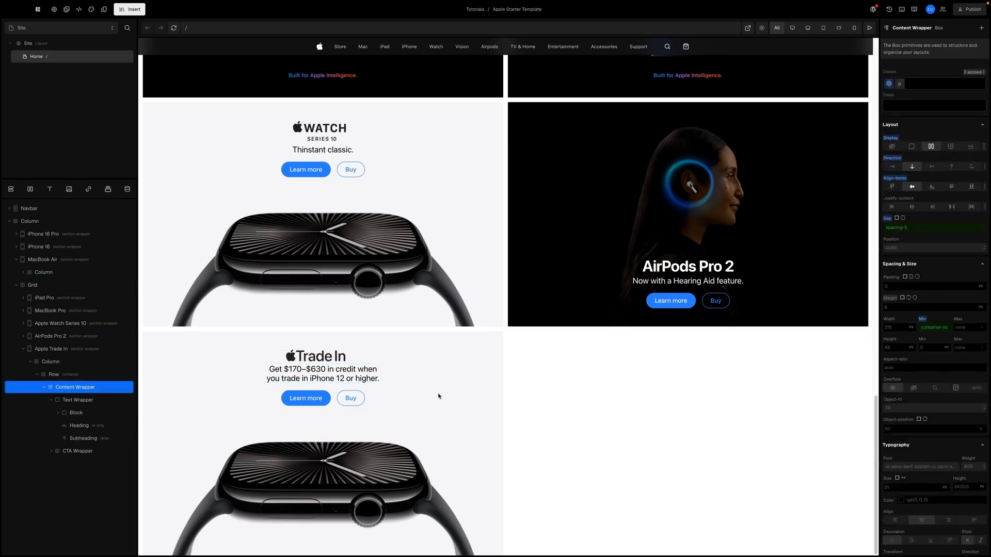
- Replace the Apple Trade In card's background image with promo_iphone_tradein__bugw15ka691e_large.jpg from the promo-photos folder
{"action": "left_click", "coordinate": [469, 436]}
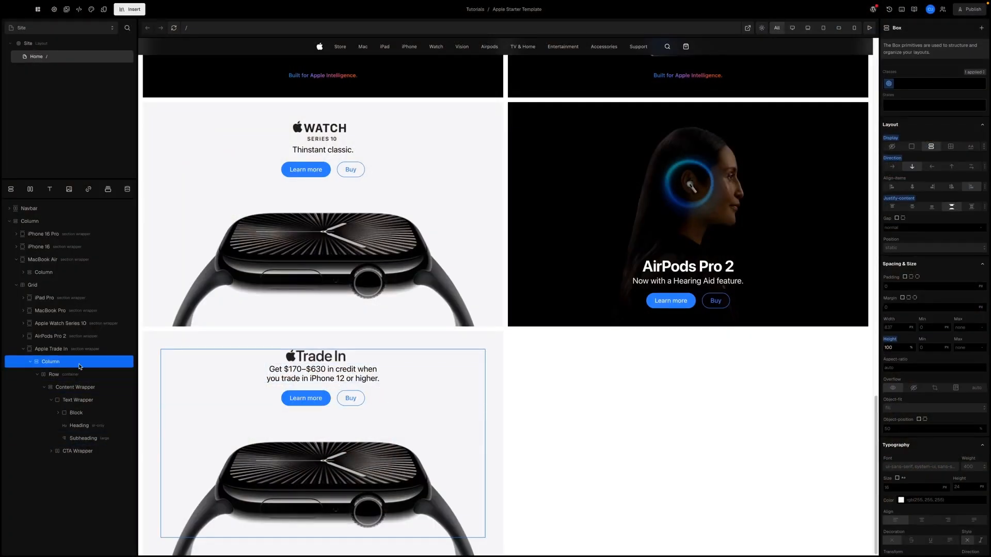
{"action": "left_click", "coordinate": [67, 350]}
{"action": "scroll", "coordinate": [954, 381], "scroll_direction": "down", "scroll_amount": 5}
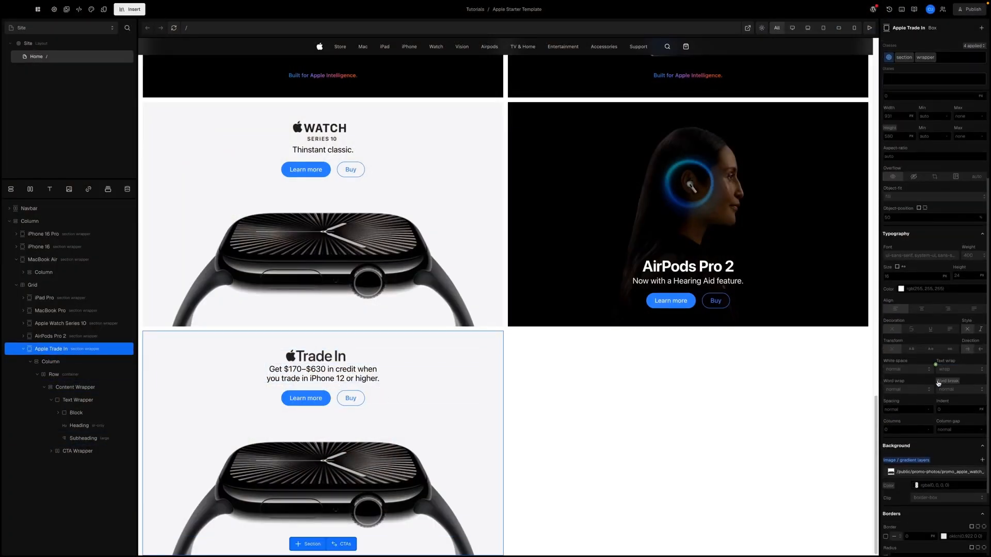
{"action": "left_click", "coordinate": [908, 468]}
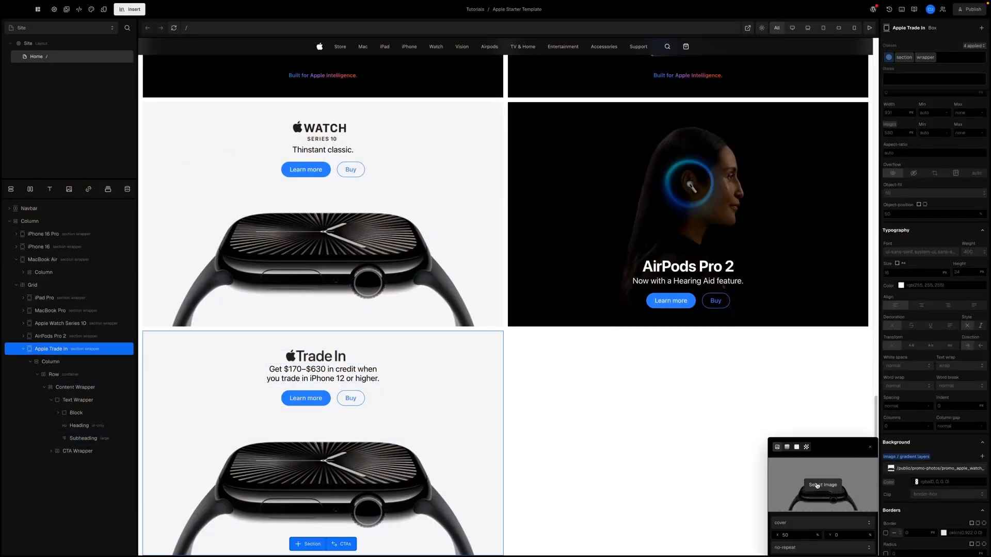
{"action": "left_click", "coordinate": [824, 485]}
{"action": "scroll", "coordinate": [475, 311], "scroll_direction": "down", "scroll_amount": 1}
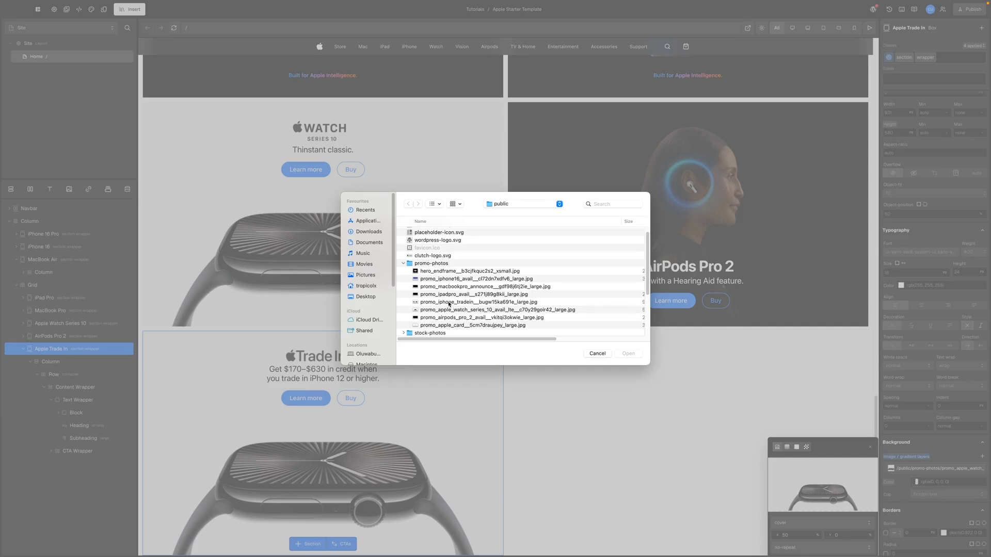
{"action": "left_click", "coordinate": [448, 303]}
{"action": "left_click", "coordinate": [619, 355]}
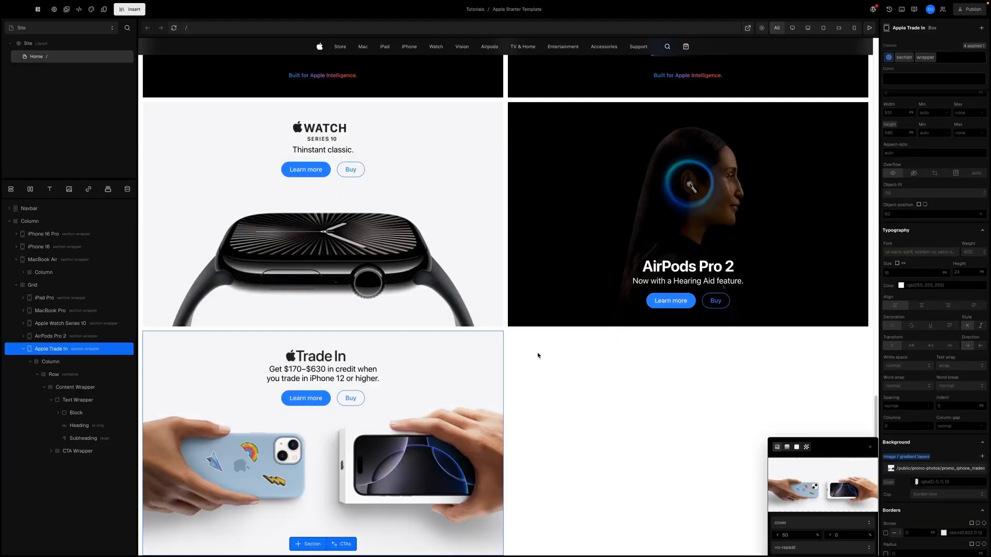
- Collapse the Apple Trade In layers, duplicate the card and rename the copy to Apple Card
{"action": "left_click", "coordinate": [23, 349]}
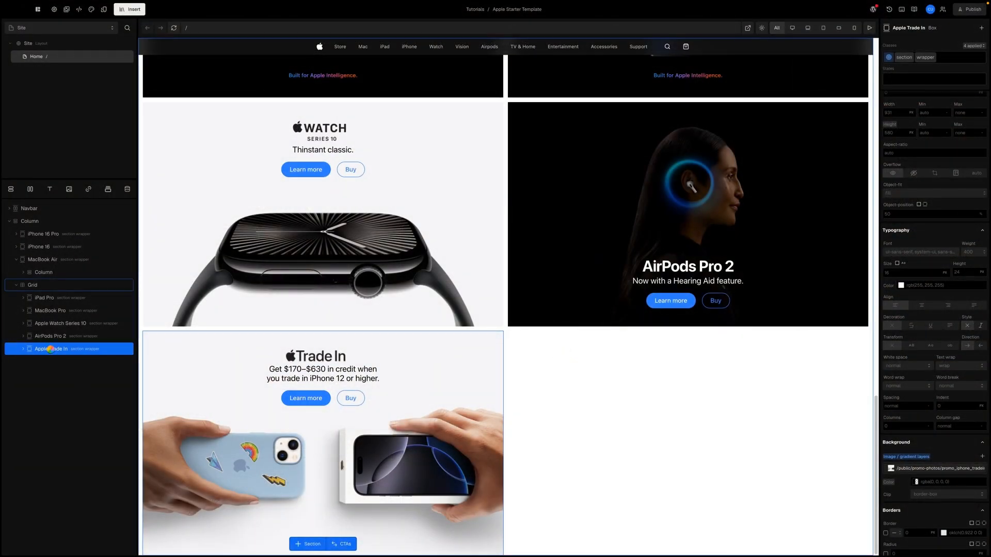
{"action": "key", "text": "ctrl+d"}
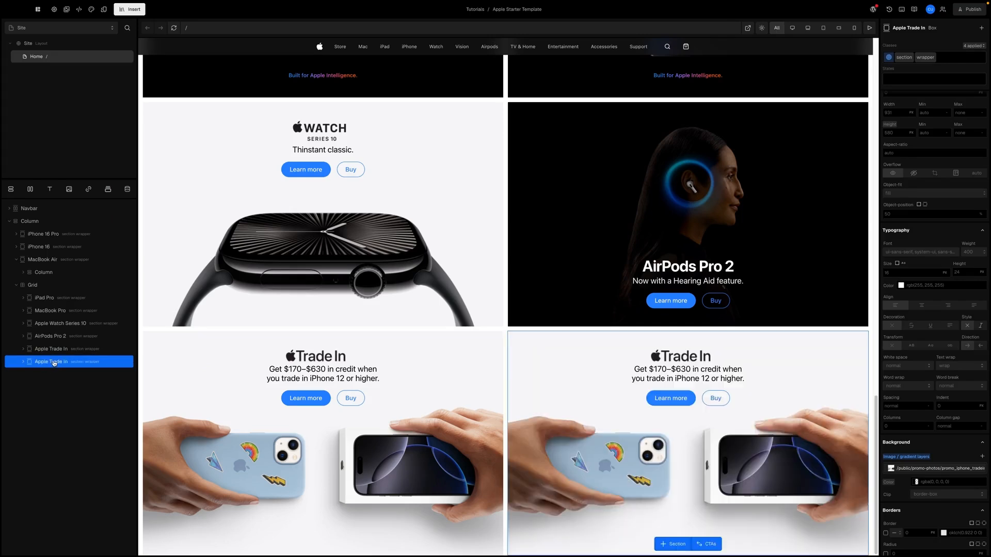
{"action": "double_click", "coordinate": [54, 362]}
{"action": "key", "text": "Right"}
{"action": "key", "text": "BackSpace"}
{"action": "key", "text": "BackSpace"}
{"action": "key", "text": "BackSpace"}
{"action": "type", "text": "Card"}
{"action": "left_click", "coordinate": [112, 371]}
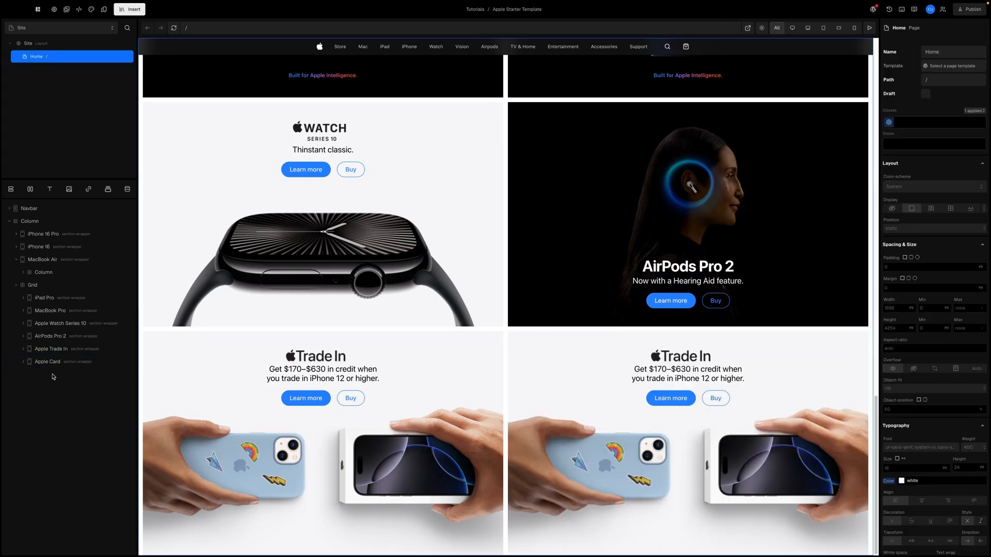
- Expand the Apple Trade In card's layers and change its screen-reader-only heading text to "Apple Trade In"
{"action": "left_click", "coordinate": [44, 352]}
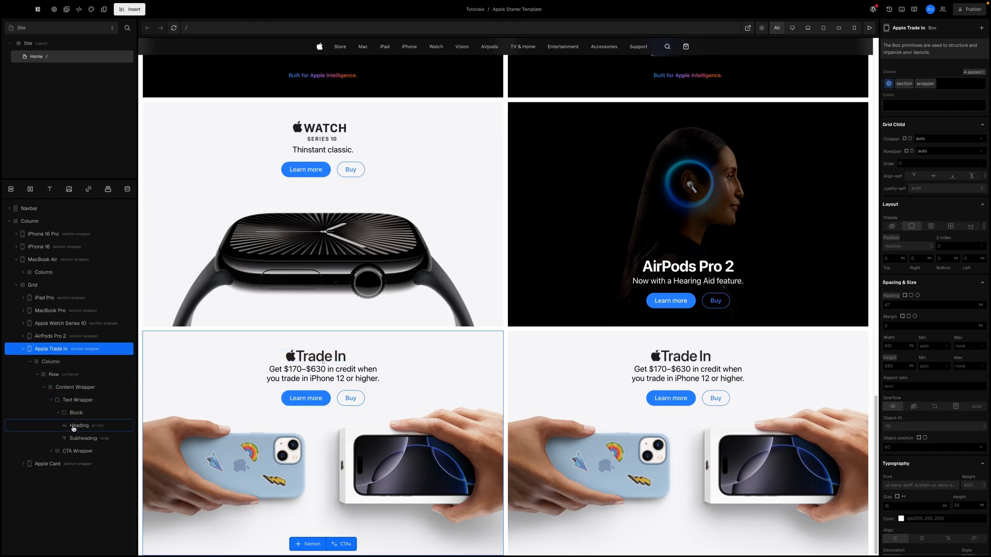
{"action": "left_click", "coordinate": [69, 425]}
{"action": "left_click", "coordinate": [938, 83]}
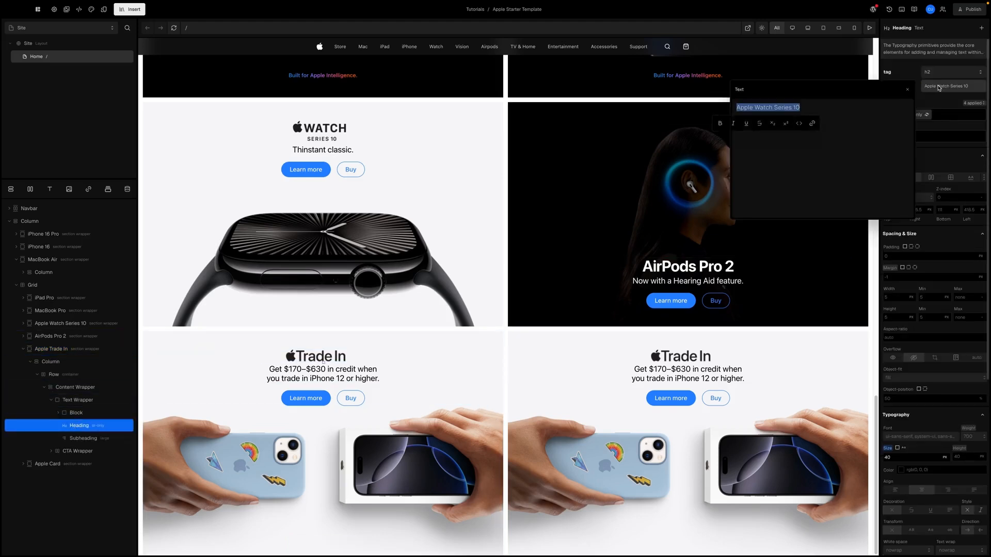
{"action": "left_click_drag", "start_coordinate": [833, 108], "coordinate": [756, 108]}
{"action": "type", "text": "T"}
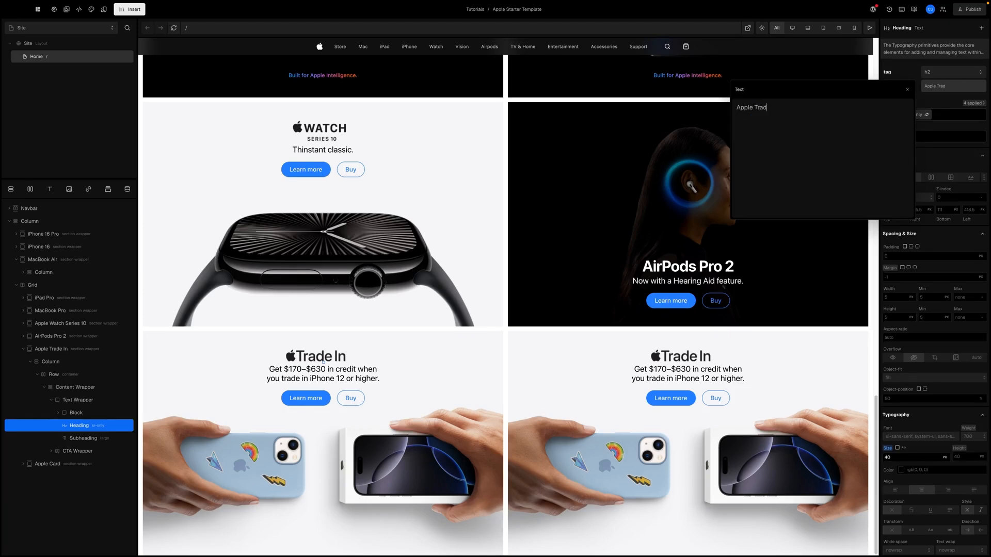
{"action": "type", "text": "rade In"}
{"action": "left_click", "coordinate": [923, 99]}
- Expand the Apple Card layers down to the text wrapper and change the hidden heading's text to "Apple Card"
{"action": "left_click", "coordinate": [23, 464]}
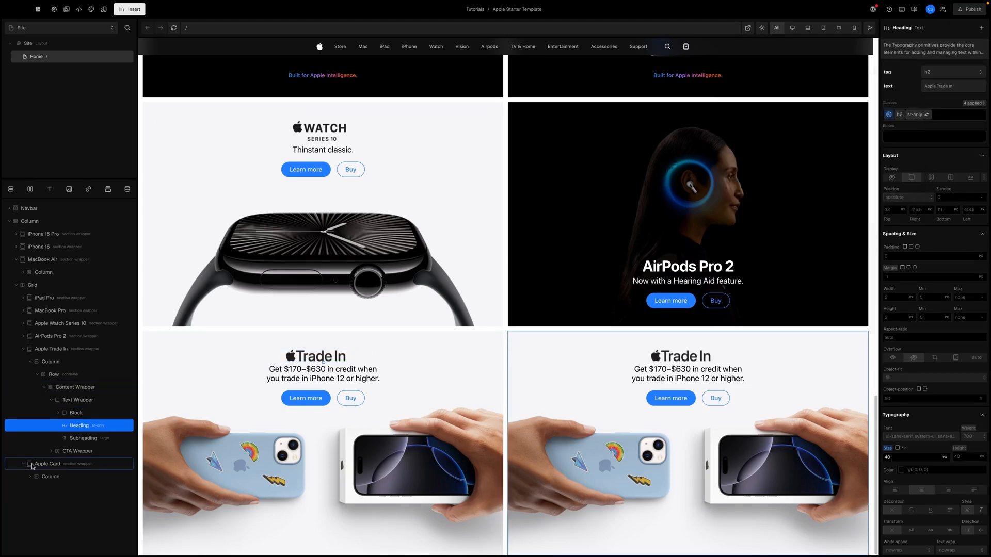
{"action": "left_click", "coordinate": [29, 477]}
{"action": "left_click", "coordinate": [37, 489]}
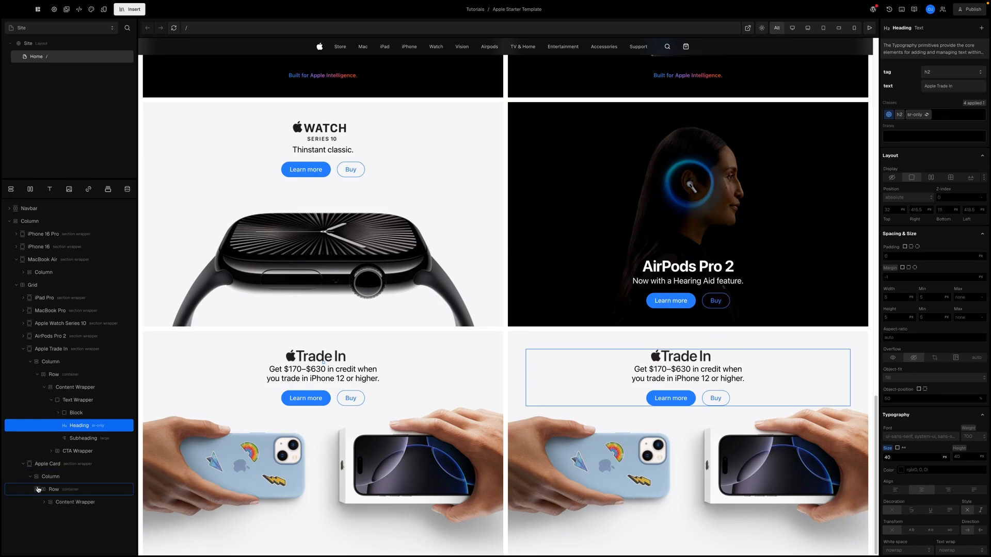
{"action": "left_click", "coordinate": [44, 502]}
{"action": "left_click", "coordinate": [51, 515]}
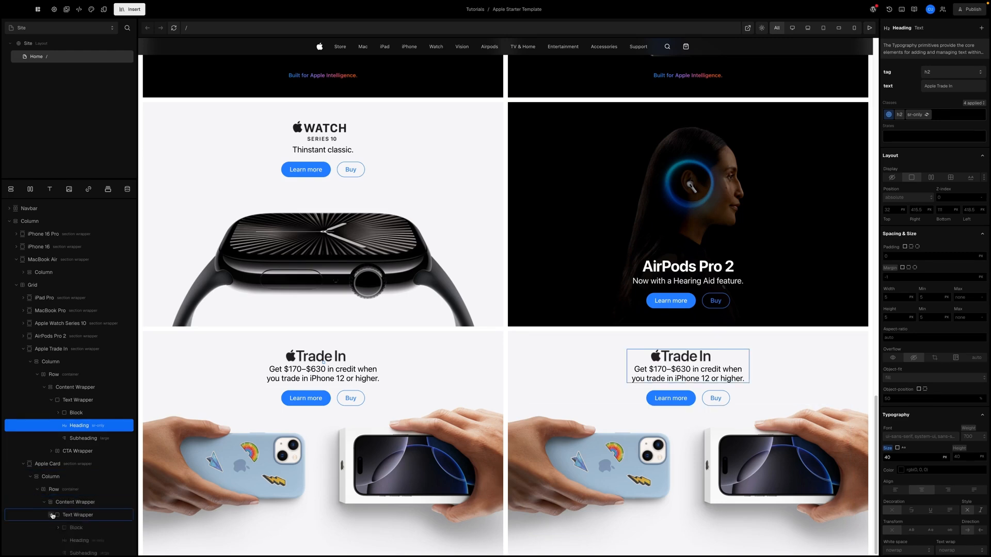
{"action": "scroll", "coordinate": [62, 519], "scroll_direction": "down", "scroll_amount": 1}
{"action": "left_click", "coordinate": [80, 516]}
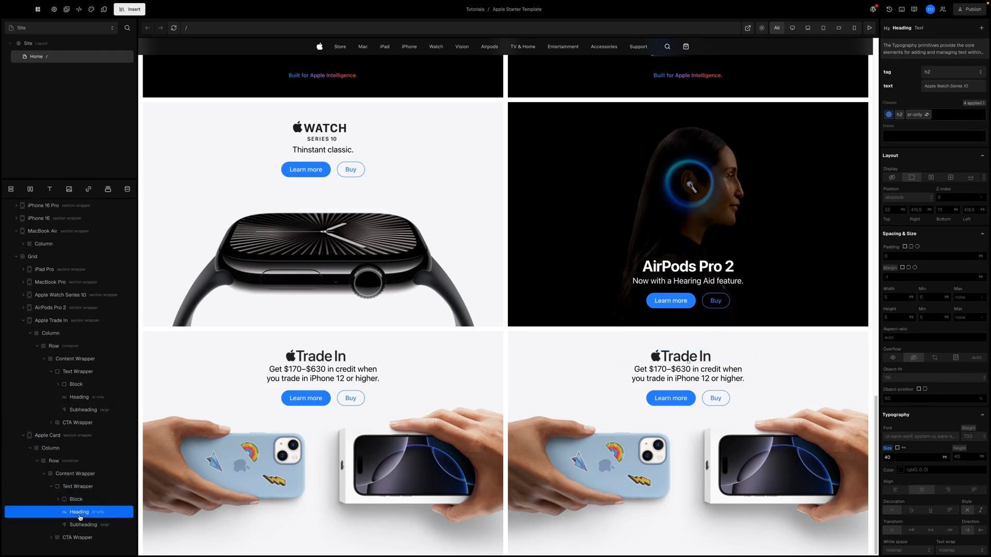
{"action": "left_click", "coordinate": [953, 86]}
{"action": "type", "text": "A"}
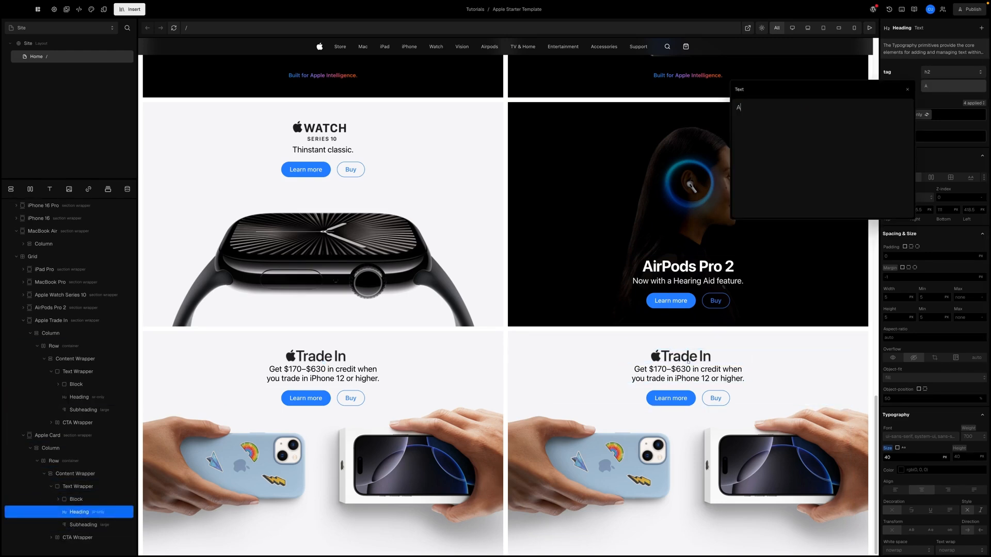
{"action": "left_click", "coordinate": [688, 362]}
{"action": "left_click", "coordinate": [773, 413]}
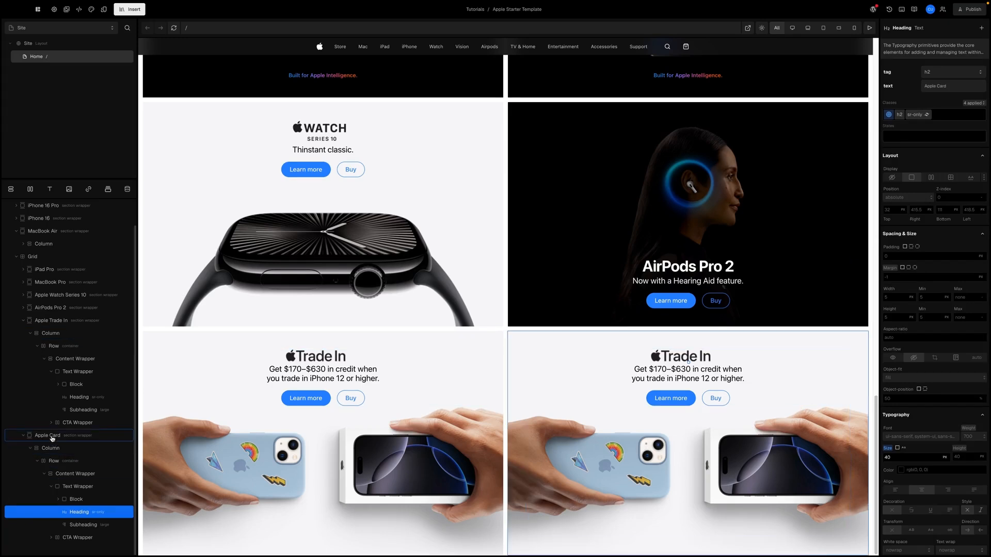
- Replace the Apple Card section's background image with promo_apple_card__5cm7draujpey_large.jpg from the promo-photos folder
{"action": "scroll", "coordinate": [884, 381], "scroll_direction": "down", "scroll_amount": 6}
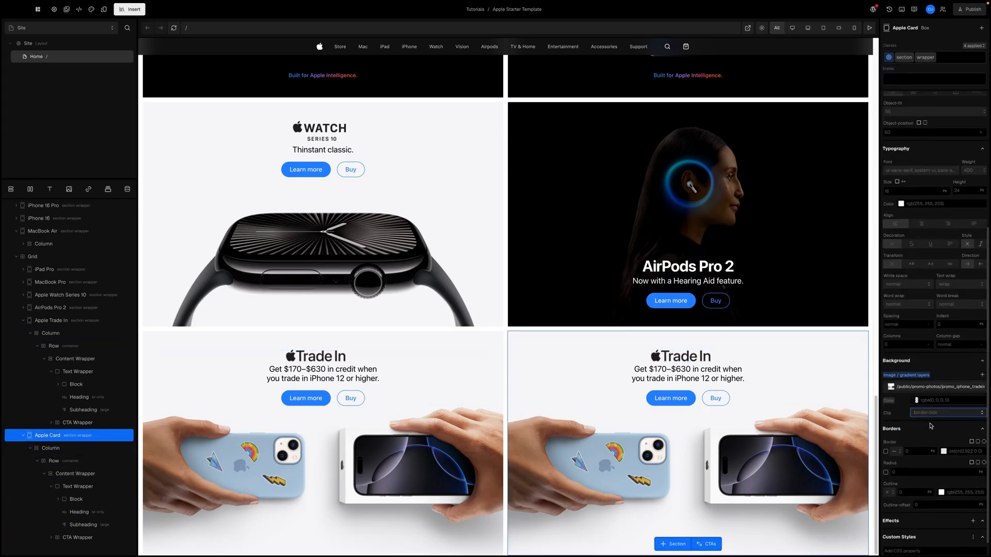
{"action": "left_click", "coordinate": [890, 374]}
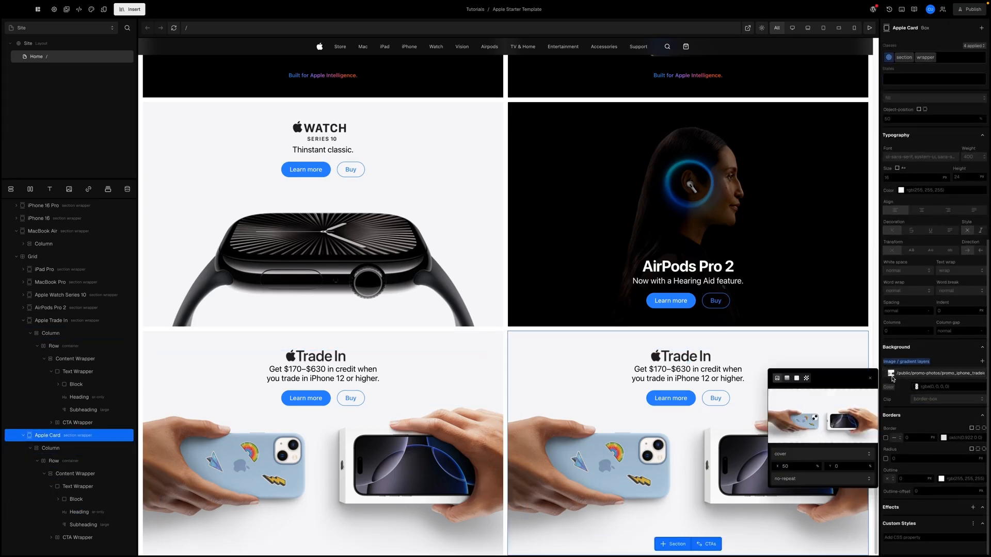
{"action": "left_click", "coordinate": [820, 417]}
{"action": "scroll", "coordinate": [490, 320], "scroll_direction": "down", "scroll_amount": 1}
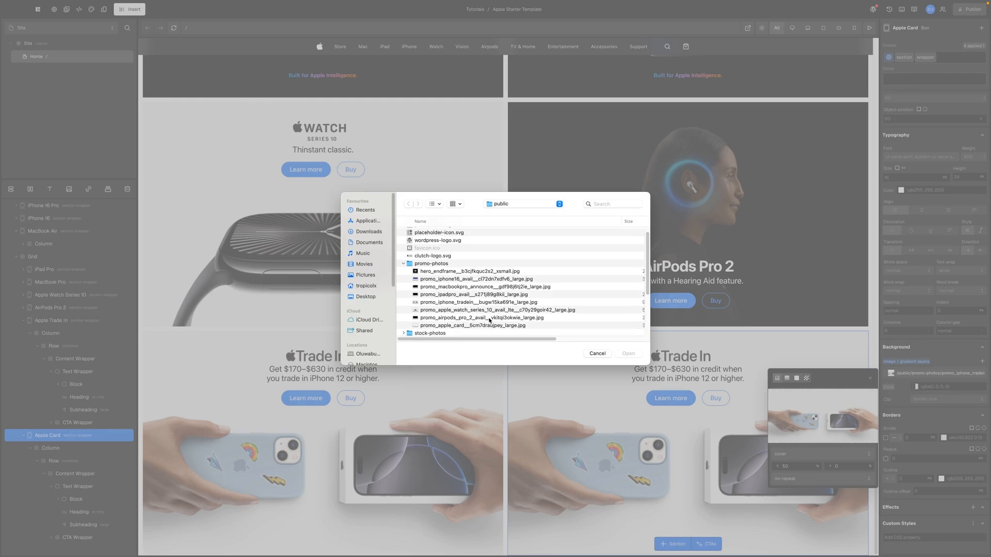
{"action": "left_click", "coordinate": [448, 326]}
{"action": "left_click", "coordinate": [622, 354]}
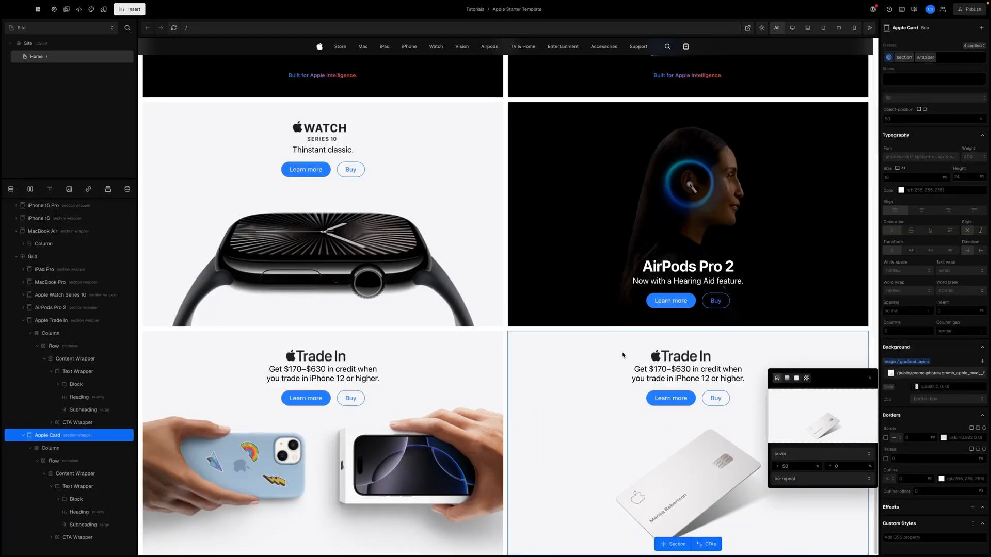
- Replace the background image of the Apple Card's logo block with apple-card.png from the logos folder
{"action": "left_click", "coordinate": [76, 503]}
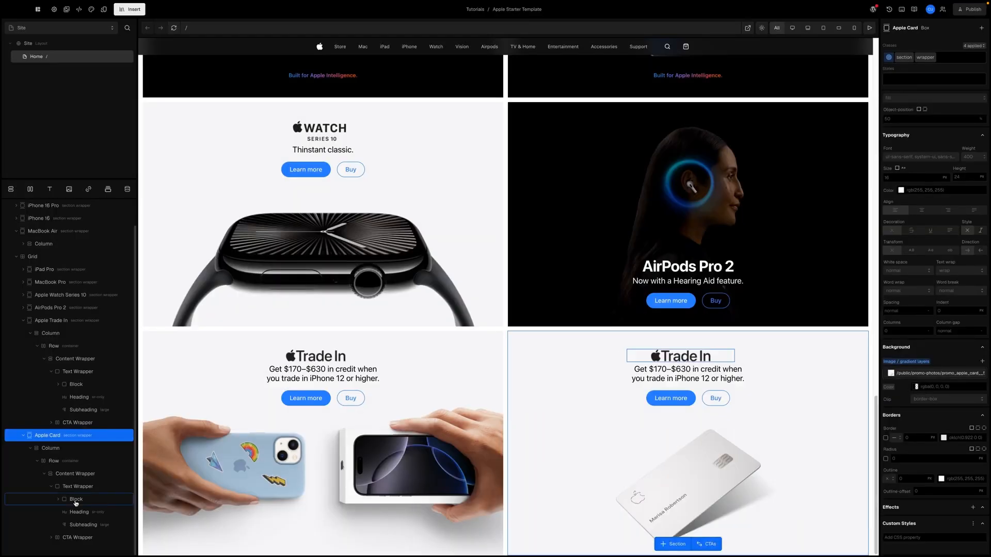
{"action": "left_click", "coordinate": [76, 500]}
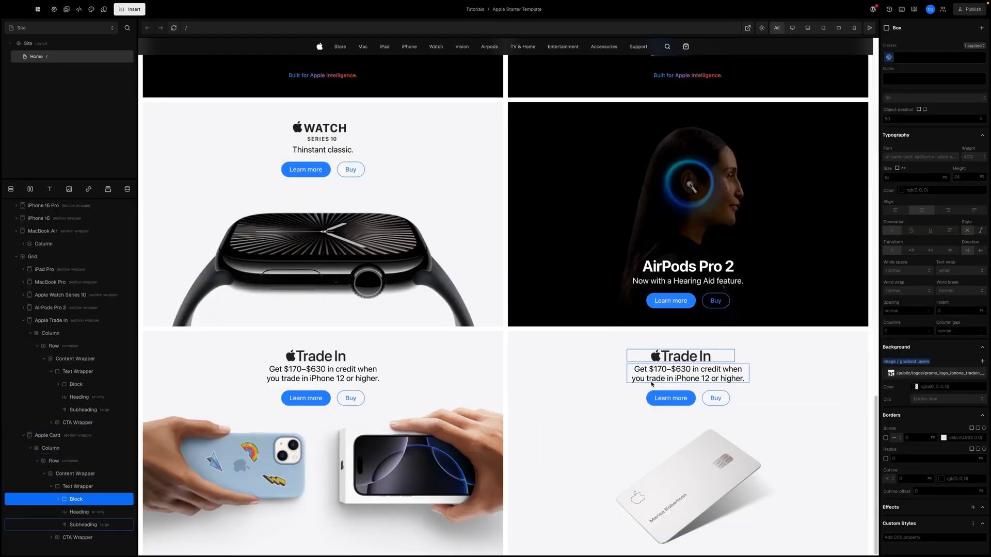
{"action": "left_click", "coordinate": [895, 374]}
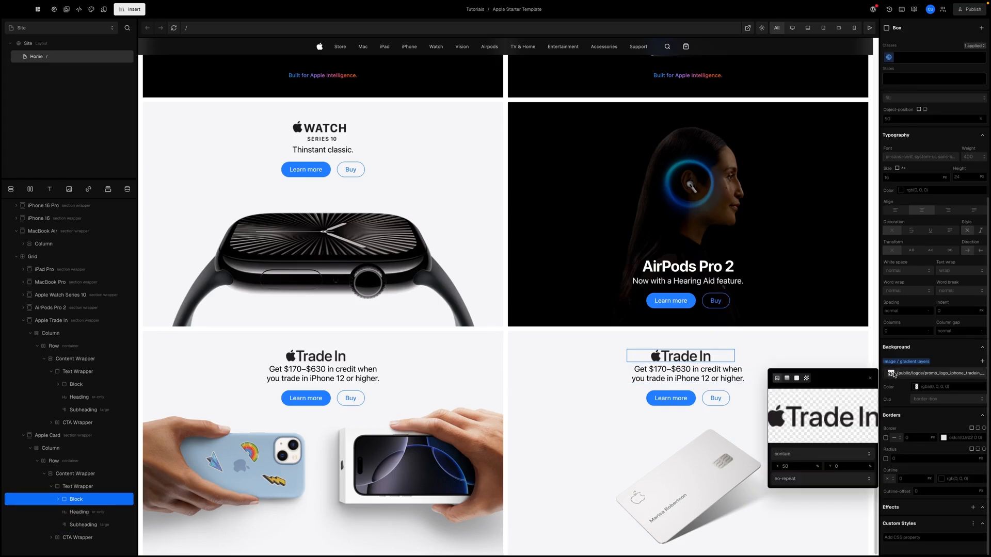
{"action": "left_click", "coordinate": [832, 408]}
{"action": "scroll", "coordinate": [486, 305], "scroll_direction": "down", "scroll_amount": 3}
{"action": "scroll", "coordinate": [486, 305], "scroll_direction": "down", "scroll_amount": 2}
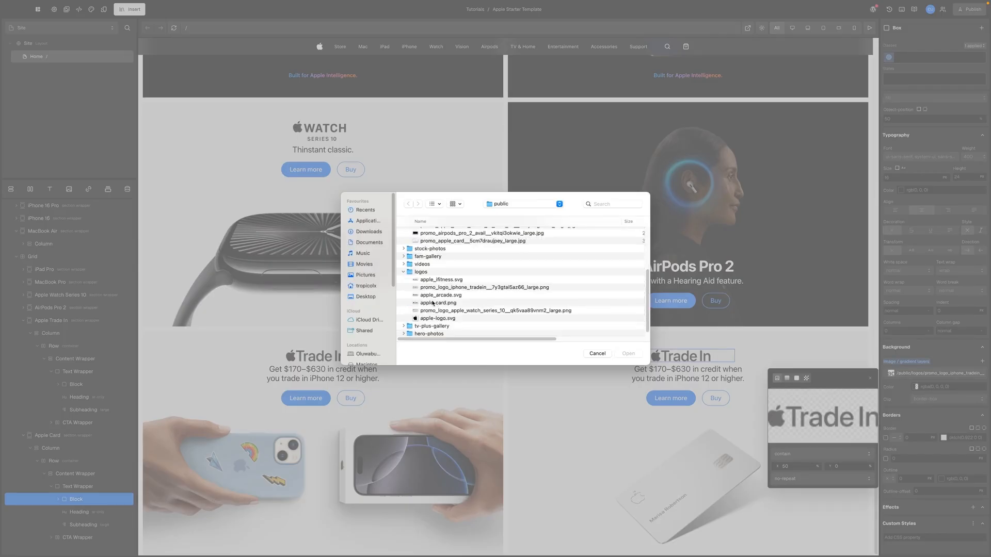
{"action": "left_click", "coordinate": [441, 303]}
{"action": "left_click", "coordinate": [629, 354]}
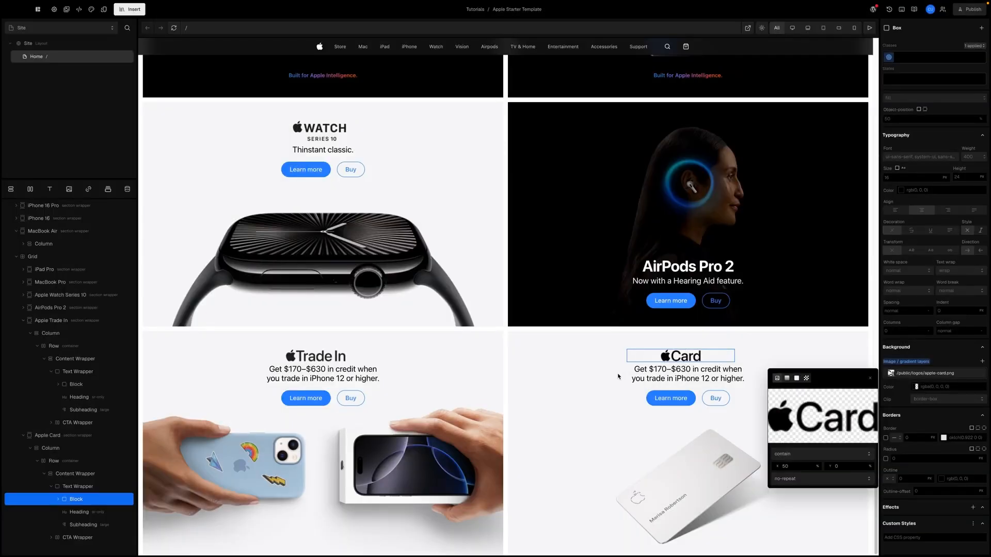
- Copy the Apple Card subheading from the reference site and replace the card's subheading with "Get up to 3% Daily Cash back with every purchase."
{"action": "left_click", "coordinate": [653, 373]}
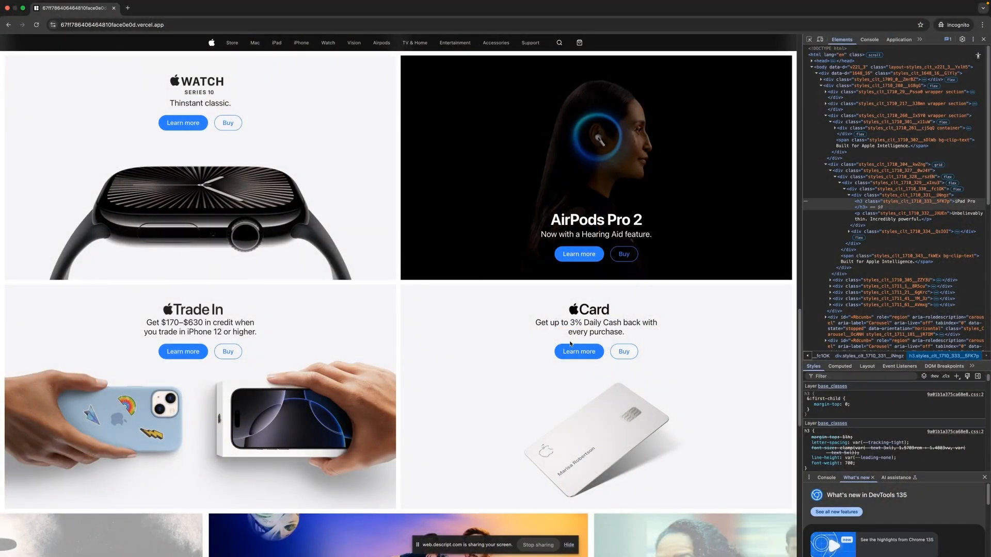
{"action": "left_click_drag", "start_coordinate": [536, 322], "coordinate": [624, 332]}
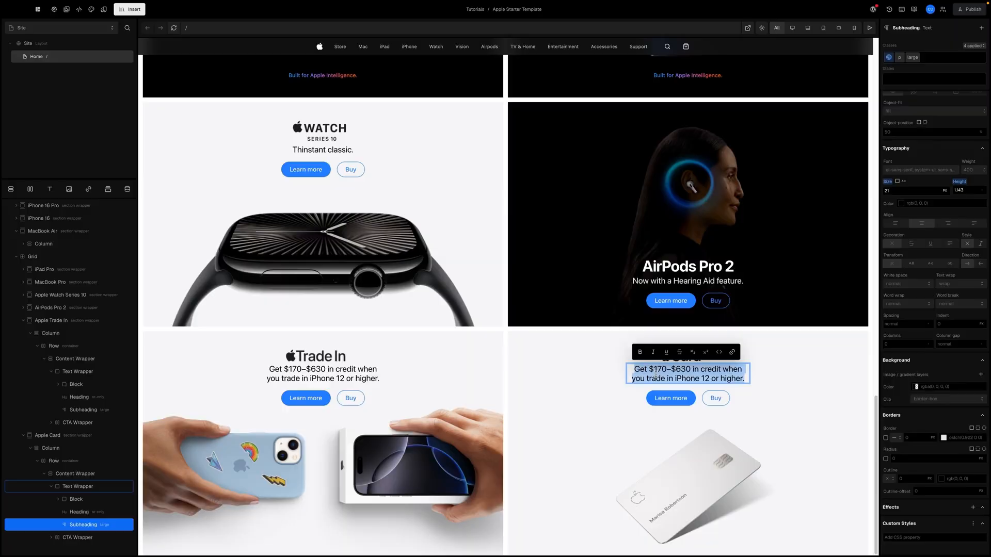
{"action": "type", "text": "Get up to 3% Daily Cash back with every purchase."}
{"action": "left_click", "coordinate": [621, 422]}
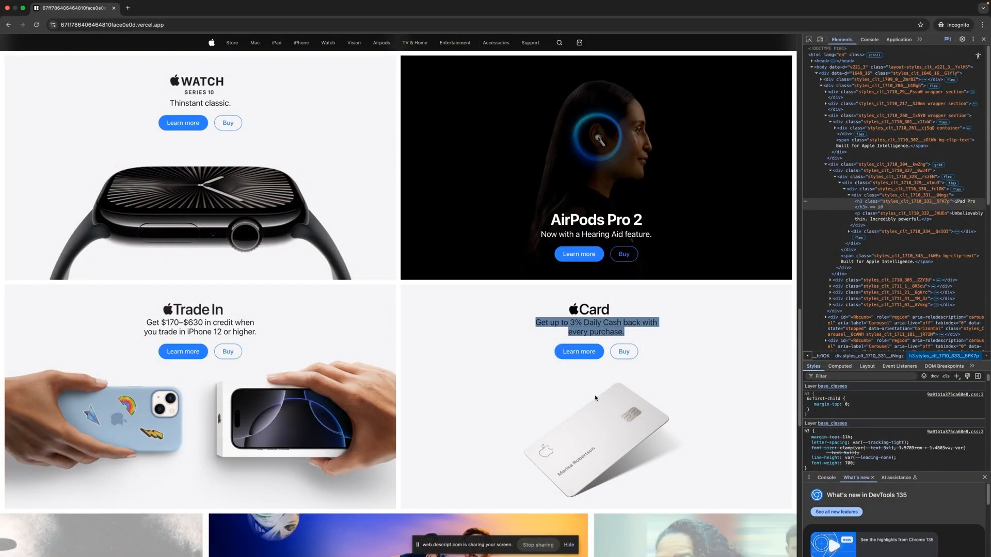
{"action": "left_click", "coordinate": [595, 397]}
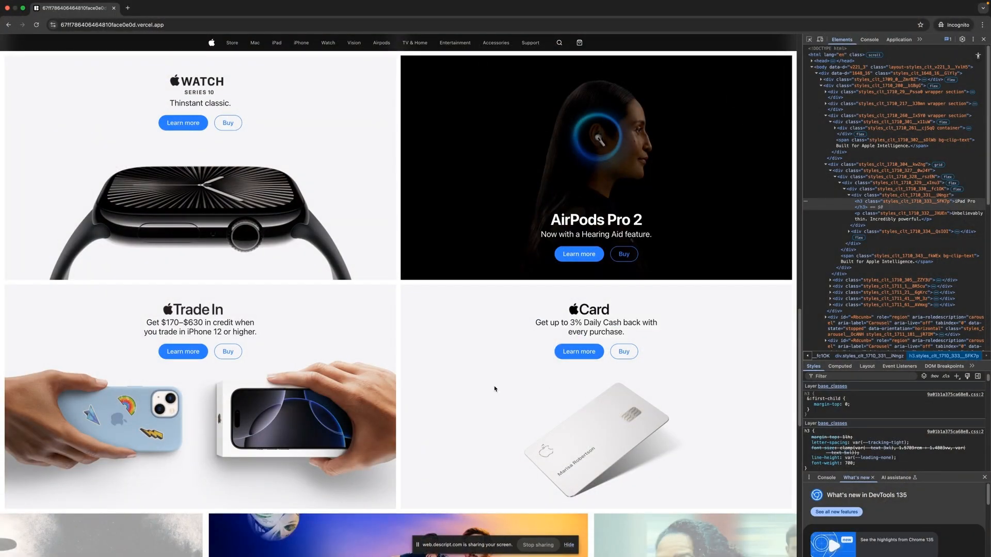
- Look through the reference site and compare its sections with the page built in the canvas
{"action": "scroll", "coordinate": [493, 389], "scroll_direction": "up", "scroll_amount": 15}
{"action": "scroll", "coordinate": [458, 392], "scroll_direction": "up", "scroll_amount": 5}
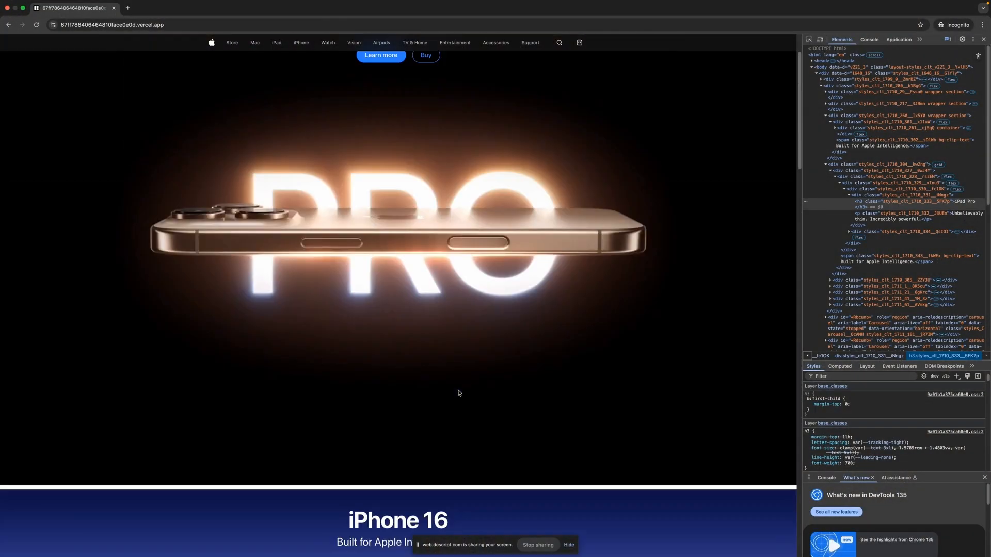
{"action": "scroll", "coordinate": [459, 393], "scroll_direction": "down", "scroll_amount": 20}
{"action": "scroll", "coordinate": [460, 394], "scroll_direction": "up", "scroll_amount": 10}
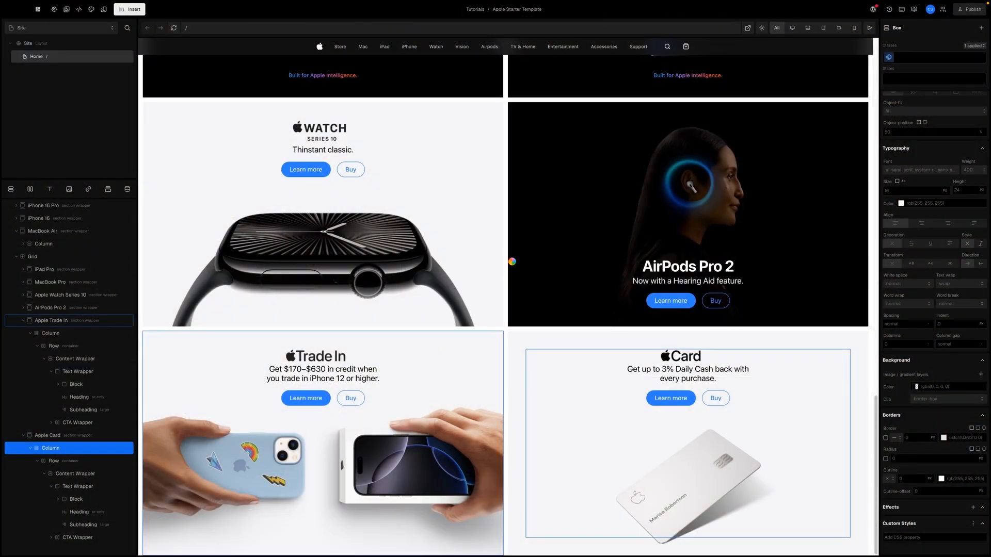
{"action": "scroll", "coordinate": [512, 263], "scroll_direction": "up", "scroll_amount": 10}
{"action": "scroll", "coordinate": [499, 281], "scroll_direction": "down", "scroll_amount": 10}
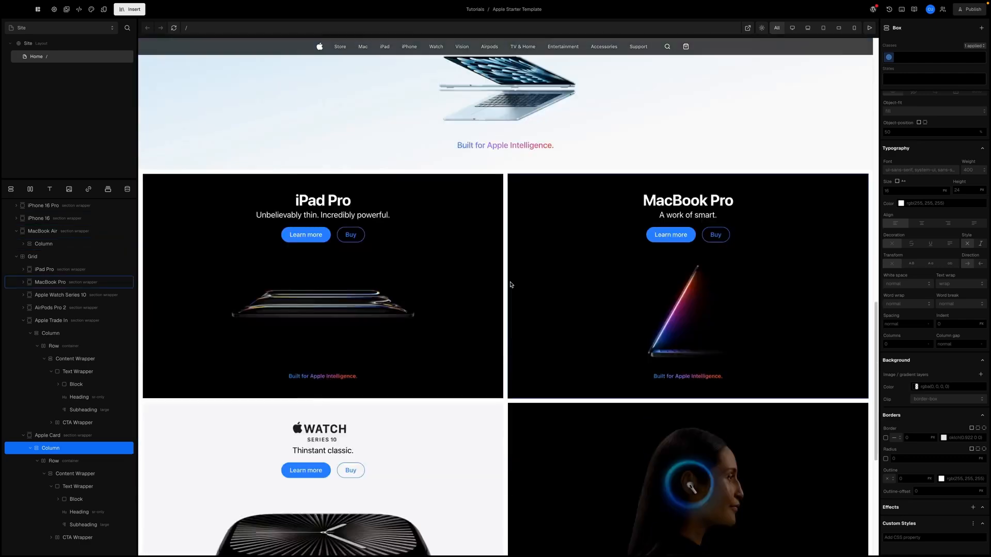
{"action": "scroll", "coordinate": [511, 285], "scroll_direction": "up", "scroll_amount": 15}
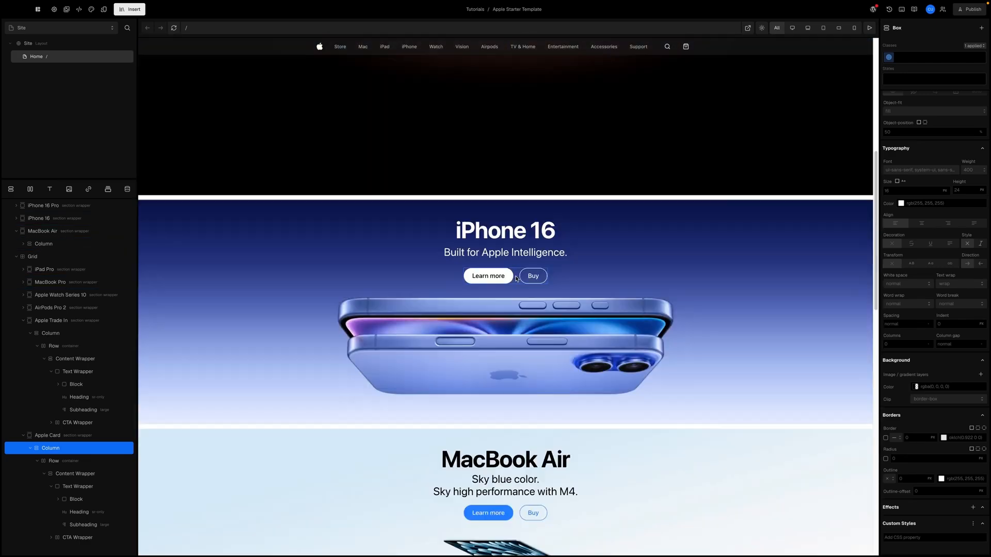
- Preview the page at successively smaller breakpoints down to Mobile Landscape and examine how the hero sections and product grid adapt
{"action": "left_click", "coordinate": [808, 28]}
{"action": "scroll", "coordinate": [583, 222], "scroll_direction": "down", "scroll_amount": 10}
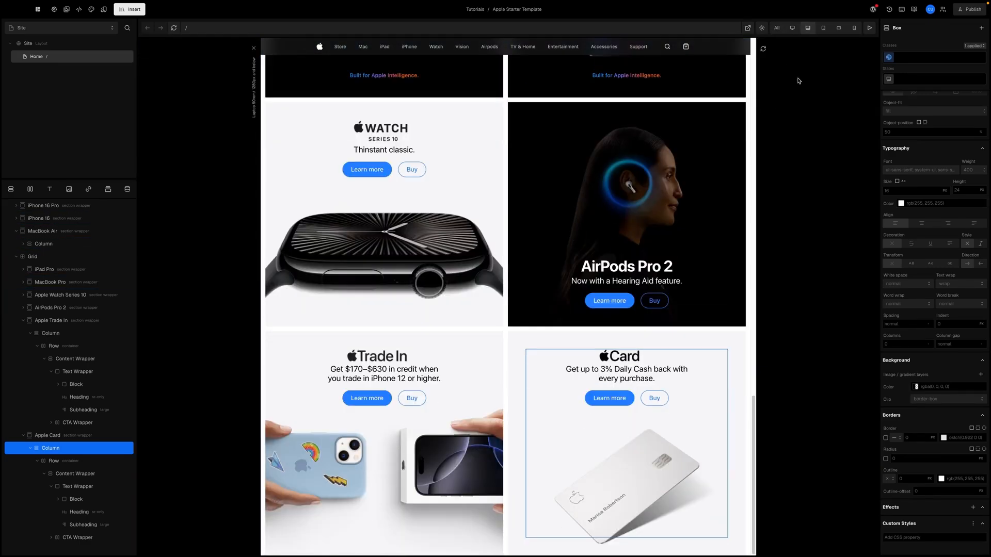
{"action": "left_click", "coordinate": [823, 28]}
{"action": "scroll", "coordinate": [526, 293], "scroll_direction": "up", "scroll_amount": 6}
{"action": "scroll", "coordinate": [526, 293], "scroll_direction": "up", "scroll_amount": 5}
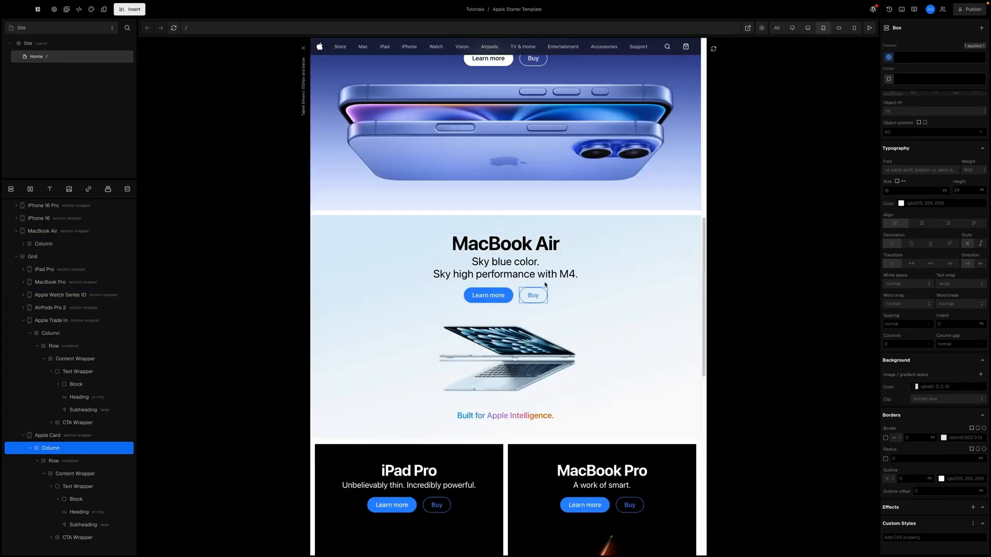
{"action": "left_click", "coordinate": [838, 28]}
{"action": "scroll", "coordinate": [501, 320], "scroll_direction": "down", "scroll_amount": 9}
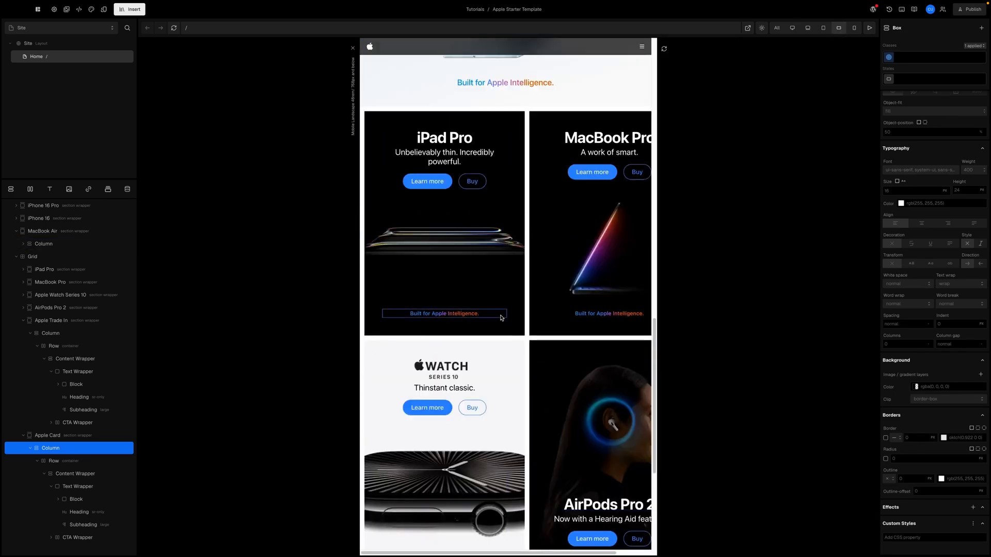
{"action": "scroll", "coordinate": [502, 320], "scroll_direction": "up", "scroll_amount": 9}
{"action": "scroll", "coordinate": [501, 320], "scroll_direction": "down", "scroll_amount": 7}
{"action": "scroll", "coordinate": [502, 320], "scroll_direction": "up", "scroll_amount": 10}
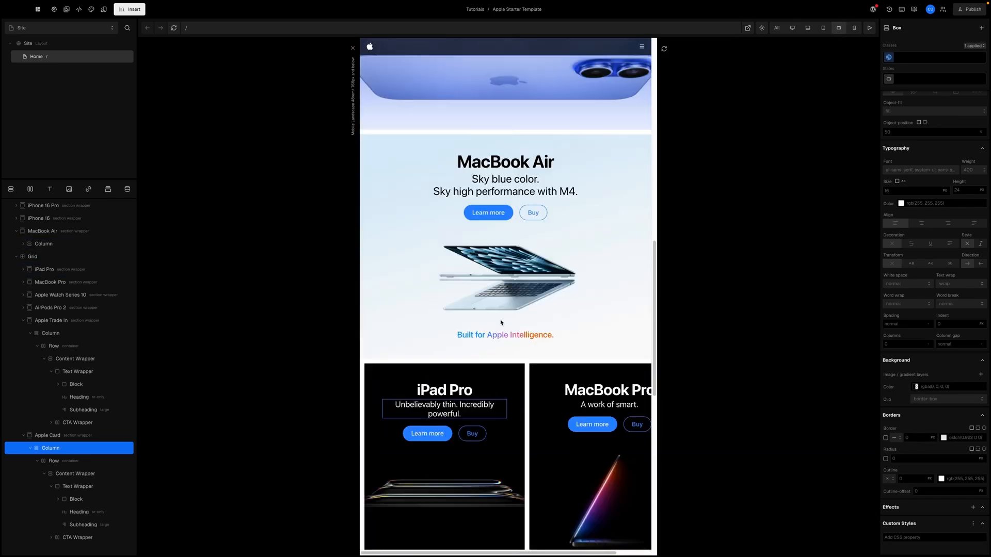
{"action": "scroll", "coordinate": [504, 321], "scroll_direction": "down", "scroll_amount": 6}
{"action": "scroll", "coordinate": [503, 322], "scroll_direction": "down", "scroll_amount": 5}
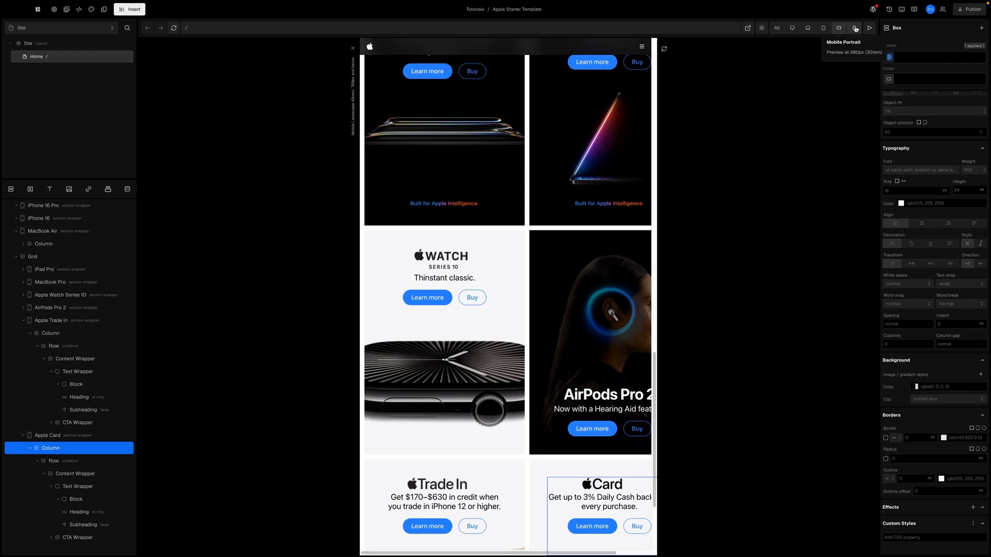
{"action": "scroll", "coordinate": [506, 242], "scroll_direction": "up", "scroll_amount": 10}
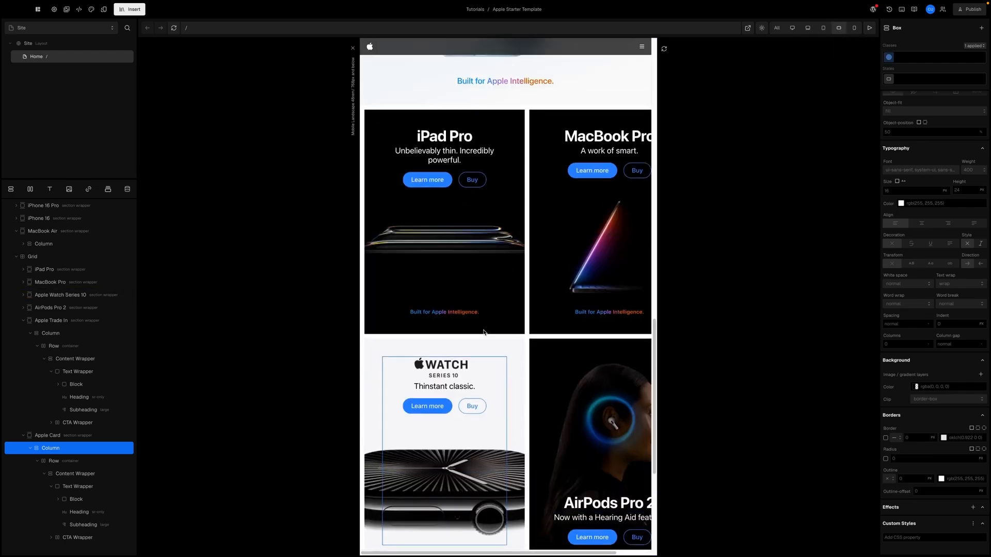
{"action": "scroll", "coordinate": [499, 283], "scroll_direction": "up", "scroll_amount": 8}
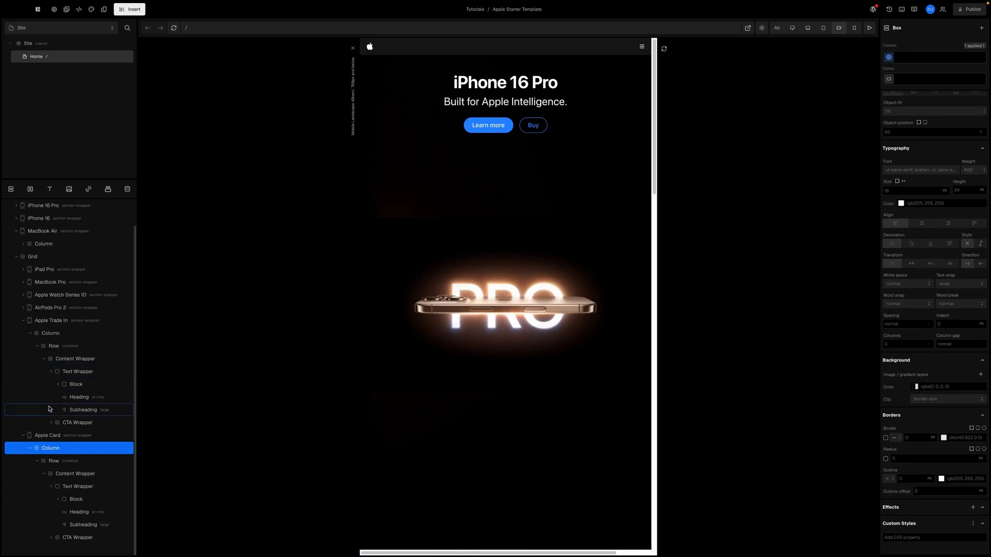
- Collapse the Apple Card column and the Grid layers, and select the iPhone 16 Pro section
{"action": "left_click", "coordinate": [29, 448]}
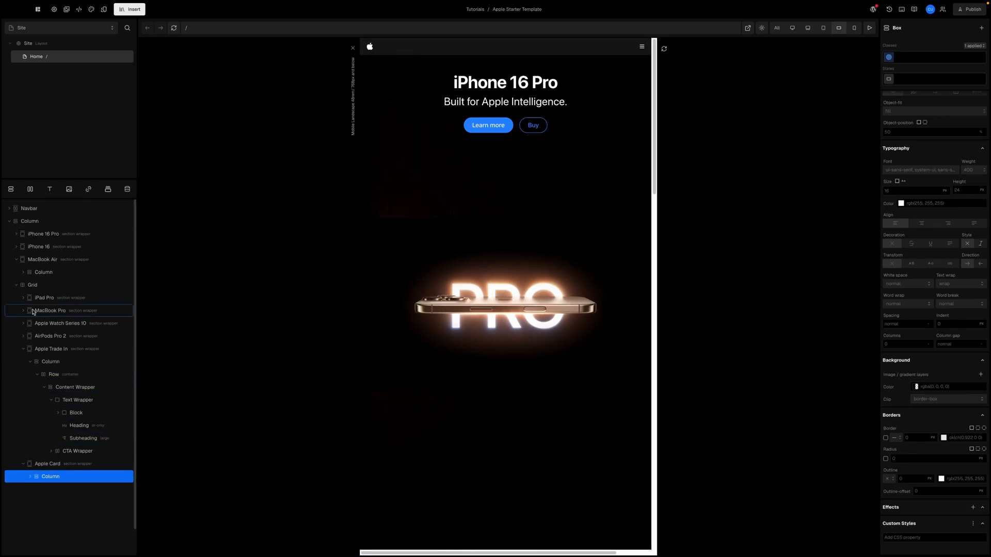
{"action": "left_click", "coordinate": [16, 285]}
{"action": "left_click", "coordinate": [489, 221]}
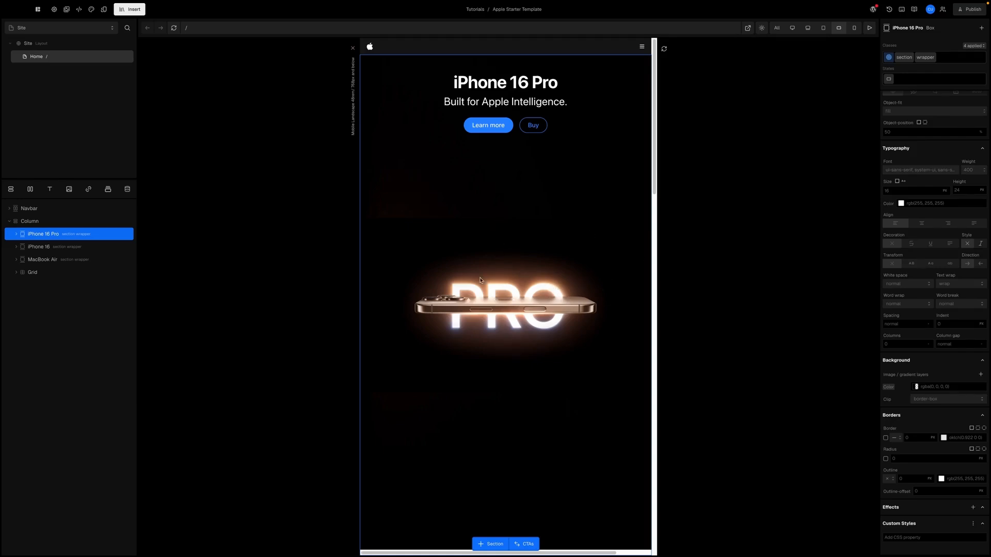
{"action": "scroll", "coordinate": [924, 308], "scroll_direction": "up", "scroll_amount": 5}
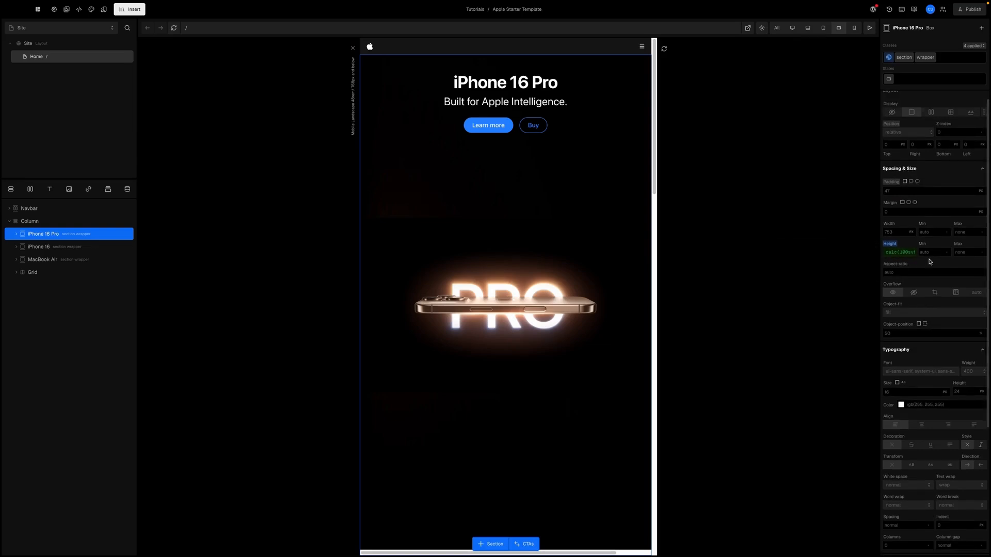
- Set the iPhone 16 Pro section's height to 700 px for the Mobile Portrait breakpoint only
{"action": "left_click", "coordinate": [854, 29]}
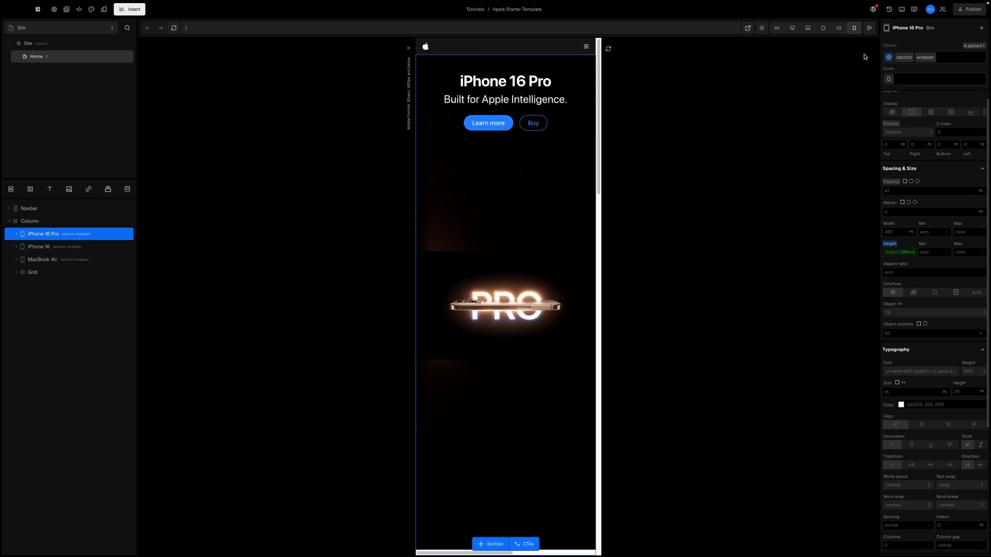
{"action": "left_click", "coordinate": [889, 79]}
{"action": "scroll", "coordinate": [895, 224], "scroll_direction": "up", "scroll_amount": 3}
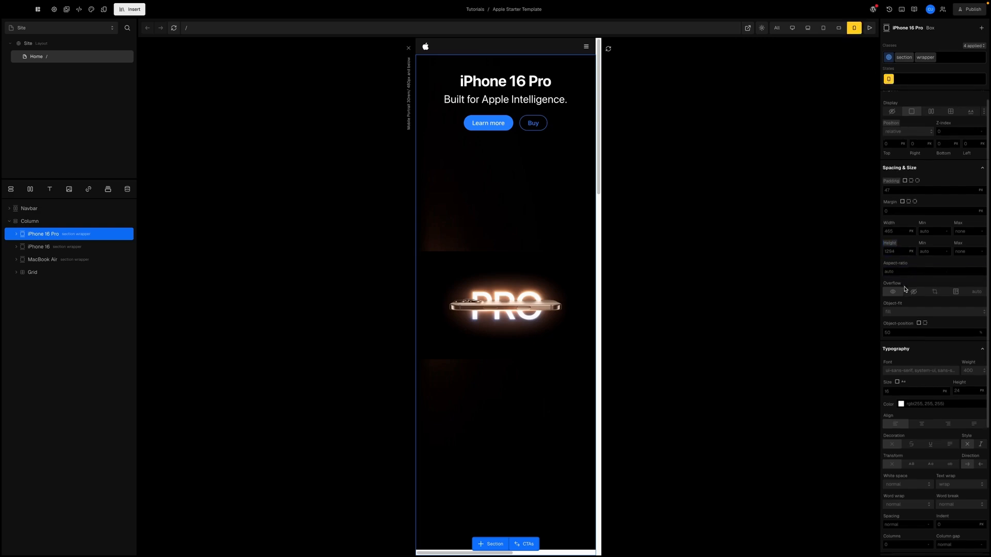
{"action": "left_click", "coordinate": [888, 327]}
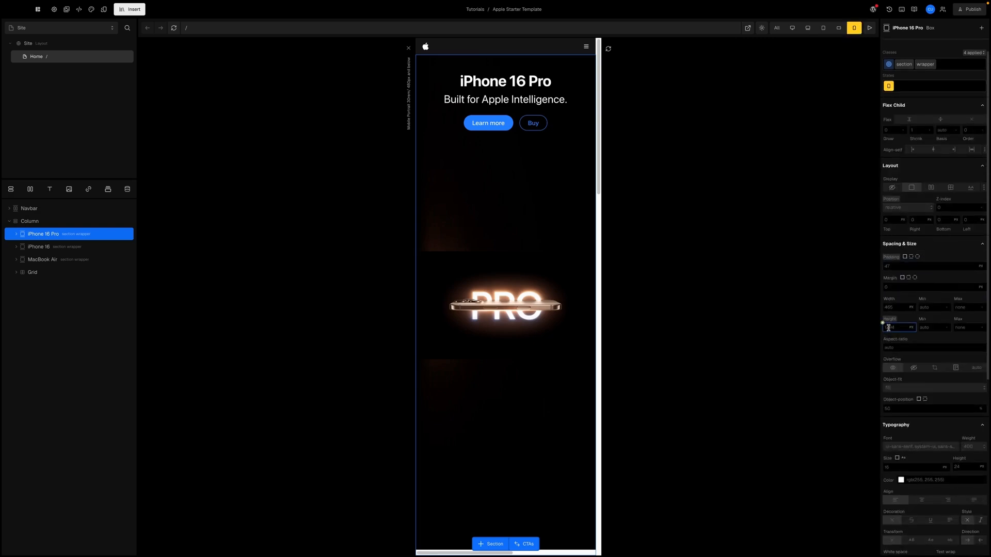
{"action": "double_click", "coordinate": [888, 327]}
{"action": "type", "text": "700"}
{"action": "key", "text": "Return"}
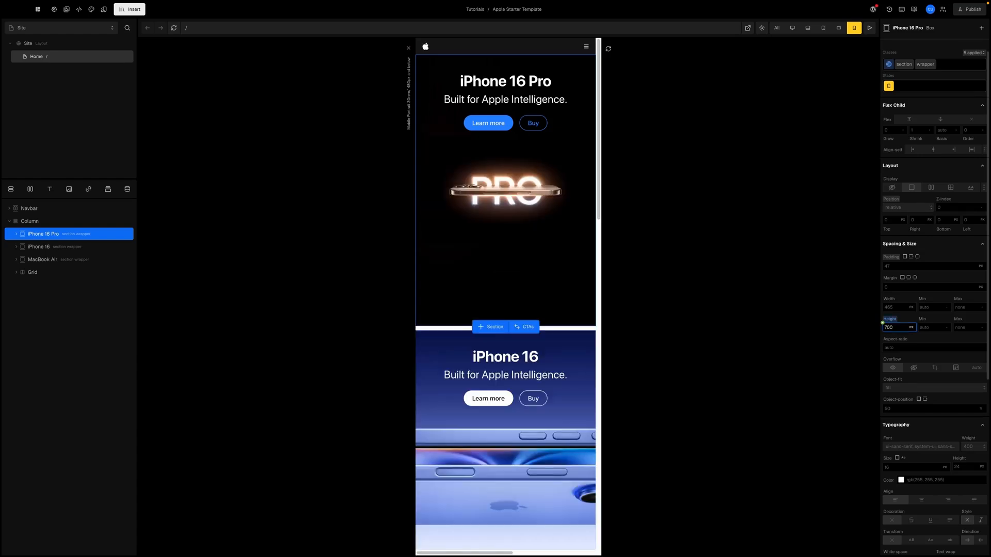
{"action": "left_click", "coordinate": [882, 325]}
{"action": "left_click", "coordinate": [916, 347]}
- Expand the iPhone 16 Pro section and hide its Simple Video Player at the Mobile Portrait breakpoint
{"action": "left_click", "coordinate": [16, 233]}
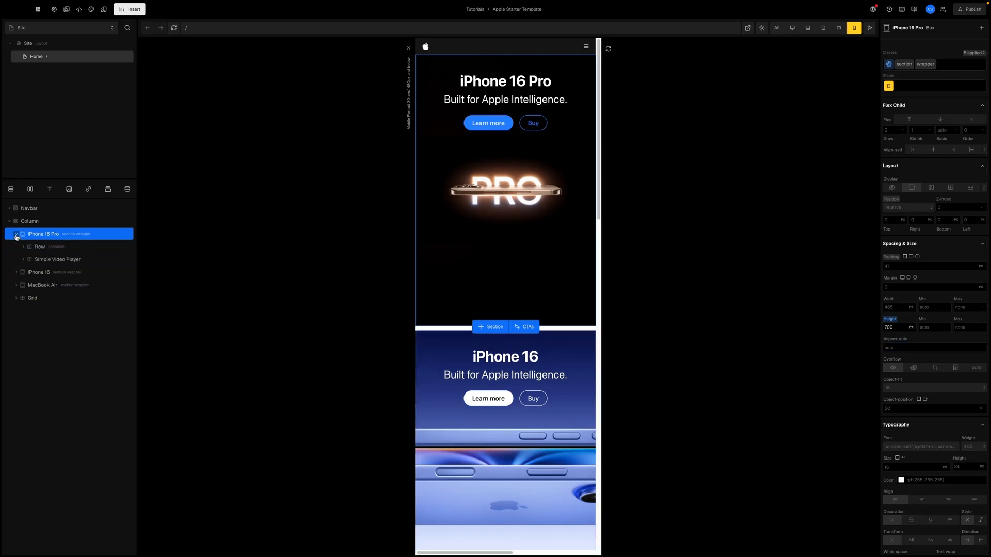
{"action": "left_click", "coordinate": [51, 261]}
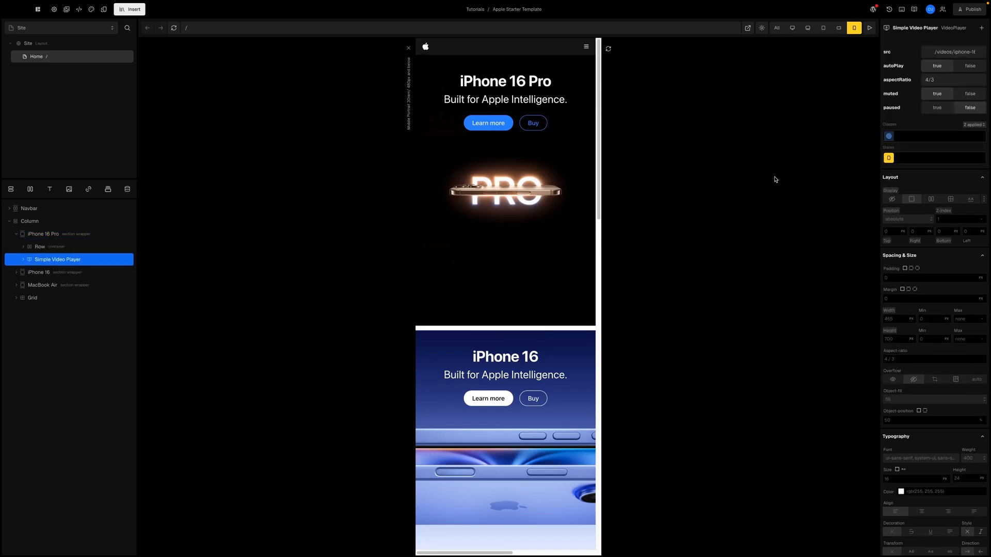
{"action": "left_click", "coordinate": [892, 200]}
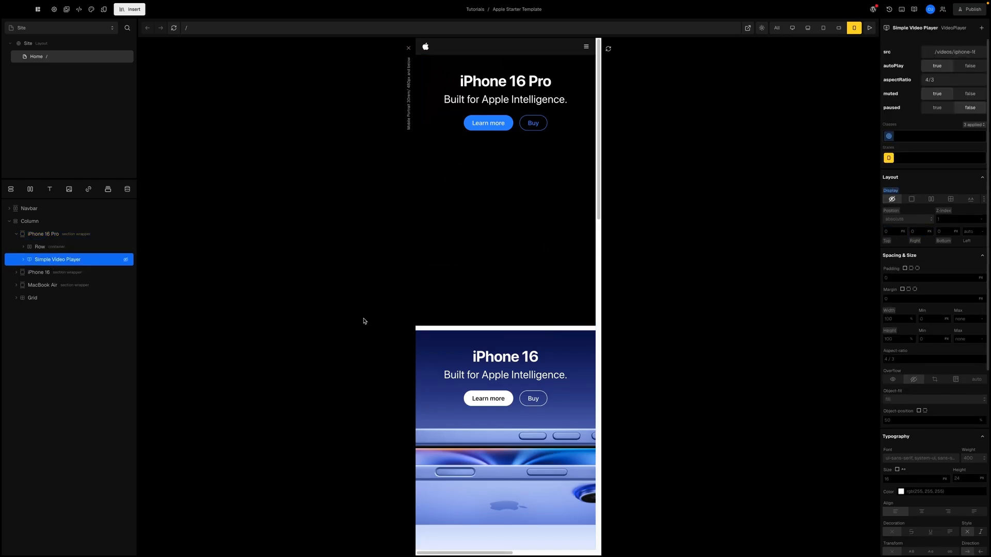
- Set the iPhone 16 Pro section's background color to the color-black variable for Mobile Portrait
{"action": "left_click", "coordinate": [66, 236]}
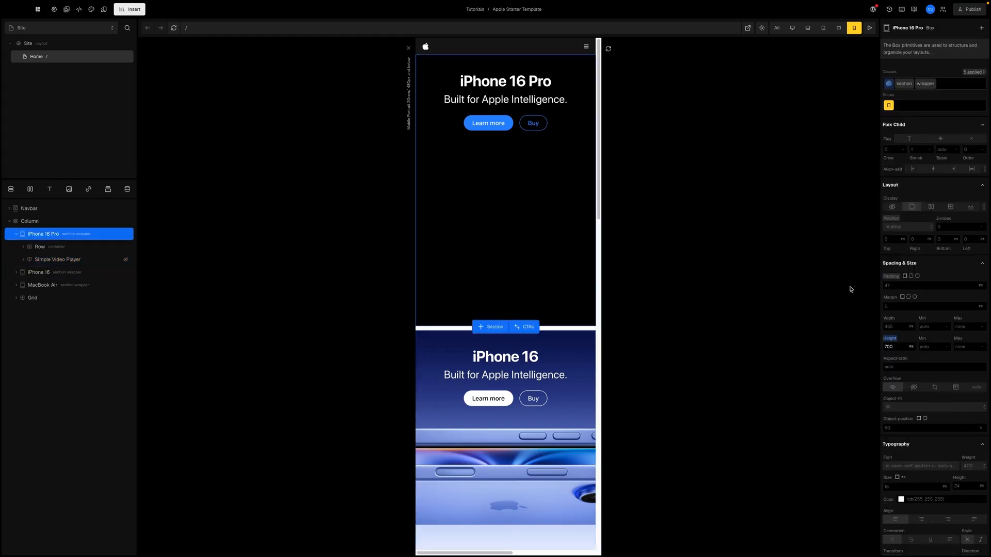
{"action": "scroll", "coordinate": [916, 345], "scroll_direction": "down", "scroll_amount": 5}
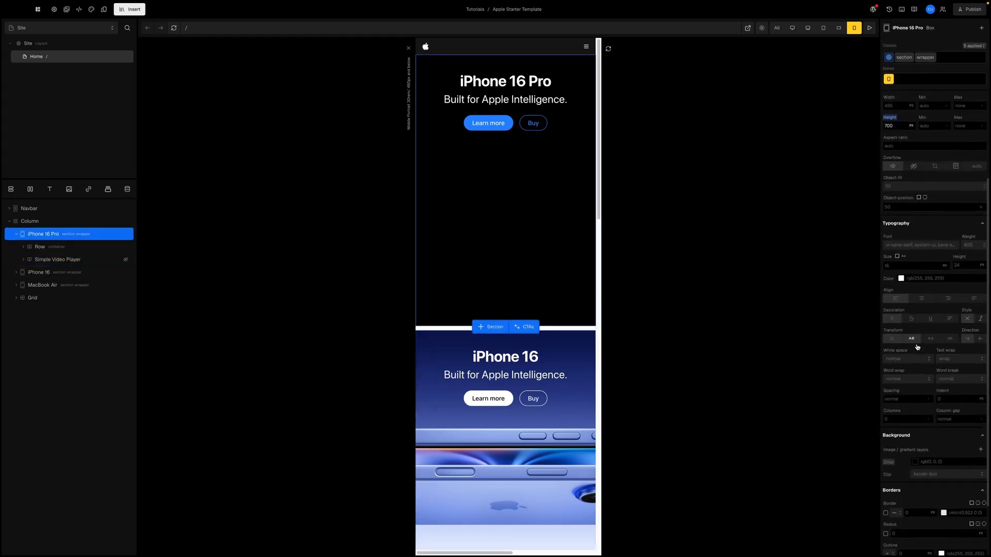
{"action": "scroll", "coordinate": [917, 375], "scroll_direction": "down", "scroll_amount": 1}
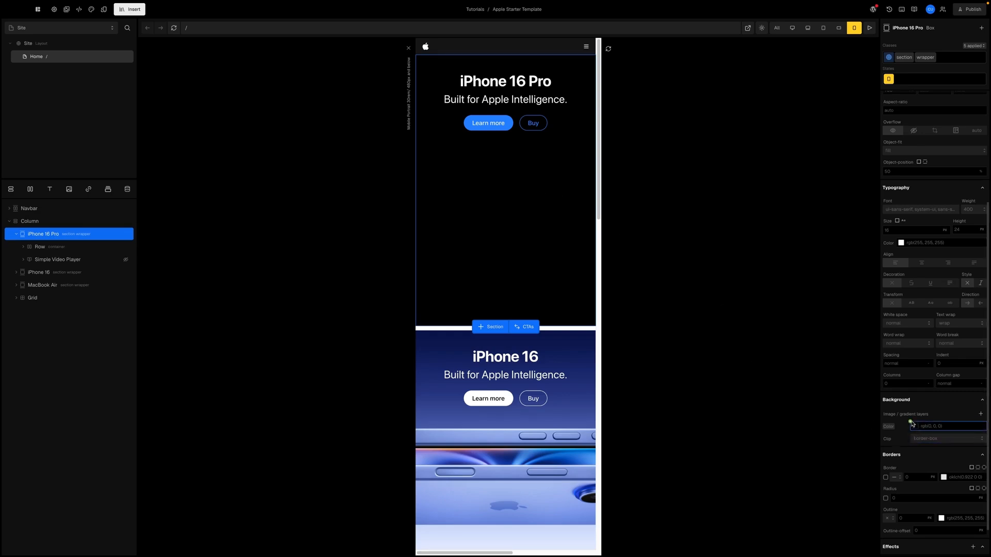
{"action": "left_click", "coordinate": [911, 423]}
{"action": "left_click", "coordinate": [848, 482]}
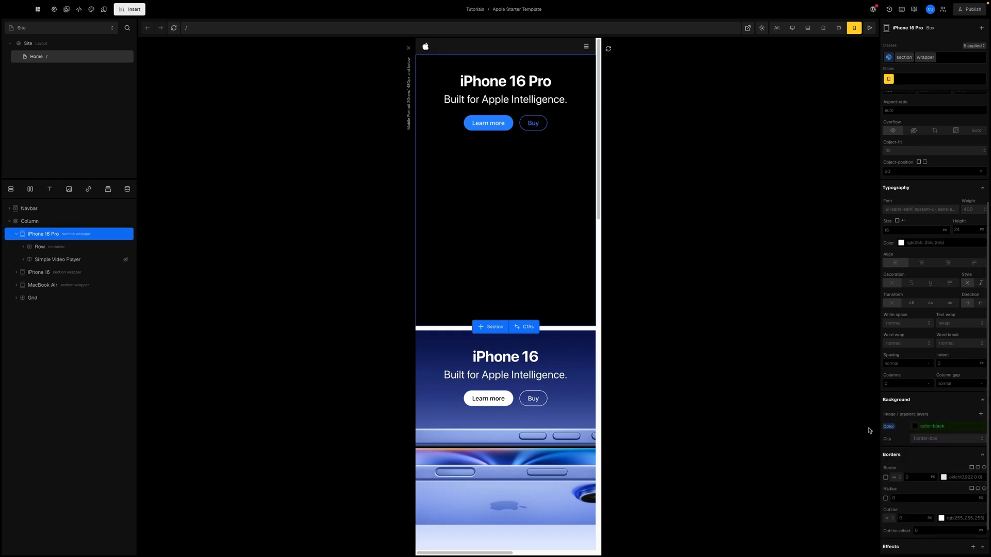
- Add the promo photo hero_endframe__b3cjfkquc2s2_xsmall.jpg as a background image layer on the iPhone 16 Pro section for Mobile Portrait
{"action": "left_click", "coordinate": [981, 416]}
{"action": "left_click", "coordinate": [777, 427]}
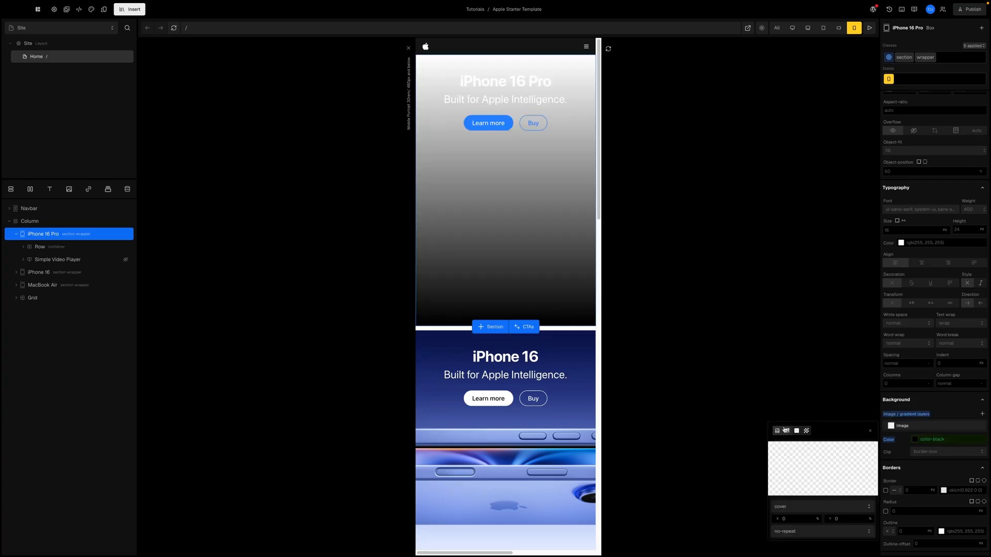
{"action": "left_click", "coordinate": [816, 468]}
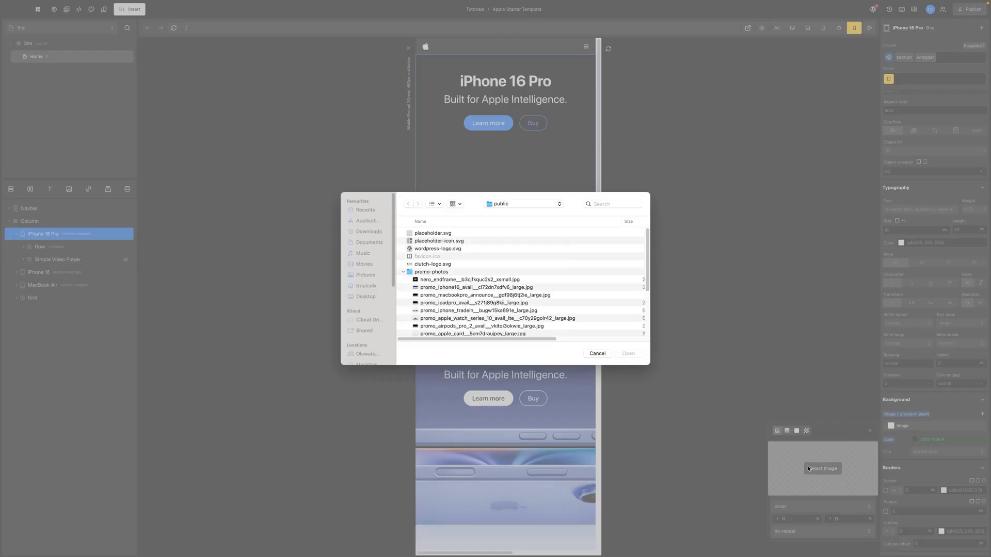
{"action": "scroll", "coordinate": [433, 286], "scroll_direction": "down", "scroll_amount": 1}
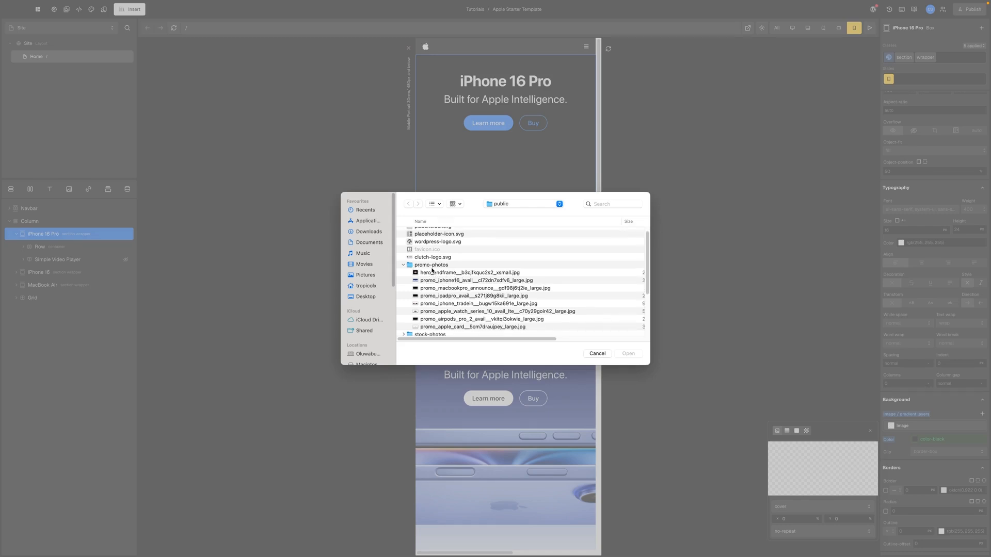
{"action": "left_click", "coordinate": [439, 274]}
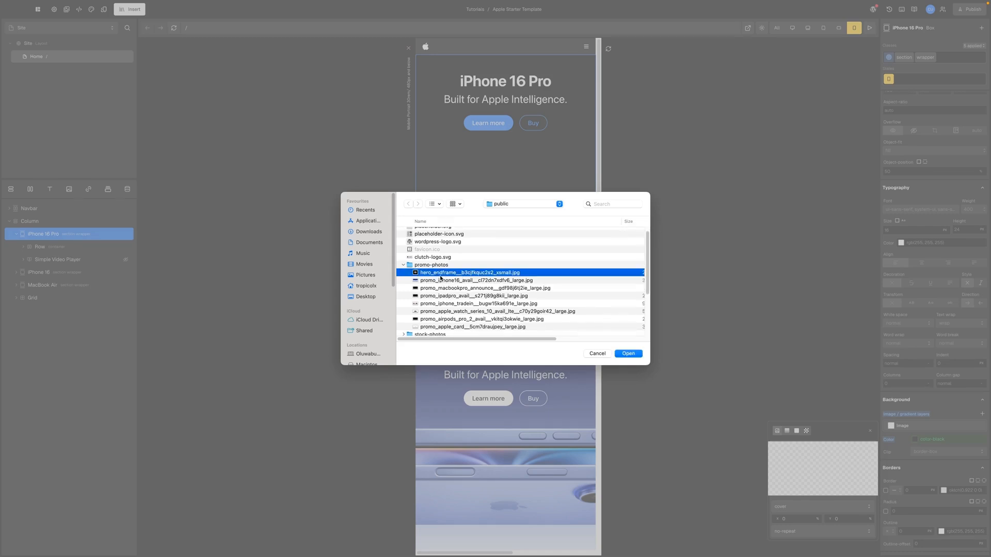
{"action": "left_click", "coordinate": [631, 353]}
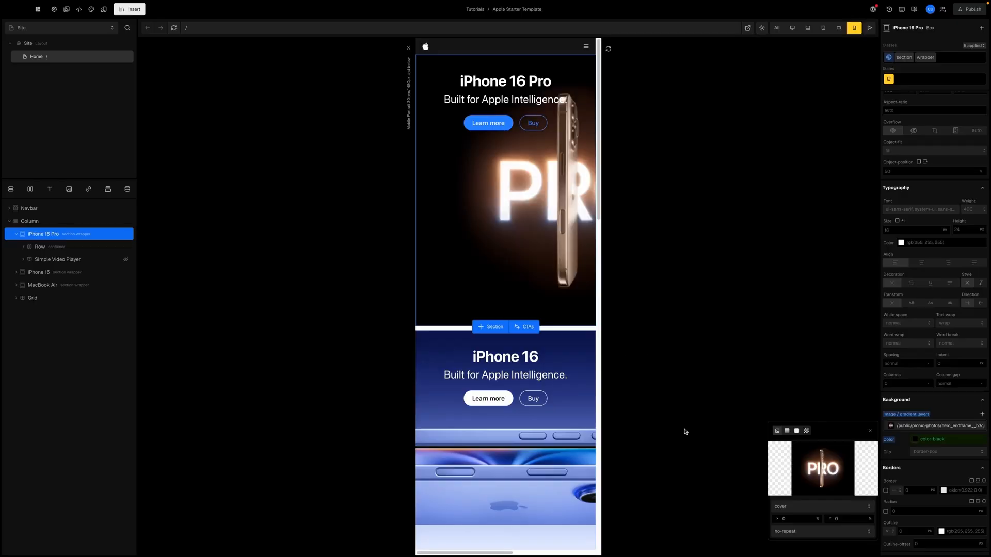
- Set the iPhone 16 Pro section's background image size to contain and its Y position to 50%
{"action": "left_click", "coordinate": [787, 507]}
{"action": "left_click", "coordinate": [782, 519]}
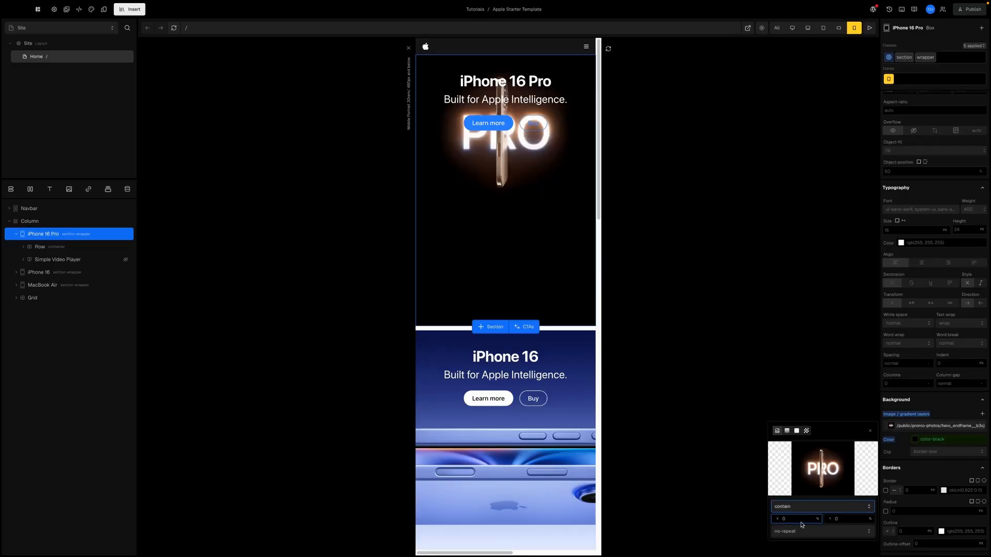
{"action": "left_click", "coordinate": [840, 520]}
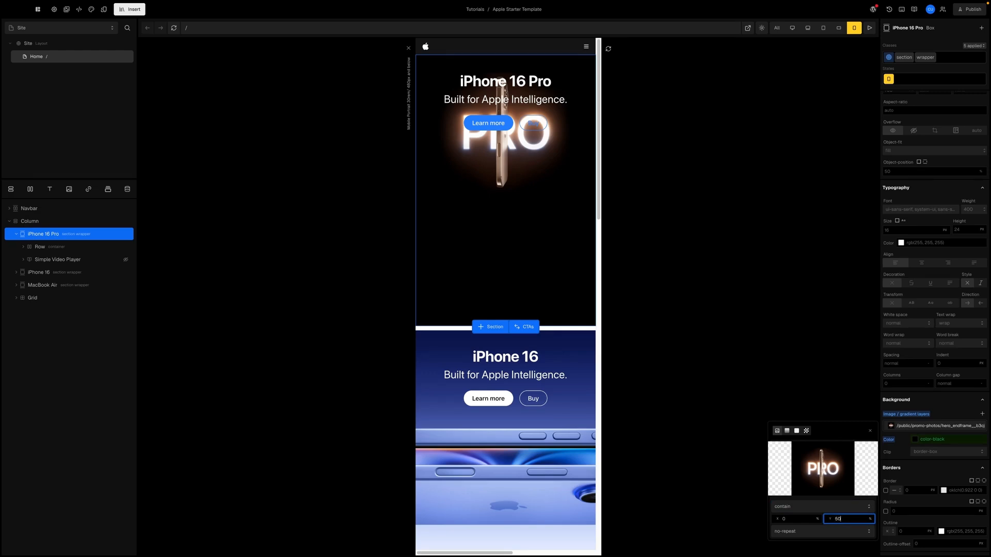
{"action": "type", "text": "50"}
{"action": "key", "text": "Return"}
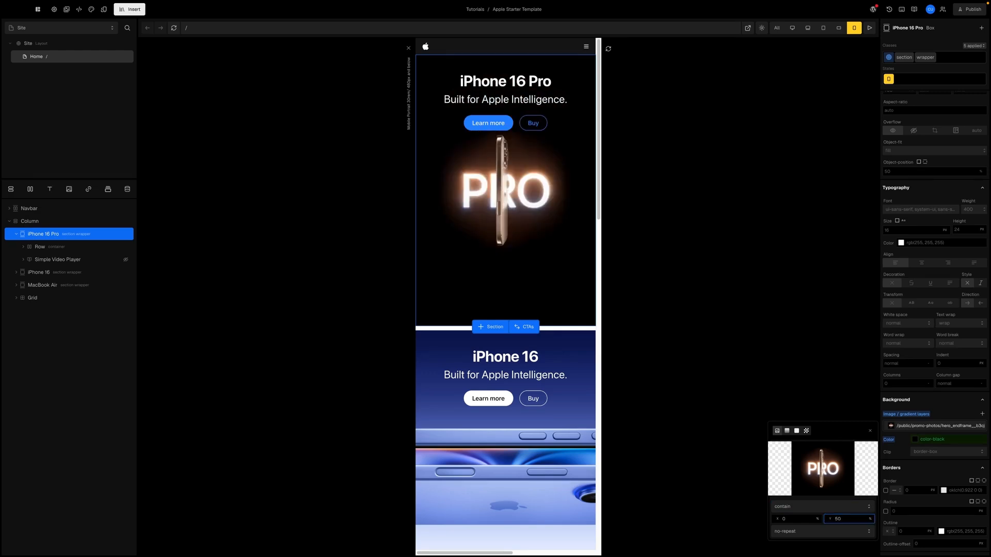
{"action": "left_click", "coordinate": [919, 467]}
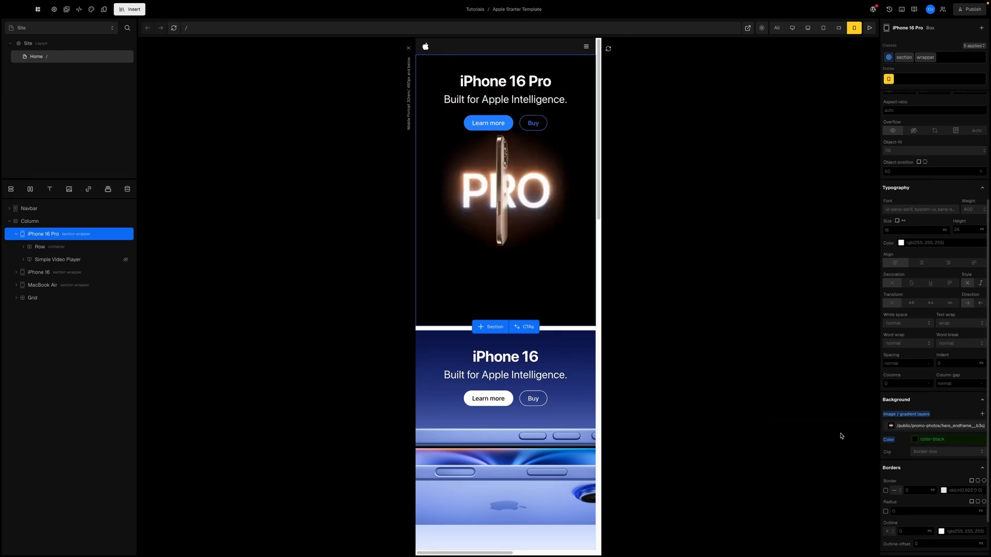
- Switch to the published reference page in the browser, preview it as iPhone 14 Pro Max, and examine its iPhone 16 section
{"action": "key", "text": "super+Tab"}
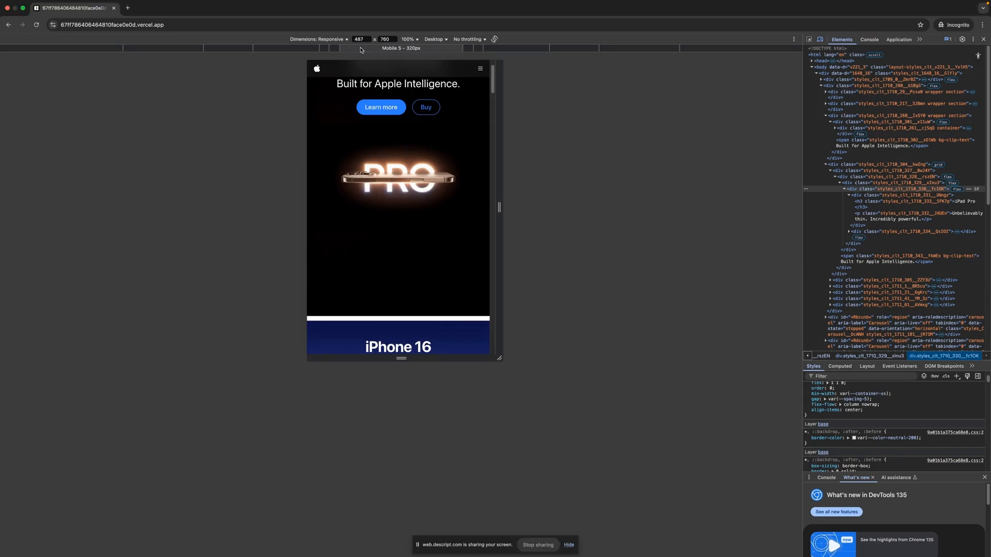
{"action": "left_click_drag", "start_coordinate": [499, 177], "coordinate": [478, 177]}
{"action": "left_click", "coordinate": [333, 39]}
{"action": "left_click", "coordinate": [325, 86]}
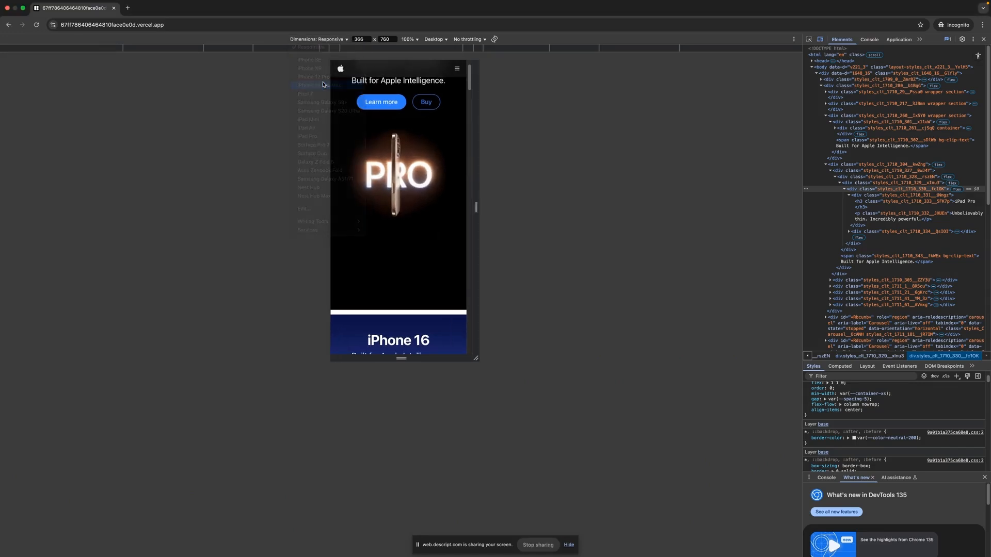
{"action": "scroll", "coordinate": [433, 214], "scroll_direction": "down", "scroll_amount": 2}
{"action": "scroll", "coordinate": [433, 213], "scroll_direction": "down", "scroll_amount": 2}
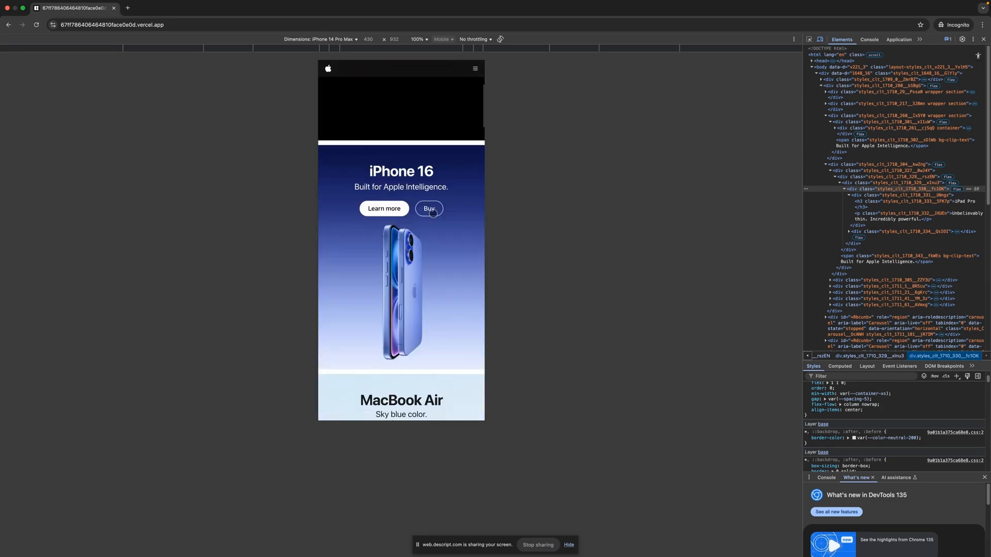
{"action": "scroll", "coordinate": [411, 281], "scroll_direction": "down", "scroll_amount": 1}
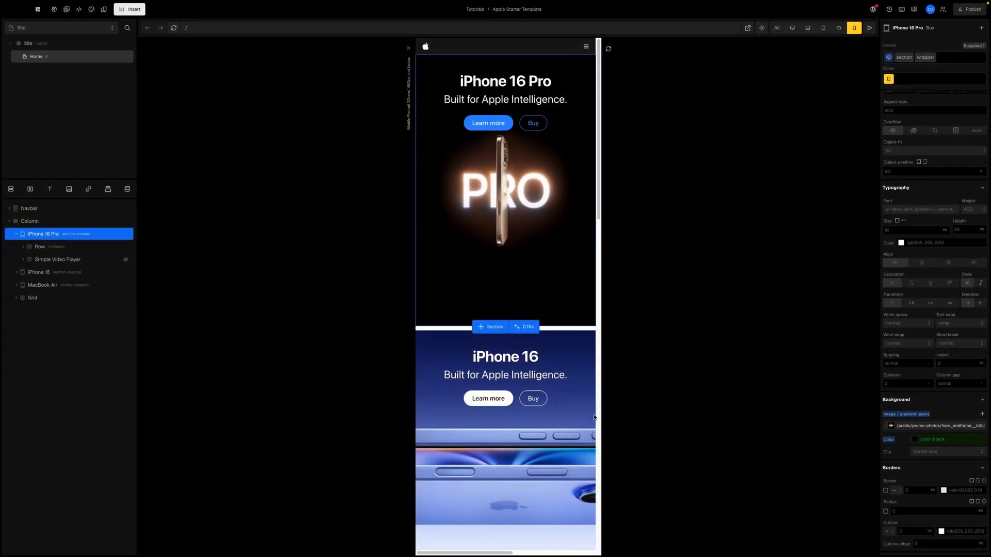
- Back in the builder, replace the iPhone 16 section's Mobile Portrait background image with promo_iphone16_avail__cl72dn7xdfv6_large.jpg from promo-photos
{"action": "left_click", "coordinate": [470, 409]}
{"action": "scroll", "coordinate": [476, 383], "scroll_direction": "down", "scroll_amount": 3}
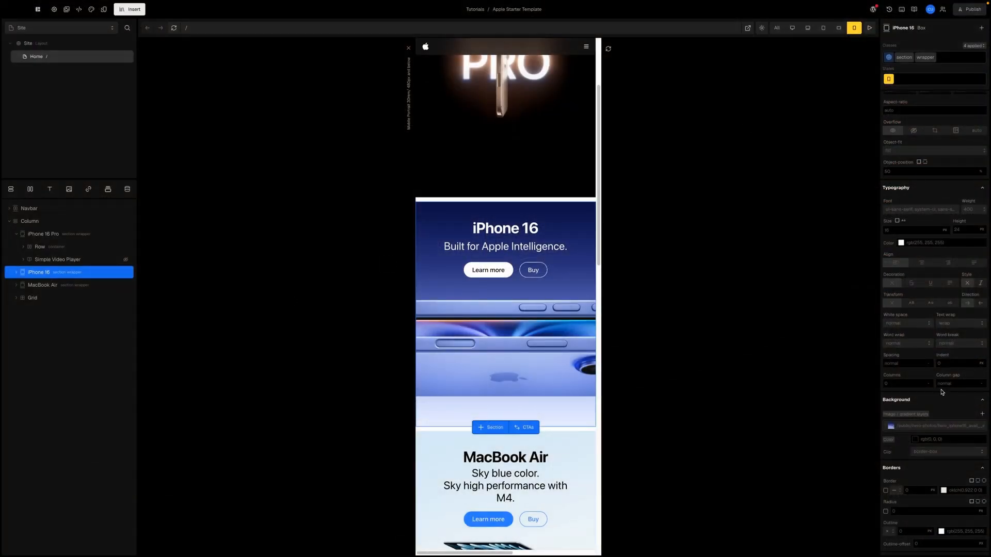
{"action": "scroll", "coordinate": [918, 400], "scroll_direction": "down", "scroll_amount": 1}
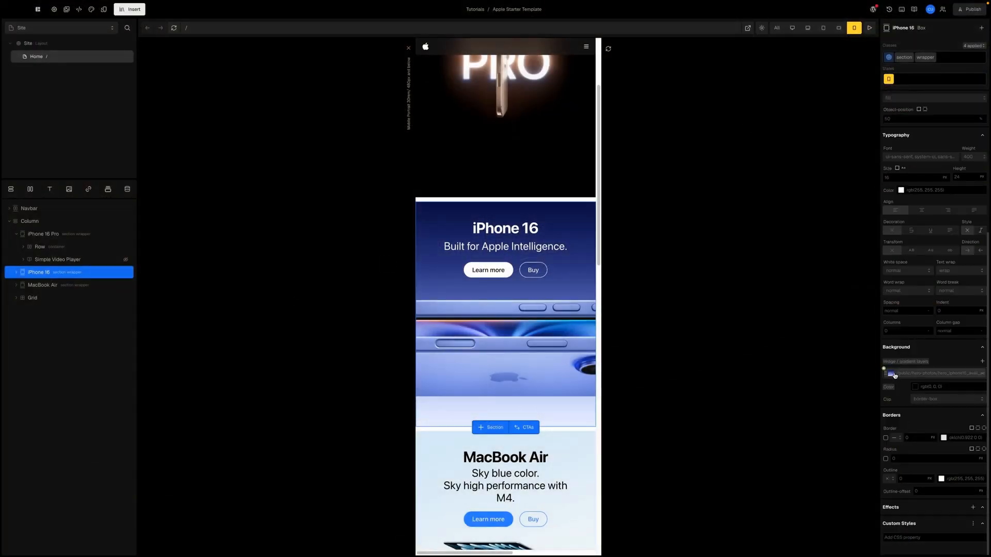
{"action": "left_click", "coordinate": [890, 373]}
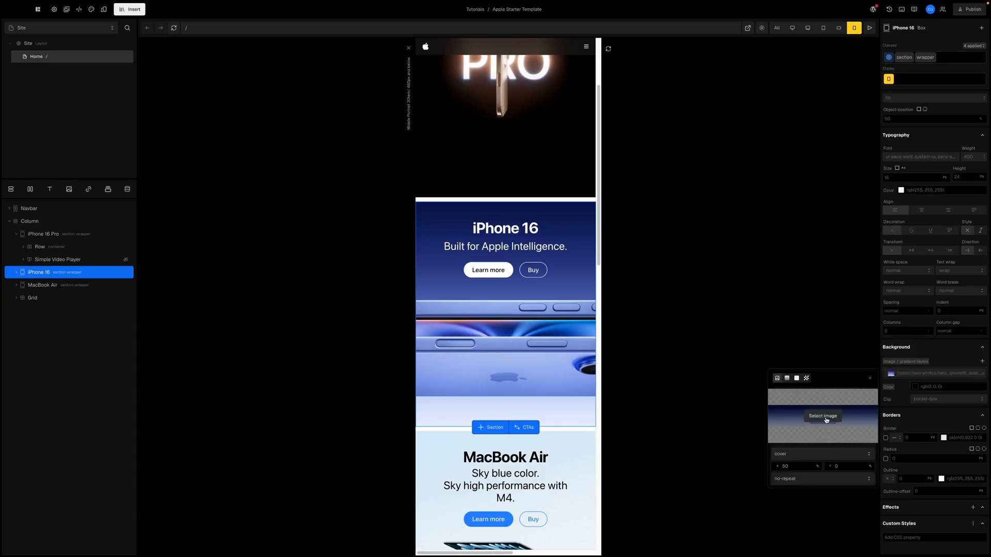
{"action": "left_click", "coordinate": [824, 417]}
{"action": "scroll", "coordinate": [441, 295], "scroll_direction": "down", "scroll_amount": 2}
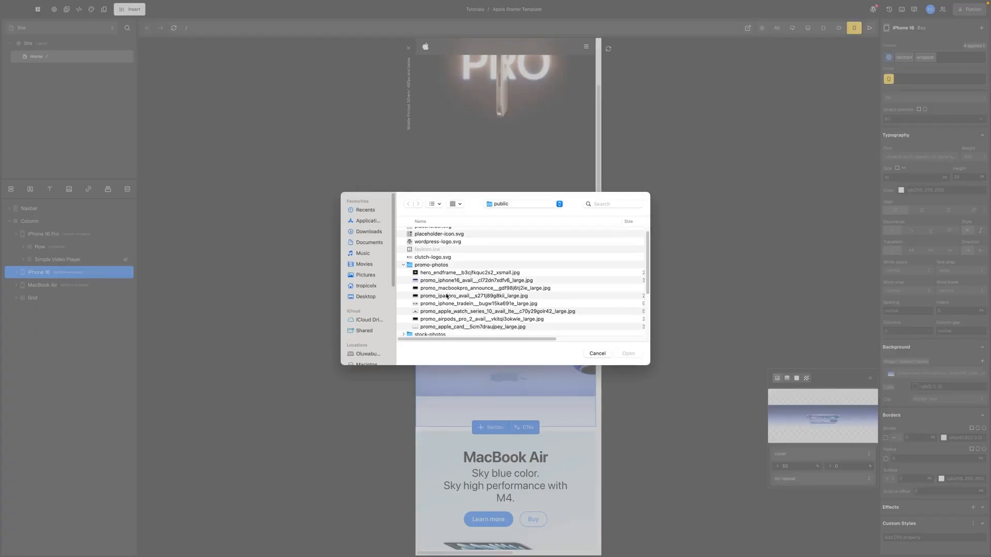
{"action": "scroll", "coordinate": [444, 284], "scroll_direction": "down", "scroll_amount": 5}
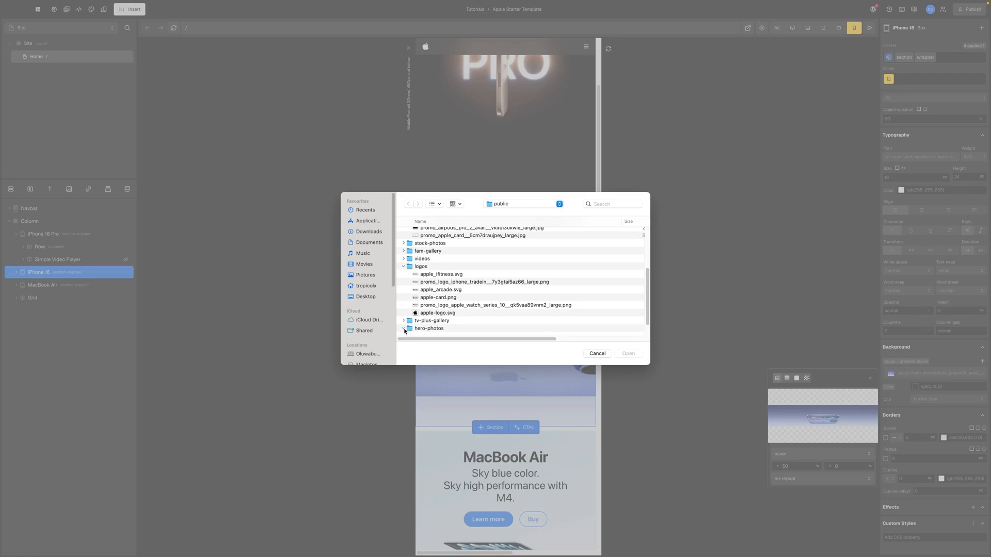
{"action": "scroll", "coordinate": [413, 322], "scroll_direction": "down", "scroll_amount": 2}
{"action": "scroll", "coordinate": [433, 310], "scroll_direction": "up", "scroll_amount": 4}
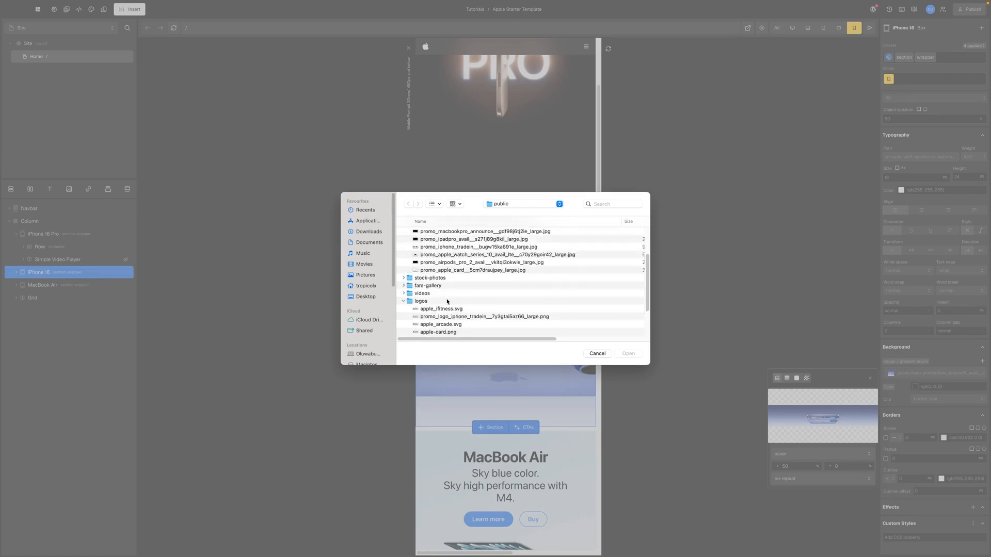
{"action": "scroll", "coordinate": [447, 302], "scroll_direction": "up", "scroll_amount": 2}
{"action": "left_click", "coordinate": [451, 259]}
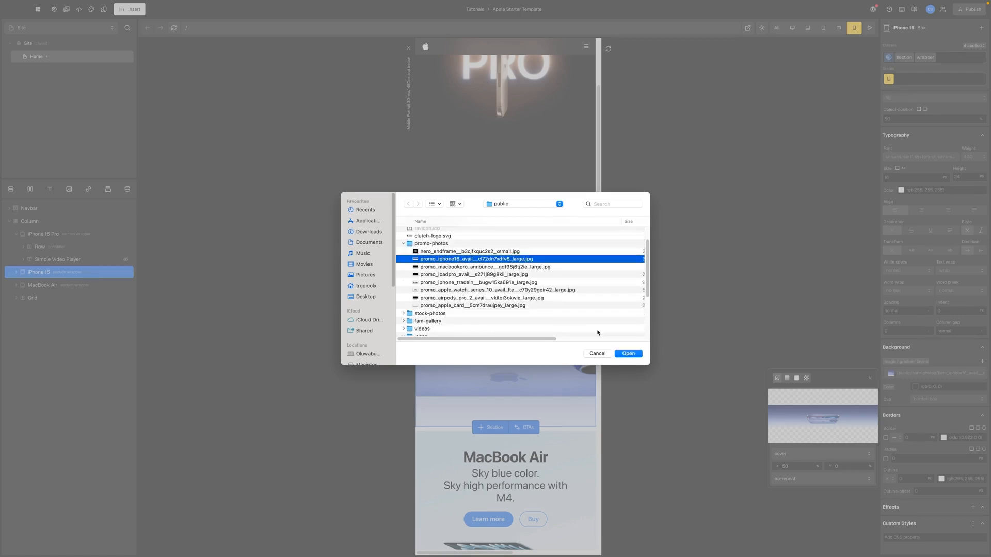
{"action": "left_click", "coordinate": [628, 354]}
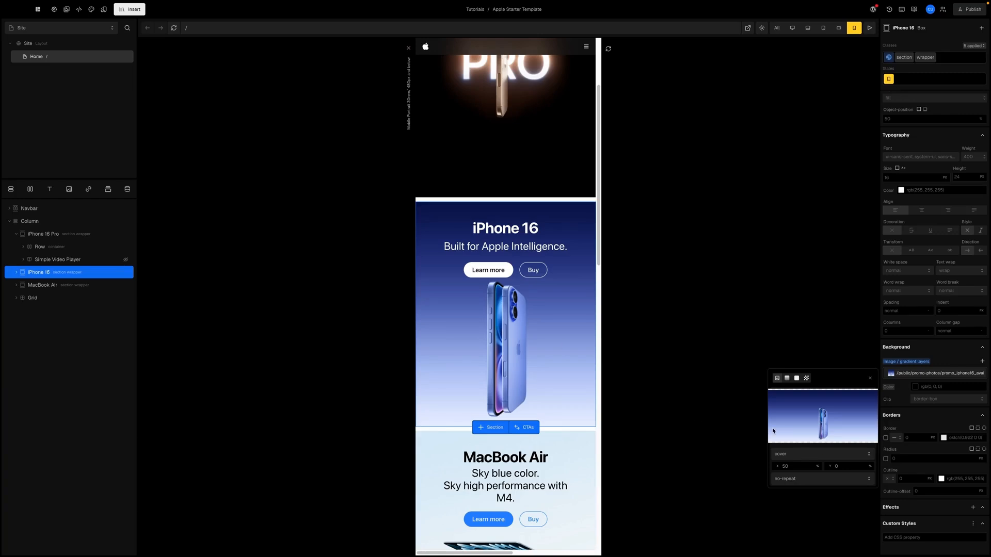
{"action": "left_click", "coordinate": [933, 422]}
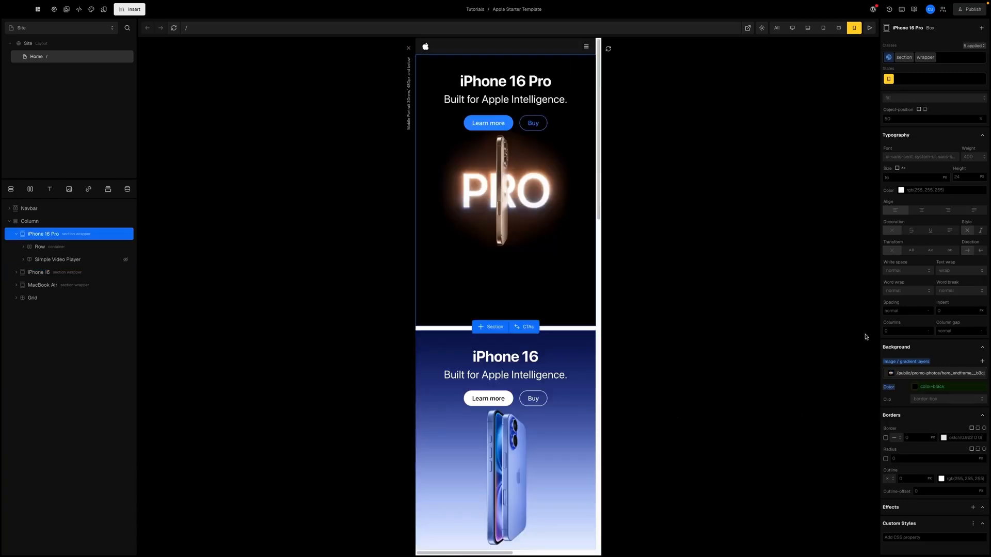
- Select the product Grid below the MacBook Air section and collapse the iPhone 16 Pro layer
{"action": "scroll", "coordinate": [924, 344], "scroll_direction": "up", "scroll_amount": 4}
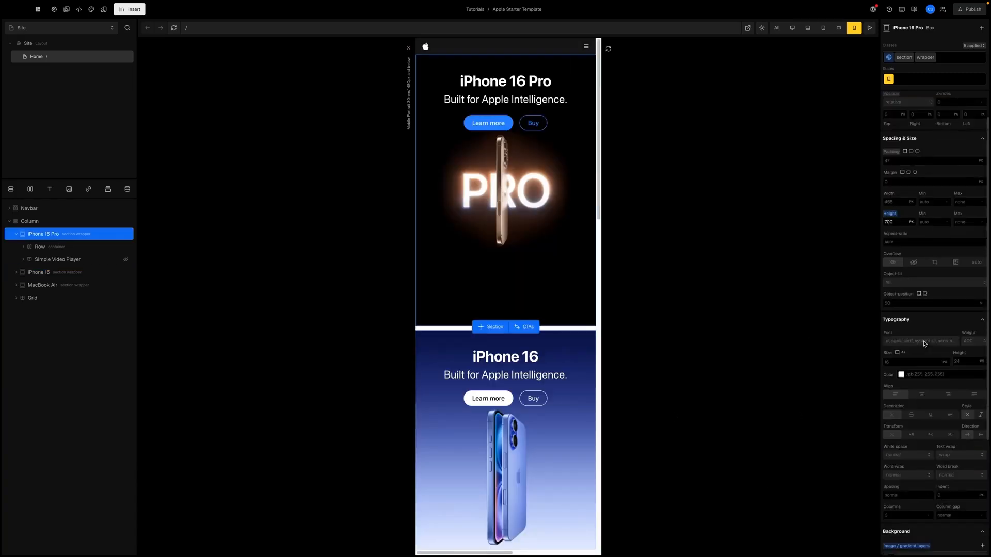
{"action": "scroll", "coordinate": [924, 344], "scroll_direction": "up", "scroll_amount": 3}
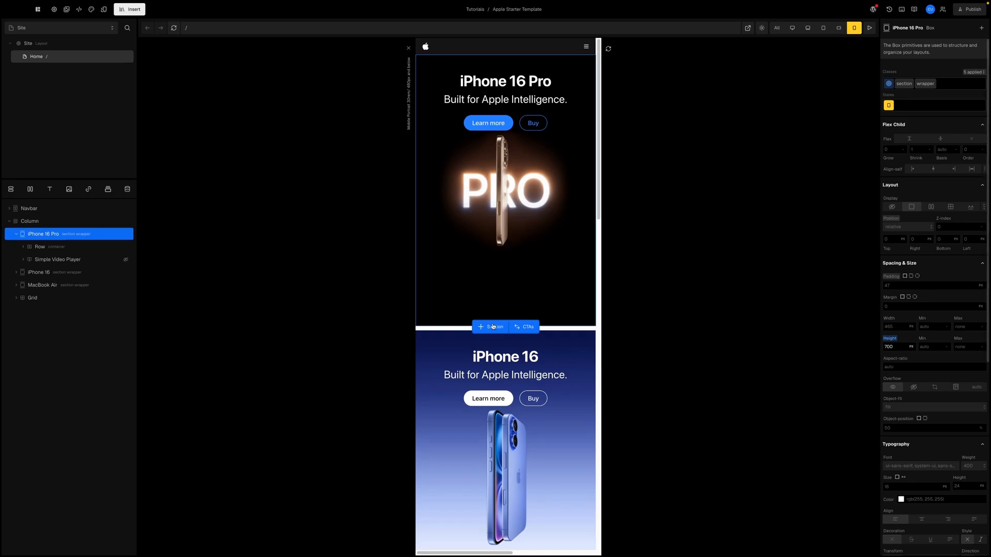
{"action": "scroll", "coordinate": [480, 342], "scroll_direction": "down", "scroll_amount": 3}
{"action": "scroll", "coordinate": [479, 342], "scroll_direction": "up", "scroll_amount": 3}
{"action": "scroll", "coordinate": [485, 356], "scroll_direction": "down", "scroll_amount": 10}
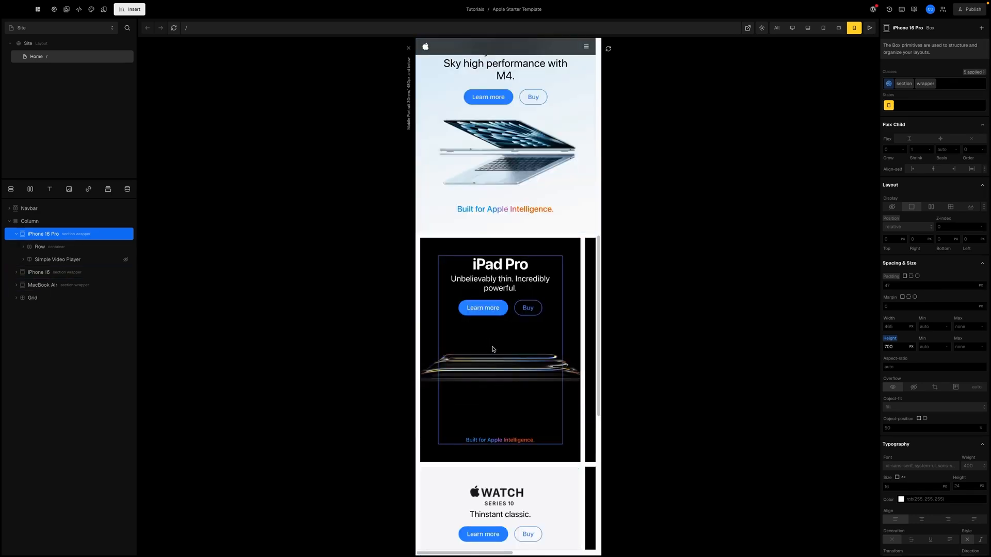
{"action": "left_click", "coordinate": [36, 298]}
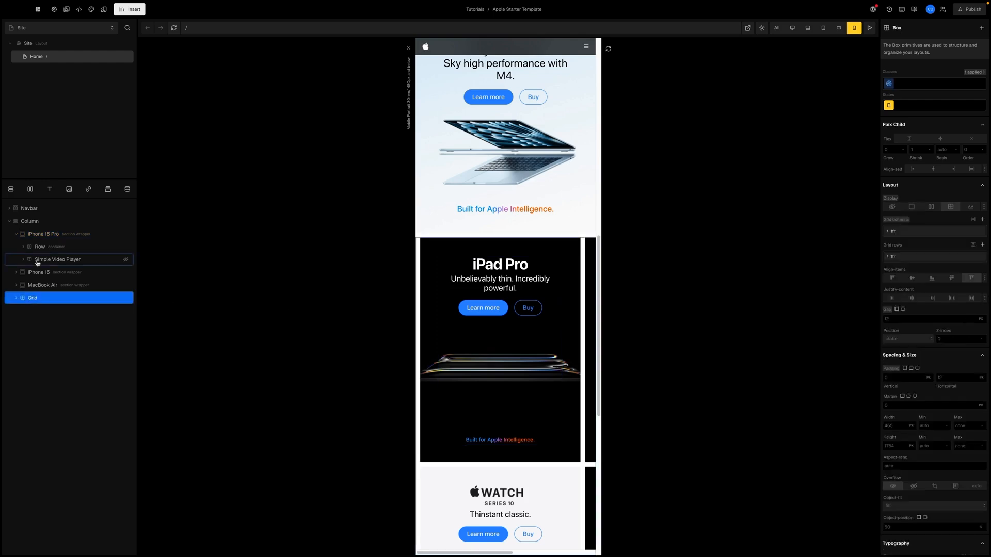
{"action": "left_click", "coordinate": [17, 234]}
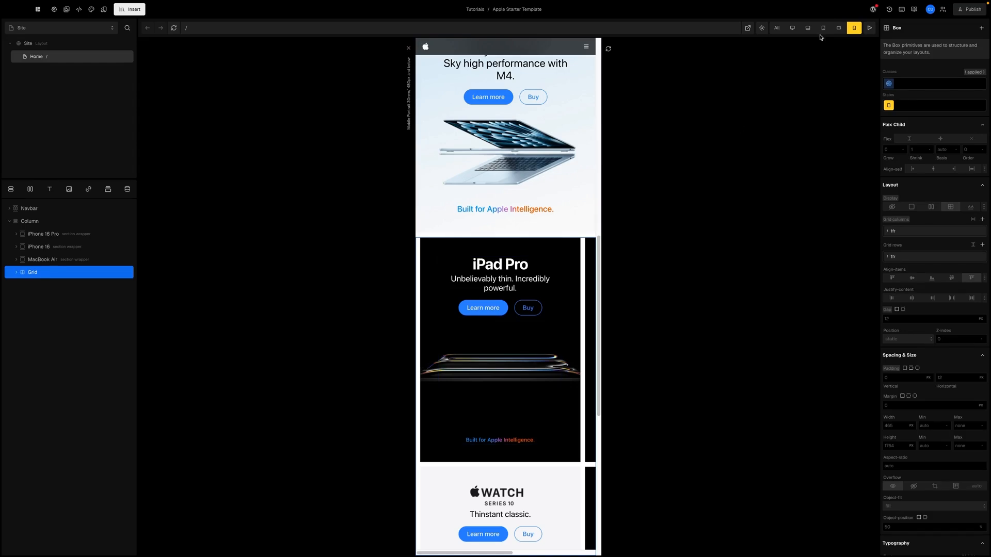
- At the Mobile Landscape breakpoint, change the product Grid's display to flex with a vertical column direction
{"action": "left_click", "coordinate": [838, 29]}
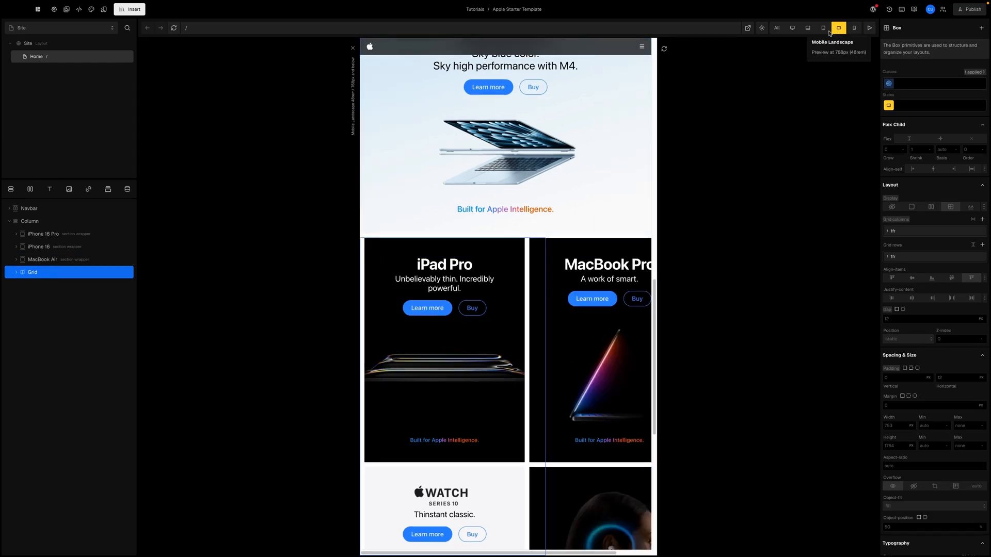
{"action": "scroll", "coordinate": [509, 309], "scroll_direction": "down", "scroll_amount": 4}
{"action": "scroll", "coordinate": [510, 315], "scroll_direction": "up", "scroll_amount": 2}
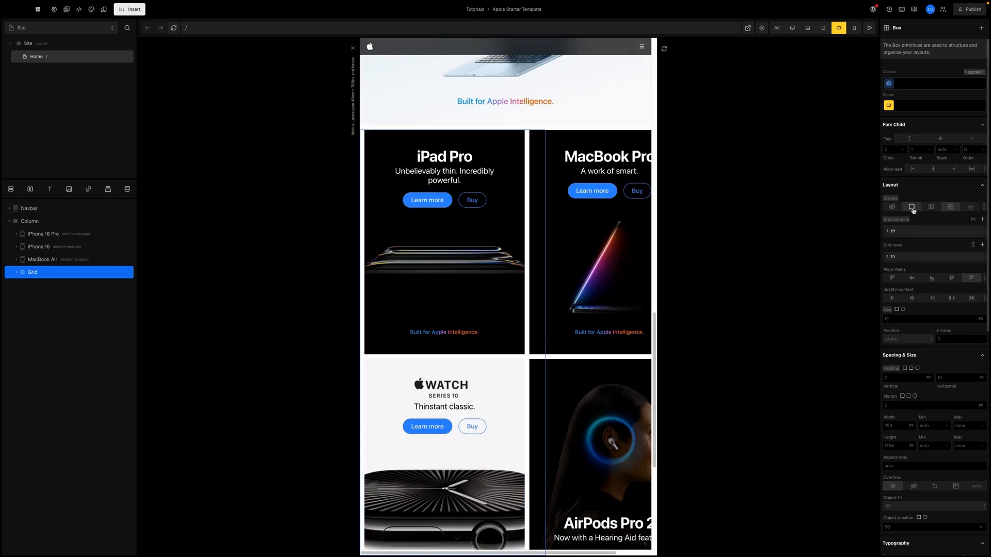
{"action": "left_click", "coordinate": [929, 207]}
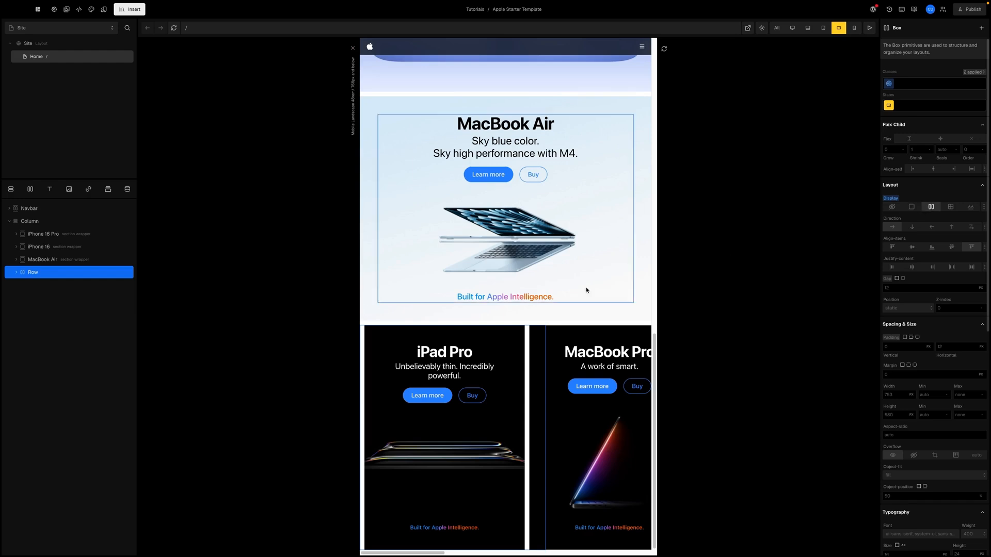
{"action": "left_click", "coordinate": [911, 228]}
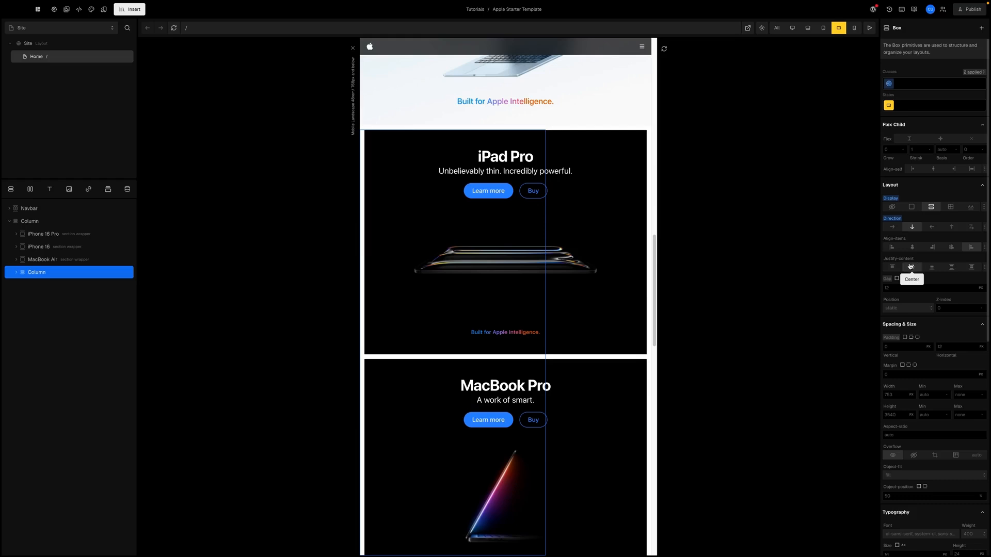
{"action": "scroll", "coordinate": [497, 306], "scroll_direction": "down", "scroll_amount": 6}
{"action": "scroll", "coordinate": [497, 309], "scroll_direction": "up", "scroll_amount": 5}
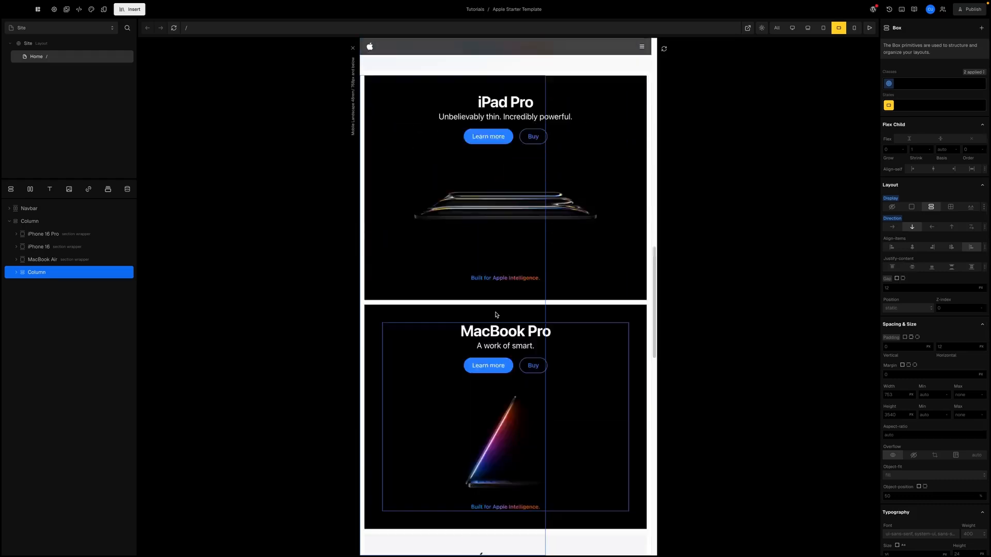
- Set the product column's horizontal padding to 0 px for Mobile Landscape
{"action": "scroll", "coordinate": [495, 315], "scroll_direction": "up", "scroll_amount": 2}
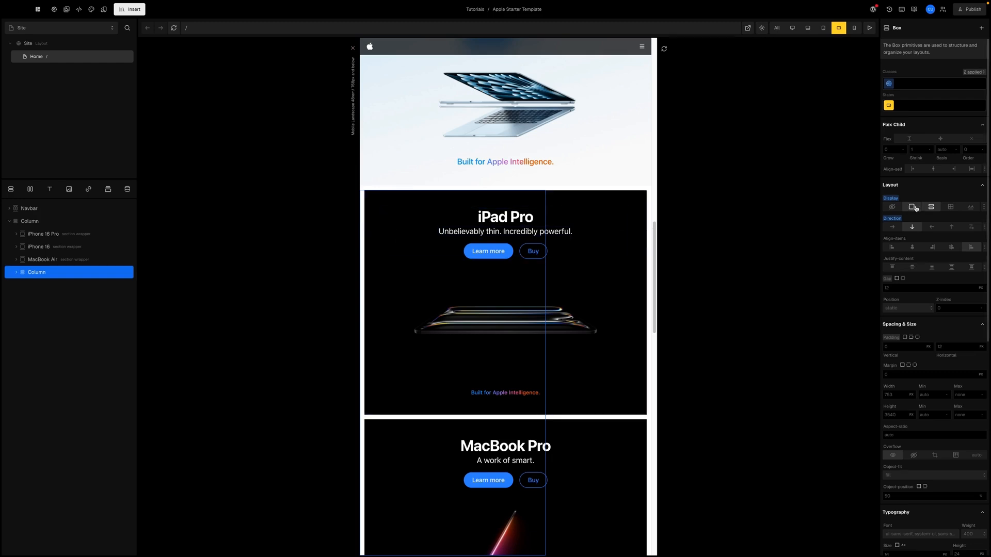
{"action": "scroll", "coordinate": [913, 289], "scroll_direction": "down", "scroll_amount": 1}
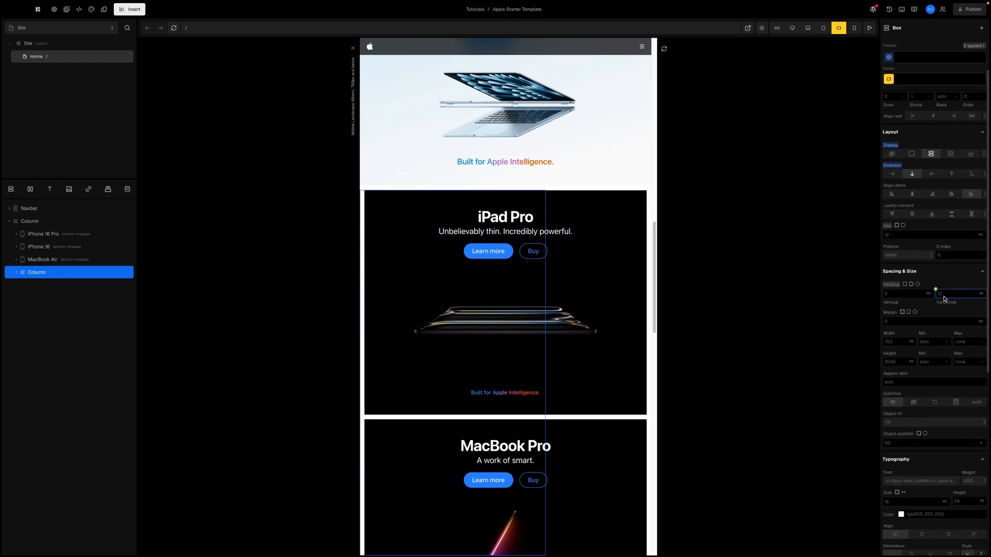
{"action": "left_click", "coordinate": [941, 294]}
{"action": "key", "text": "Return"}
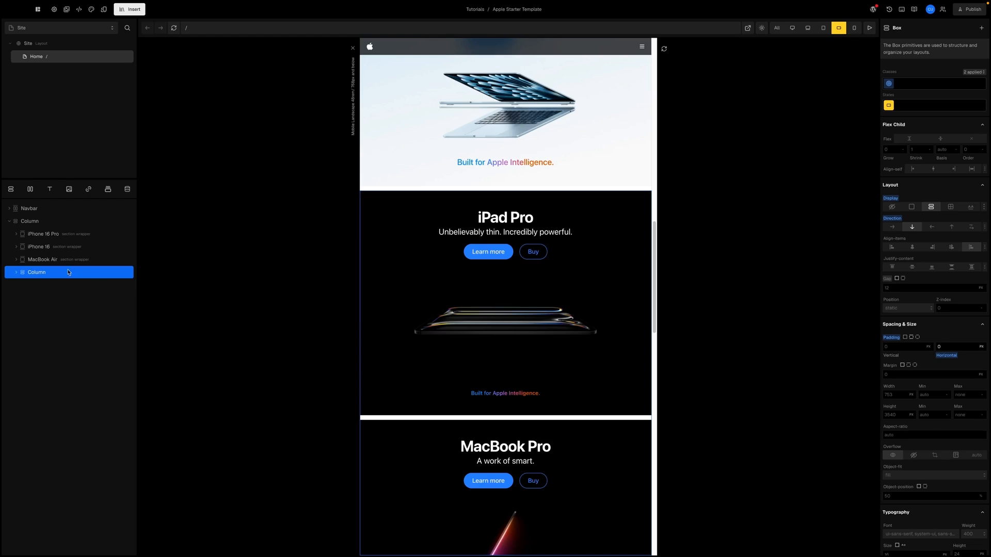
- At the Mobile Portrait breakpoint, set the horizontal padding of the iPhone 16 block's section class to 0 px
{"action": "double_click", "coordinate": [45, 248]}
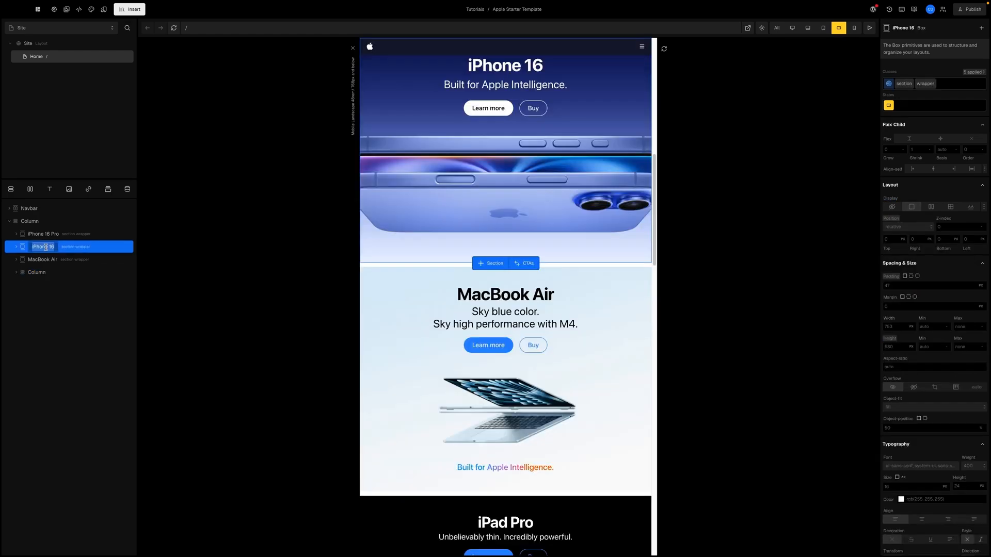
{"action": "left_click", "coordinate": [72, 248]}
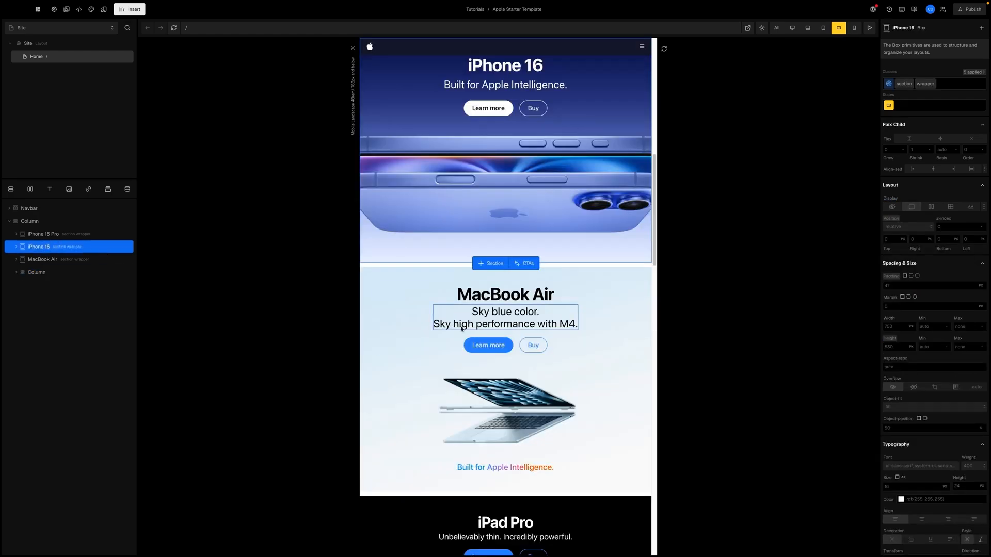
{"action": "scroll", "coordinate": [470, 329], "scroll_direction": "up", "scroll_amount": 3}
{"action": "scroll", "coordinate": [473, 331], "scroll_direction": "down", "scroll_amount": 2}
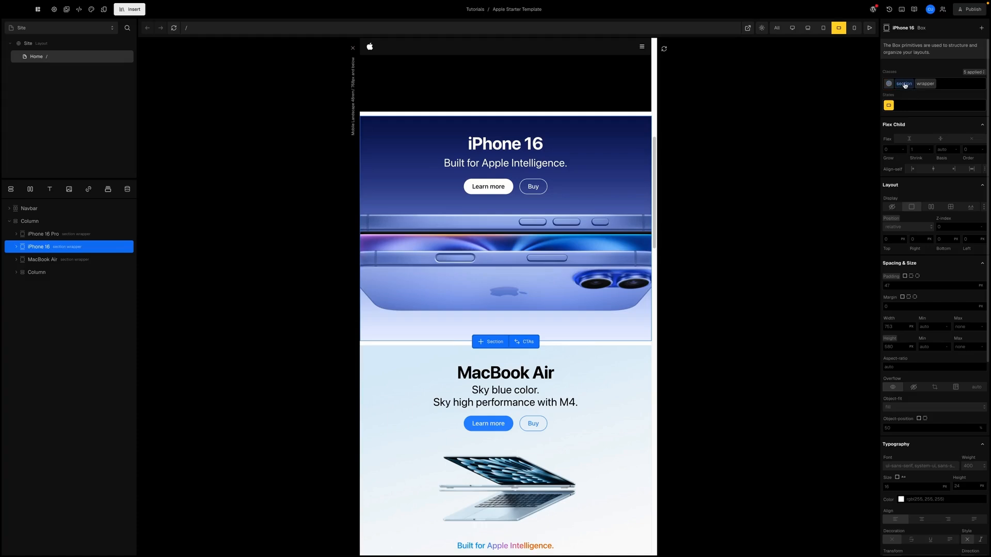
{"action": "mouse_move", "coordinate": [905, 85]}
{"action": "scroll", "coordinate": [899, 192], "scroll_direction": "down", "scroll_amount": 1}
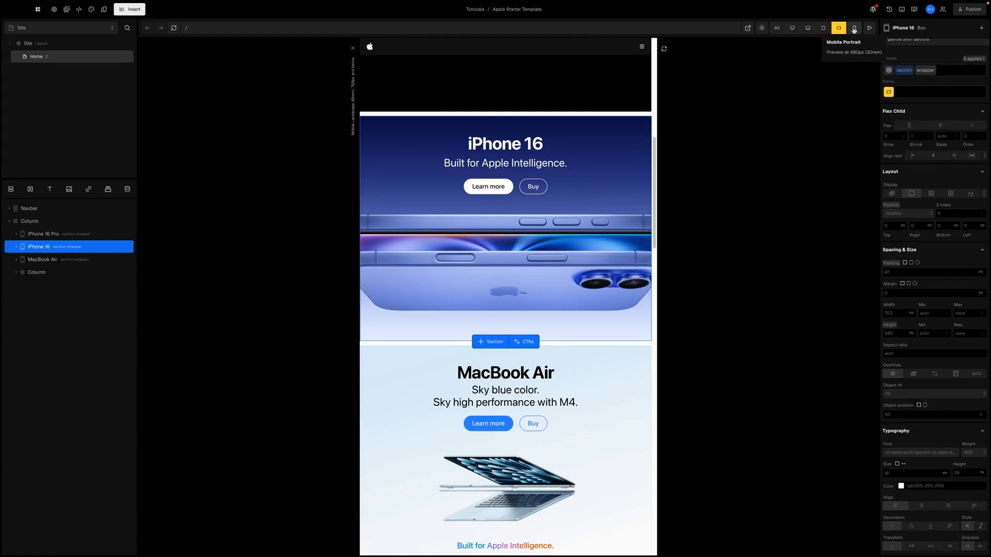
{"action": "left_click", "coordinate": [854, 29]}
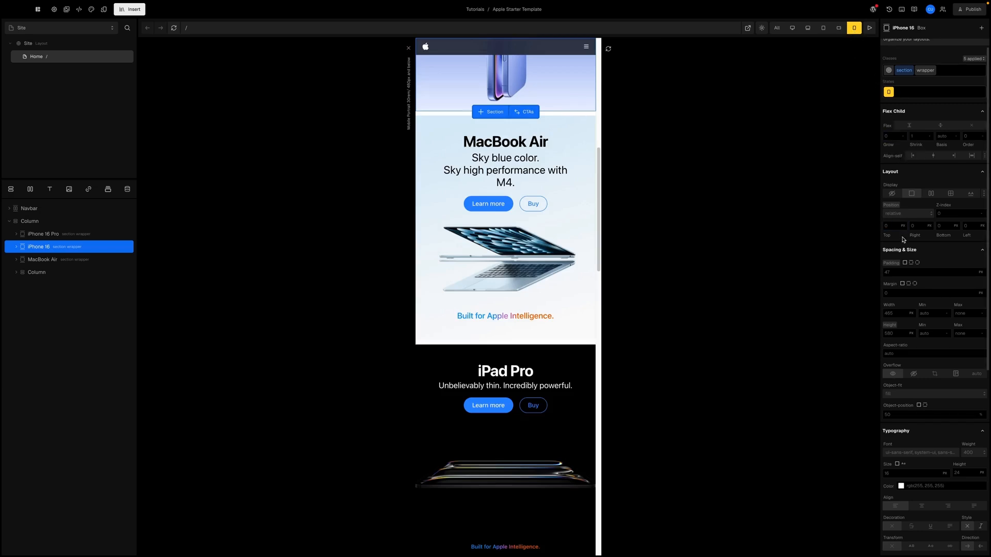
{"action": "scroll", "coordinate": [903, 239], "scroll_direction": "down", "scroll_amount": 5}
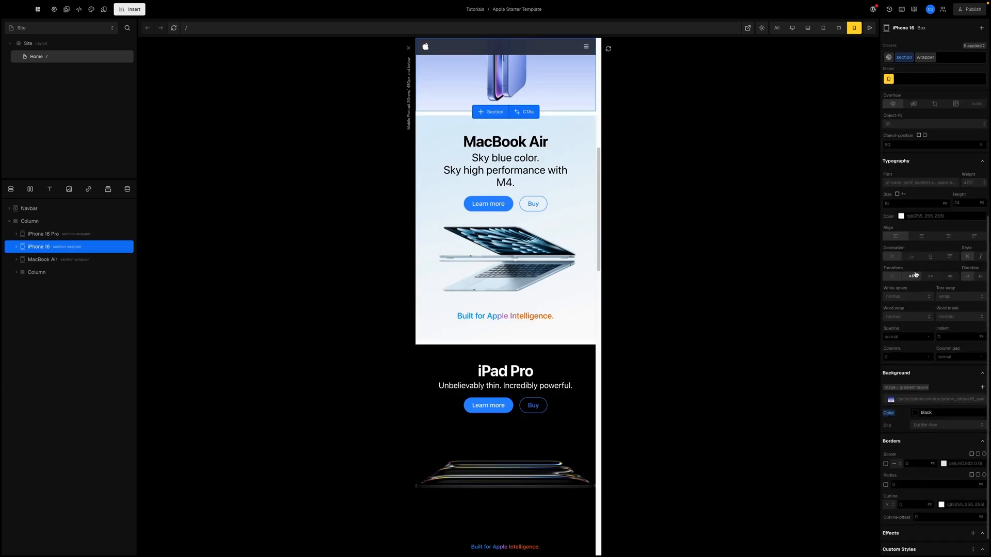
{"action": "scroll", "coordinate": [915, 274], "scroll_direction": "up", "scroll_amount": 5}
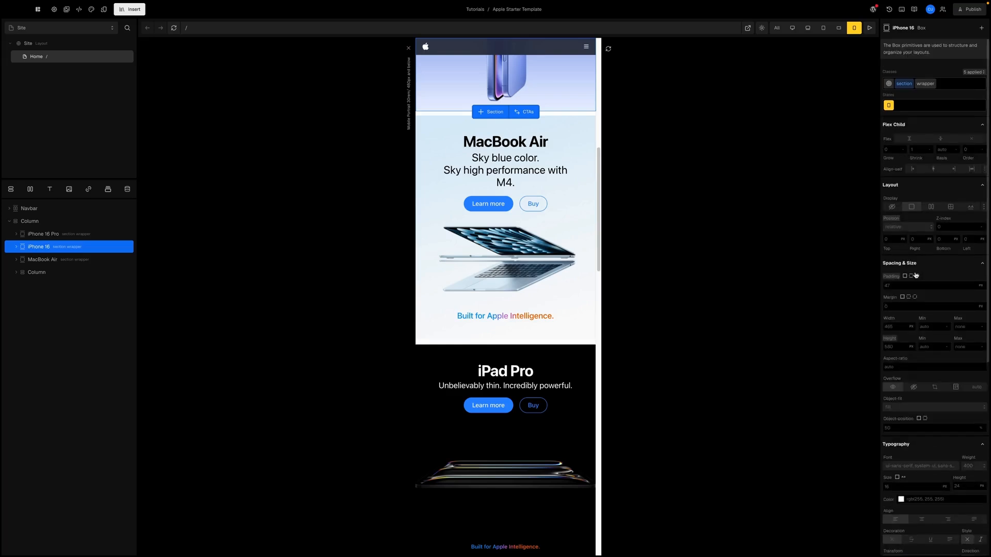
{"action": "left_click", "coordinate": [889, 106]}
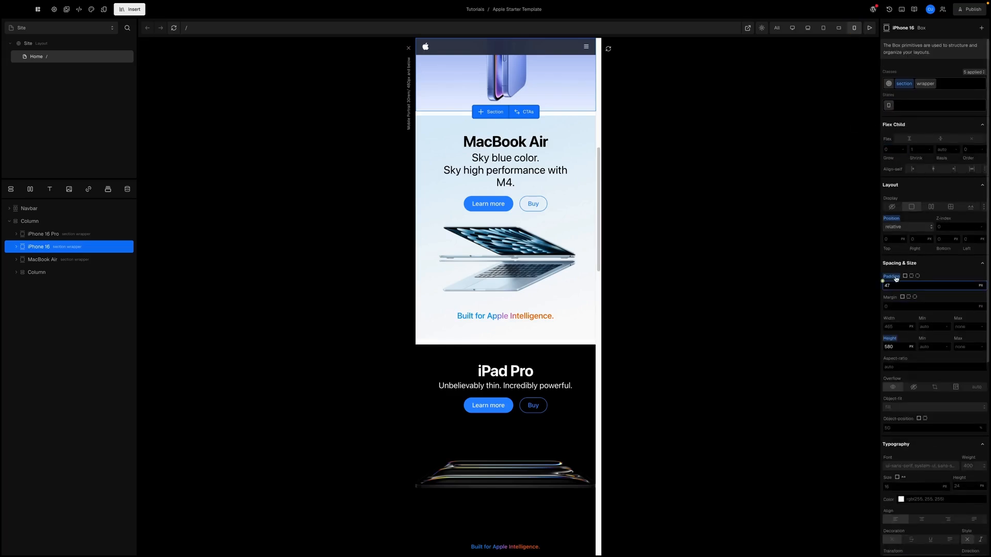
{"action": "left_click", "coordinate": [889, 105]}
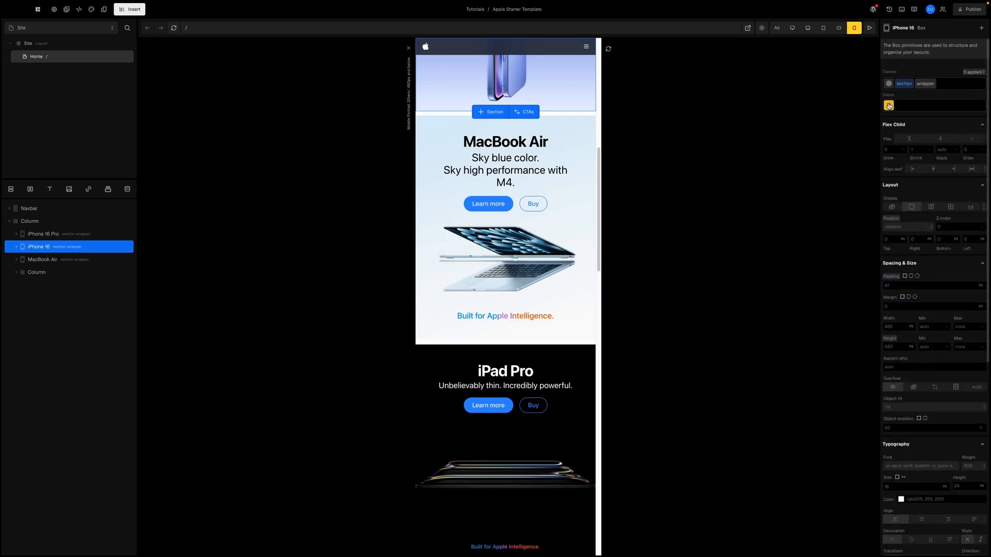
{"action": "left_click", "coordinate": [912, 277]}
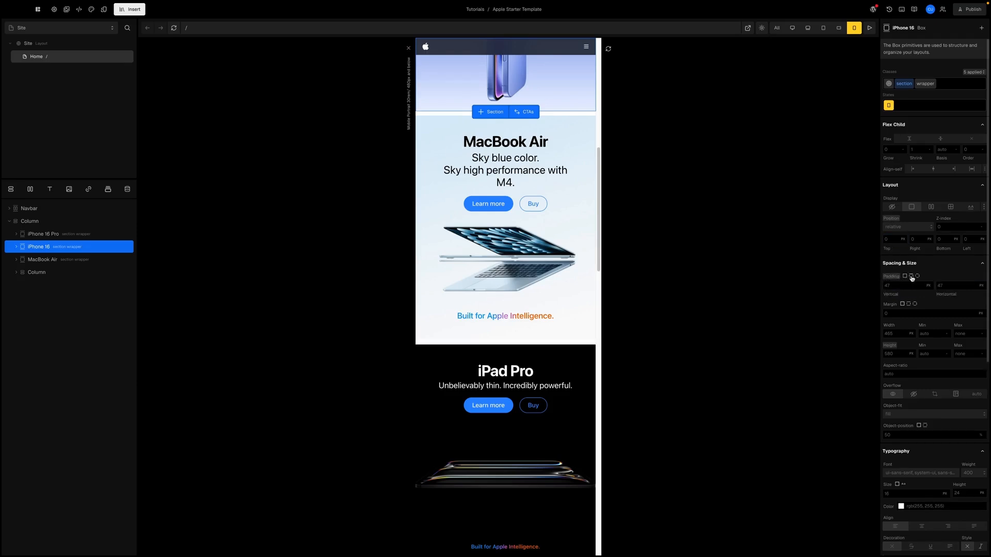
{"action": "left_click", "coordinate": [943, 287]}
{"action": "type", "text": "0"}
{"action": "key", "text": "Return"}
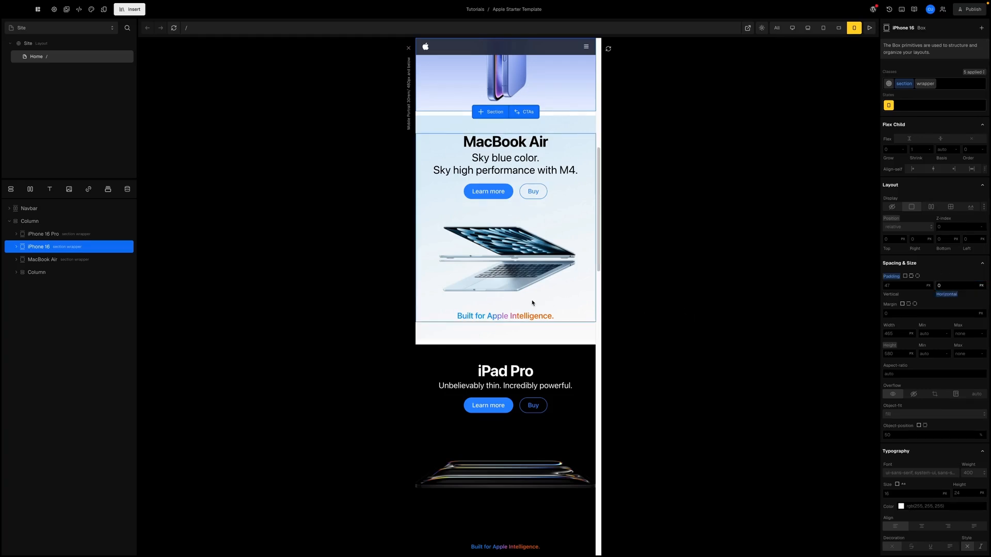
- Review the hero sections and the stacked product column at Mobile Portrait width
{"action": "scroll", "coordinate": [532, 303], "scroll_direction": "up", "scroll_amount": 10}
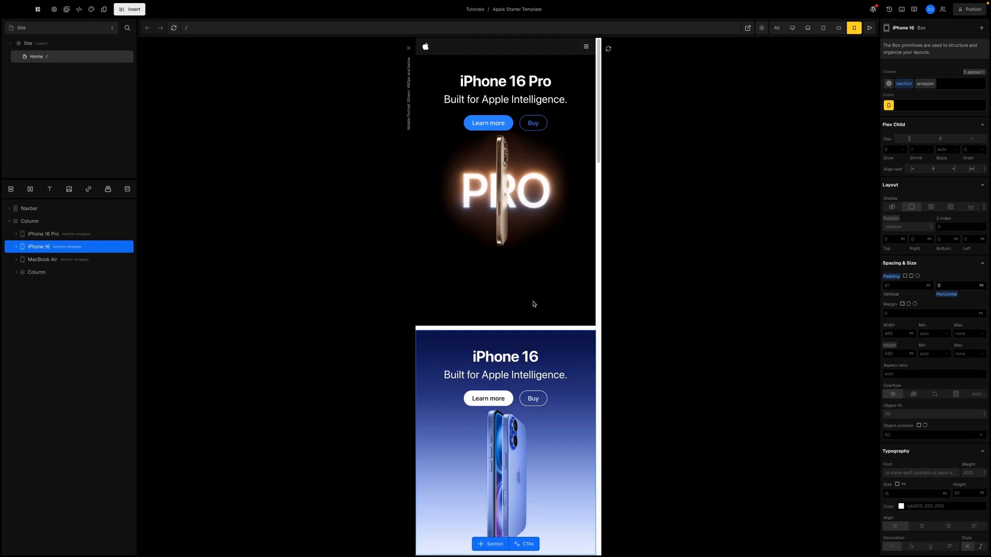
{"action": "scroll", "coordinate": [533, 304], "scroll_direction": "down", "scroll_amount": 15}
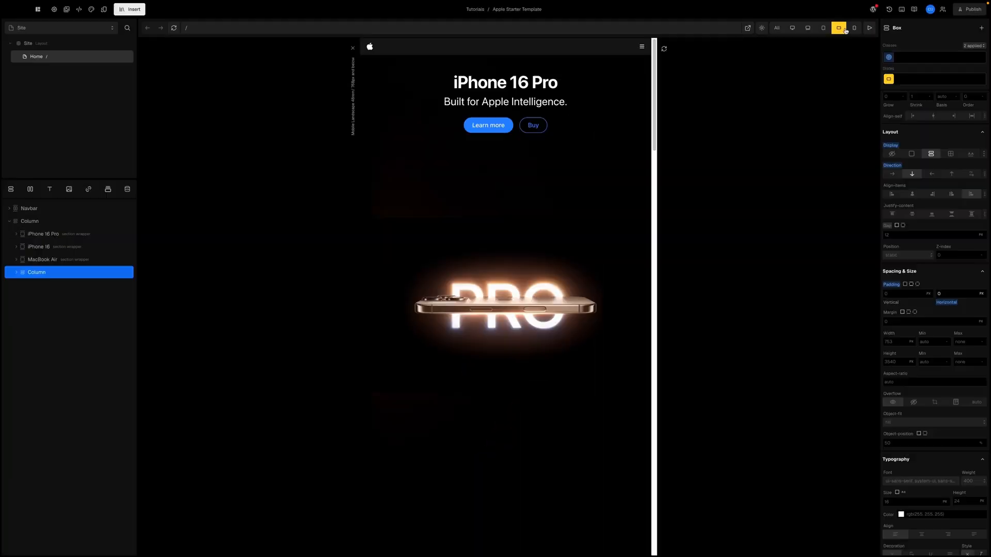
{"action": "left_click", "coordinate": [853, 29]}
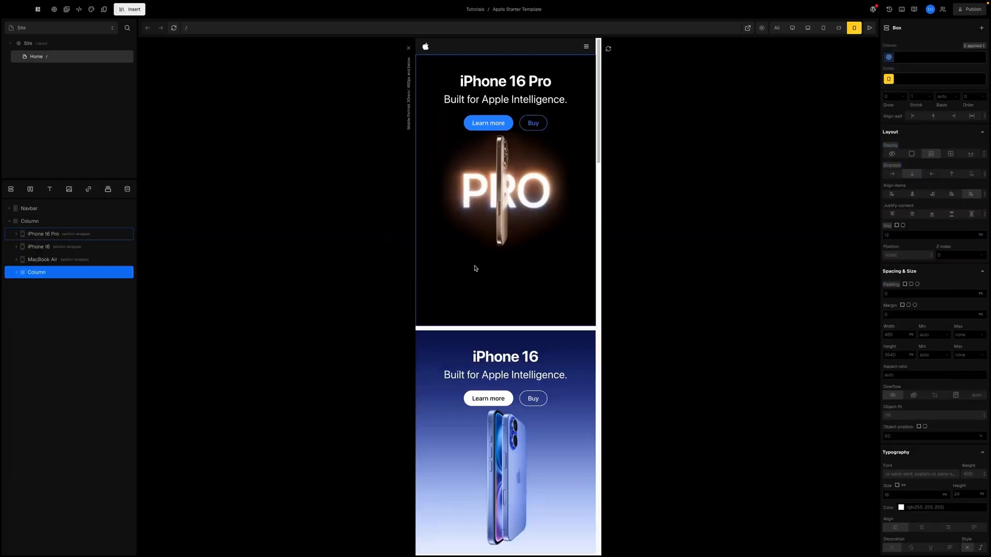
{"action": "scroll", "coordinate": [475, 268], "scroll_direction": "down", "scroll_amount": 15}
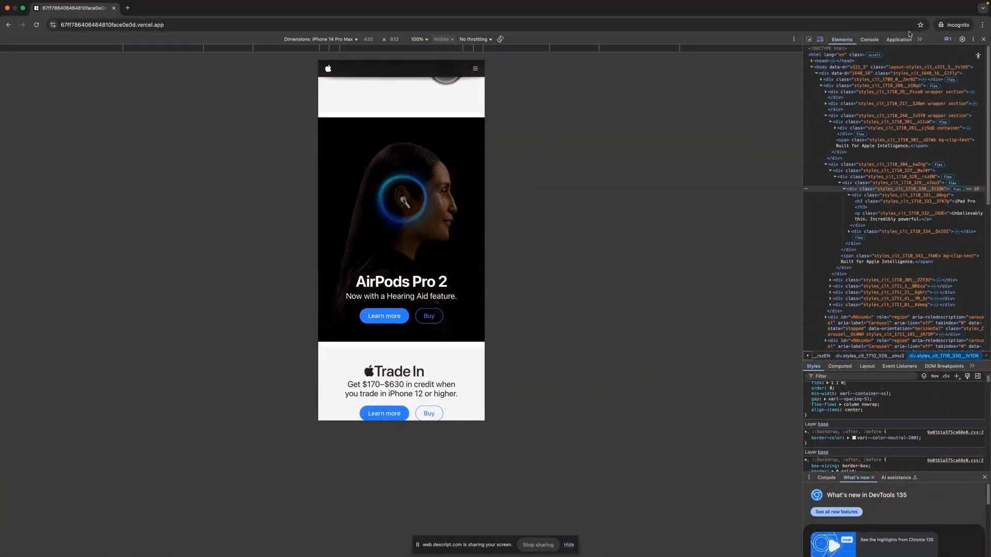
- Switch to the published site in Chrome, close the developer tools, and swipe through the large carousel below the product grid to examine its behaviour
{"action": "left_click", "coordinate": [983, 40]}
{"action": "scroll", "coordinate": [449, 266], "scroll_direction": "down", "scroll_amount": 5}
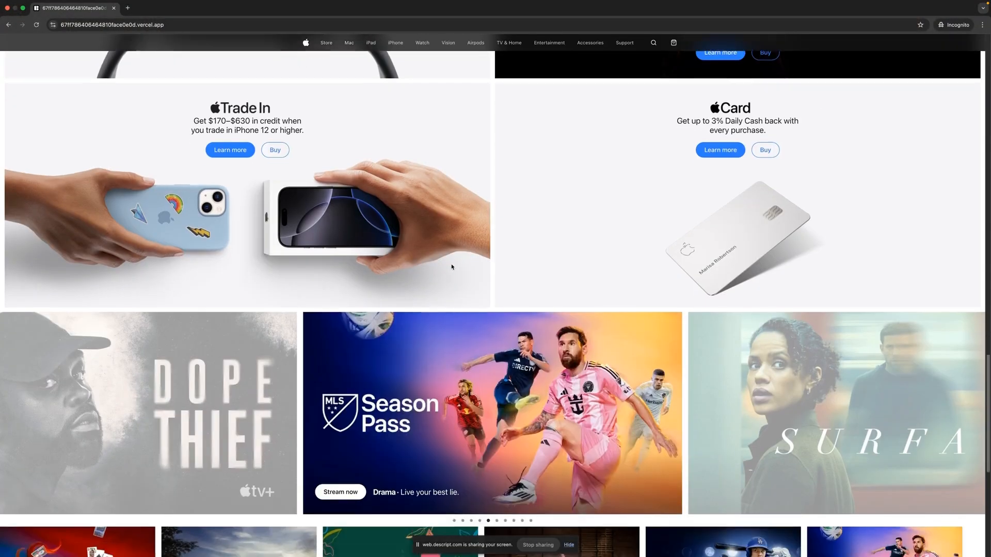
{"action": "scroll", "coordinate": [450, 267], "scroll_direction": "up", "scroll_amount": 2}
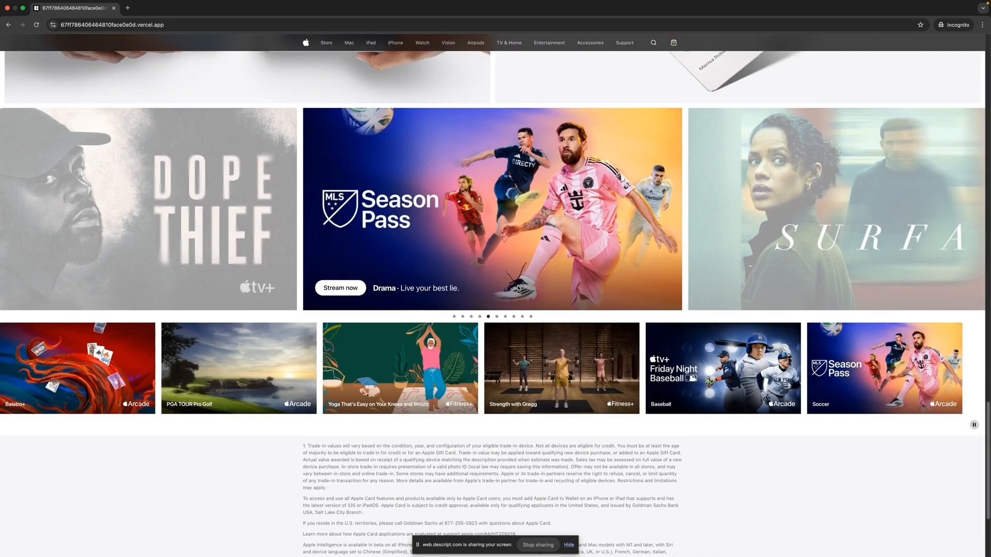
{"action": "left_click_drag", "start_coordinate": [522, 288], "coordinate": [434, 274]}
{"action": "left_click_drag", "start_coordinate": [537, 248], "coordinate": [444, 237]}
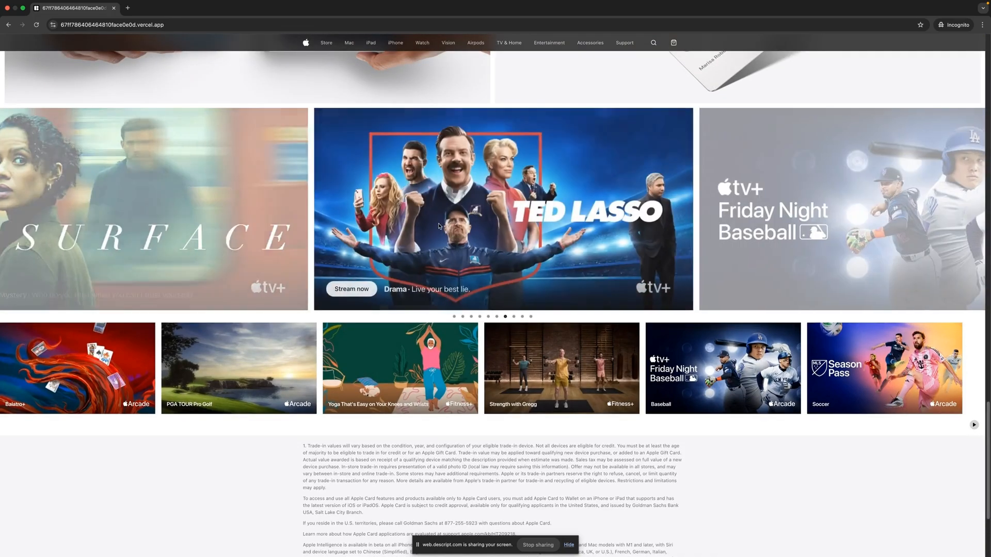
{"action": "left_click_drag", "start_coordinate": [535, 228], "coordinate": [382, 230]}
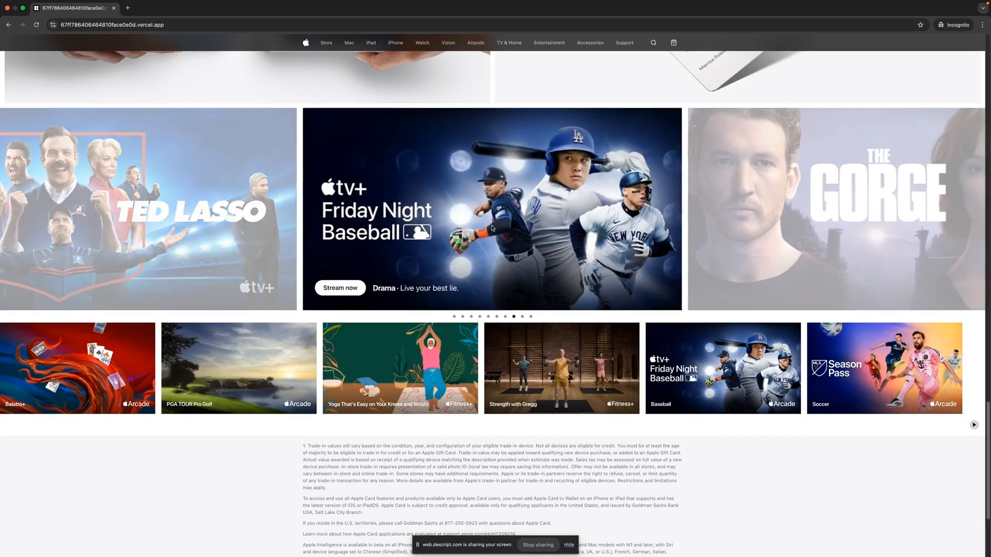
{"action": "mouse_move", "coordinate": [531, 228]}
{"action": "left_mouse_down"}
{"action": "mouse_move", "coordinate": [377, 232]}
{"action": "mouse_move", "coordinate": [387, 231]}
{"action": "left_mouse_up"}
{"action": "left_click_drag", "start_coordinate": [534, 231], "coordinate": [399, 230]}
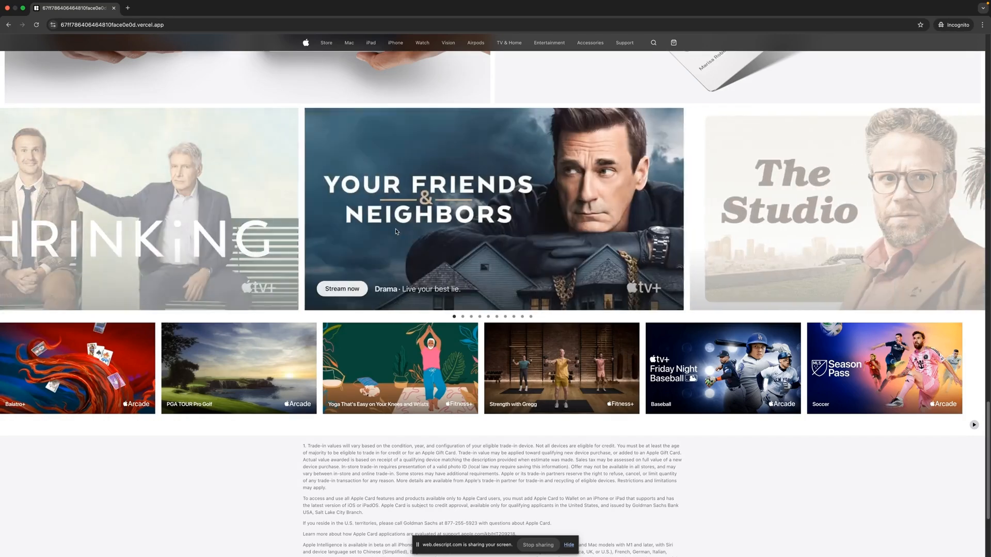
{"action": "left_click_drag", "start_coordinate": [529, 230], "coordinate": [333, 233]}
{"action": "left_click_drag", "start_coordinate": [521, 247], "coordinate": [395, 252]}
{"action": "scroll", "coordinate": [407, 253], "scroll_direction": "up", "scroll_amount": 1}
{"action": "scroll", "coordinate": [407, 253], "scroll_direction": "up", "scroll_amount": 3}
{"action": "scroll", "coordinate": [413, 237], "scroll_direction": "down", "scroll_amount": 4}
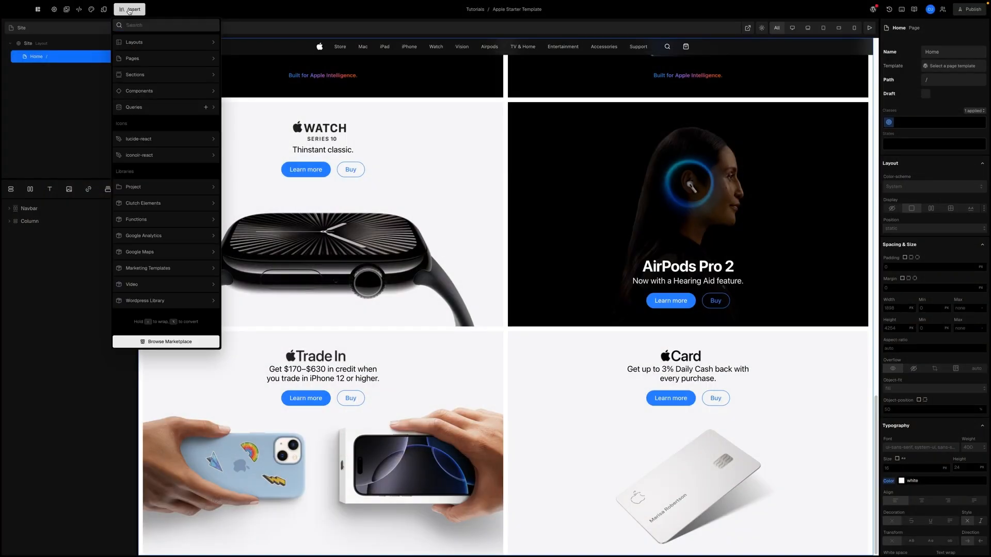
- Back in the builder, insert the basic Carousel component on the Home page and move it into the Column below the Grid
{"action": "left_click", "coordinate": [129, 10]}
{"action": "left_click", "coordinate": [130, 11]}
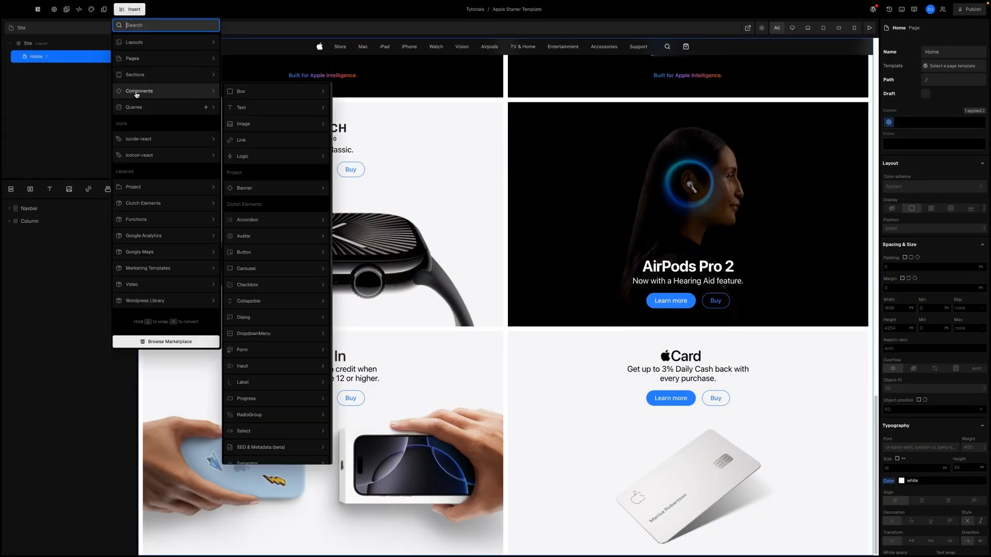
{"action": "mouse_move", "coordinate": [154, 95]}
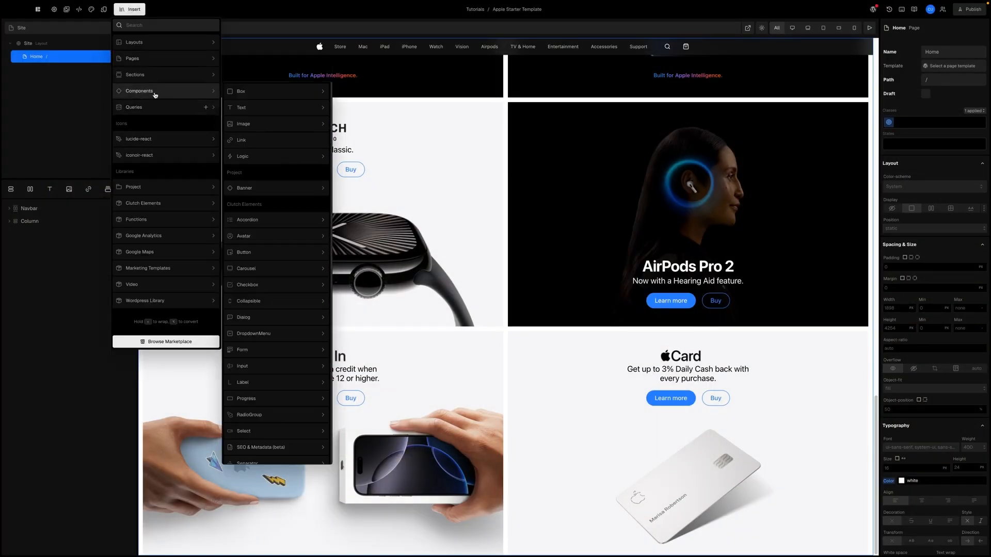
{"action": "mouse_move", "coordinate": [265, 275]}
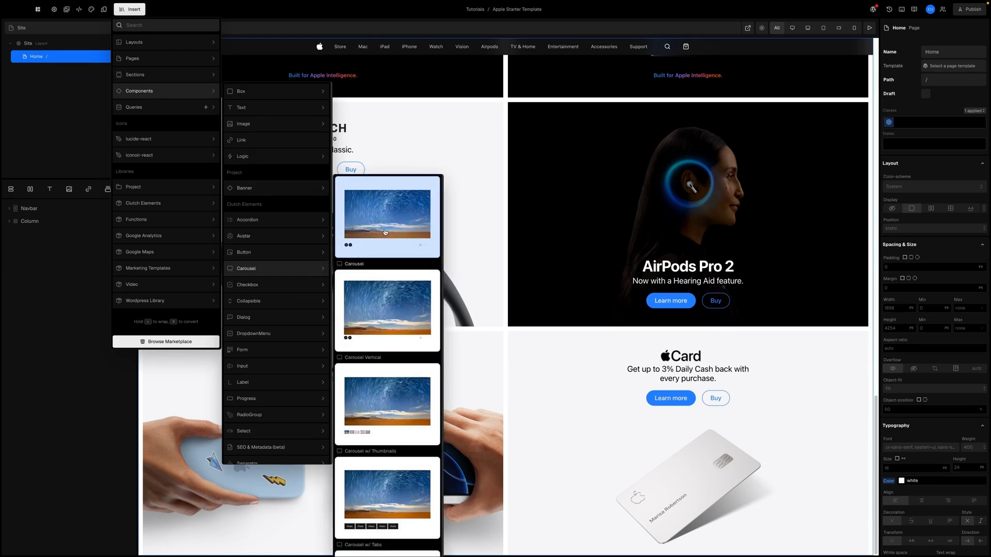
{"action": "scroll", "coordinate": [371, 310], "scroll_direction": "down", "scroll_amount": 5}
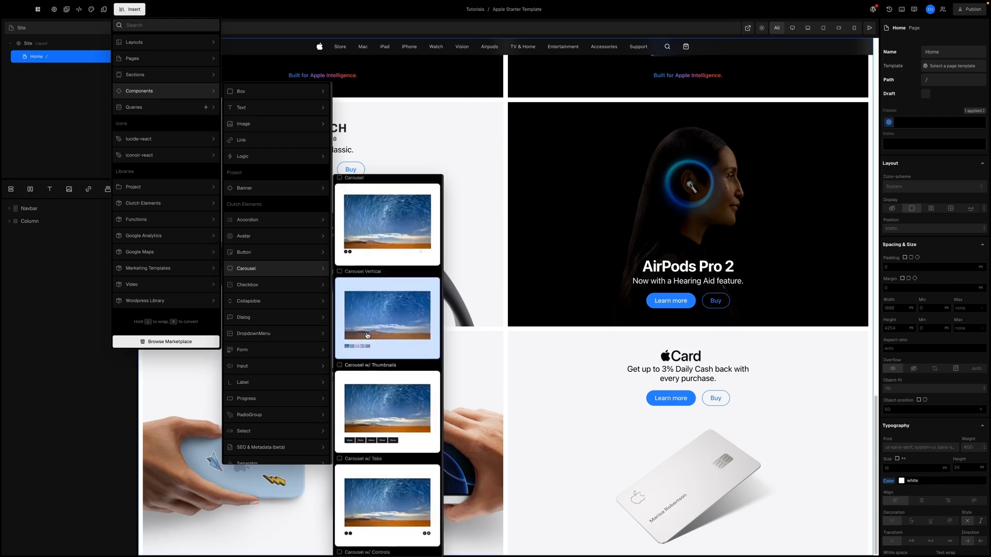
{"action": "scroll", "coordinate": [371, 242], "scroll_direction": "up", "scroll_amount": 5}
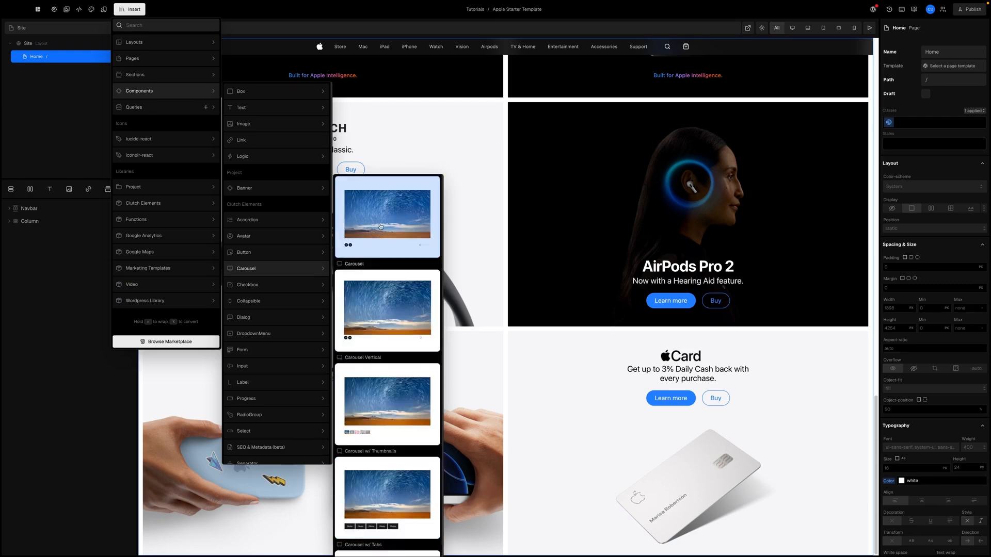
{"action": "scroll", "coordinate": [368, 324], "scroll_direction": "down", "scroll_amount": 1}
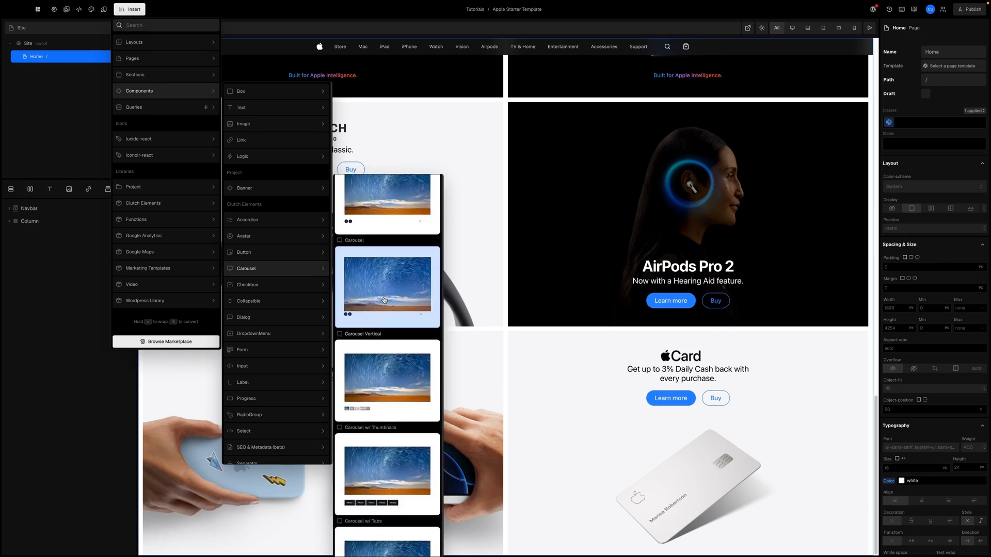
{"action": "scroll", "coordinate": [378, 341], "scroll_direction": "down", "scroll_amount": 3}
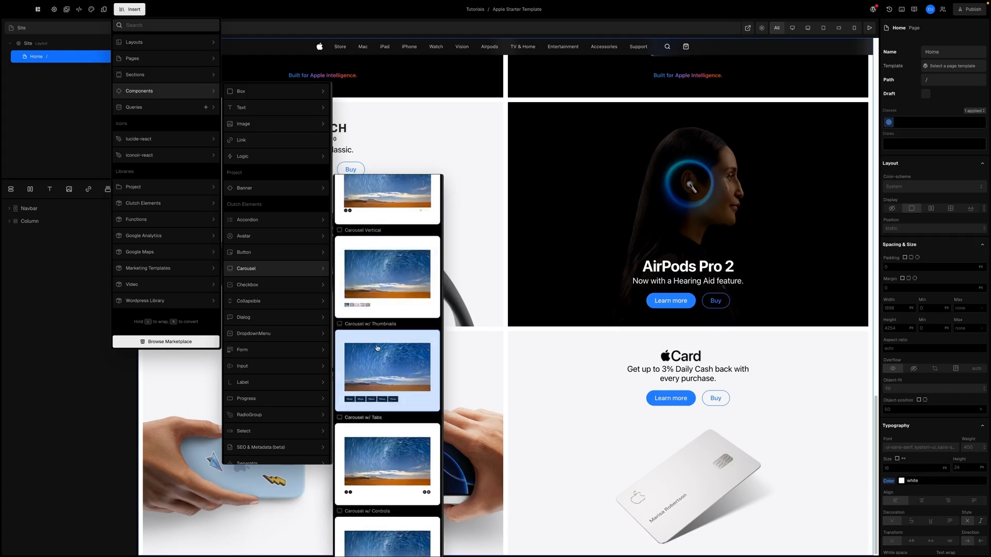
{"action": "scroll", "coordinate": [378, 333], "scroll_direction": "down", "scroll_amount": 5}
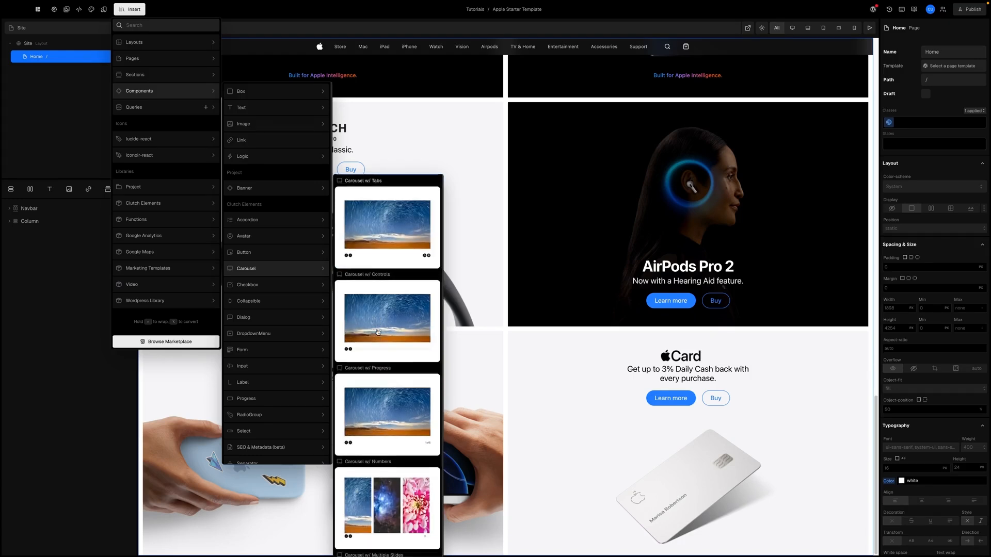
{"action": "scroll", "coordinate": [378, 330], "scroll_direction": "up", "scroll_amount": 7}
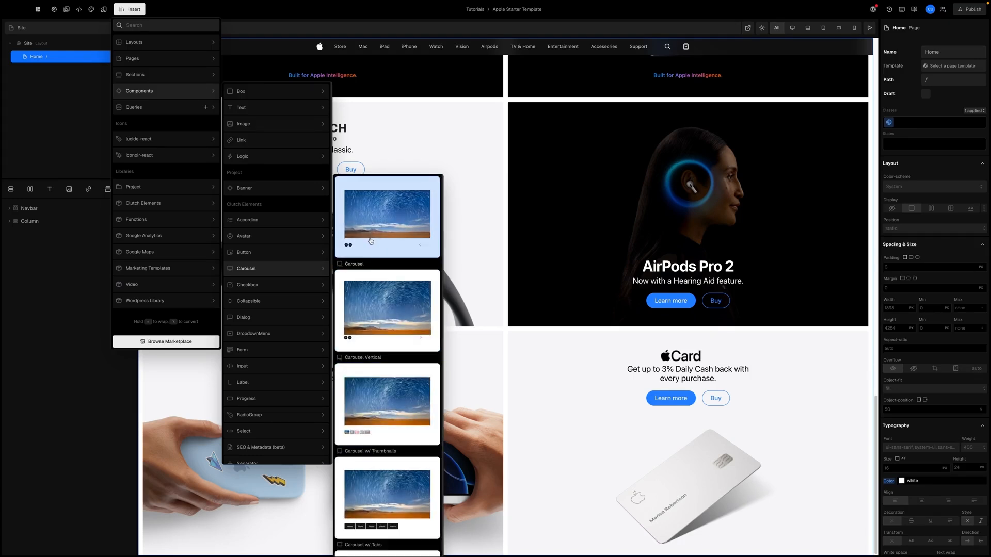
{"action": "left_click", "coordinate": [374, 239]}
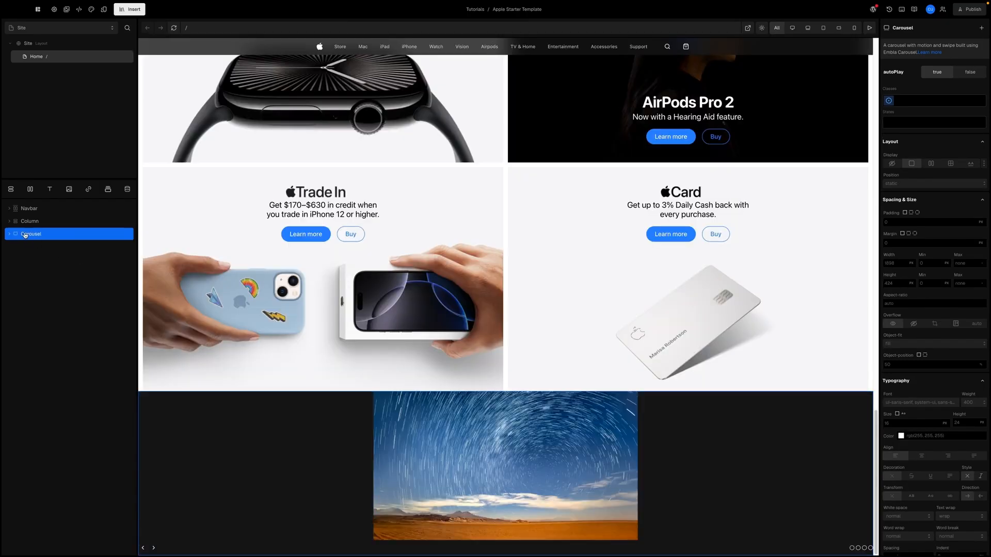
{"action": "left_click", "coordinate": [10, 221]}
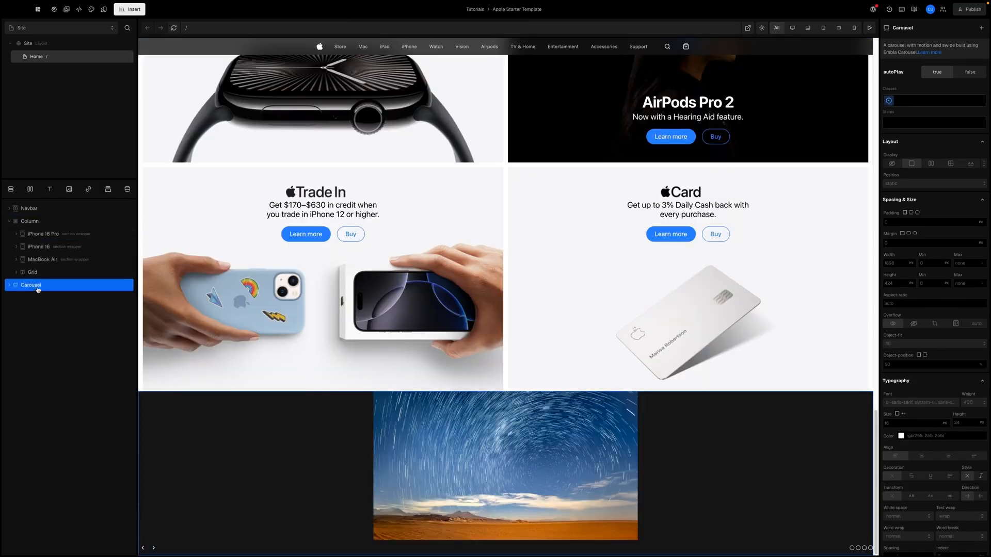
{"action": "left_click_drag", "start_coordinate": [37, 290], "coordinate": [27, 276]}
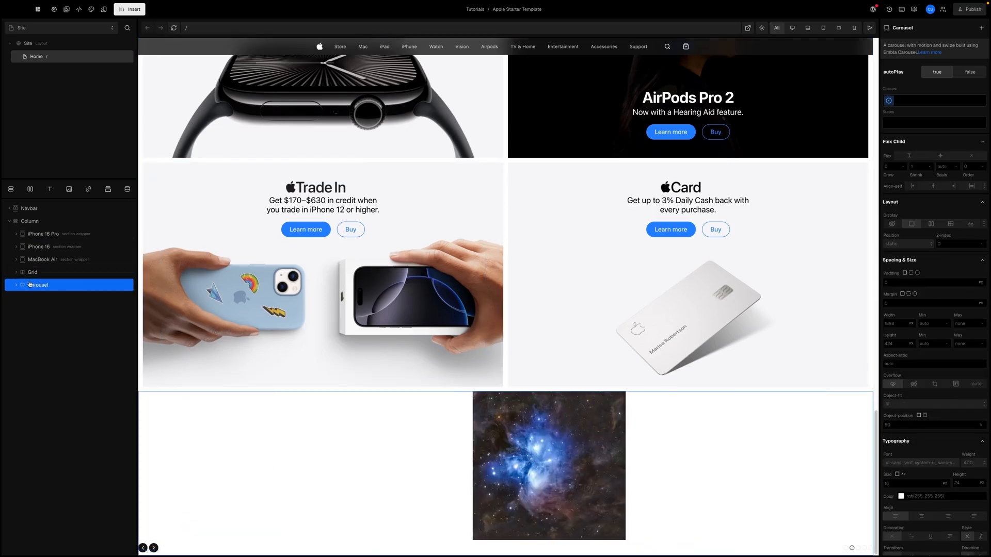
- Insert the Carousel w/ Controls component into the Column and try the playback control of the published site's small carousel
{"action": "left_click", "coordinate": [31, 221]}
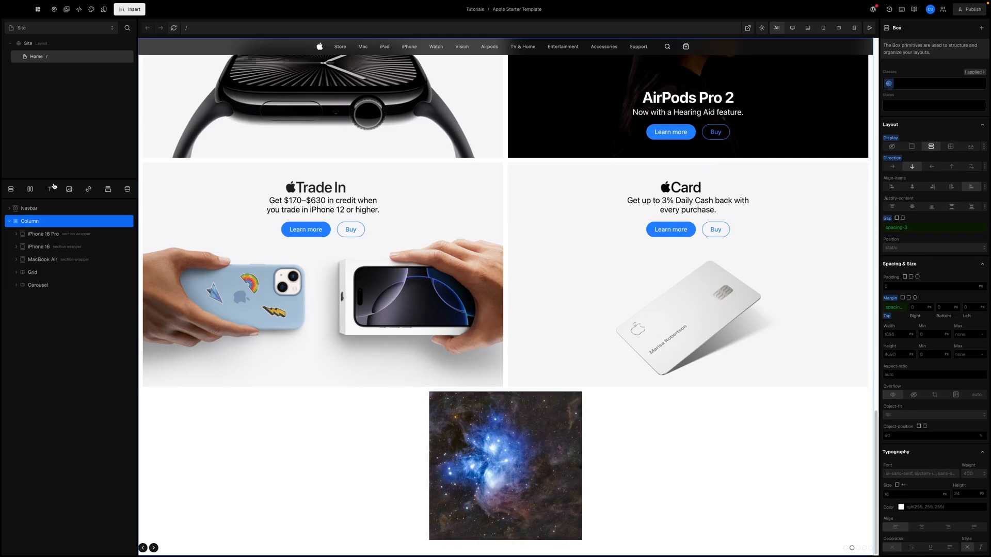
{"action": "left_click", "coordinate": [129, 10]}
{"action": "mouse_move", "coordinate": [139, 78]}
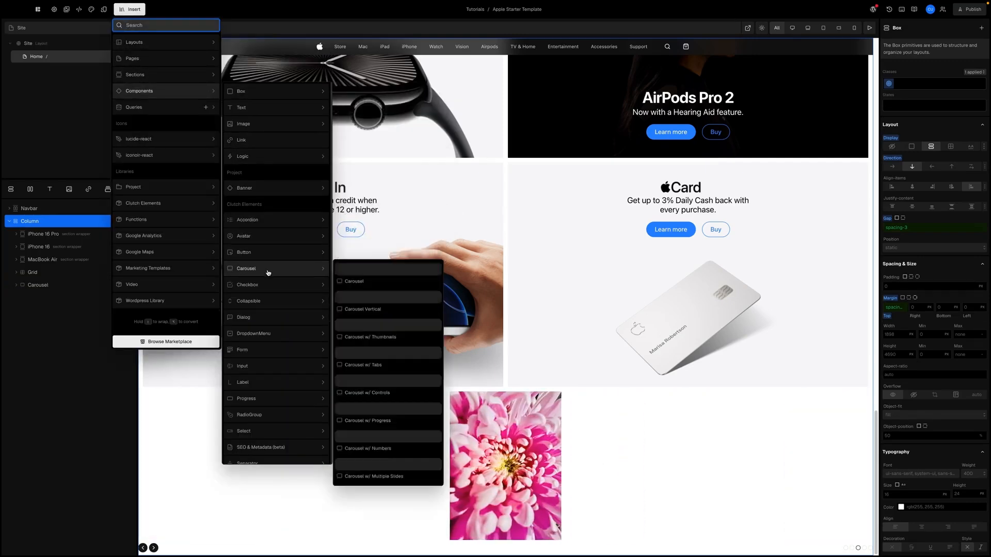
{"action": "scroll", "coordinate": [382, 309], "scroll_direction": "down", "scroll_amount": 3}
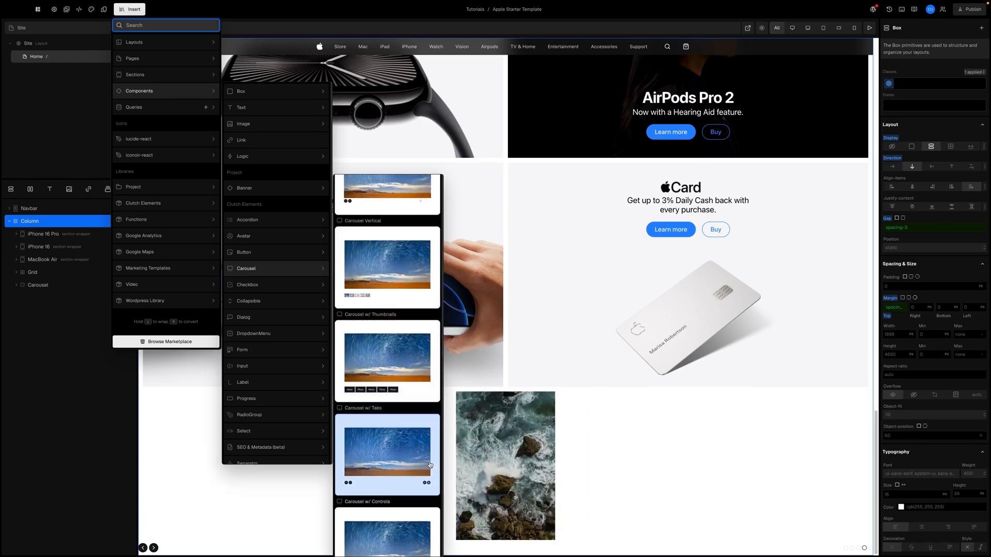
{"action": "left_click", "coordinate": [389, 460]}
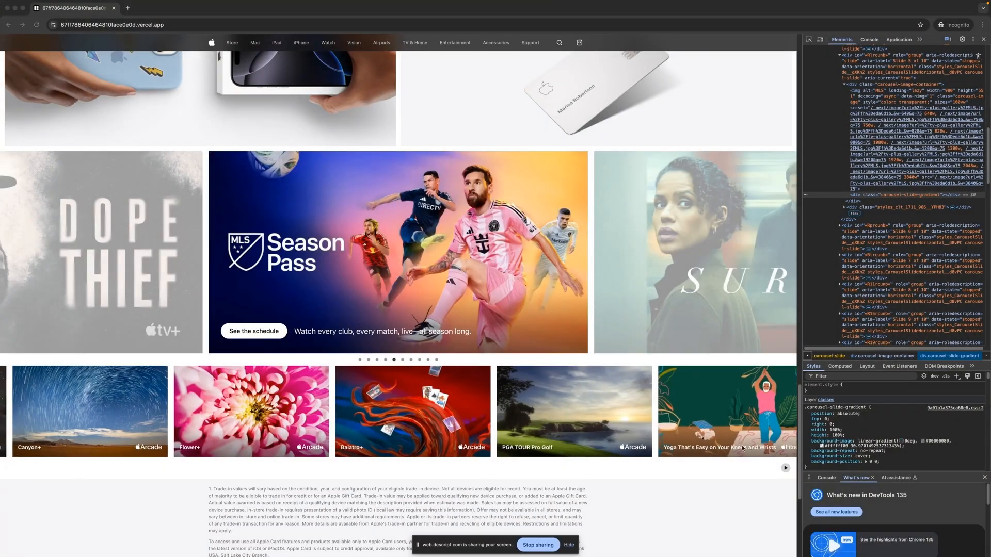
{"action": "left_click", "coordinate": [785, 468]}
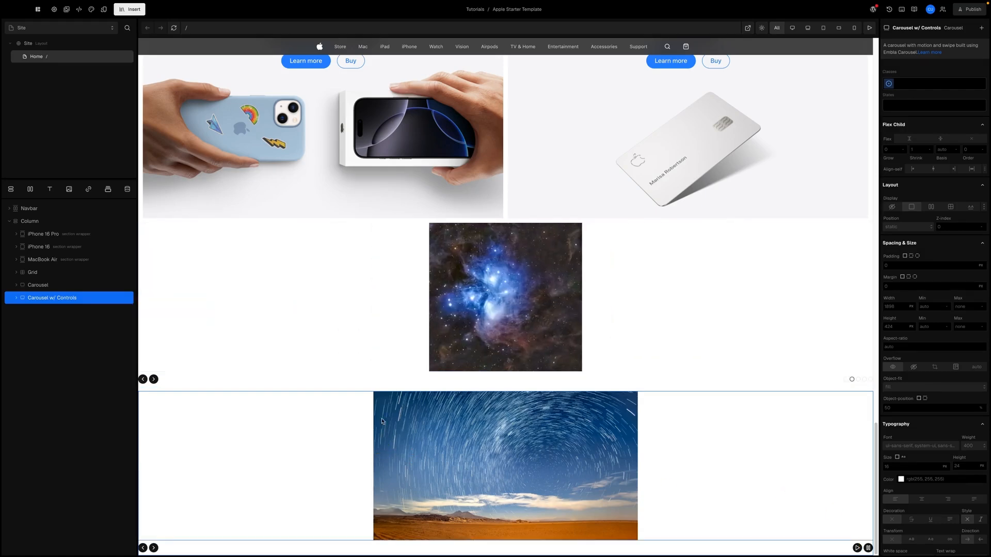
- Move the Row holding the play and stop controls from Carousel w/ Controls into the first Carousel and rename it Controls
{"action": "left_click", "coordinate": [49, 288]}
{"action": "left_click", "coordinate": [12, 286]}
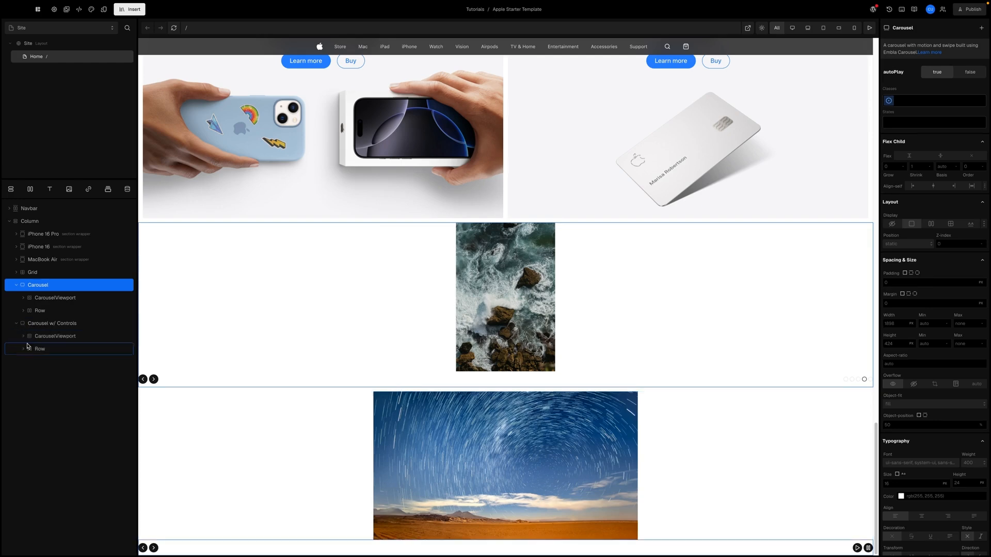
{"action": "left_click", "coordinate": [23, 349]}
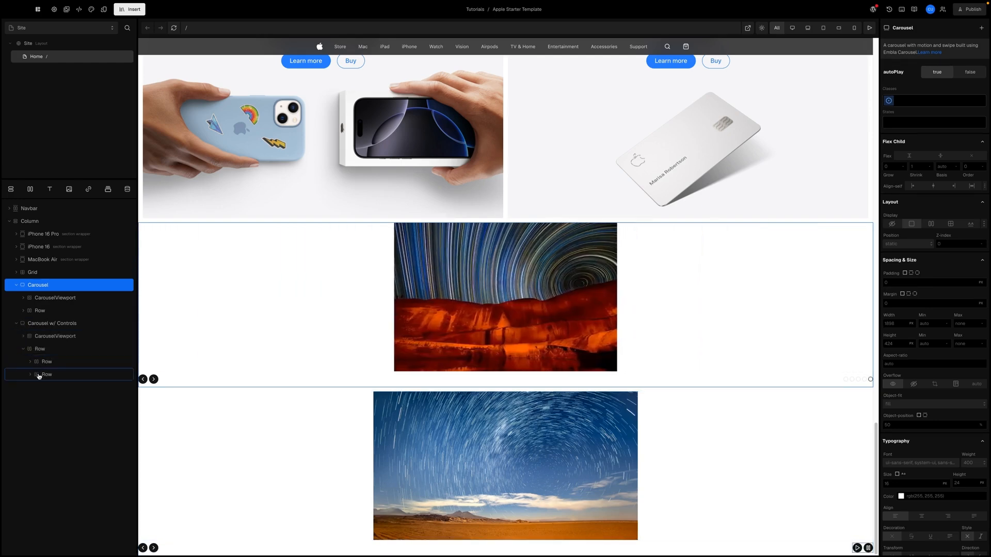
{"action": "left_click", "coordinate": [30, 375]}
{"action": "left_click_drag", "start_coordinate": [53, 376], "coordinate": [32, 315]}
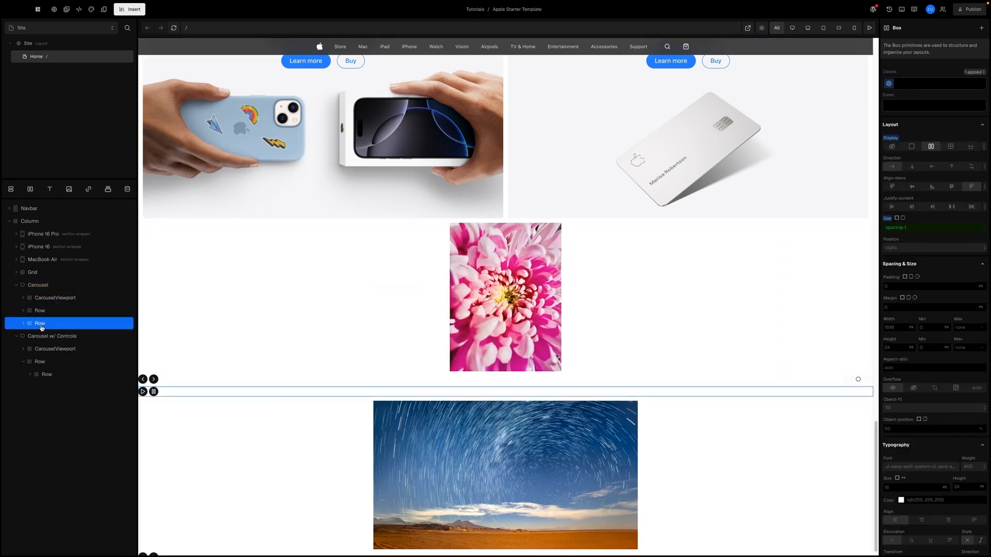
{"action": "left_click", "coordinate": [23, 324]}
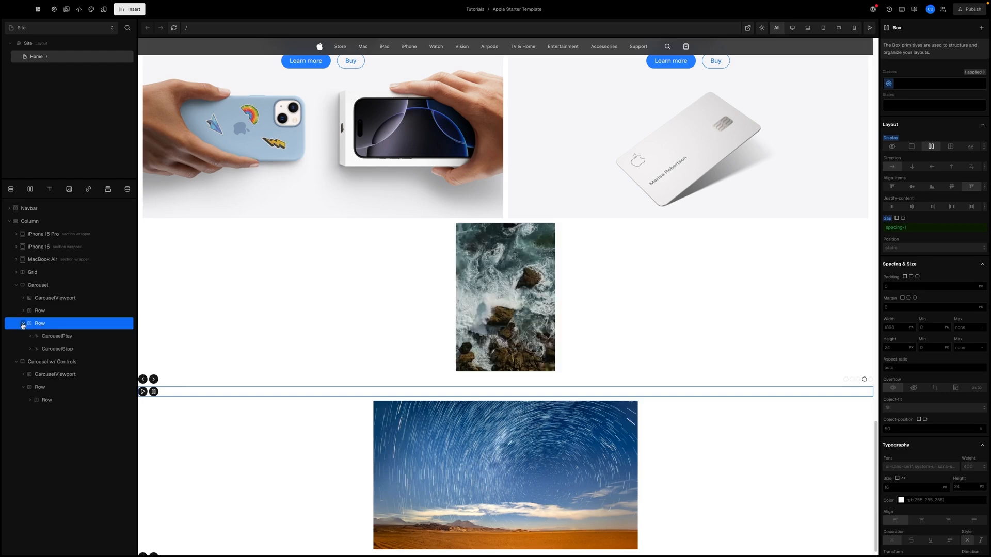
{"action": "left_click", "coordinate": [23, 325]}
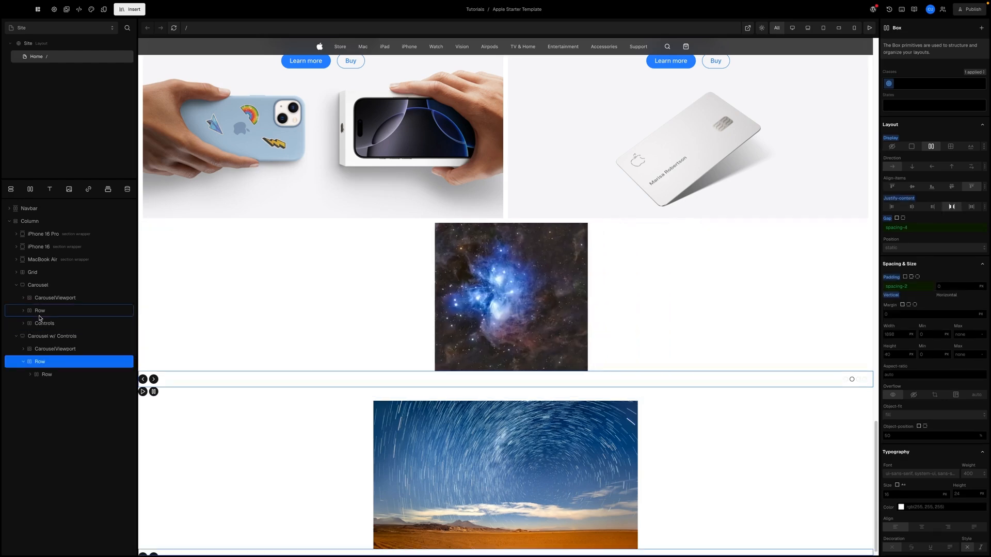
- Delete the previous/next arrows Row from the first Carousel's navigation Row, keeping the Row with the slide dots
{"action": "left_click", "coordinate": [40, 315]}
{"action": "left_click", "coordinate": [23, 312]}
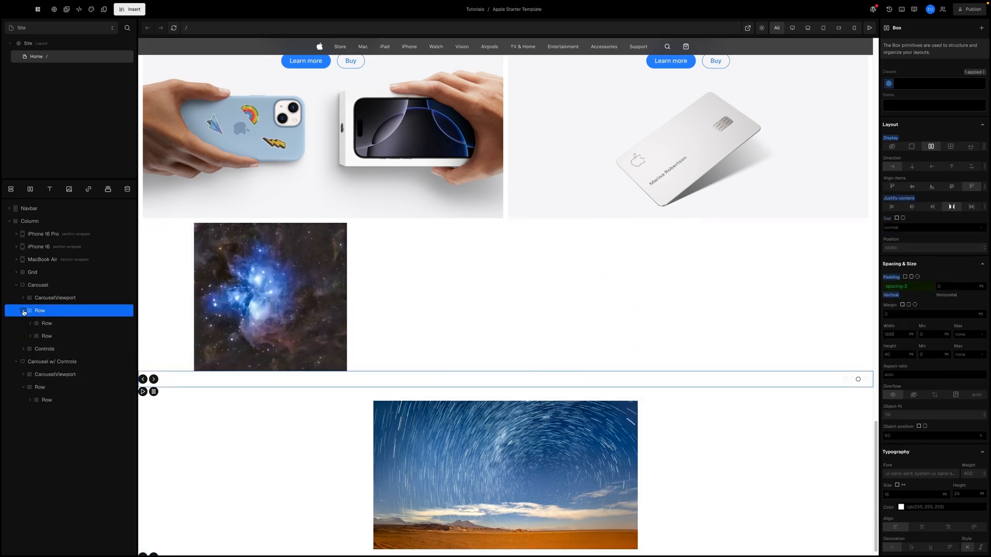
{"action": "left_click", "coordinate": [46, 327]}
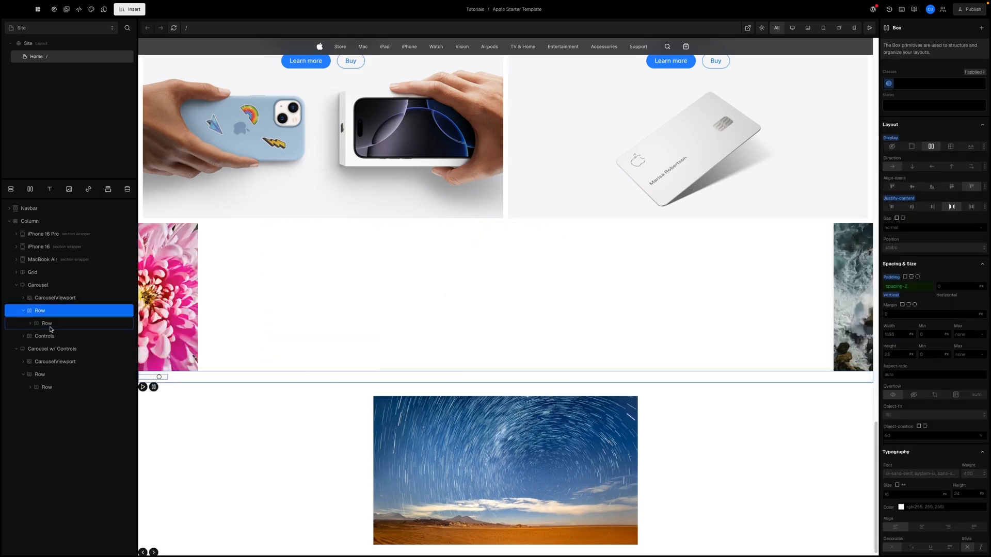
{"action": "key", "text": "Delete"}
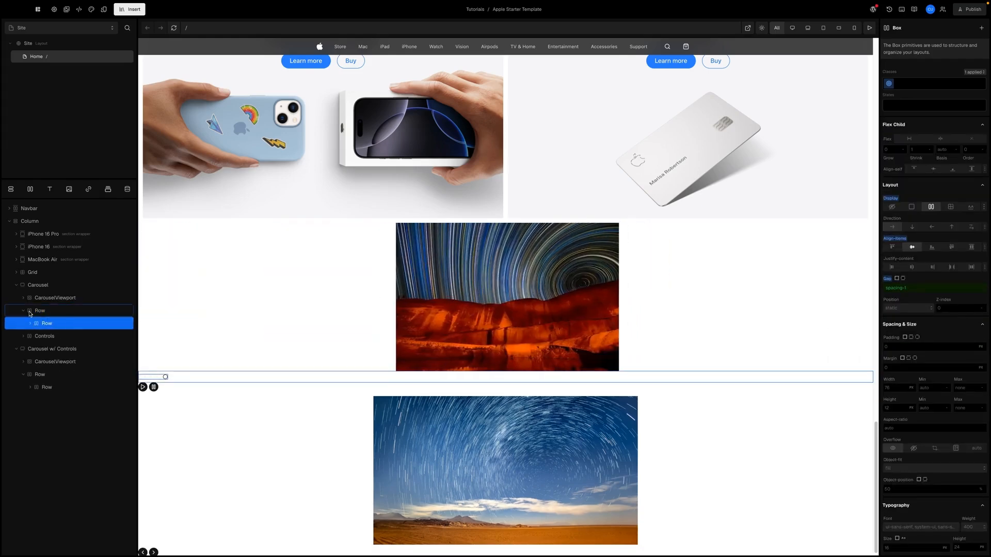
{"action": "left_click", "coordinate": [23, 311]}
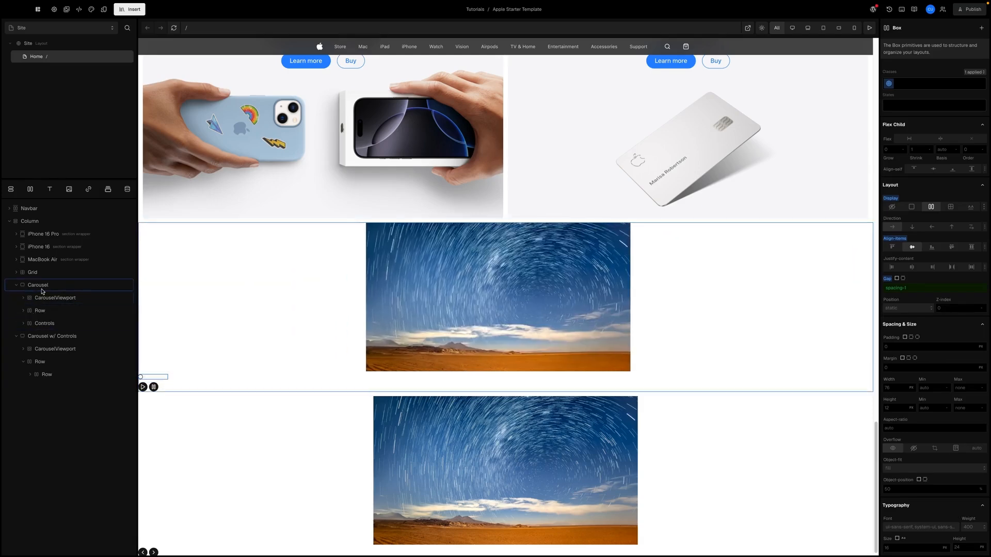
- Rename the Carousel w/ Controls element as AutoScroll Carousel
{"action": "left_click", "coordinate": [33, 289]}
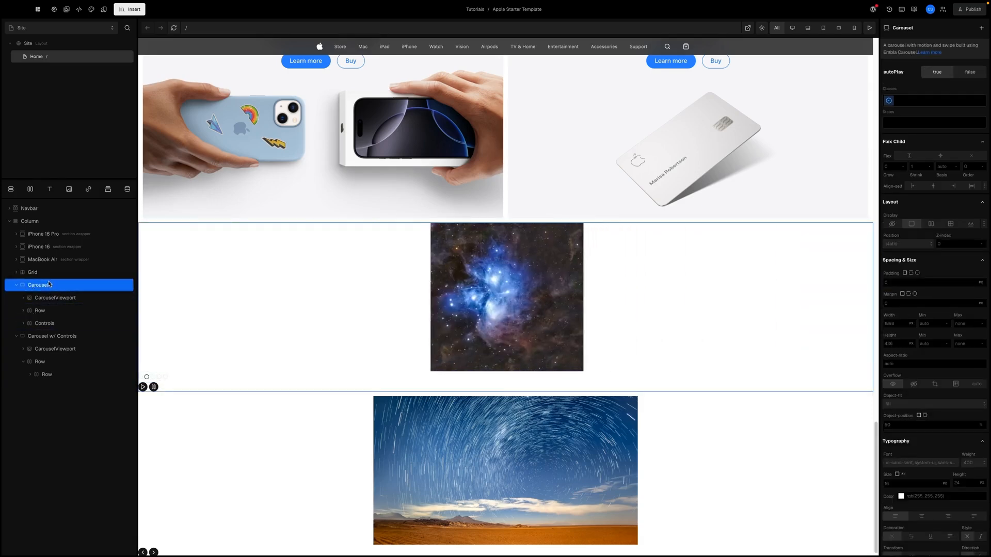
{"action": "double_click", "coordinate": [54, 337]}
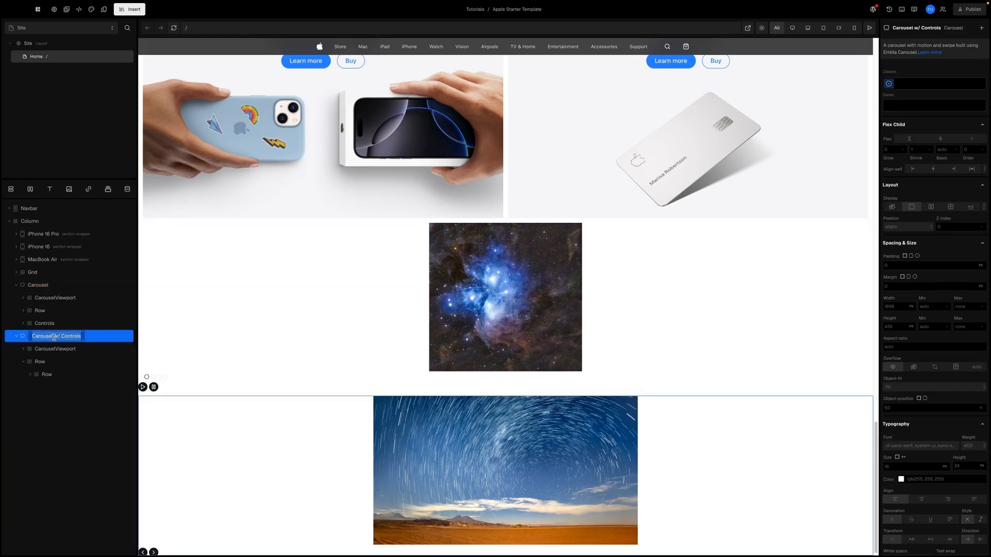
{"action": "type", "text": "Auto"}
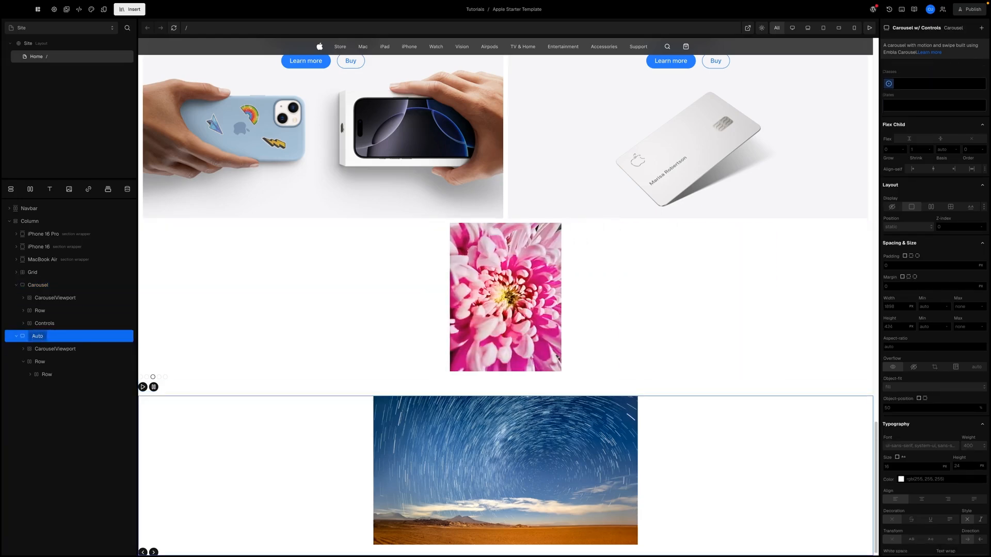
{"action": "type", "text": "Scroll Carousel"}
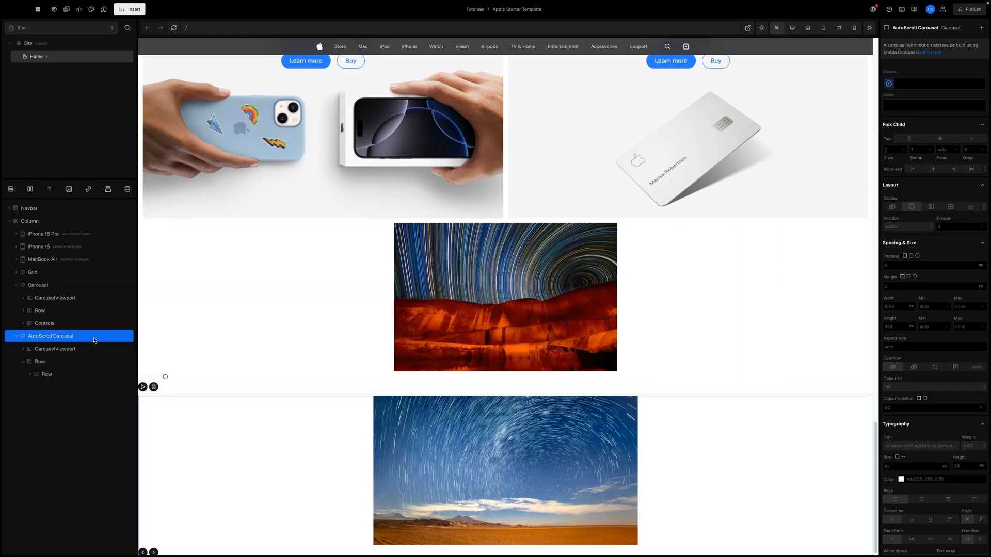
{"action": "key", "text": "Return"}
- Add the loop property to the first Carousel and set it to true, with autoPlay also true
{"action": "left_click", "coordinate": [52, 289]}
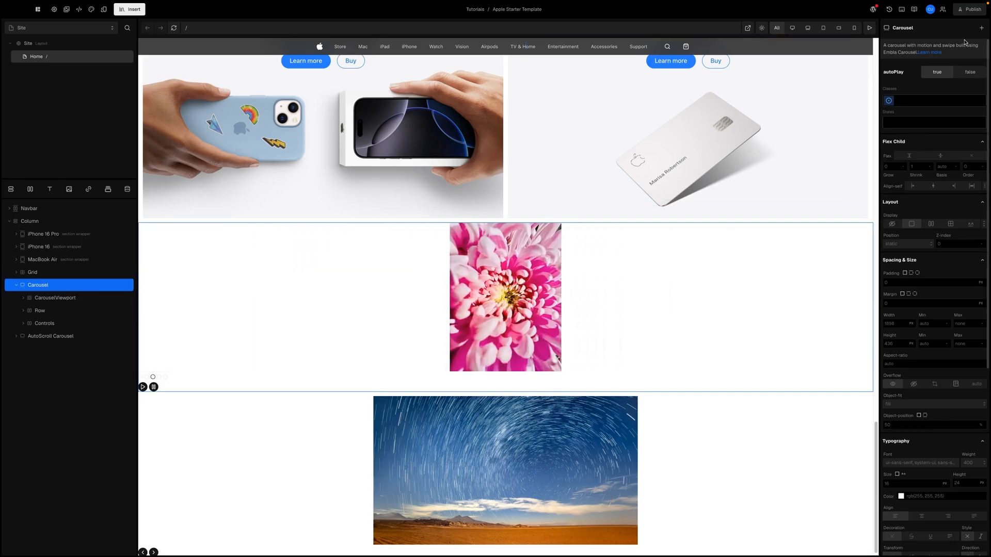
{"action": "left_click", "coordinate": [983, 29]}
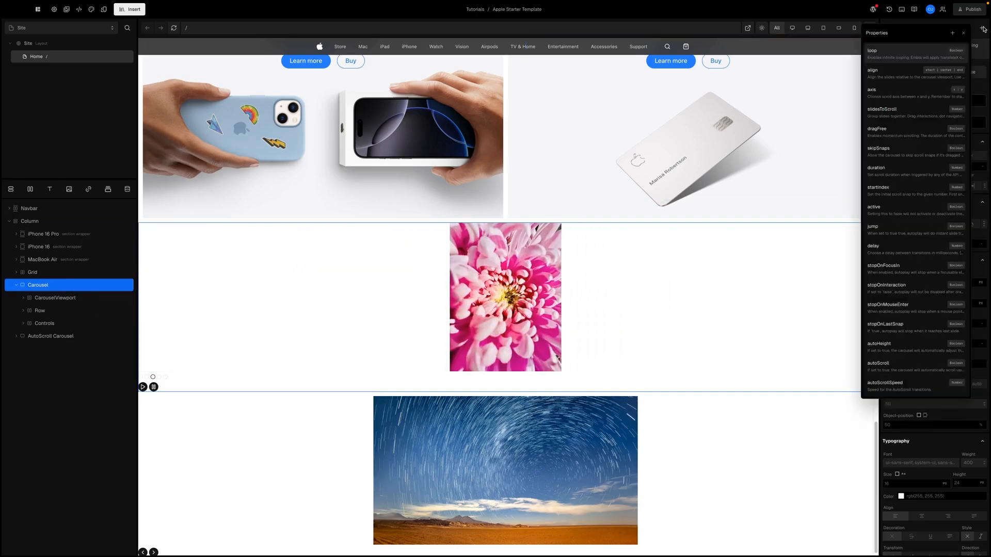
{"action": "left_click", "coordinate": [922, 53]}
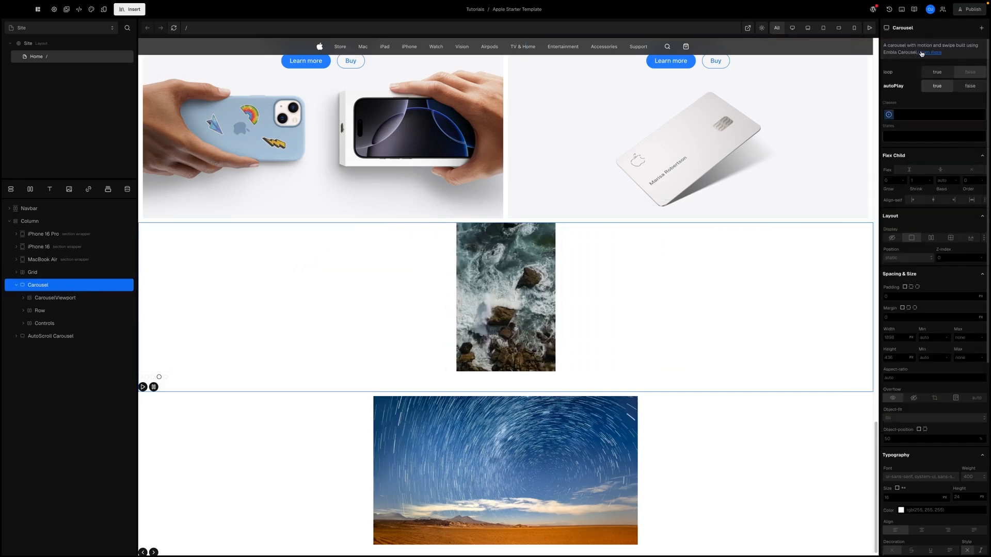
{"action": "left_click", "coordinate": [981, 28]}
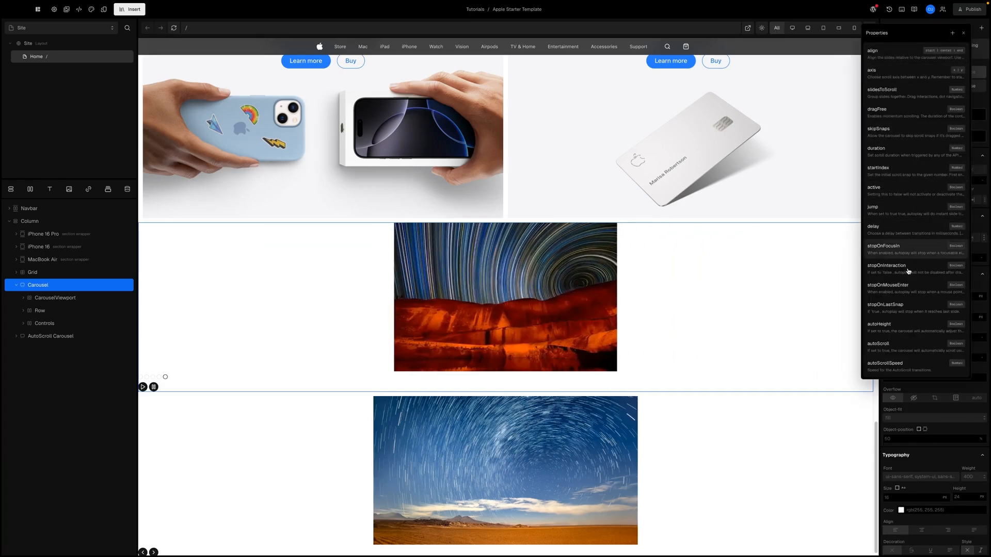
{"action": "left_click", "coordinate": [891, 181]}
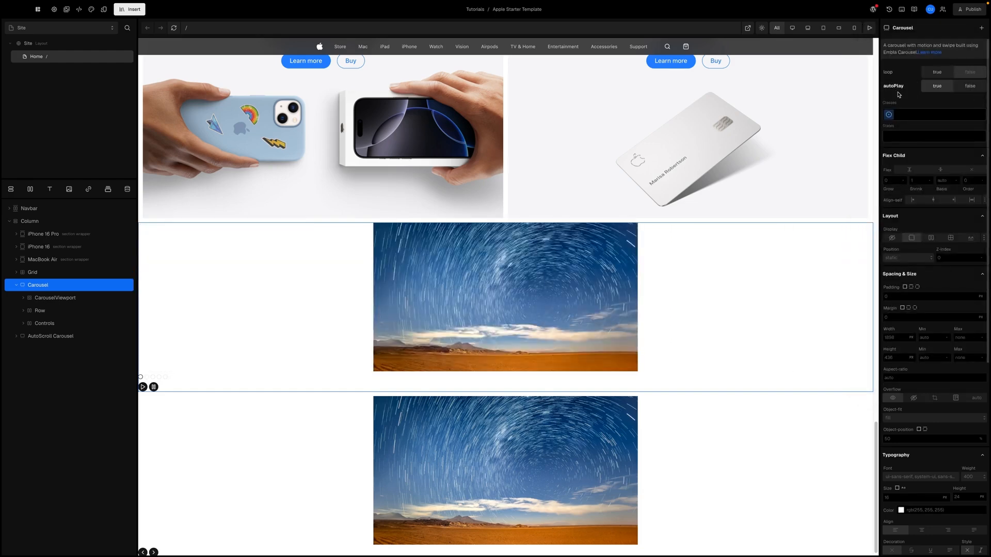
{"action": "left_click", "coordinate": [936, 86]}
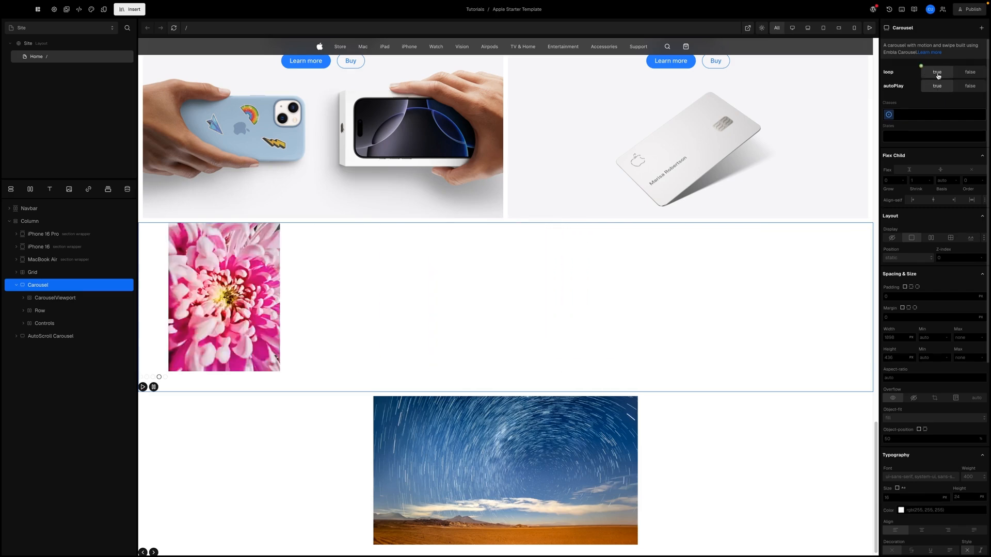
{"action": "left_click", "coordinate": [938, 73]}
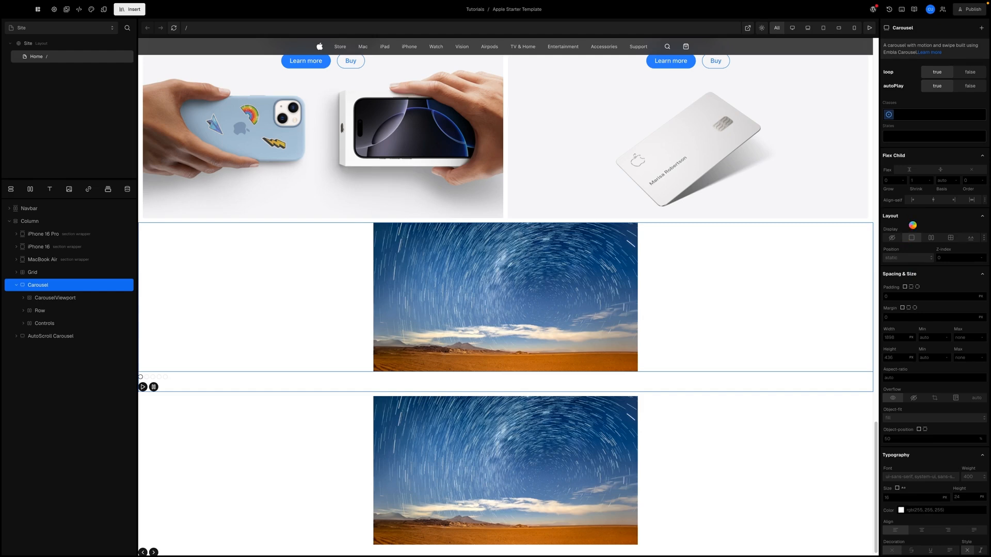
- Set the first Carousel's position to relative
{"action": "left_click", "coordinate": [906, 258]}
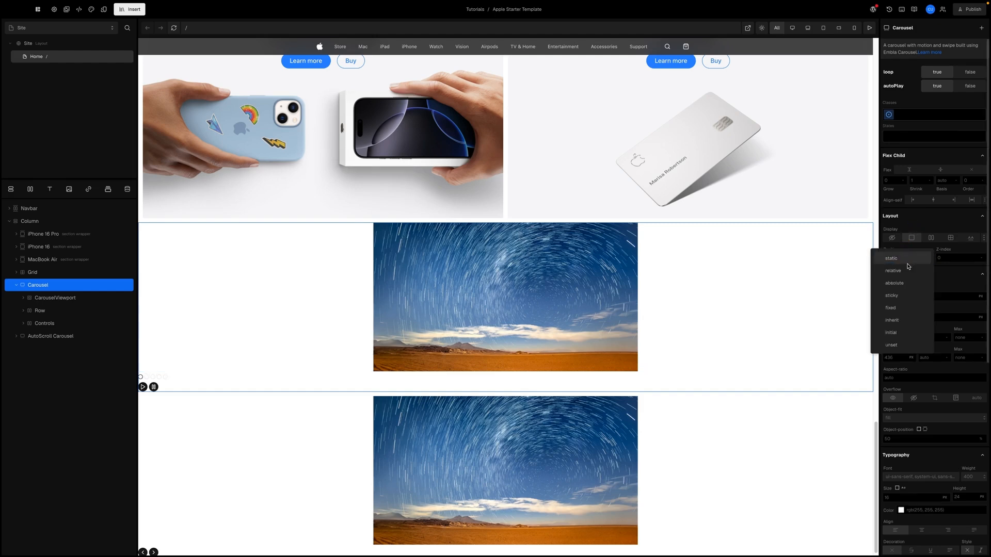
{"action": "left_click", "coordinate": [900, 271]}
{"action": "scroll", "coordinate": [903, 229], "scroll_direction": "down", "scroll_amount": 1}
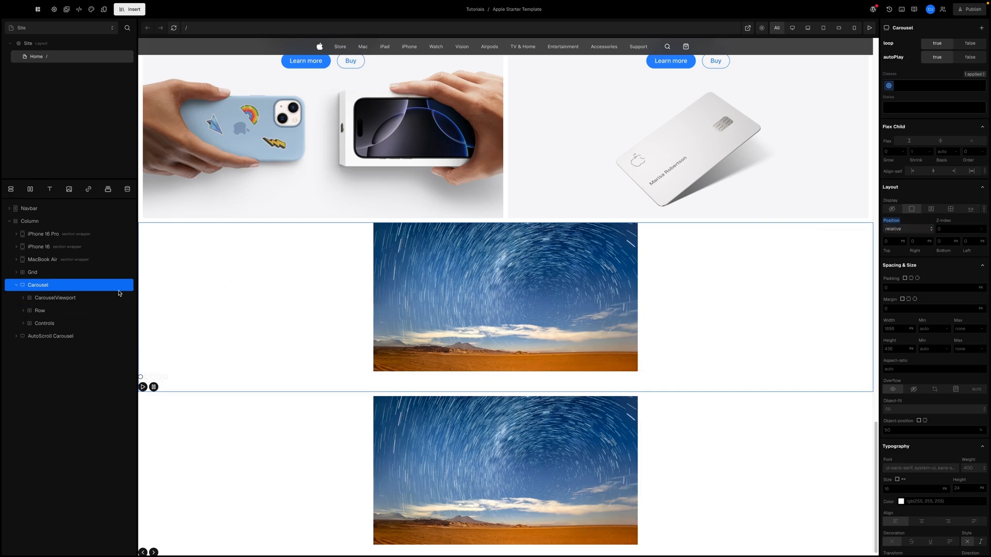
- Set the height of the first Carousel's CarouselViewport to 523 px
{"action": "left_click", "coordinate": [55, 299]}
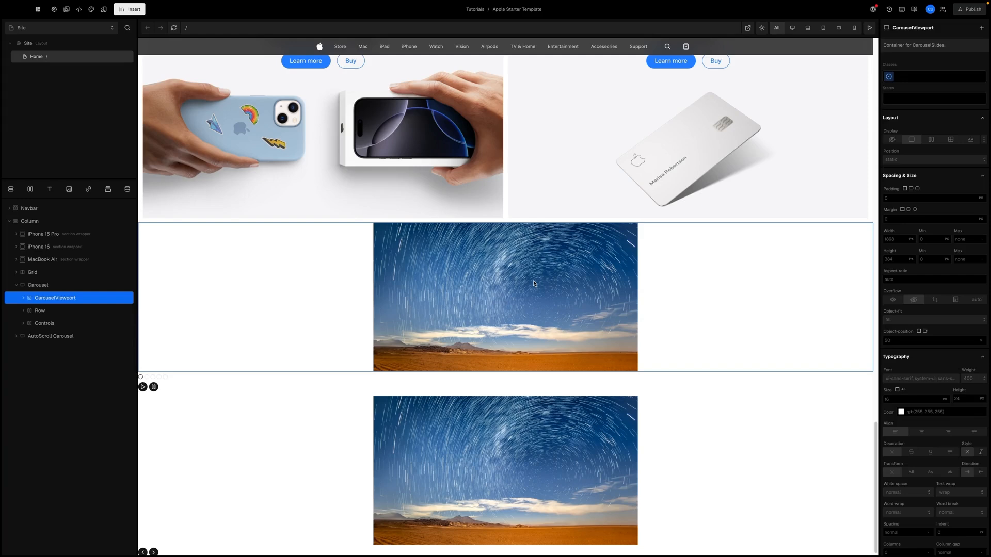
{"action": "scroll", "coordinate": [915, 265], "scroll_direction": "down", "scroll_amount": 2}
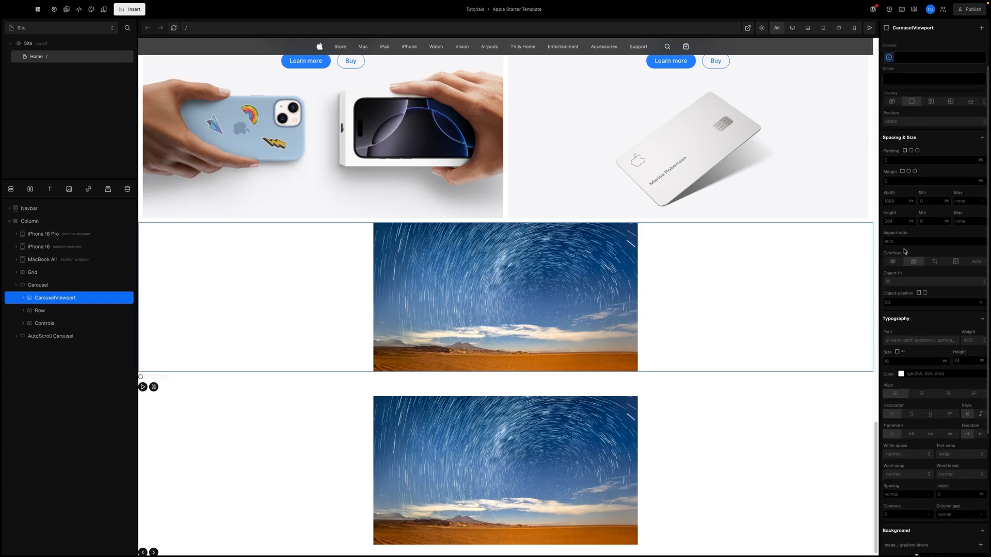
{"action": "left_click", "coordinate": [894, 221]}
{"action": "type", "text": "523"}
{"action": "key", "text": "Return"}
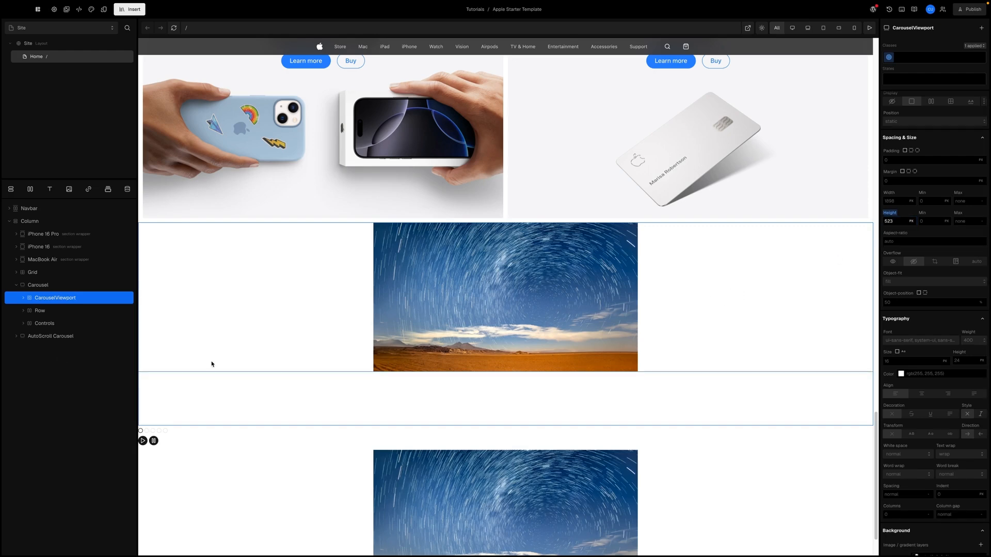
- Set the height of the CarouselSlides element inside the CarouselViewport to 100%
{"action": "left_click", "coordinate": [23, 298]}
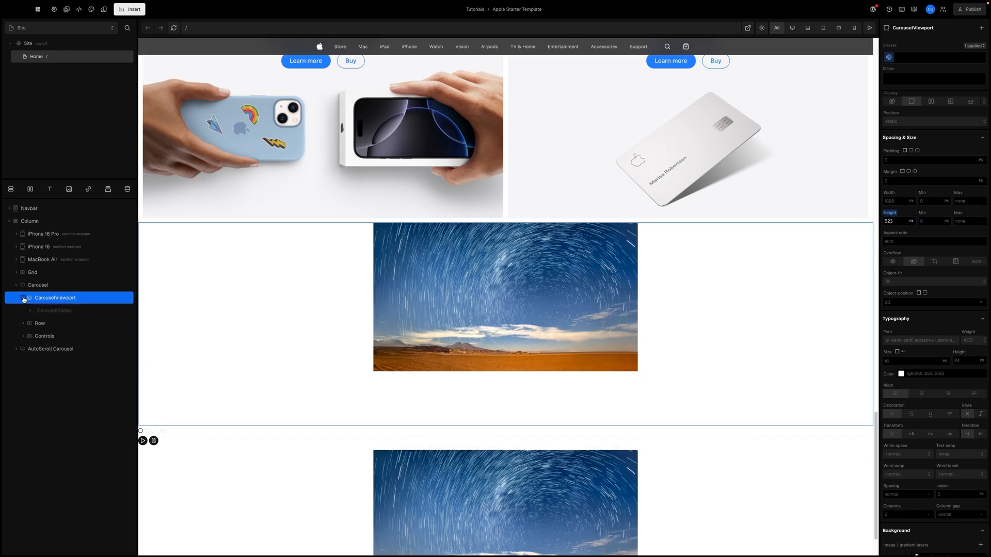
{"action": "left_click", "coordinate": [46, 312]}
{"action": "left_click", "coordinate": [30, 310]}
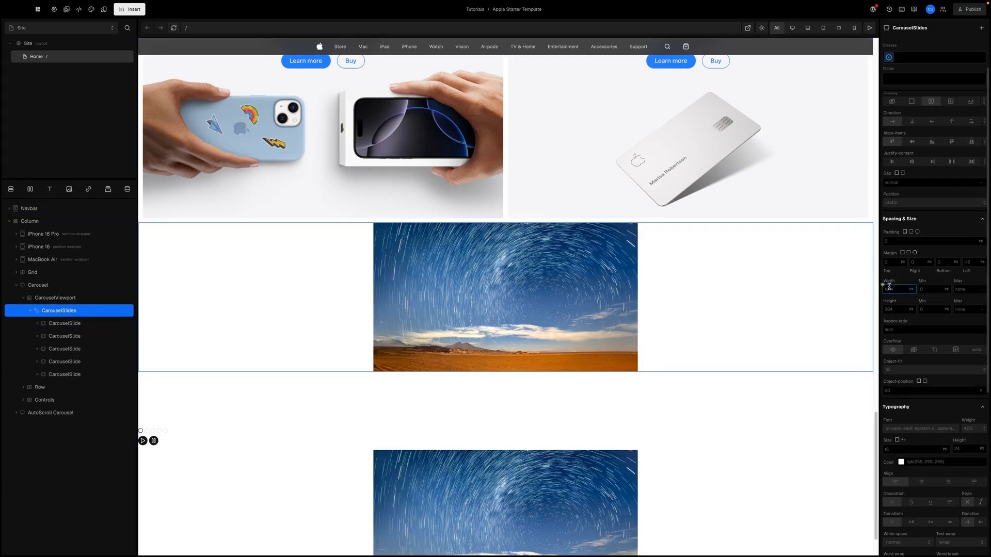
{"action": "left_click", "coordinate": [892, 309]}
{"action": "type", "text": "100%"}
{"action": "key", "text": "Return"}
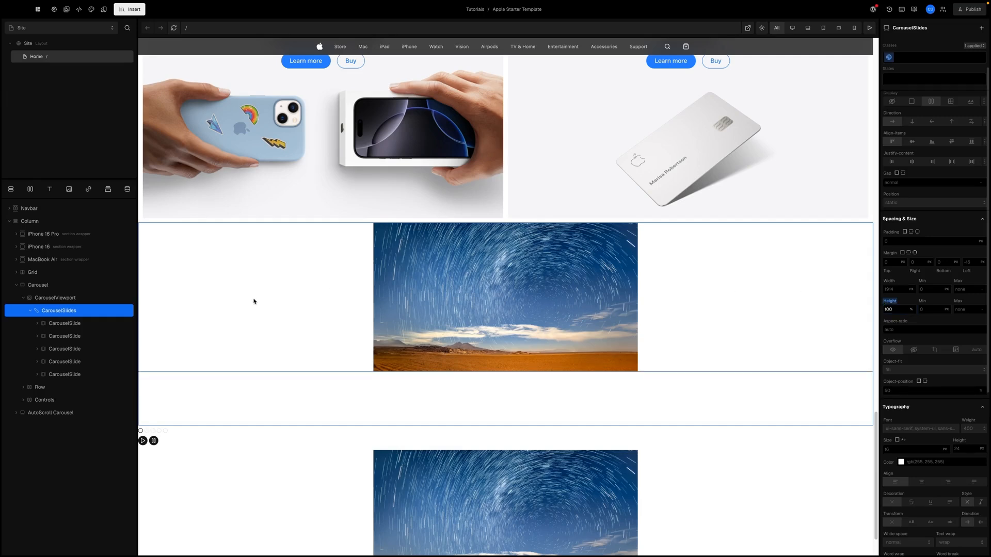
- Delete every CarouselSlide of the first Carousel except the first one, and expand the remaining slide in the layer tree
{"action": "left_click", "coordinate": [61, 325]}
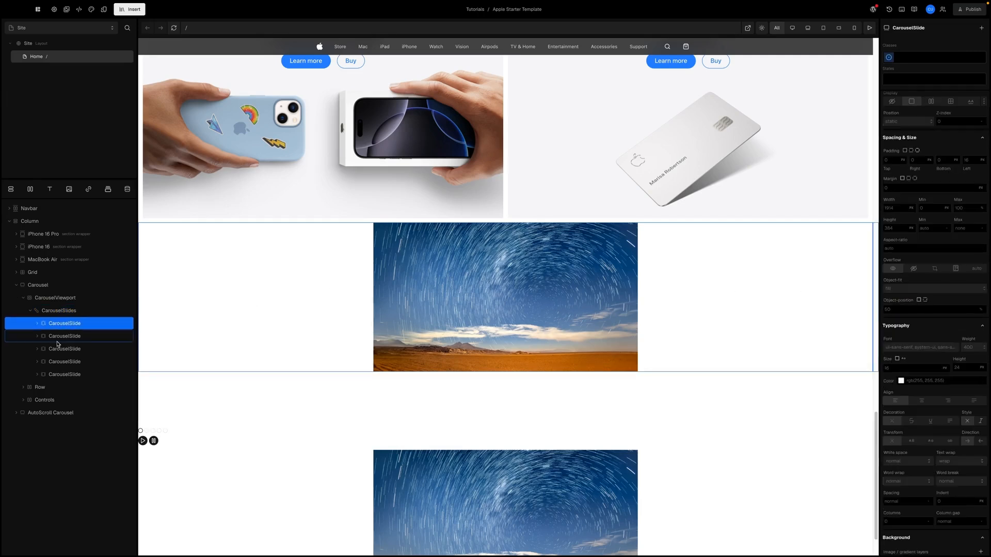
{"action": "left_click", "coordinate": [62, 373]}
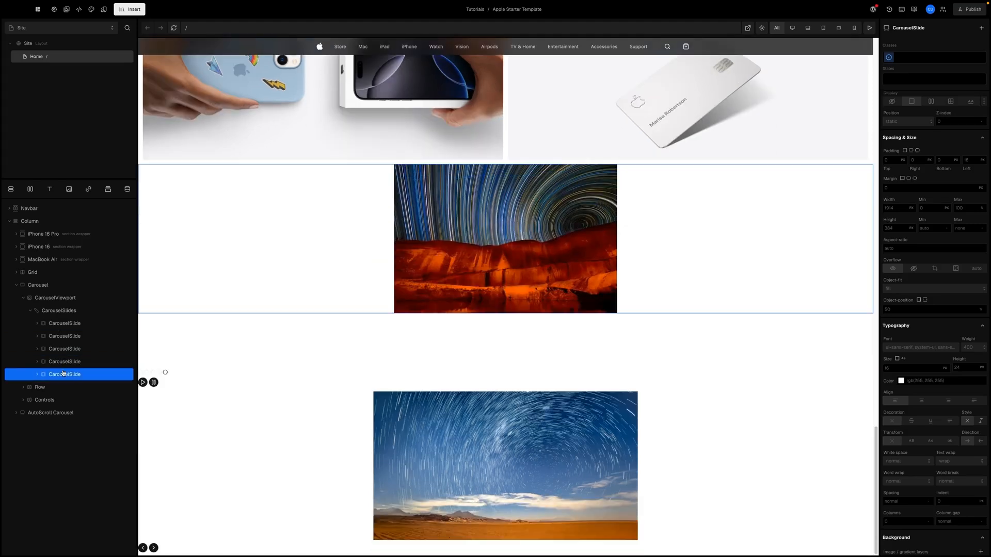
{"action": "left_click", "coordinate": [61, 336], "text": "shift"}
{"action": "key", "text": "Delete"}
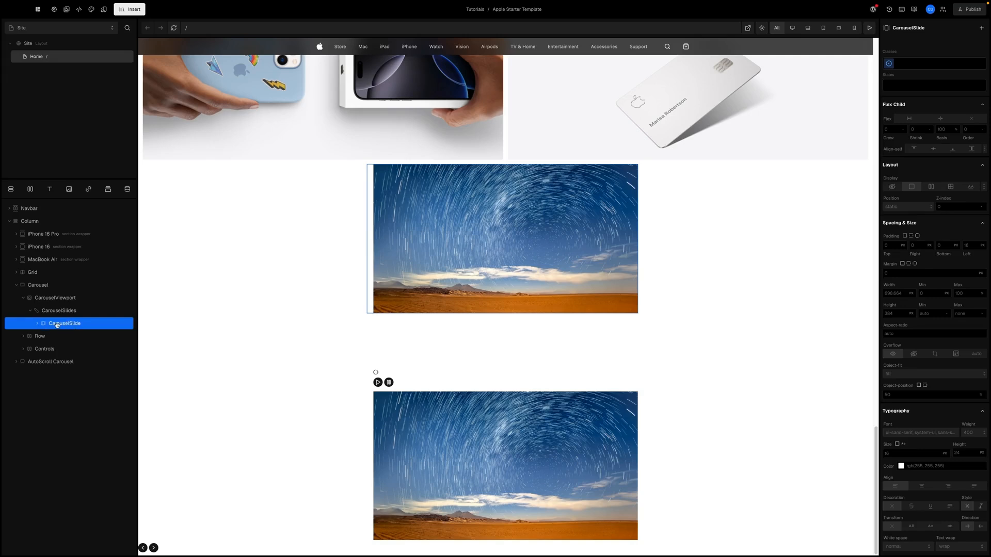
{"action": "left_click", "coordinate": [38, 323]}
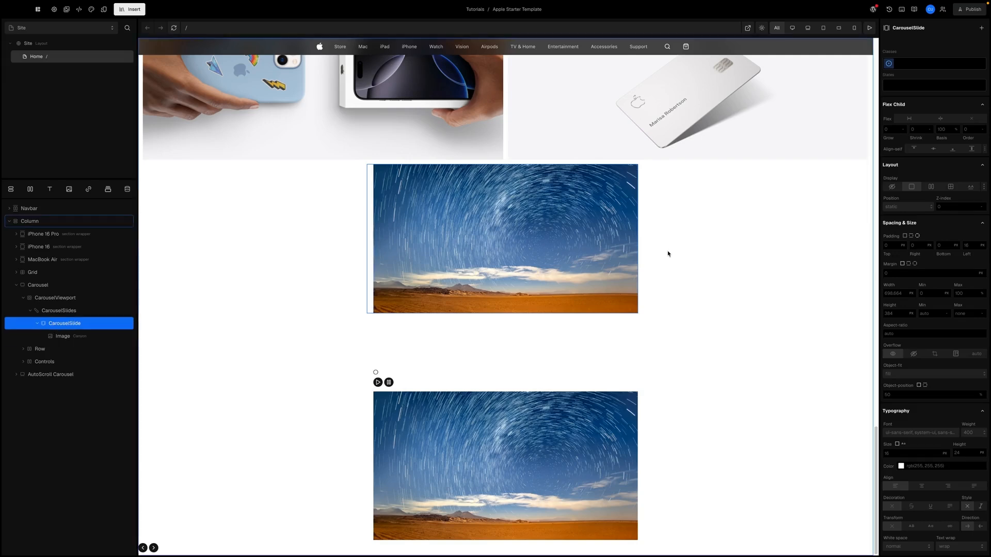
- Set the CarouselSlide's flex basis to 995 px and its position to relative
{"action": "left_click", "coordinate": [940, 129]}
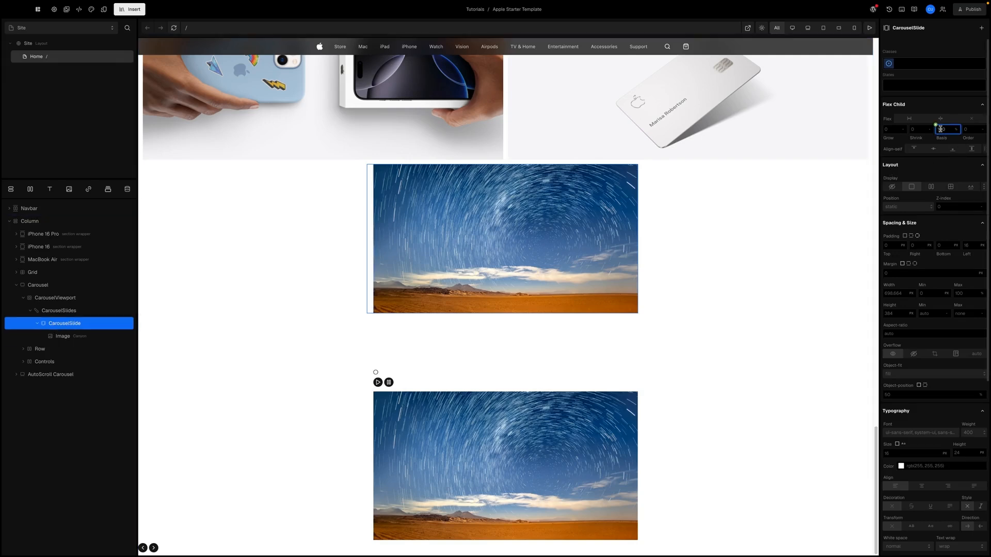
{"action": "type", "text": "995"}
{"action": "key", "text": "Return"}
{"action": "left_click", "coordinate": [911, 186]}
{"action": "left_click", "coordinate": [907, 207]}
{"action": "left_click", "coordinate": [907, 223]}
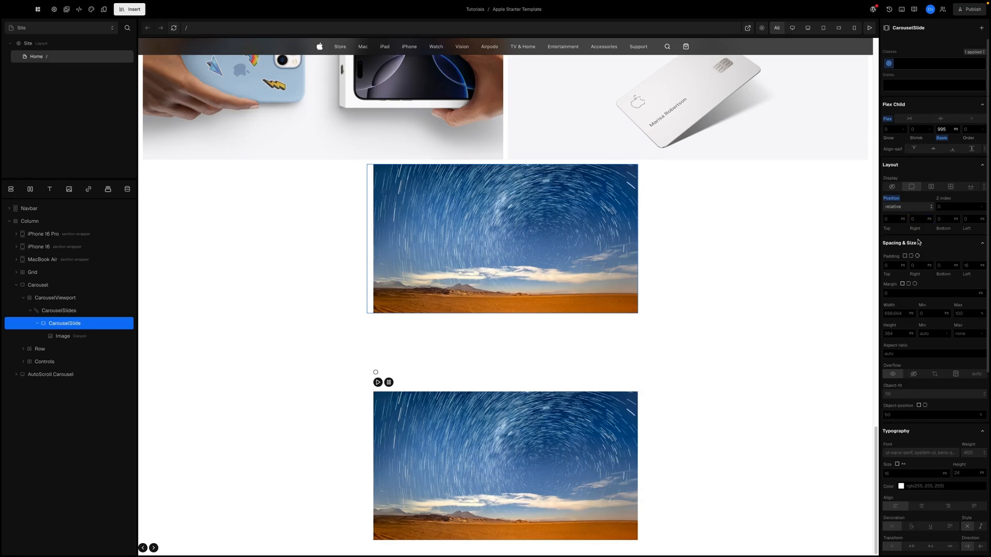
- Set the CarouselSlide's height to 100%
{"action": "scroll", "coordinate": [919, 242], "scroll_direction": "down", "scroll_amount": 3}
{"action": "left_click", "coordinate": [899, 239]}
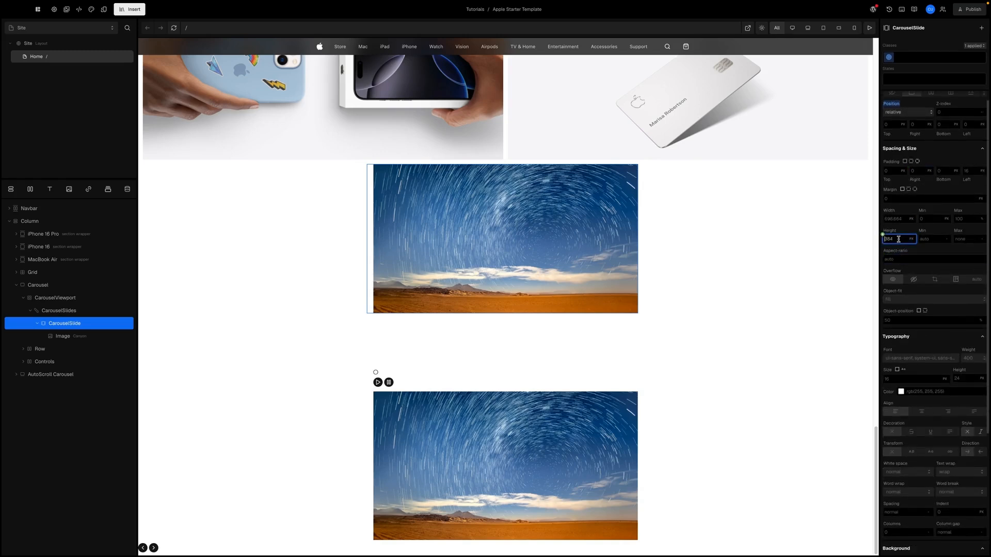
{"action": "type", "text": "100%"}
{"action": "key", "text": "Return"}
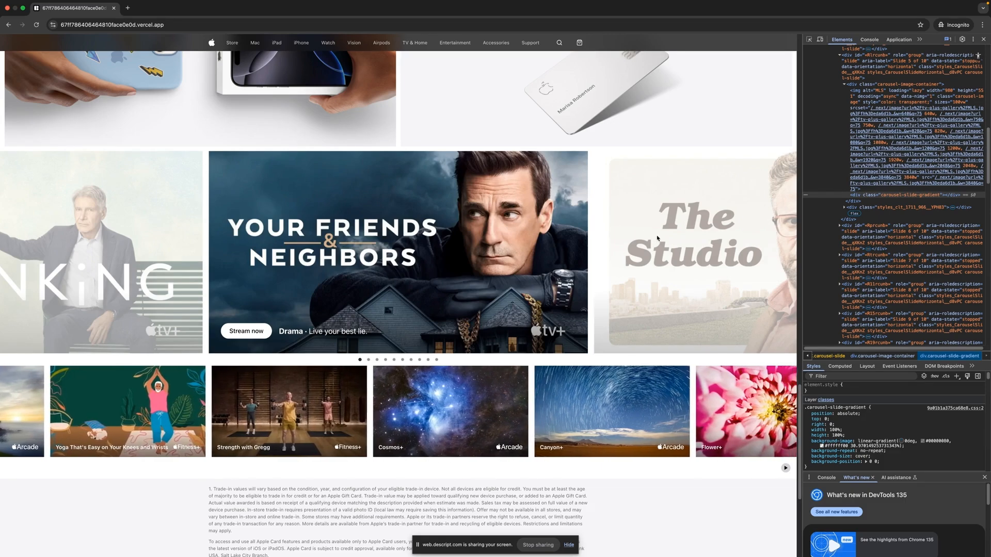
- Add an opacity effect to the CarouselSlide and set it to 0.4
{"action": "left_click_drag", "start_coordinate": [657, 239], "coordinate": [546, 241]}
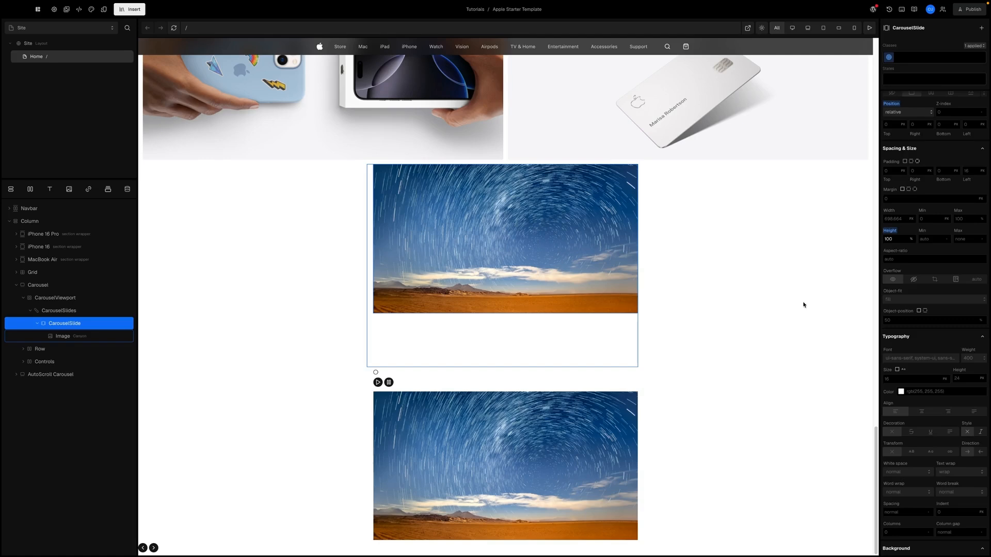
{"action": "scroll", "coordinate": [924, 316], "scroll_direction": "down", "scroll_amount": 4}
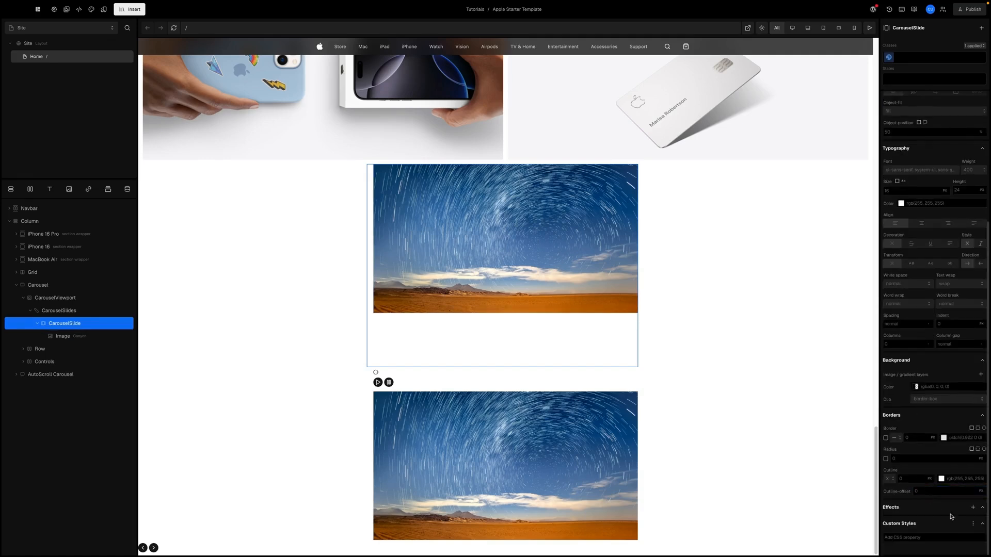
{"action": "left_click", "coordinate": [973, 507]}
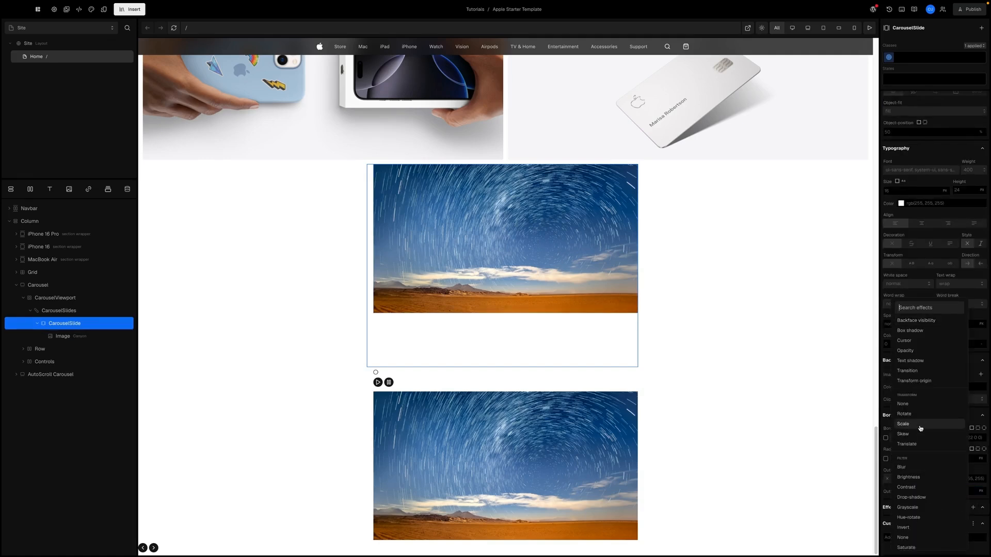
{"action": "left_click", "coordinate": [906, 351]}
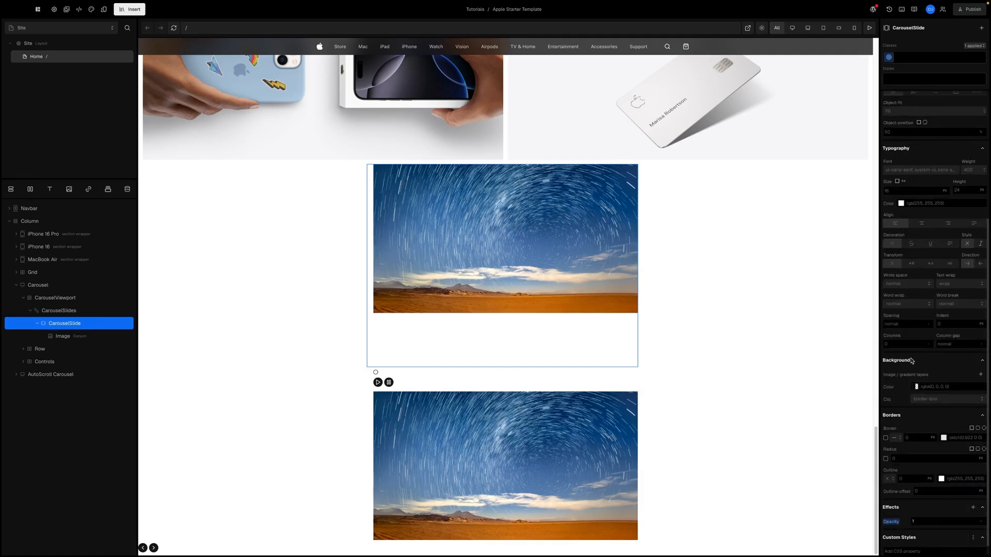
{"action": "left_click", "coordinate": [918, 522]}
{"action": "key", "text": "Return"}
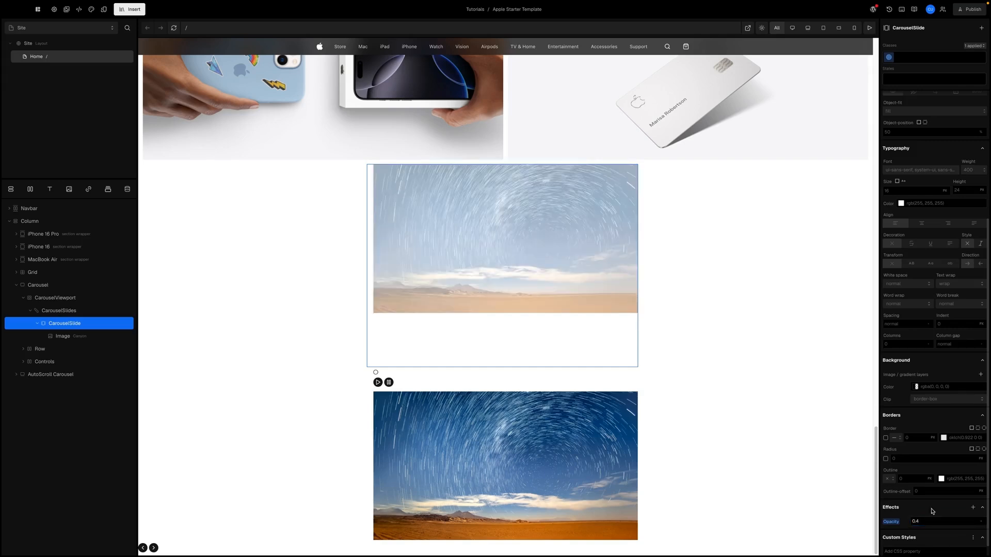
- Add a transition effect for all properties to the CarouselSlide with a duration of 0.6 s
{"action": "scroll", "coordinate": [927, 517], "scroll_direction": "down", "scroll_amount": 1}
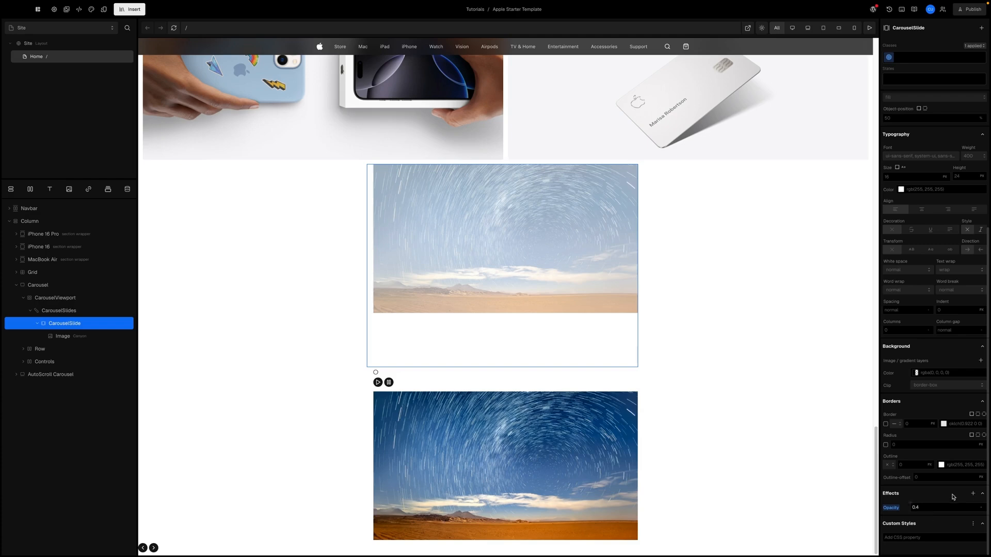
{"action": "left_click", "coordinate": [972, 494]}
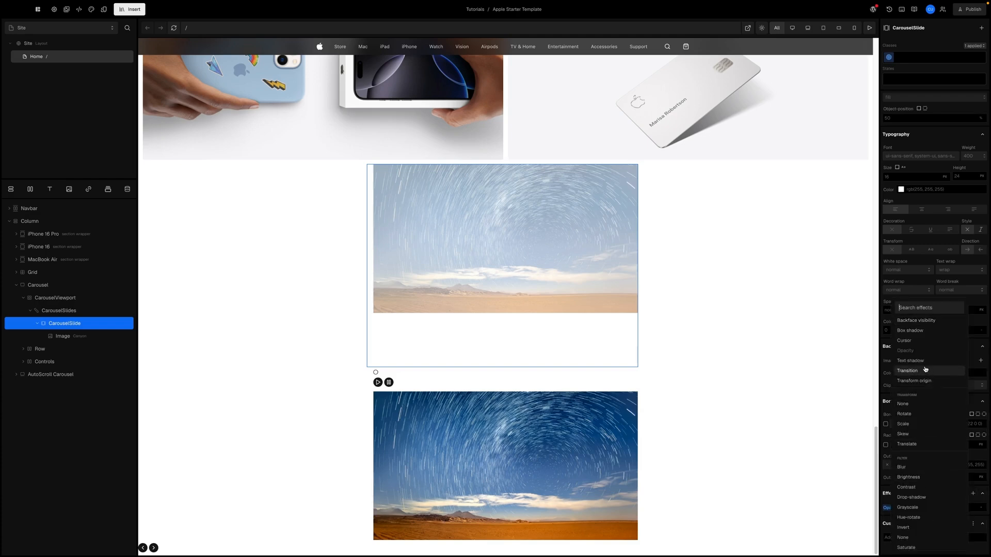
{"action": "left_click", "coordinate": [907, 371]}
{"action": "scroll", "coordinate": [923, 429], "scroll_direction": "down", "scroll_amount": 1}
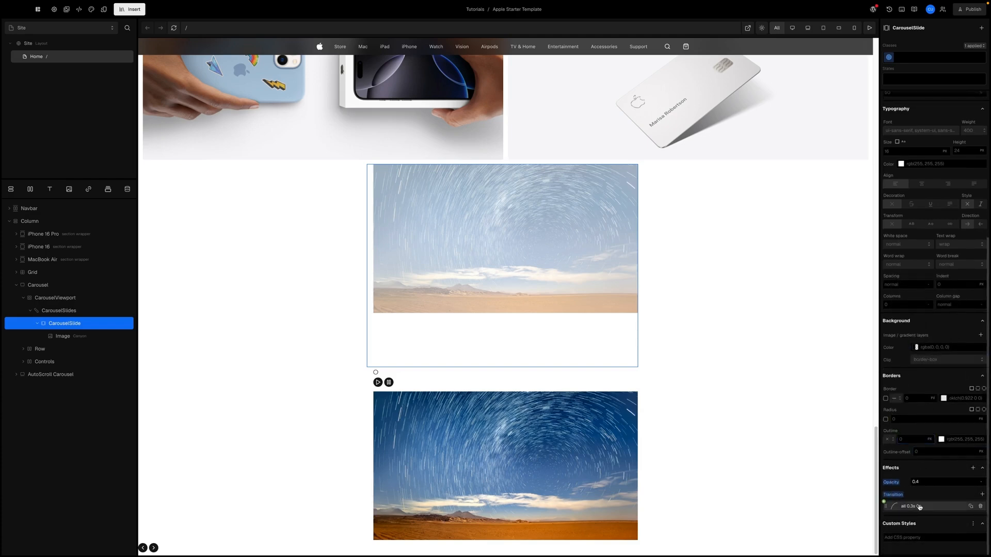
{"action": "left_click", "coordinate": [911, 506]}
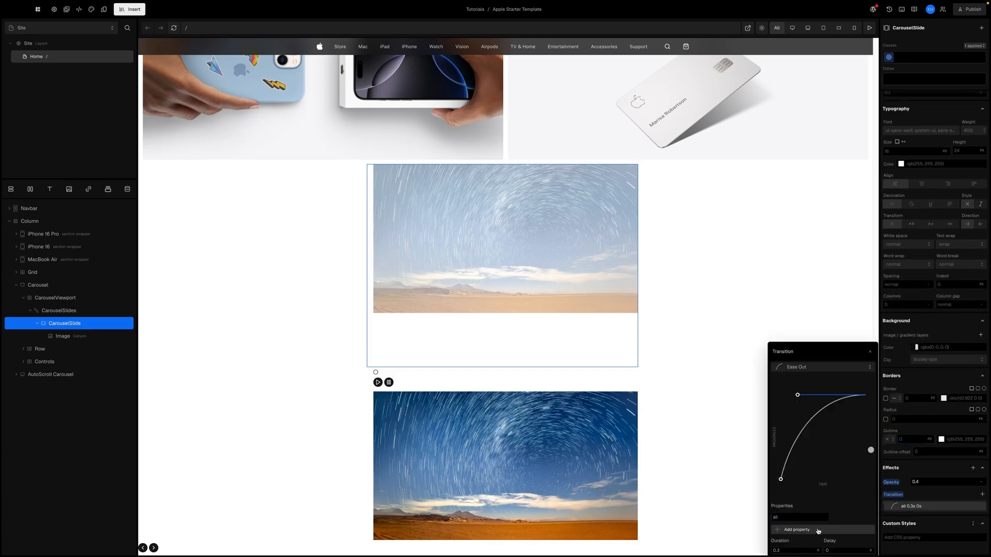
{"action": "left_click", "coordinate": [787, 551]}
{"action": "key", "text": "BackSpace"}
{"action": "type", "text": "6"}
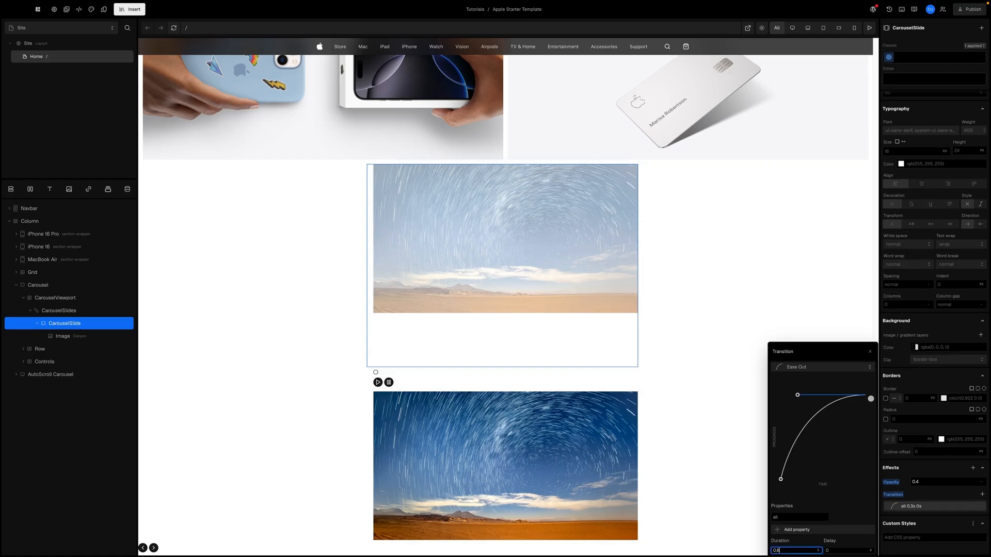
{"action": "left_click", "coordinate": [814, 536]}
{"action": "left_click", "coordinate": [926, 491]}
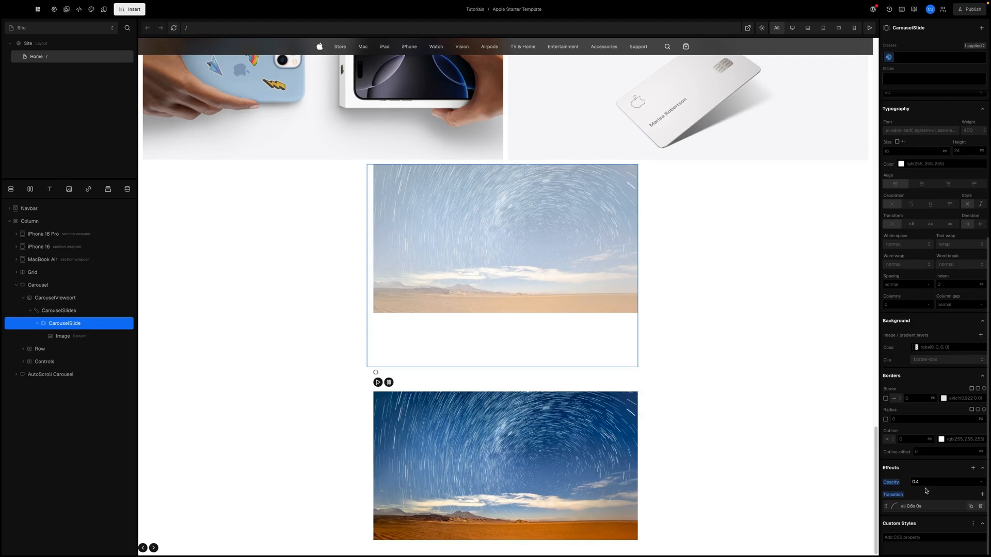
- Choose the slide's "current" state as the target for the CarouselSlide's styling
{"action": "scroll", "coordinate": [920, 479], "scroll_direction": "up", "scroll_amount": 10}
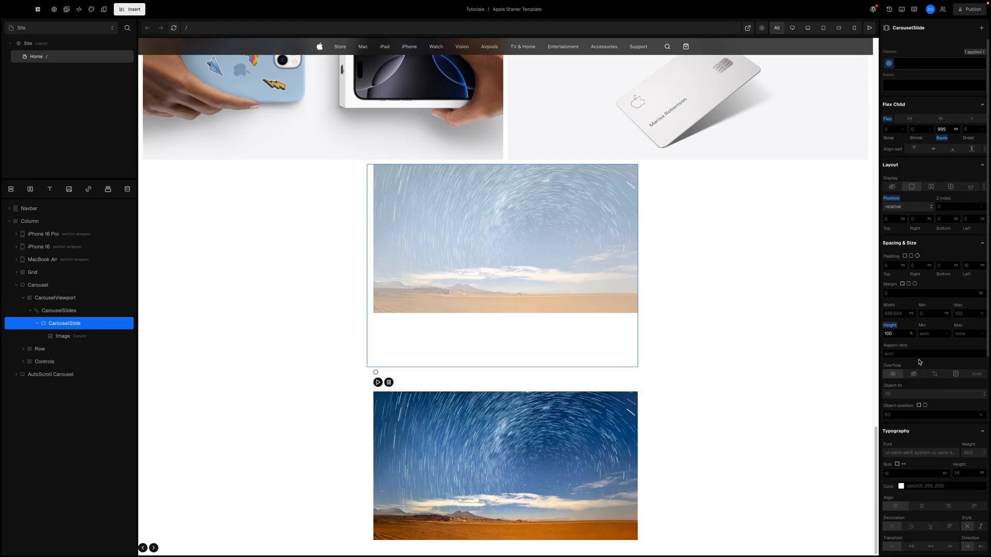
{"action": "left_click", "coordinate": [909, 88]}
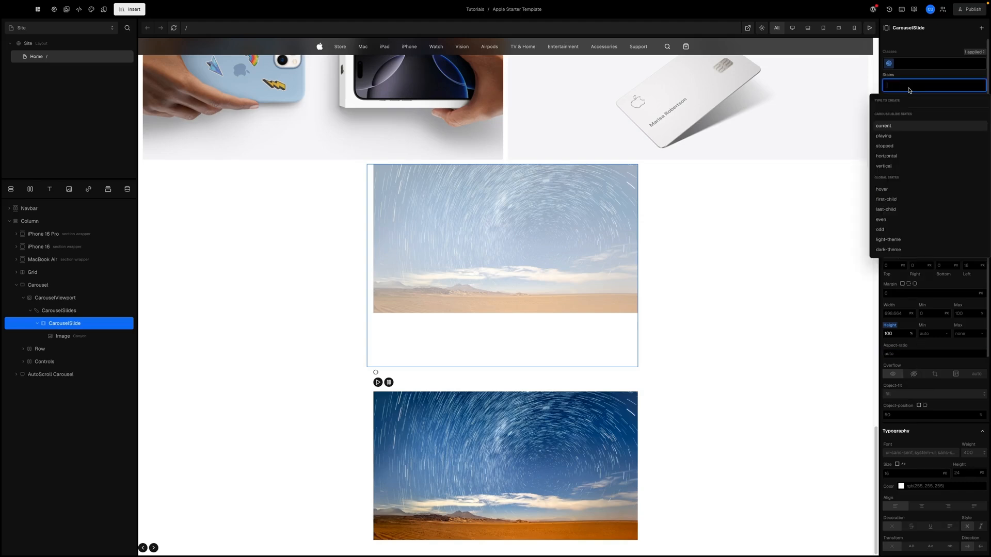
{"action": "left_click", "coordinate": [886, 129]}
{"action": "left_click", "coordinate": [928, 75]}
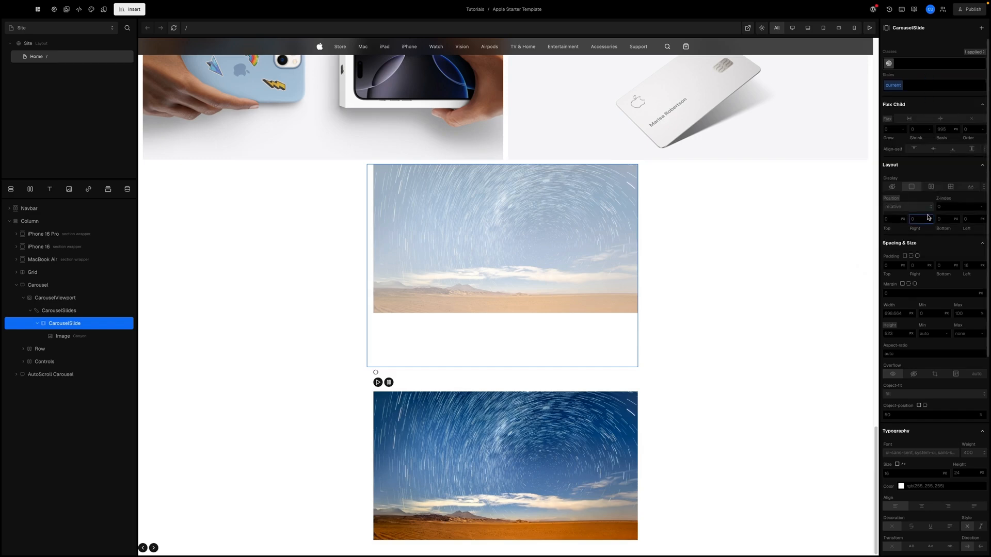
- Make the CarouselSlide fully opaque in its current state through the opacity effect
{"action": "scroll", "coordinate": [920, 248], "scroll_direction": "down", "scroll_amount": 2}
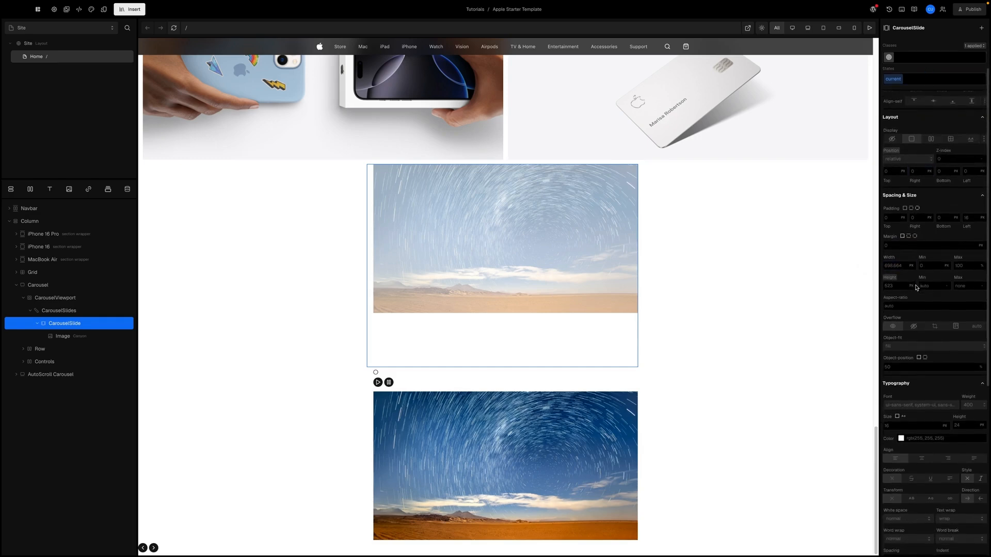
{"action": "scroll", "coordinate": [917, 287], "scroll_direction": "down", "scroll_amount": 7}
{"action": "scroll", "coordinate": [917, 287], "scroll_direction": "down", "scroll_amount": 4}
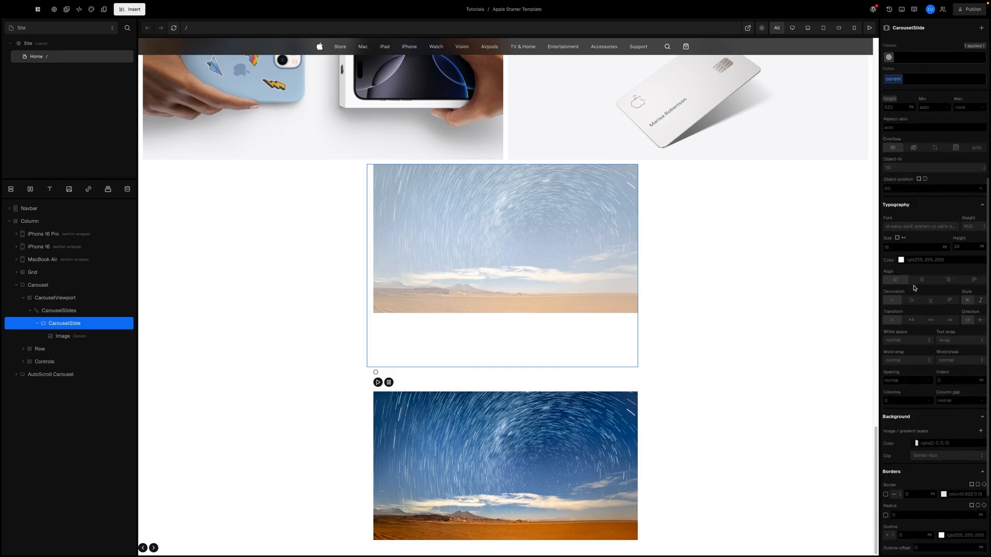
{"action": "left_click", "coordinate": [932, 479]}
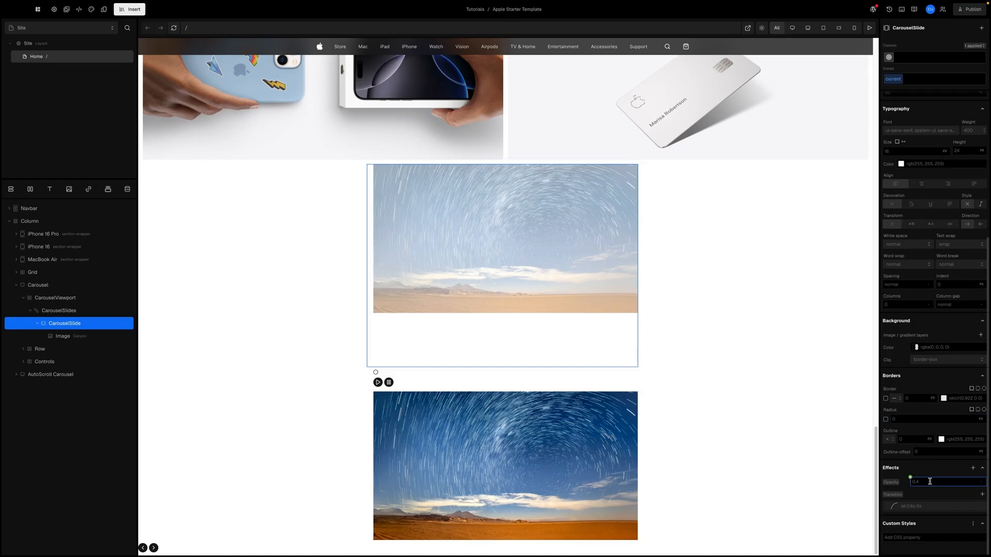
{"action": "left_click", "coordinate": [930, 482]}
{"action": "left_click", "coordinate": [936, 469]}
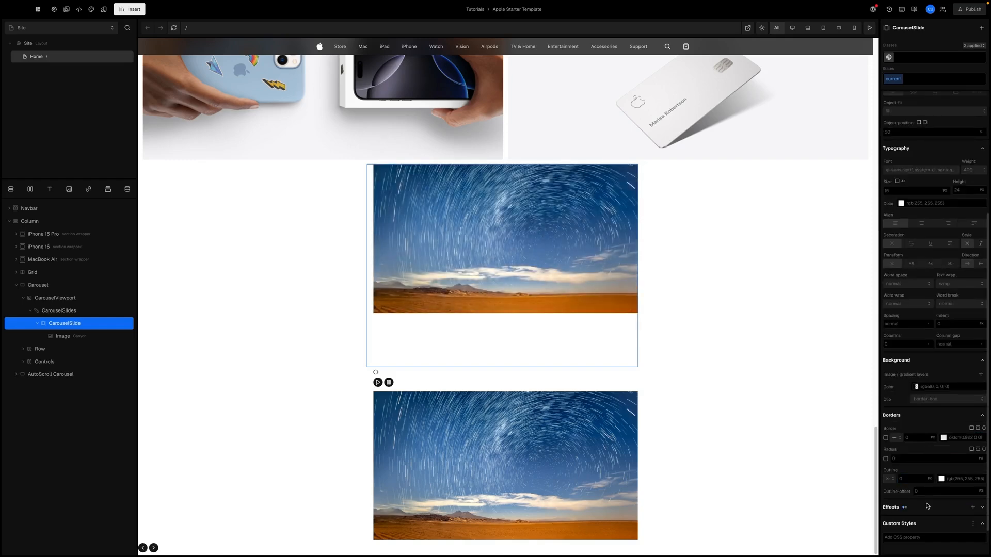
- Wrap the Image inside the CarouselSlide in a Box
{"action": "left_click", "coordinate": [71, 337]}
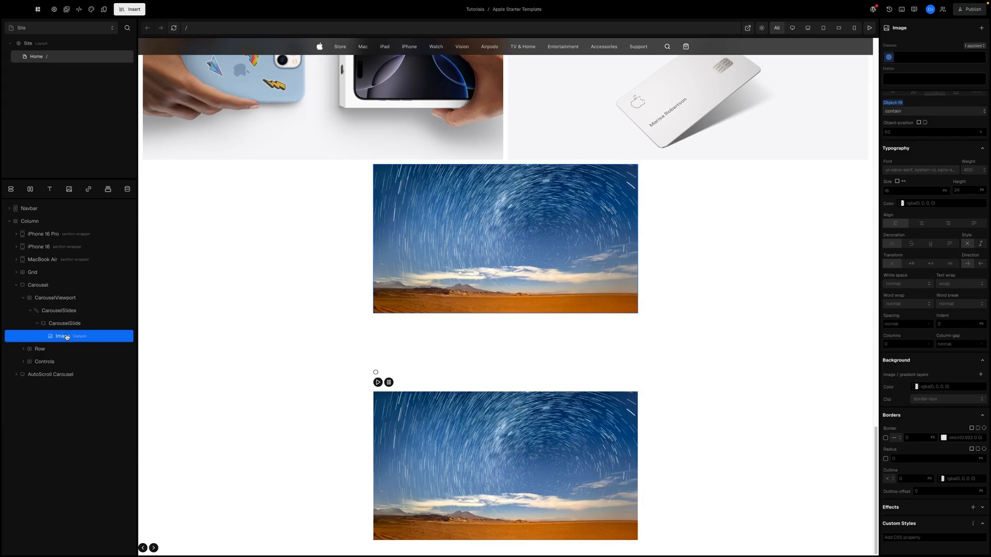
{"action": "right_click", "coordinate": [67, 337]}
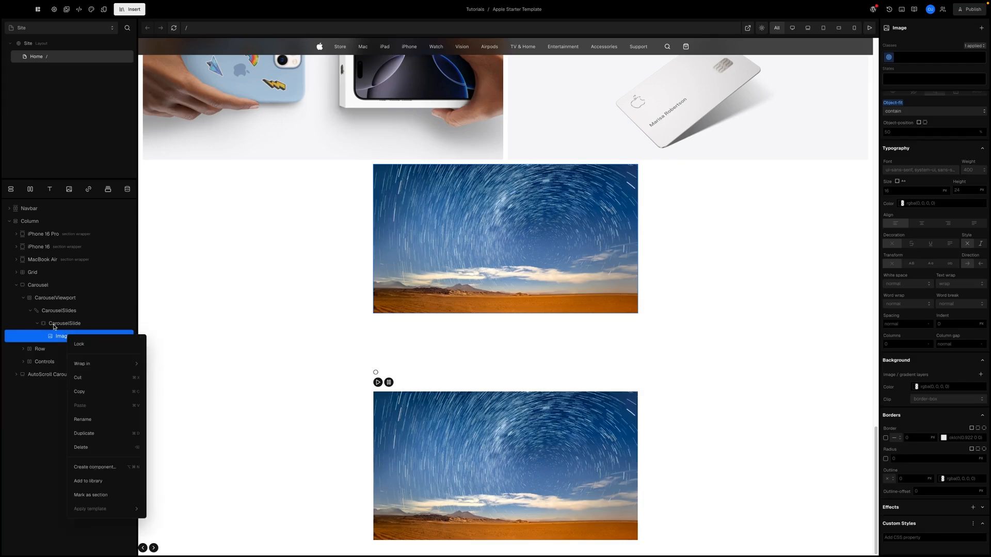
{"action": "mouse_move", "coordinate": [106, 367]}
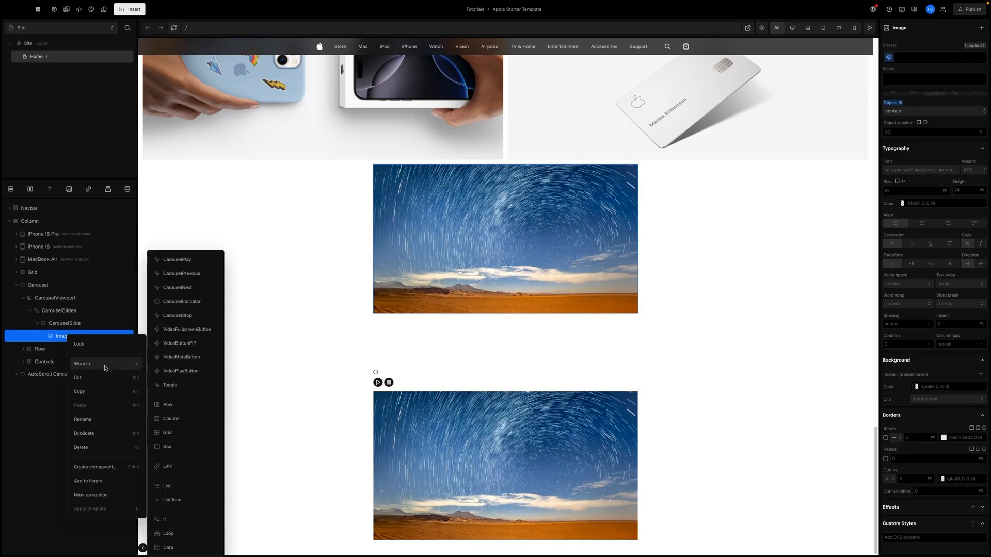
{"action": "left_click", "coordinate": [172, 447]}
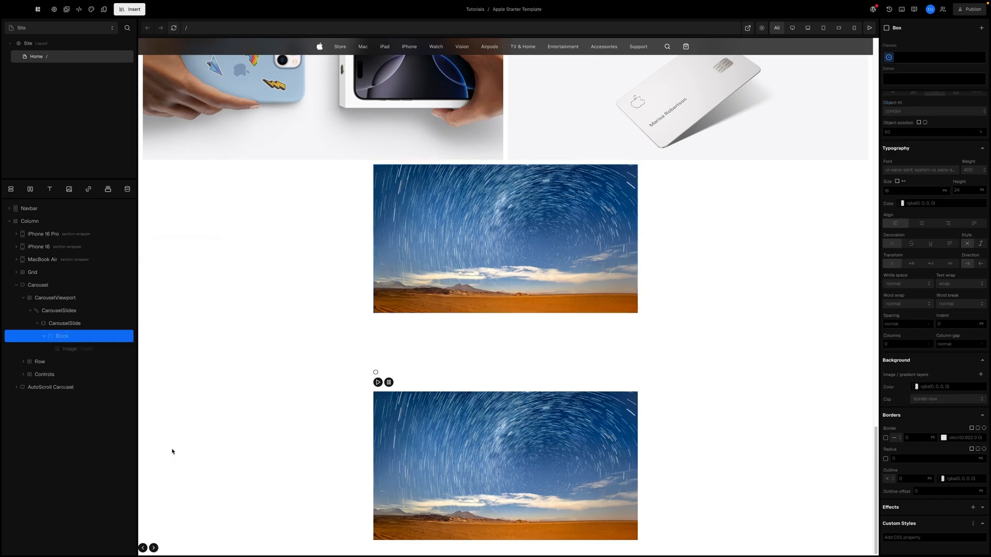
- Rename the box around the slide's Image as CarouselImageContainer
{"action": "double_click", "coordinate": [62, 336]}
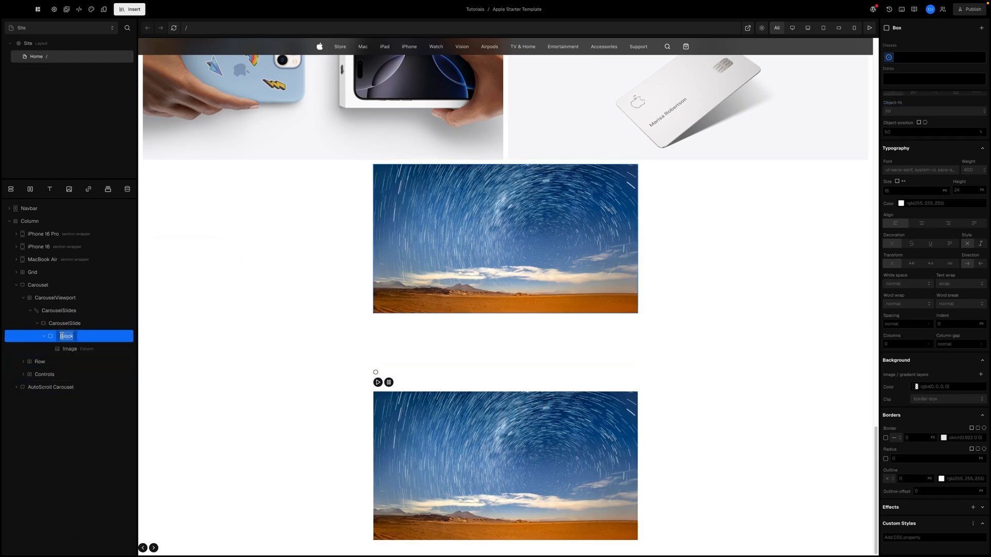
{"action": "type", "text": "CarouselImae"}
{"action": "key", "text": "BackSpace"}
{"action": "type", "text": "geContainer"}
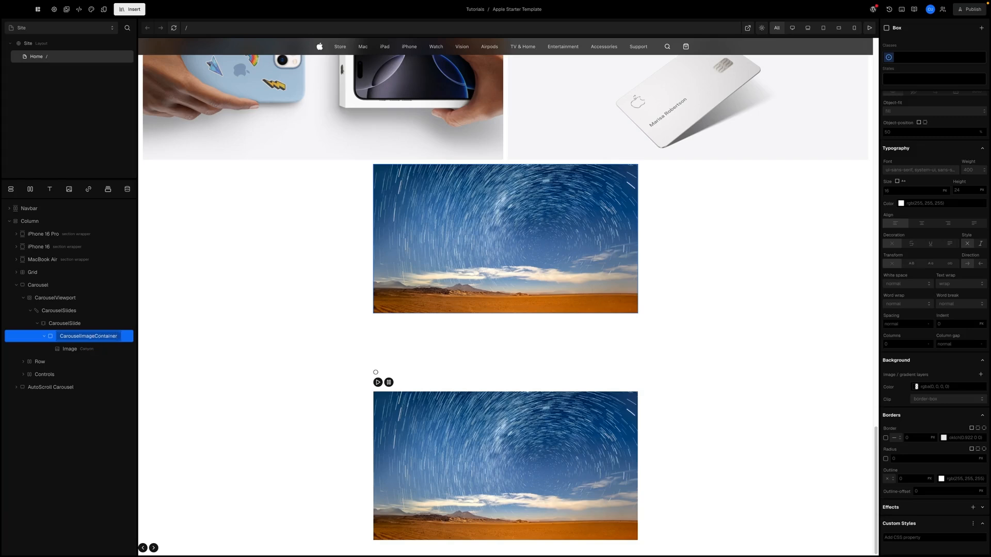
{"action": "key", "text": "Return"}
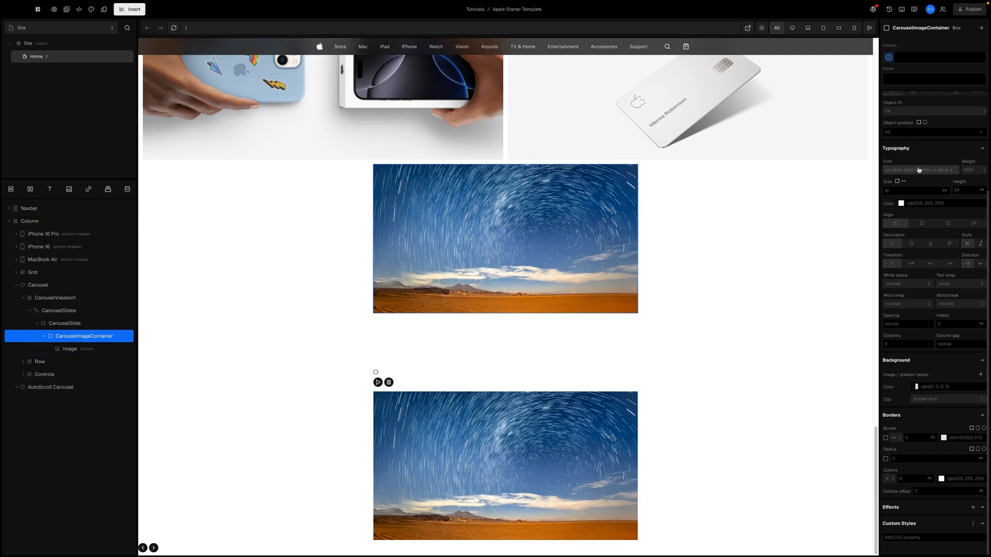
- Set the CarouselImageContainer's position to relative with top and right offsets of 0 px
{"action": "scroll", "coordinate": [924, 178], "scroll_direction": "up", "scroll_amount": 4}
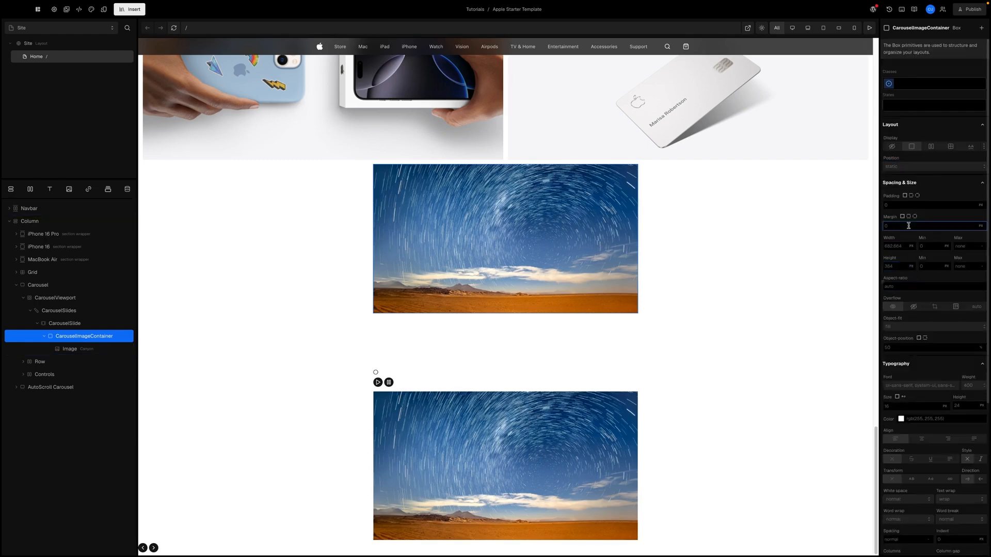
{"action": "left_click", "coordinate": [908, 167]}
{"action": "left_click", "coordinate": [907, 178]}
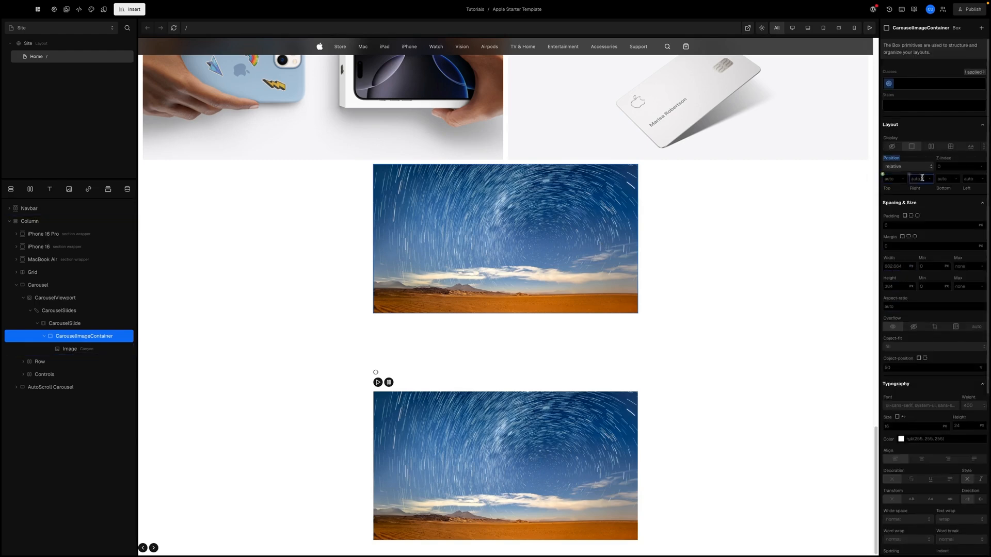
{"action": "left_click", "coordinate": [889, 178]}
{"action": "type", "text": "0"}
{"action": "left_click", "coordinate": [919, 182]}
{"action": "left_click", "coordinate": [917, 179]}
{"action": "type", "text": "0"}
- Set the CarouselImageContainer's height to 100%
{"action": "left_click", "coordinate": [892, 285]}
{"action": "type", "text": "100"}
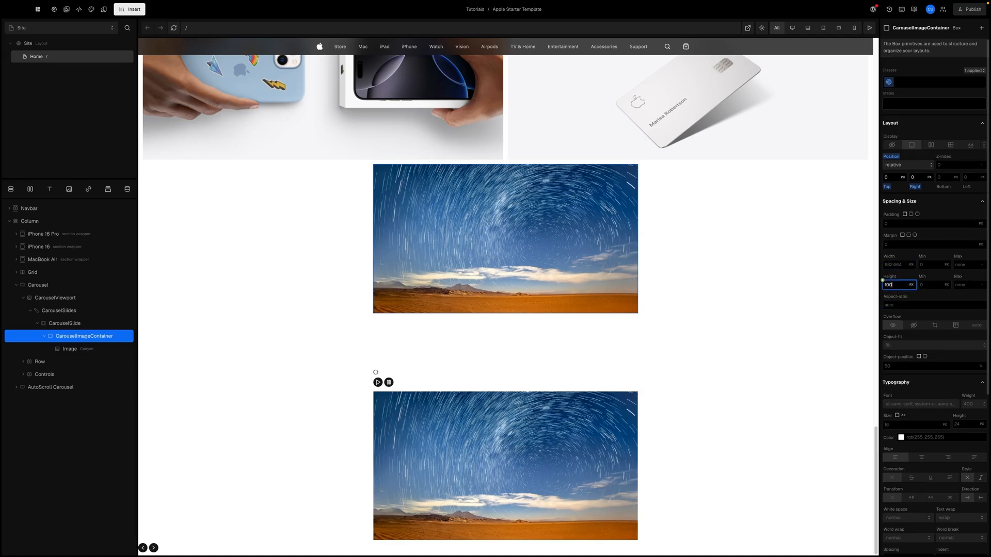
{"action": "key", "text": "Return"}
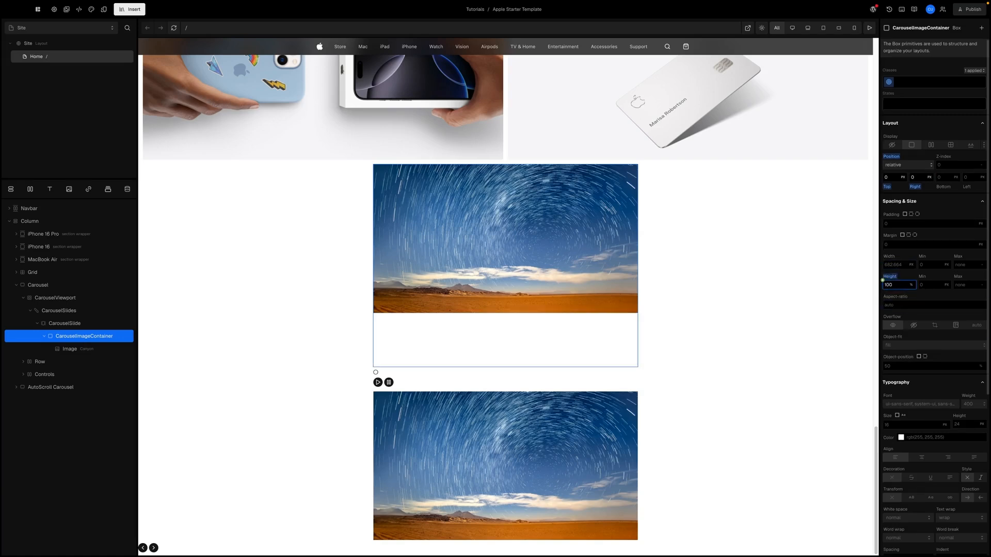
{"action": "left_click", "coordinate": [914, 296]}
{"action": "left_click", "coordinate": [921, 284]}
- Set the height of the Image inside CarouselImageContainer to 100%
{"action": "left_click", "coordinate": [97, 350]}
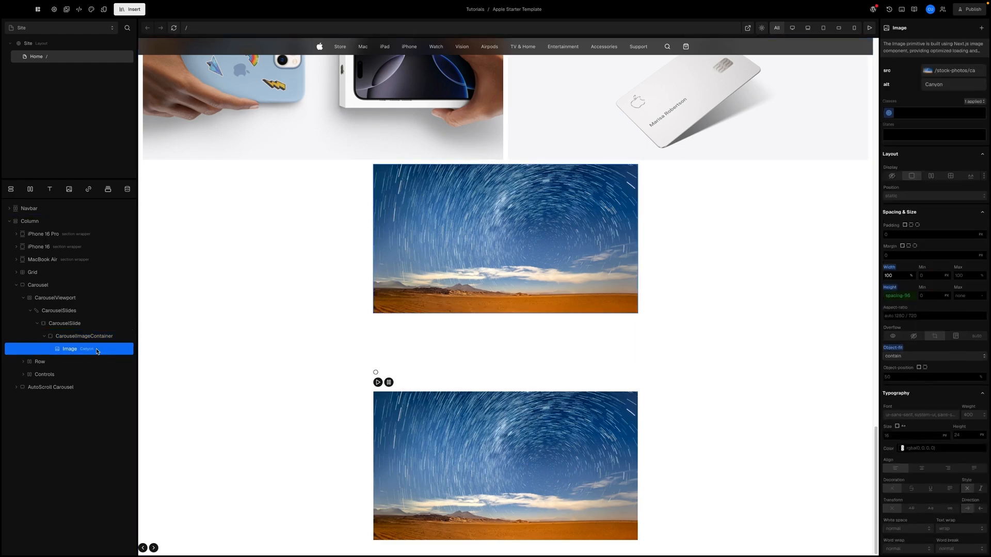
{"action": "left_click", "coordinate": [898, 297]}
{"action": "left_click", "coordinate": [873, 294]}
{"action": "left_click", "coordinate": [897, 295]}
{"action": "type", "text": "100%"}
{"action": "key", "text": "Return"}
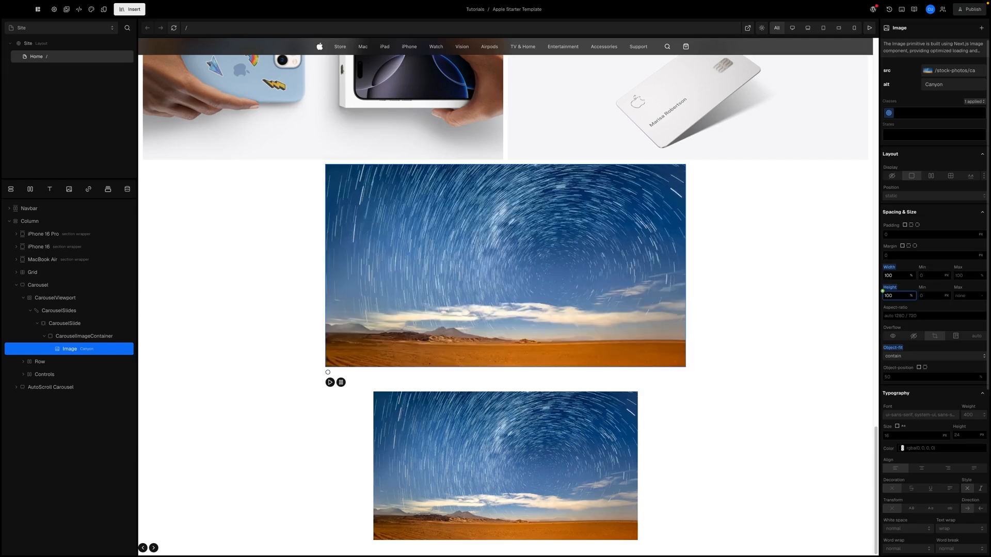
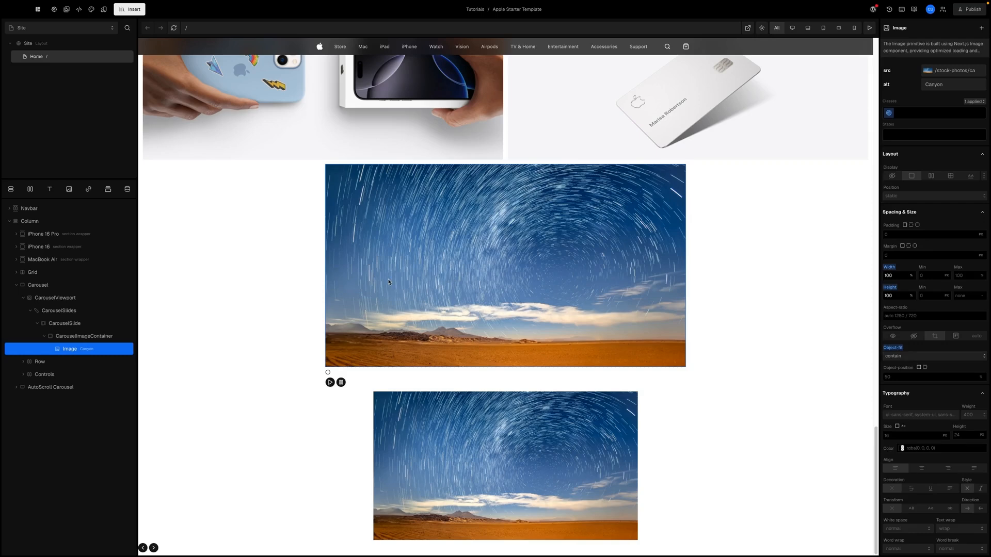
- Insert a Block inside CarouselImageContainer, alongside the Image
{"action": "left_click", "coordinate": [76, 339]}
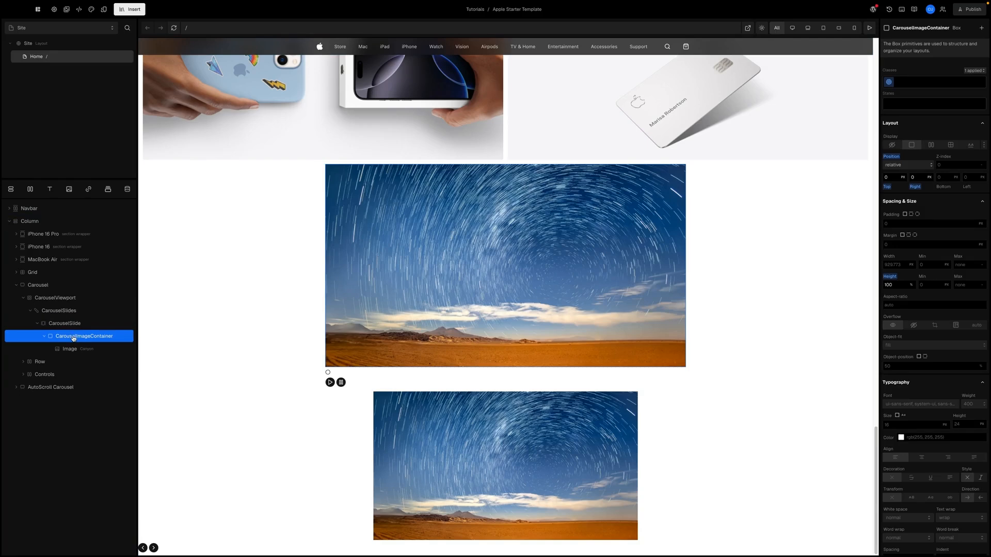
{"action": "left_click", "coordinate": [129, 8]}
{"action": "mouse_move", "coordinate": [155, 92]}
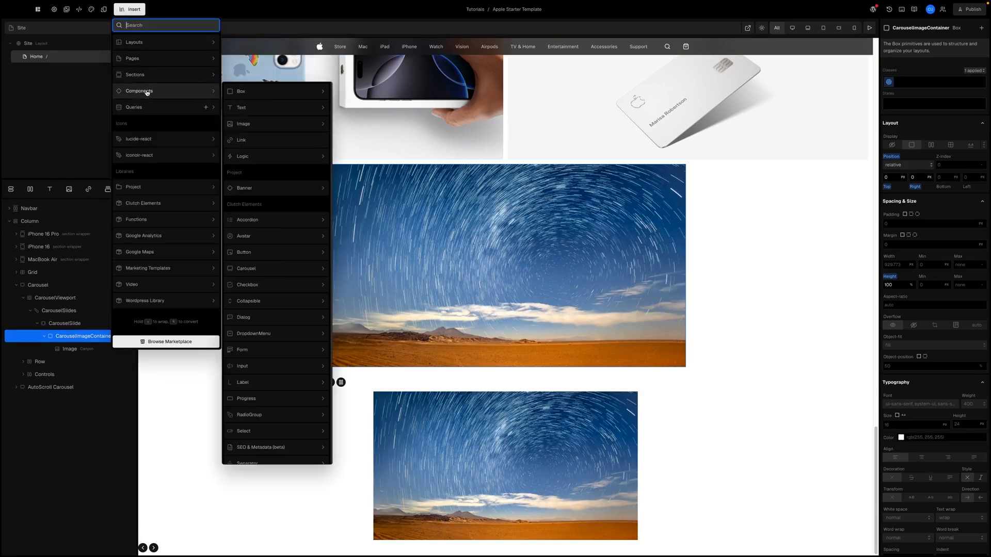
{"action": "mouse_move", "coordinate": [266, 95]}
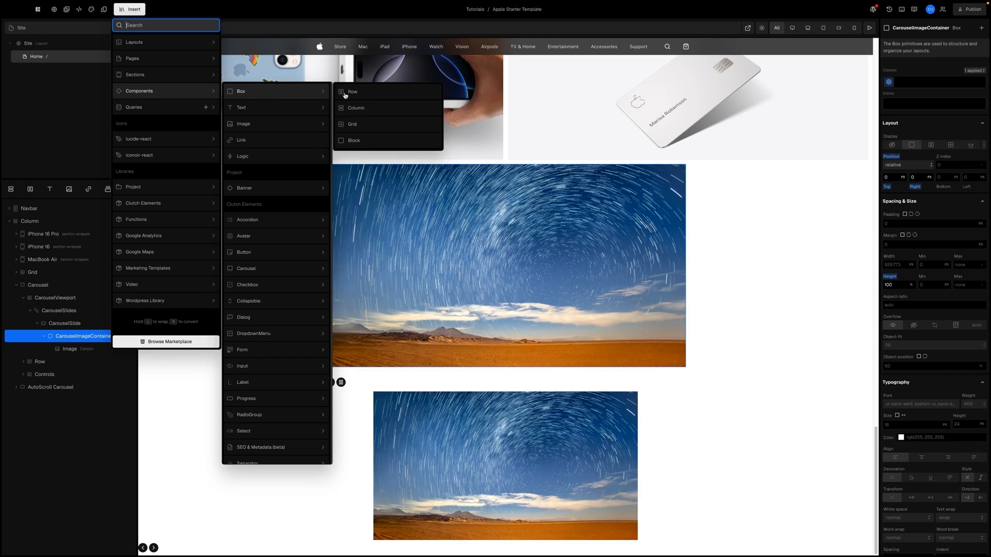
{"action": "left_click", "coordinate": [355, 149]}
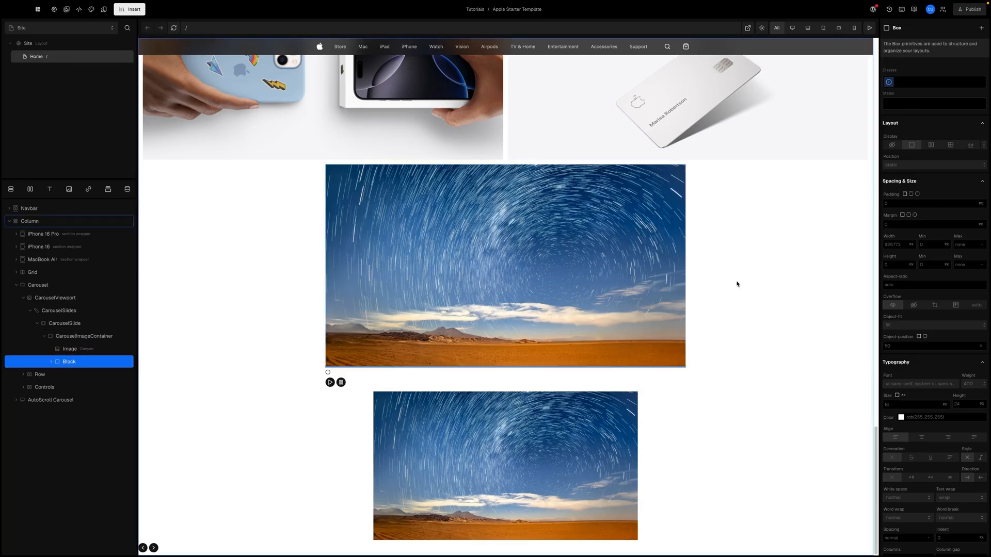
- Set the new Block's position to absolute with top and right offsets of 0 px
{"action": "scroll", "coordinate": [910, 222], "scroll_direction": "up", "scroll_amount": 1}
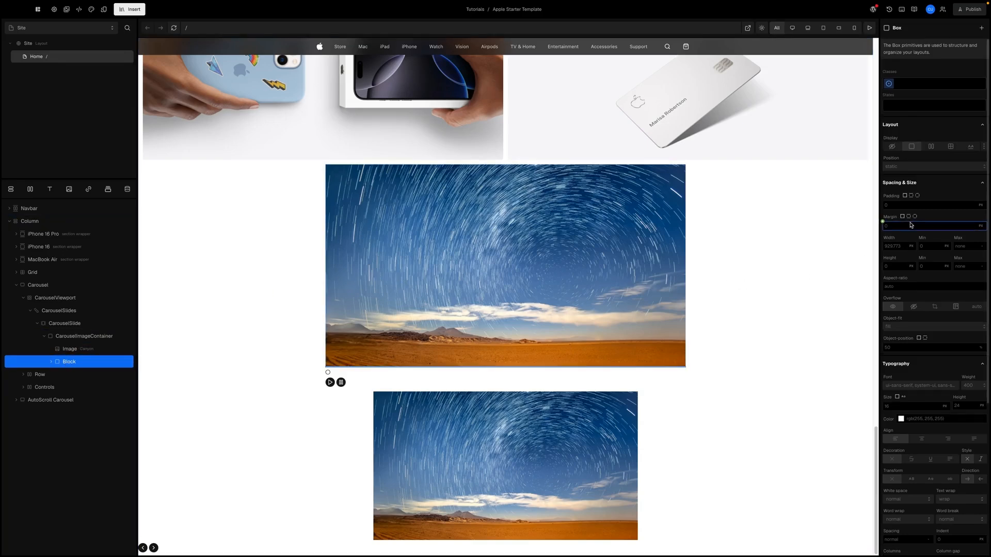
{"action": "left_click", "coordinate": [907, 166]}
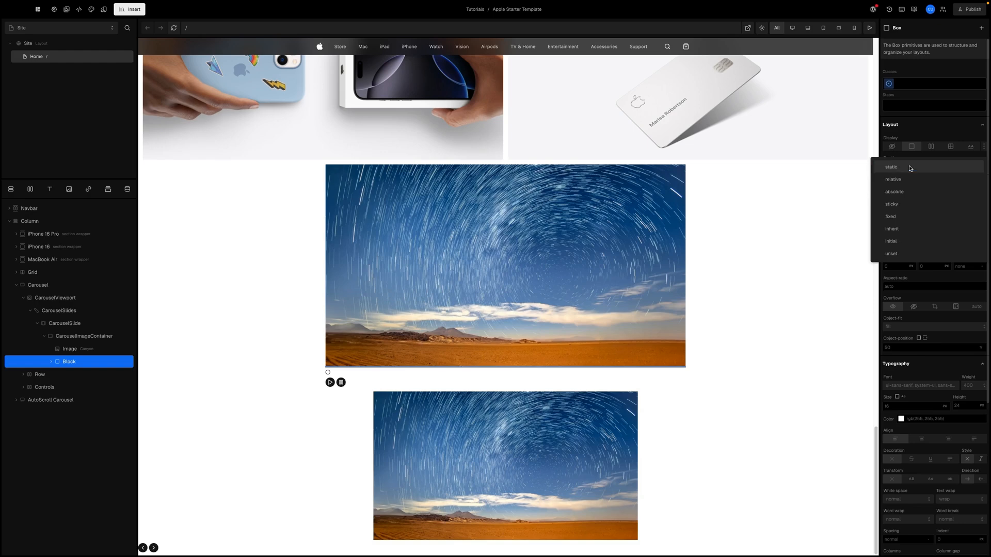
{"action": "left_click", "coordinate": [896, 192]}
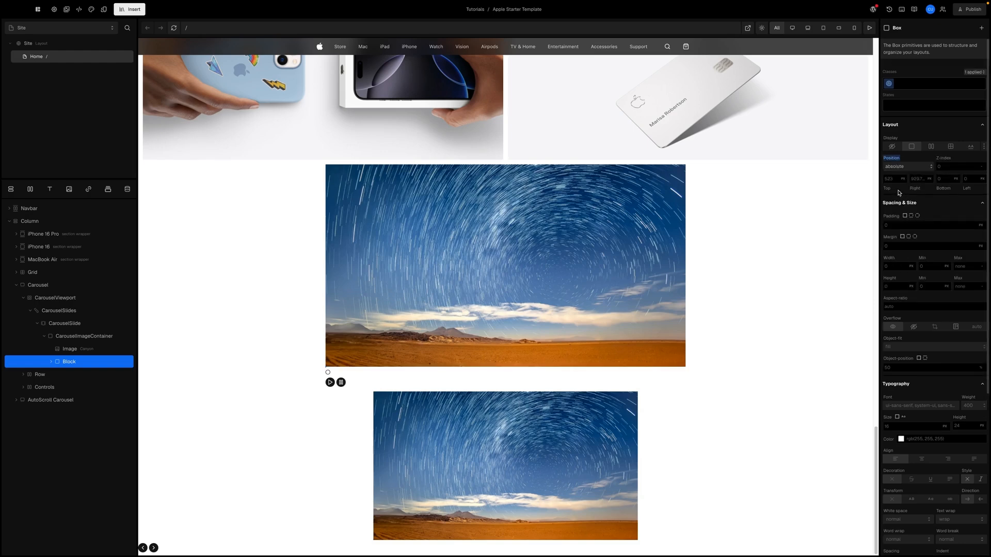
{"action": "left_click", "coordinate": [893, 178]}
{"action": "type", "text": "0"}
{"action": "left_click", "coordinate": [914, 179]}
{"action": "type", "text": "0"}
{"action": "key", "text": "Return"}
{"action": "scroll", "coordinate": [917, 222], "scroll_direction": "down", "scroll_amount": 1}
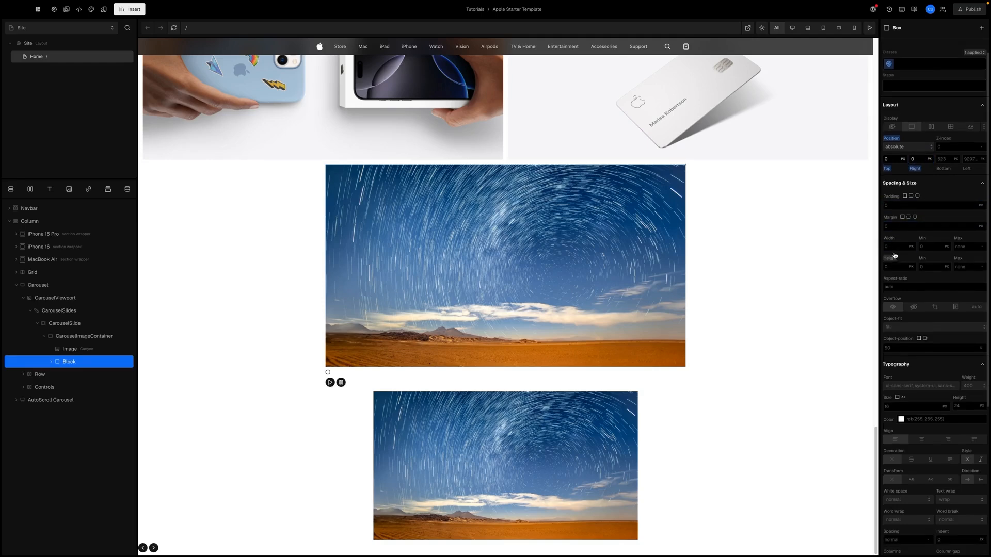
- Set the Block's width and height to 100%
{"action": "left_click", "coordinate": [894, 247]}
{"action": "type", "text": "100%"}
{"action": "key", "text": "Return"}
{"action": "left_click", "coordinate": [892, 265]}
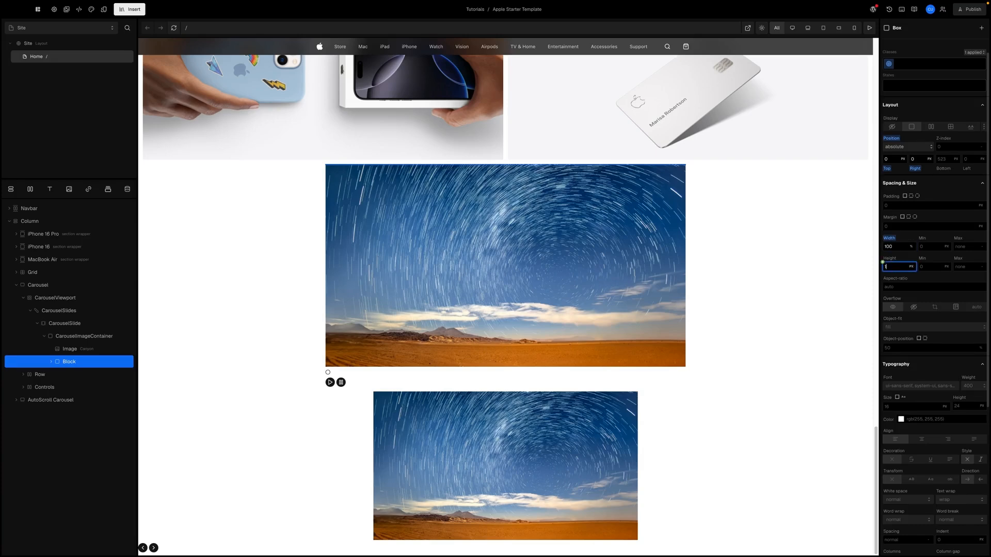
{"action": "key", "text": "Return"}
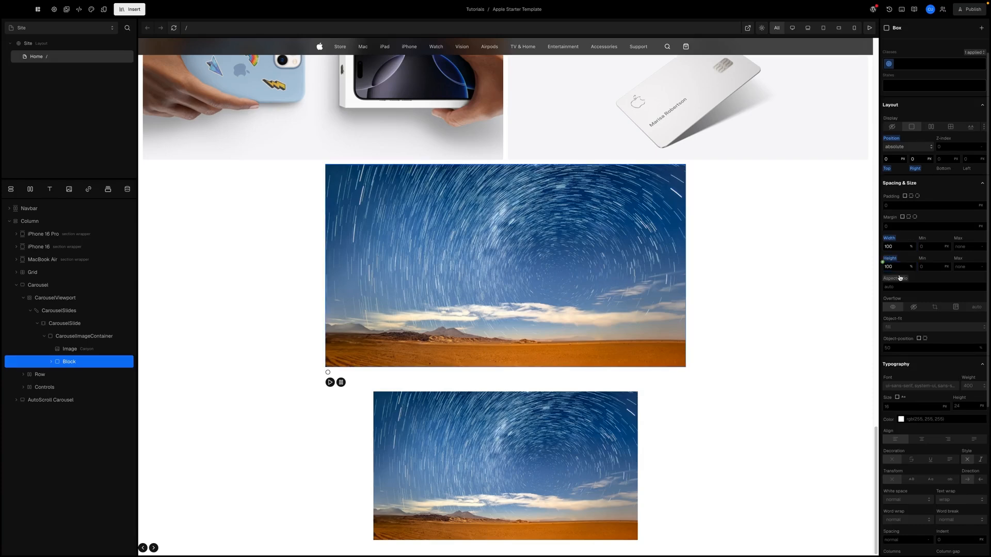
- Add a linear gradient layer to the Block's background
{"action": "scroll", "coordinate": [919, 309], "scroll_direction": "down", "scroll_amount": 3}
{"action": "scroll", "coordinate": [919, 308], "scroll_direction": "down", "scroll_amount": 4}
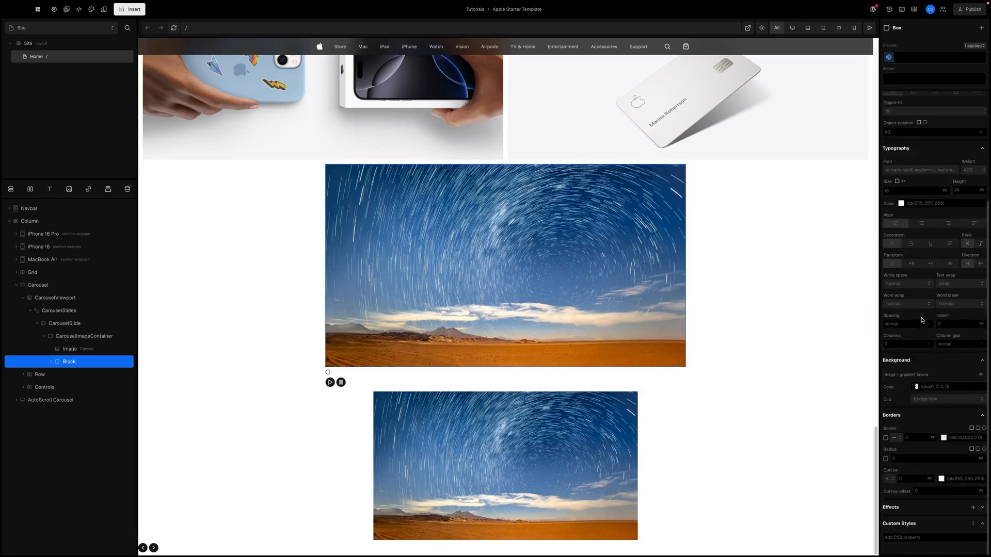
{"action": "scroll", "coordinate": [906, 264], "scroll_direction": "down", "scroll_amount": 5}
{"action": "left_click", "coordinate": [980, 376]}
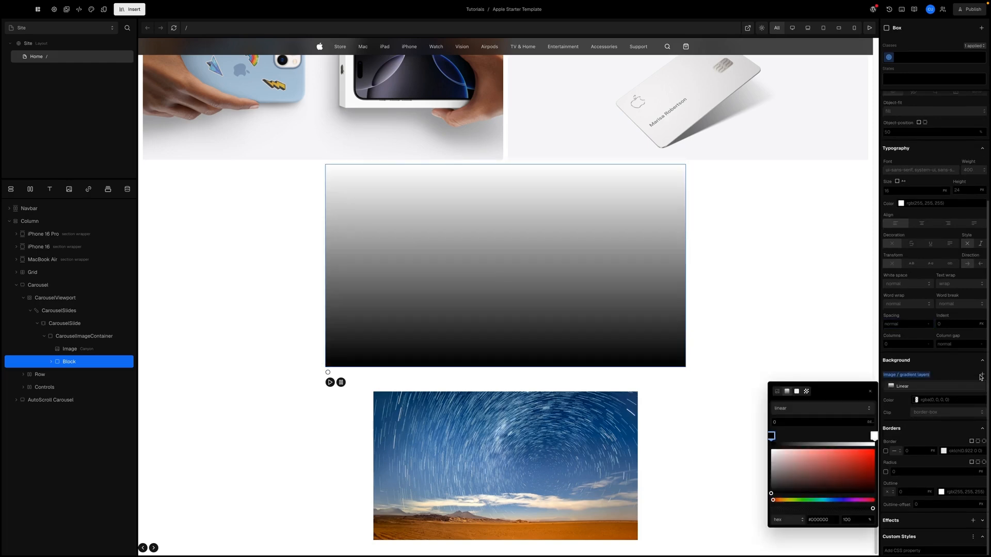
{"action": "left_click", "coordinate": [942, 376]}
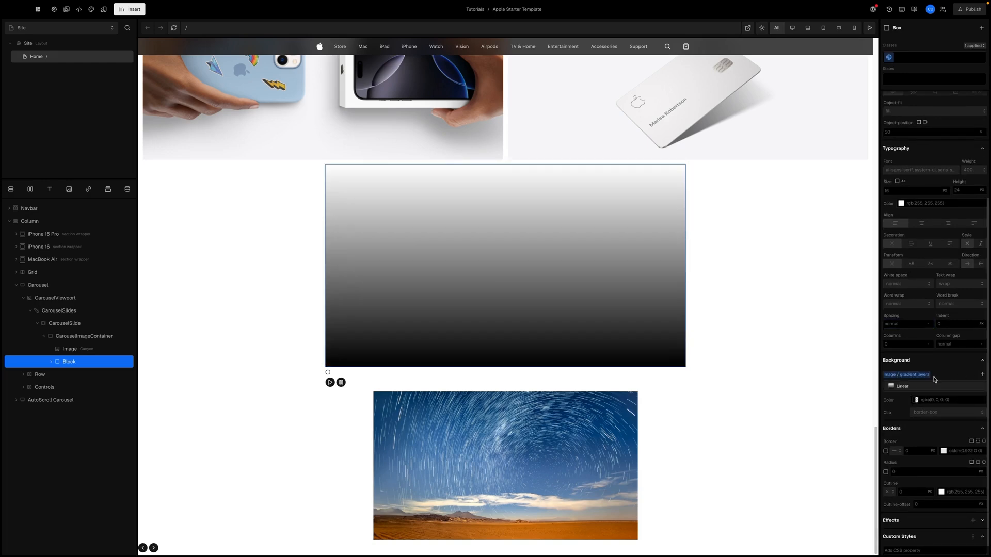
- Replace the Block's gradient with the reference site's linear-gradient code, running at 0deg from #00000080 to #ffffff00
{"action": "left_click", "coordinate": [884, 383]}
{"action": "left_click", "coordinate": [852, 384]}
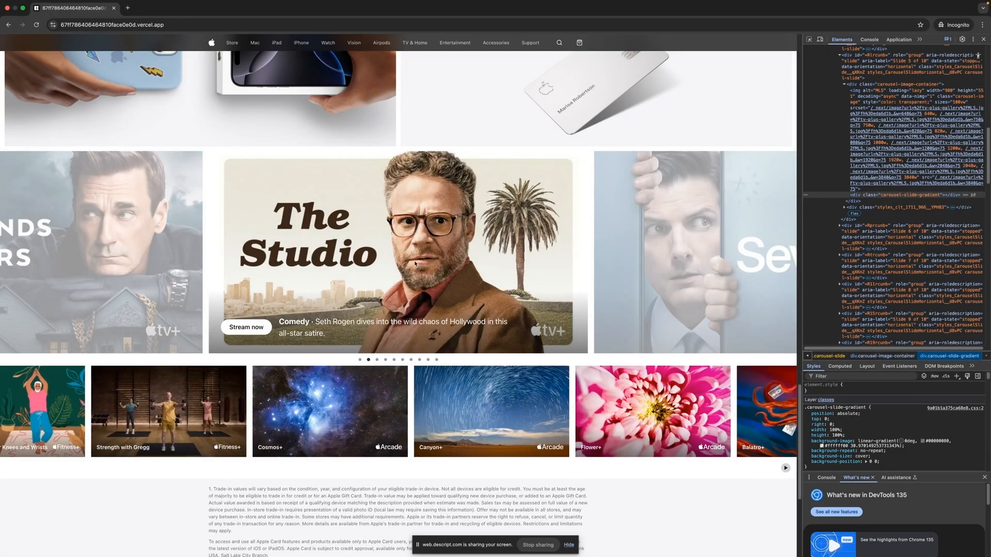
{"action": "right_click", "coordinate": [304, 243]}
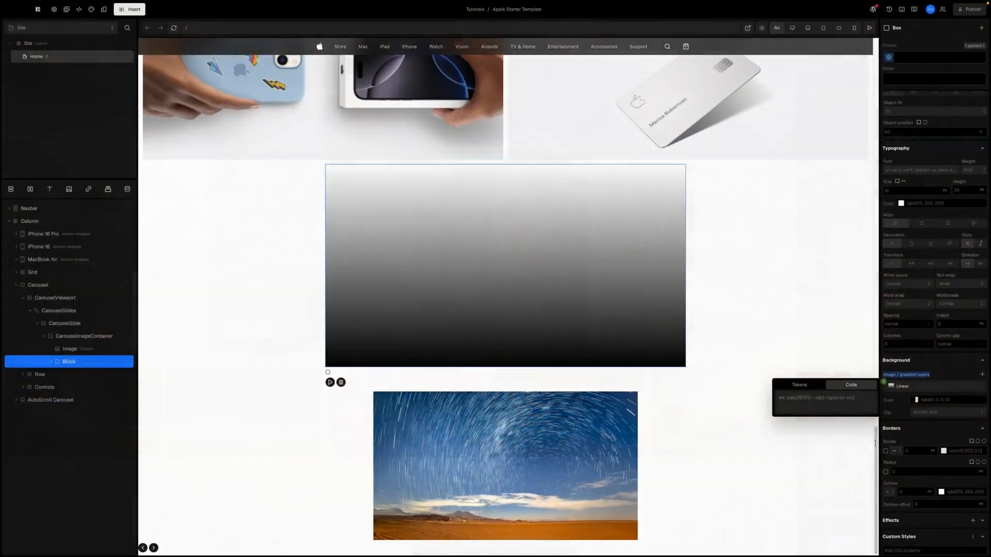
{"action": "left_click", "coordinate": [811, 400]}
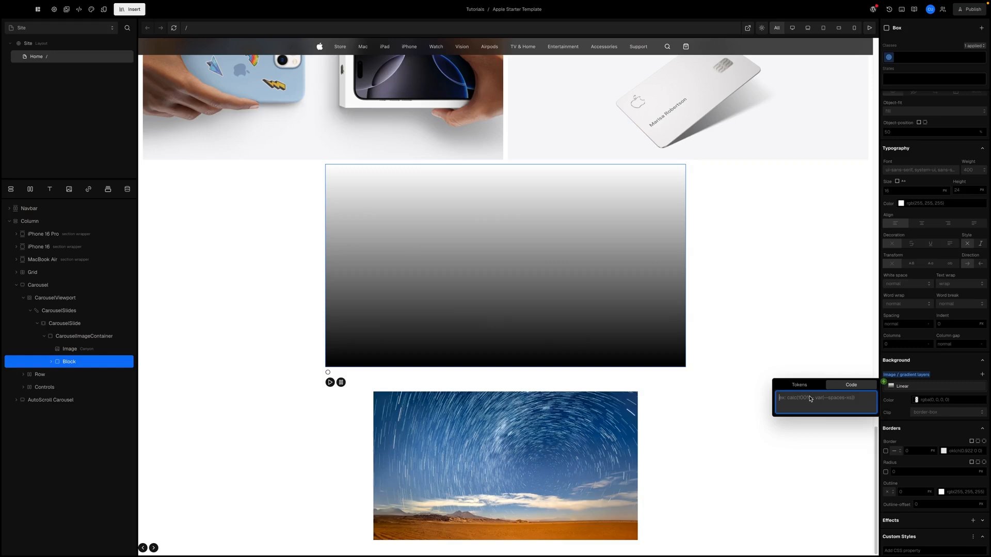
{"action": "type", "text": "linear-gradient(0deg,#00000080,#ffffff00)"}
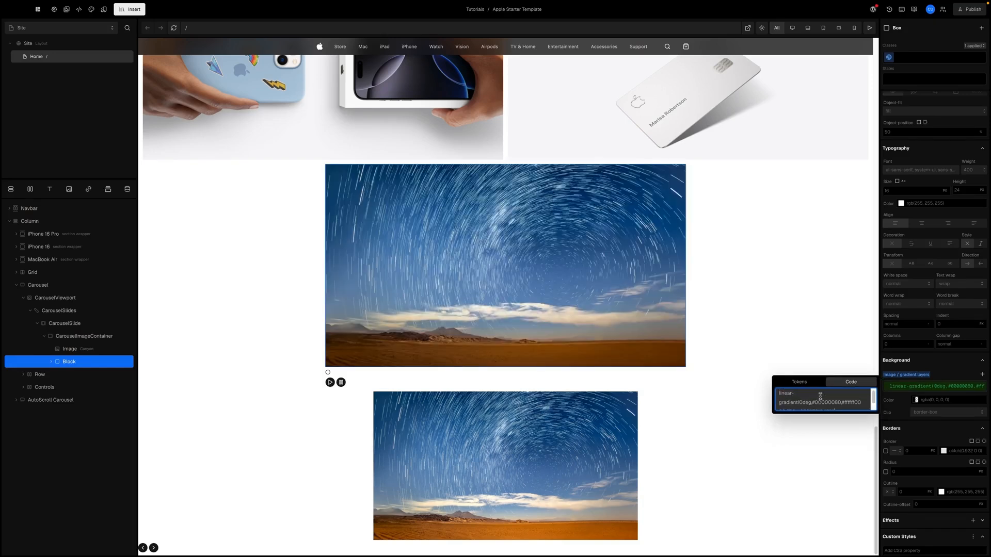
{"action": "left_click", "coordinate": [758, 378]}
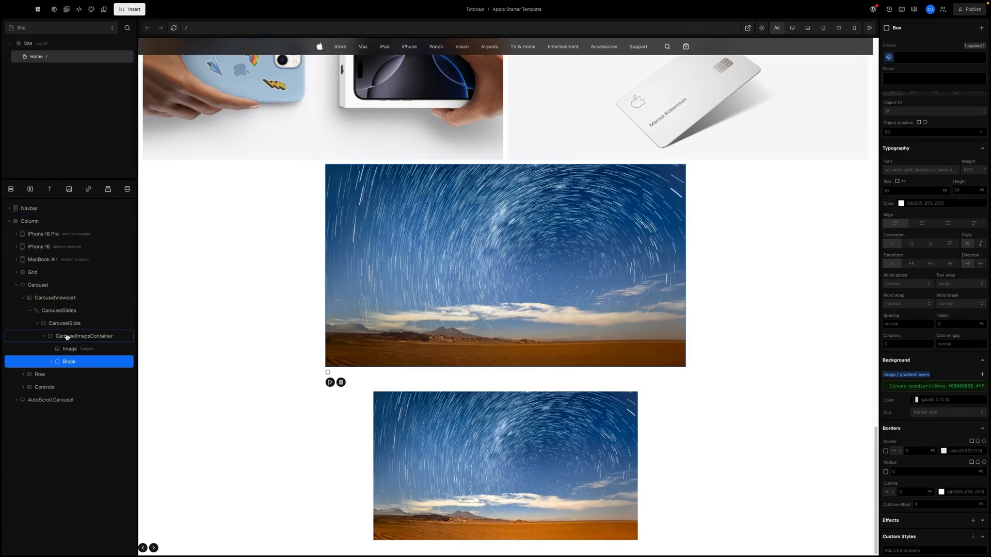
- Insert a Row inside CarouselSlide, after CarouselImageContainer
{"action": "left_click", "coordinate": [43, 336]}
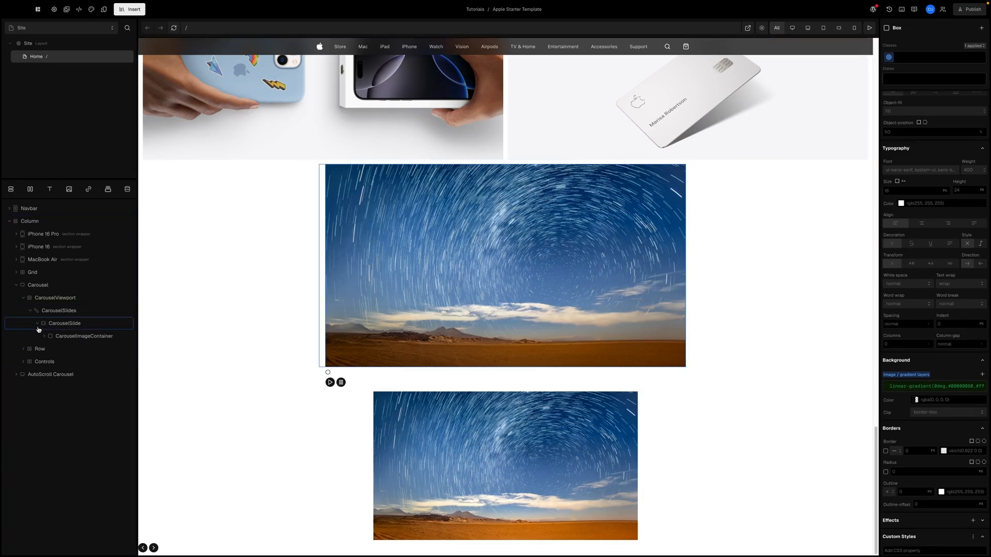
{"action": "left_click", "coordinate": [65, 326]}
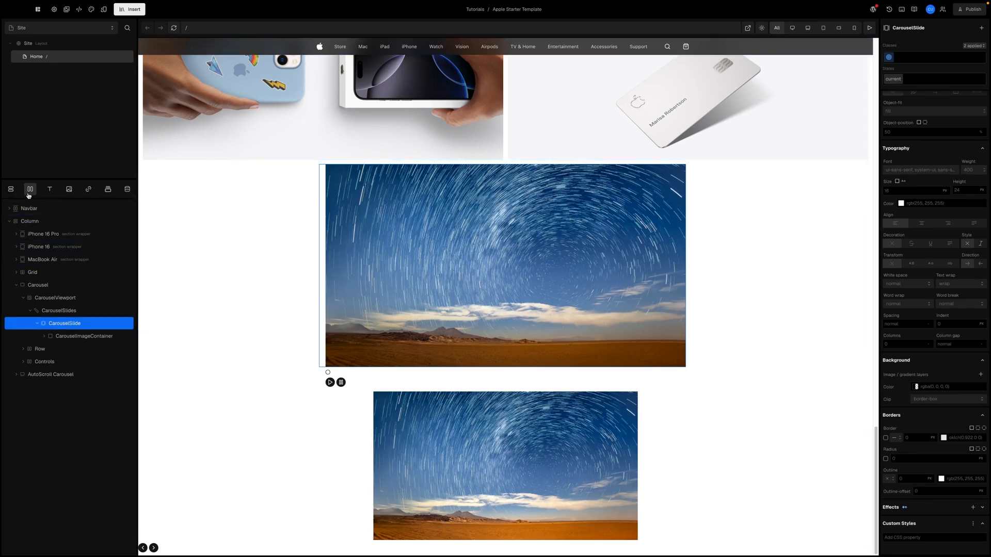
{"action": "left_click", "coordinate": [30, 190]}
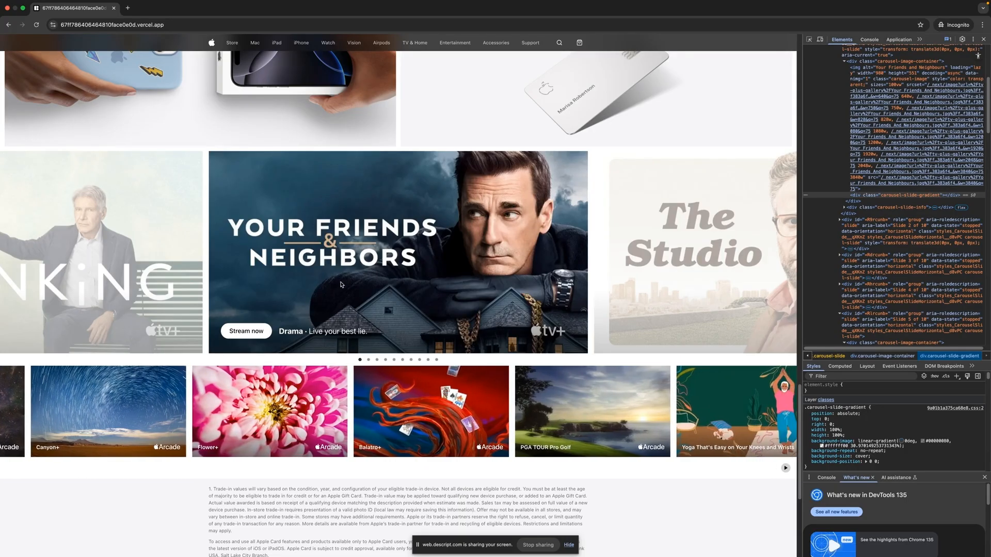
{"action": "left_click_drag", "start_coordinate": [341, 285], "coordinate": [534, 278]}
{"action": "mouse_move", "coordinate": [375, 280]}
{"action": "left_mouse_down"}
{"action": "mouse_move", "coordinate": [536, 278]}
{"action": "mouse_move", "coordinate": [380, 278]}
{"action": "left_mouse_up"}
{"action": "left_click_drag", "start_coordinate": [522, 278], "coordinate": [368, 278]}
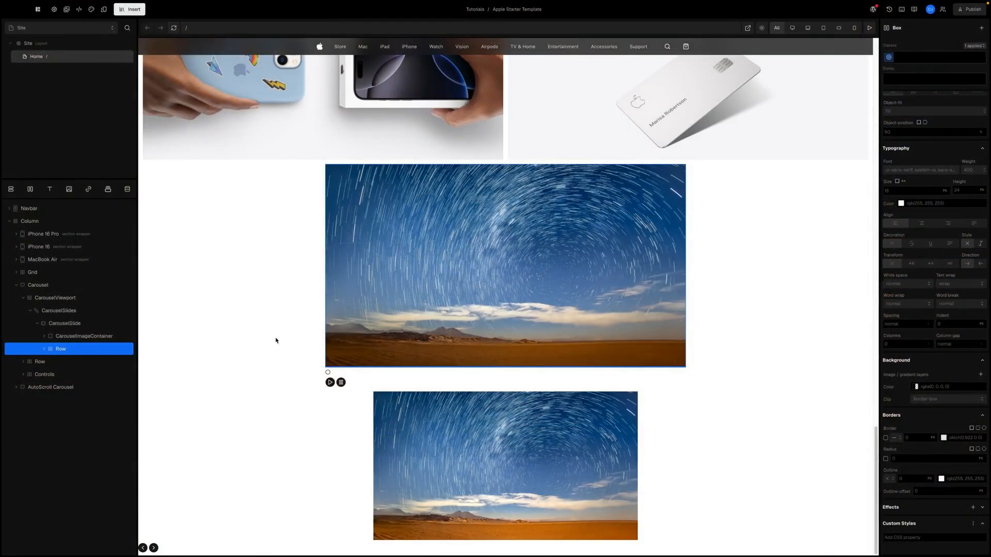
- Rename the Row inside CarouselSlide as CarouselSlideInfo
{"action": "double_click", "coordinate": [61, 349]}
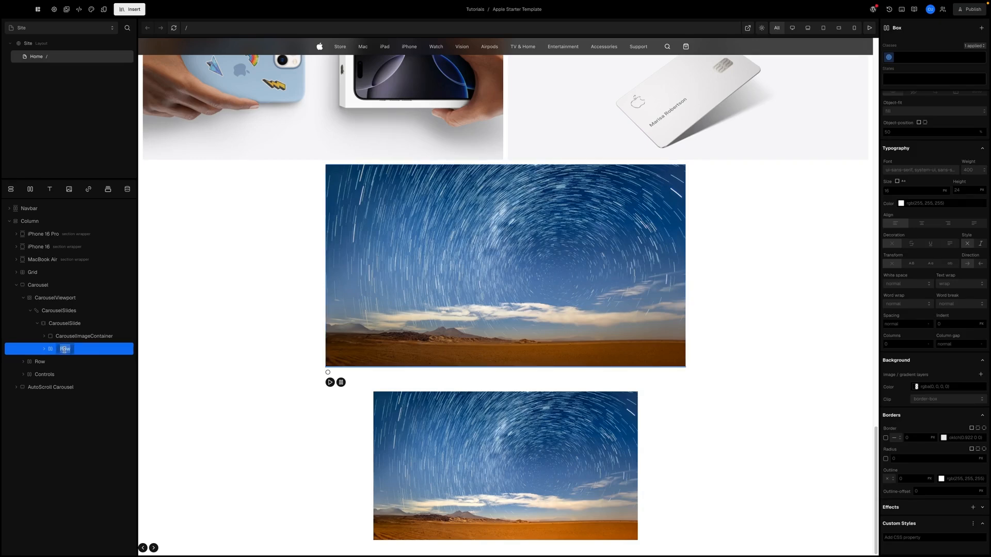
{"action": "type", "text": "CarouselSlideInfo"}
{"action": "key", "text": "Return"}
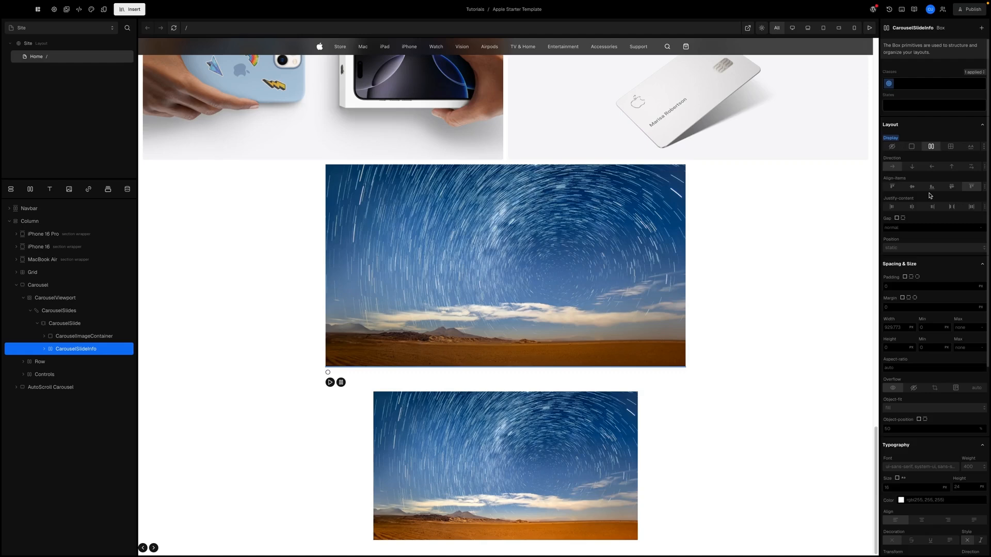
- Align the CarouselSlideInfo items to the center and set their gap to 18 px
{"action": "left_click", "coordinate": [912, 186]}
{"action": "left_click", "coordinate": [894, 227]}
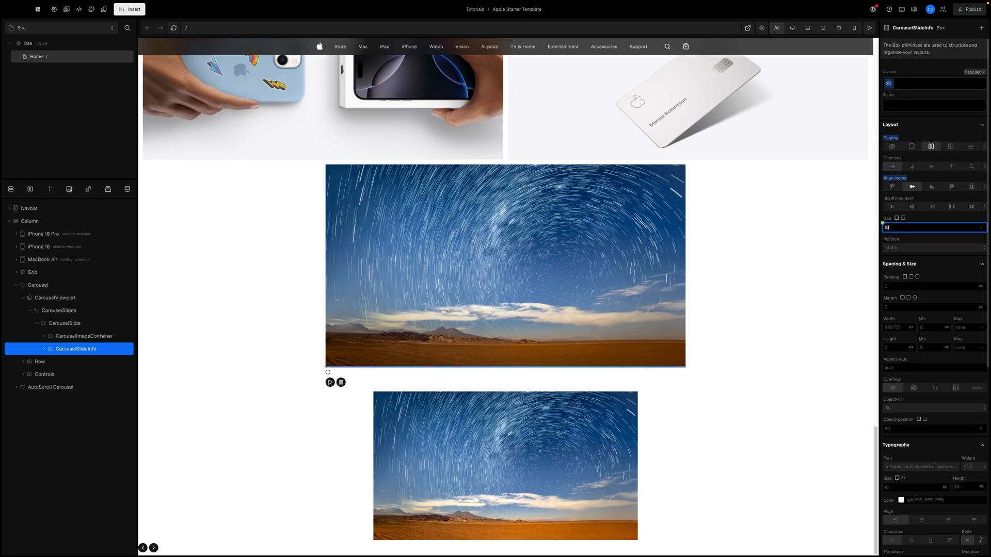
{"action": "key", "text": "Return"}
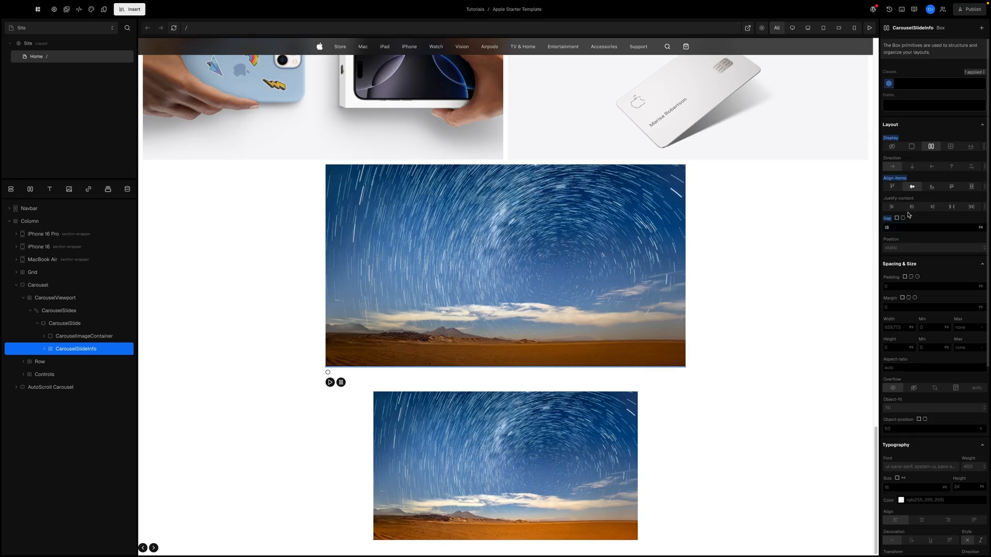
- Set CarouselSlideInfo's position to absolute with a bottom offset of 38 px and a left offset of 47 px
{"action": "left_click", "coordinate": [904, 247]}
{"action": "left_click", "coordinate": [907, 272]}
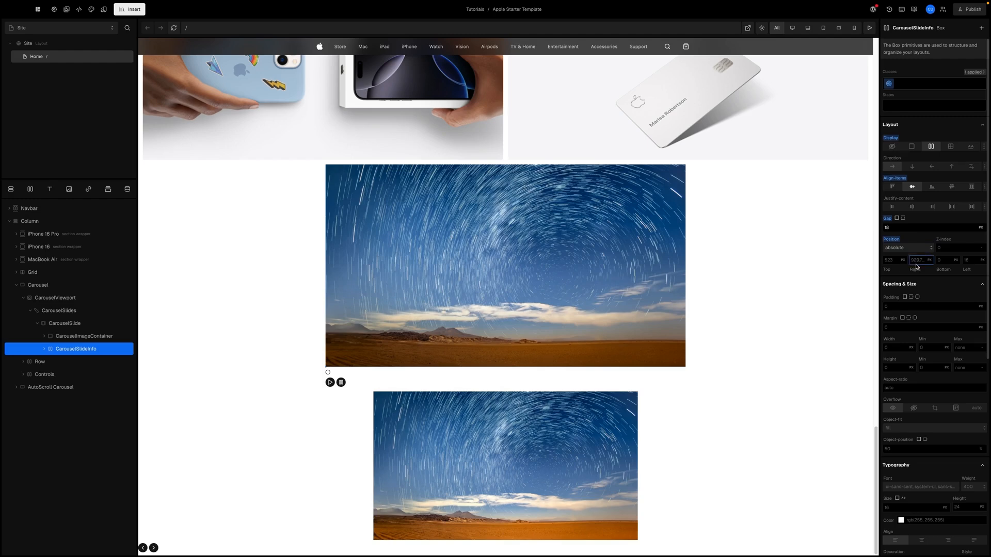
{"action": "left_click", "coordinate": [946, 260]}
{"action": "type", "text": "38"}
{"action": "left_click", "coordinate": [972, 260]}
{"action": "key", "text": "Return"}
- Set CarouselSlideInfo's top and right offsets to 0 px
{"action": "left_click", "coordinate": [889, 260]}
{"action": "key", "text": "BackSpace"}
{"action": "key", "text": "BackSpace"}
{"action": "key", "text": "BackSpace"}
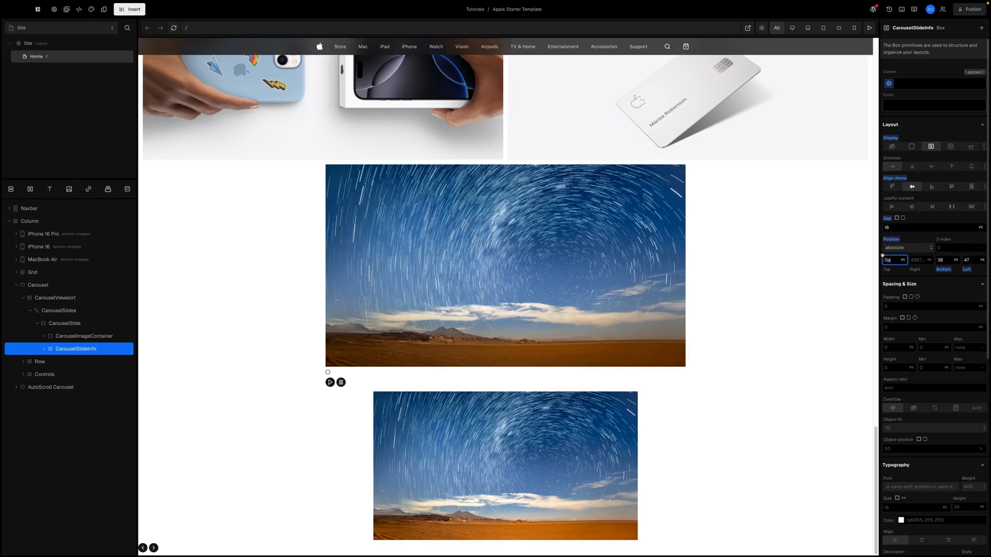
{"action": "type", "text": "0"}
{"action": "left_click", "coordinate": [916, 259]}
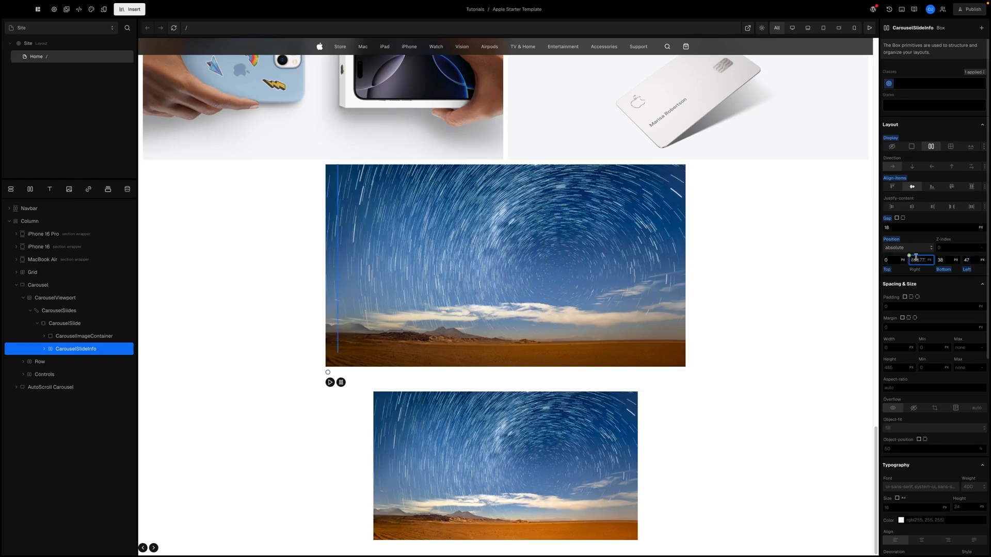
{"action": "key", "text": "BackSpace"}
{"action": "key", "text": "BackSpace"}
{"action": "key", "text": "BackSpace"}
{"action": "key", "text": "BackSpace"}
{"action": "key", "text": "BackSpace"}
{"action": "key", "text": "BackSpace"}
{"action": "key", "text": "BackSpace"}
{"action": "type", "text": "0"}
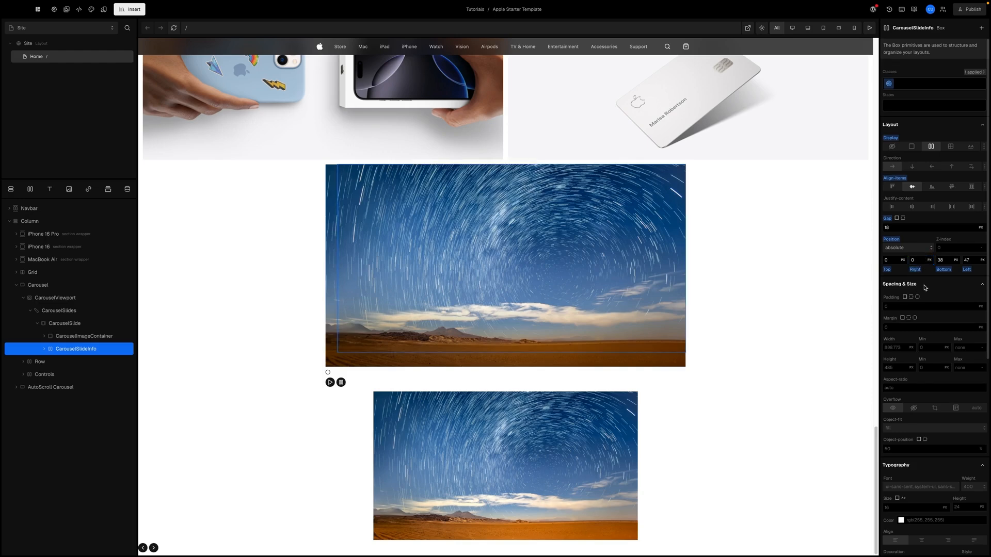
- Add an Opacity effect to CarouselSlideInfo
{"action": "scroll", "coordinate": [914, 283], "scroll_direction": "down", "scroll_amount": 6}
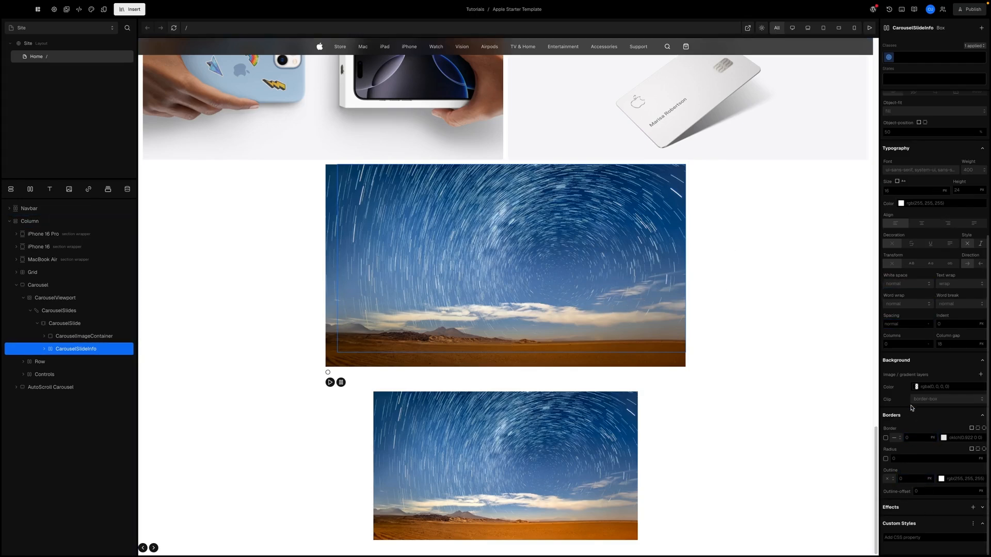
{"action": "left_click", "coordinate": [973, 508]}
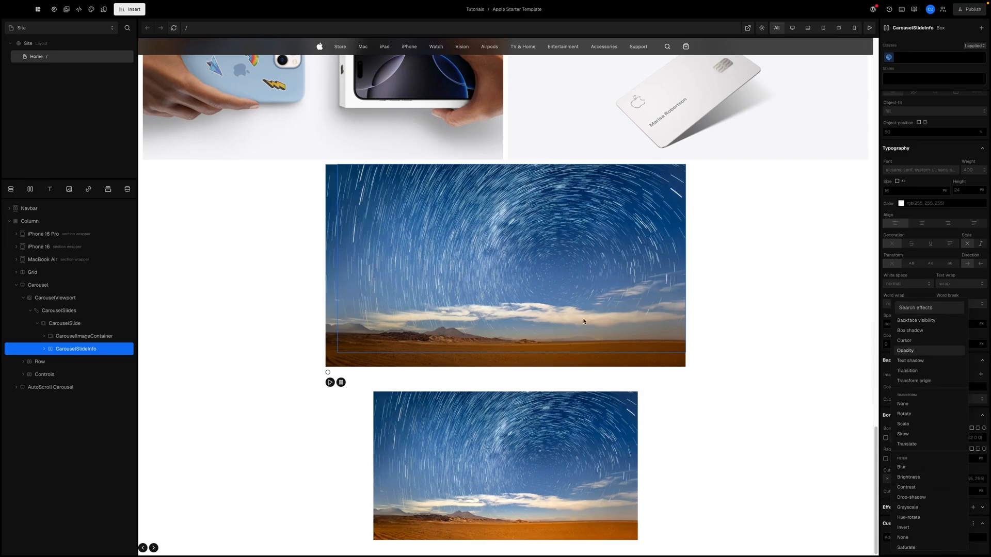
{"action": "left_click", "coordinate": [918, 352]}
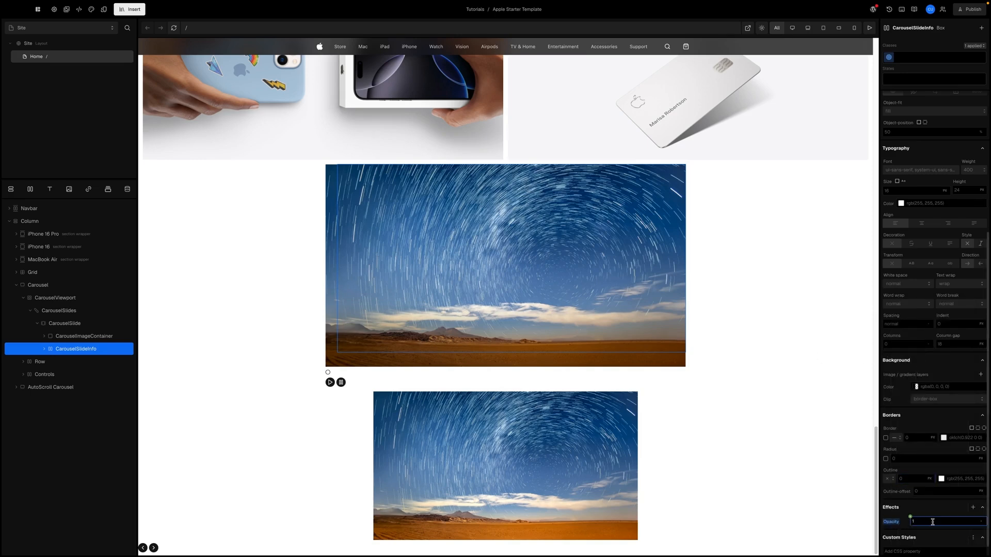
{"action": "left_click", "coordinate": [951, 508]}
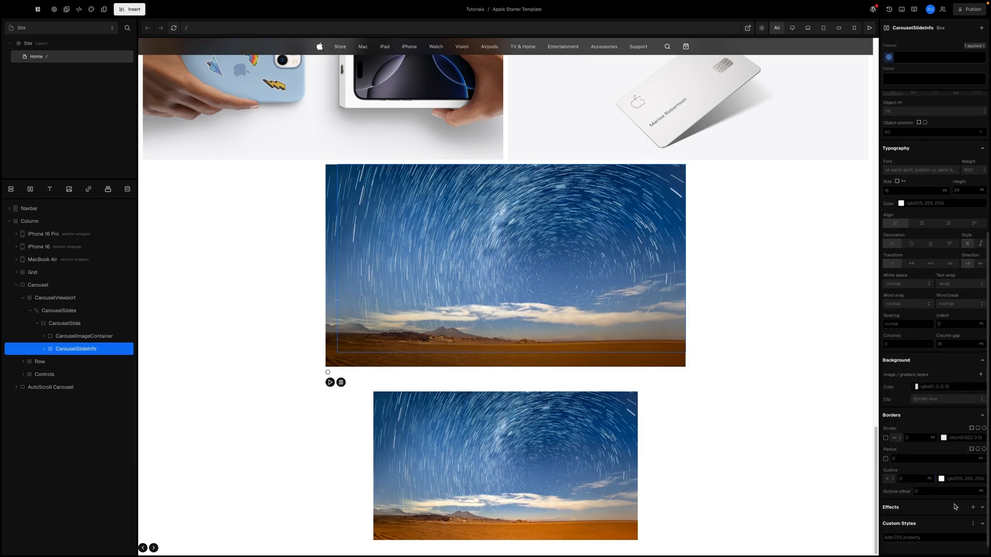
- Add a Translate transform to CarouselSlideInfo with a Y offset of 20 px
{"action": "left_click", "coordinate": [977, 510]}
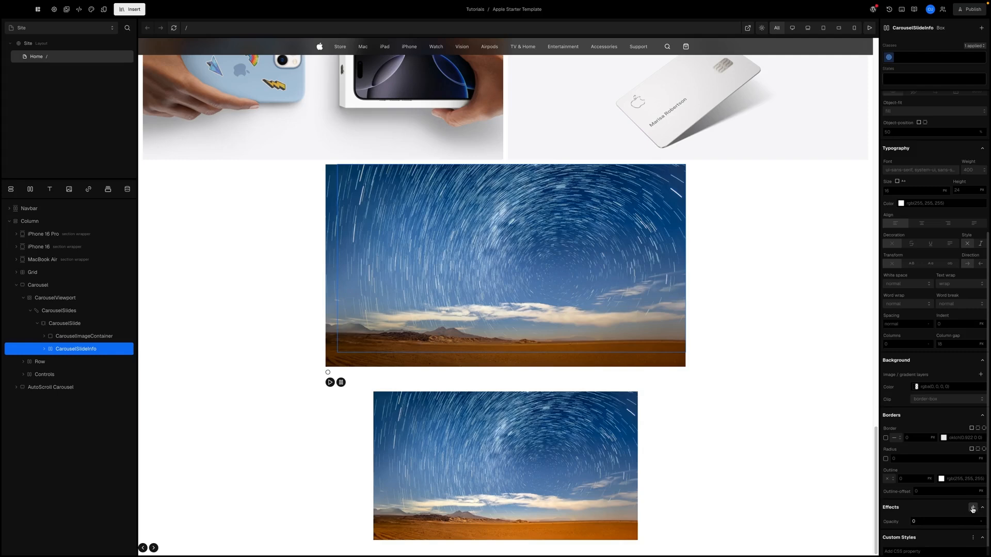
{"action": "left_click", "coordinate": [973, 508]}
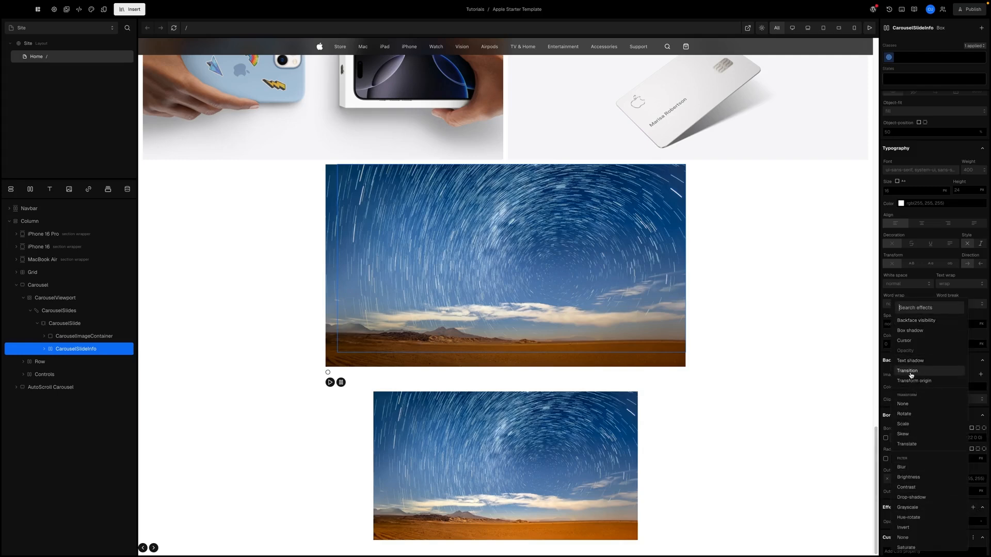
{"action": "left_click", "coordinate": [907, 444]}
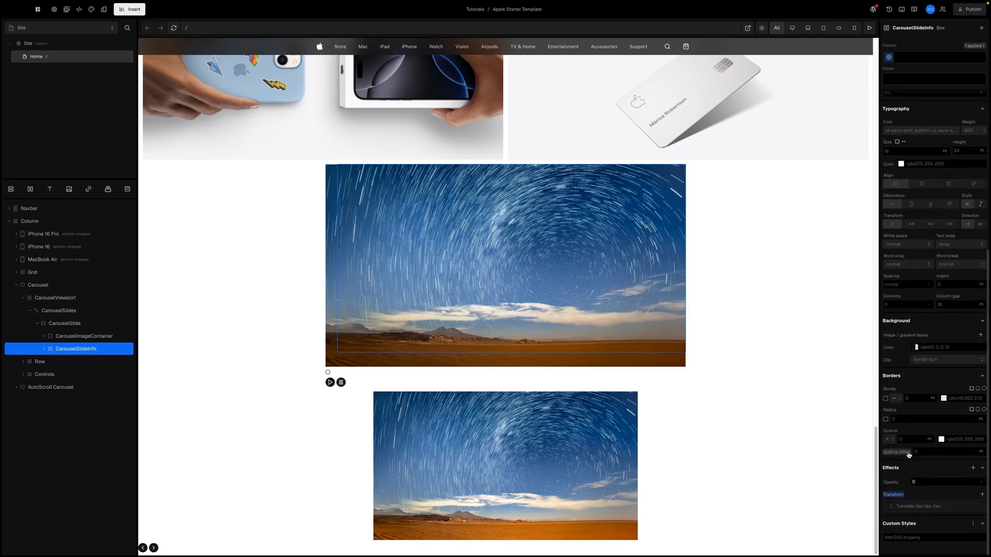
{"action": "left_click", "coordinate": [916, 507]}
{"action": "left_click", "coordinate": [822, 542]}
{"action": "left_click", "coordinate": [821, 539]}
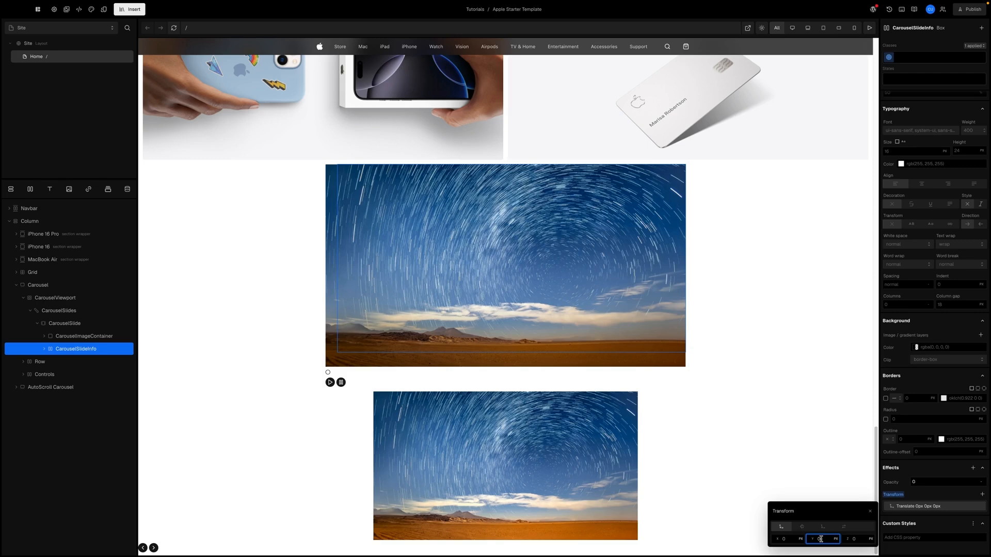
{"action": "left_click", "coordinate": [928, 496]}
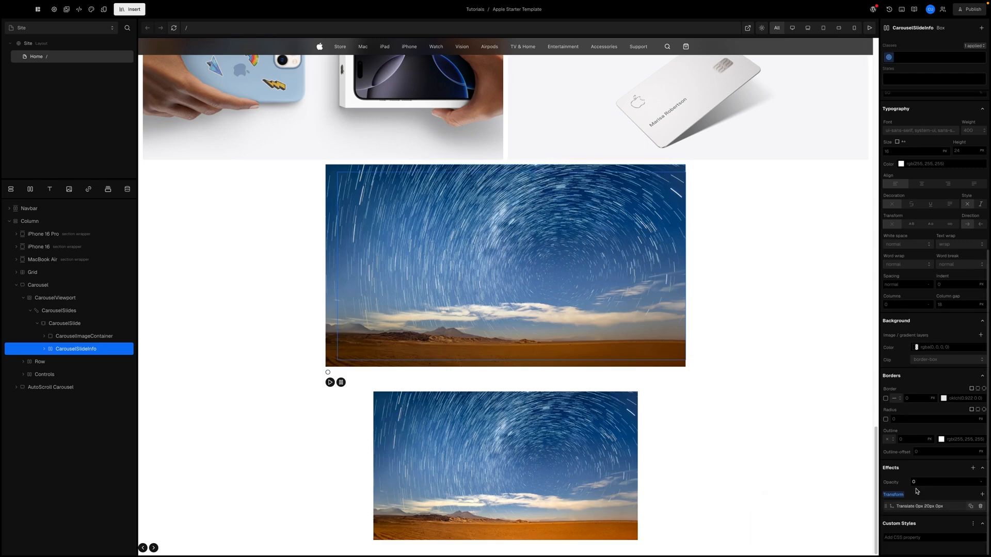
- Add a Transition effect to CarouselSlideInfo with a duration of 0.6 s
{"action": "left_click", "coordinate": [973, 468]}
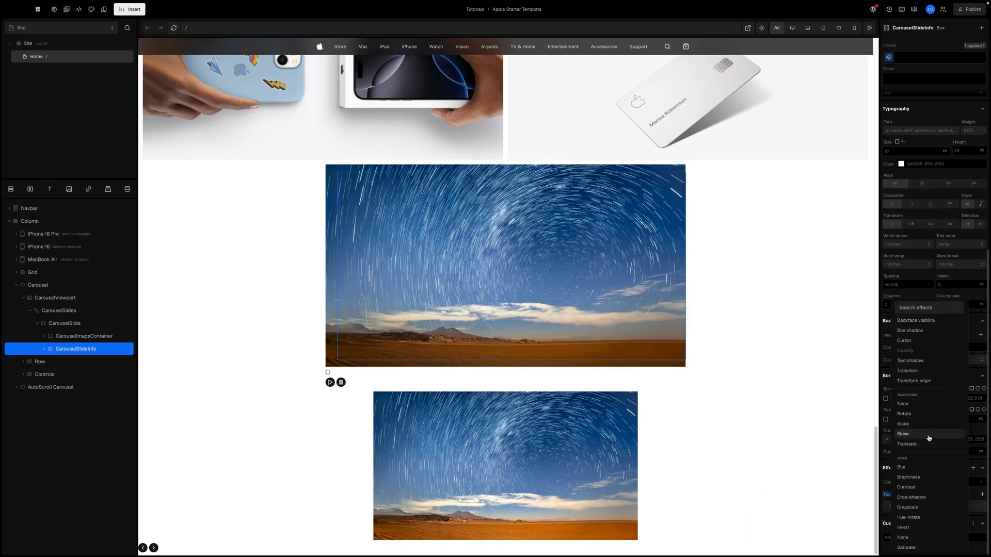
{"action": "left_click", "coordinate": [932, 370]}
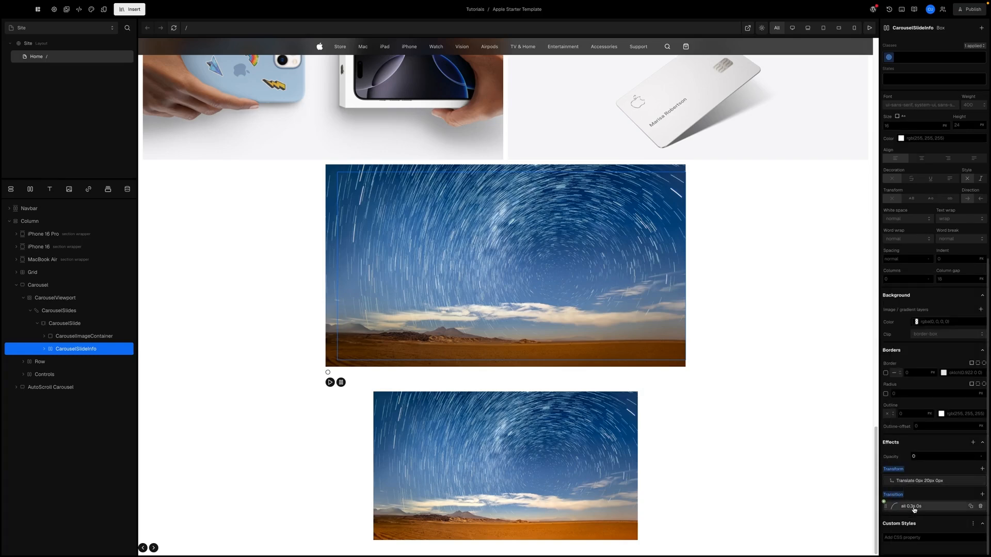
{"action": "left_click", "coordinate": [914, 507]}
{"action": "left_click", "coordinate": [784, 550]}
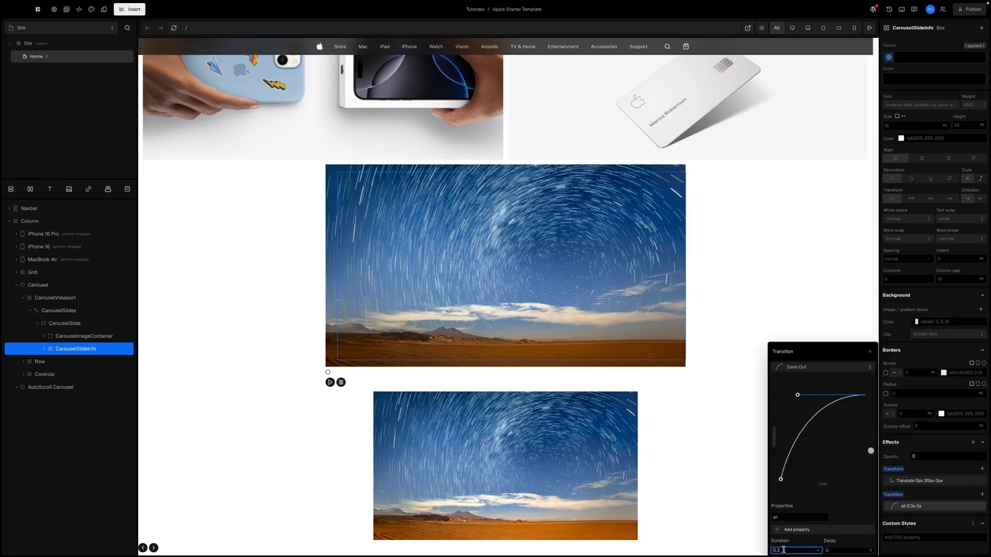
{"action": "key", "text": "BackSpace"}
{"action": "type", "text": "6"}
{"action": "left_click", "coordinate": [923, 498]}
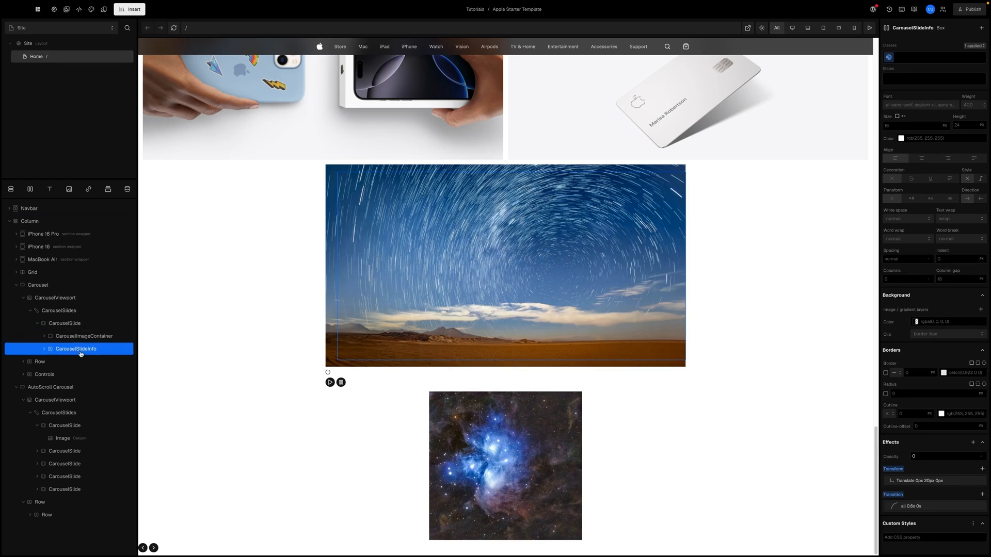
- Create a state named "current" on CarouselSlideInfo
{"action": "left_click", "coordinate": [44, 350]}
{"action": "left_click", "coordinate": [44, 349]}
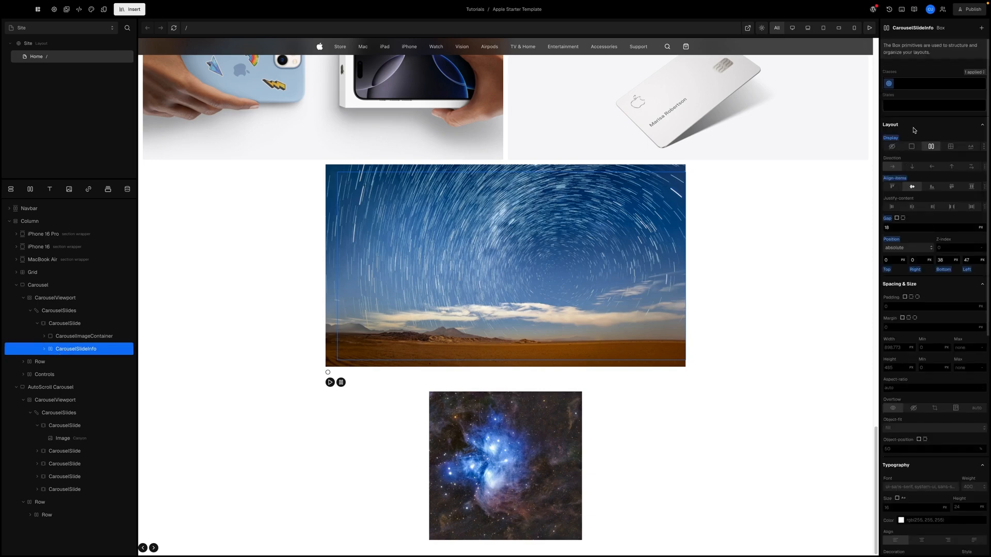
{"action": "left_click", "coordinate": [901, 105]}
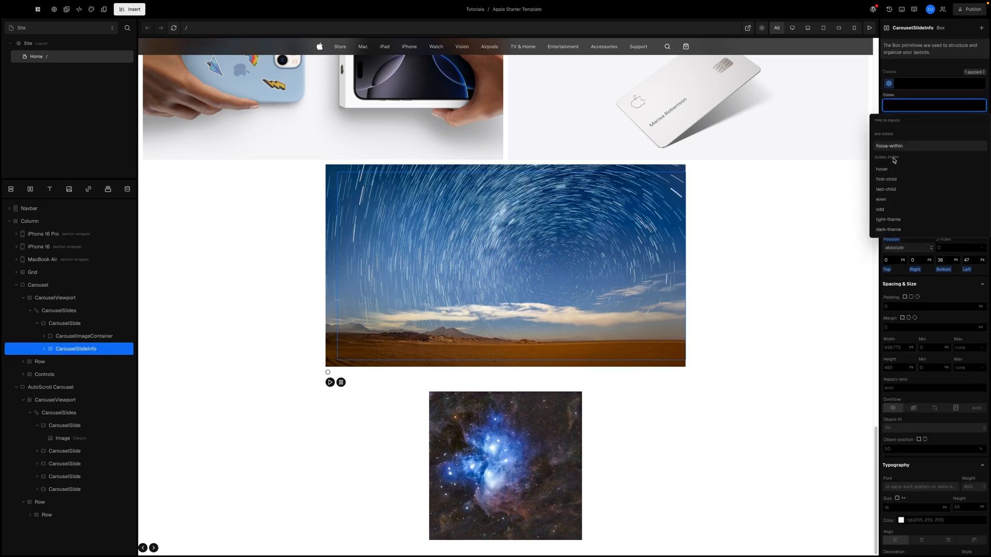
{"action": "left_click", "coordinate": [905, 106]}
{"action": "left_click", "coordinate": [905, 107]}
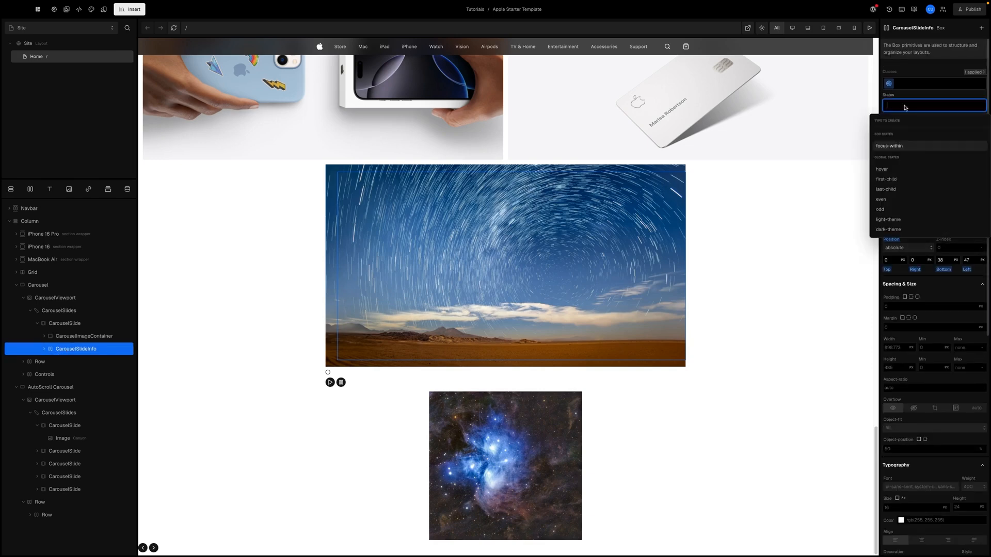
{"action": "type", "text": "current"}
{"action": "key", "text": "Return"}
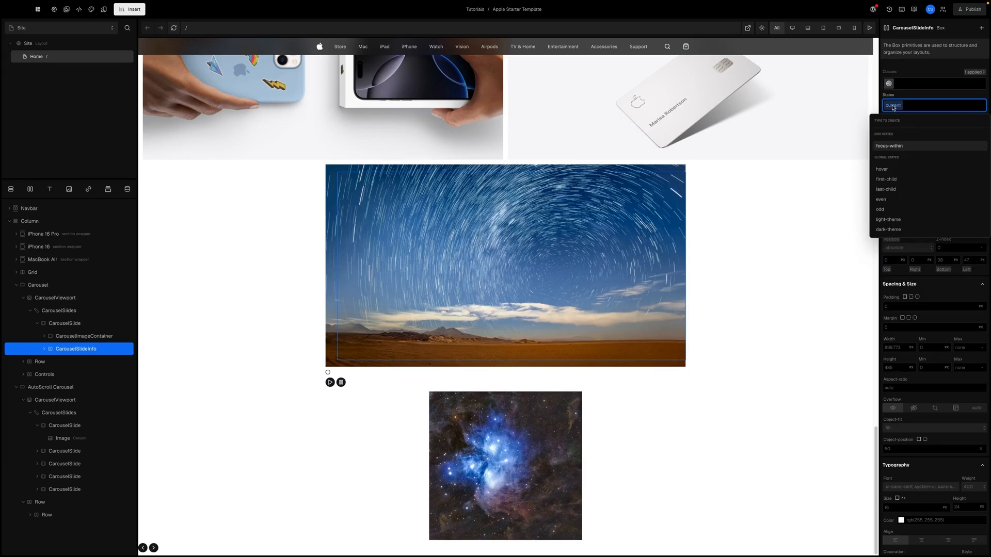
- Set the selector value of the "current" state to "[aria-current] &"
{"action": "left_click", "coordinate": [893, 107]}
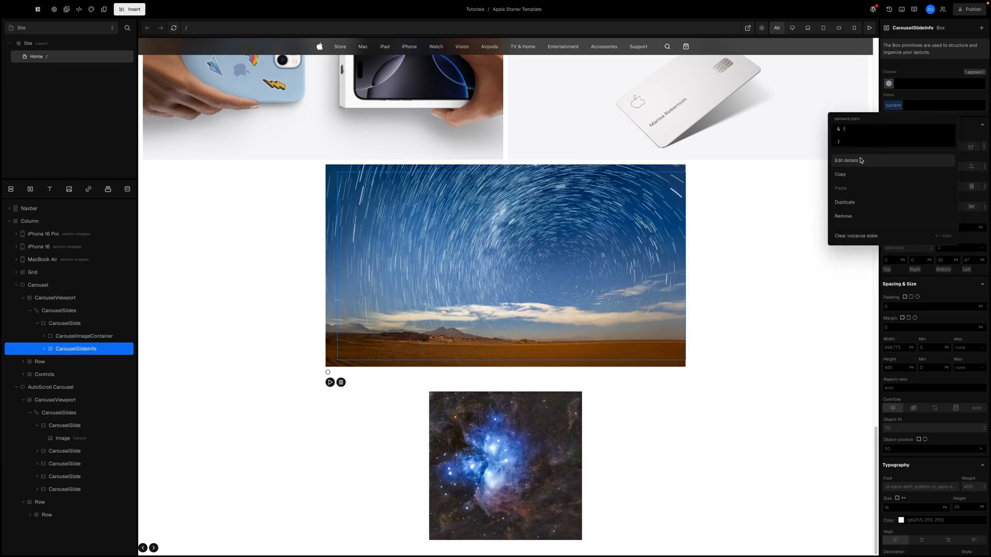
{"action": "left_click", "coordinate": [860, 161]}
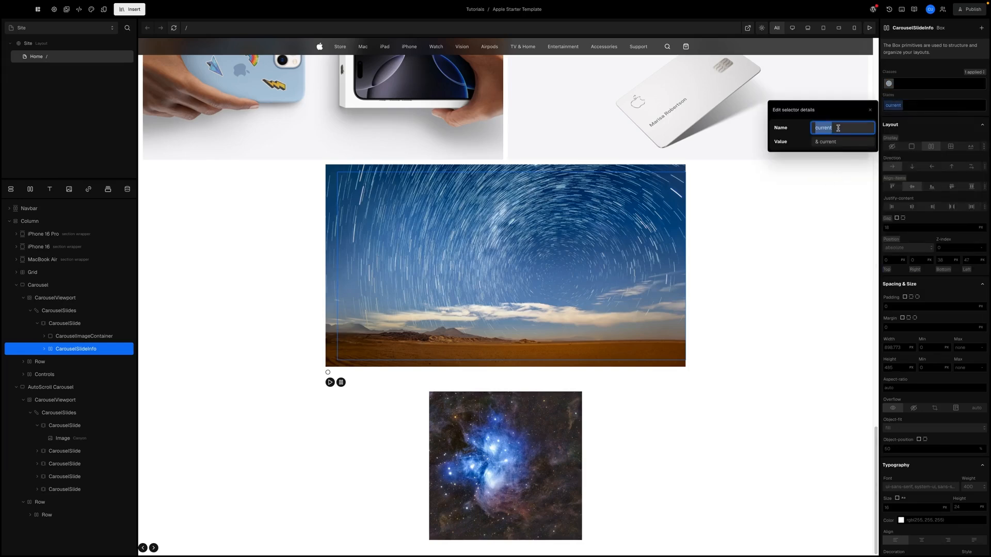
{"action": "left_click_drag", "start_coordinate": [847, 141], "coordinate": [815, 141]}
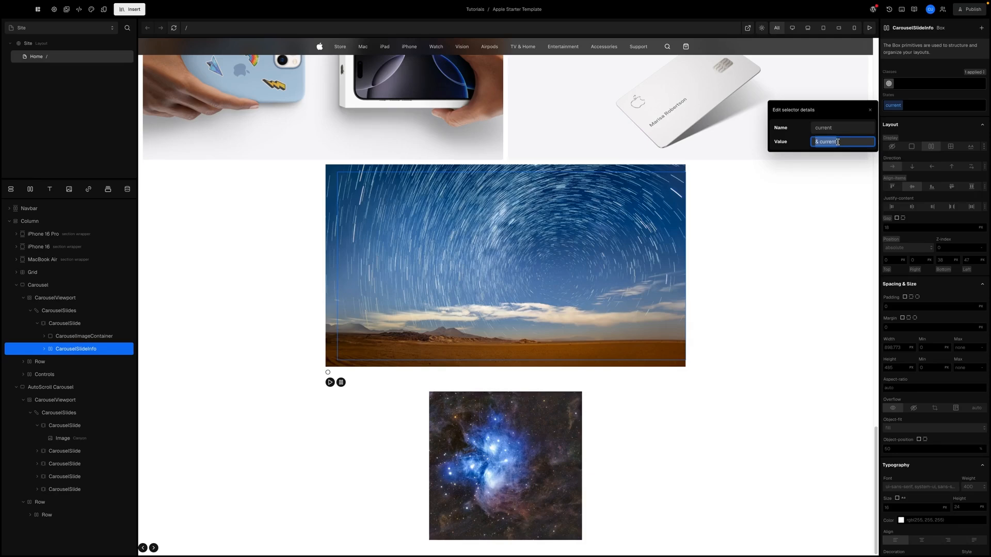
{"action": "key", "text": "BackSpace"}
{"action": "type", "text": "[aria-current] &"}
{"action": "left_click_drag", "start_coordinate": [814, 142], "coordinate": [845, 145]}
{"action": "left_click", "coordinate": [842, 142]}
{"action": "left_click_drag", "start_coordinate": [847, 141], "coordinate": [852, 142]}
{"action": "left_click", "coordinate": [860, 143]}
{"action": "left_click_drag", "start_coordinate": [814, 142], "coordinate": [857, 142]}
{"action": "left_click", "coordinate": [858, 141]}
{"action": "left_click", "coordinate": [918, 124]}
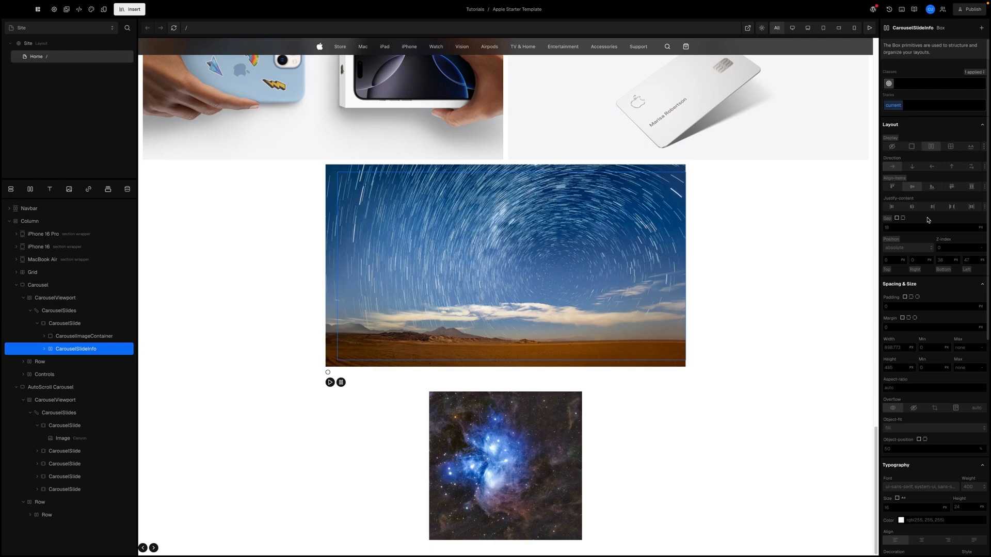
- Set the Translate transform's Y offset to 0 px for CarouselSlideInfo's "current" state
{"action": "scroll", "coordinate": [925, 248], "scroll_direction": "down", "scroll_amount": 1}
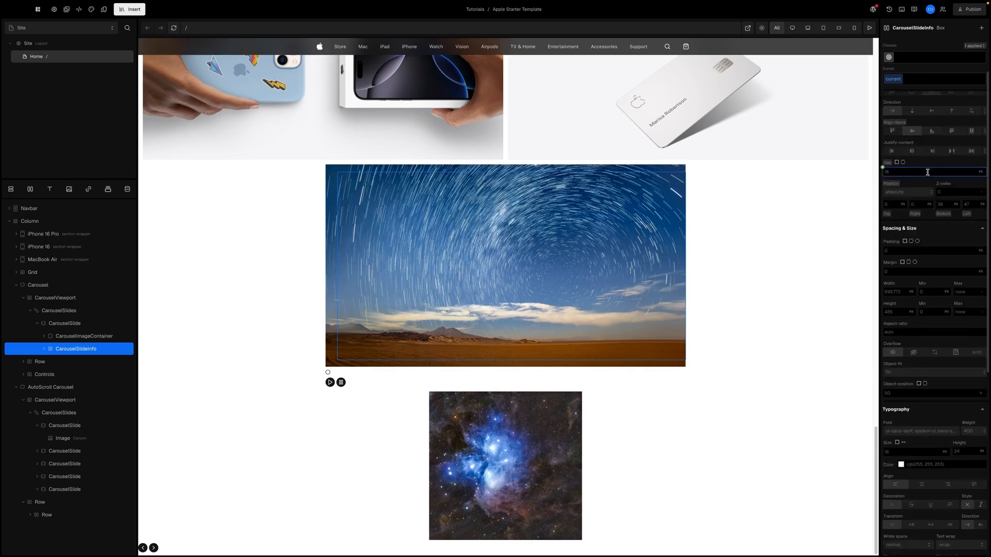
{"action": "scroll", "coordinate": [908, 181], "scroll_direction": "up", "scroll_amount": 1}
{"action": "mouse_move", "coordinate": [896, 110]}
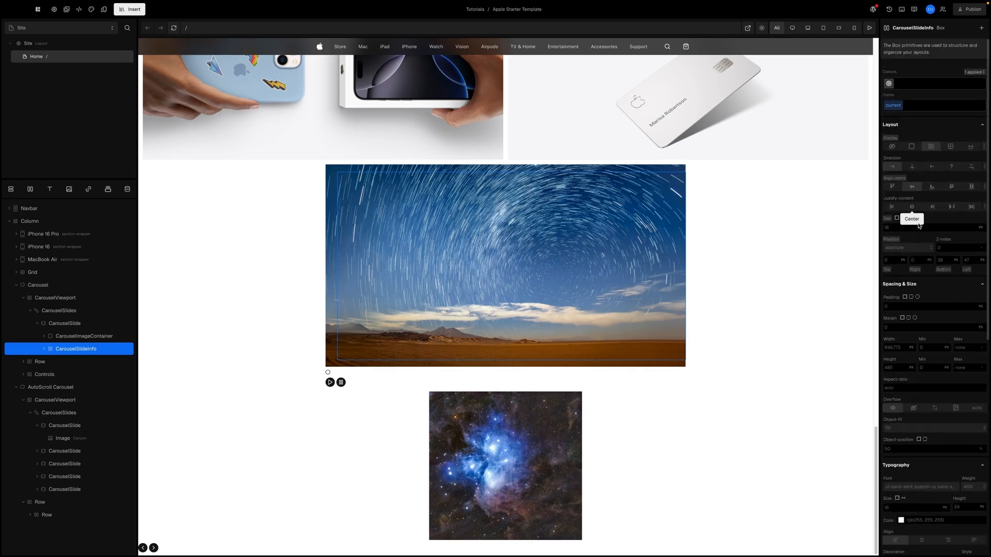
{"action": "scroll", "coordinate": [937, 230], "scroll_direction": "down", "scroll_amount": 6}
{"action": "scroll", "coordinate": [941, 235], "scroll_direction": "down", "scroll_amount": 1}
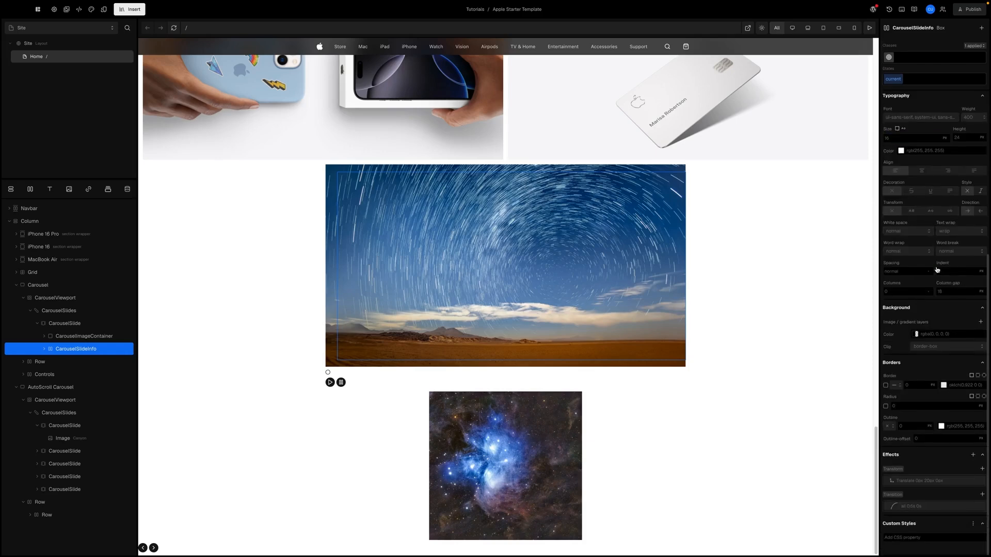
{"action": "left_click", "coordinate": [914, 484]}
{"action": "left_click", "coordinate": [820, 513]}
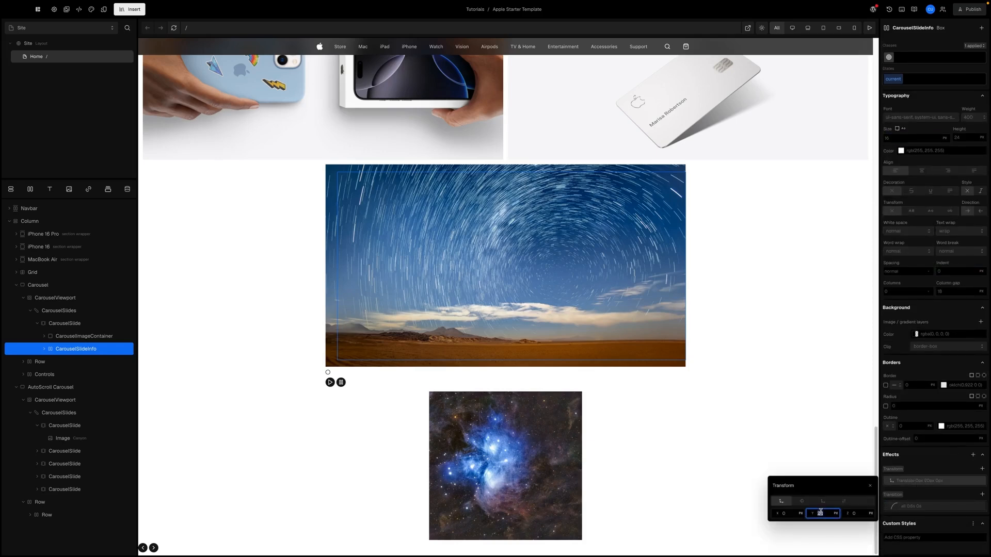
{"action": "type", "text": "0"}
{"action": "key", "text": "Return"}
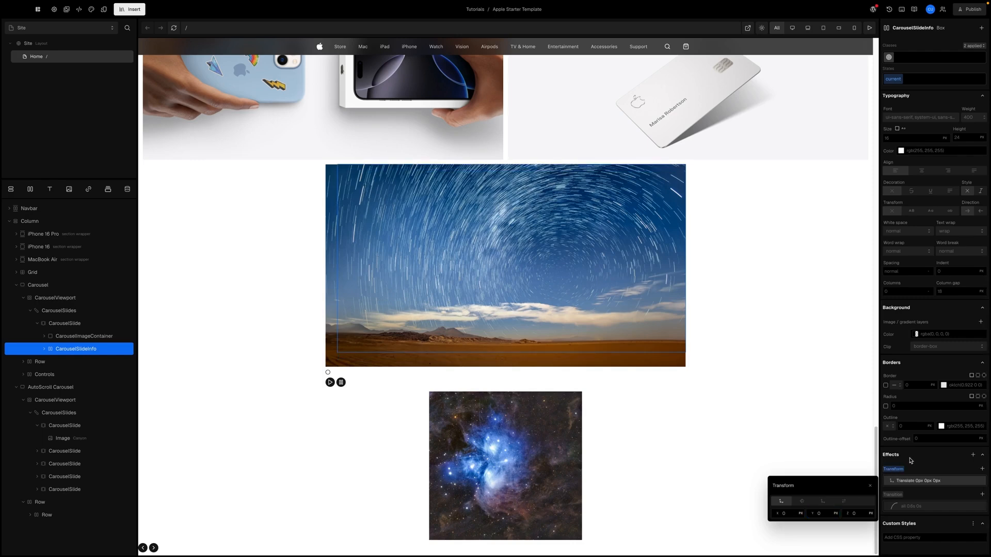
- Add an Opacity effect of 1 to CarouselSlideInfo's "current" state
{"action": "left_click", "coordinate": [973, 455]}
{"action": "left_click", "coordinate": [973, 455]}
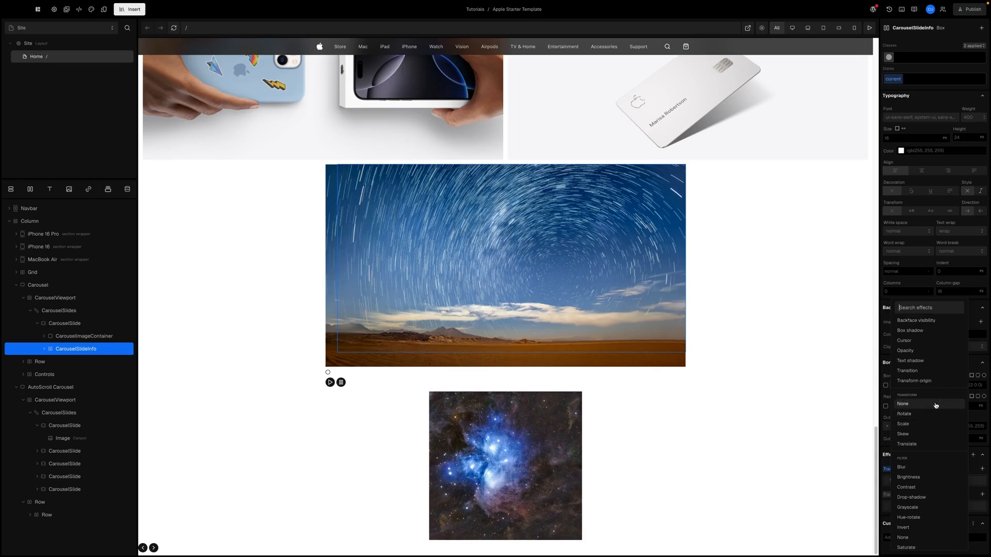
{"action": "left_click", "coordinate": [918, 351]}
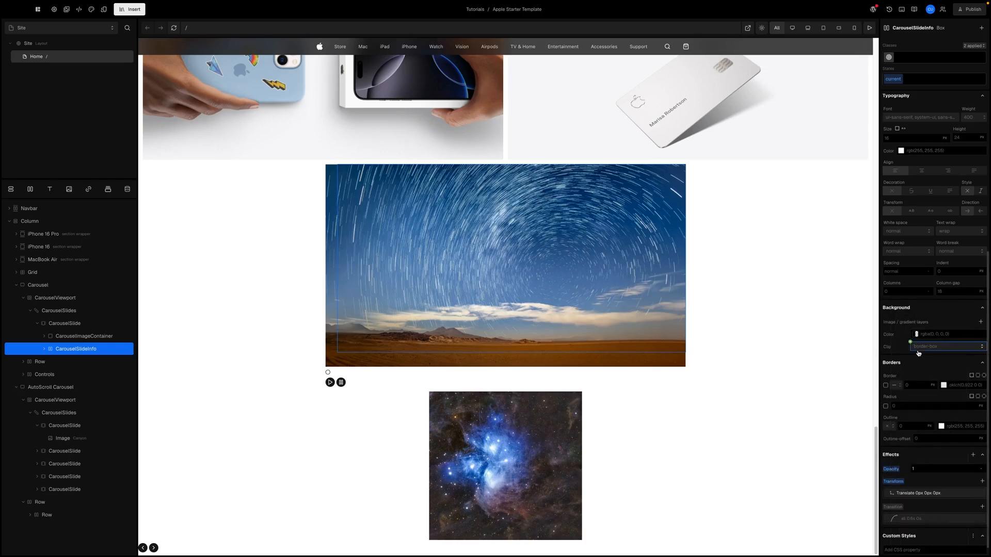
{"action": "left_click", "coordinate": [921, 468]}
{"action": "left_click", "coordinate": [925, 455]}
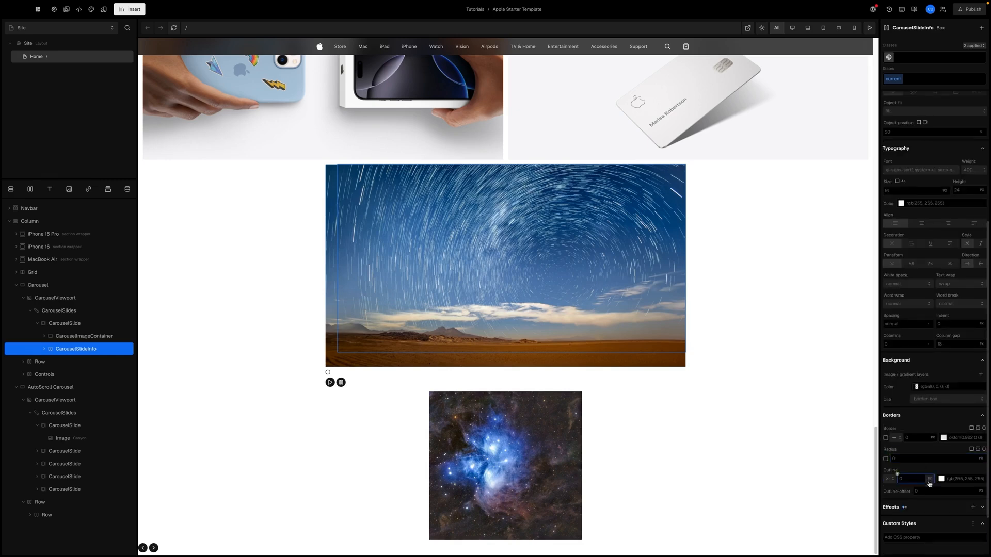
{"action": "left_click", "coordinate": [982, 508]}
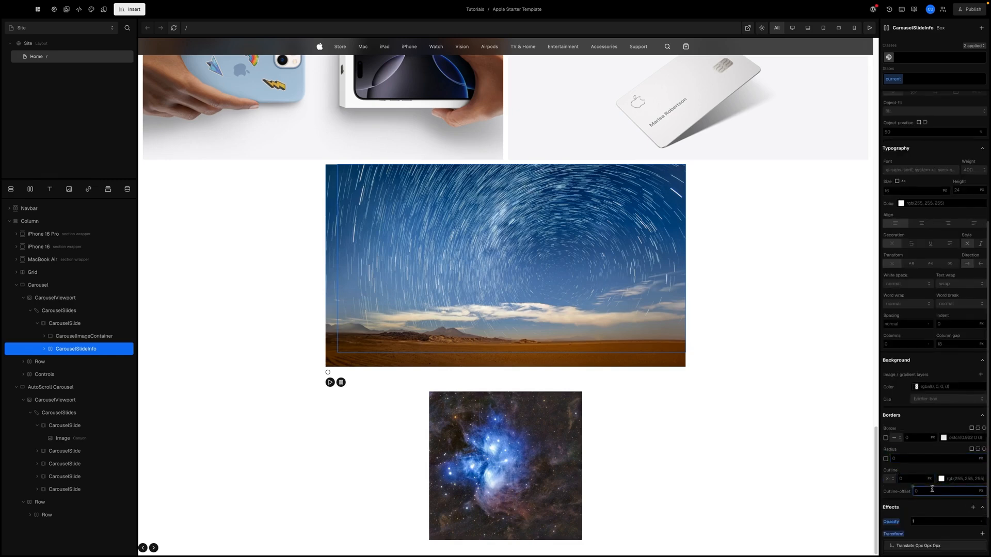
{"action": "scroll", "coordinate": [918, 487], "scroll_direction": "down", "scroll_amount": 1}
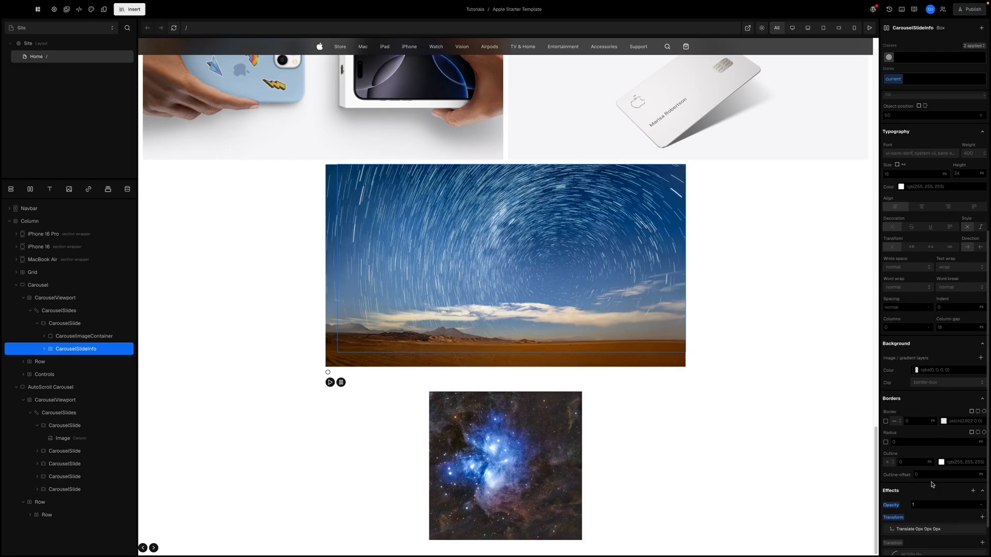
{"action": "scroll", "coordinate": [929, 370], "scroll_direction": "up", "scroll_amount": 10}
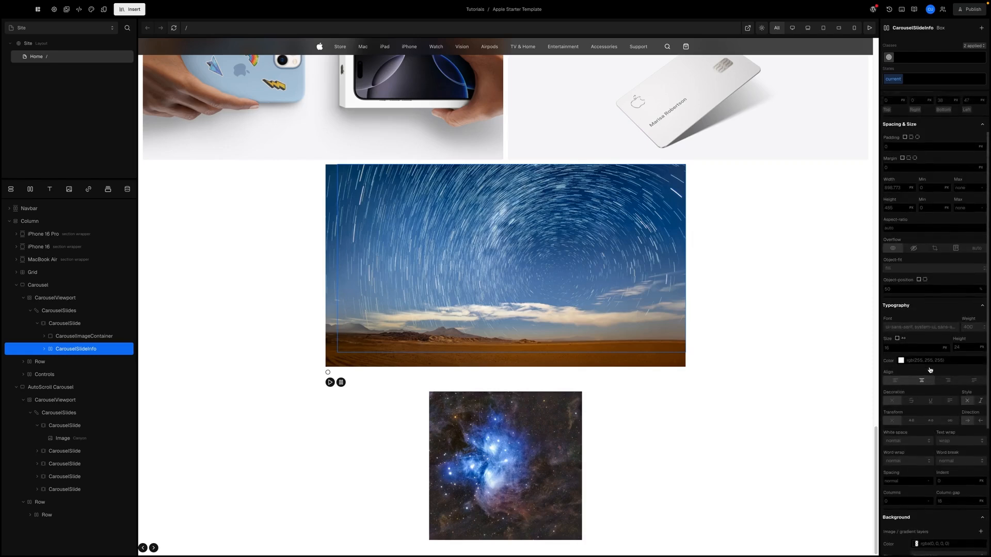
{"action": "scroll", "coordinate": [929, 370], "scroll_direction": "up", "scroll_amount": 10}
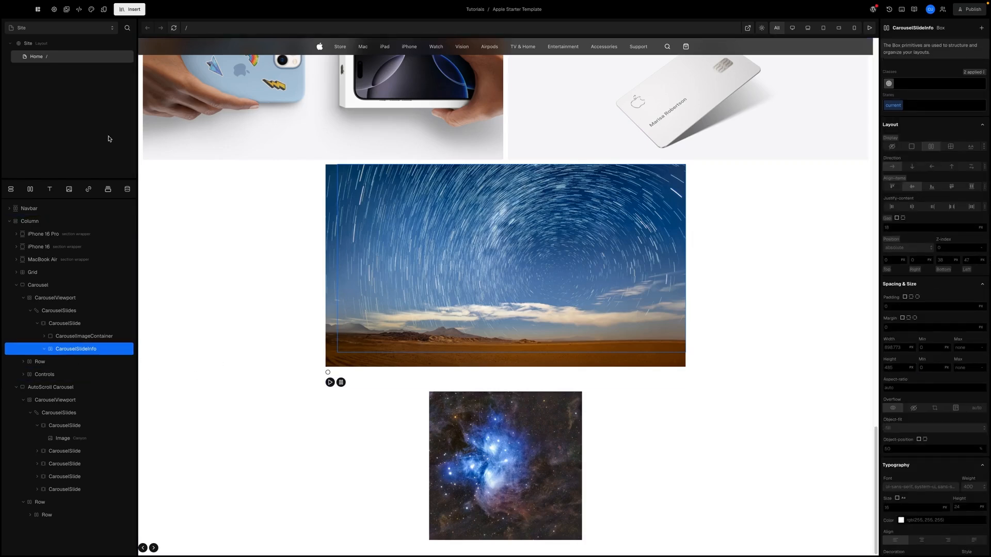
- Copy the "Learn more" secondary button from the iPhone 16 section's CTA Wrapper, then return to the carousel
{"action": "left_click", "coordinate": [125, 14]}
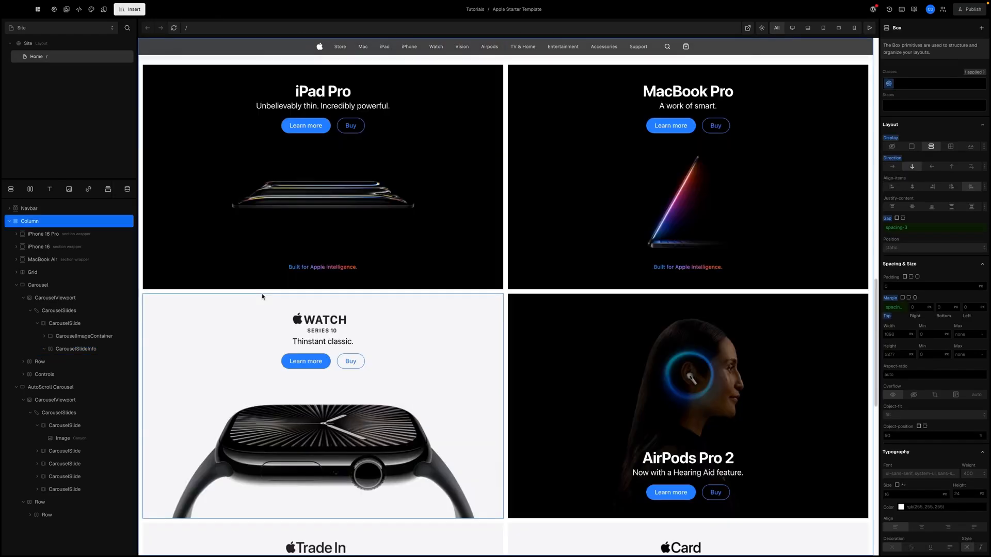
{"action": "scroll", "coordinate": [266, 302], "scroll_direction": "up", "scroll_amount": 2}
{"action": "scroll", "coordinate": [266, 301], "scroll_direction": "up", "scroll_amount": 10}
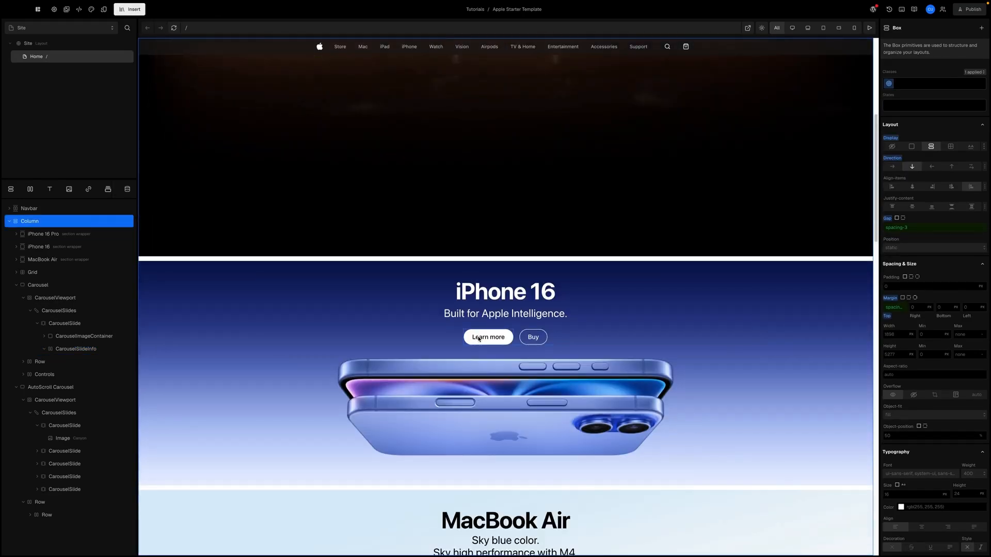
{"action": "left_click", "coordinate": [479, 338]}
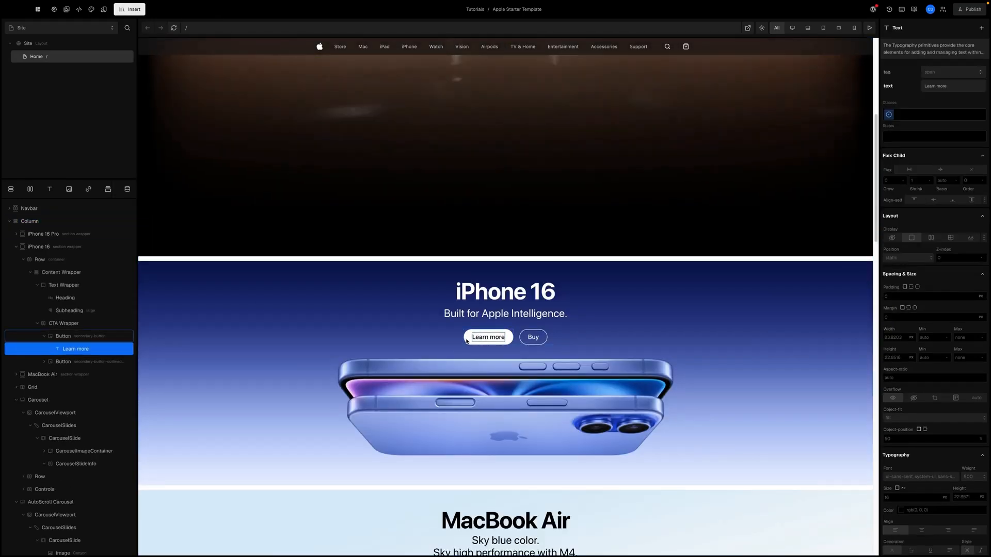
{"action": "left_click", "coordinate": [63, 336]}
{"action": "left_click", "coordinate": [43, 336]}
{"action": "right_click", "coordinate": [59, 339]}
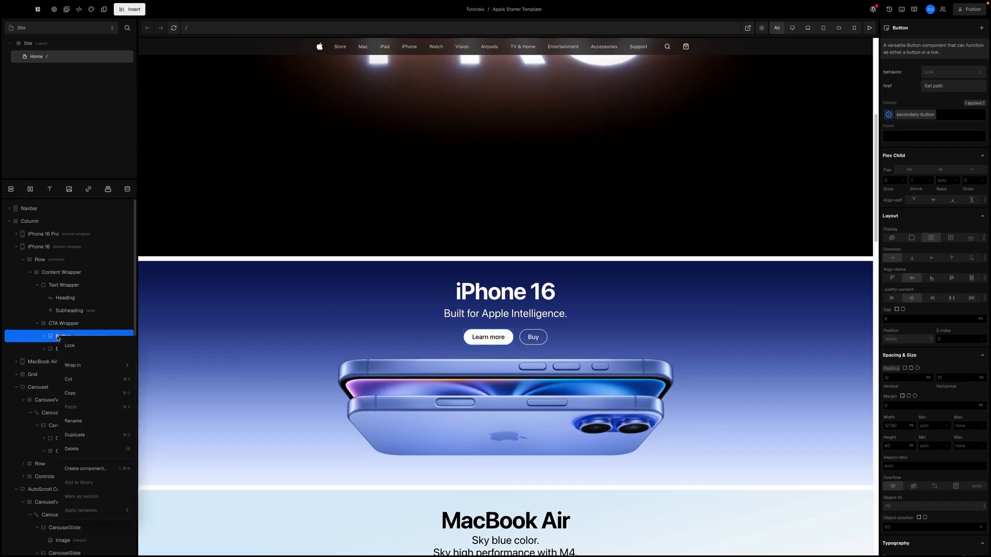
{"action": "left_click", "coordinate": [74, 394]}
{"action": "scroll", "coordinate": [72, 387], "scroll_direction": "down", "scroll_amount": 3}
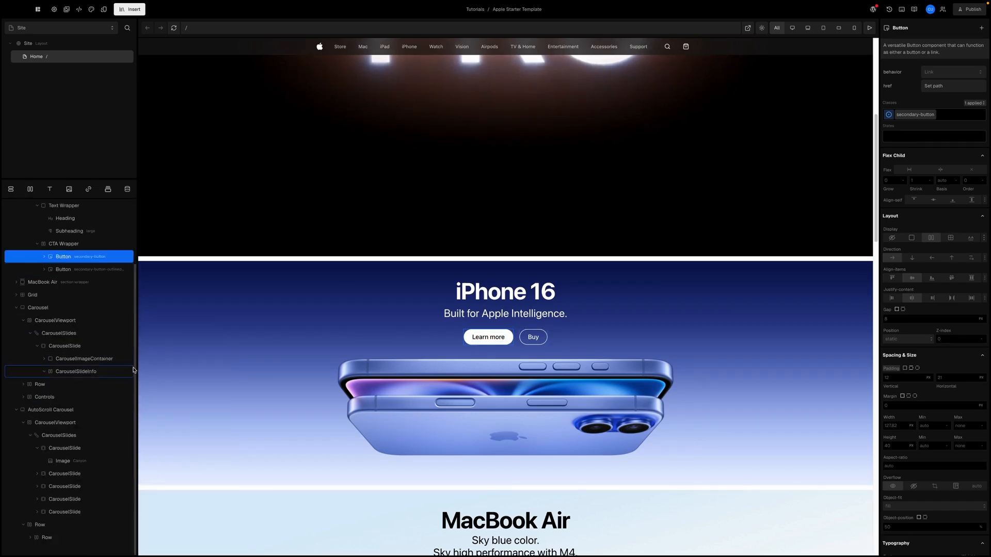
{"action": "scroll", "coordinate": [281, 366], "scroll_direction": "down", "scroll_amount": 15}
{"action": "scroll", "coordinate": [284, 364], "scroll_direction": "down", "scroll_amount": 5}
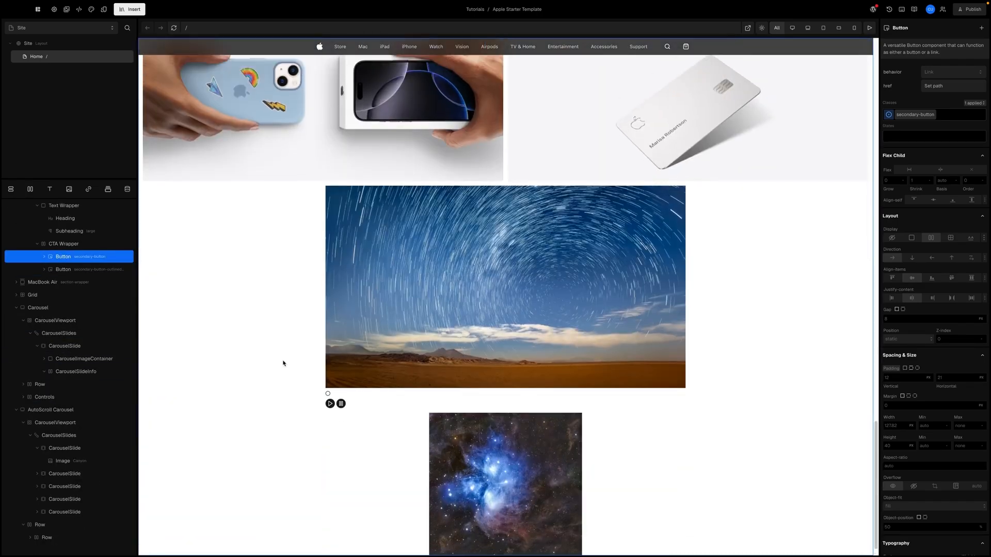
- Paste the copied "Learn more" button inside CarouselSlideInfo
{"action": "left_click", "coordinate": [60, 372]}
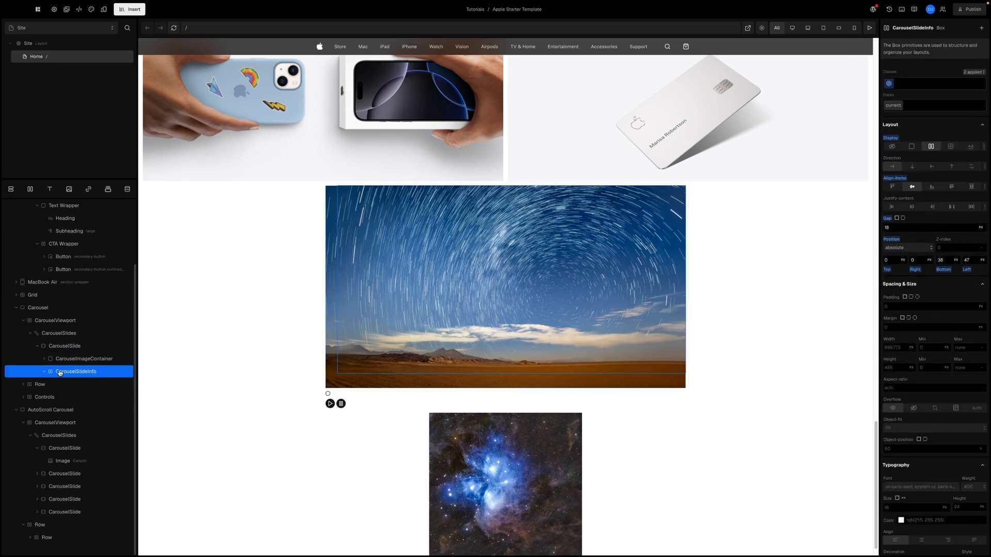
{"action": "right_click", "coordinate": [71, 373]}
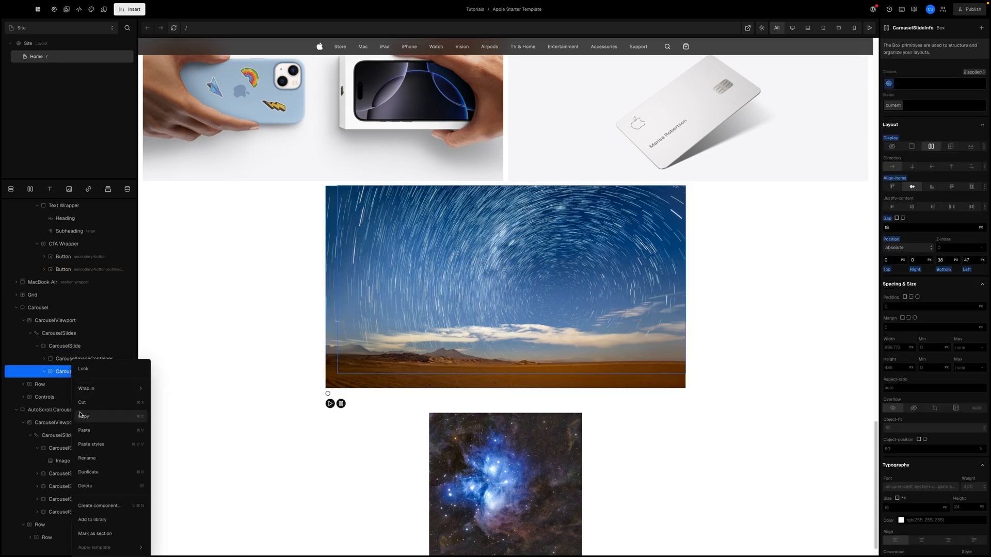
{"action": "left_click", "coordinate": [84, 430]}
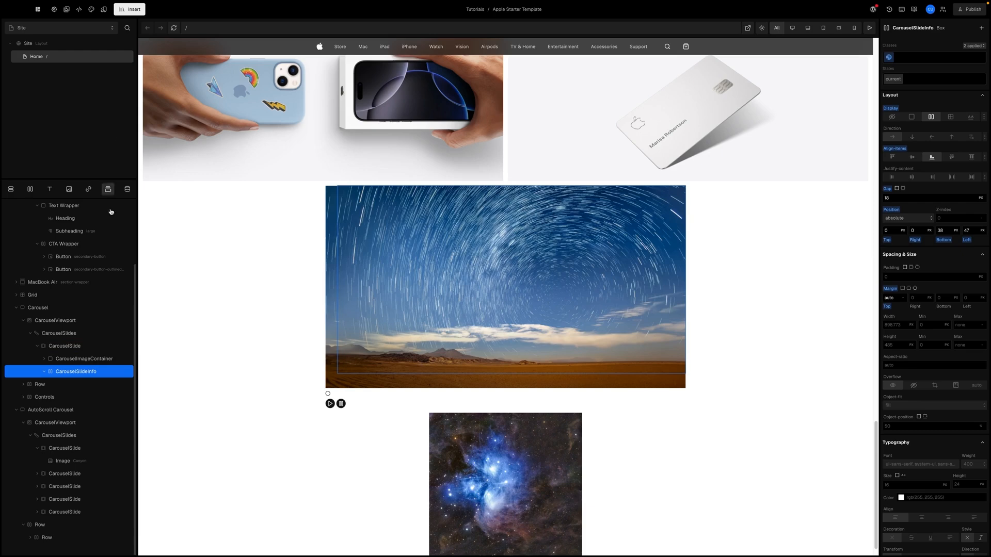
{"action": "right_click", "coordinate": [82, 373]}
{"action": "left_click", "coordinate": [96, 430]}
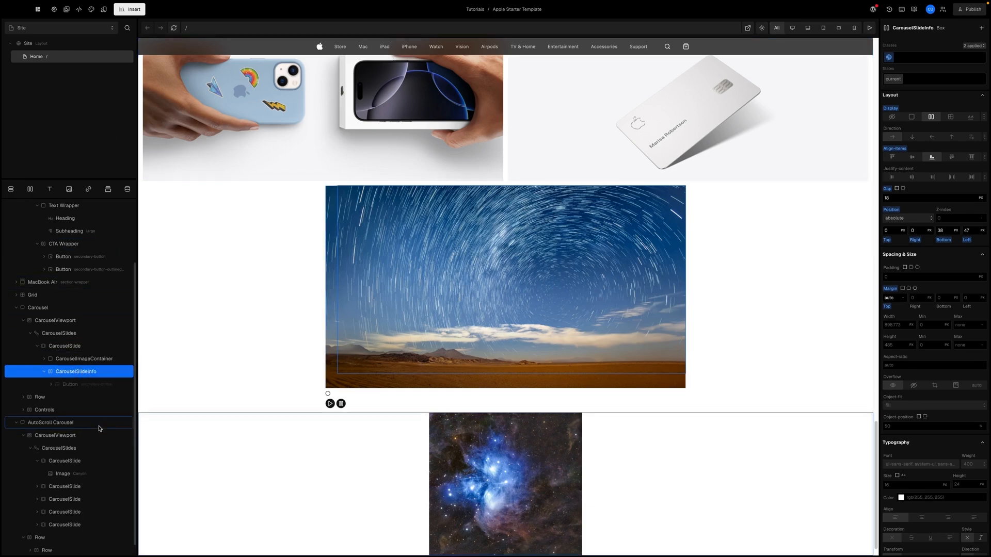
- Add a default text element to CarouselSlideInfo after the pasted button
{"action": "left_click", "coordinate": [73, 386]}
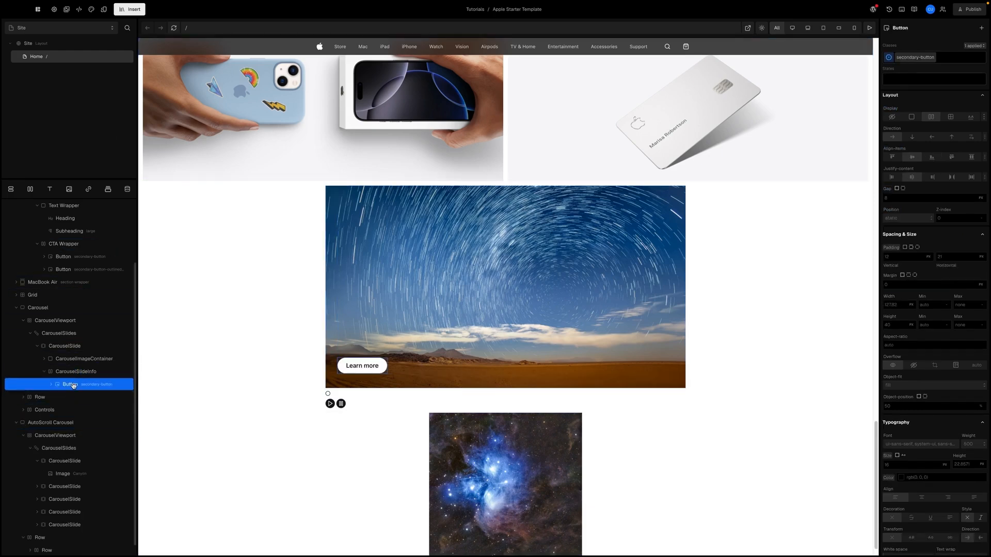
{"action": "left_click", "coordinate": [75, 371]}
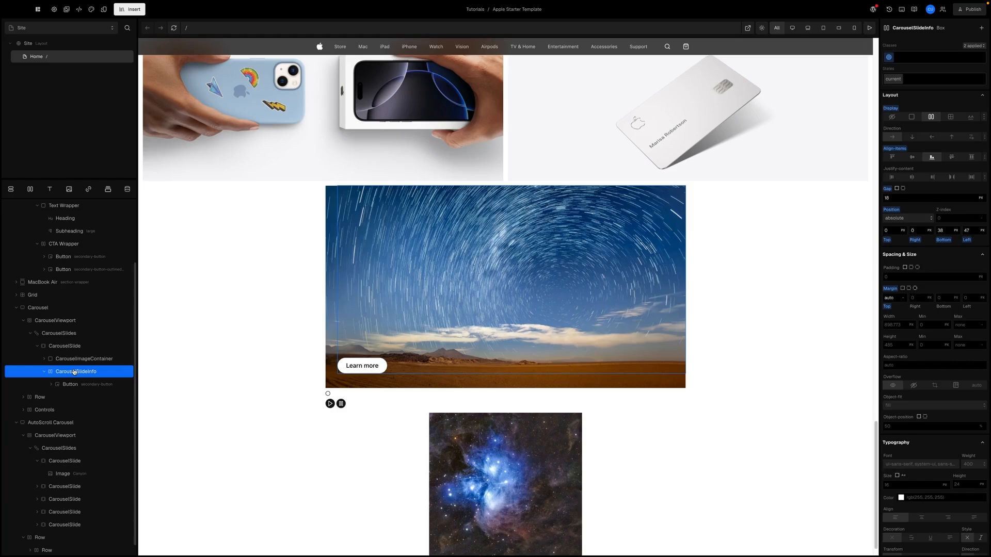
{"action": "key", "text": "t"}
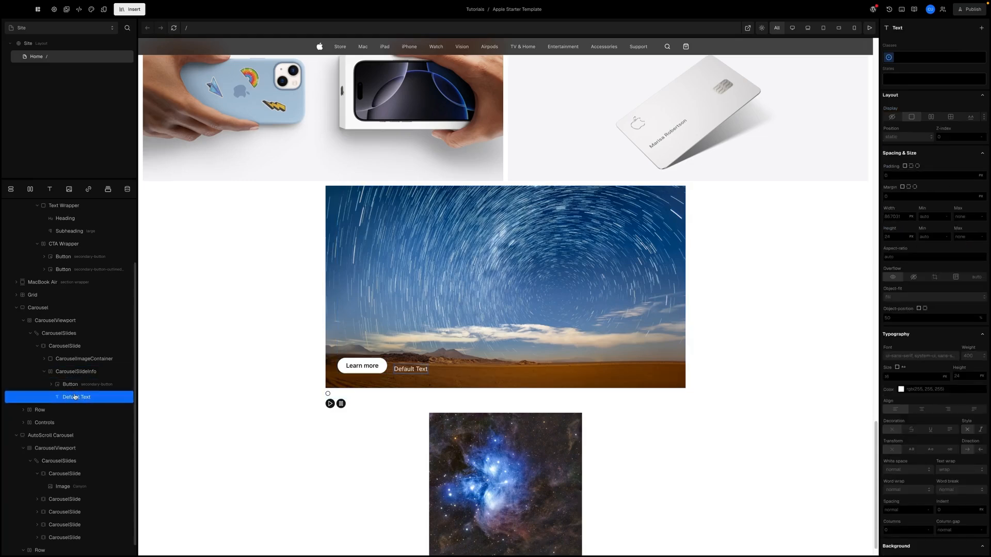
- Try center alignment for CarouselSlideInfo's items, and return the alignment to end
{"action": "left_click", "coordinate": [75, 373]}
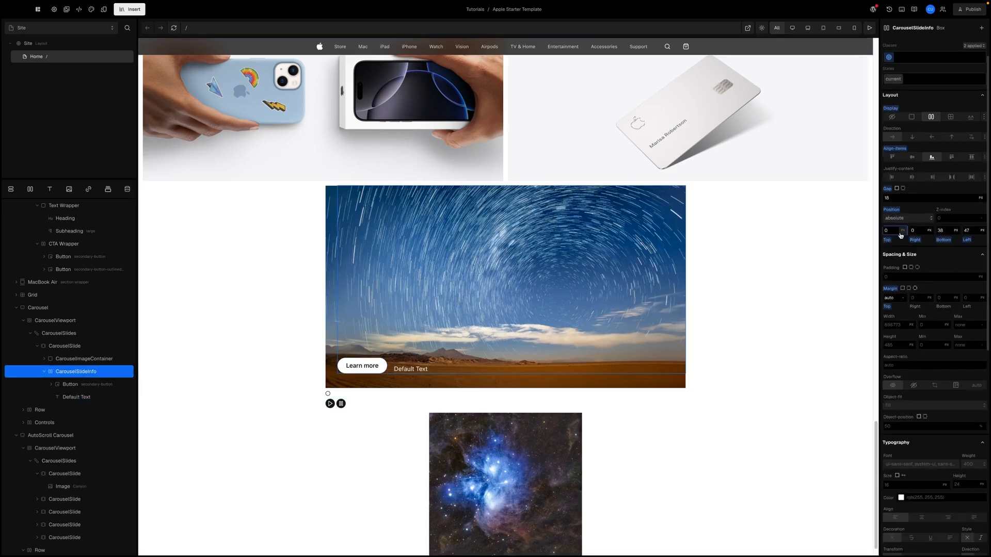
{"action": "left_click", "coordinate": [910, 186]}
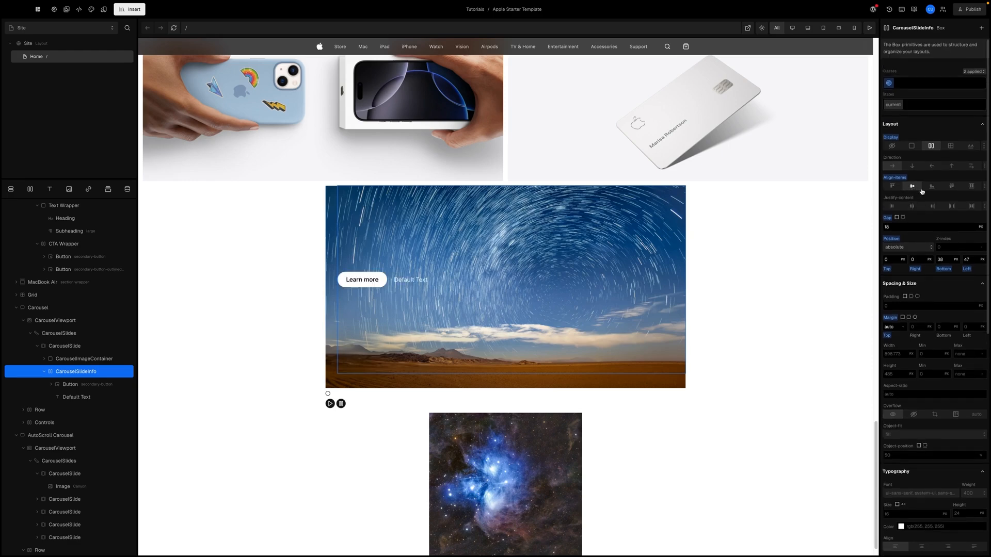
{"action": "left_click", "coordinate": [894, 327]}
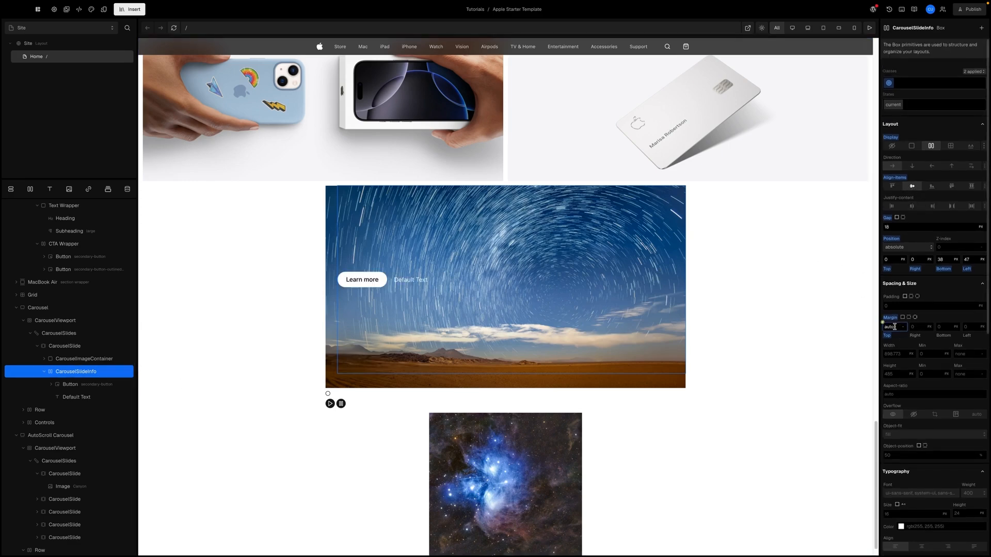
{"action": "left_click", "coordinate": [930, 186]}
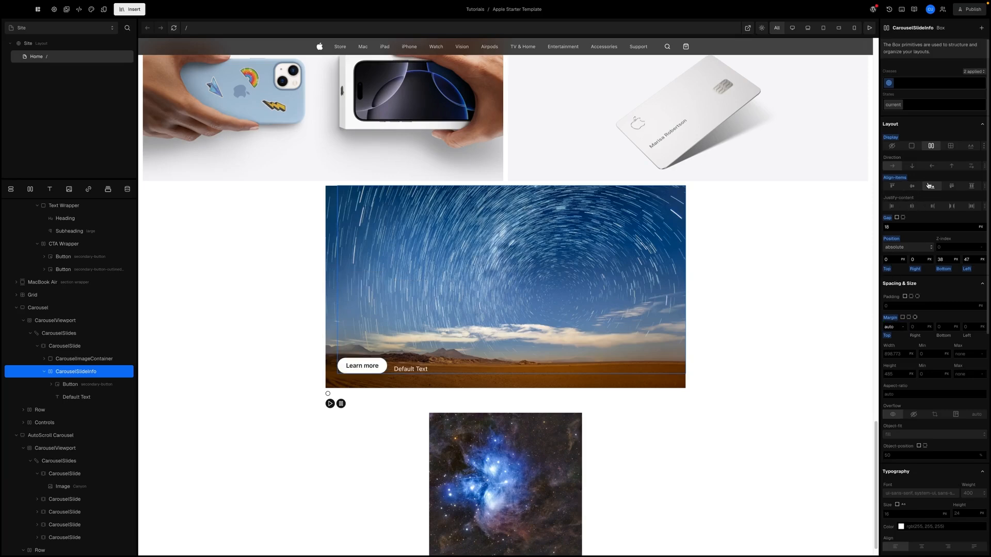
- Set CarouselSlideInfo's flex direction explicitly to row
{"action": "left_click", "coordinate": [71, 384]}
{"action": "left_click", "coordinate": [69, 372]}
{"action": "left_click", "coordinate": [899, 170]}
- Set CarouselSlideInfo's height to max-content and align its items to the center
{"action": "scroll", "coordinate": [908, 300], "scroll_direction": "down", "scroll_amount": 2}
{"action": "left_click", "coordinate": [891, 338]}
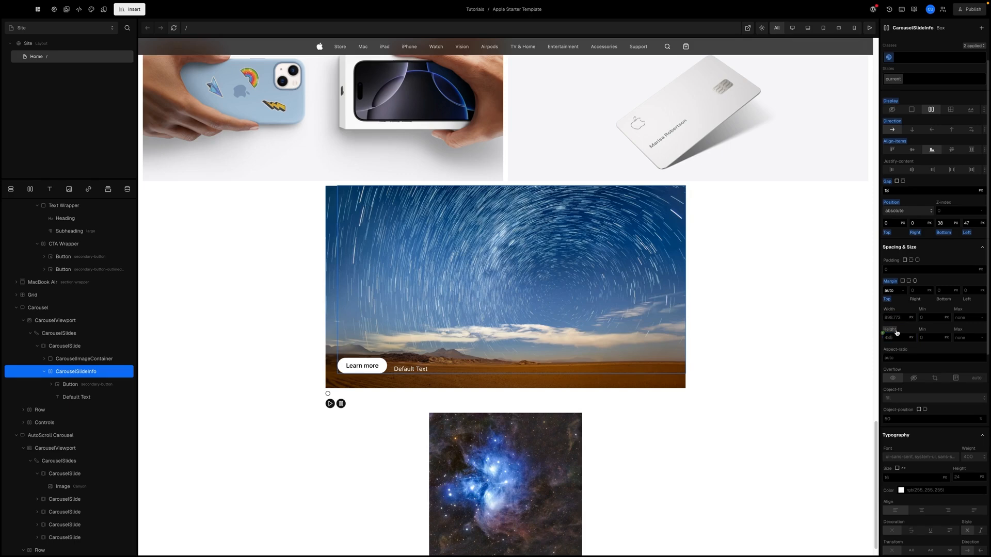
{"action": "left_click", "coordinate": [898, 317]}
{"action": "left_click", "coordinate": [896, 338]}
{"action": "type", "text": "max-content"}
{"action": "key", "text": "Return"}
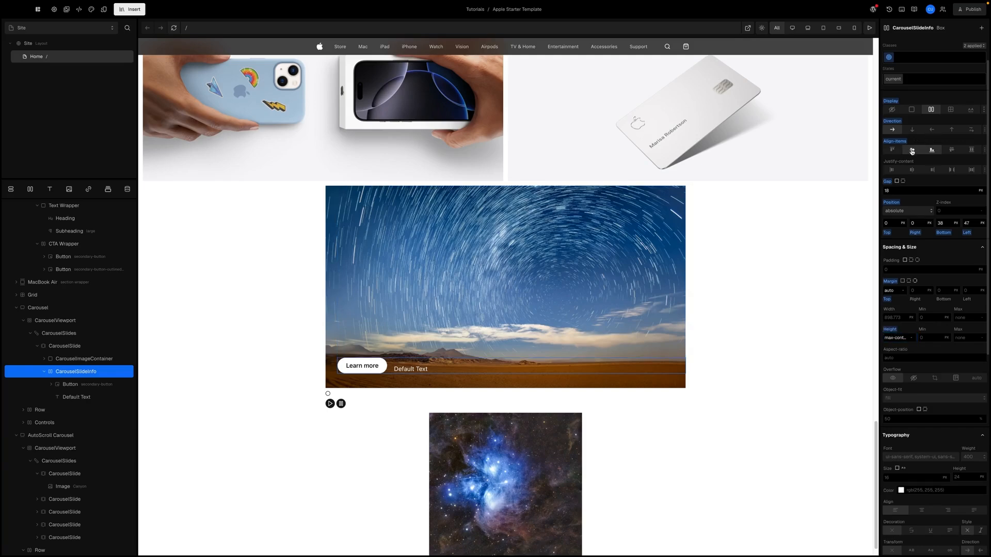
{"action": "left_click", "coordinate": [912, 150]}
{"action": "scroll", "coordinate": [919, 165], "scroll_direction": "up", "scroll_amount": 2}
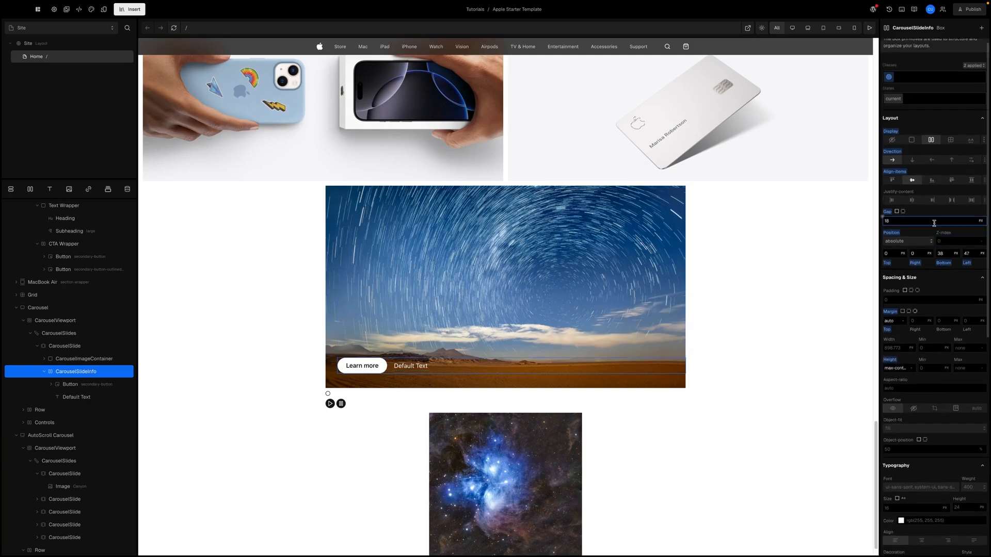
- Check the slide text on the reference site in the browser, and set the Default Text's font size to 20 px
{"action": "left_click", "coordinate": [77, 401]}
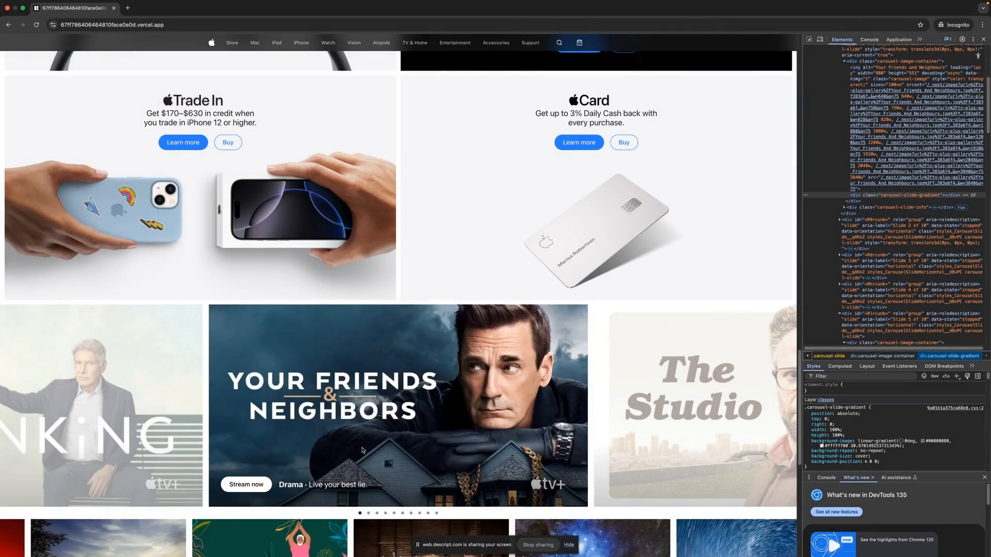
{"action": "scroll", "coordinate": [629, 262], "scroll_direction": "down", "scroll_amount": 5}
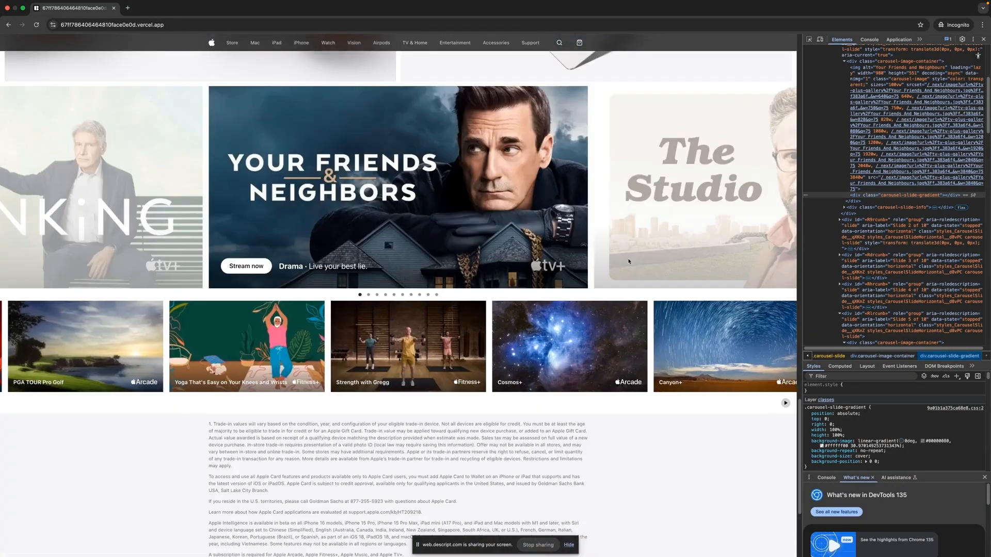
{"action": "key", "text": "super+shift+c"}
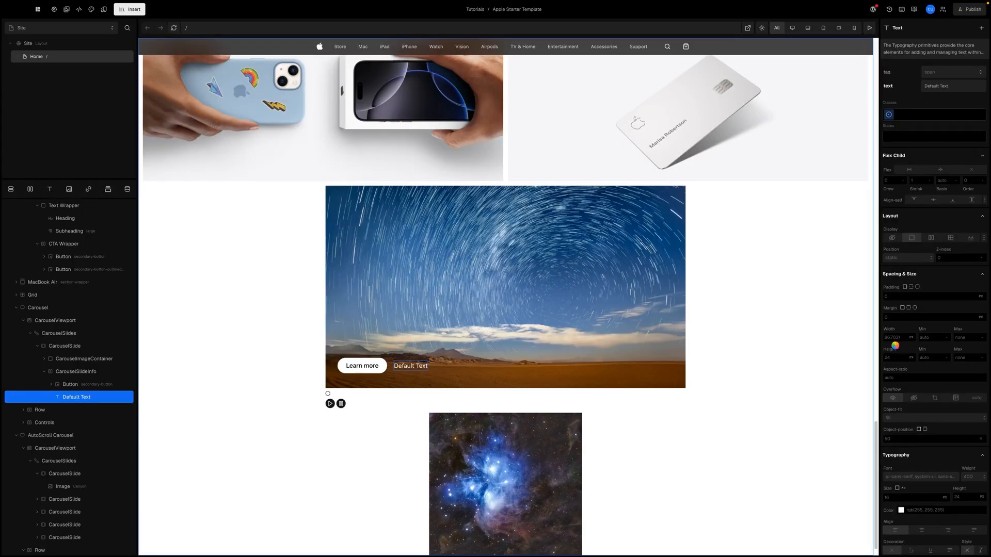
{"action": "left_click", "coordinate": [910, 336]}
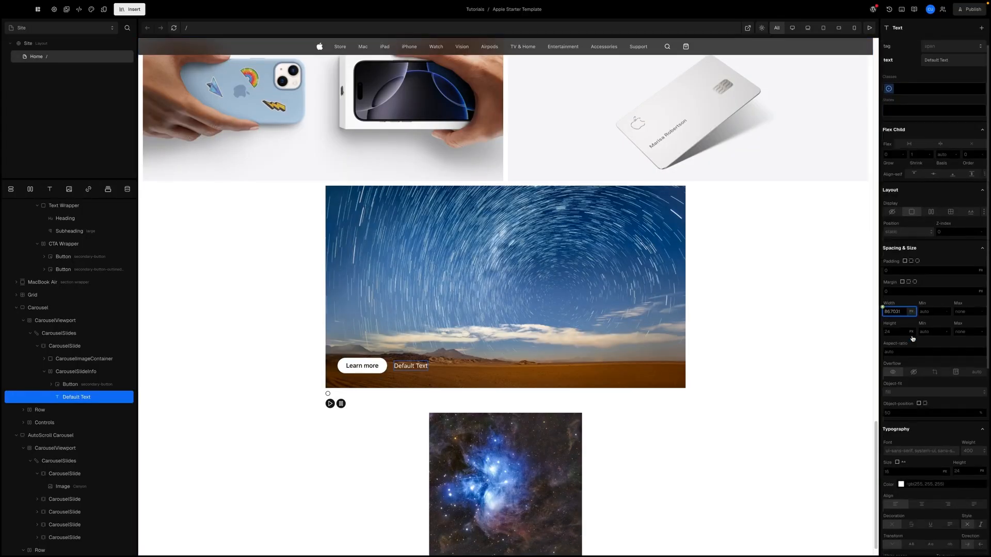
{"action": "scroll", "coordinate": [911, 337], "scroll_direction": "down", "scroll_amount": 5}
{"action": "left_click", "coordinate": [890, 362]}
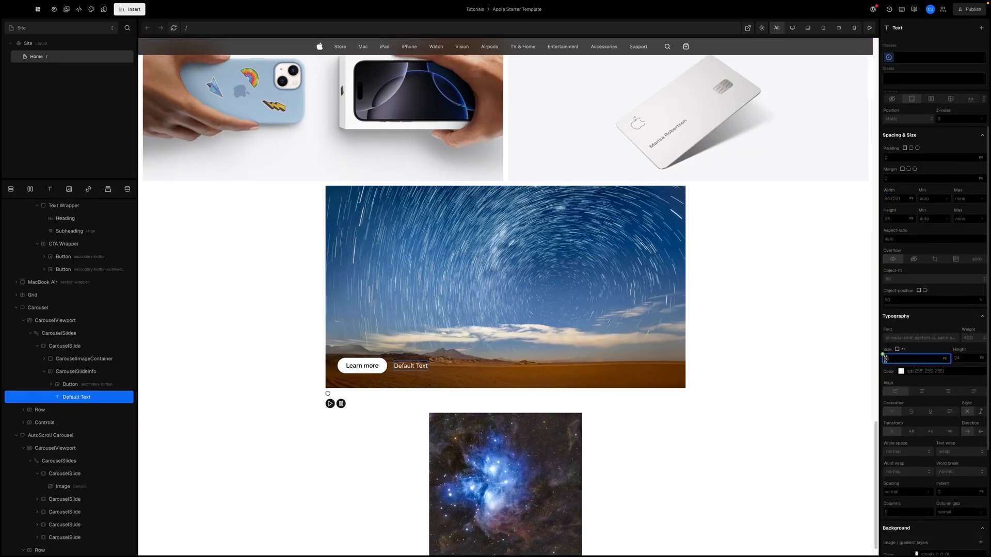
{"action": "type", "text": "20"}
{"action": "left_click", "coordinate": [927, 349]}
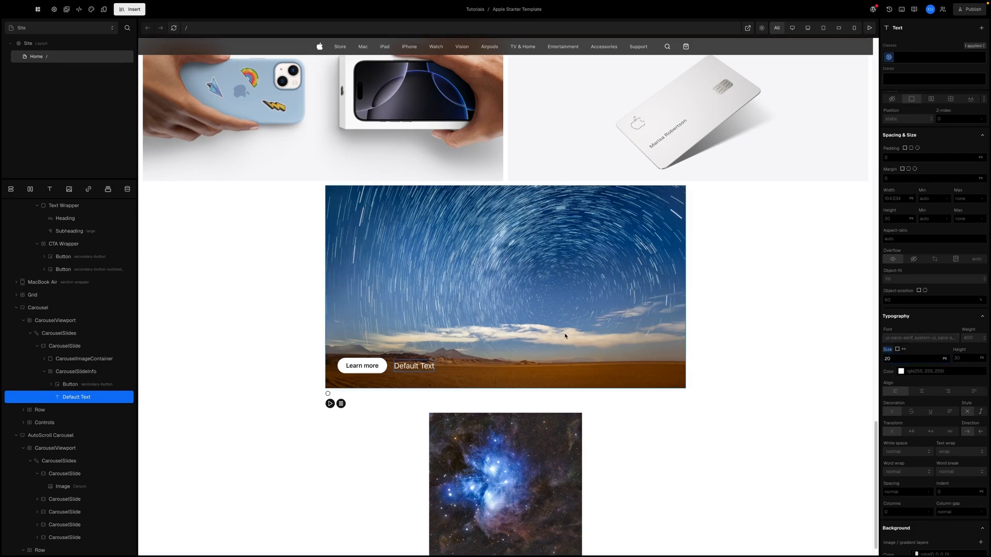
- Change the label of the button in CarouselSlideInfo to "Stream now"
{"action": "double_click", "coordinate": [362, 365]}
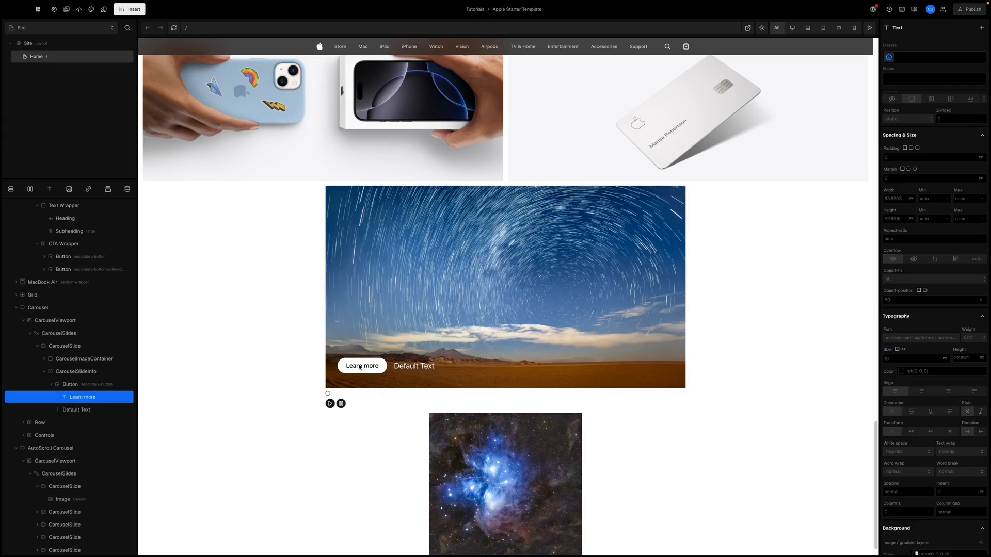
{"action": "type", "text": "Stream"}
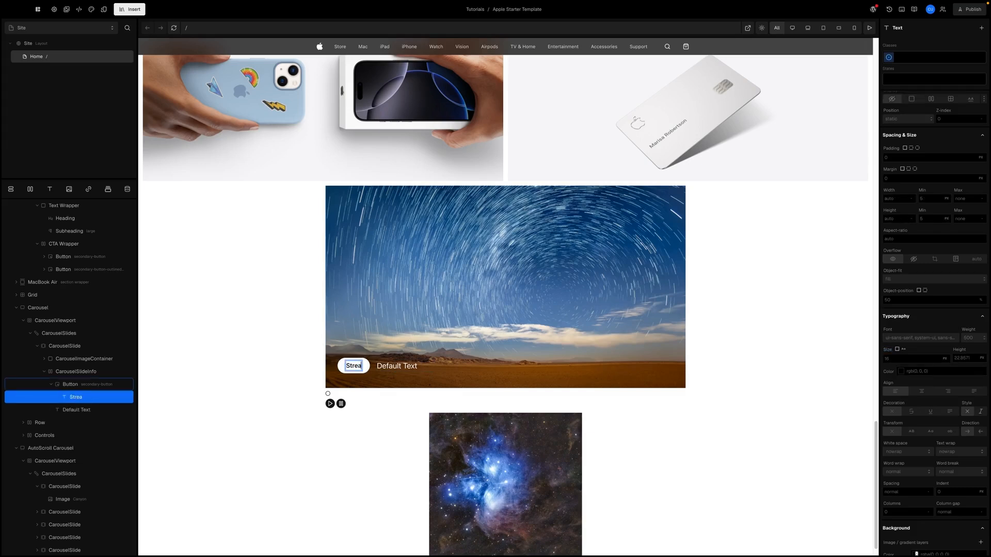
{"action": "type", "text": " now"}
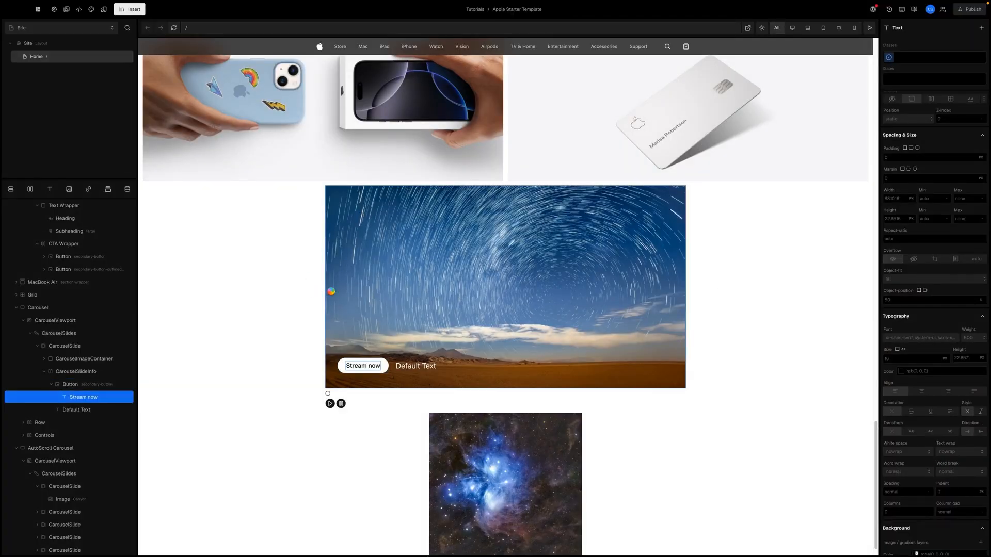
{"action": "left_click", "coordinate": [477, 261]}
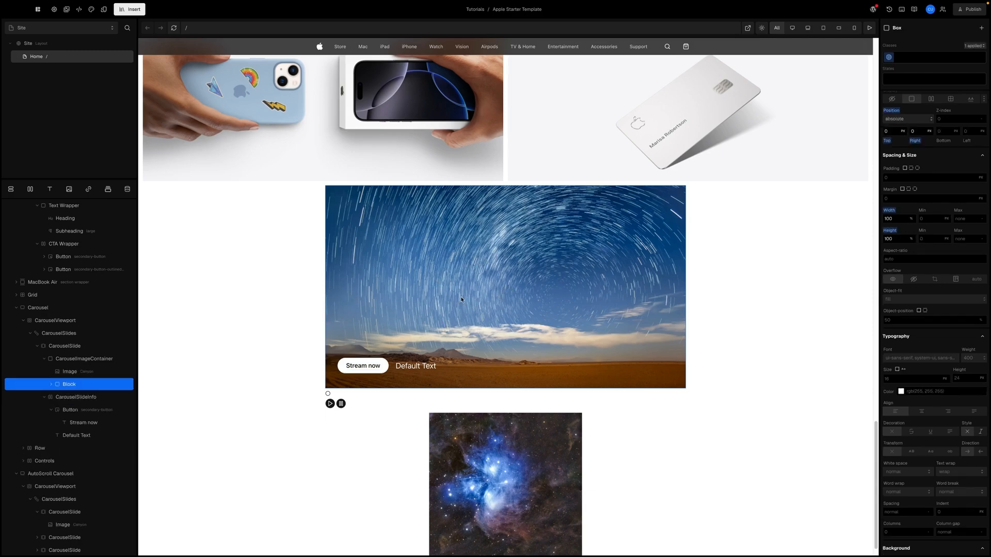
{"action": "left_click", "coordinate": [43, 359]}
{"action": "left_click", "coordinate": [40, 345]}
{"action": "left_click", "coordinate": [36, 346]}
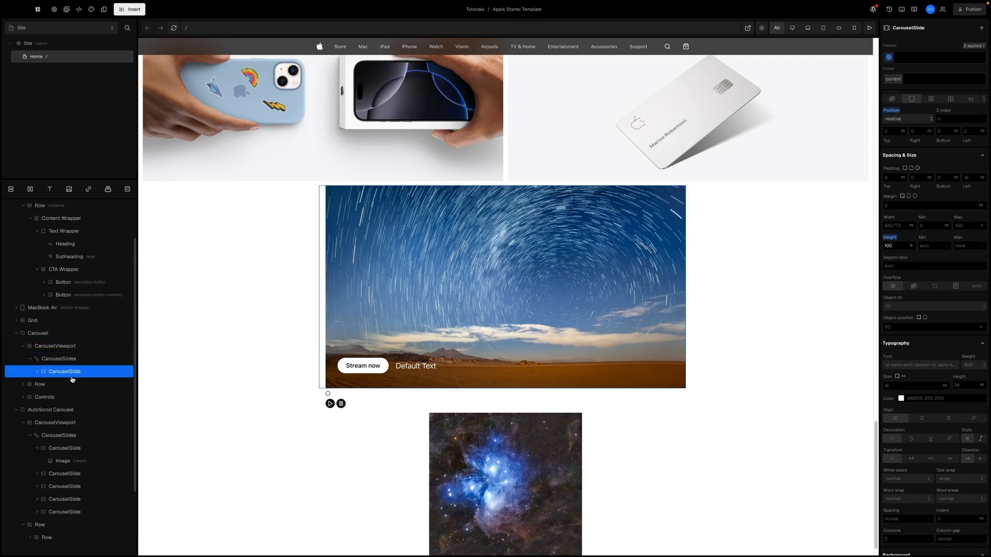
{"action": "left_click", "coordinate": [44, 371]}
{"action": "scroll", "coordinate": [47, 361], "scroll_direction": "down", "scroll_amount": 1}
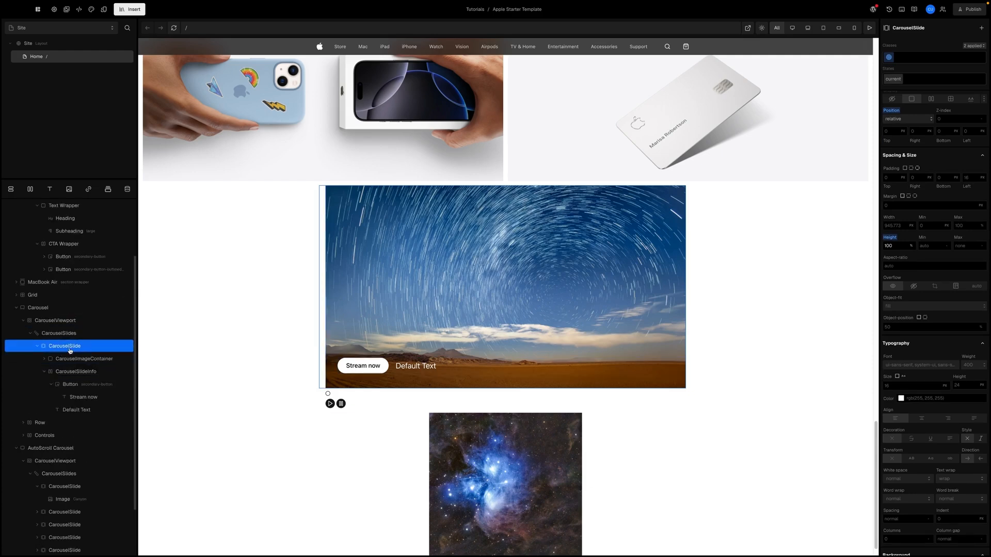
- Replace the source of the Image in CarouselImageContainer with Your_Friends_And_Neighbours.jpg from the tv-plus-gallery folder
{"action": "left_click", "coordinate": [58, 359]}
{"action": "left_click", "coordinate": [44, 359]}
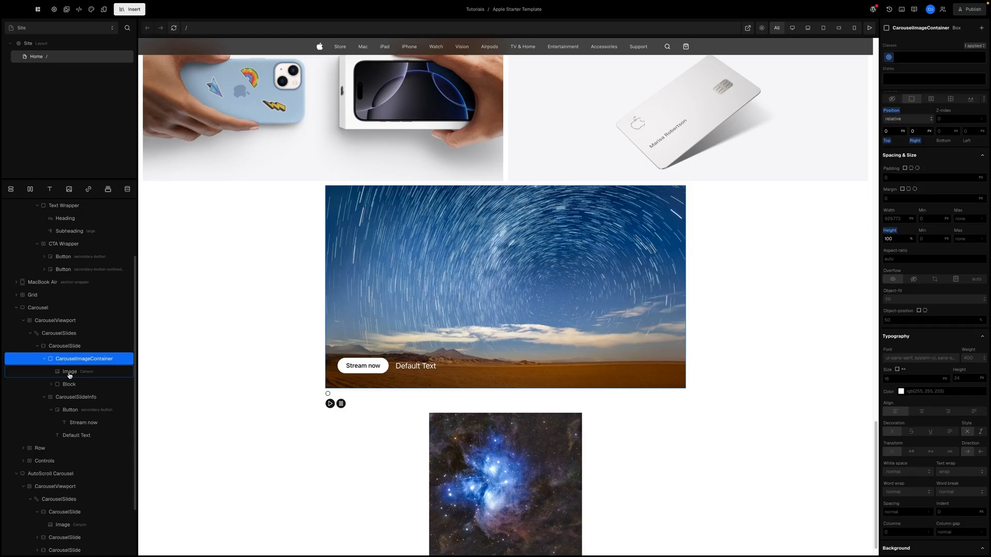
{"action": "left_click", "coordinate": [64, 372]}
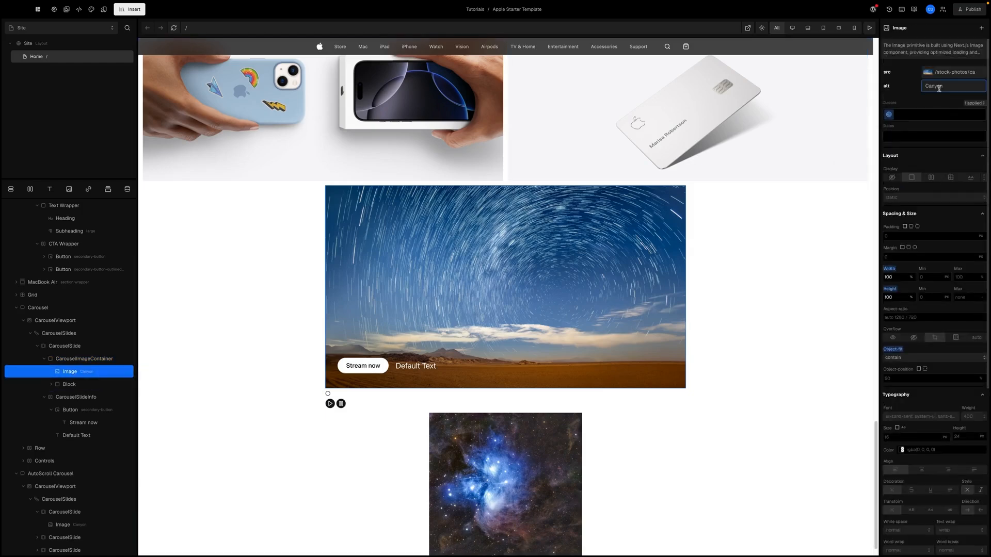
{"action": "left_click", "coordinate": [928, 73]}
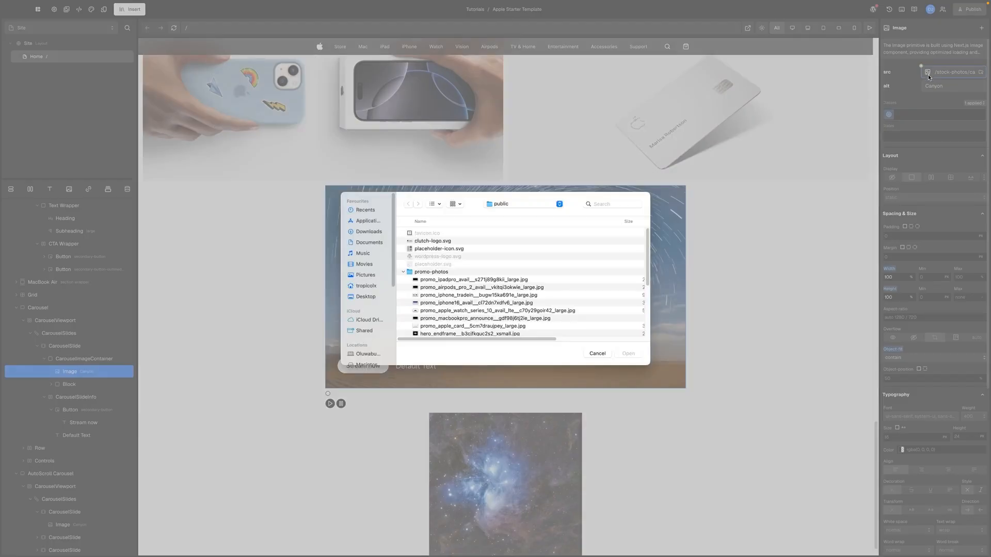
{"action": "left_click", "coordinate": [404, 274]}
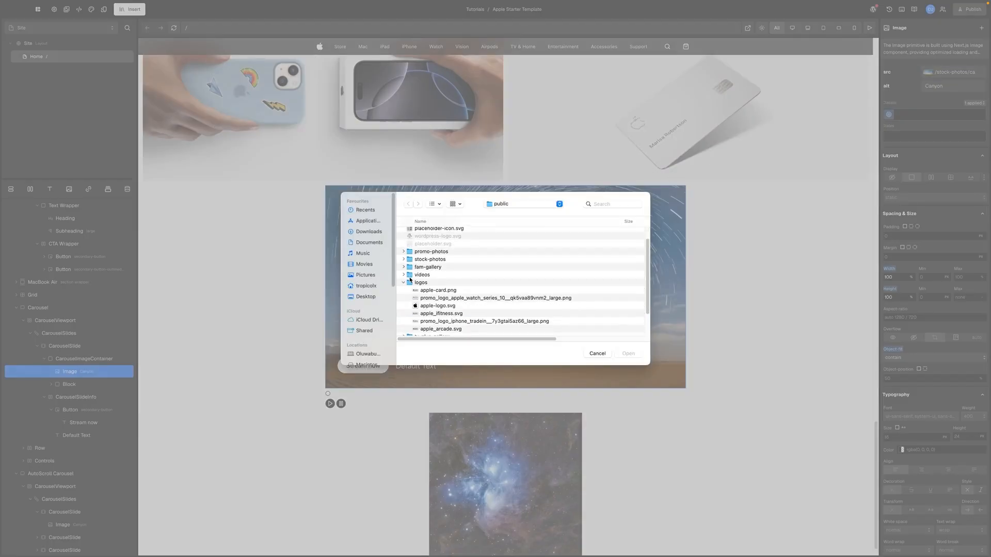
{"action": "scroll", "coordinate": [405, 274], "scroll_direction": "down", "scroll_amount": 1}
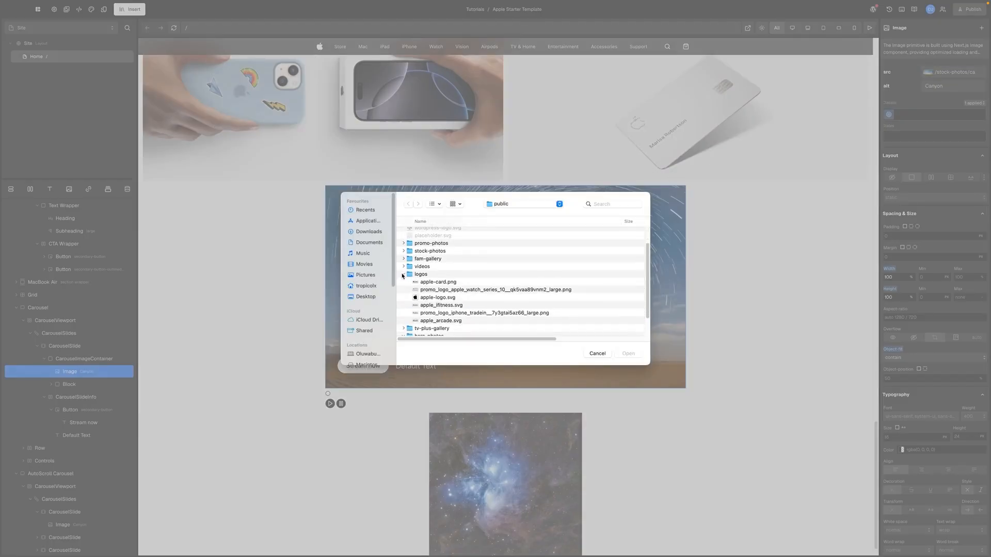
{"action": "left_click", "coordinate": [404, 275]}
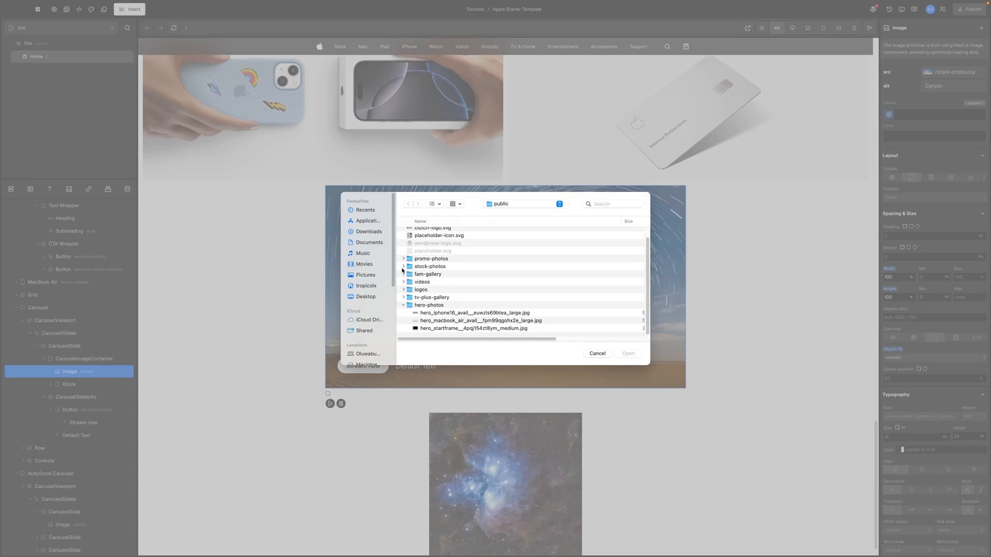
{"action": "left_click", "coordinate": [404, 308]}
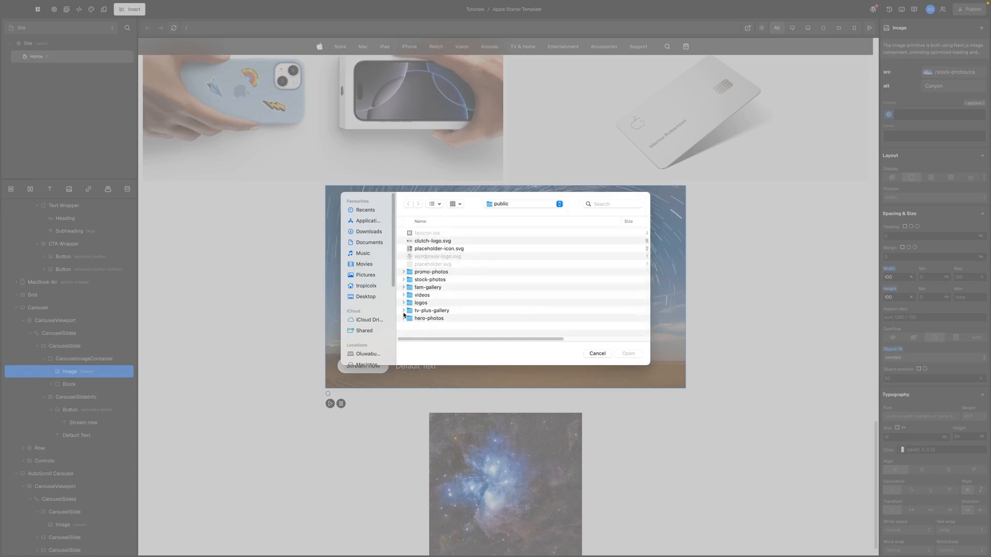
{"action": "left_click", "coordinate": [403, 313]}
{"action": "scroll", "coordinate": [428, 302], "scroll_direction": "down", "scroll_amount": 3}
{"action": "scroll", "coordinate": [431, 299], "scroll_direction": "down", "scroll_amount": 1}
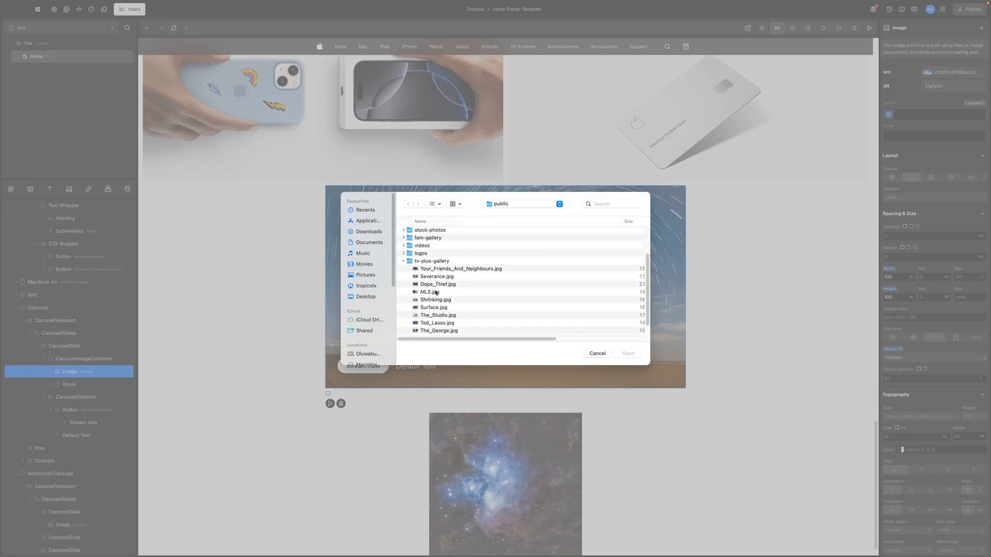
{"action": "left_click", "coordinate": [448, 270]}
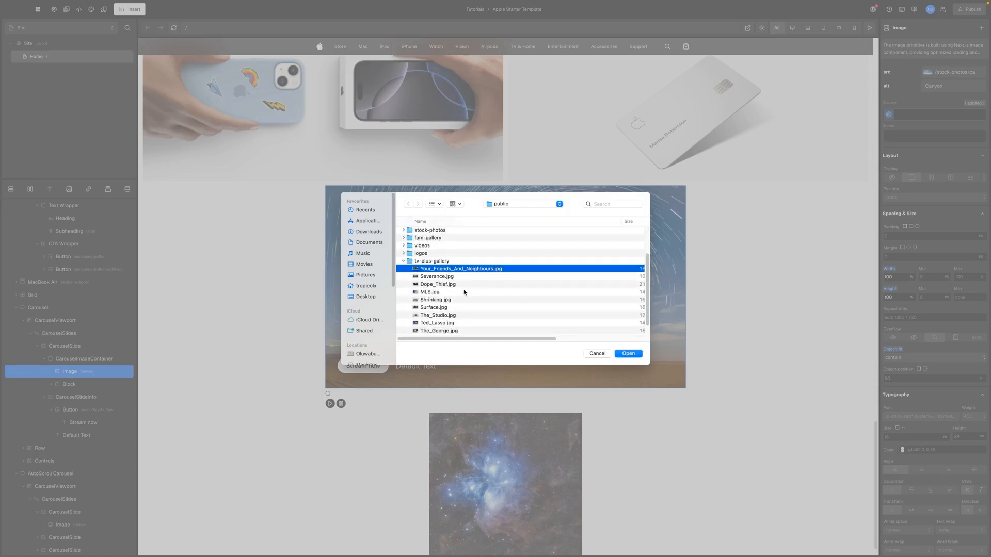
{"action": "left_click", "coordinate": [622, 353]}
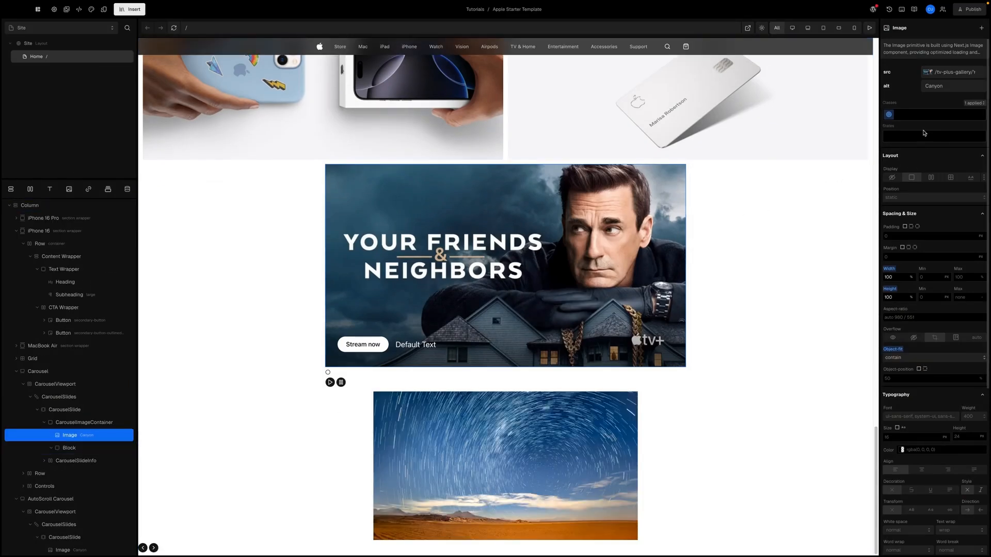
- Set the slide image's alt text to "Your Friends & Neighbours"
{"action": "double_click", "coordinate": [934, 87]}
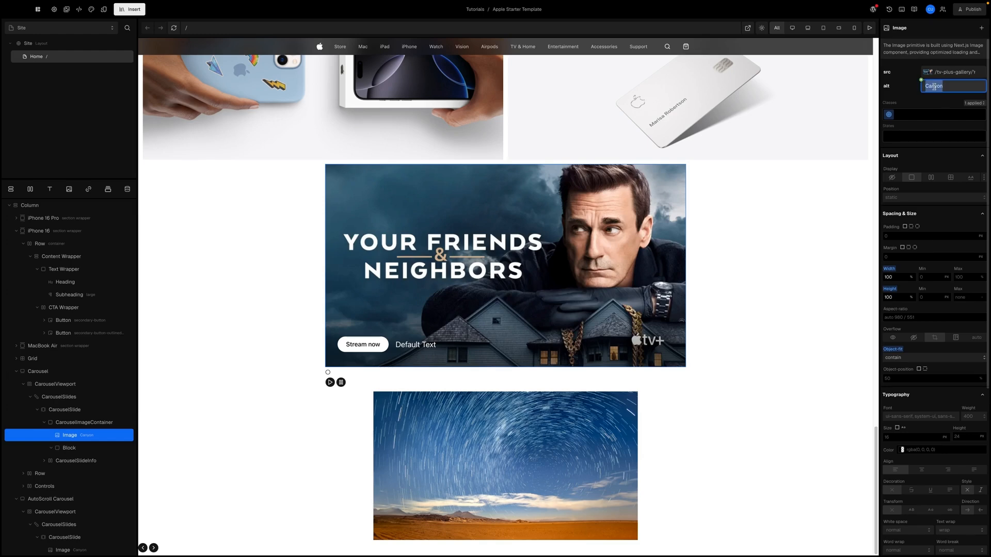
{"action": "key", "text": "Caps_Lock"}
{"action": "type", "text": "Your Friends & Neighbours"}
{"action": "key", "text": "Return"}
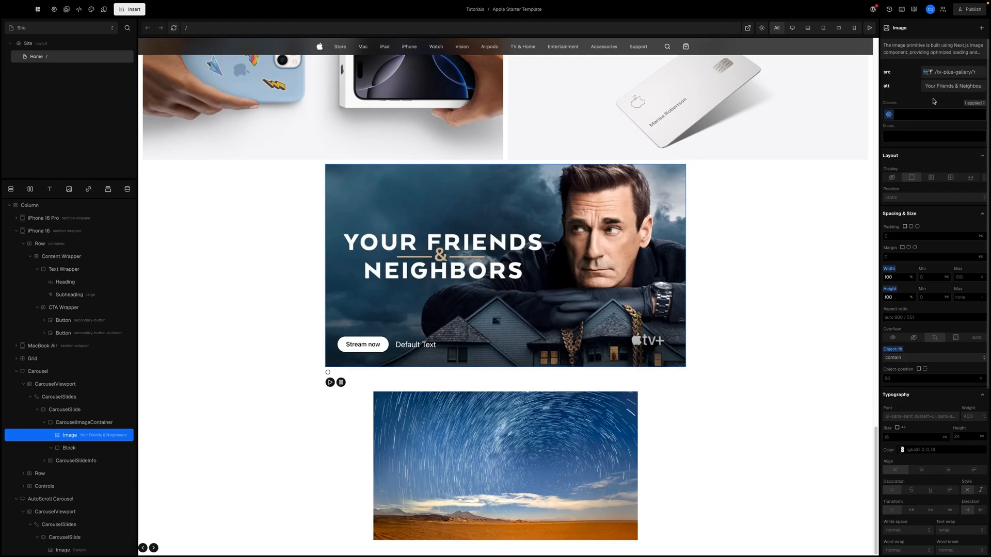
- Set the slide image's object-fit to cover
{"action": "scroll", "coordinate": [929, 225], "scroll_direction": "down", "scroll_amount": 3}
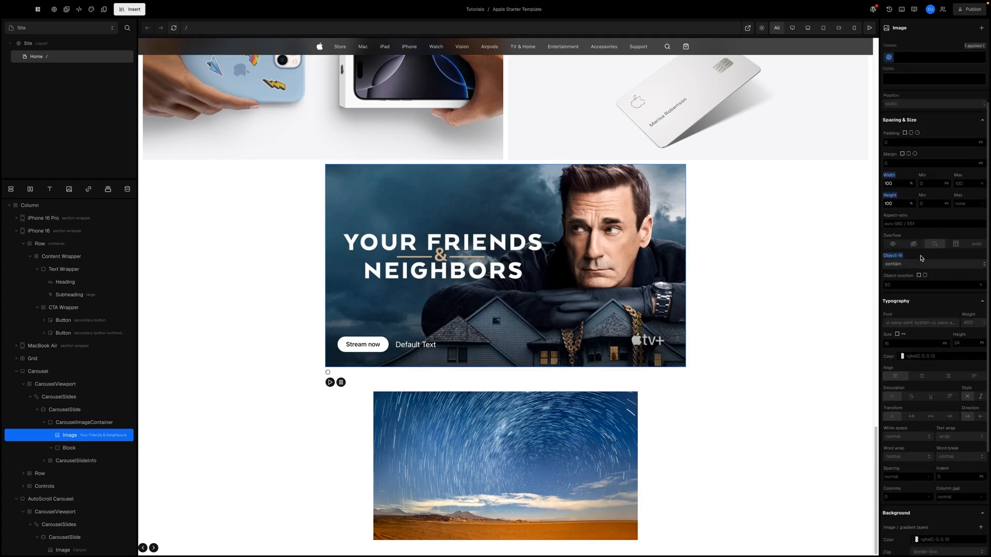
{"action": "left_click", "coordinate": [923, 266]}
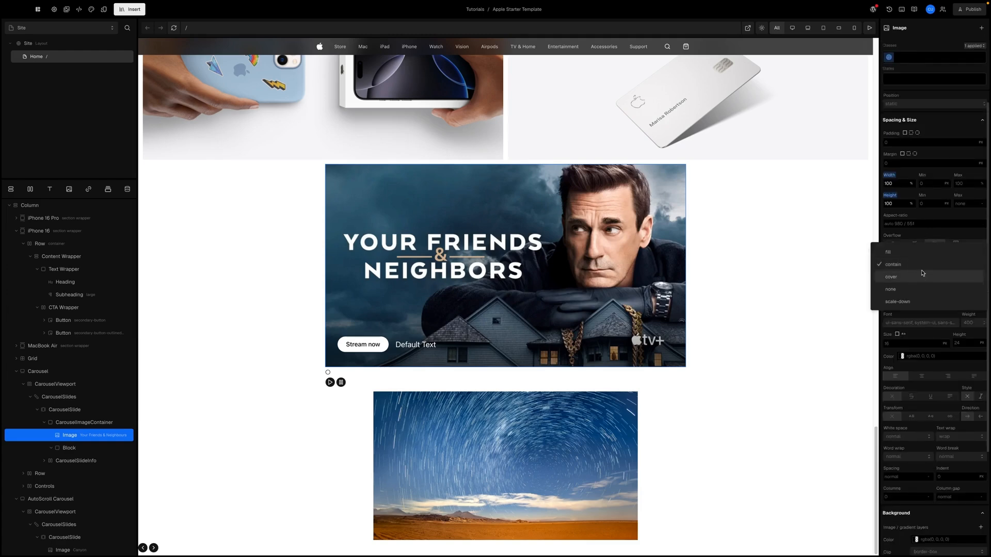
{"action": "left_click", "coordinate": [911, 277]}
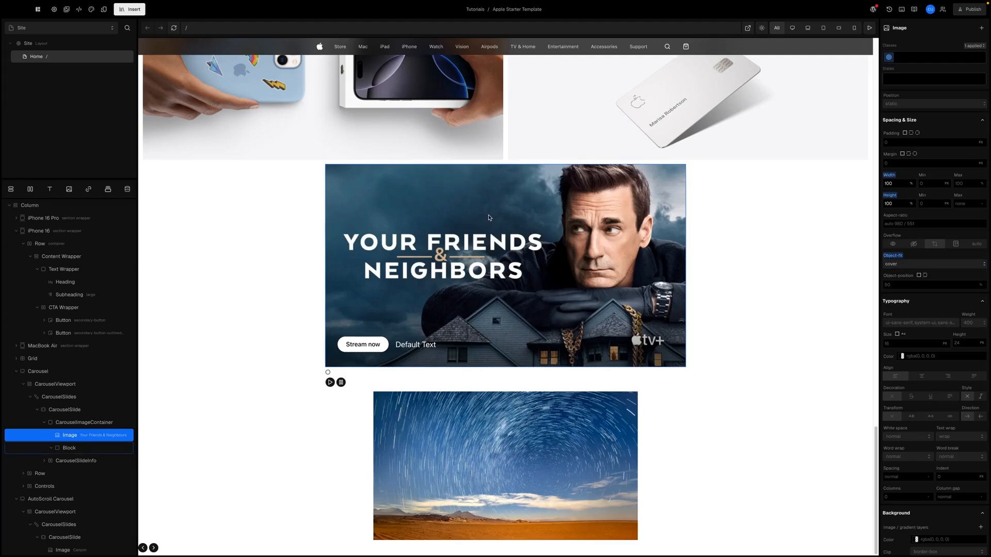
- Duplicate the finished CarouselSlide five times and preview how the carousel moves between slides
{"action": "left_click", "coordinate": [36, 410]}
{"action": "left_click", "coordinate": [63, 410]}
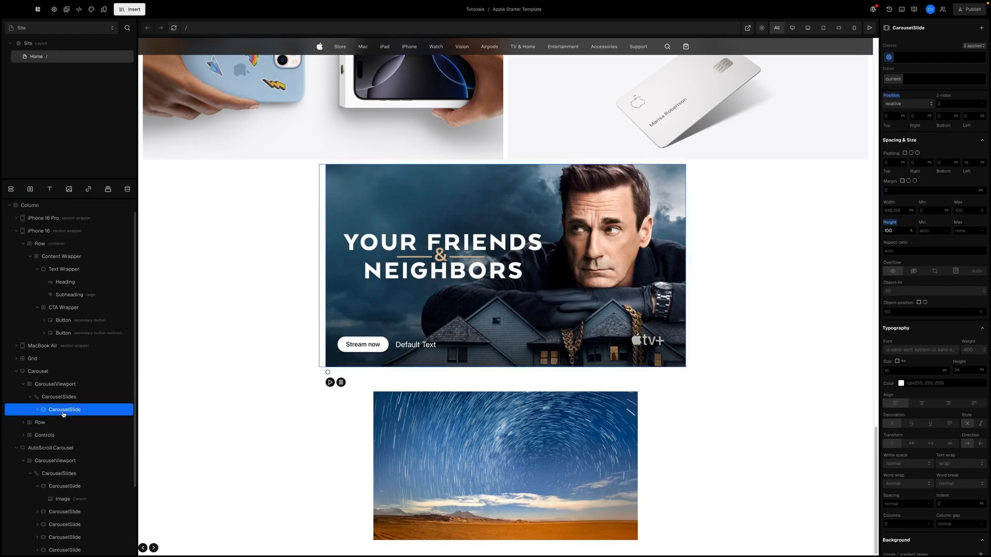
{"action": "key", "text": "ctrl+d"}
{"action": "key", "text": "ctrl+d"}
{"action": "key", "text": "ctrl+d"}
{"action": "key", "text": "ctrl+d"}
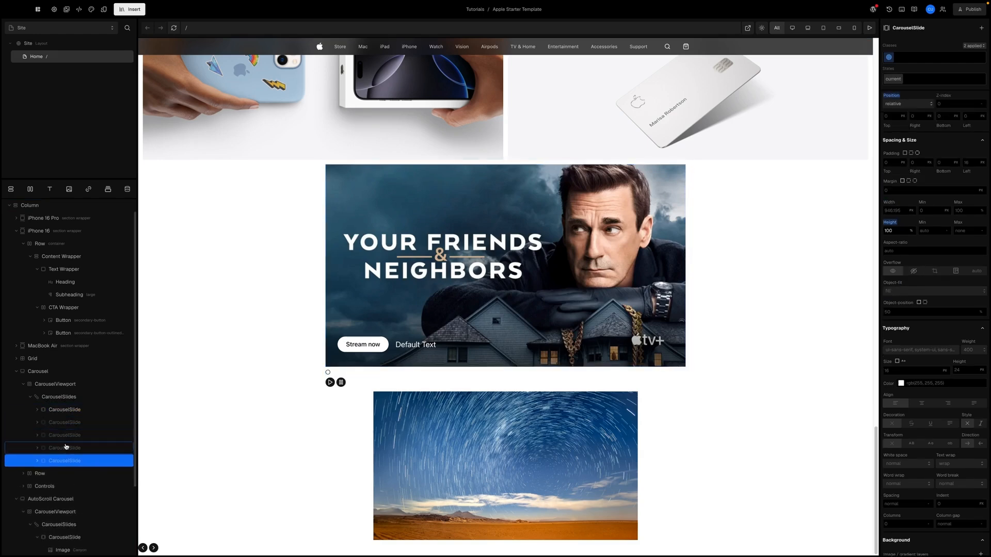
{"action": "key", "text": "ctrl+d"}
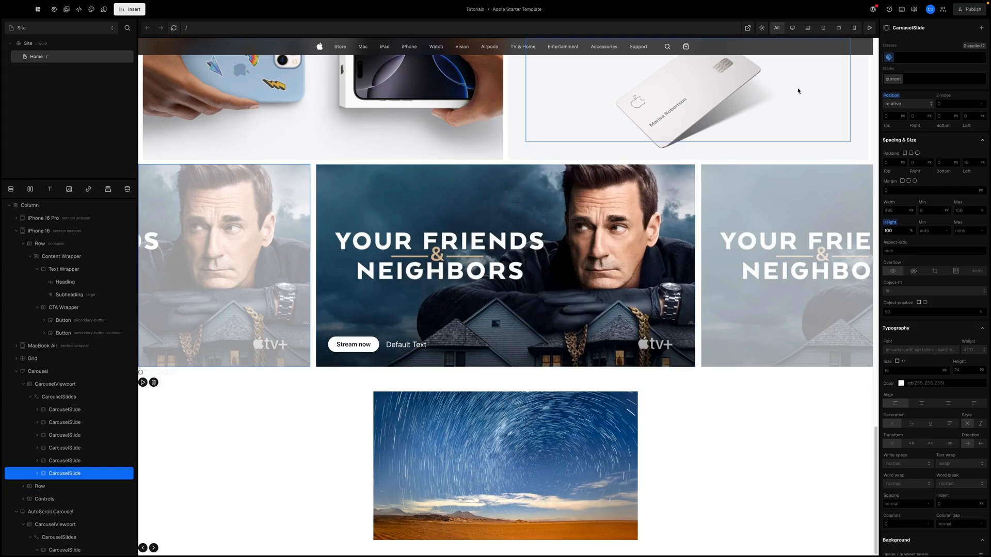
{"action": "left_click", "coordinate": [870, 27]}
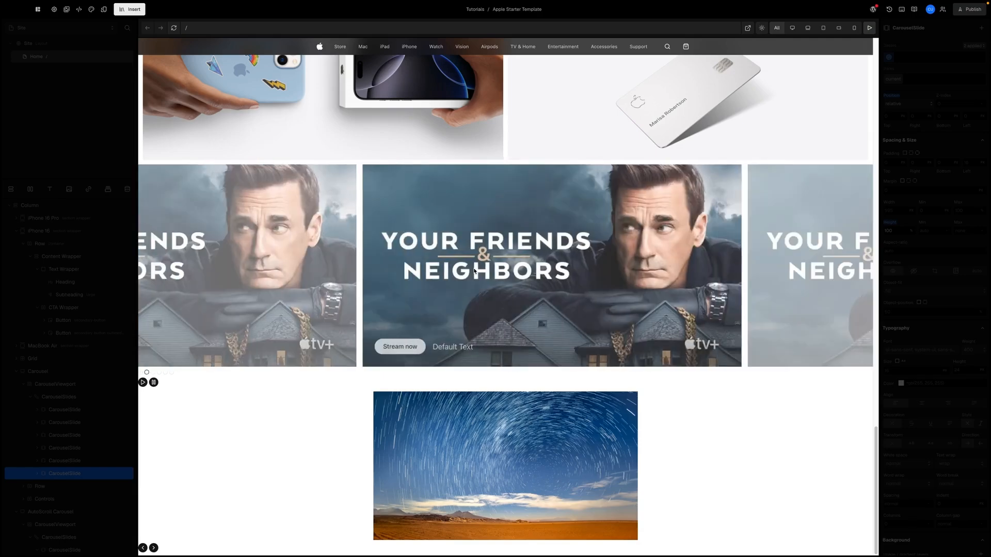
{"action": "left_click", "coordinate": [460, 260]}
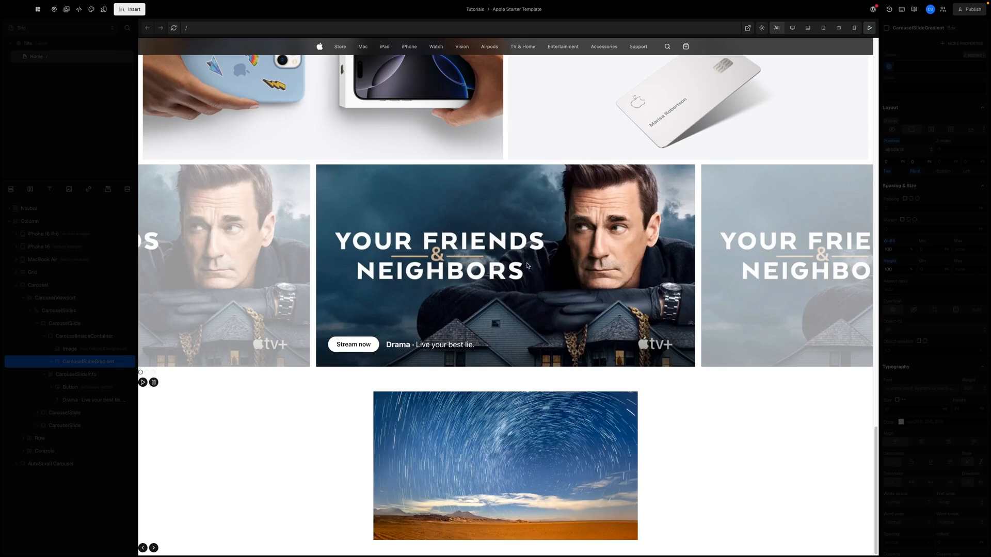
- Delete the second and third CarouselSlide elements, keeping only the first slide in CarouselSlides
{"action": "left_click", "coordinate": [71, 325]}
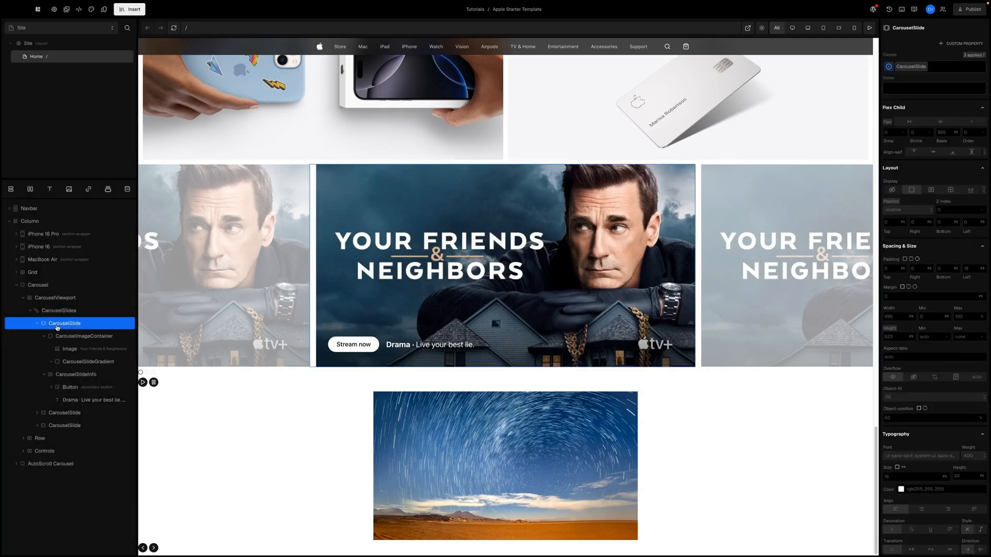
{"action": "left_click", "coordinate": [37, 324]}
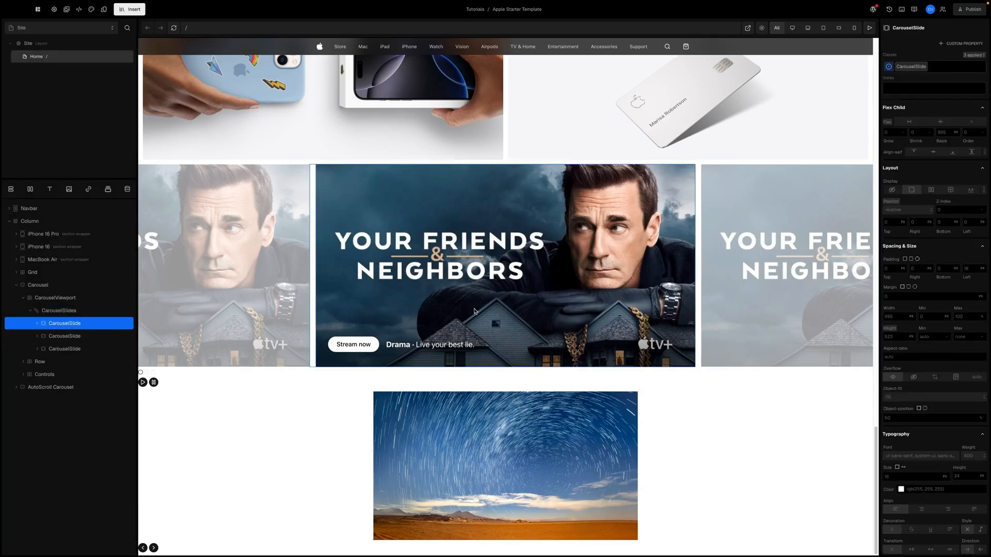
{"action": "left_click", "coordinate": [72, 351]}
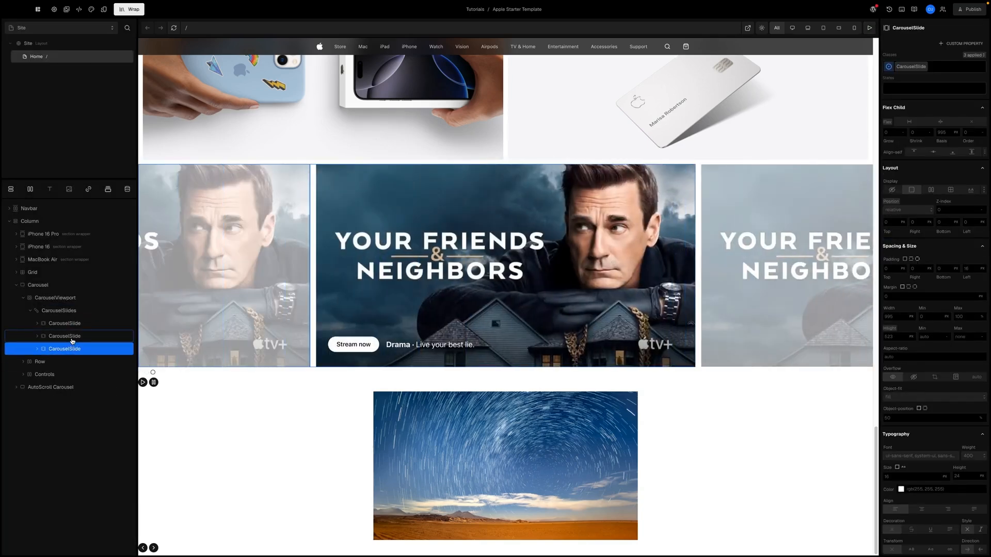
{"action": "left_click", "coordinate": [72, 341], "text": "shift"}
{"action": "right_click", "coordinate": [73, 339]}
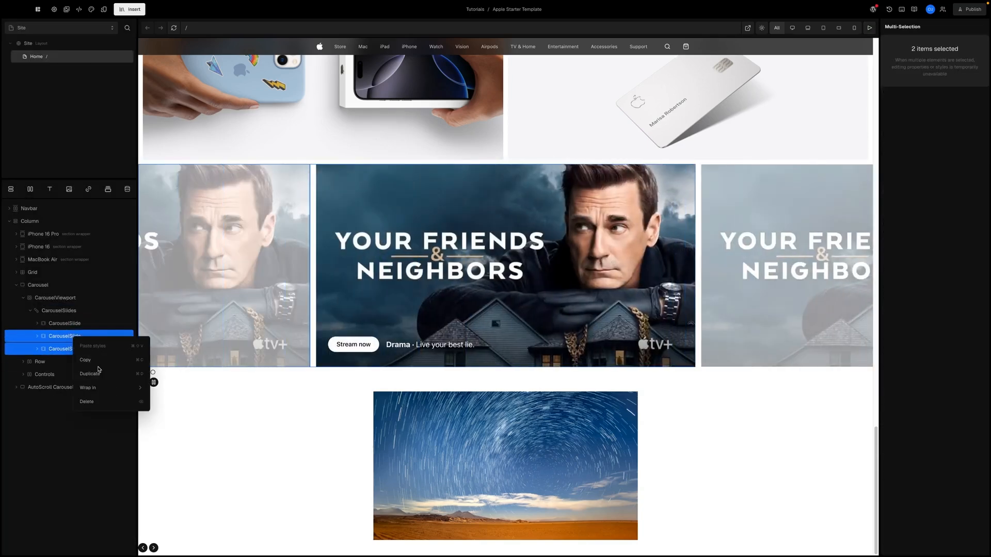
{"action": "left_click", "coordinate": [88, 402]}
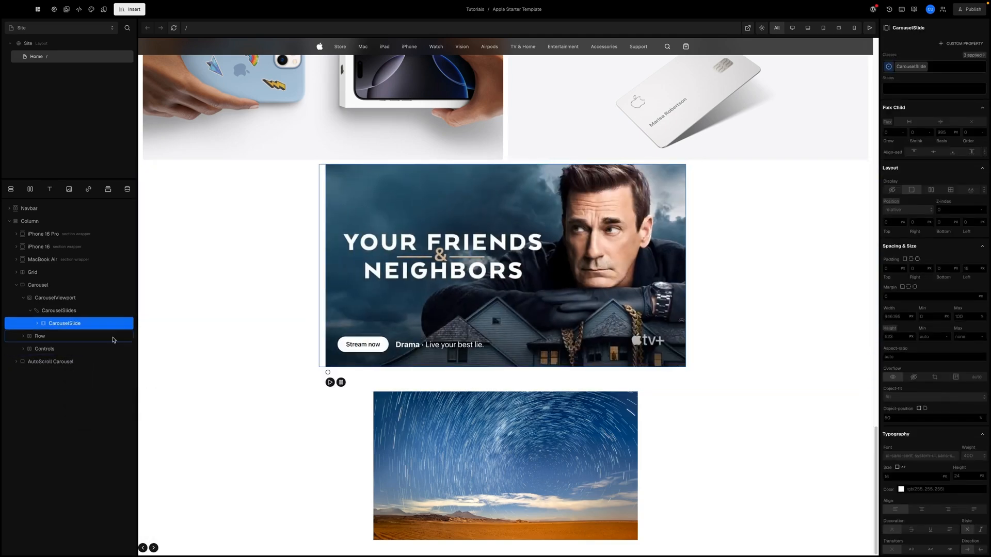
- Change the transition property of the CarouselSlide class from all to opacity
{"action": "scroll", "coordinate": [921, 287], "scroll_direction": "down", "scroll_amount": 6}
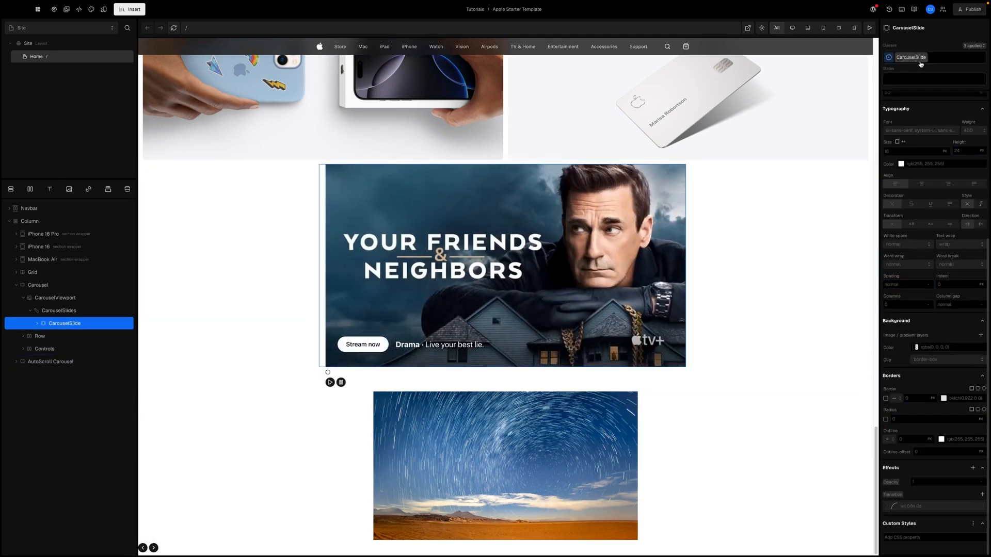
{"action": "left_click", "coordinate": [917, 59]}
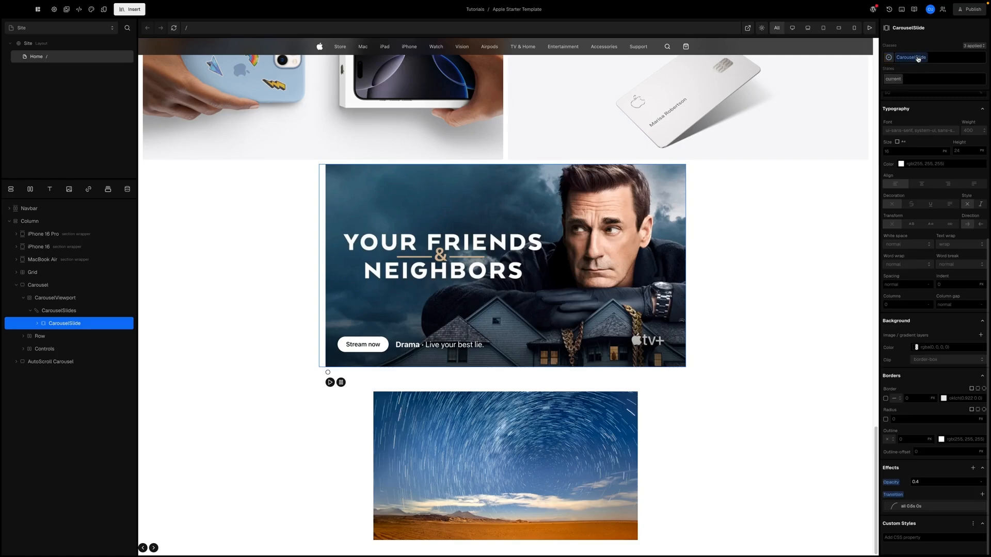
{"action": "left_click", "coordinate": [907, 508]}
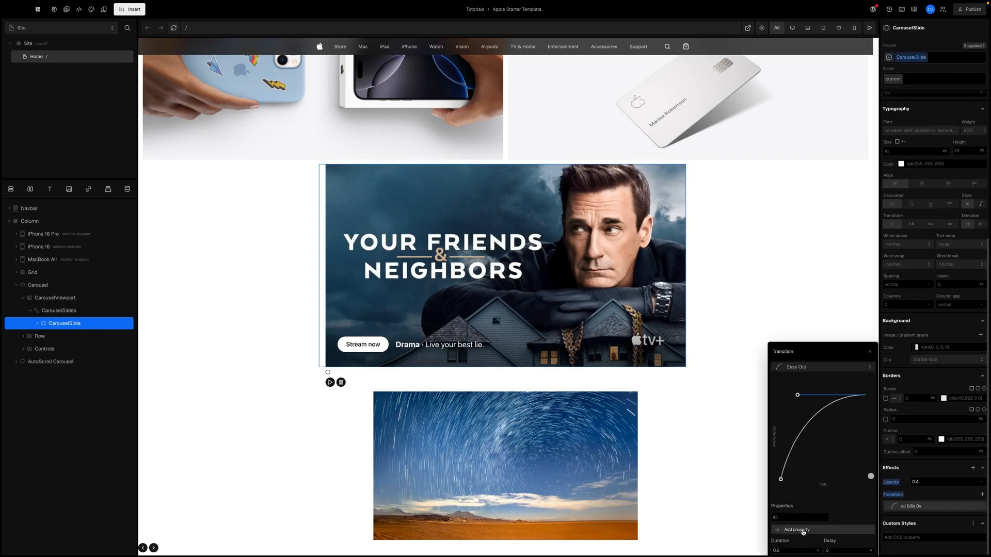
{"action": "left_click", "coordinate": [785, 550]}
{"action": "left_click", "coordinate": [786, 519]}
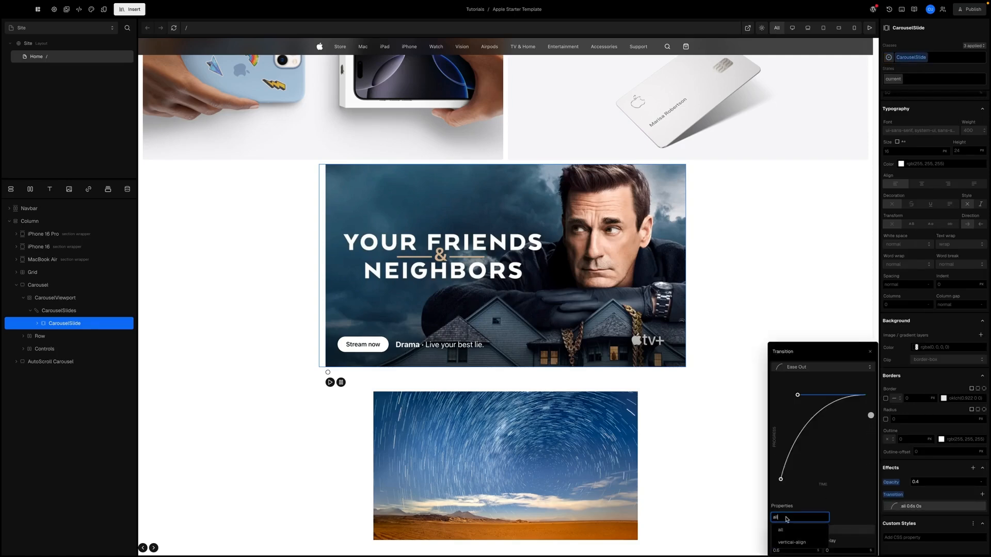
{"action": "key", "text": "BackSpace"}
{"action": "key", "text": "BackSpace"}
{"action": "key", "text": "BackSpace"}
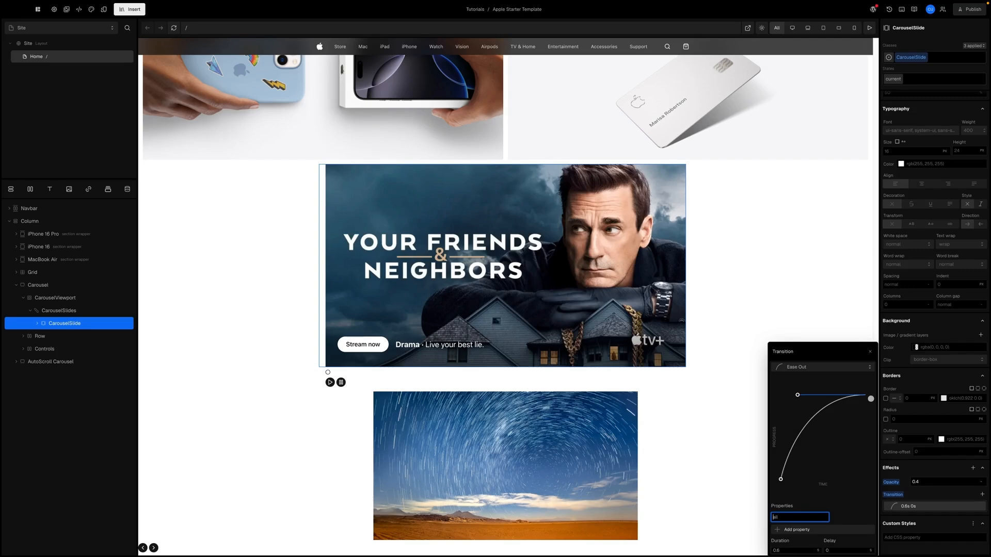
{"action": "type", "text": "opacity"}
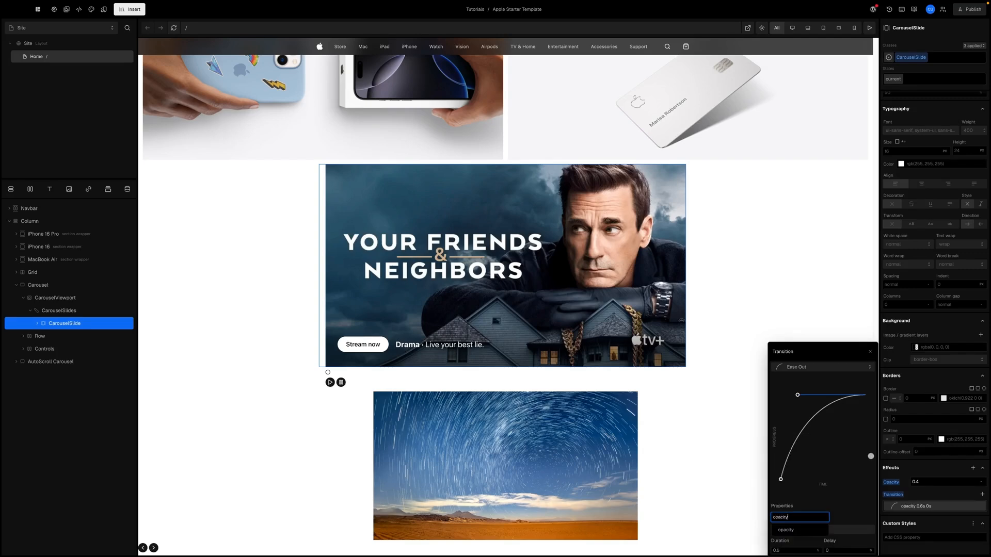
{"action": "left_click", "coordinate": [794, 530]}
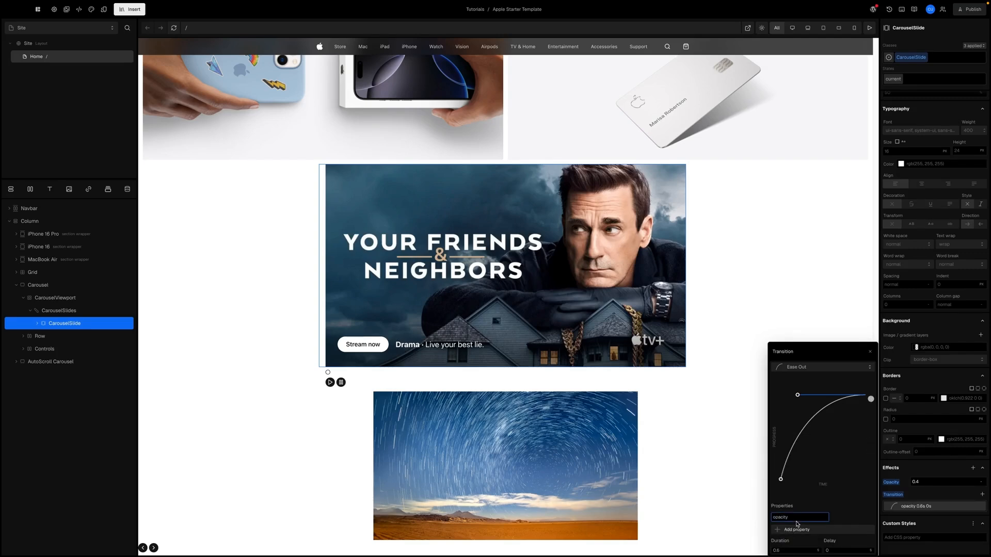
{"action": "left_click", "coordinate": [830, 512]}
{"action": "left_click", "coordinate": [907, 493]}
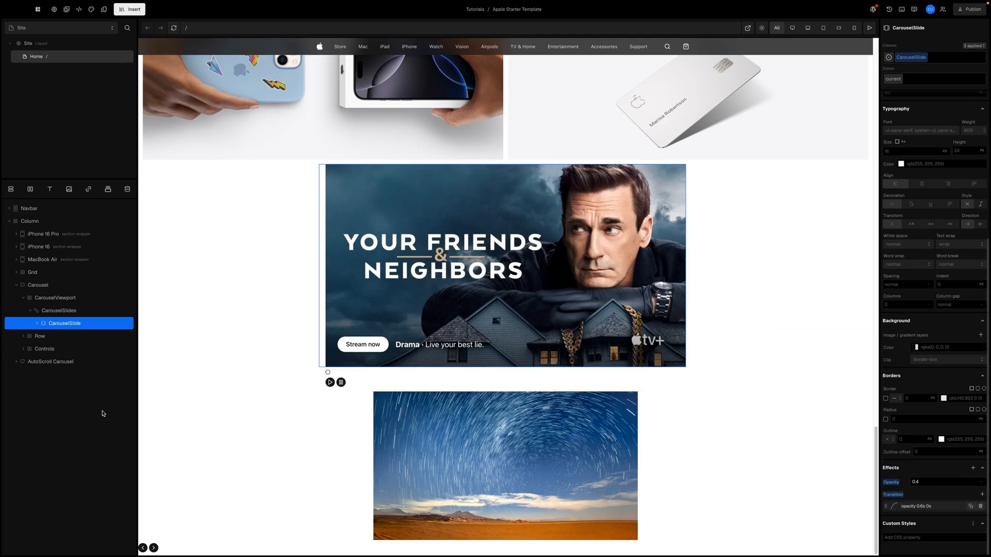
- Duplicate the CarouselSlide four times and preview the opacity fade while swiping between slides
{"action": "key", "text": "ctrl+d"}
{"action": "key", "text": "ctrl+d"}
{"action": "key", "text": "ctrl+d"}
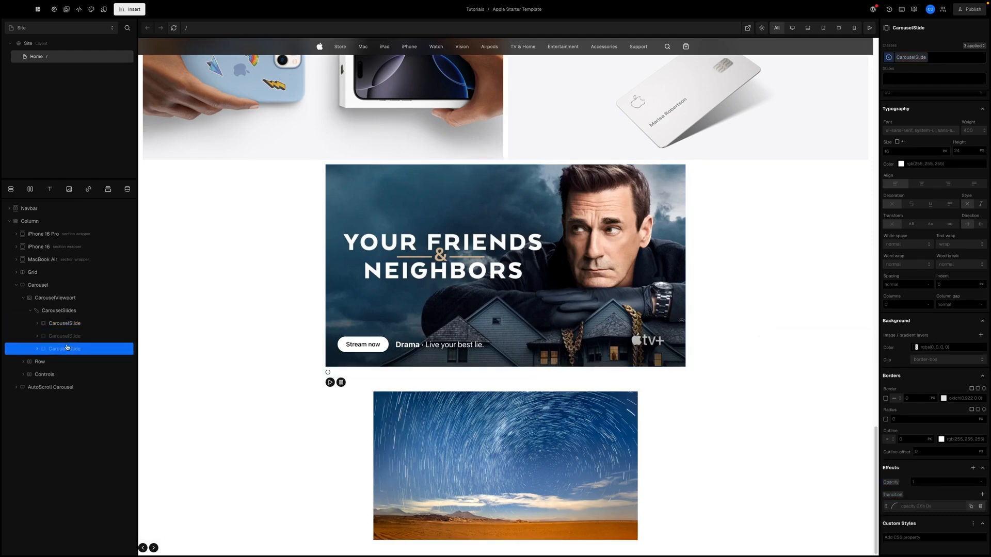
{"action": "key", "text": "ctrl+d"}
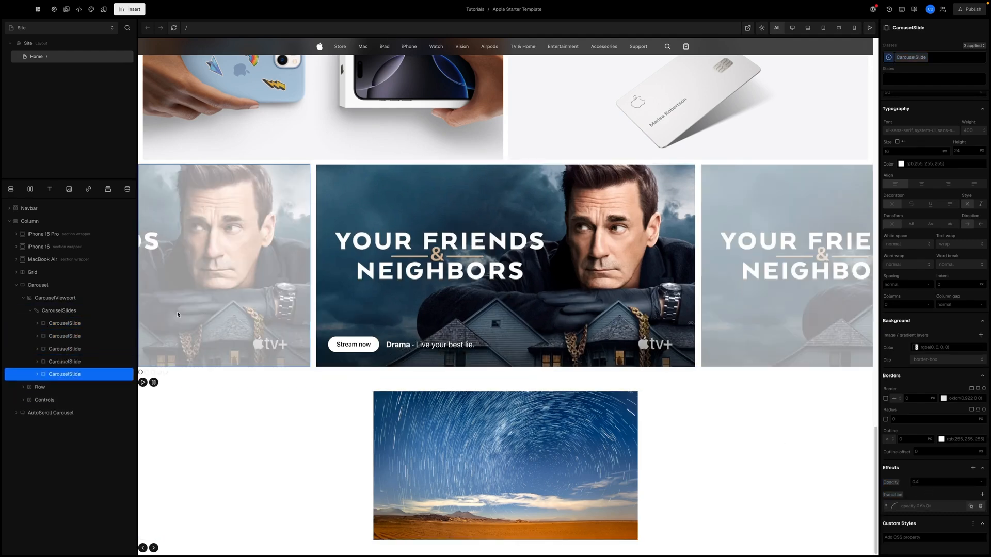
{"action": "left_click", "coordinate": [869, 28]}
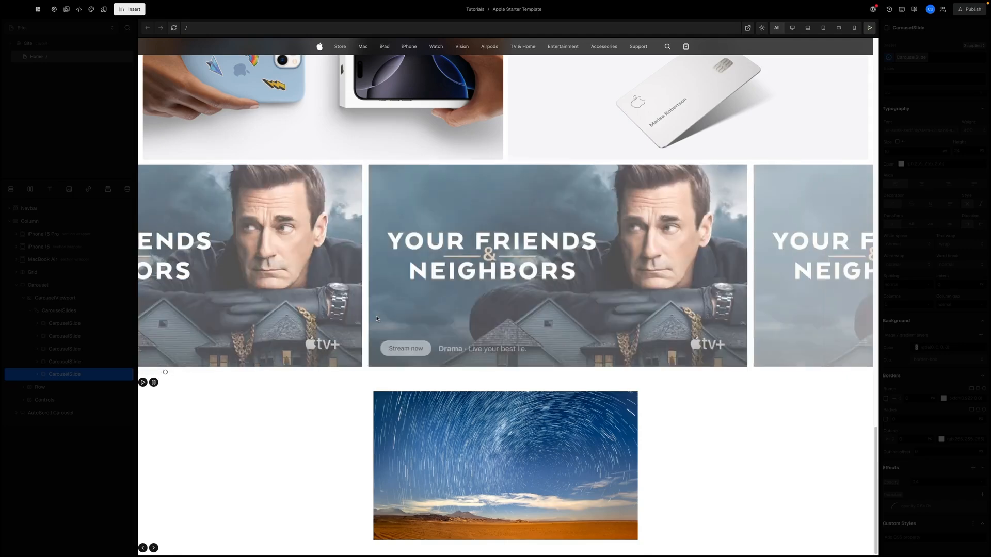
{"action": "left_click_drag", "start_coordinate": [494, 325], "coordinate": [335, 325]}
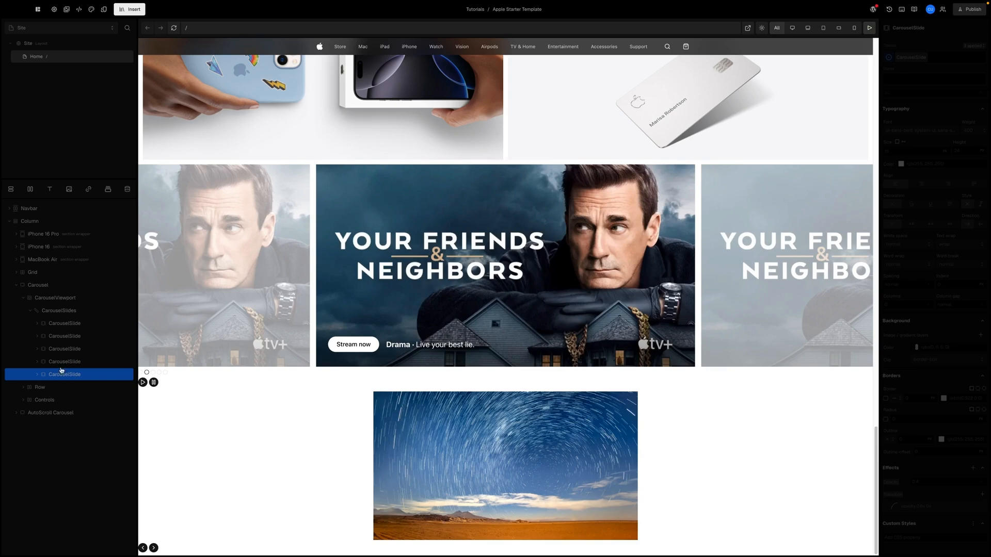
{"action": "left_click", "coordinate": [475, 268]}
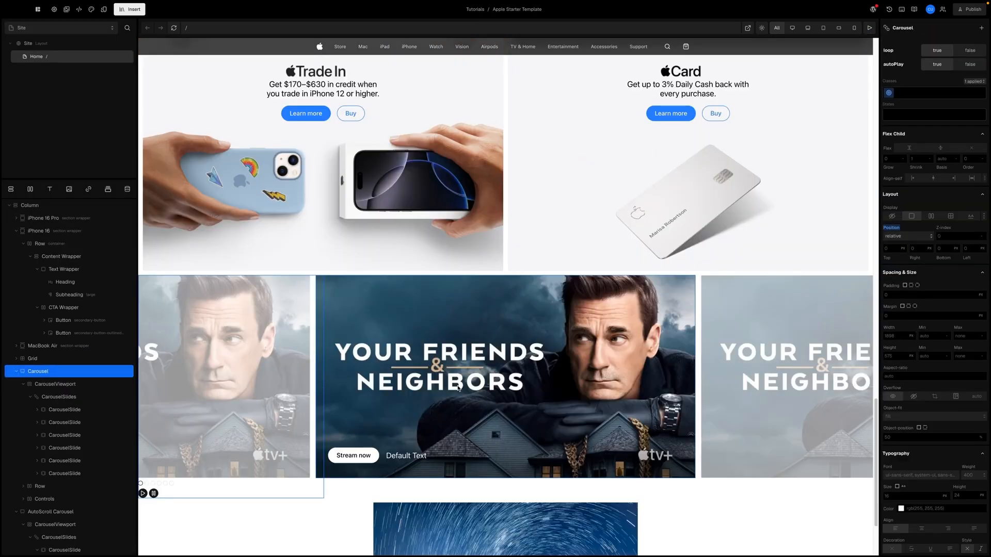
{"action": "left_click", "coordinate": [472, 386]}
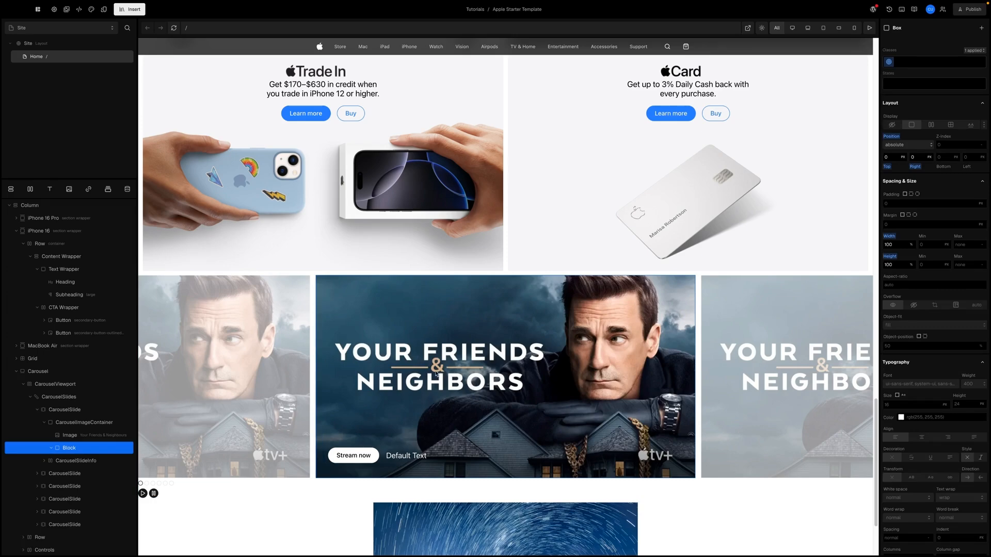
{"action": "scroll", "coordinate": [477, 356], "scroll_direction": "down", "scroll_amount": 3}
{"action": "scroll", "coordinate": [482, 348], "scroll_direction": "up", "scroll_amount": 3}
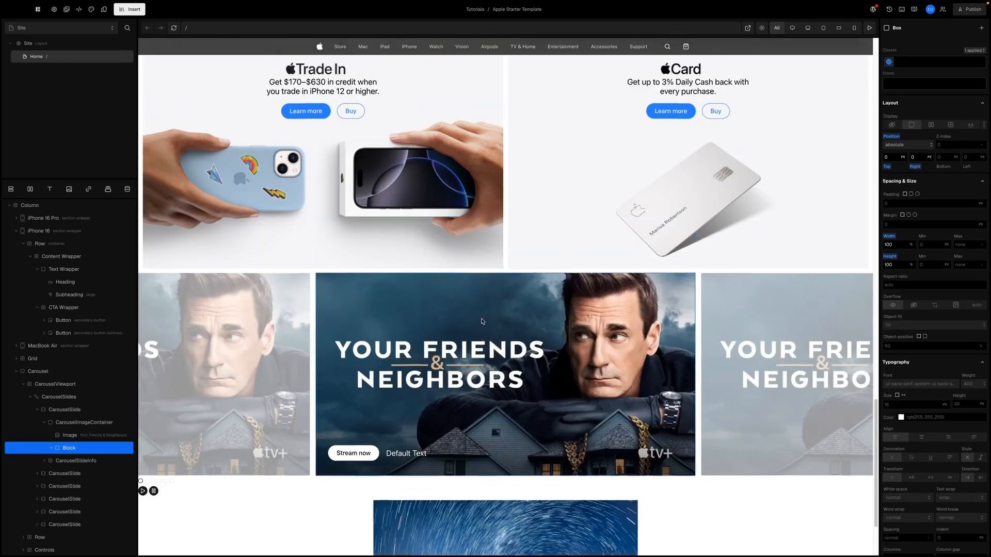
{"action": "scroll", "coordinate": [491, 339], "scroll_direction": "down", "scroll_amount": 1}
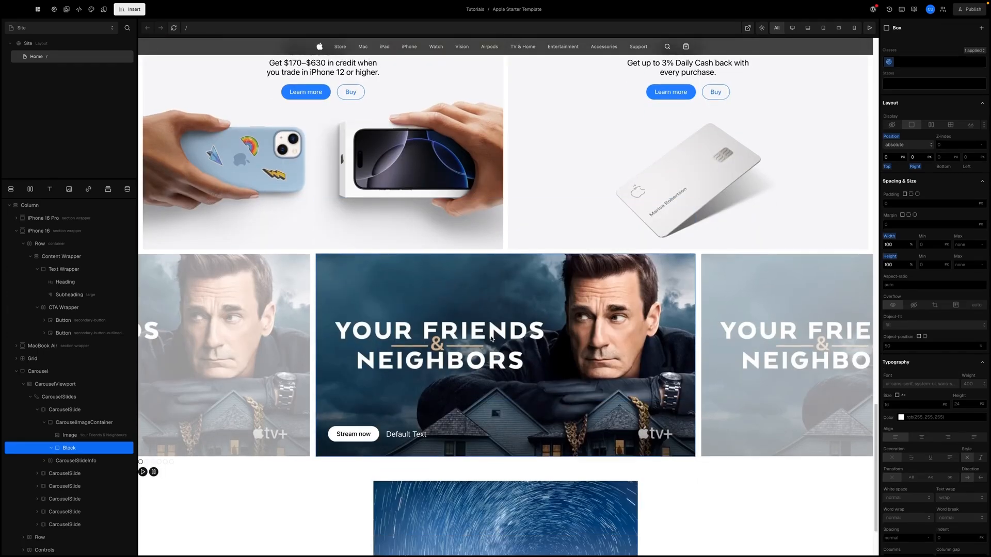
- For the mobile portrait breakpoint, set the CarouselViewport's height to 236 px
{"action": "left_click", "coordinate": [854, 28]}
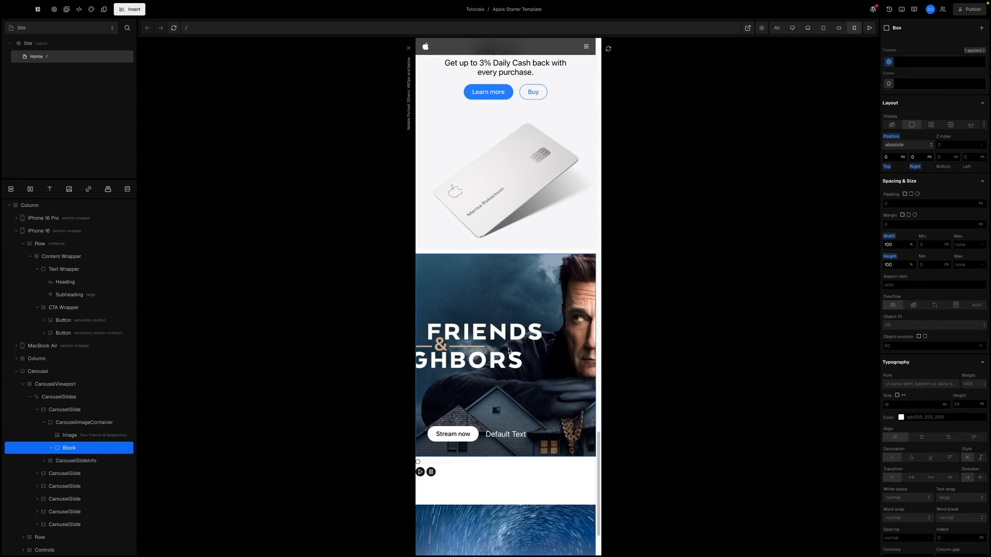
{"action": "left_click", "coordinate": [53, 386]}
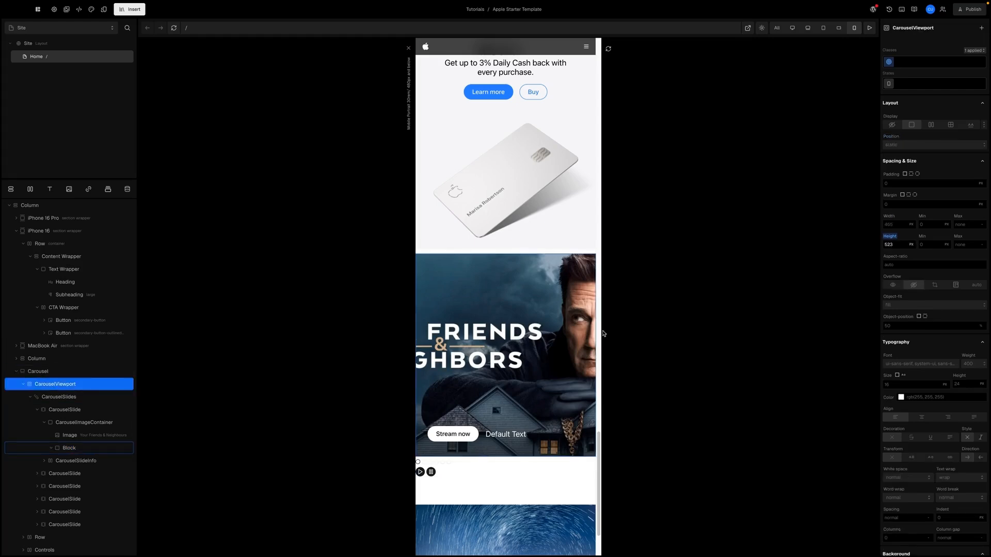
{"action": "left_click", "coordinate": [889, 85]}
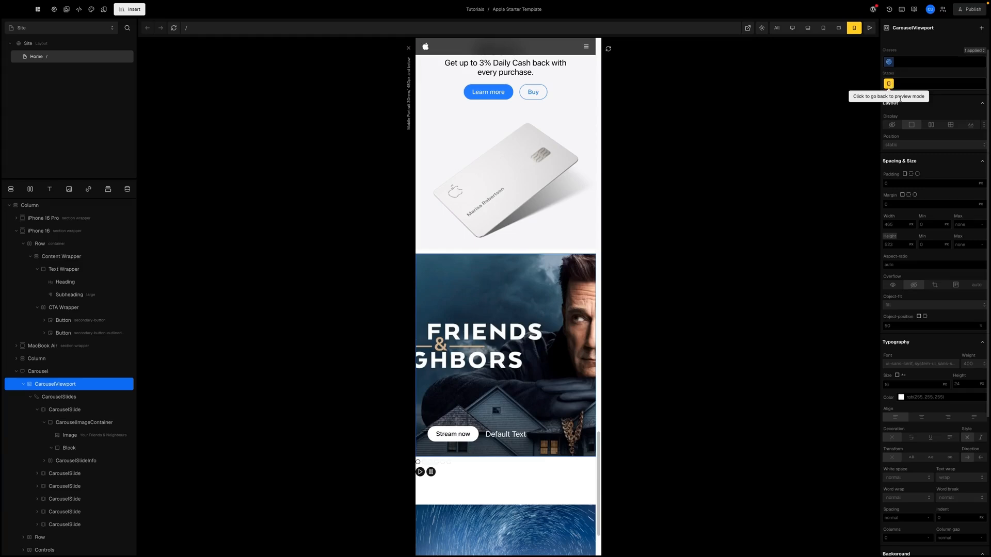
{"action": "left_click", "coordinate": [895, 245]}
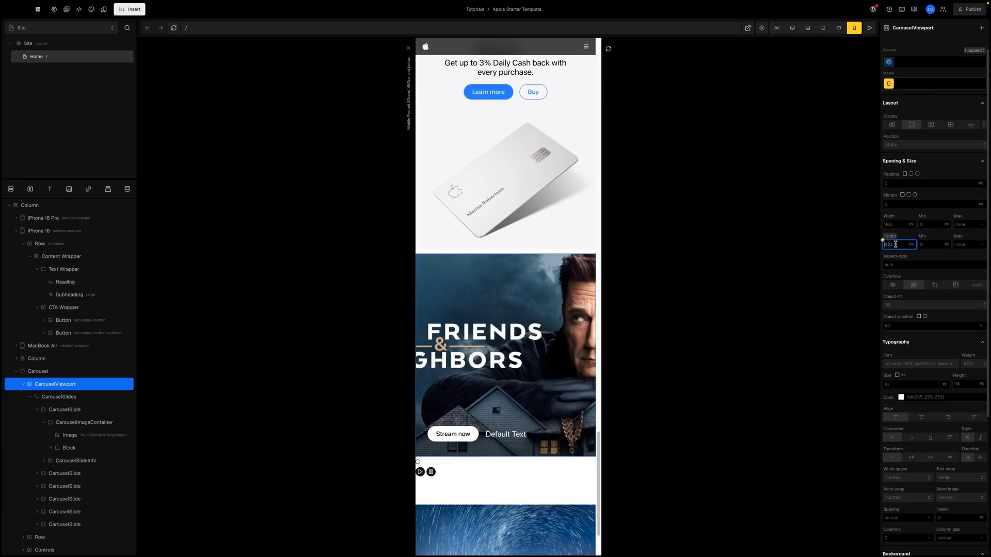
{"action": "key", "text": "ctrl+a"}
{"action": "type", "text": "2"}
{"action": "key", "text": "Return"}
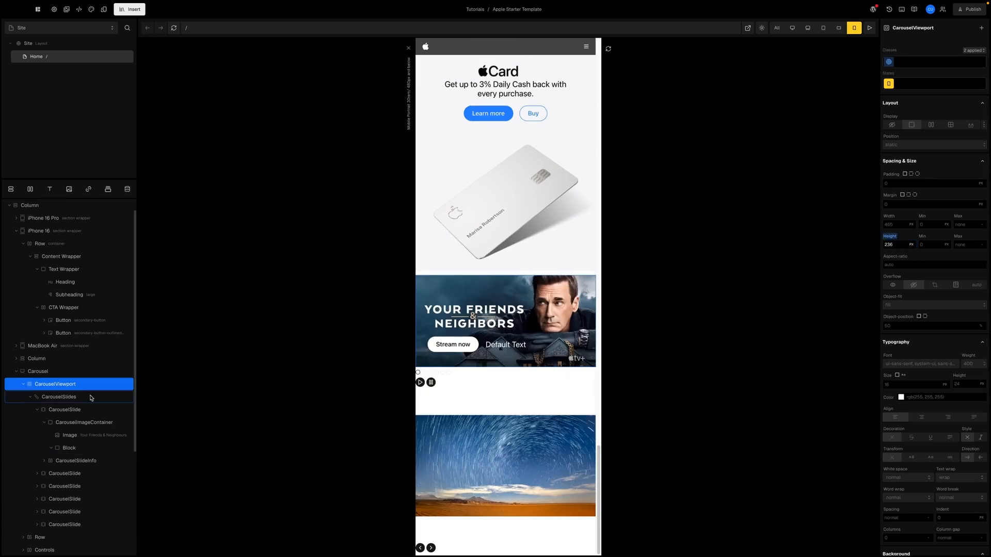
- Set the first CarouselSlide's flex basis to calc(100% - 50px) for the mobile portrait breakpoint
{"action": "left_click", "coordinate": [72, 411]}
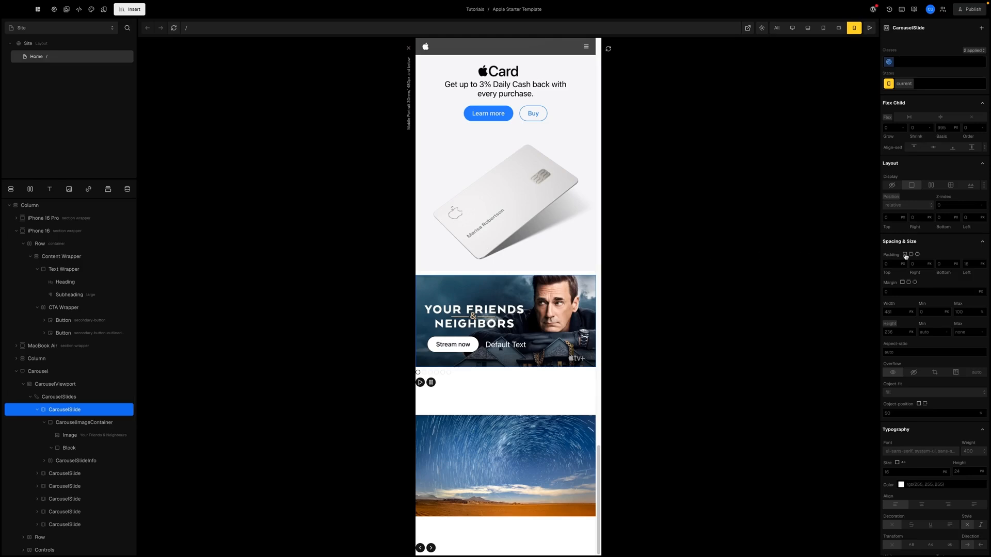
{"action": "scroll", "coordinate": [905, 256], "scroll_direction": "up", "scroll_amount": 1}
{"action": "left_click", "coordinate": [938, 128]}
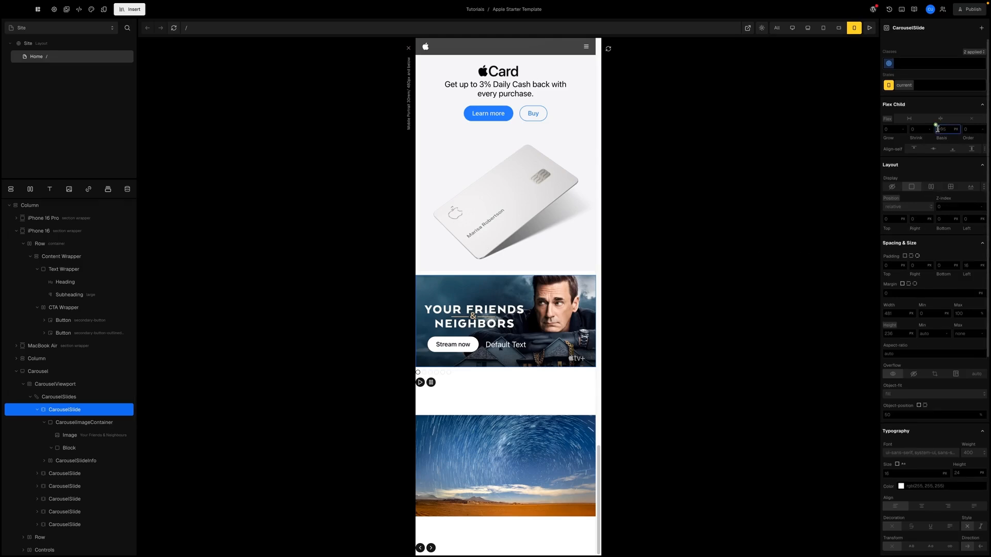
{"action": "left_click", "coordinate": [936, 126]}
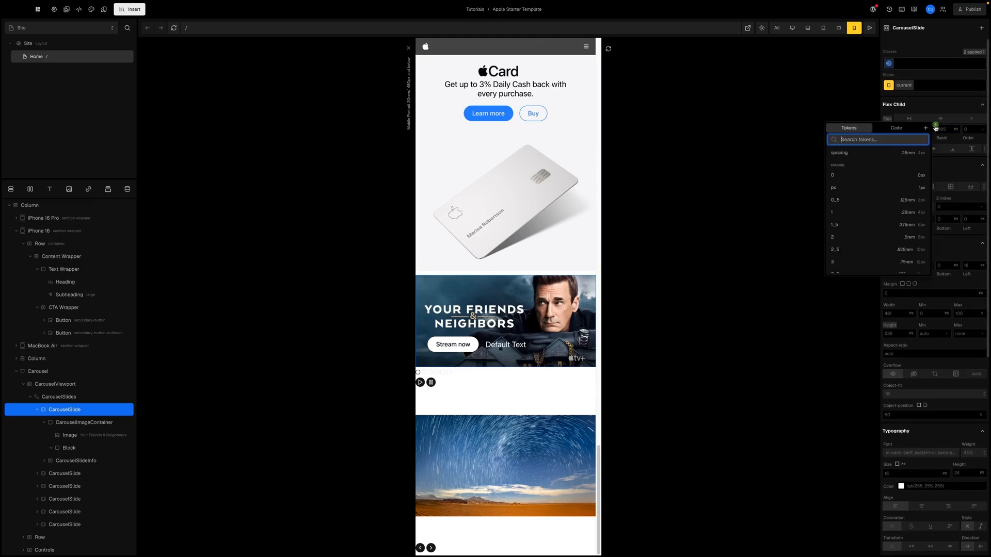
{"action": "left_click", "coordinate": [899, 130]}
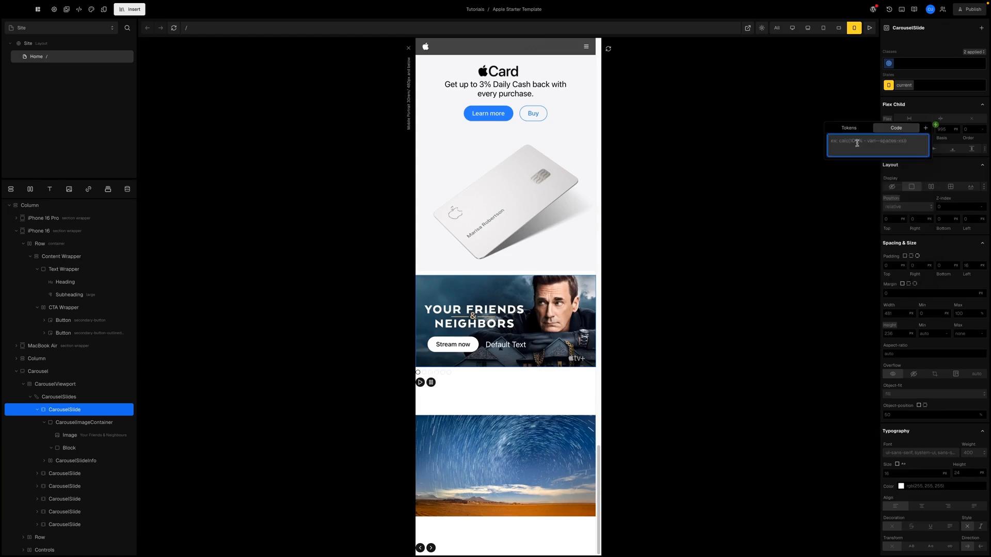
{"action": "type", "text": "calc(100% - 50"}
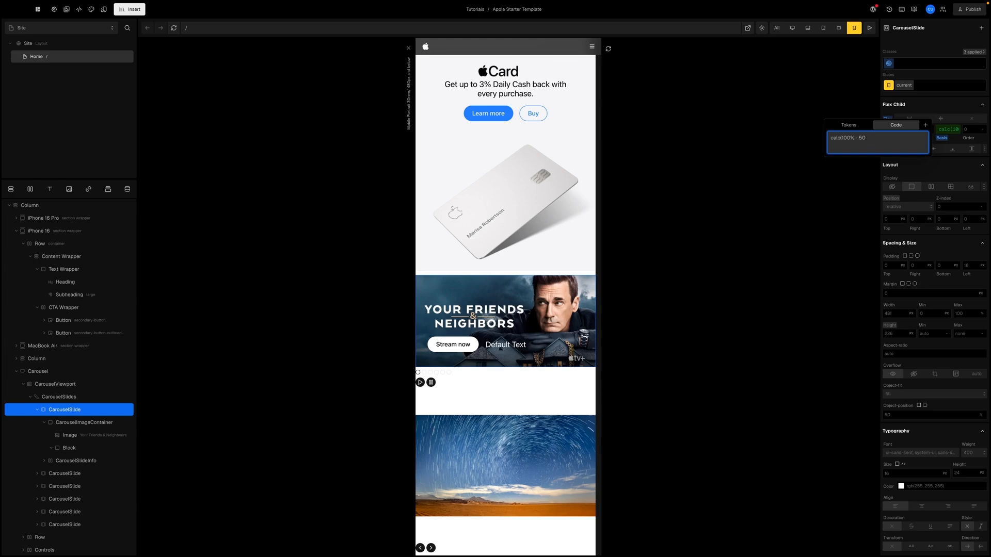
{"action": "type", "text": "px)"}
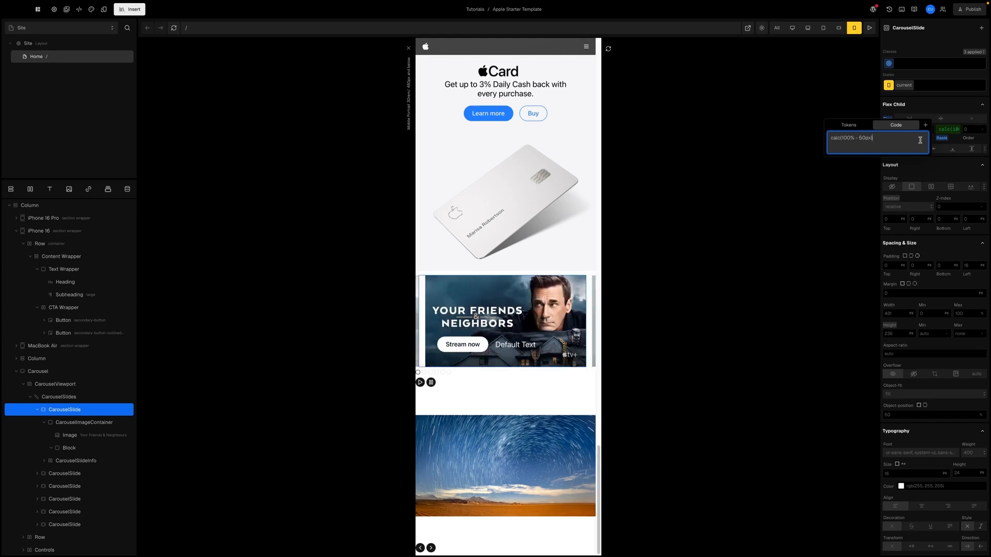
{"action": "left_click", "coordinate": [946, 163]}
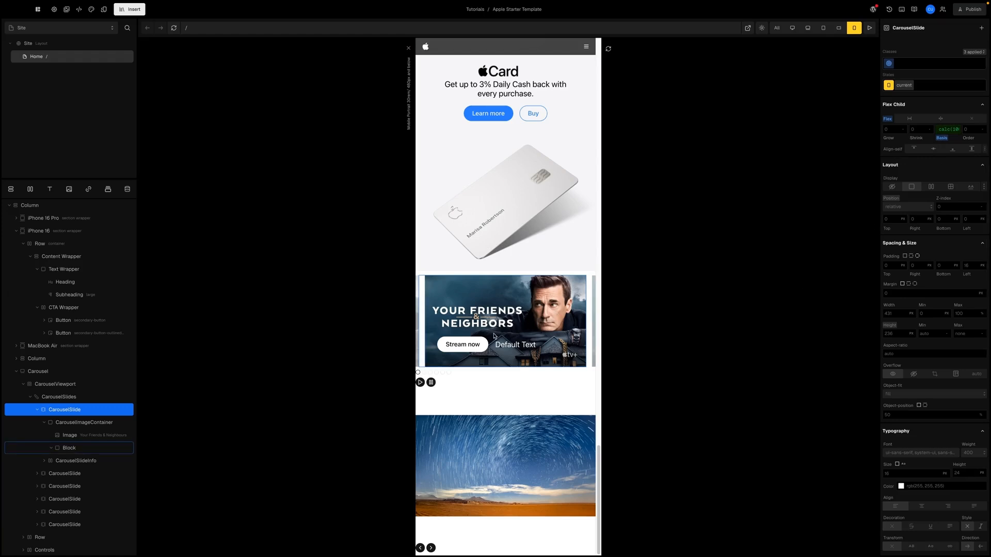
- Set the first slide image's object-fit to contain for the mobile portrait breakpoint
{"action": "left_click", "coordinate": [67, 436]}
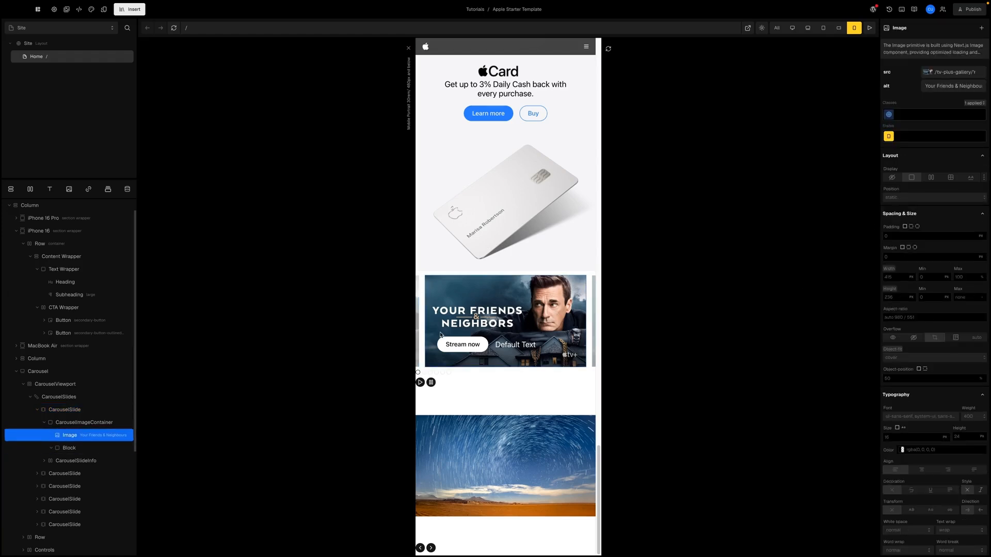
{"action": "scroll", "coordinate": [919, 284], "scroll_direction": "down", "scroll_amount": 3}
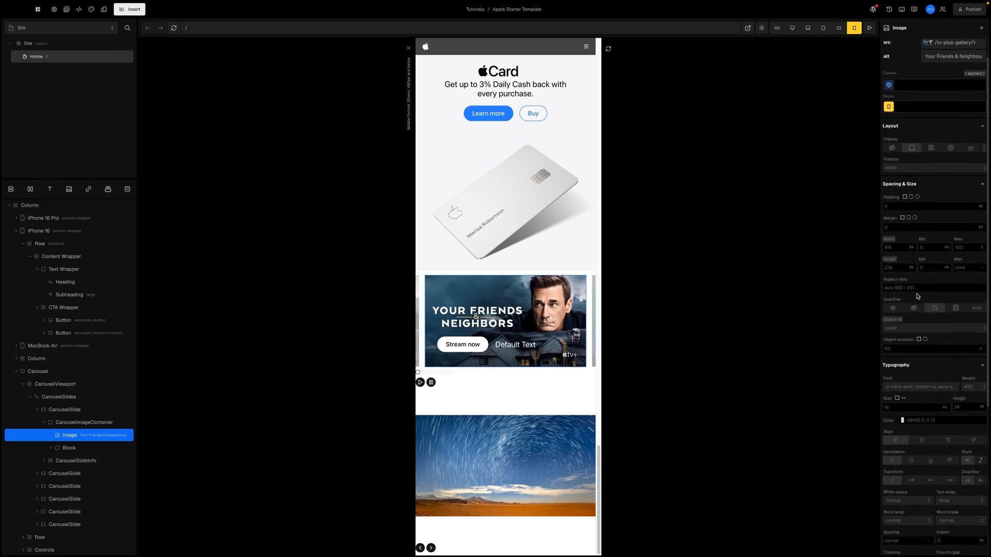
{"action": "left_click", "coordinate": [923, 282]}
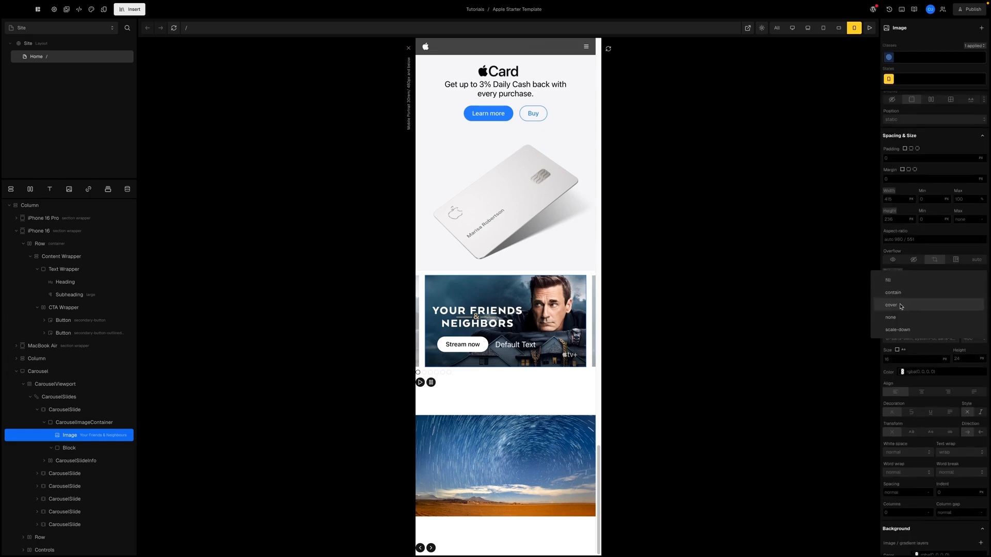
{"action": "left_click", "coordinate": [904, 293]}
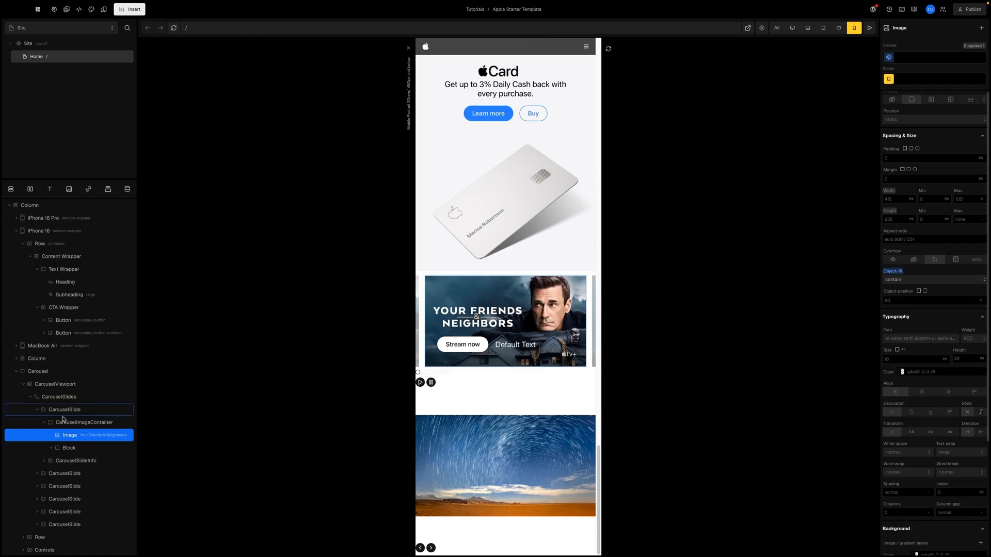
{"action": "scroll", "coordinate": [56, 449], "scroll_direction": "down", "scroll_amount": 1}
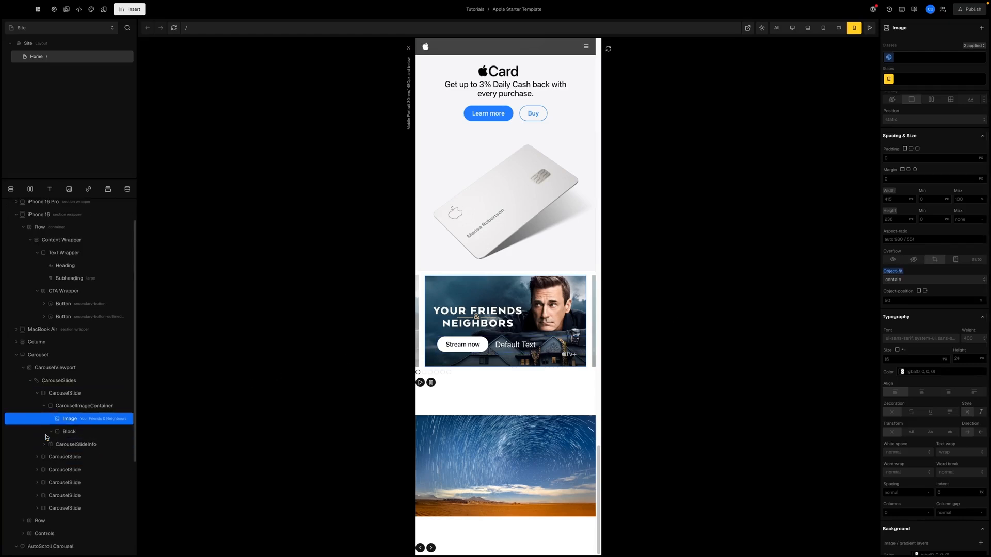
- Rename the Block inside the first slide's CarouselImageContainer as CarouselSlideGradient
{"action": "left_click", "coordinate": [70, 430]}
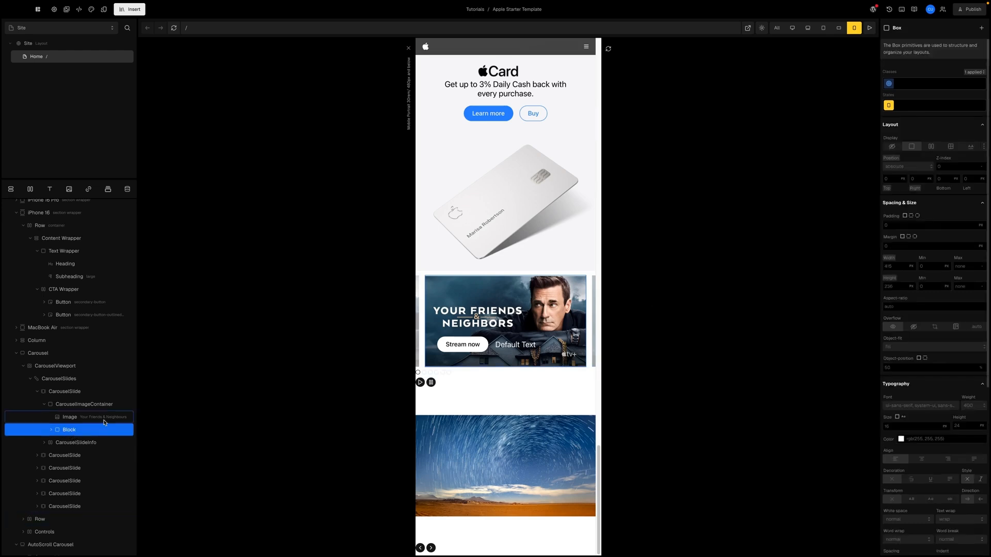
{"action": "double_click", "coordinate": [69, 430]}
{"action": "type", "text": "Carouse"}
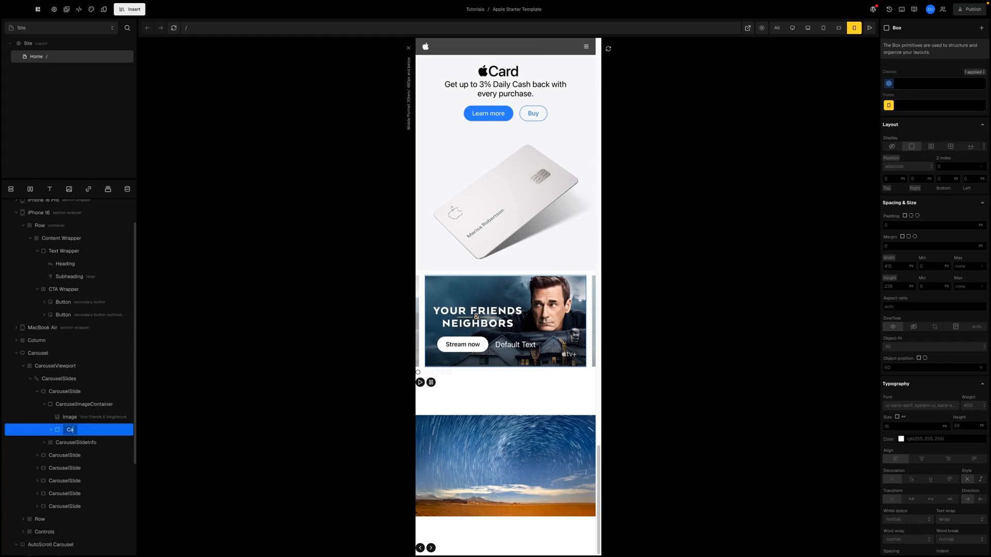
{"action": "type", "text": "l"}
{"action": "key", "text": "BackSpace"}
{"action": "type", "text": "elSlideGradient"}
{"action": "key", "text": "Return"}
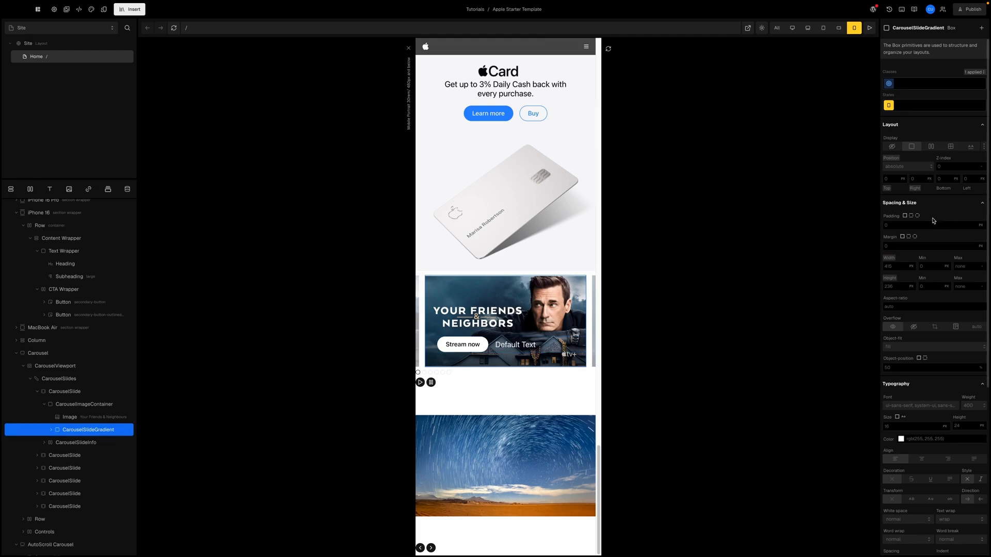
- Hide CarouselSlideGradient and CarouselSlideInfo in mobile portrait by setting their display to none
{"action": "left_click", "coordinate": [892, 147]}
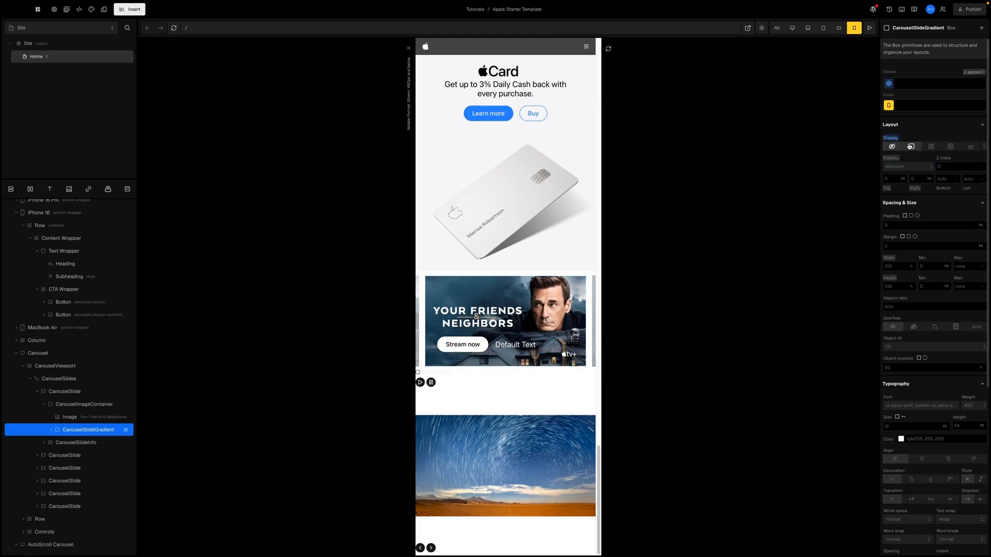
{"action": "left_click", "coordinate": [911, 147]}
{"action": "left_click", "coordinate": [895, 147]}
{"action": "left_click", "coordinate": [72, 444]}
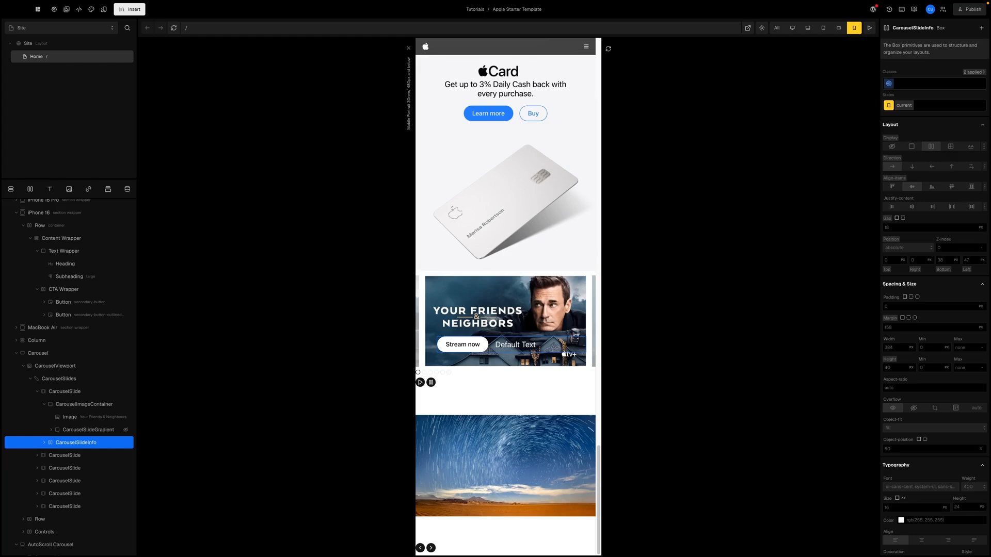
{"action": "left_click", "coordinate": [892, 147]}
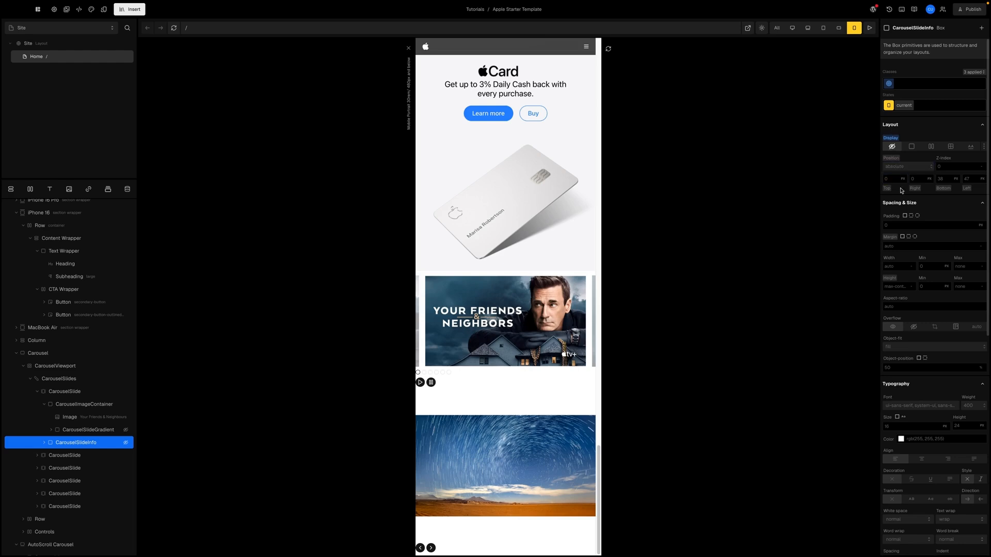
- Set CarouselSlideInfo's mobile portrait width to a custom calc expression based on 100%
{"action": "scroll", "coordinate": [898, 241], "scroll_direction": "down", "scroll_amount": 1}
{"action": "left_click", "coordinate": [892, 264]}
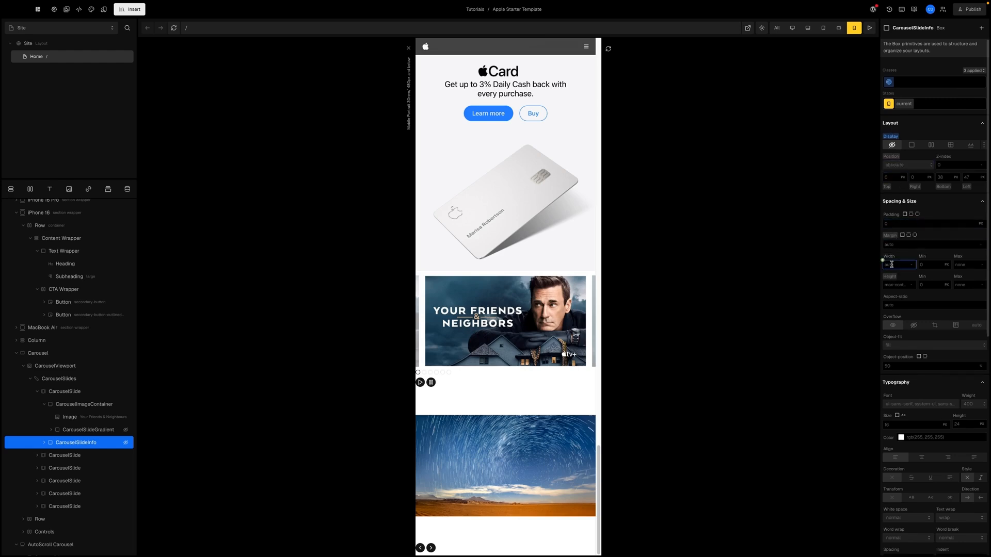
{"action": "left_click", "coordinate": [882, 260]}
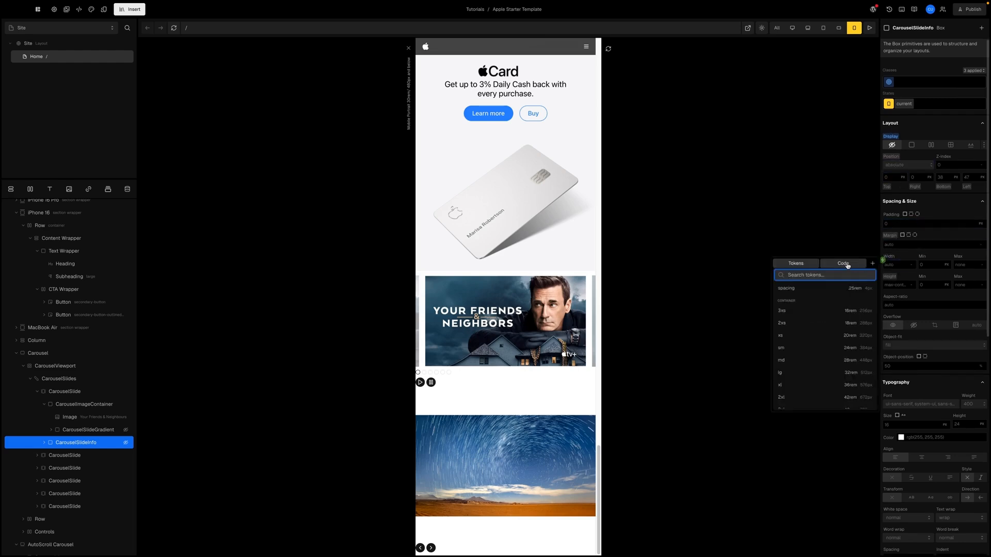
{"action": "left_click", "coordinate": [843, 263]}
{"action": "type", "text": "calc"}
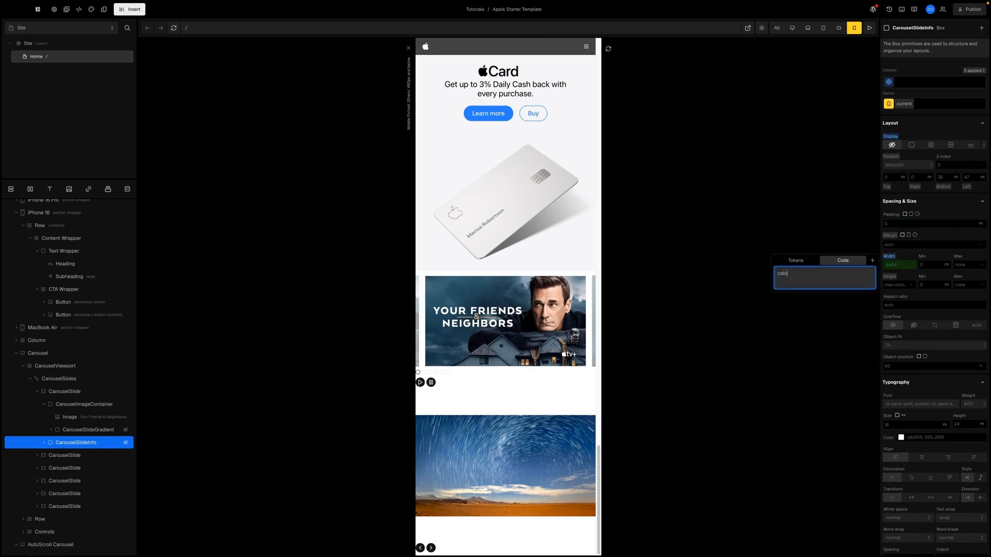
{"action": "type", "text": "(100%"}
{"action": "left_click", "coordinate": [909, 258]}
{"action": "scroll", "coordinate": [909, 258], "scroll_direction": "down", "scroll_amount": 2}
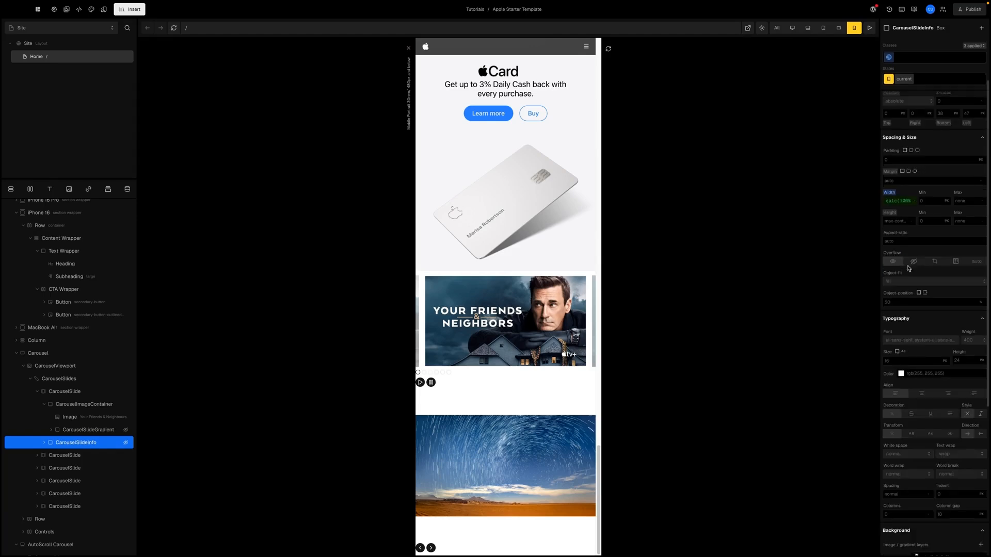
- Set CarouselSlideInfo's mobile portrait height to 100%
{"action": "left_click", "coordinate": [896, 222]}
{"action": "type", "text": "100"}
{"action": "key", "text": "Return"}
{"action": "left_click", "coordinate": [904, 230]}
{"action": "scroll", "coordinate": [921, 236], "scroll_direction": "down", "scroll_amount": 1}
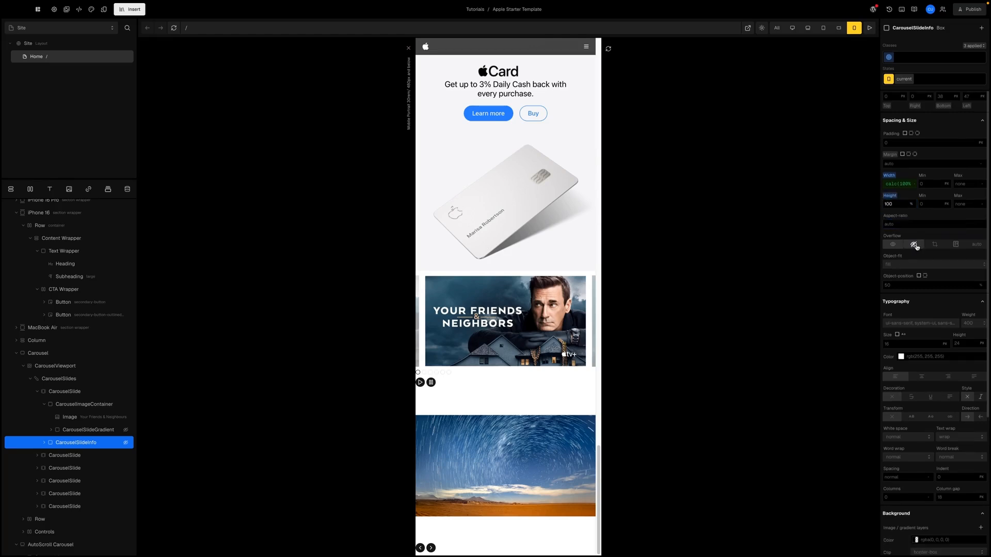
{"action": "left_click", "coordinate": [917, 203]}
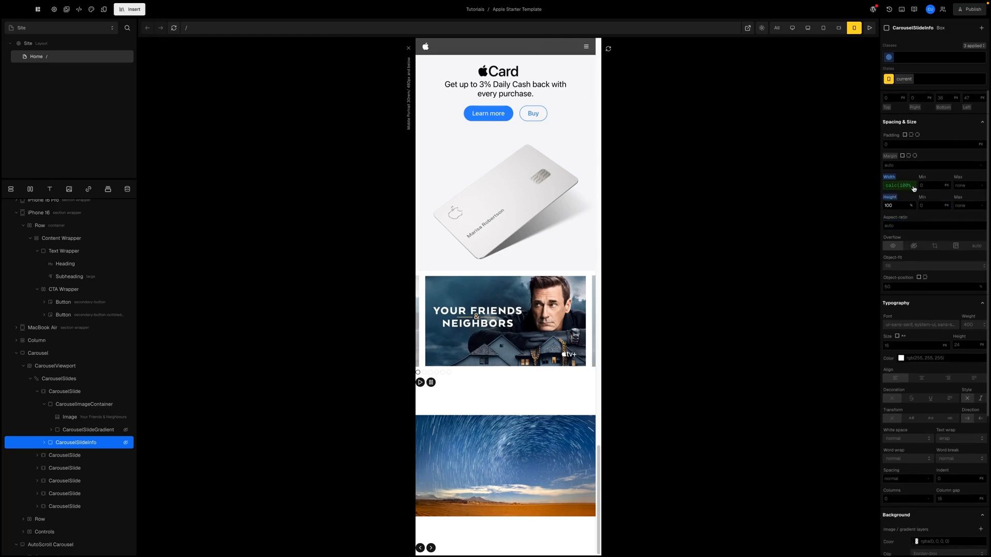
{"action": "left_click", "coordinate": [918, 223]}
- Set CarouselSlideInfo's bottom offset to 0 and its left offset to 16 px for mobile portrait
{"action": "scroll", "coordinate": [918, 225], "scroll_direction": "up", "scroll_amount": 1}
{"action": "scroll", "coordinate": [919, 225], "scroll_direction": "up", "scroll_amount": 3}
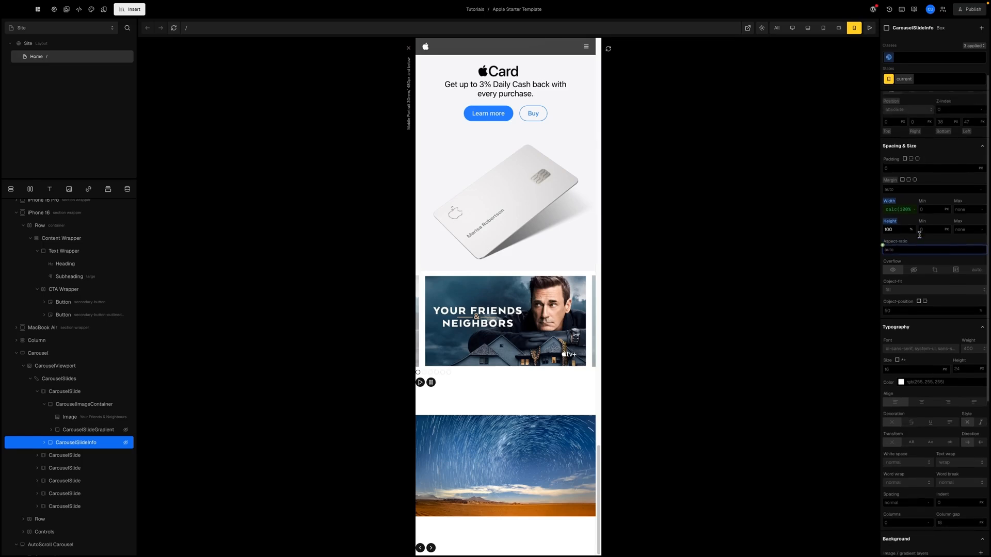
{"action": "scroll", "coordinate": [919, 239], "scroll_direction": "up", "scroll_amount": 3}
{"action": "left_click", "coordinate": [947, 179]}
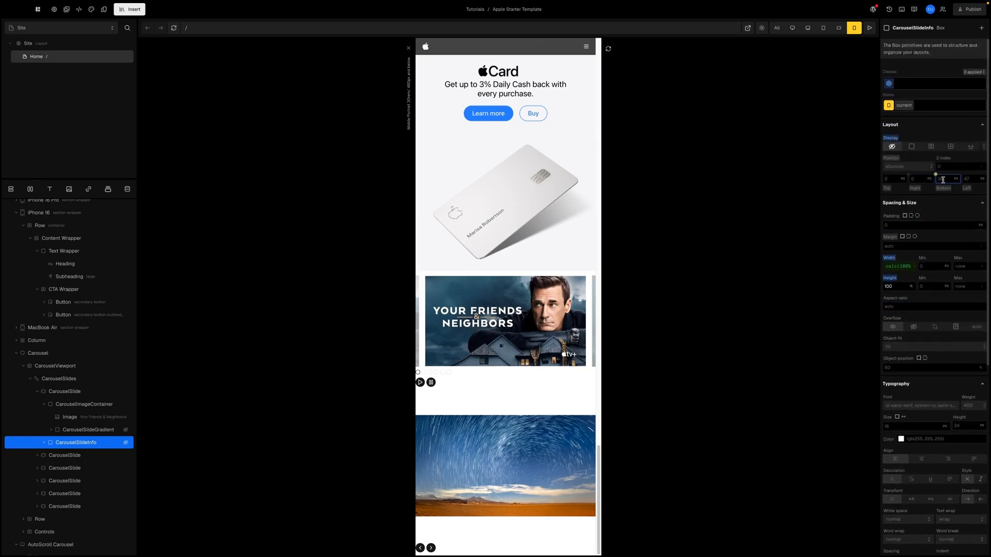
{"action": "key", "text": "BackSpace"}
{"action": "key", "text": "BackSpace"}
{"action": "type", "text": "0"}
{"action": "left_click", "coordinate": [973, 179]}
{"action": "type", "text": "1"}
{"action": "key", "text": "Return"}
- Set the Y value of CarouselSlideInfo's translate transform to 0 for mobile portrait
{"action": "scroll", "coordinate": [922, 468], "scroll_direction": "down", "scroll_amount": 6}
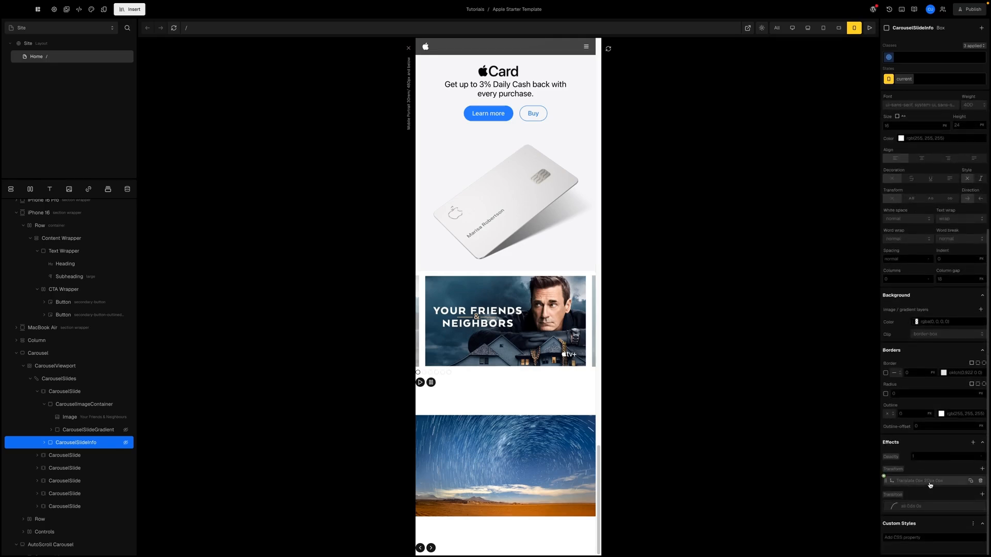
{"action": "left_click", "coordinate": [930, 485]}
{"action": "left_click", "coordinate": [826, 513]}
{"action": "type", "text": "0"}
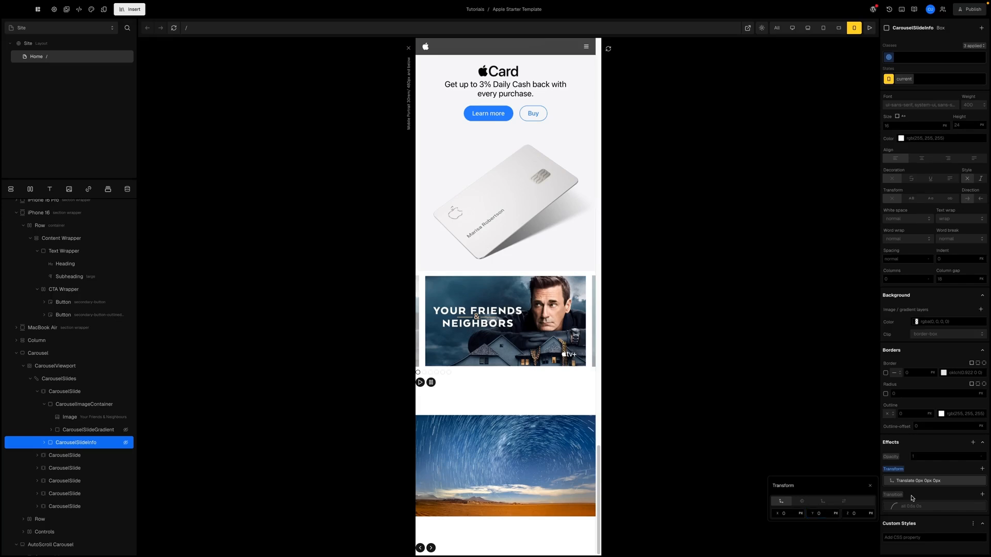
{"action": "left_click", "coordinate": [932, 497]}
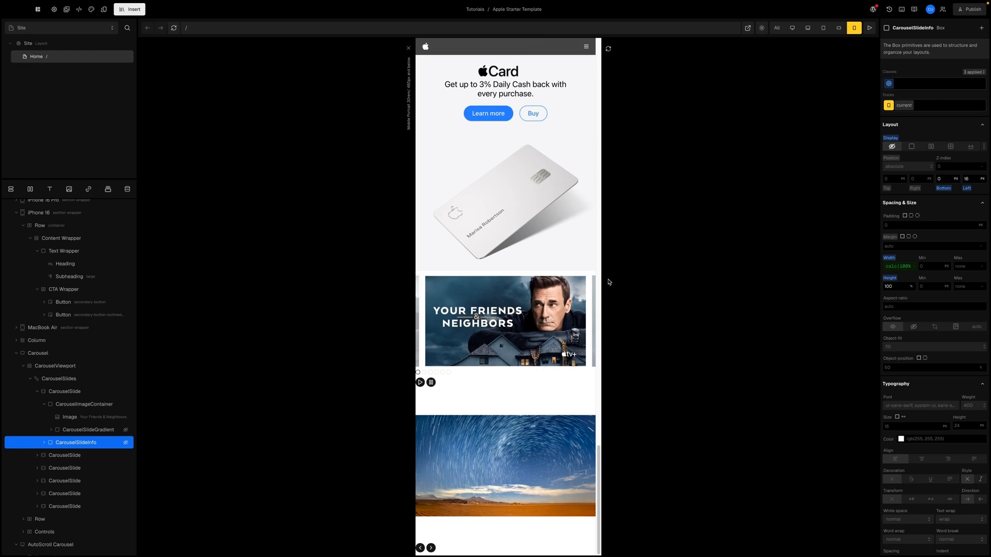
- Create a new state named parent-hover on CarouselSlideInfo
{"action": "left_click", "coordinate": [926, 107]}
{"action": "left_click", "coordinate": [928, 97]}
{"action": "left_click", "coordinate": [925, 108]}
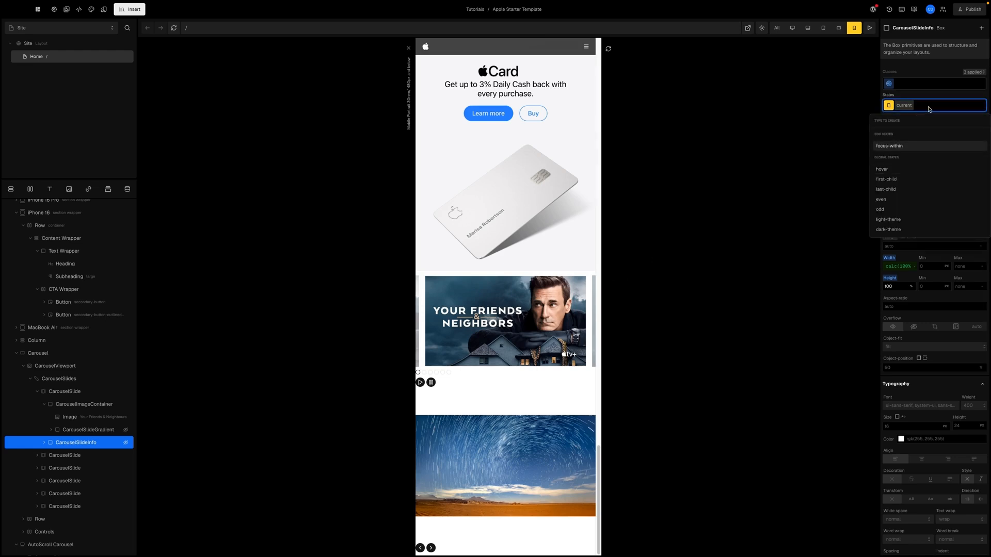
{"action": "left_click", "coordinate": [929, 108]}
{"action": "left_click", "coordinate": [929, 107]}
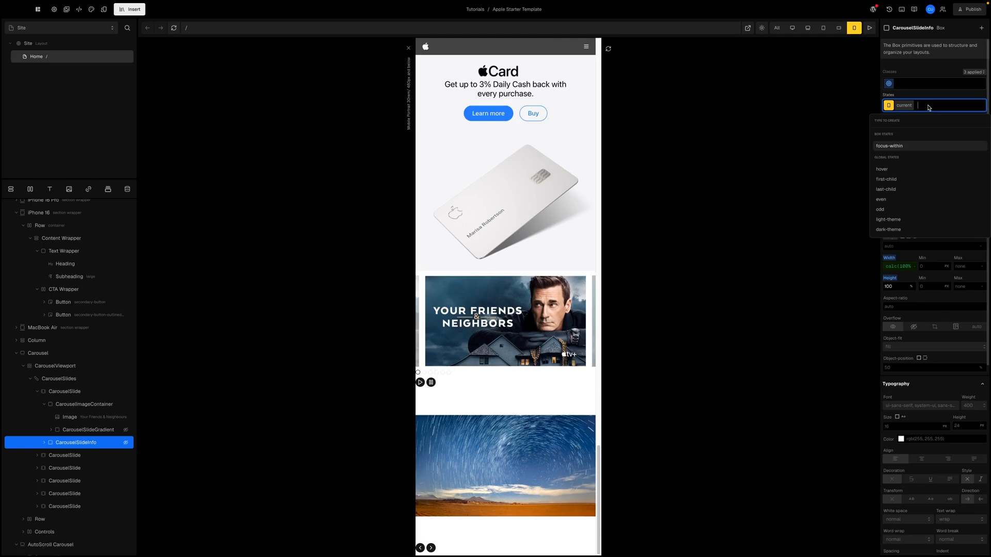
{"action": "type", "text": "parent-hover"}
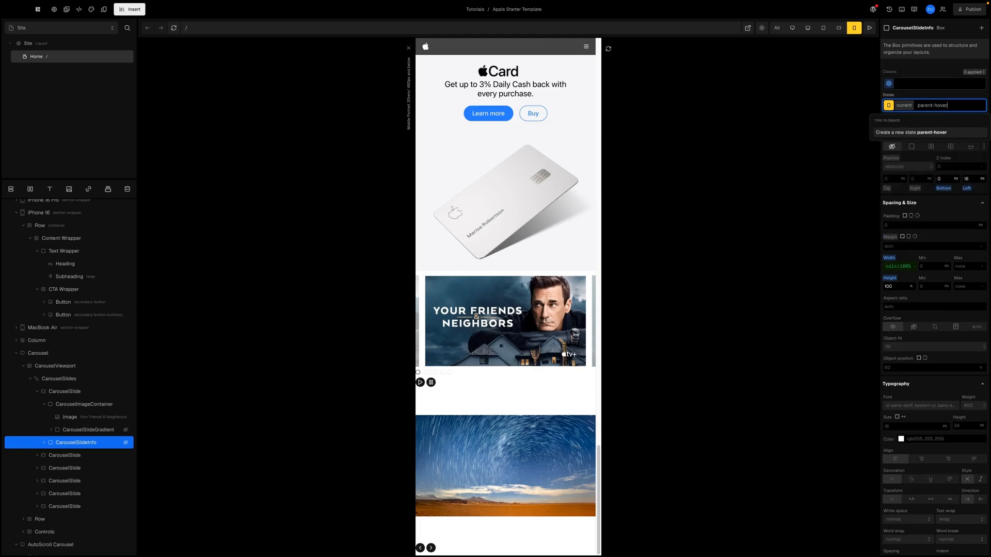
{"action": "key", "text": "Return"}
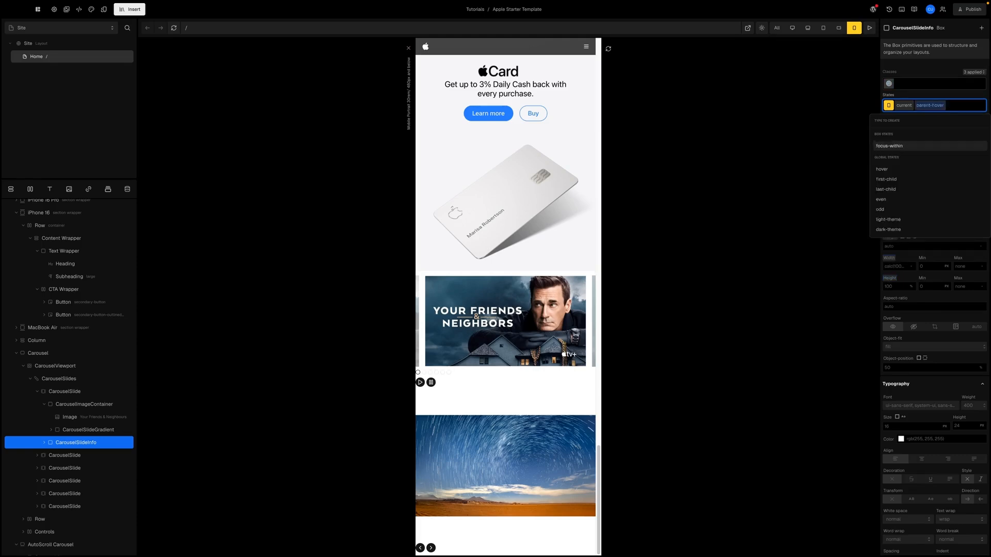
{"action": "key", "text": "Escape"}
- Set the parent-hover state's selector value to ".carousel-slide:hover &"
{"action": "left_click", "coordinate": [932, 110]}
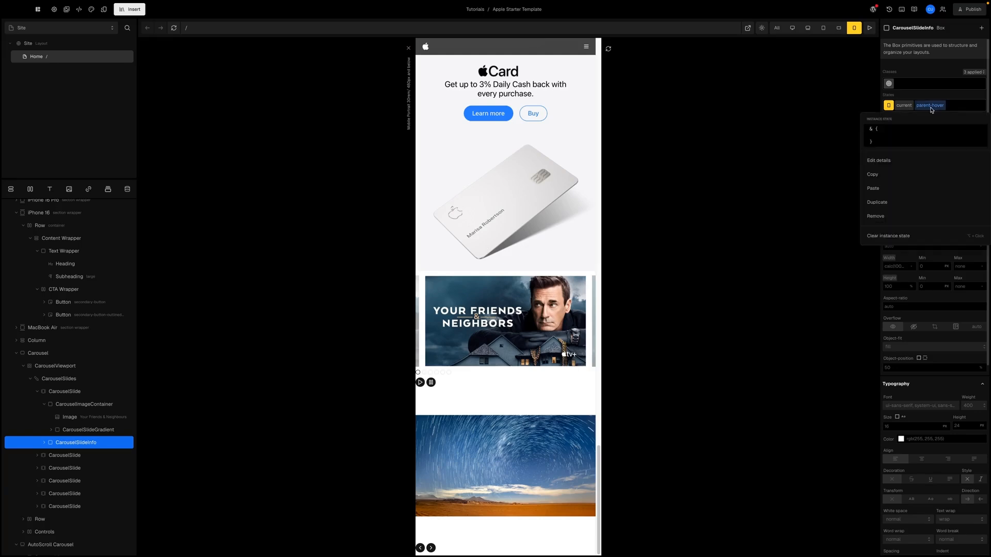
{"action": "left_click", "coordinate": [895, 162]}
{"action": "left_click", "coordinate": [870, 141]}
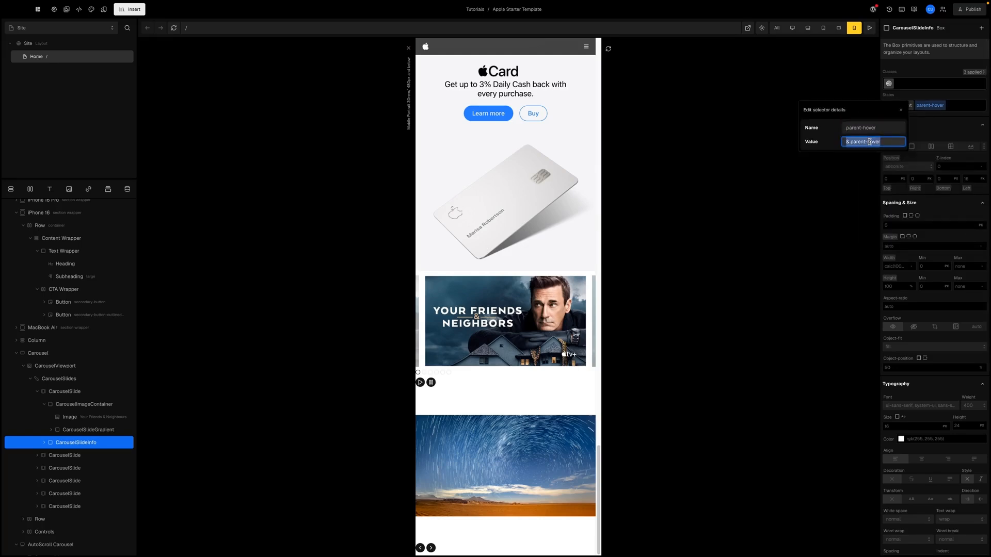
{"action": "key", "text": "BackSpace"}
{"action": "key", "text": "BackSpace"}
{"action": "left_click_drag", "start_coordinate": [846, 142], "coordinate": [894, 142]}
{"action": "left_click", "coordinate": [883, 142]}
{"action": "left_click", "coordinate": [890, 143]}
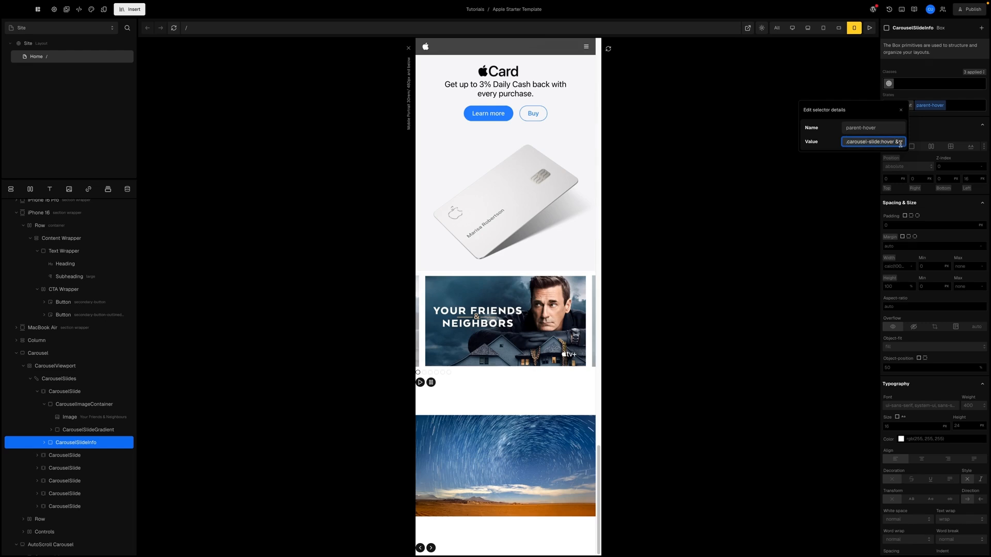
{"action": "left_click", "coordinate": [931, 129]}
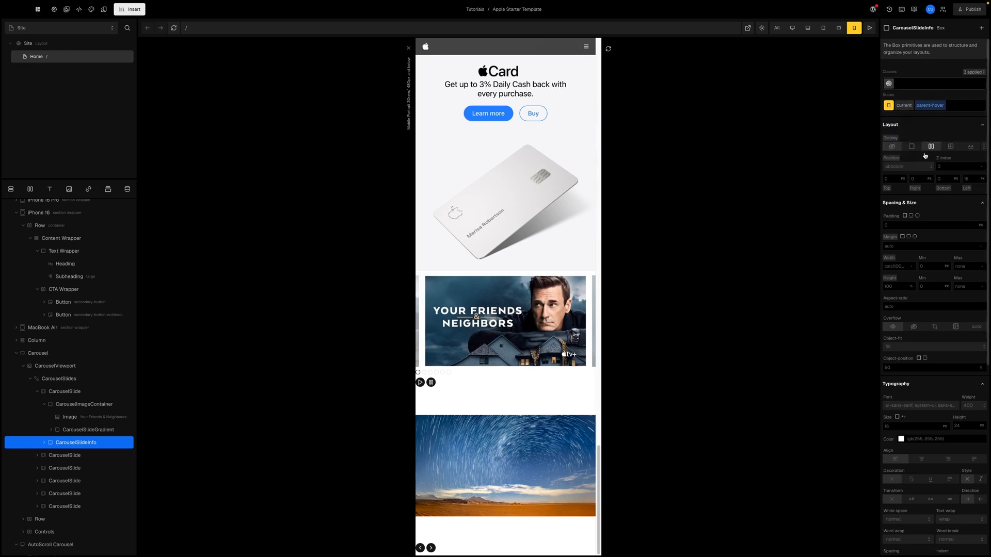
- Set CarouselSlideInfo's display to flex in the parent-hover state
{"action": "scroll", "coordinate": [927, 194], "scroll_direction": "down", "scroll_amount": 1}
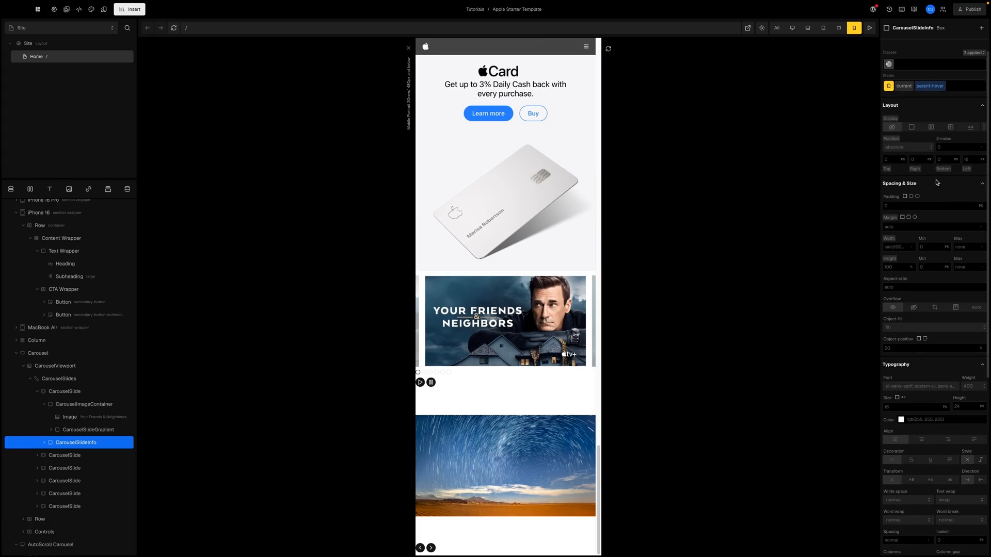
{"action": "scroll", "coordinate": [935, 184], "scroll_direction": "up", "scroll_amount": 1}
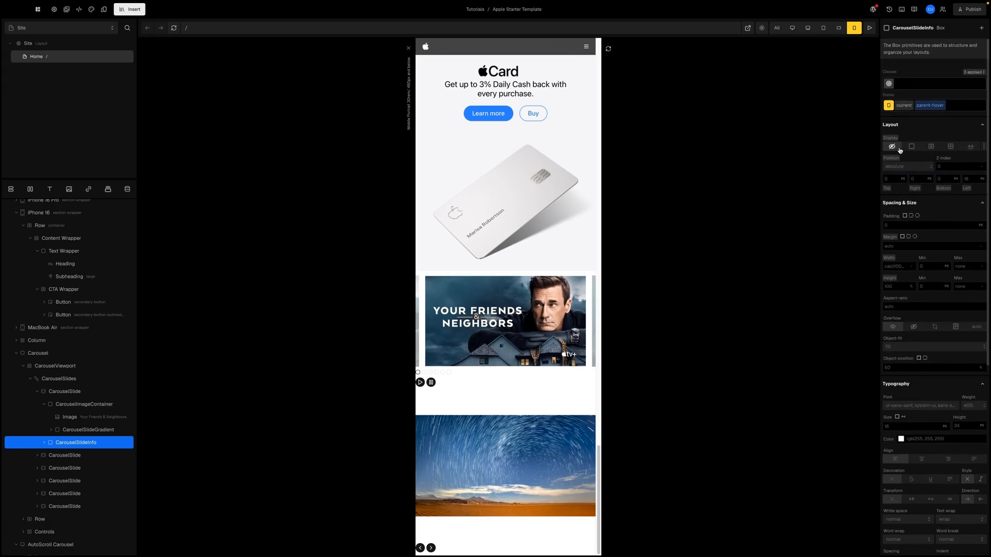
{"action": "left_click", "coordinate": [932, 147]}
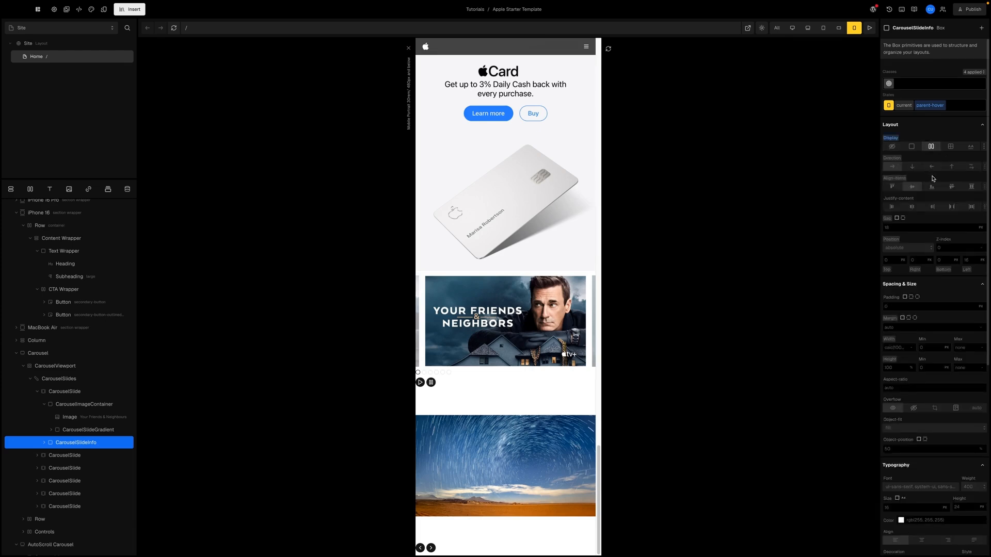
- Give CarouselSlideInfo a #000000 background color at 65% opacity in the parent-hover state and preview the slide
{"action": "scroll", "coordinate": [931, 206], "scroll_direction": "down", "scroll_amount": 7}
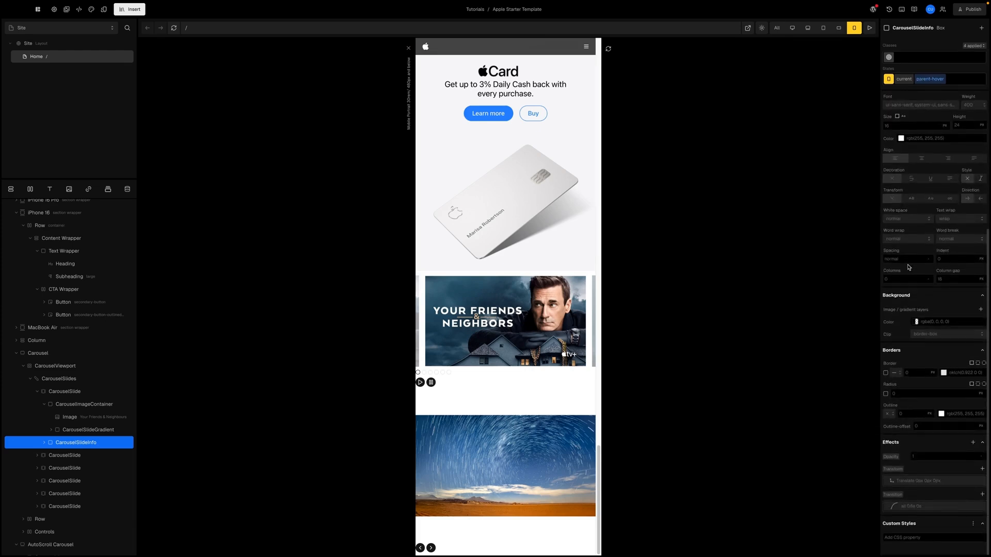
{"action": "left_click", "coordinate": [924, 321]}
{"action": "left_click", "coordinate": [916, 322]}
{"action": "left_click", "coordinate": [876, 409]}
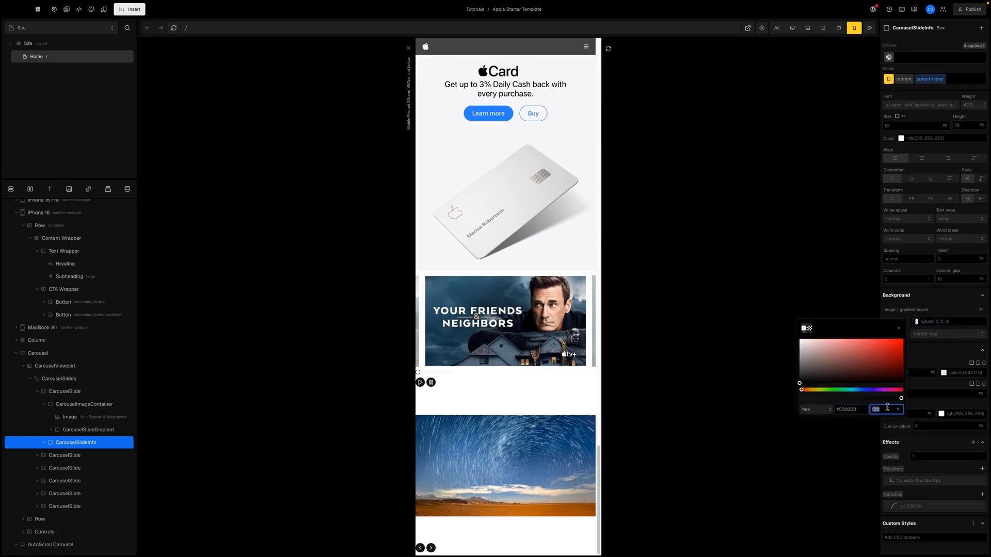
{"action": "type", "text": "65"}
{"action": "key", "text": "Return"}
{"action": "left_click", "coordinate": [935, 357]}
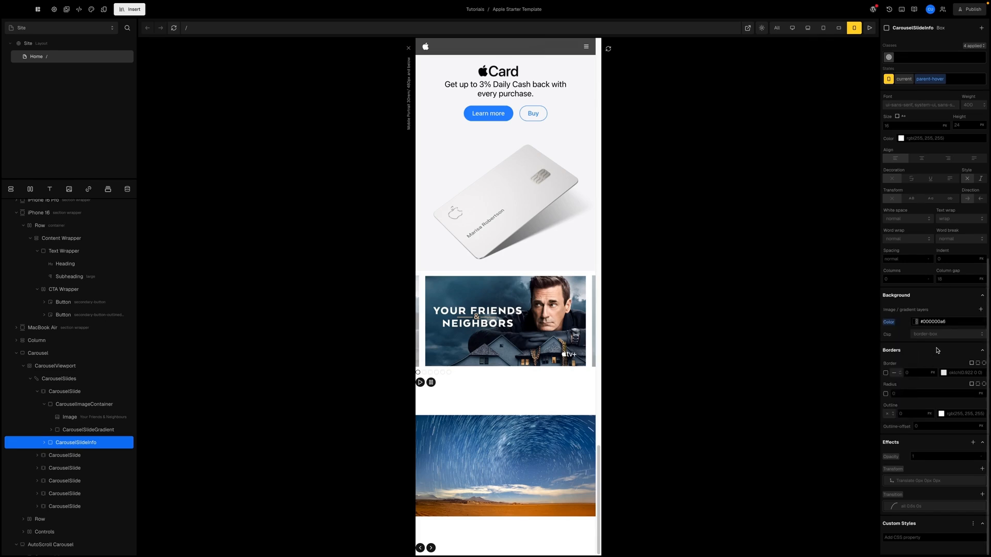
{"action": "left_click", "coordinate": [869, 27]}
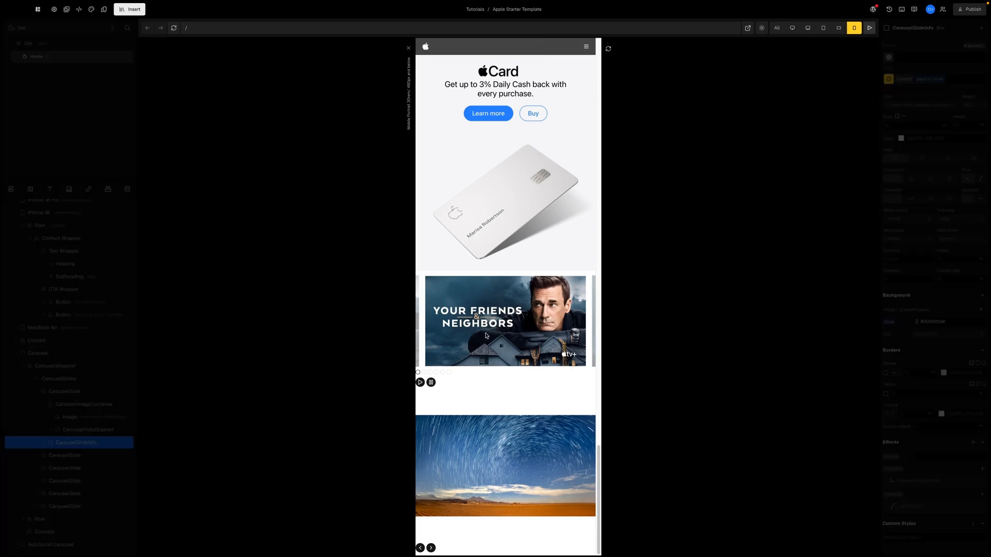
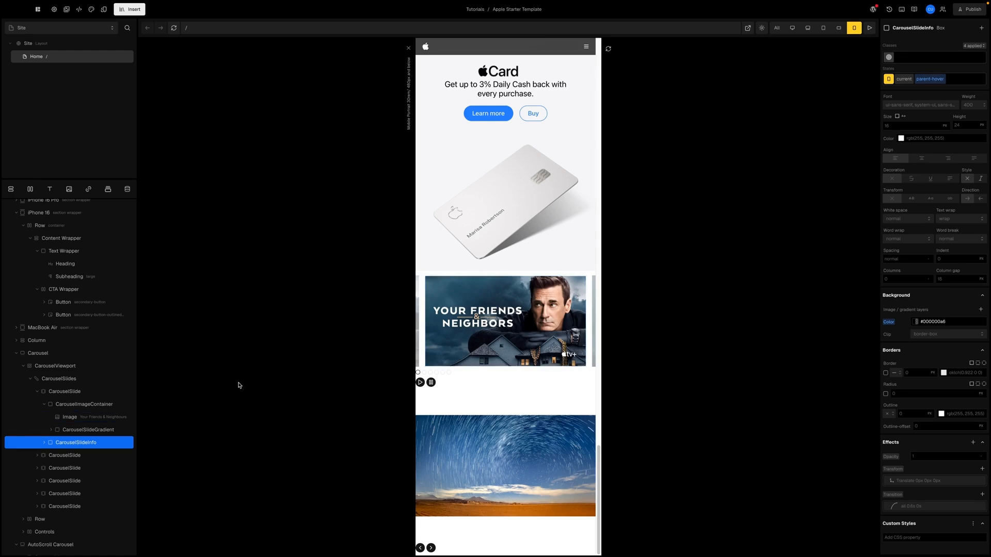
- Convert the first CarouselSlide's instance styles into a CarouselSlide class and test the slide's hover overlay in preview
{"action": "left_click", "coordinate": [105, 393]}
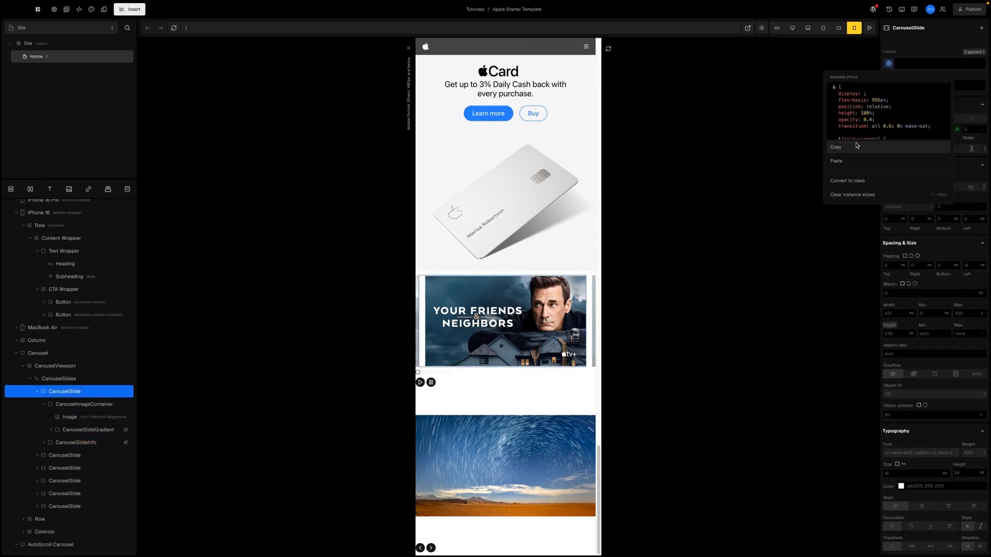
{"action": "left_click", "coordinate": [849, 181]}
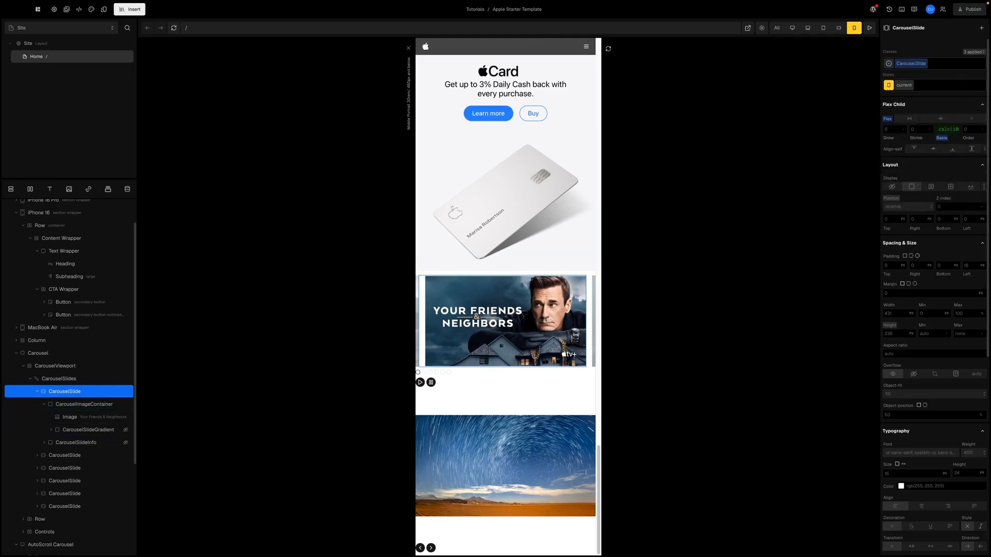
{"action": "left_click", "coordinate": [871, 30]}
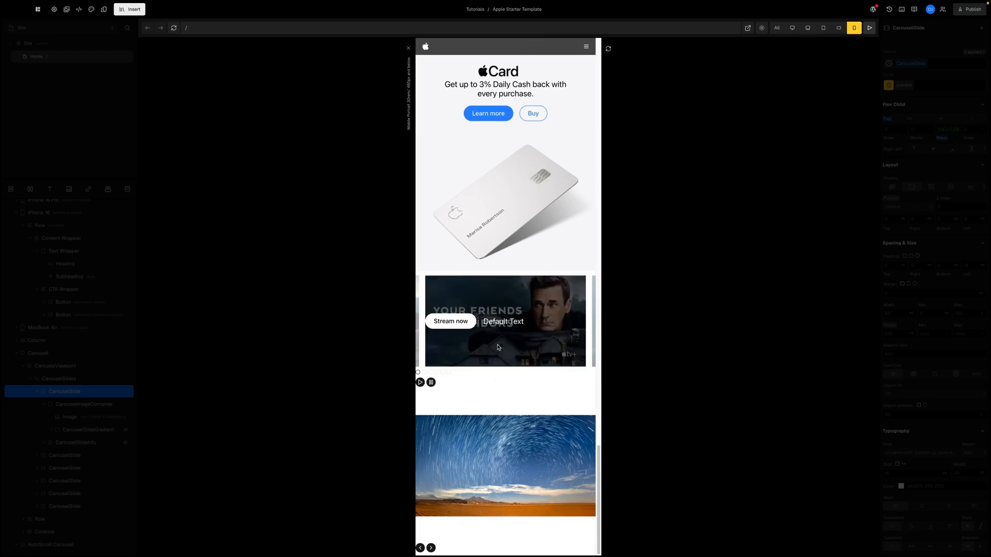
{"action": "mouse_move", "coordinate": [499, 353]}
- Set CarouselSlideInfo's justify-content to center in the parent-hover state and check the hover overlay in preview
{"action": "left_click", "coordinate": [66, 445]}
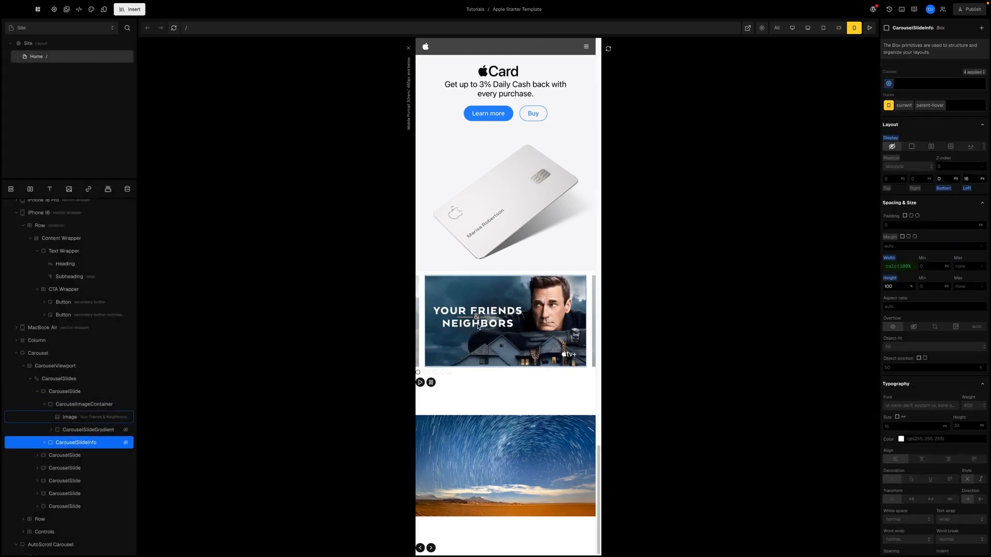
{"action": "left_click", "coordinate": [868, 28]}
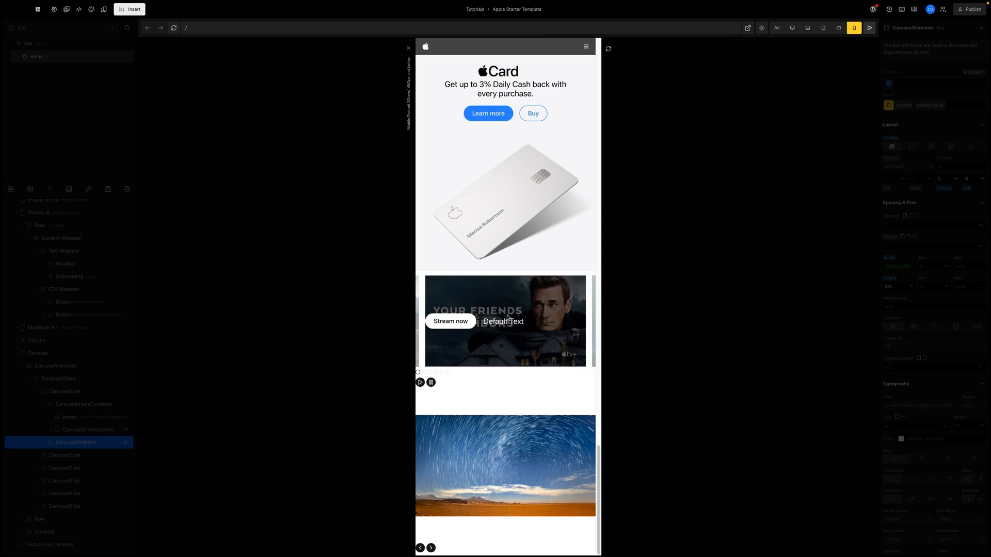
{"action": "left_click", "coordinate": [947, 212]}
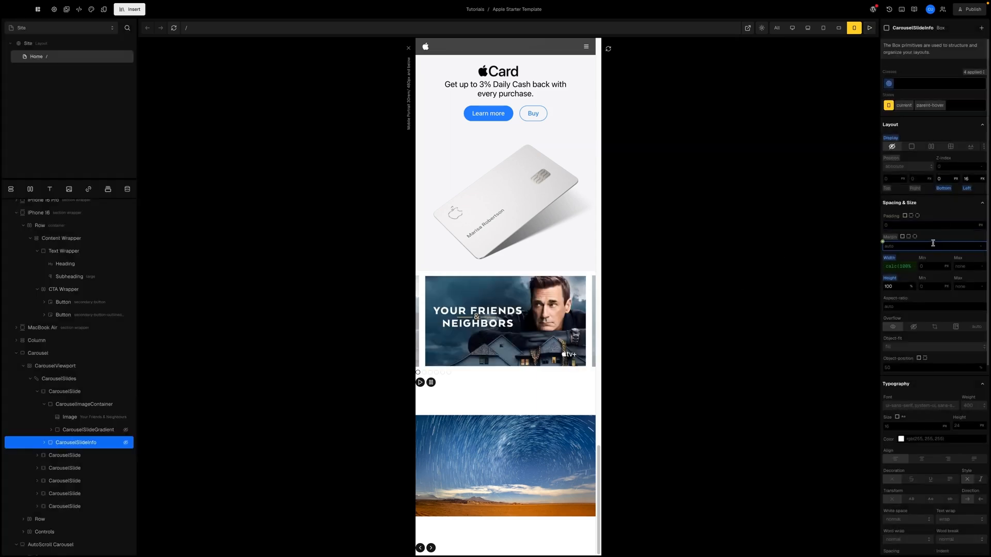
{"action": "left_click", "coordinate": [928, 105]}
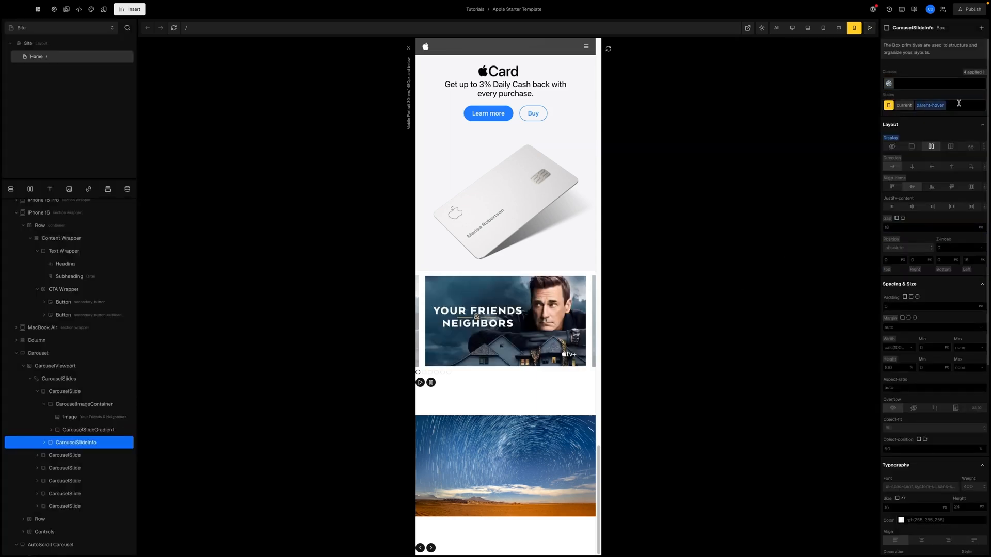
{"action": "scroll", "coordinate": [928, 203], "scroll_direction": "down", "scroll_amount": 1}
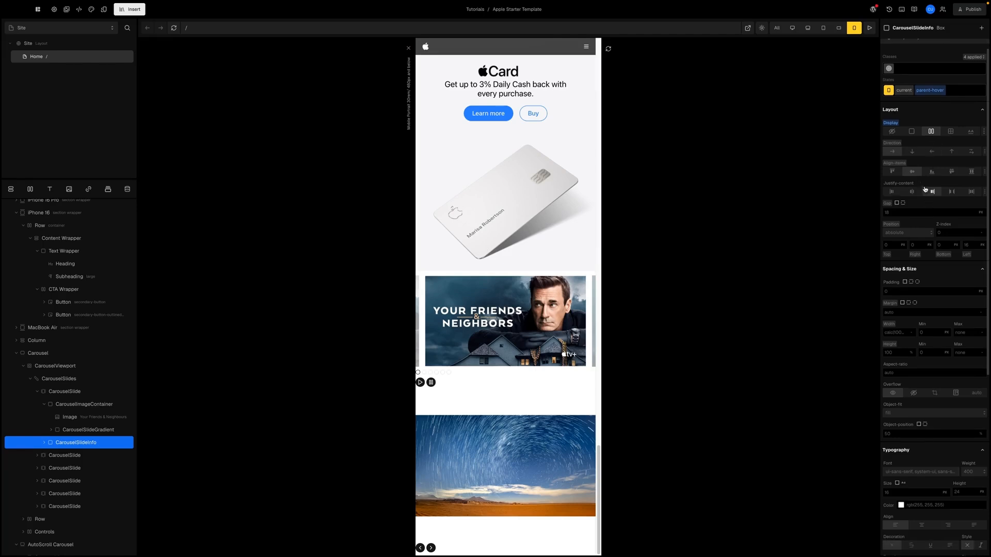
{"action": "left_click", "coordinate": [924, 195]}
{"action": "left_click", "coordinate": [912, 193]}
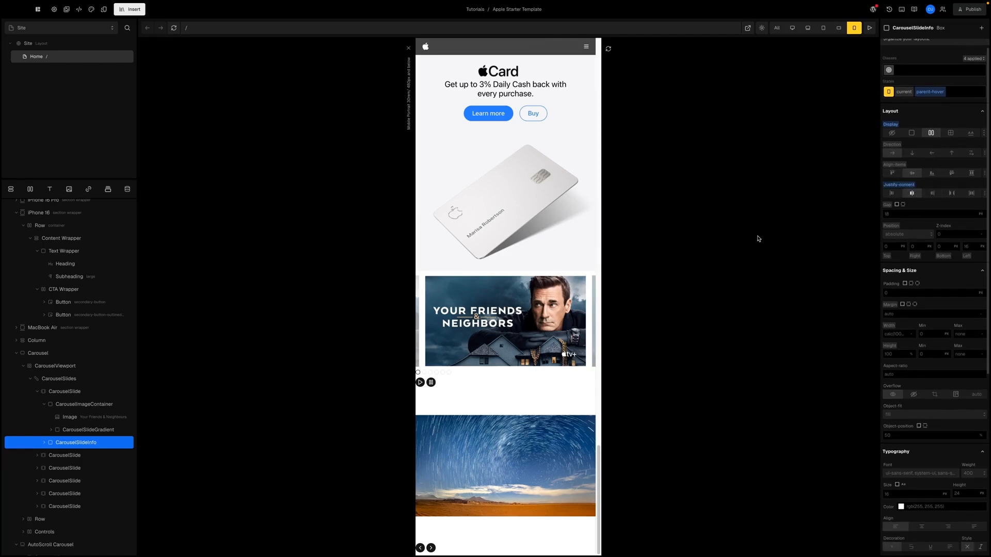
{"action": "left_click", "coordinate": [870, 27]}
{"action": "left_click", "coordinate": [952, 155]}
- Center-align the Default Text inside the first slide's CarouselSlideInfo for mobile portrait
{"action": "left_click", "coordinate": [63, 448]}
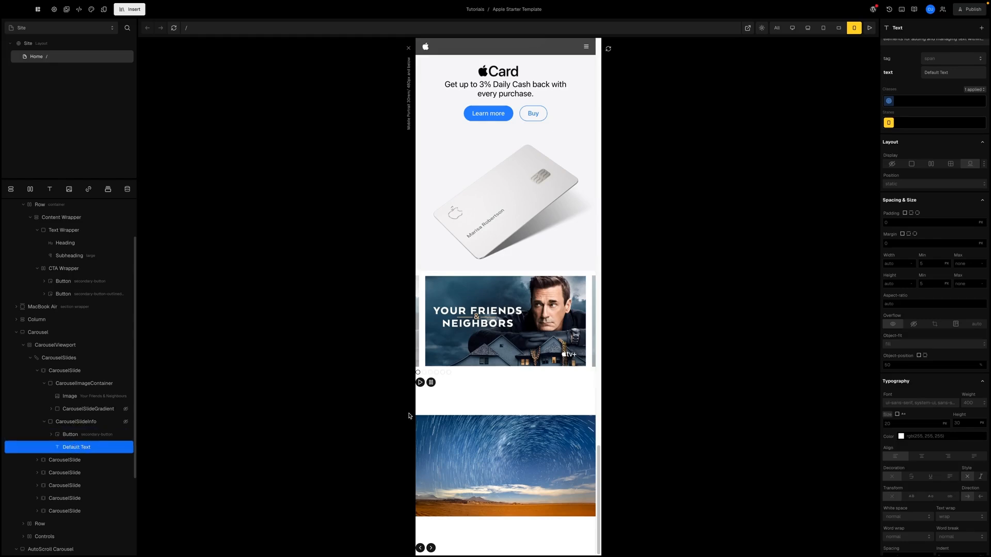
{"action": "scroll", "coordinate": [899, 330], "scroll_direction": "down", "scroll_amount": 3}
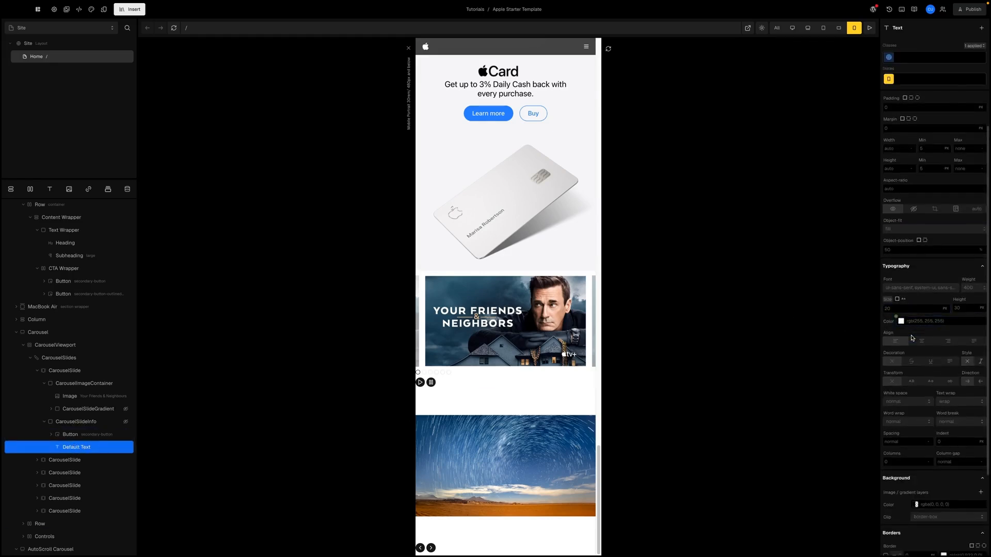
{"action": "left_click", "coordinate": [922, 324]}
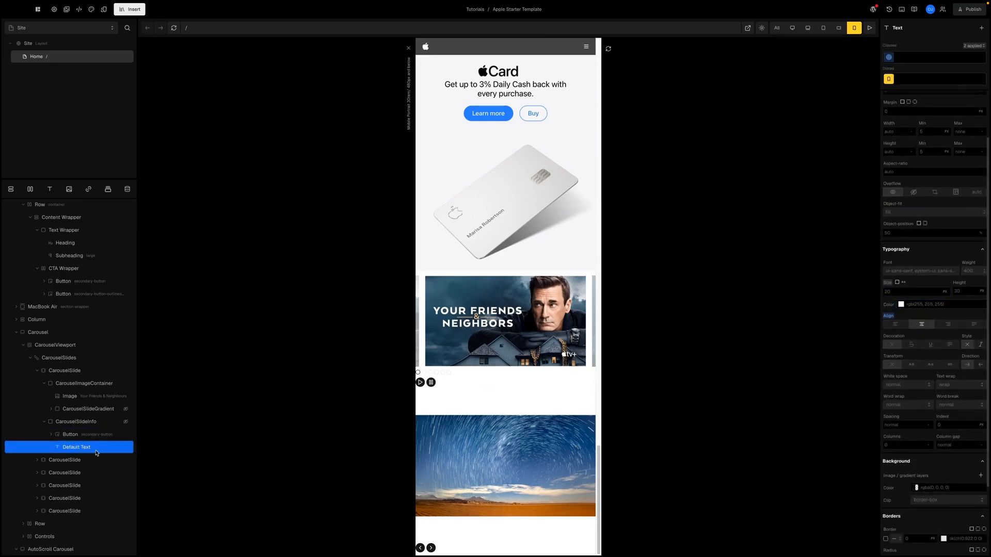
- Preview the first slide at mobile portrait and check its centered text in the hover overlay
{"action": "left_click", "coordinate": [870, 28]}
{"action": "mouse_move", "coordinate": [511, 334]}
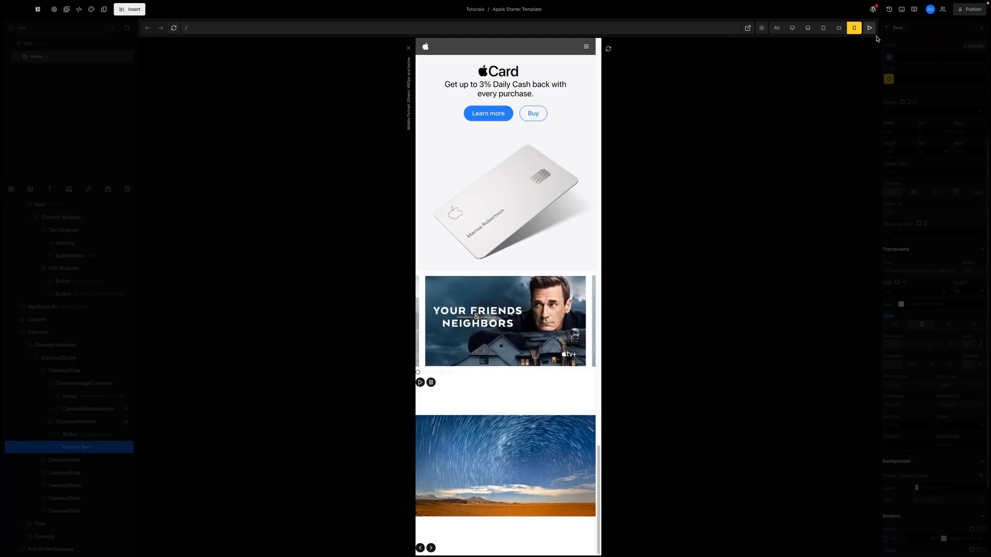
{"action": "left_click", "coordinate": [869, 28]}
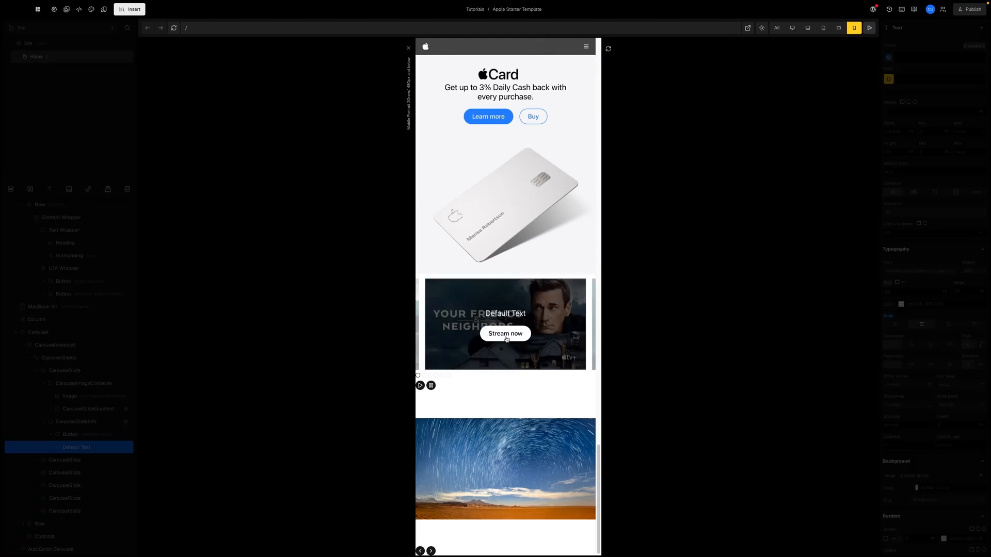
{"action": "left_click_drag", "start_coordinate": [537, 346], "coordinate": [577, 327]}
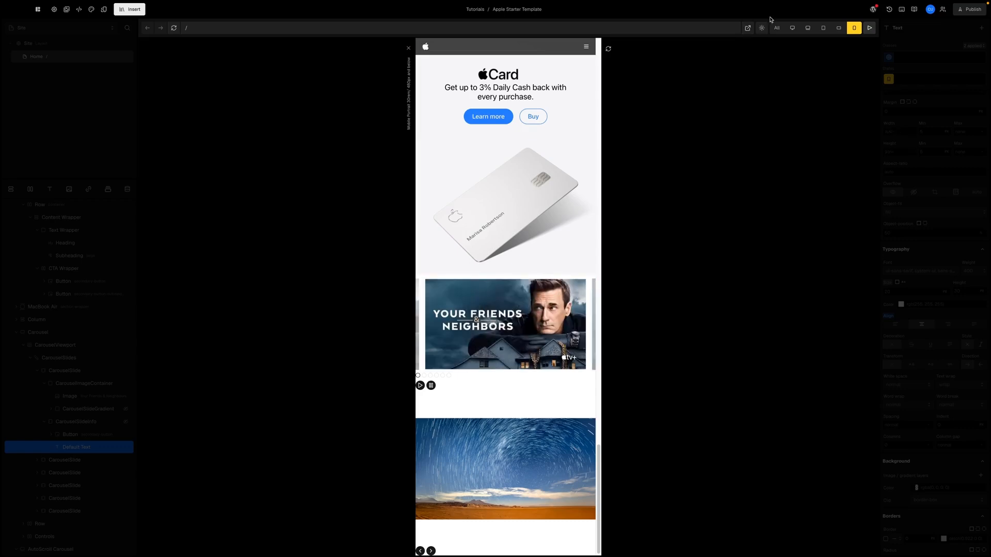
{"action": "left_click", "coordinate": [870, 28]}
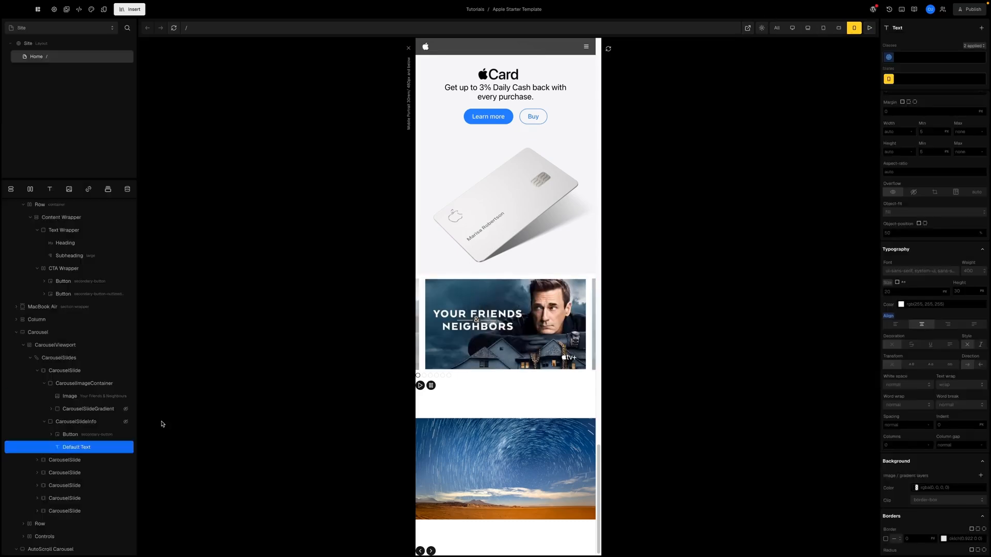
- Delete the five CarouselSlides that follow the first slide in the Carousel, keeping only the styled one
{"action": "scroll", "coordinate": [48, 381], "scroll_direction": "down", "scroll_amount": 1}
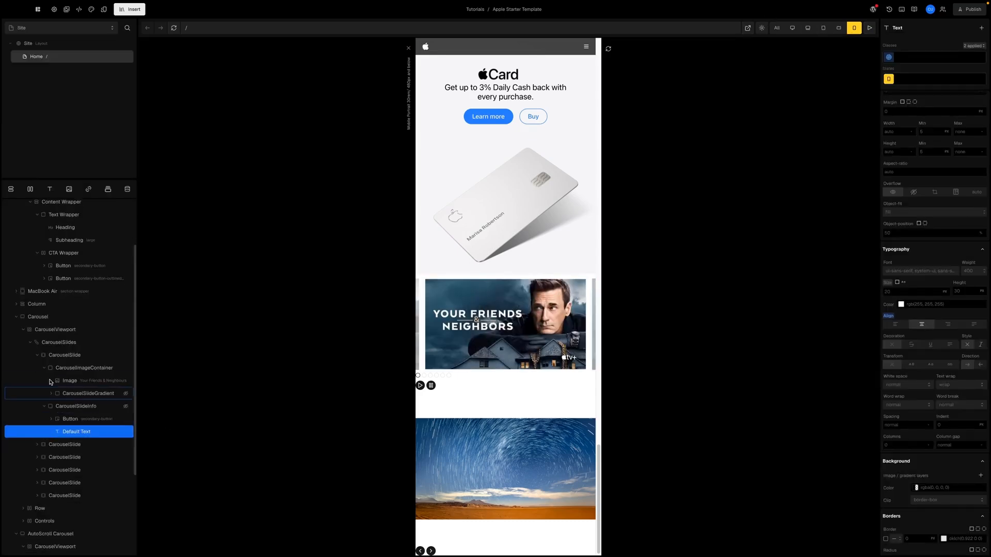
{"action": "left_click", "coordinate": [37, 355]}
{"action": "left_click", "coordinate": [59, 418]}
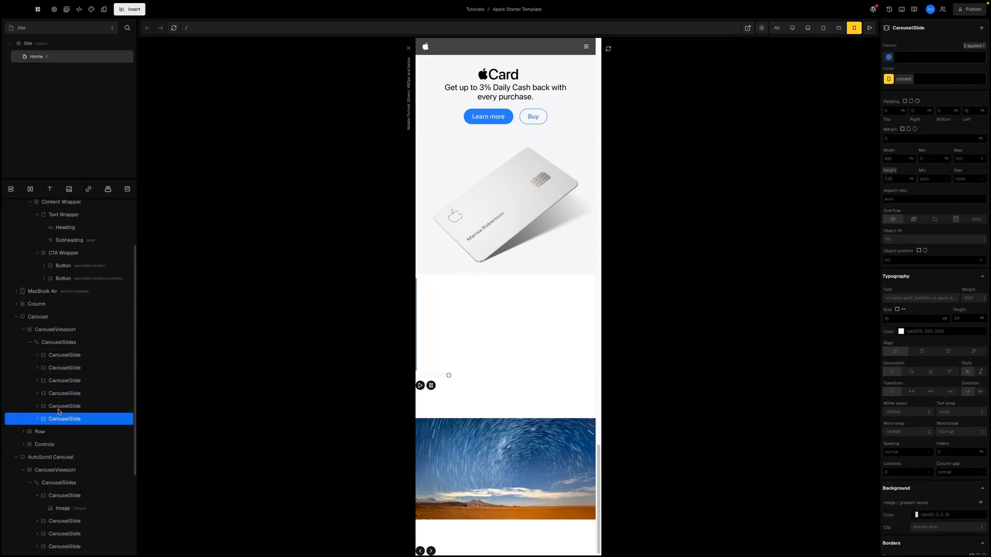
{"action": "left_click", "coordinate": [62, 368], "text": "shift"}
{"action": "right_click", "coordinate": [66, 380]}
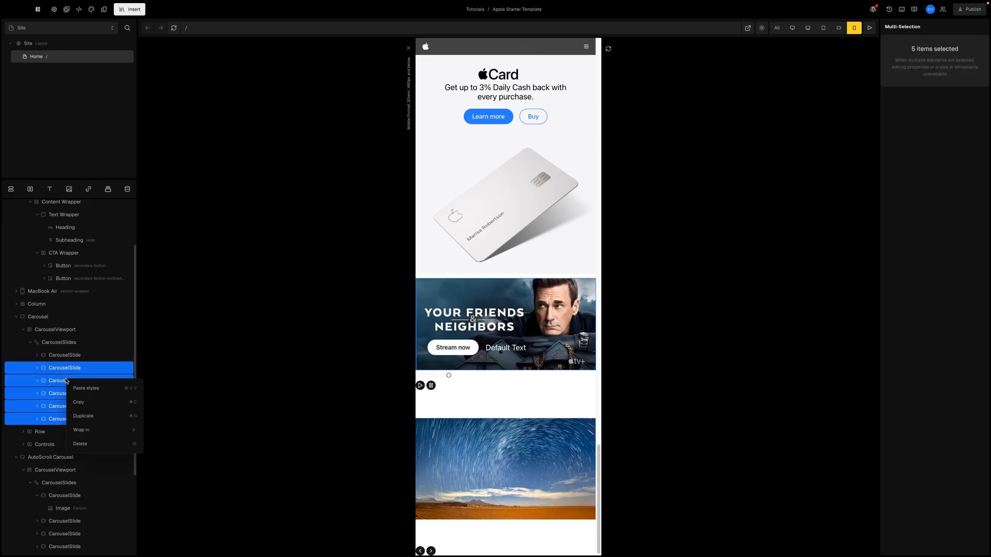
{"action": "left_click", "coordinate": [79, 443]}
- Duplicate the remaining CarouselSlide four times and test a copy's hover overlay in preview
{"action": "key", "text": "ctrl+d"}
{"action": "key", "text": "ctrl+d"}
{"action": "key", "text": "ctrl+d"}
{"action": "key", "text": "ctrl+d"}
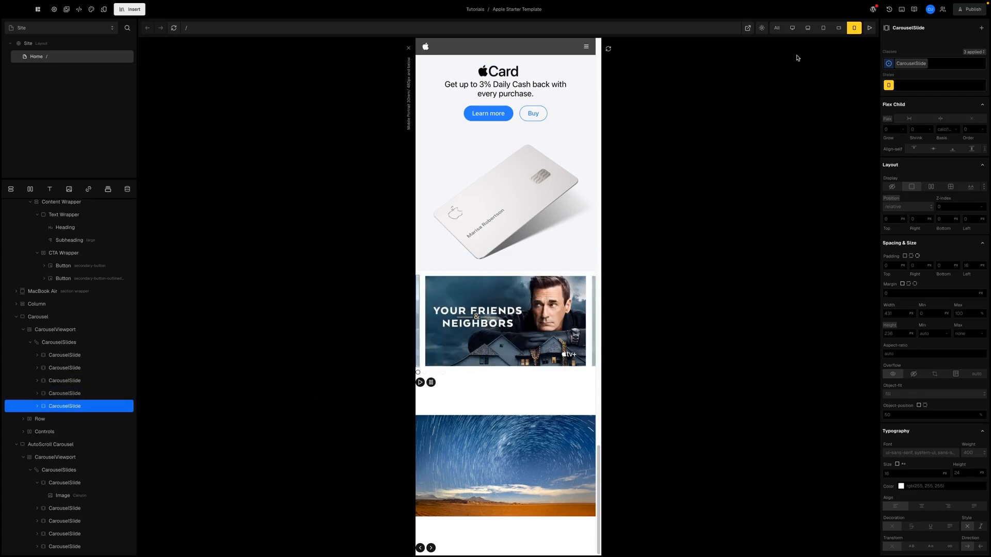
{"action": "left_click", "coordinate": [870, 30]}
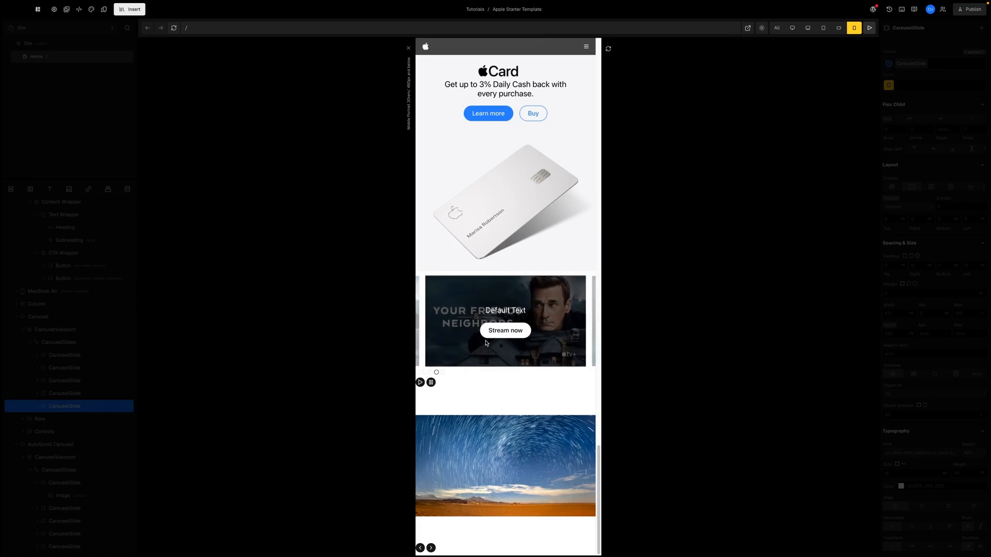
{"action": "left_click", "coordinate": [871, 29]}
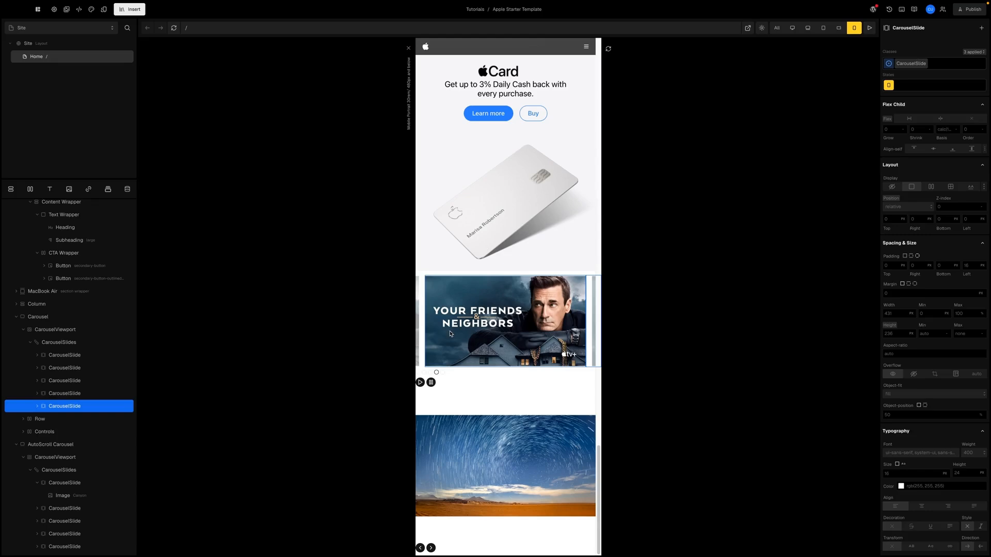
- At the All breakpoint, delete the four copied CarouselSlides and duplicate the remaining slide once
{"action": "left_click", "coordinate": [486, 325]}
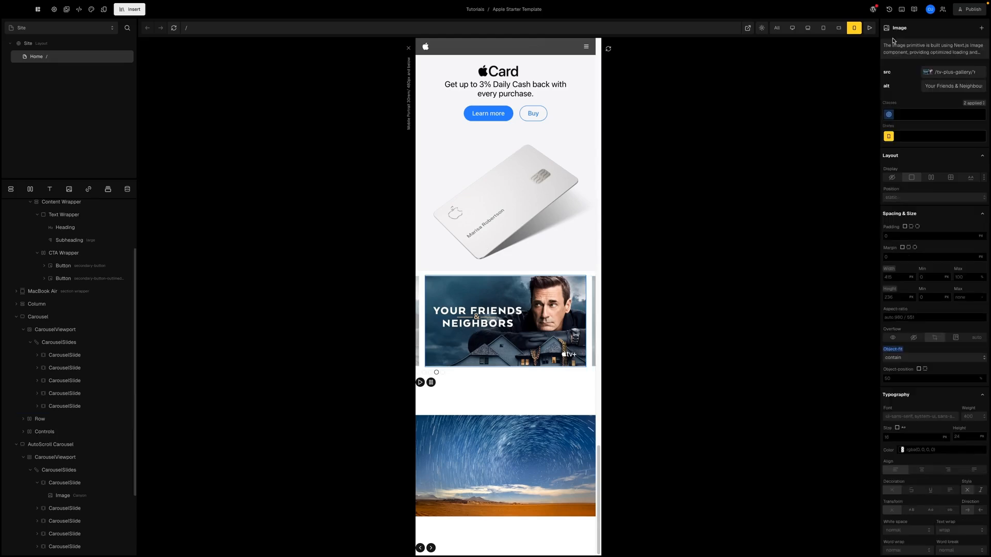
{"action": "left_click", "coordinate": [777, 28]}
{"action": "scroll", "coordinate": [508, 258], "scroll_direction": "down", "scroll_amount": 2}
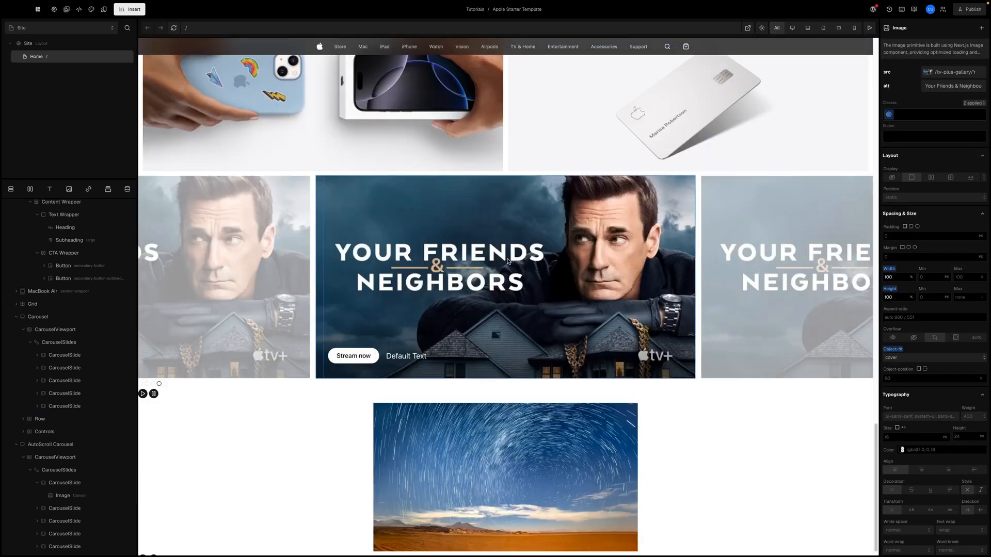
{"action": "scroll", "coordinate": [482, 255], "scroll_direction": "up", "scroll_amount": 2}
{"action": "scroll", "coordinate": [482, 256], "scroll_direction": "down", "scroll_amount": 2}
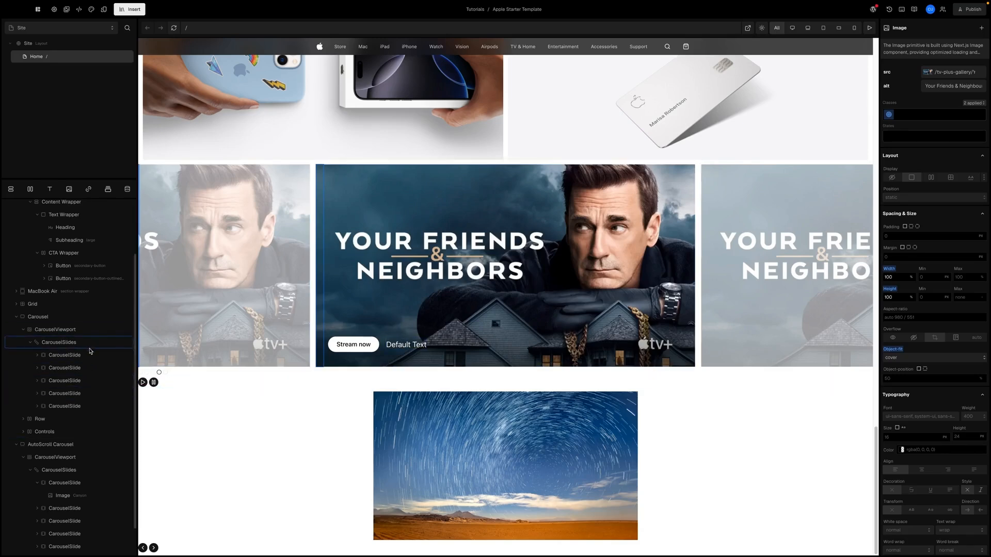
{"action": "left_click", "coordinate": [54, 407]}
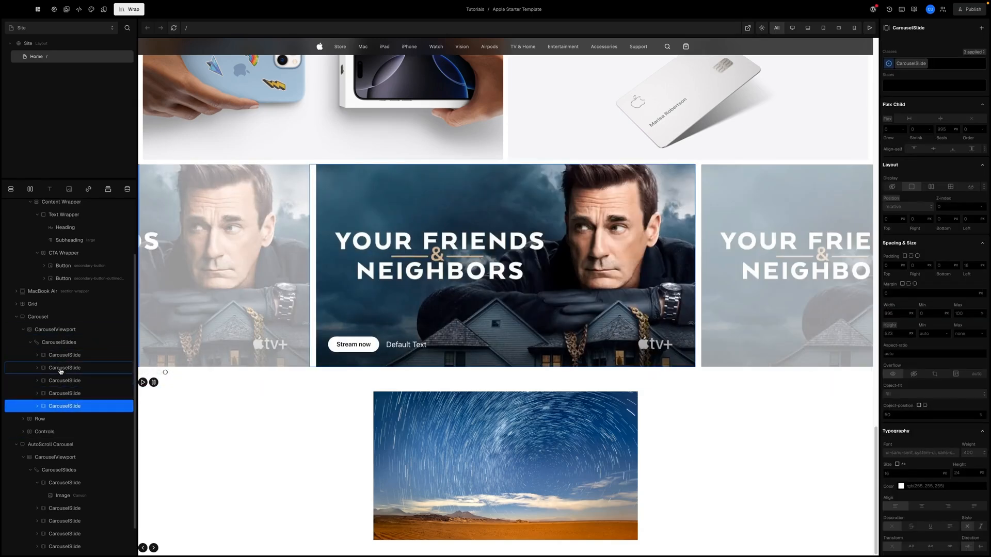
{"action": "left_click", "coordinate": [59, 368], "text": "shift"}
{"action": "right_click", "coordinate": [73, 392]}
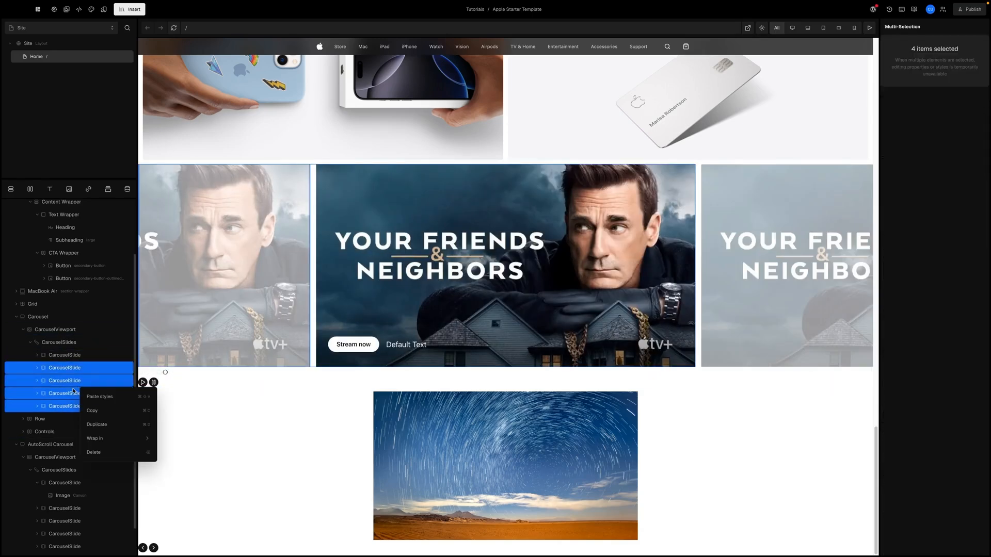
{"action": "left_click", "coordinate": [93, 452]}
{"action": "right_click", "coordinate": [68, 374]}
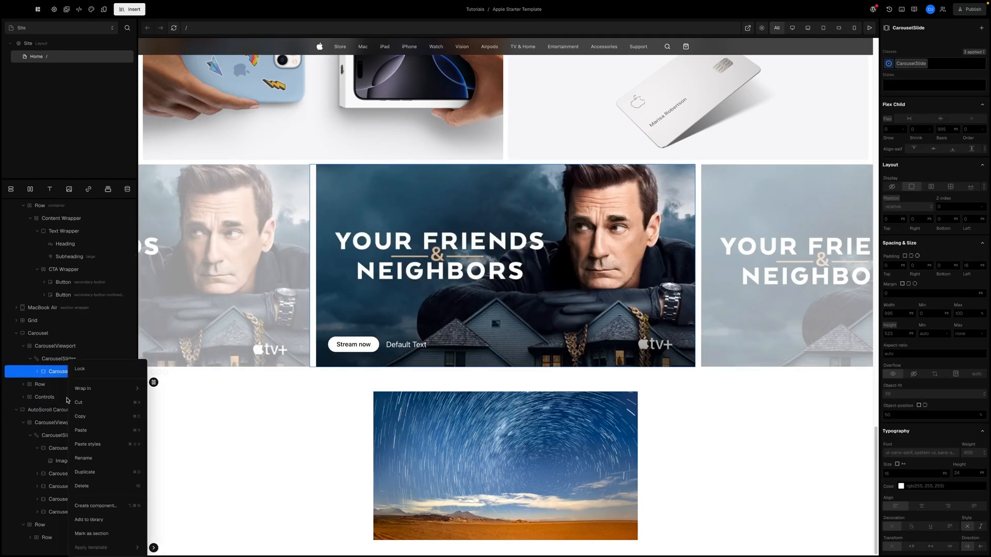
{"action": "left_click", "coordinate": [80, 473]}
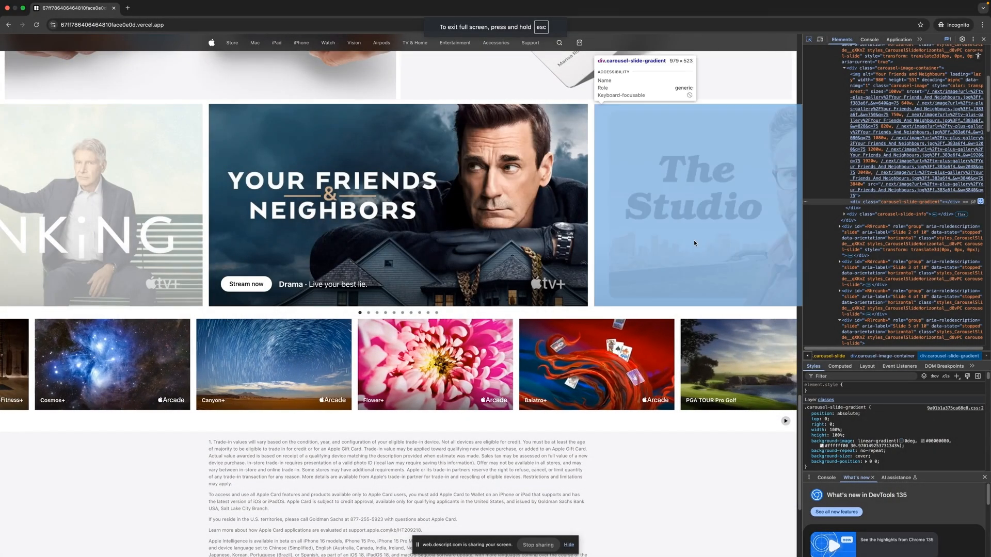
- Switch to the published reference site in the browser and examine the slide that follows Your Friends & Neighbors
{"action": "left_click", "coordinate": [692, 248]}
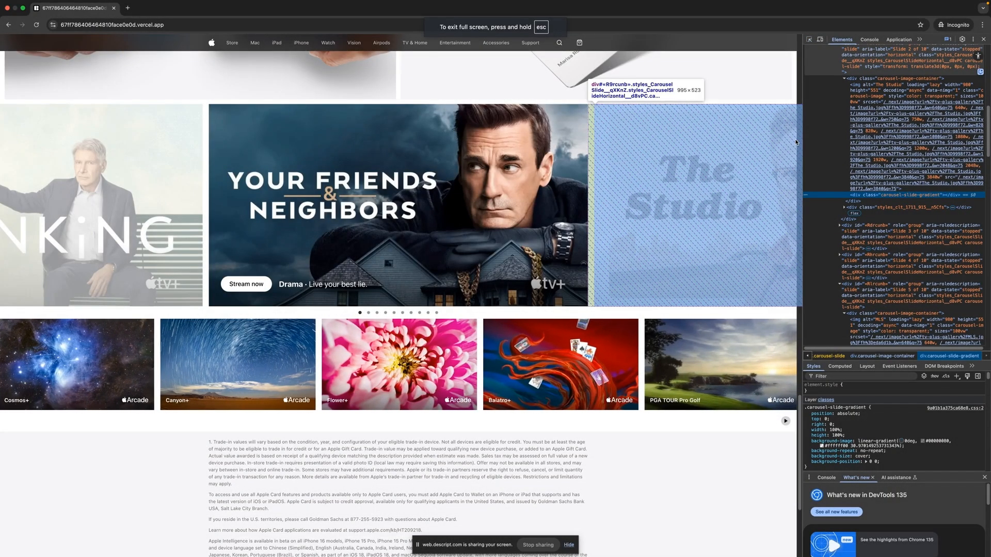
{"action": "left_click", "coordinate": [694, 176]}
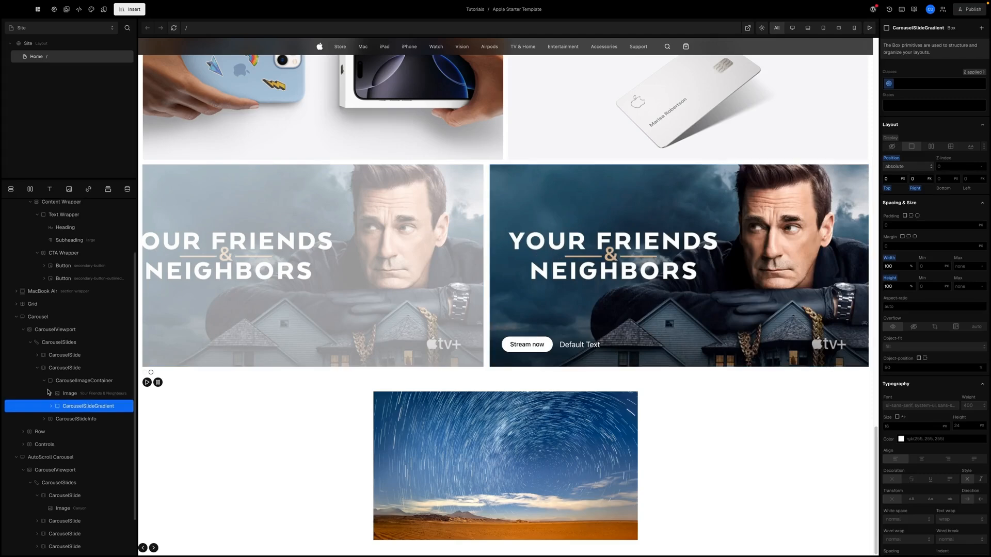
- Back in the site builder, replace the second CarouselSlide's image with The_Studio.jpg from the tv-plus-gallery folder
{"action": "left_click", "coordinate": [38, 369]}
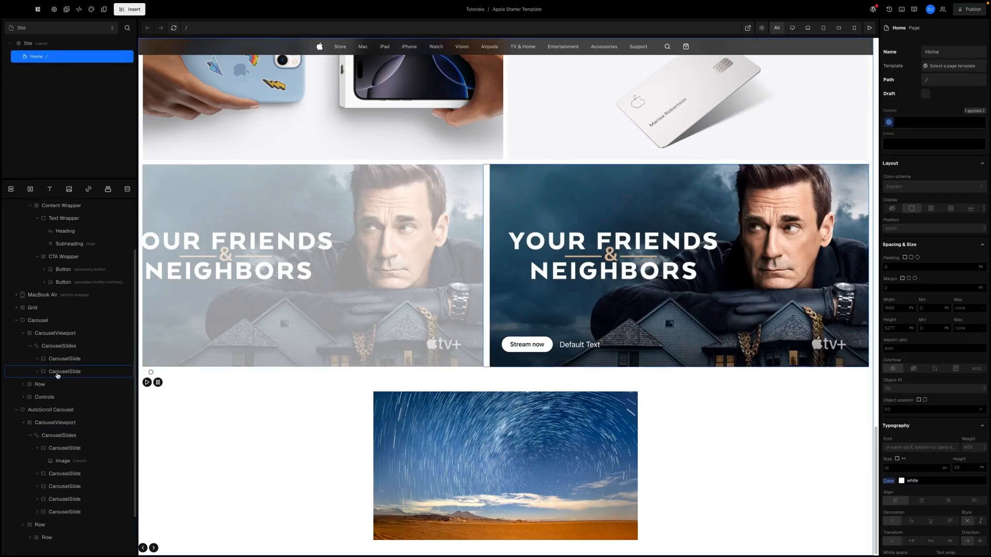
{"action": "left_click", "coordinate": [64, 371]}
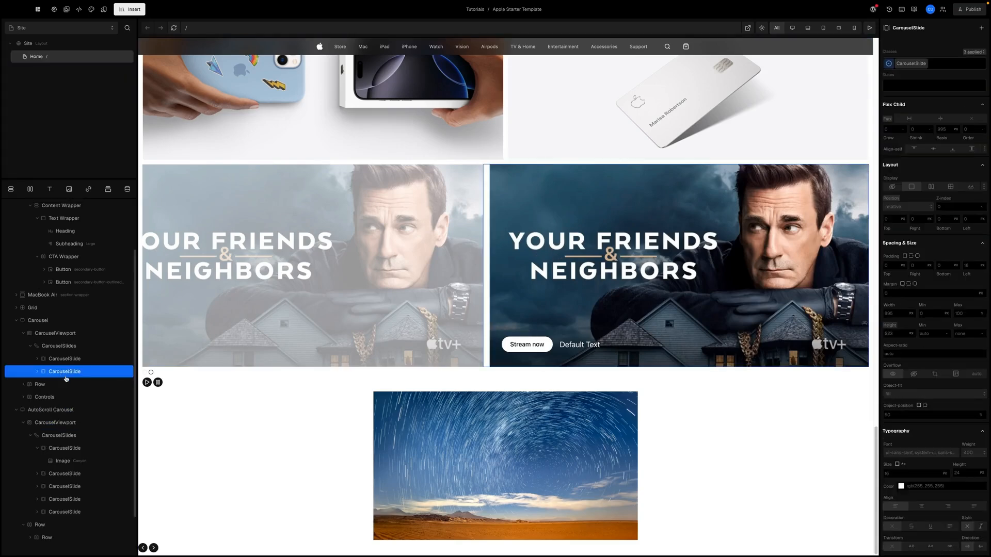
{"action": "left_click", "coordinate": [37, 371]}
{"action": "left_click", "coordinate": [69, 394]}
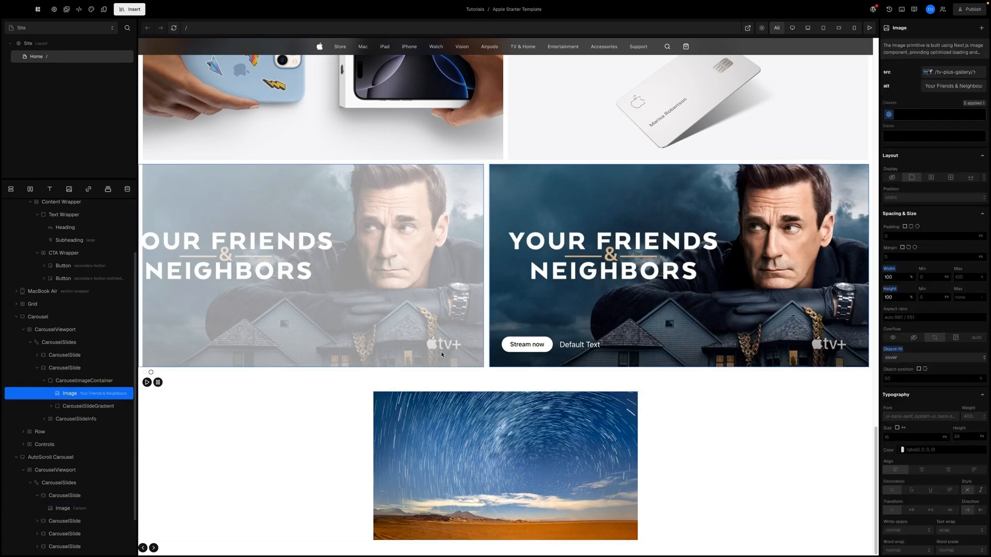
{"action": "left_click", "coordinate": [927, 73]}
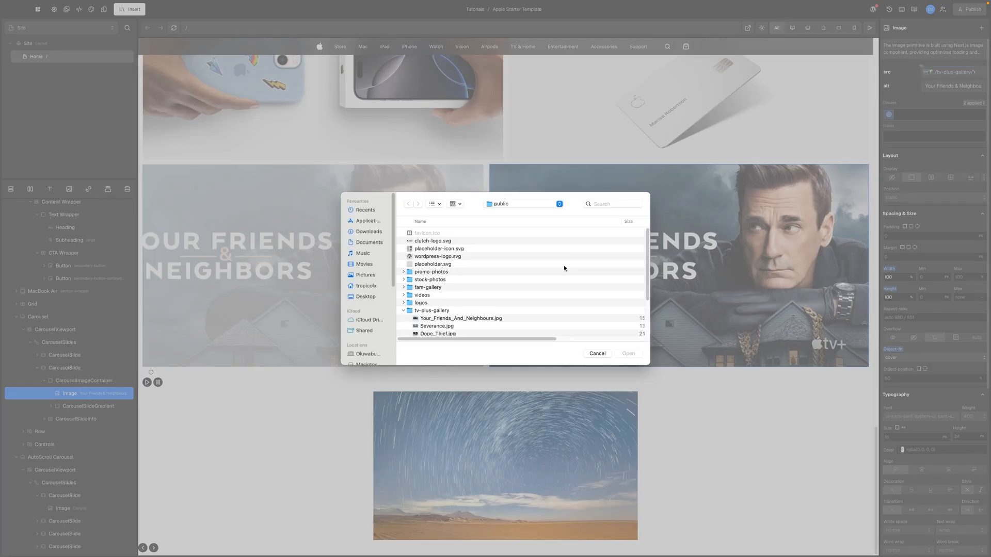
{"action": "scroll", "coordinate": [438, 295], "scroll_direction": "down", "scroll_amount": 3}
{"action": "scroll", "coordinate": [425, 283], "scroll_direction": "down", "scroll_amount": 2}
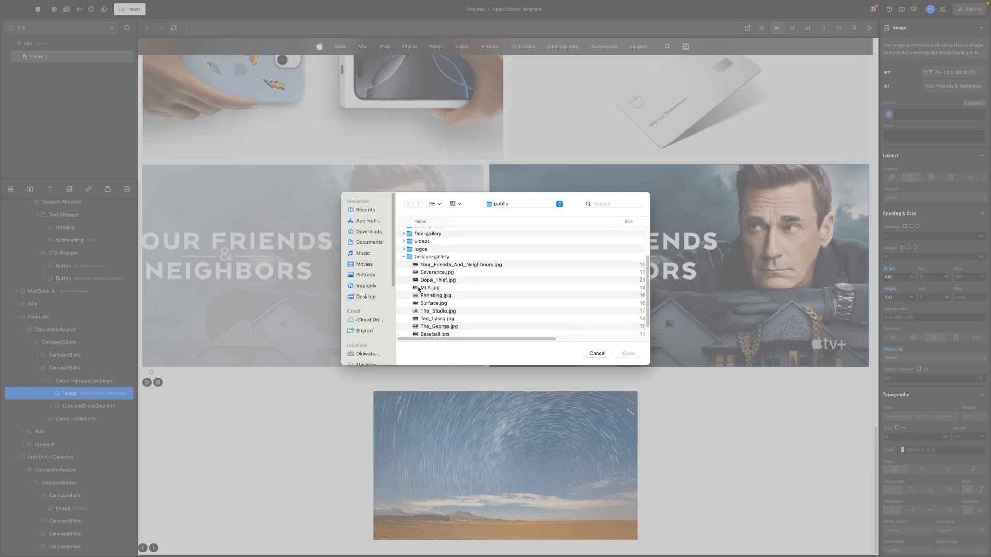
{"action": "double_click", "coordinate": [435, 298]}
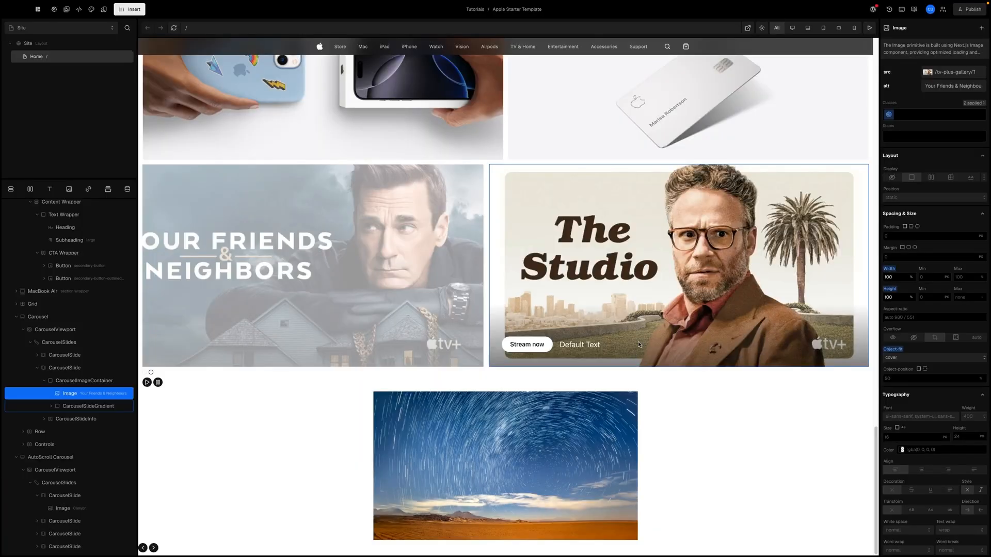
- Set the alt text of the second slide's image to "The Studio"
{"action": "triple_click", "coordinate": [954, 88]}
{"action": "type", "text": "The Studio"}
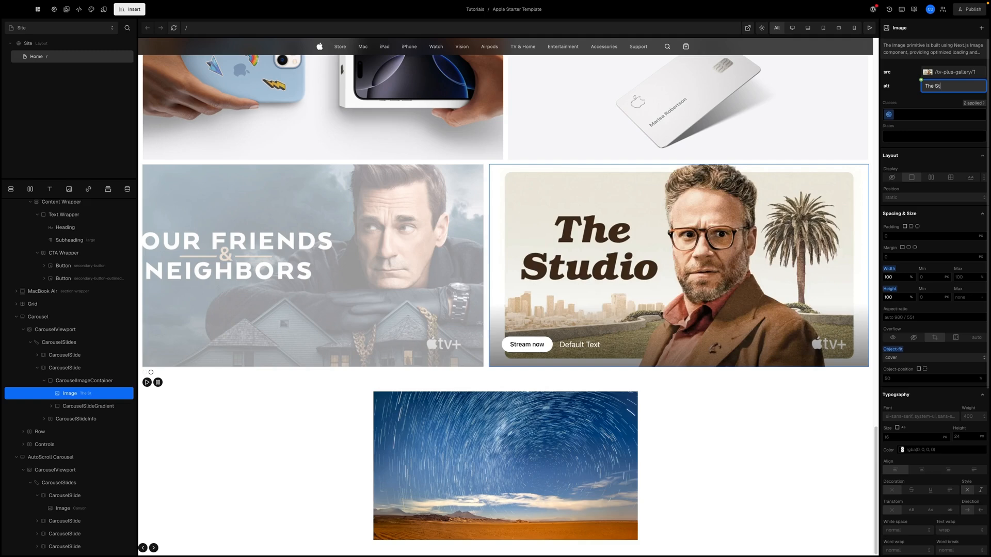
{"action": "left_click", "coordinate": [952, 103]}
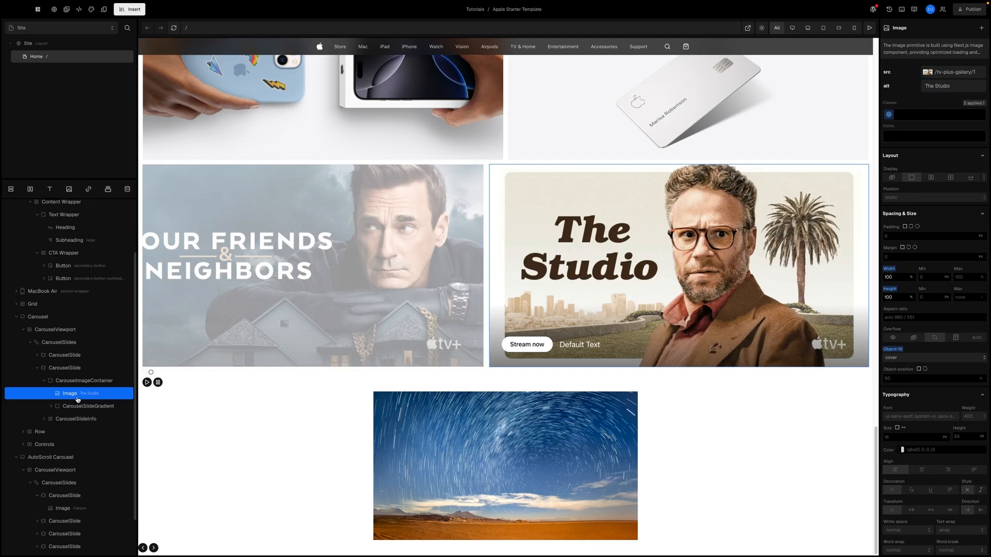
- Replace the second slide's Default Text with the reference site's line "Seth Rogen dives into the wild chaos of Hollywood in this all-star satire."
{"action": "left_click", "coordinate": [45, 419]}
{"action": "left_click", "coordinate": [67, 445]}
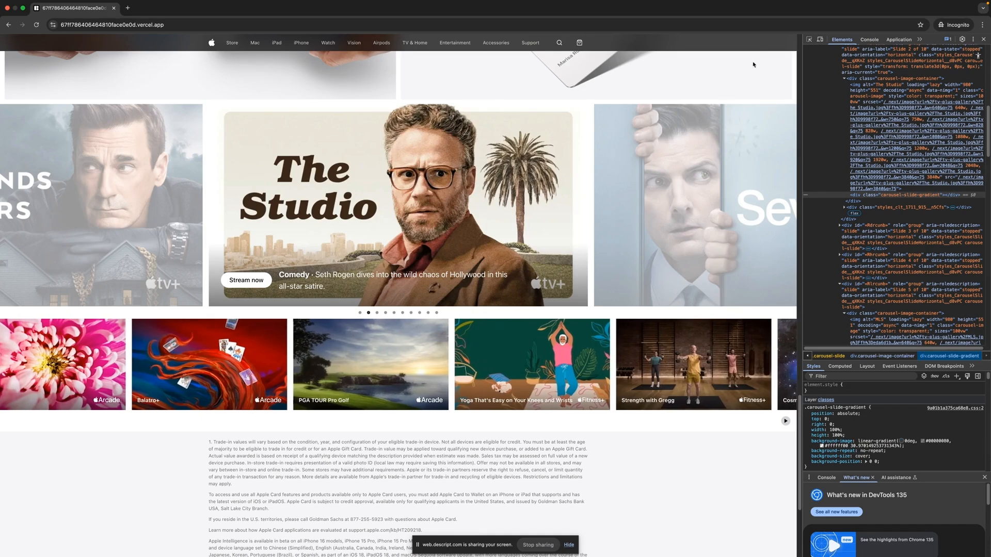
{"action": "key", "text": "super+shift+c"}
{"action": "left_click", "coordinate": [317, 287]}
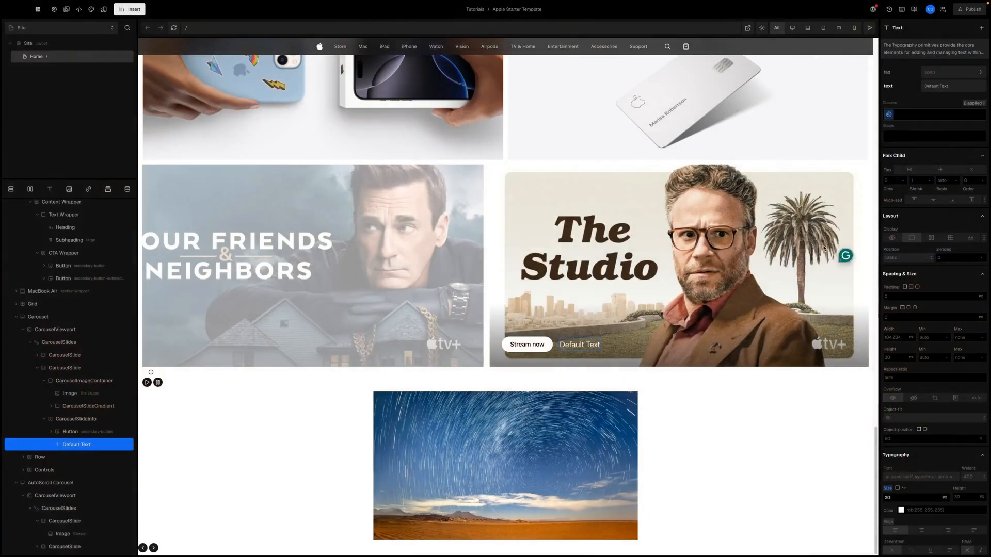
{"action": "double_click", "coordinate": [579, 345]}
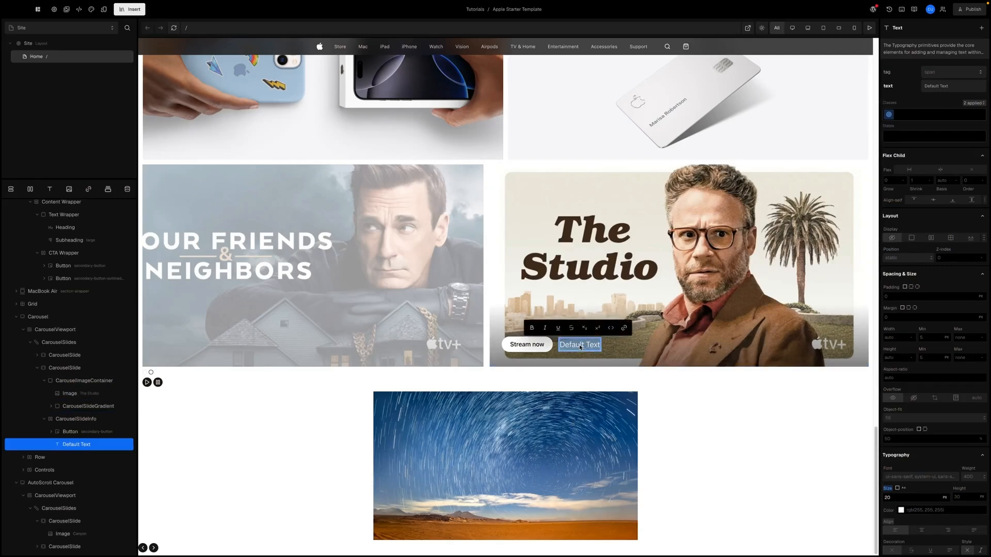
{"action": "key", "text": "ctrl+v"}
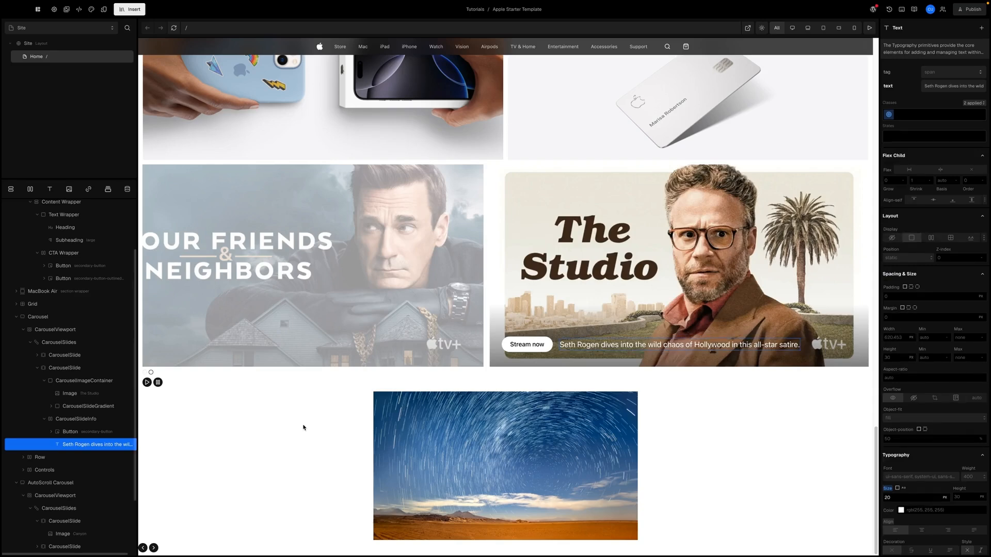
- Add the genre prefix "Comedy · " in front of the description text on The Studio slide
{"action": "left_click", "coordinate": [933, 87]}
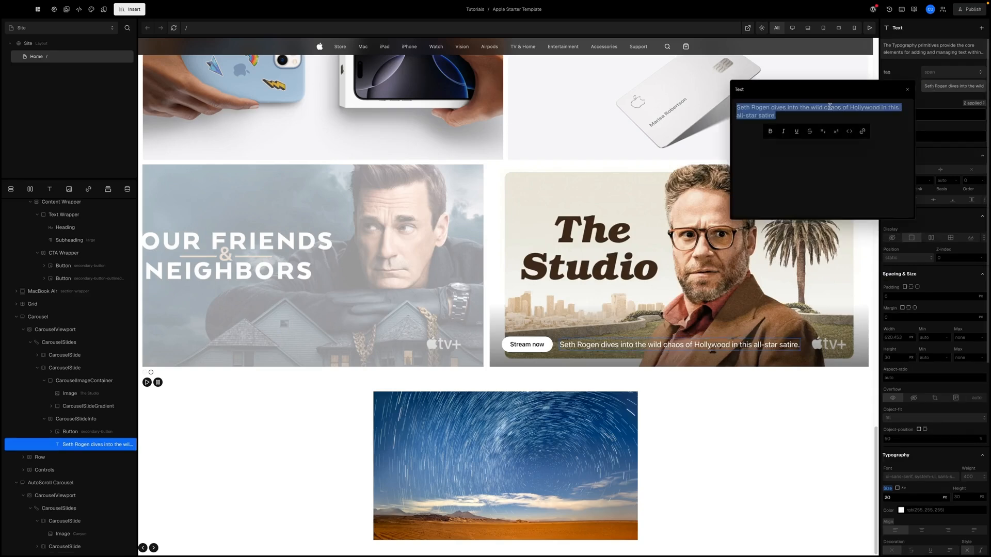
{"action": "left_click", "coordinate": [737, 109]}
{"action": "type", "text": "Comedy"}
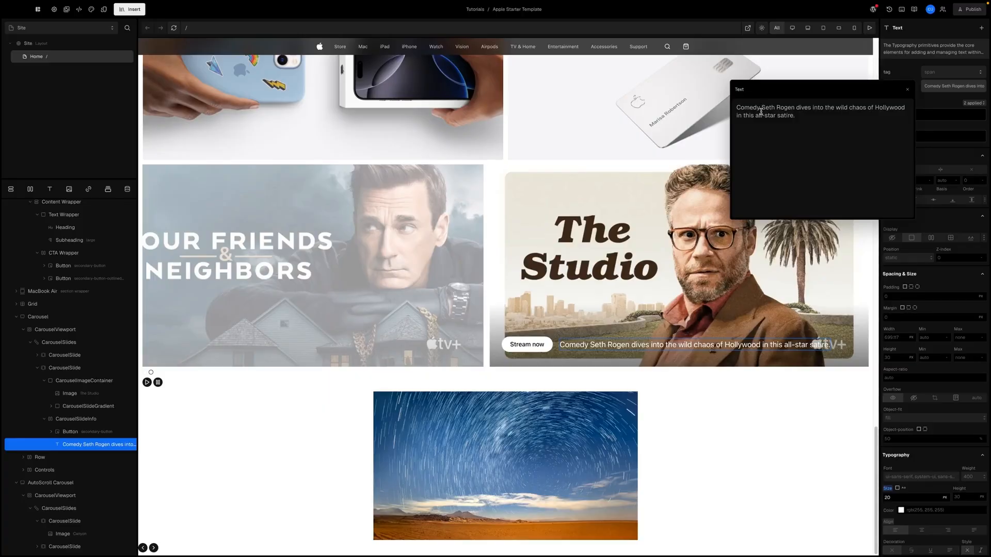
{"action": "key", "text": "super+v"}
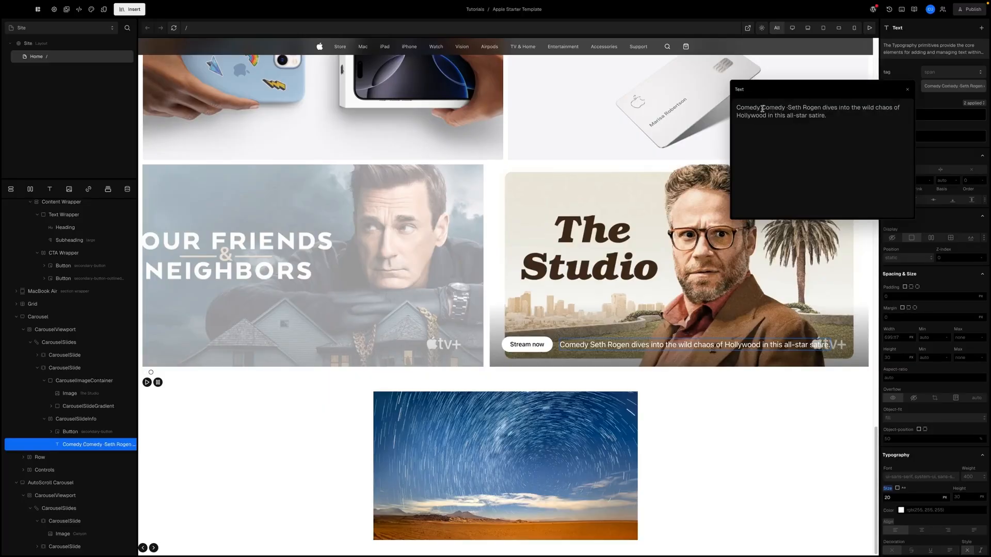
{"action": "left_click_drag", "start_coordinate": [762, 110], "coordinate": [739, 106]}
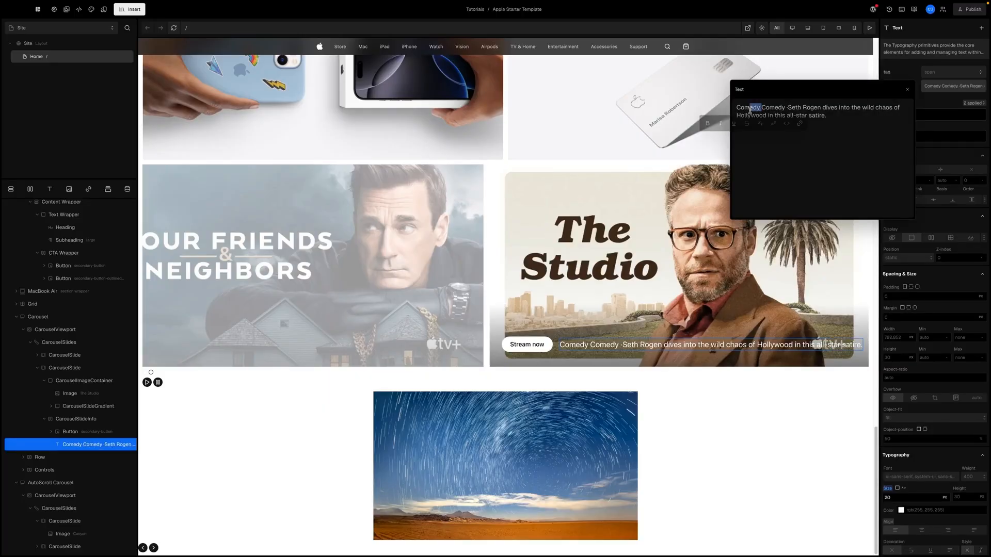
{"action": "key", "text": "BackSpace"}
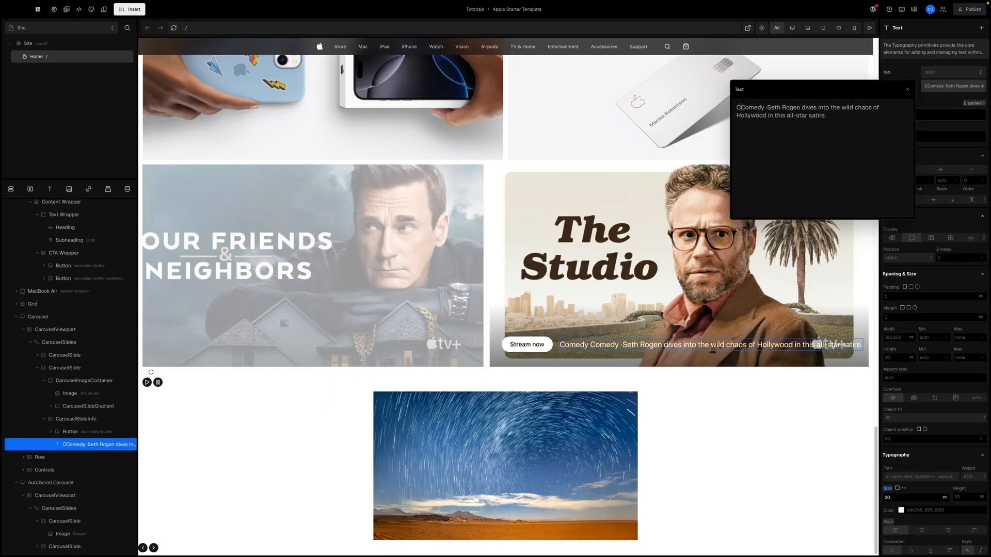
{"action": "left_click", "coordinate": [764, 109]}
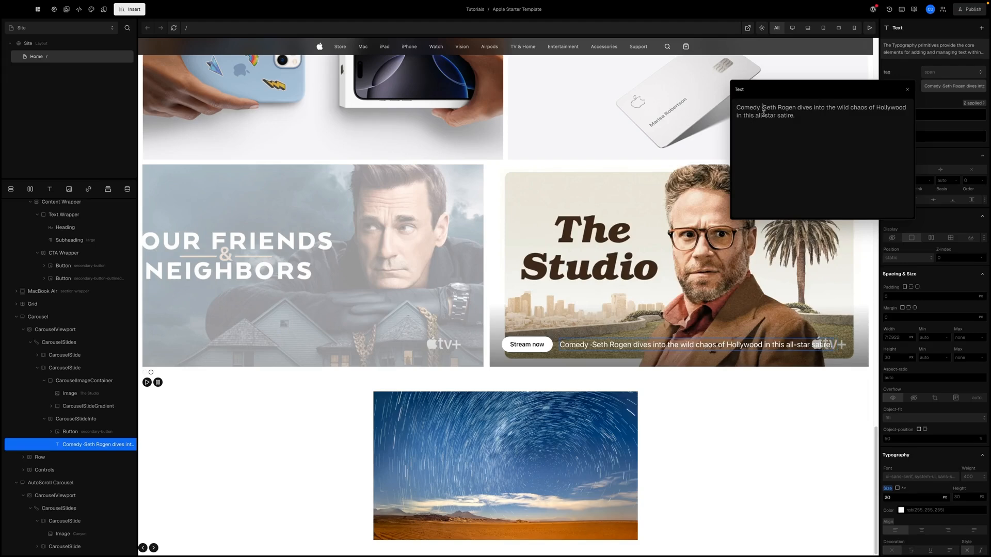
- Make the "Comedy ·" prefix bold in The Studio slide's text
{"action": "left_click_drag", "start_coordinate": [764, 109], "coordinate": [736, 108]}
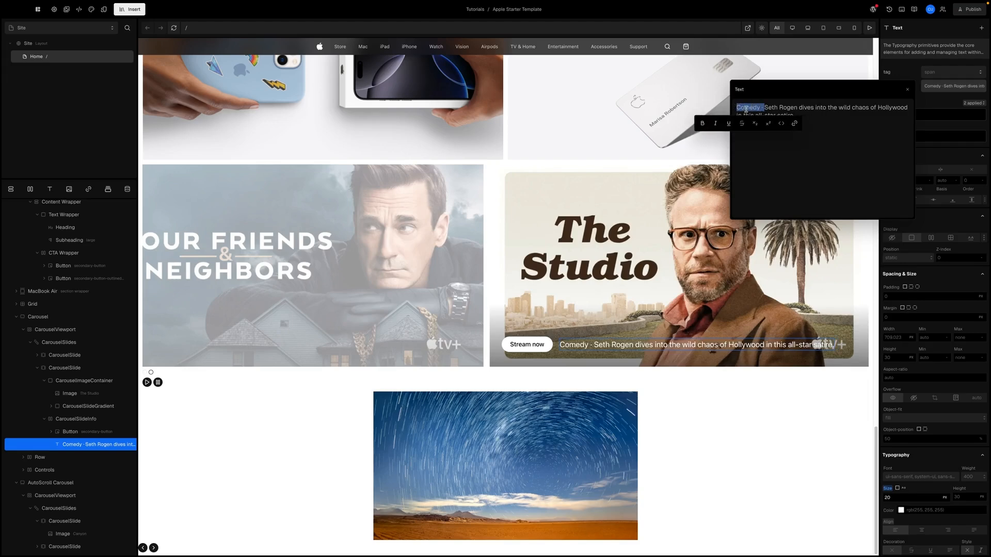
{"action": "left_click", "coordinate": [763, 108]}
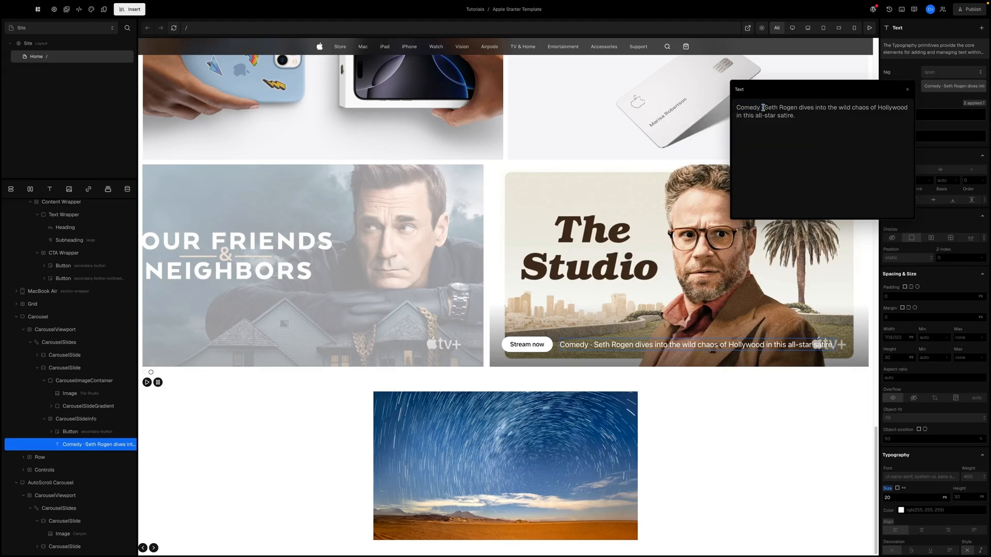
{"action": "left_click_drag", "start_coordinate": [764, 109], "coordinate": [736, 109]}
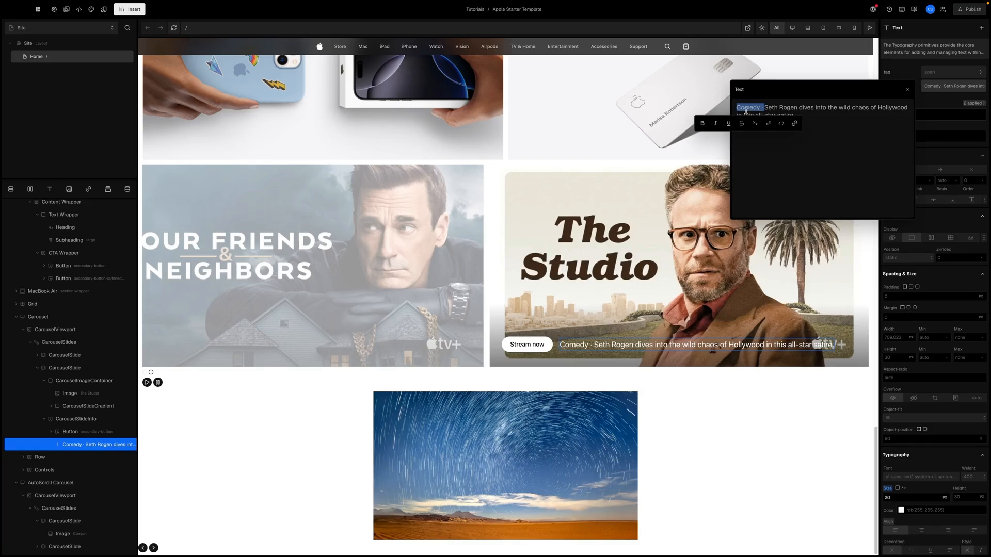
{"action": "left_click", "coordinate": [703, 124]}
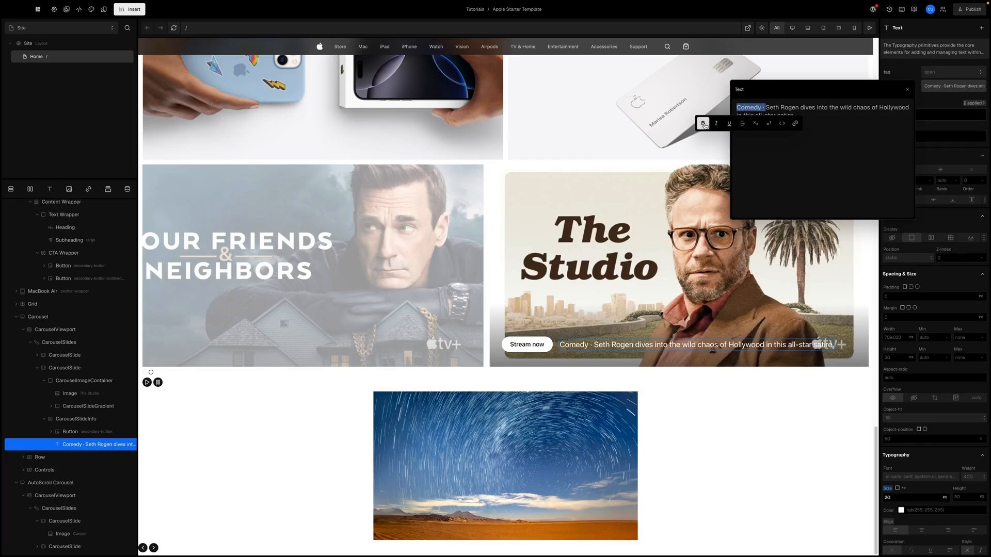
{"action": "left_click", "coordinate": [686, 277]}
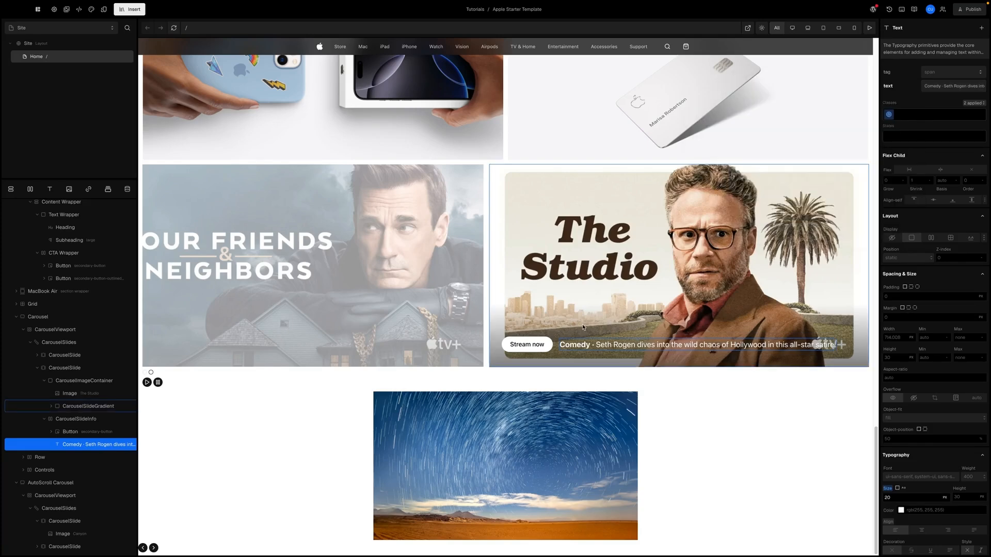
- Replace the first slide's Default Text with the reference site's line "Drama · Live your best lie." and make "Drama ·" bold
{"action": "left_click", "coordinate": [290, 298]}
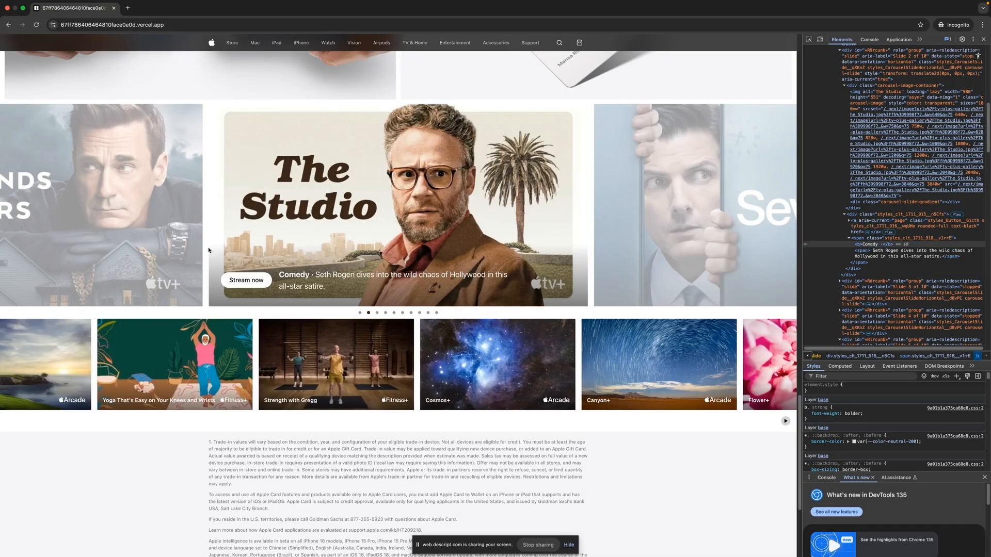
{"action": "left_click_drag", "start_coordinate": [209, 250], "coordinate": [321, 279]}
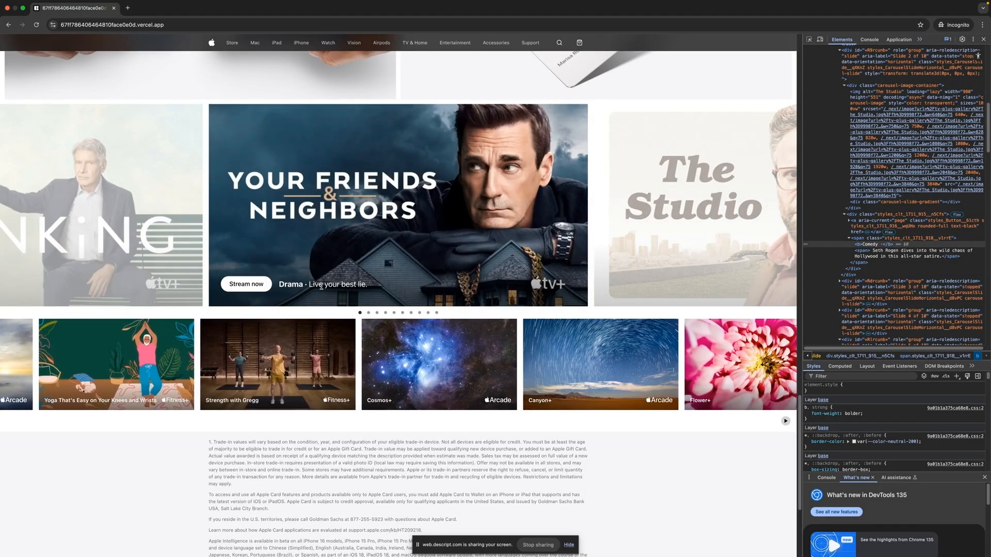
{"action": "triple_click", "coordinate": [292, 285]}
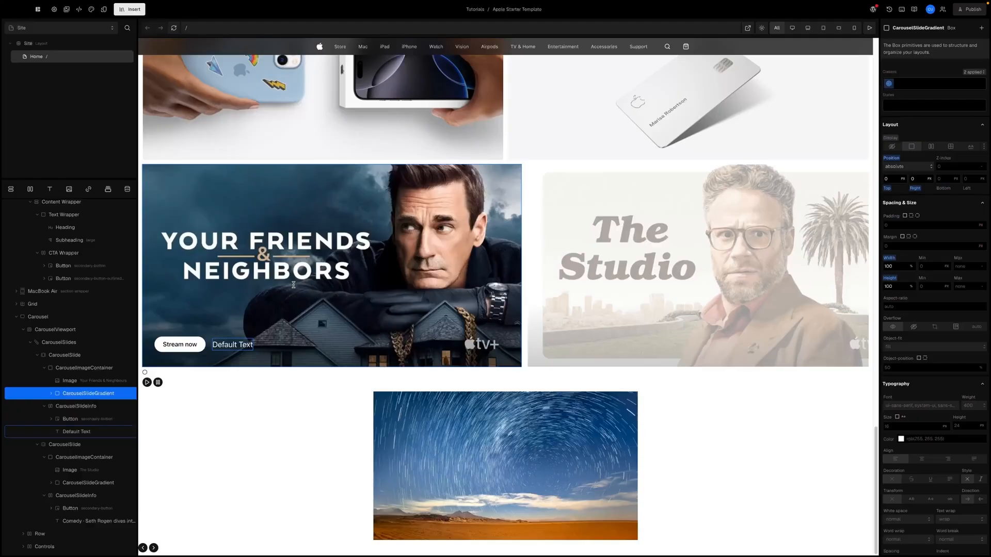
{"action": "left_click", "coordinate": [235, 347]}
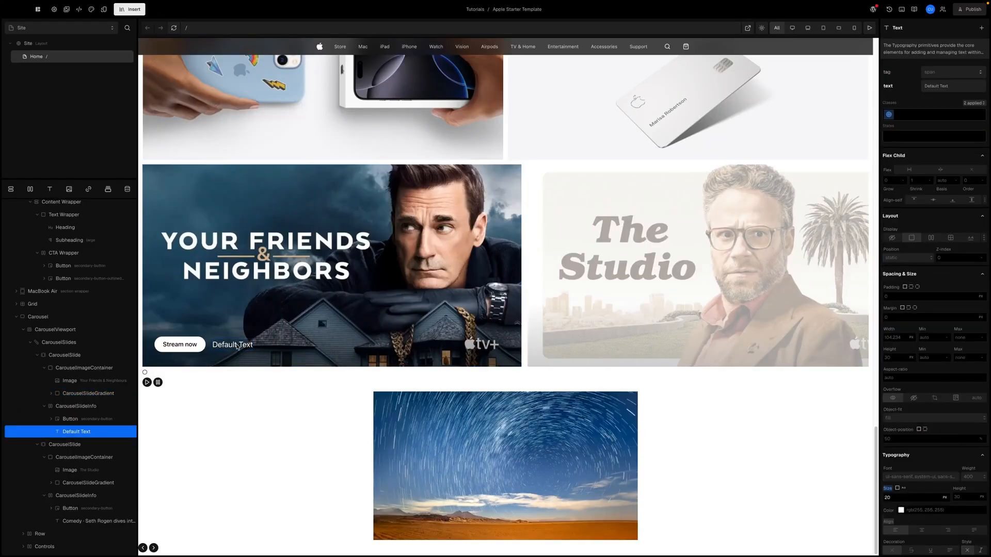
{"action": "double_click", "coordinate": [237, 347]}
{"action": "left_click", "coordinate": [937, 86]}
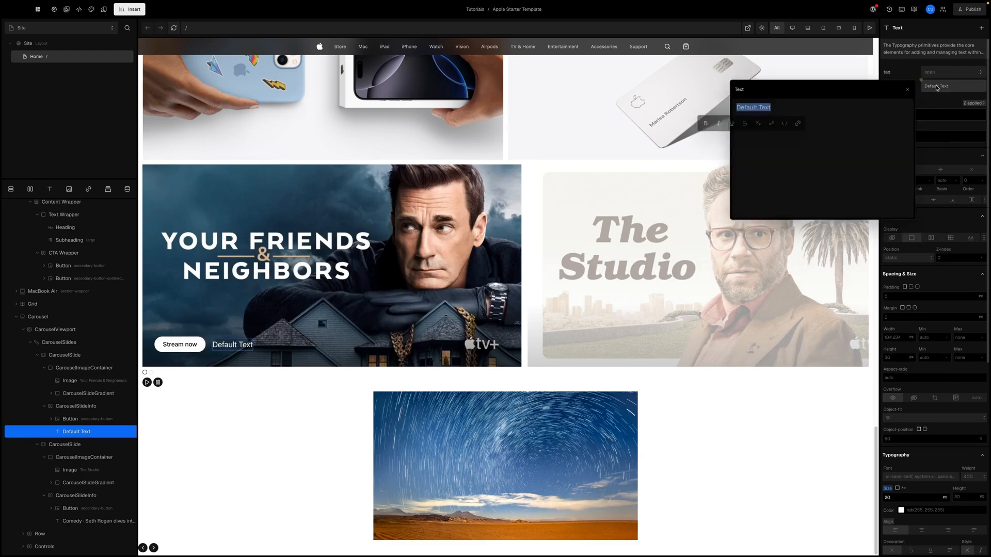
{"action": "key", "text": "ctrl+v"}
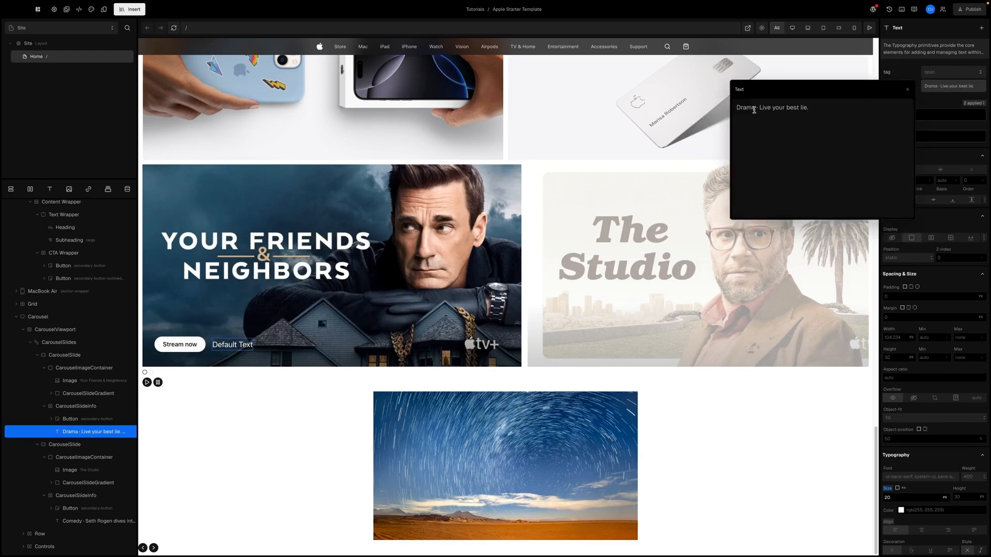
{"action": "left_click_drag", "start_coordinate": [759, 109], "coordinate": [737, 107]}
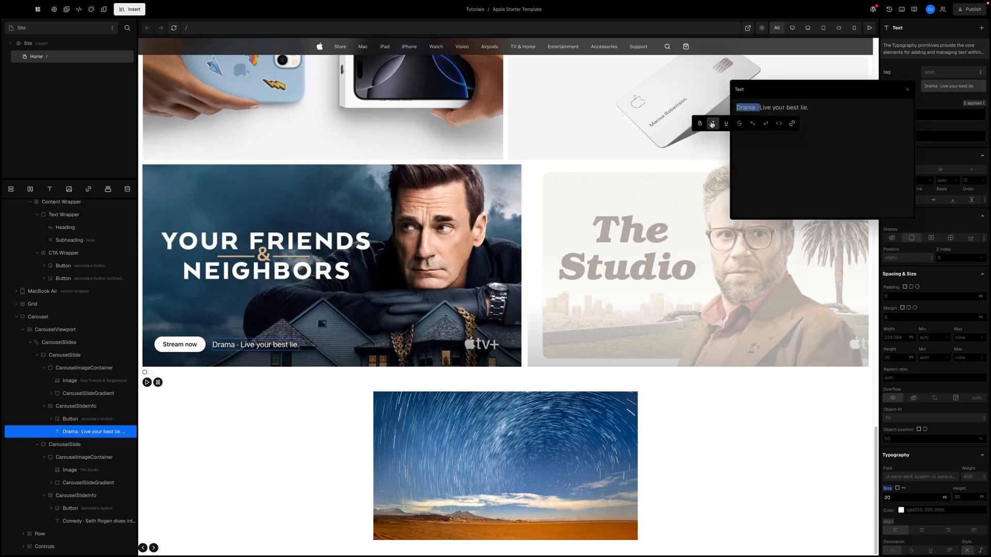
{"action": "left_click", "coordinate": [934, 97]}
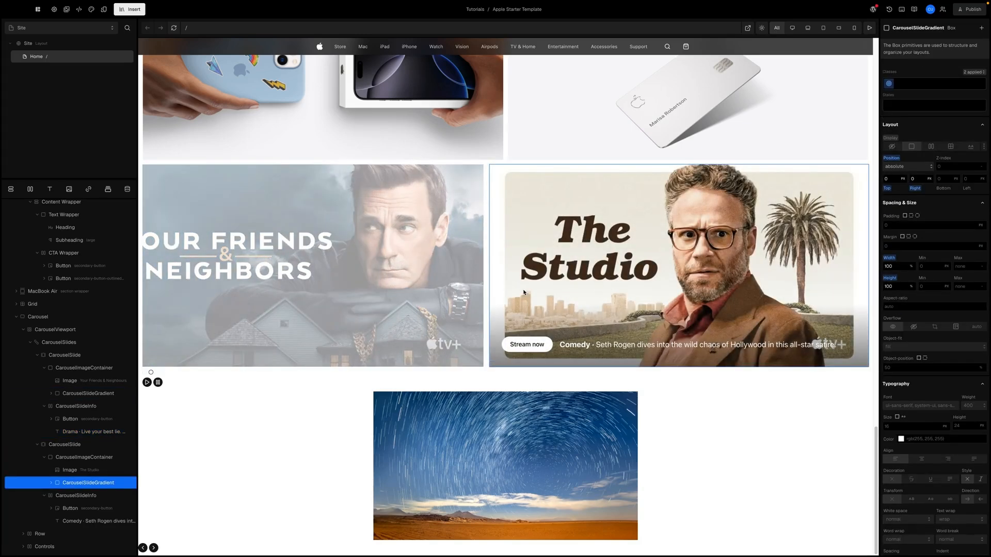
- Check the carousel's slide switching and its mobile portrait layout, returning to the view for all breakpoints
{"action": "left_click", "coordinate": [412, 294]}
{"action": "left_click", "coordinate": [564, 292]}
{"action": "left_click", "coordinate": [425, 283]}
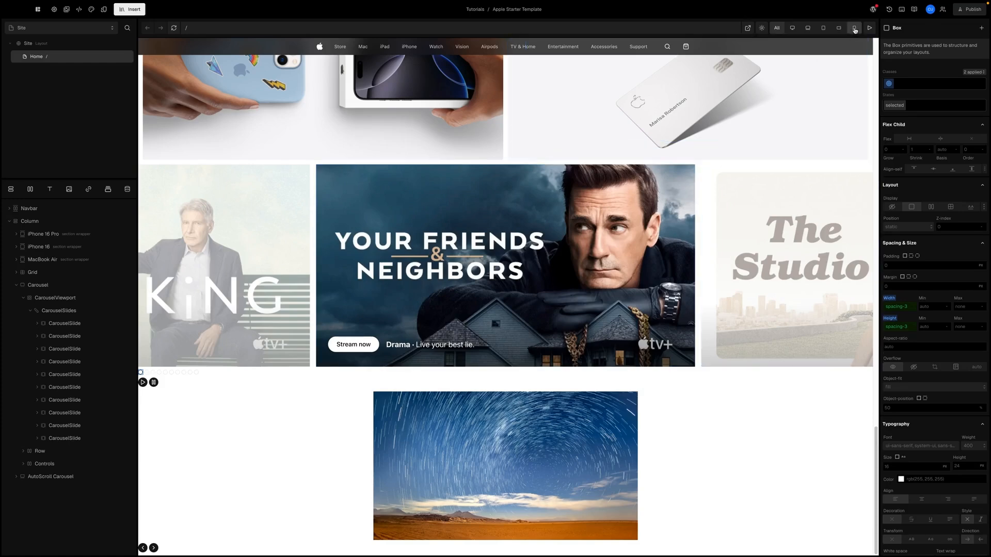
{"action": "left_click", "coordinate": [854, 28]}
{"action": "scroll", "coordinate": [499, 351], "scroll_direction": "down", "scroll_amount": 5}
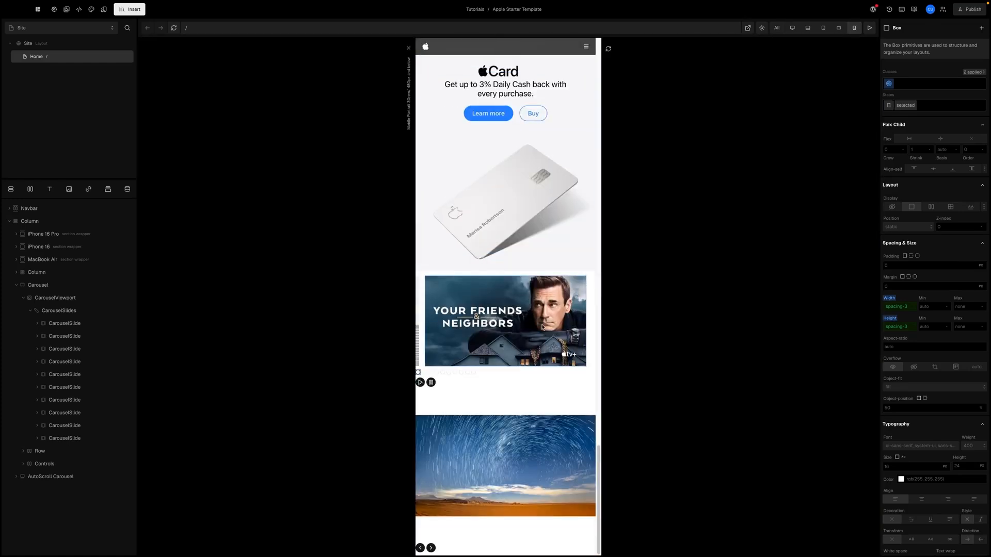
{"action": "left_click", "coordinate": [777, 27]}
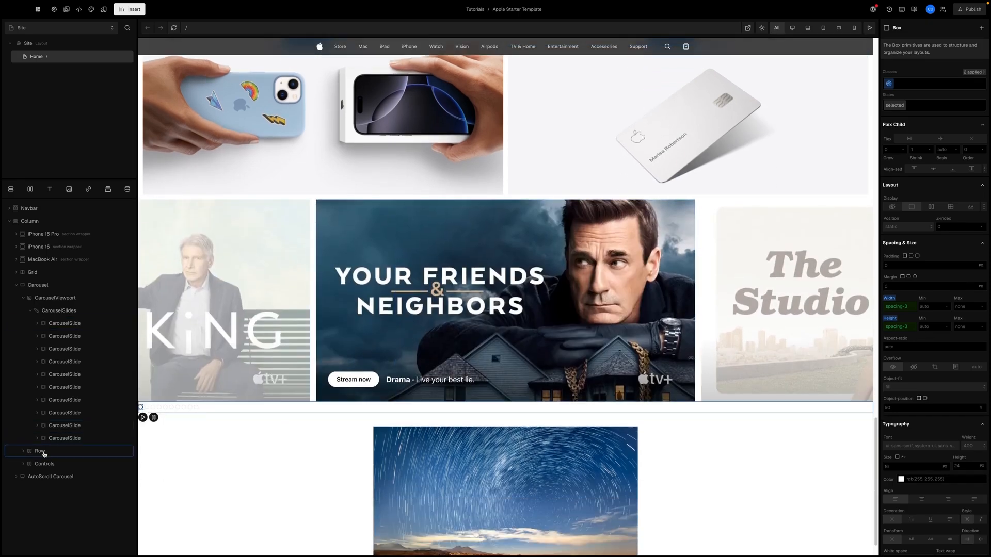
- Rename the Row below CarouselViewport in the Carousel as "Indicators Container"
{"action": "left_click", "coordinate": [41, 452]}
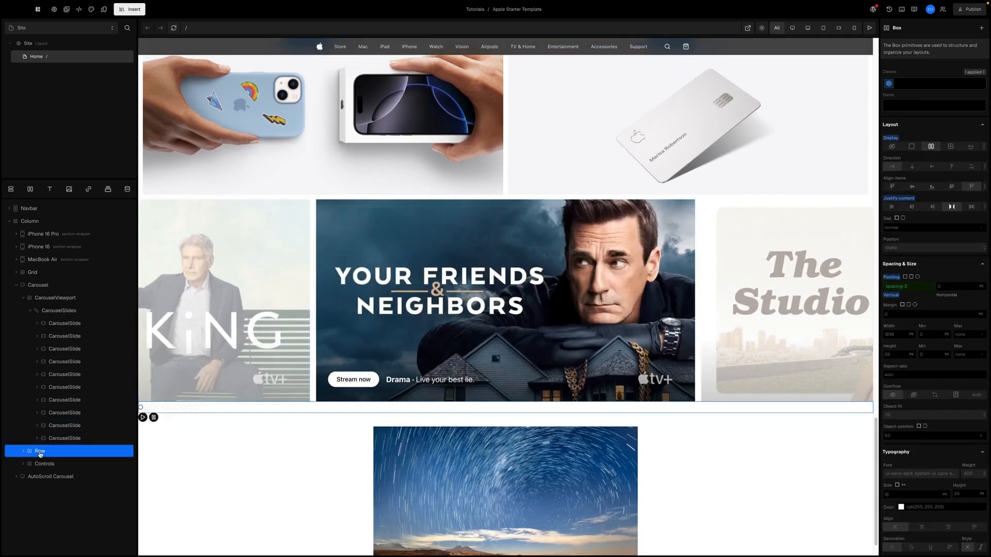
{"action": "left_click", "coordinate": [23, 298]}
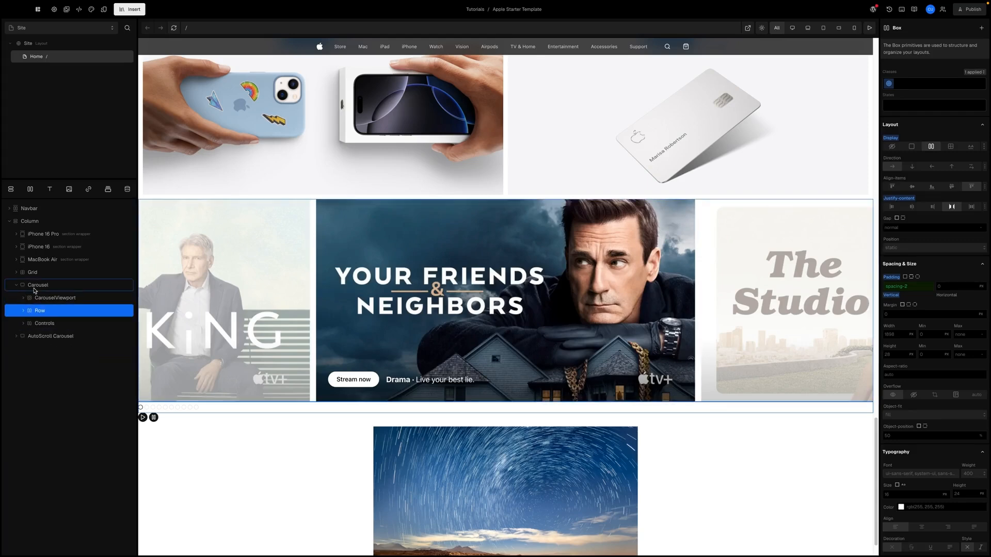
{"action": "double_click", "coordinate": [42, 310]}
{"action": "type", "text": "Indicator"}
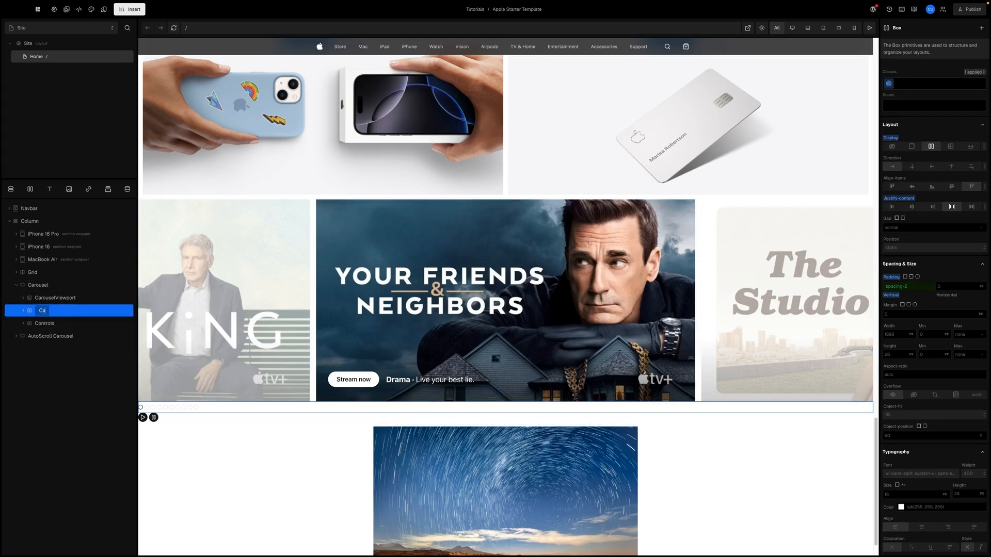
{"action": "type", "text": "sContainer"}
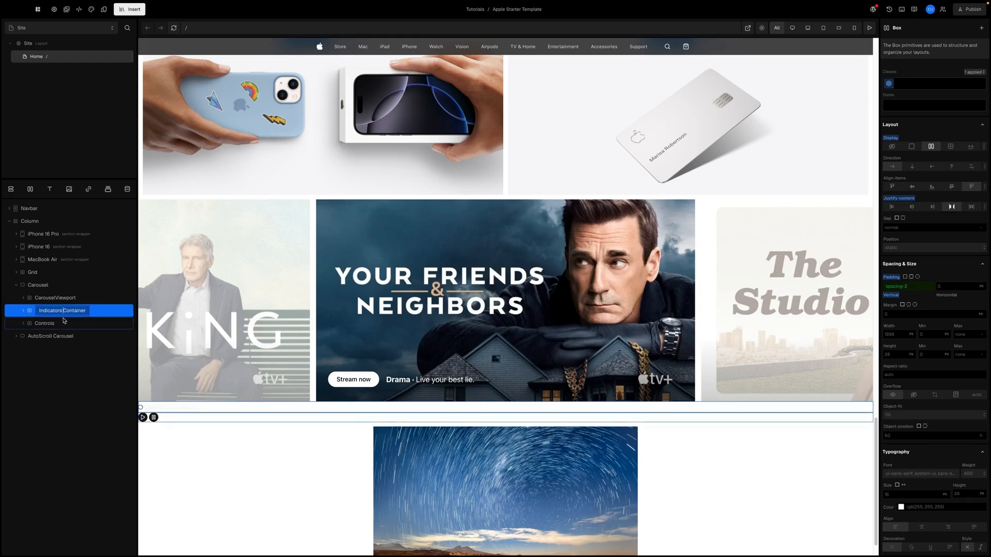
{"action": "key", "text": "Return"}
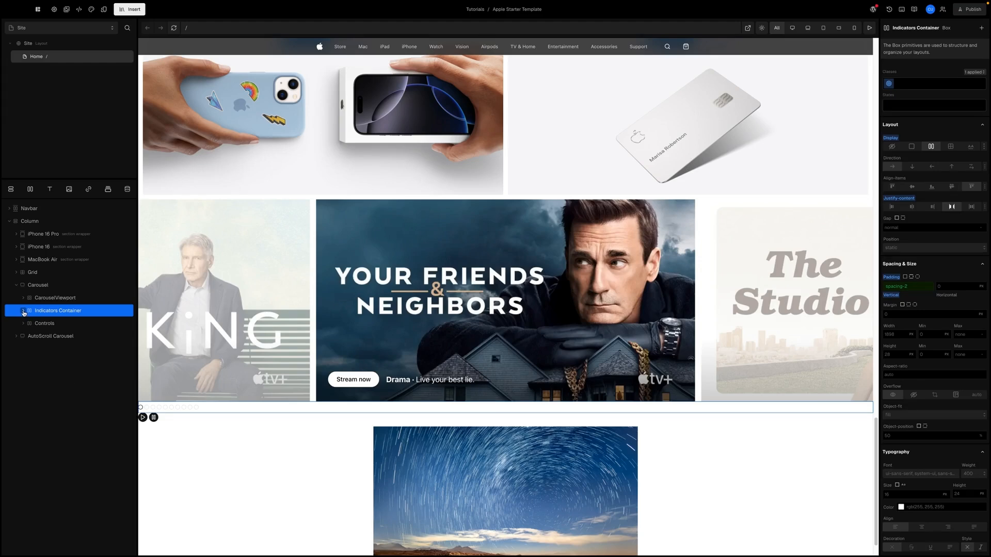
- Center the Indicators Container's content by setting both align-items and justify-content to center
{"action": "left_click", "coordinate": [23, 312]}
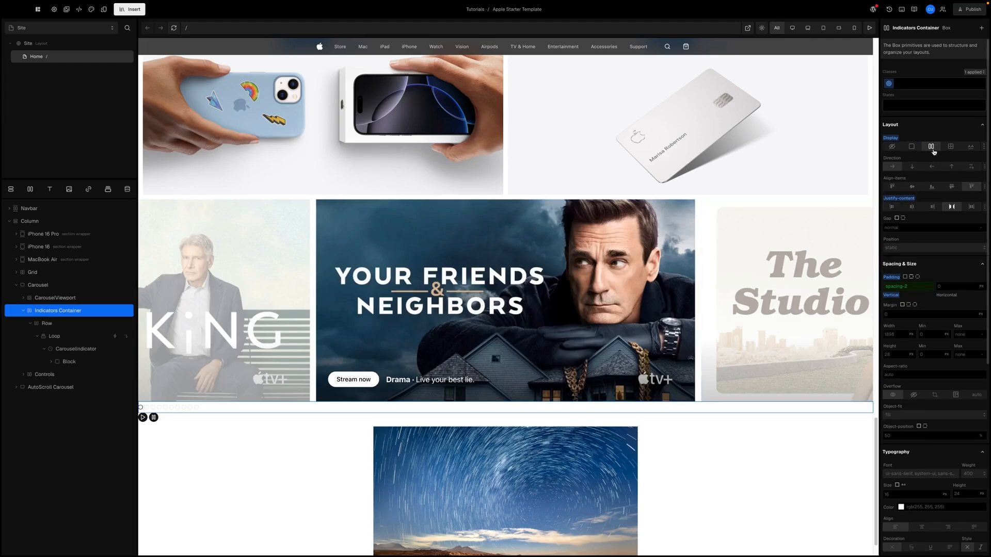
{"action": "scroll", "coordinate": [932, 149], "scroll_direction": "down", "scroll_amount": 1}
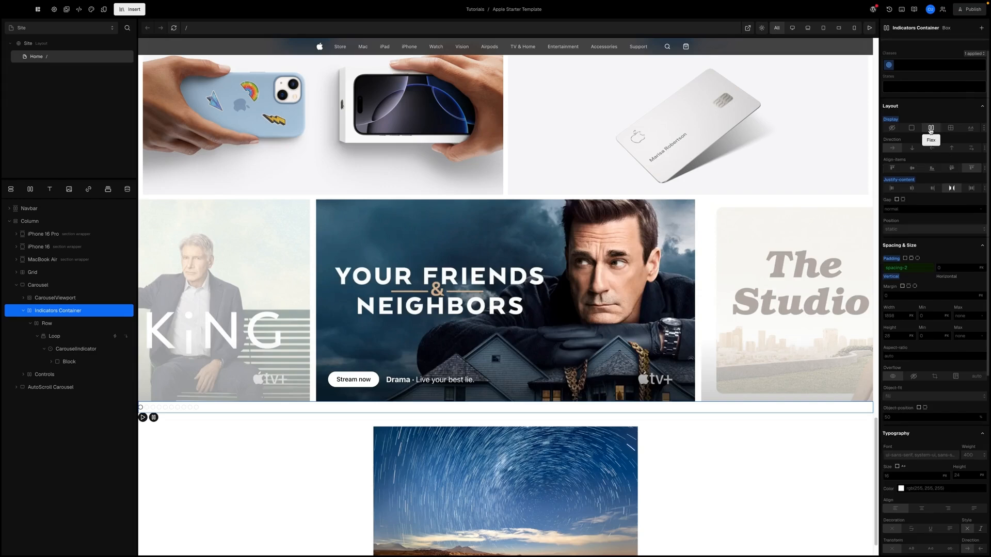
{"action": "left_click", "coordinate": [912, 168]}
{"action": "scroll", "coordinate": [912, 185], "scroll_direction": "down", "scroll_amount": 1}
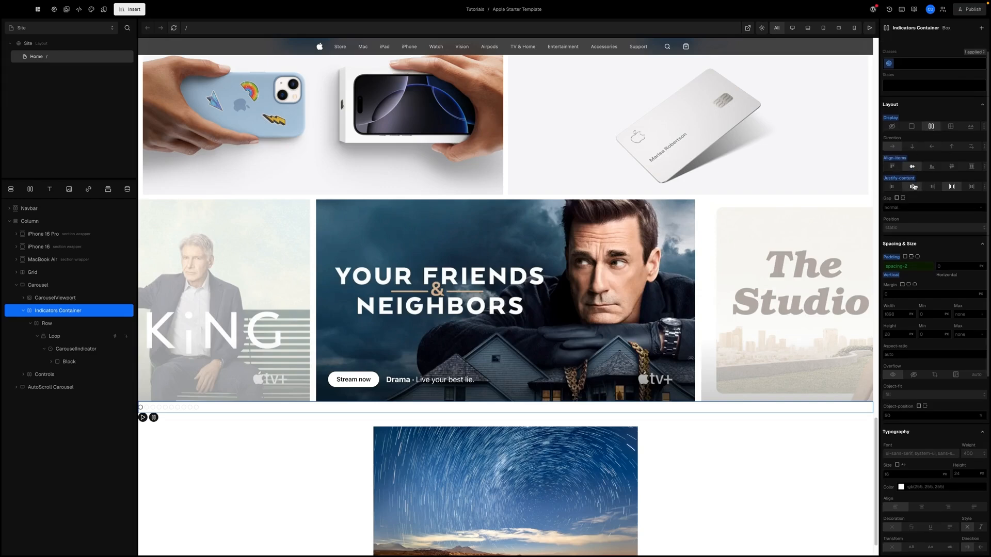
{"action": "left_click", "coordinate": [912, 186]}
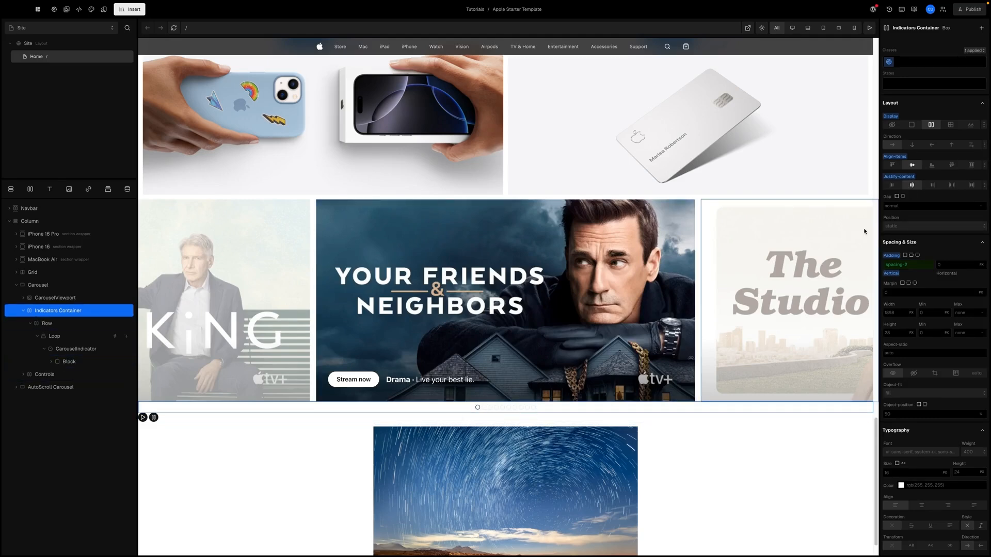
- Set the Indicators Container's vertical padding to the spacing token 3
{"action": "scroll", "coordinate": [889, 245], "scroll_direction": "down", "scroll_amount": 1}
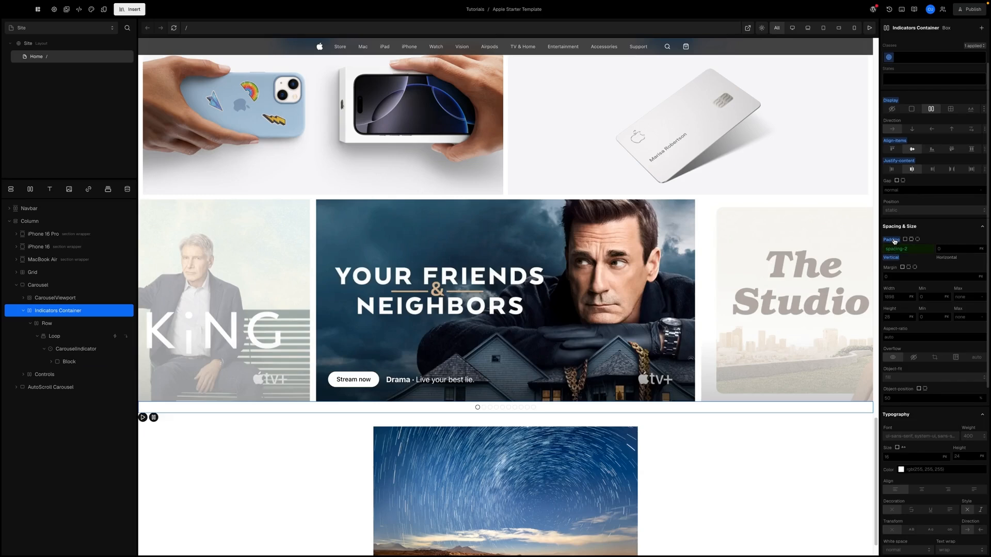
{"action": "scroll", "coordinate": [893, 241], "scroll_direction": "down", "scroll_amount": 1}
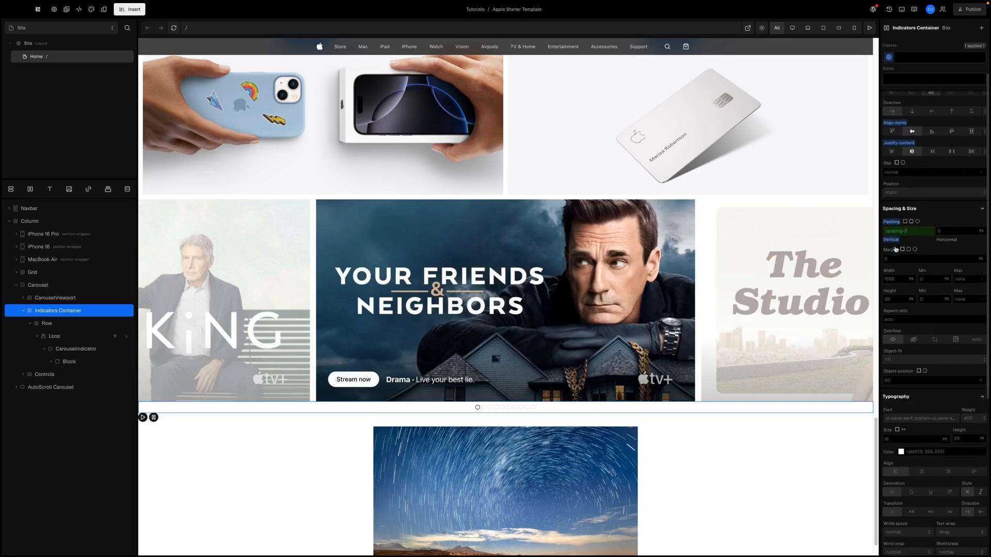
{"action": "left_click", "coordinate": [891, 221]}
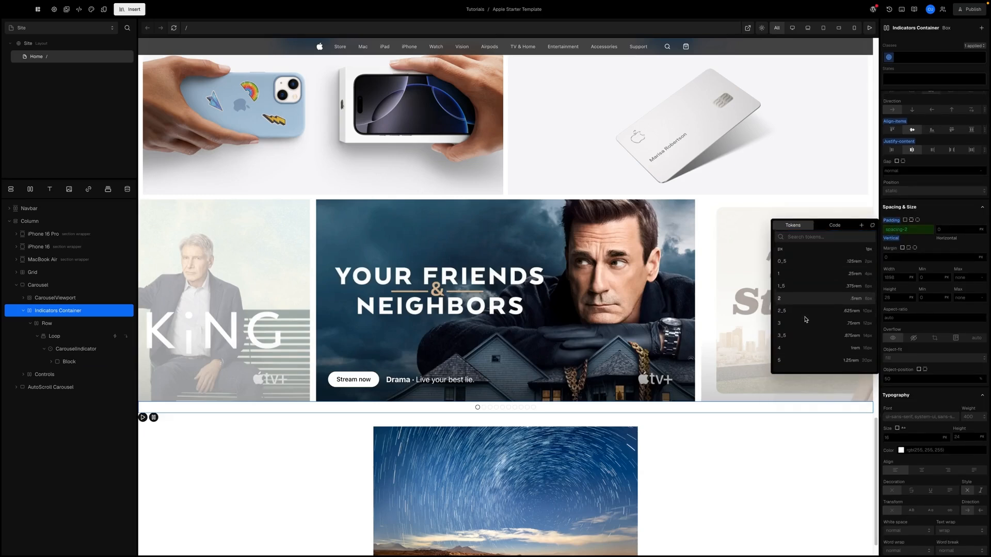
{"action": "left_click", "coordinate": [804, 320]}
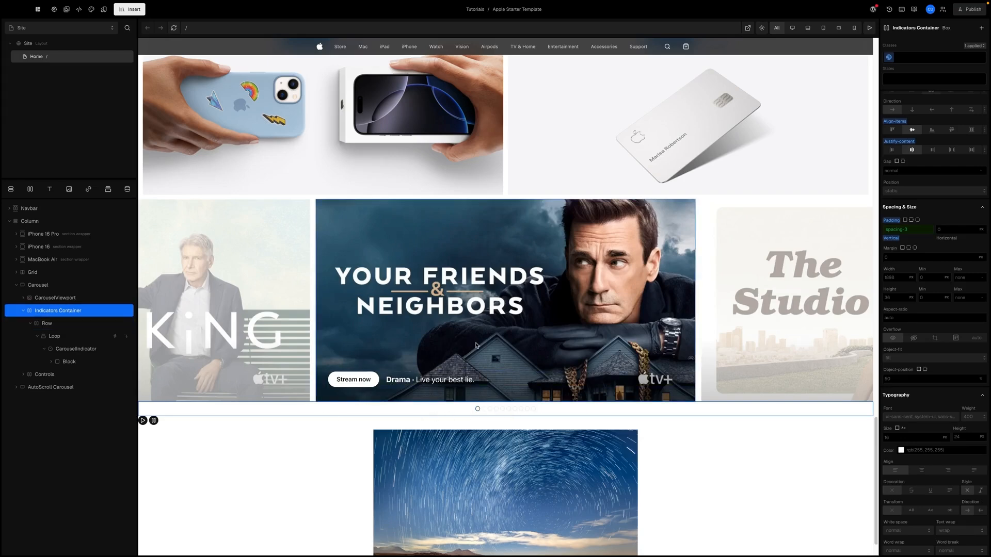
- Rename the Row inside the Indicators Container as "Indicators"
{"action": "left_click", "coordinate": [51, 326]}
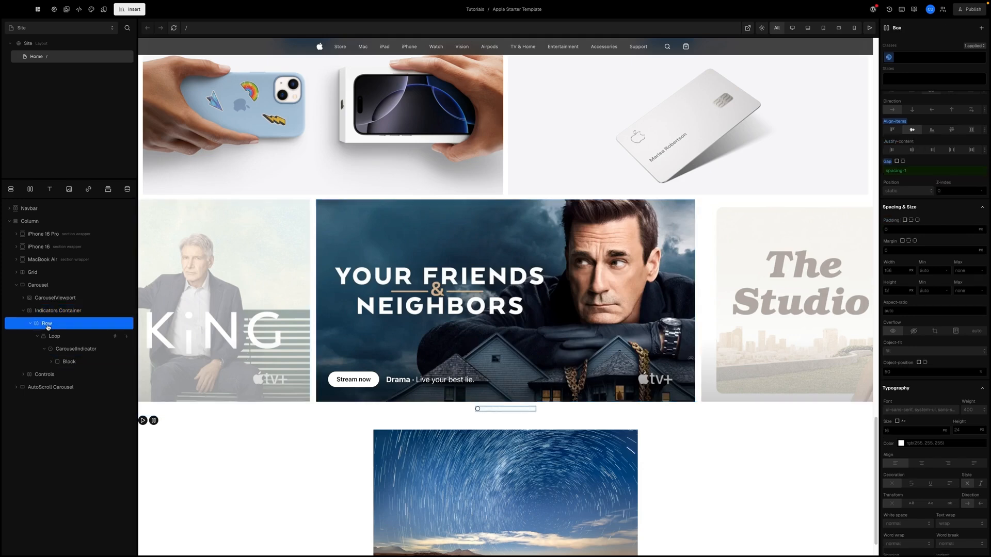
{"action": "right_click", "coordinate": [50, 327]}
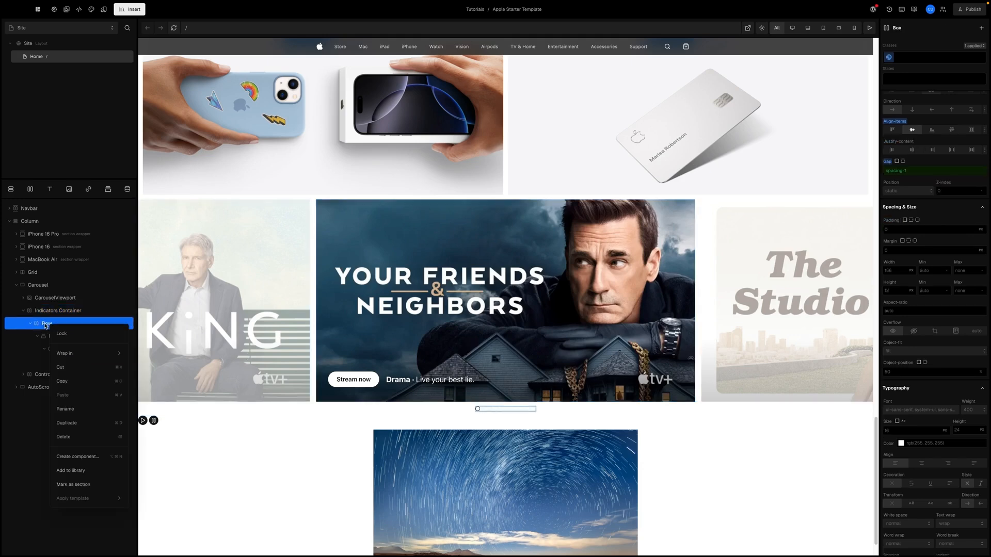
{"action": "double_click", "coordinate": [45, 324]}
{"action": "type", "text": "Ind"}
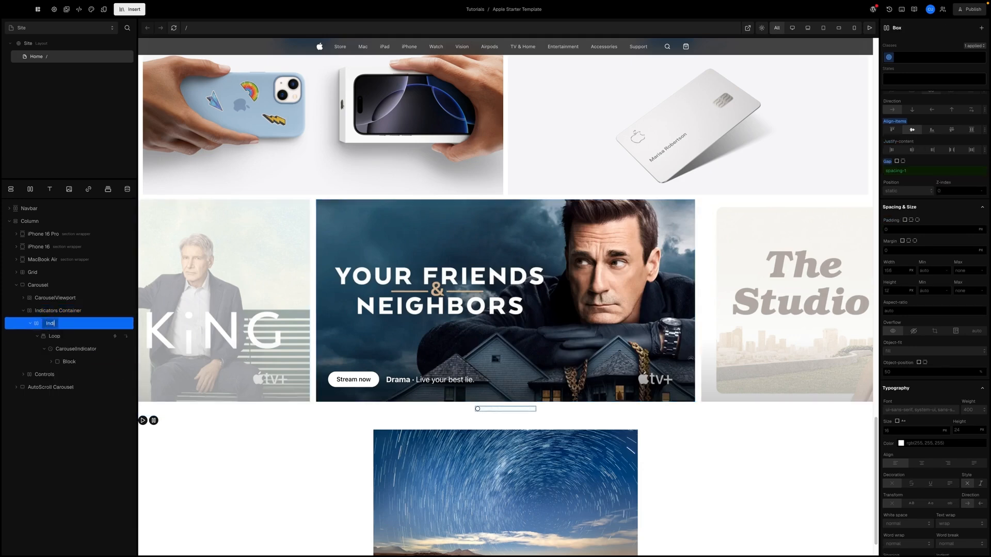
{"action": "type", "text": "icators"}
{"action": "key", "text": "Return"}
- Set the gap of the Indicators row to the spacing token 3_5
{"action": "scroll", "coordinate": [924, 228], "scroll_direction": "up", "scroll_amount": 5}
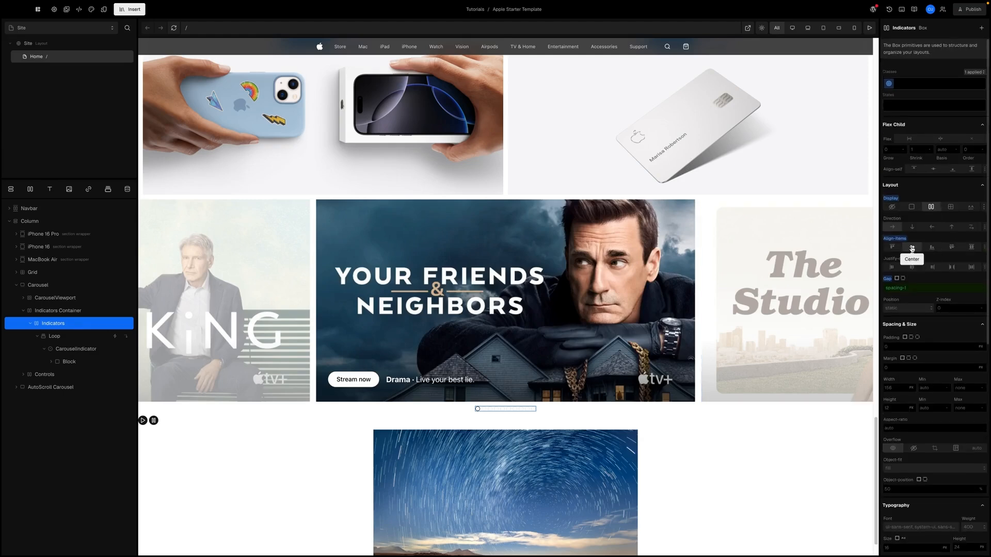
{"action": "left_click", "coordinate": [900, 290]}
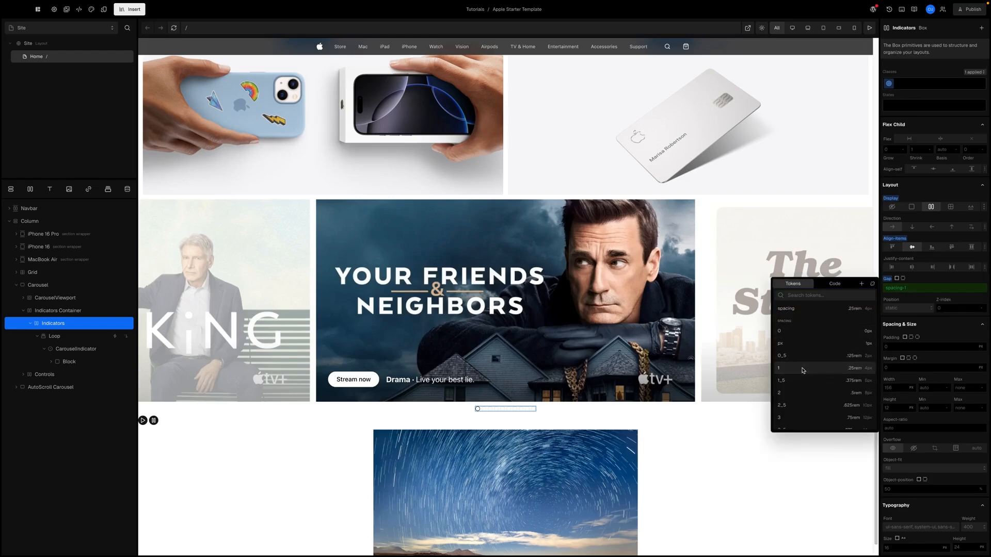
{"action": "scroll", "coordinate": [804, 369], "scroll_direction": "up", "scroll_amount": 5}
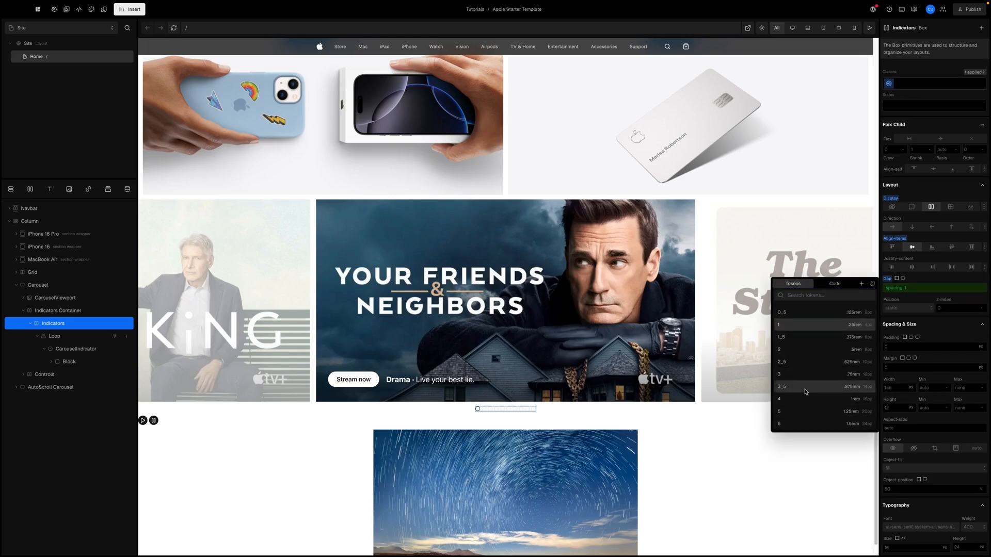
{"action": "left_click", "coordinate": [805, 386]}
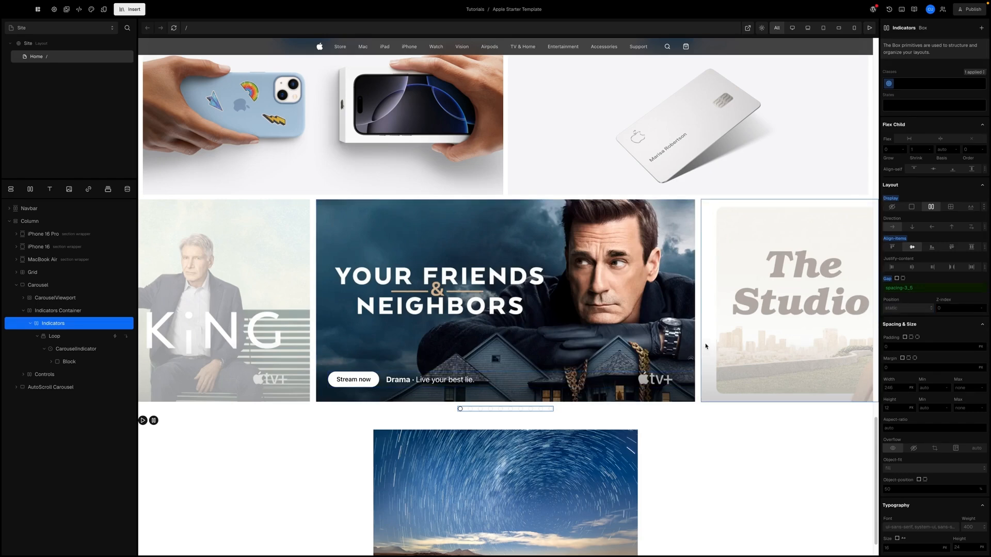
- Bind the items of the Loop inside Indicators to the Carousel's scrollSnapList variable
{"action": "left_click", "coordinate": [57, 339]}
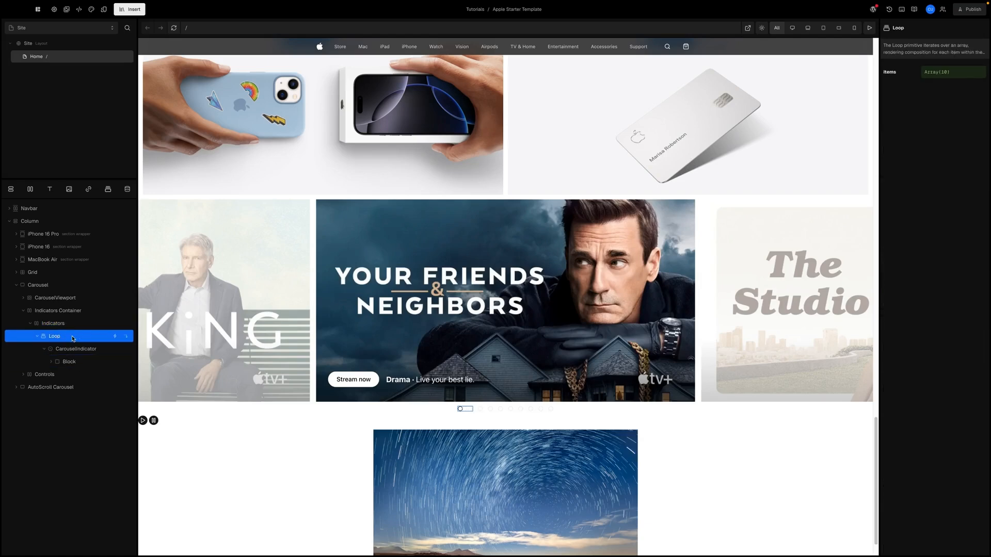
{"action": "left_click", "coordinate": [933, 73]}
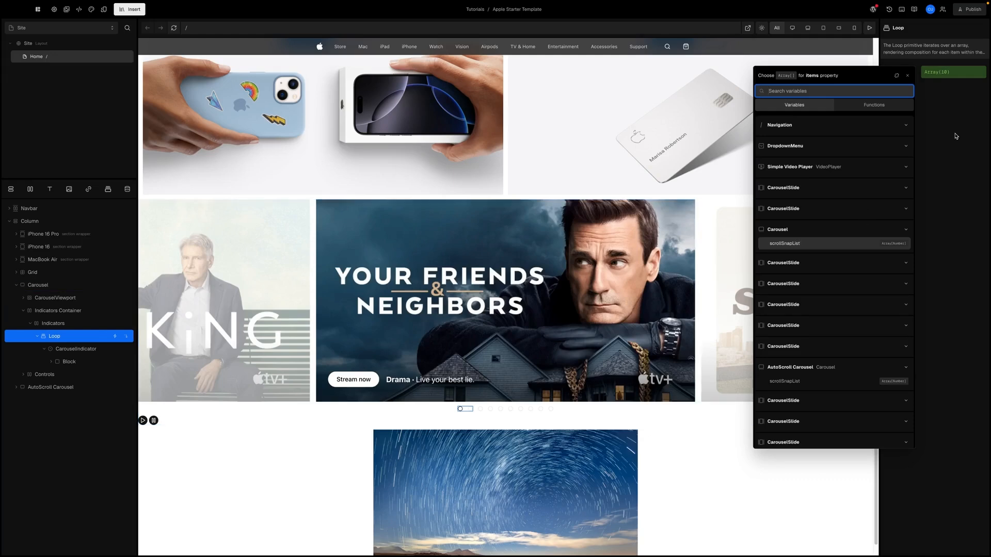
{"action": "left_click", "coordinate": [802, 242]}
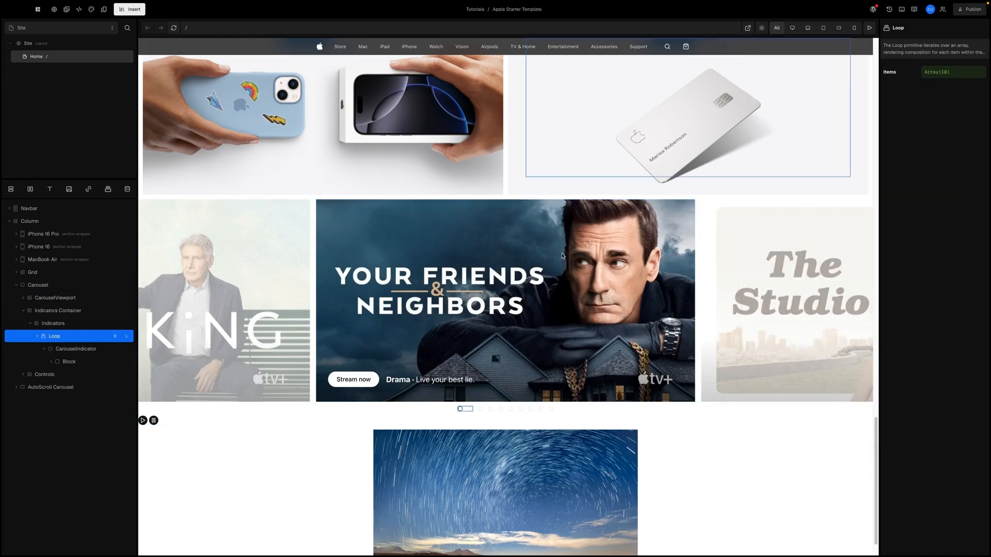
- Set both the width and height of the CarouselIndicator's Block to the spacing token 2
{"action": "left_click", "coordinate": [64, 362]}
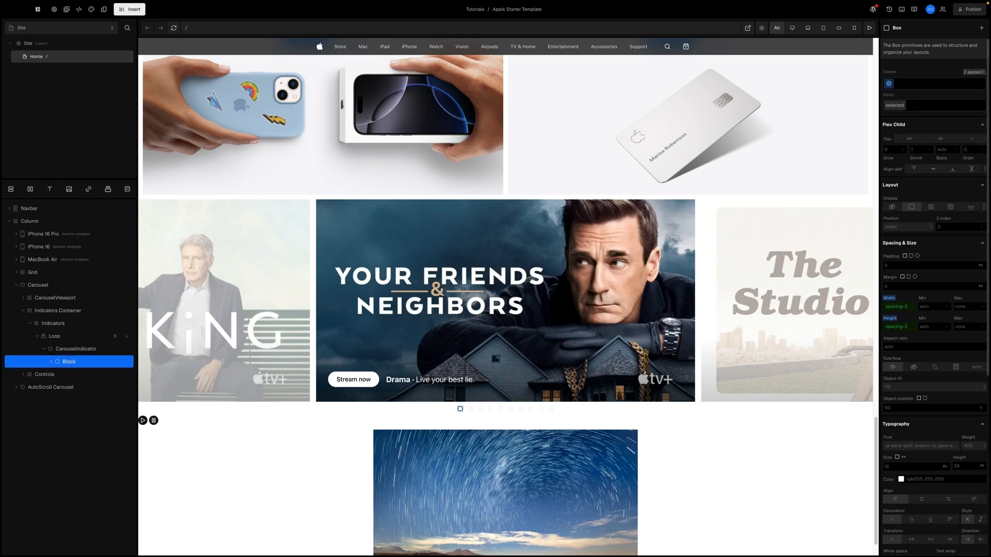
{"action": "scroll", "coordinate": [907, 227], "scroll_direction": "down", "scroll_amount": 1}
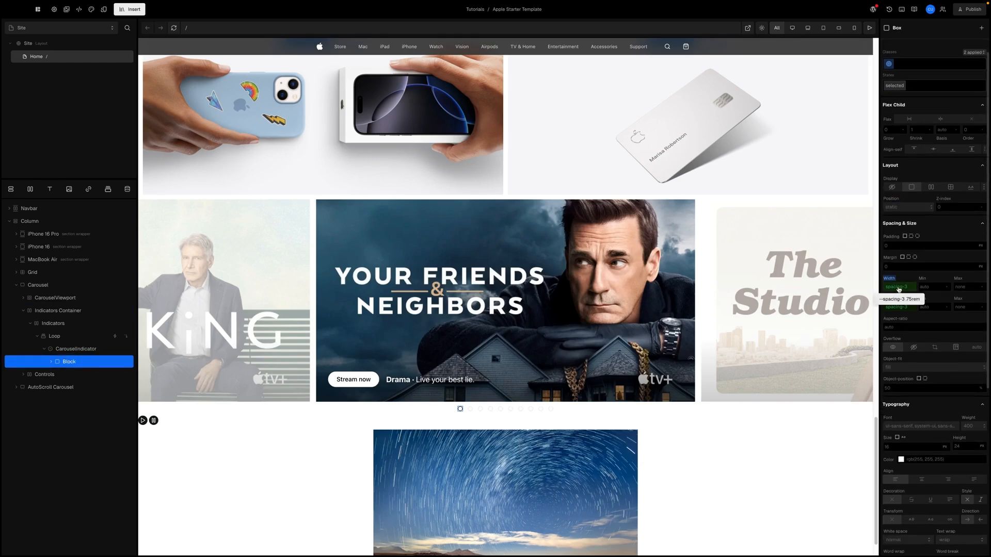
{"action": "left_click", "coordinate": [899, 288]}
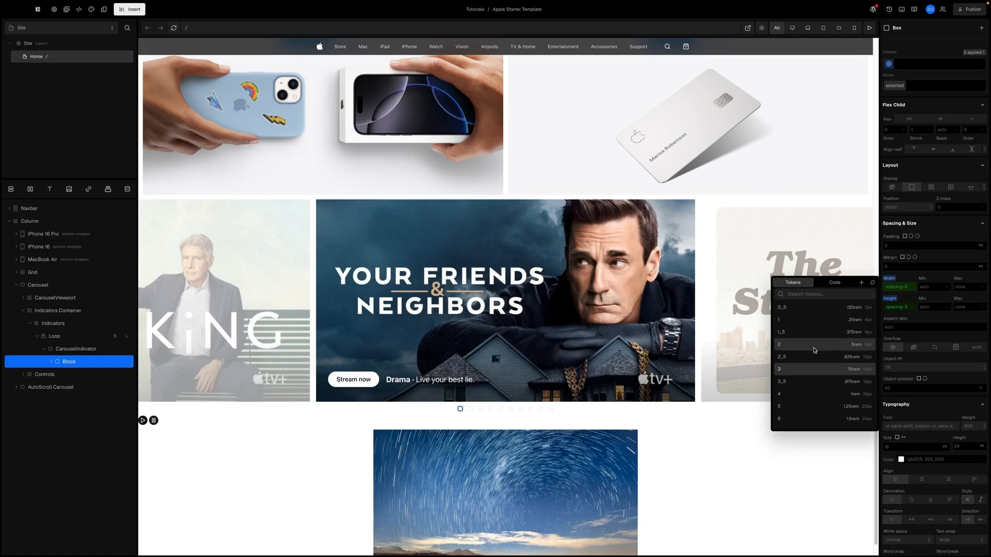
{"action": "left_click", "coordinate": [814, 350]}
{"action": "left_click", "coordinate": [894, 308]}
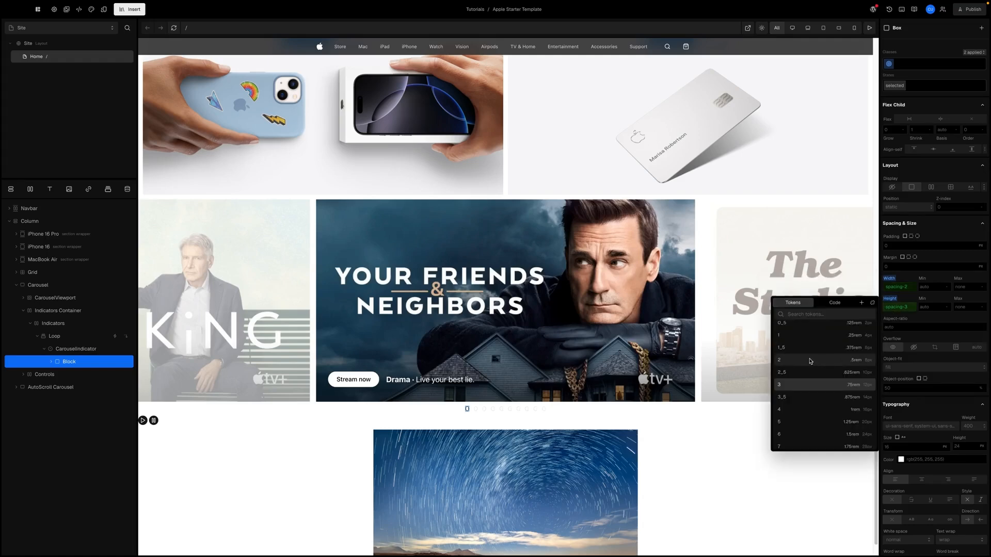
{"action": "left_click", "coordinate": [810, 361]}
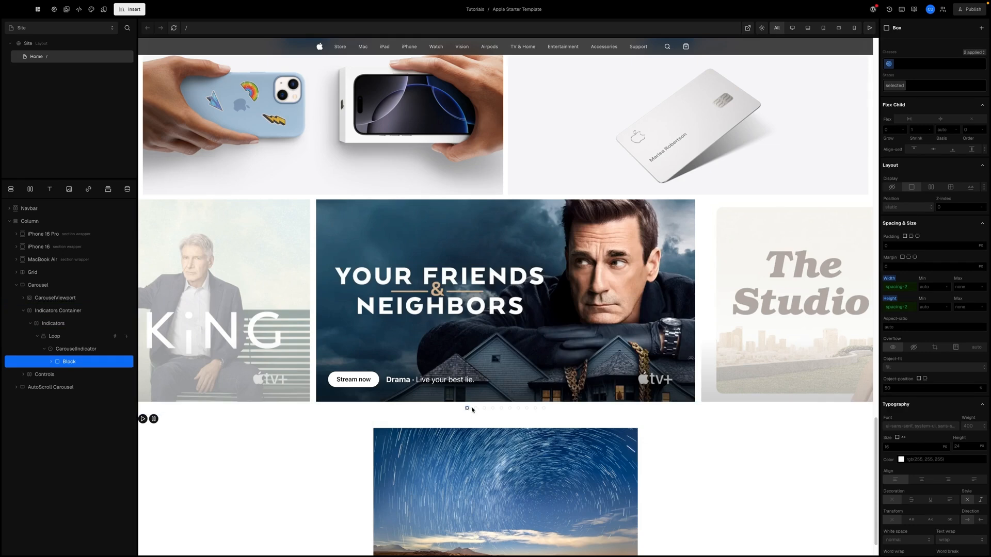
- Give the indicator Block a black #000000 background color at 42% opacity
{"action": "scroll", "coordinate": [937, 300], "scroll_direction": "down", "scroll_amount": 5}
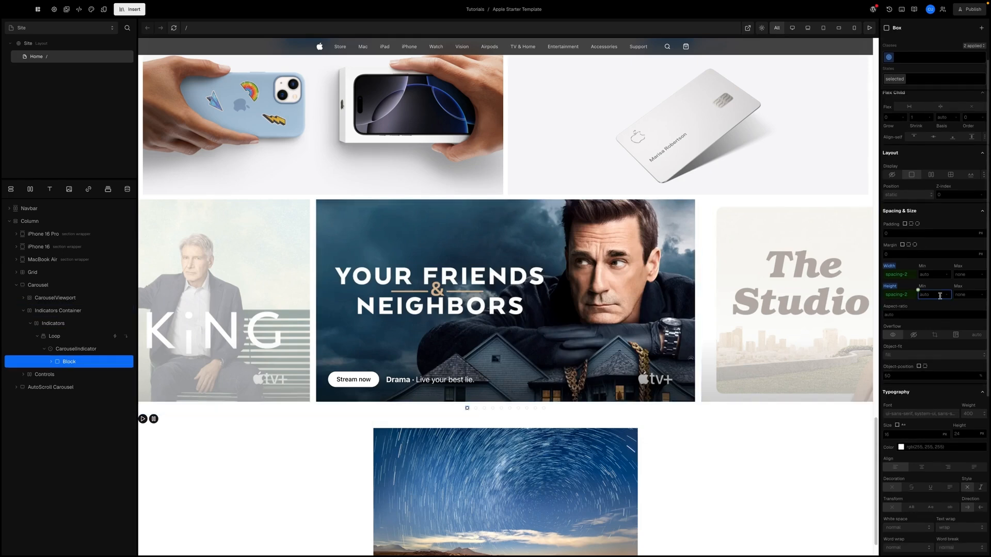
{"action": "scroll", "coordinate": [940, 296], "scroll_direction": "down", "scroll_amount": 6}
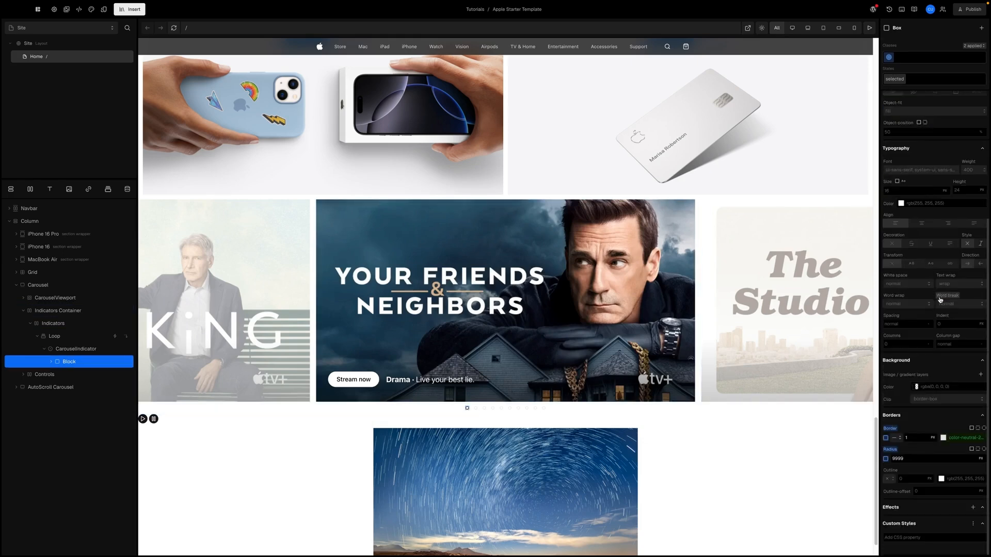
{"action": "left_click", "coordinate": [919, 388]}
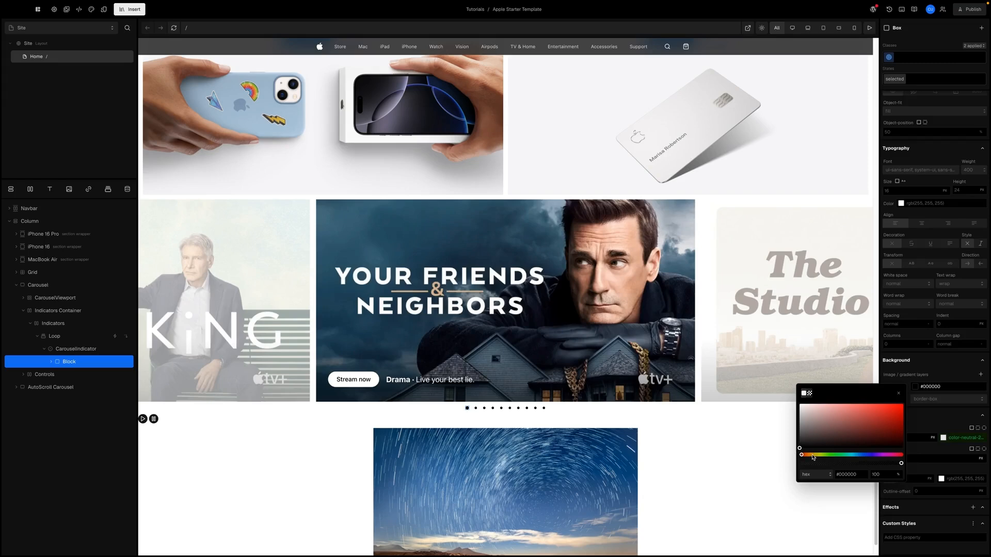
{"action": "left_click", "coordinate": [881, 475]}
{"action": "type", "text": "42"}
{"action": "key", "text": "Return"}
{"action": "key", "text": "Escape"}
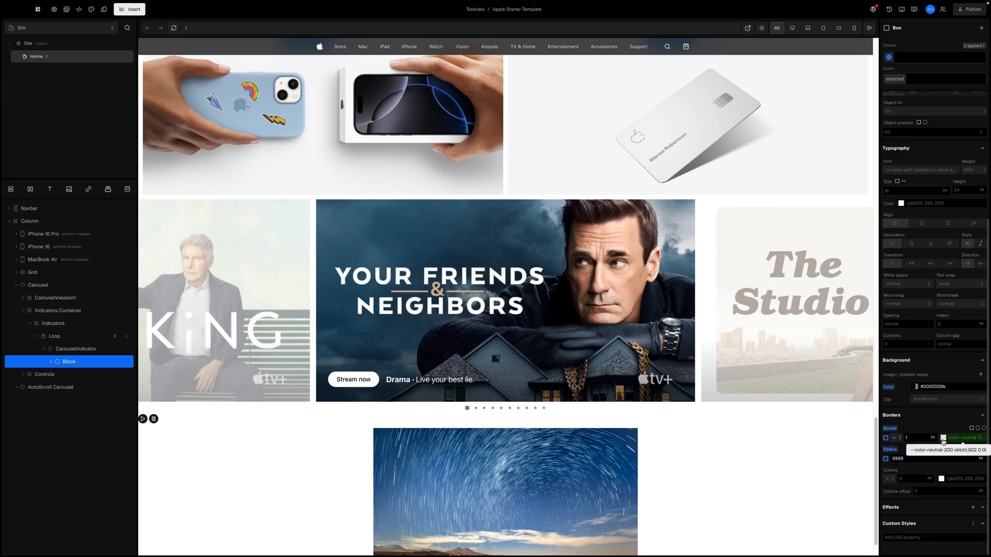
- Detach the indicator Block's border color from its token and set it to black #000000 at 42% opacity
{"action": "left_click", "coordinate": [943, 440]}
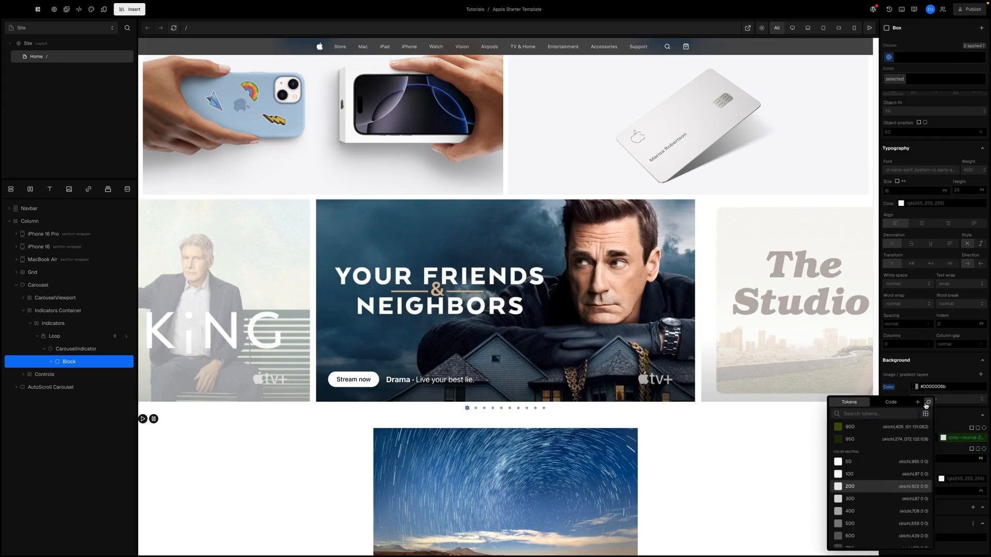
{"action": "left_click", "coordinate": [928, 404]}
{"action": "left_click", "coordinate": [944, 438]}
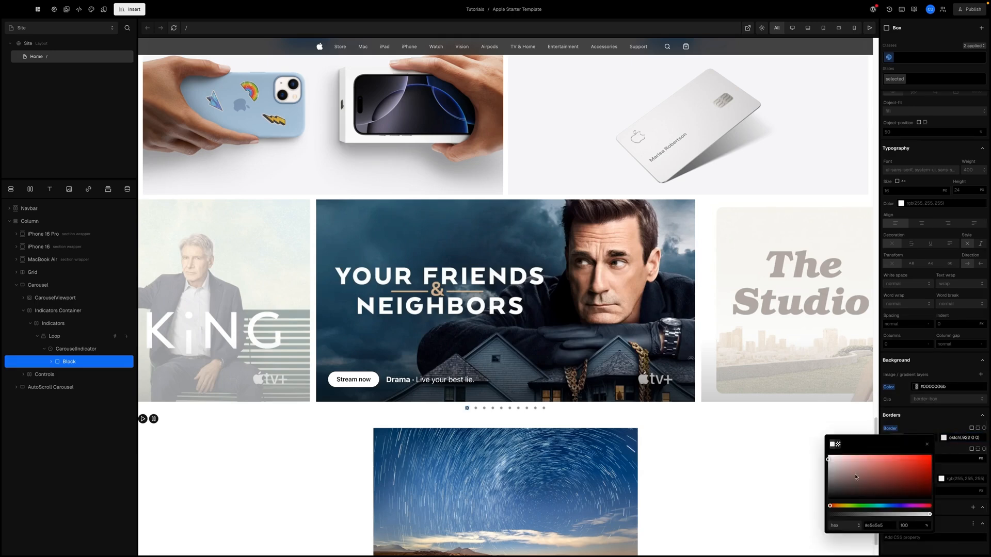
{"action": "left_click_drag", "start_coordinate": [828, 461], "coordinate": [820, 502]}
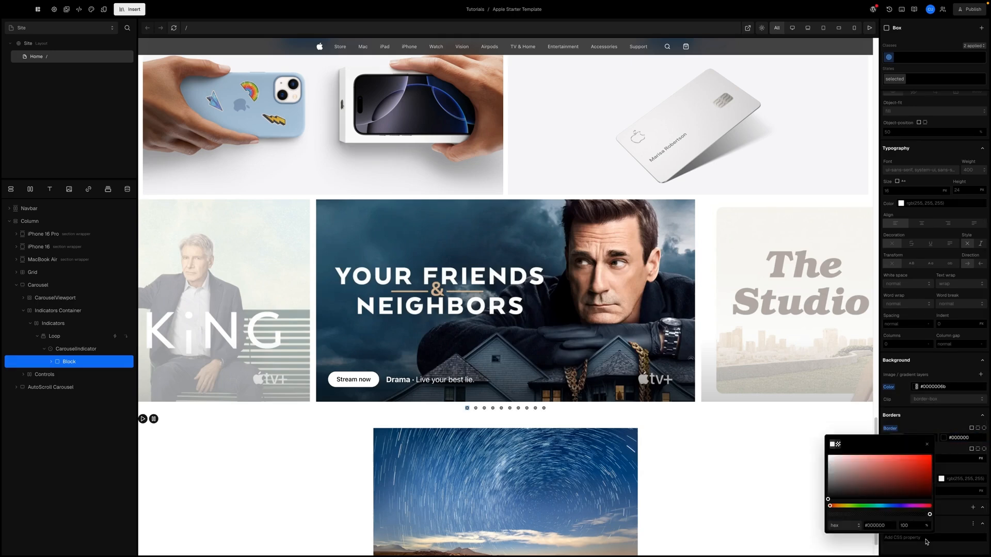
{"action": "left_click", "coordinate": [908, 526]}
{"action": "type", "text": "42"}
{"action": "key", "text": "Return"}
{"action": "left_click", "coordinate": [939, 432]}
{"action": "left_click", "coordinate": [922, 491]}
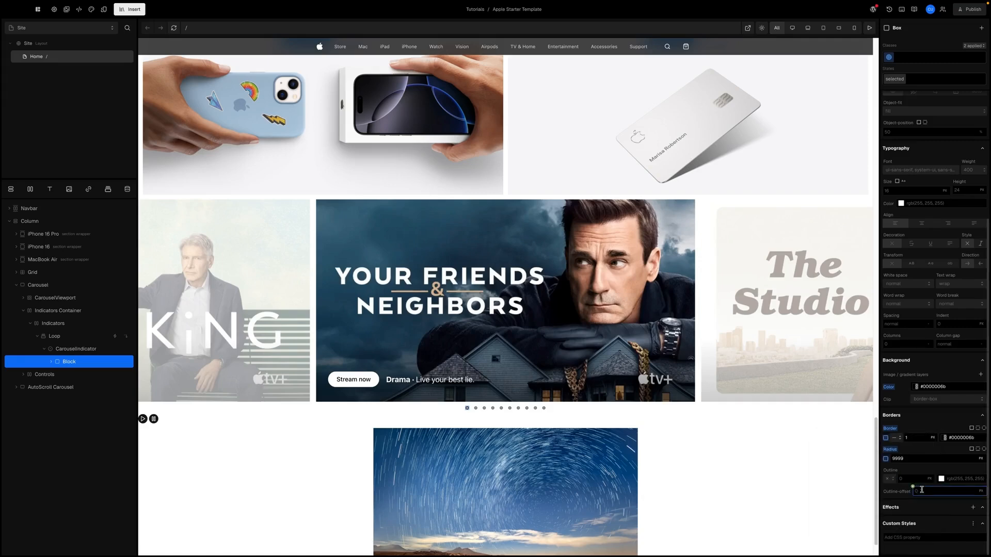
- Add a Transition effect to the indicator Block with a duration of 0.1 s
{"action": "left_click", "coordinate": [973, 507]}
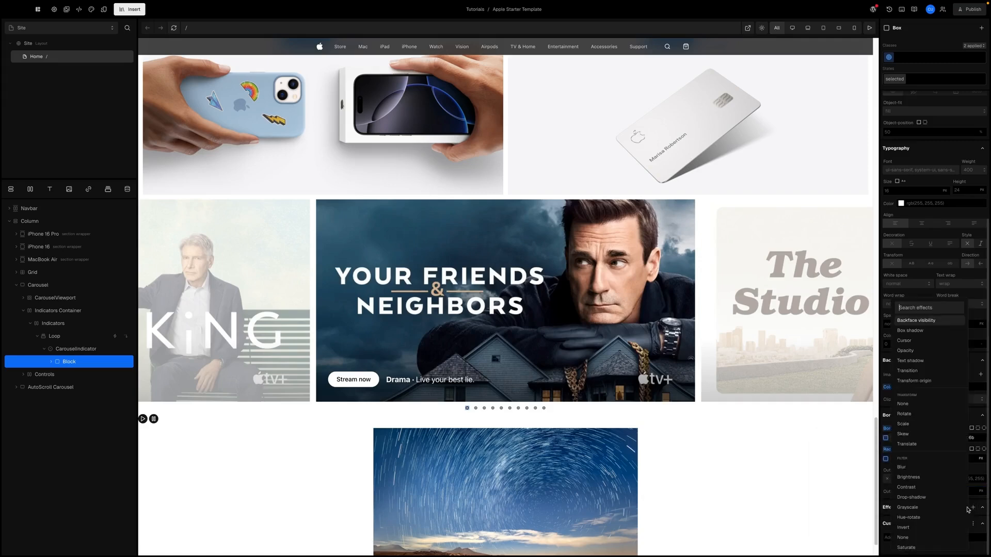
{"action": "left_click", "coordinate": [924, 371]}
{"action": "left_click", "coordinate": [909, 507]}
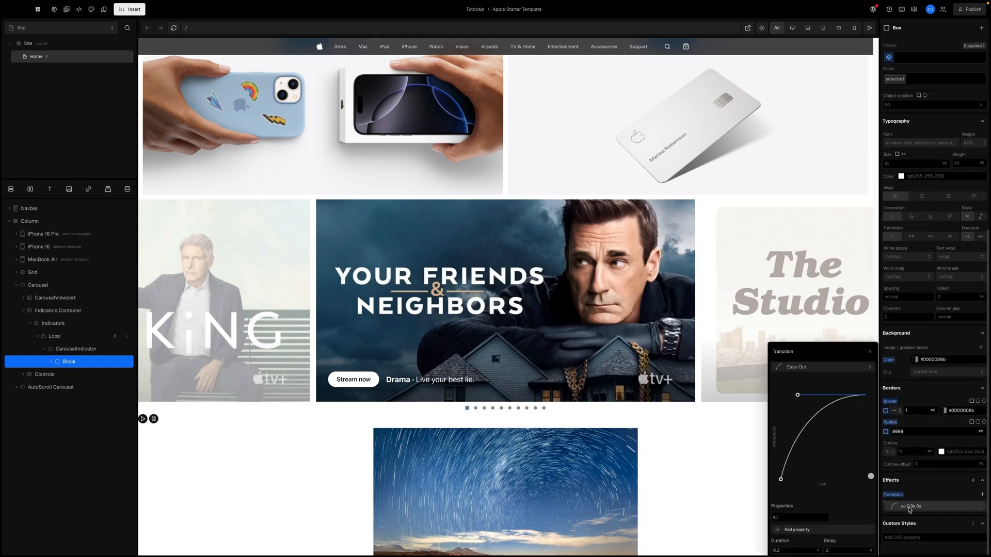
{"action": "left_click", "coordinate": [784, 549]}
{"action": "key", "text": "BackSpace"}
{"action": "type", "text": "1"}
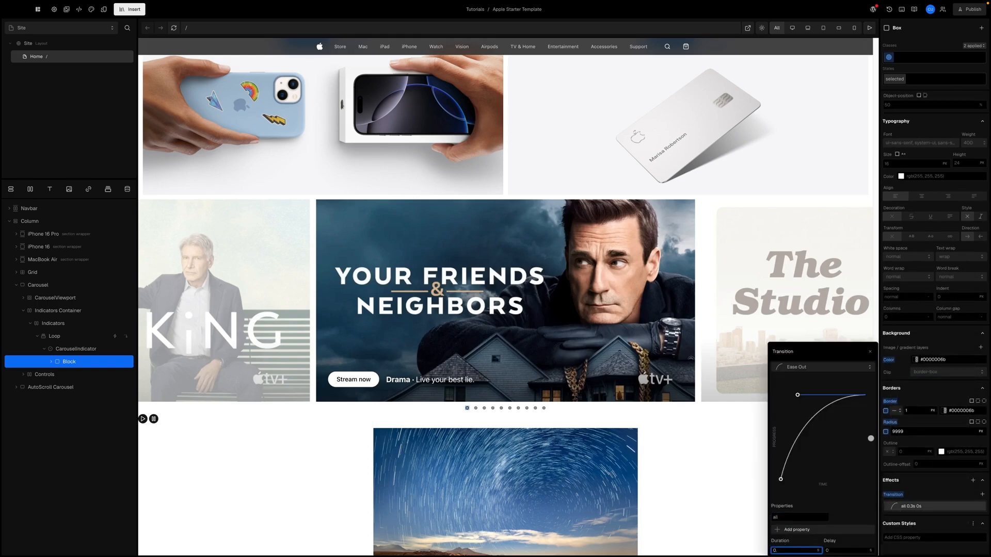
{"action": "left_click", "coordinate": [931, 486]}
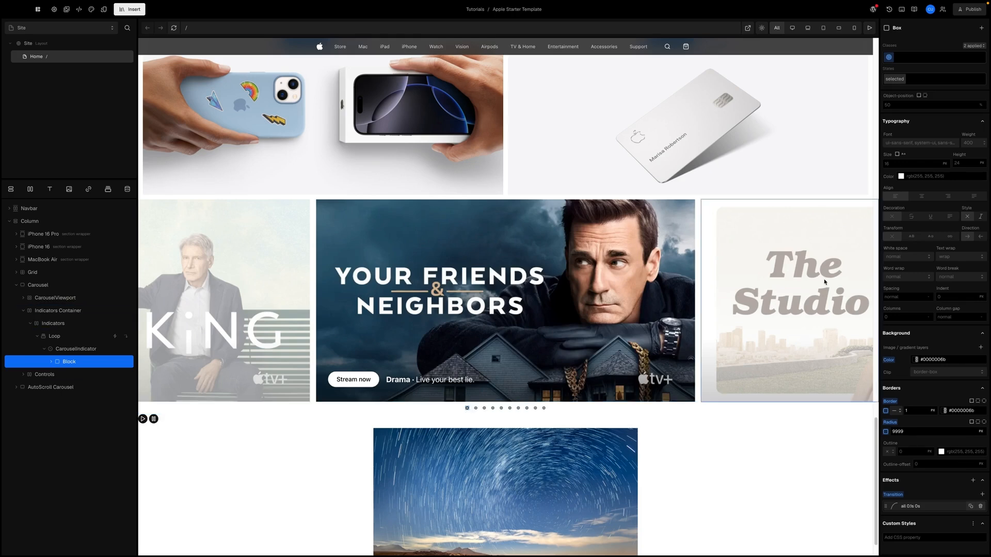
- Set the background color of the indicator Block's selected state to black #000000 at 80% opacity
{"action": "scroll", "coordinate": [907, 113], "scroll_direction": "up", "scroll_amount": 2}
{"action": "scroll", "coordinate": [907, 113], "scroll_direction": "up", "scroll_amount": 5}
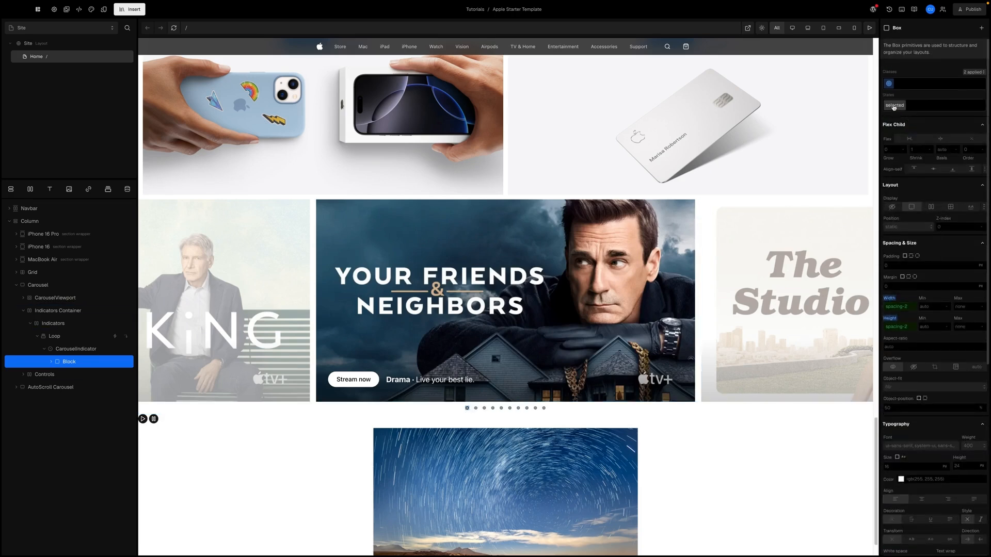
{"action": "left_click", "coordinate": [897, 107]}
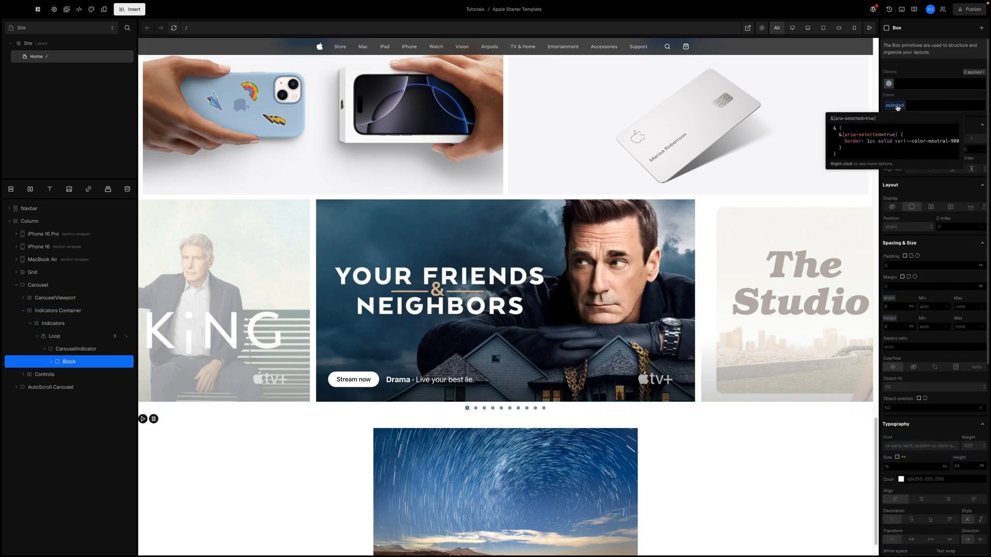
{"action": "scroll", "coordinate": [916, 265], "scroll_direction": "down", "scroll_amount": 2}
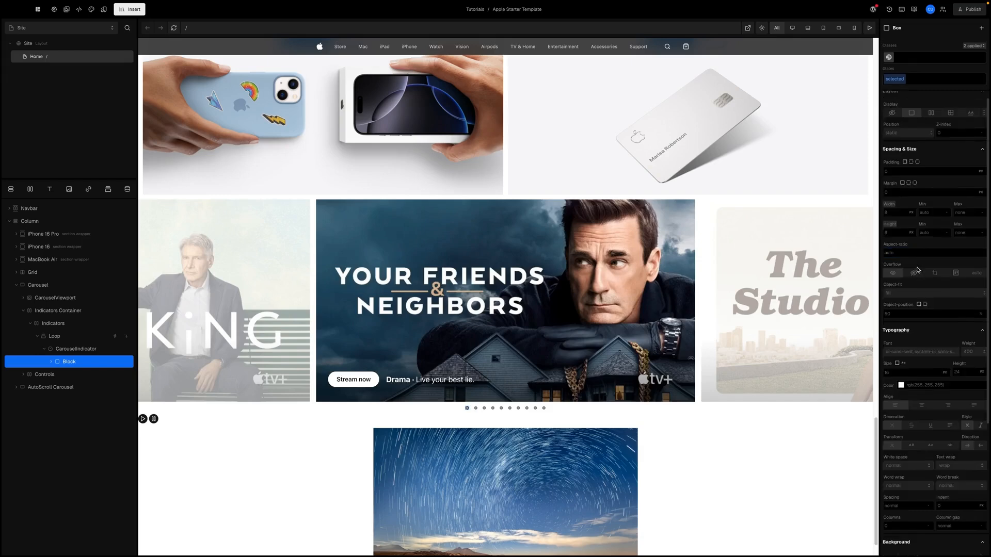
{"action": "scroll", "coordinate": [917, 269], "scroll_direction": "down", "scroll_amount": 4}
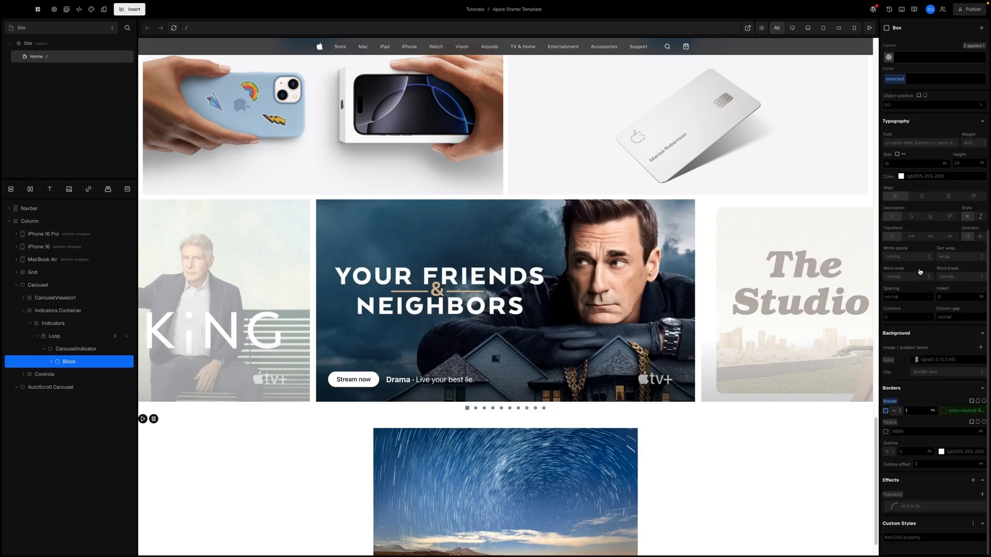
{"action": "left_click", "coordinate": [942, 411]}
{"action": "left_click", "coordinate": [879, 448]}
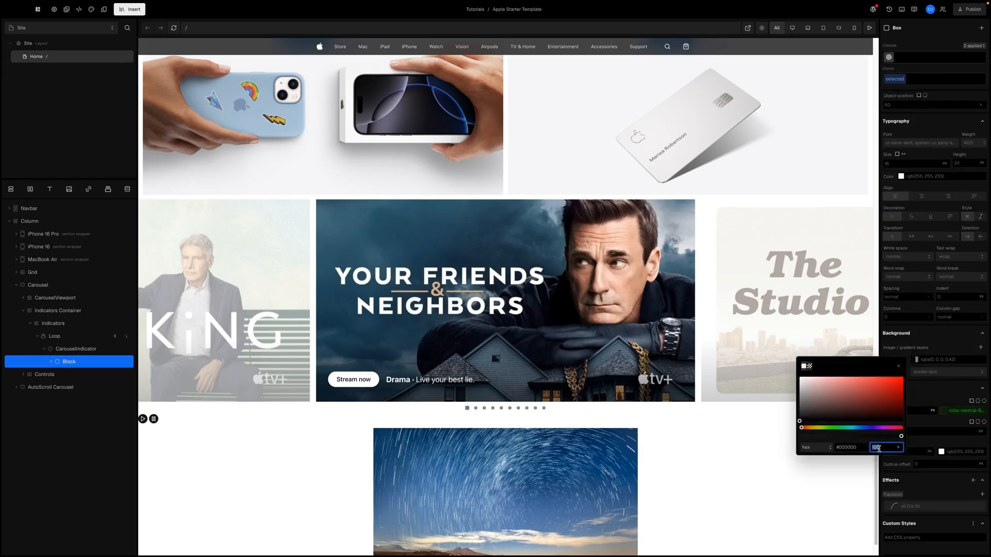
{"action": "type", "text": "80"}
{"action": "key", "text": "Return"}
{"action": "left_click", "coordinate": [916, 400]}
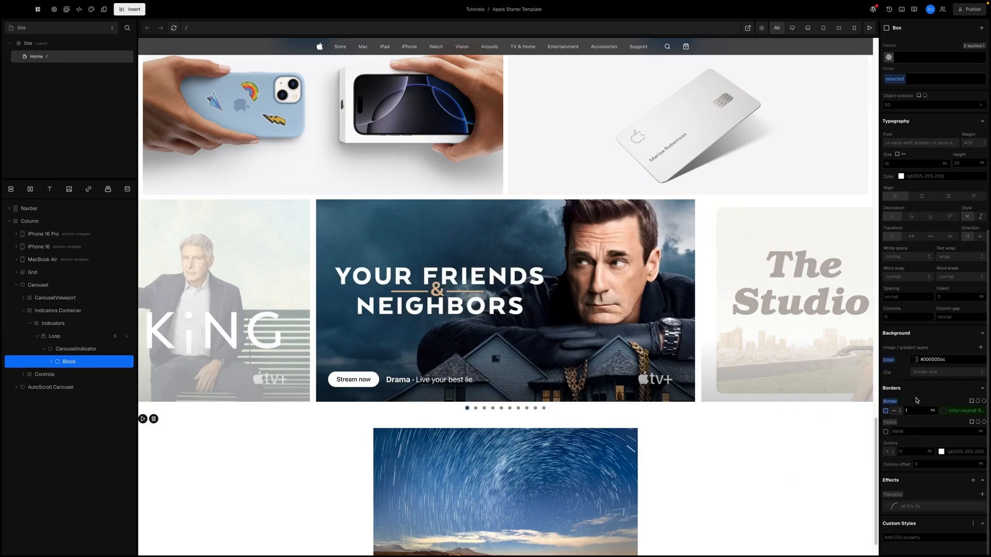
- Detach the border color of the indicator Block's selected state from its token, set it to black #000000 at 80% opacity, and preview the indicators
{"action": "left_click", "coordinate": [945, 411]}
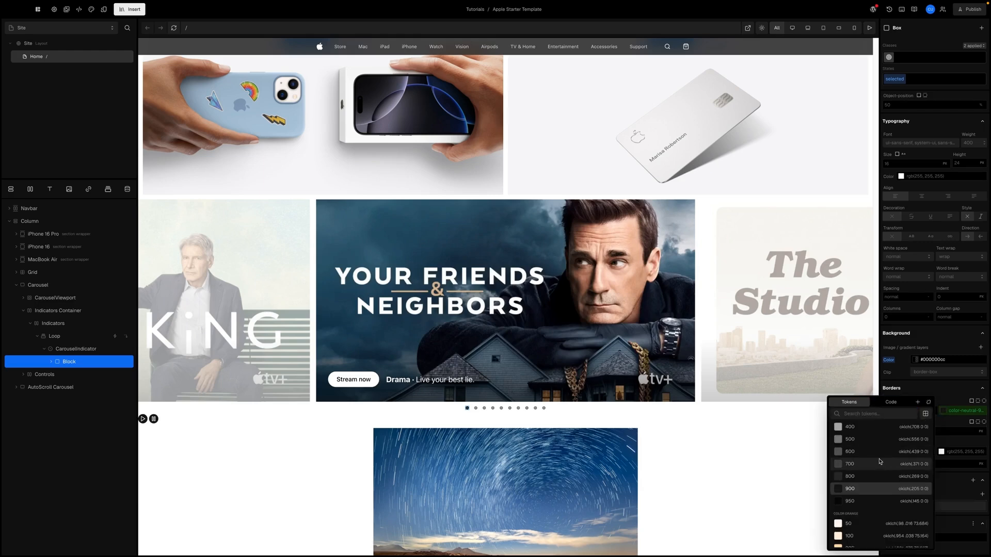
{"action": "scroll", "coordinate": [918, 425], "scroll_direction": "up", "scroll_amount": 8}
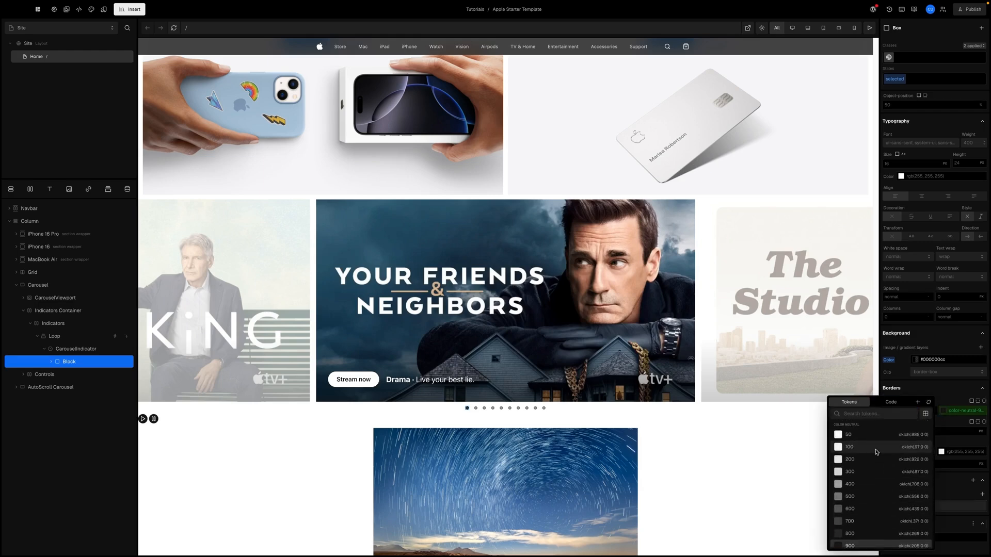
{"action": "left_click", "coordinate": [928, 402]}
{"action": "left_click", "coordinate": [945, 411]}
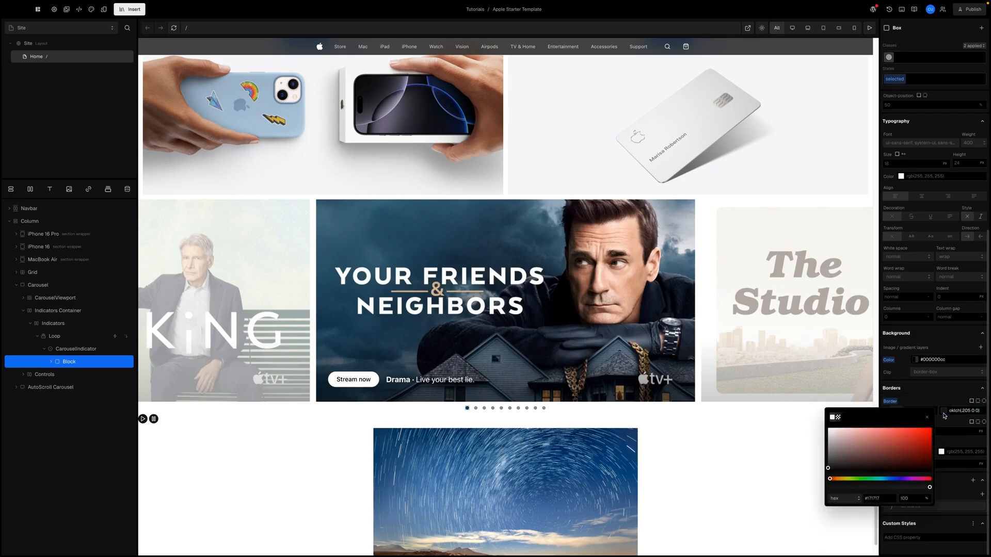
{"action": "left_click", "coordinate": [828, 472]}
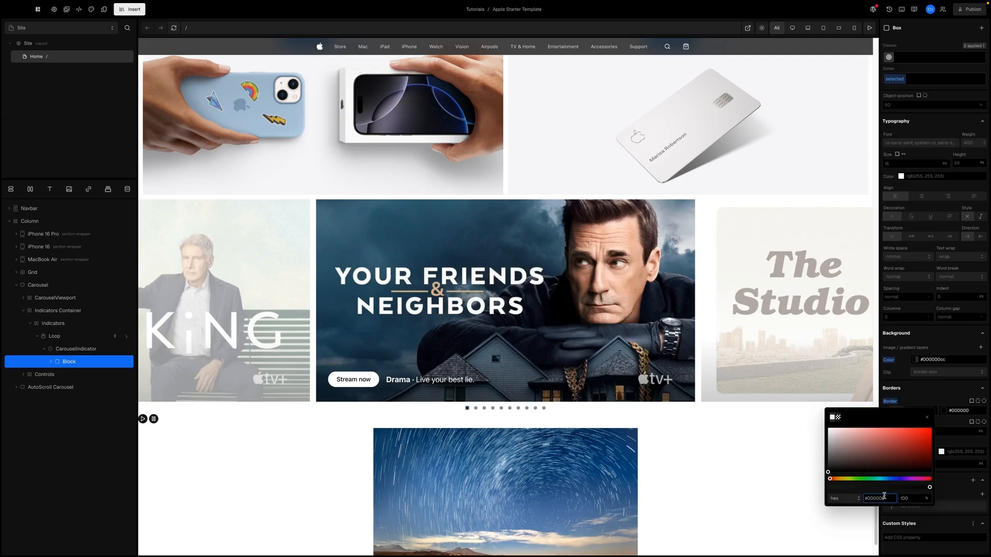
{"action": "left_click", "coordinate": [903, 498]}
{"action": "key", "text": "BackSpace"}
{"action": "key", "text": "Return"}
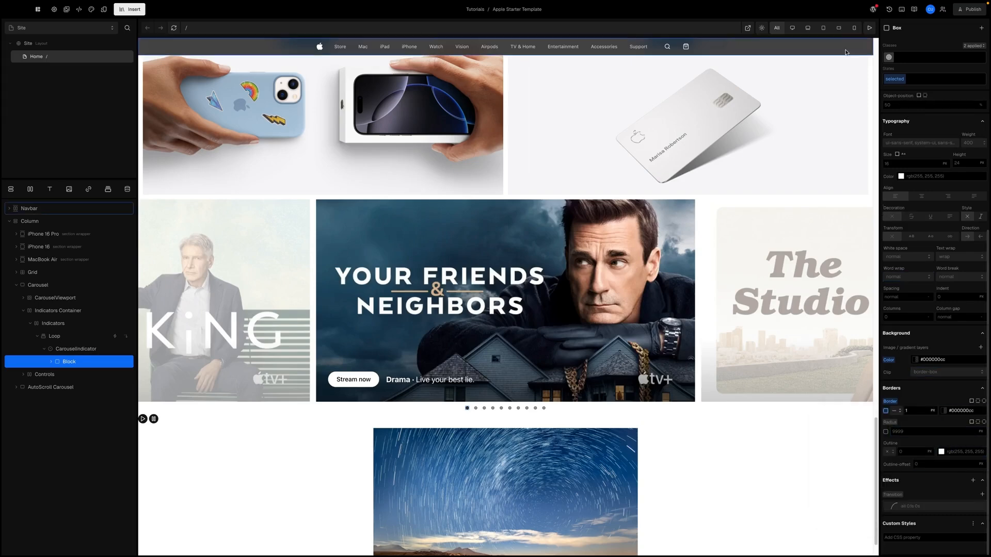
{"action": "left_click", "coordinate": [869, 28]}
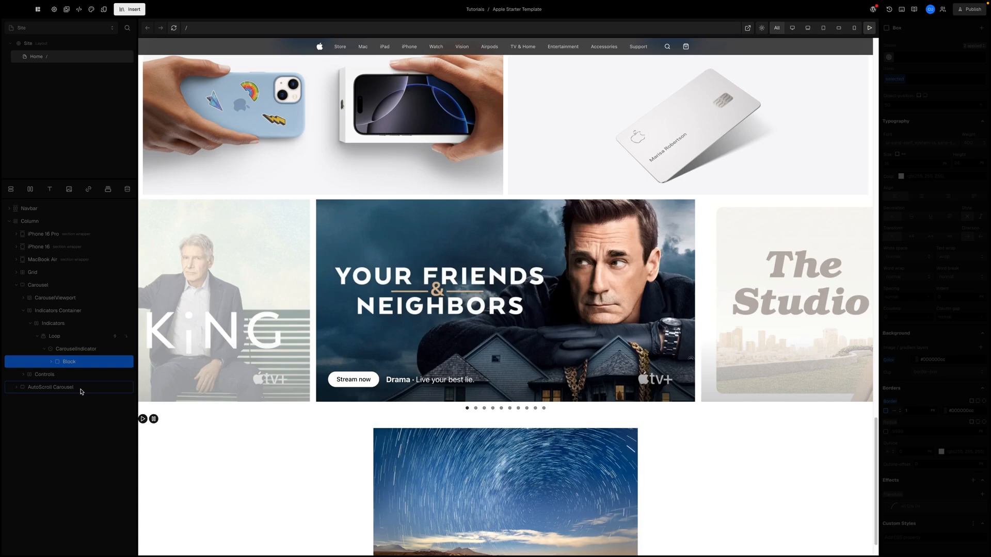
{"action": "left_click", "coordinate": [70, 362]}
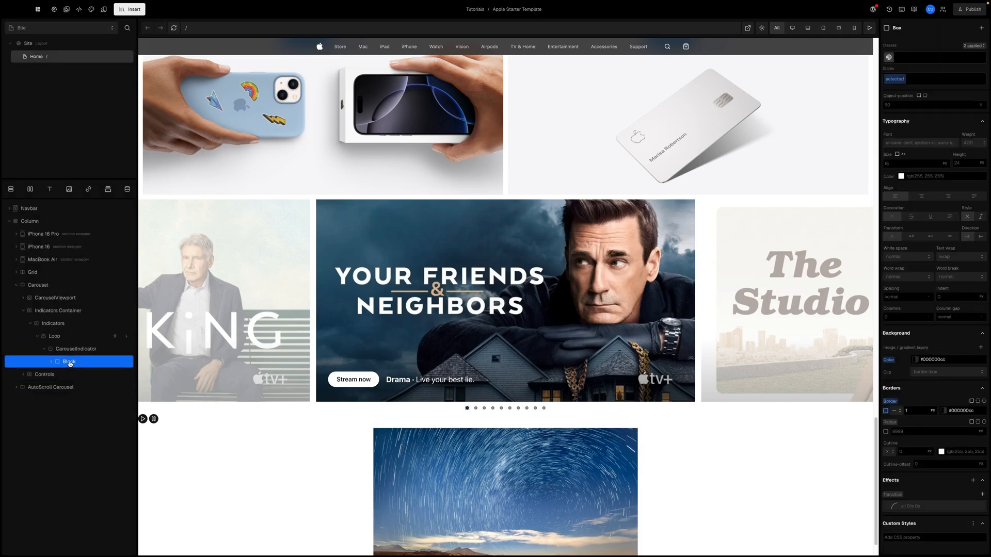
- Expand the carousel's Controls and examine how the play and stop control toggles on the published reference site
{"action": "left_click", "coordinate": [23, 311]}
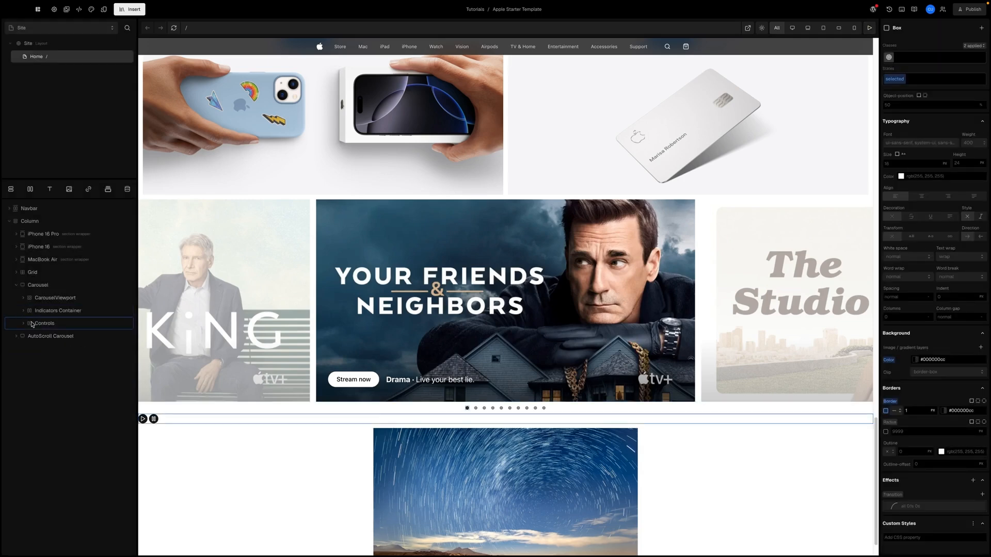
{"action": "left_click", "coordinate": [42, 325]}
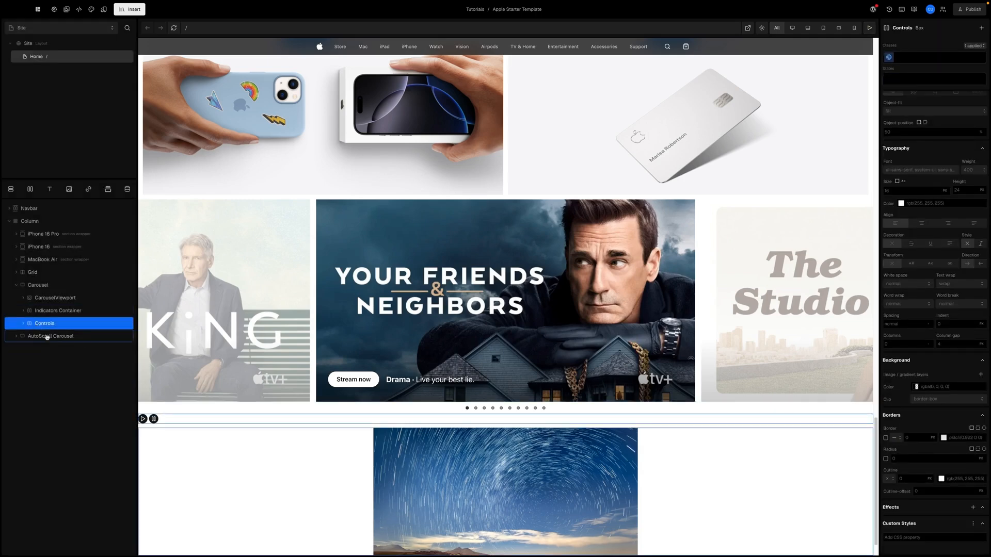
{"action": "left_click", "coordinate": [23, 324]}
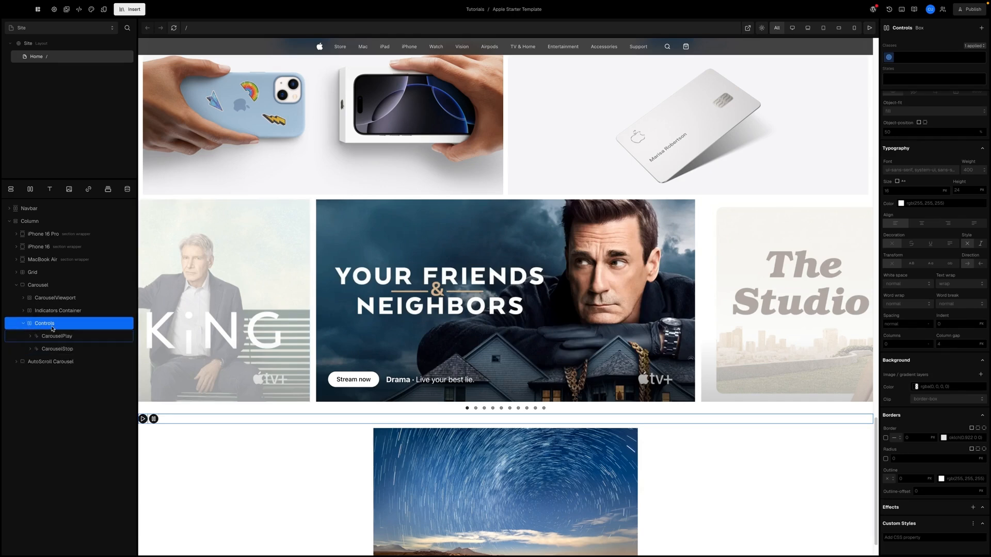
{"action": "scroll", "coordinate": [178, 371], "scroll_direction": "down", "scroll_amount": 1}
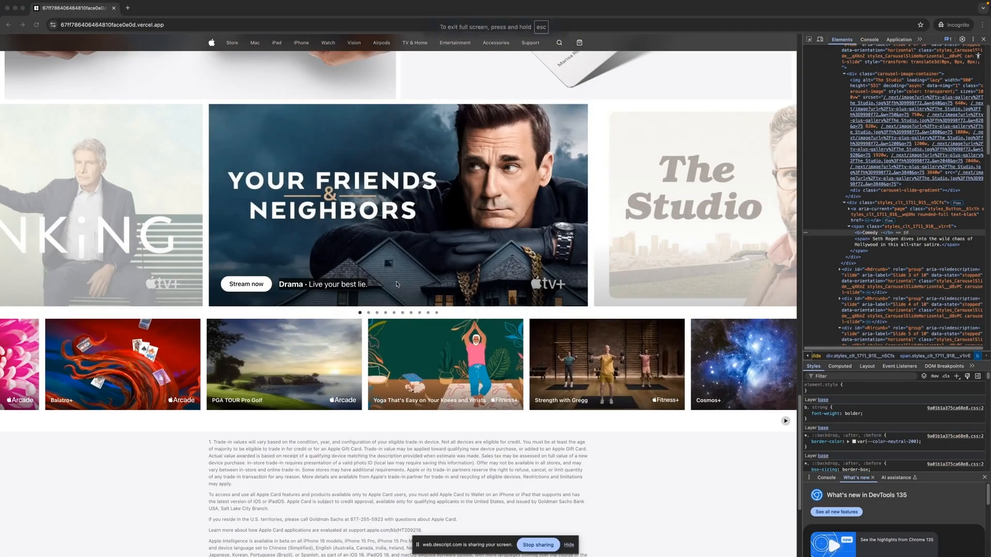
{"action": "scroll", "coordinate": [785, 402], "scroll_direction": "down", "scroll_amount": 1}
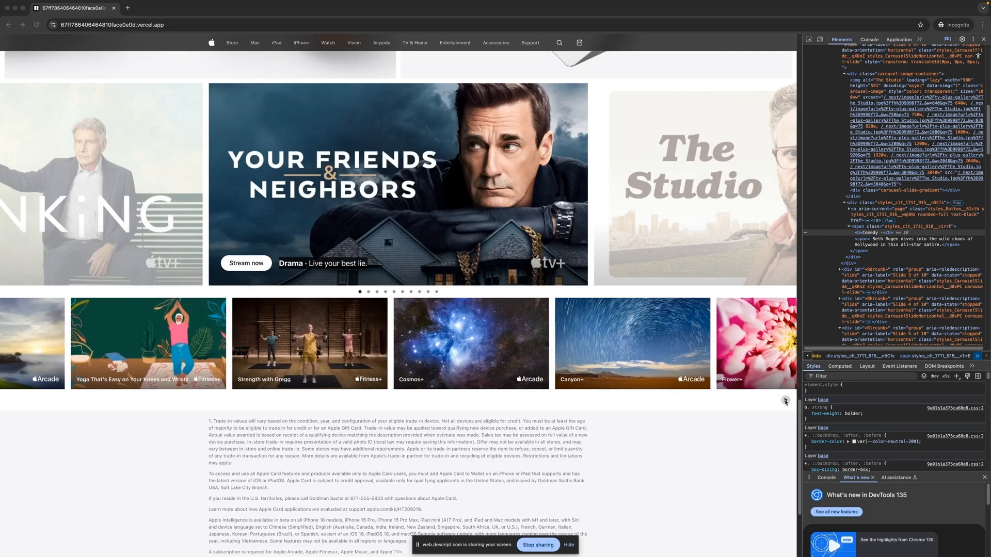
{"action": "left_click", "coordinate": [785, 400]}
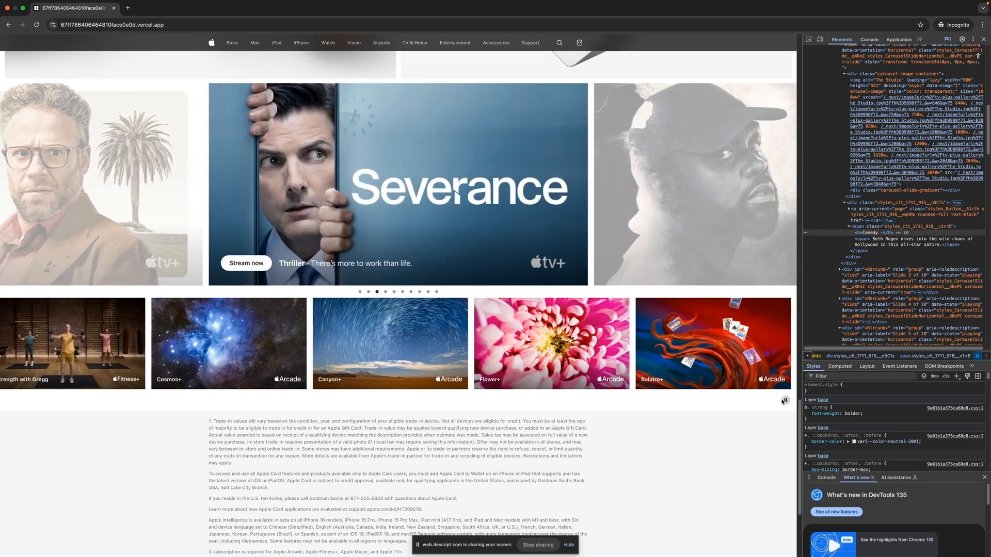
{"action": "left_click", "coordinate": [785, 401]}
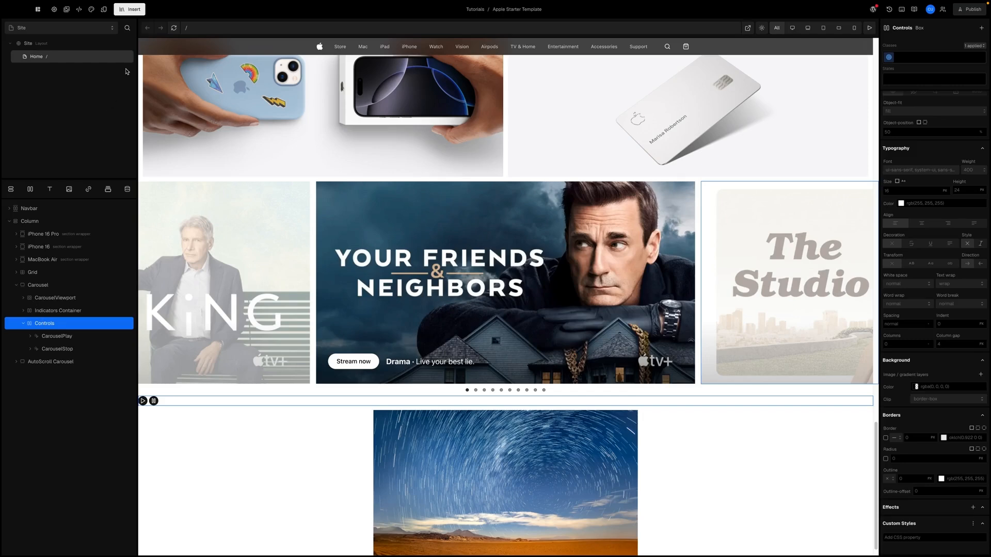
- Insert an If logic component into the carousel's Controls box and duplicate it
{"action": "left_click", "coordinate": [129, 10]}
{"action": "mouse_move", "coordinate": [165, 62]}
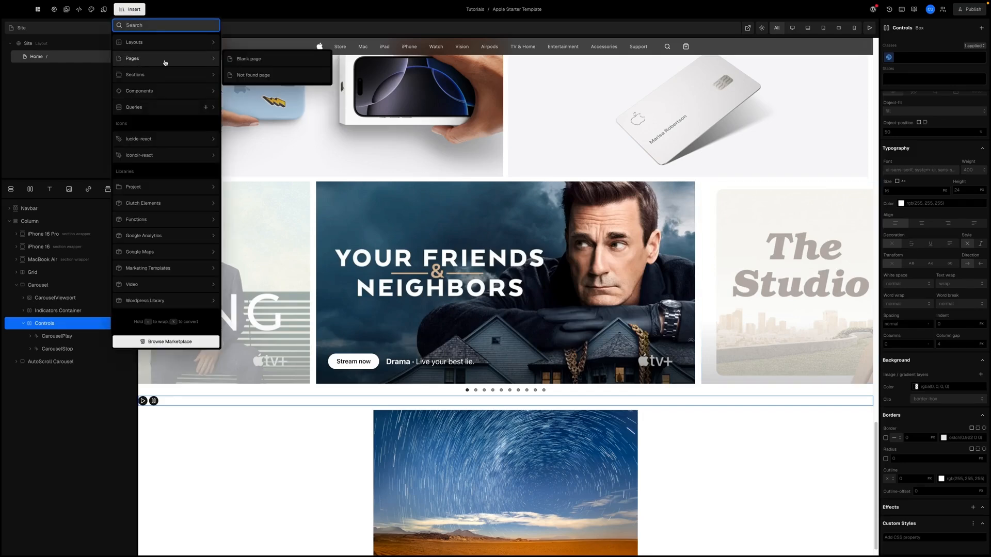
{"action": "mouse_move", "coordinate": [156, 101]}
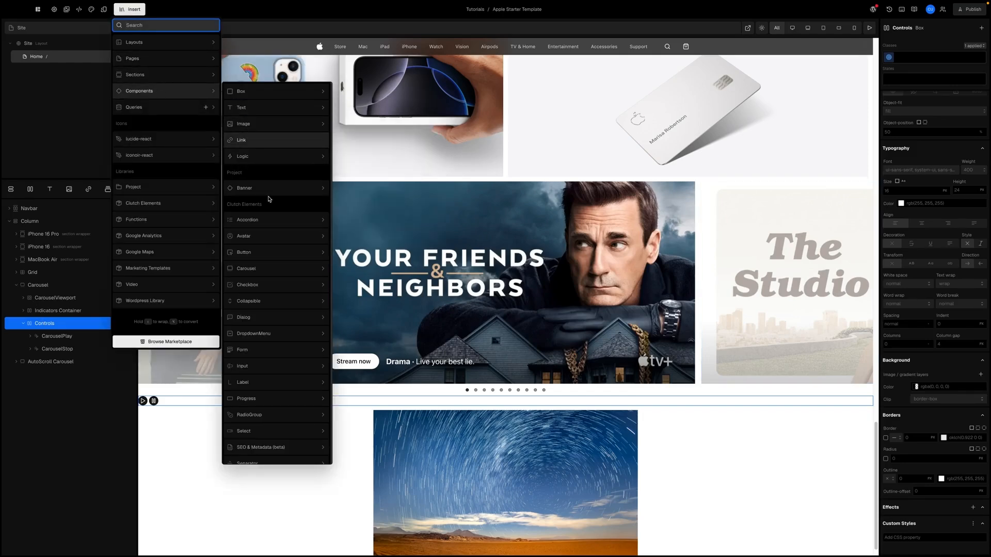
{"action": "mouse_move", "coordinate": [243, 106]}
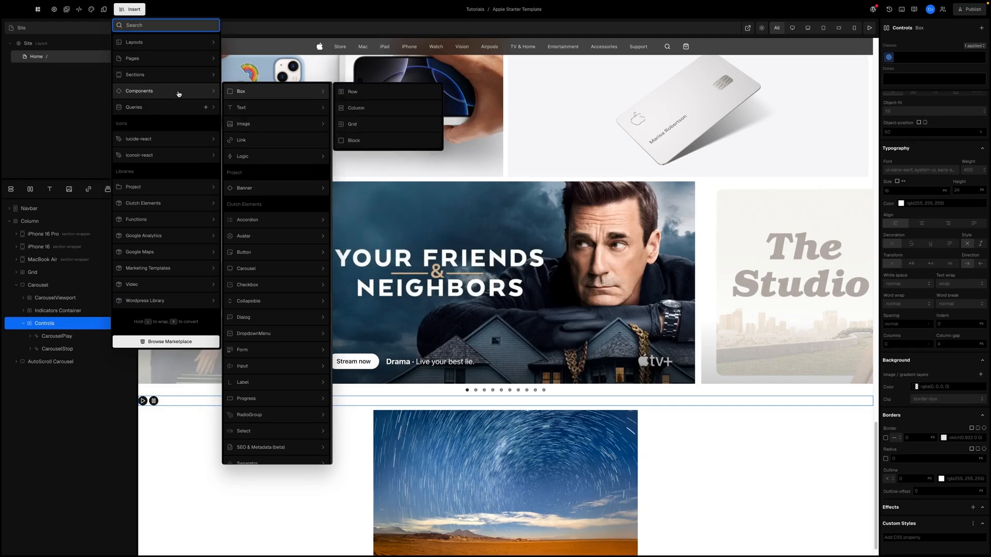
{"action": "mouse_move", "coordinate": [265, 159]}
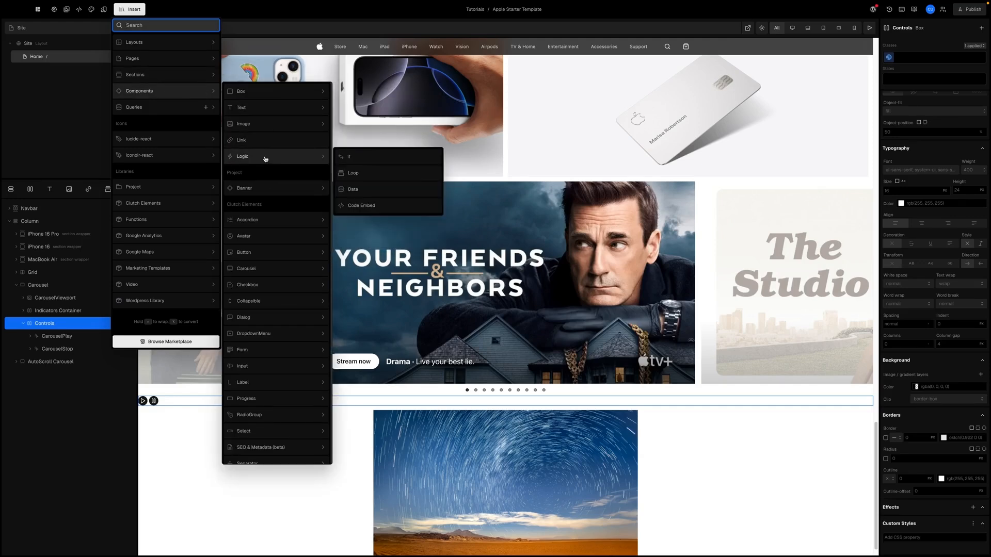
{"action": "left_click", "coordinate": [356, 161]}
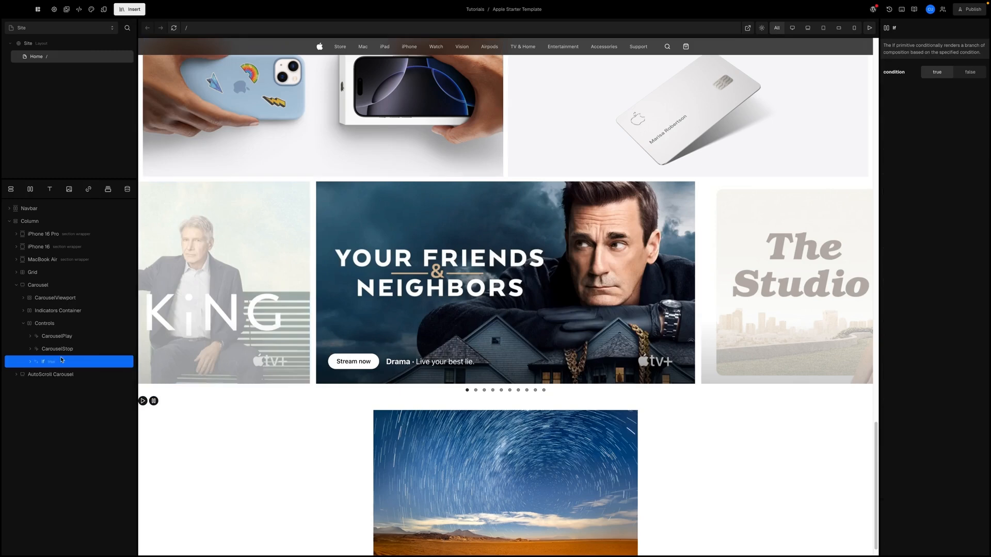
{"action": "key", "text": "ctrl+d"}
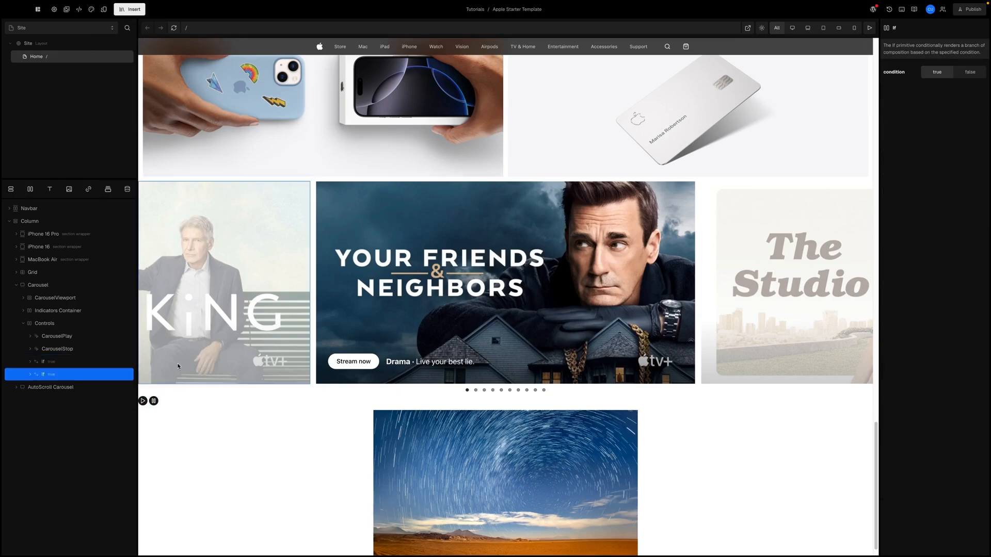
- Rearrange the Controls so that CarouselPlay is nested in the first If and CarouselStop in the second
{"action": "left_click", "coordinate": [53, 376]}
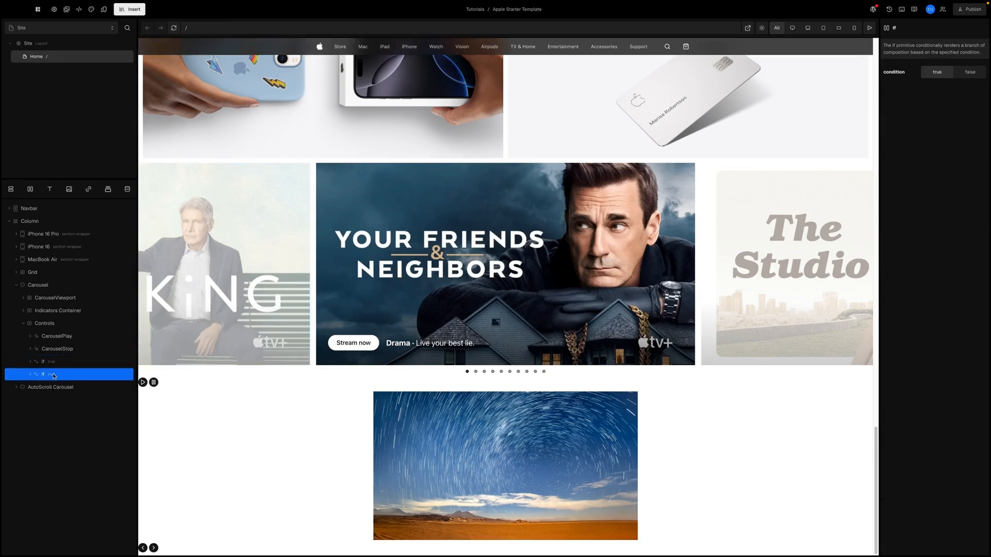
{"action": "left_click_drag", "start_coordinate": [57, 379], "coordinate": [56, 338]}
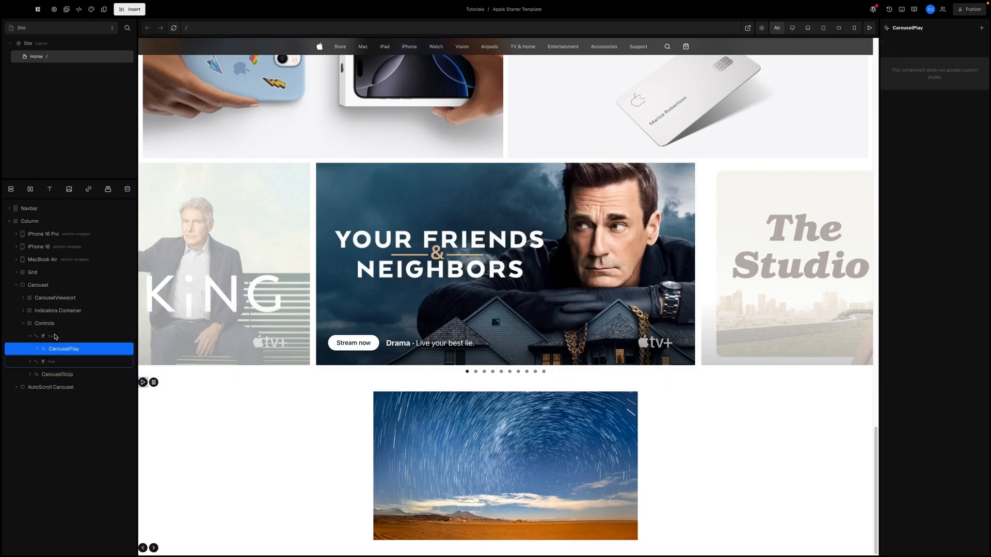
{"action": "left_click_drag", "start_coordinate": [67, 378], "coordinate": [55, 377]}
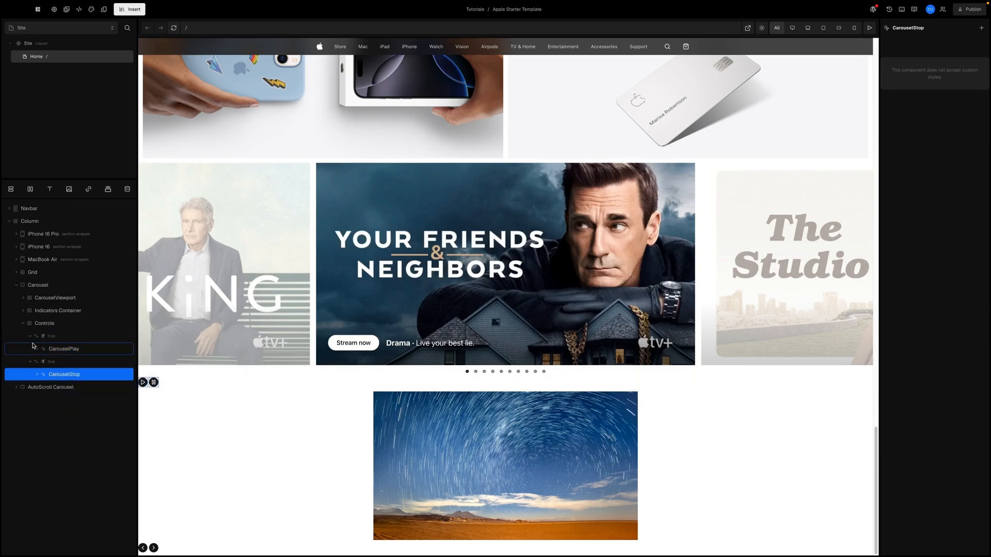
- Bind the condition of the If around CarouselPlay to the isFalsy function, with the Carousel's isPlaying variable as its value
{"action": "left_click", "coordinate": [55, 337]}
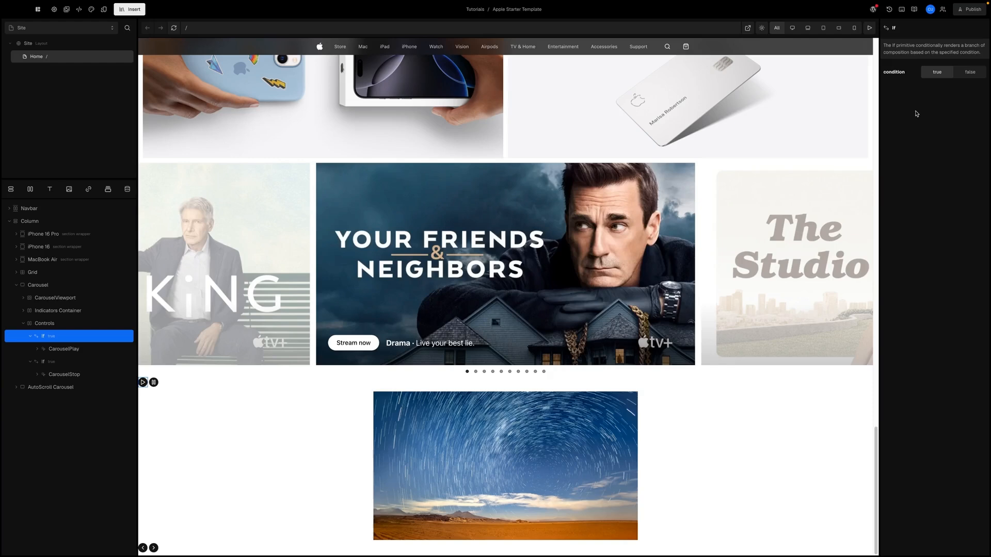
{"action": "left_click", "coordinate": [922, 66]}
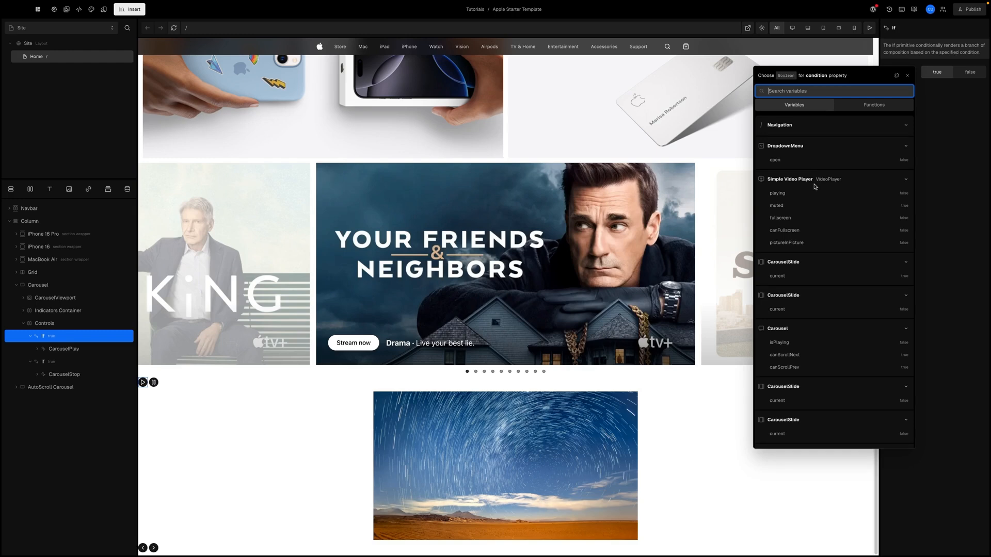
{"action": "left_click", "coordinate": [866, 107]}
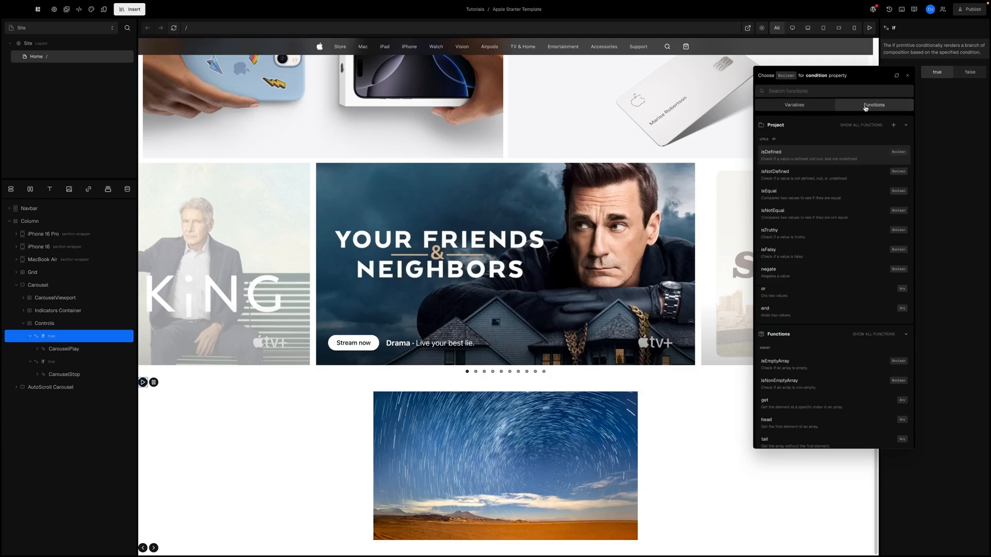
{"action": "left_click", "coordinate": [787, 251]}
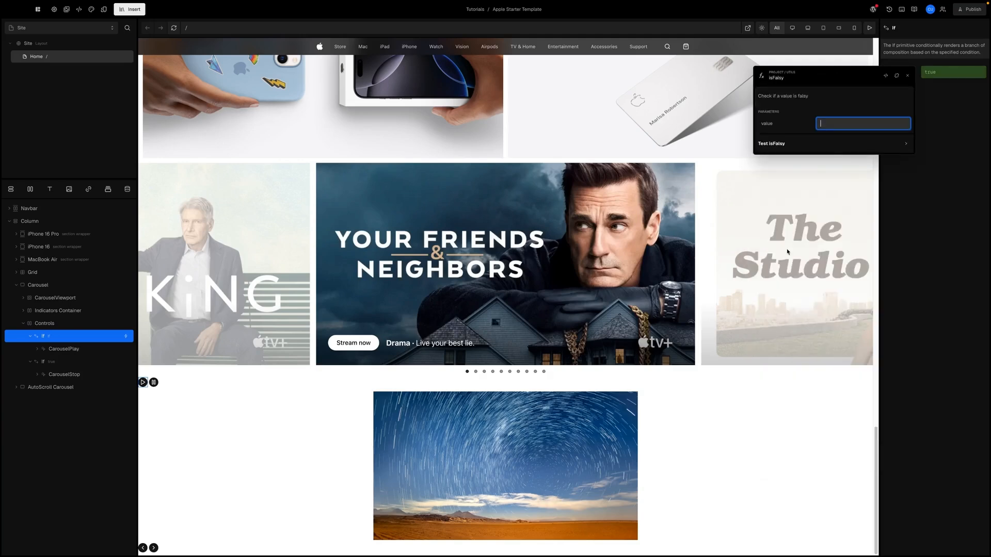
{"action": "left_click", "coordinate": [817, 119]}
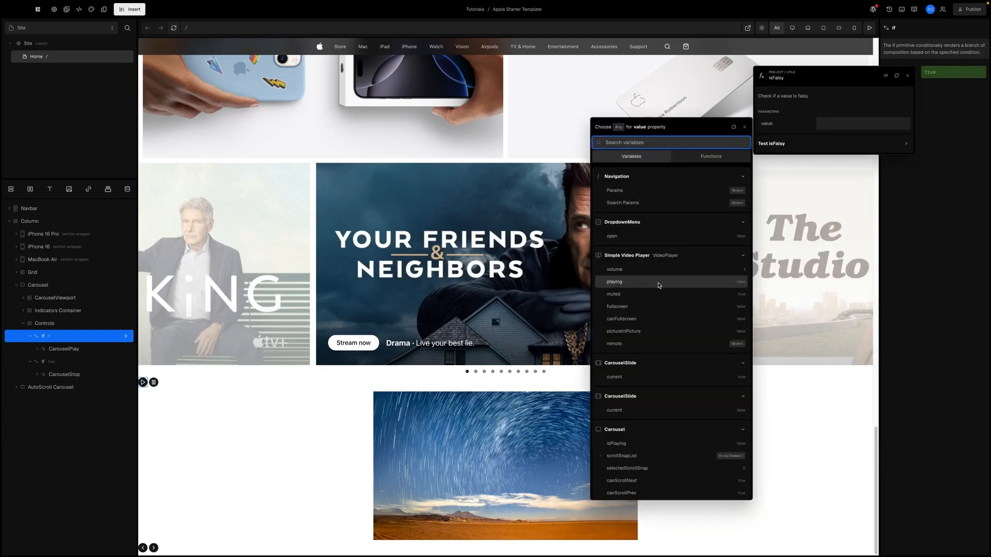
{"action": "scroll", "coordinate": [645, 325], "scroll_direction": "down", "scroll_amount": 3}
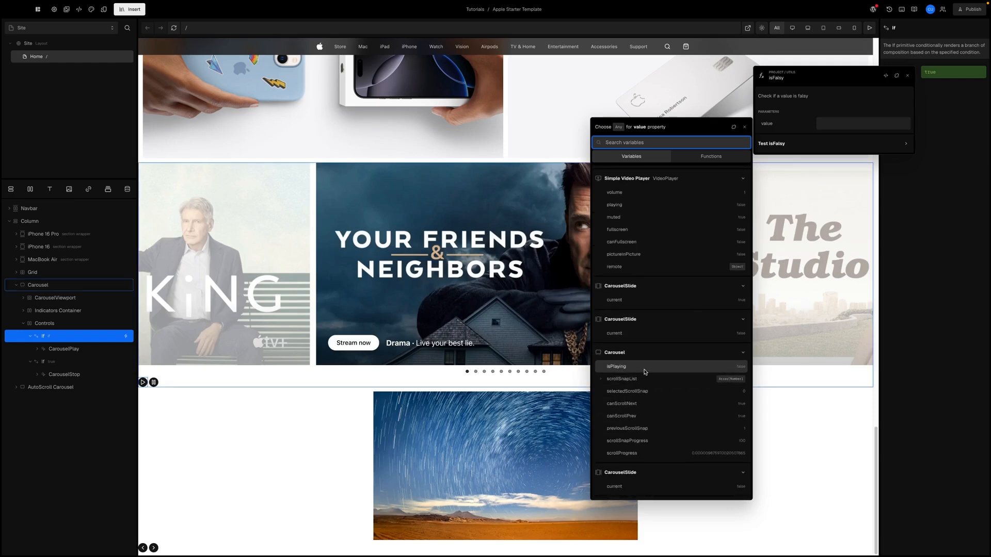
{"action": "left_click", "coordinate": [649, 368]}
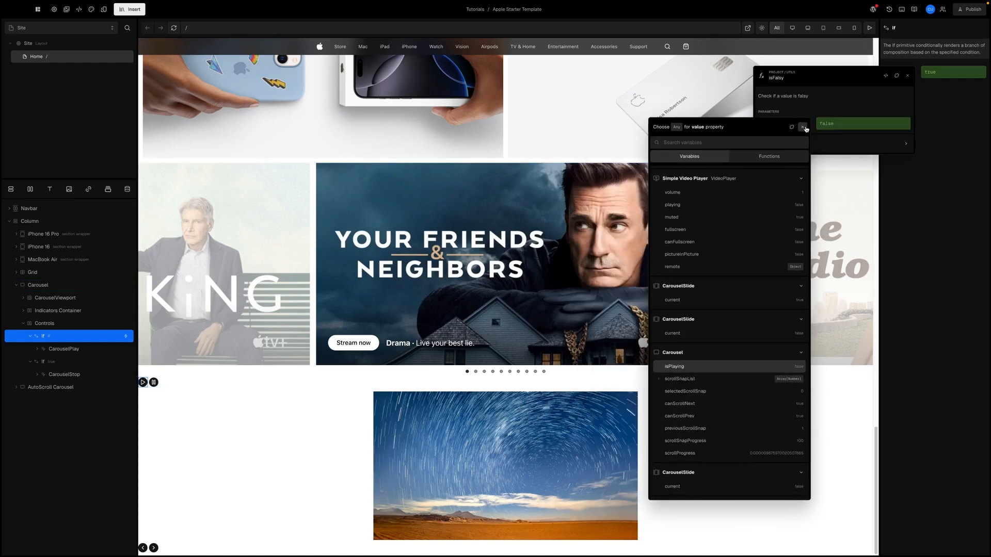
{"action": "left_click", "coordinate": [859, 94]}
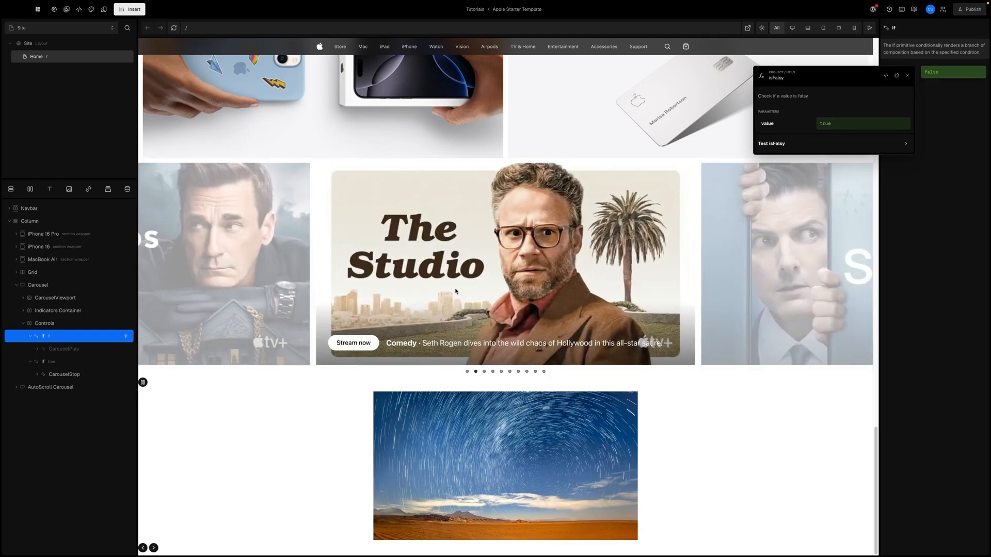
{"action": "left_click", "coordinate": [908, 75]}
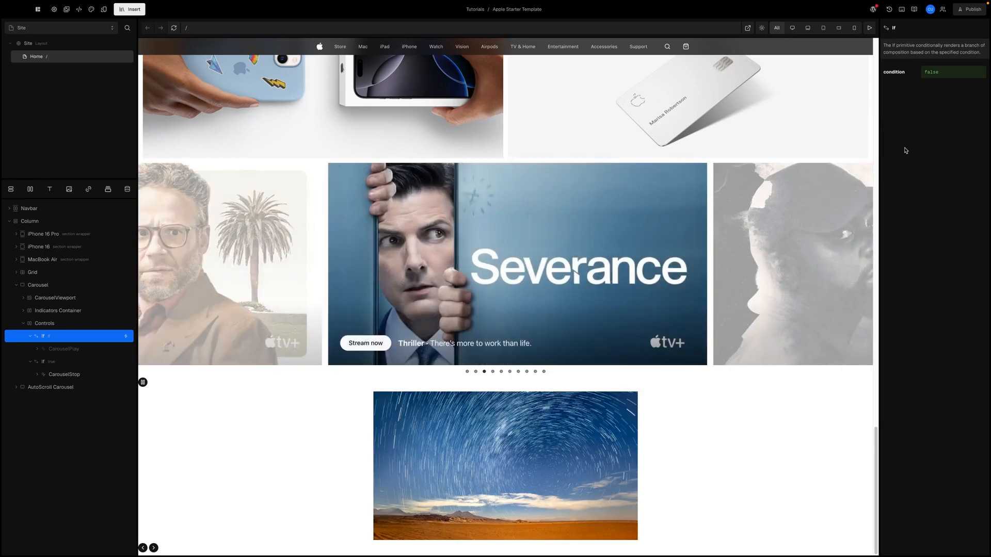
- Bind the condition of the If around CarouselStop to the Carousel's isPlaying variable and preview the page
{"action": "left_click", "coordinate": [55, 364]}
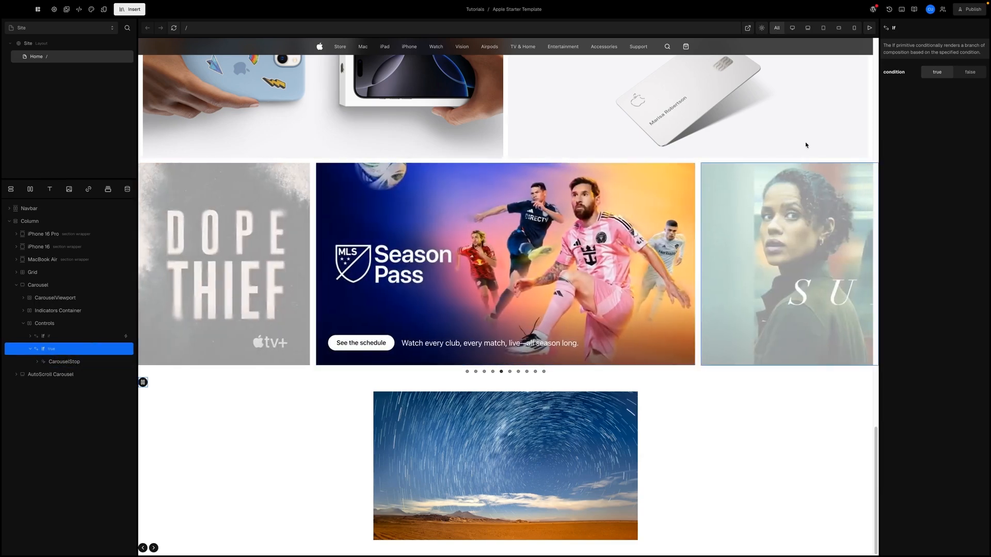
{"action": "left_click", "coordinate": [923, 68]}
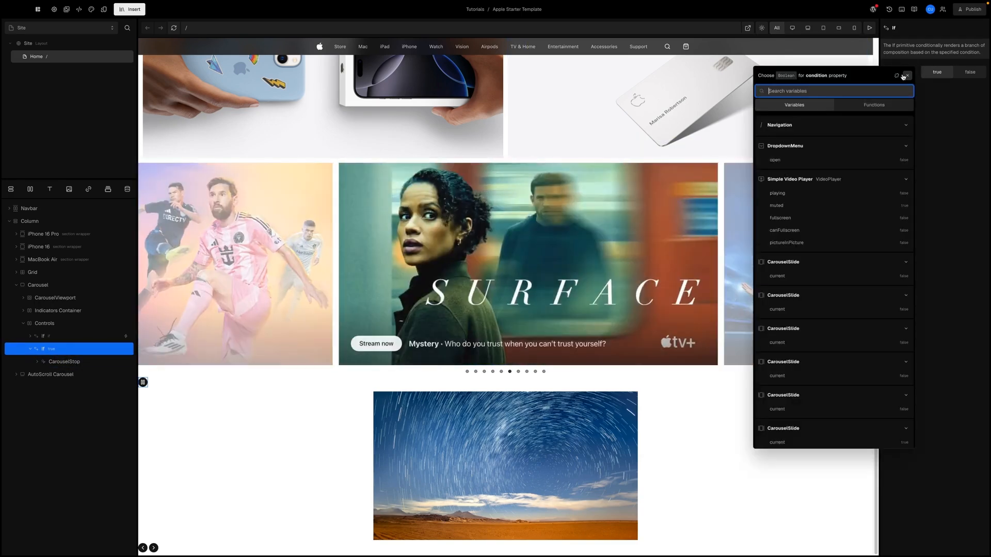
{"action": "scroll", "coordinate": [821, 199], "scroll_direction": "down", "scroll_amount": 6}
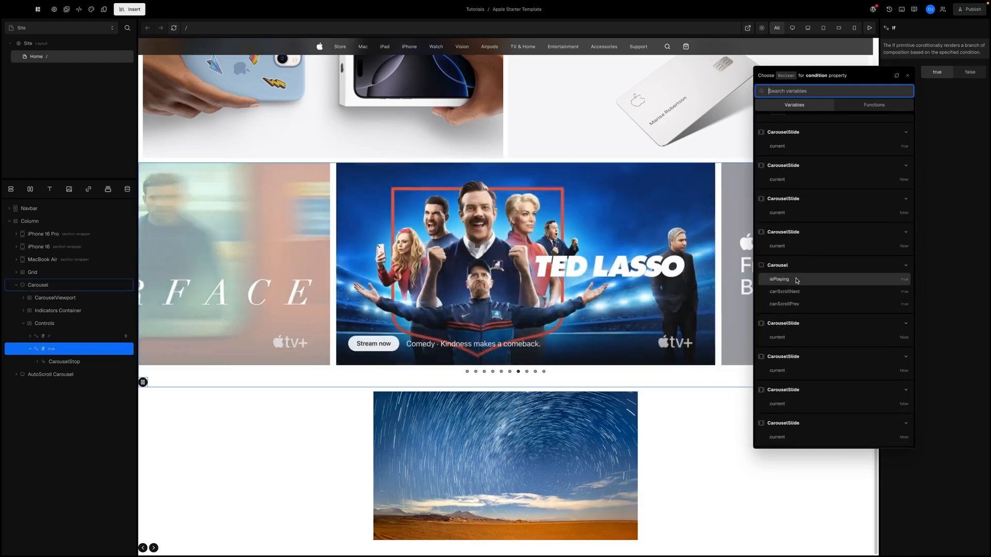
{"action": "left_click", "coordinate": [799, 281]}
{"action": "left_click", "coordinate": [951, 137]}
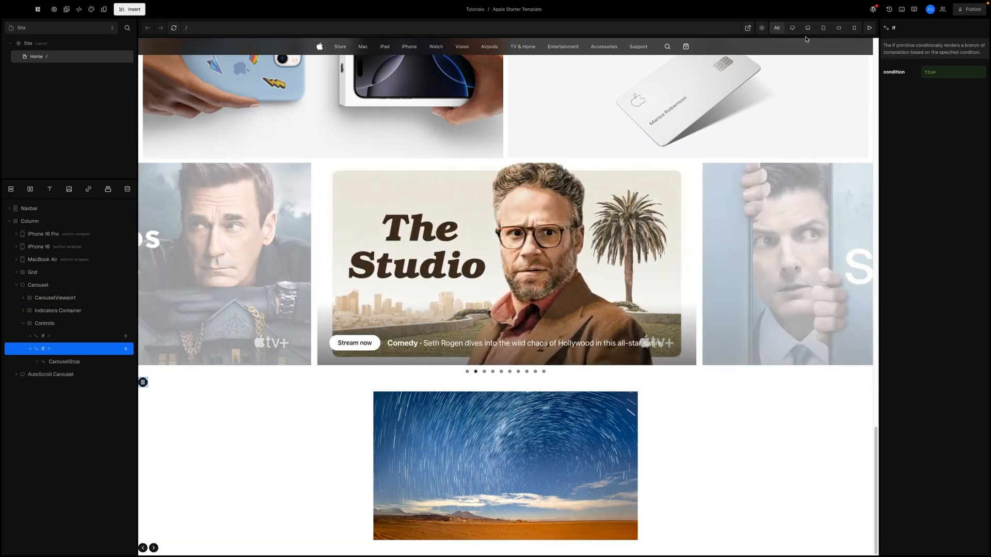
{"action": "left_click", "coordinate": [869, 28]}
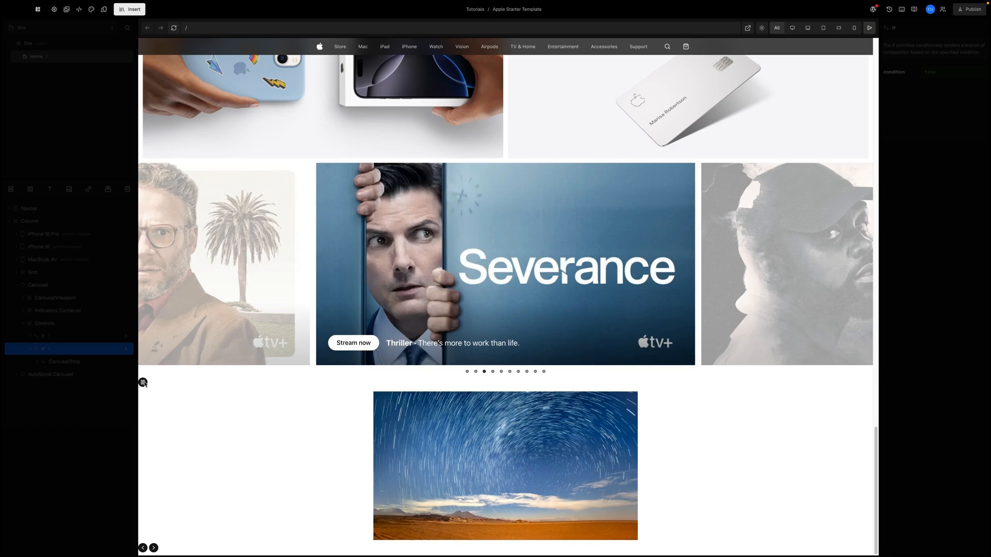
- Set the position of the carousel's Controls box to absolute
{"action": "left_click", "coordinate": [54, 326]}
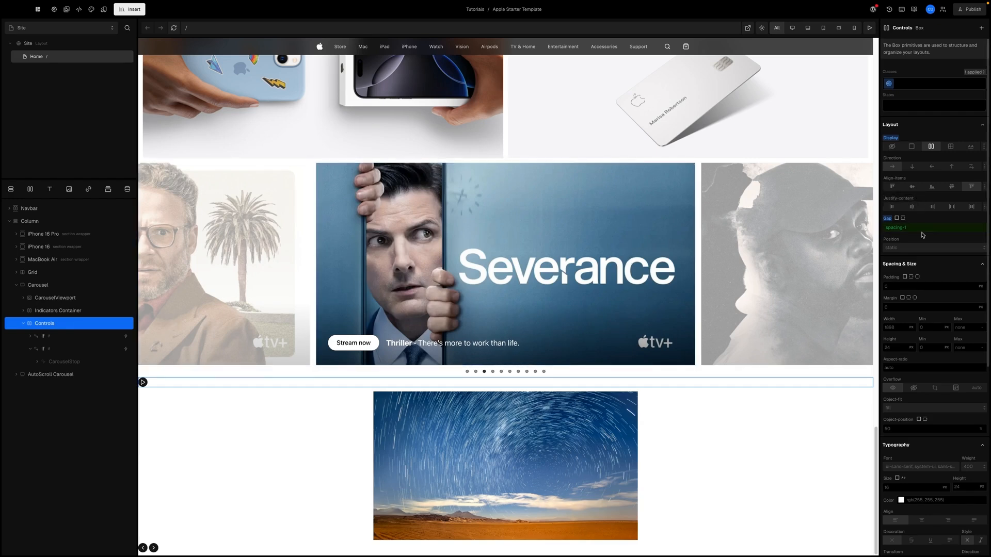
{"action": "left_click", "coordinate": [918, 249]}
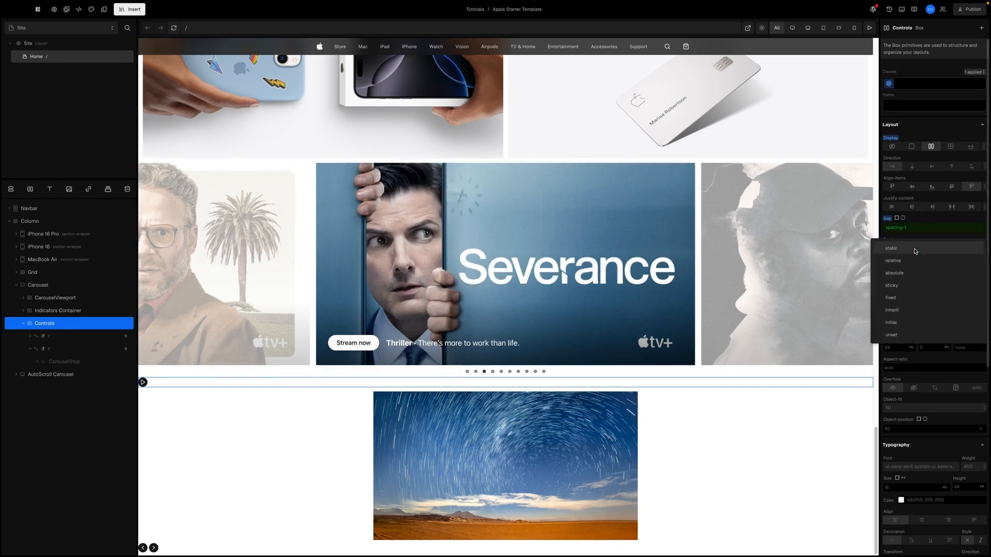
{"action": "left_click", "coordinate": [901, 274]}
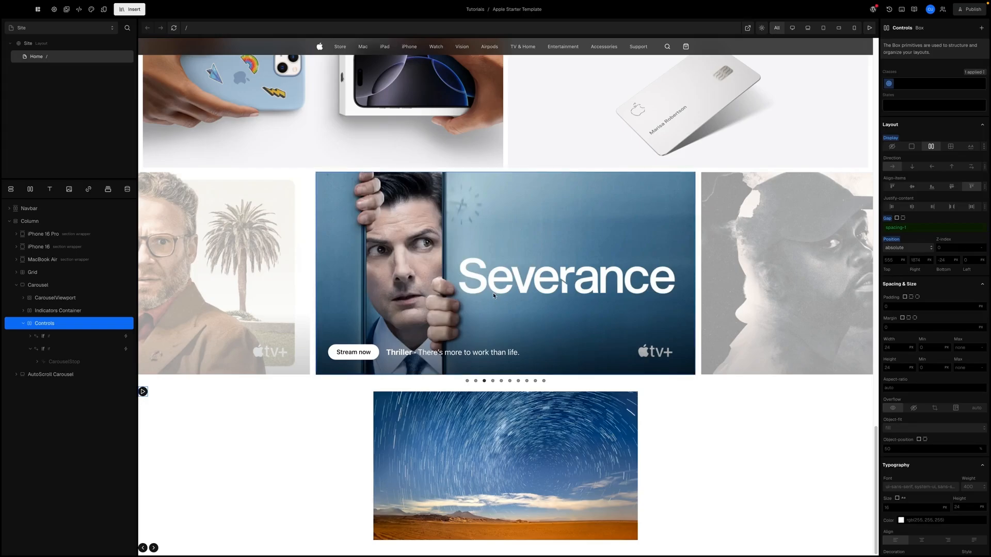
- Check the published page in the browser for reference, and offset the Controls box 16 px from the right and -277 px from the bottom
{"action": "key", "text": "super+Tab"}
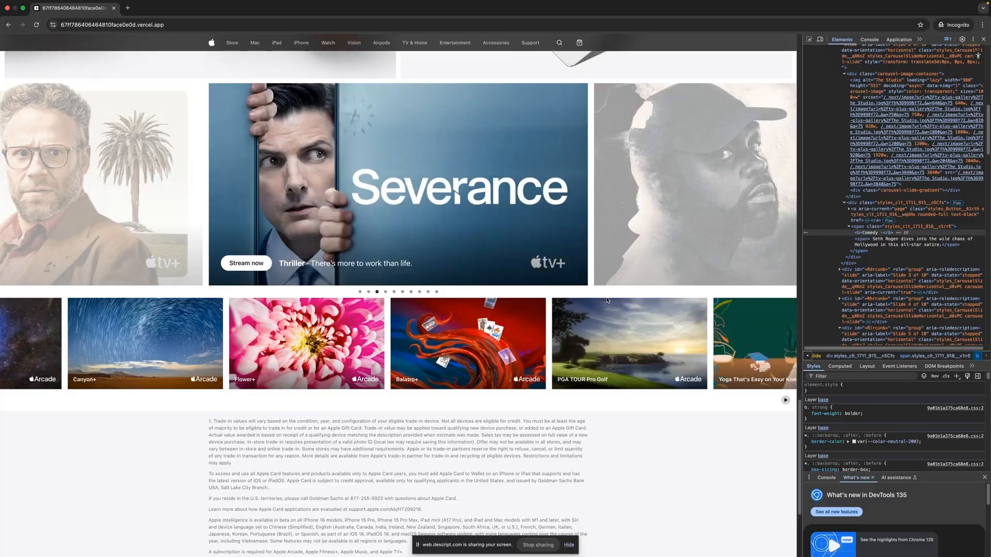
{"action": "key", "text": "super+Tab"}
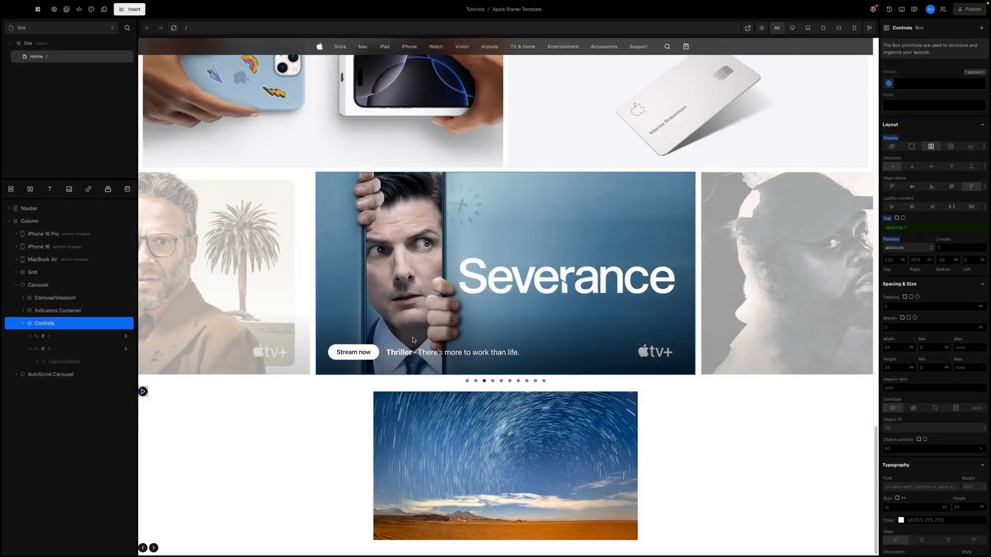
{"action": "left_click", "coordinate": [913, 260]}
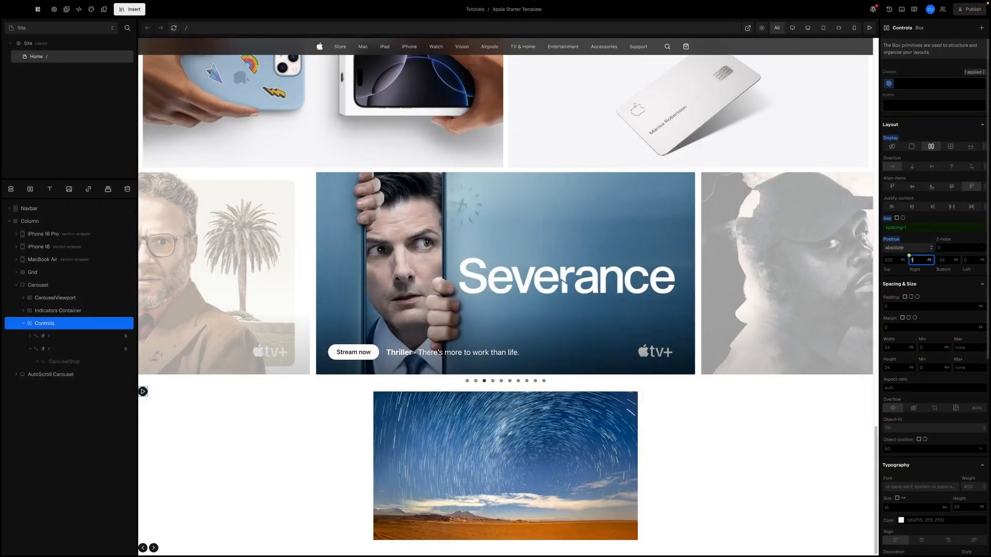
{"action": "type", "text": "16"}
{"action": "key", "text": "Return"}
{"action": "left_click", "coordinate": [950, 263]}
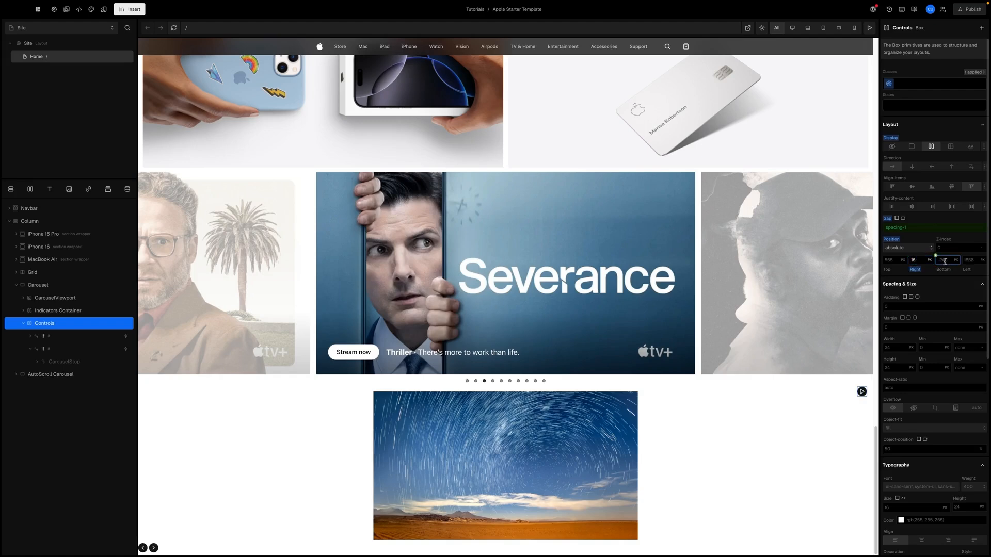
{"action": "left_click", "coordinate": [945, 262]}
{"action": "type", "text": "-277"}
{"action": "key", "text": "Return"}
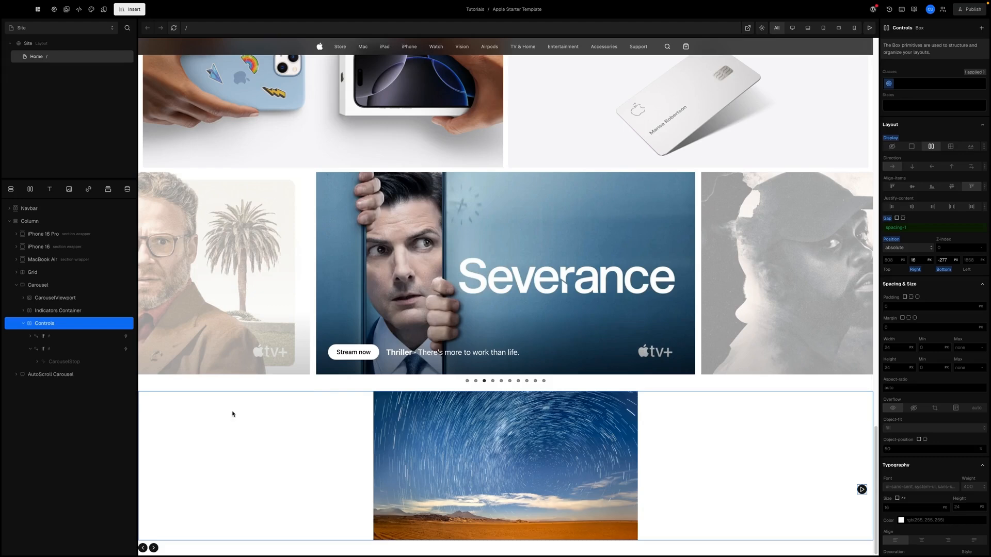
- Select the Button nested inside CarouselPlay in the Controls box and bring up its style settings
{"action": "left_click", "coordinate": [30, 336]}
{"action": "left_click", "coordinate": [52, 350]}
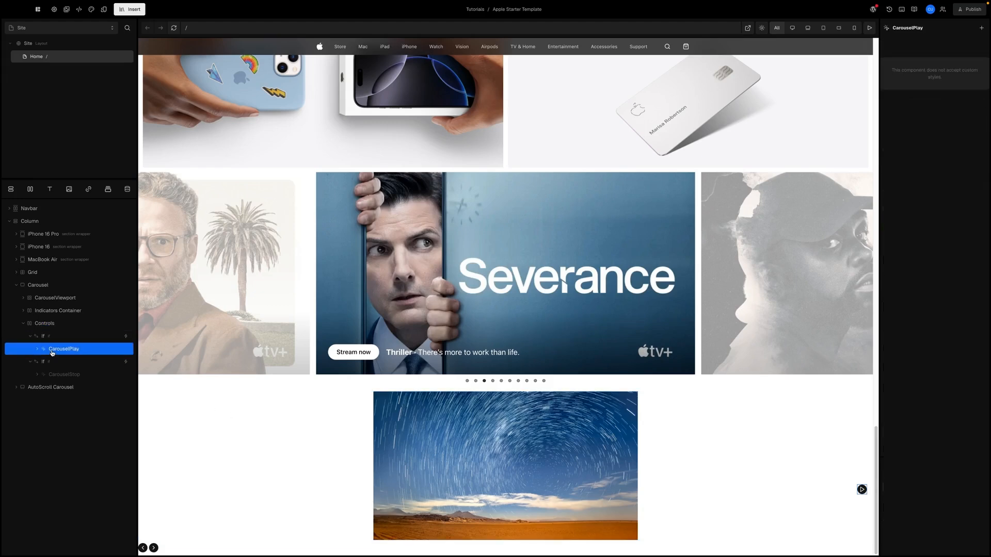
{"action": "left_click", "coordinate": [37, 349]}
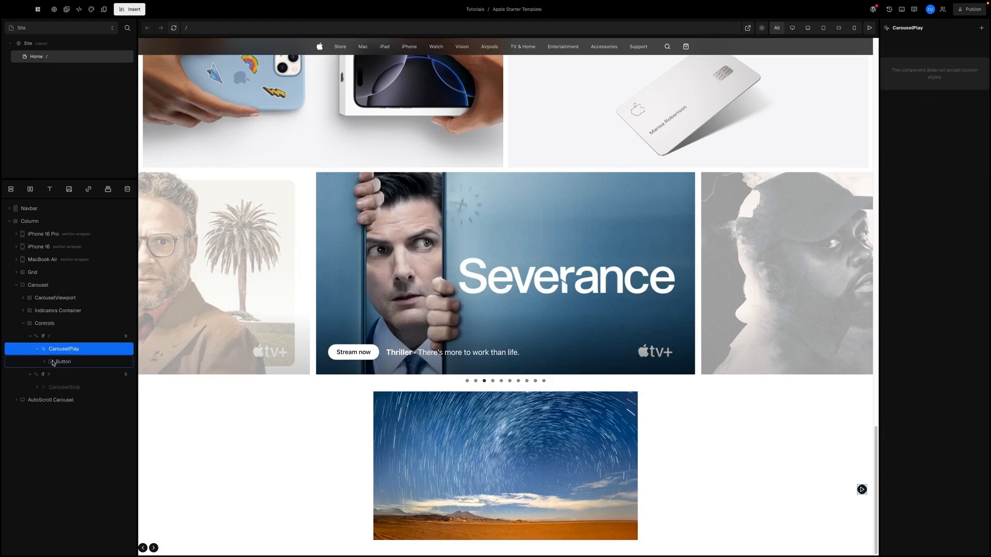
{"action": "left_click", "coordinate": [60, 361]}
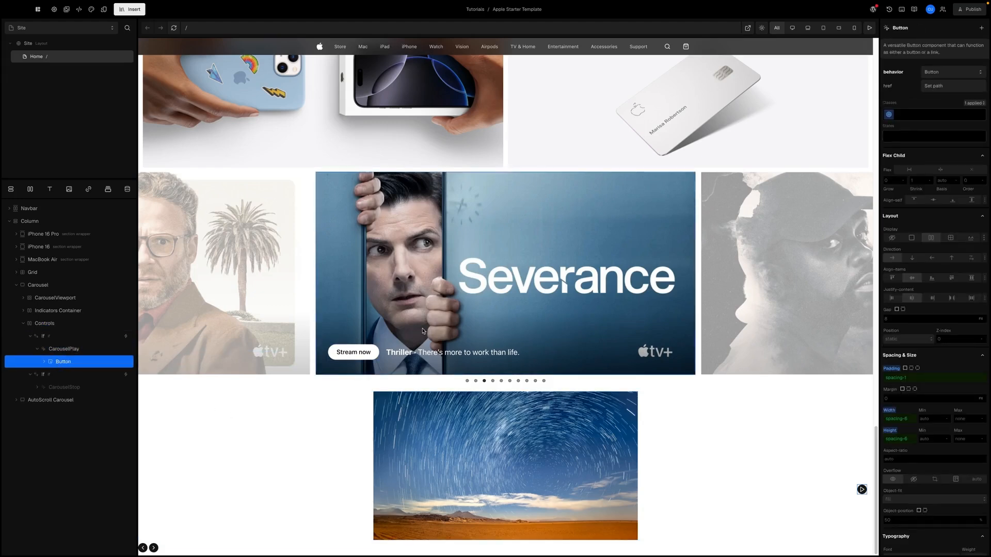
{"action": "scroll", "coordinate": [907, 328], "scroll_direction": "down", "scroll_amount": 3}
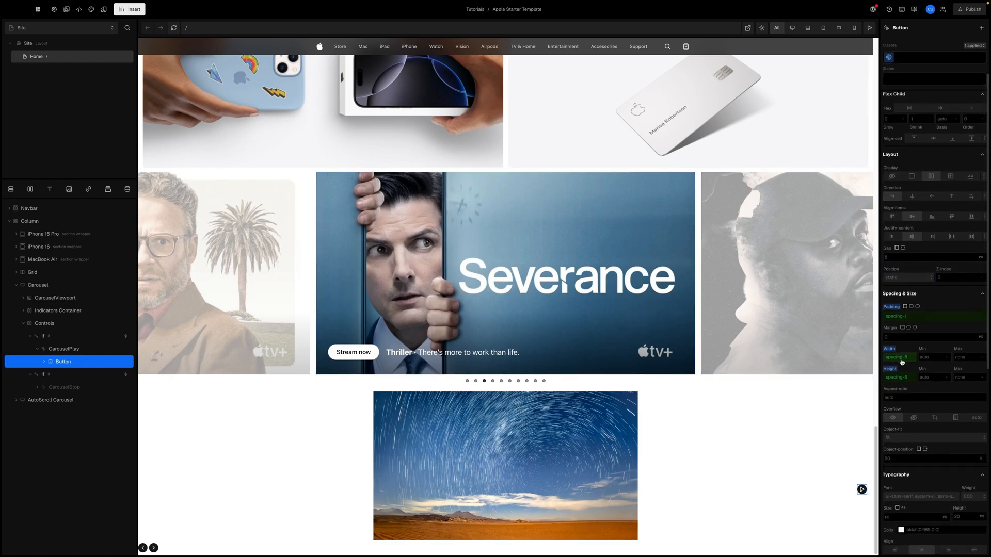
{"action": "scroll", "coordinate": [901, 361], "scroll_direction": "down", "scroll_amount": 1}
{"action": "mouse_move", "coordinate": [901, 357]}
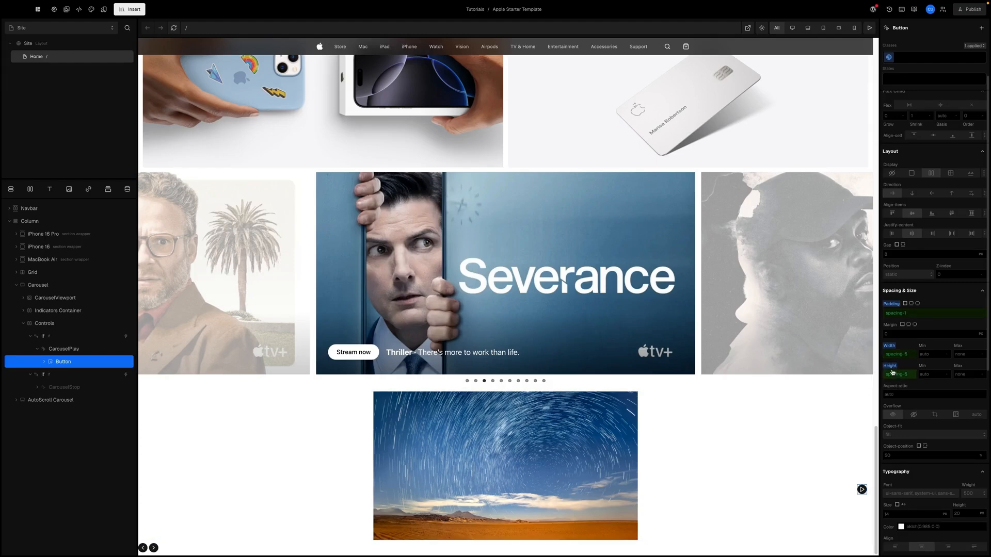
{"action": "scroll", "coordinate": [911, 377], "scroll_direction": "down", "scroll_amount": 6}
{"action": "scroll", "coordinate": [915, 373], "scroll_direction": "down", "scroll_amount": 5}
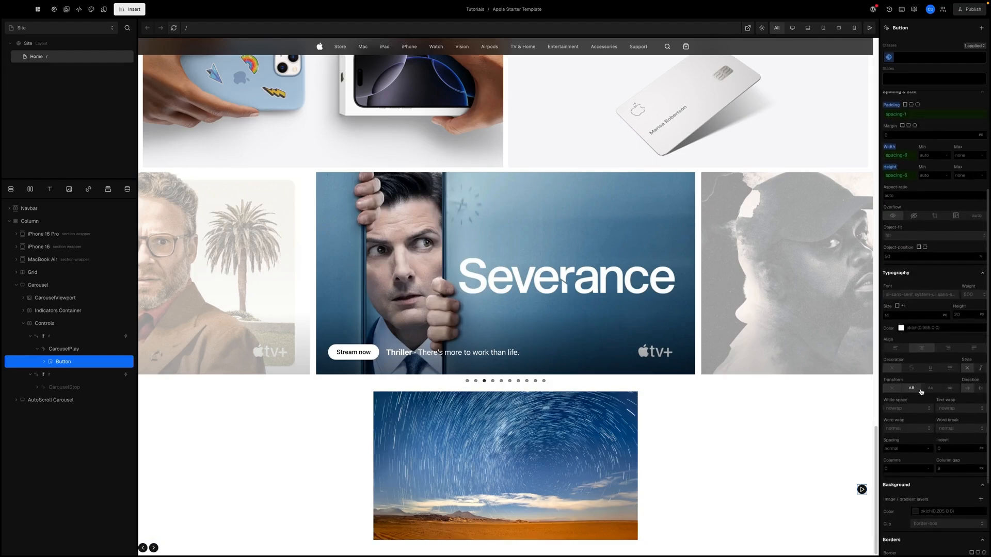
{"action": "left_click", "coordinate": [924, 386]}
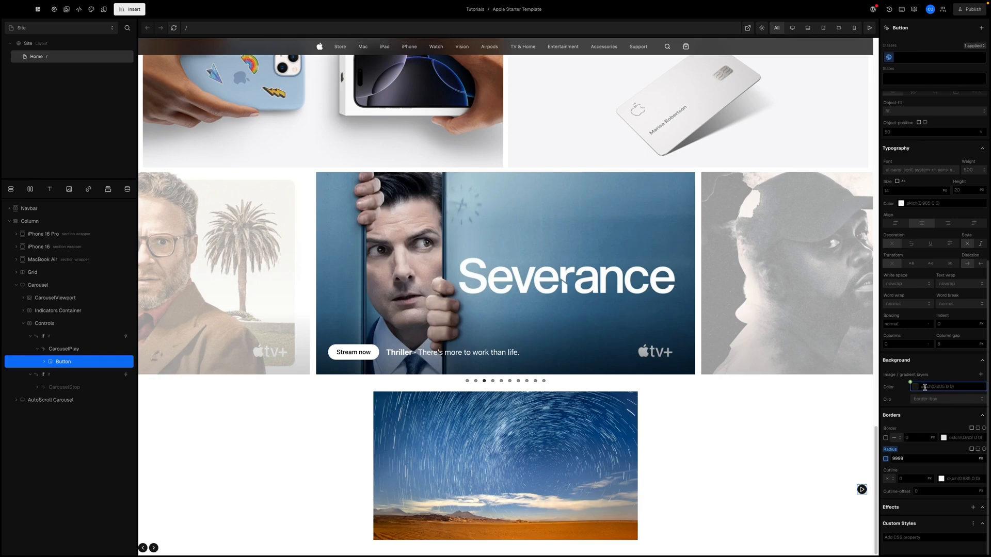
{"action": "left_click", "coordinate": [915, 387]}
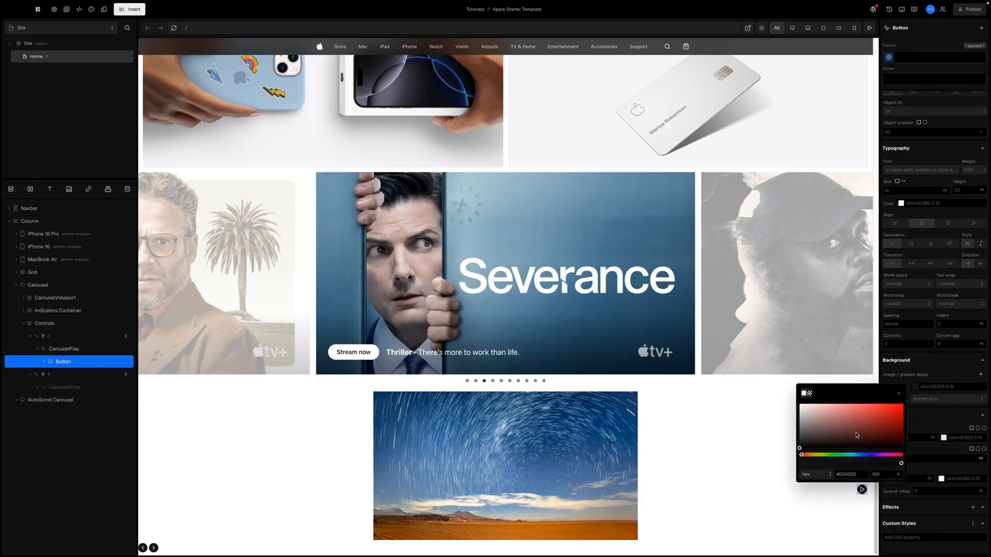
{"action": "left_click", "coordinate": [846, 474]}
{"action": "type", "text": "#d2d2"}
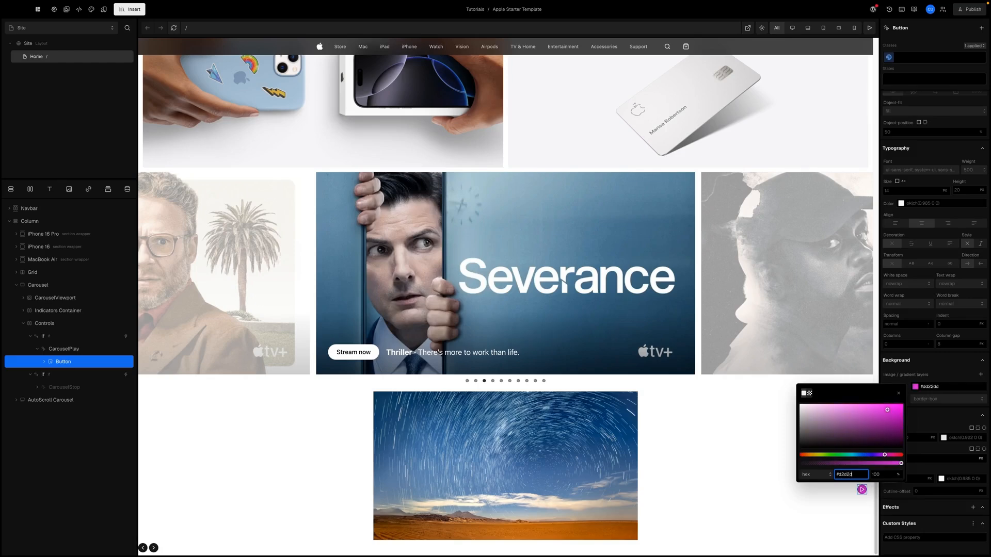
{"action": "type", "text": "d70"}
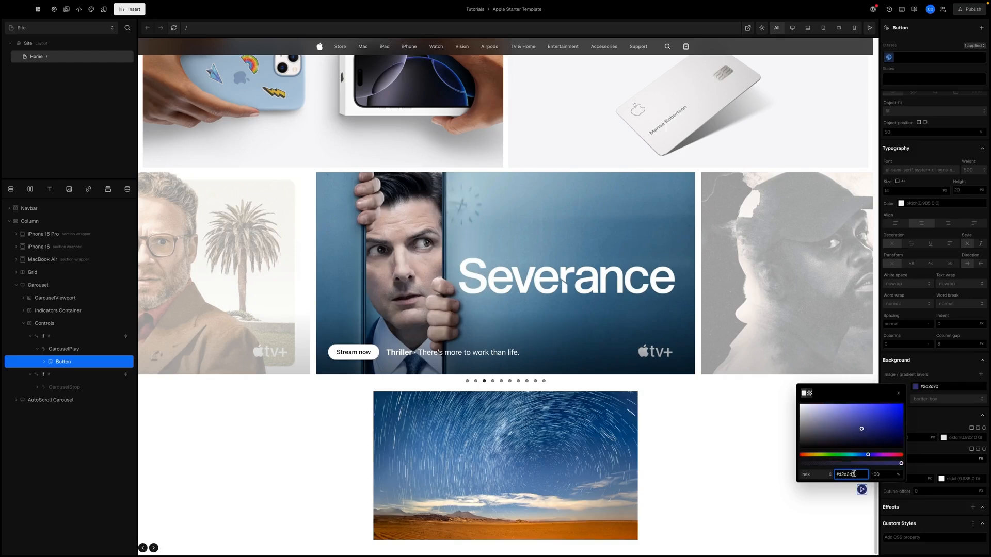
{"action": "left_click", "coordinate": [919, 412]}
- Set the CarouselPlay button's background color to #d2d2d7
{"action": "left_click", "coordinate": [918, 388]}
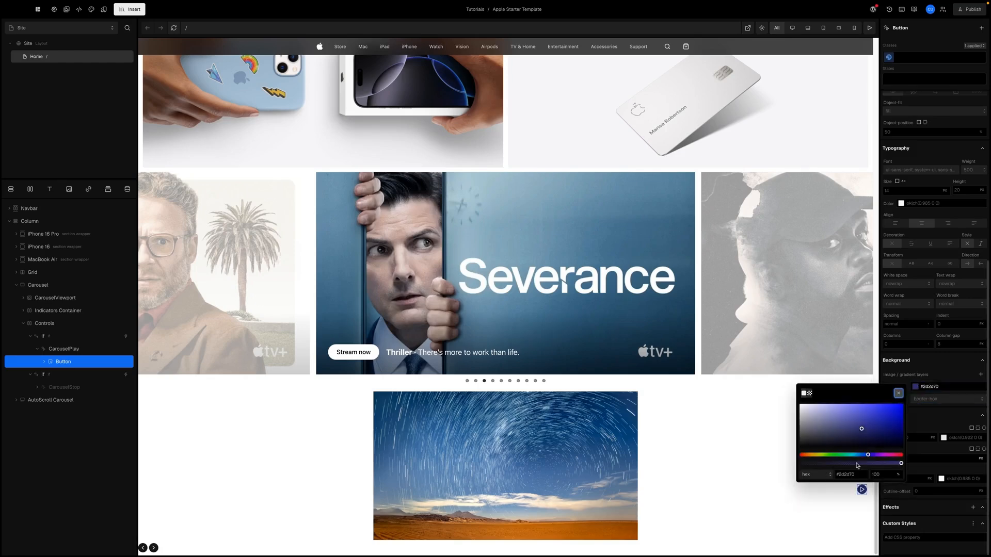
{"action": "left_click", "coordinate": [837, 474]}
{"action": "key", "text": "Delete"}
{"action": "key", "text": "Delete"}
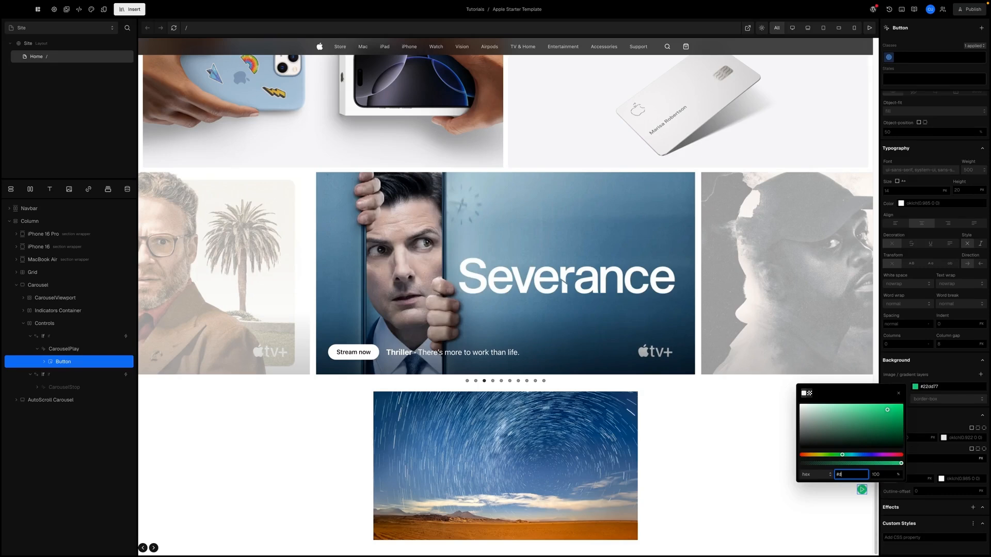
{"action": "type", "text": "d2d2d7"}
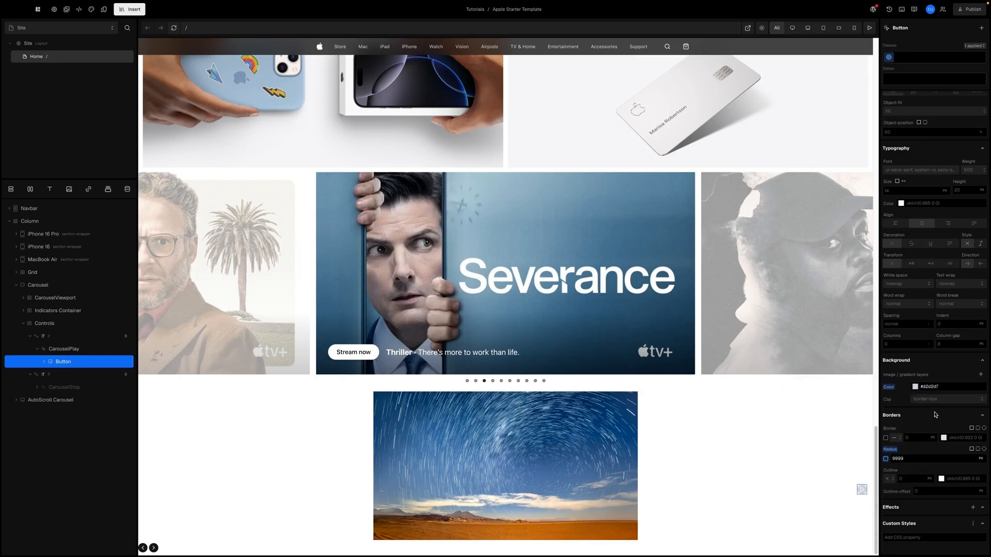
{"action": "left_click", "coordinate": [934, 415]}
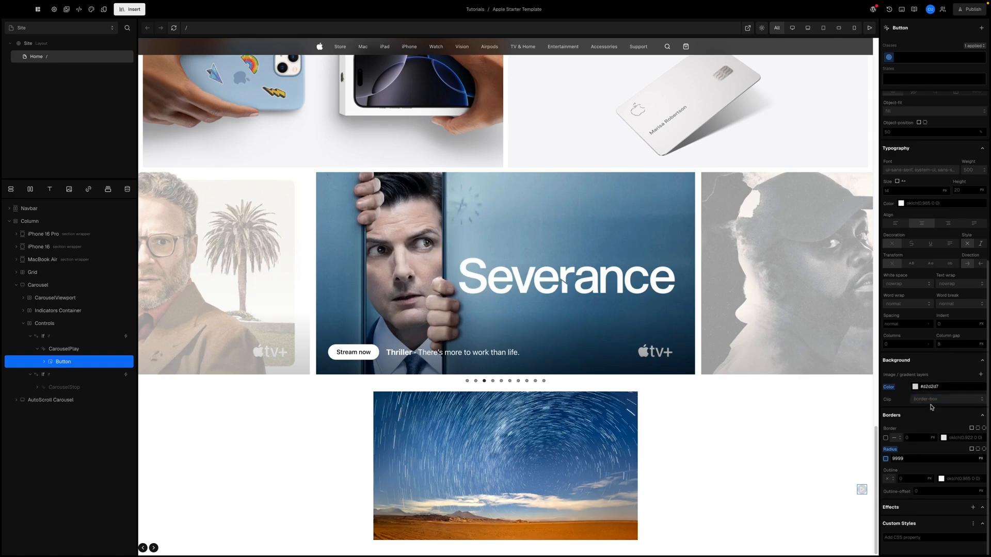
{"action": "left_click", "coordinate": [905, 458]}
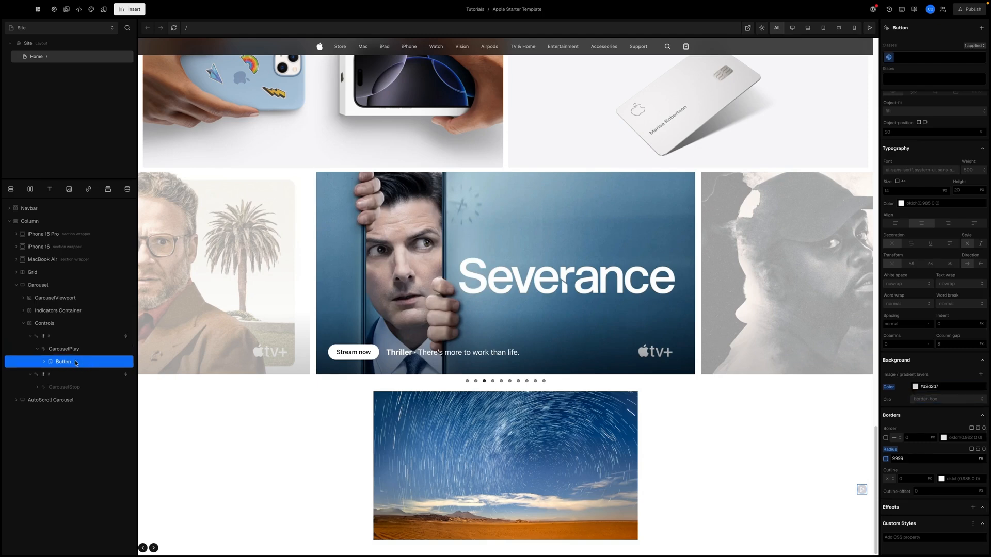
- Reveal the button inside CarouselStop, and convert the CarouselPlay button's instance styles to a class named ControlButton
{"action": "left_click", "coordinate": [77, 391]}
{"action": "left_click", "coordinate": [37, 388]}
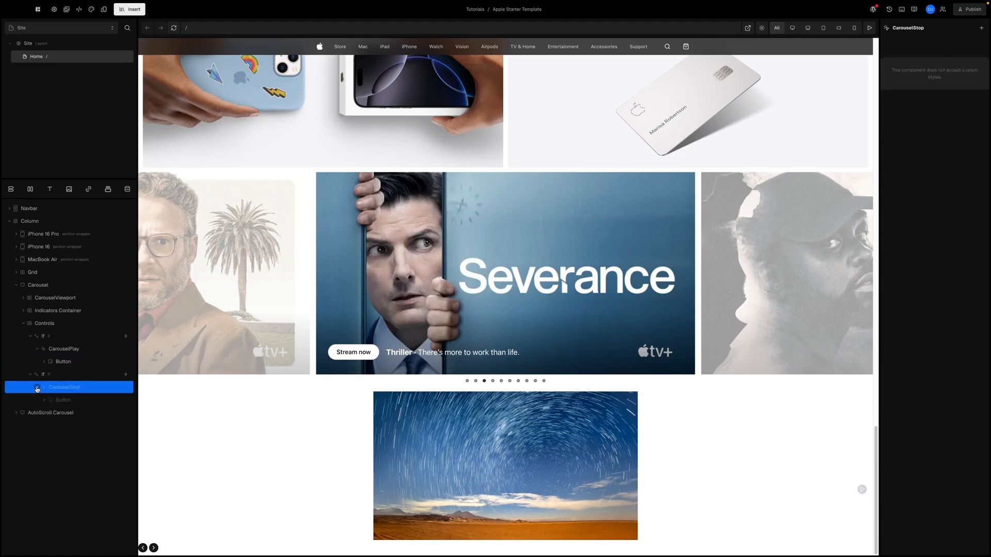
{"action": "left_click", "coordinate": [69, 365]}
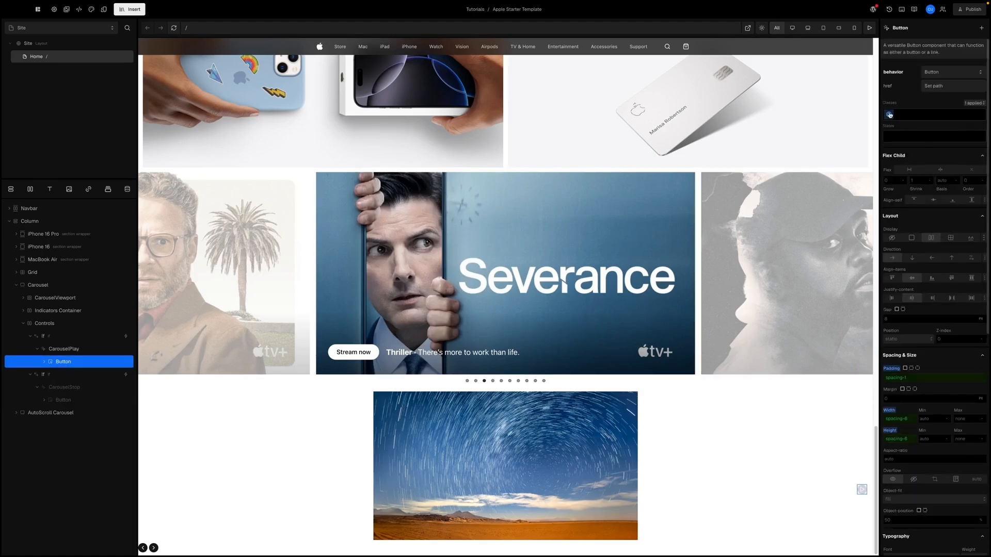
{"action": "left_click", "coordinate": [888, 115]}
{"action": "left_click", "coordinate": [847, 233]}
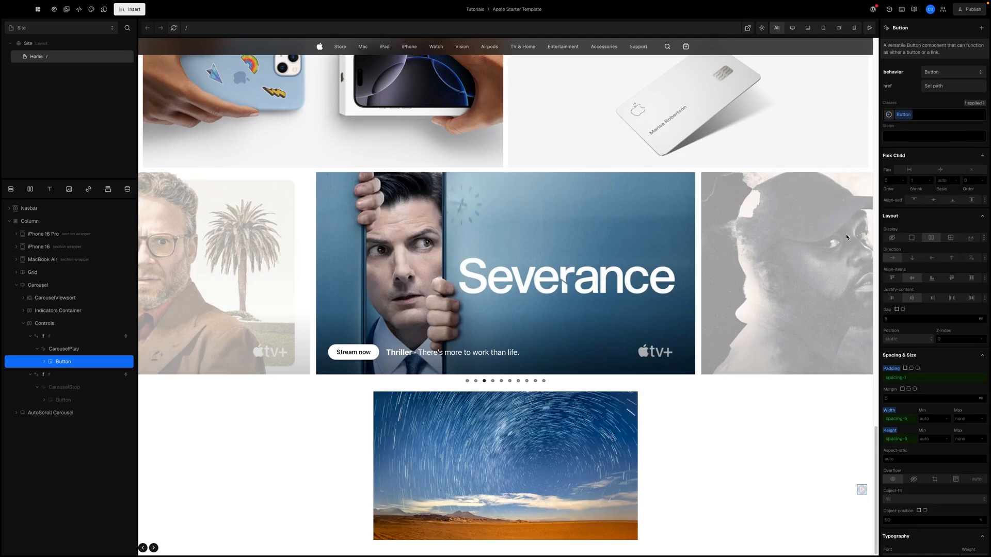
{"action": "type", "text": "ControlB"}
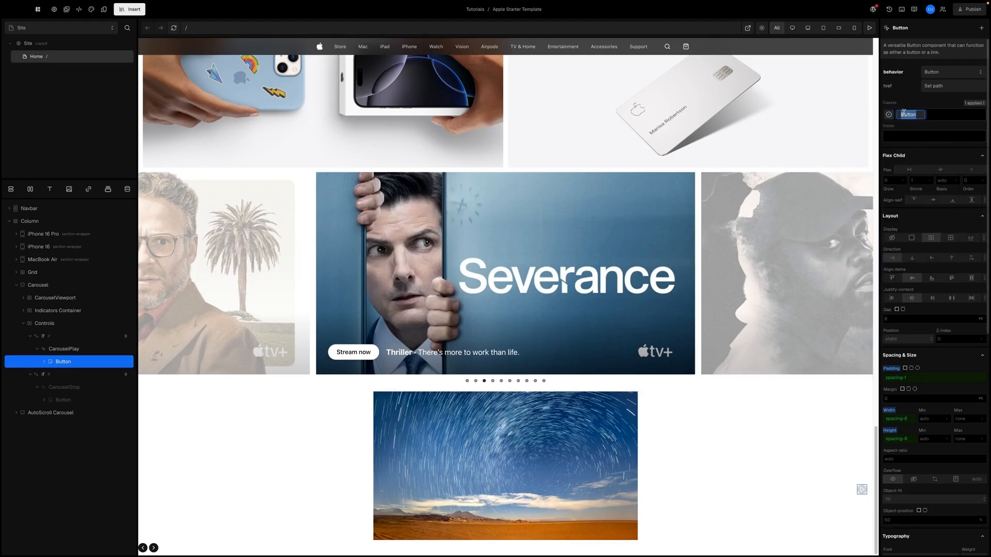
{"action": "type", "text": "utt"}
{"action": "type", "text": "on"}
{"action": "key", "text": "Return"}
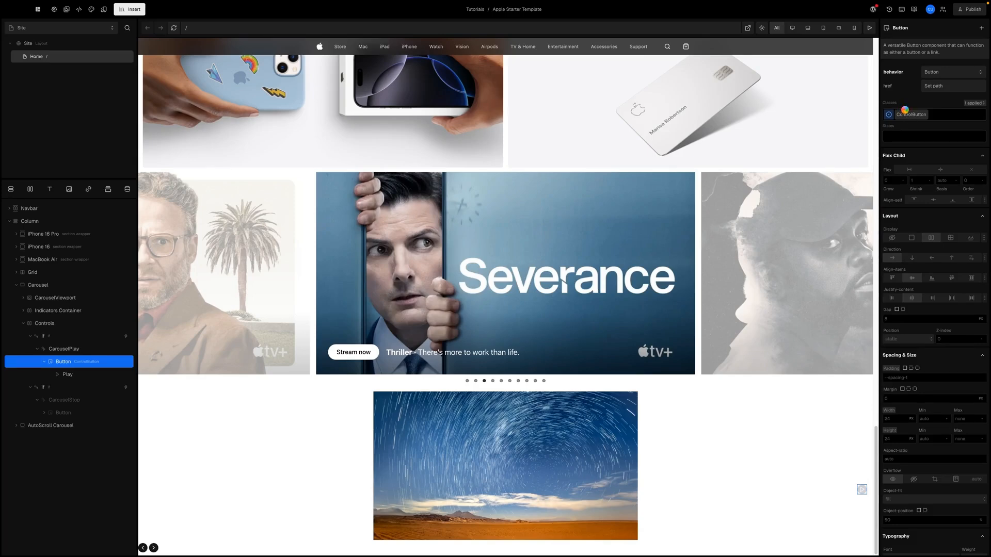
- Clear the instance styles of the Button inside CarouselStop
{"action": "left_click", "coordinate": [69, 412]}
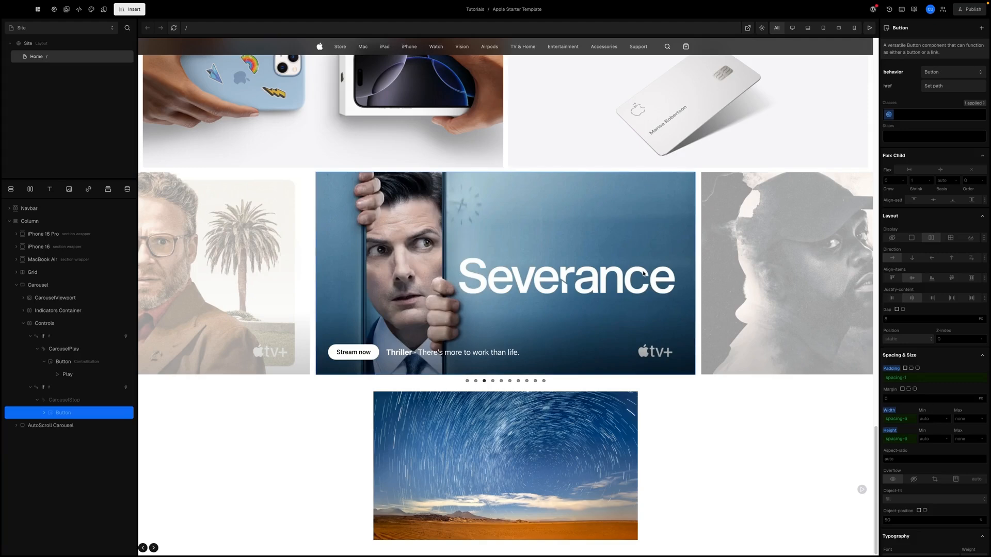
{"action": "left_click", "coordinate": [890, 116]}
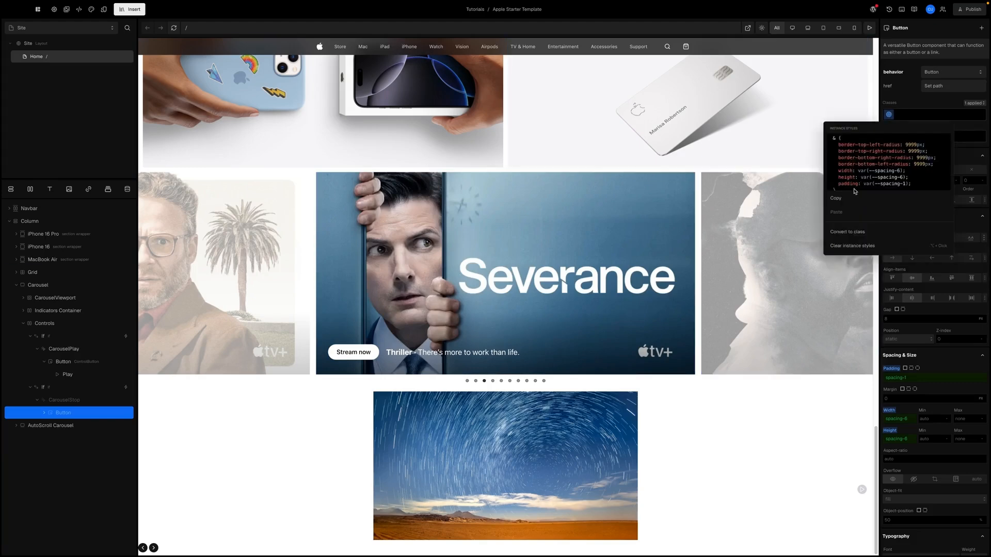
{"action": "left_click", "coordinate": [863, 246]}
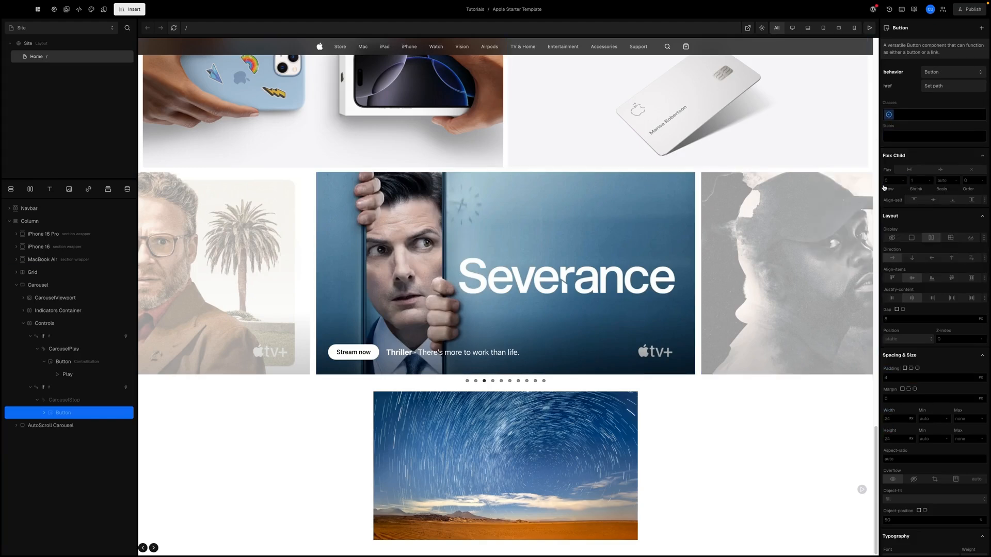
- Apply the existing ControlButton class to the CarouselStop button
{"action": "left_click", "coordinate": [906, 116]}
{"action": "type", "text": "C"}
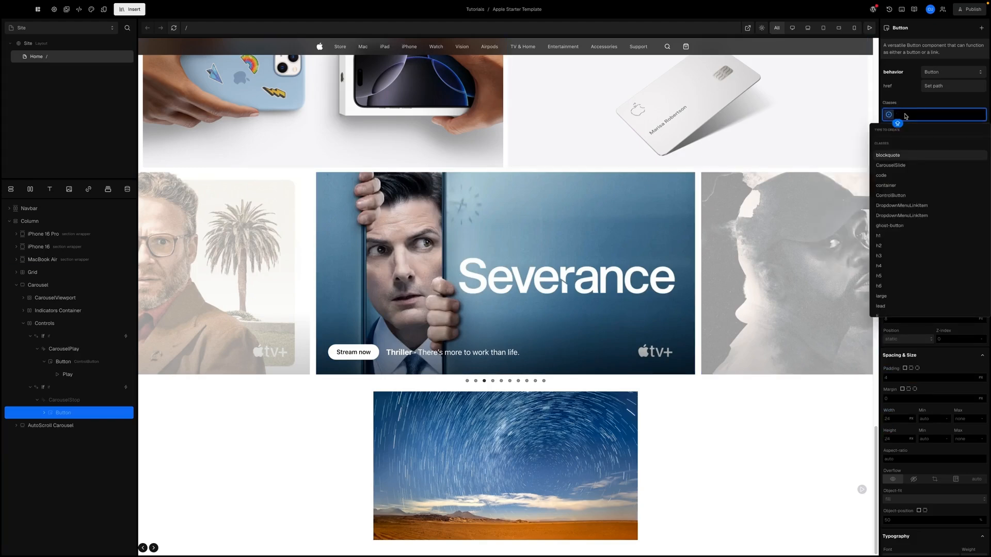
{"action": "type", "text": "ontrol"}
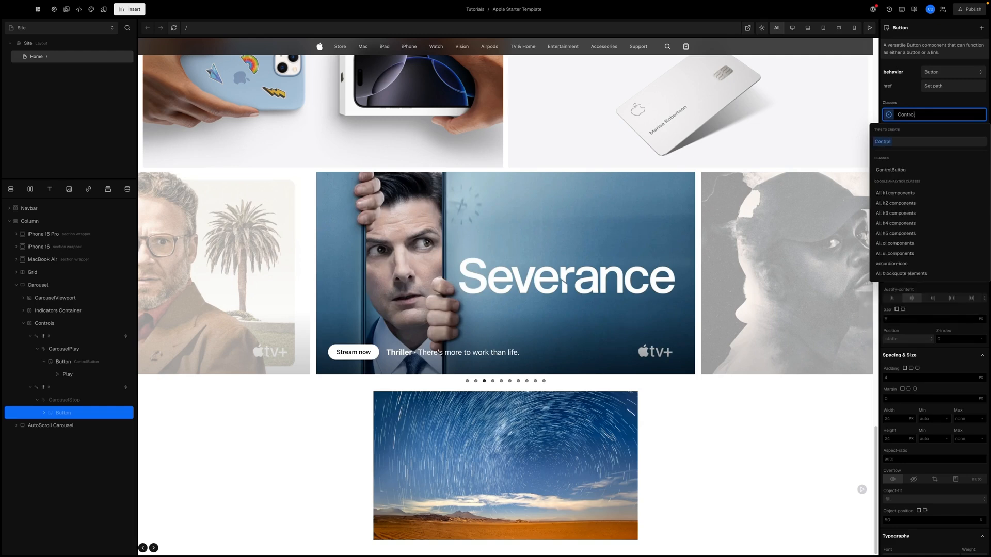
{"action": "left_click", "coordinate": [892, 170]}
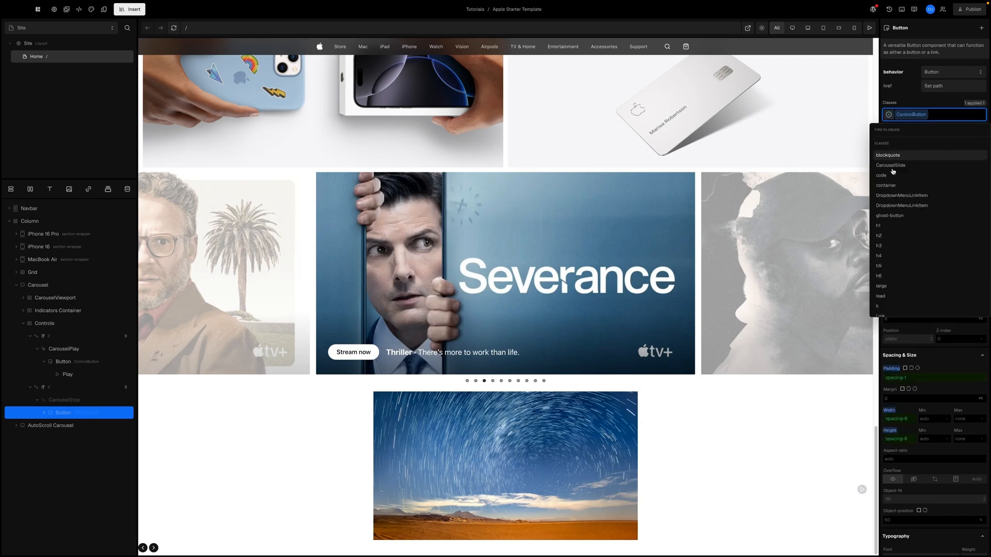
{"action": "left_click", "coordinate": [915, 96]}
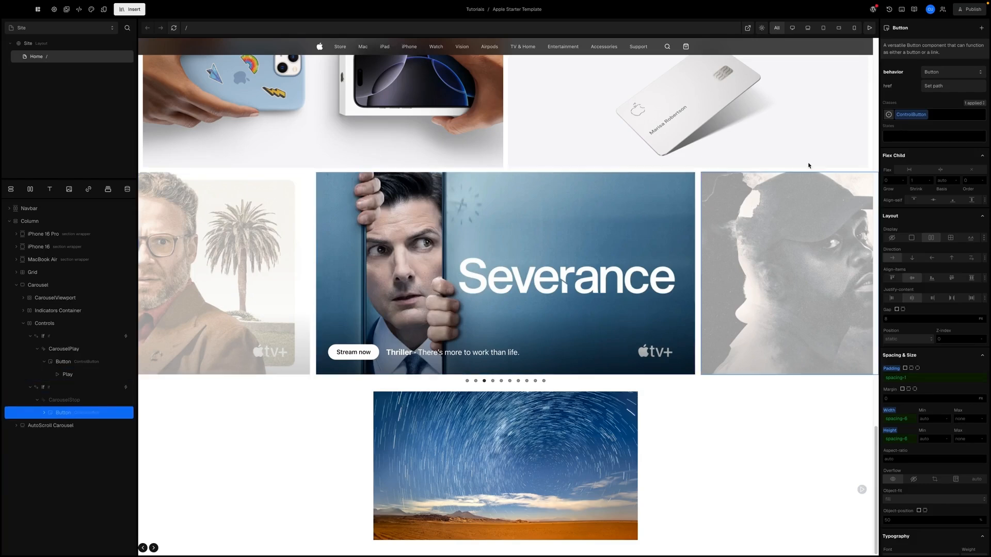
- Preview the running carousel to check the CarouselStop button with the ControlButton class
{"action": "left_click", "coordinate": [867, 29]}
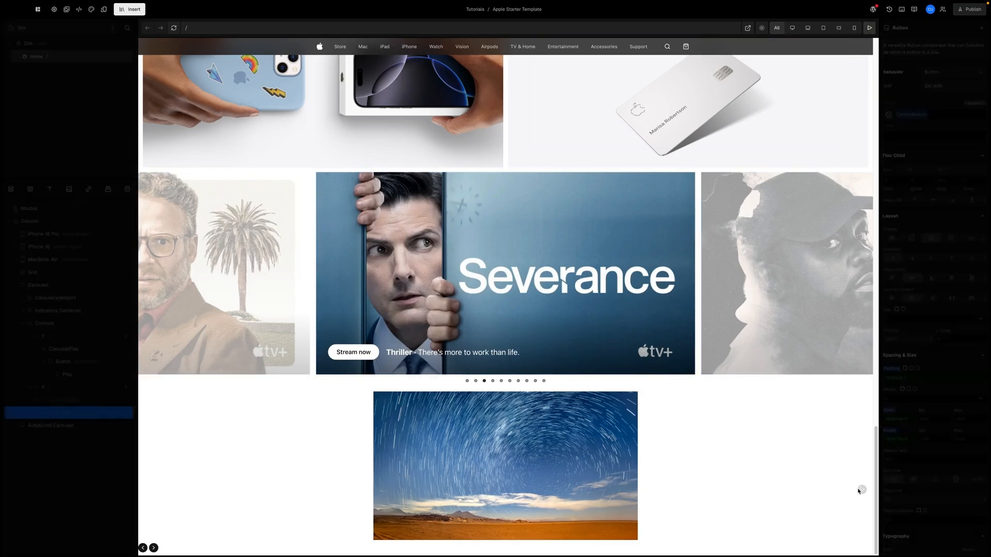
{"action": "left_click", "coordinate": [176, 30]}
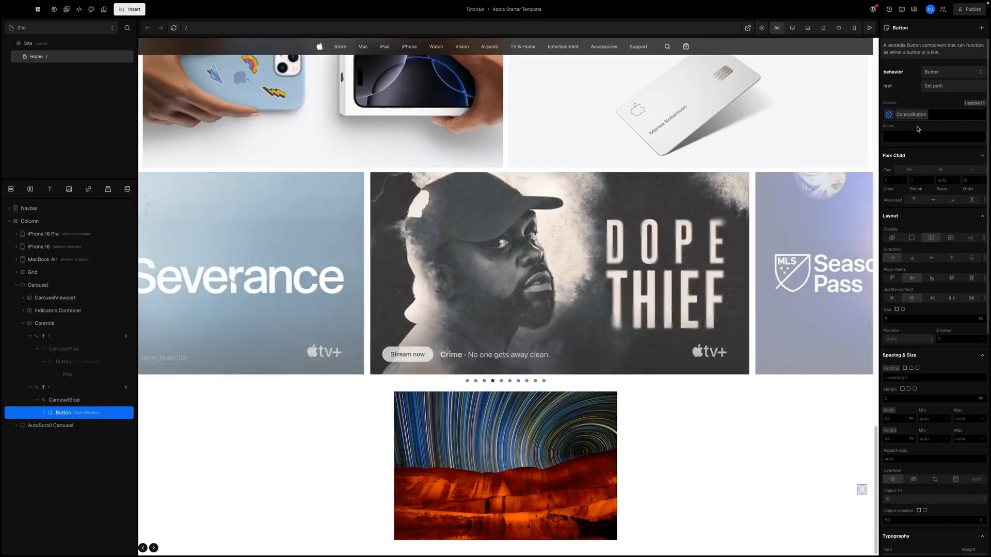
{"action": "mouse_move", "coordinate": [913, 116]}
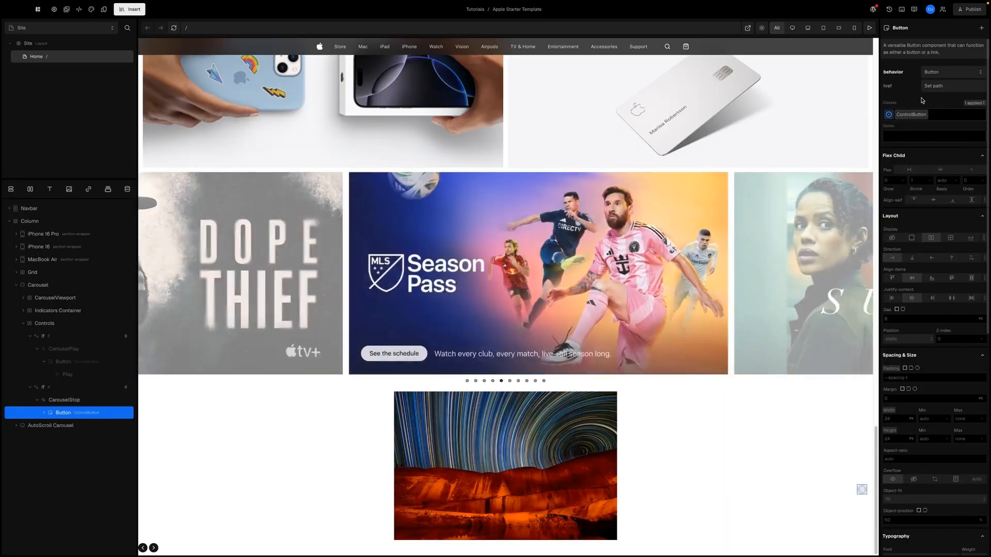
- Select the Play icon inside the CarouselPlay button, reload the page, and pause the carousel in preview mode before returning to editing
{"action": "left_click", "coordinate": [30, 387]}
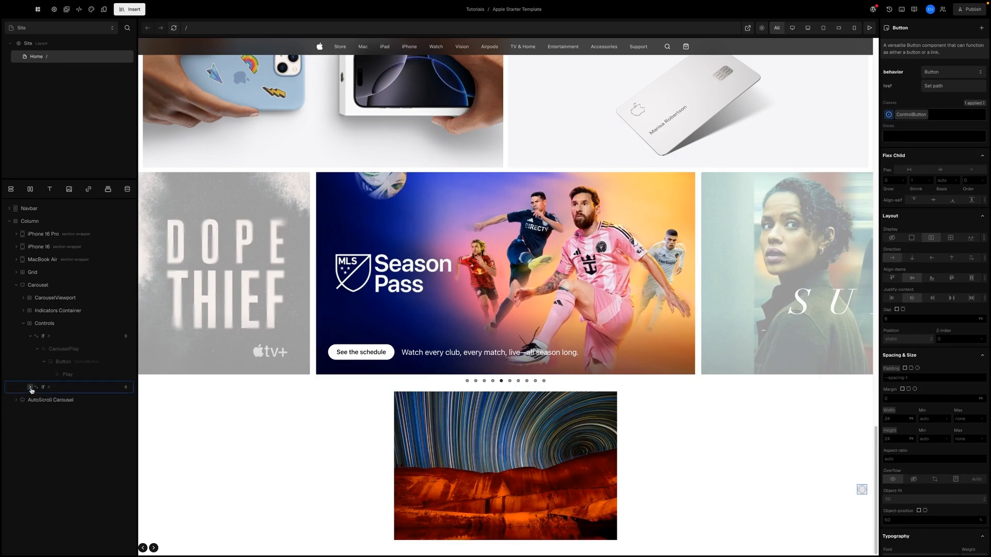
{"action": "left_click", "coordinate": [59, 375]}
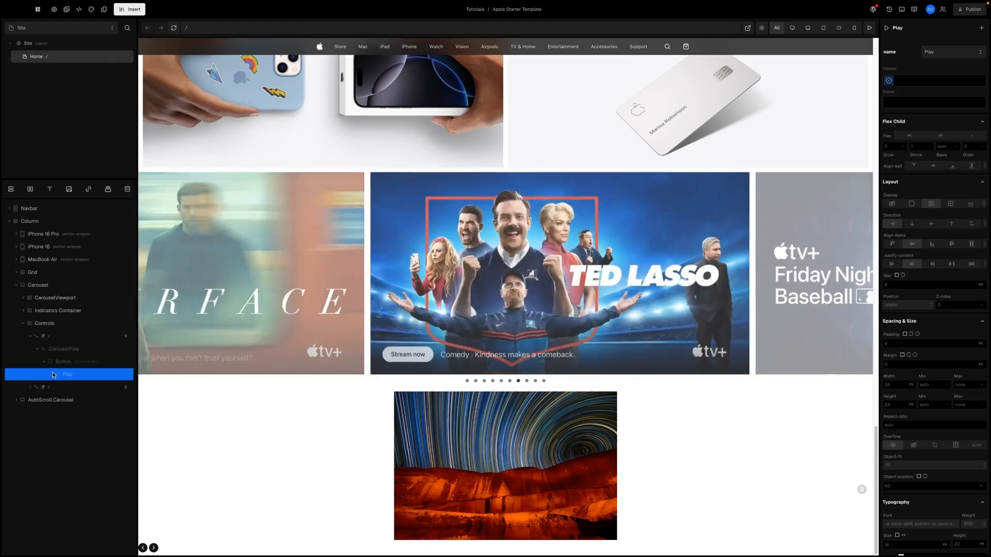
{"action": "left_click", "coordinate": [174, 28]}
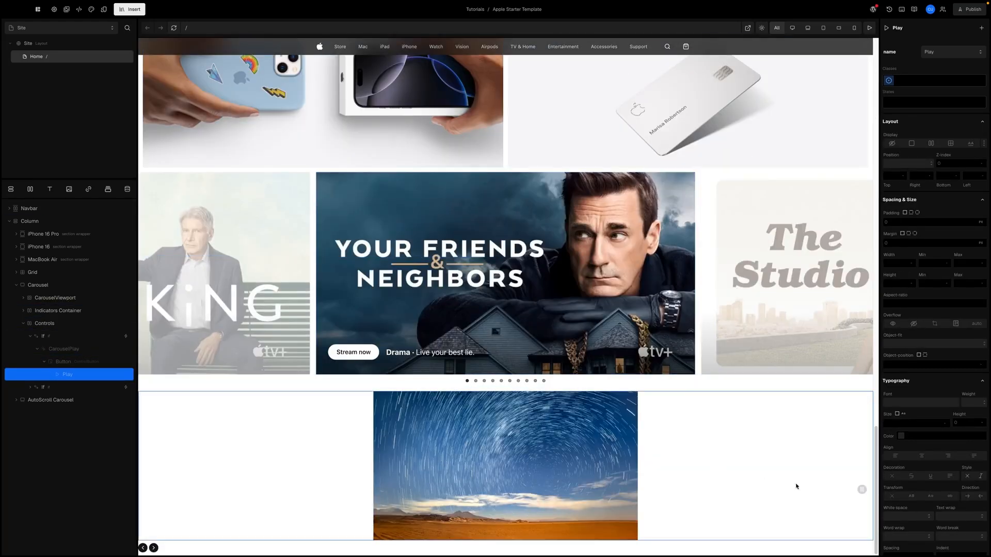
{"action": "left_click", "coordinate": [869, 29]}
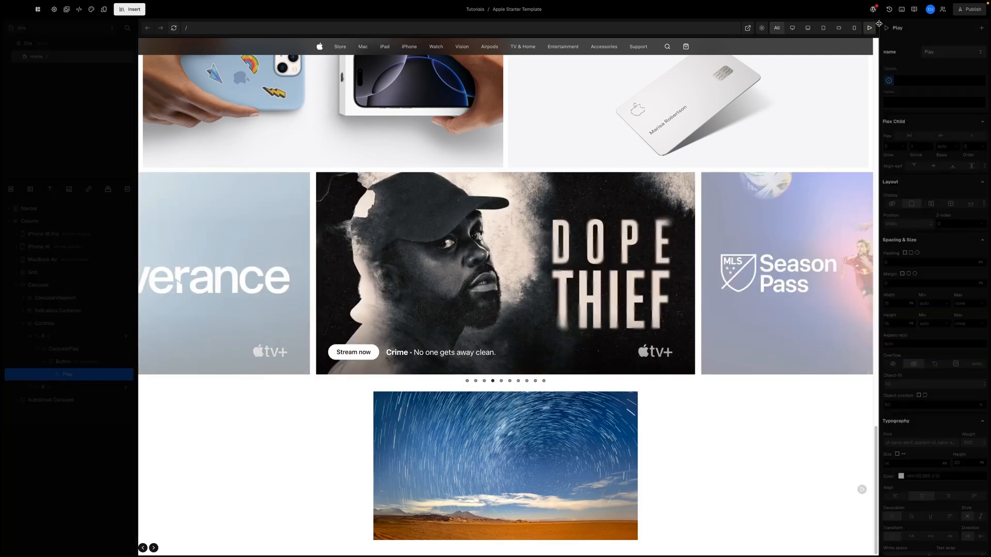
{"action": "left_click", "coordinate": [870, 29]}
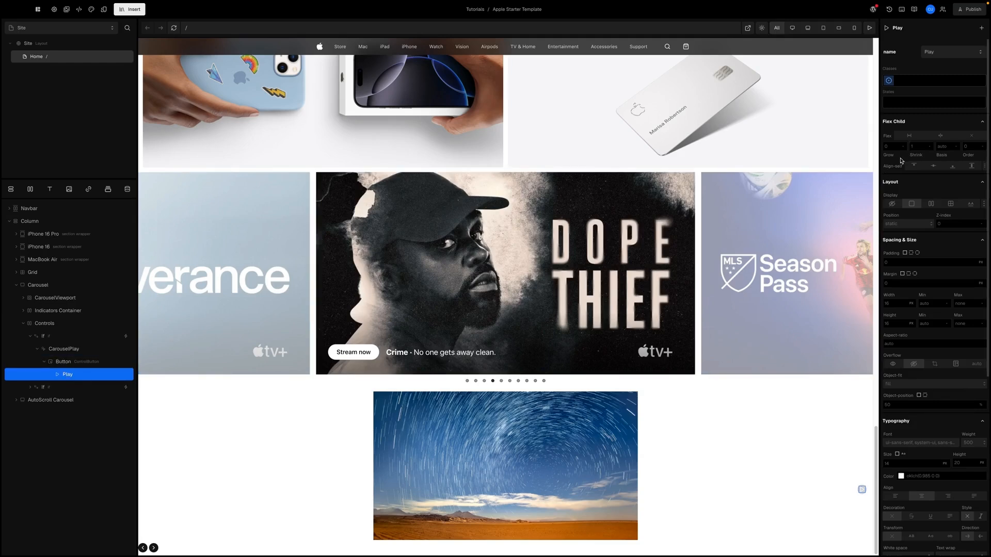
- Add the fill property to the Play icon and set it to black
{"action": "left_click", "coordinate": [981, 29]}
{"action": "left_click", "coordinate": [924, 63]}
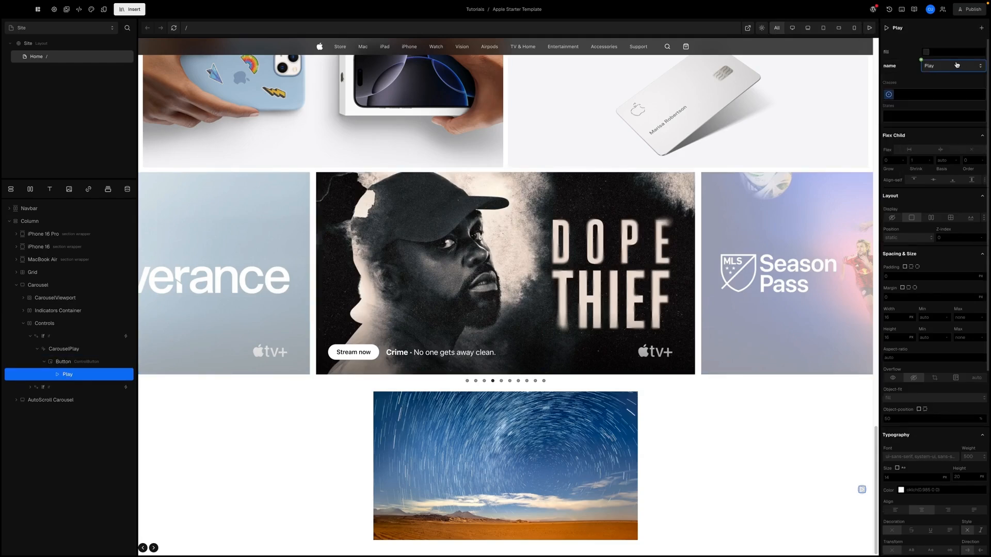
{"action": "left_click", "coordinate": [923, 49]}
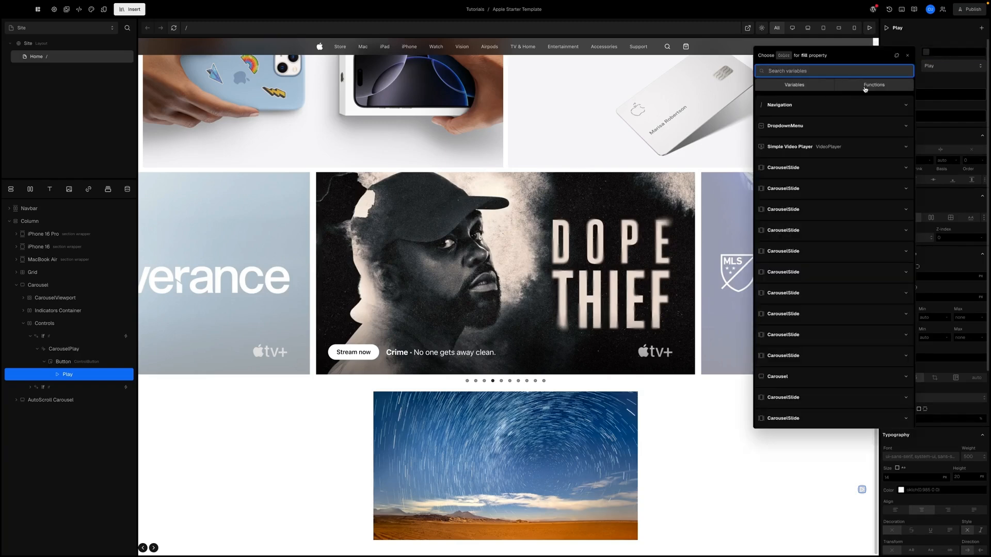
{"action": "left_click", "coordinate": [938, 52]}
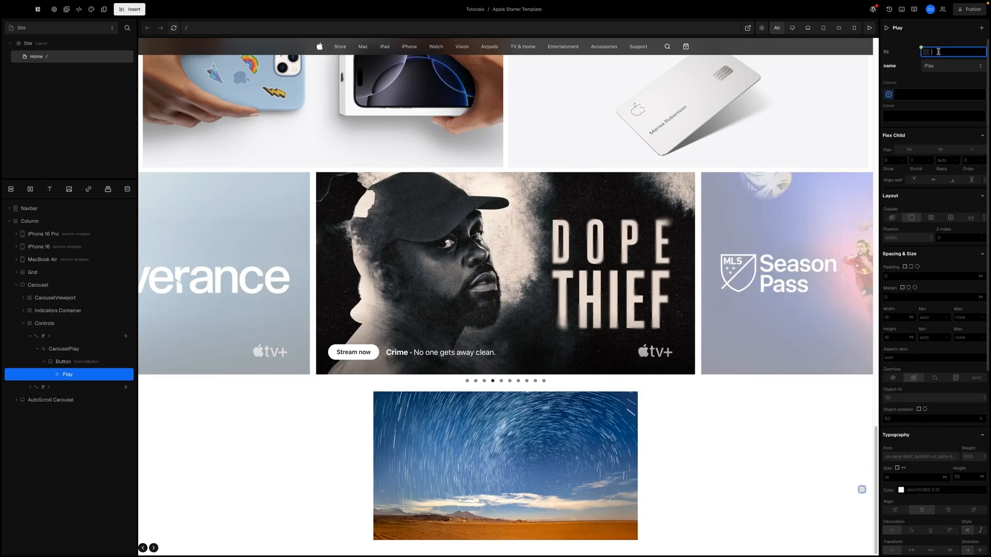
{"action": "type", "text": "black"}
- Add the color property to the Play icon and set it to black
{"action": "left_click", "coordinate": [981, 28]}
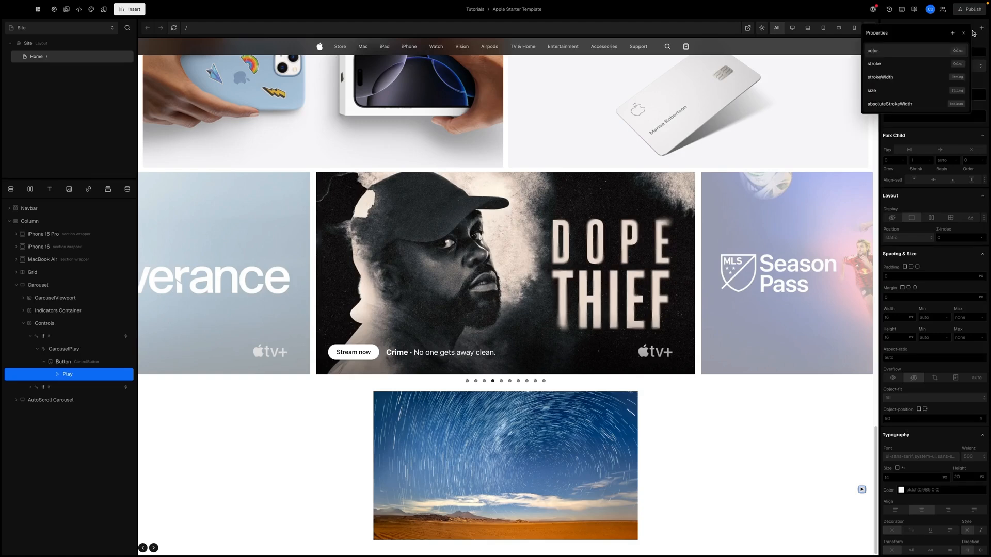
{"action": "left_click", "coordinate": [898, 50]}
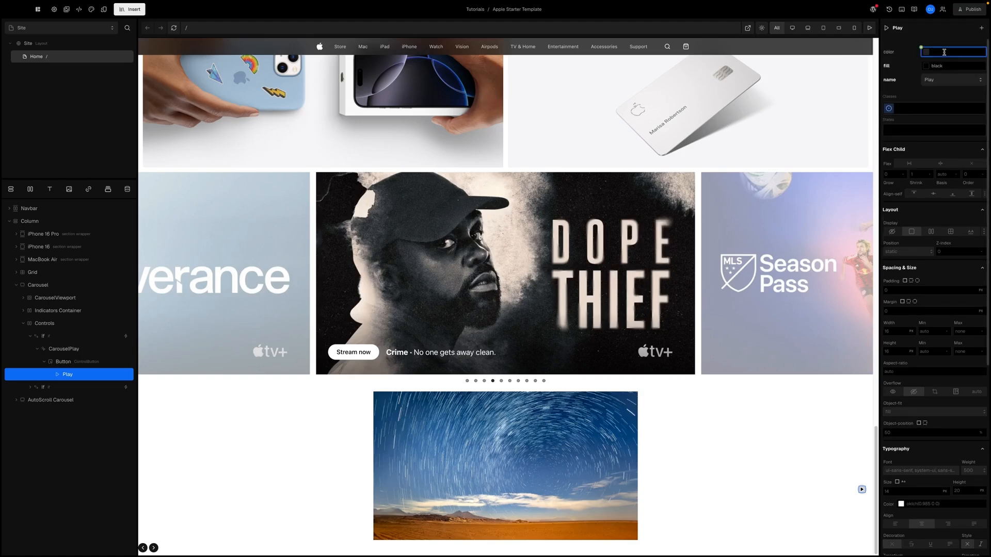
{"action": "type", "text": "black"}
{"action": "left_click", "coordinate": [943, 41]}
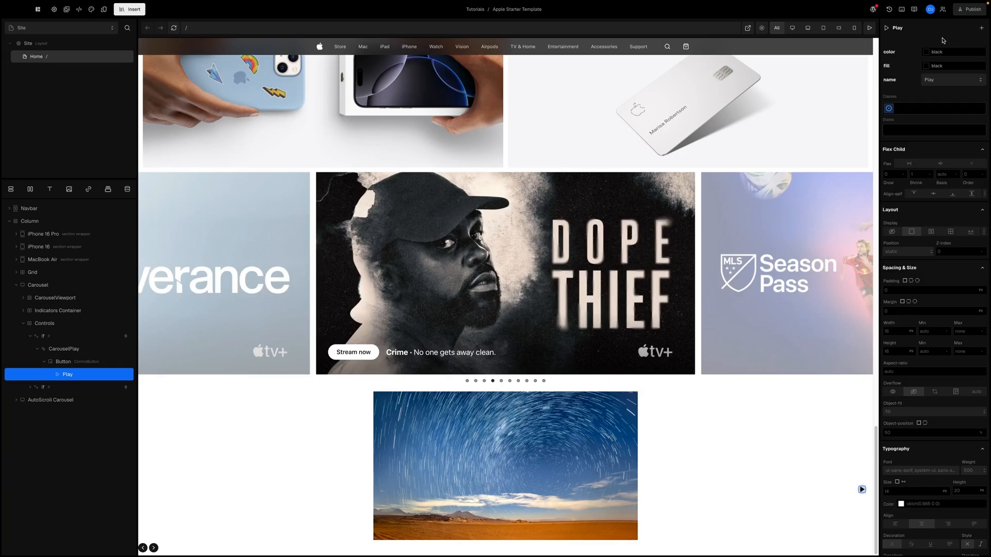
- Add the strokeWidth property to the Play icon and set it to 0
{"action": "left_click", "coordinate": [981, 28]}
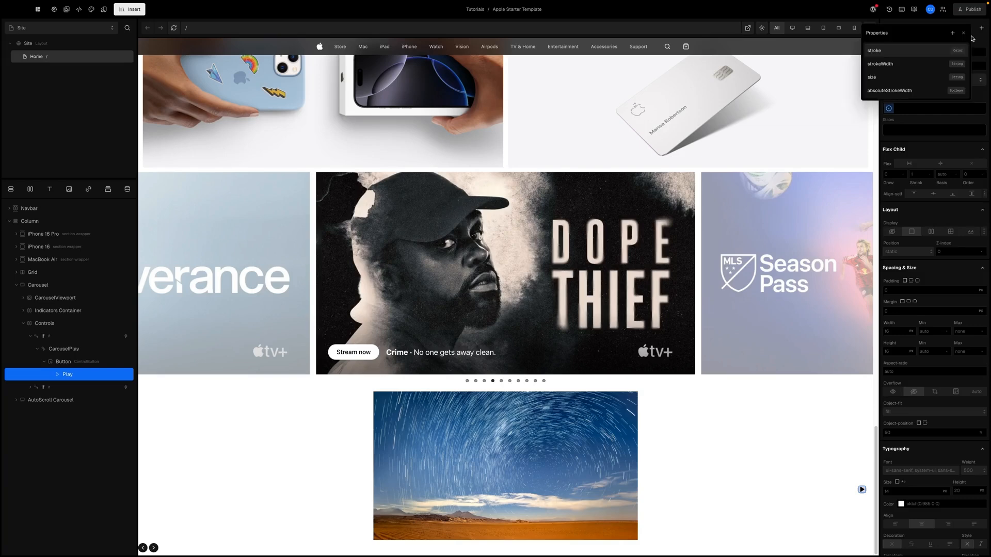
{"action": "left_click", "coordinate": [914, 63]}
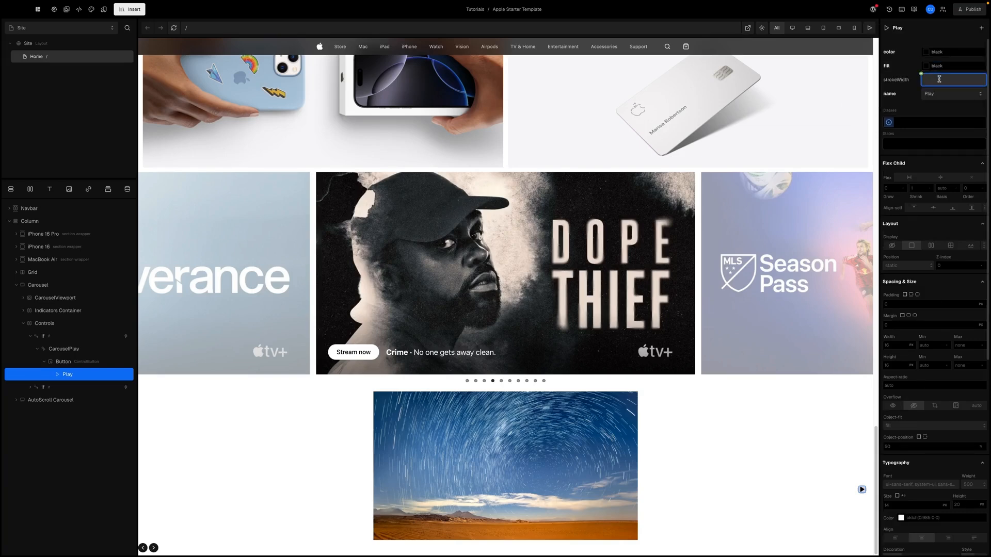
{"action": "type", "text": "0"}
{"action": "left_click", "coordinate": [932, 109]}
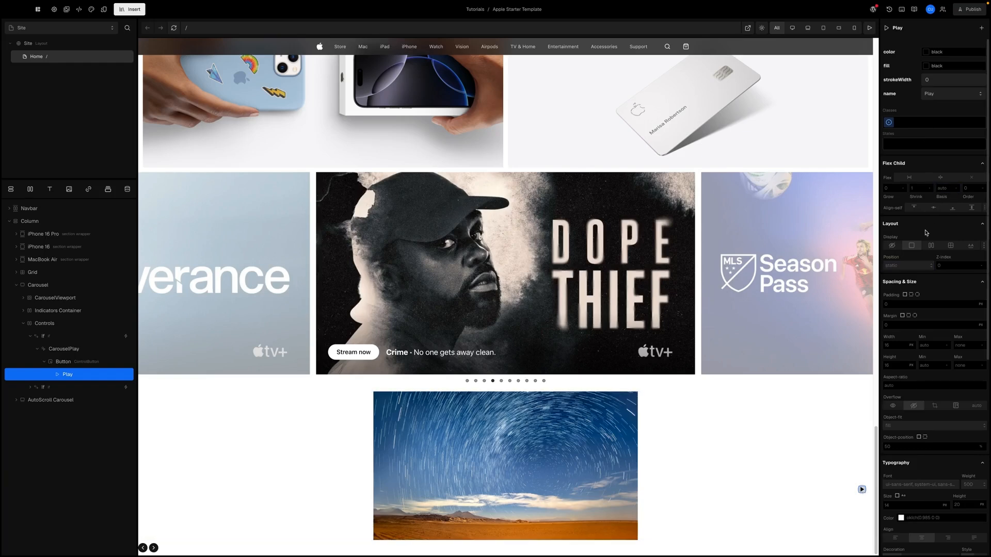
- Set the Play icon's width and height to the 3_5 spacing token
{"action": "scroll", "coordinate": [927, 234], "scroll_direction": "down", "scroll_amount": 1}
{"action": "left_click", "coordinate": [884, 308]}
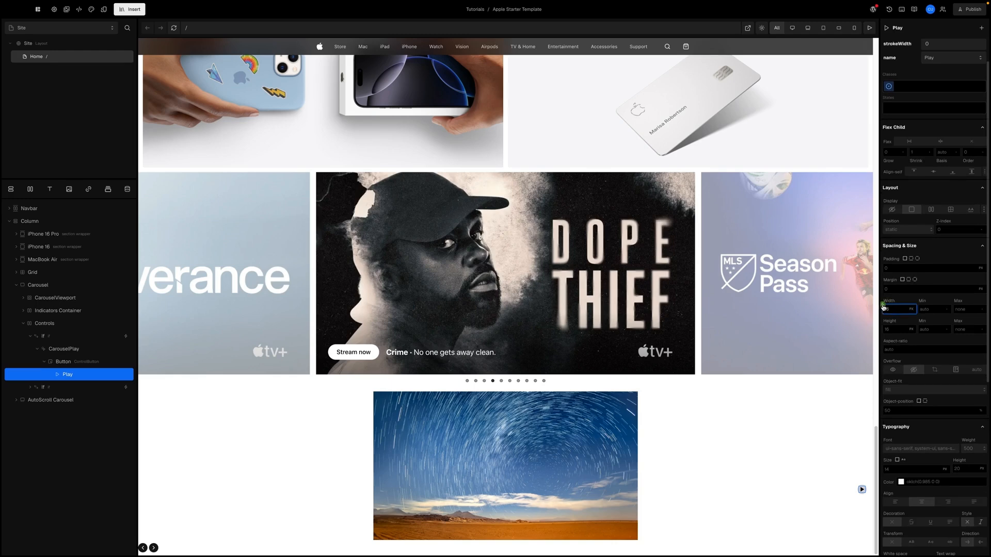
{"action": "left_click", "coordinate": [884, 306]}
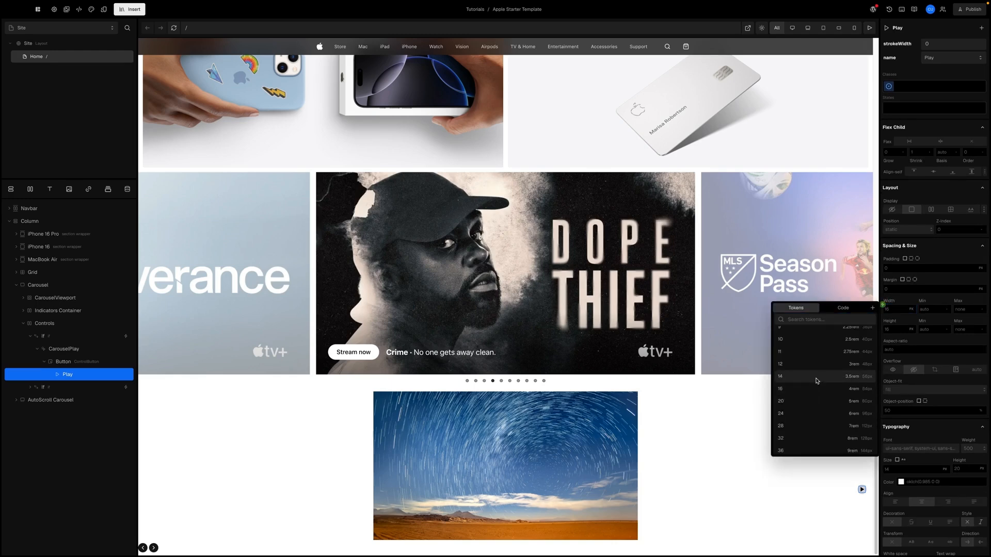
{"action": "scroll", "coordinate": [808, 380], "scroll_direction": "up", "scroll_amount": 5}
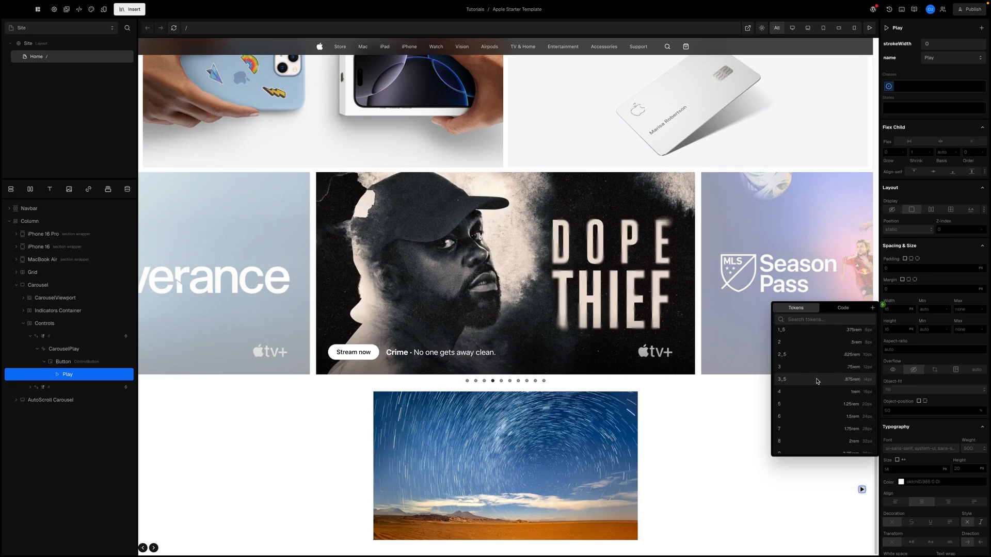
{"action": "left_click", "coordinate": [817, 381]}
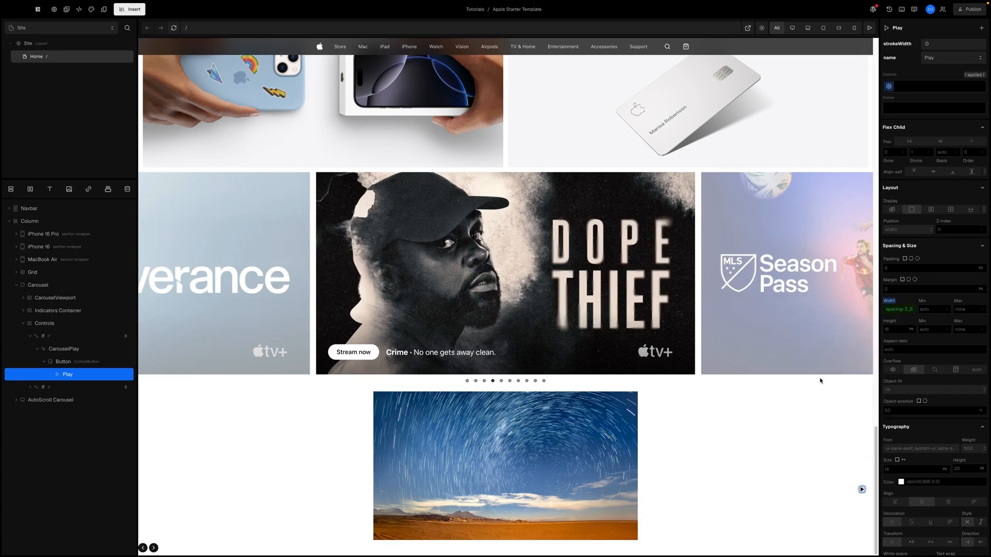
{"action": "left_click", "coordinate": [883, 326]}
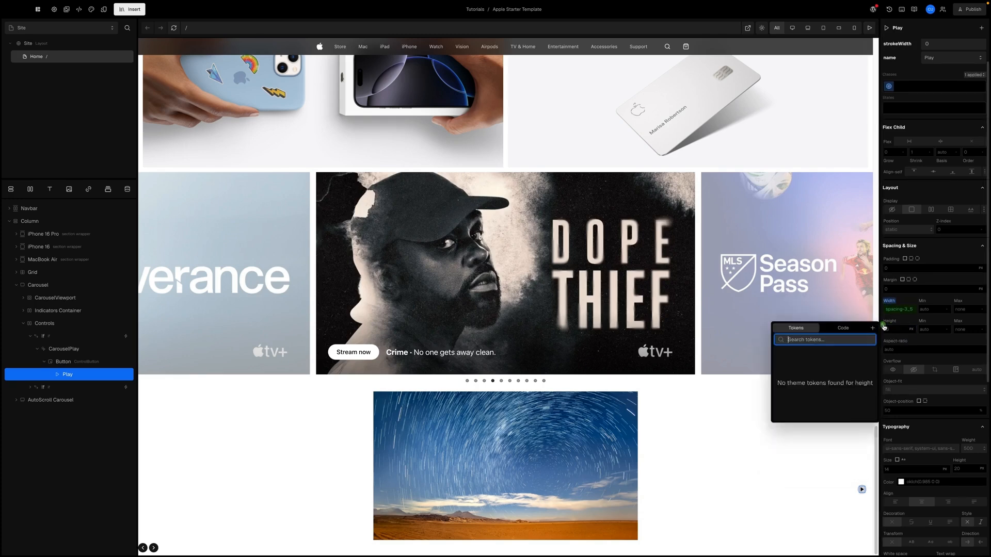
{"action": "left_click", "coordinate": [822, 339]}
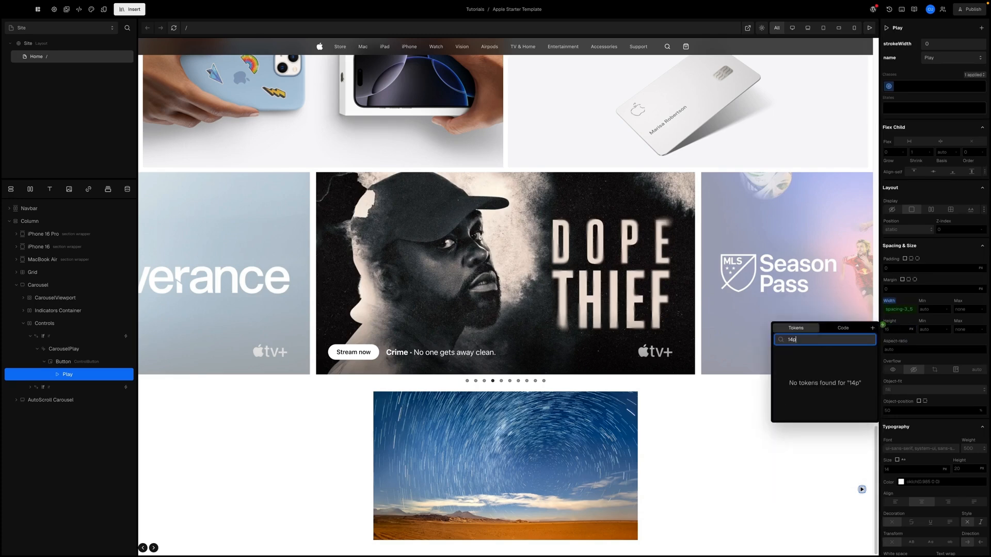
{"action": "key", "text": "BackSpace"}
{"action": "type", "text": "3_5"}
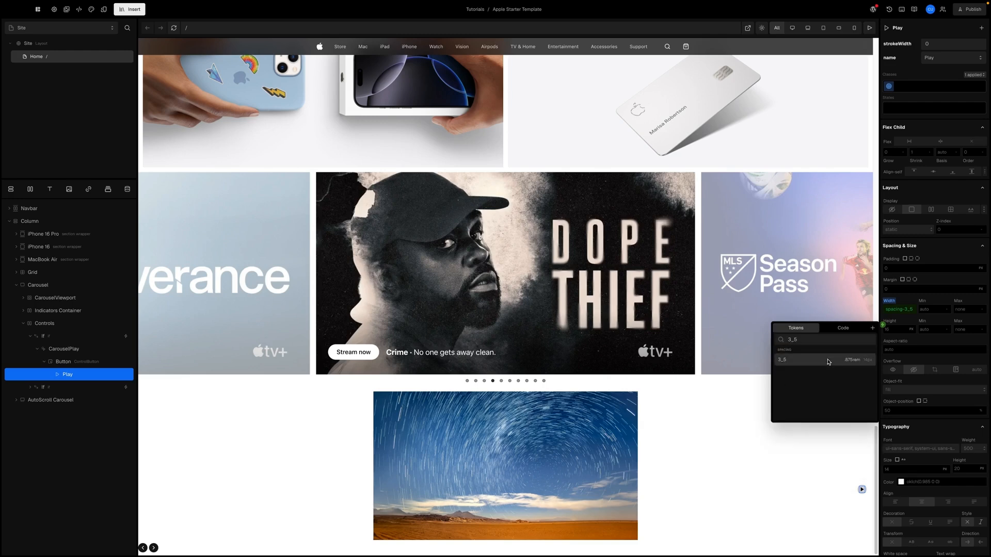
{"action": "left_click", "coordinate": [829, 361]}
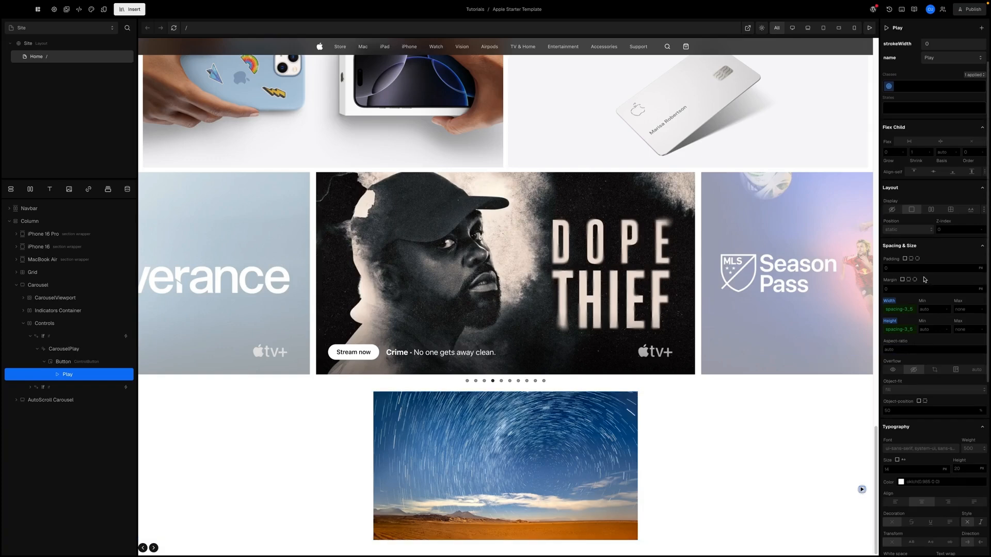
- Convert the Play icon's instance styles to a class named ControlIcon
{"action": "scroll", "coordinate": [923, 325], "scroll_direction": "up", "scroll_amount": 1}
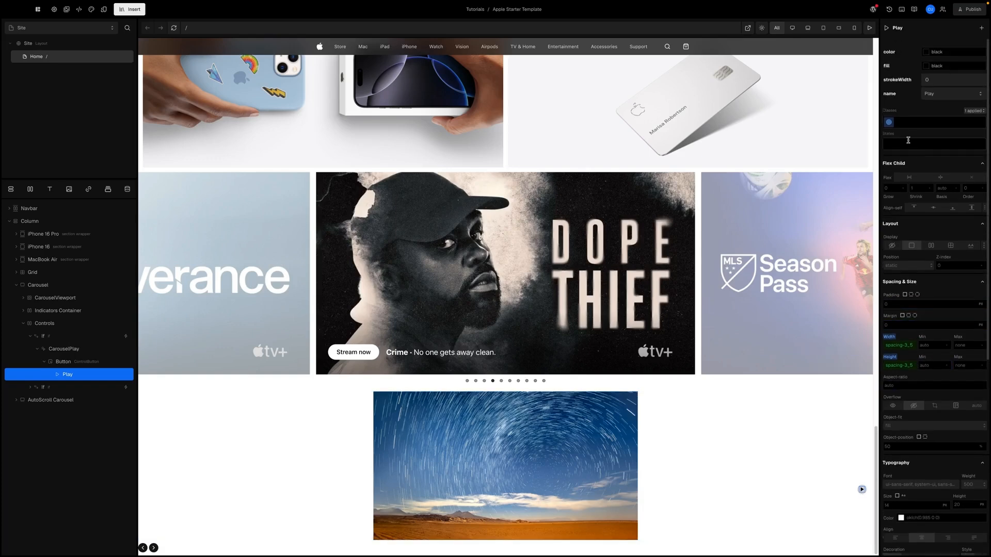
{"action": "left_click", "coordinate": [890, 122]}
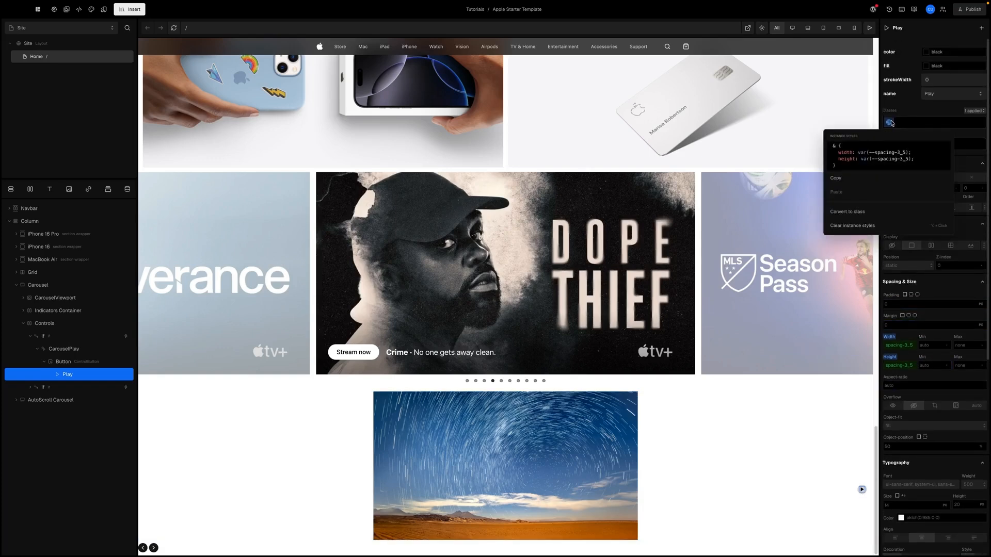
{"action": "left_click", "coordinate": [867, 216]}
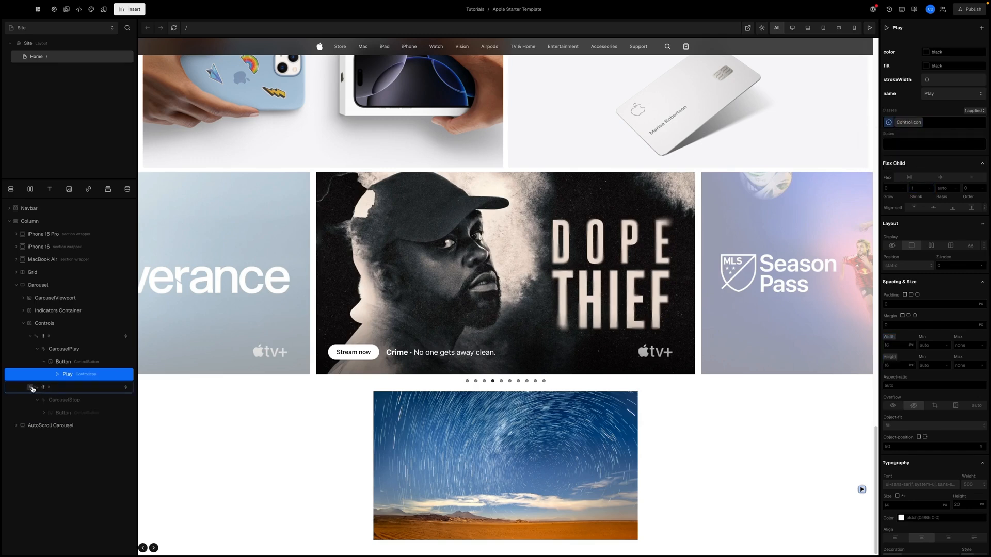
- Apply the existing ControlIcon class to the Pause icon inside the CarouselStop button
{"action": "left_click", "coordinate": [60, 413]}
{"action": "left_click", "coordinate": [66, 426]}
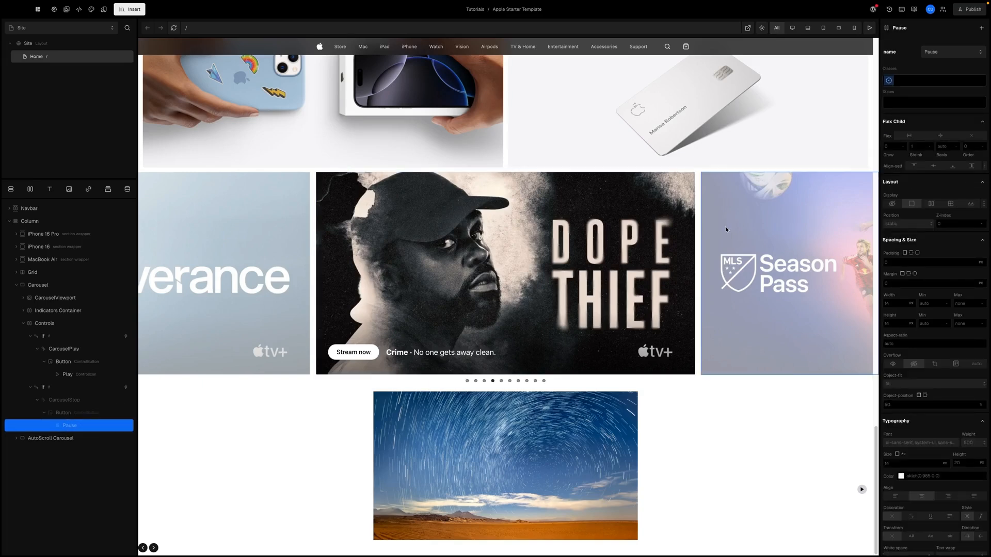
{"action": "left_click", "coordinate": [904, 81]}
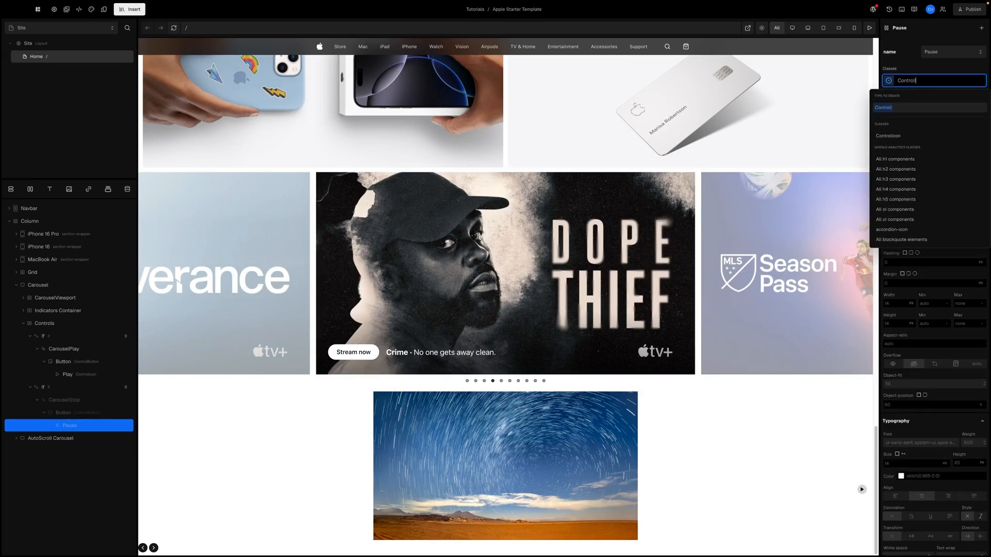
{"action": "left_click", "coordinate": [898, 136]}
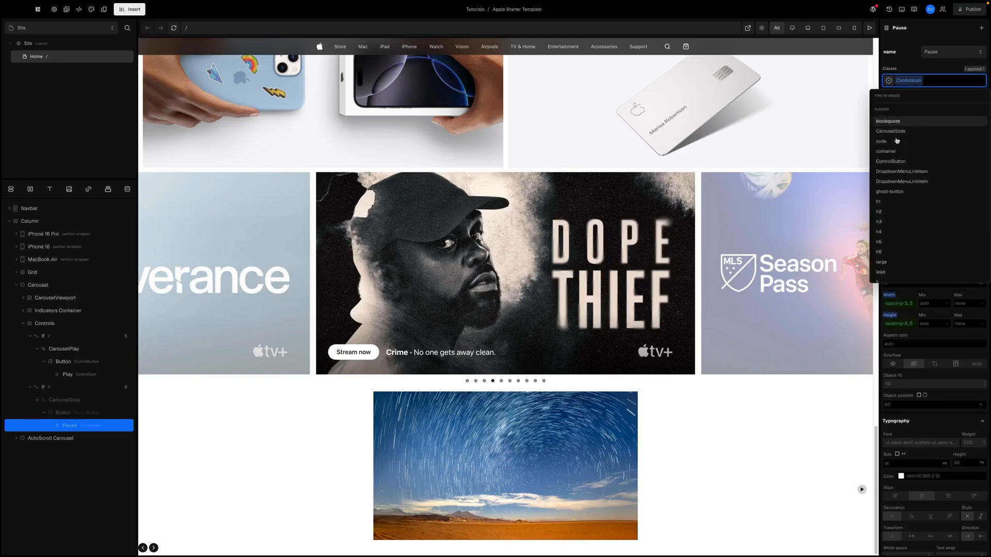
{"action": "left_click", "coordinate": [944, 71]}
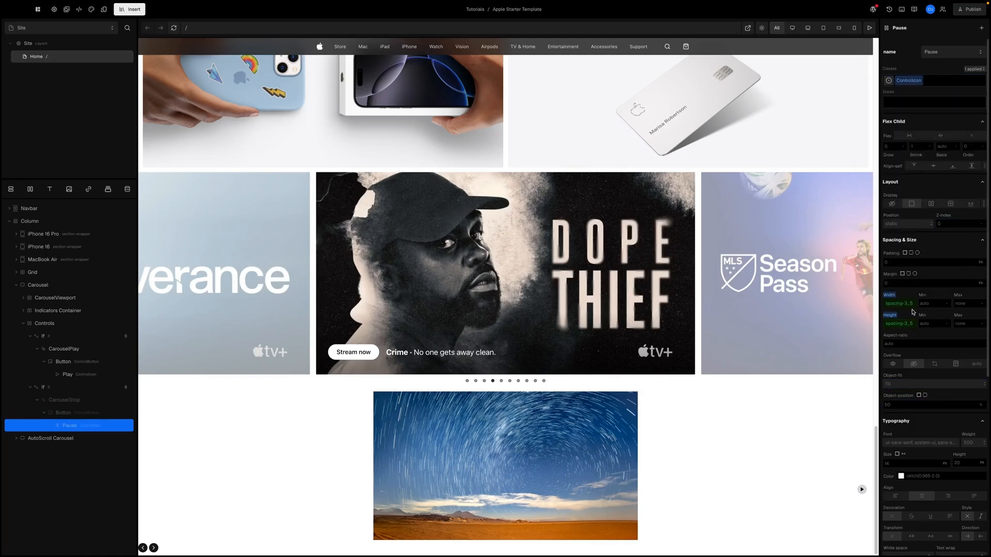
- Add color and strokeWidth properties to the Pause icon, set to black and 0
{"action": "left_click", "coordinate": [980, 28]}
{"action": "left_click", "coordinate": [883, 52]}
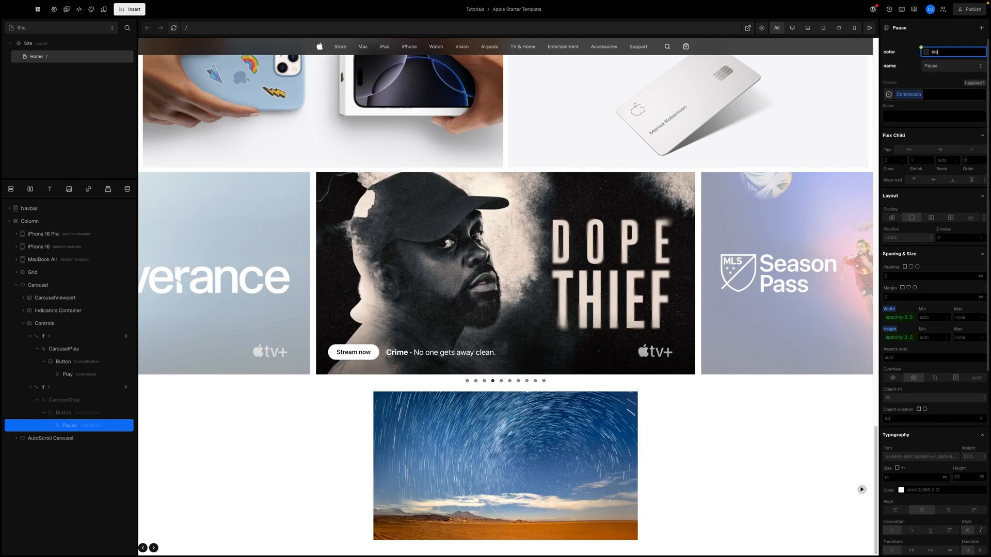
{"action": "left_click", "coordinate": [982, 28]}
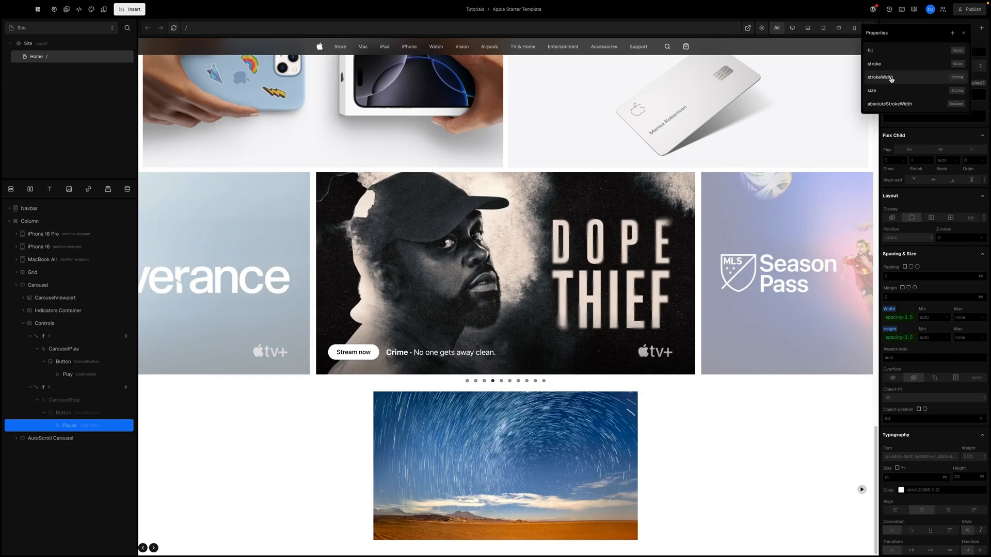
{"action": "left_click", "coordinate": [891, 78]}
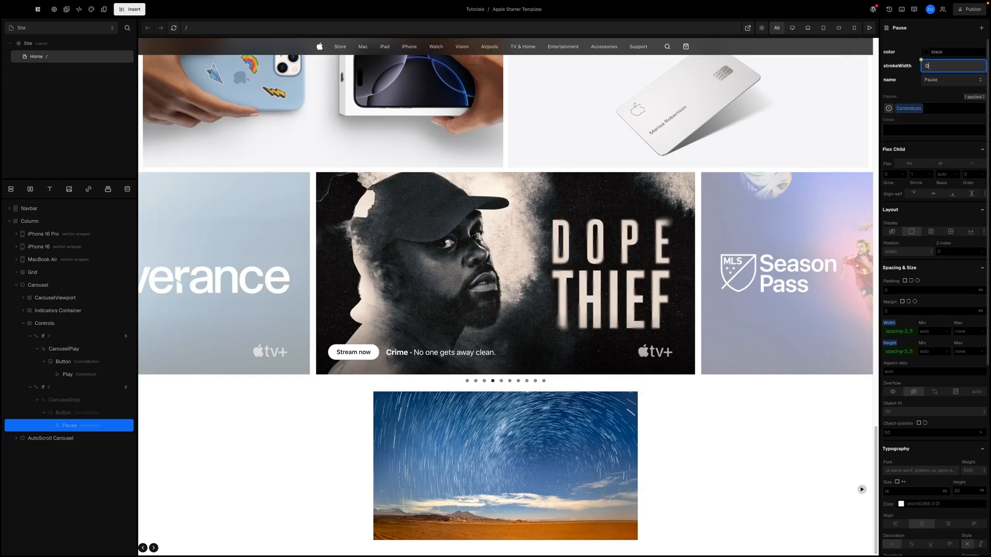
- Add a fill property set to black to the Pause icon
{"action": "left_click", "coordinate": [978, 28]}
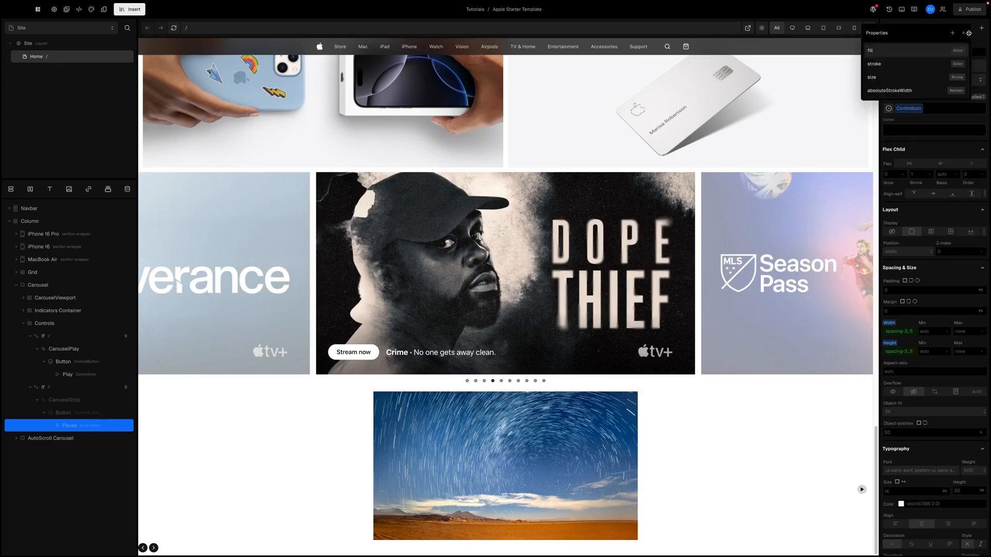
{"action": "left_click", "coordinate": [913, 54]}
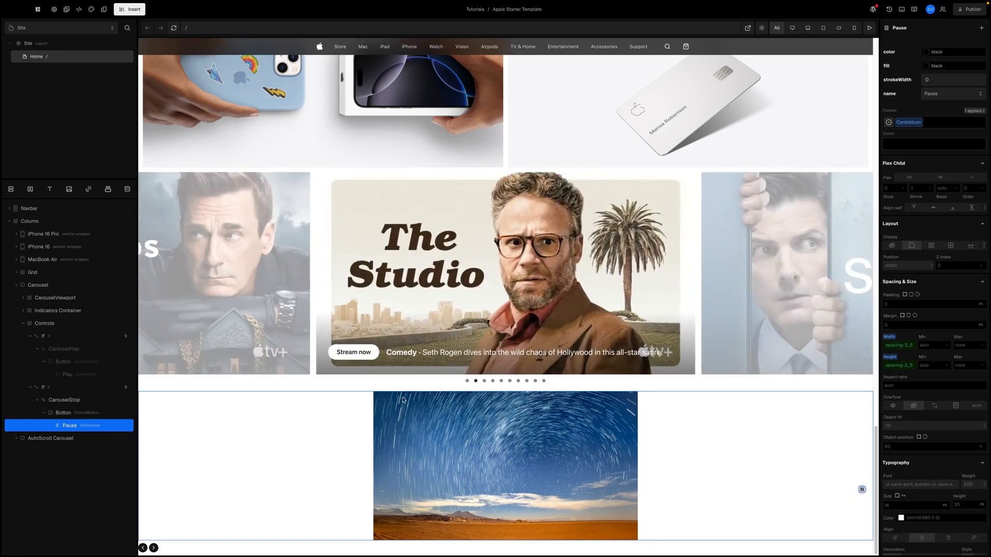
{"action": "left_click", "coordinate": [30, 338]}
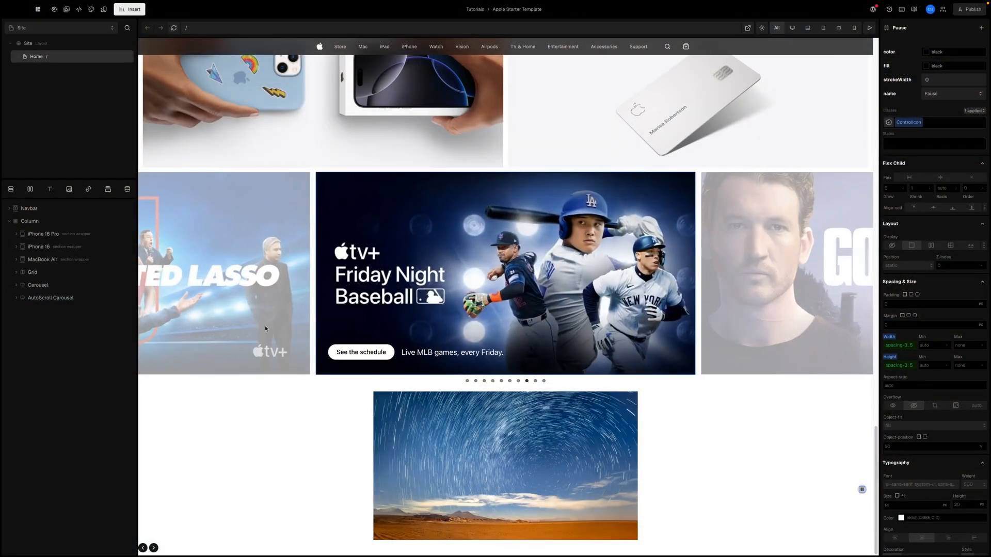
- Add the loop, autoPlay and autoScroll properties to the AutoScroll Carousel, set to true, false and true respectively
{"action": "left_click", "coordinate": [42, 299]}
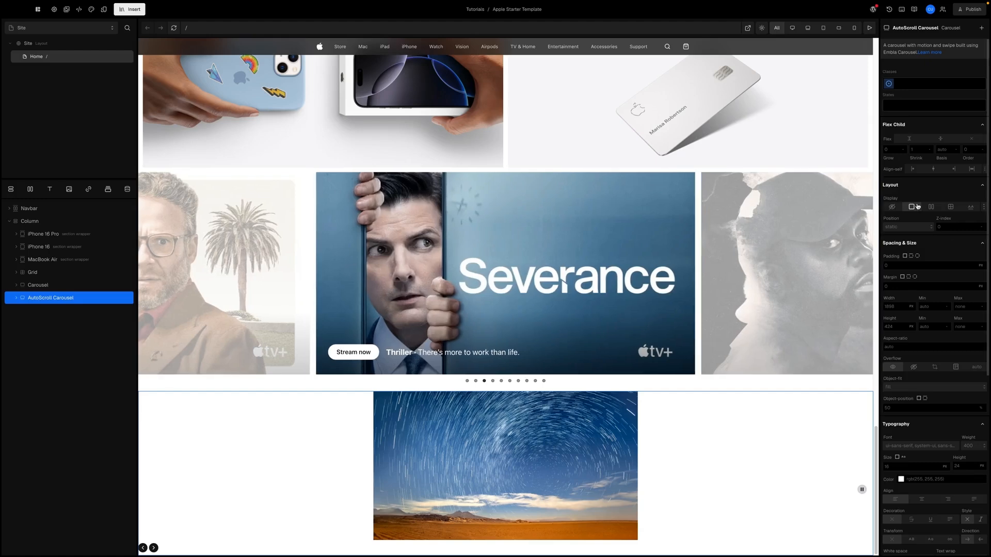
{"action": "left_click", "coordinate": [981, 28]}
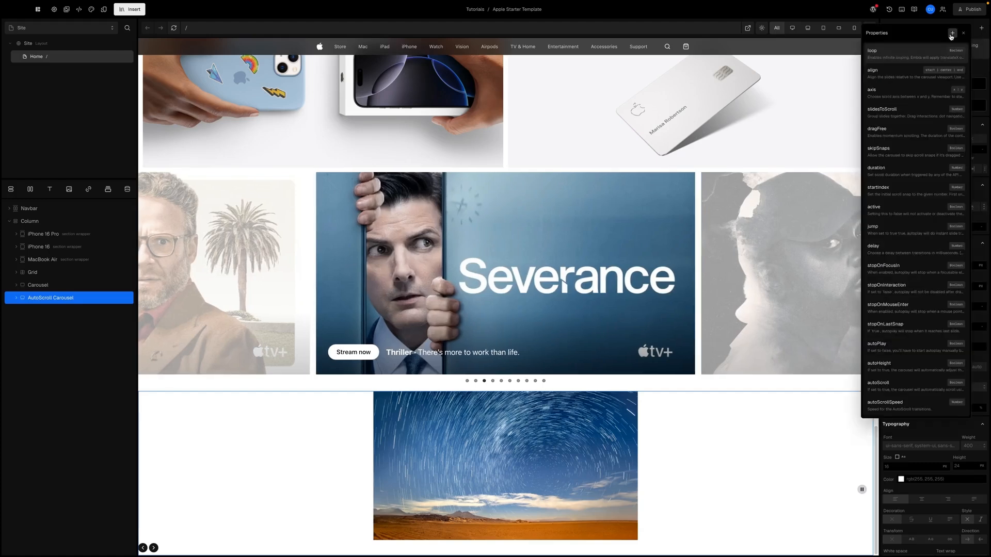
{"action": "left_click", "coordinate": [931, 54]}
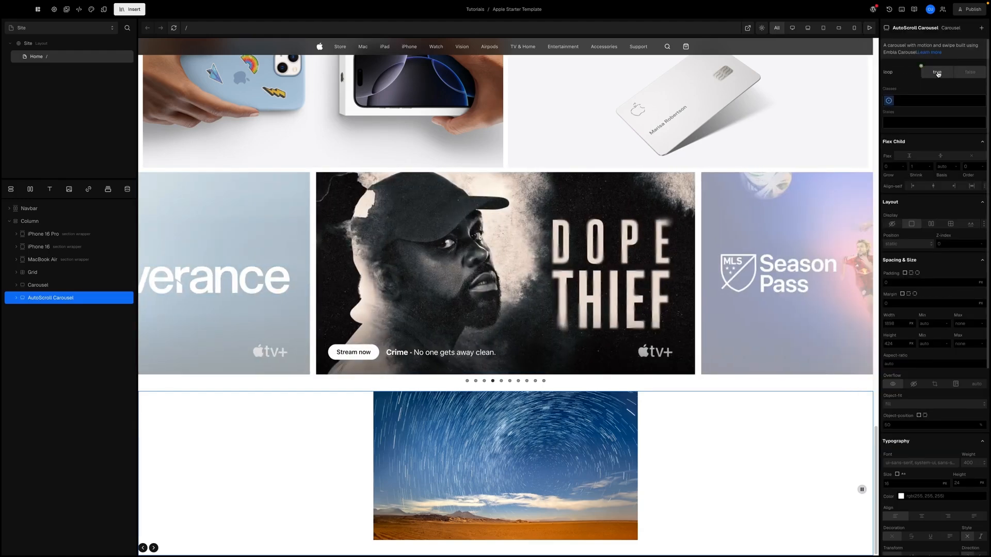
{"action": "left_click", "coordinate": [982, 28]}
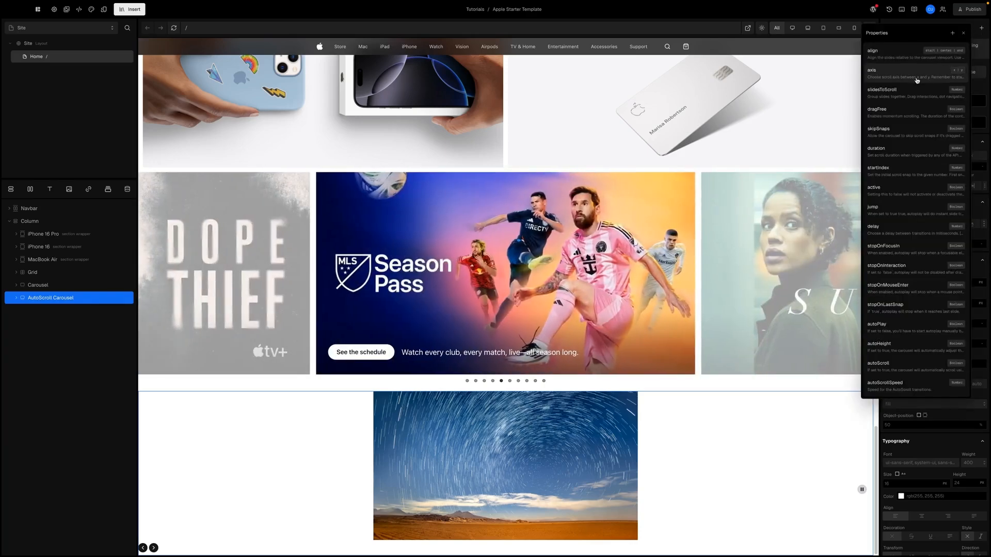
{"action": "left_click", "coordinate": [890, 327]}
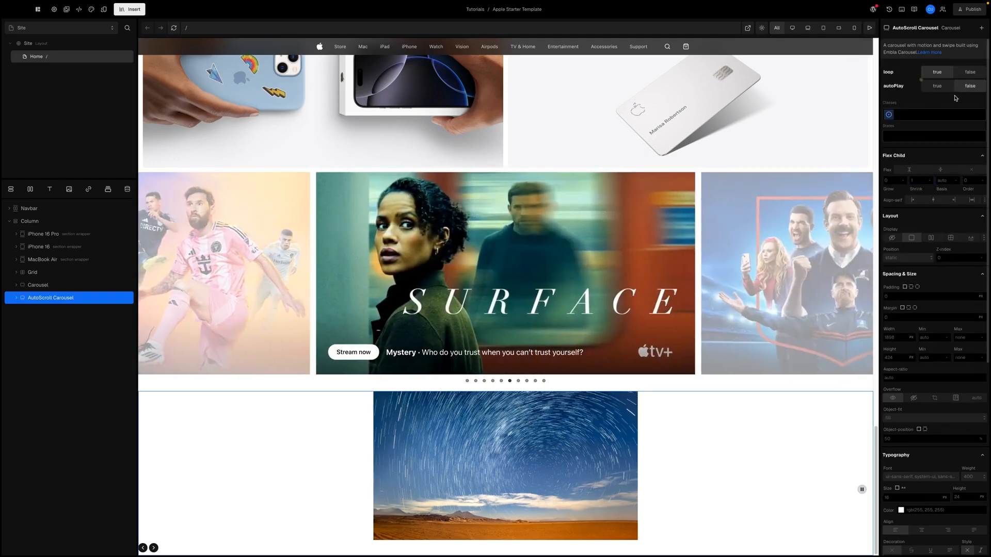
{"action": "left_click", "coordinate": [981, 27]}
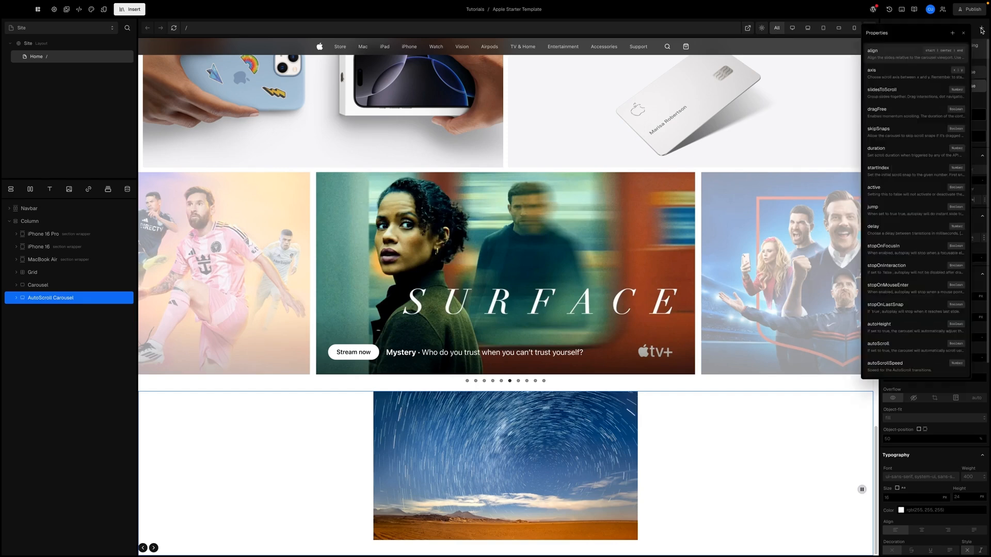
{"action": "left_click", "coordinate": [907, 345]}
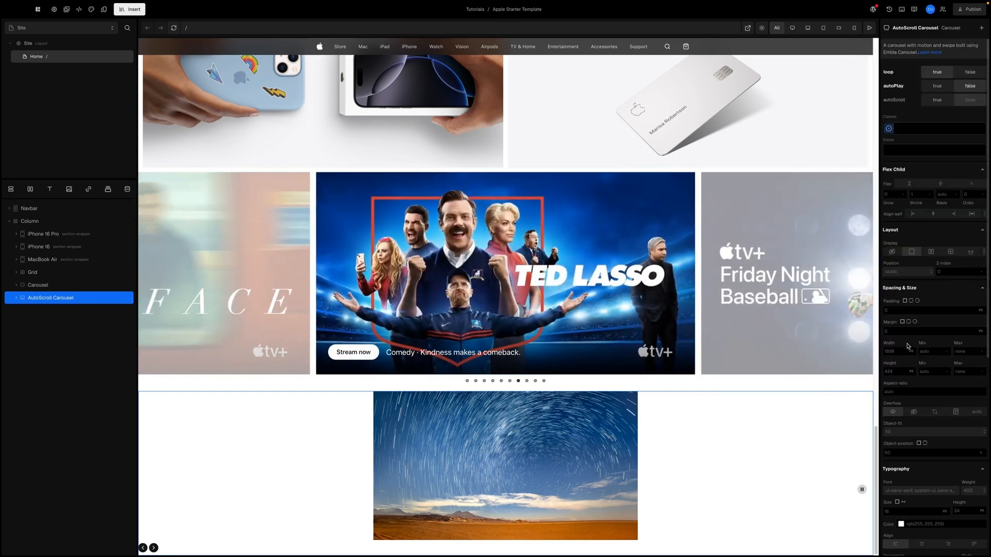
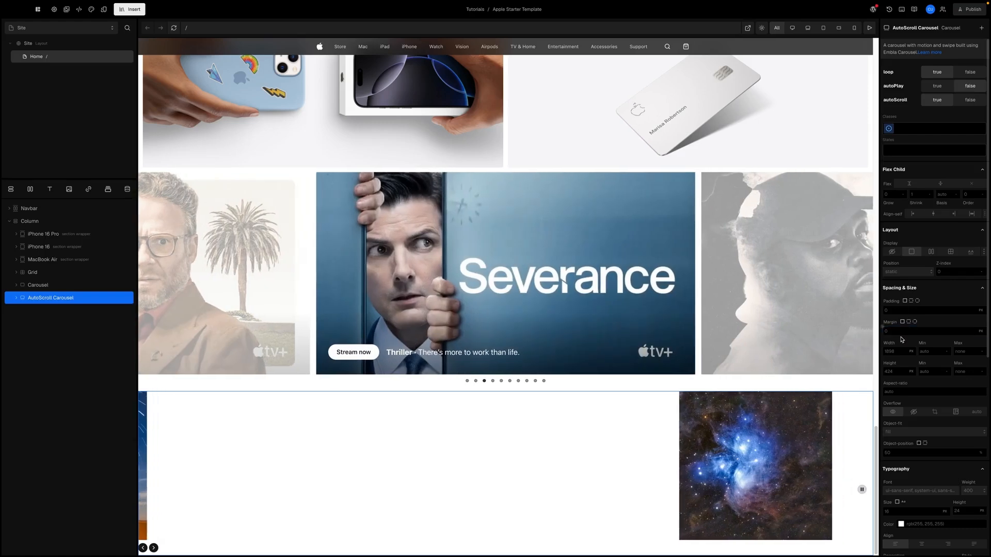
- Set the AutoScroll Carousel's top margin to -12 px and bottom margin to 56 px
{"action": "left_click", "coordinate": [915, 321]}
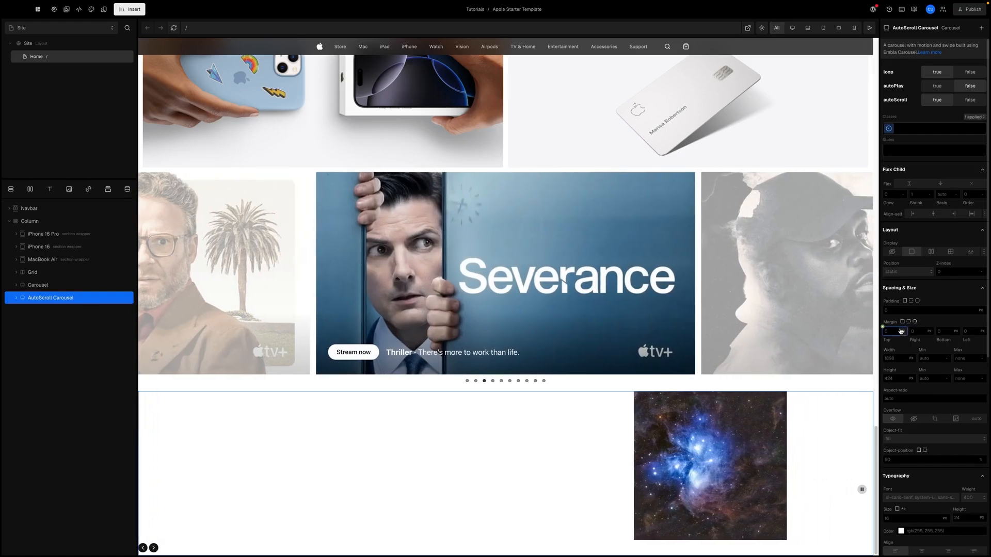
{"action": "left_click", "coordinate": [902, 331]}
{"action": "type", "text": "-12"}
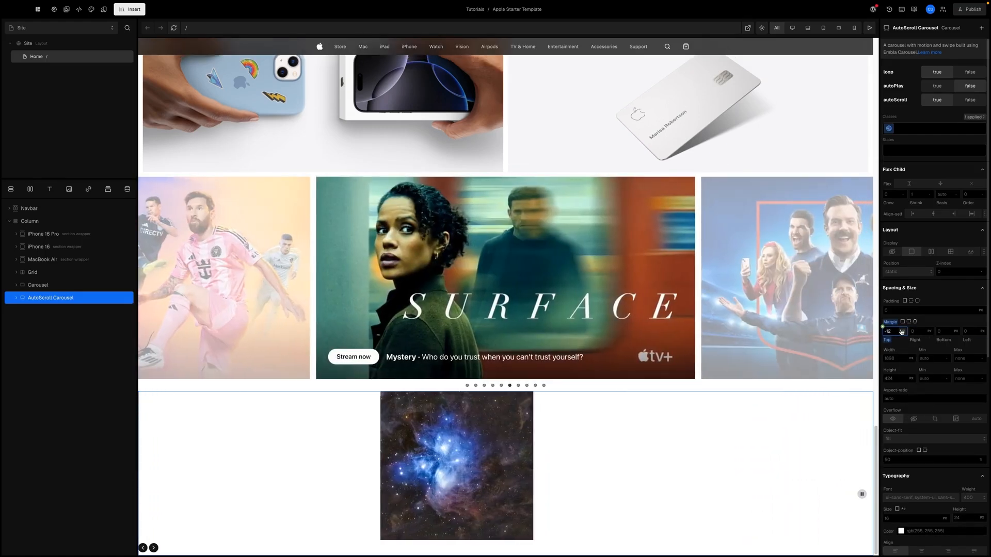
{"action": "left_click", "coordinate": [947, 331]}
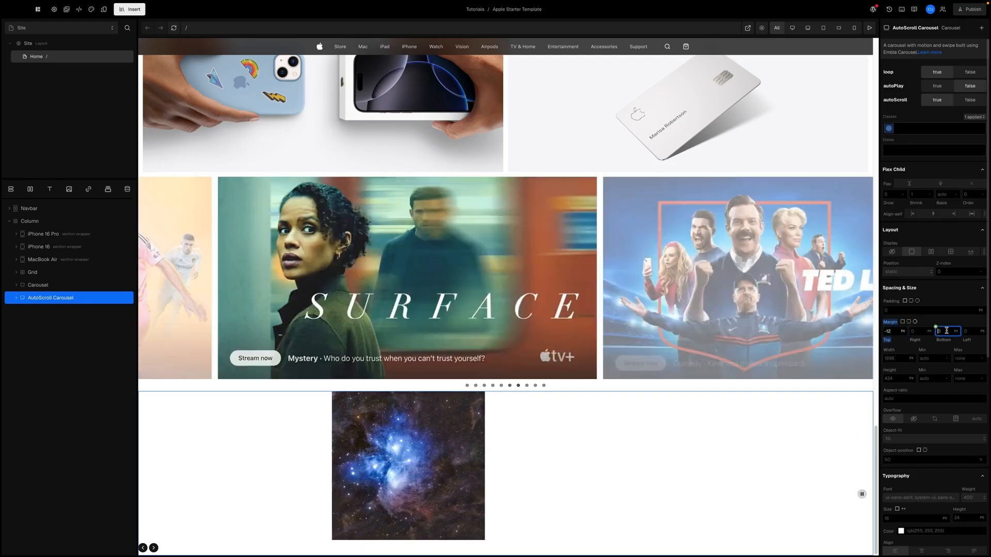
{"action": "type", "text": "56"}
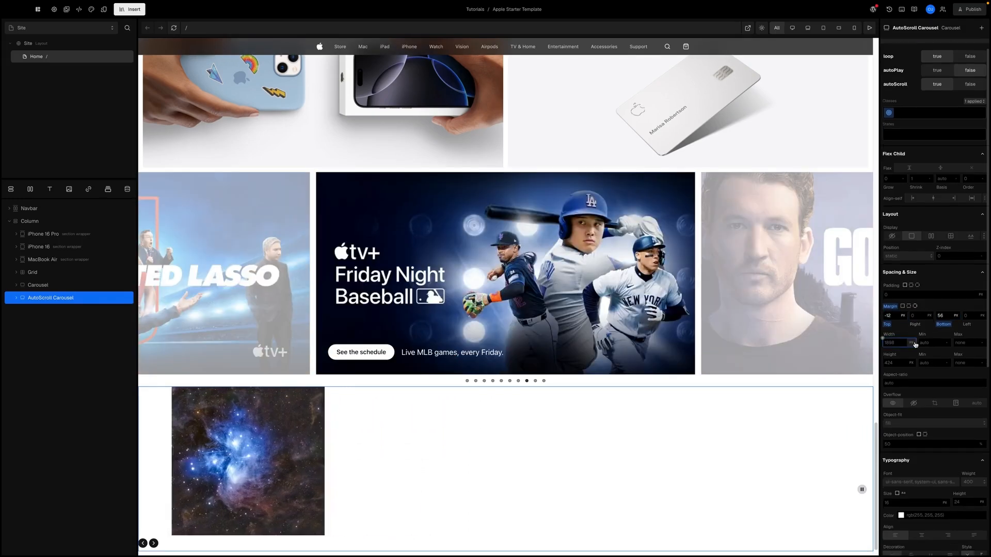
- Set the AutoScroll Carousel's width to 100%
{"action": "scroll", "coordinate": [909, 341], "scroll_direction": "down", "scroll_amount": 1}
{"action": "left_click", "coordinate": [898, 341]}
{"action": "type", "text": "100%"}
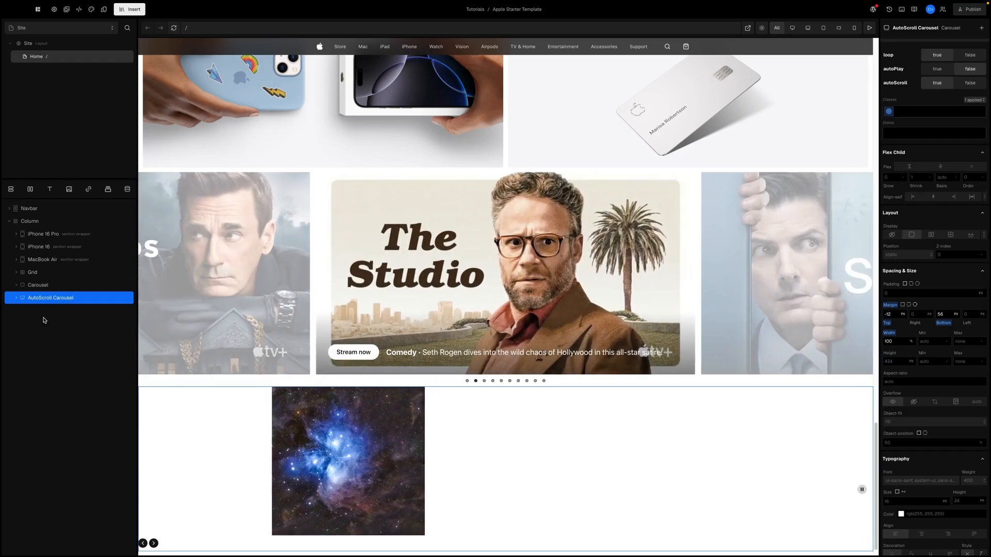
- Set the height of the CarouselViewport inside the AutoScroll Carousel to 236 px
{"action": "left_click", "coordinate": [17, 298]}
{"action": "left_click", "coordinate": [46, 311]}
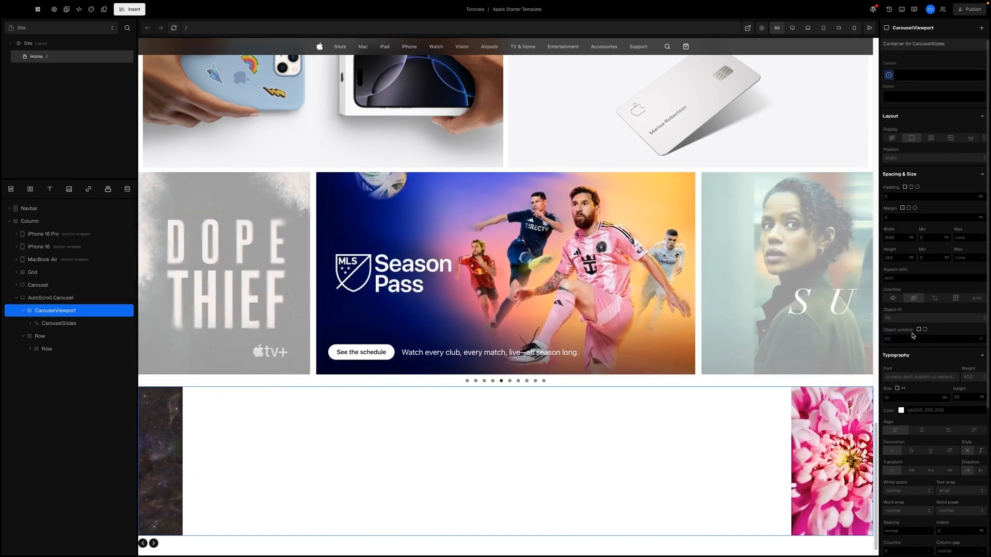
{"action": "left_click", "coordinate": [891, 245]}
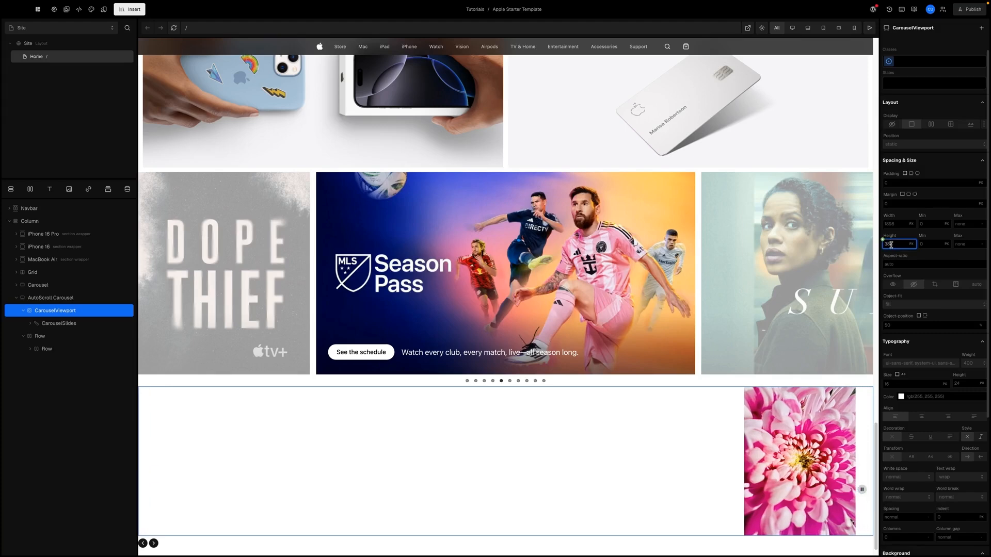
{"action": "type", "text": "2"}
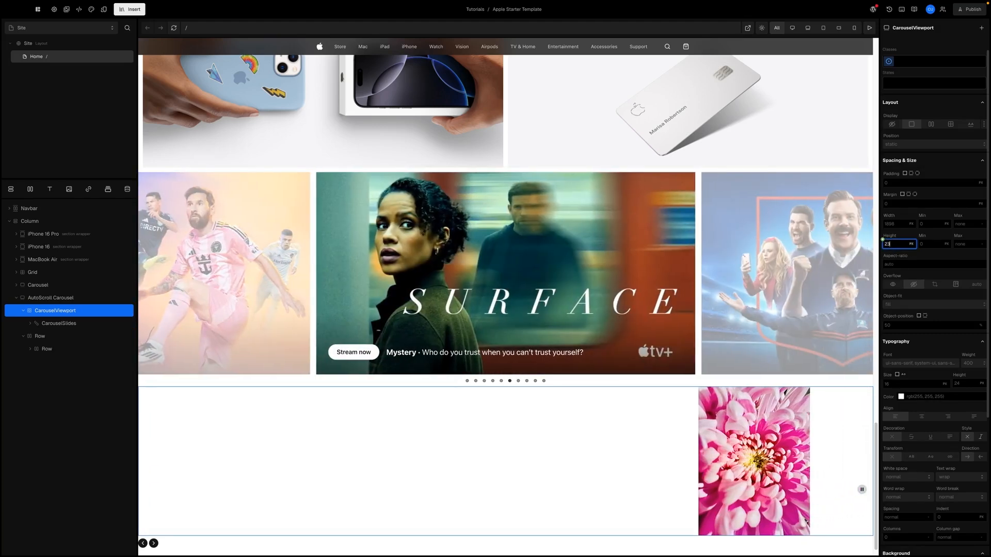
{"action": "type", "text": "36"}
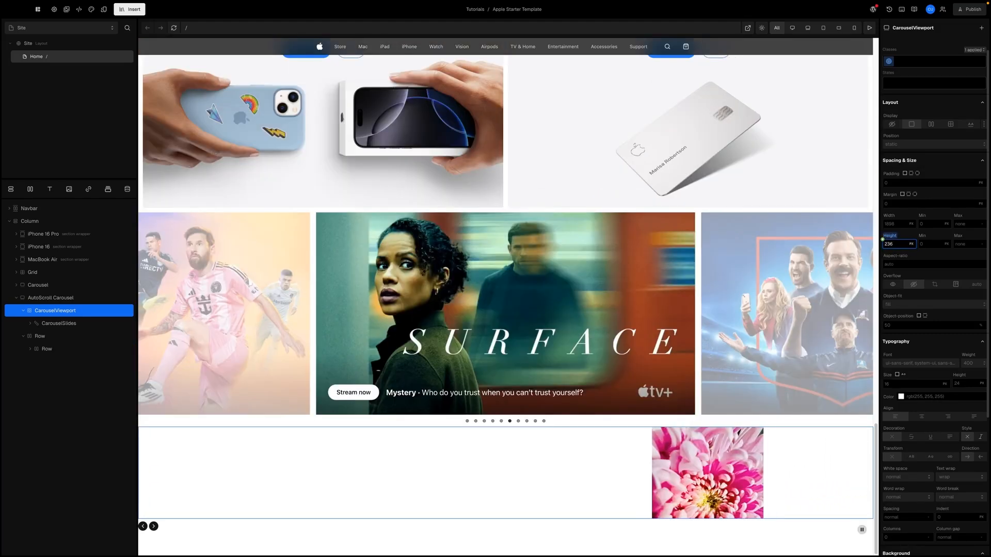
{"action": "left_click", "coordinate": [894, 250]}
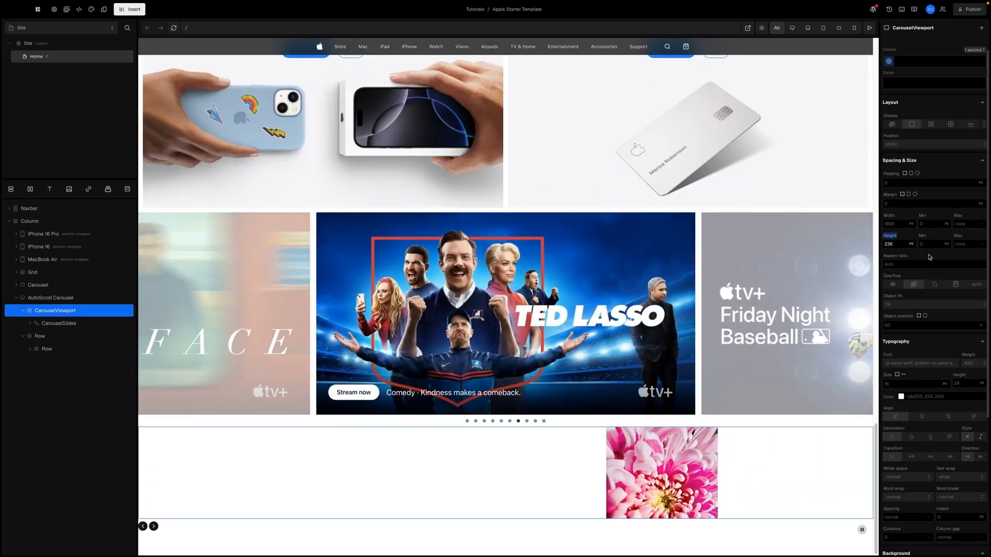
{"action": "left_click", "coordinate": [932, 264]}
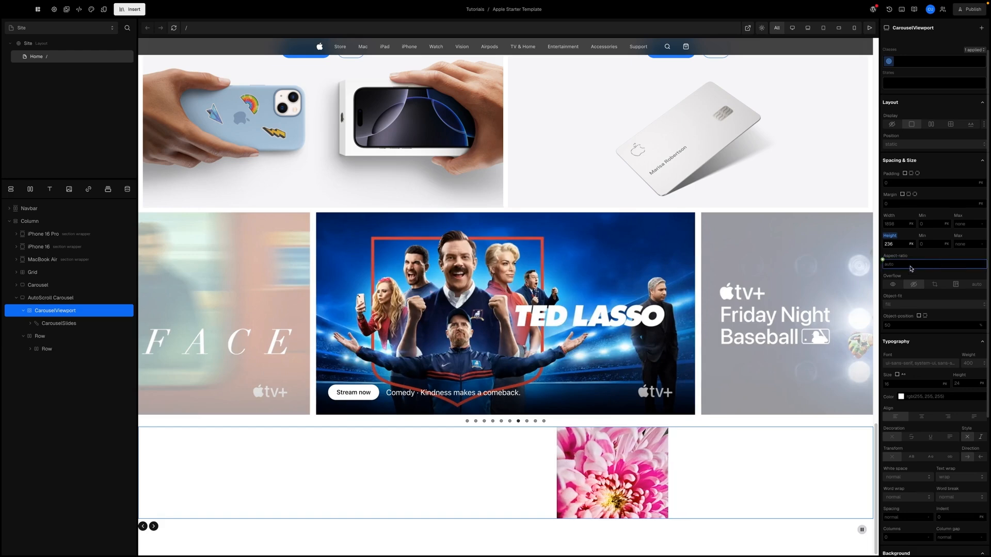
- Set the height of the AutoScroll Carousel's CarouselSlides element to 100%
{"action": "left_click", "coordinate": [61, 324]}
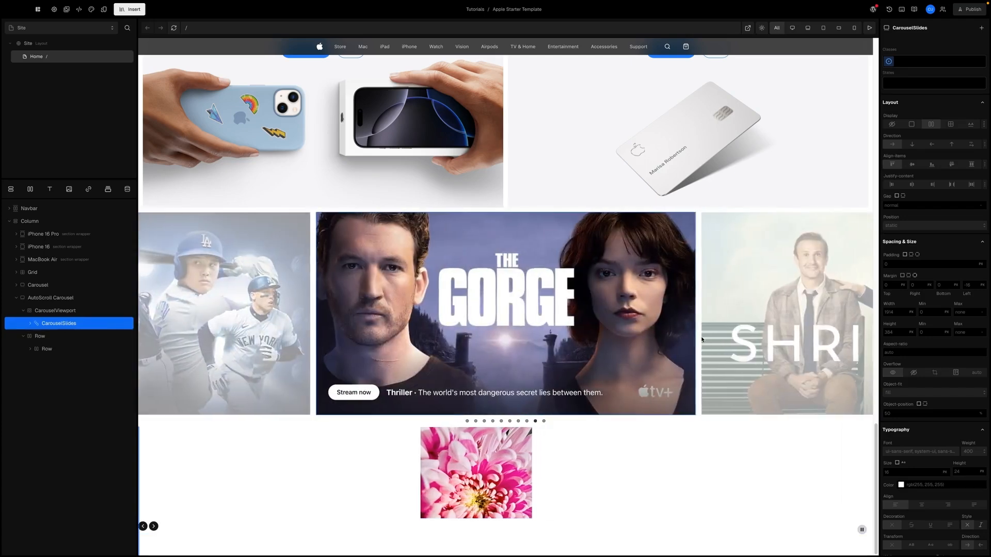
{"action": "left_click", "coordinate": [898, 332]}
{"action": "type", "text": "100"}
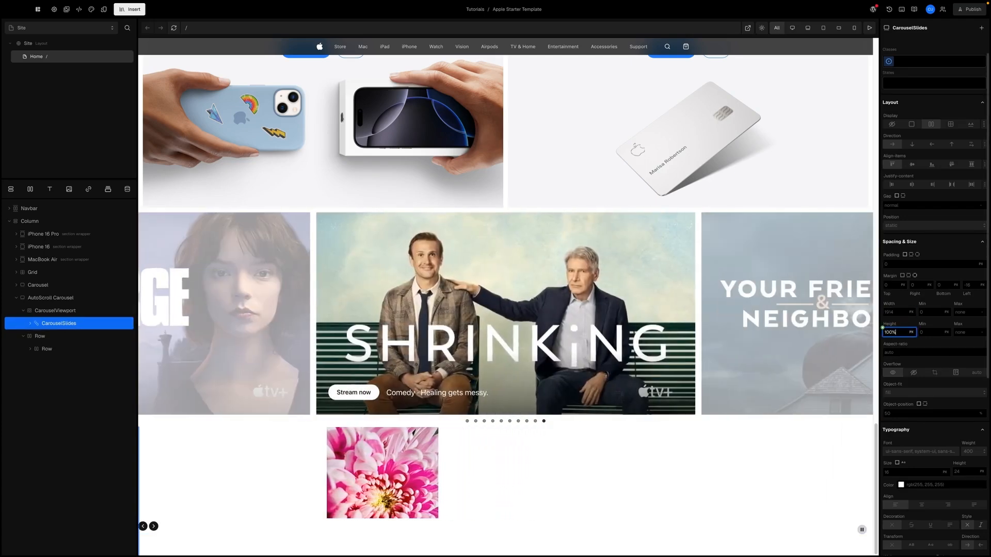
{"action": "type", "text": "%"}
{"action": "key", "text": "Return"}
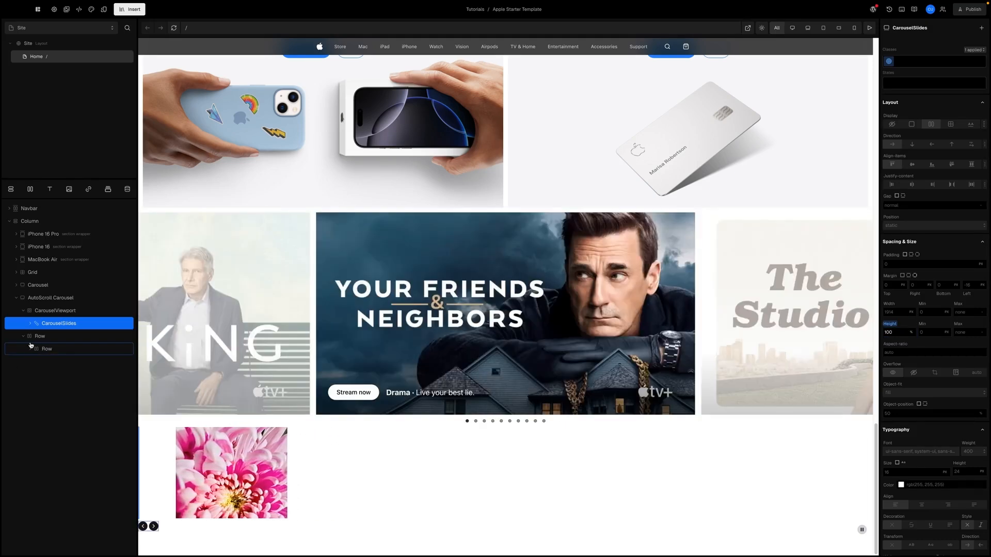
- Delete the Row holding the CarouselPrevious and CarouselNext controls from the AutoScroll Carousel
{"action": "left_click", "coordinate": [30, 350]}
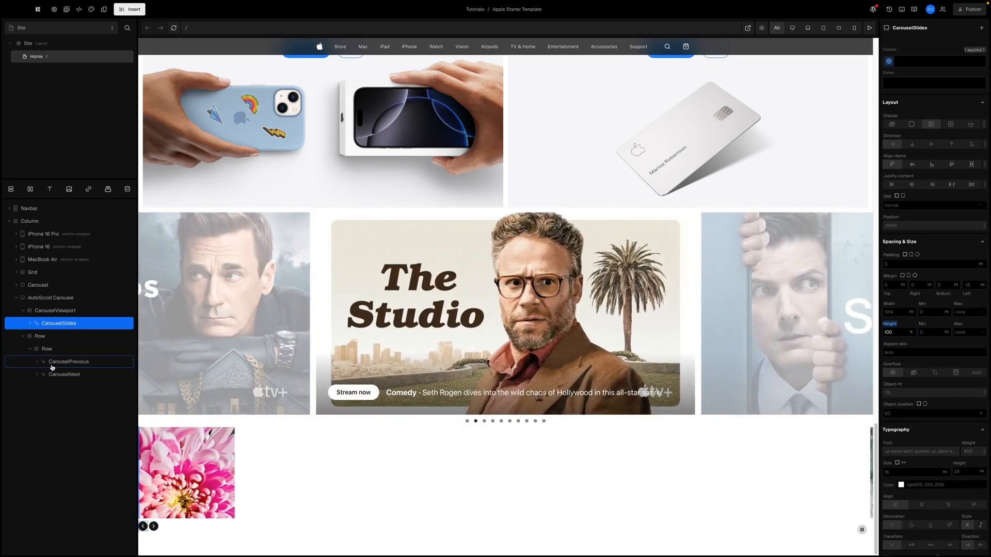
{"action": "left_click", "coordinate": [23, 336]}
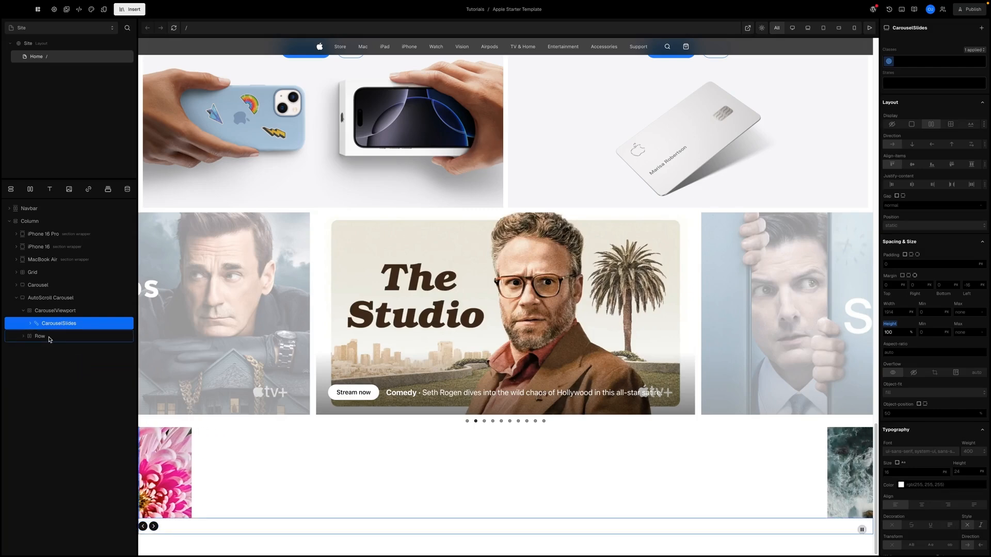
{"action": "right_click", "coordinate": [49, 337]}
{"action": "left_click", "coordinate": [78, 457]}
- Delete the last four CarouselSlide elements from the AutoScroll Carousel, keeping only the first slide
{"action": "left_click", "coordinate": [30, 323]}
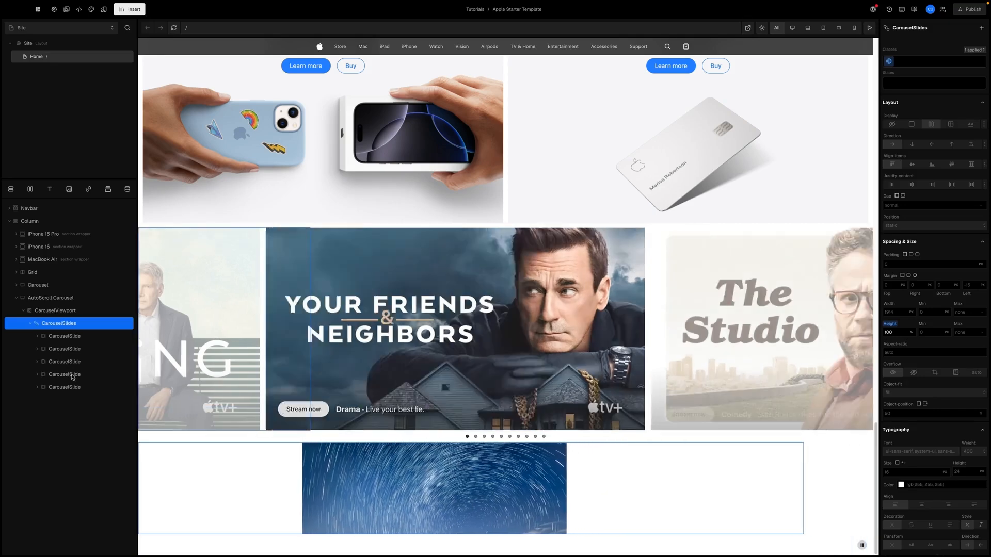
{"action": "left_click", "coordinate": [59, 350]}
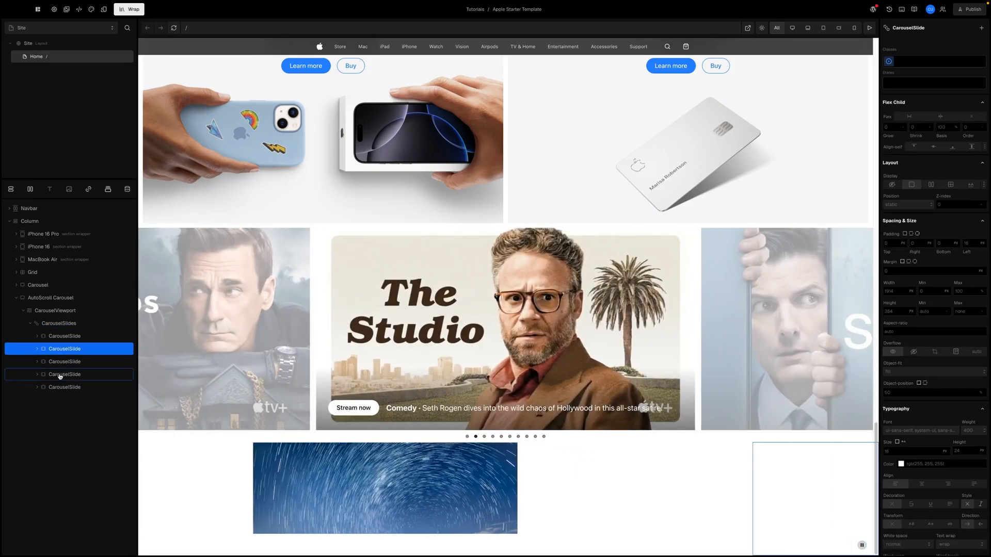
{"action": "left_click", "coordinate": [65, 390], "text": "shift"}
{"action": "right_click", "coordinate": [65, 391]}
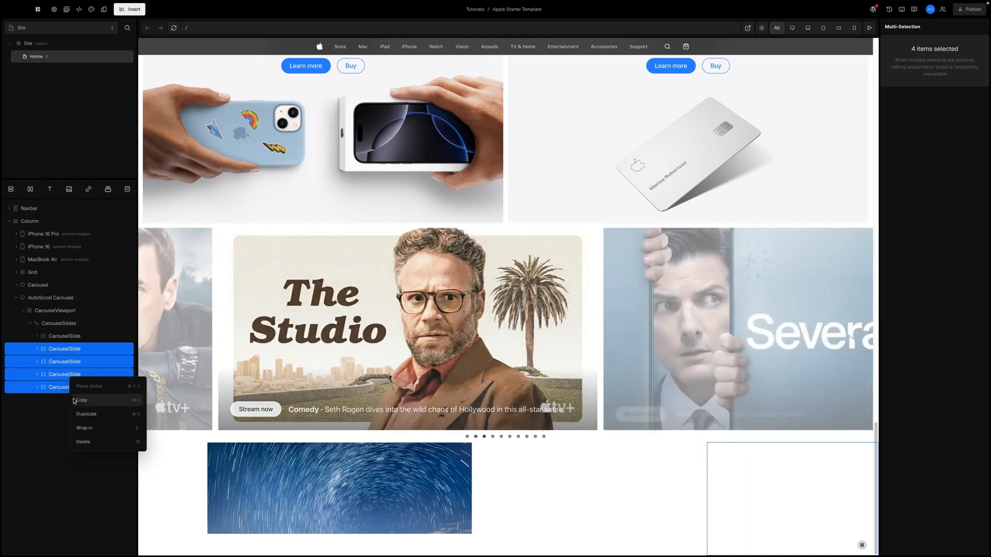
{"action": "left_click", "coordinate": [87, 432]}
- Set the flex basis of the AutoScroll Carousel's remaining CarouselSlide to 417 px
{"action": "left_click", "coordinate": [61, 337]}
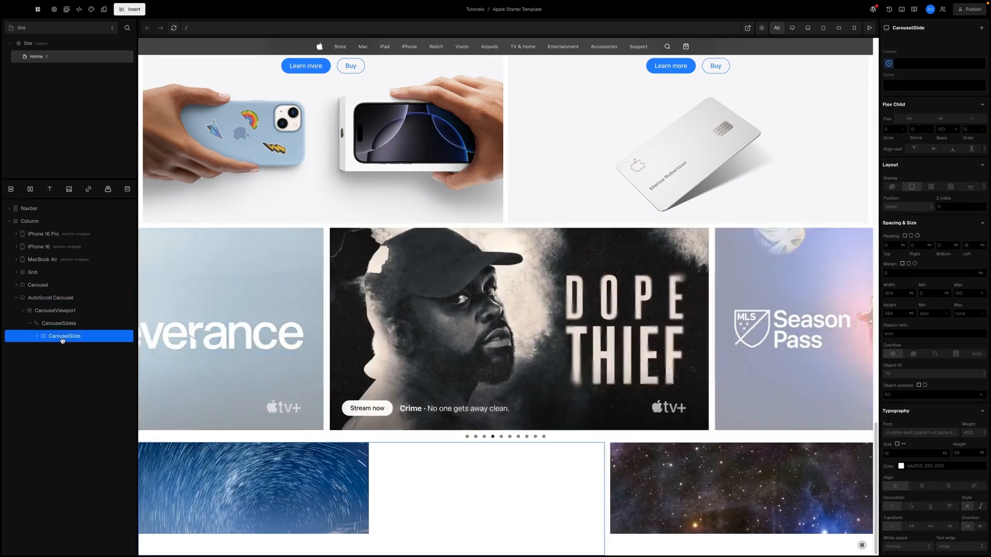
{"action": "left_click", "coordinate": [37, 336]}
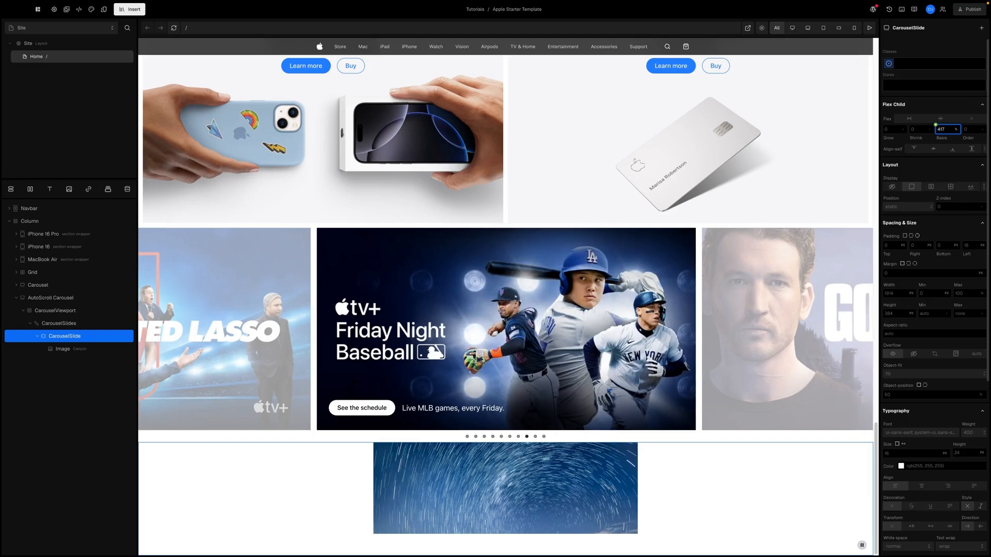
{"action": "type", "text": "17"}
{"action": "key", "text": "Return"}
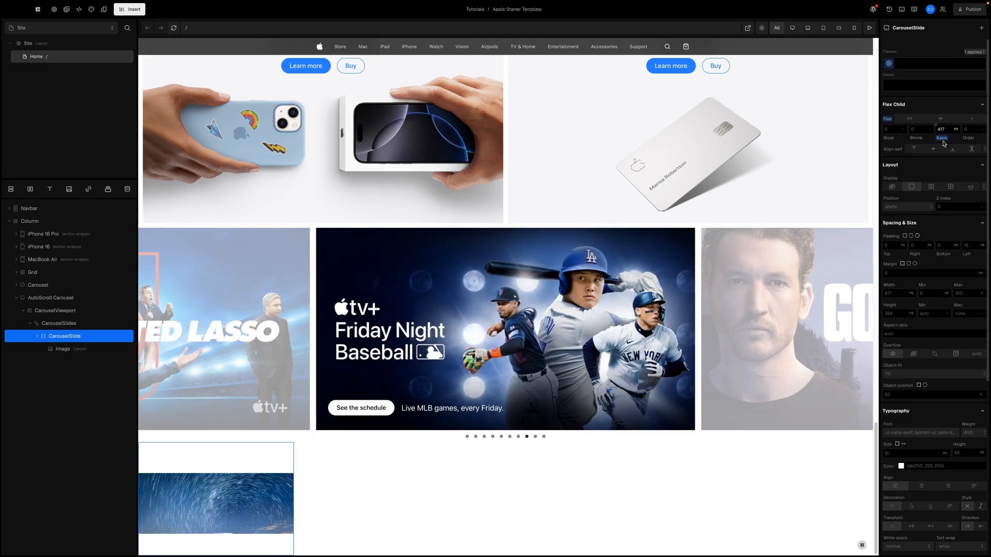
{"action": "left_click", "coordinate": [943, 166]}
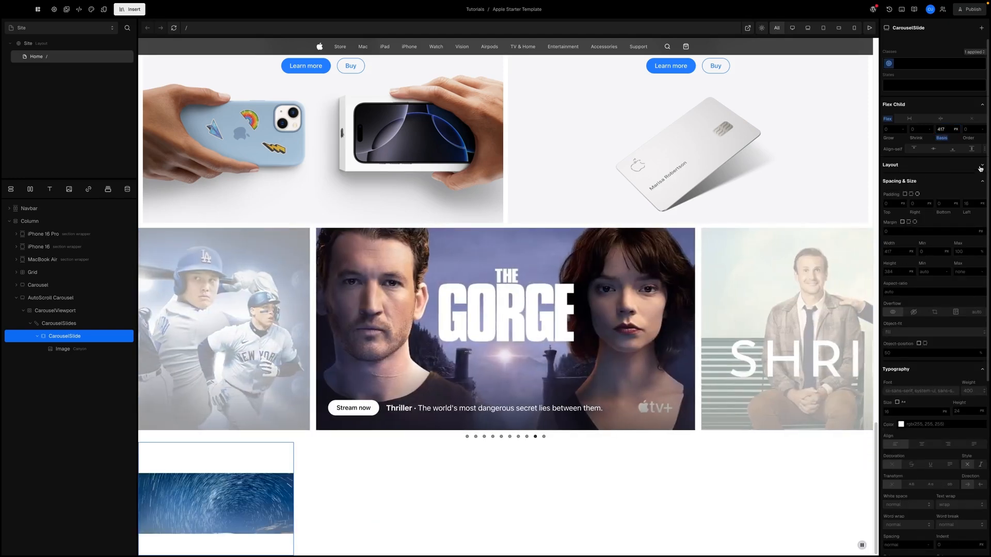
{"action": "left_click", "coordinate": [963, 165]}
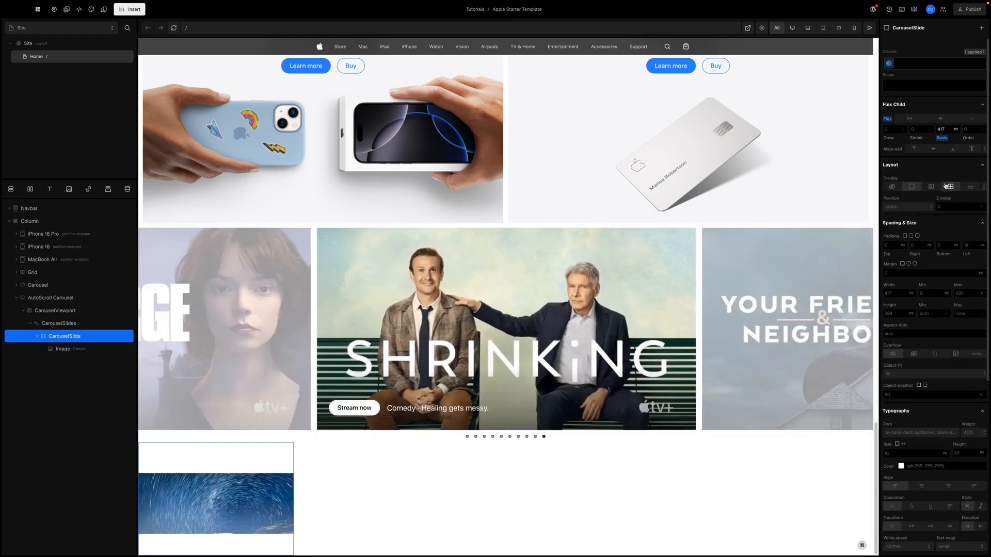
- Give the AutoScroll Carousel's CarouselSlide relative positioning and a height of 100%
{"action": "left_click", "coordinate": [903, 207]}
{"action": "left_click", "coordinate": [898, 220]}
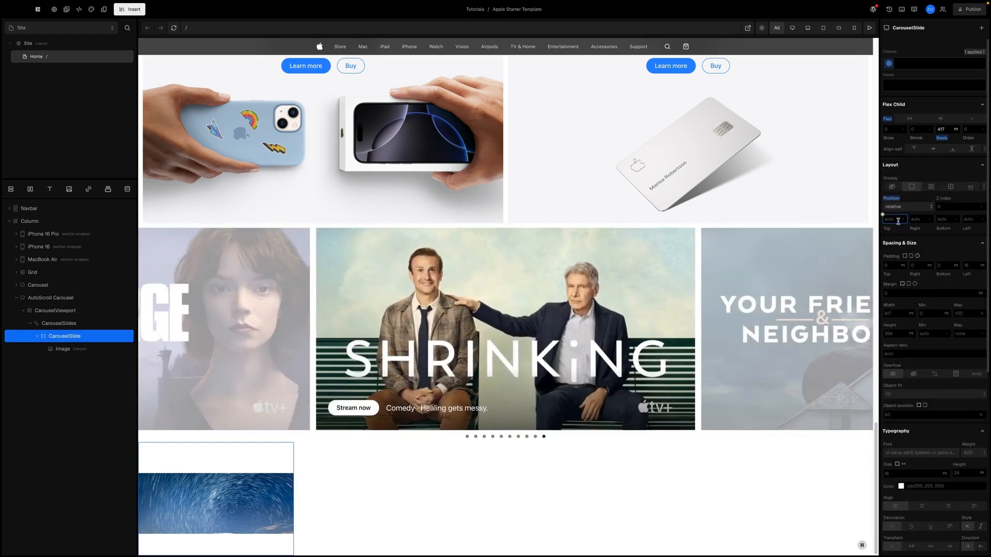
{"action": "scroll", "coordinate": [901, 279], "scroll_direction": "down", "scroll_amount": 1}
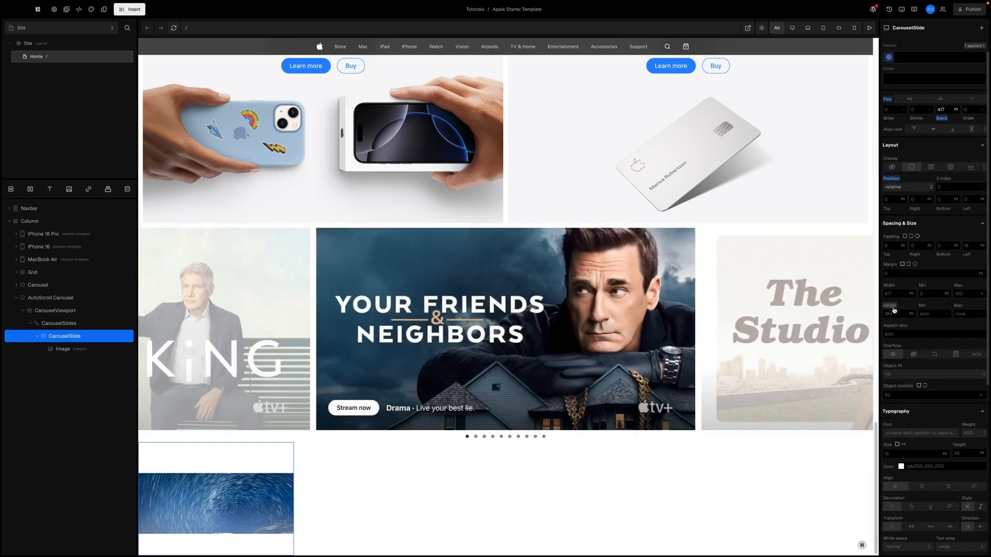
{"action": "left_click", "coordinate": [893, 314]}
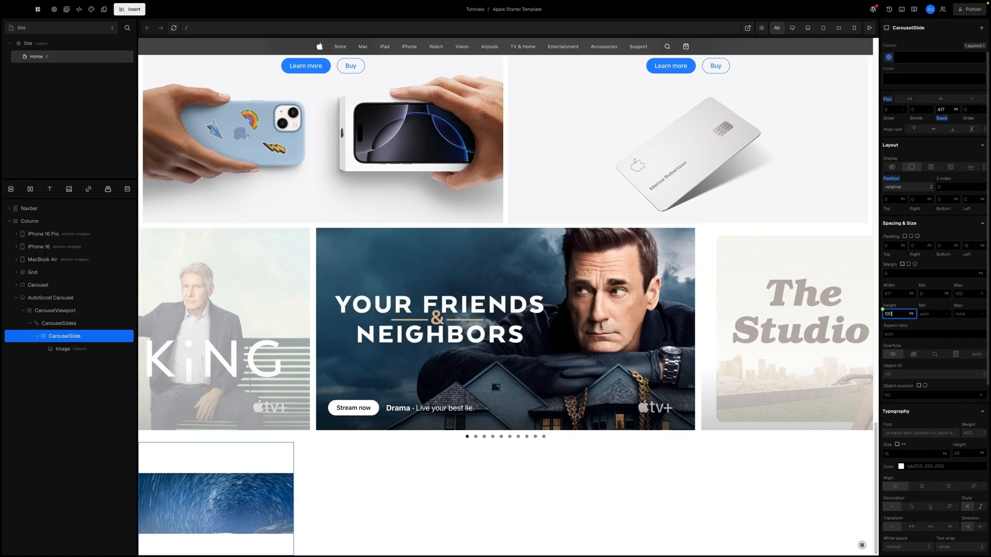
{"action": "key", "text": "Return"}
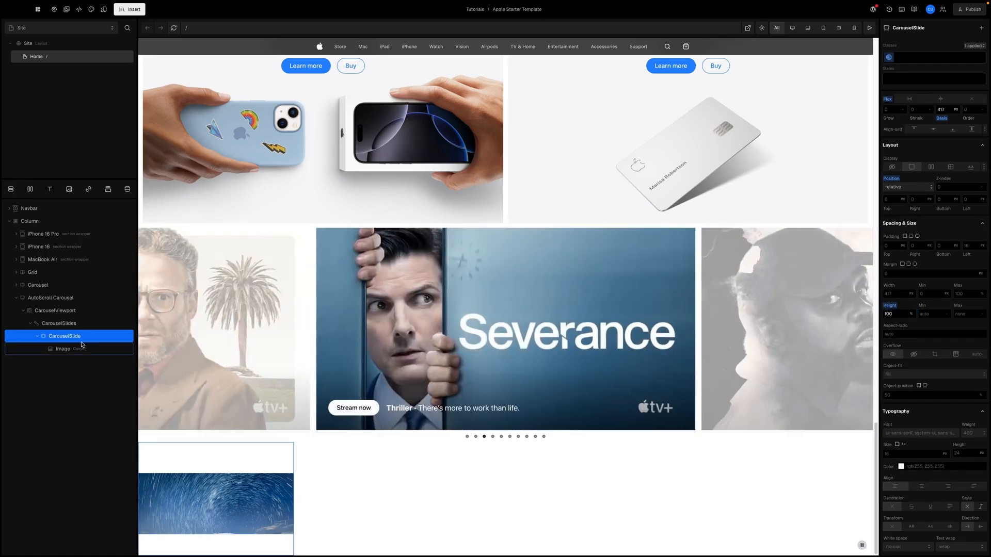
- Wrap the Image inside the AutoScroll Carousel's CarouselSlide in a Box
{"action": "left_click", "coordinate": [66, 351]}
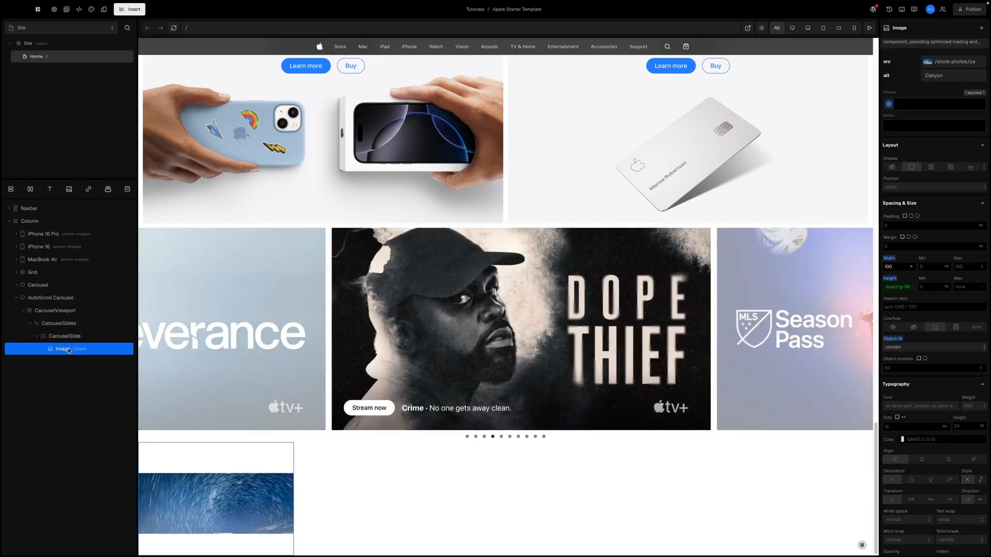
{"action": "right_click", "coordinate": [82, 351]}
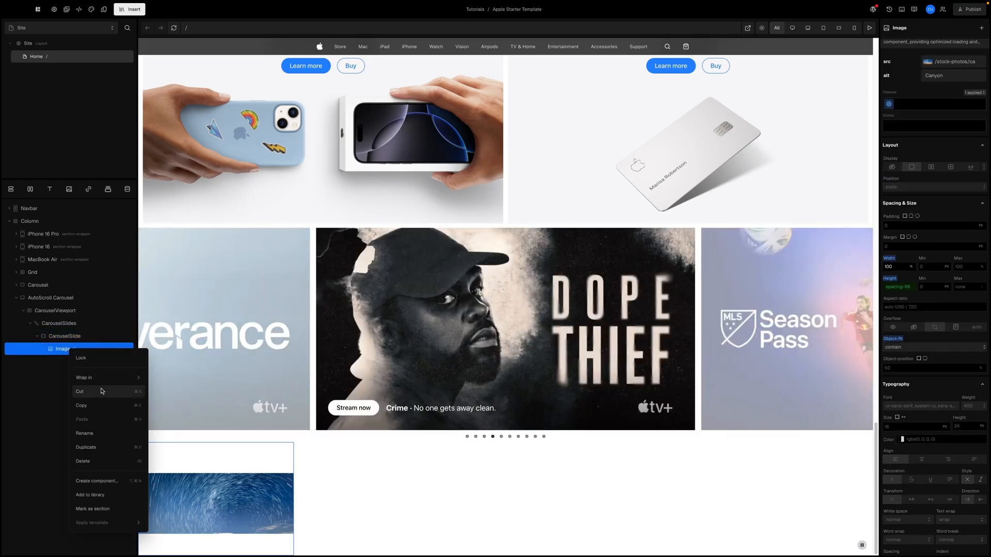
{"action": "mouse_move", "coordinate": [99, 379]}
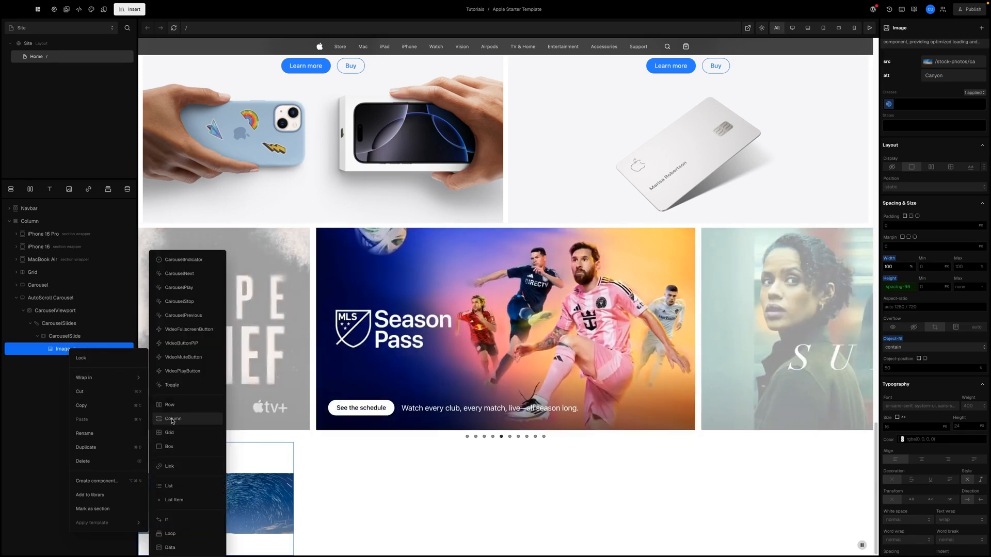
{"action": "left_click", "coordinate": [170, 447]}
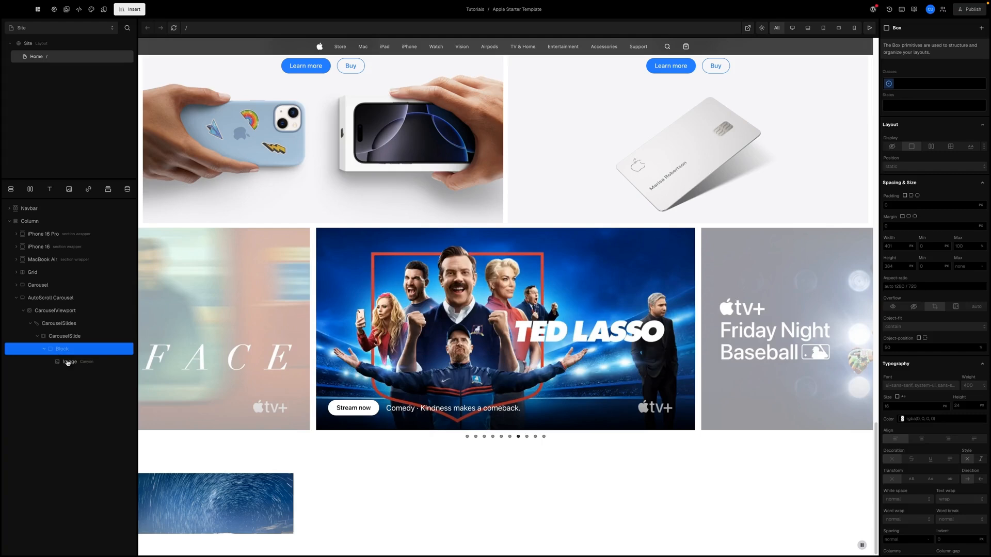
- Try relative positioning on the Box wrapping the slide image, and return it to static
{"action": "left_click", "coordinate": [907, 167]}
{"action": "left_click", "coordinate": [905, 180]}
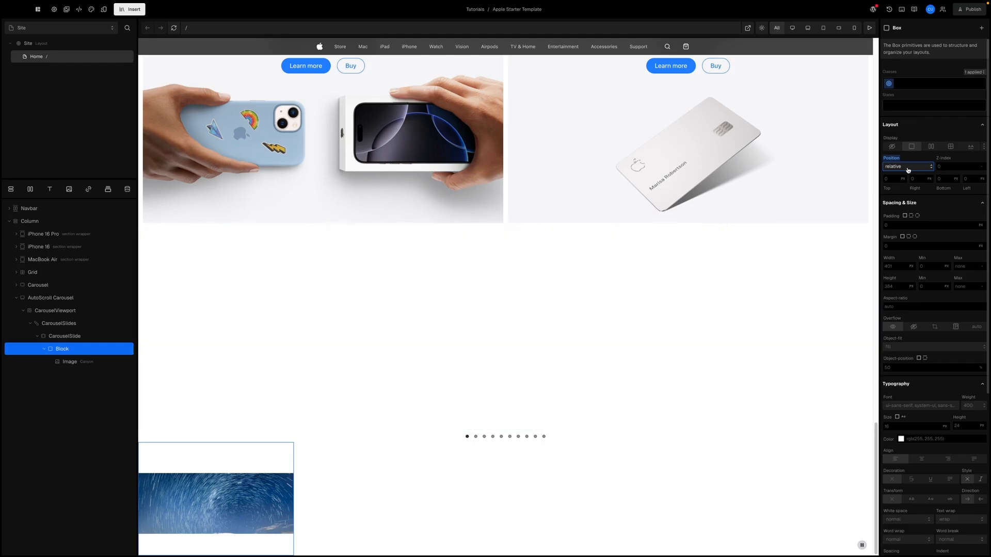
{"action": "left_click", "coordinate": [908, 170]}
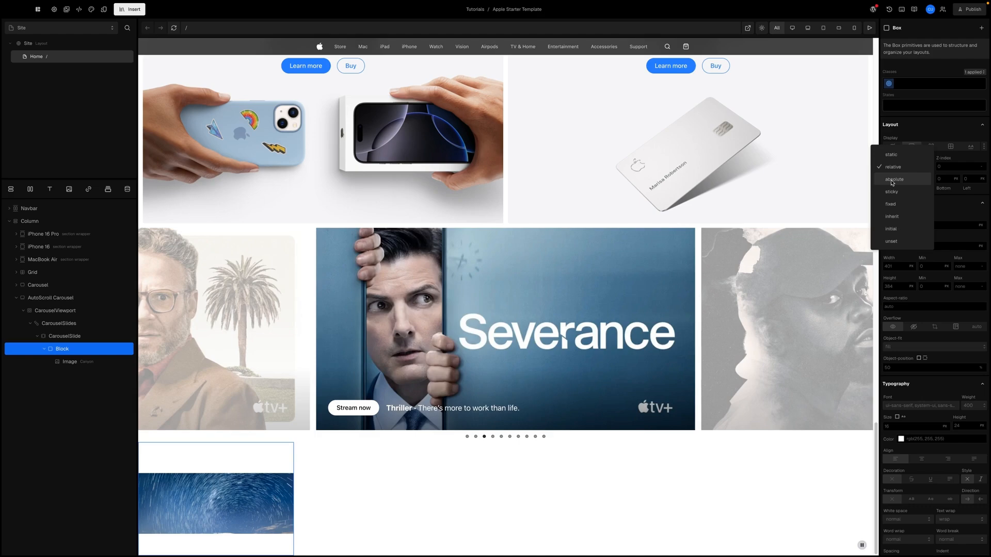
{"action": "left_click", "coordinate": [892, 155]}
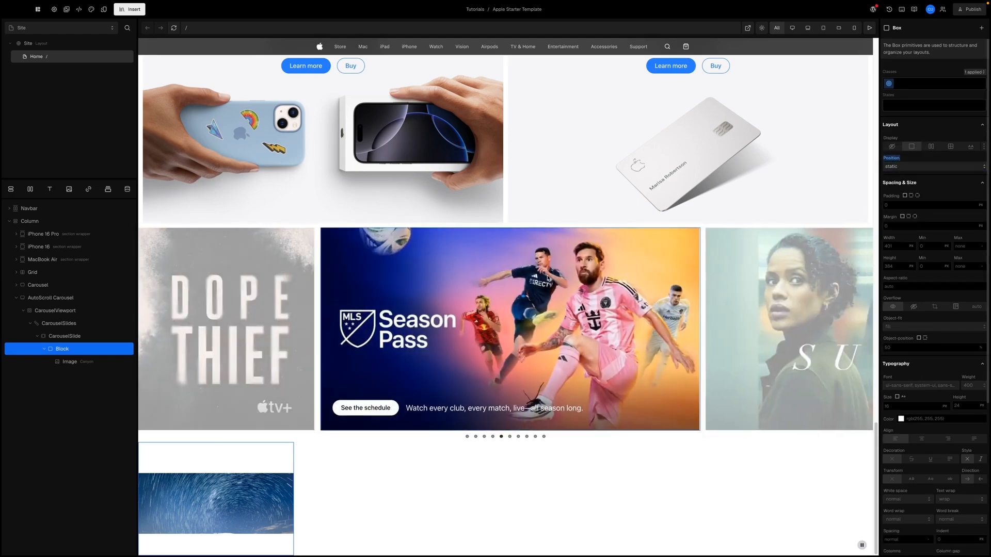
- Replace the source of the slide's Image with Balatro.jpg from the fam-gallery folder
{"action": "left_click", "coordinate": [70, 363]}
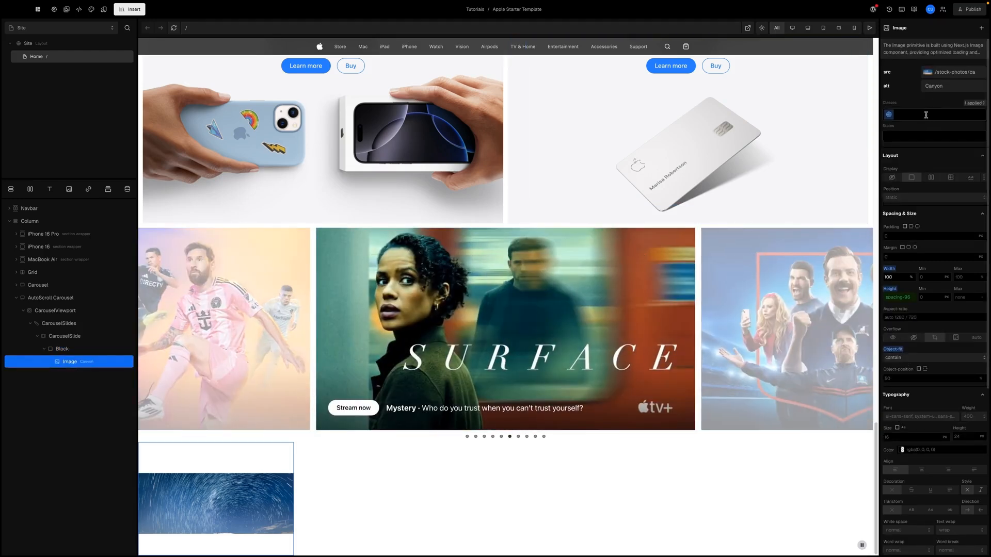
{"action": "left_click", "coordinate": [929, 74]}
{"action": "scroll", "coordinate": [465, 283], "scroll_direction": "down", "scroll_amount": 2}
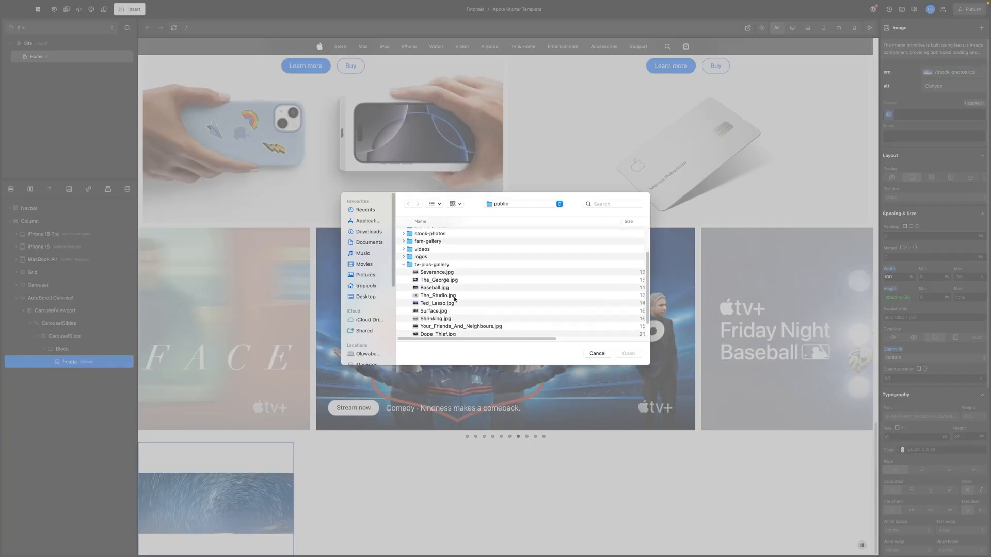
{"action": "scroll", "coordinate": [409, 278], "scroll_direction": "up", "scroll_amount": 3}
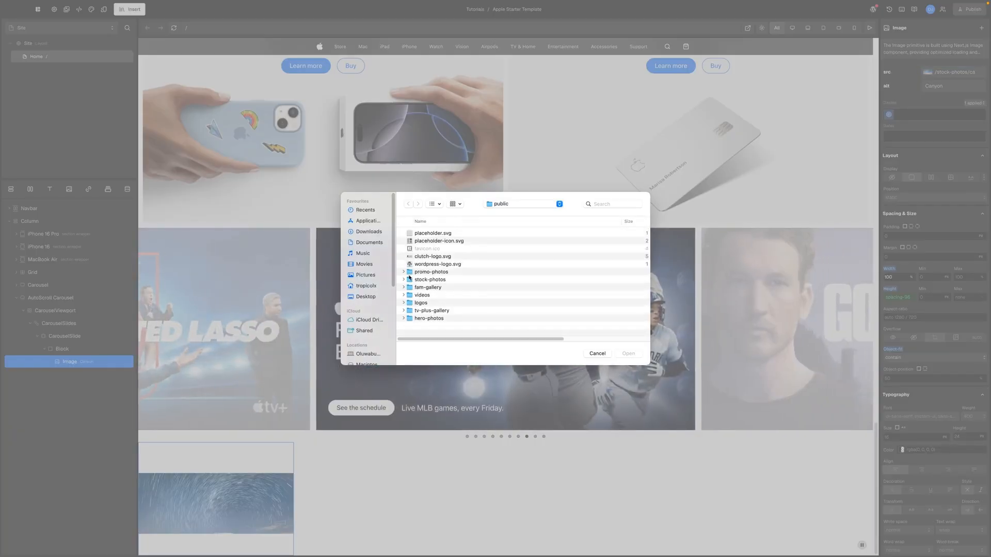
{"action": "left_click", "coordinate": [404, 288]}
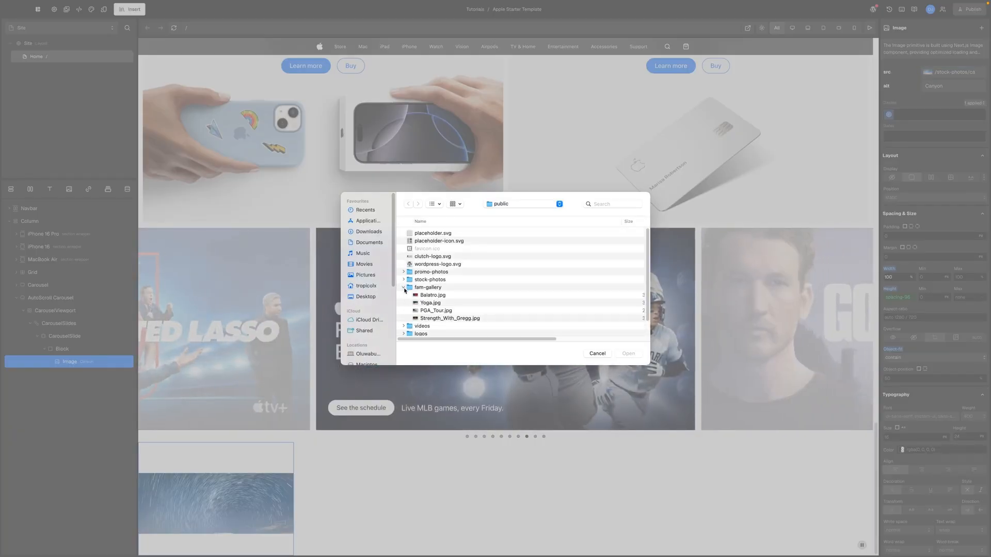
{"action": "left_click", "coordinate": [431, 295]}
{"action": "key", "text": "Return"}
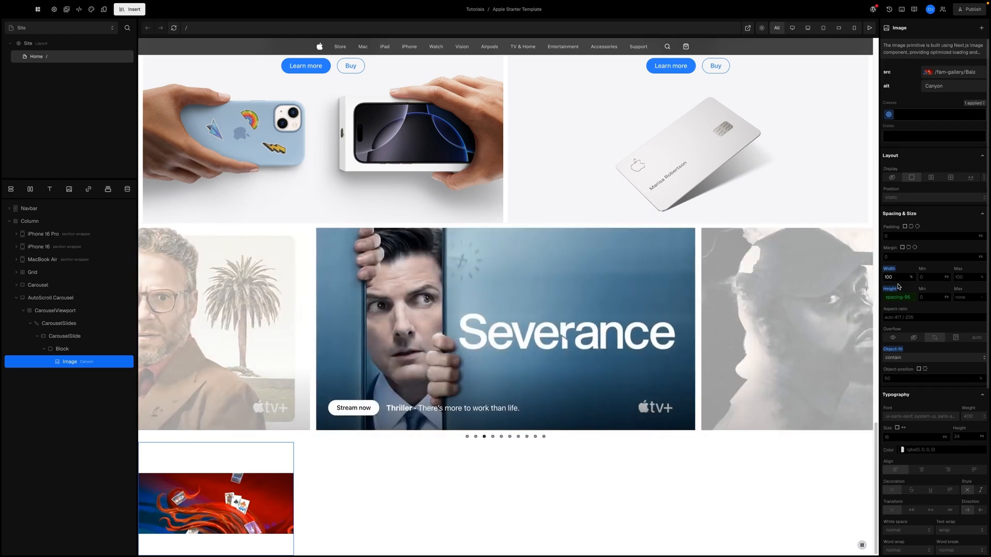
- Set the slide image's height to 100% and its object-fit to cover
{"action": "left_click", "coordinate": [901, 301]}
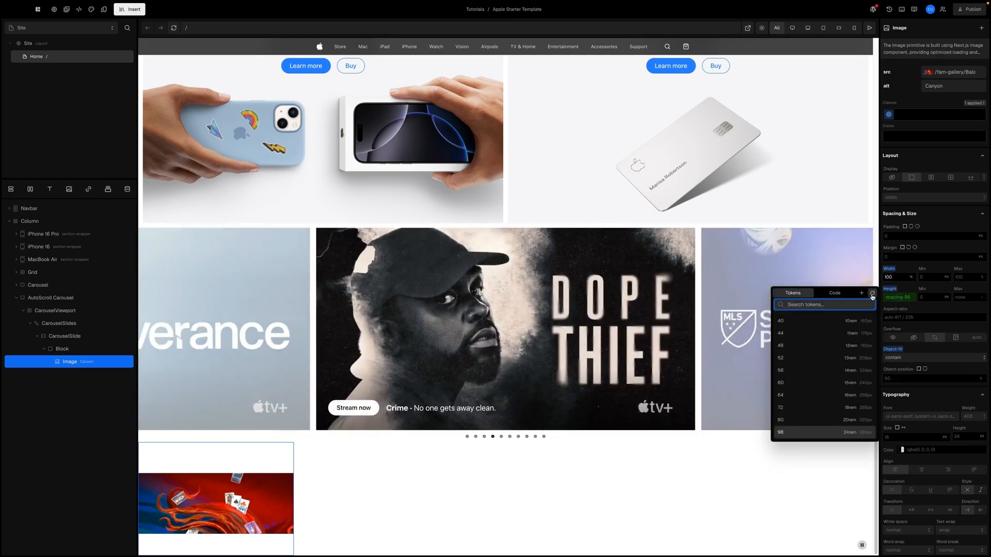
{"action": "left_click", "coordinate": [901, 298]}
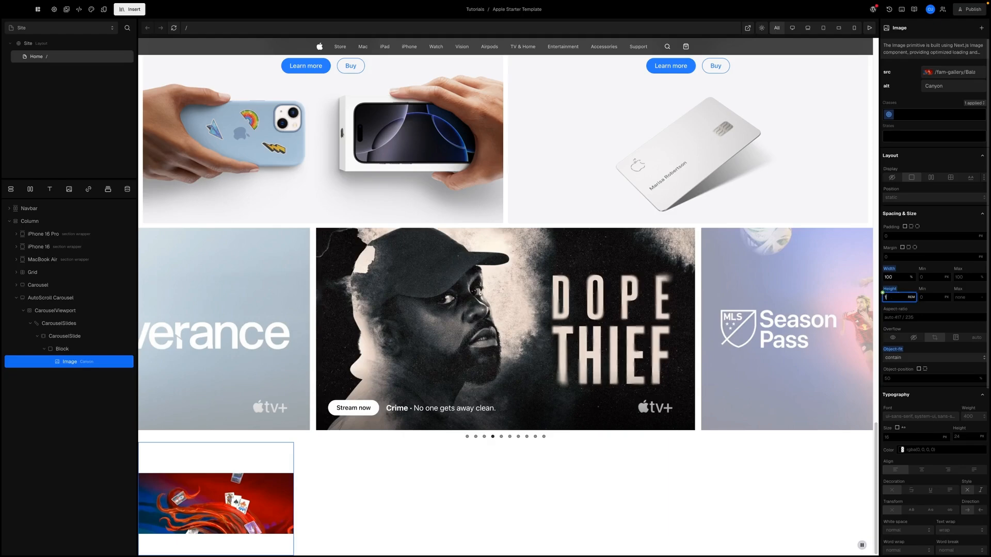
{"action": "type", "text": "100%"}
{"action": "key", "text": "Return"}
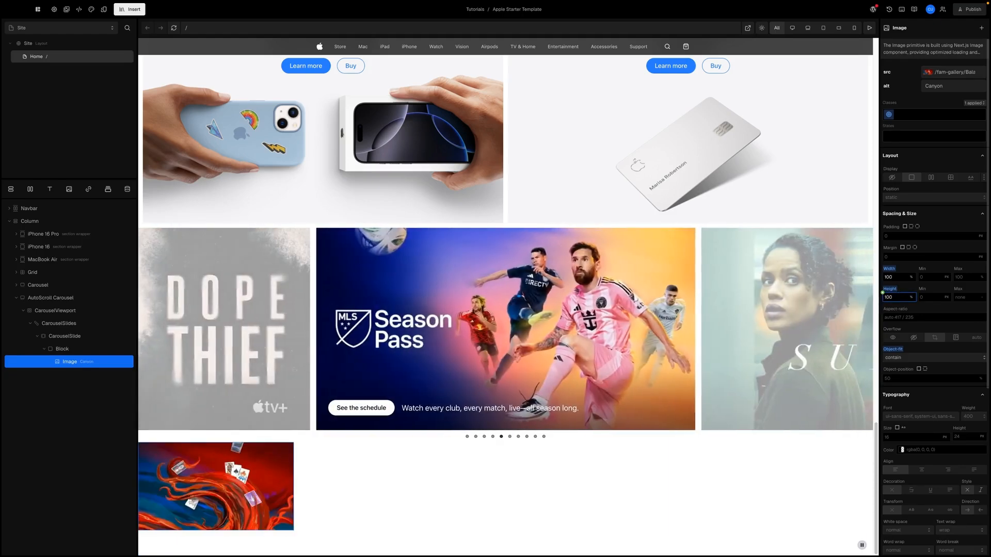
{"action": "scroll", "coordinate": [918, 315], "scroll_direction": "down", "scroll_amount": 1}
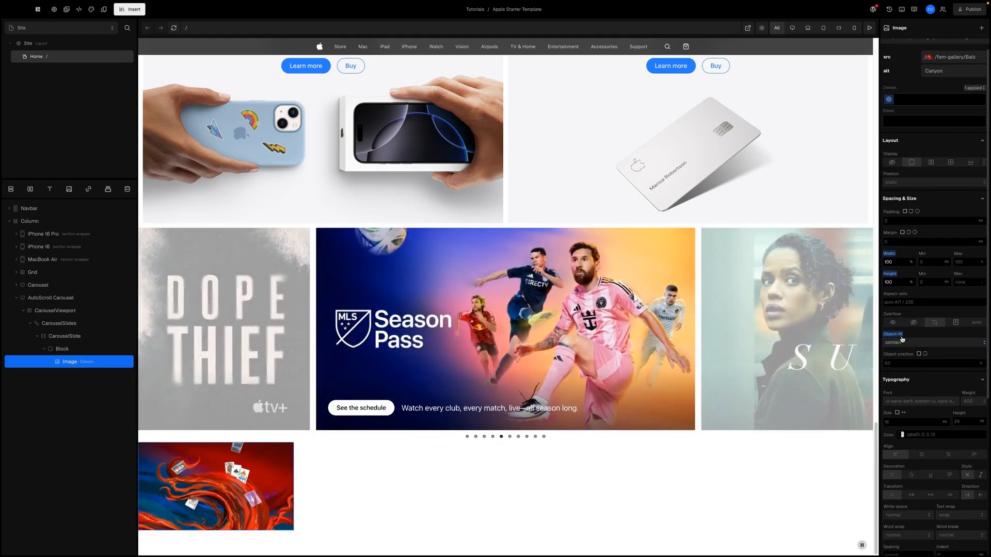
{"action": "left_click", "coordinate": [903, 339]}
{"action": "left_click", "coordinate": [896, 357]}
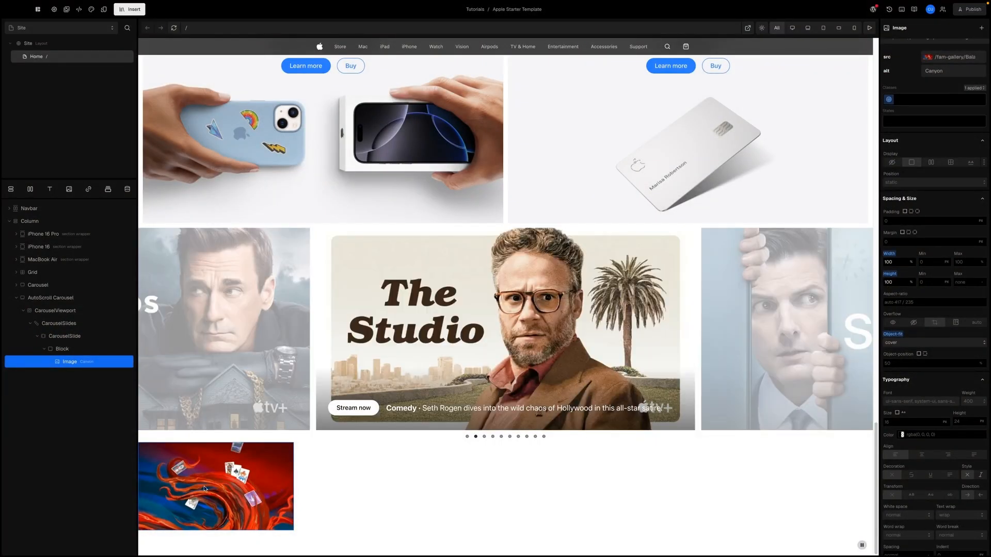
- Add a text element and an SVG element to the AutoScroll Carousel's CarouselSlide, below its Block
{"action": "left_click", "coordinate": [48, 350]}
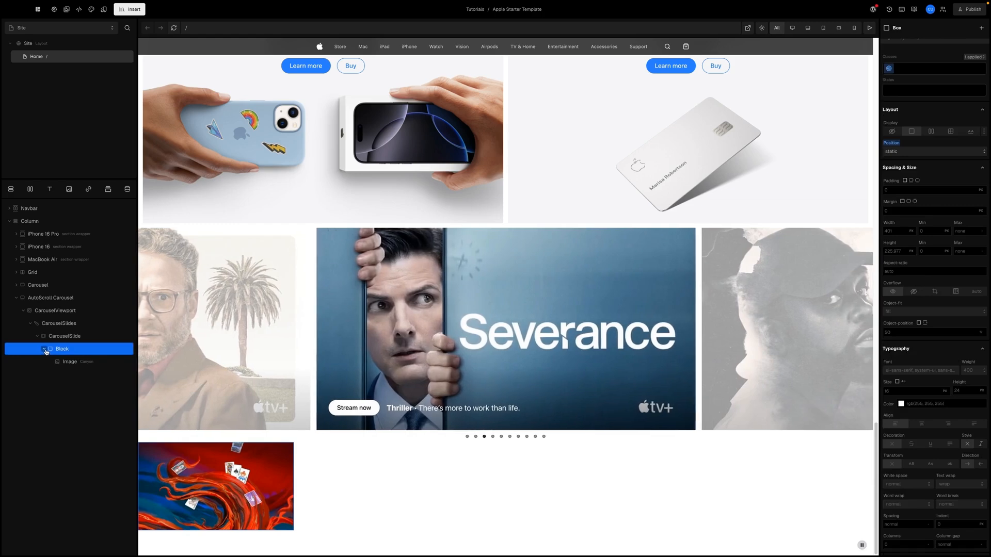
{"action": "left_click", "coordinate": [44, 349]}
{"action": "left_click", "coordinate": [66, 339]}
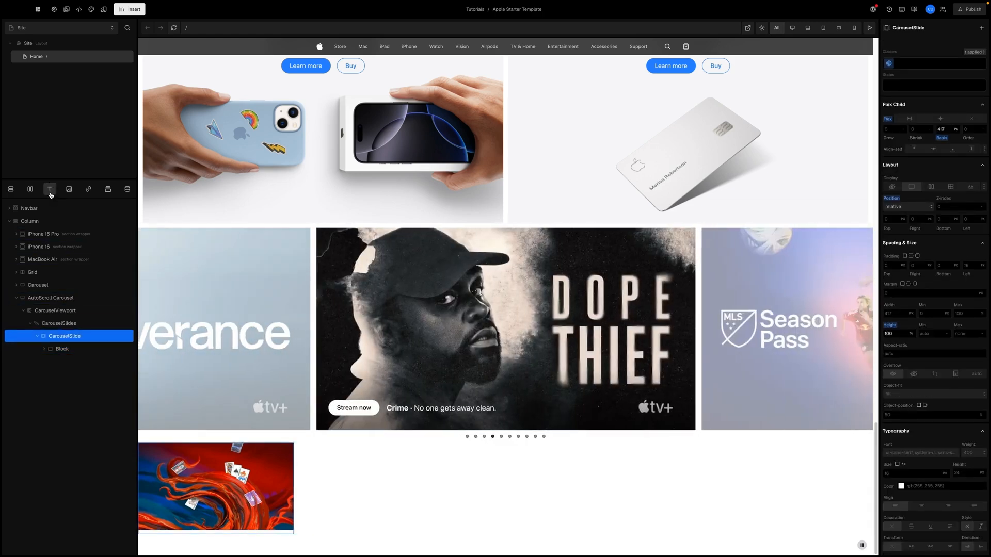
{"action": "left_click", "coordinate": [50, 194]}
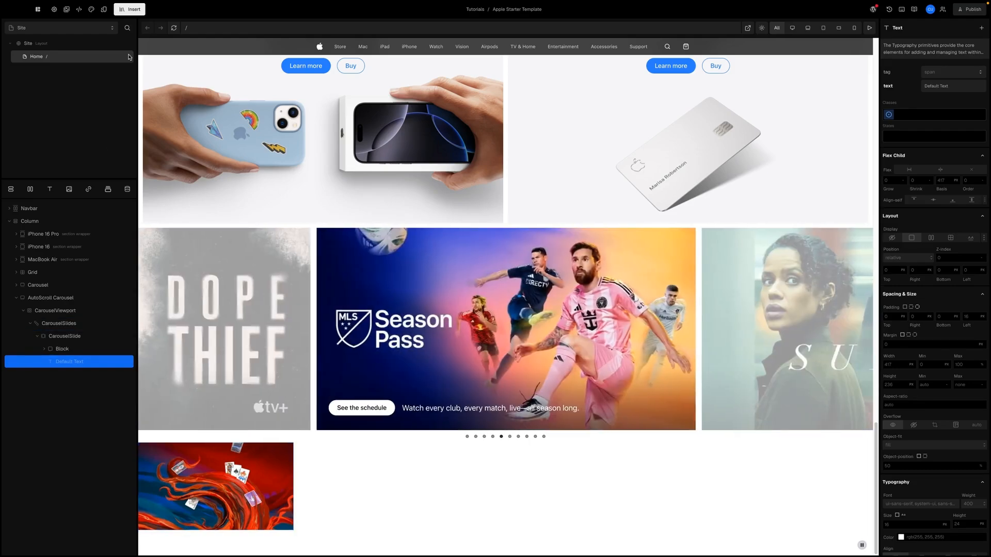
{"action": "left_click", "coordinate": [130, 10]}
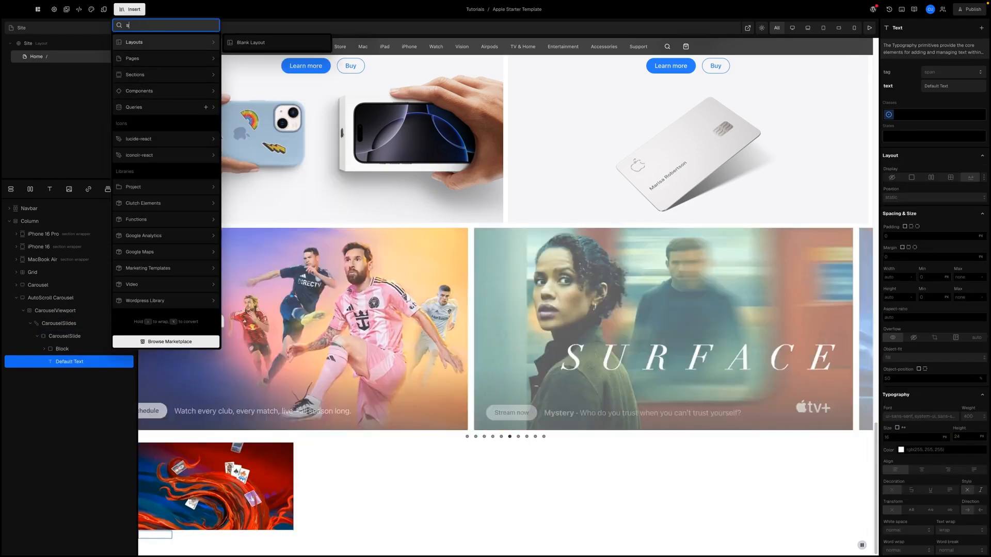
{"action": "type", "text": "svg"}
{"action": "left_click", "coordinate": [162, 56]}
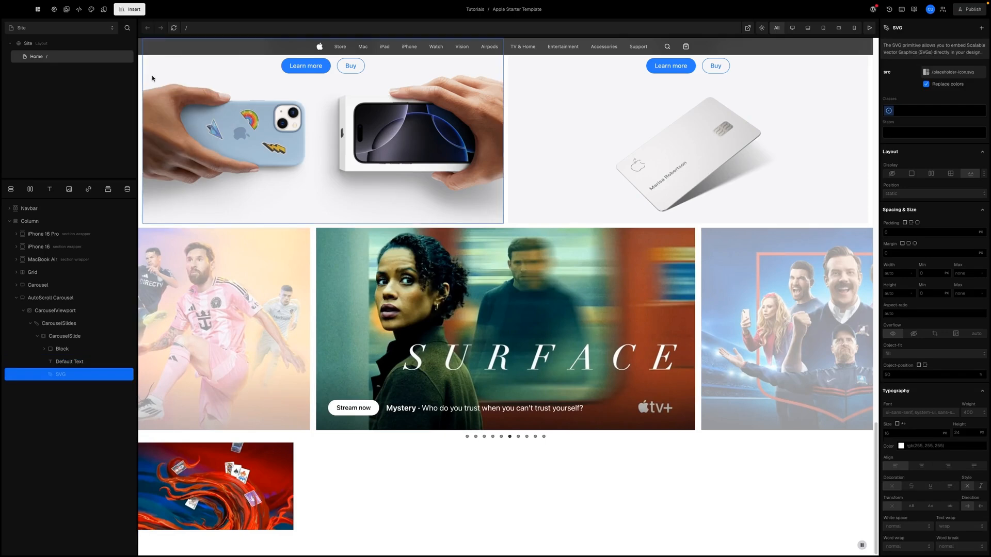
- Change the content of the CarouselSlide's default text element to "Balatro+"
{"action": "left_click", "coordinate": [77, 363]}
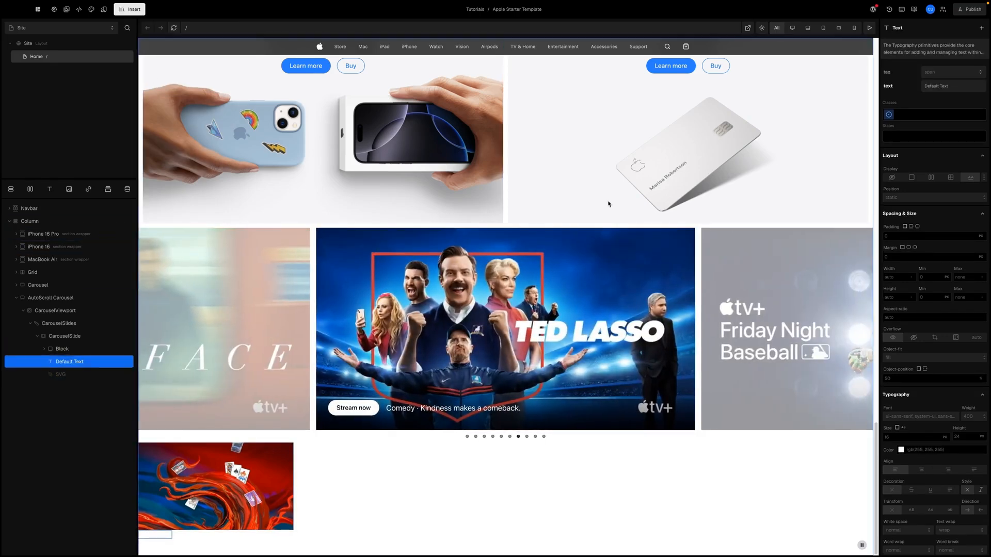
{"action": "left_click", "coordinate": [945, 87]}
{"action": "type", "text": "Balatro+"}
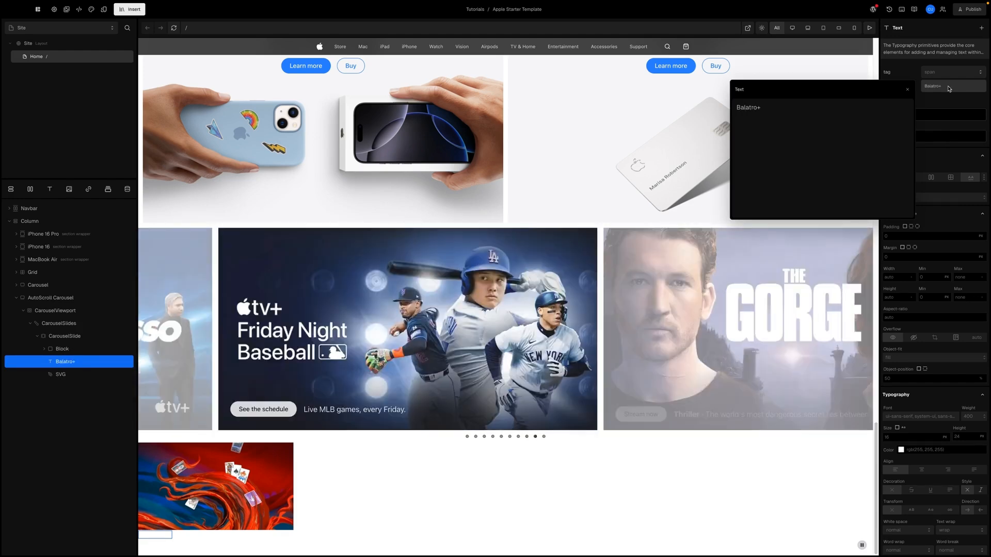
{"action": "left_click", "coordinate": [939, 147]}
- Position the Balatro+ text absolutely, with bottom and left offsets of 15 px
{"action": "scroll", "coordinate": [918, 155], "scroll_direction": "down", "scroll_amount": 1}
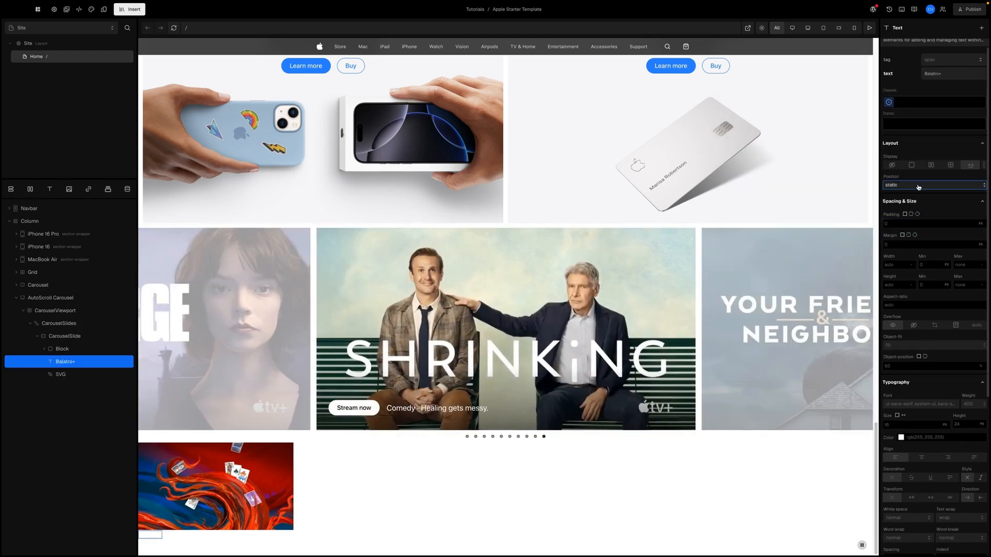
{"action": "left_click", "coordinate": [919, 186]}
{"action": "left_click", "coordinate": [895, 210]}
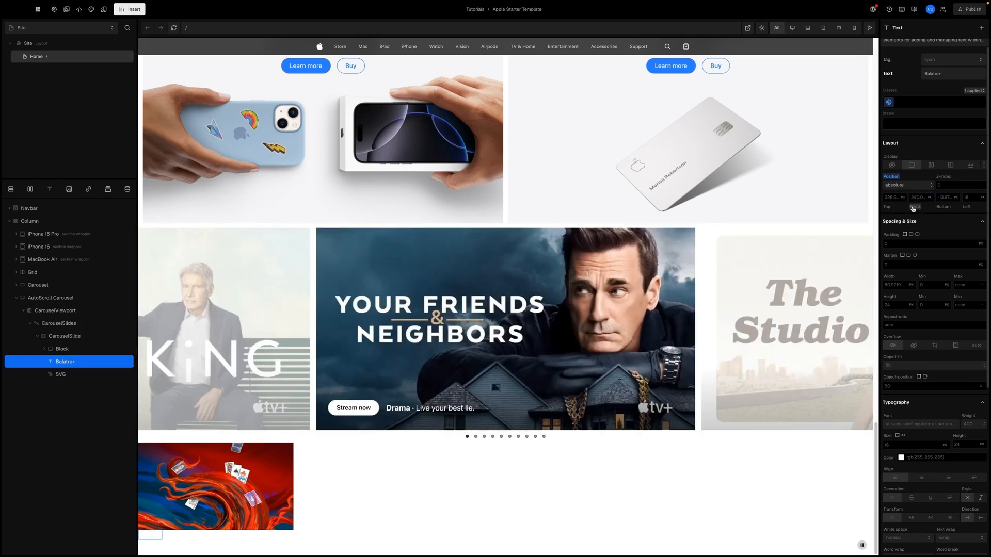
{"action": "type", "text": "15"}
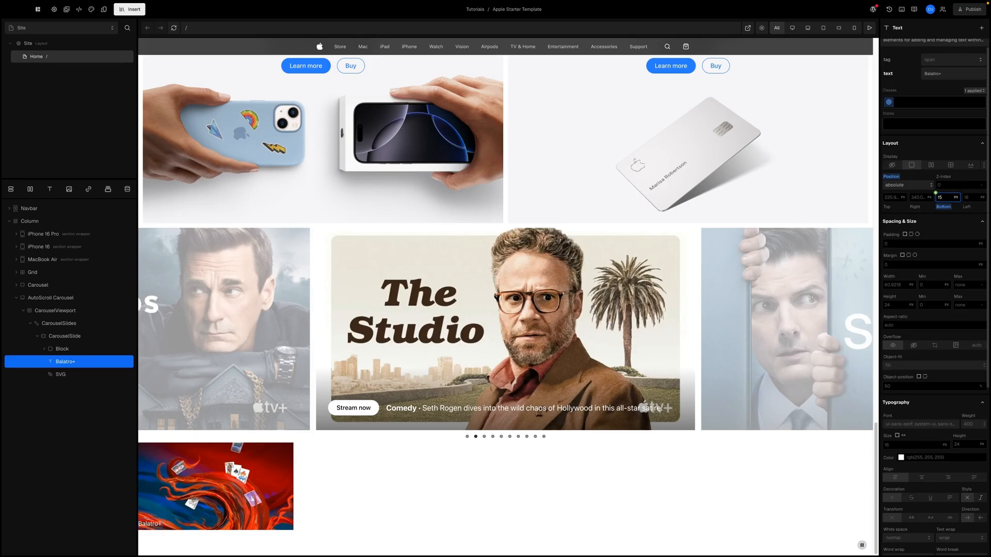
{"action": "type", "text": "15"}
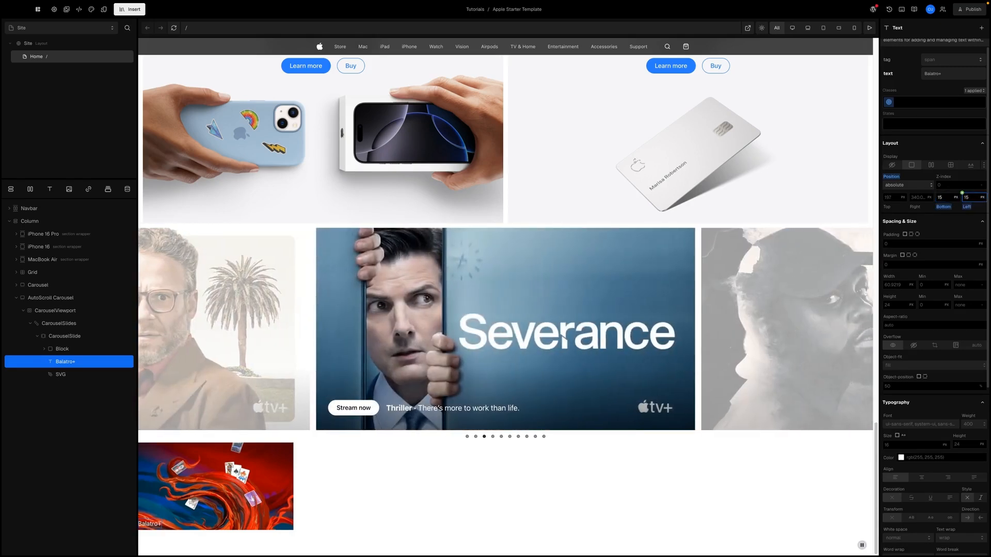
- Try 15 px of padding on all sides of the Balatro+ text, and reset the padding
{"action": "type", "text": "15"}
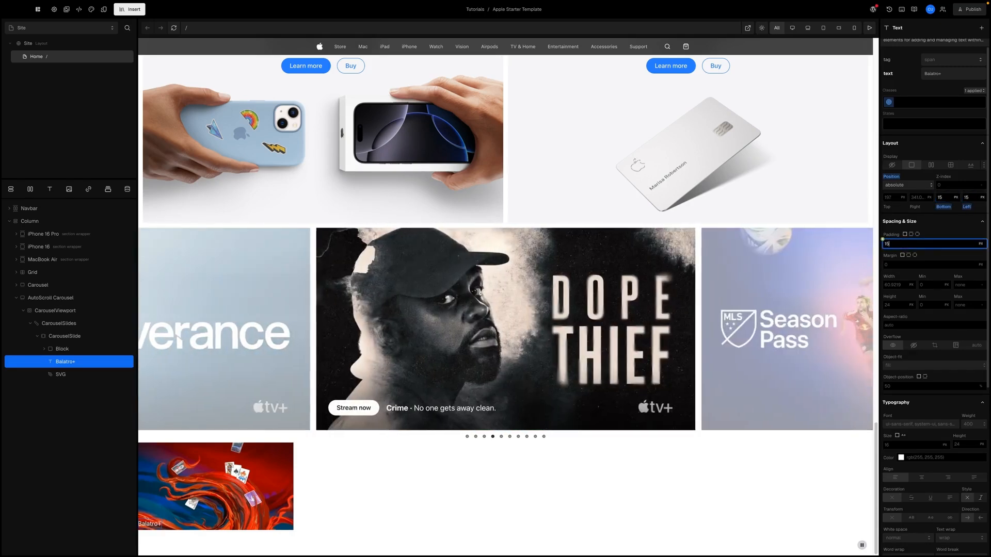
{"action": "left_click", "coordinate": [917, 234]}
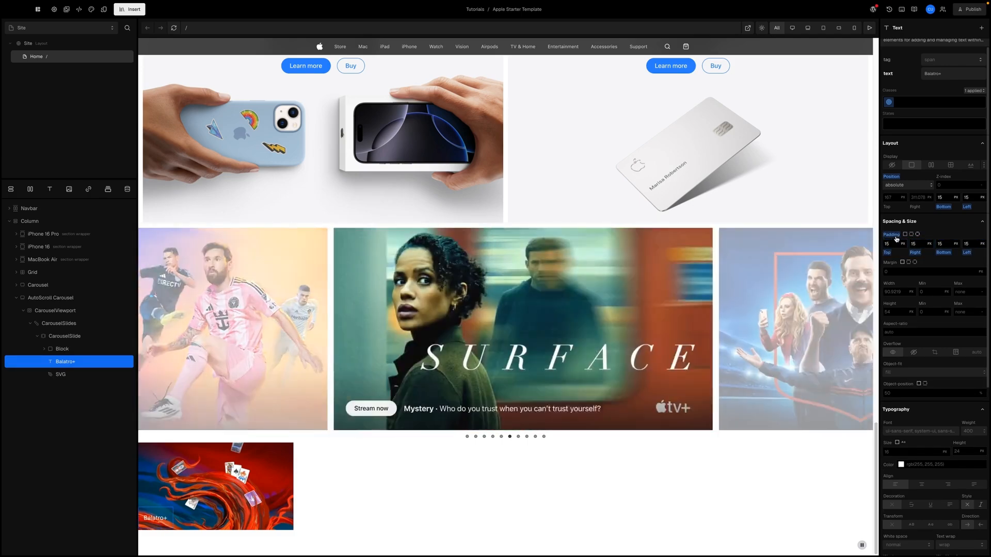
{"action": "right_click", "coordinate": [895, 237]}
{"action": "left_click", "coordinate": [824, 345]}
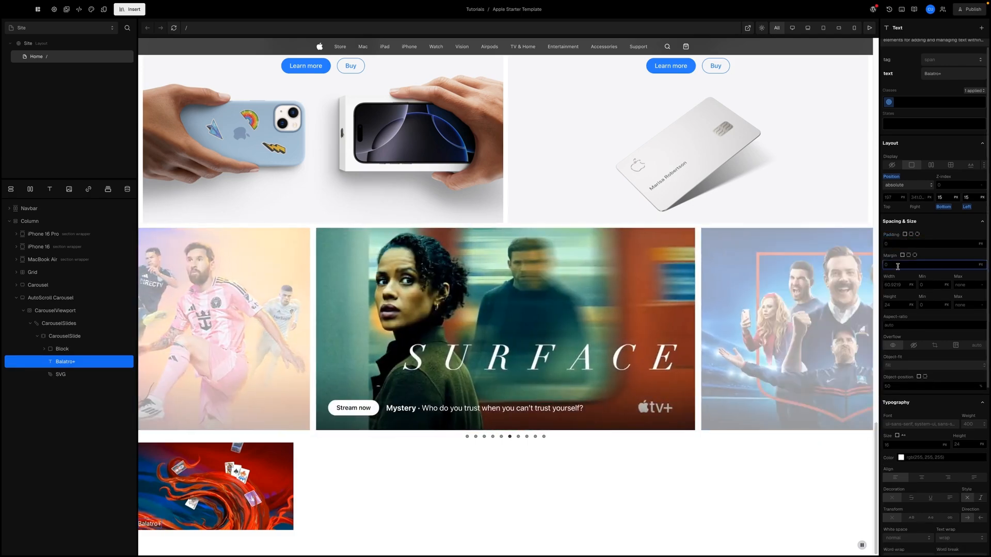
- Give the Balatro+ text 15 px of padding on its left side only
{"action": "left_click", "coordinate": [917, 234]}
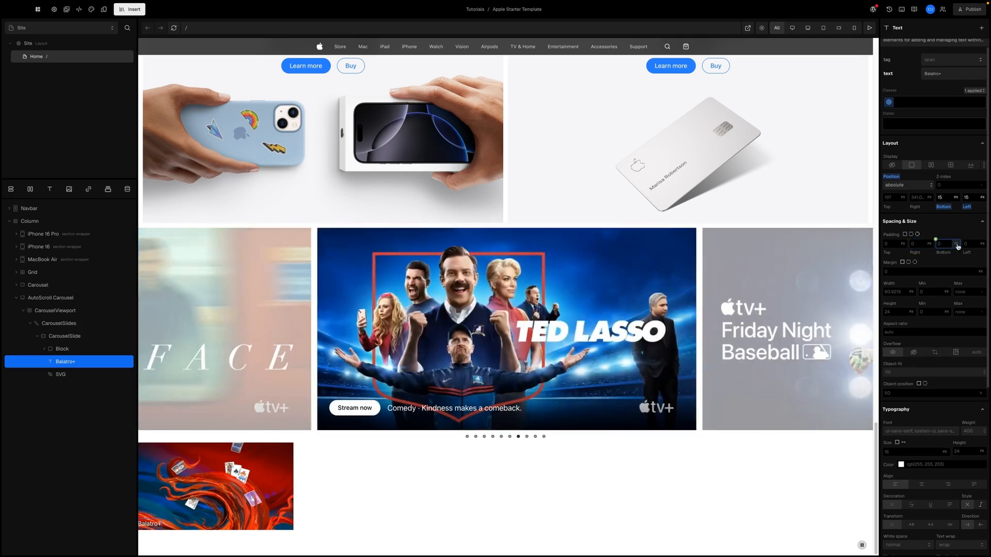
{"action": "left_click", "coordinate": [970, 244]}
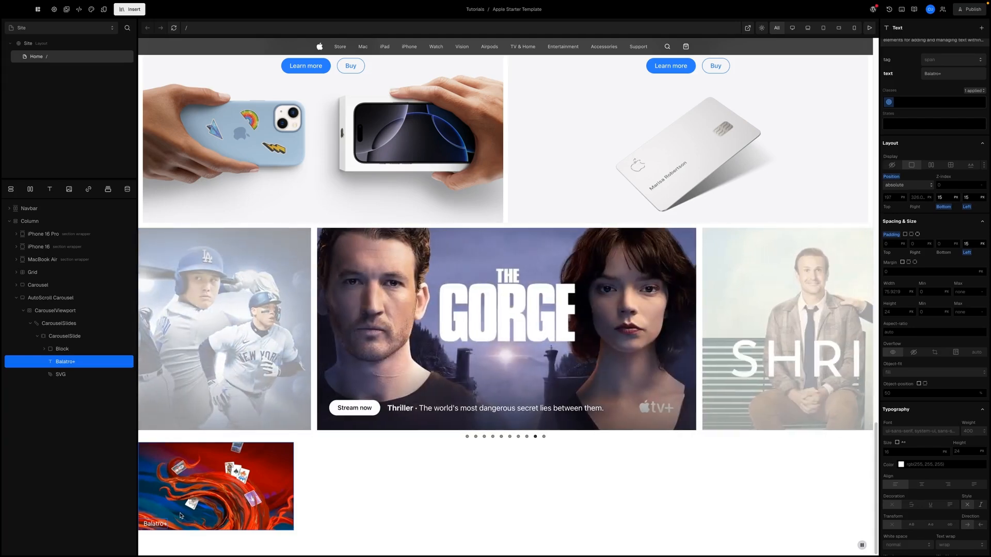
- Position the CarouselSlide's SVG absolutely, with bottom and left offsets of 15 px
{"action": "left_click", "coordinate": [69, 374]}
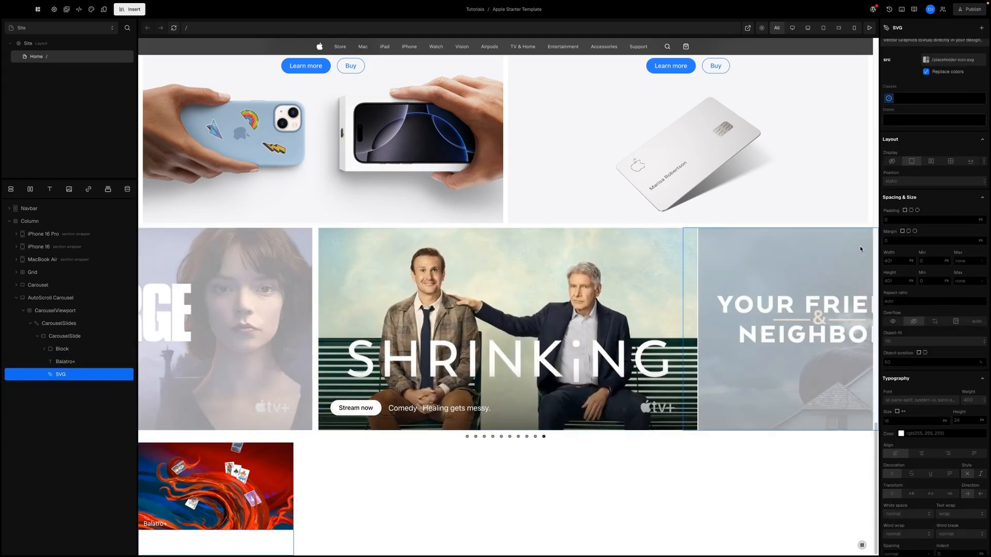
{"action": "scroll", "coordinate": [909, 240], "scroll_direction": "up", "scroll_amount": 1}
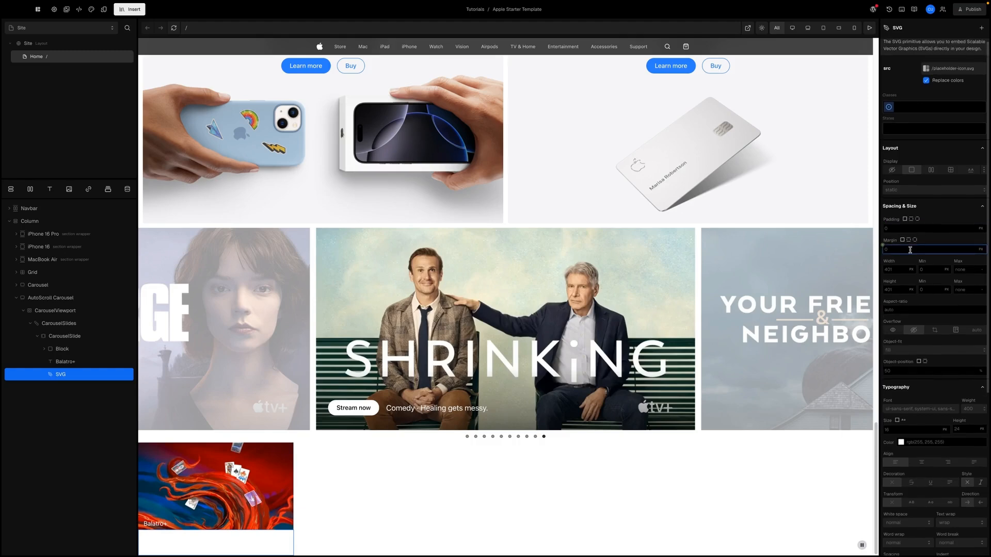
{"action": "left_click", "coordinate": [901, 194]}
{"action": "left_click", "coordinate": [902, 219]}
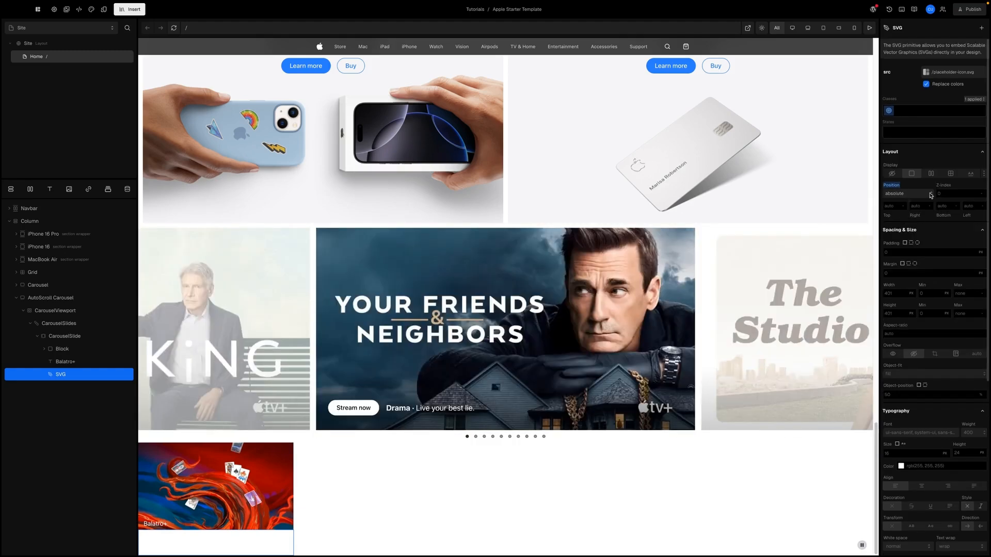
{"action": "left_click", "coordinate": [945, 204]}
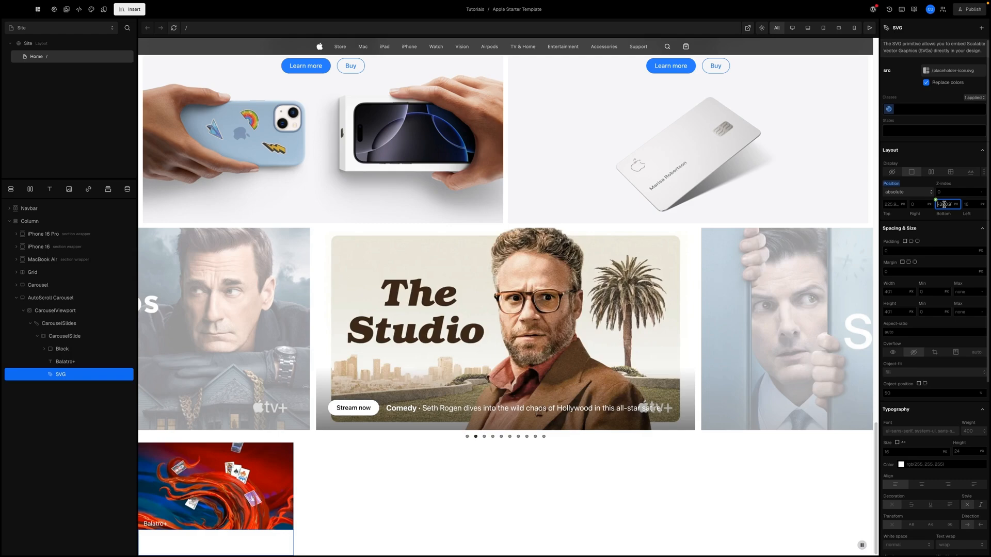
{"action": "left_click", "coordinate": [969, 205]}
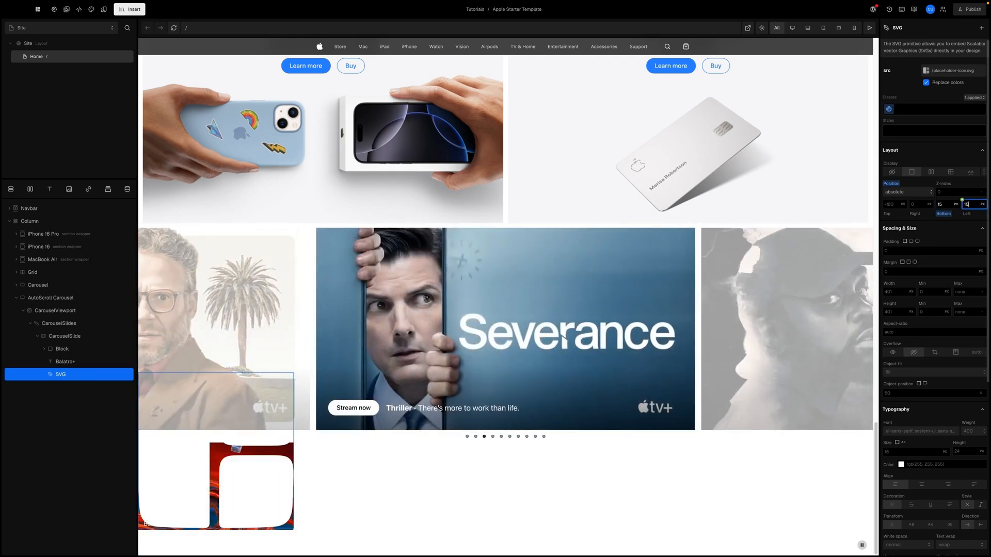
- Set the SVG's width to 68 px and its height to 14 px
{"action": "left_click", "coordinate": [910, 250]}
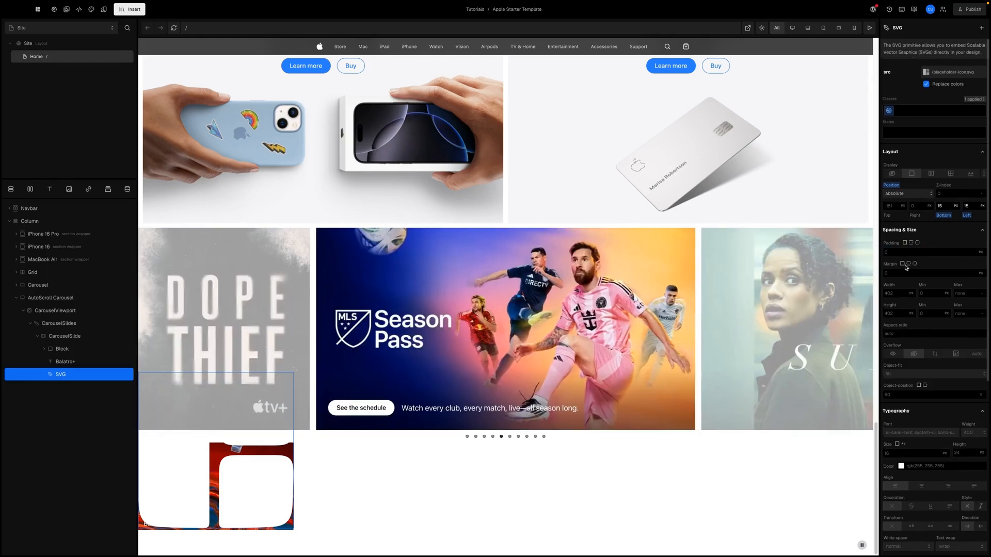
{"action": "left_click", "coordinate": [897, 294]}
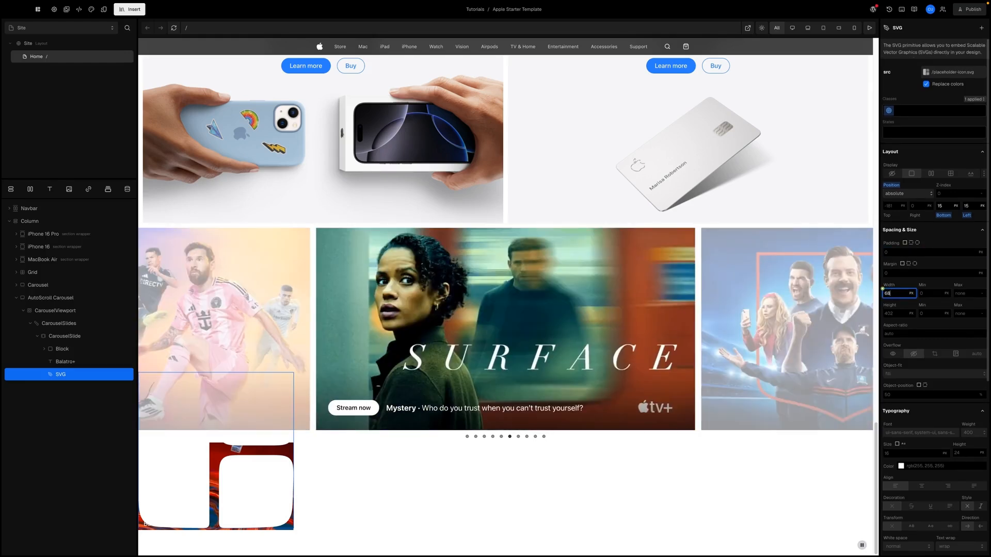
{"action": "type", "text": "68"}
{"action": "key", "text": "Return"}
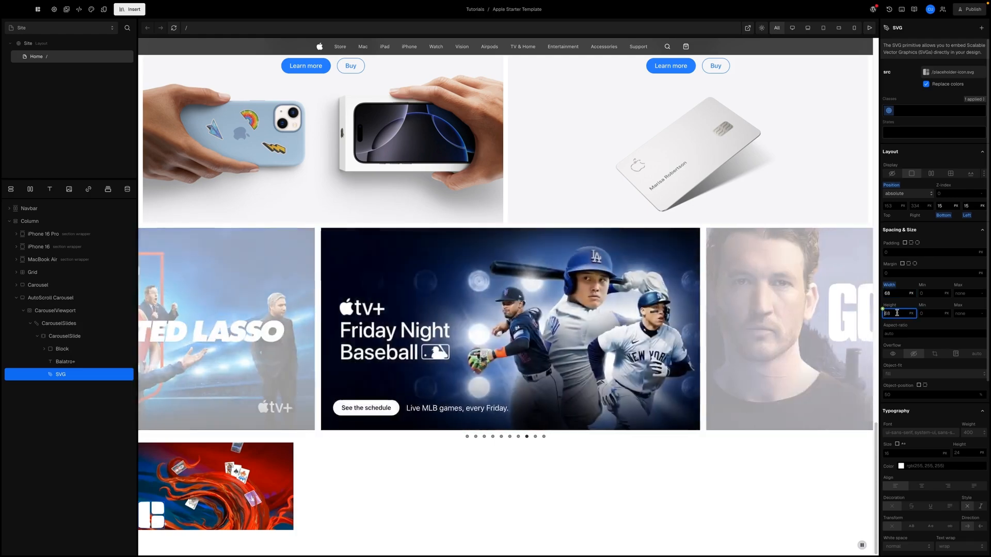
{"action": "key", "text": "Return"}
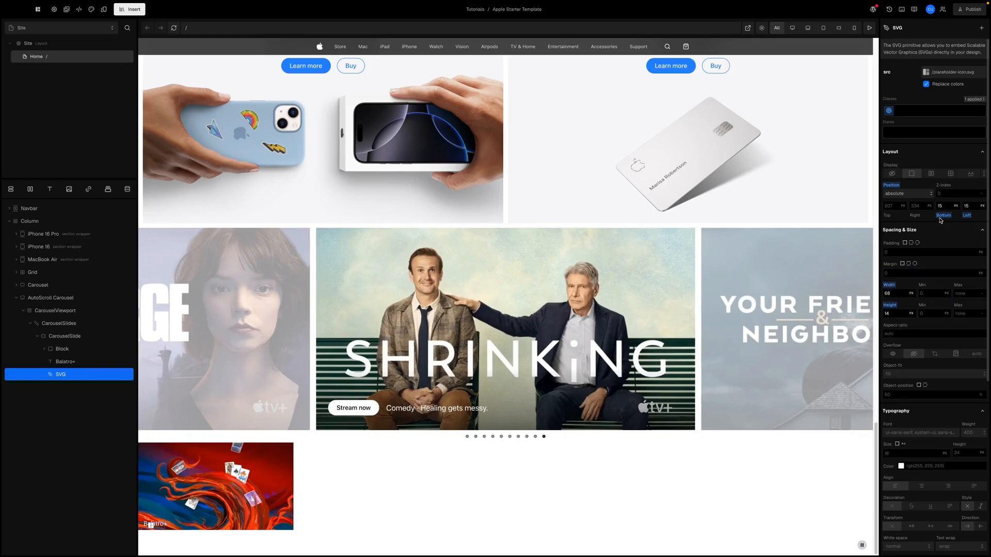
- Clear the SVG's left offset, and set its right offset to 15 px and its bottom offset to 20 px
{"action": "left_click", "coordinate": [966, 206]}
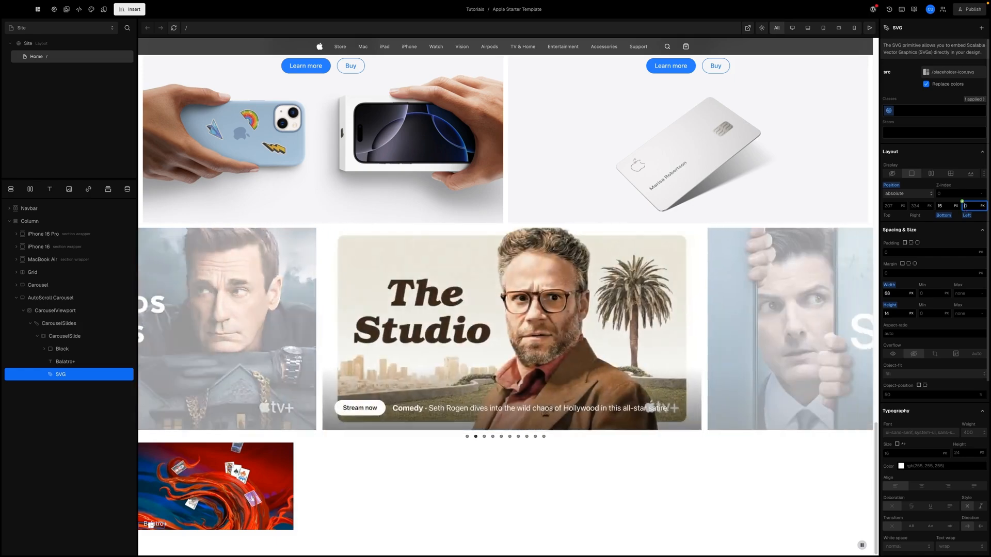
{"action": "left_click", "coordinate": [967, 216]}
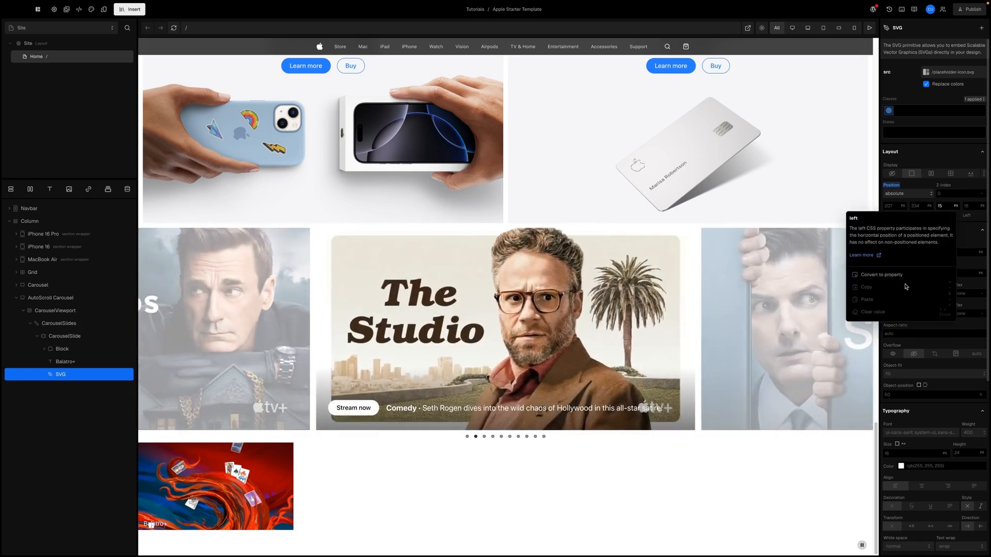
{"action": "left_click", "coordinate": [970, 238]}
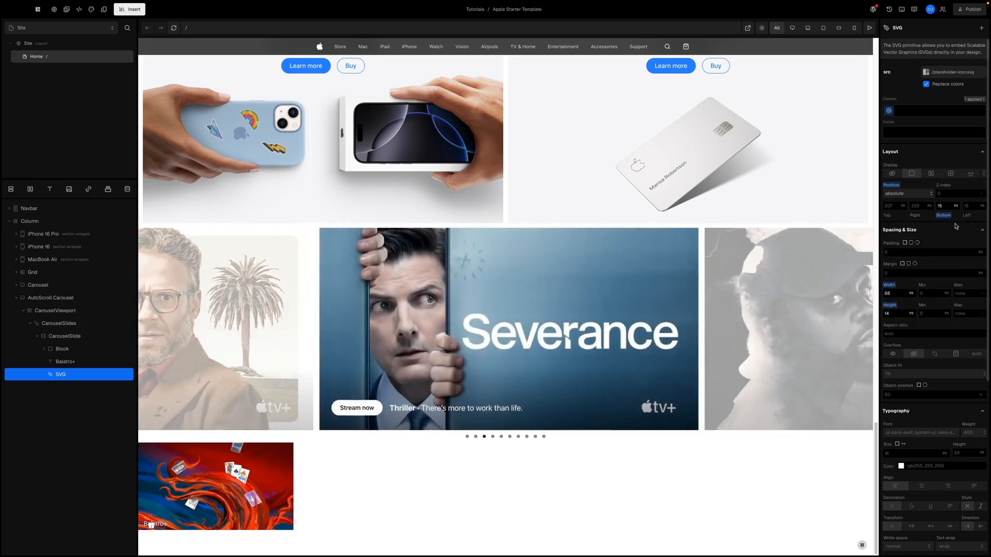
{"action": "left_click", "coordinate": [920, 207]}
{"action": "type", "text": "15"}
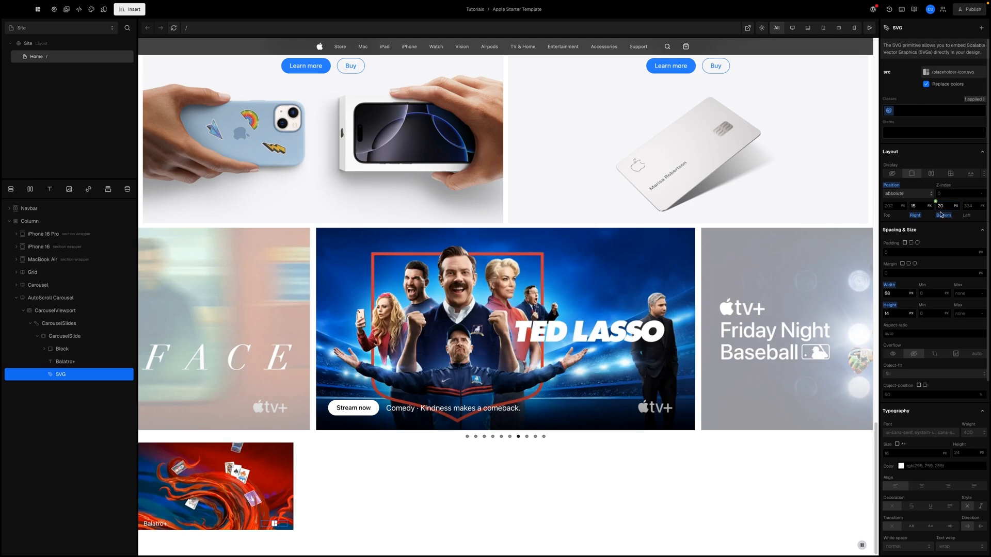
{"action": "left_click", "coordinate": [951, 228]}
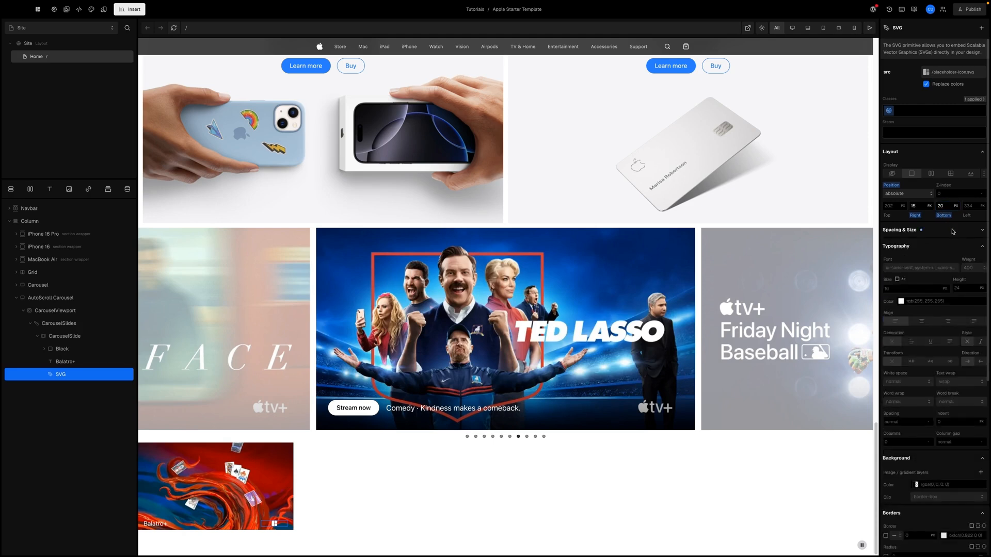
{"action": "left_click", "coordinate": [953, 231]}
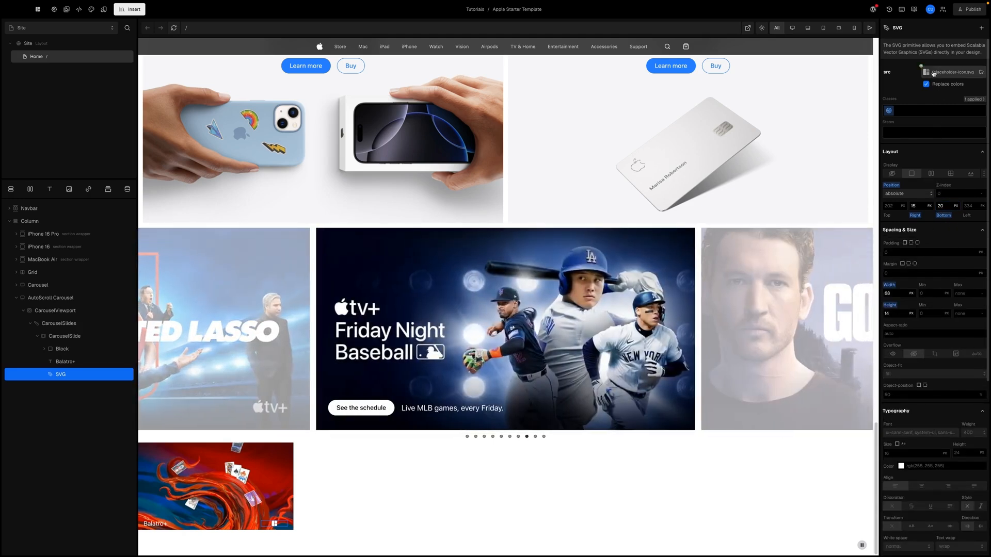
- Replace the SVG's placeholder source with apple_arcade.svg from the logos folder
{"action": "left_click", "coordinate": [928, 74]}
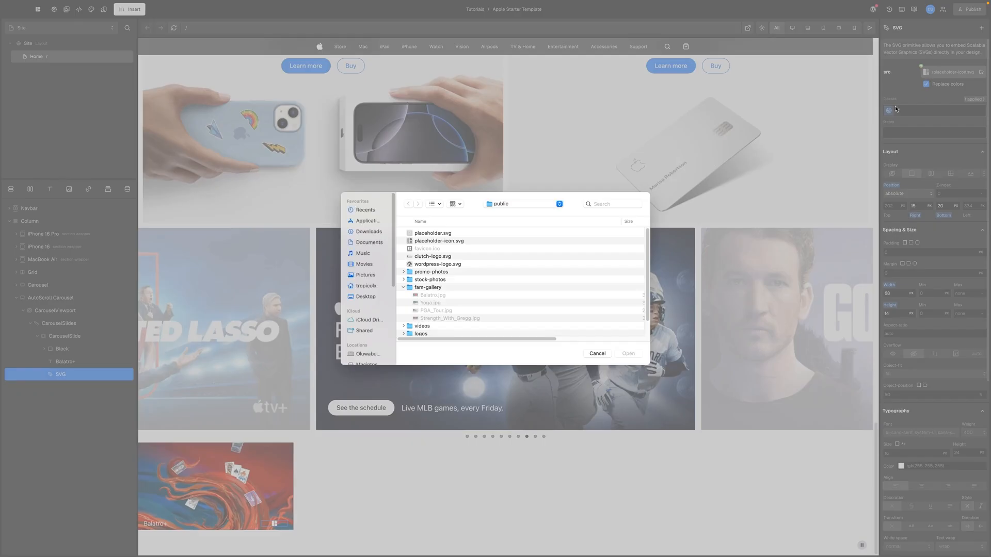
{"action": "left_click", "coordinate": [403, 280]}
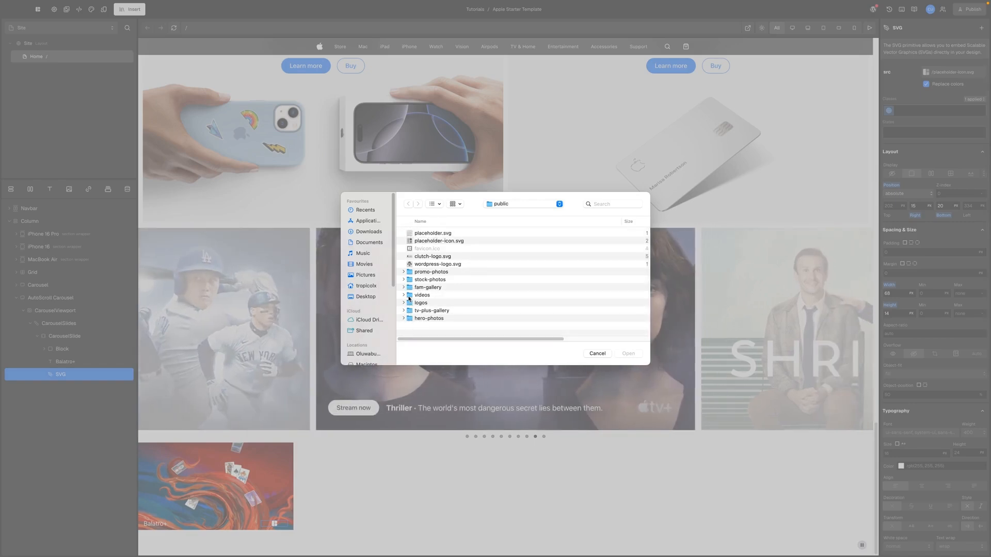
{"action": "left_click", "coordinate": [404, 302]}
{"action": "scroll", "coordinate": [435, 313], "scroll_direction": "down", "scroll_amount": 2}
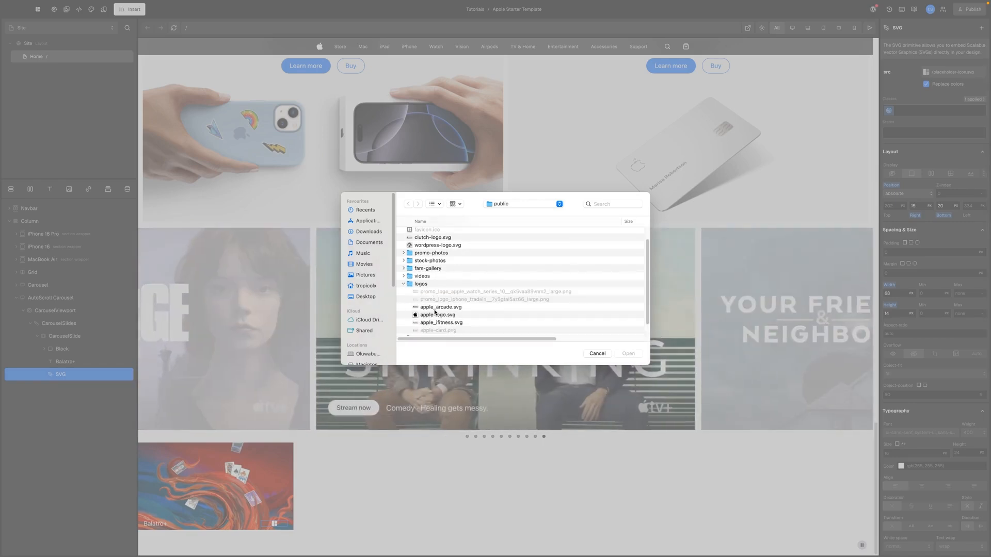
{"action": "left_click", "coordinate": [436, 307]}
{"action": "left_click", "coordinate": [615, 356]}
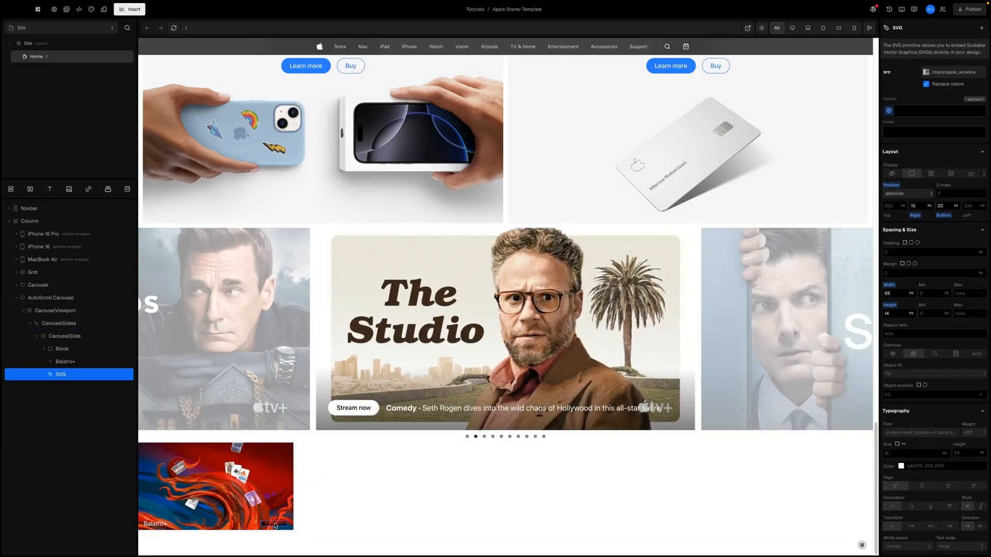
- Add a custom fill property to the Apple Arcade SVG and set it to white
{"action": "scroll", "coordinate": [889, 240], "scroll_direction": "down", "scroll_amount": 5}
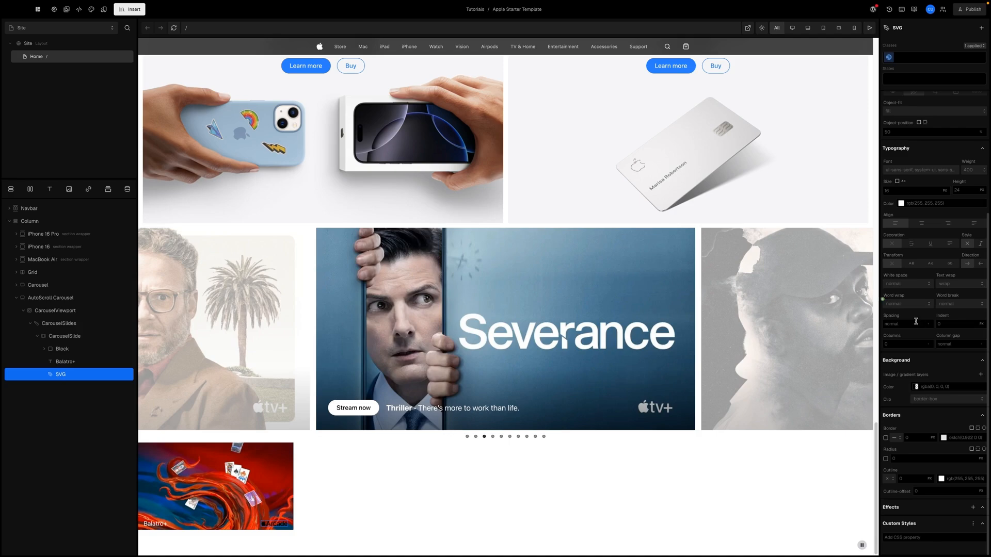
{"action": "left_click", "coordinate": [902, 538]}
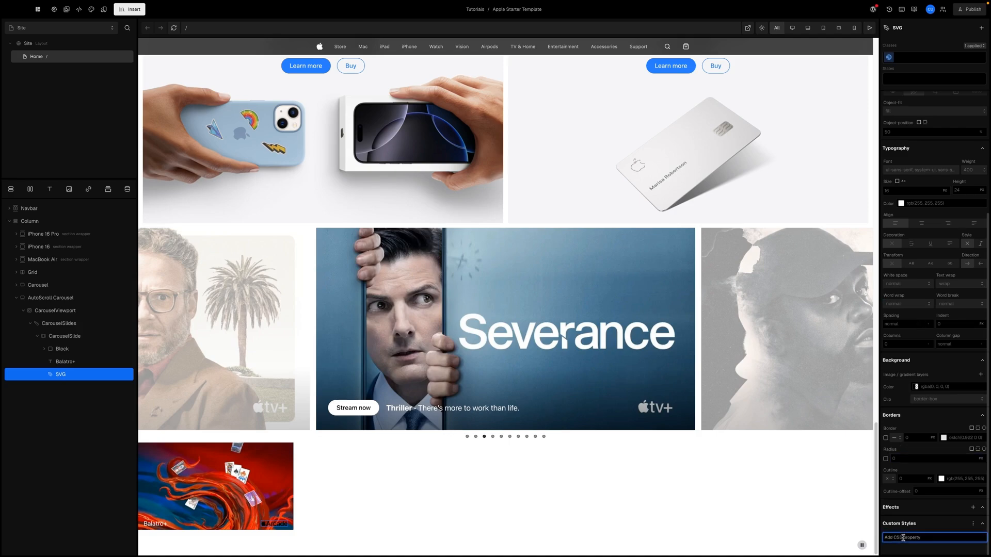
{"action": "type", "text": "fill"}
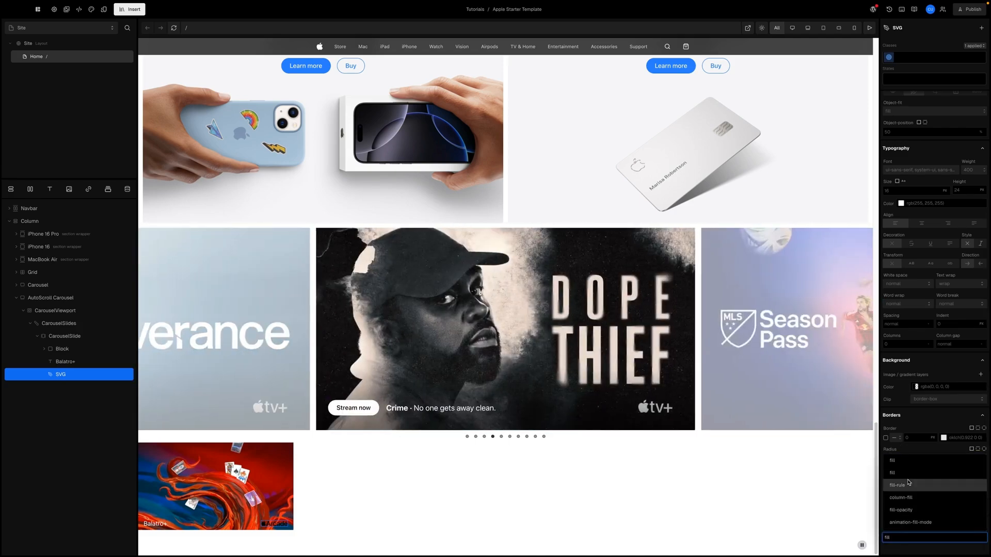
{"action": "left_click", "coordinate": [908, 465]}
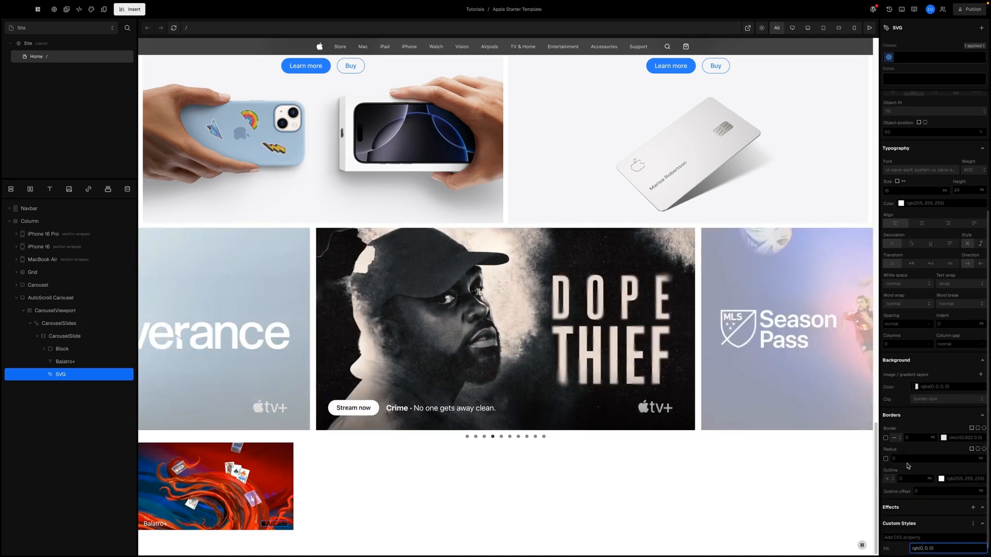
{"action": "type", "text": "white"}
{"action": "key", "text": "Return"}
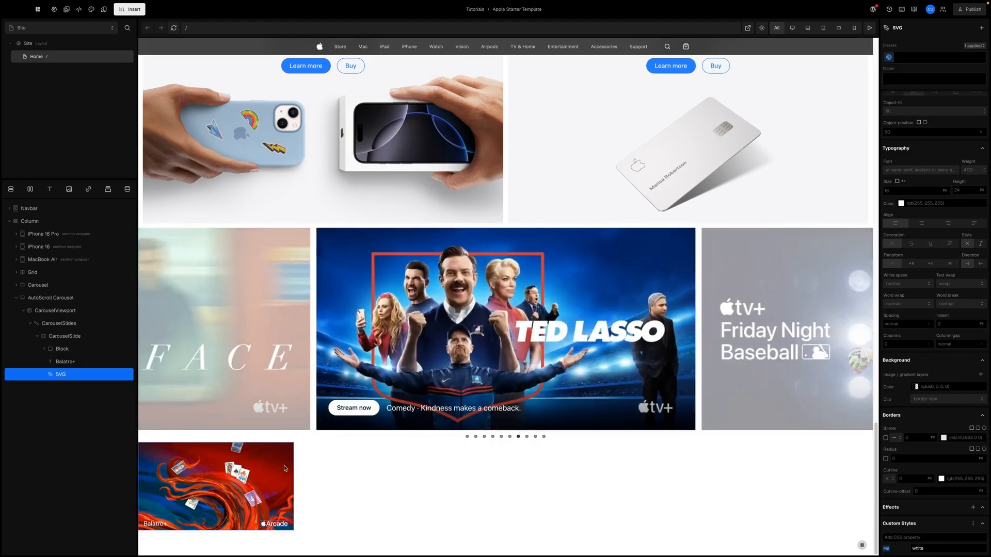
- Duplicate the finished CarouselSlide four times inside the AutoScroll Carousel's CarouselSlides
{"action": "left_click", "coordinate": [37, 336]}
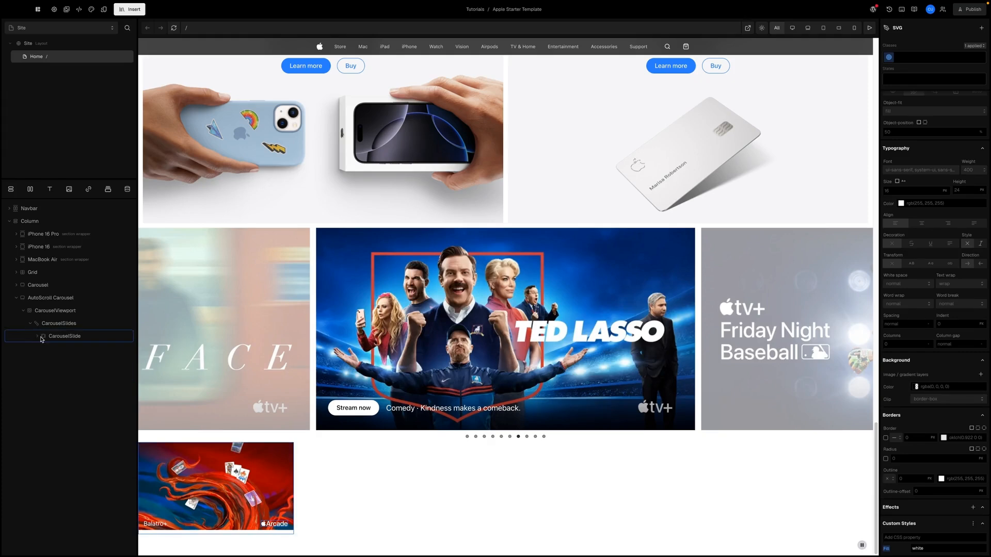
{"action": "left_click", "coordinate": [54, 338]}
{"action": "key", "text": "ctrl+d"}
{"action": "key", "text": "ctrl+d"}
{"action": "key", "text": "ctrl+d"}
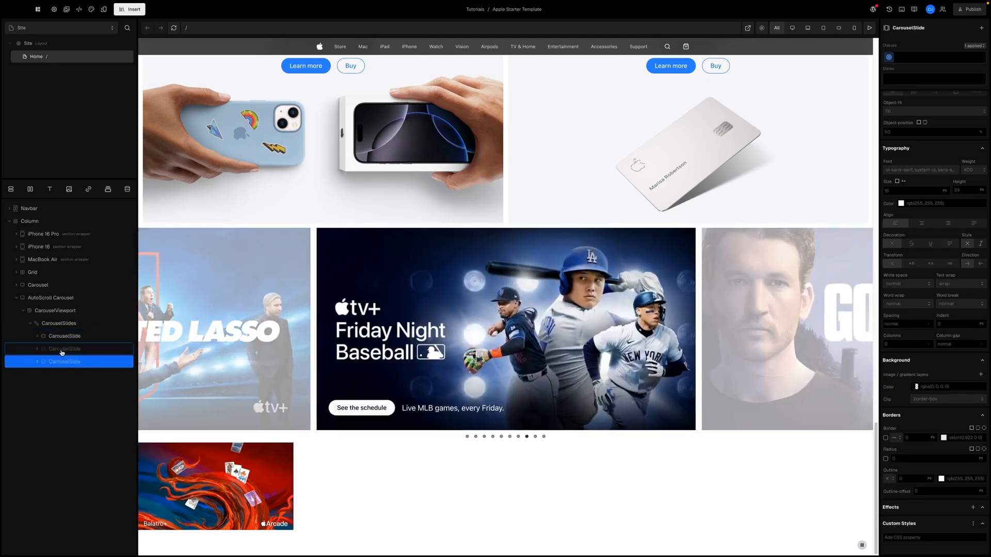
{"action": "key", "text": "ctrl+d"}
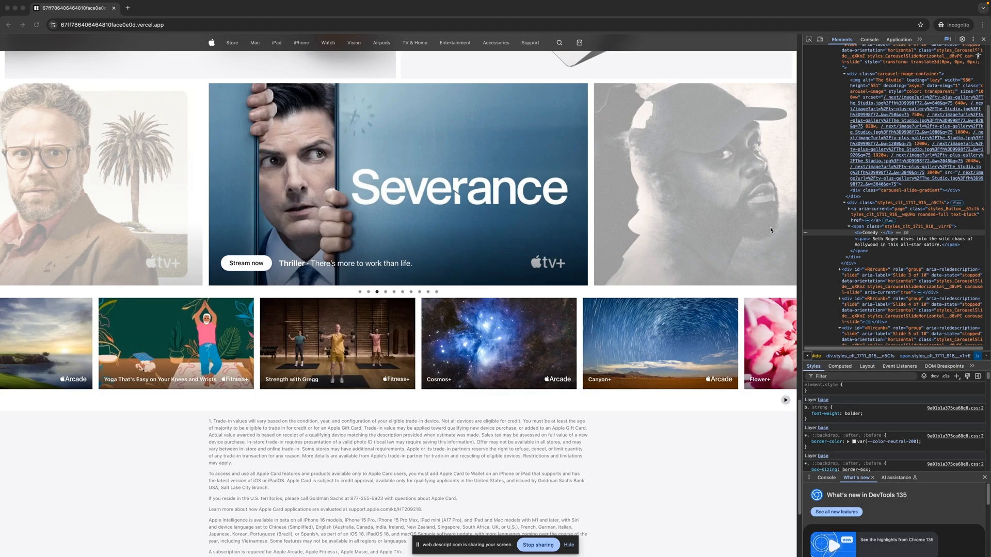
- Change the second CarouselSlide's title text to "PGA Tour Pro Golf"
{"action": "left_click", "coordinate": [393, 343]}
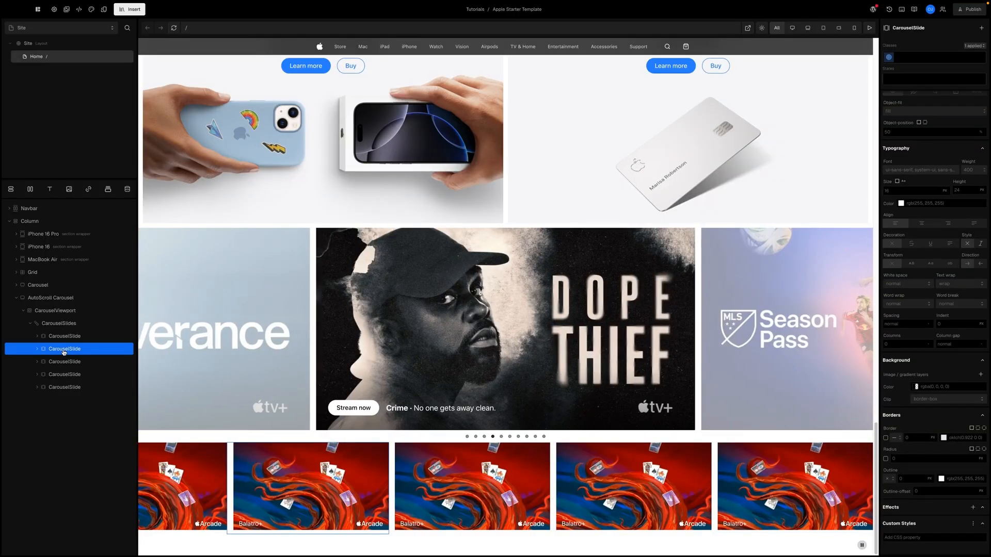
{"action": "left_click", "coordinate": [38, 350]}
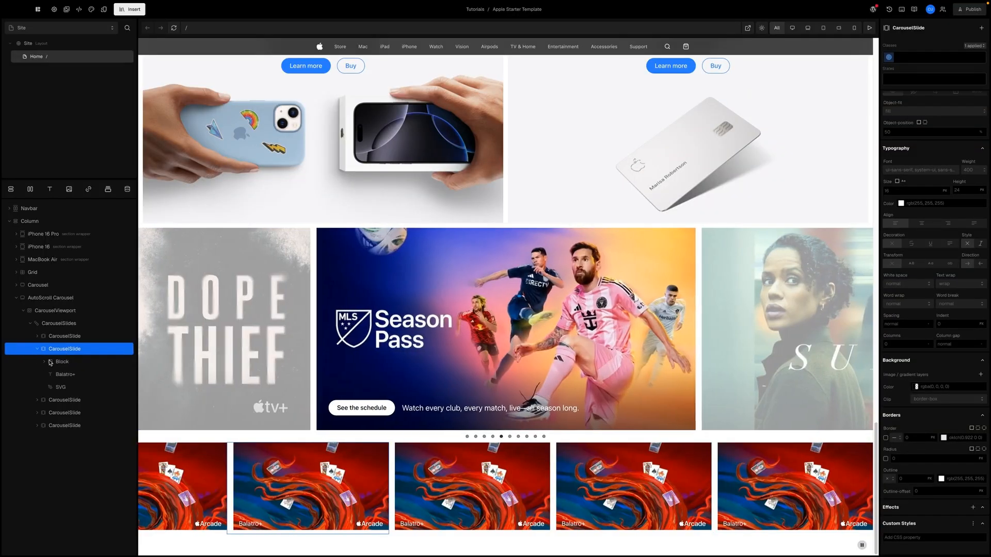
{"action": "left_click", "coordinate": [53, 379]}
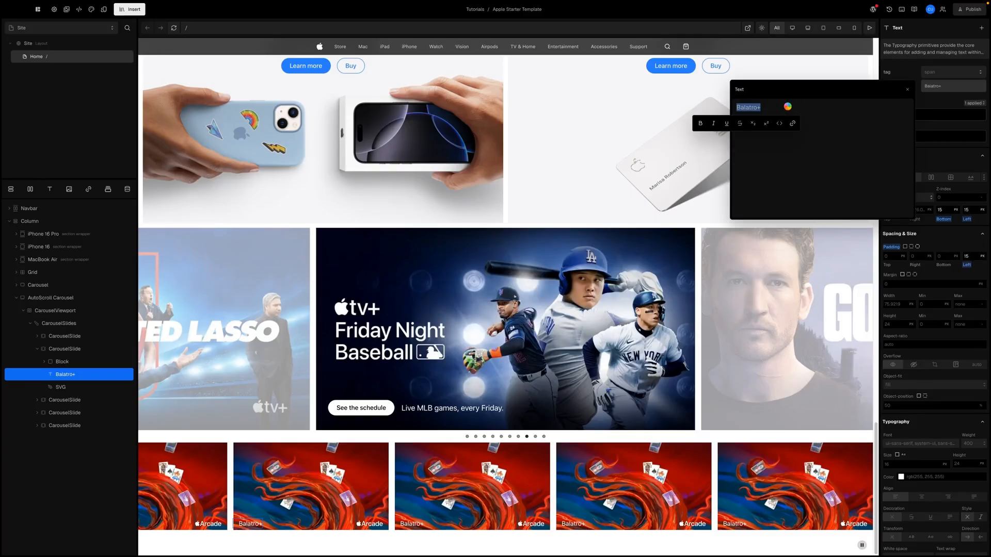
{"action": "key", "text": "Right"}
{"action": "type", "text": "P"}
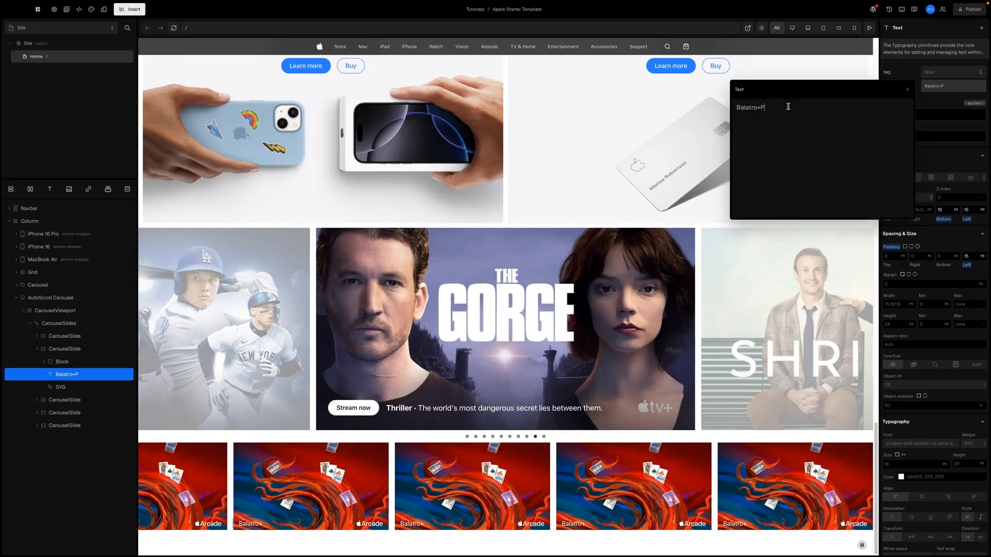
{"action": "triple_click", "coordinate": [748, 108]}
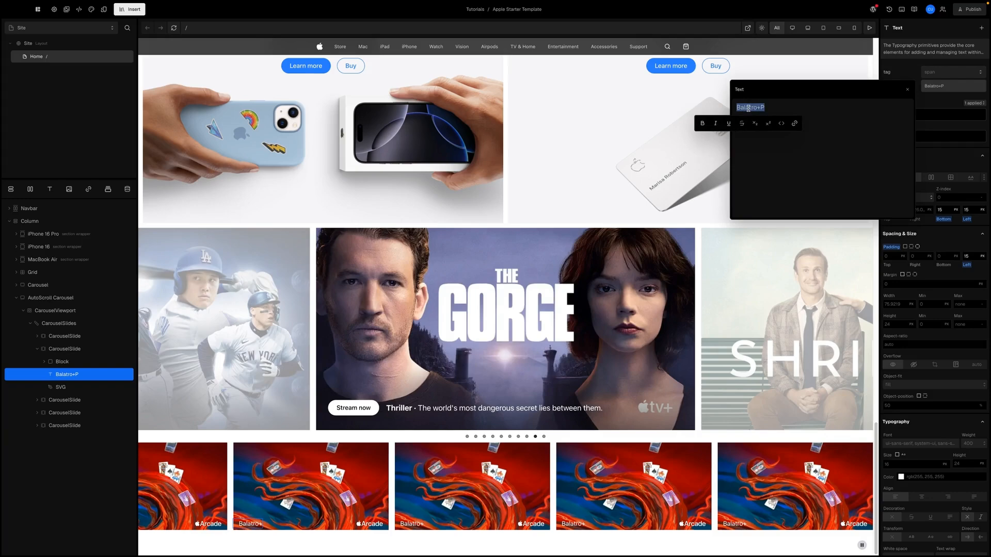
{"action": "type", "text": "PG"}
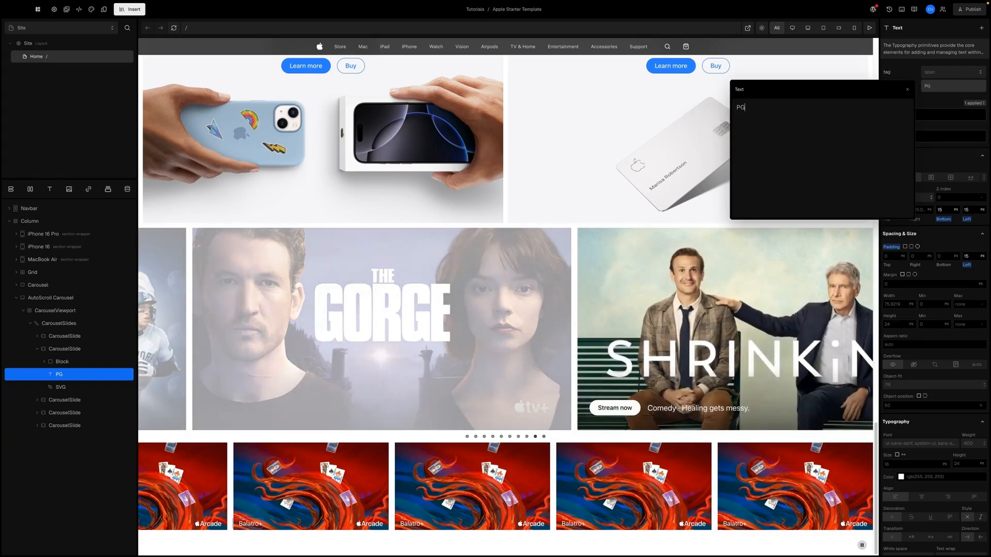
{"action": "type", "text": "A t"}
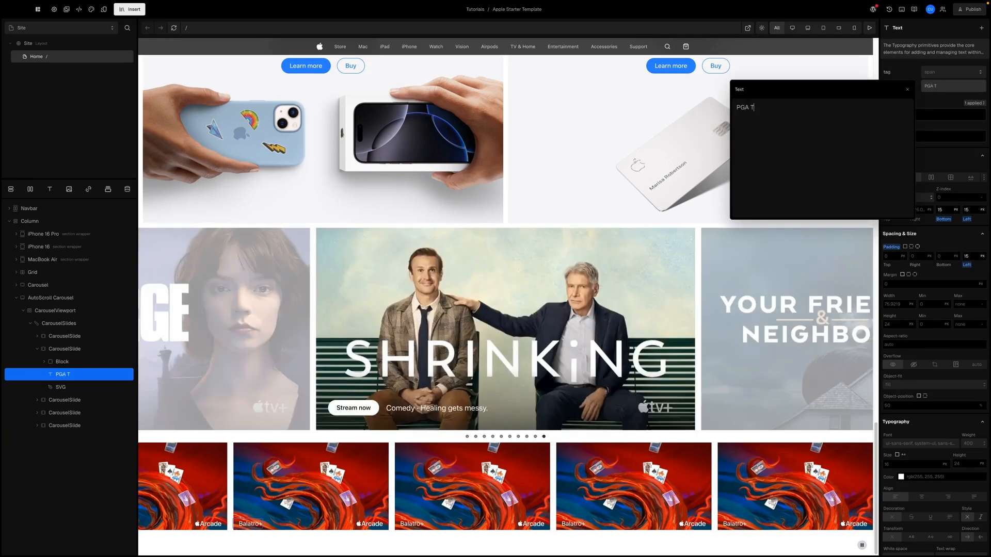
{"action": "type", "text": "our Pro Go"}
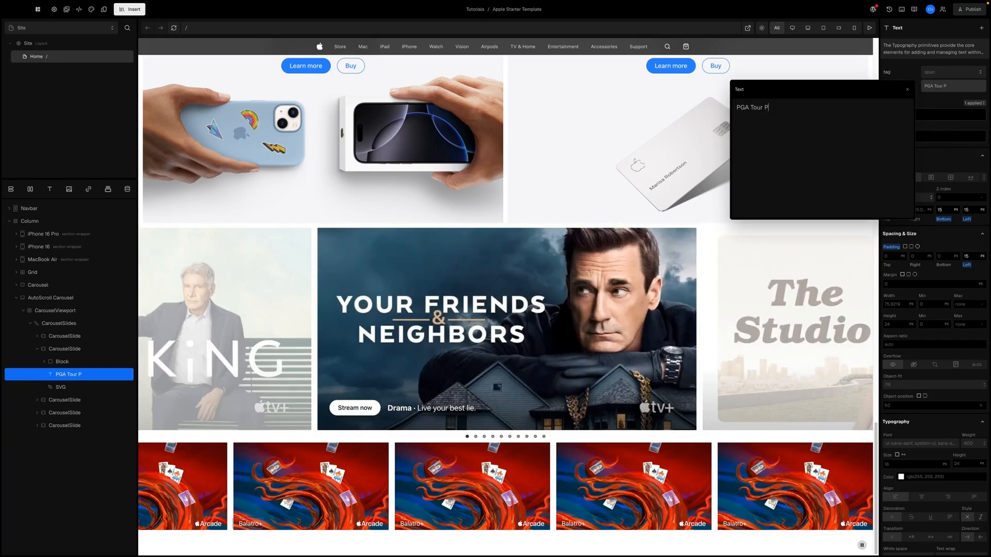
{"action": "type", "text": "lf"}
{"action": "key", "text": "Escape"}
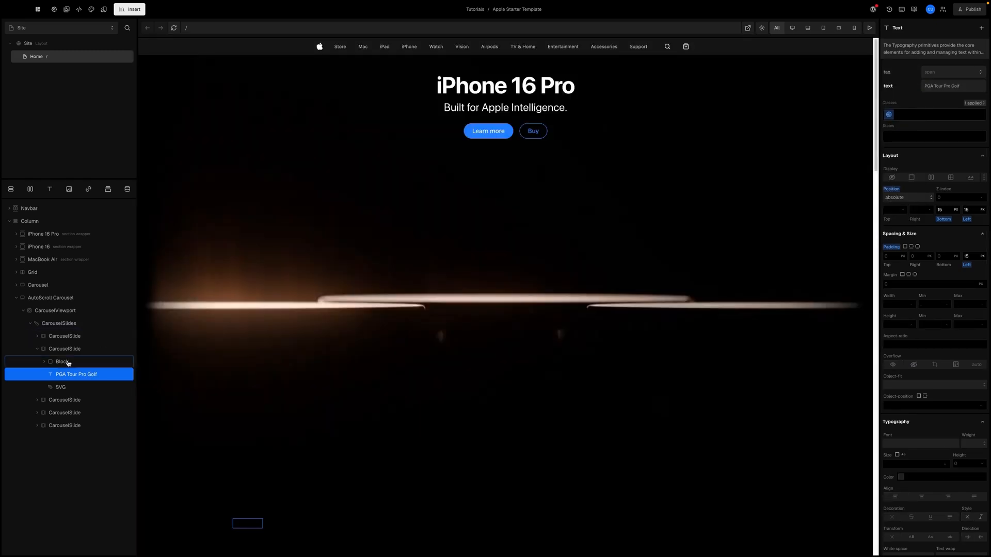
- Replace the second slide's image with PGA_Tour.jpg from the fam-gallery folder and set its alt text to "PGA Tour"
{"action": "left_click", "coordinate": [45, 362]}
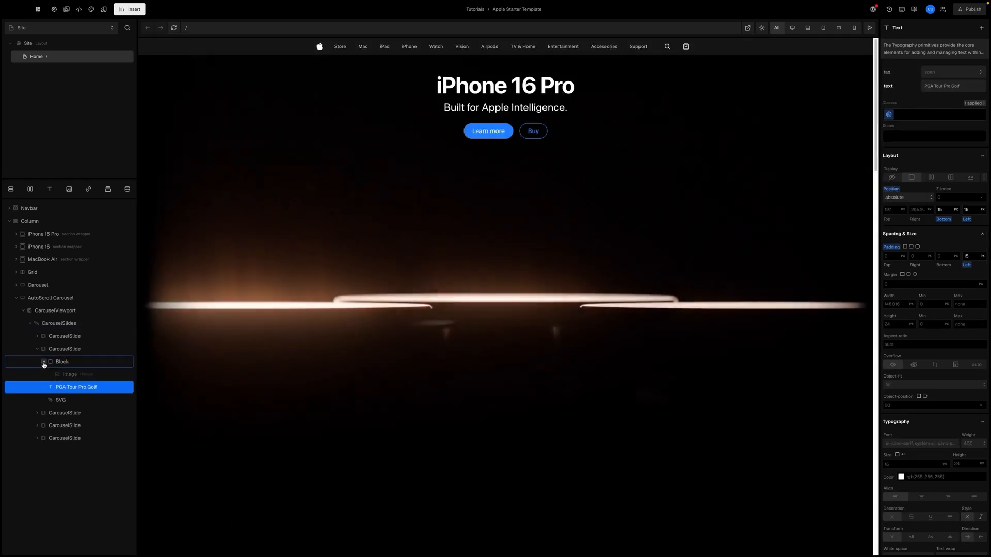
{"action": "left_click", "coordinate": [69, 375]}
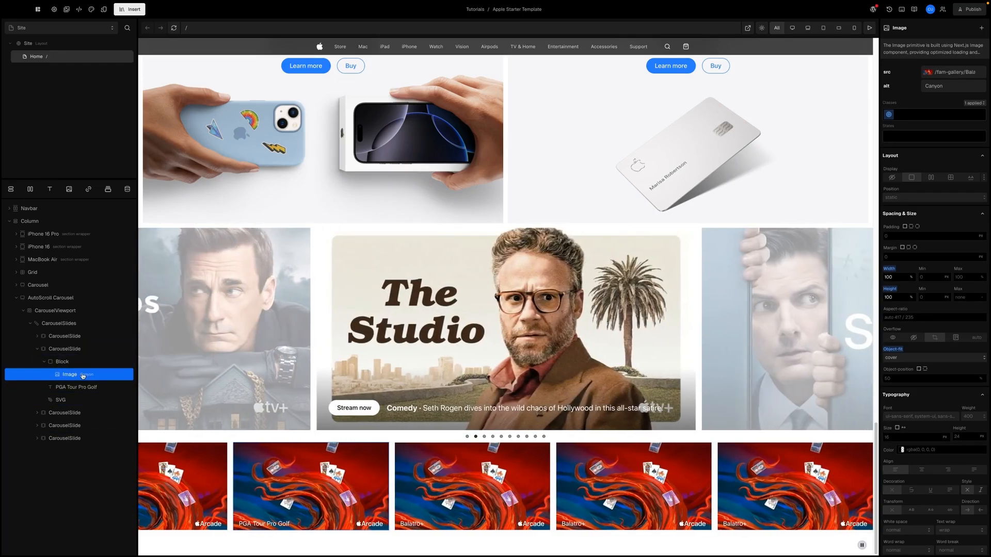
{"action": "left_click", "coordinate": [928, 73]}
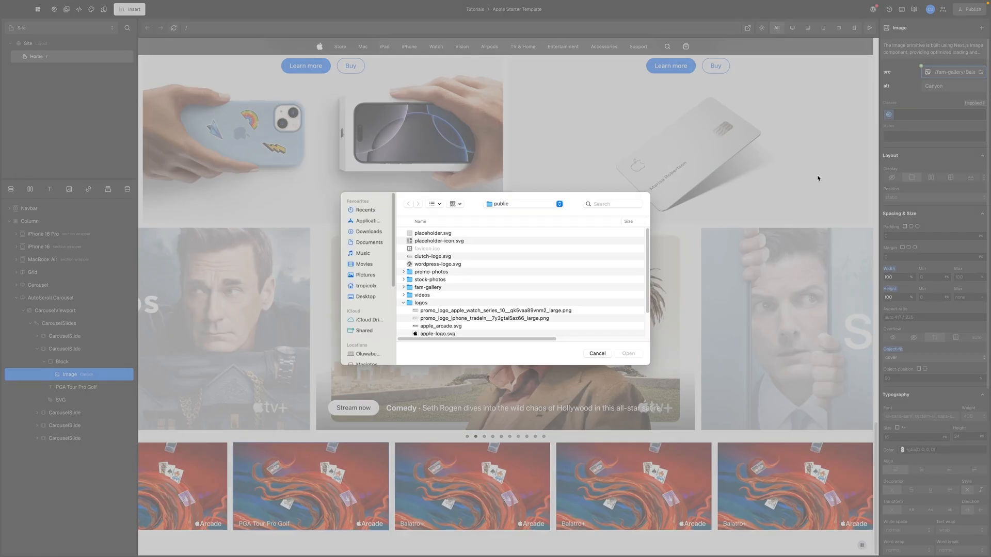
{"action": "scroll", "coordinate": [464, 289], "scroll_direction": "down", "scroll_amount": 1}
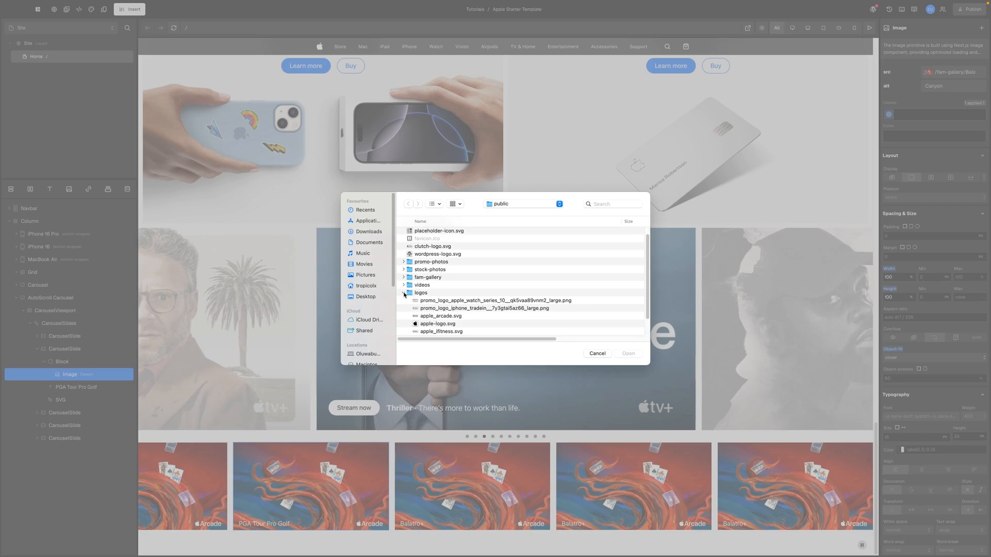
{"action": "left_click", "coordinate": [403, 292]}
{"action": "left_click", "coordinate": [404, 287]}
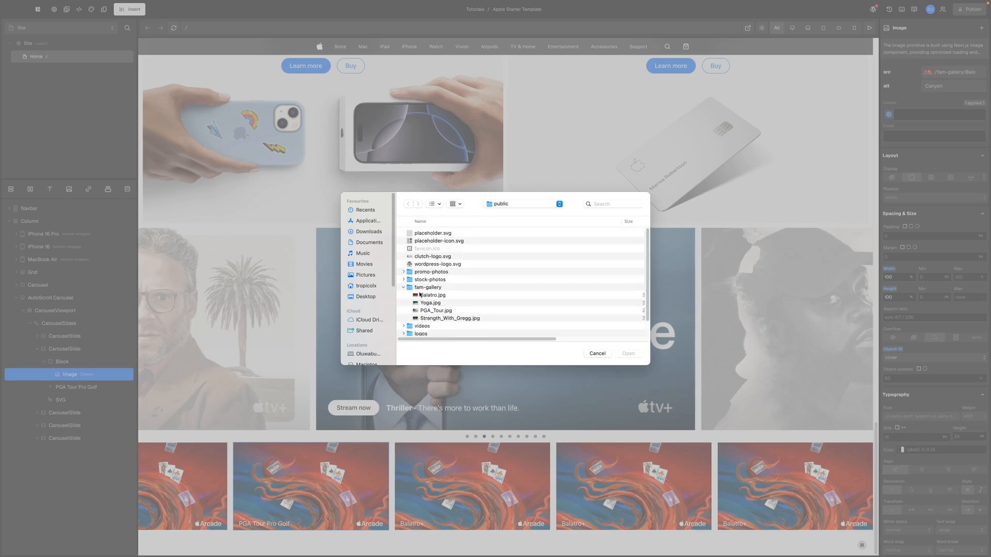
{"action": "scroll", "coordinate": [428, 298], "scroll_direction": "down", "scroll_amount": 1}
{"action": "left_click", "coordinate": [413, 303]}
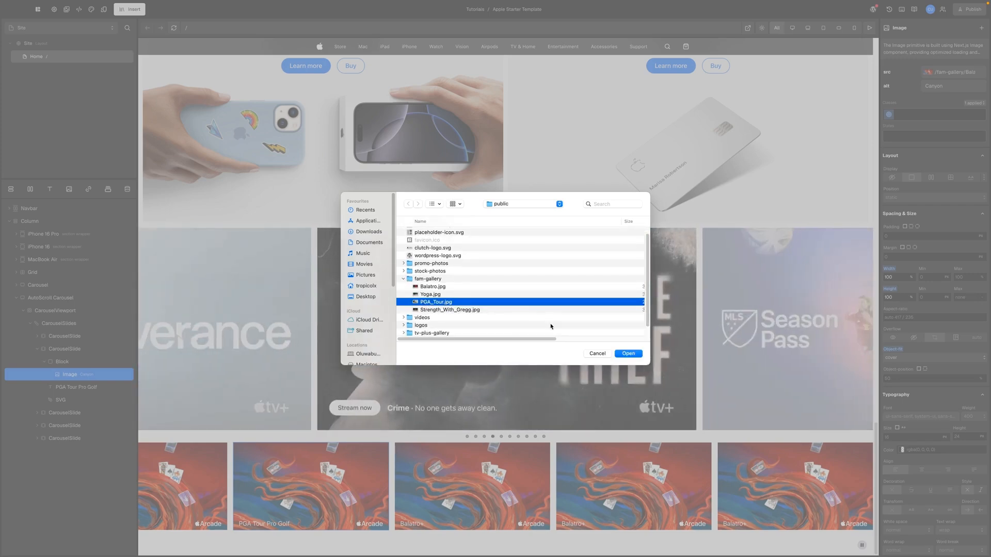
{"action": "left_click", "coordinate": [628, 353]}
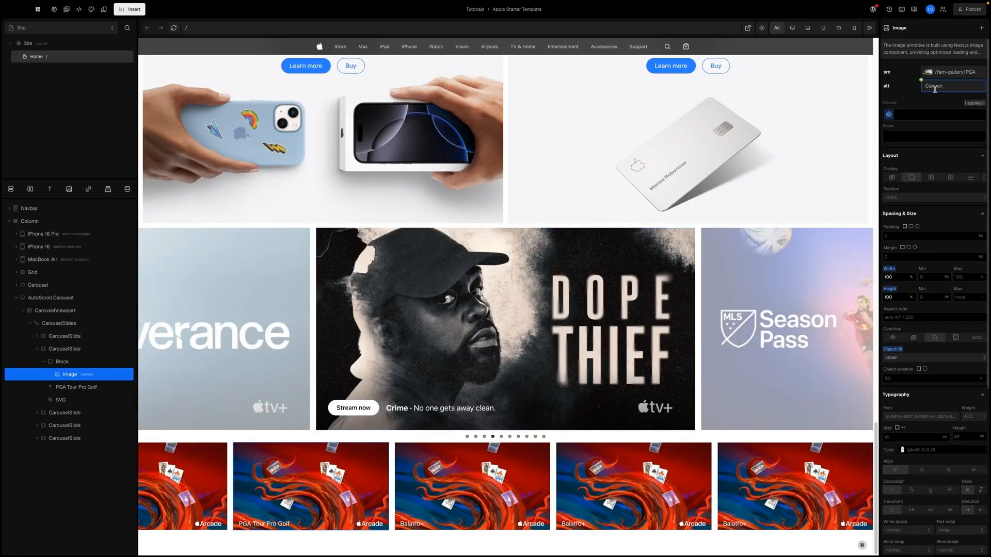
{"action": "double_click", "coordinate": [935, 87]}
{"action": "type", "text": "PGA Tour"}
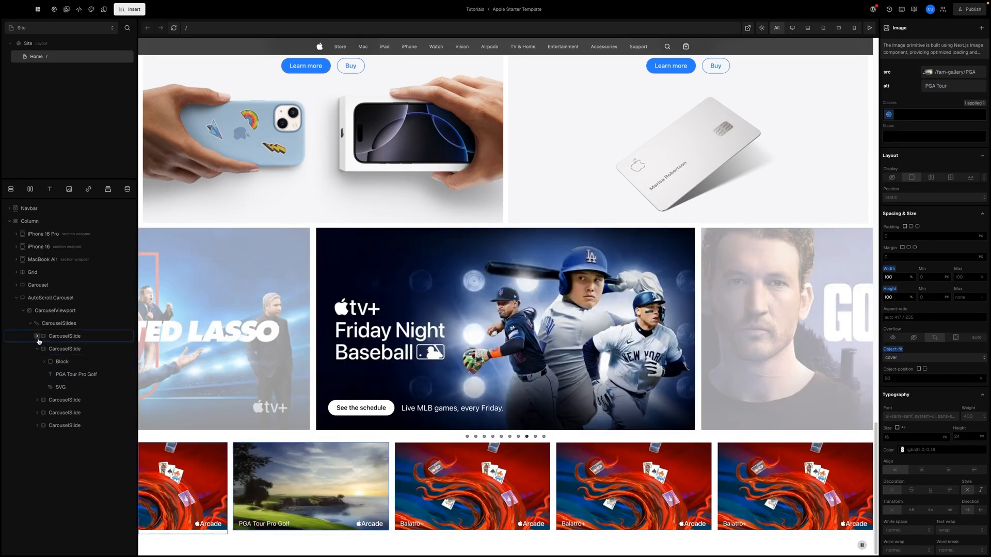
- Set the alt text of the image in the first CarouselSlide to "Balatro"
{"action": "left_click", "coordinate": [37, 337]}
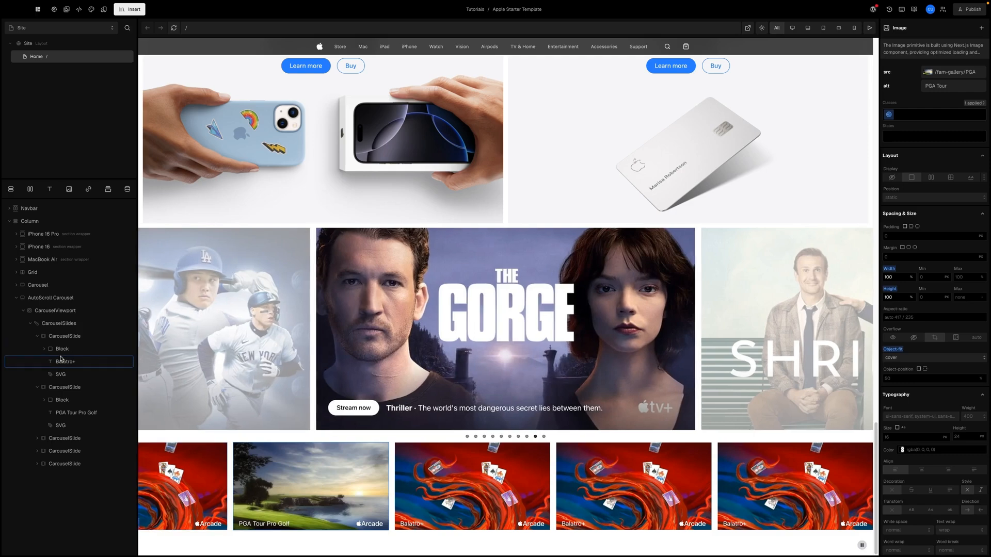
{"action": "left_click", "coordinate": [44, 349]}
{"action": "left_click", "coordinate": [62, 361]}
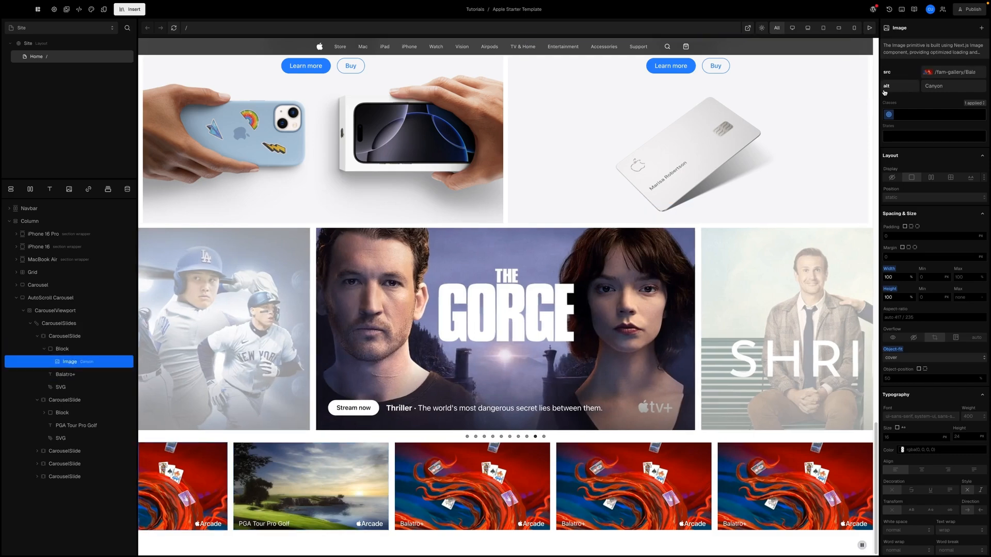
{"action": "double_click", "coordinate": [922, 82]}
{"action": "type", "text": "Balatro"}
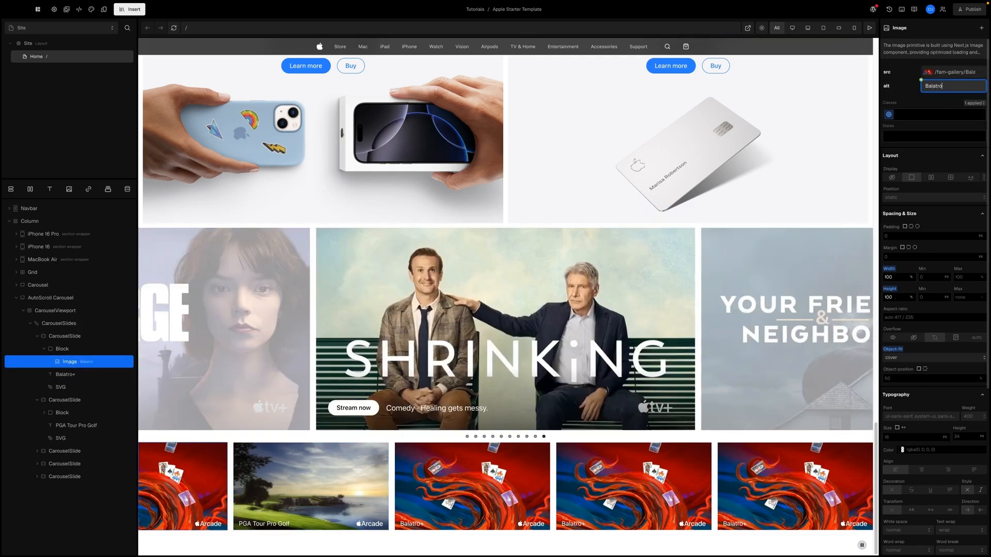
{"action": "left_click", "coordinate": [942, 100]}
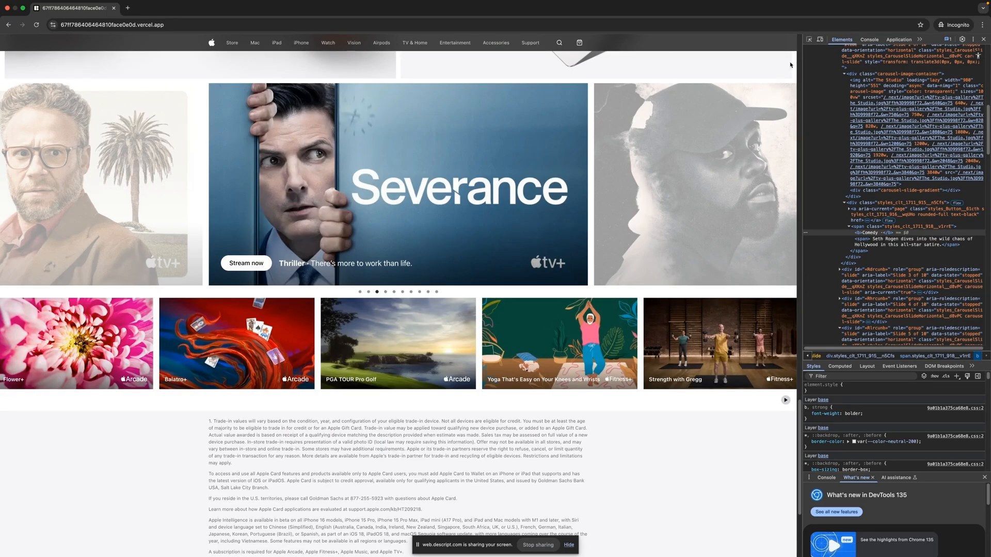
- Inspect the Arcade logo's styles in the published page's Balatro+ slide and compare them with the PGA slide's SVG settings in the editor
{"action": "left_click", "coordinate": [810, 40]}
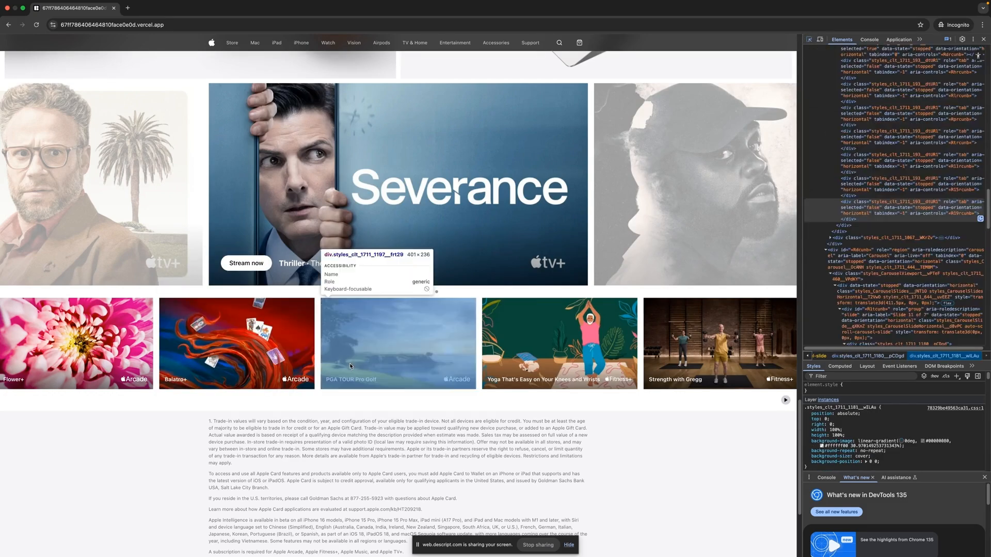
{"action": "left_click", "coordinate": [290, 378]}
{"action": "key", "text": "Down"}
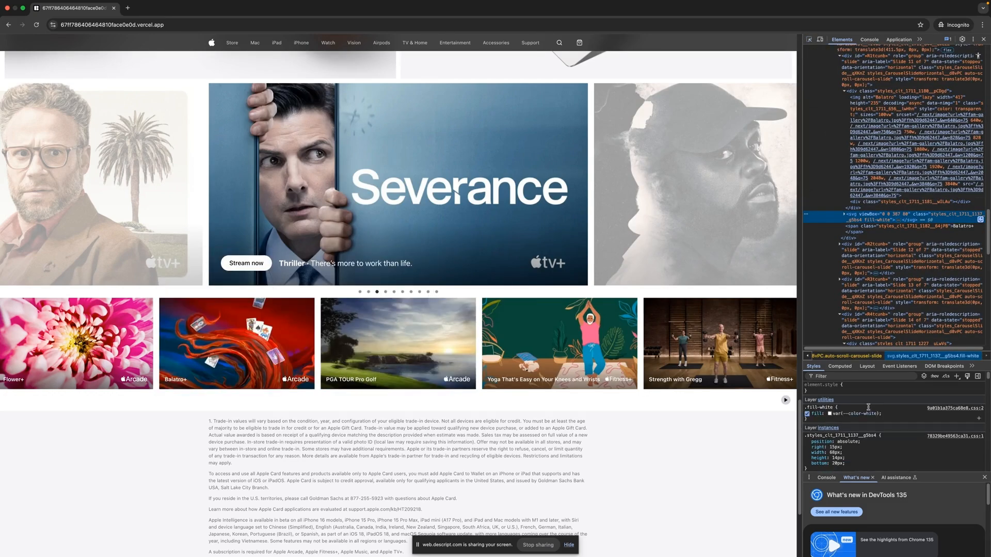
{"action": "scroll", "coordinate": [860, 429], "scroll_direction": "down", "scroll_amount": 3}
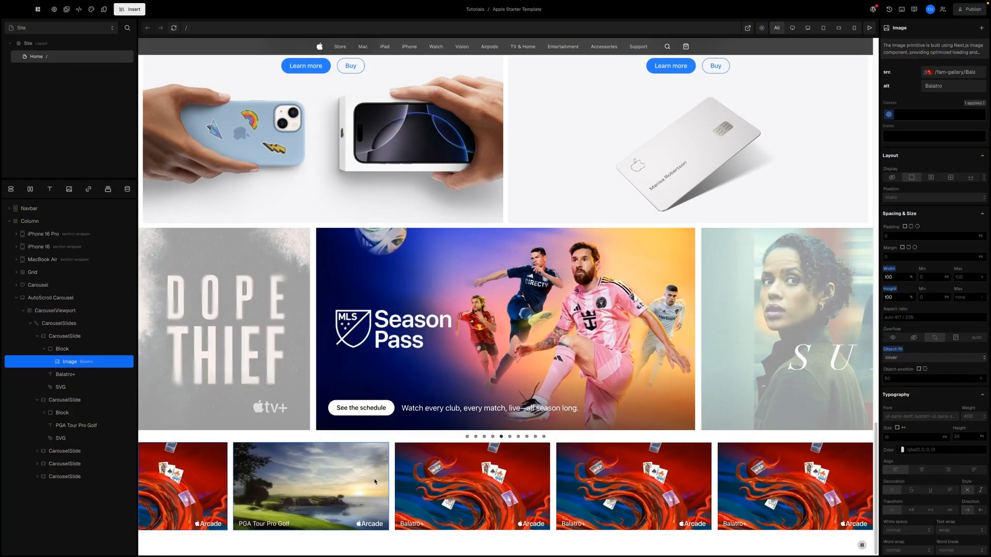
{"action": "left_click", "coordinate": [367, 523]}
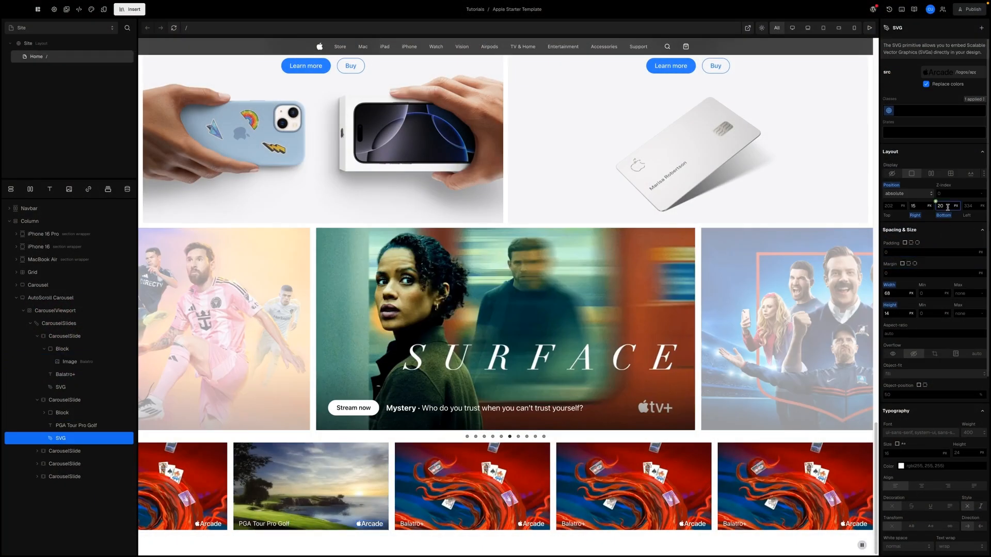
- Set the width and height of the first slide's Block to 100%
{"action": "left_click", "coordinate": [54, 323]}
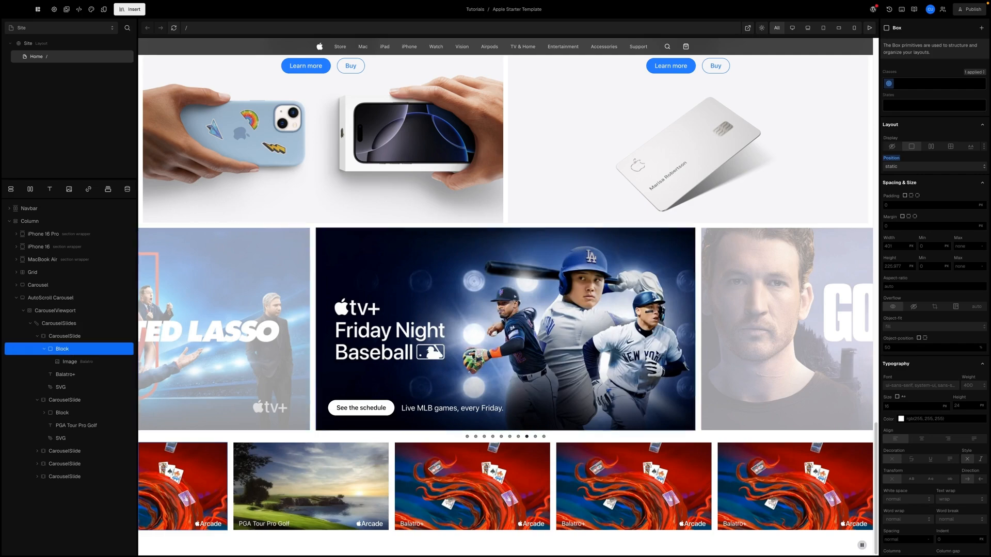
{"action": "left_click", "coordinate": [896, 246]}
{"action": "type", "text": "10"}
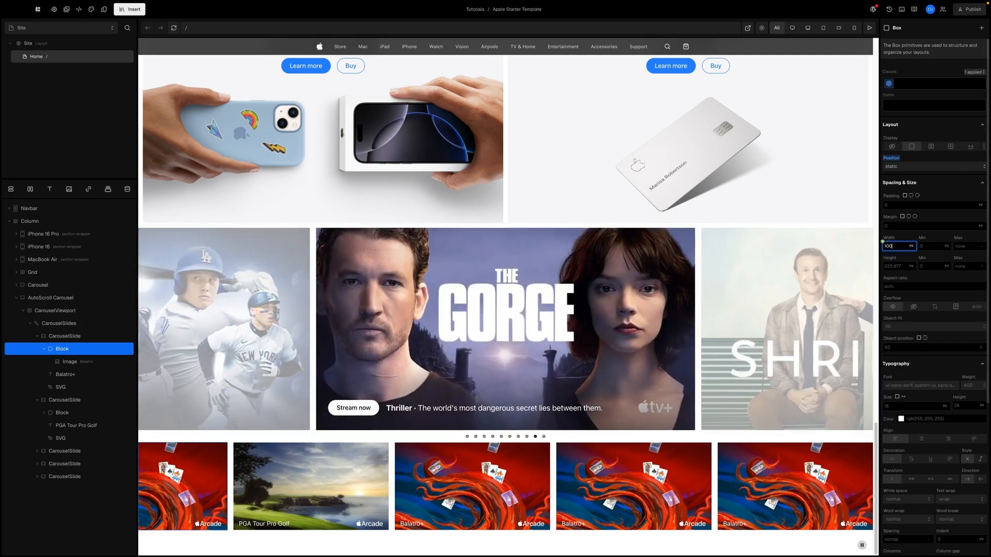
{"action": "type", "text": "0"}
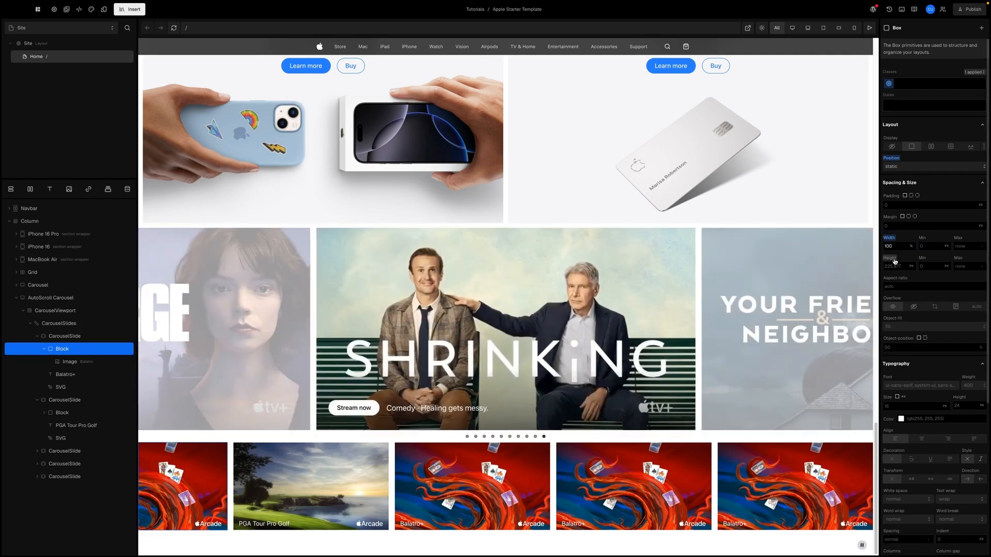
{"action": "left_click", "coordinate": [892, 267]}
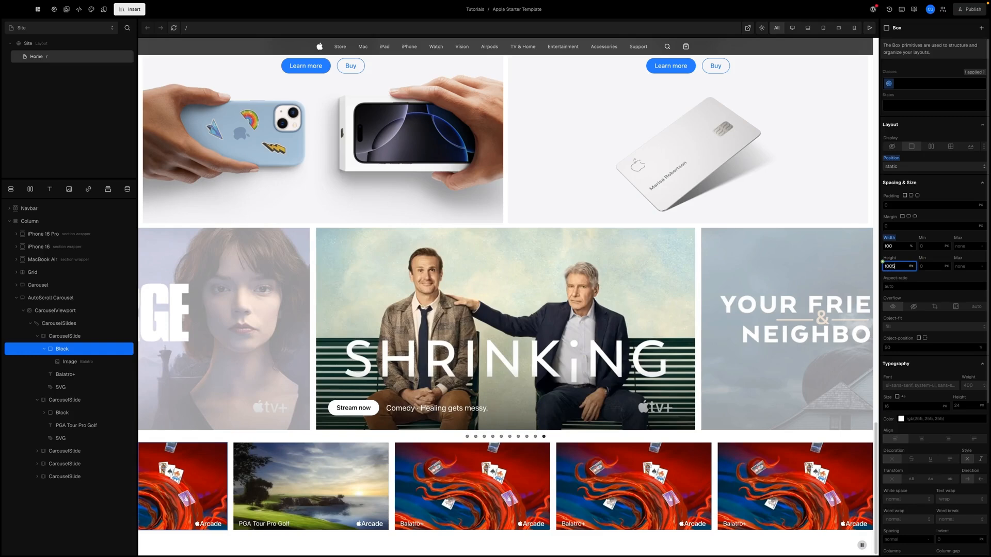
{"action": "type", "text": "100%"}
{"action": "key", "text": "Return"}
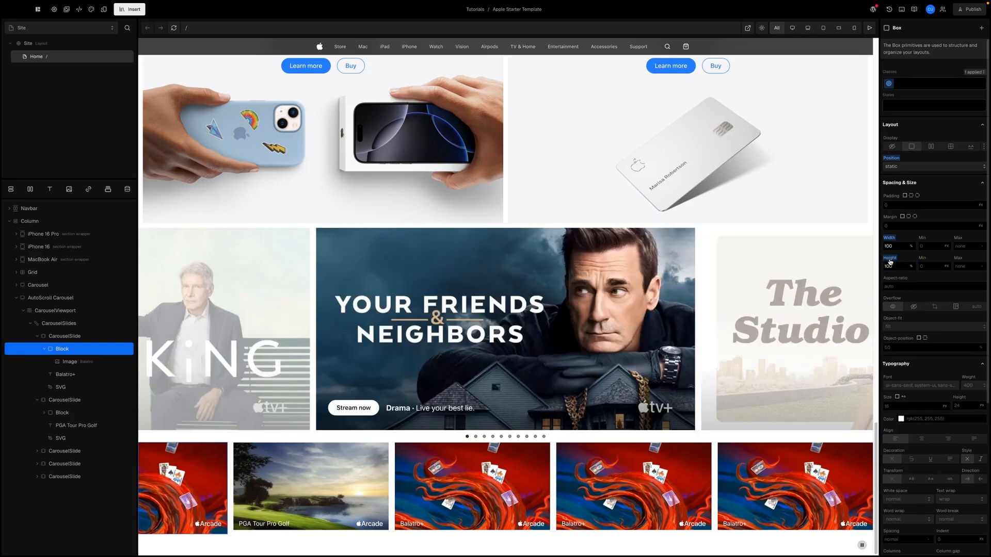
{"action": "left_click", "coordinate": [910, 205]}
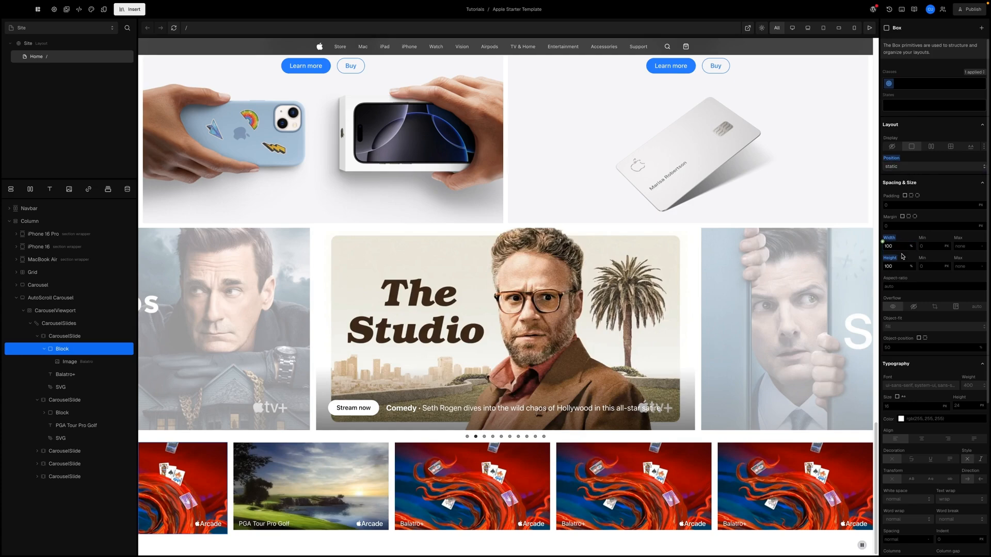
- Set the width and height of the PGA slide's Block to 100%, and collapse the first two slides in the layer tree
{"action": "left_click", "coordinate": [57, 416]}
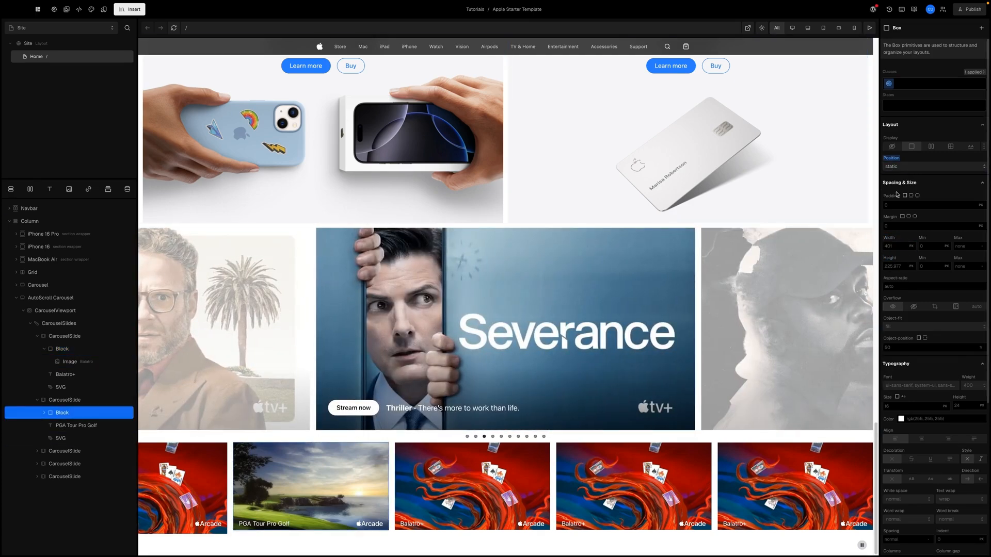
{"action": "left_click", "coordinate": [892, 246]}
{"action": "type", "text": "1"}
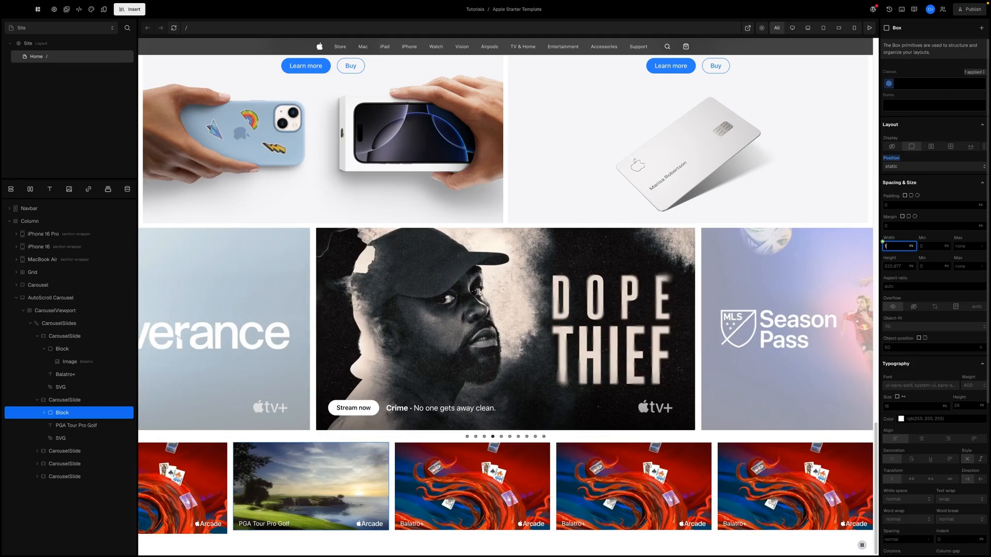
{"action": "type", "text": "00"}
{"action": "type", "text": "%"}
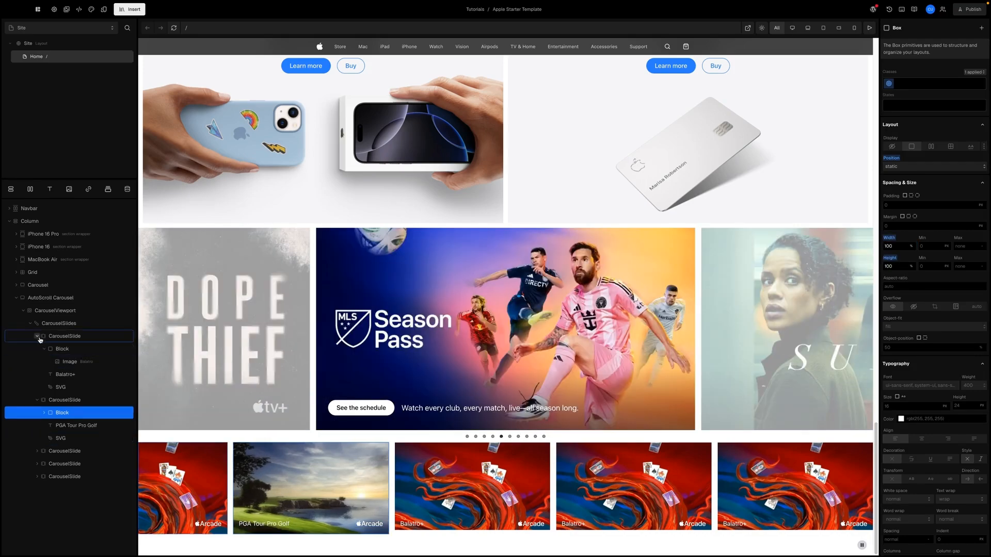
{"action": "left_click", "coordinate": [39, 337]}
{"action": "left_click", "coordinate": [39, 349]}
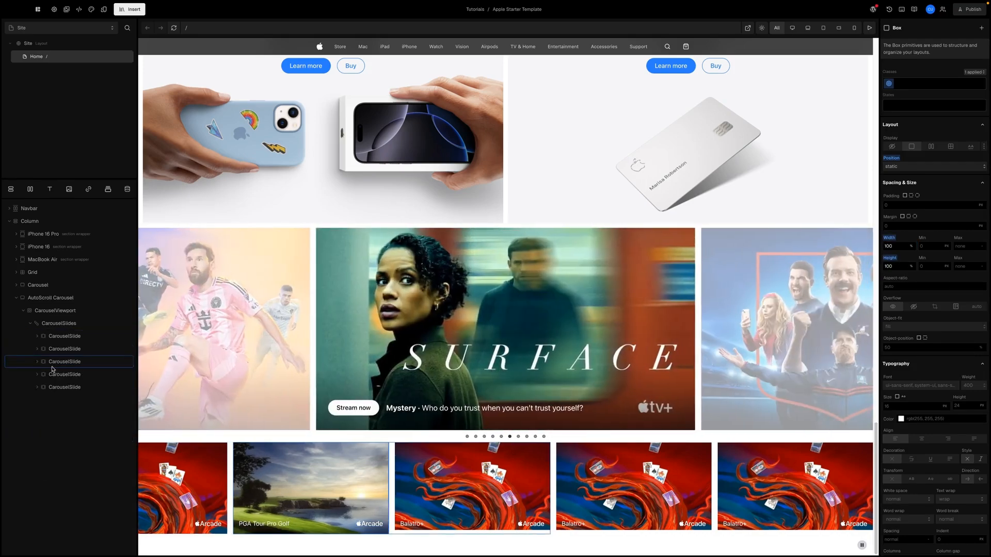
- Delete the three duplicate Balatro+ slides that follow the PGA Tour Pro Golf slide in the AutoScroll Carousel
{"action": "left_click", "coordinate": [56, 363]}
{"action": "left_click", "coordinate": [62, 387], "text": "shift"}
{"action": "right_click", "coordinate": [65, 385]}
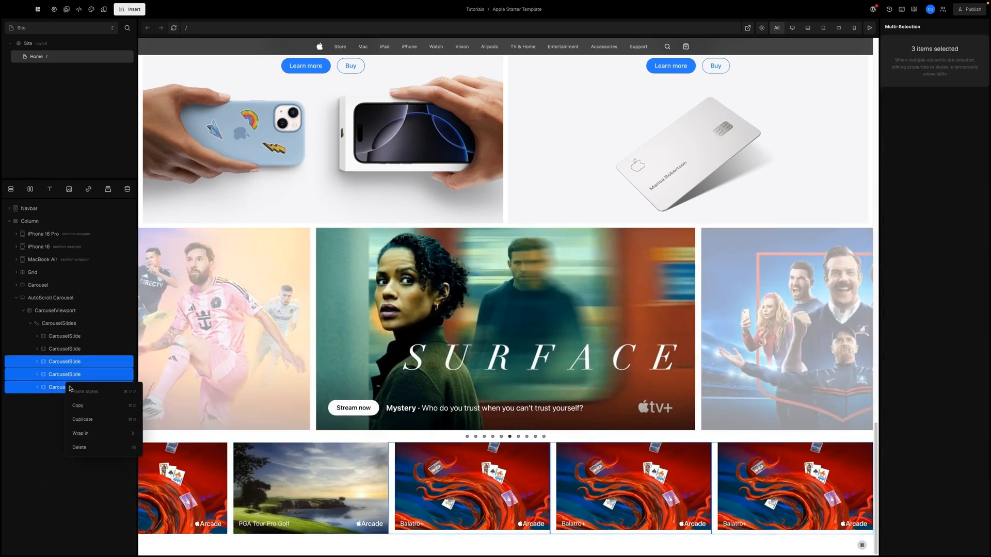
{"action": "left_click", "coordinate": [80, 447]}
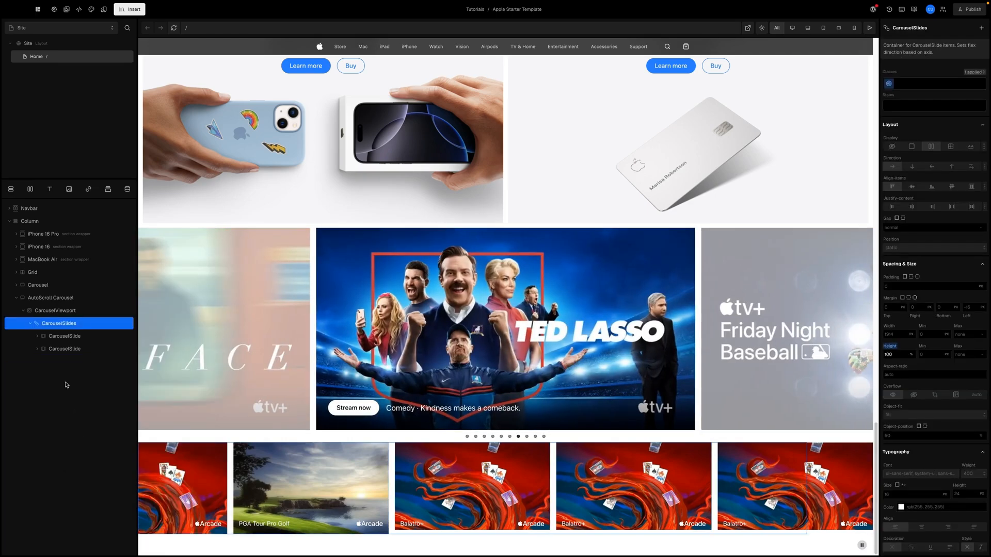
- Check the slide order on the published page, and duplicate the PGA Tour Pro Golf slide in CarouselSlides
{"action": "left_click", "coordinate": [67, 336]}
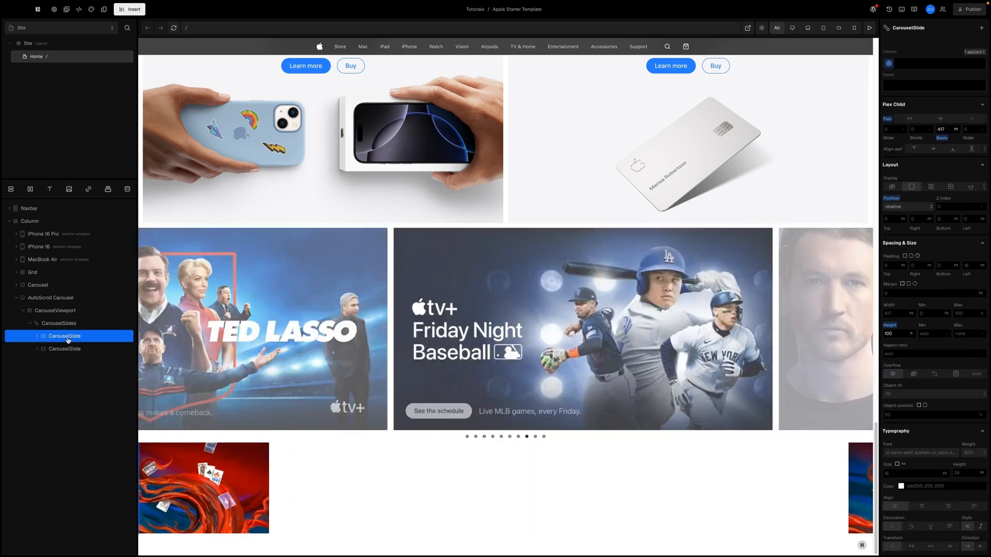
{"action": "left_click", "coordinate": [60, 350]}
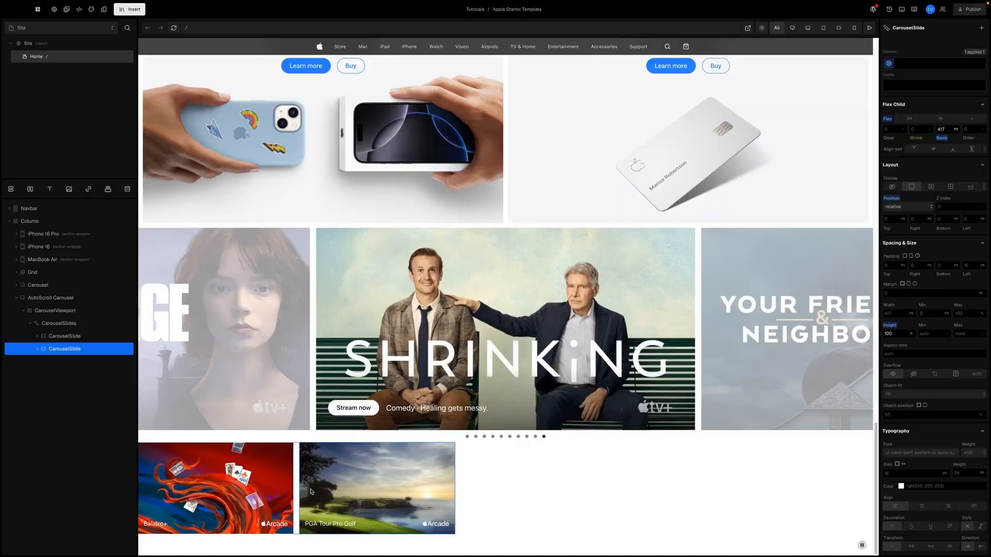
{"action": "key", "text": "ctrl+Right"}
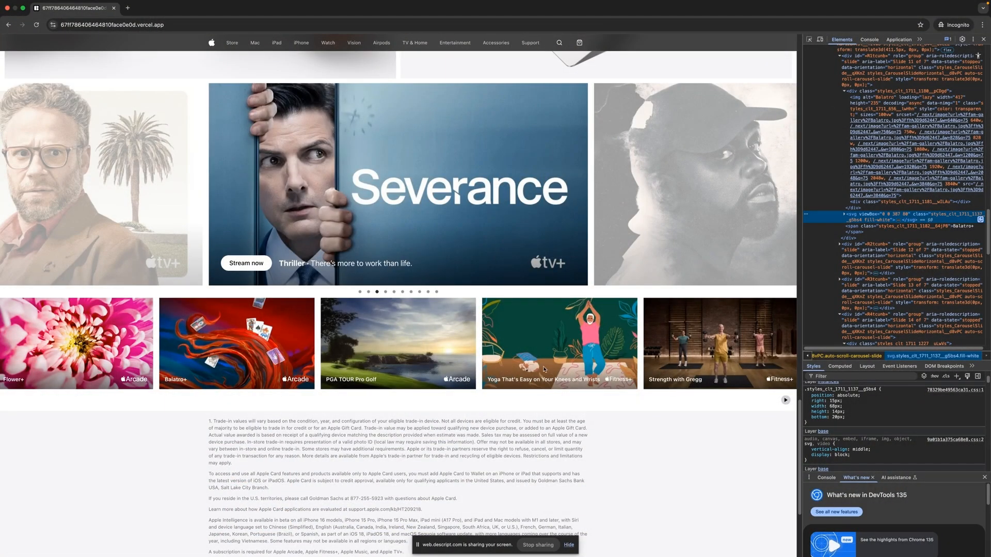
{"action": "key", "text": "ctrl+Left"}
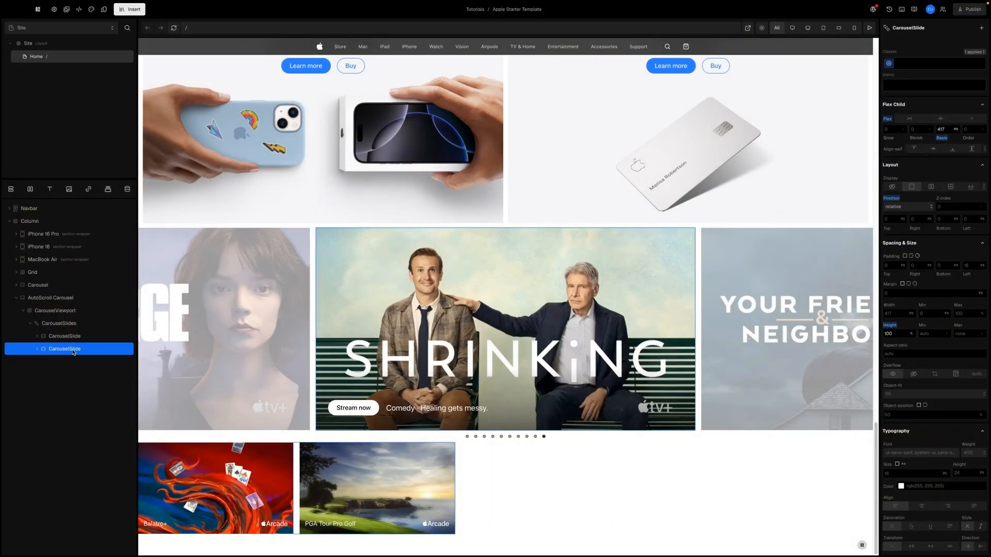
{"action": "key", "text": "ctrl+d"}
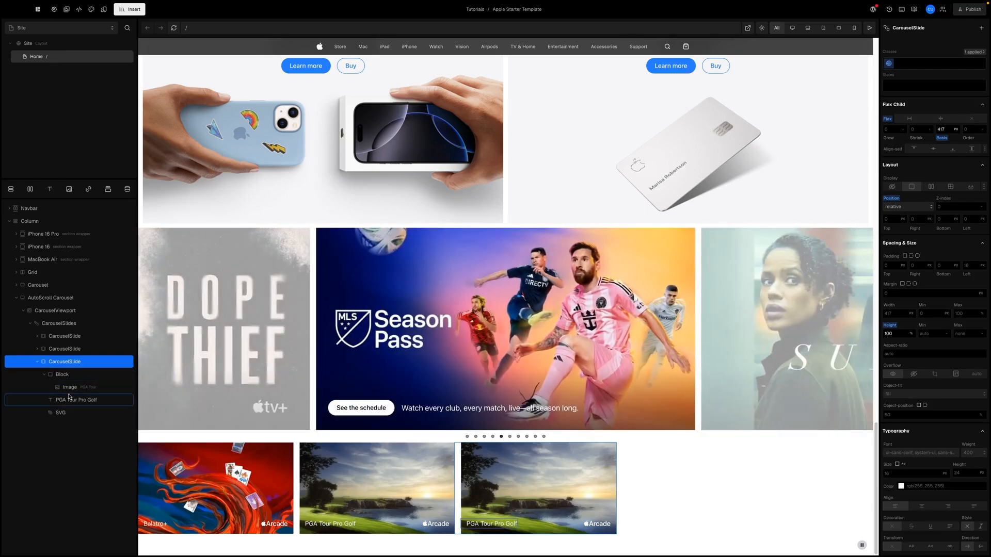
- Replace the third slide's image with Strength_With_Gregg.jpg from fam-gallery and set its alt text to "Strength with Gregg"
{"action": "left_click", "coordinate": [72, 388]}
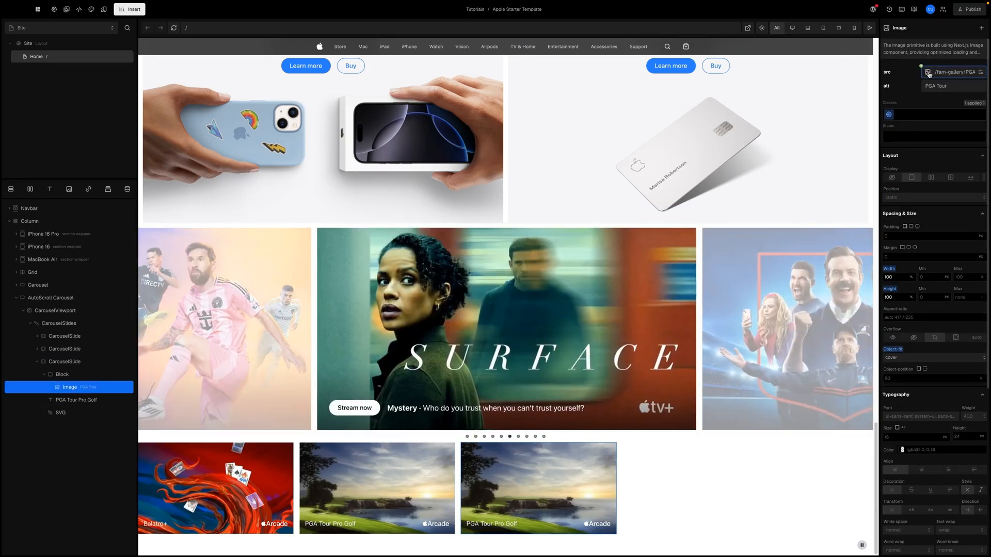
{"action": "left_click", "coordinate": [928, 72]}
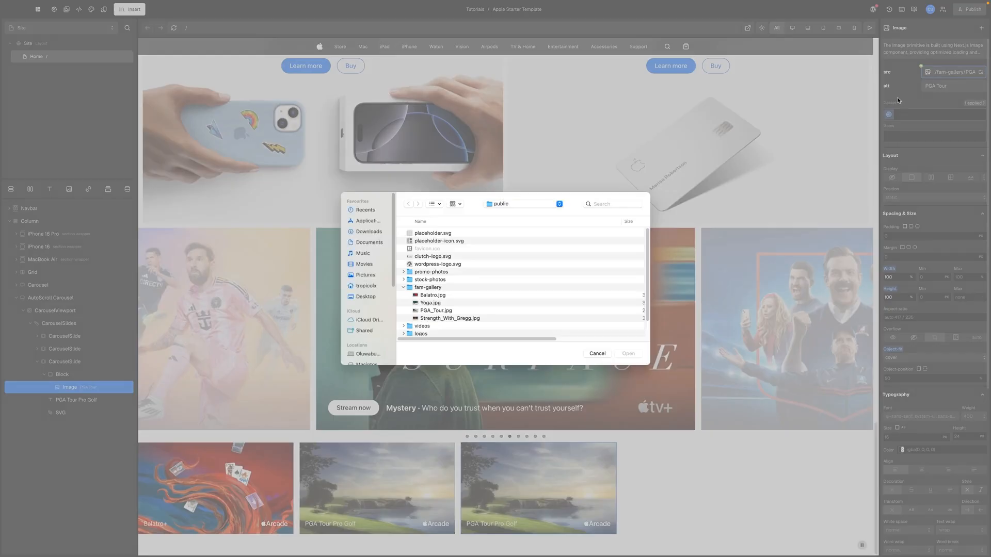
{"action": "left_click", "coordinate": [438, 318]}
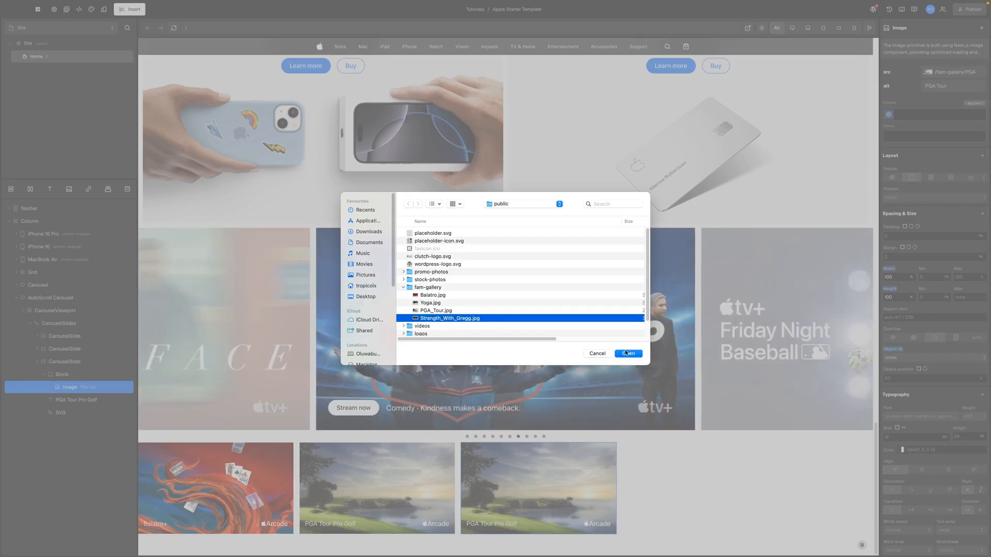
{"action": "left_click", "coordinate": [626, 353]}
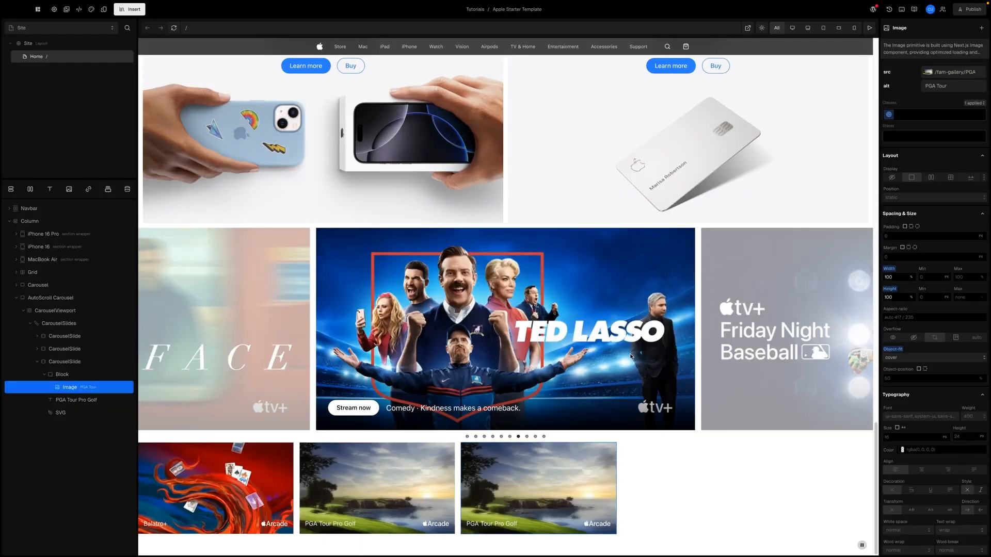
{"action": "triple_click", "coordinate": [937, 87]}
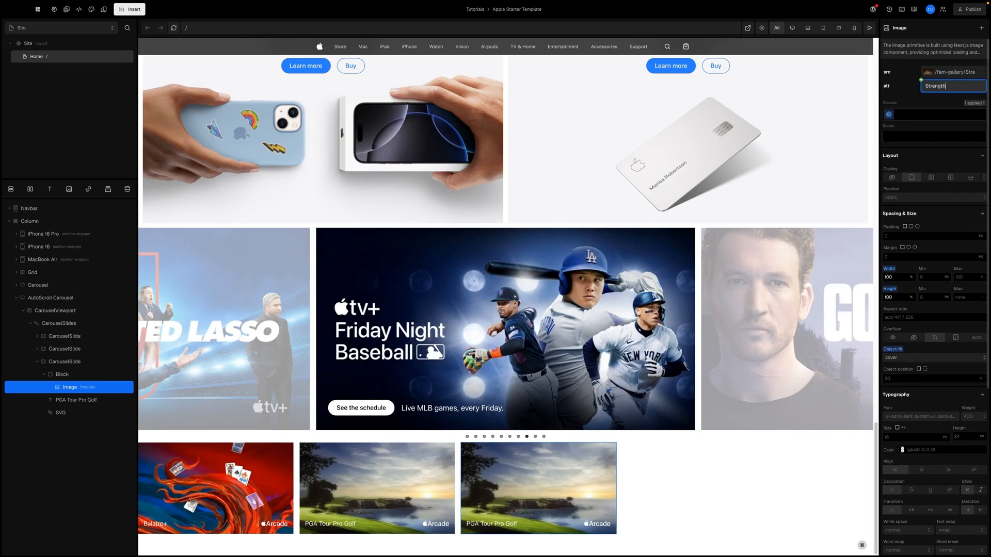
{"action": "type", "text": "Strength with Gregg"}
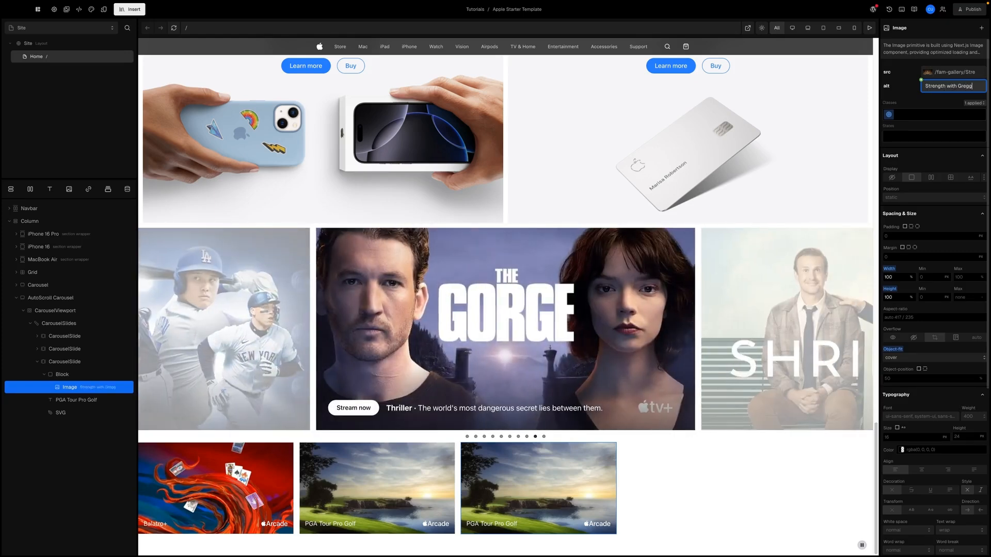
{"action": "key", "text": "Return"}
- Set the third slide's title text to "Yoga That's Easy on Your Knees and Wrists"
{"action": "left_click", "coordinate": [57, 403]}
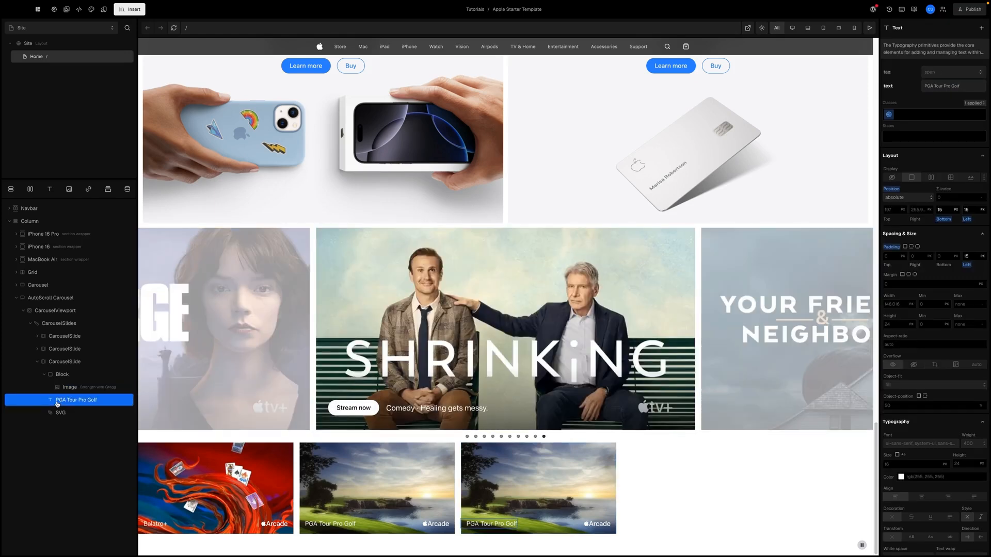
{"action": "left_click", "coordinate": [947, 89]}
{"action": "type", "text": "Yoga"}
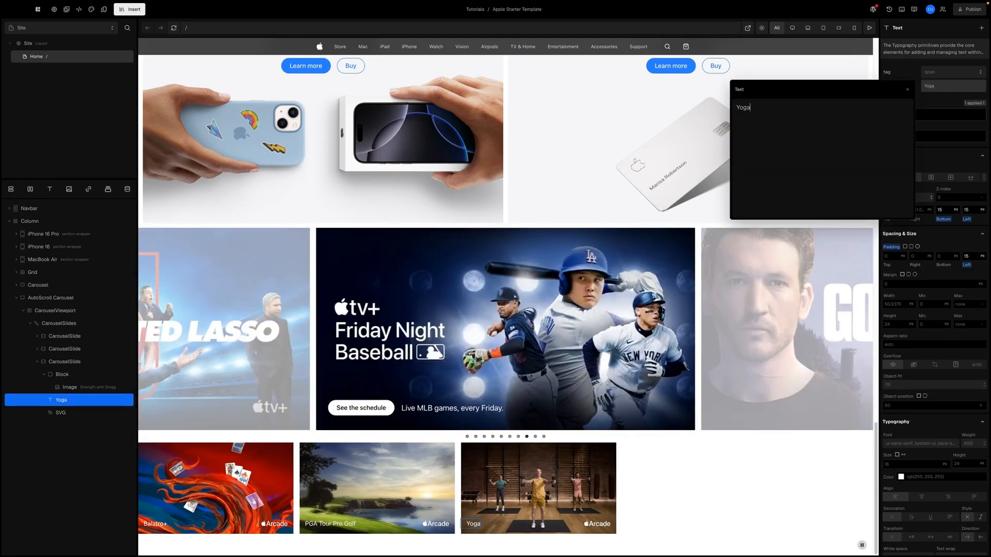
{"action": "type", "text": " That's ea"}
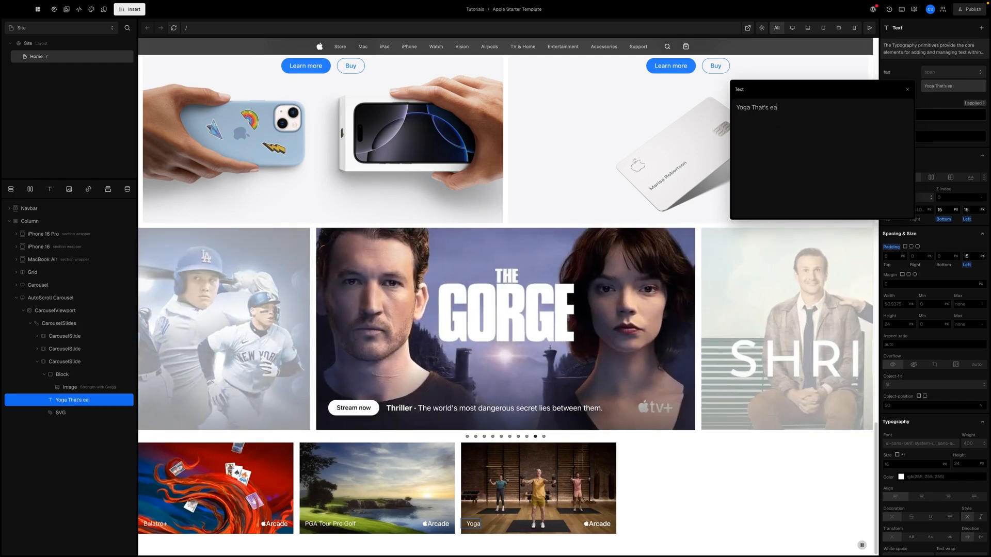
{"action": "type", "text": "sy On Your Kn"}
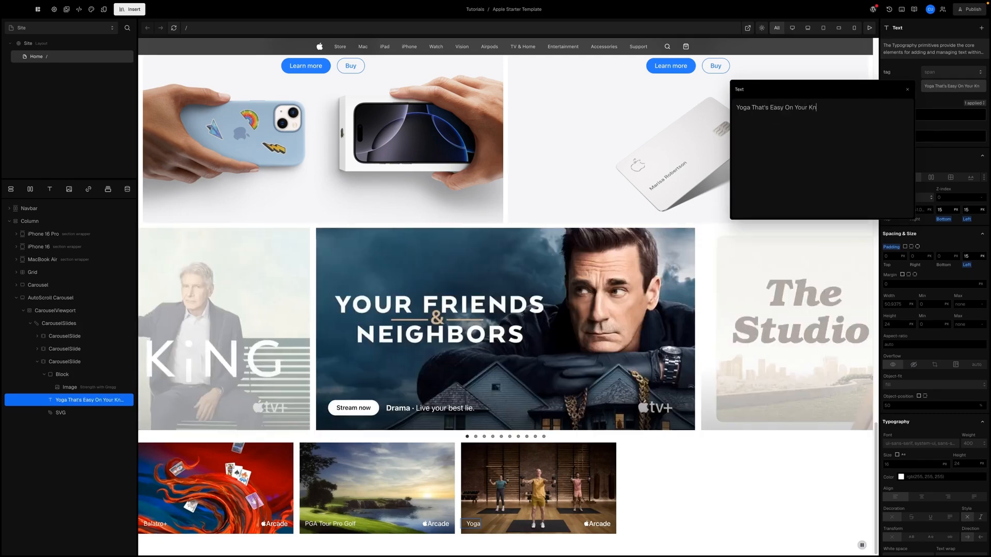
{"action": "type", "text": "ees And Wrists"}
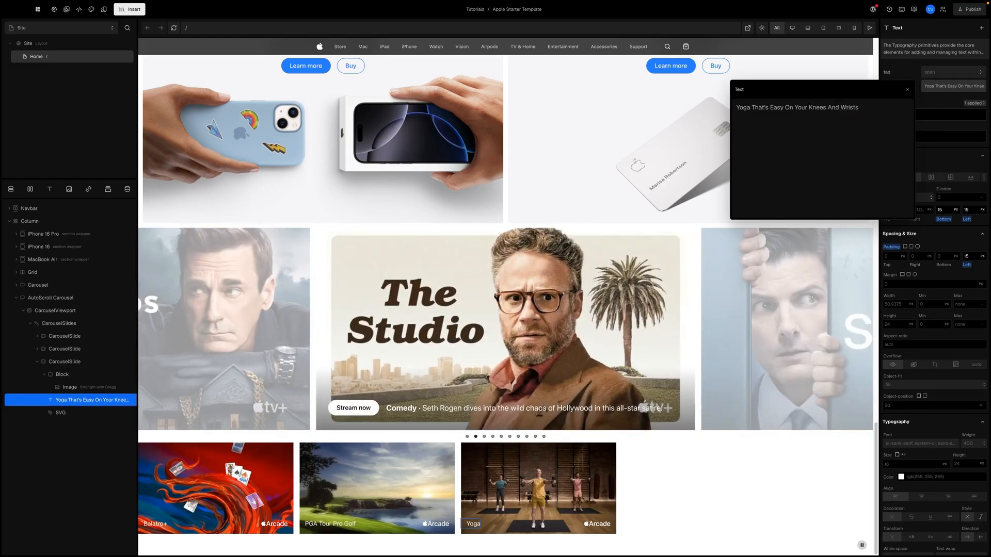
{"action": "left_click", "coordinate": [790, 108]}
{"action": "key", "text": "BackSpace"}
{"action": "type", "text": "o"}
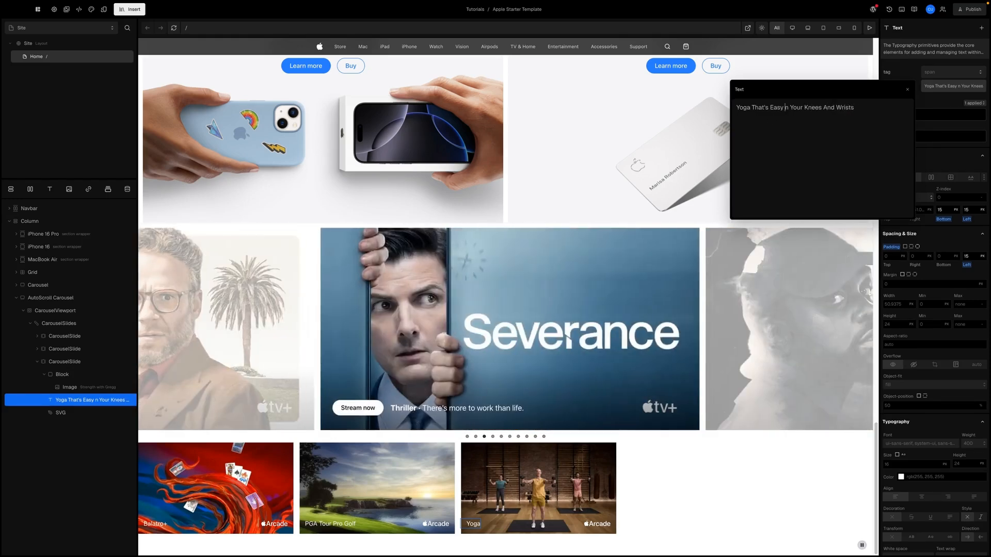
{"action": "left_click", "coordinate": [832, 107]}
{"action": "key", "text": "BackSpace"}
{"action": "type", "text": "a"}
{"action": "left_click", "coordinate": [918, 100]}
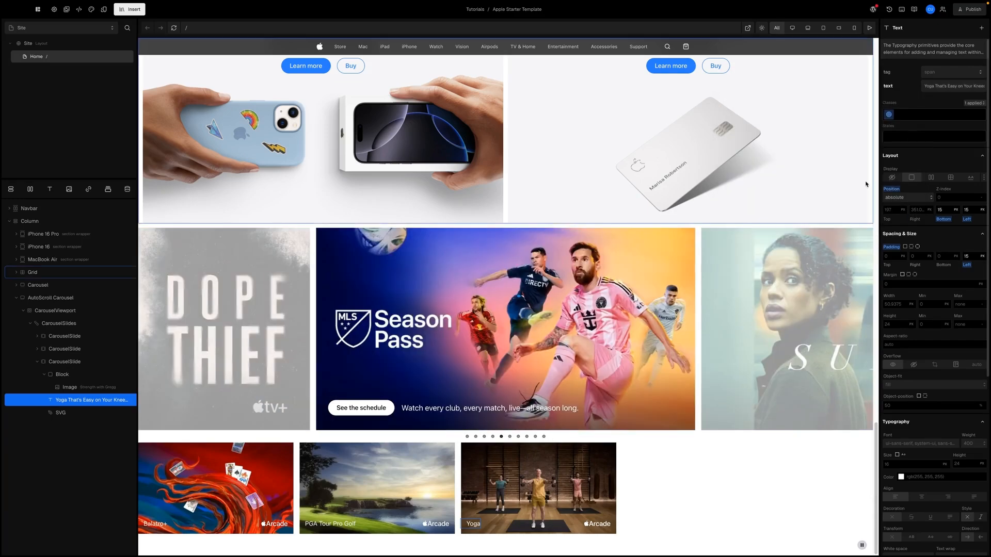
- Replace the third slide's Arcade logo SVG with apple_fitness.svg from the logos folder
{"action": "left_click", "coordinate": [64, 415]}
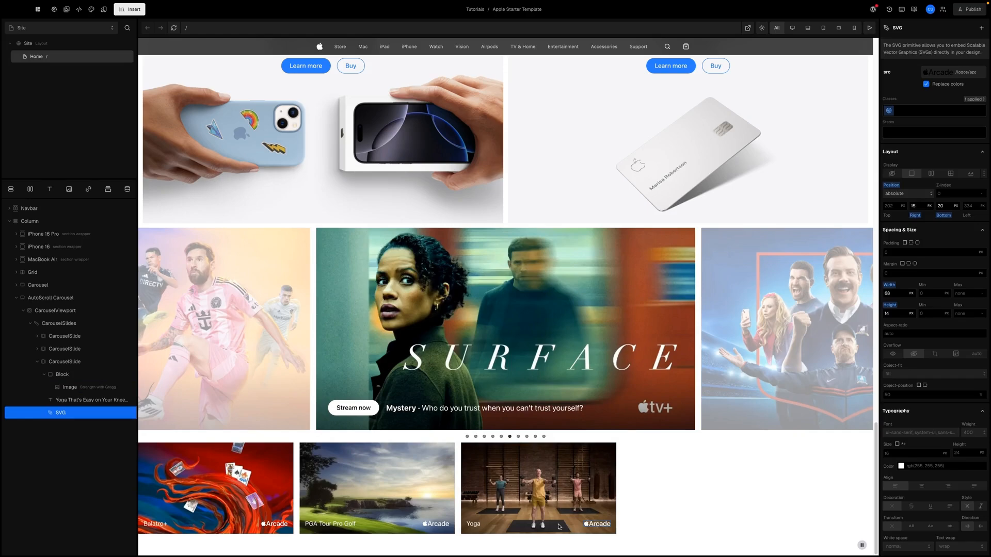
{"action": "left_click", "coordinate": [925, 73]}
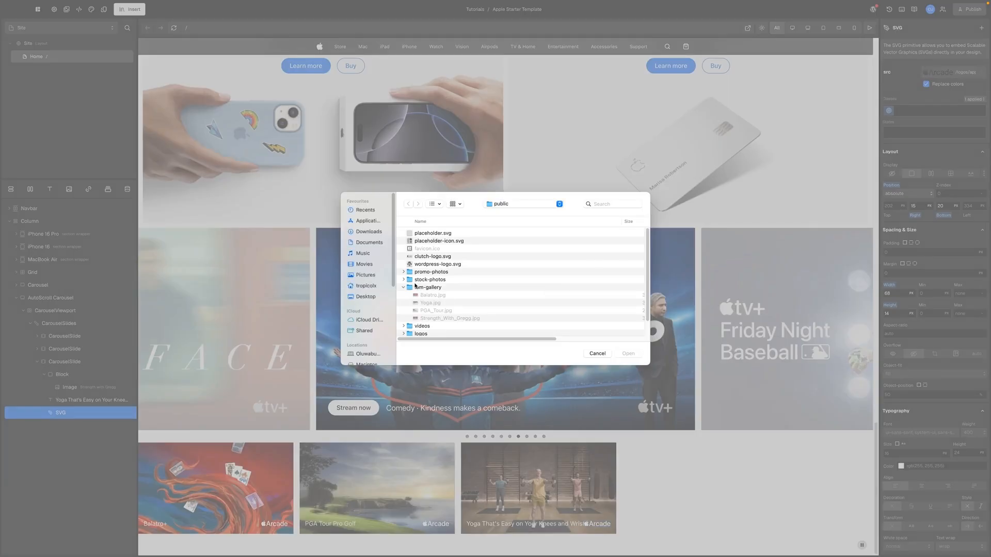
{"action": "scroll", "coordinate": [413, 299], "scroll_direction": "down", "scroll_amount": 2}
{"action": "left_click", "coordinate": [406, 314]}
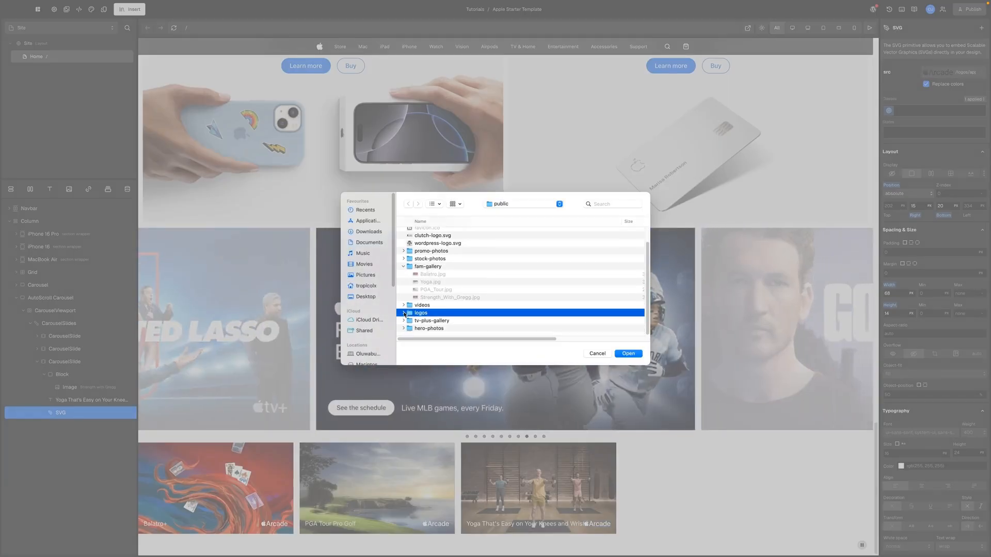
{"action": "left_click", "coordinate": [404, 313]}
{"action": "scroll", "coordinate": [415, 315], "scroll_direction": "down", "scroll_amount": 2}
{"action": "left_click", "coordinate": [430, 309]}
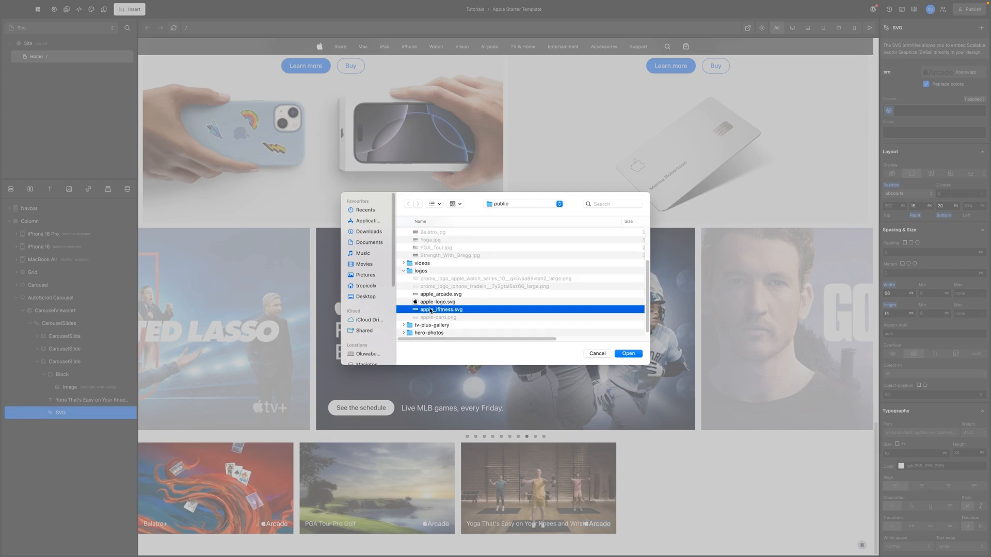
{"action": "left_click", "coordinate": [628, 354]}
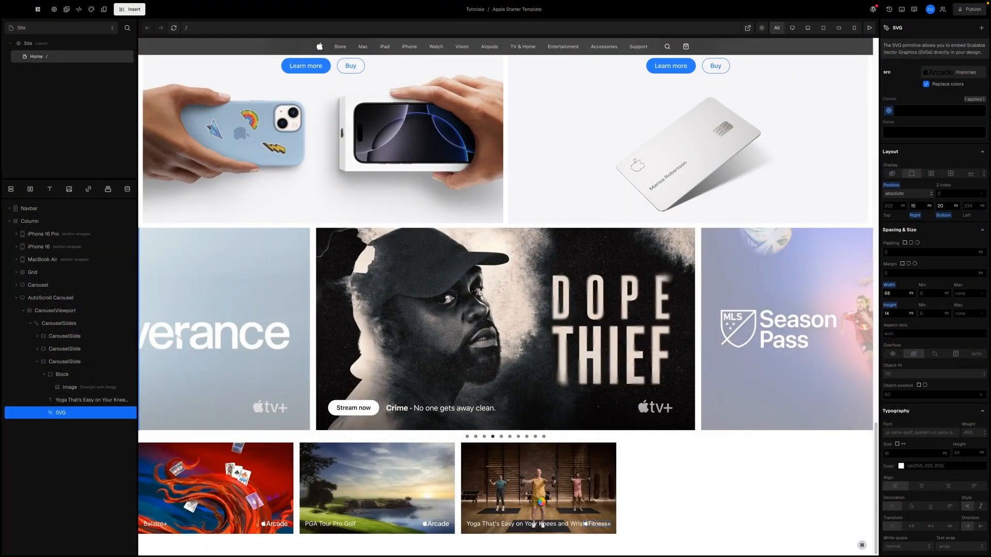
- Change the third slide's title text to "Strength With Gregg"
{"action": "left_click", "coordinate": [528, 528]}
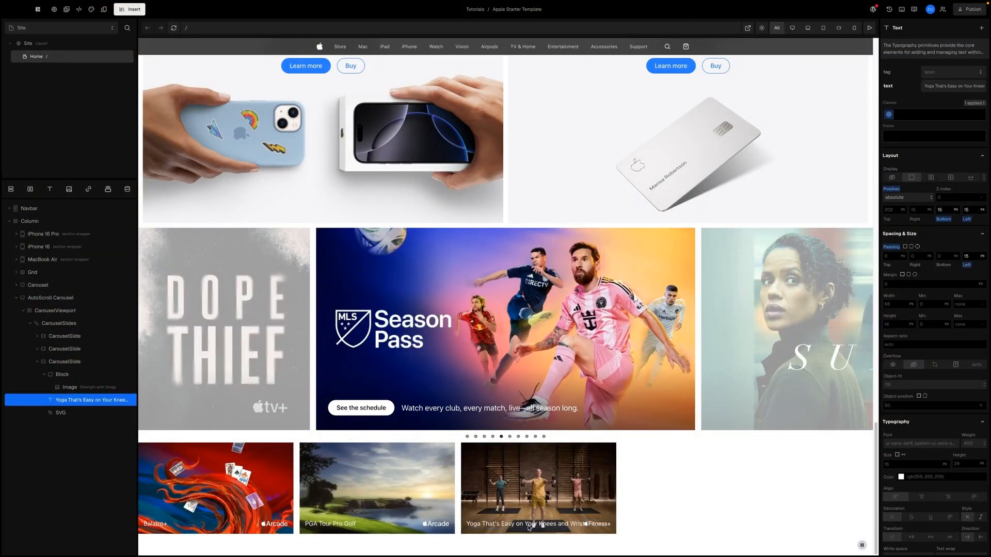
{"action": "left_click", "coordinate": [954, 86]}
{"action": "type", "text": "Strength Wi"}
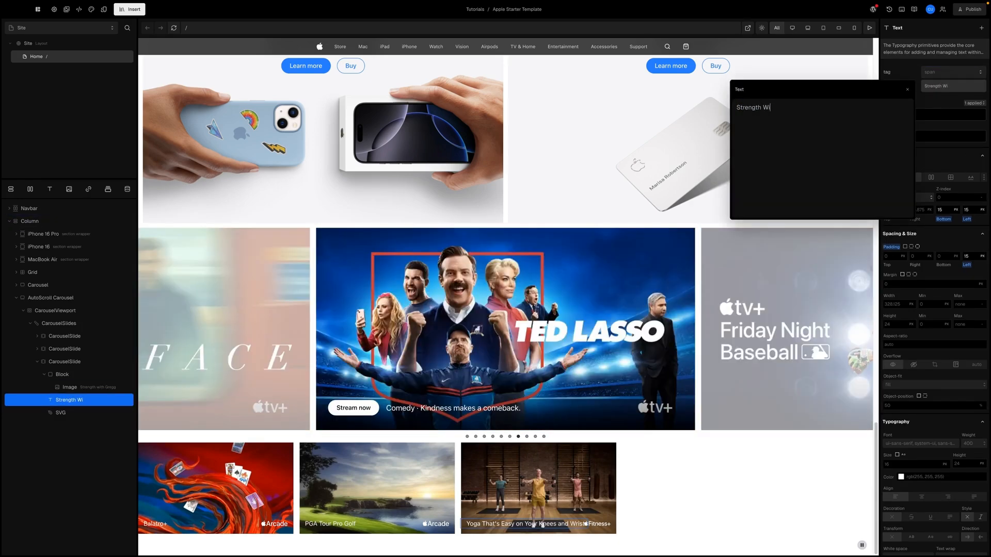
{"action": "type", "text": "th Gregg"}
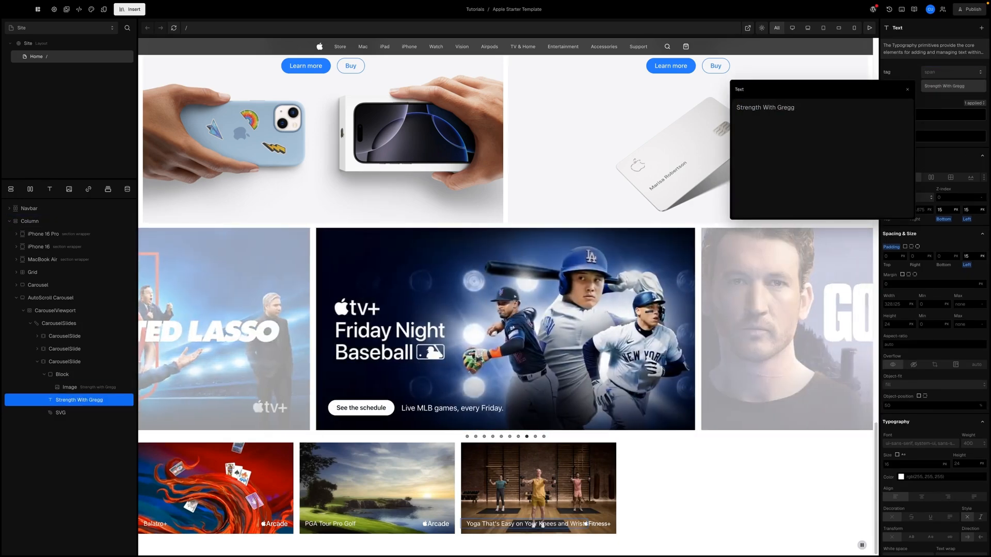
{"action": "key", "text": "Escape"}
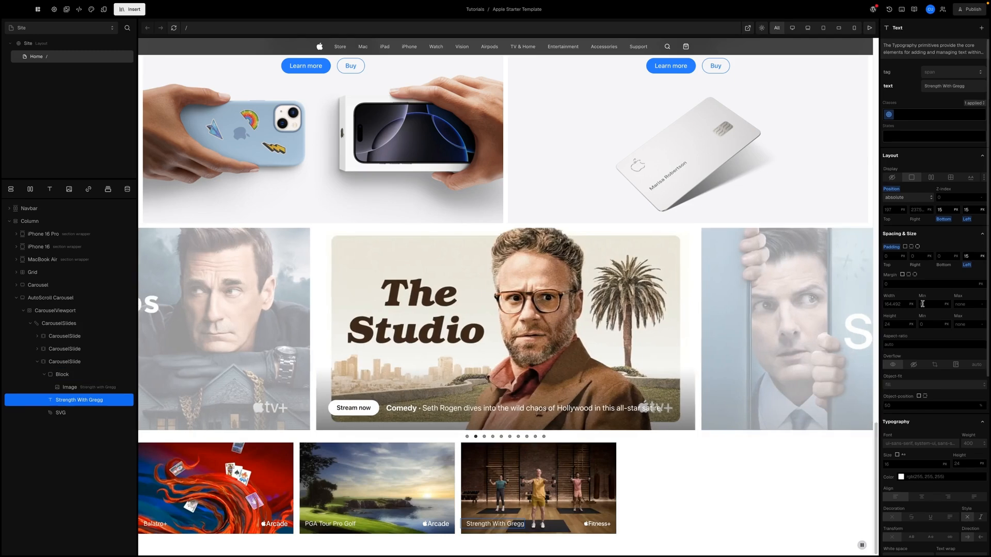
- Set the "Strength With Gregg" title's font weight to Semi Bold 600 and its size to the sm token
{"action": "scroll", "coordinate": [929, 285], "scroll_direction": "down", "scroll_amount": 5}
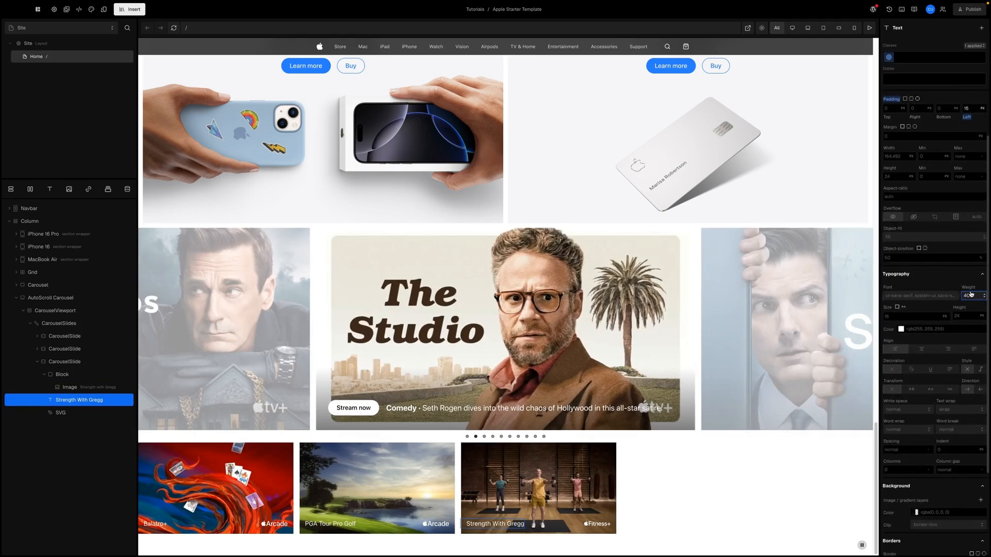
{"action": "left_click", "coordinate": [965, 295]}
{"action": "left_click", "coordinate": [959, 356]}
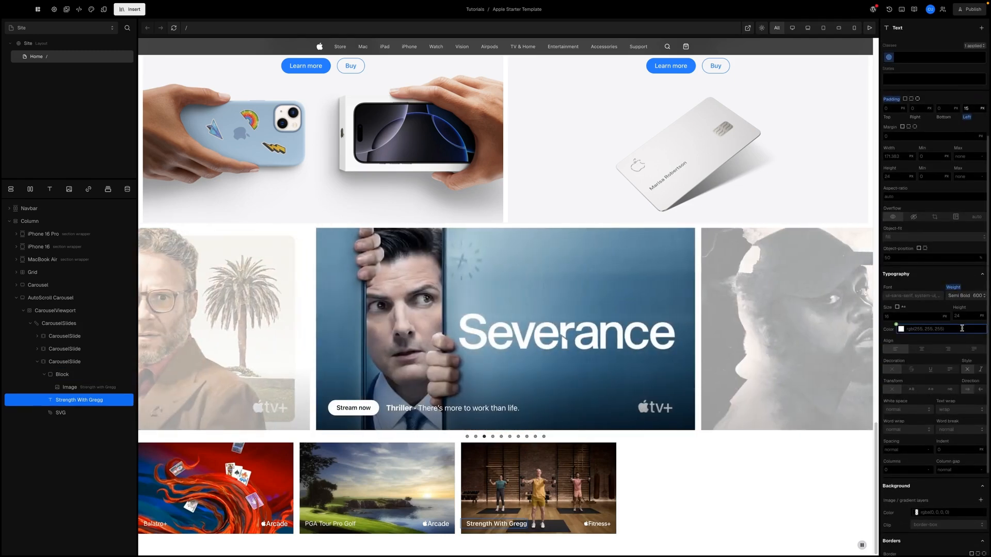
{"action": "left_click", "coordinate": [884, 316]}
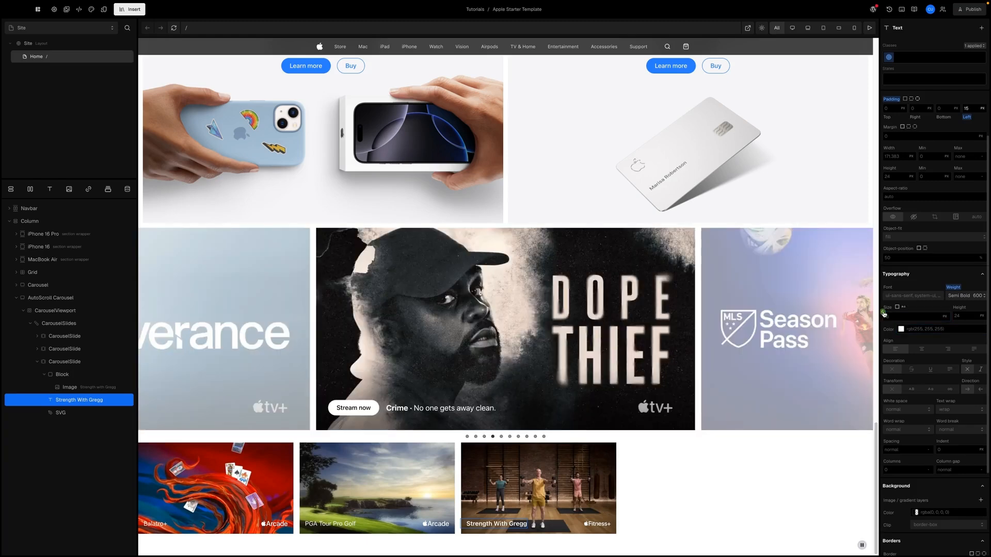
{"action": "left_click", "coordinate": [884, 314]}
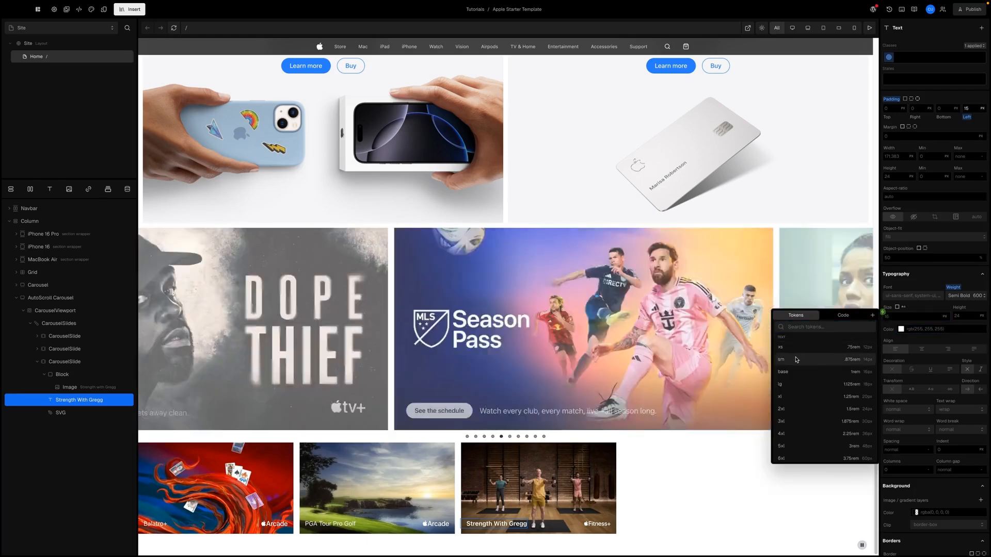
{"action": "left_click", "coordinate": [835, 361]}
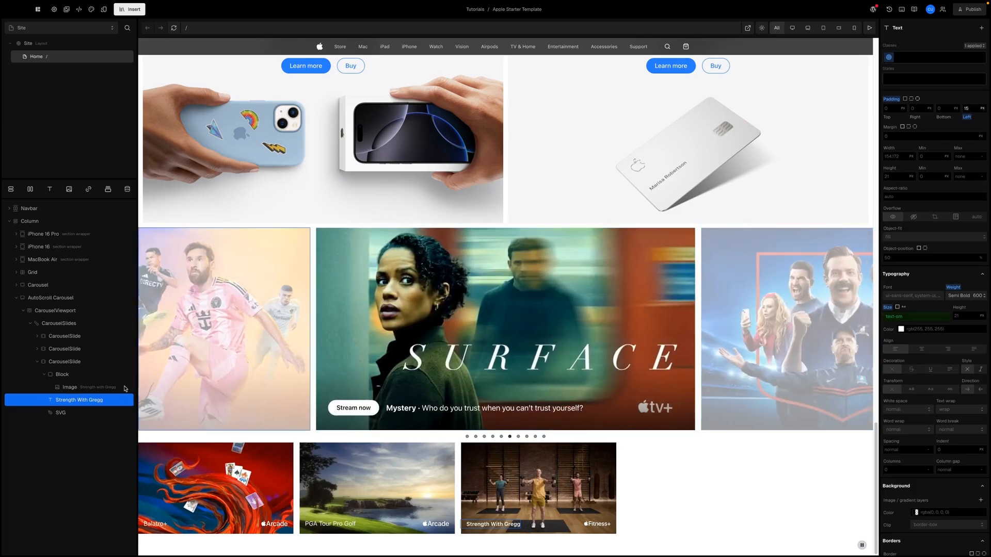
- Set the "PGA Tour Pro Golf" title's size to the sm token and its font weight to Semi Bold 600
{"action": "left_click", "coordinate": [37, 349]}
{"action": "left_click", "coordinate": [65, 377]}
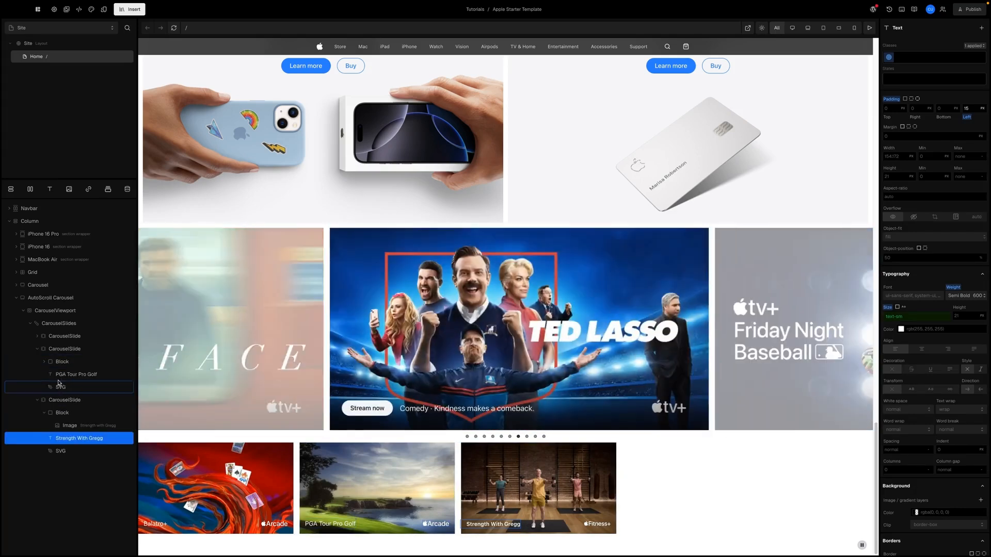
{"action": "left_click", "coordinate": [886, 308]}
{"action": "left_click", "coordinate": [811, 360]}
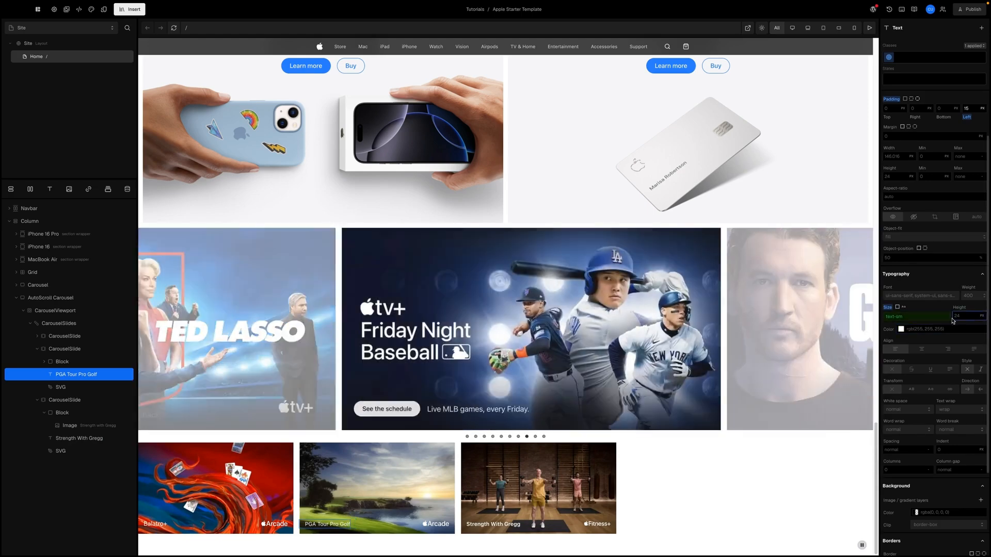
{"action": "left_click", "coordinate": [969, 296]}
{"action": "left_click", "coordinate": [955, 357]}
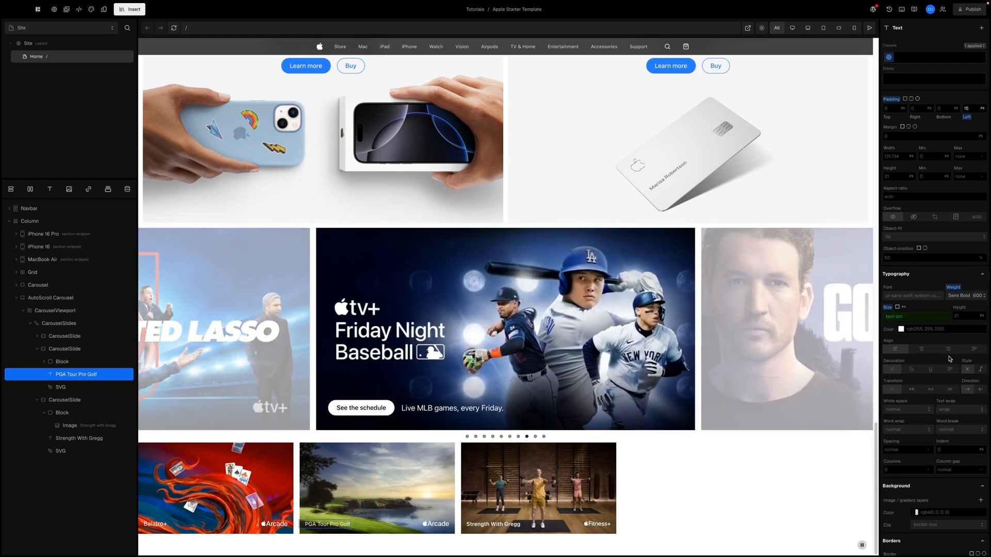
- Set the "Balatro+" title's size to the sm token and its font weight to Semi Bold 600
{"action": "left_click", "coordinate": [37, 336]}
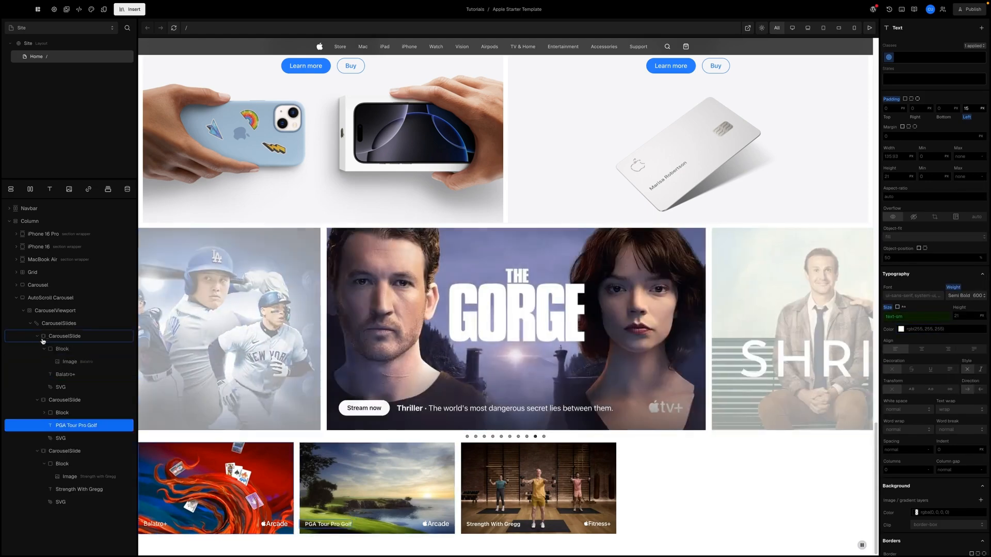
{"action": "left_click", "coordinate": [73, 378]}
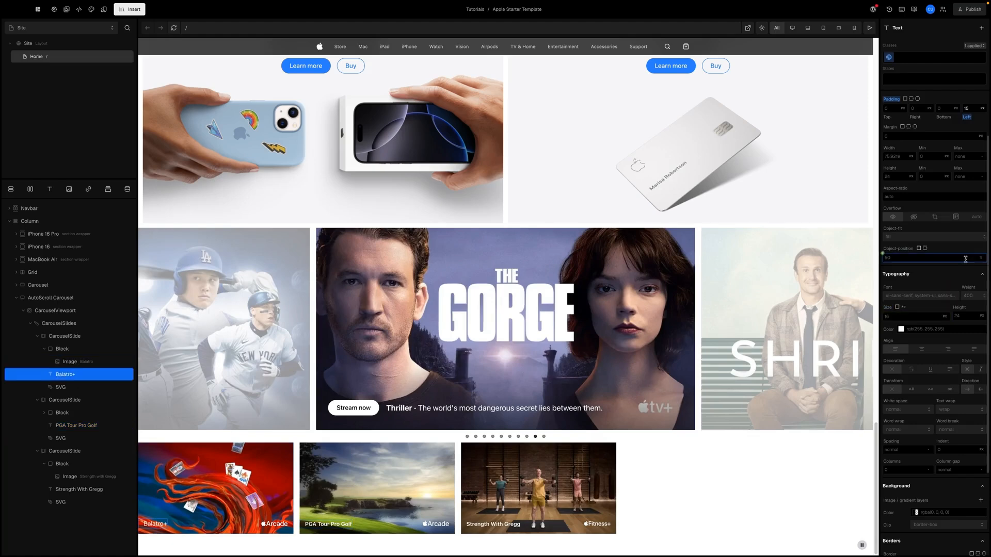
{"action": "left_click", "coordinate": [890, 308]}
{"action": "left_click", "coordinate": [813, 363]}
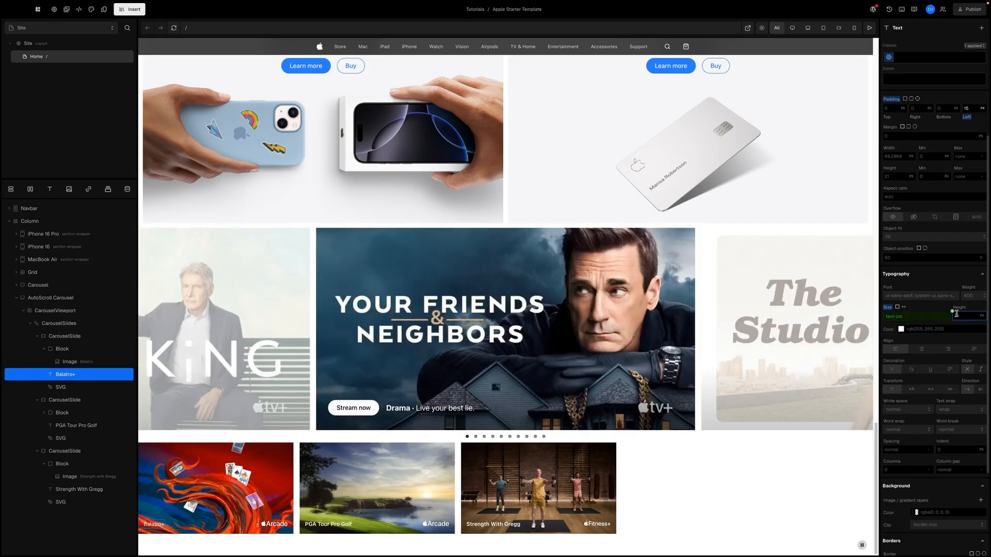
{"action": "left_click", "coordinate": [969, 295]}
{"action": "left_click", "coordinate": [953, 357]}
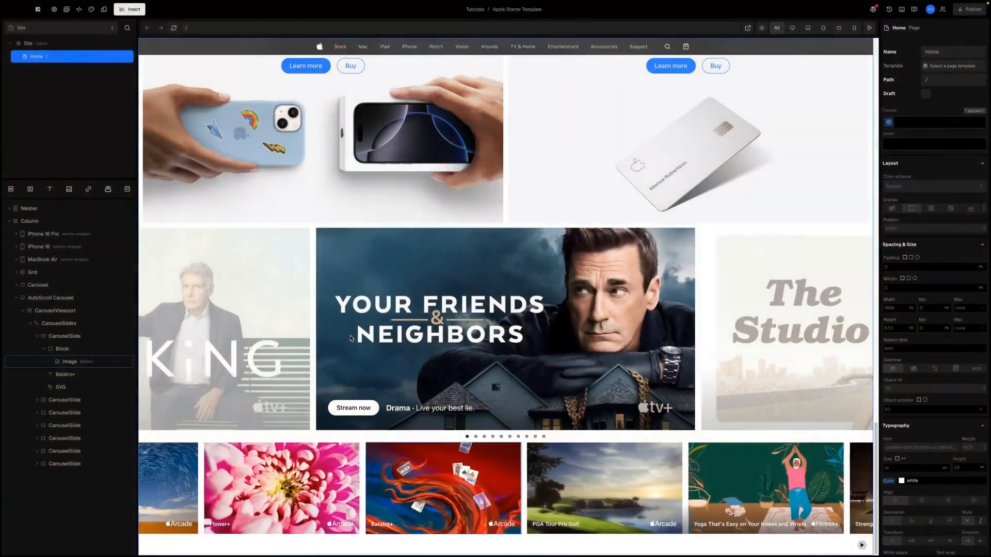
- Insert the Marketing Templates section named "Footer" from the Footers group into the Home page
{"action": "left_click", "coordinate": [16, 299]}
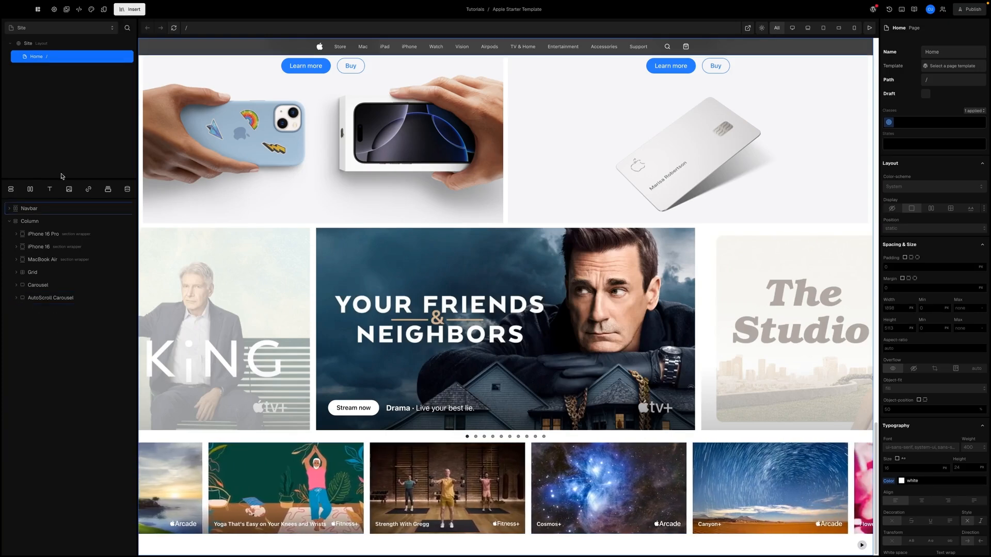
{"action": "left_click", "coordinate": [144, 10]}
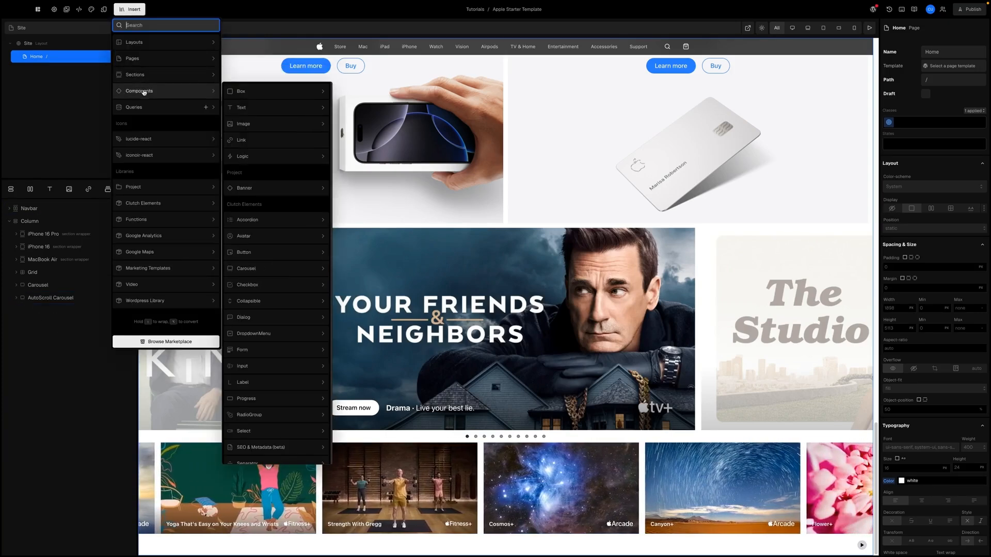
{"action": "mouse_move", "coordinate": [150, 72]}
{"action": "mouse_move", "coordinate": [255, 113]}
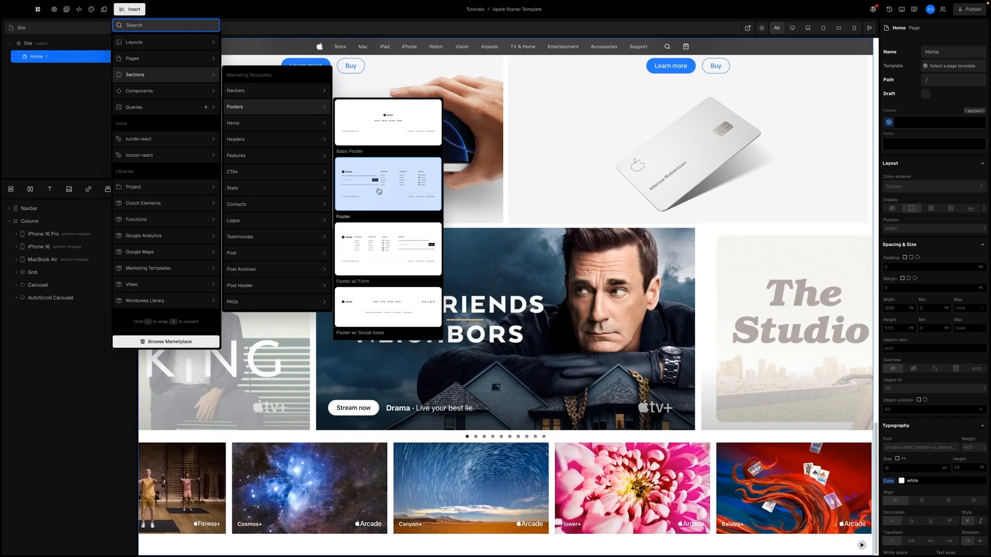
{"action": "left_click", "coordinate": [380, 193]}
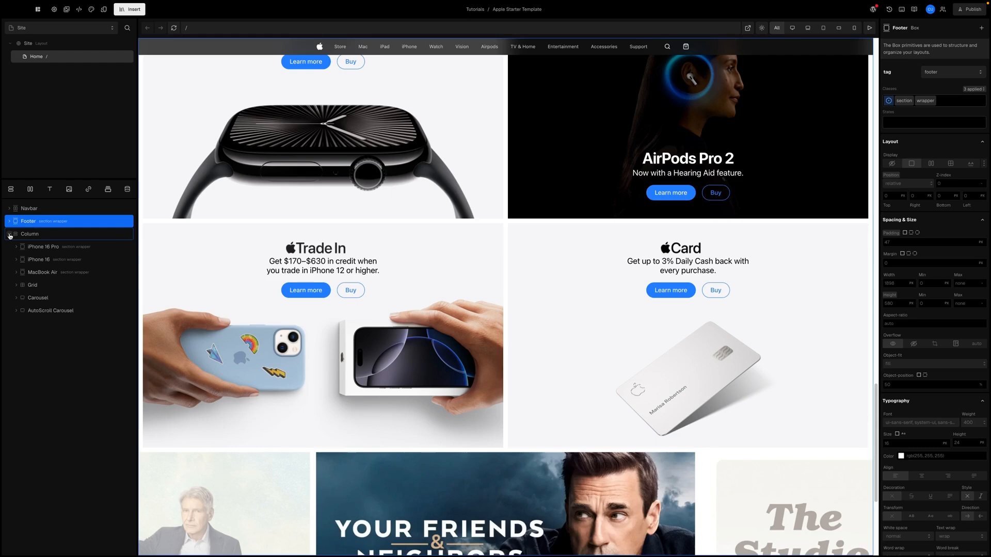
- Move the Footer section below the main Column in the page structure
{"action": "scroll", "coordinate": [337, 237], "scroll_direction": "up", "scroll_amount": 20}
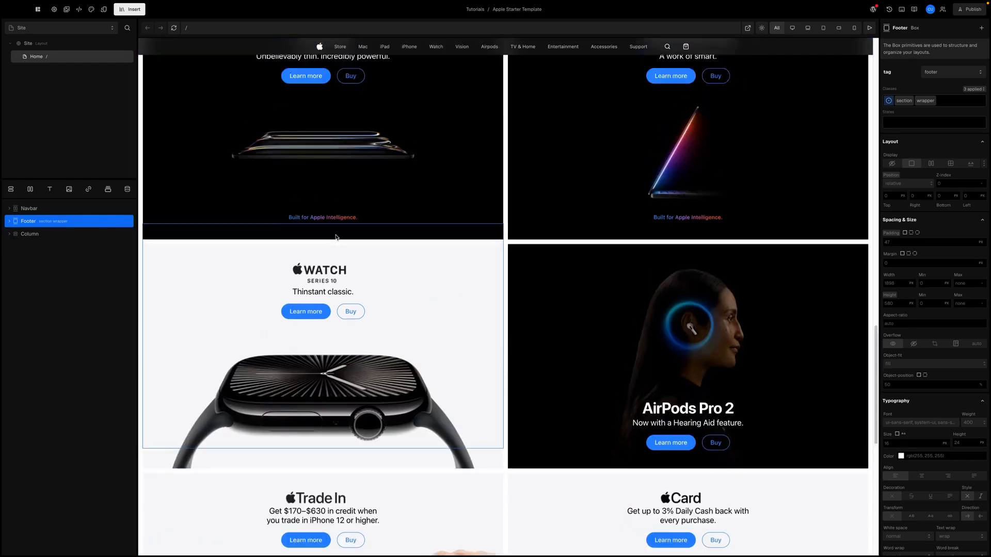
{"action": "scroll", "coordinate": [338, 240], "scroll_direction": "down", "scroll_amount": 6}
{"action": "left_click_drag", "start_coordinate": [82, 219], "coordinate": [32, 242]}
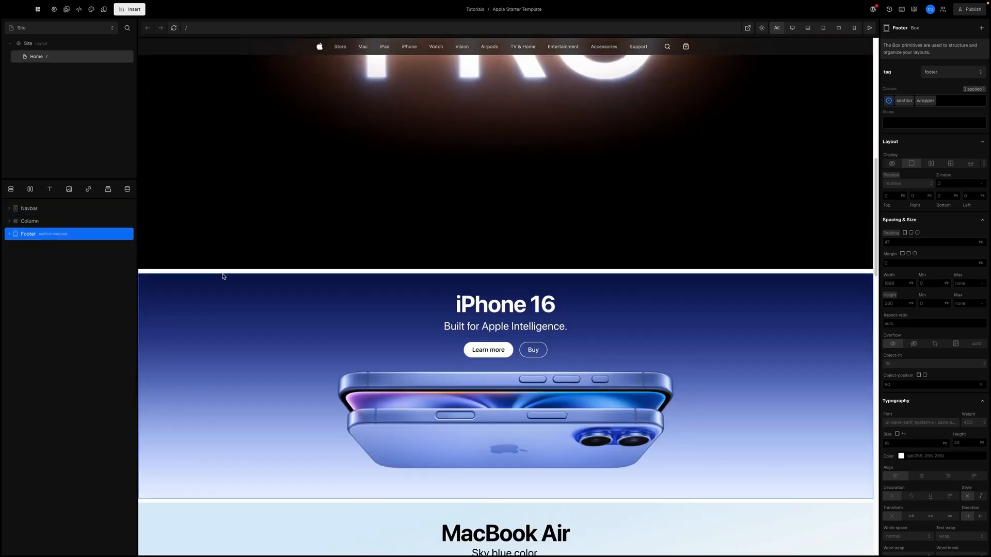
- Set the Footer section's background color to #f5f5f7
{"action": "scroll", "coordinate": [398, 310], "scroll_direction": "down", "scroll_amount": 15}
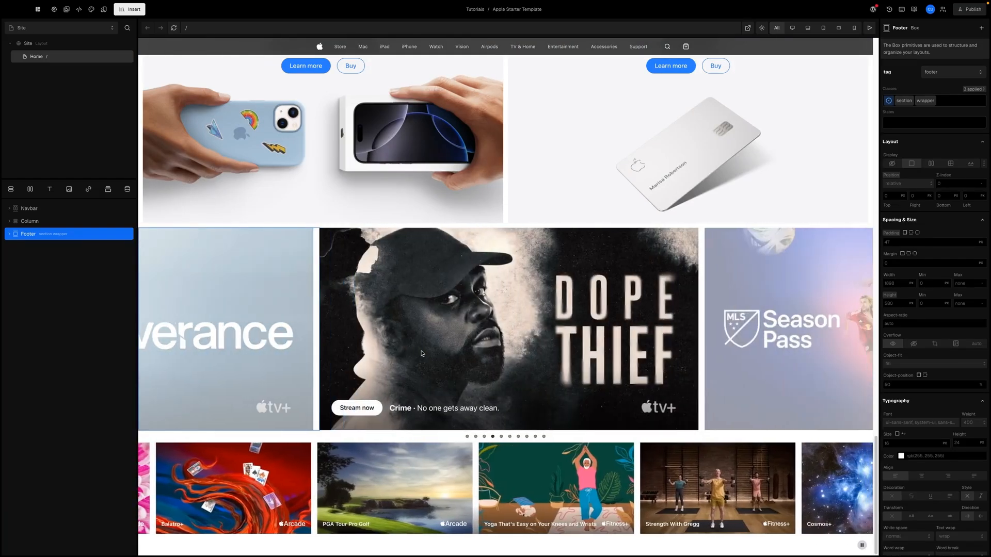
{"action": "scroll", "coordinate": [422, 356], "scroll_direction": "down", "scroll_amount": 3}
{"action": "scroll", "coordinate": [382, 307], "scroll_direction": "down", "scroll_amount": 1}
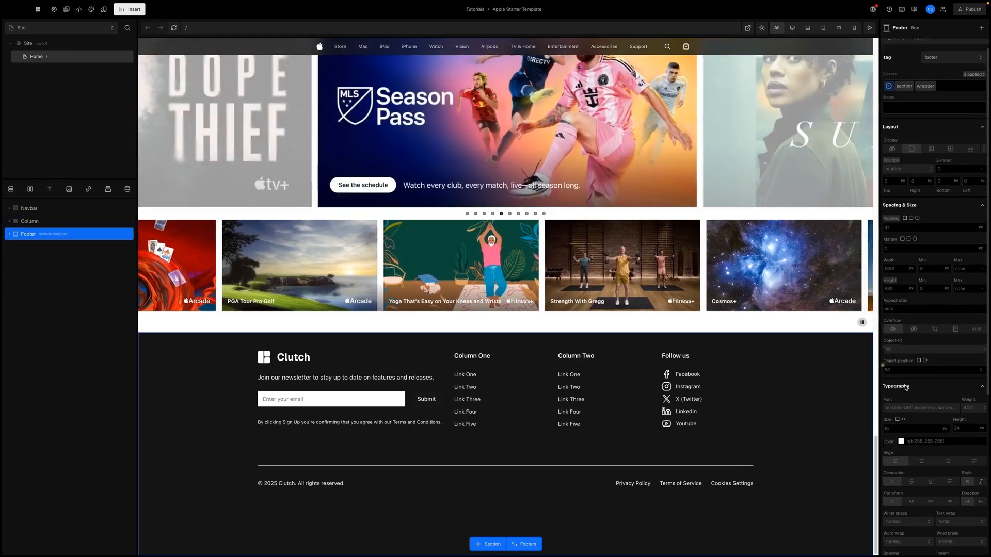
{"action": "scroll", "coordinate": [954, 322], "scroll_direction": "down", "scroll_amount": 5}
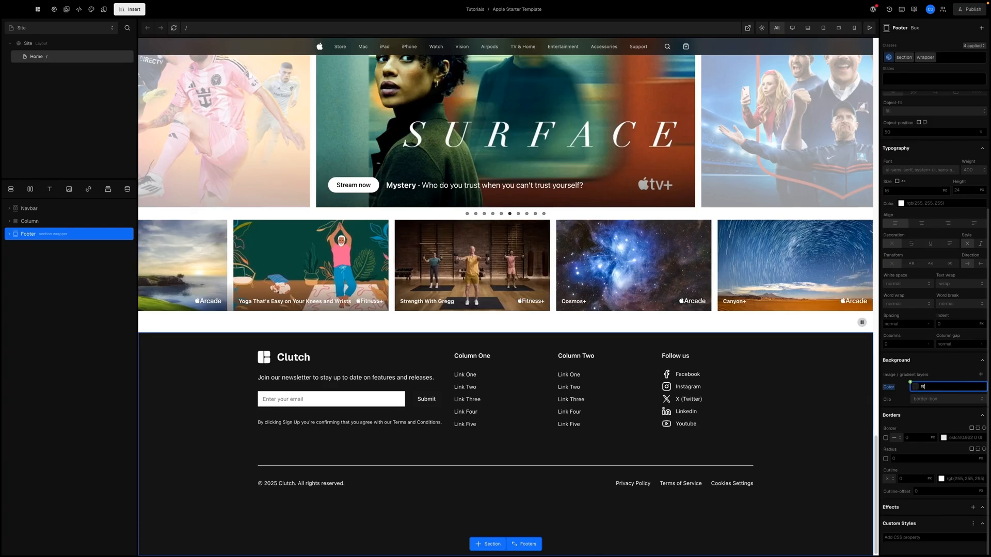
{"action": "type", "text": "f5f5"}
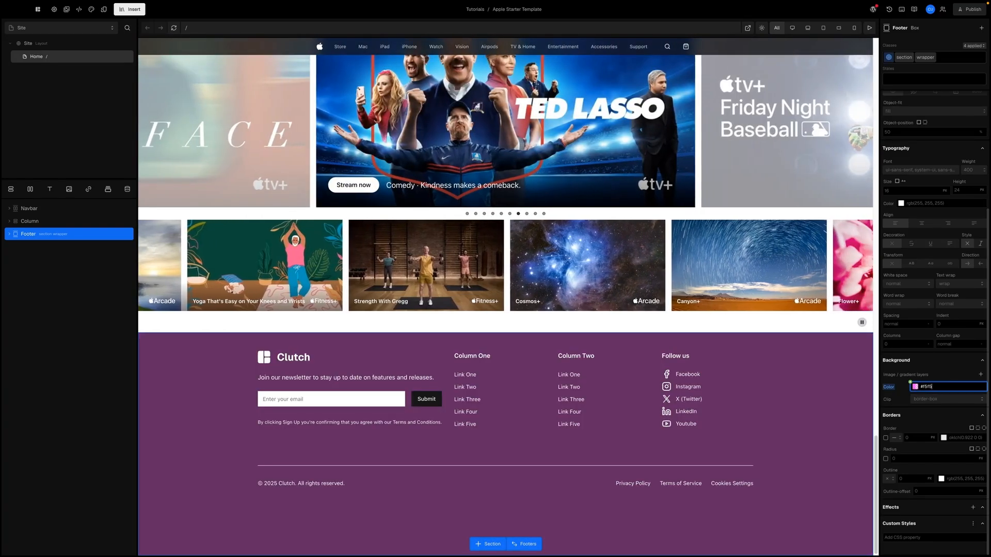
{"action": "type", "text": "7"}
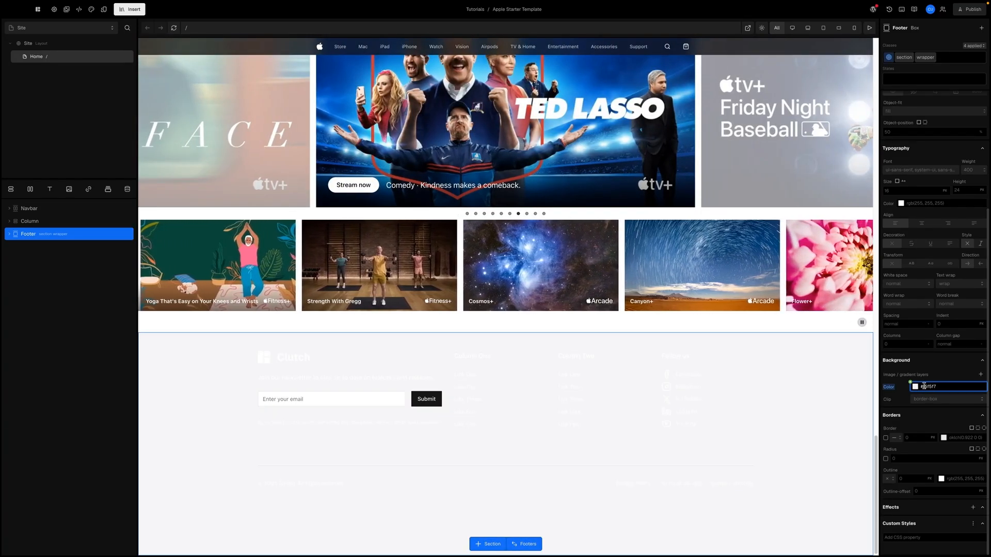
{"action": "key", "text": "Return"}
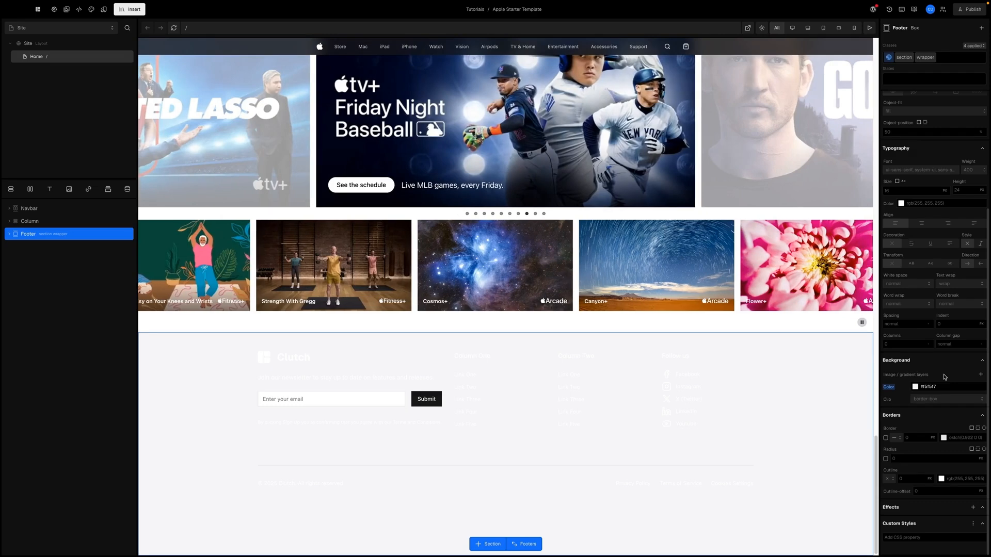
- Set the Footer's text color to #000000 at 56% opacity
{"action": "scroll", "coordinate": [915, 367], "scroll_direction": "up", "scroll_amount": 2}
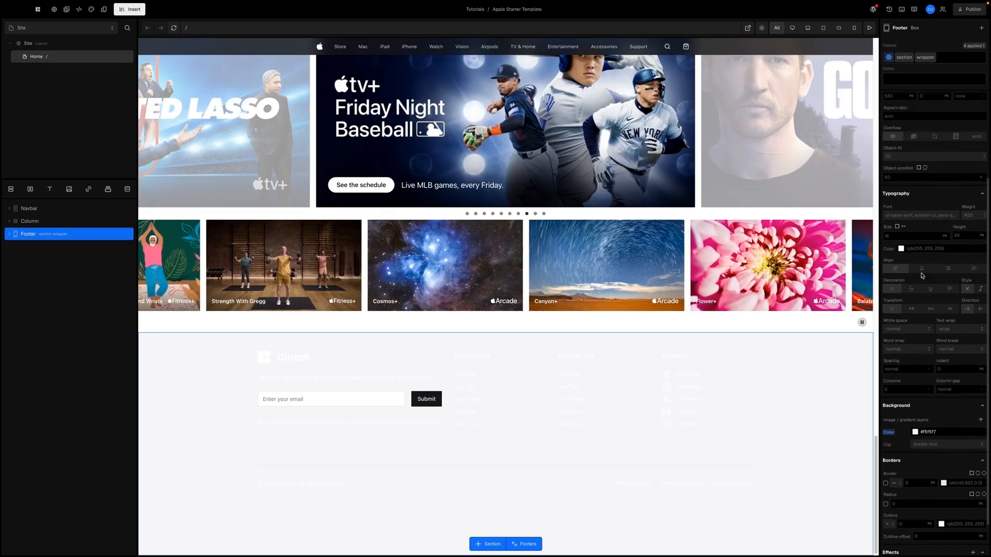
{"action": "left_click", "coordinate": [901, 249]}
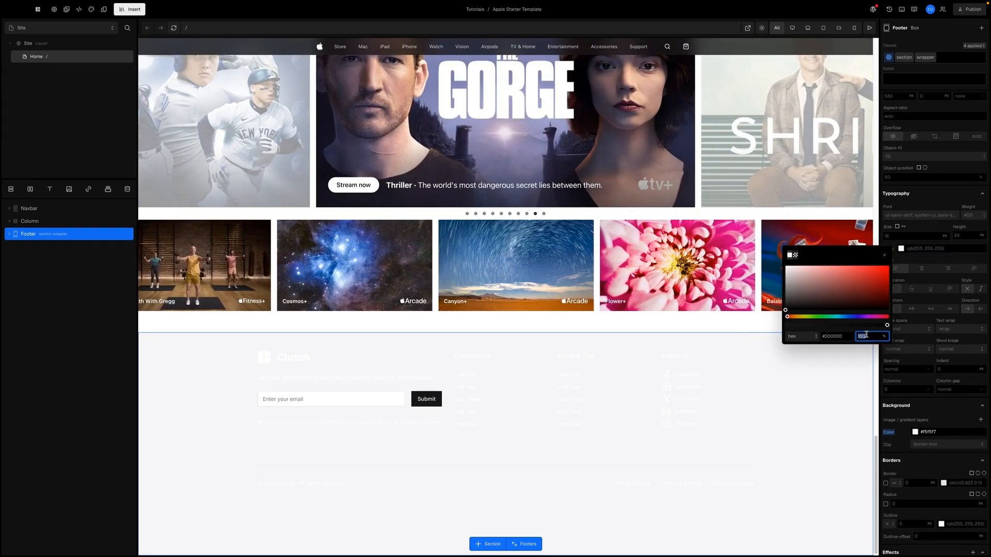
{"action": "type", "text": "56"}
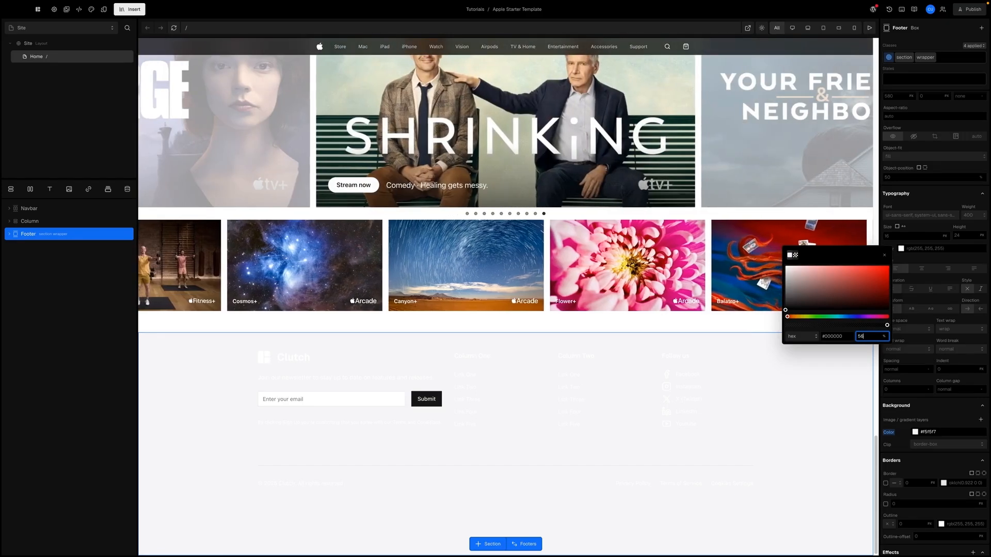
{"action": "key", "text": "Return"}
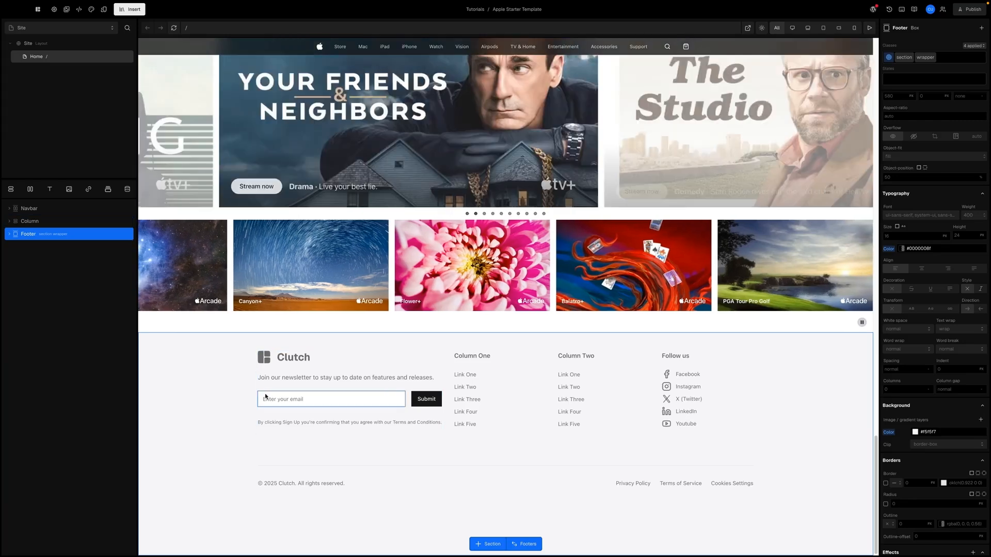
- Delete the footer's Left form and add an empty column box above Links columns inside Form & Links
{"action": "left_click", "coordinate": [366, 369]}
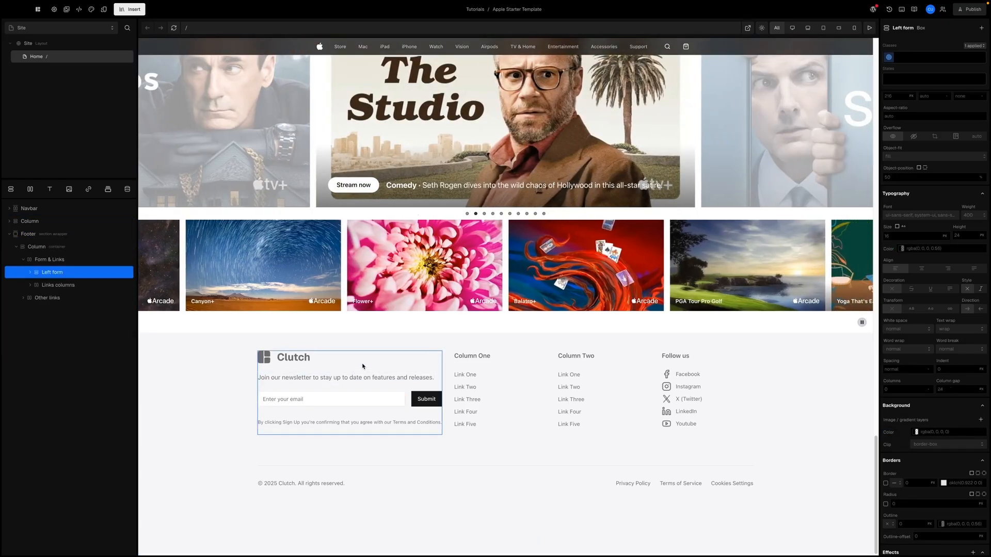
{"action": "right_click", "coordinate": [66, 276]}
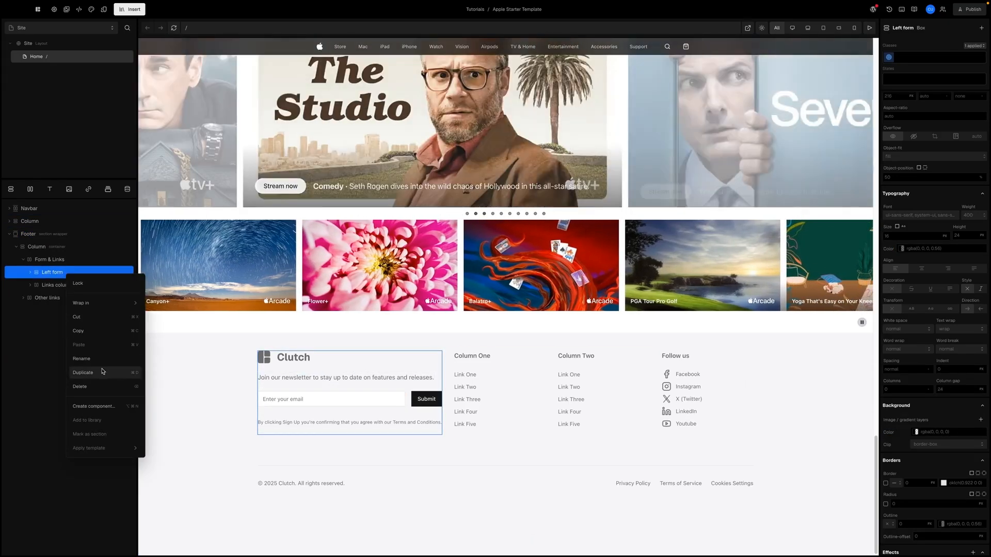
{"action": "left_click", "coordinate": [98, 387]}
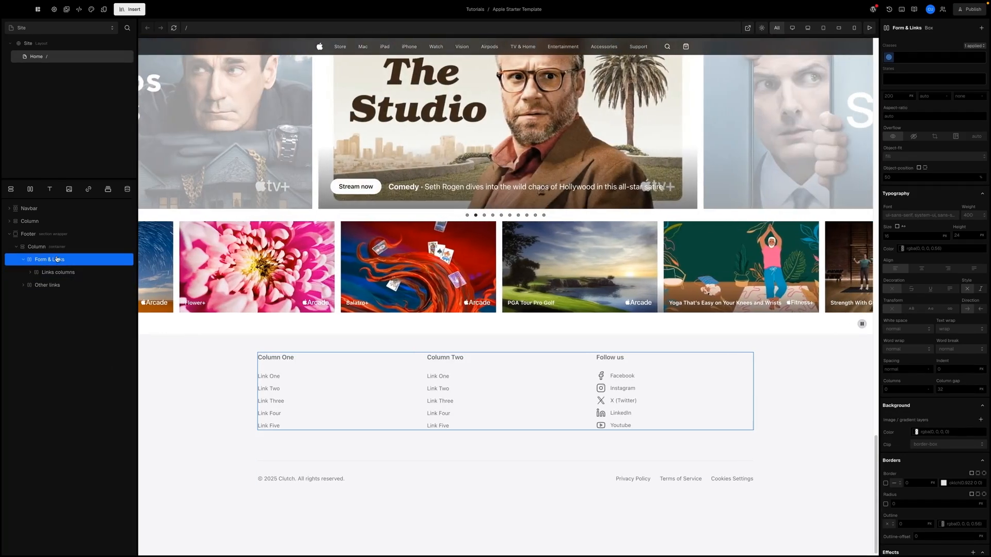
{"action": "left_click", "coordinate": [10, 189]}
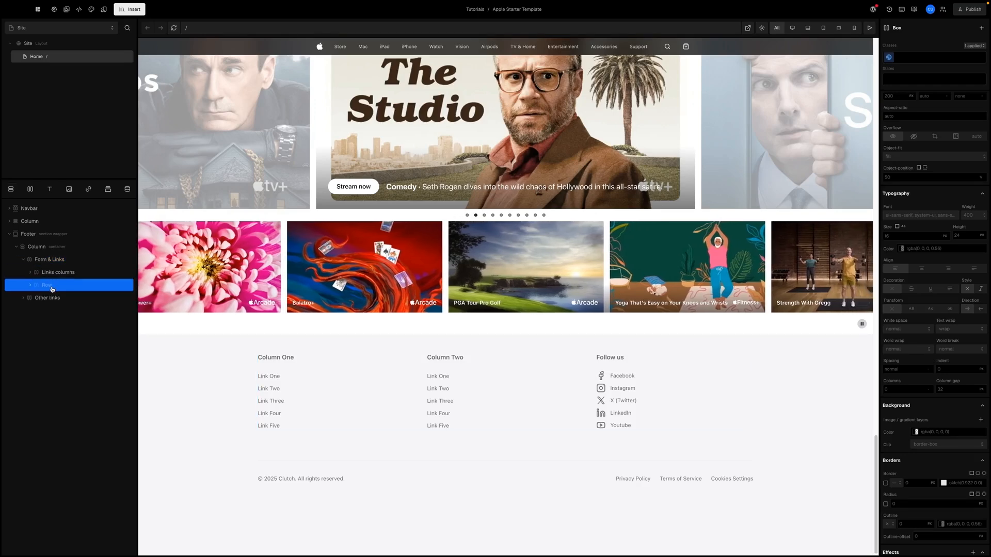
{"action": "left_click_drag", "start_coordinate": [54, 275], "coordinate": [52, 266]}
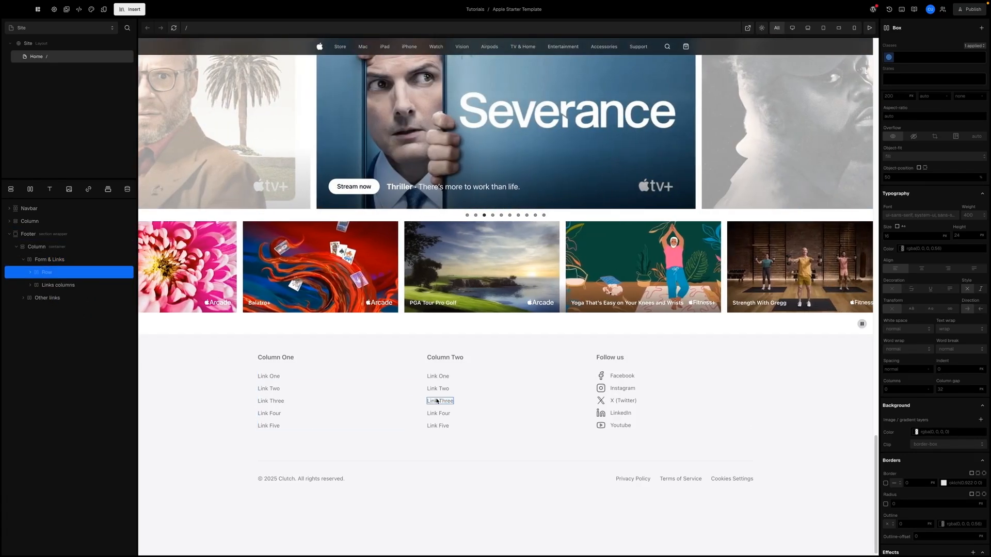
- Set the Form & Links box's direction to Top to Bottom and its gap to the spacing-5 token
{"action": "left_click", "coordinate": [57, 260]}
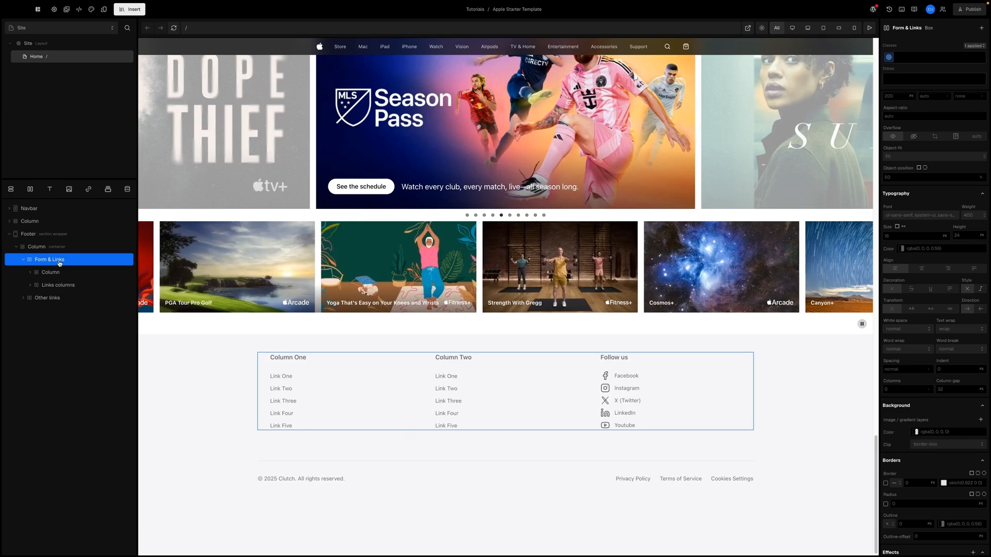
{"action": "scroll", "coordinate": [931, 313], "scroll_direction": "up", "scroll_amount": 8}
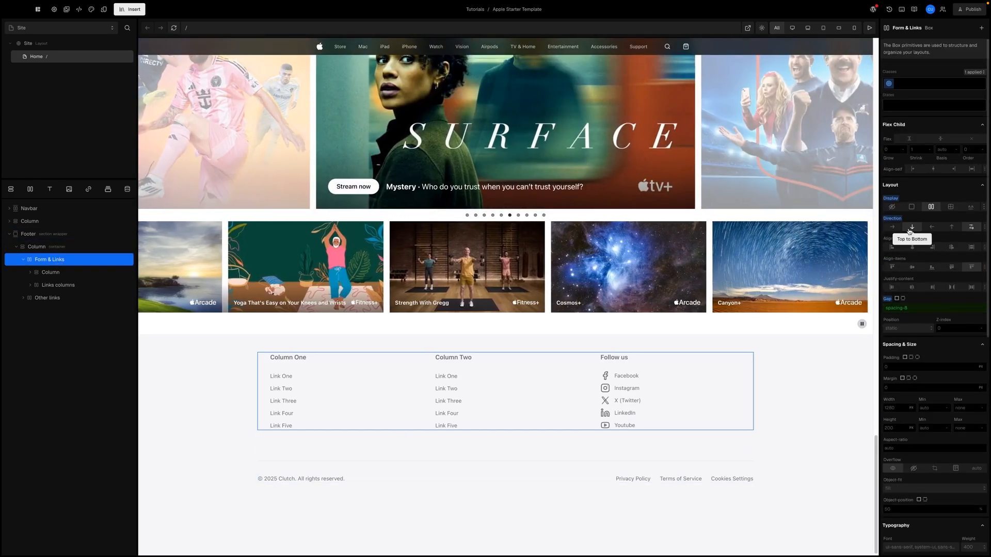
{"action": "left_click", "coordinate": [910, 231]}
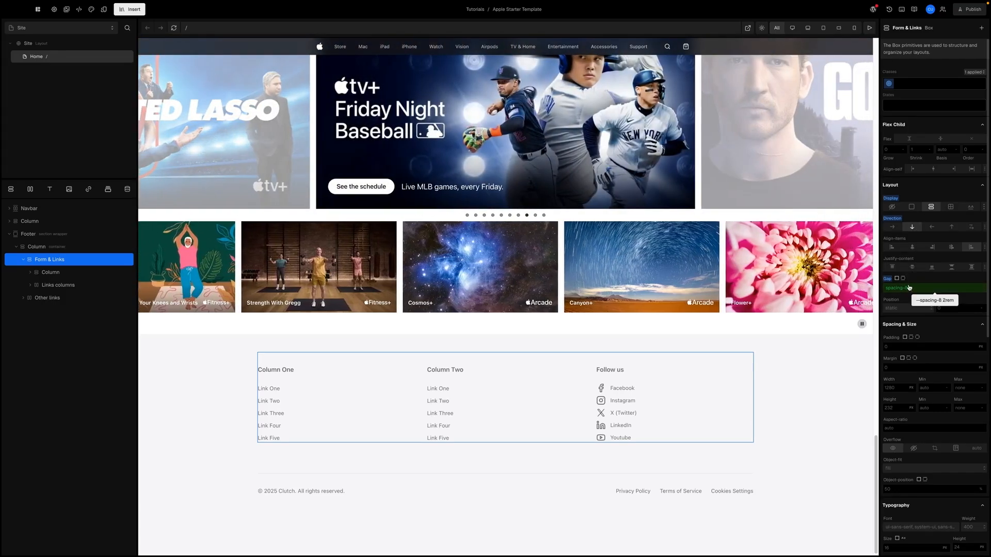
{"action": "left_click", "coordinate": [910, 288]}
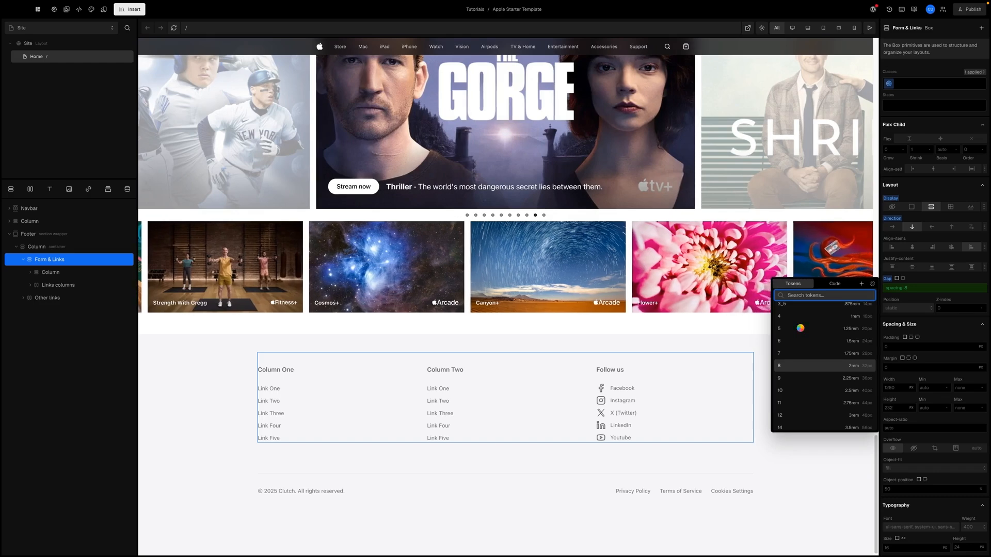
{"action": "left_click", "coordinate": [800, 328]}
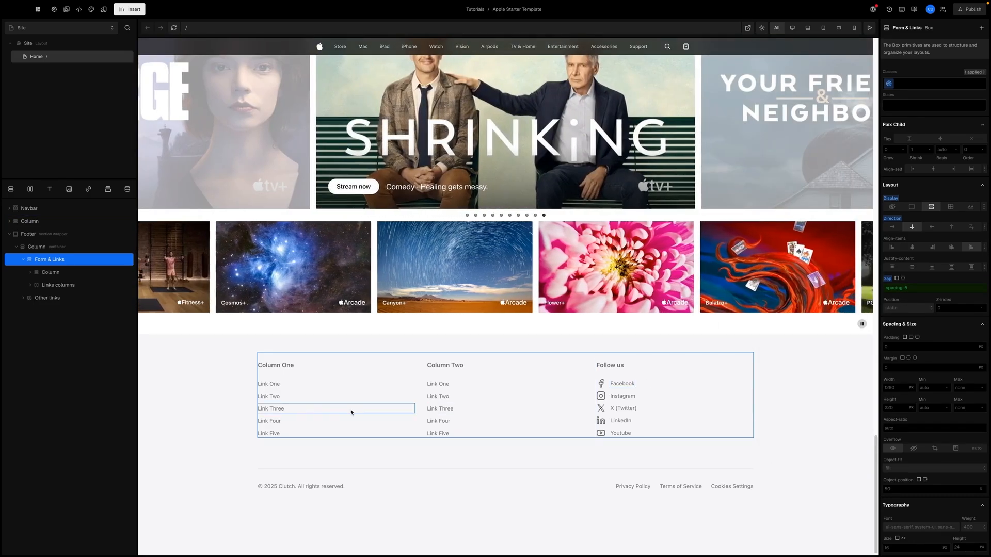
- Set the gap of the footer's container column to the spacing-5 token
{"action": "left_click", "coordinate": [52, 249]}
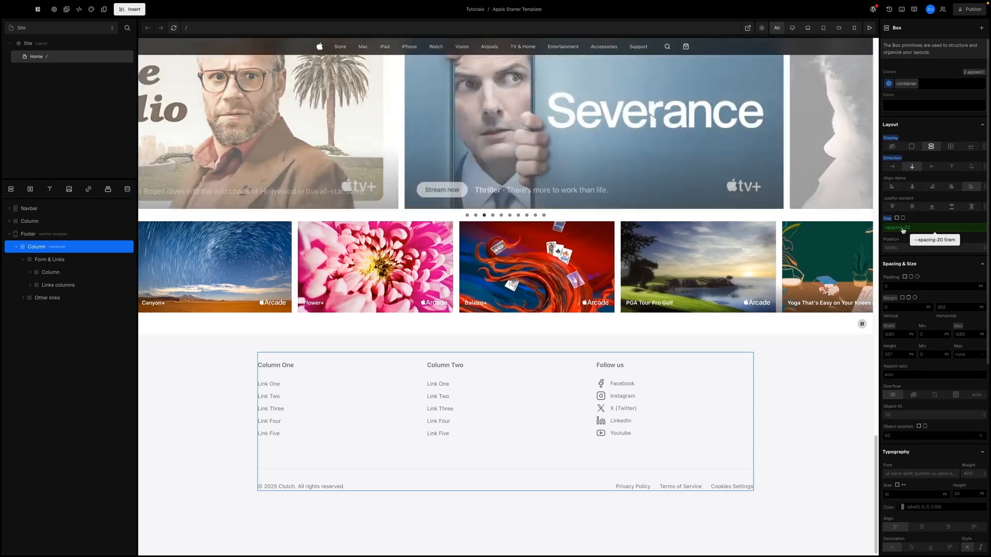
{"action": "left_click", "coordinate": [907, 231]}
{"action": "scroll", "coordinate": [817, 275], "scroll_direction": "up", "scroll_amount": 5}
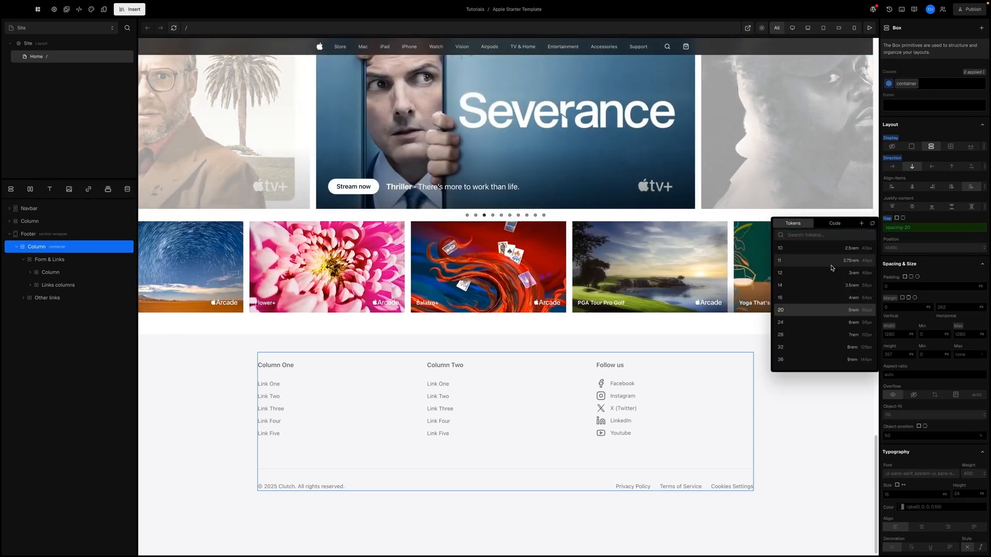
{"action": "left_click", "coordinate": [816, 276]}
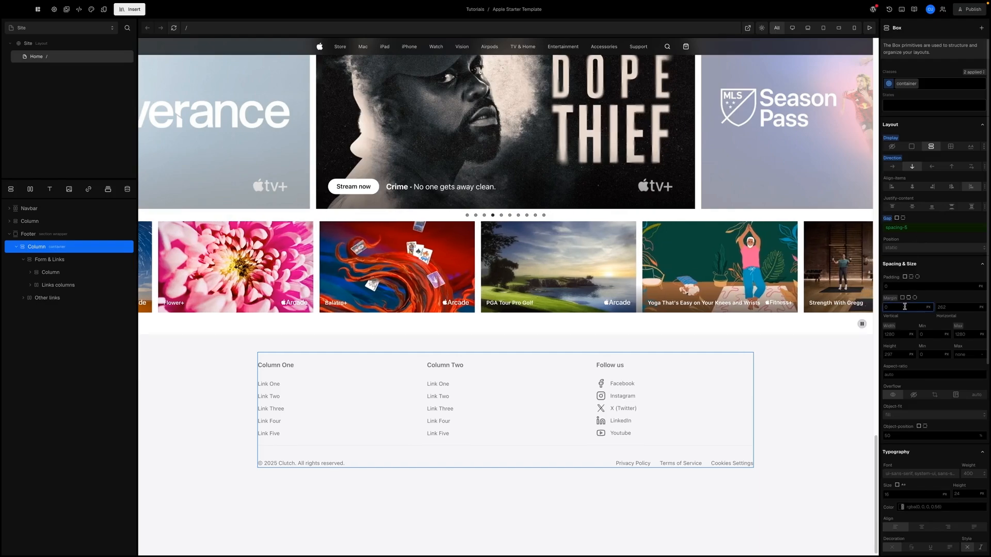
- Set the footer container column's height to 100% and its justify-content to space-between
{"action": "left_click", "coordinate": [891, 356]}
{"action": "type", "text": "100%"}
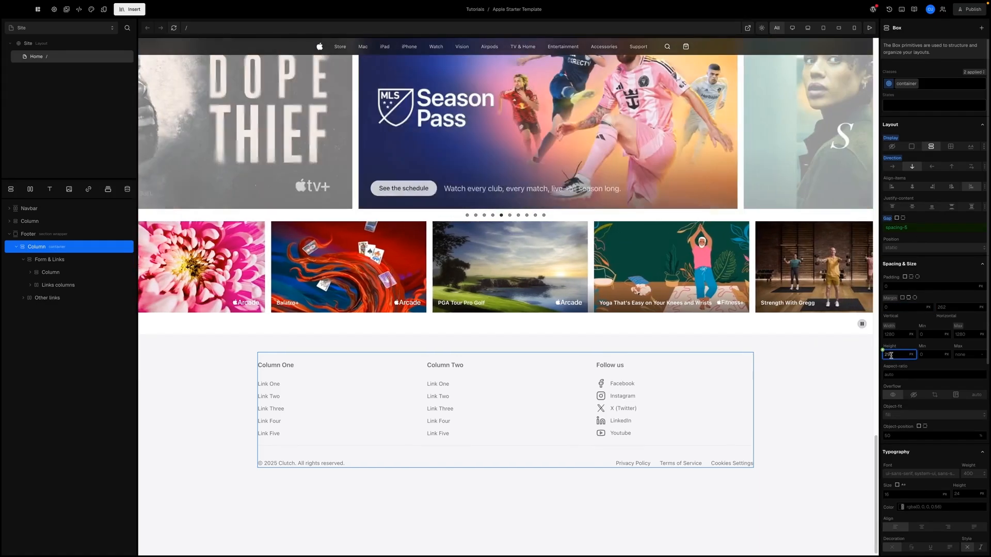
{"action": "key", "text": "Return"}
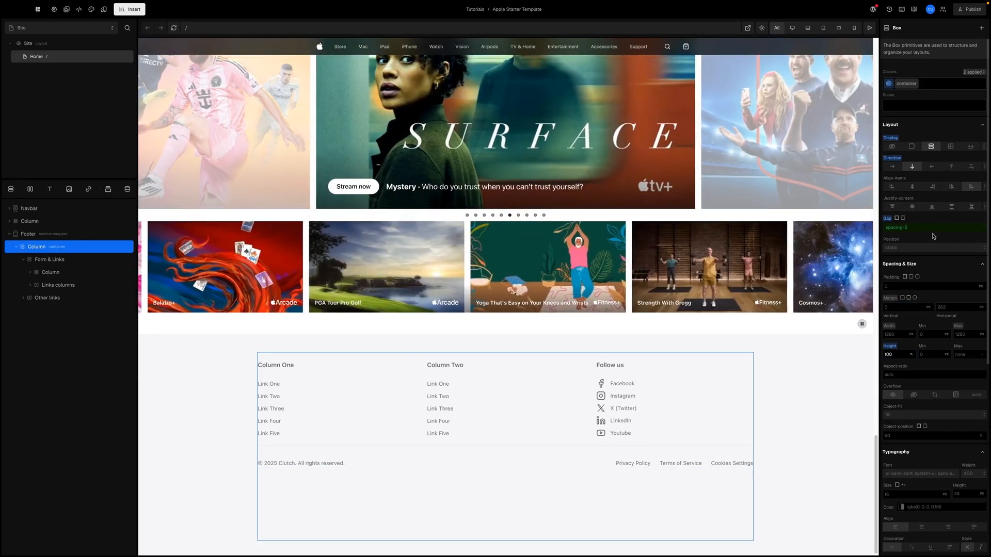
{"action": "left_click", "coordinate": [951, 207]}
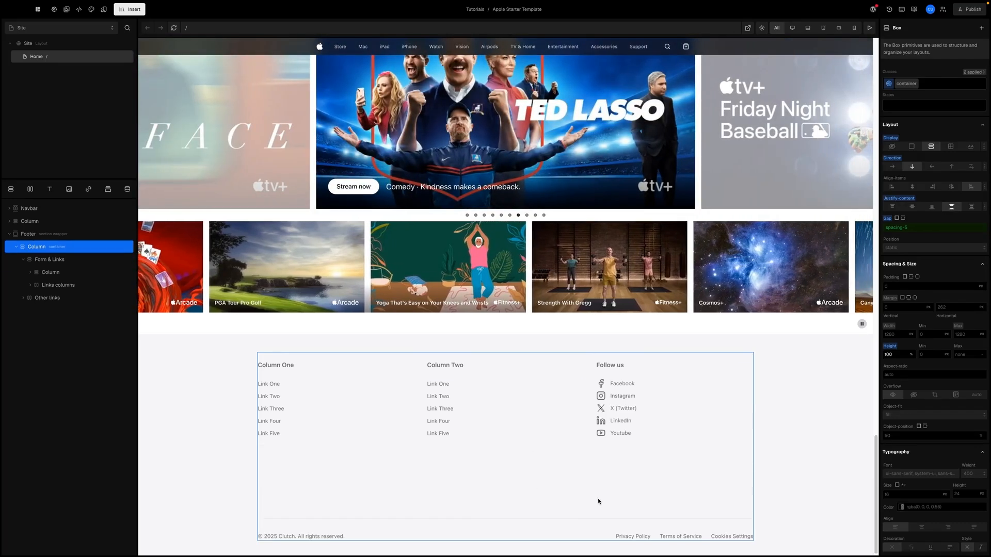
{"action": "left_click", "coordinate": [929, 264]}
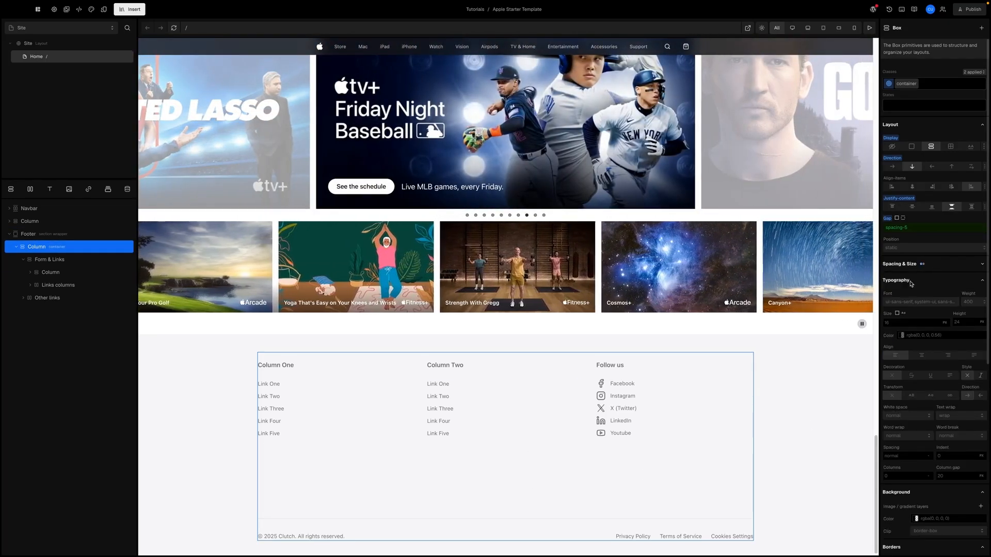
- Set the Footer section's padding to 22 px on the right, bottom and left sides and 17 px on top
{"action": "left_click", "coordinate": [787, 351]}
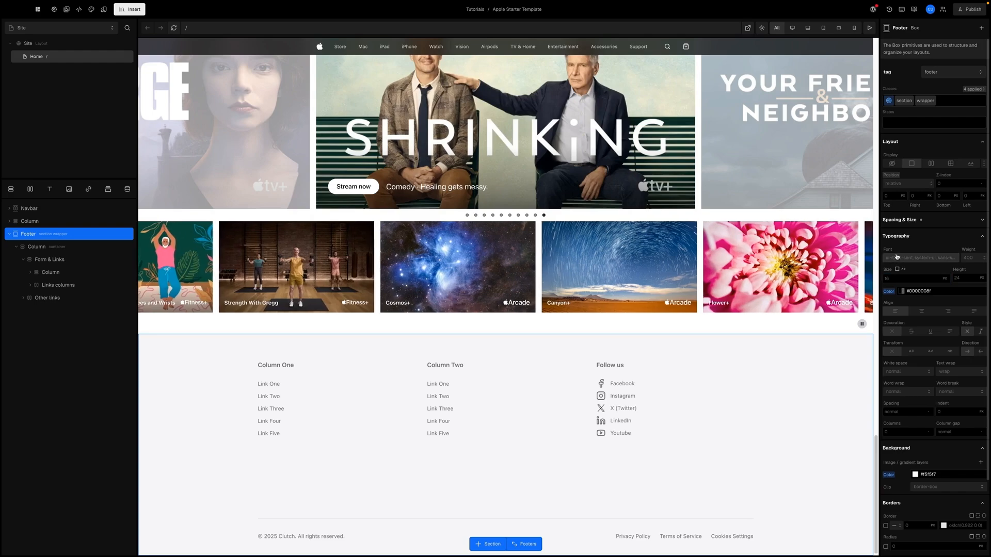
{"action": "left_click", "coordinate": [916, 223]}
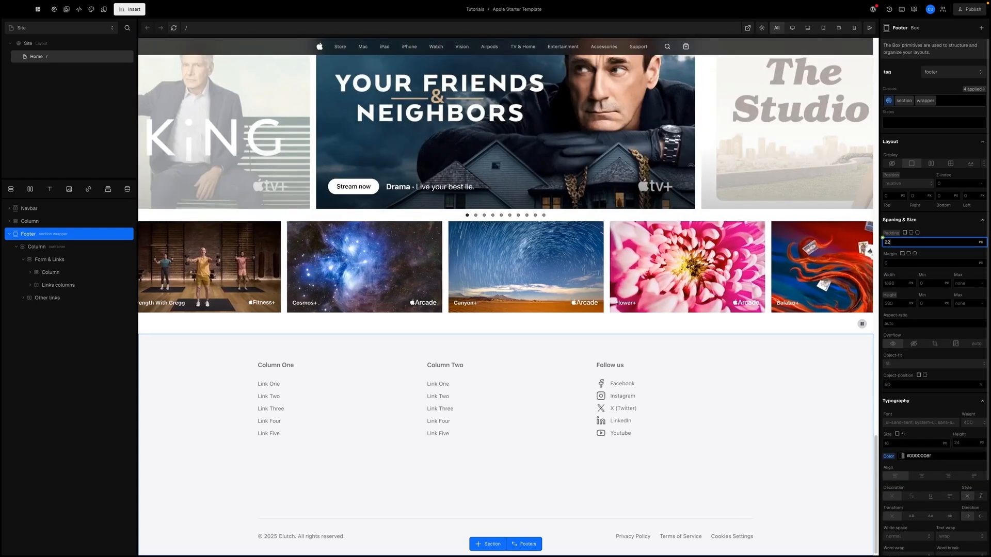
{"action": "key", "text": "Return"}
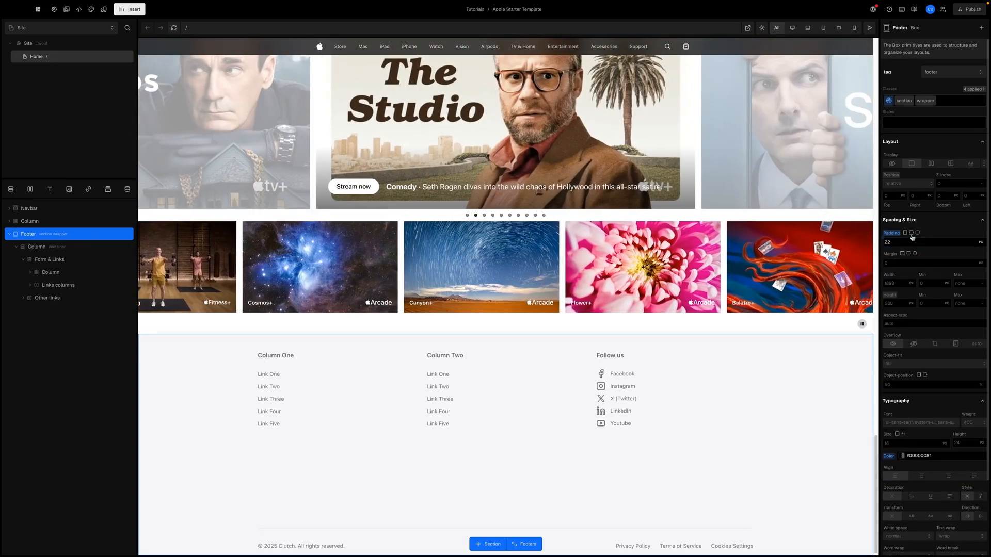
{"action": "left_click", "coordinate": [917, 233]}
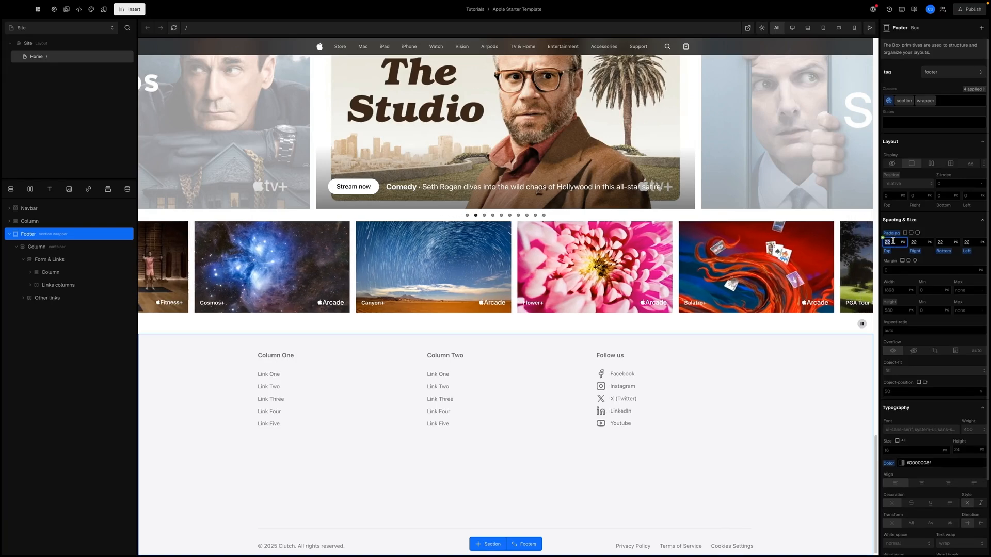
- Add seven default text elements inside the empty column above Links columns in Form & Links
{"action": "left_click", "coordinate": [52, 274]}
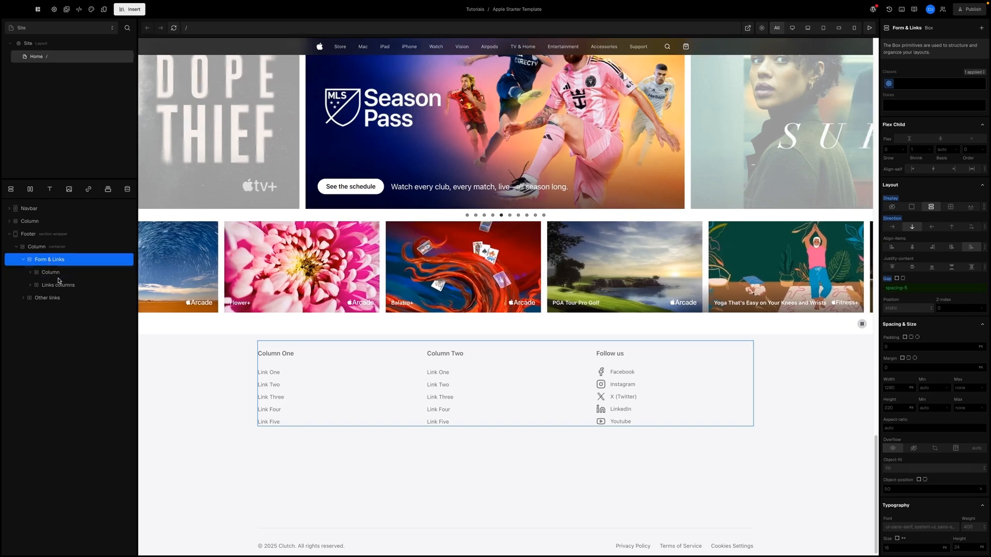
{"action": "left_click", "coordinate": [51, 193]}
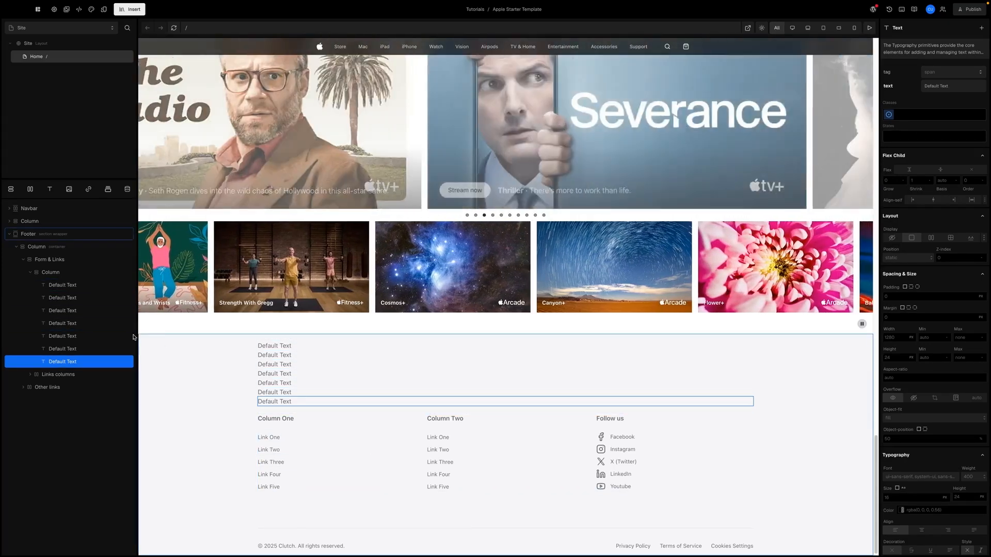
{"action": "left_click", "coordinate": [30, 272]}
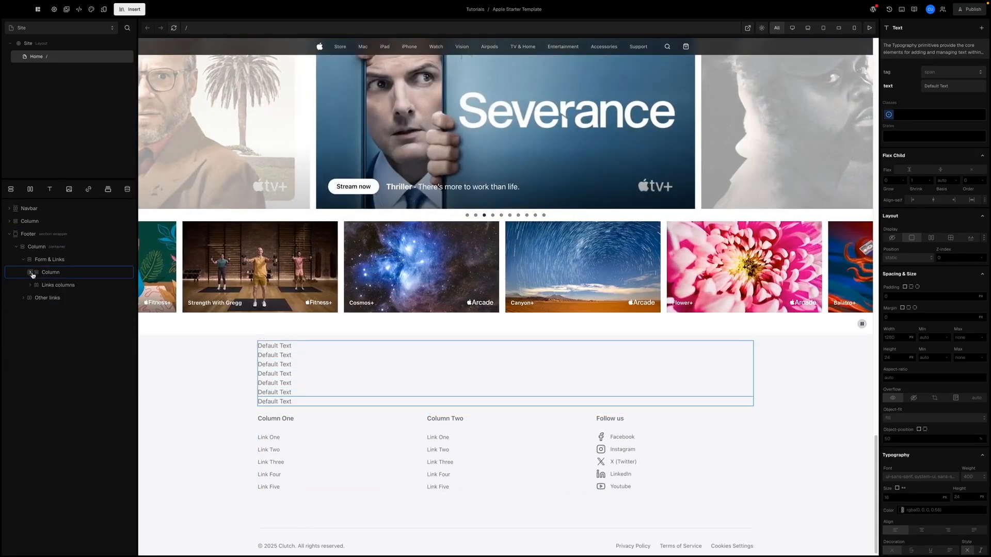
- Insert a Separator into Form & Links between the text column and Links columns
{"action": "left_click", "coordinate": [57, 264]}
{"action": "left_click", "coordinate": [129, 9]}
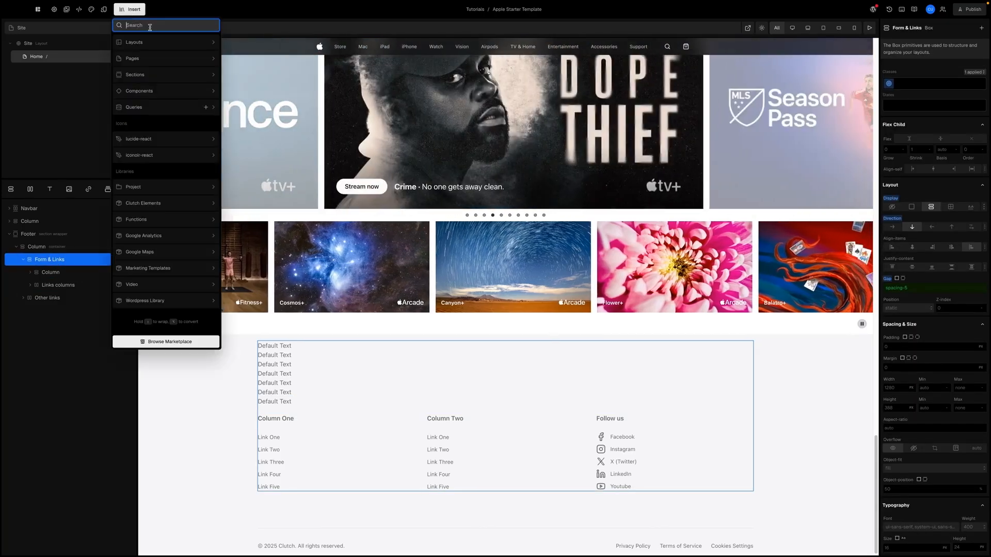
{"action": "left_click_drag", "start_coordinate": [155, 341], "coordinate": [45, 281]}
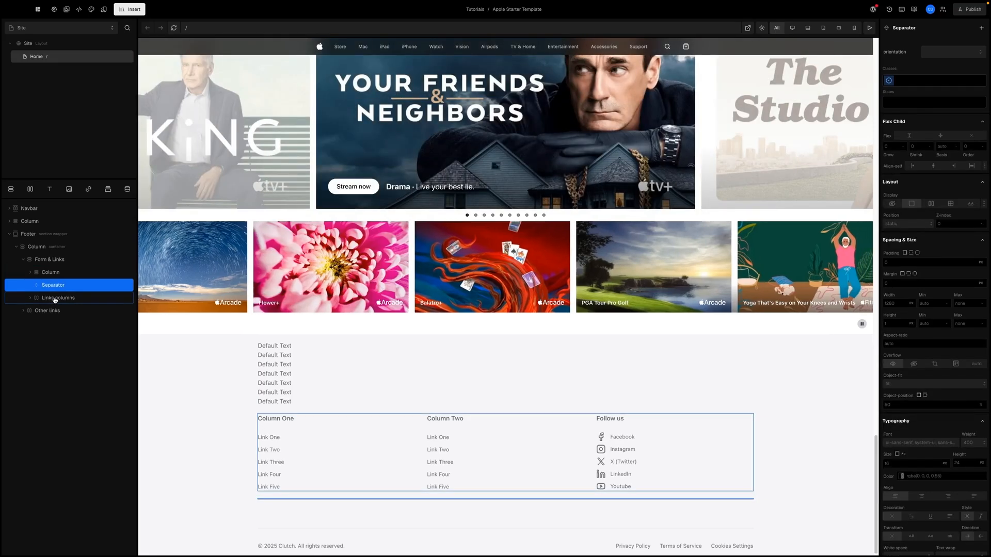
{"action": "key", "text": "Up"}
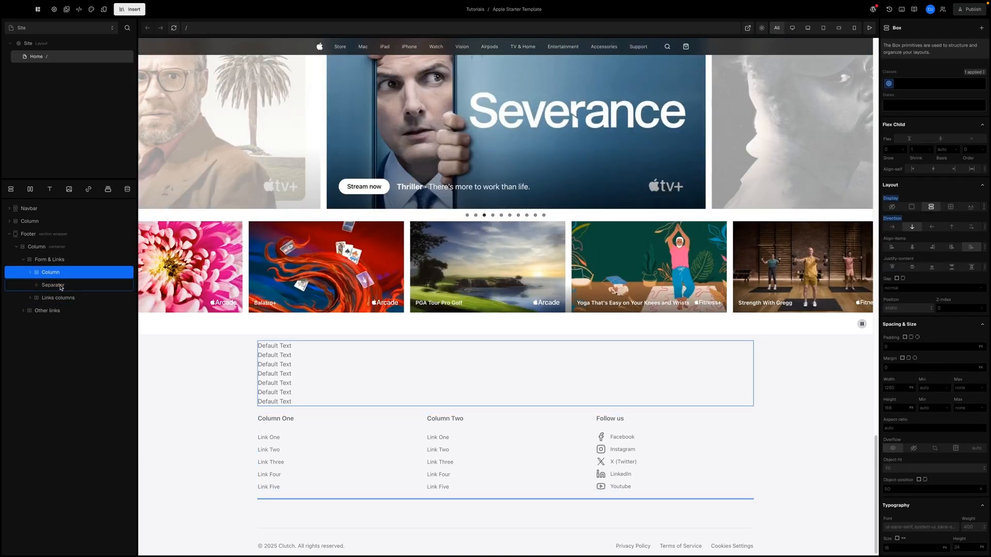
{"action": "left_click", "coordinate": [52, 285]}
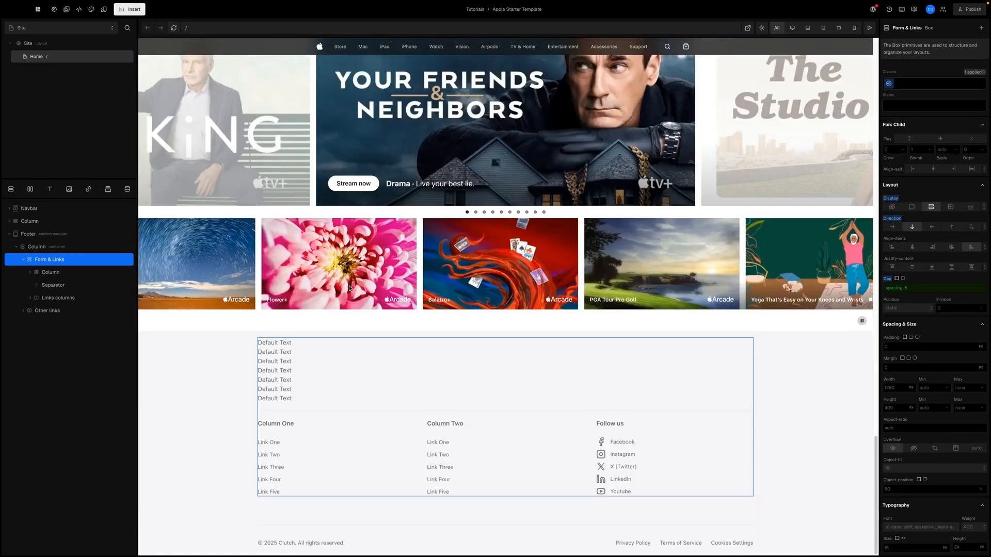
{"action": "left_click", "coordinate": [213, 412]}
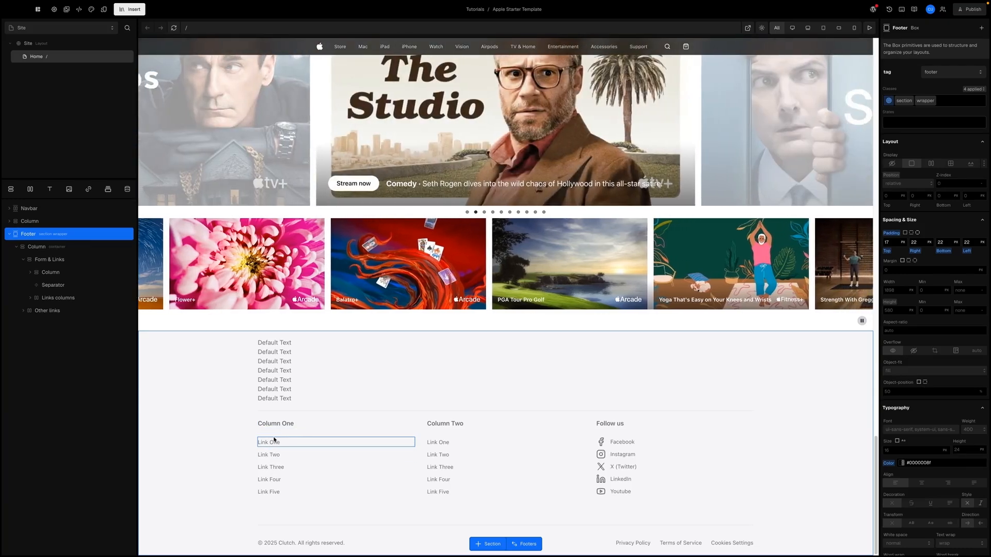
- Set the gap of the column holding the default texts to the spacing-2_5 token
{"action": "left_click", "coordinate": [46, 273]}
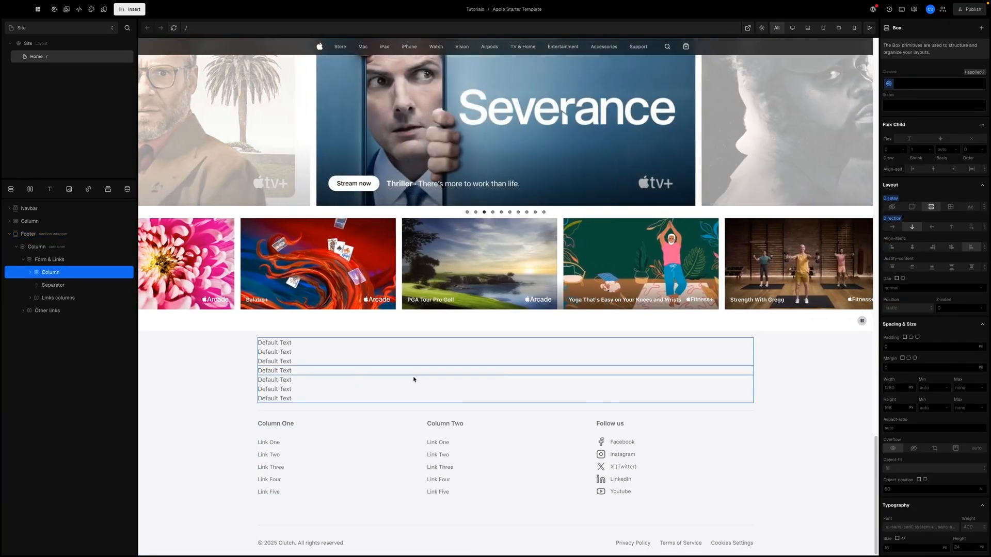
{"action": "scroll", "coordinate": [904, 319], "scroll_direction": "down", "scroll_amount": 1}
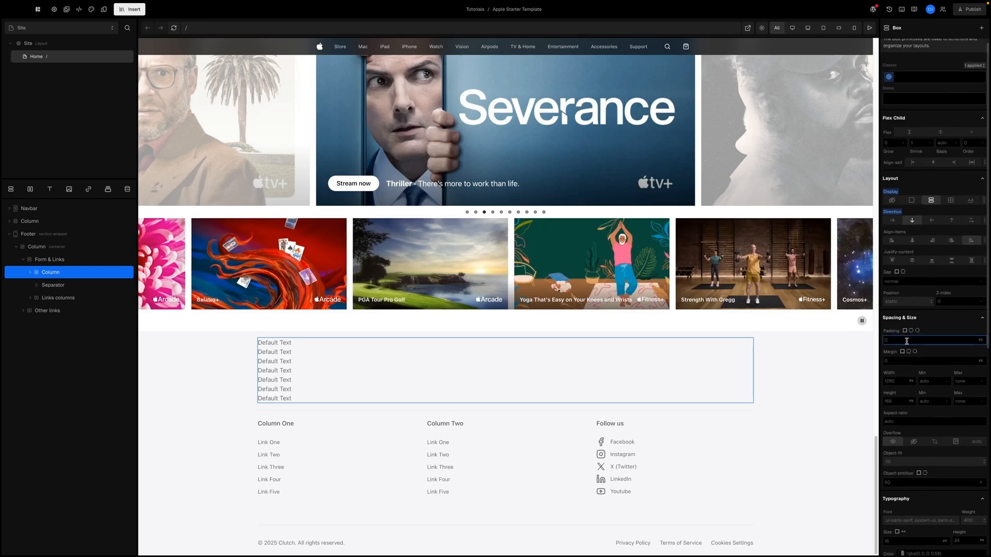
{"action": "left_click", "coordinate": [883, 281]}
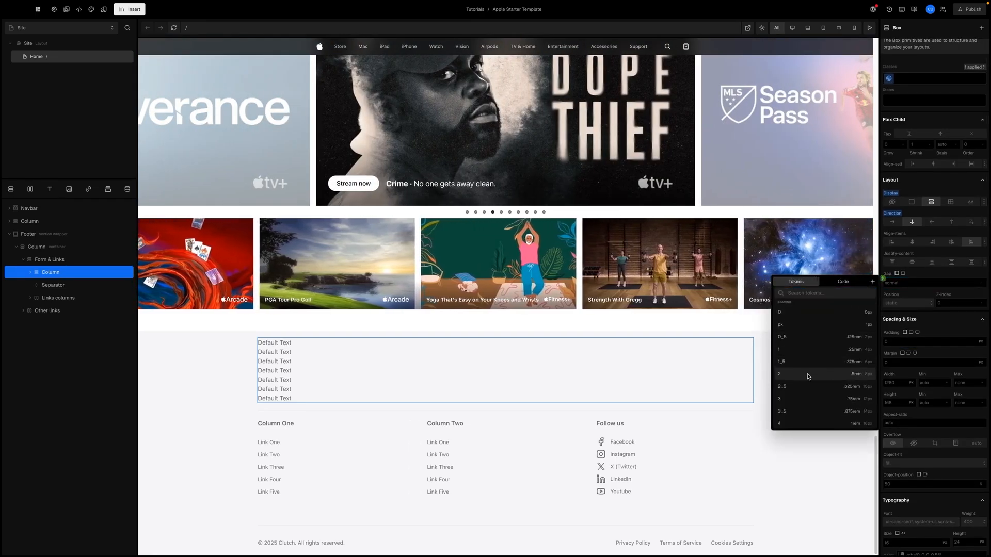
{"action": "left_click", "coordinate": [808, 374]}
{"action": "left_click", "coordinate": [888, 276]}
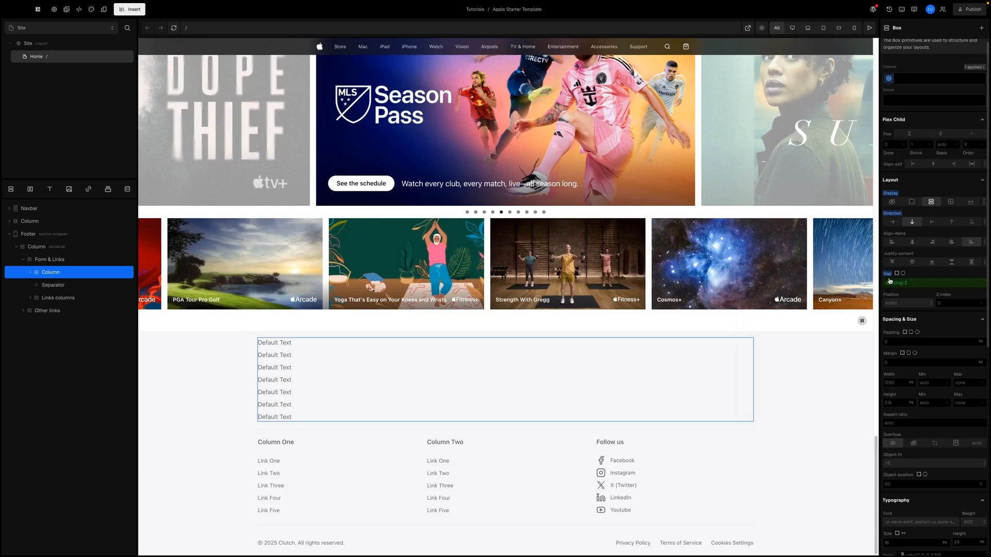
{"action": "left_click", "coordinate": [886, 282]}
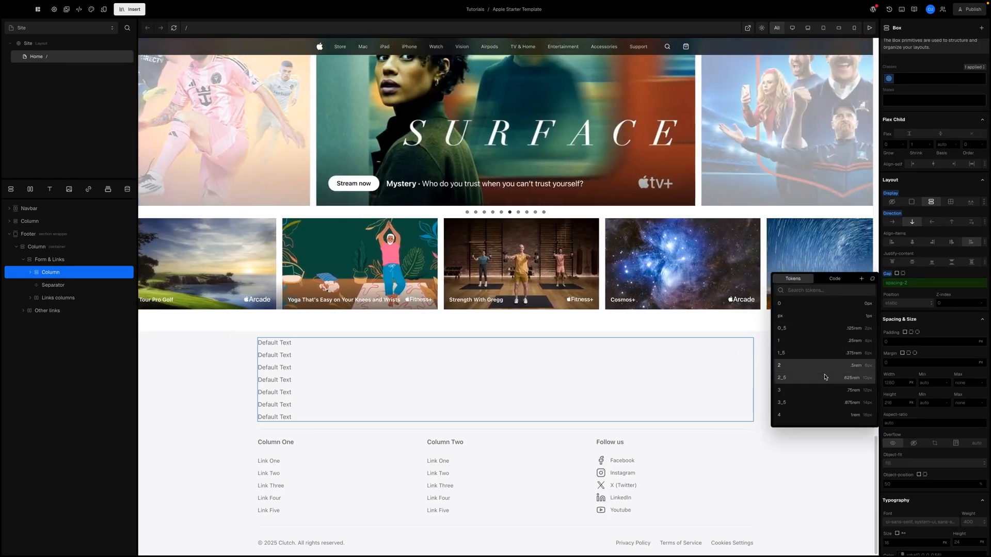
{"action": "left_click", "coordinate": [859, 356]}
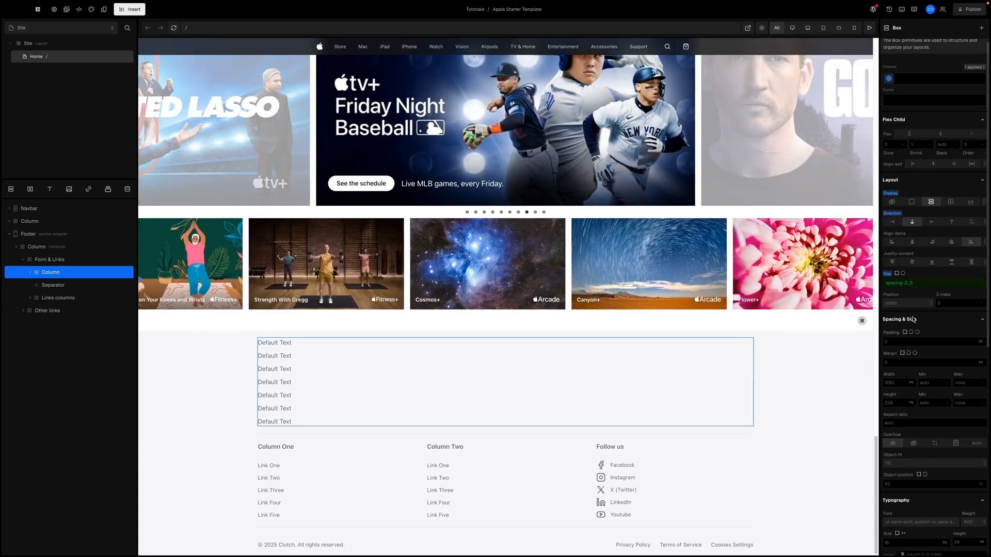
- Set the font size of the default texts' column to the text-xs token
{"action": "scroll", "coordinate": [919, 343], "scroll_direction": "down", "scroll_amount": 5}
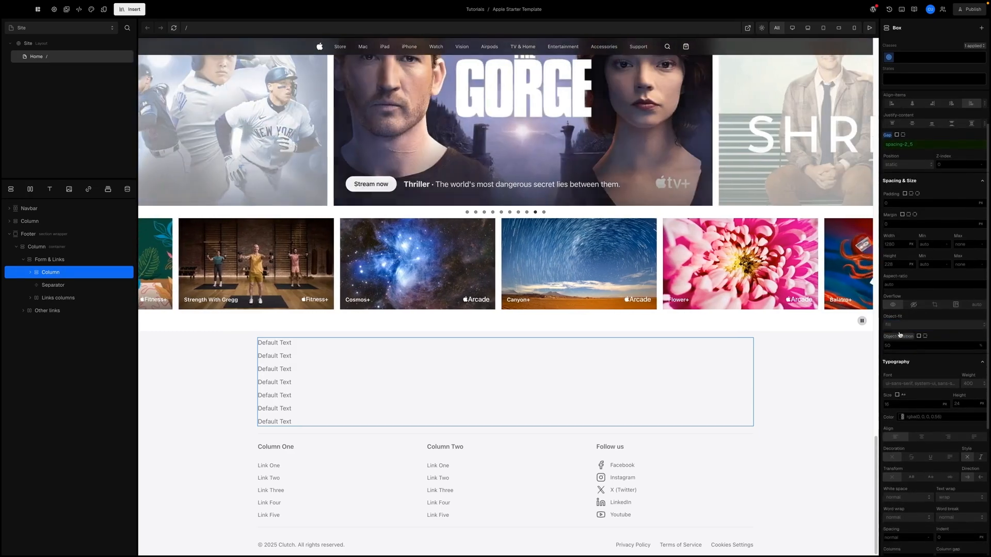
{"action": "scroll", "coordinate": [893, 361], "scroll_direction": "down", "scroll_amount": 1}
{"action": "left_click", "coordinate": [884, 383]}
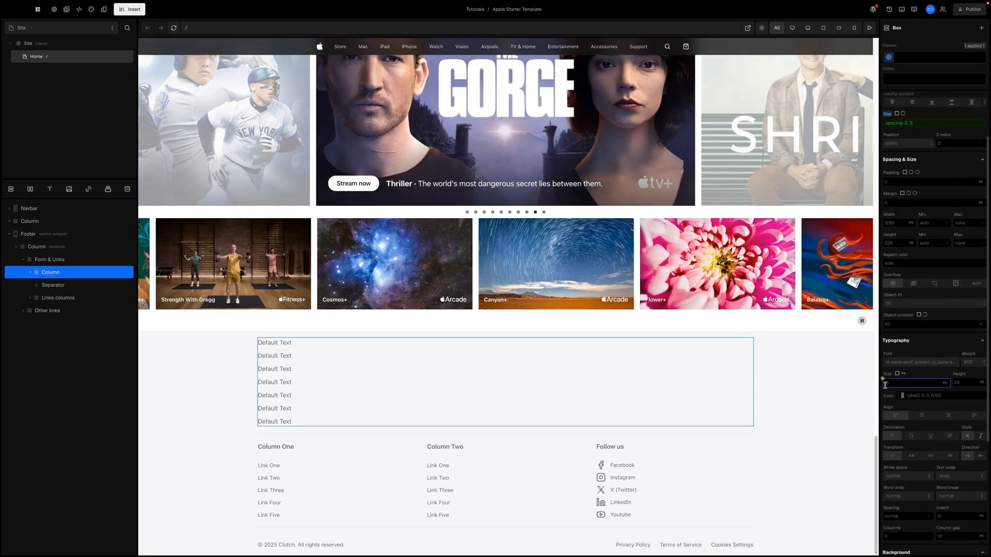
{"action": "left_click", "coordinate": [884, 381]}
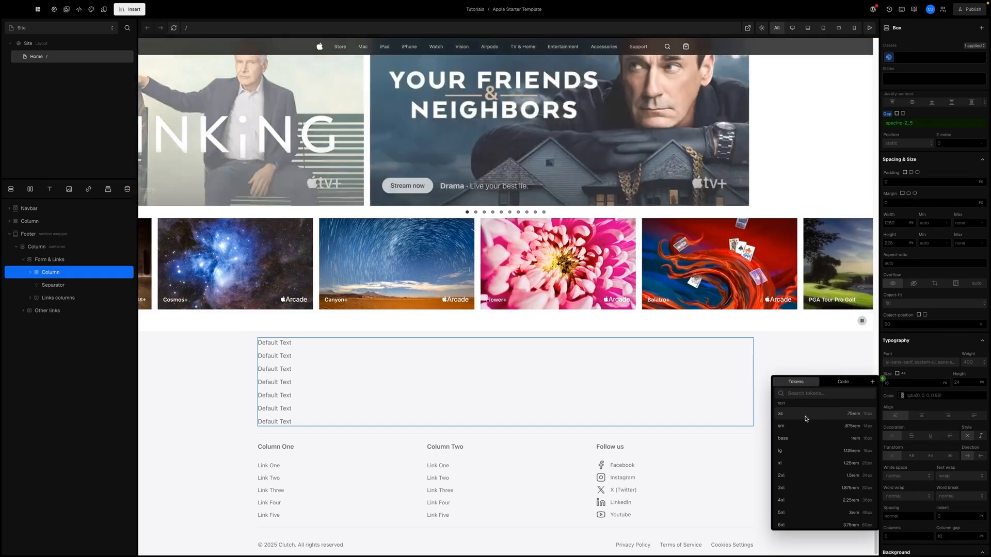
{"action": "left_click", "coordinate": [813, 416]}
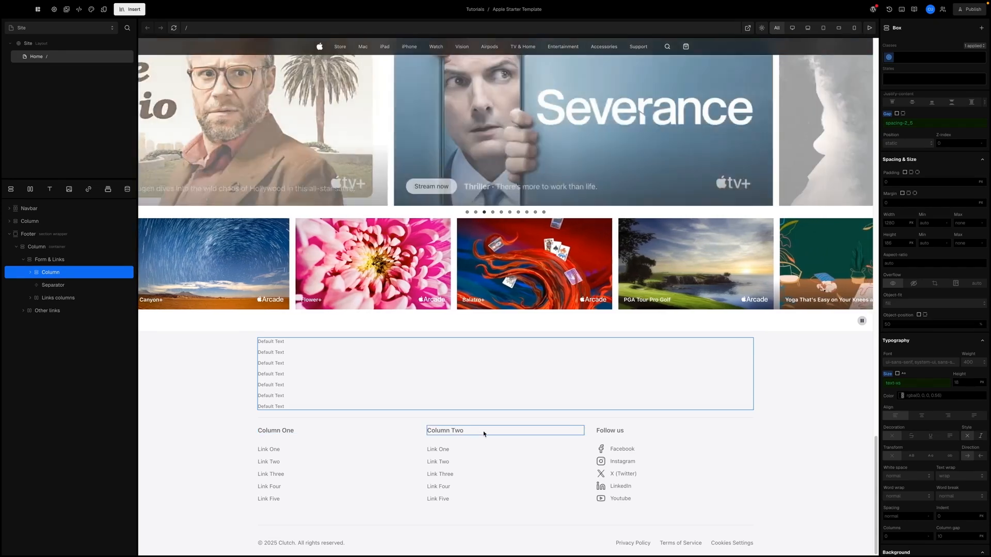
- Set the text color of the footer's Column One title to the black token
{"action": "left_click", "coordinate": [274, 436]}
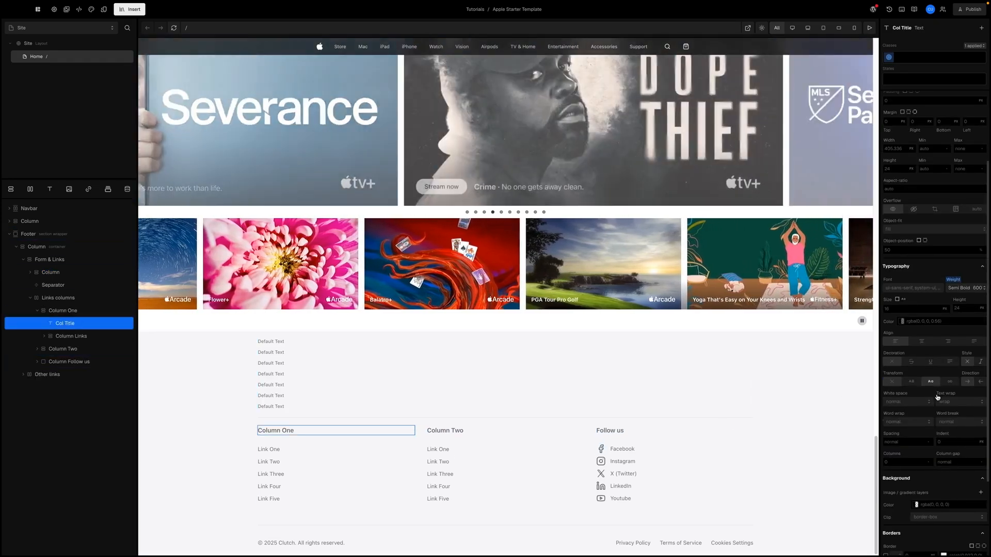
{"action": "scroll", "coordinate": [916, 395], "scroll_direction": "down", "scroll_amount": 3}
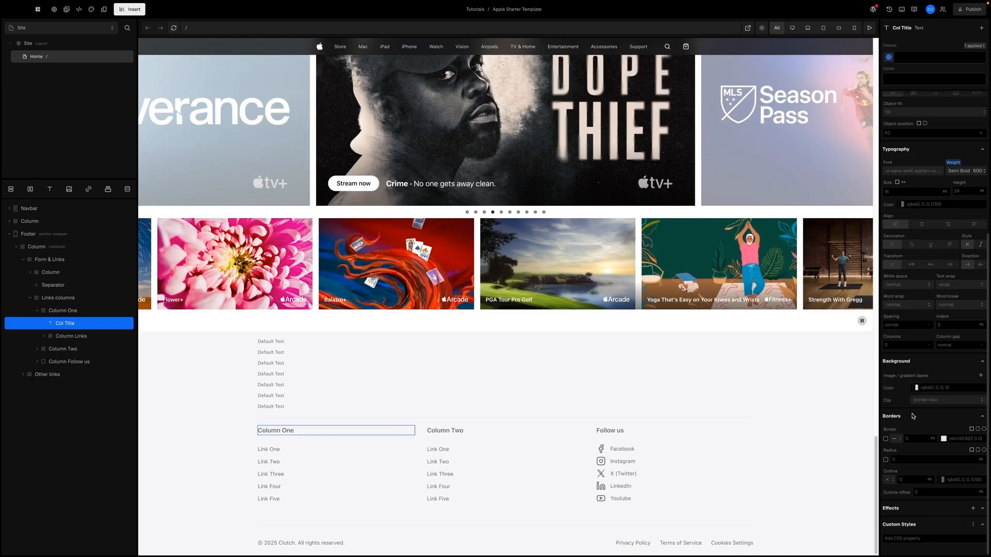
{"action": "scroll", "coordinate": [912, 416], "scroll_direction": "up", "scroll_amount": 1}
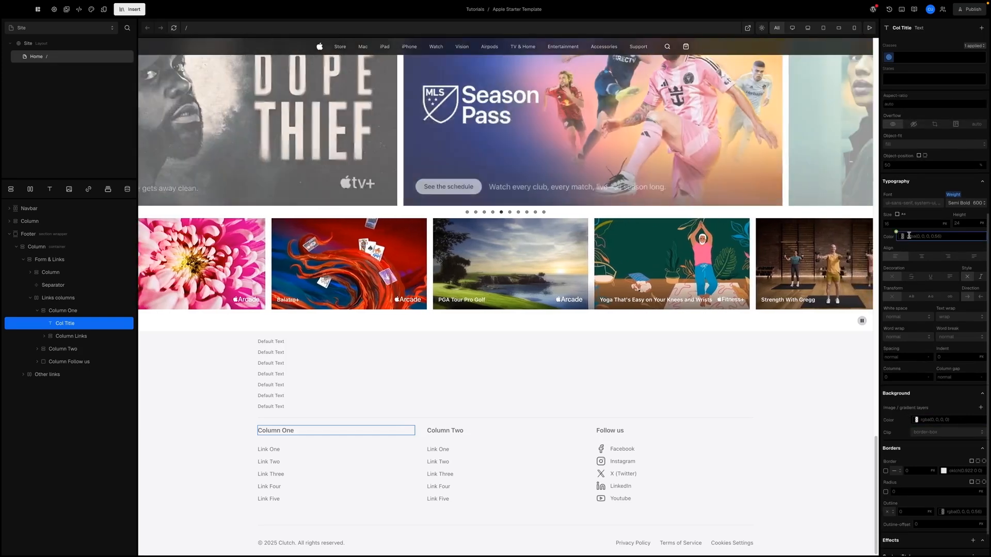
{"action": "left_click", "coordinate": [897, 236]}
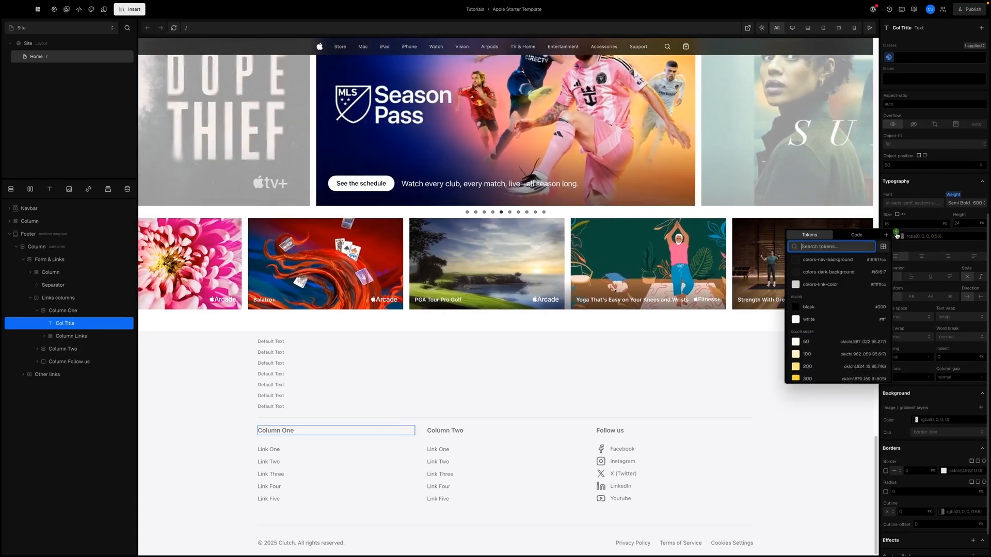
{"action": "left_click", "coordinate": [822, 309]}
- Set the text color of the footer's Column Two and Follow us titles to the black token
{"action": "left_click", "coordinate": [456, 432]}
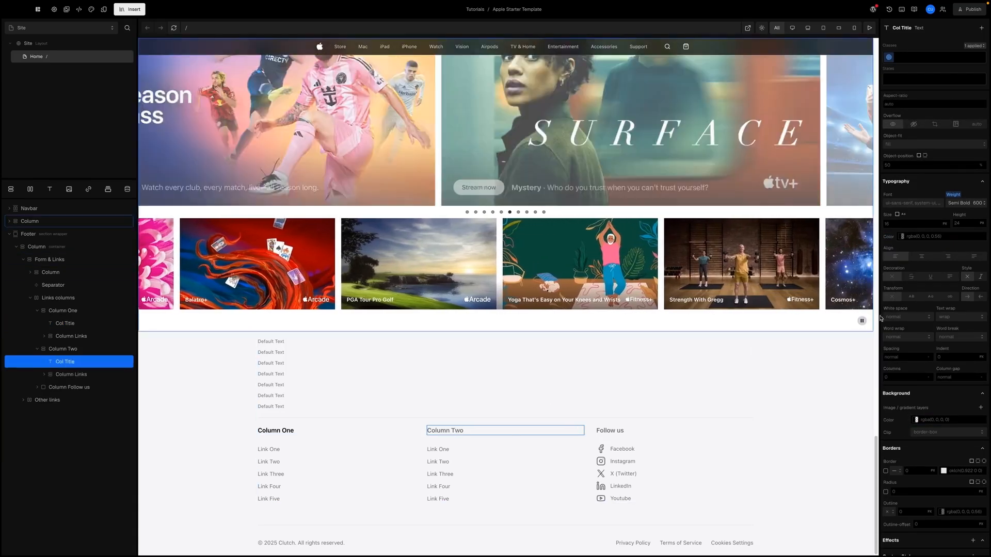
{"action": "scroll", "coordinate": [907, 414], "scroll_direction": "down", "scroll_amount": 1}
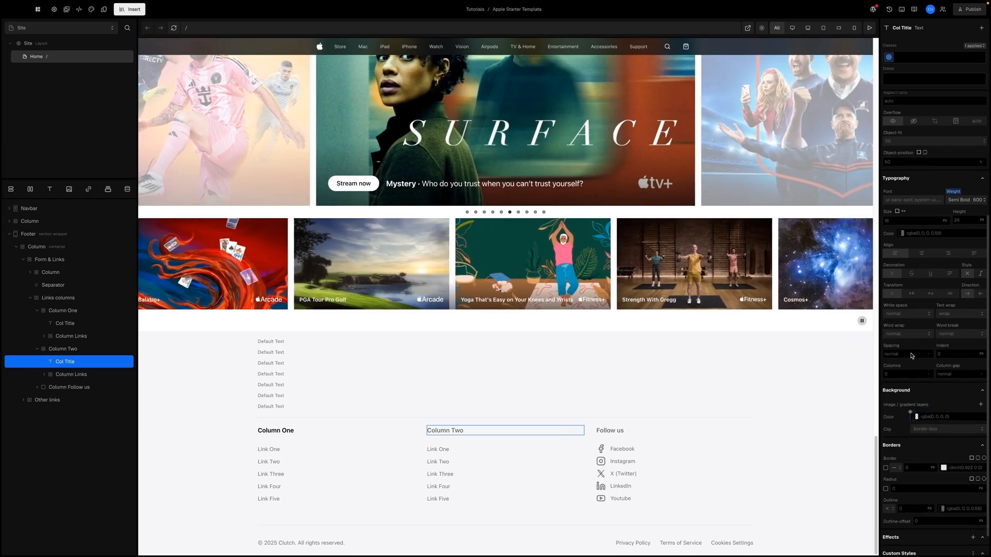
{"action": "left_click", "coordinate": [793, 240]}
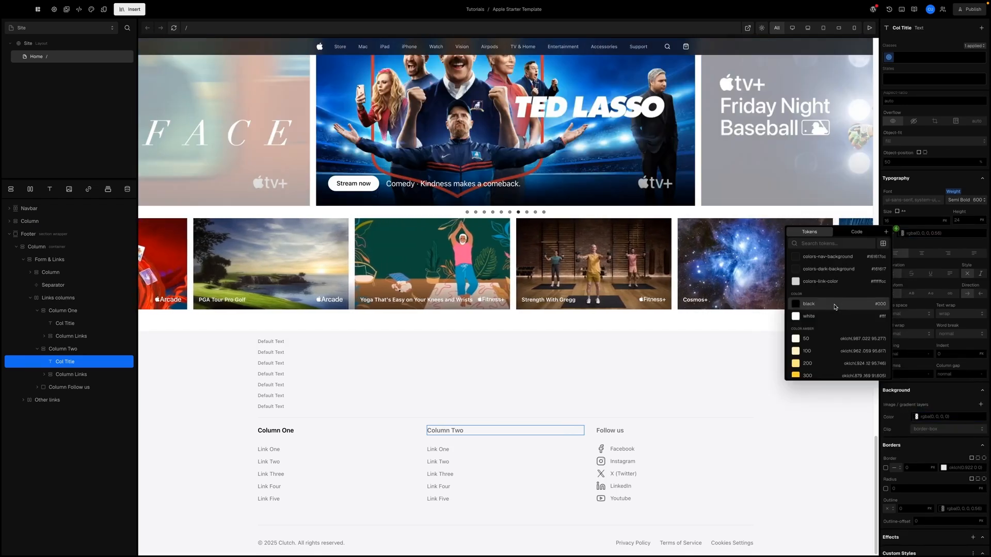
{"action": "left_click", "coordinate": [830, 305]}
{"action": "left_click", "coordinate": [609, 432]}
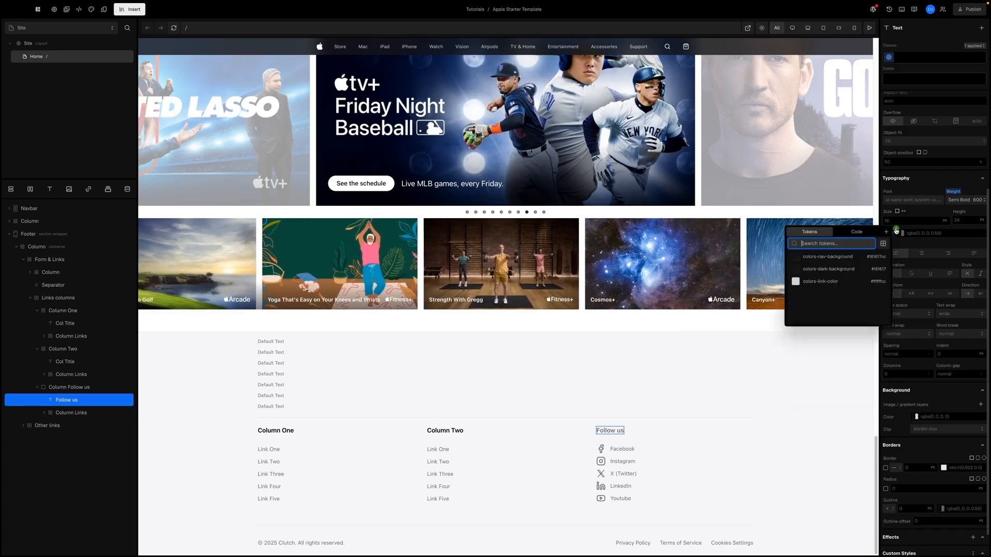
{"action": "double_click", "coordinate": [813, 309]}
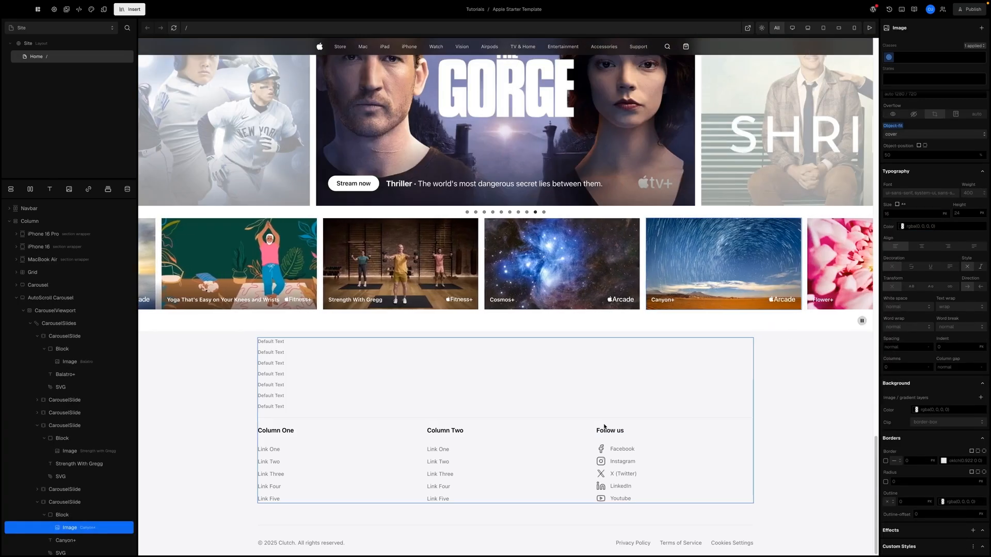
- Replace "Clutch" with "Apple" in the footer's copyright line
{"action": "left_click", "coordinate": [294, 544]}
{"action": "double_click", "coordinate": [291, 544]}
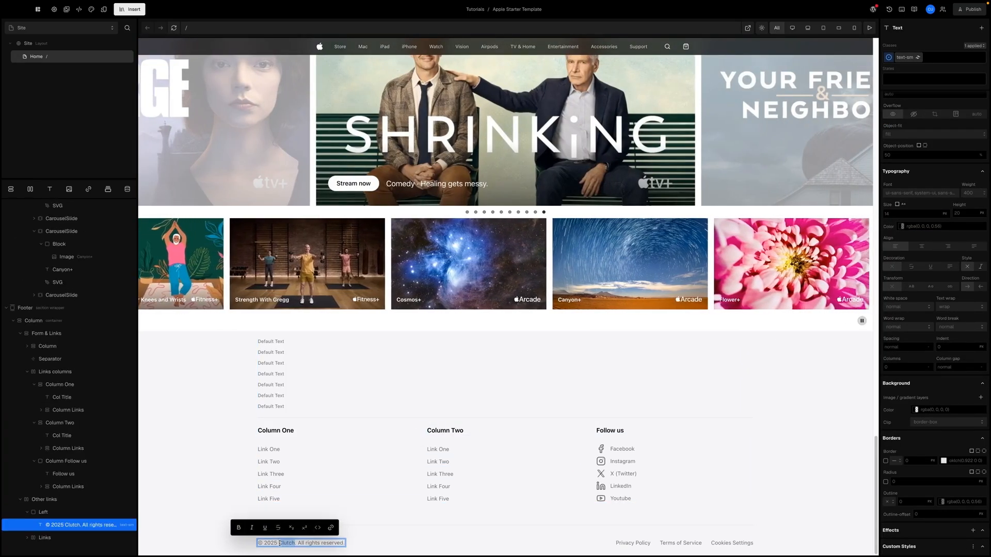
{"action": "type", "text": "Apple"}
{"action": "key", "text": "Escape"}
{"action": "left_click", "coordinate": [336, 516]}
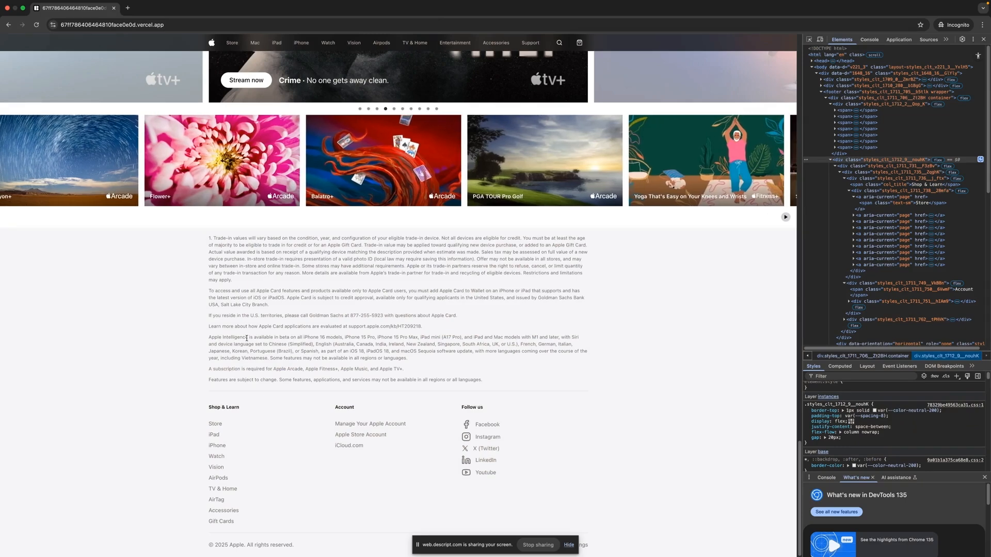
- Copy the trade-in values paragraph from the published reference page in the browser and paste it over the footer's first default text
{"action": "left_click_drag", "start_coordinate": [243, 283], "coordinate": [202, 240]}
{"action": "key", "text": "ctrl+c"}
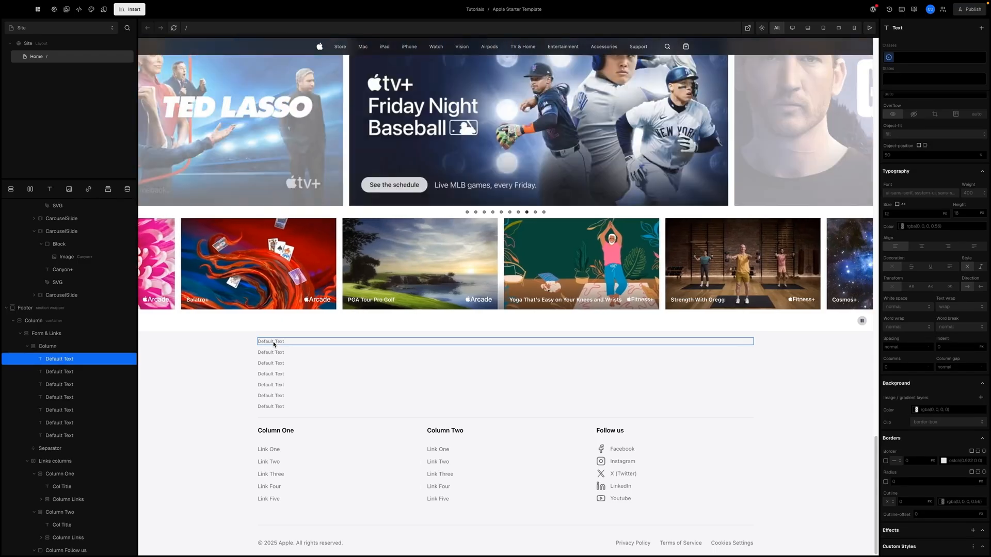
{"action": "double_click", "coordinate": [274, 342]}
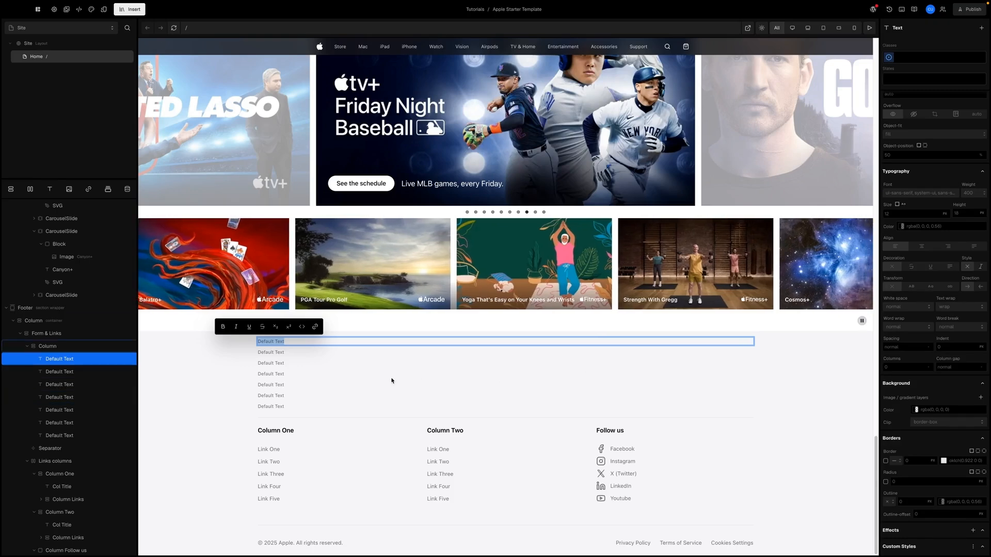
{"action": "key", "text": "ctrl+v"}
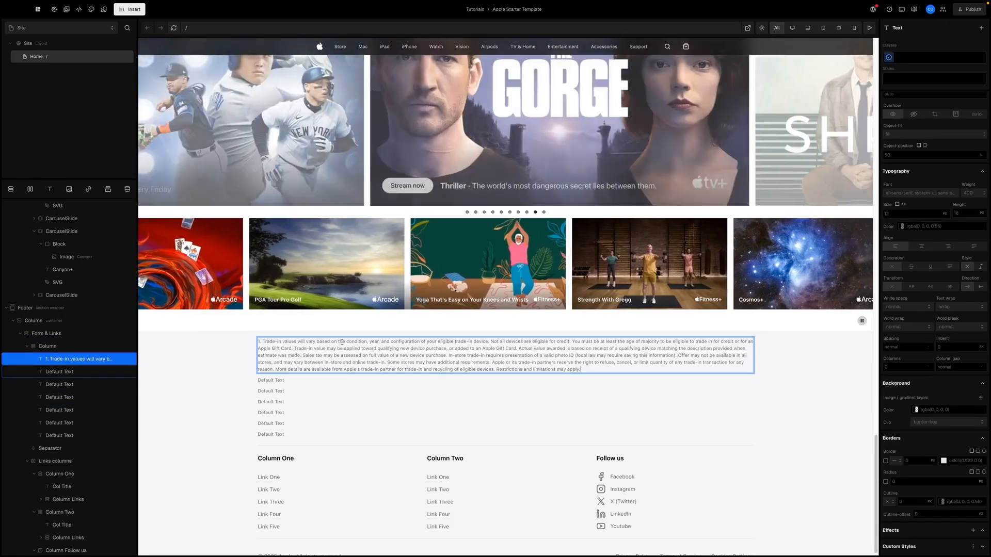
{"action": "left_click", "coordinate": [420, 423]}
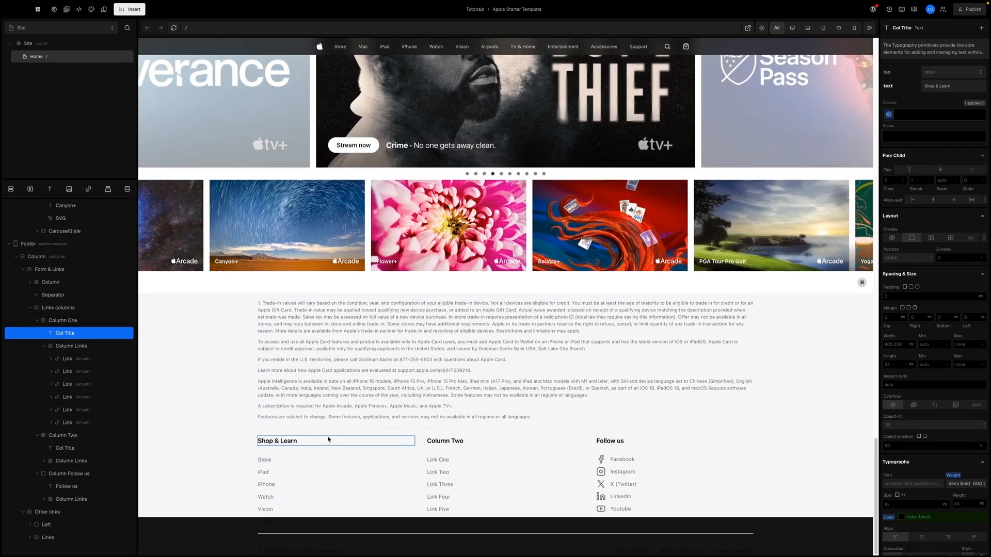
- Remove the section class from the Footer
{"action": "left_click", "coordinate": [51, 247]}
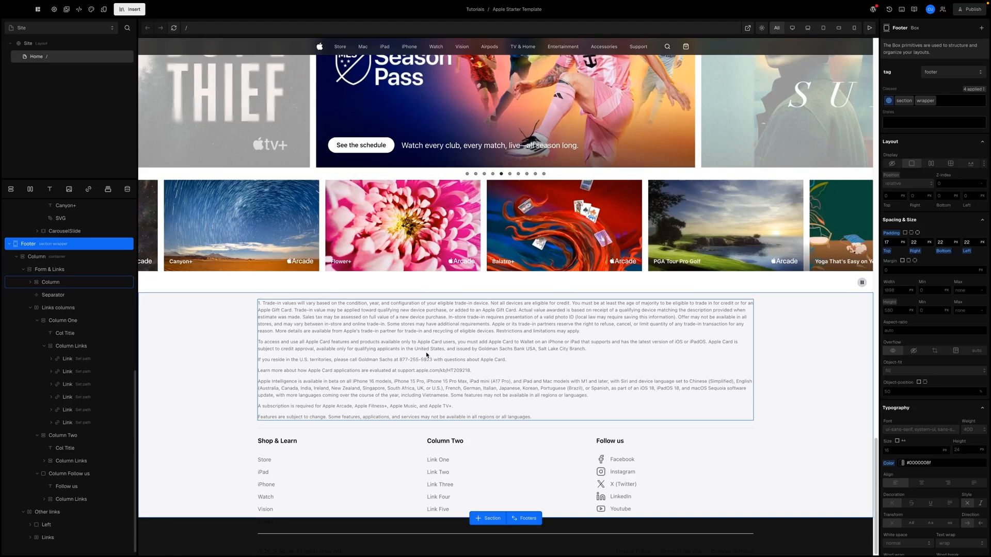
{"action": "left_click", "coordinate": [904, 101]}
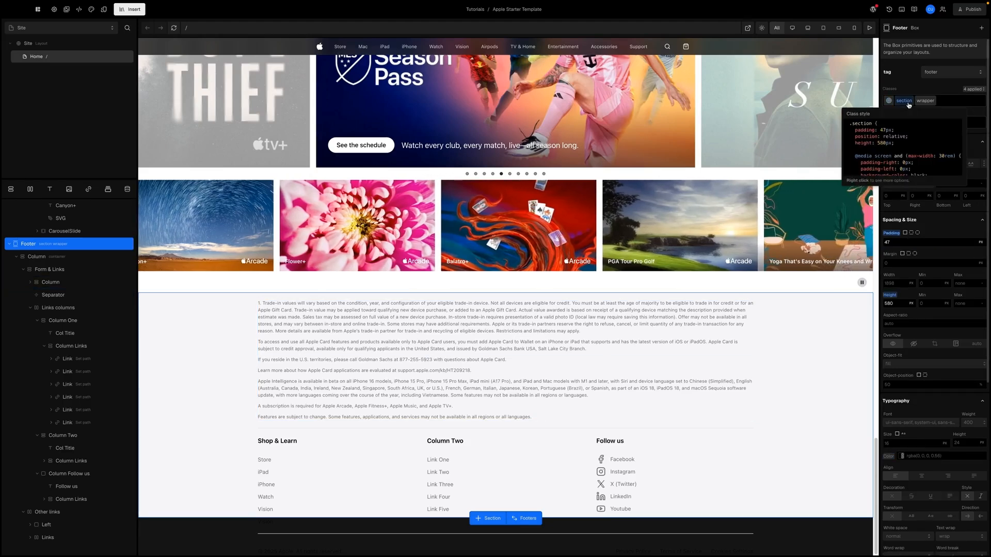
{"action": "right_click", "coordinate": [894, 101]}
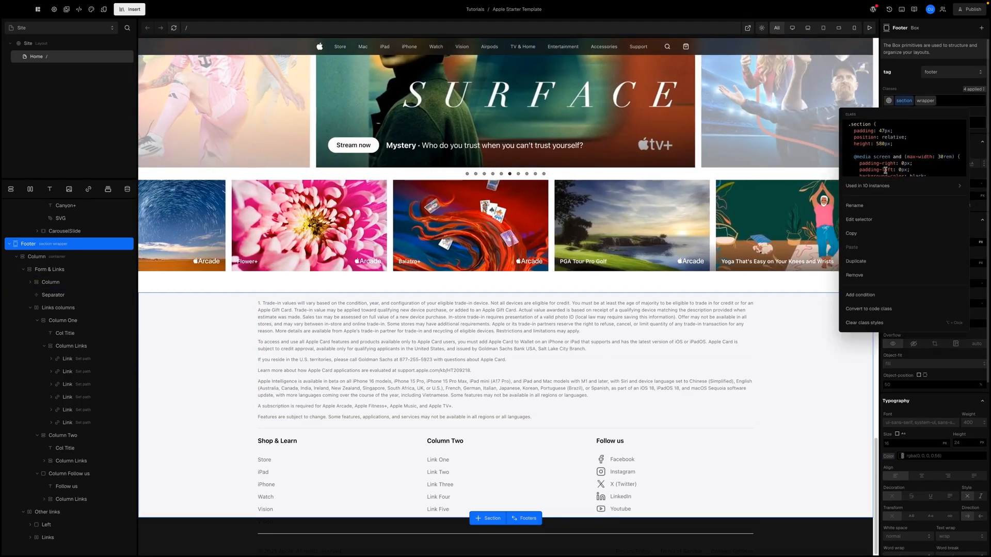
{"action": "left_click", "coordinate": [861, 276]}
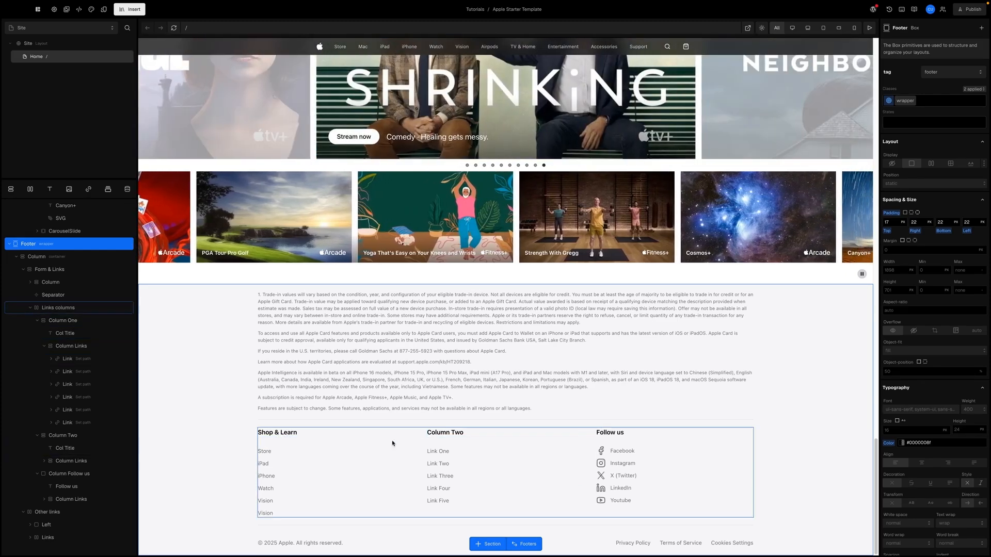
- Open the text of the duplicate Vision link at the end of the Shop & Learn list for editing
{"action": "double_click", "coordinate": [266, 512]}
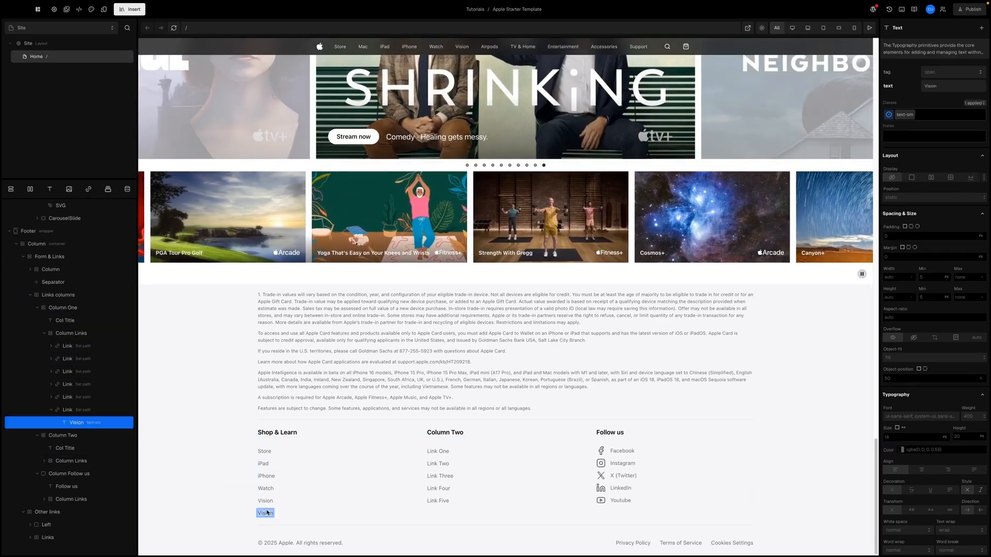
{"action": "left_click", "coordinate": [287, 517]}
{"action": "left_click", "coordinate": [268, 514]}
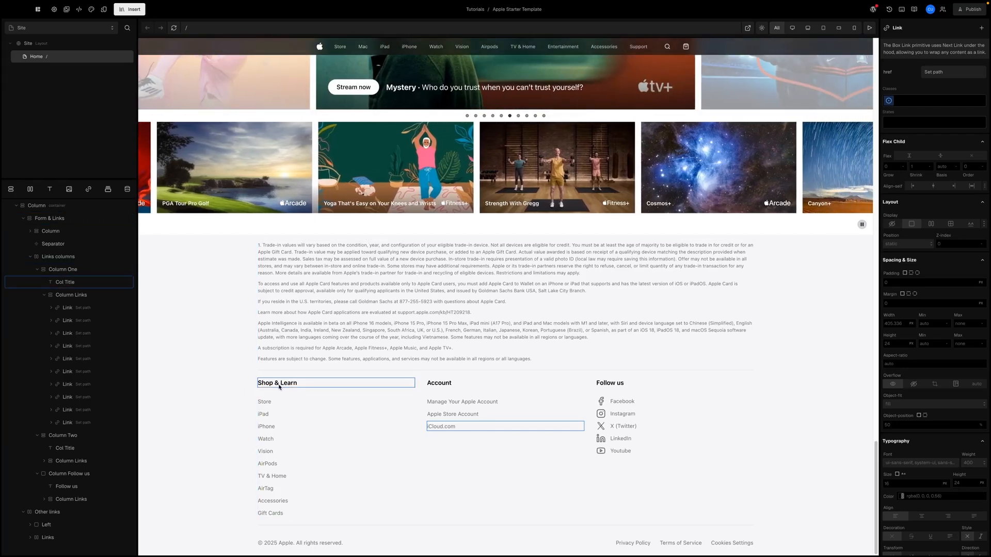
- Set the font size of the Shop & Learn column title to the text-sm token
{"action": "left_click", "coordinate": [280, 386]}
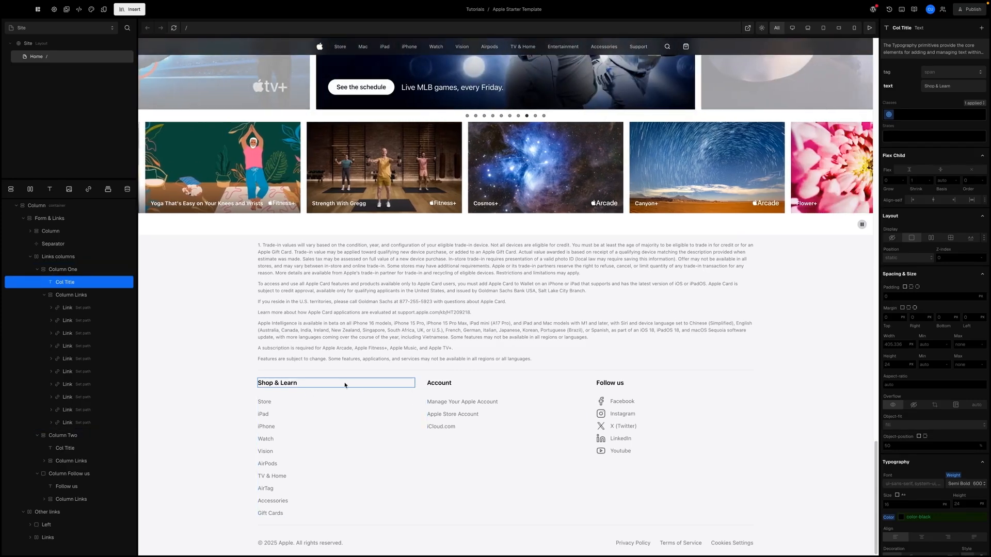
{"action": "scroll", "coordinate": [881, 410], "scroll_direction": "down", "scroll_amount": 3}
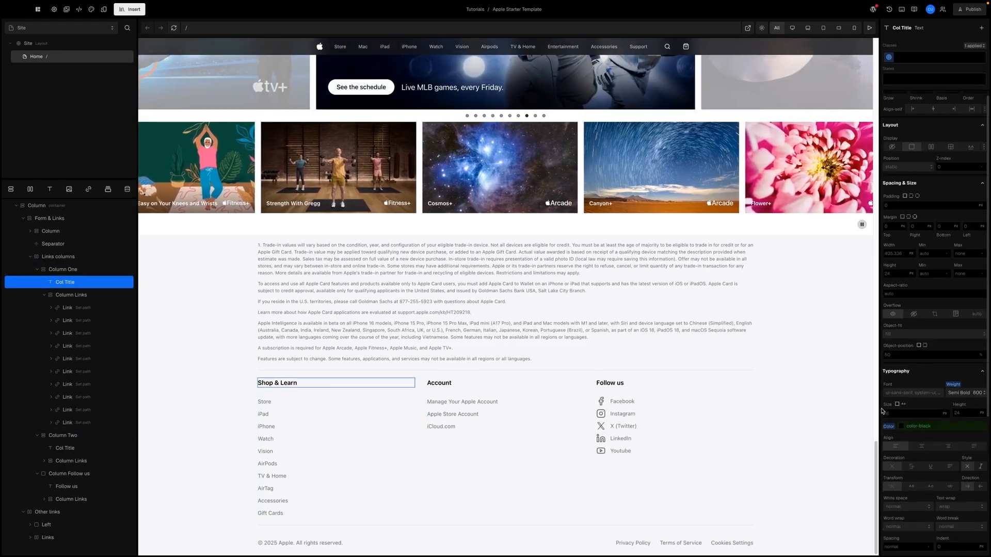
{"action": "scroll", "coordinate": [882, 410], "scroll_direction": "down", "scroll_amount": 1}
{"action": "left_click", "coordinate": [885, 395]}
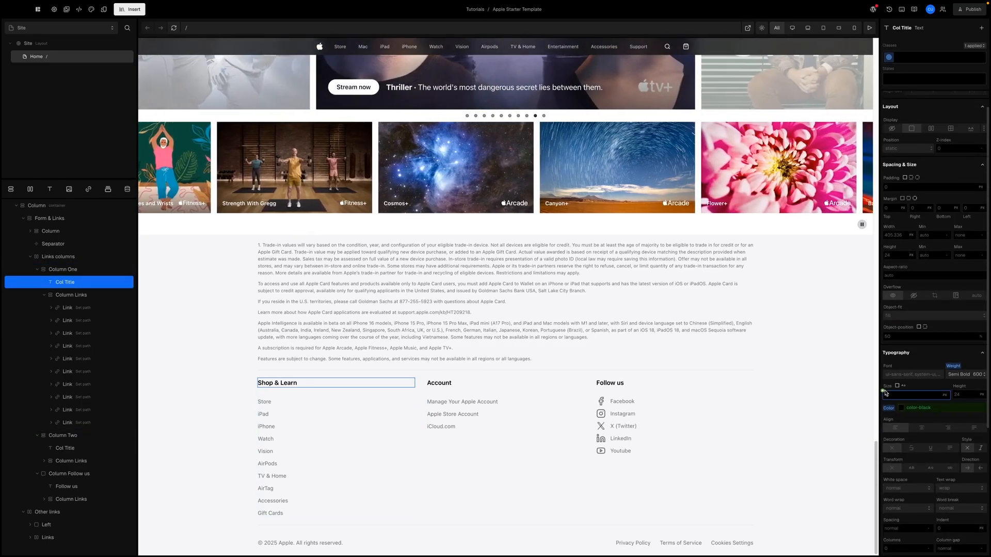
{"action": "left_click", "coordinate": [884, 392]}
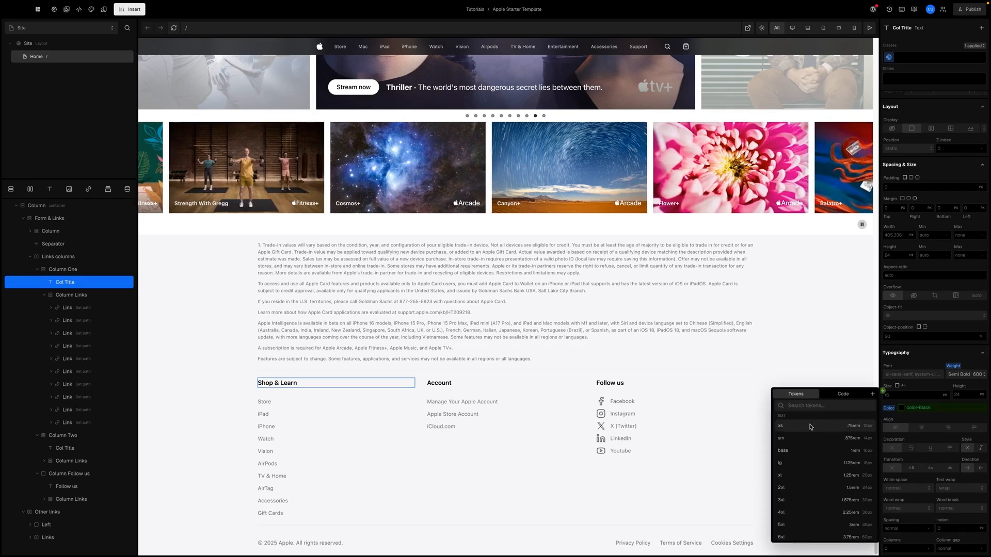
{"action": "left_click", "coordinate": [810, 426]}
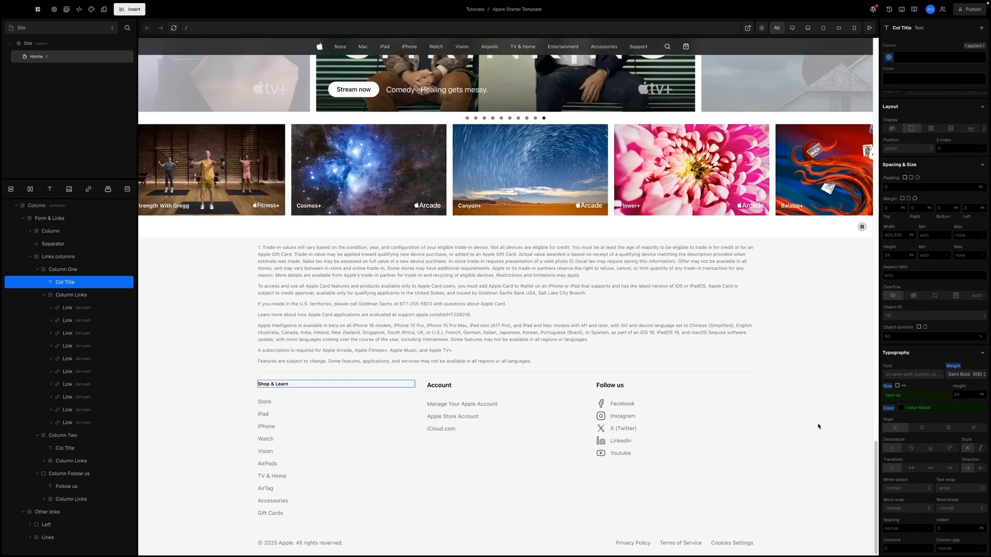
{"action": "left_click", "coordinate": [890, 396]}
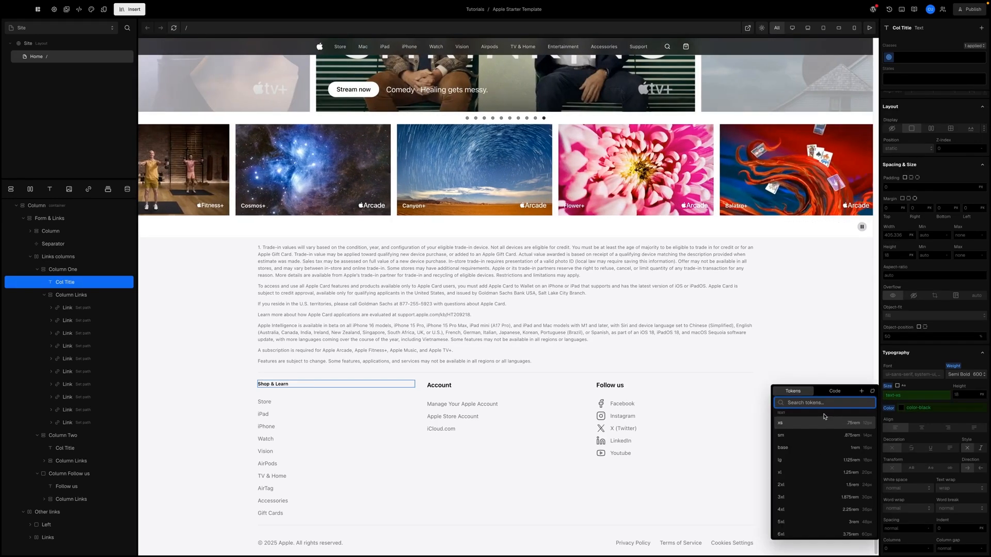
{"action": "left_click", "coordinate": [794, 435]}
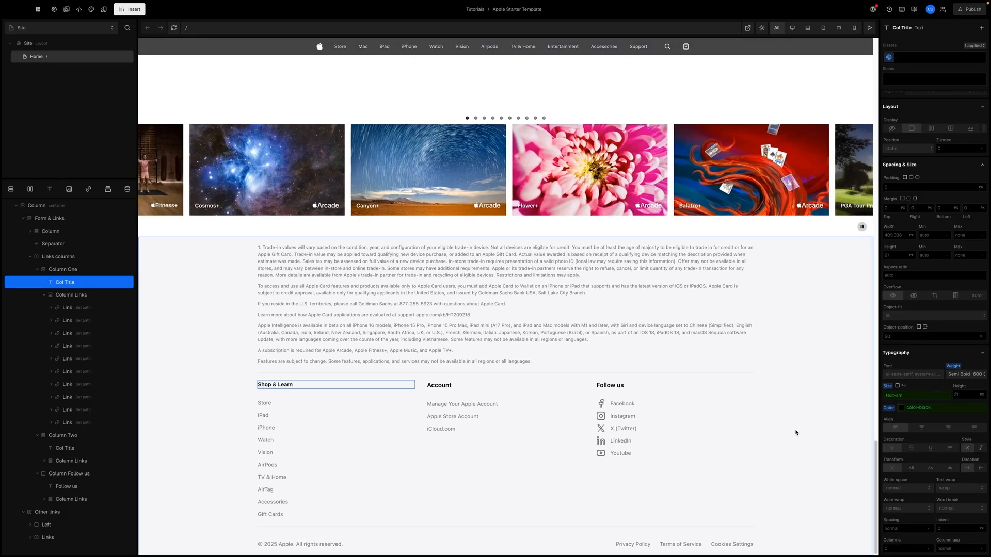
- Set the font size of the Account and Follow us column titles to the text-sm token
{"action": "left_click", "coordinate": [442, 388]}
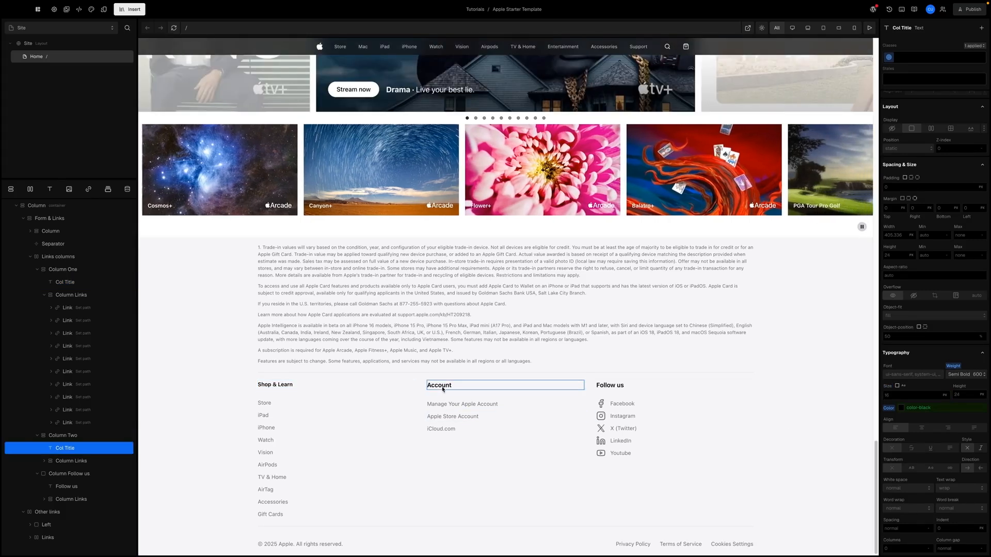
{"action": "left_click", "coordinate": [889, 395]}
{"action": "left_click", "coordinate": [802, 432]}
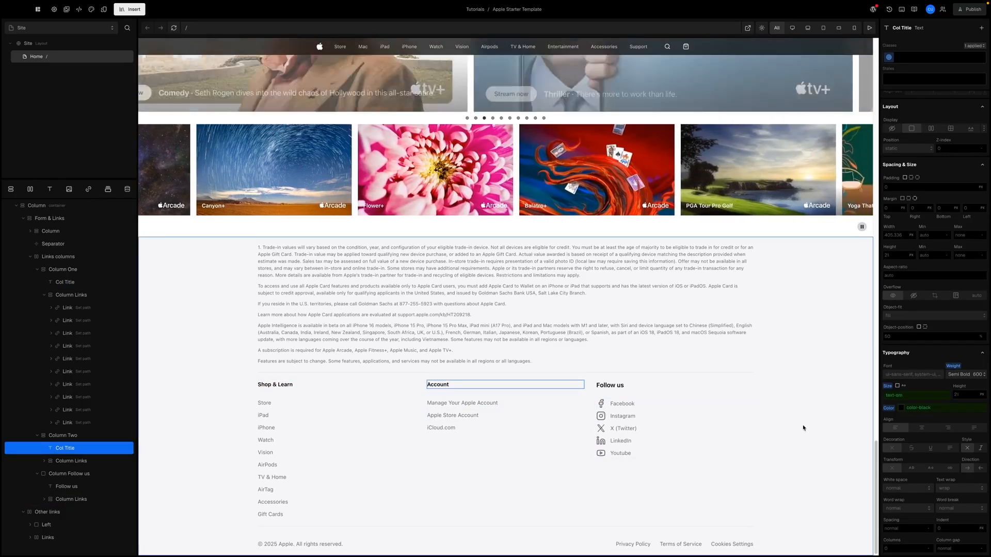
{"action": "left_click", "coordinate": [611, 386]}
{"action": "left_click", "coordinate": [885, 394]}
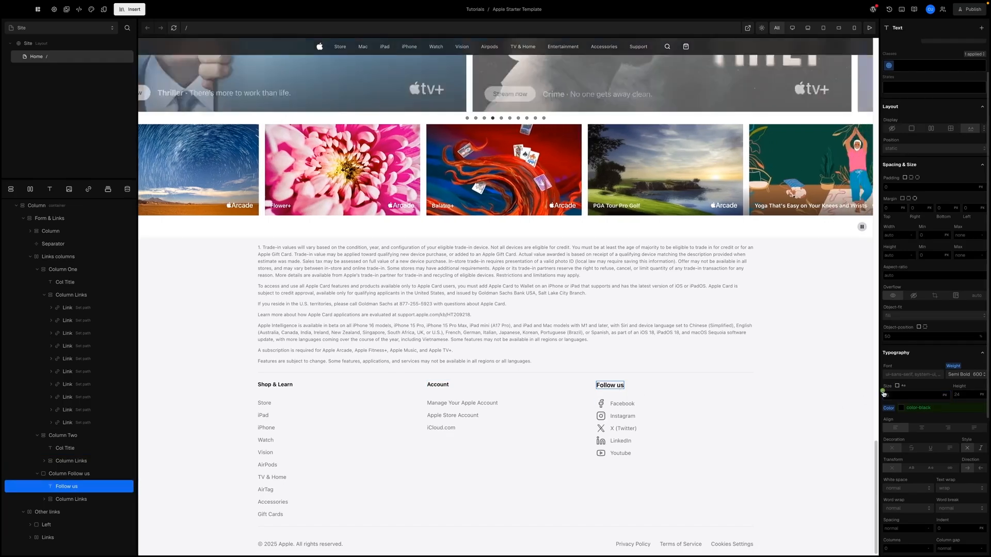
{"action": "left_click", "coordinate": [791, 439]}
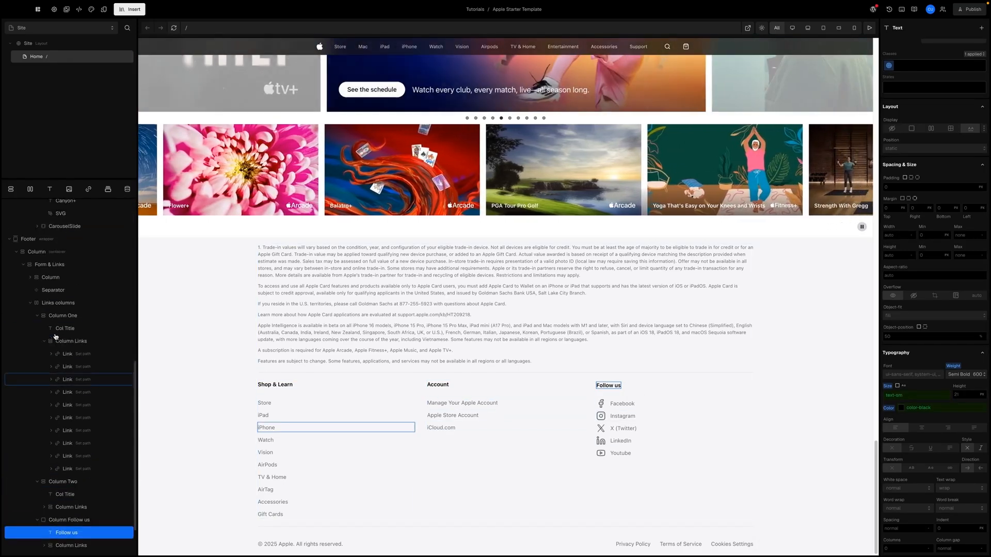
- Reduce the maximum width of the footer's container column so its content is narrower than the default container
{"action": "scroll", "coordinate": [51, 307], "scroll_direction": "up", "scroll_amount": 2}
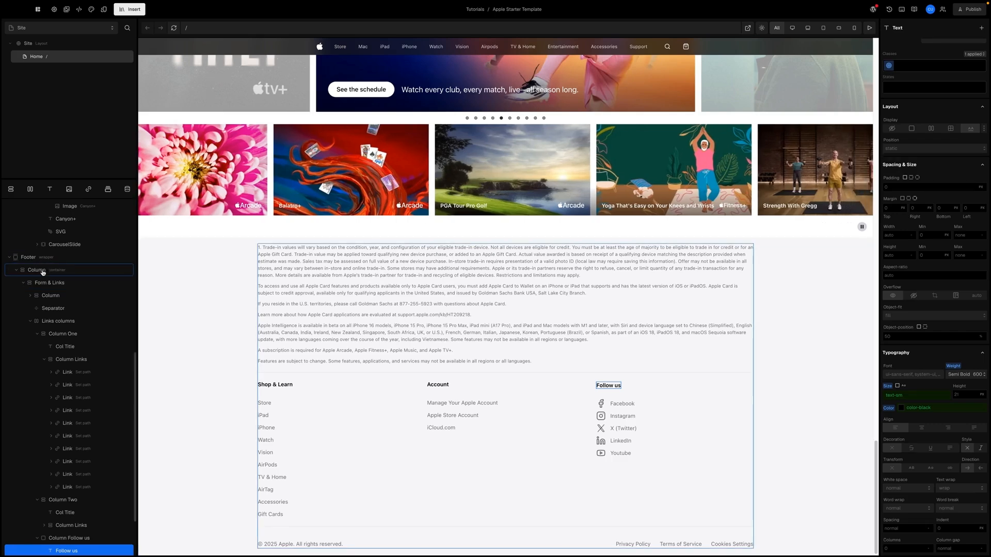
{"action": "left_click", "coordinate": [44, 270]}
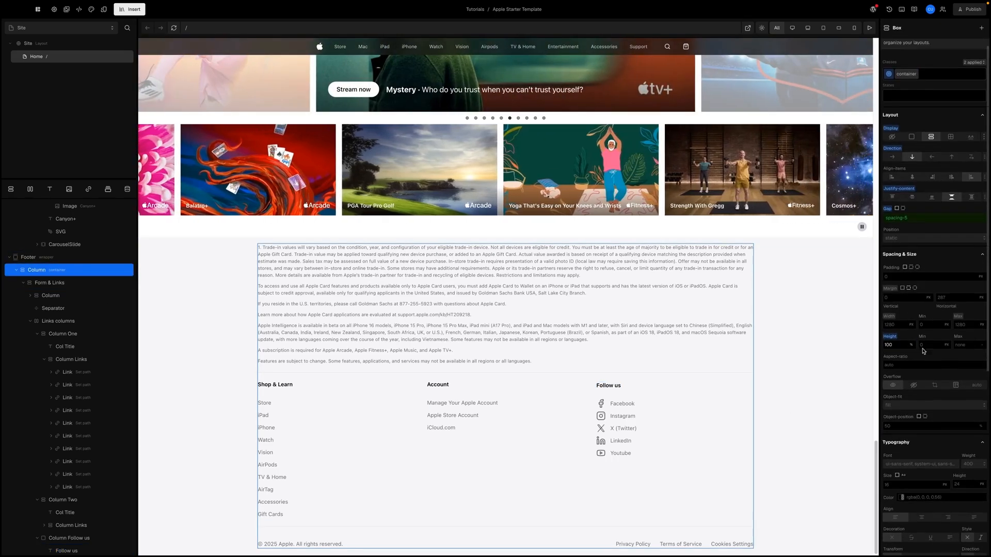
{"action": "left_click", "coordinate": [961, 331]}
{"action": "type", "text": "9"}
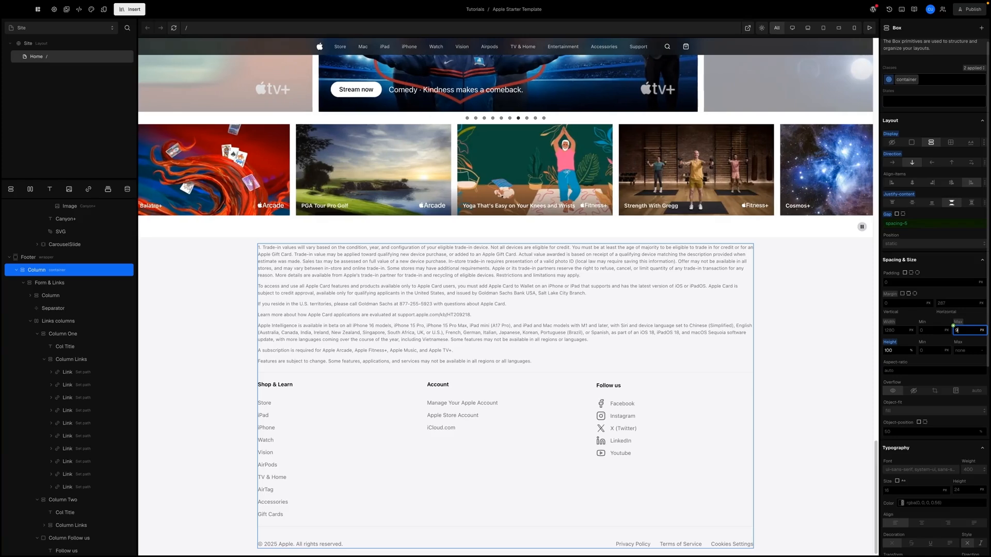
{"action": "key", "text": "Return"}
{"action": "left_click", "coordinate": [743, 370]}
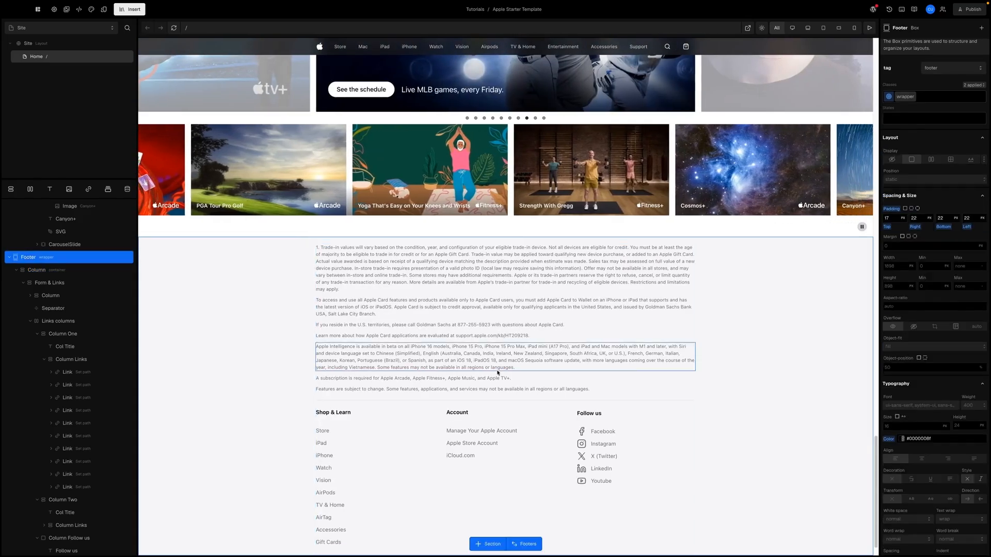
{"action": "scroll", "coordinate": [534, 375], "scroll_direction": "down", "scroll_amount": 2}
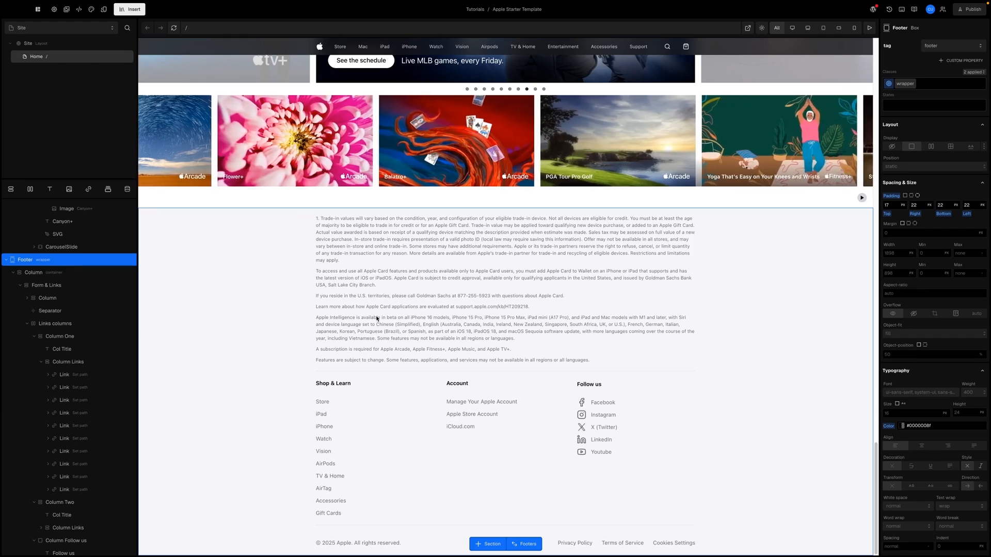
- Switch to the mobile breakpoint and reload the local site preview in the browser to check the footer's mobile layout
{"action": "left_click", "coordinate": [854, 29]}
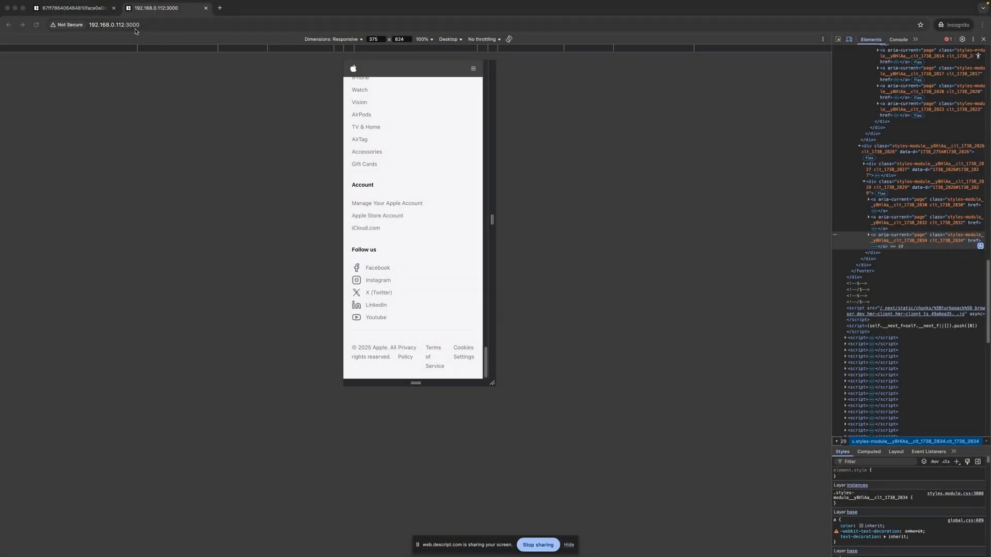
{"action": "left_click", "coordinate": [36, 26]}
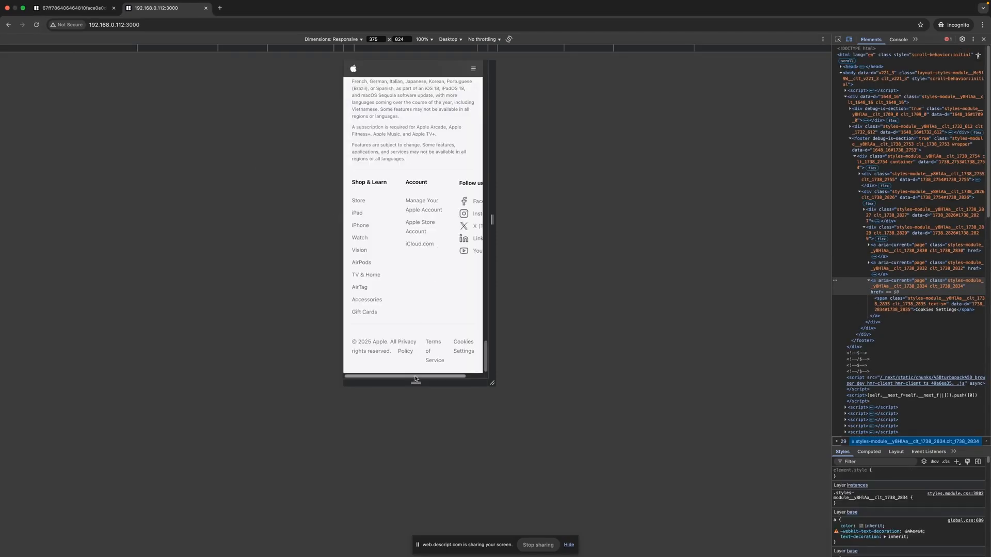
- Back in the site editor, stack the footer's Links columns vertically at the mobile portrait breakpoint by setting their direction to column
{"action": "scroll", "coordinate": [416, 381], "scroll_direction": "right", "scroll_amount": 3}
{"action": "scroll", "coordinate": [439, 380], "scroll_direction": "left", "scroll_amount": 3}
{"action": "scroll", "coordinate": [429, 330], "scroll_direction": "right", "scroll_amount": 2}
{"action": "scroll", "coordinate": [428, 315], "scroll_direction": "left", "scroll_amount": 2}
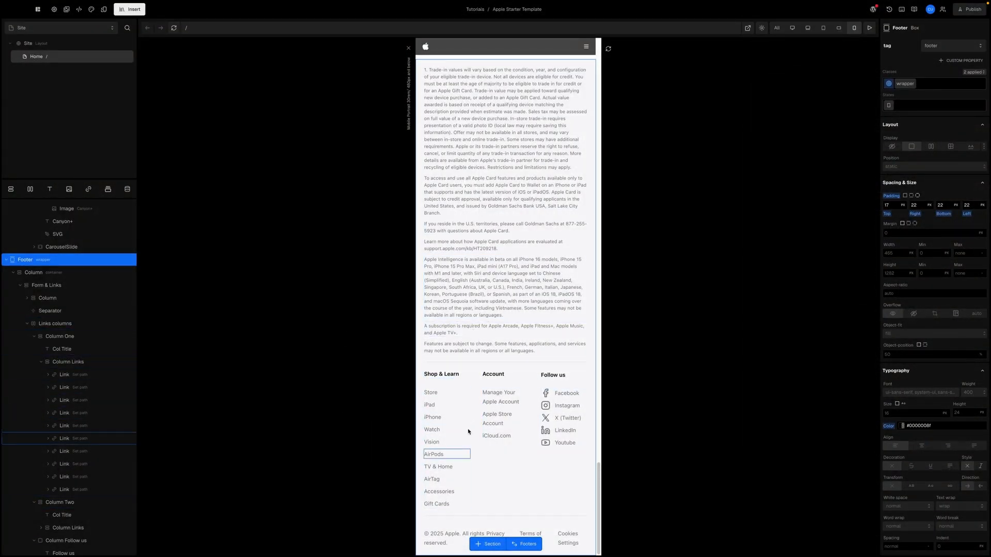
{"action": "left_click", "coordinate": [459, 415]}
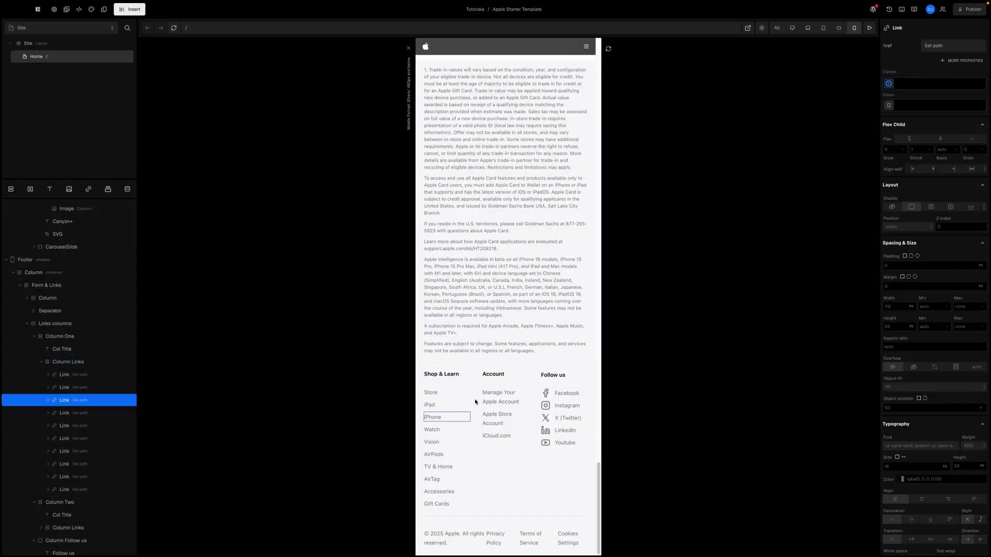
{"action": "left_click", "coordinate": [52, 324]}
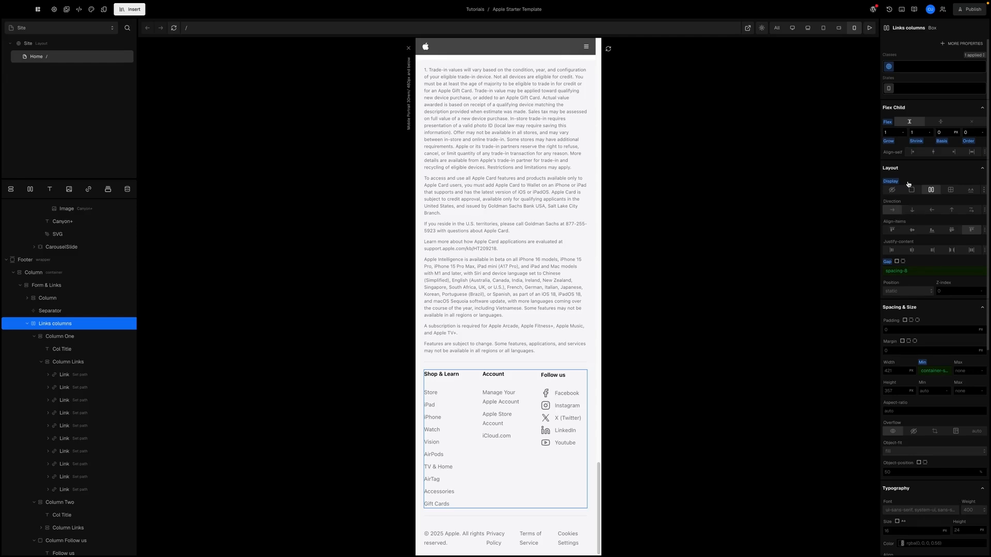
{"action": "left_click", "coordinate": [889, 88]}
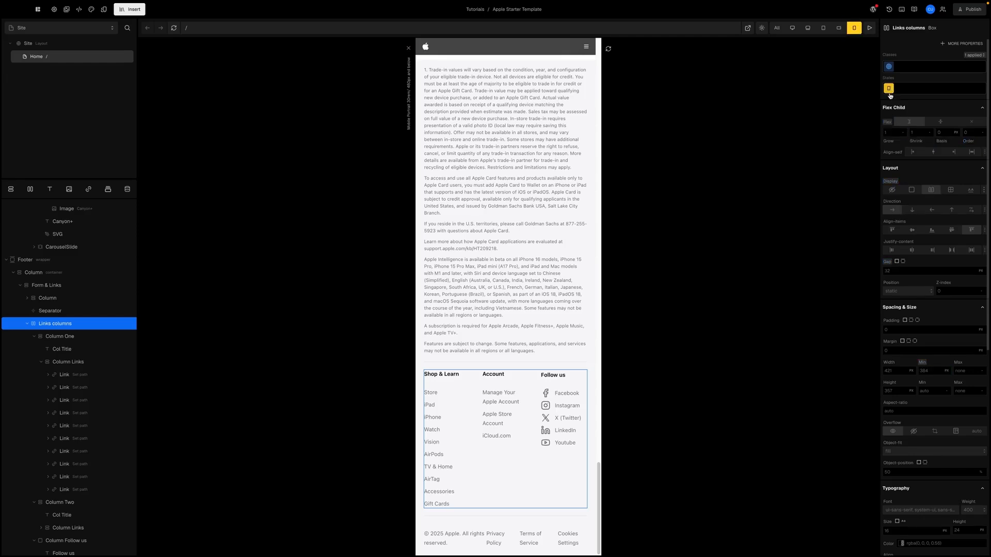
{"action": "left_click", "coordinate": [911, 210]}
{"action": "left_click", "coordinate": [912, 211]}
{"action": "scroll", "coordinate": [502, 409], "scroll_direction": "down", "scroll_amount": 3}
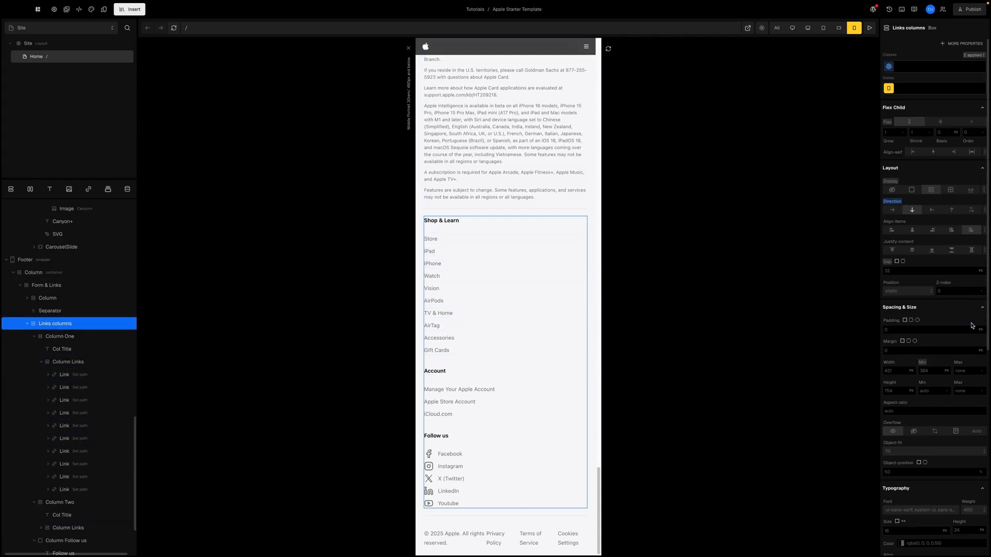
- Clear the minimum width from the base style of the footer's Links columns box
{"action": "scroll", "coordinate": [971, 325], "scroll_direction": "down", "scroll_amount": 2}
{"action": "left_click", "coordinate": [889, 81]}
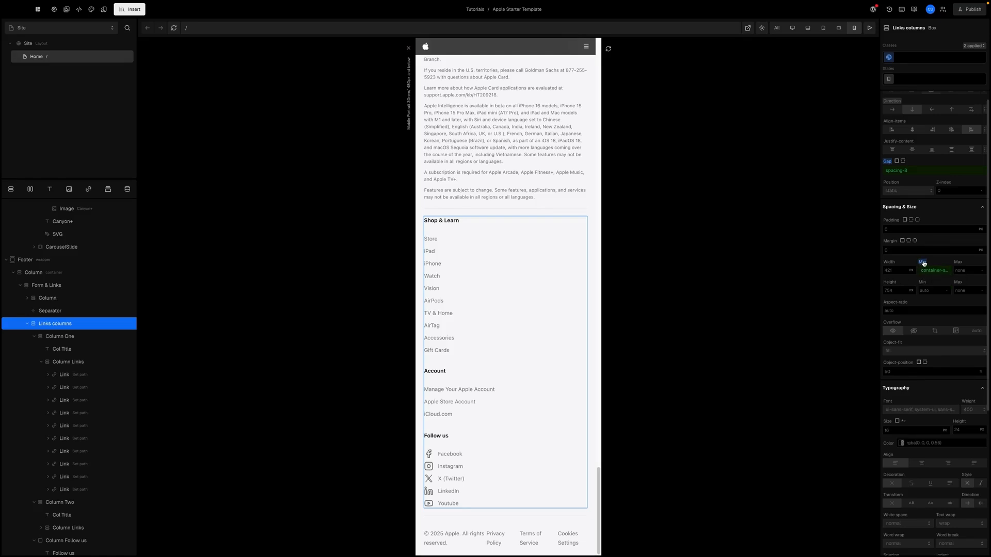
{"action": "left_click", "coordinate": [923, 262]}
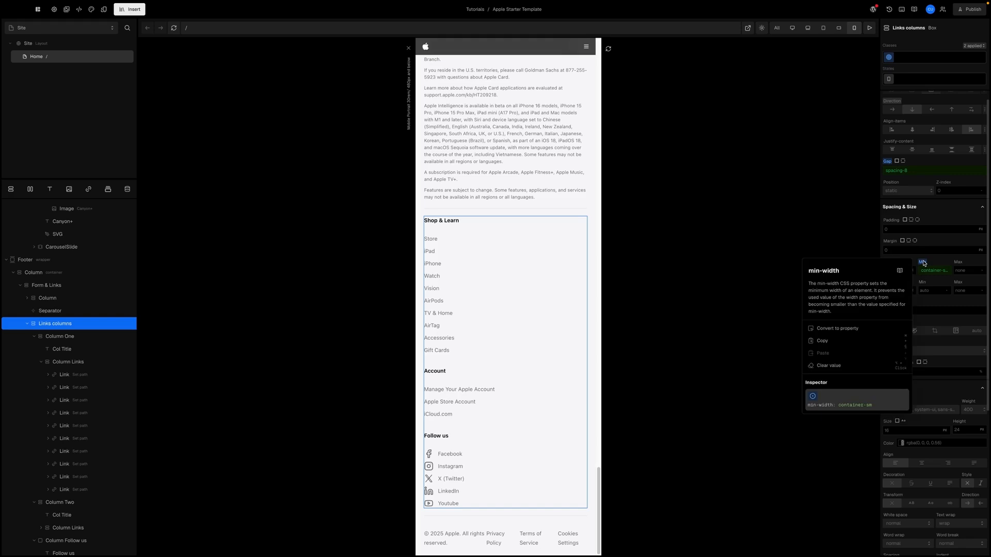
{"action": "left_click", "coordinate": [853, 367]}
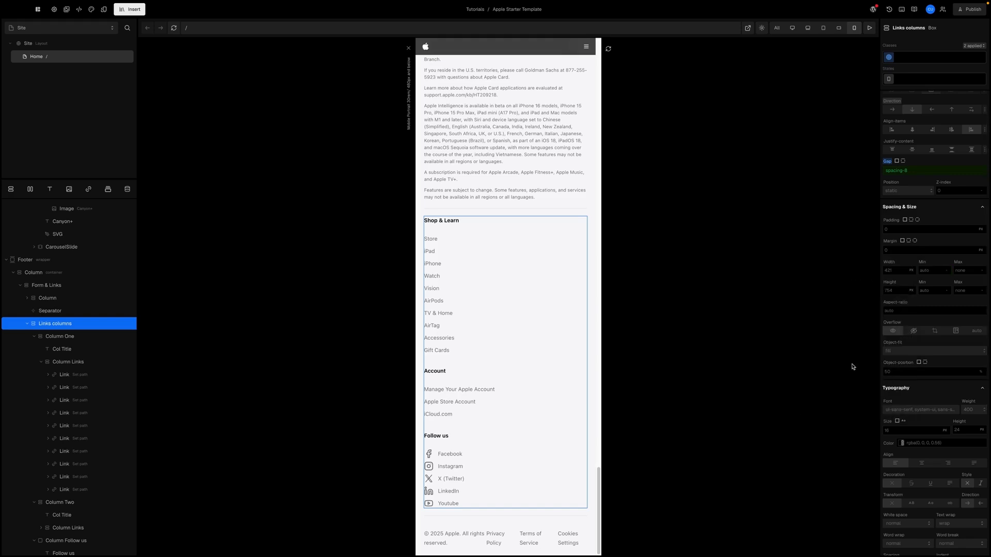
- At the mobile portrait breakpoint, stack the footer's Other links box vertically and set its gap to the spacing-3 token
{"action": "scroll", "coordinate": [62, 356], "scroll_direction": "down", "scroll_amount": 3}
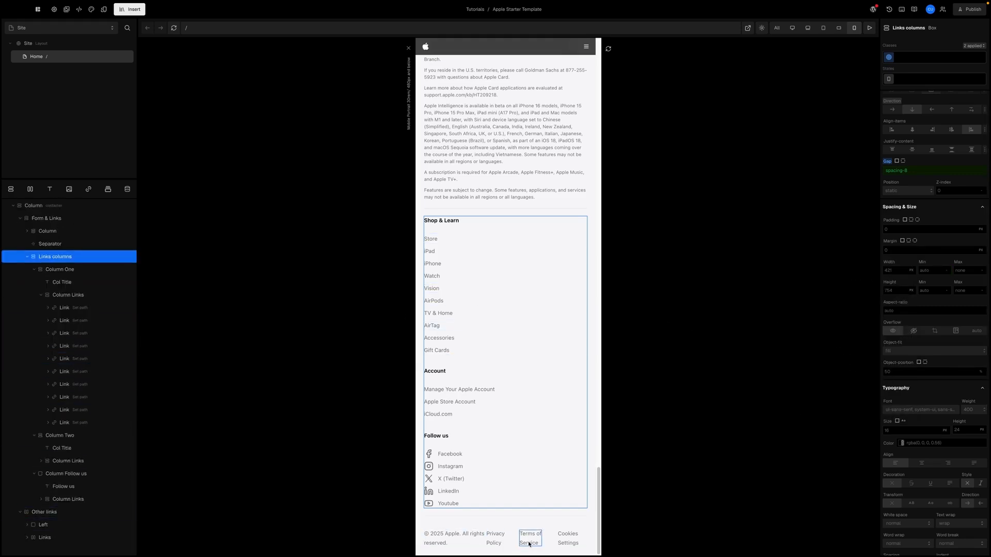
{"action": "left_click", "coordinate": [53, 512]}
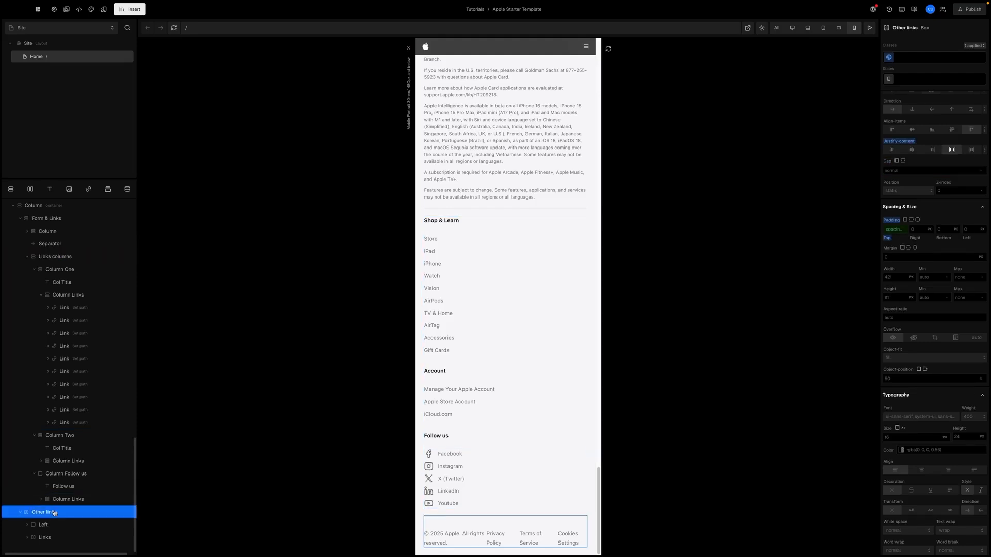
{"action": "scroll", "coordinate": [944, 227], "scroll_direction": "up", "scroll_amount": 3}
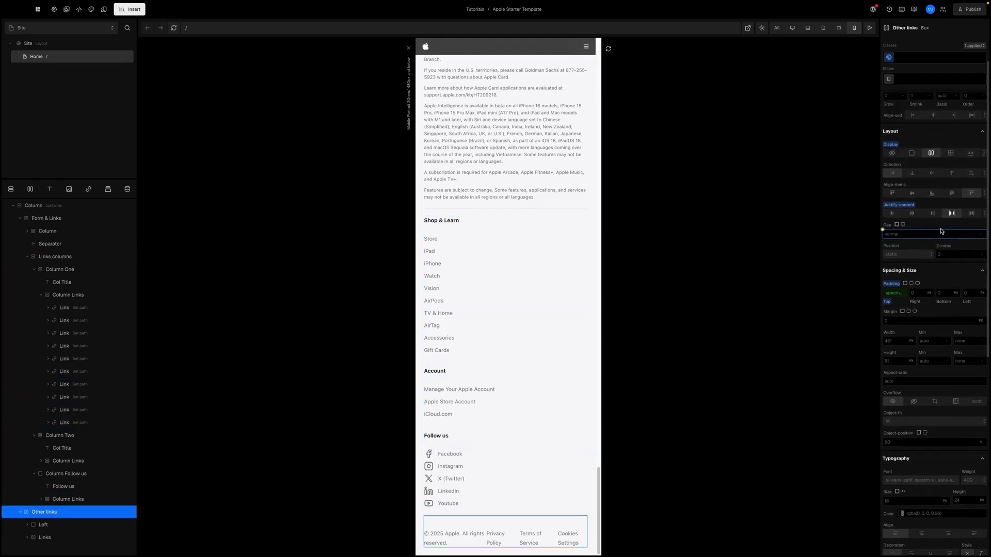
{"action": "left_click", "coordinate": [889, 89]}
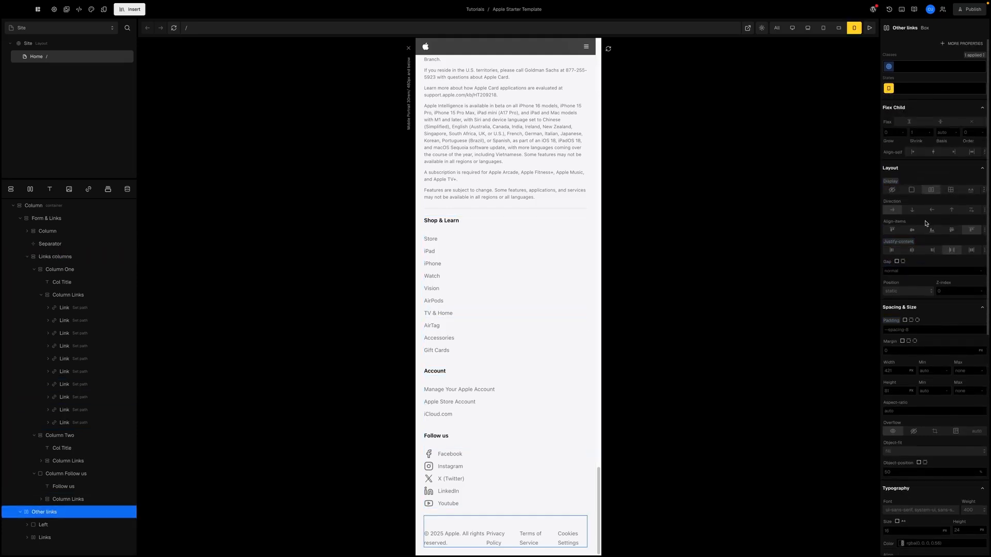
{"action": "scroll", "coordinate": [922, 268], "scroll_direction": "down", "scroll_amount": 1}
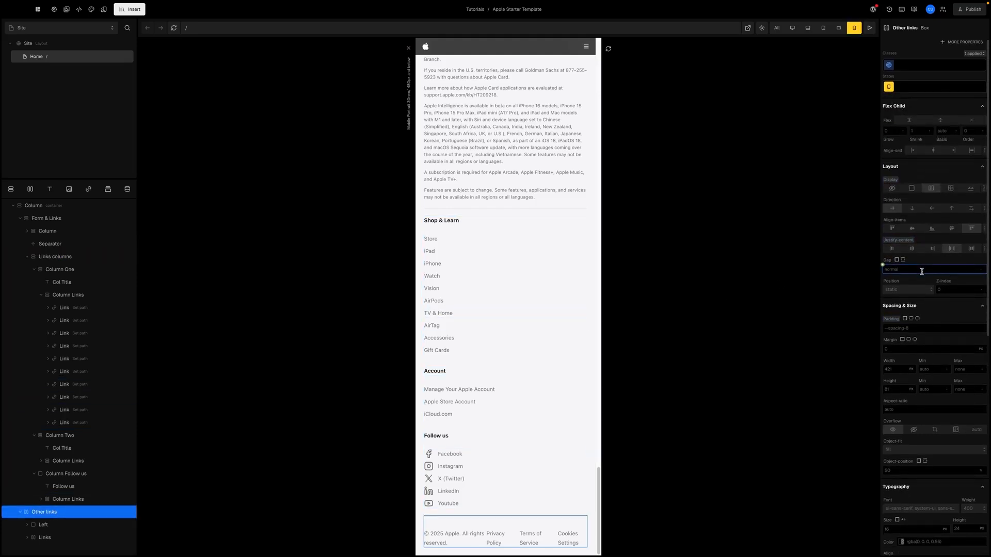
{"action": "left_click", "coordinate": [910, 207]}
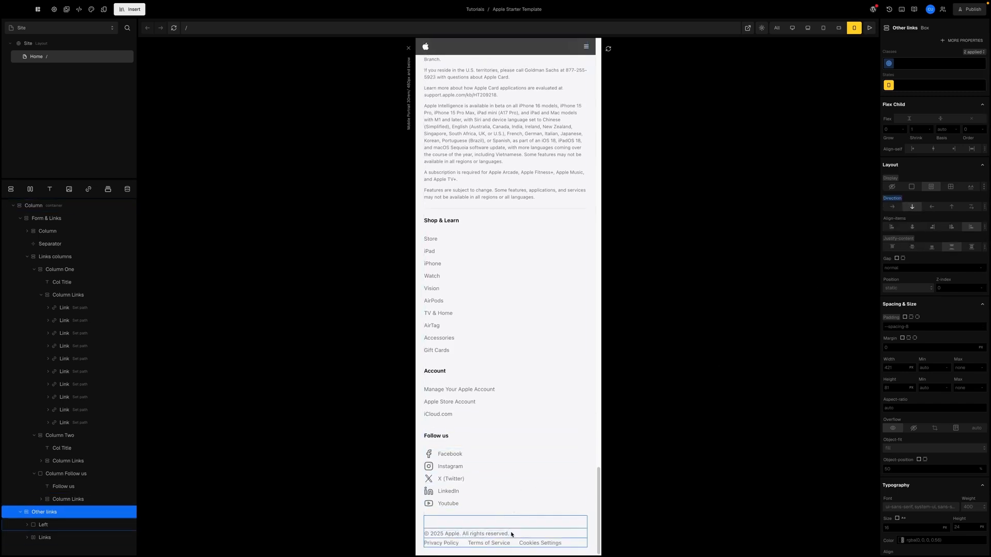
{"action": "left_click", "coordinate": [897, 268]}
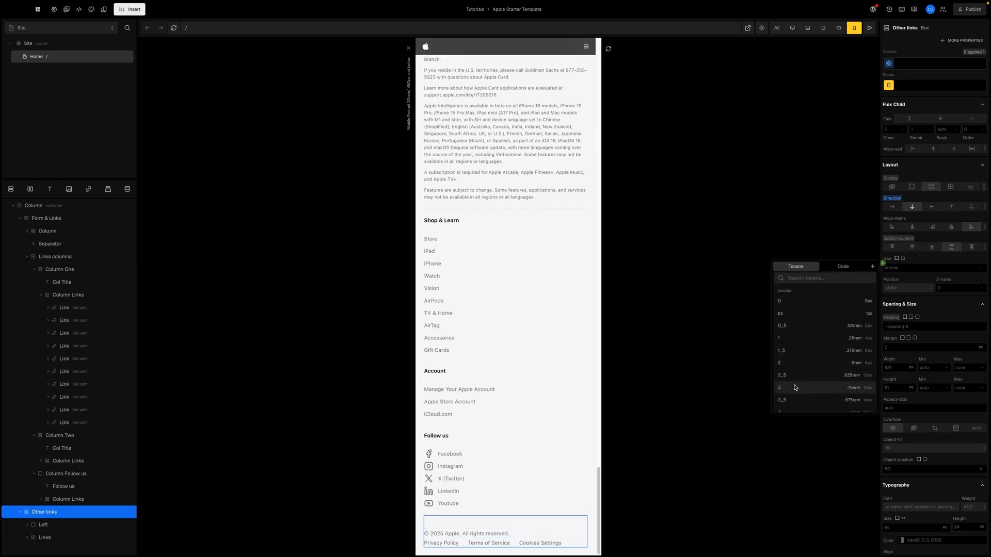
{"action": "left_click", "coordinate": [794, 388]}
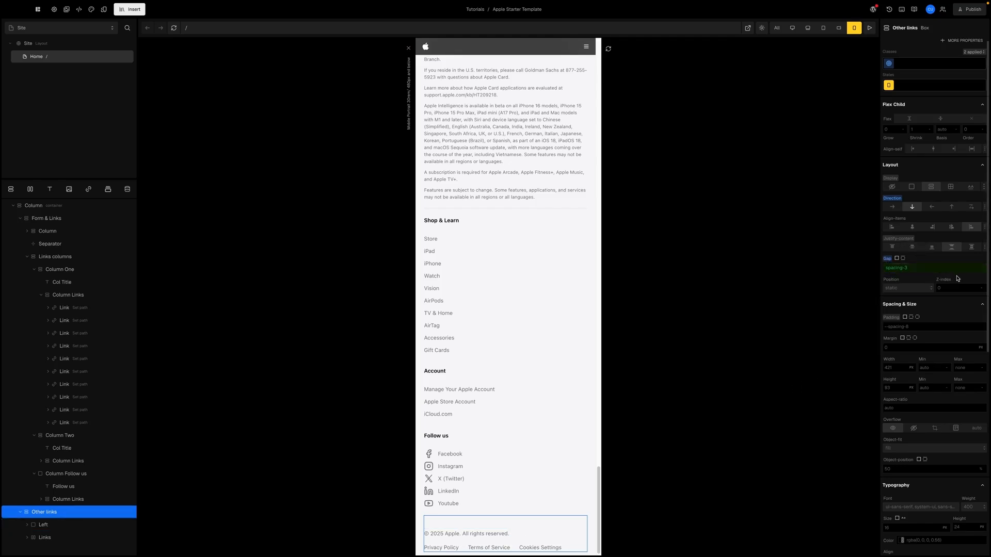
{"action": "scroll", "coordinate": [535, 337], "scroll_direction": "down", "scroll_amount": 1}
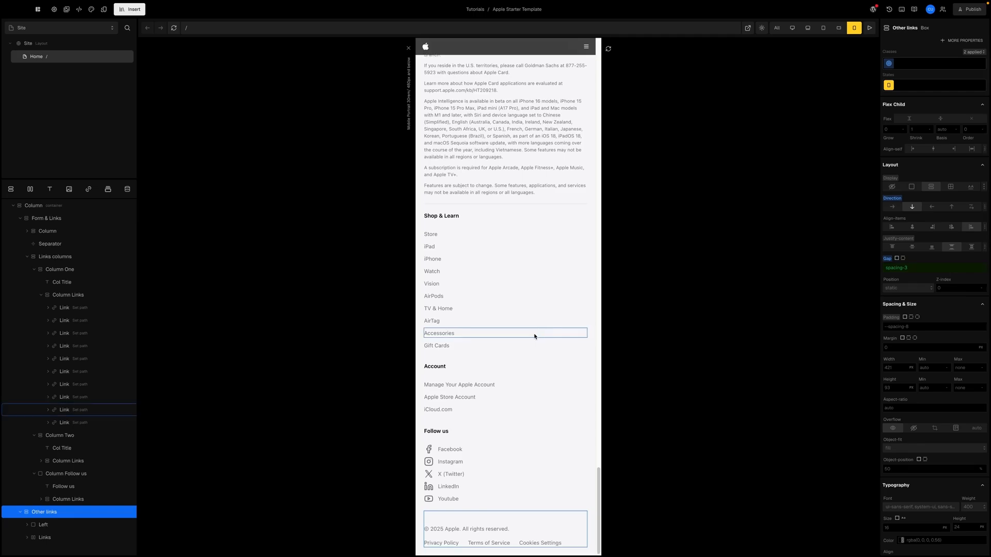
- Switch to the browser, reload the local site preview and check the footer's stacked layout at mobile width
{"action": "key", "text": "ctrl+Left"}
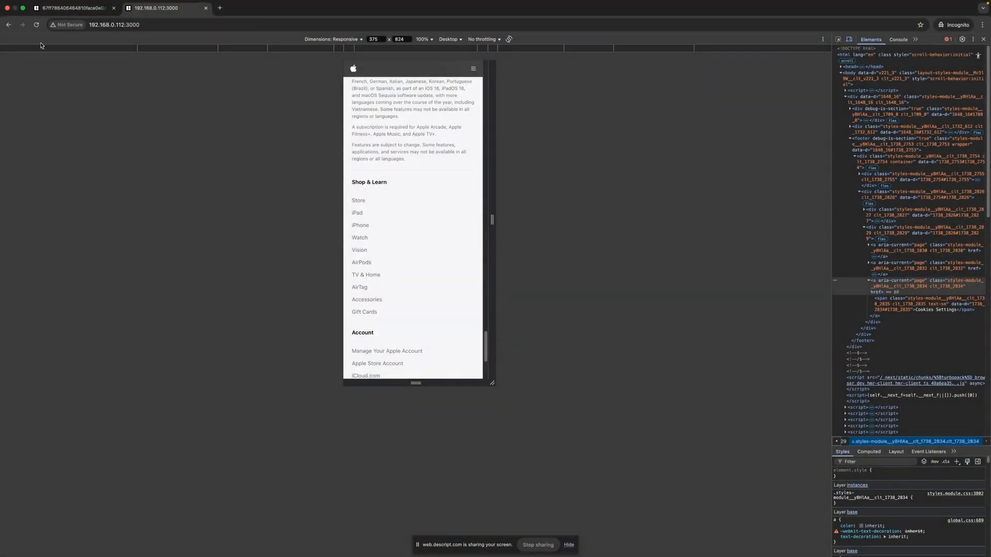
{"action": "left_click", "coordinate": [39, 26]}
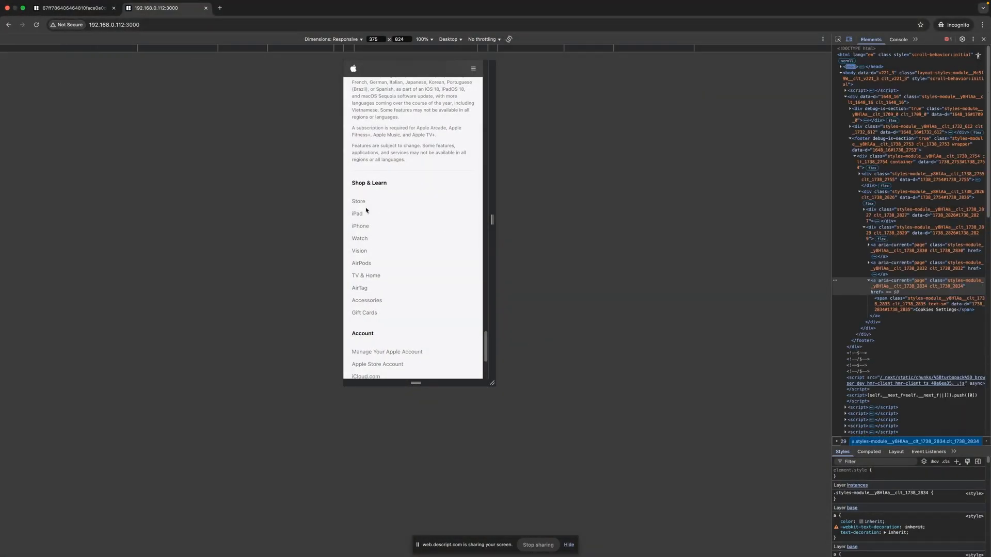
{"action": "scroll", "coordinate": [438, 236], "scroll_direction": "down", "scroll_amount": 3}
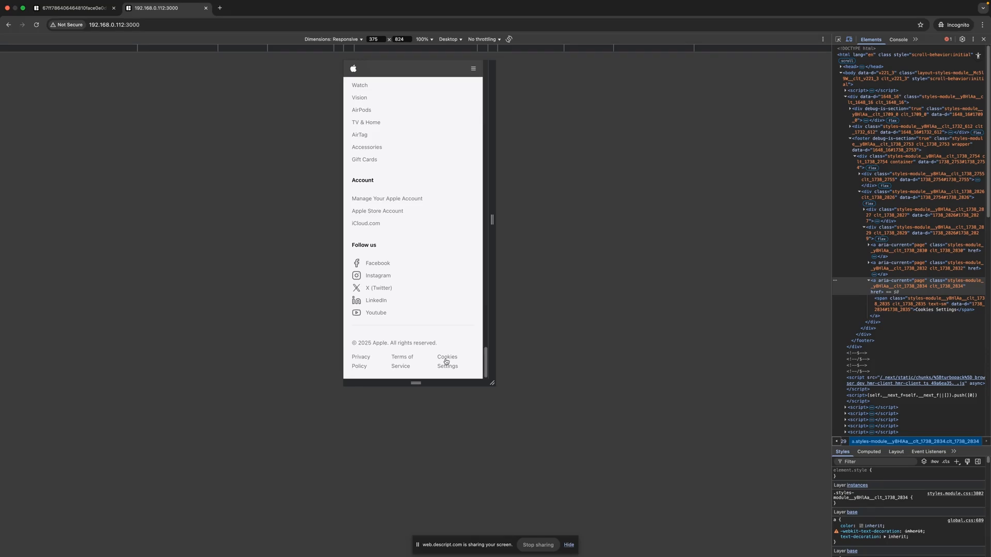
{"action": "scroll", "coordinate": [385, 274], "scroll_direction": "up", "scroll_amount": 5}
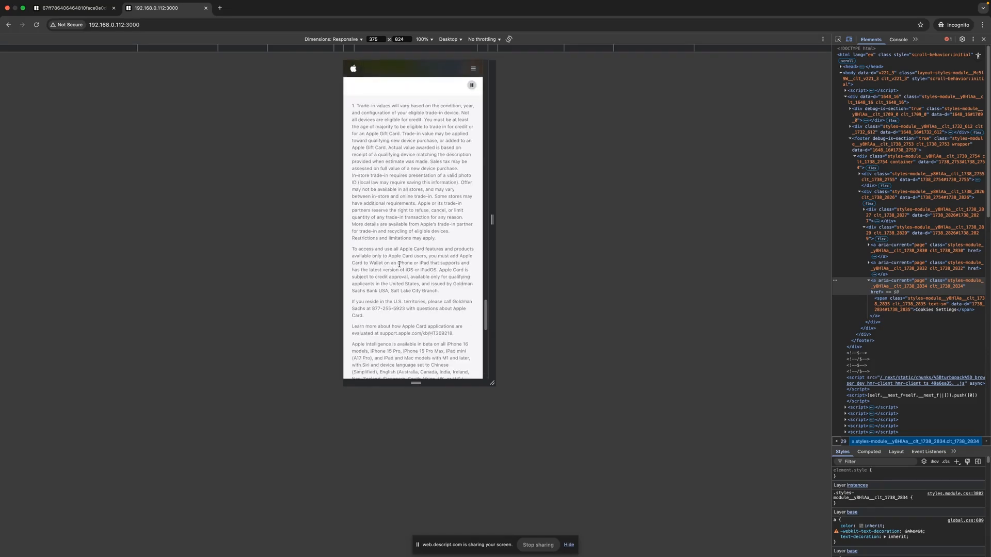
{"action": "scroll", "coordinate": [402, 263], "scroll_direction": "down", "scroll_amount": 5}
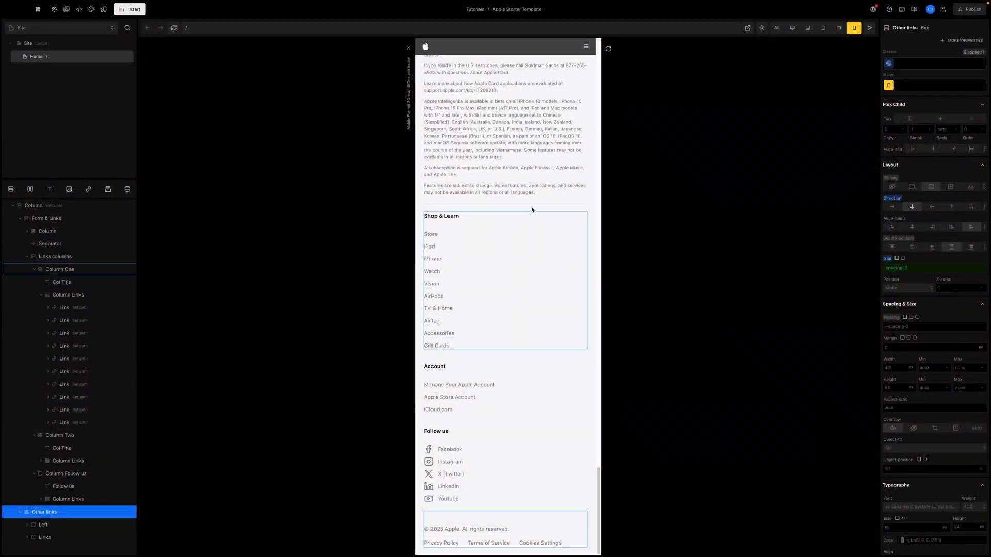
- Return to the editor's All breakpoint and review the whole home page from the hero to the footer
{"action": "left_click", "coordinate": [777, 28]}
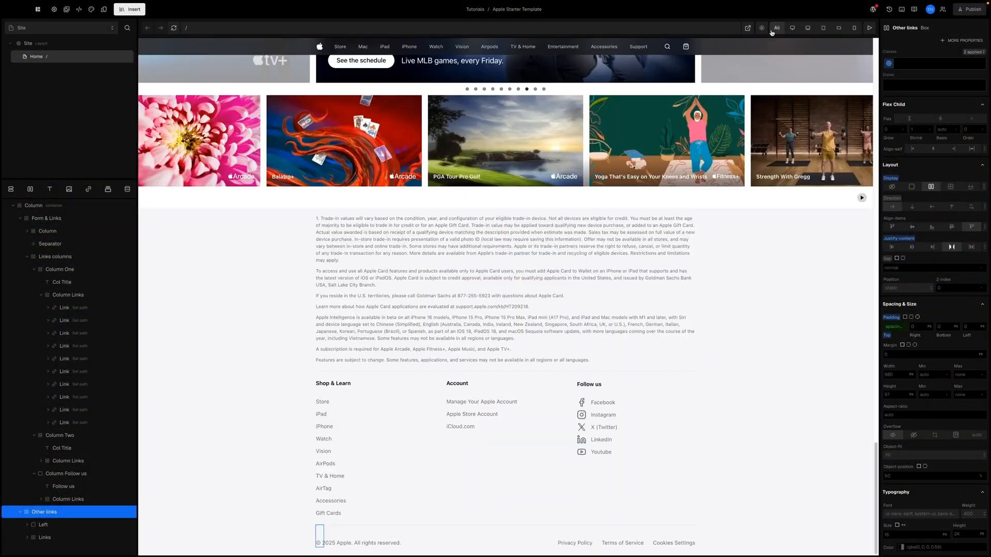
{"action": "scroll", "coordinate": [497, 263], "scroll_direction": "up", "scroll_amount": 20}
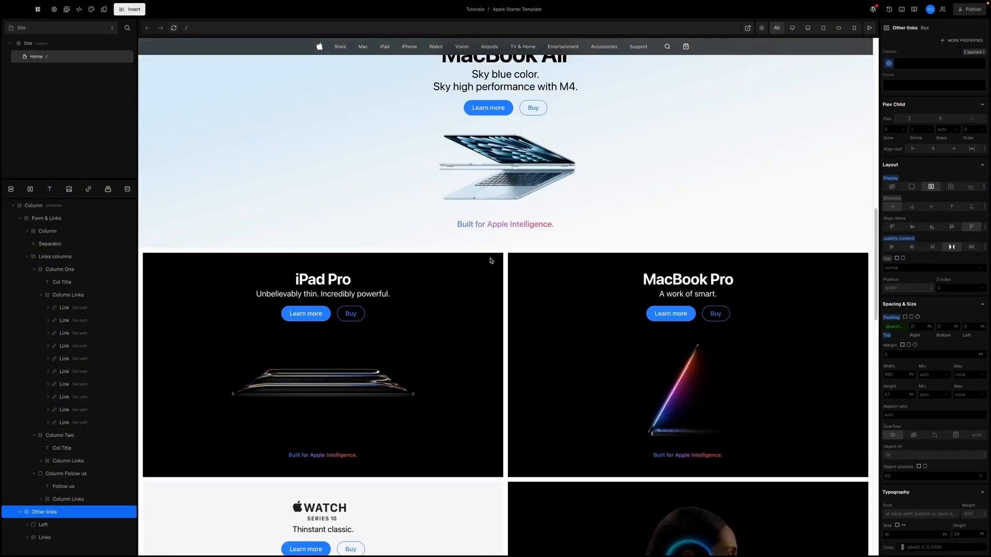
{"action": "scroll", "coordinate": [490, 260], "scroll_direction": "up", "scroll_amount": 2}
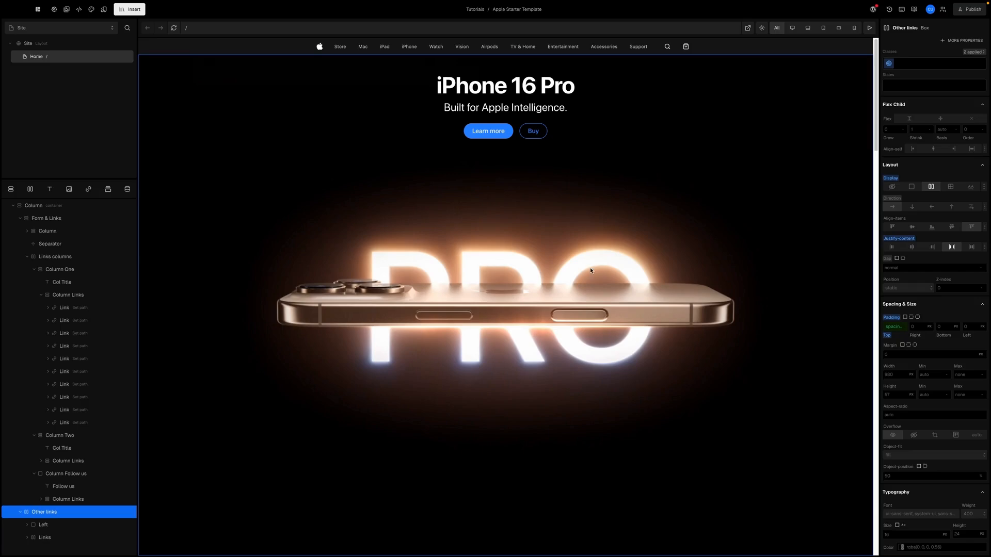
{"action": "scroll", "coordinate": [590, 267], "scroll_direction": "down", "scroll_amount": 15}
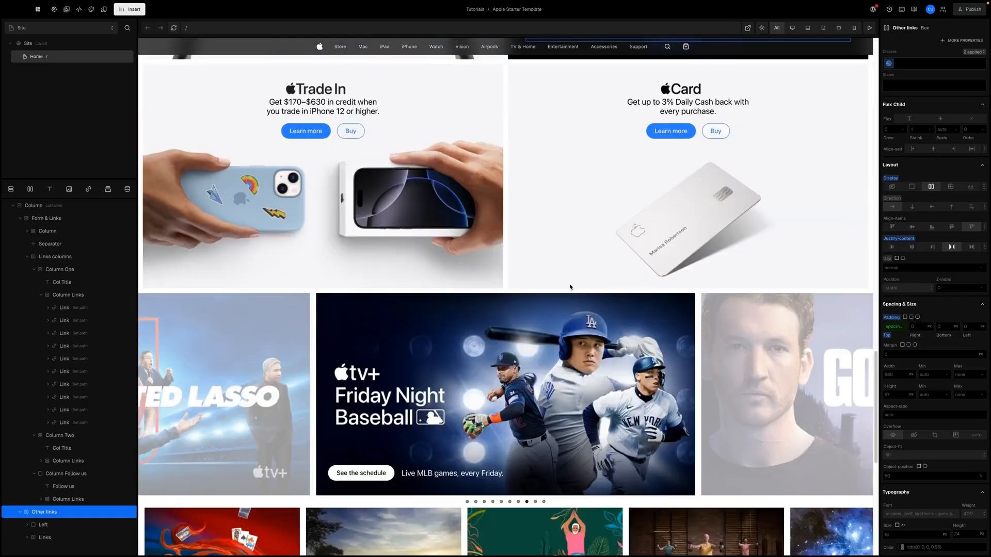
{"action": "scroll", "coordinate": [569, 287], "scroll_direction": "down", "scroll_amount": 8}
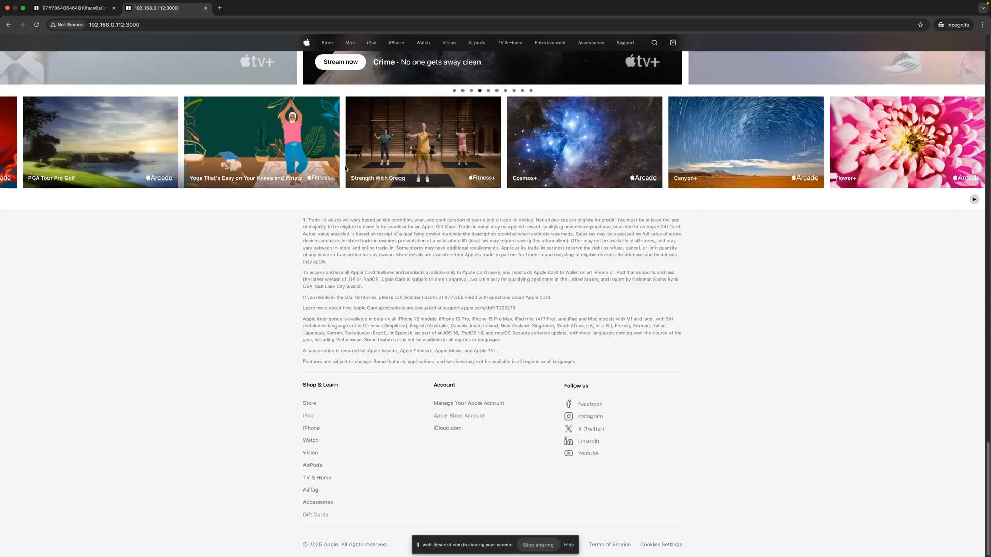
- Reload the local site preview at desktop width in the browser and review the page from top to footer
{"action": "left_click", "coordinate": [37, 25]}
{"action": "scroll", "coordinate": [321, 227], "scroll_direction": "up", "scroll_amount": 15}
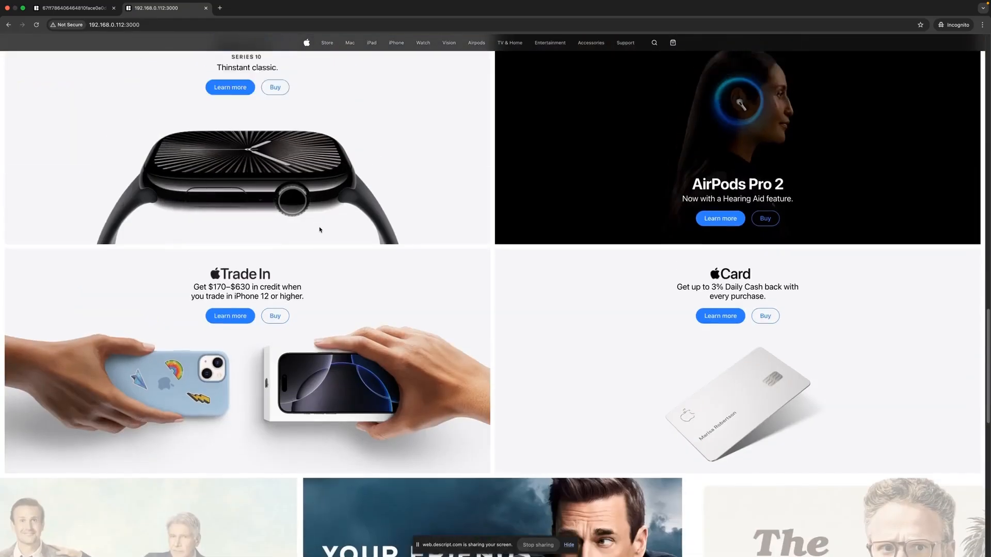
{"action": "scroll", "coordinate": [319, 227], "scroll_direction": "up", "scroll_amount": 10}
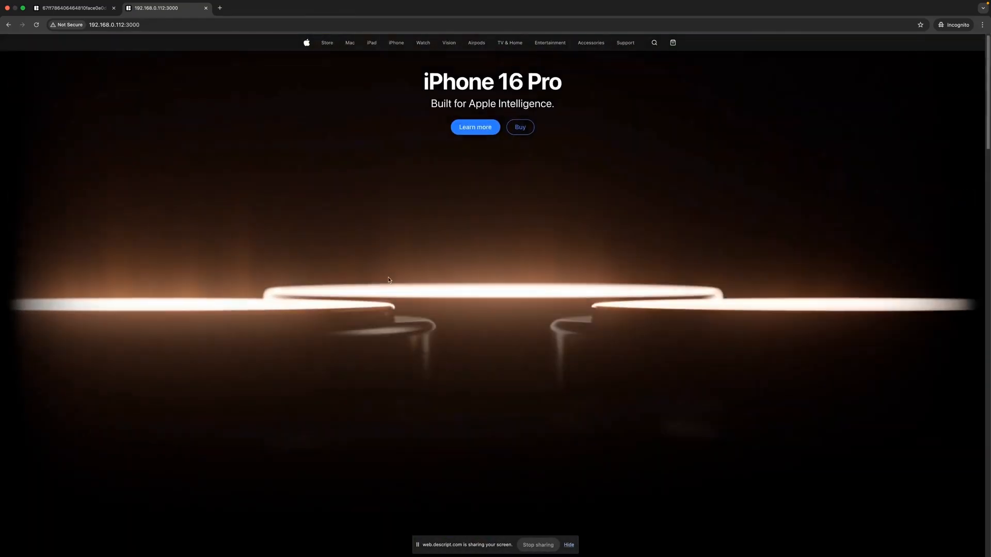
{"action": "scroll", "coordinate": [367, 286], "scroll_direction": "down", "scroll_amount": 15}
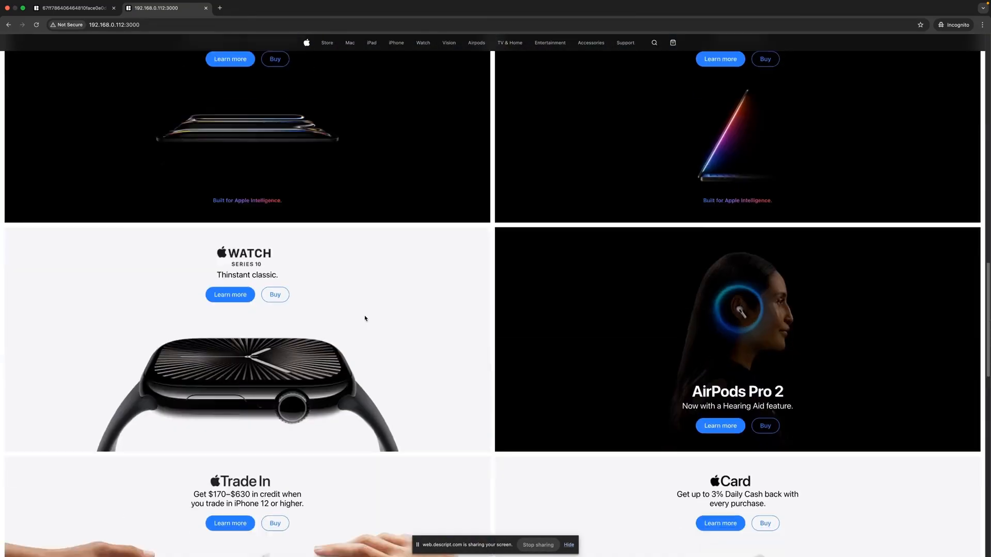
{"action": "scroll", "coordinate": [365, 319], "scroll_direction": "down", "scroll_amount": 10}
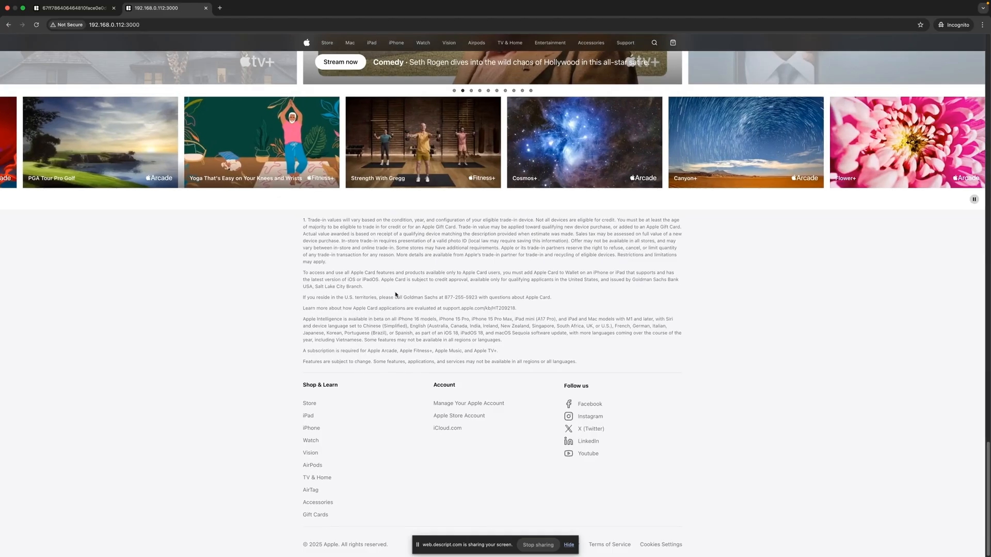